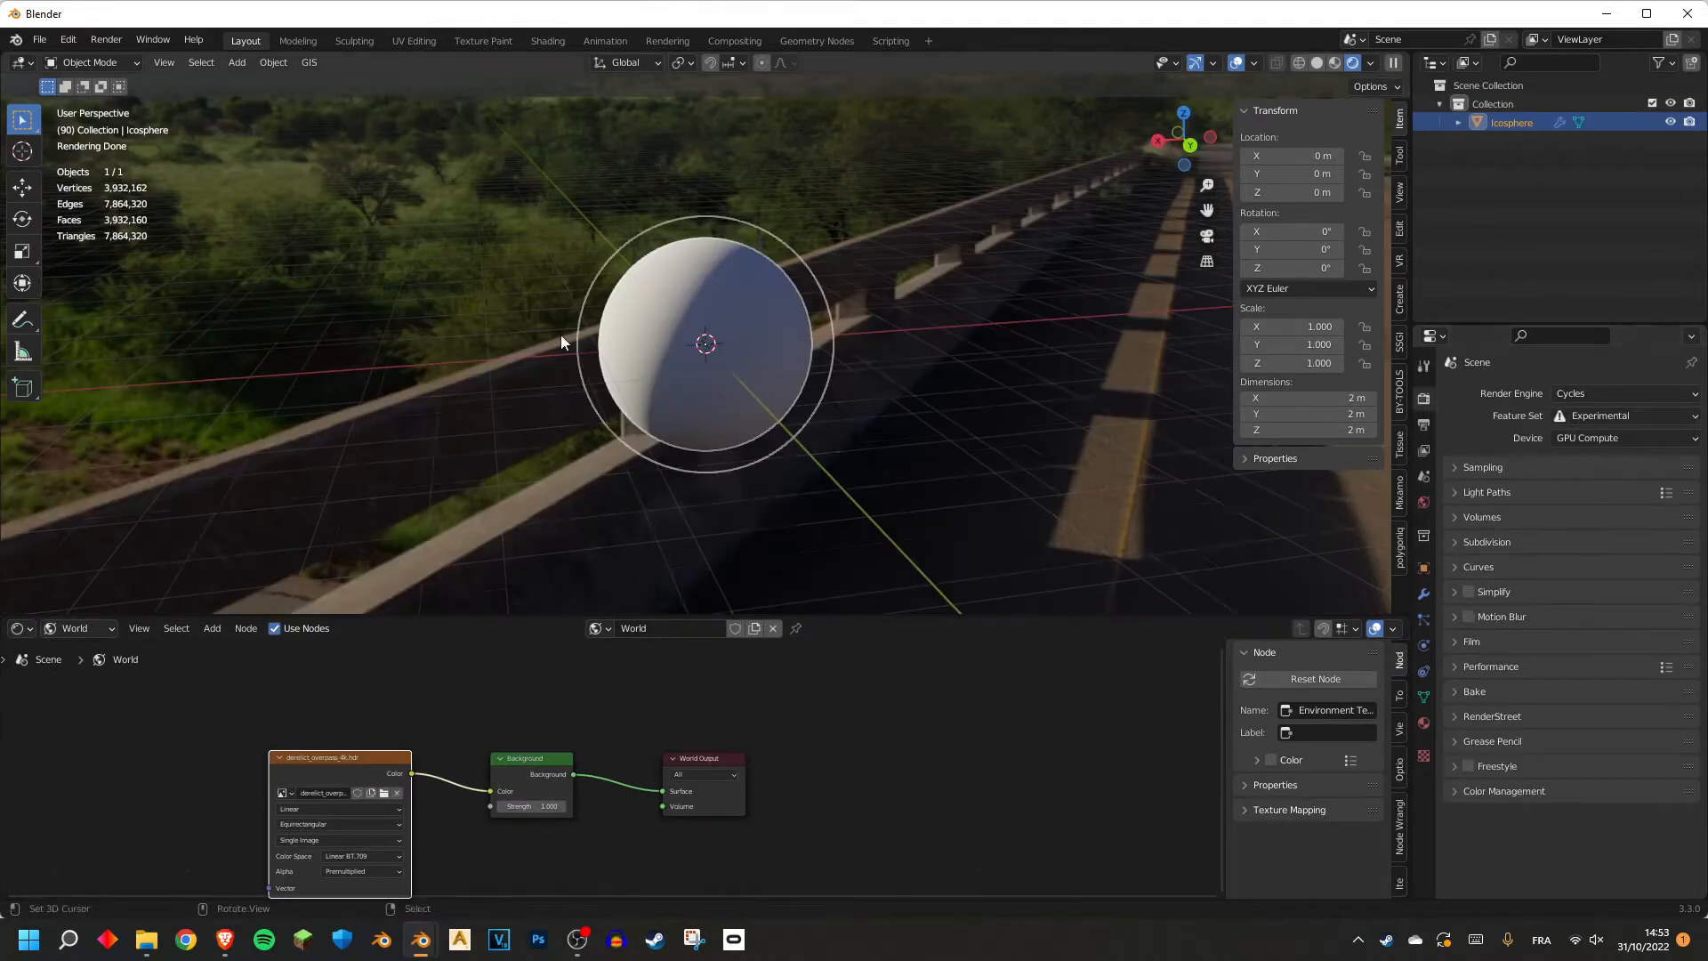
# Set the RECYCLED THING material's surface displacement method to Displacement Only.
pyautogui.scroll(2, 622, 302)
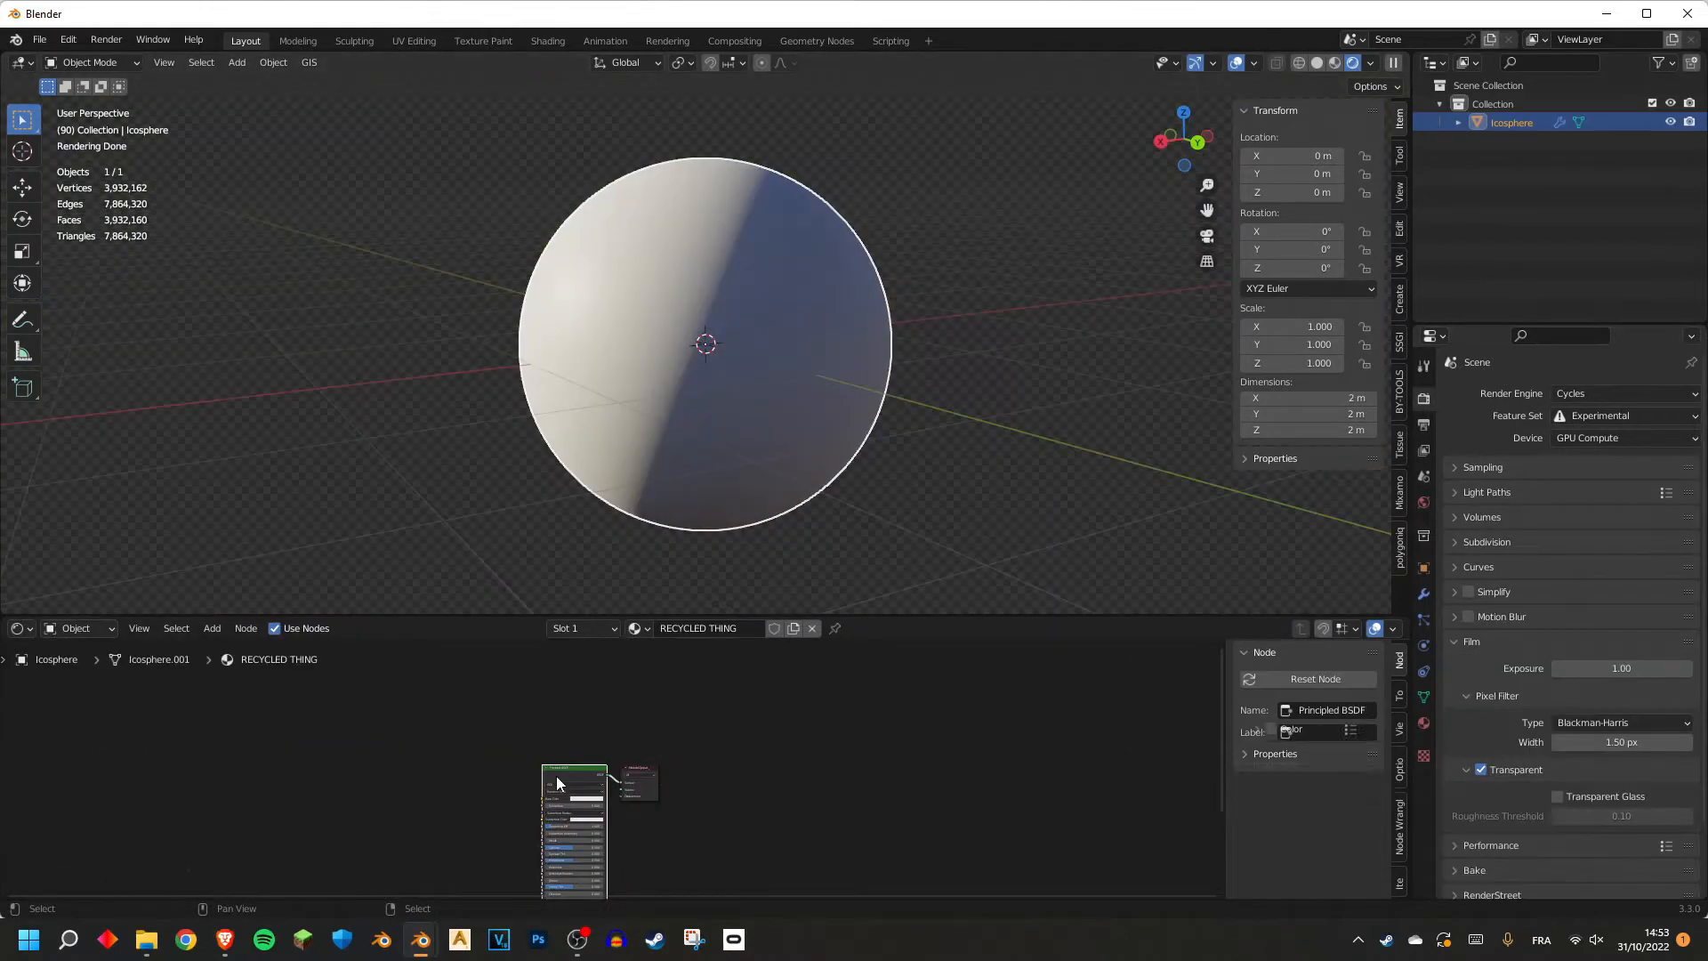
pyautogui.click(1423, 722)
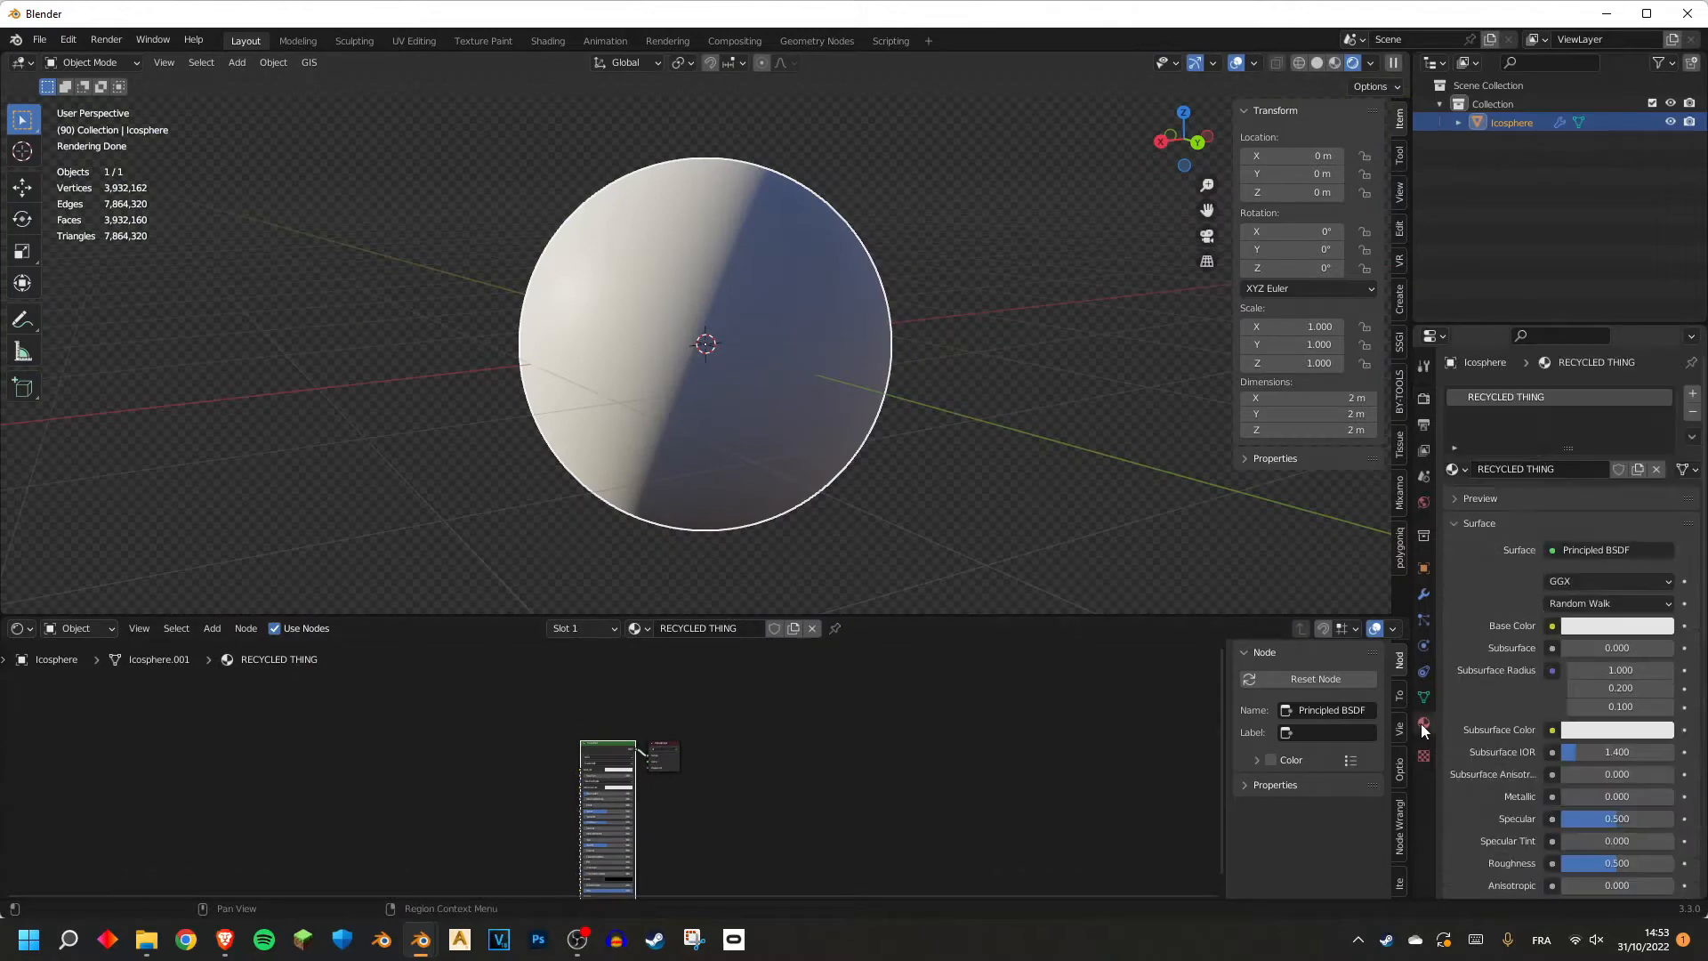
pyautogui.click(1477, 523)
pyautogui.click(1459, 630)
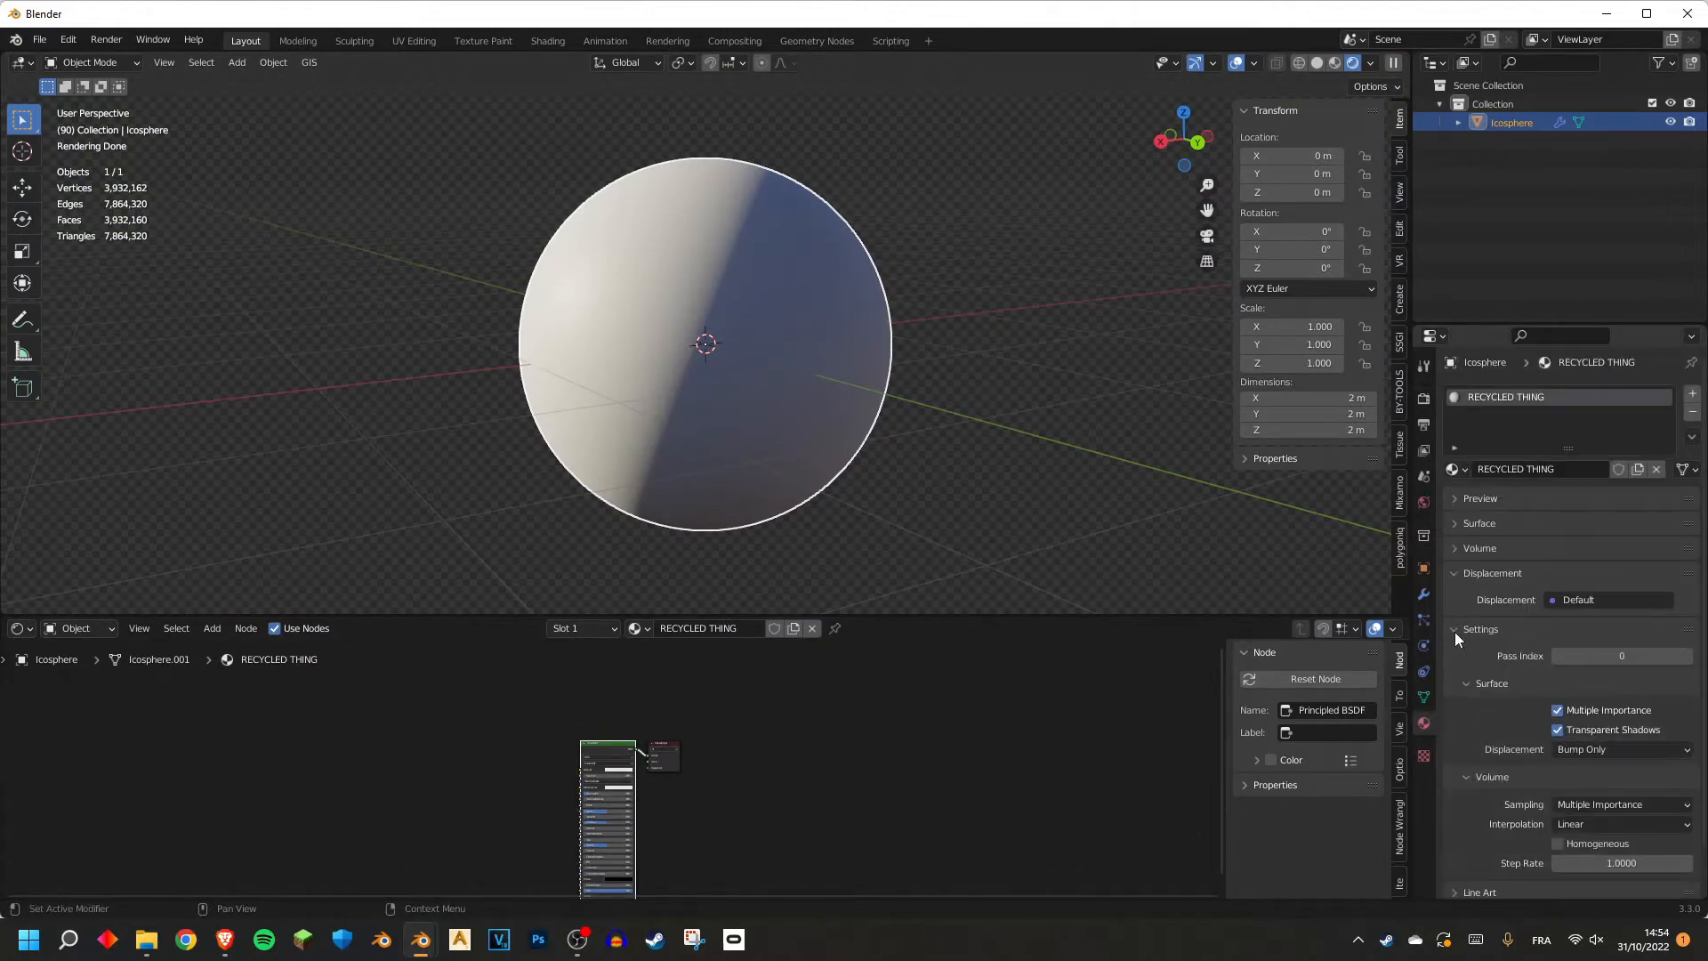
pyautogui.click(1622, 753)
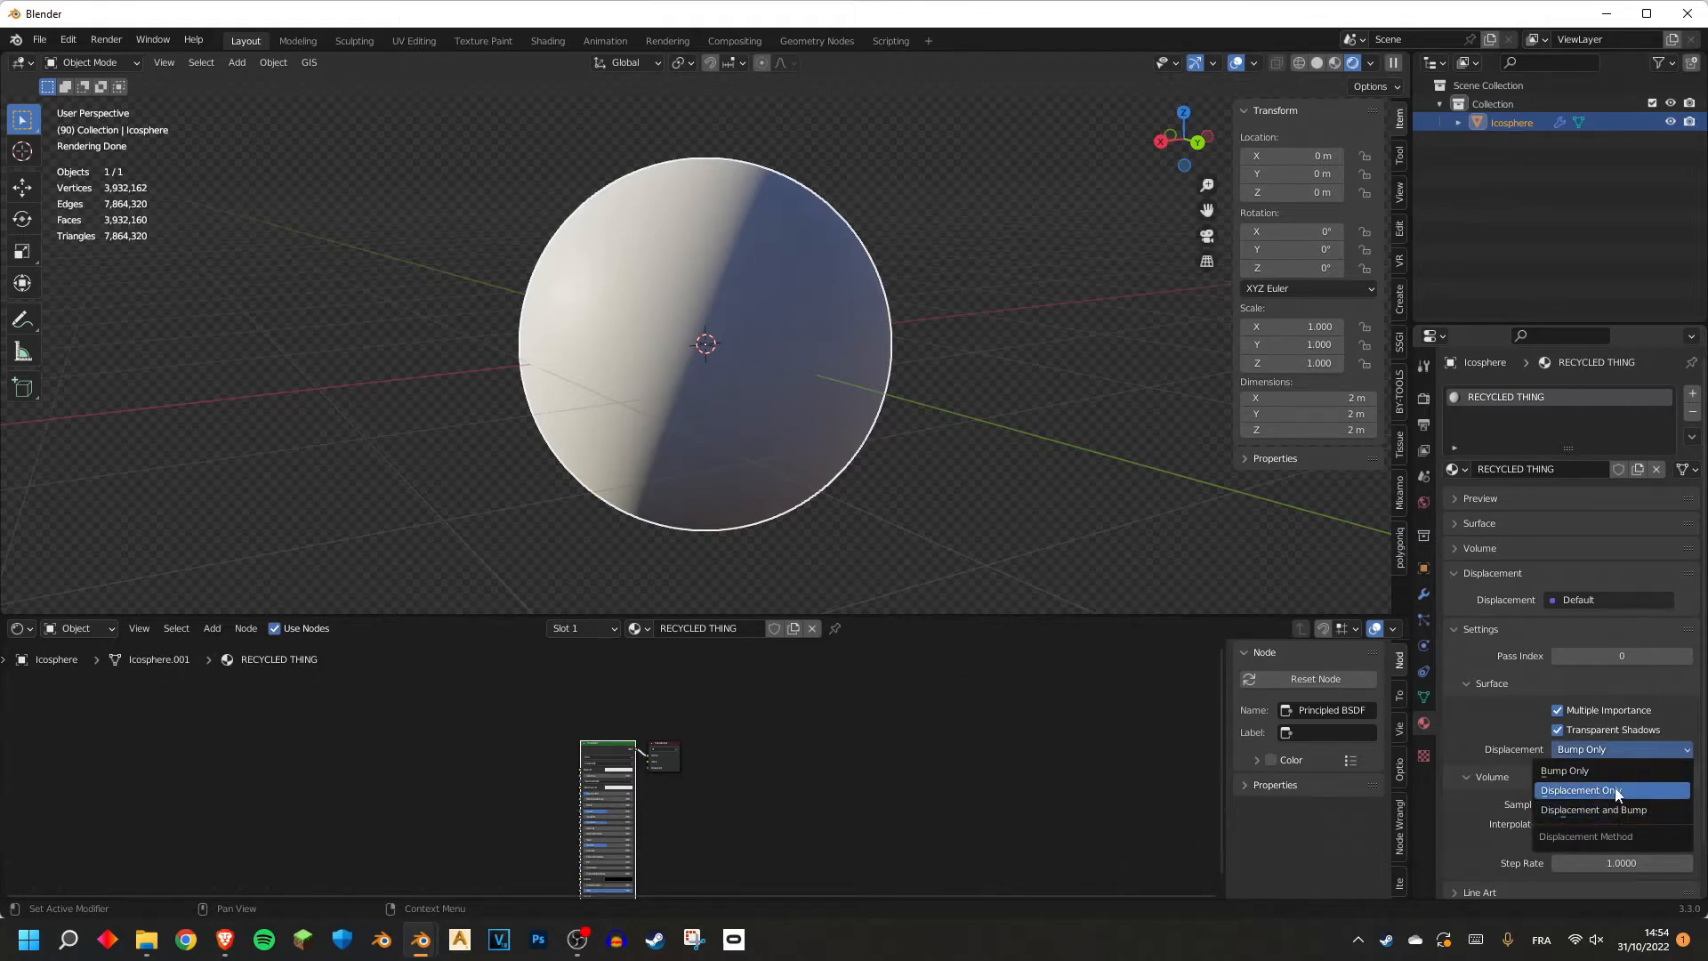
pyautogui.click(1618, 791)
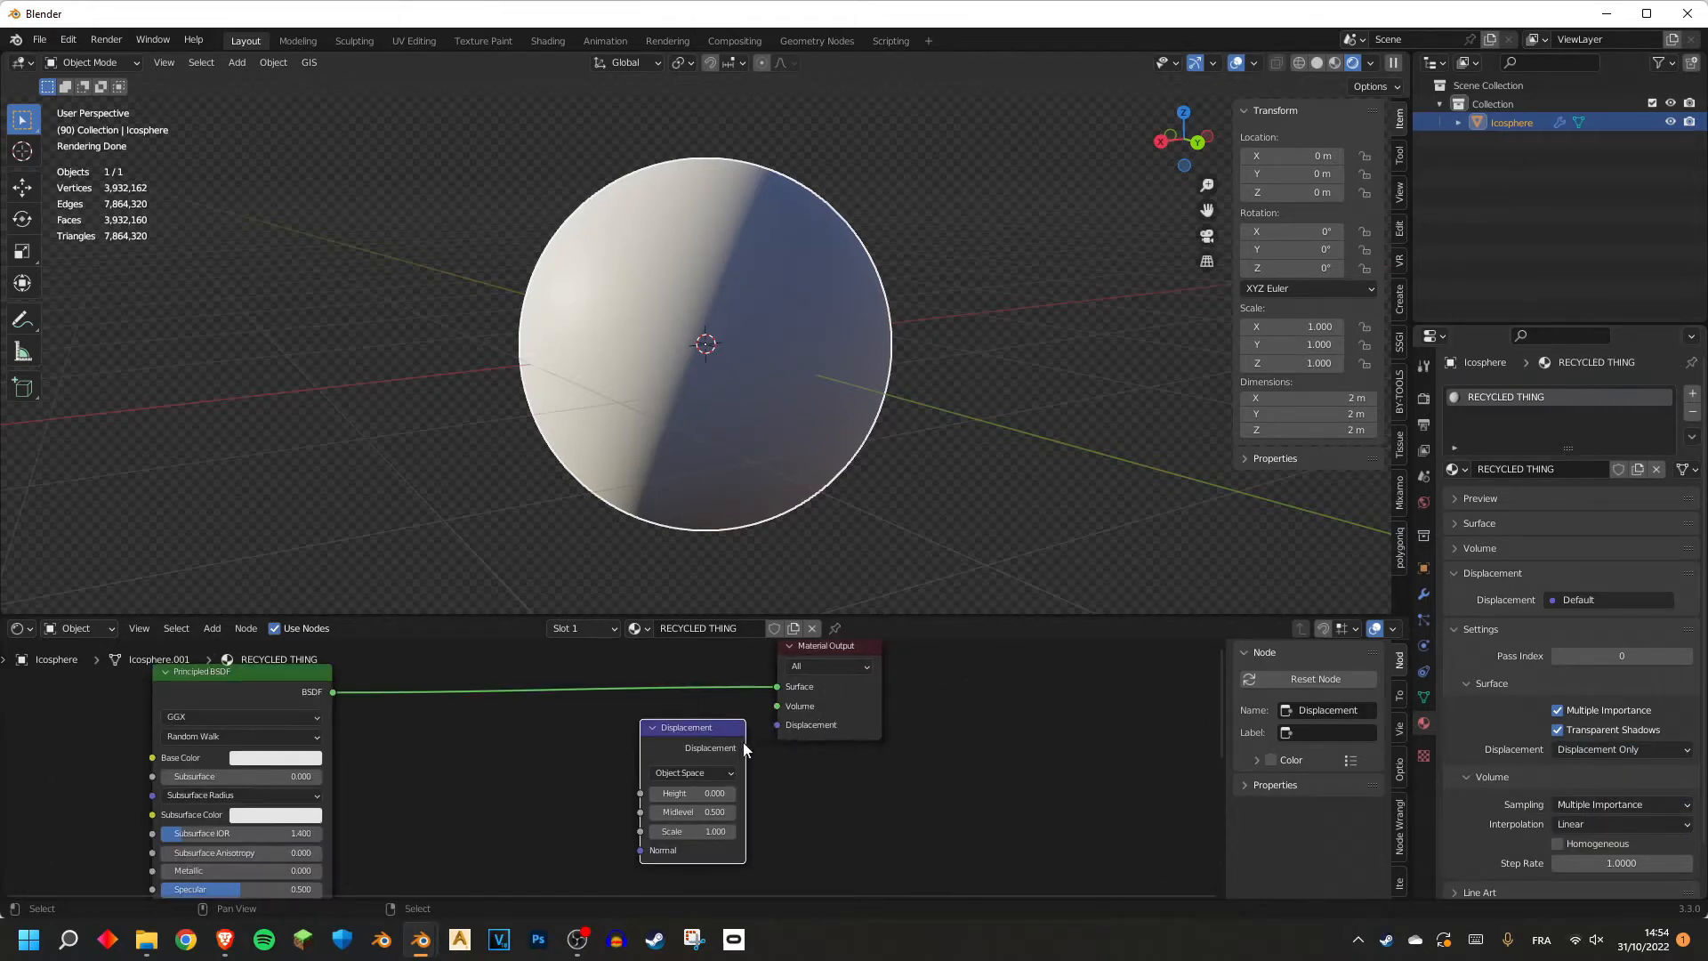
# Connect the Displacement node to the Material Output's Displacement input and set its height to 0.5.
pyautogui.moveTo(747, 748); pyautogui.dragTo(777, 725)
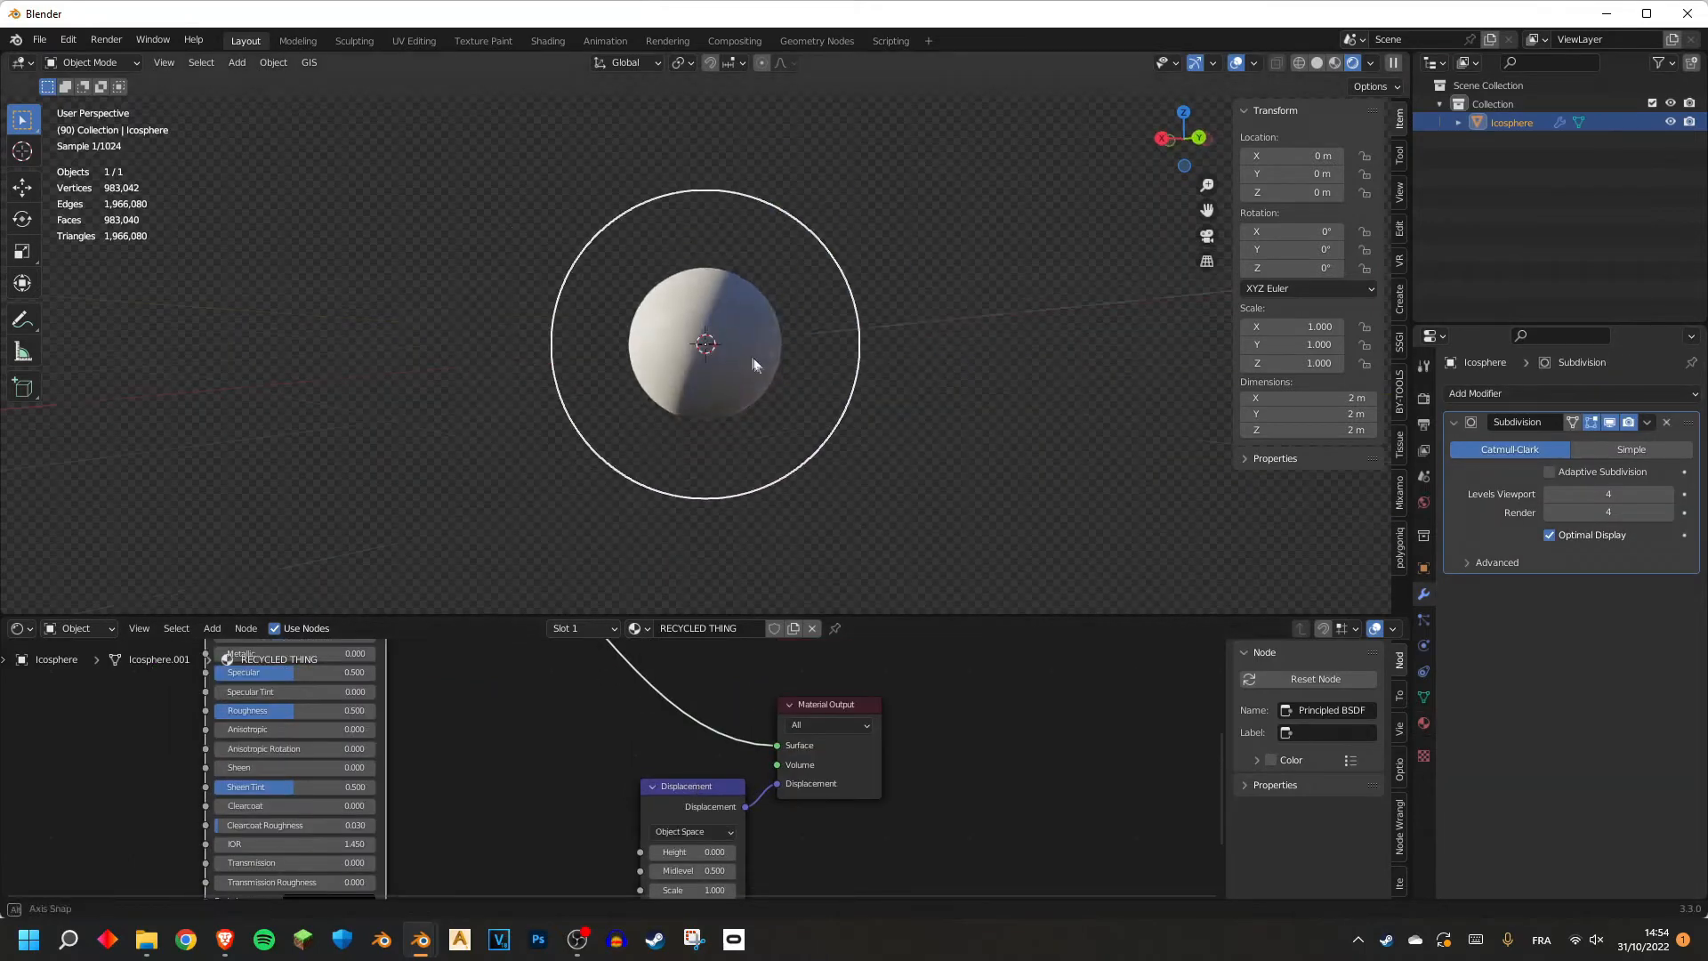
pyautogui.moveTo(752, 364); pyautogui.dragTo(771, 495, button='middle')
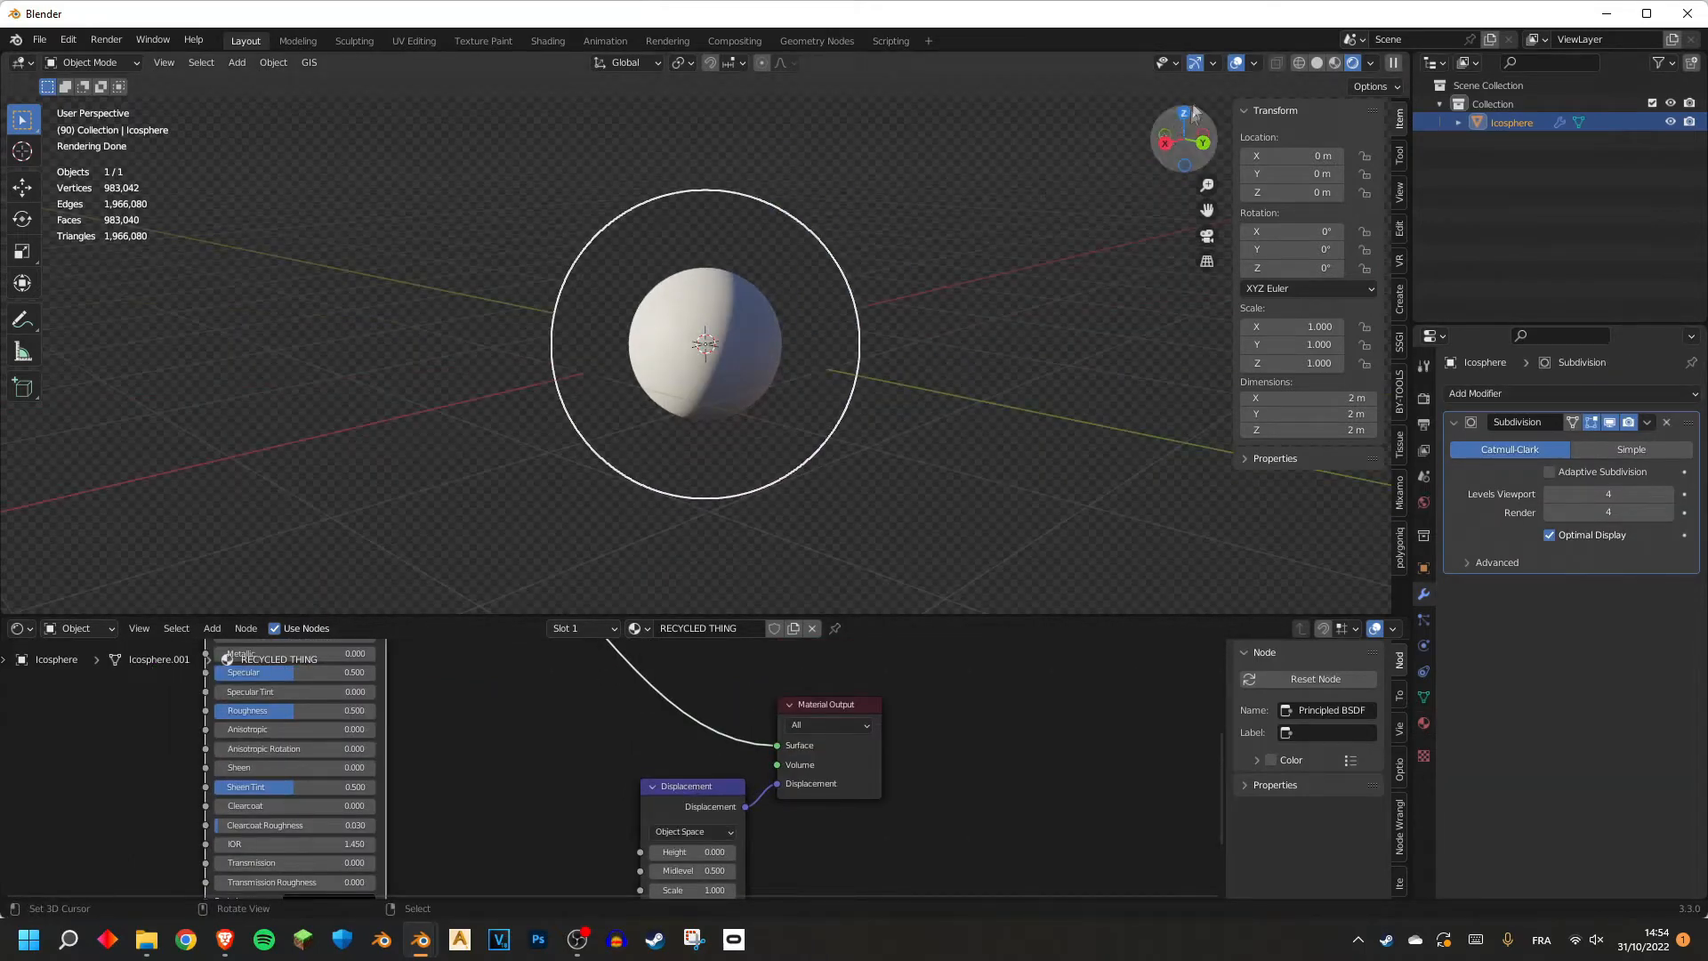
pyautogui.click(1320, 64)
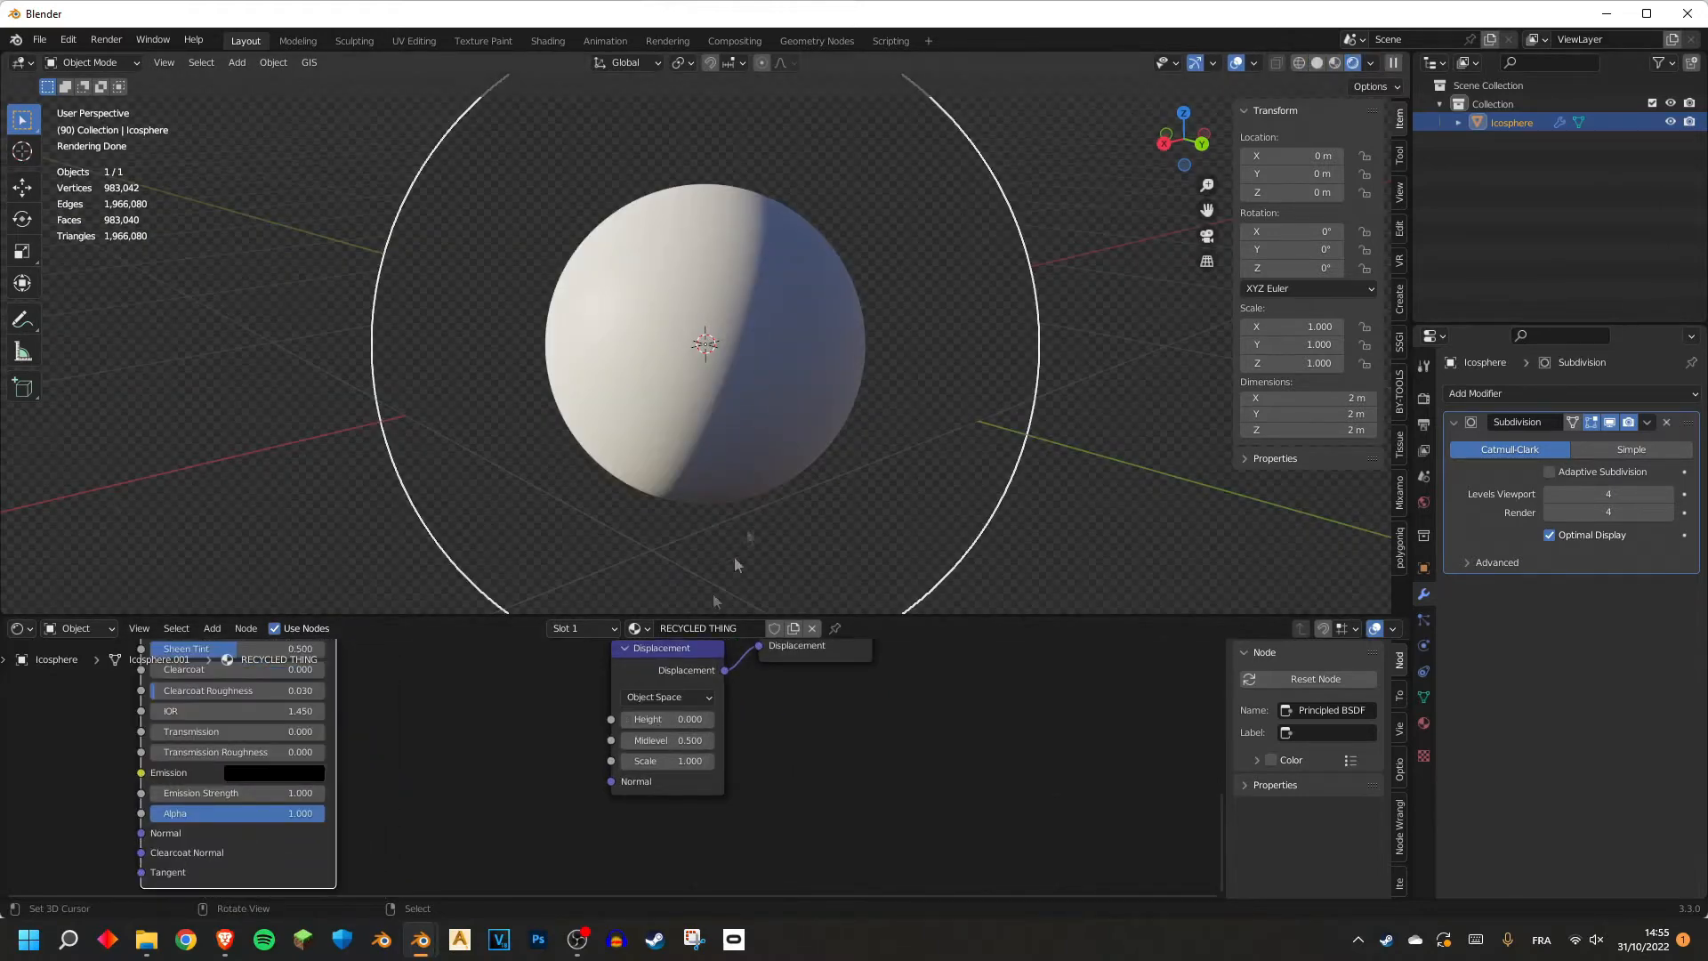
pyautogui.scroll(3, 735, 559)
pyautogui.scroll(2, 610, 697)
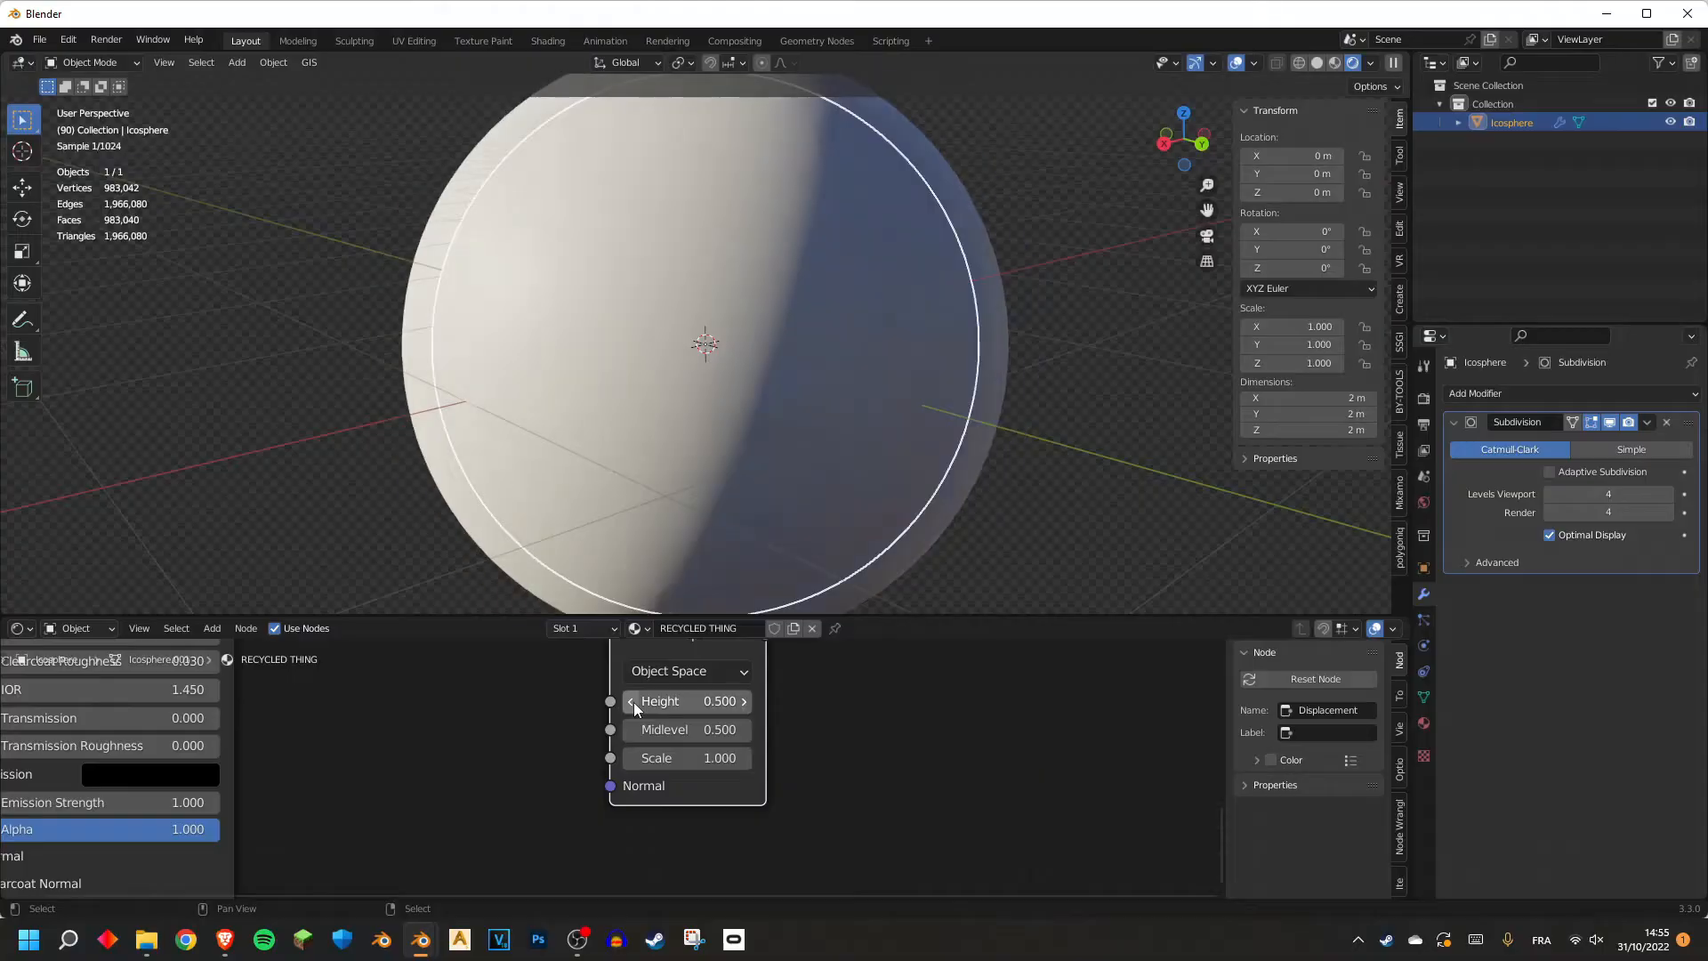
pyautogui.click(632, 701)
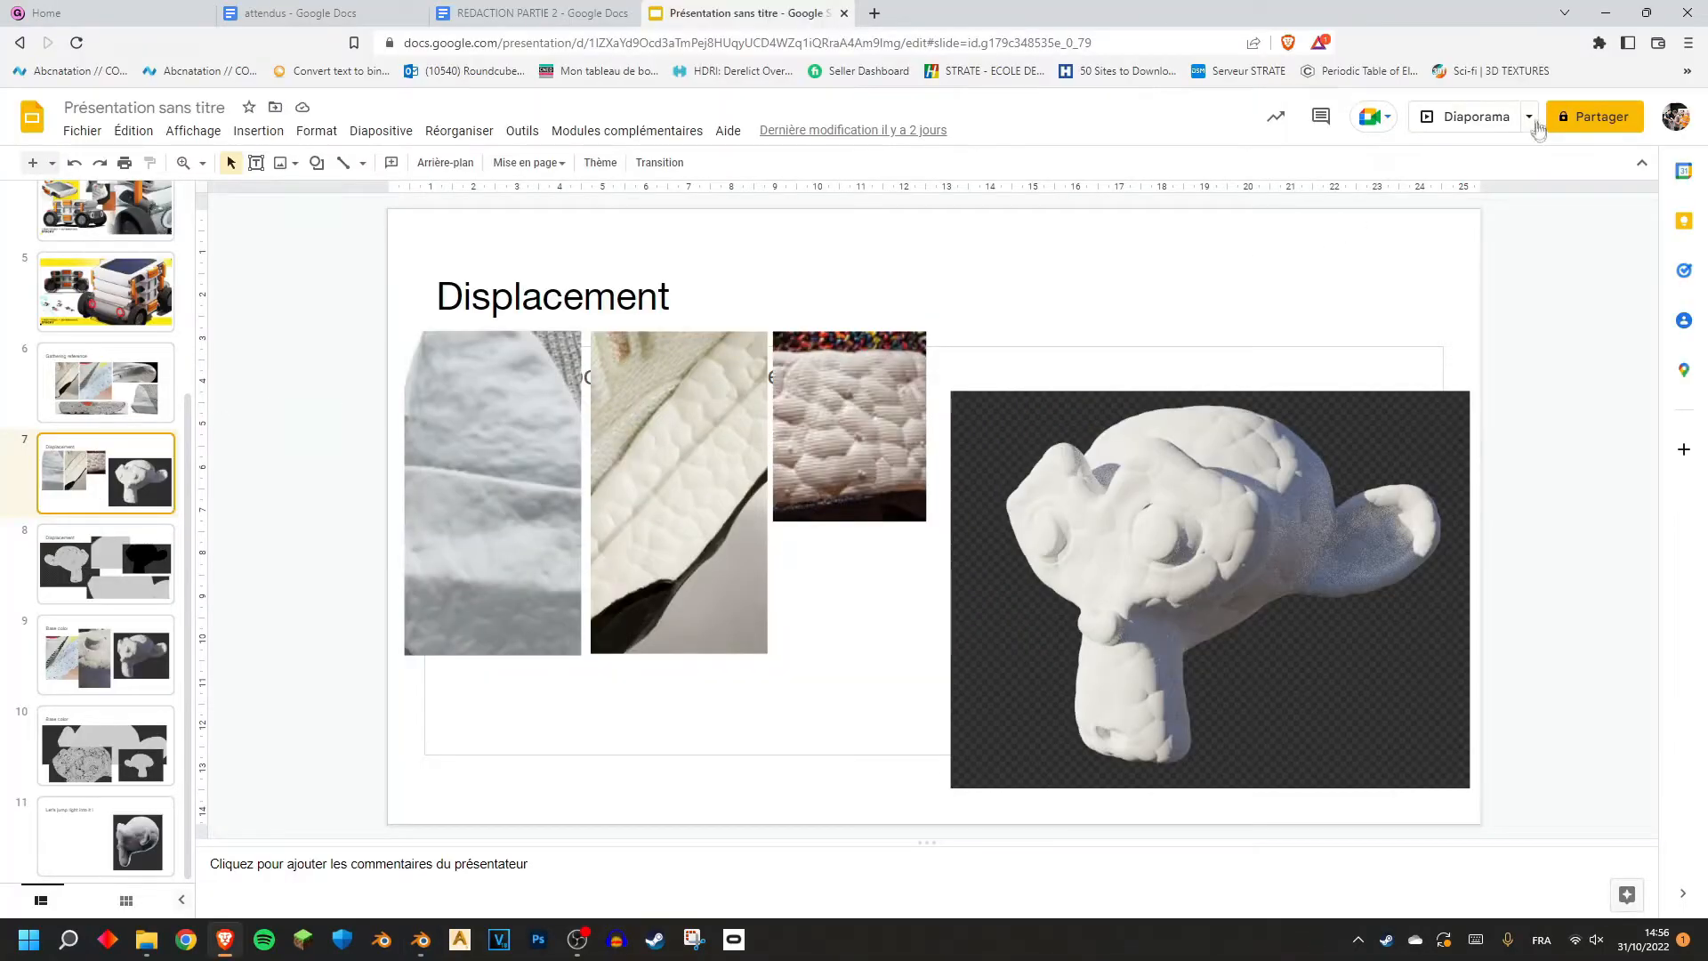
# Return to Blender, add a Voronoi Texture node to the material, and preview its distance output on the sphere.
pyautogui.click(1501, 119)
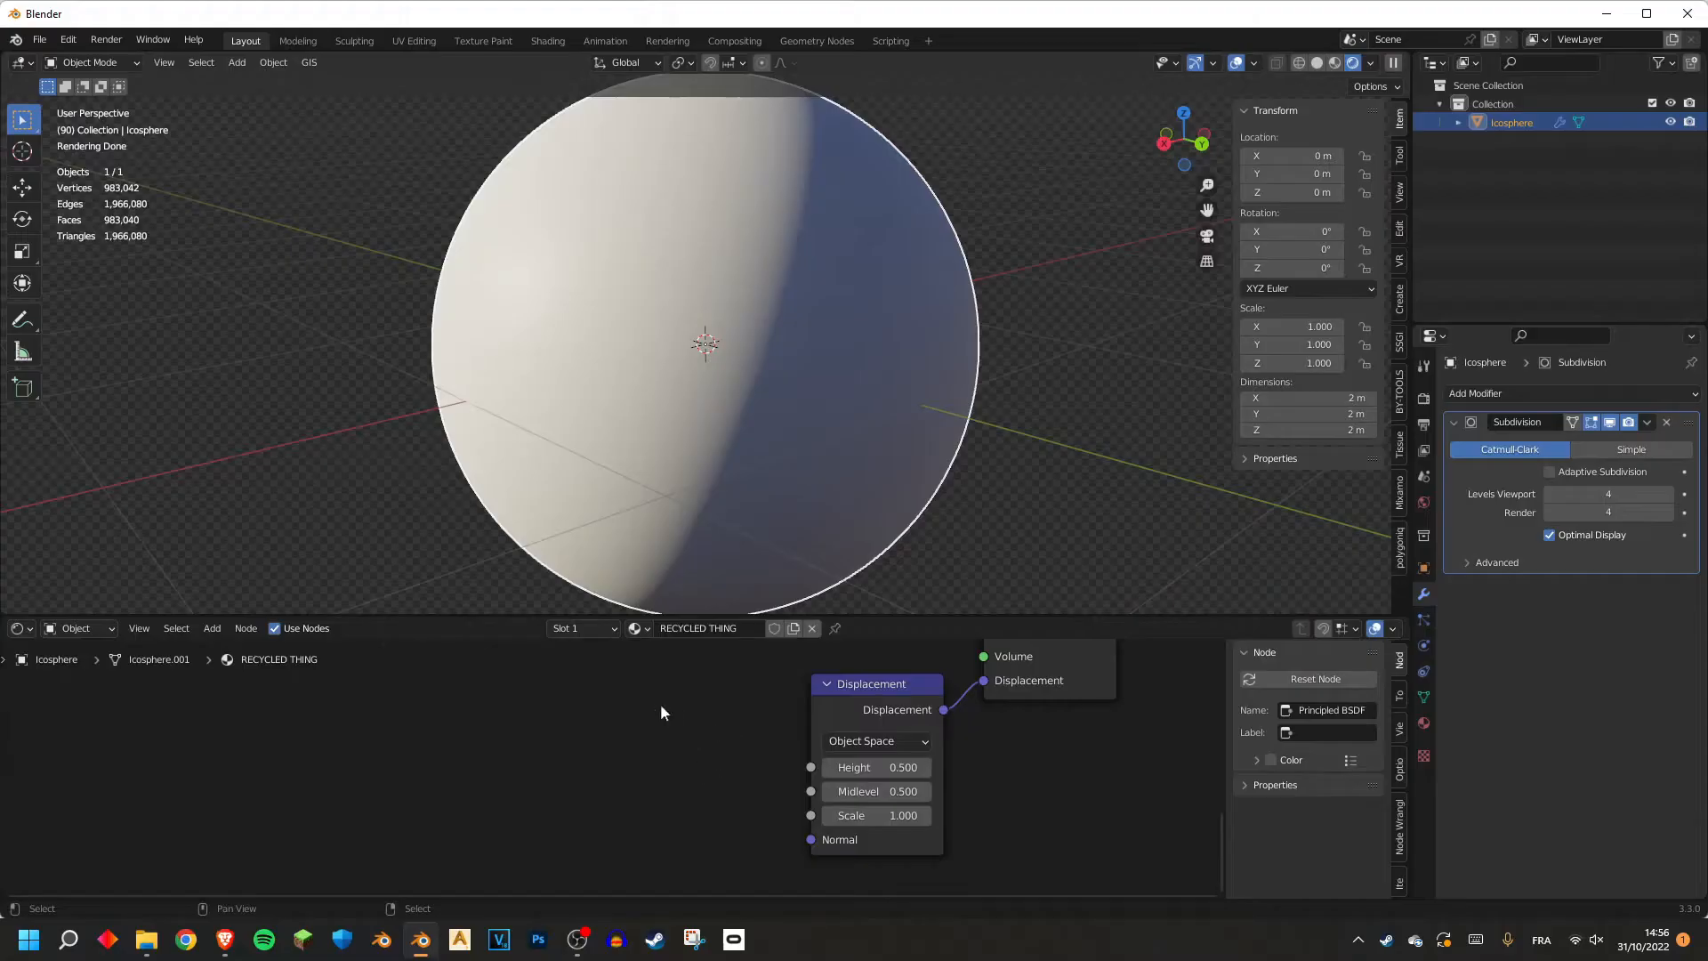
pyautogui.hotkey('shift', 'a')
pyautogui.write('vo')
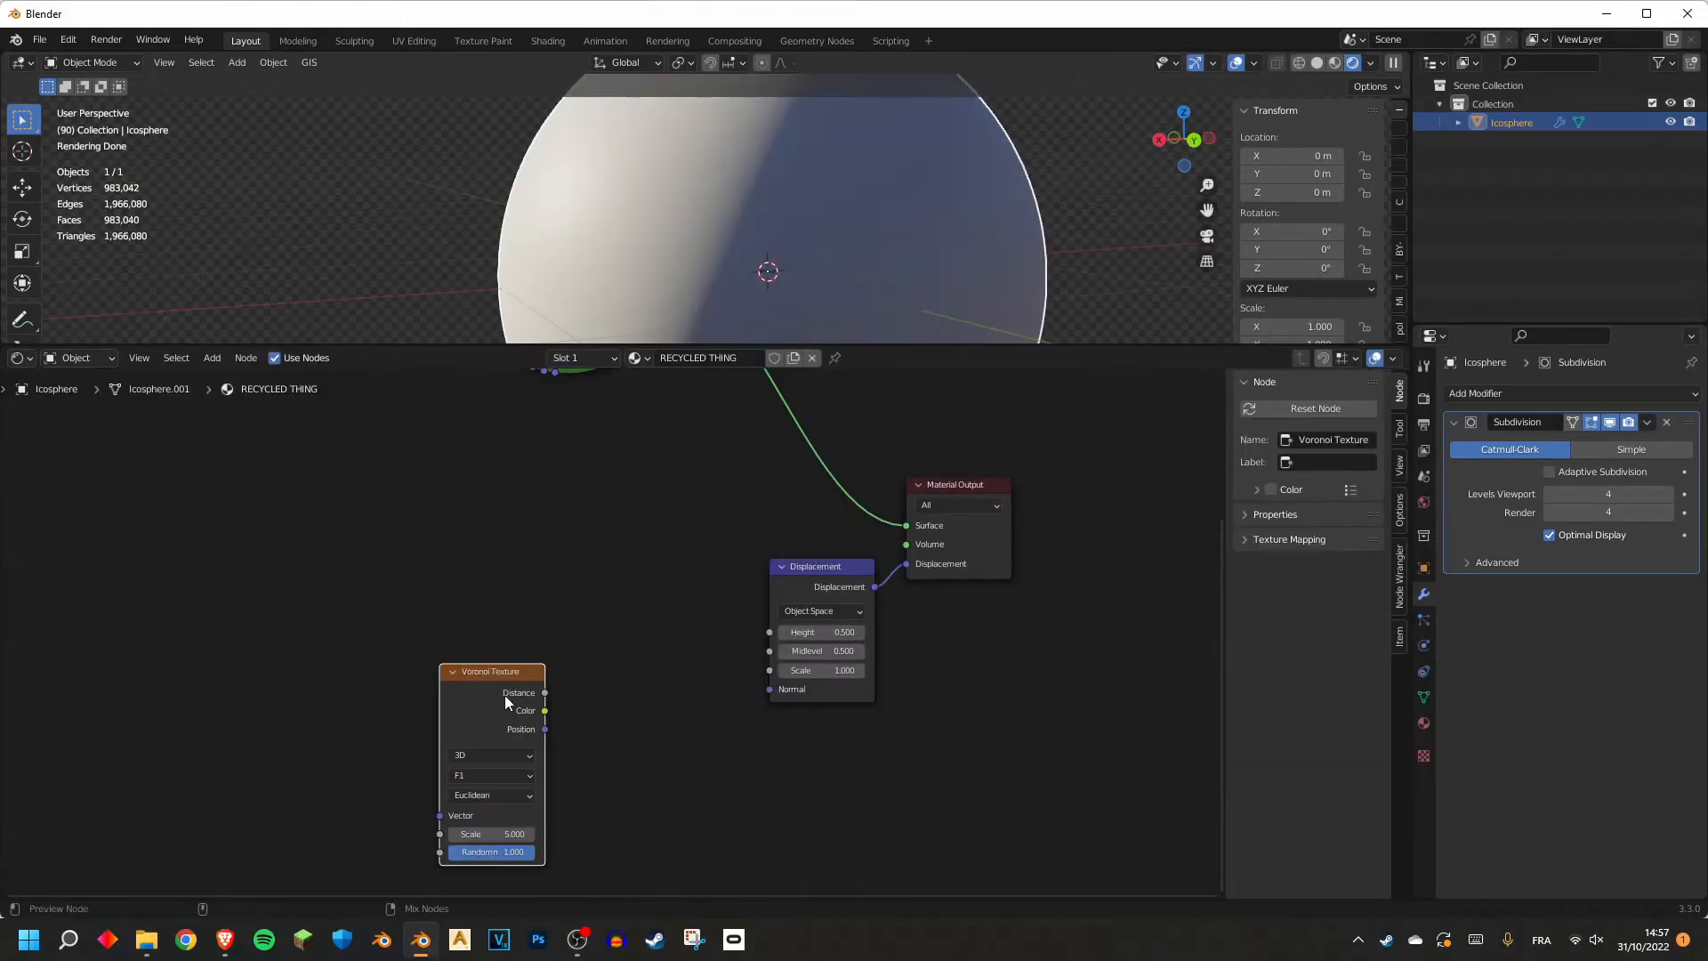
pyautogui.keyDown('ctrl'); pyautogui.keyDown('shift'); pyautogui.click(505, 696); pyautogui.keyUp('shift'); pyautogui.keyUp('ctrl')
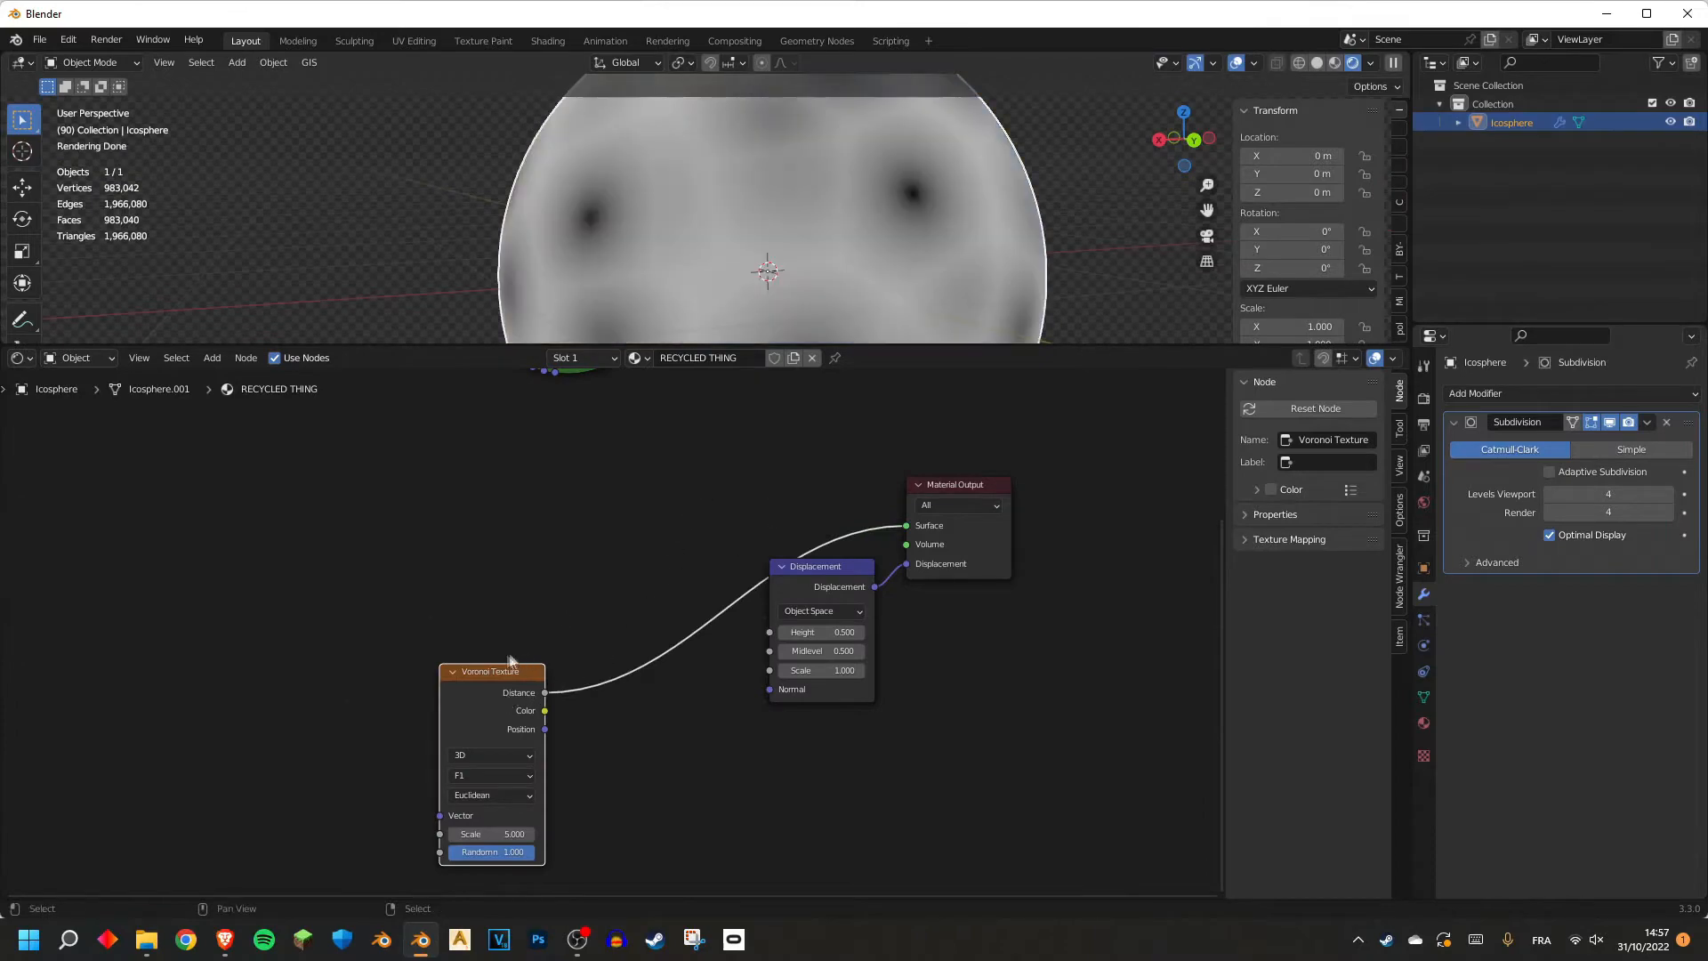
# Add a Texture Coordinate node without a Mapping node and feed its Object output into the Voronoi Texture's Vector input.
pyautogui.hotkey('ctrl', 't')
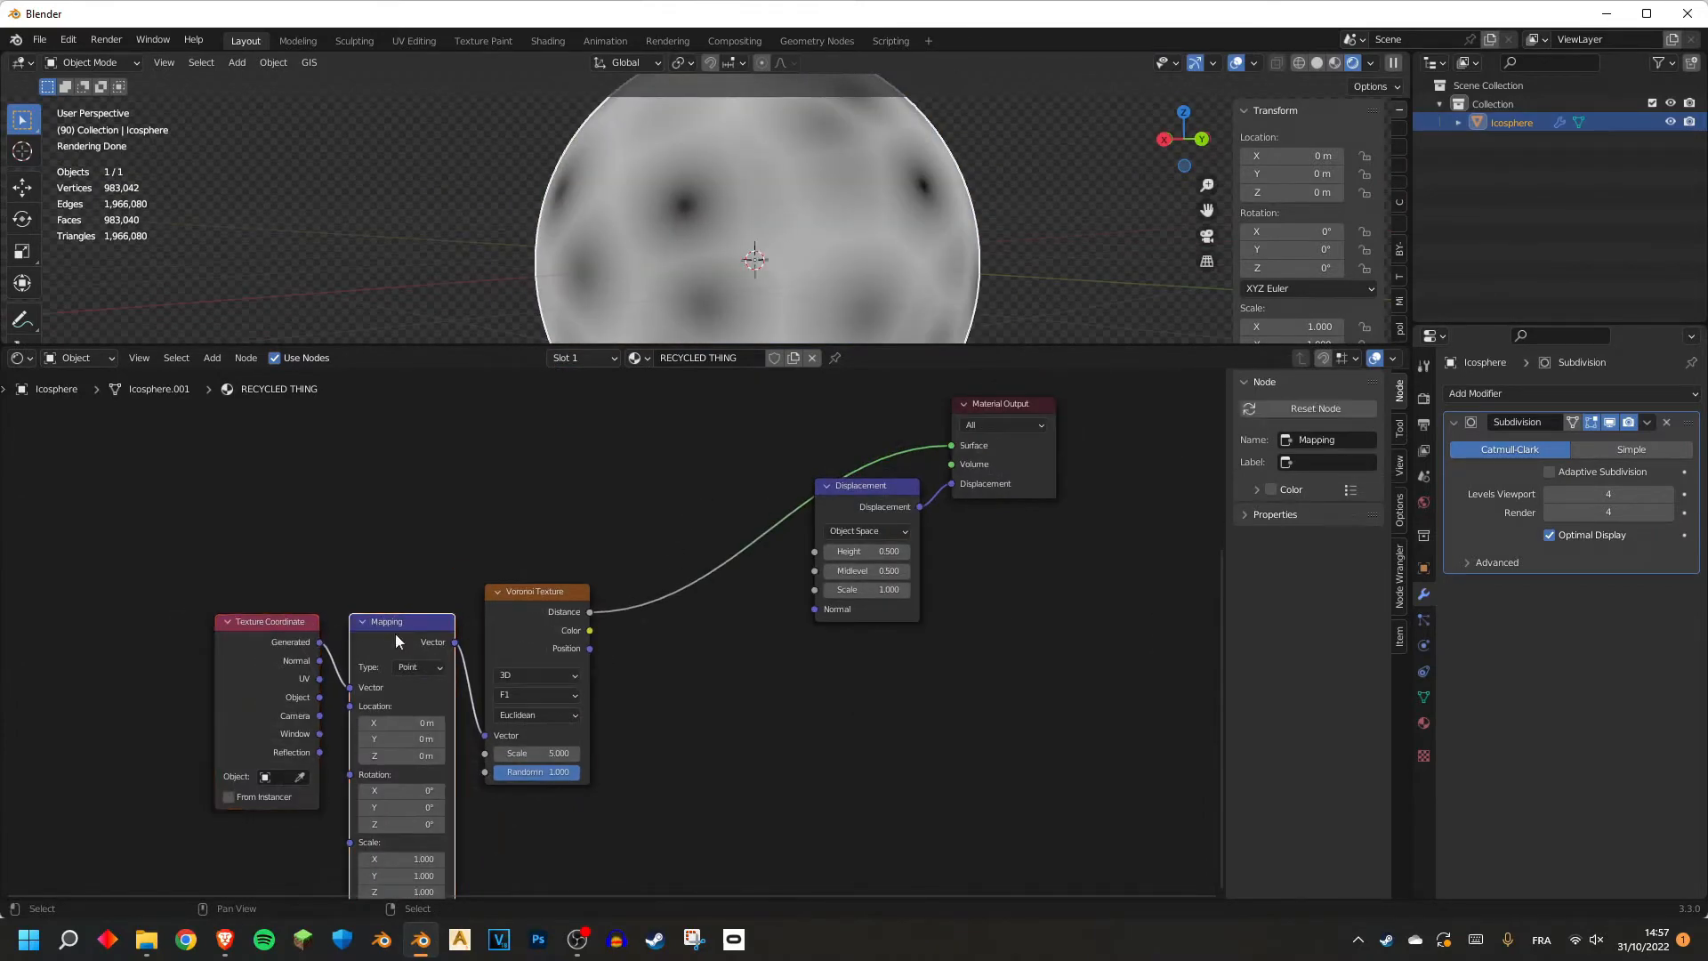
pyautogui.hotkey('ctrl', 'x')
pyautogui.moveTo(318, 697); pyautogui.dragTo(485, 735)
pyautogui.scroll(-5, 799, 217)
pyautogui.moveTo(799, 216); pyautogui.dragTo(676, 205, button='middle')
pyautogui.scroll(3, 655, 172)
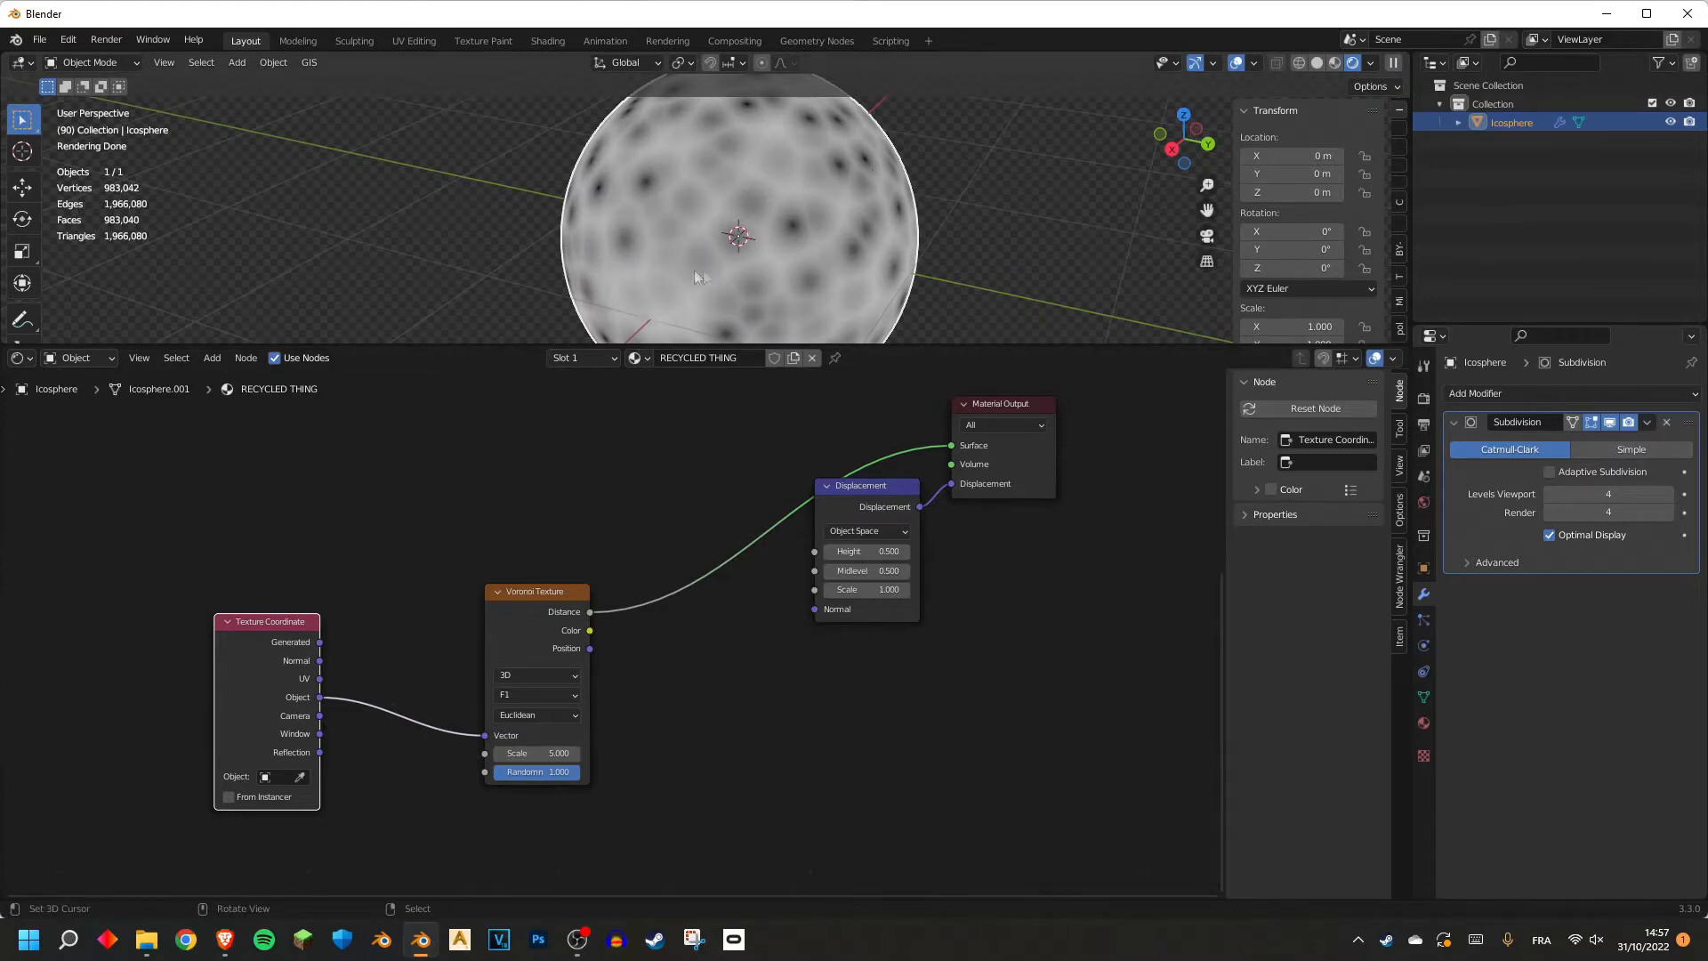
pyautogui.scroll(3, 752, 206)
pyautogui.keyDown('alt'); pyautogui.moveTo(758, 205); pyautogui.dragTo(943, 188, button='middle'); pyautogui.keyUp('alt')
pyautogui.scroll(-1, 701, 406)
# Connect the Voronoi distance to the Displacement node's Height and link the Principled BSDF back to the material's Surface.
pyautogui.moveTo(594, 615); pyautogui.dragTo(777, 568)
pyautogui.press('Home')
pyautogui.moveTo(782, 256); pyautogui.dragTo(823, 218, button='middle')
pyautogui.scroll(3, 854, 194)
pyautogui.moveTo(811, 638); pyautogui.dragTo(779, 614, button='middle')
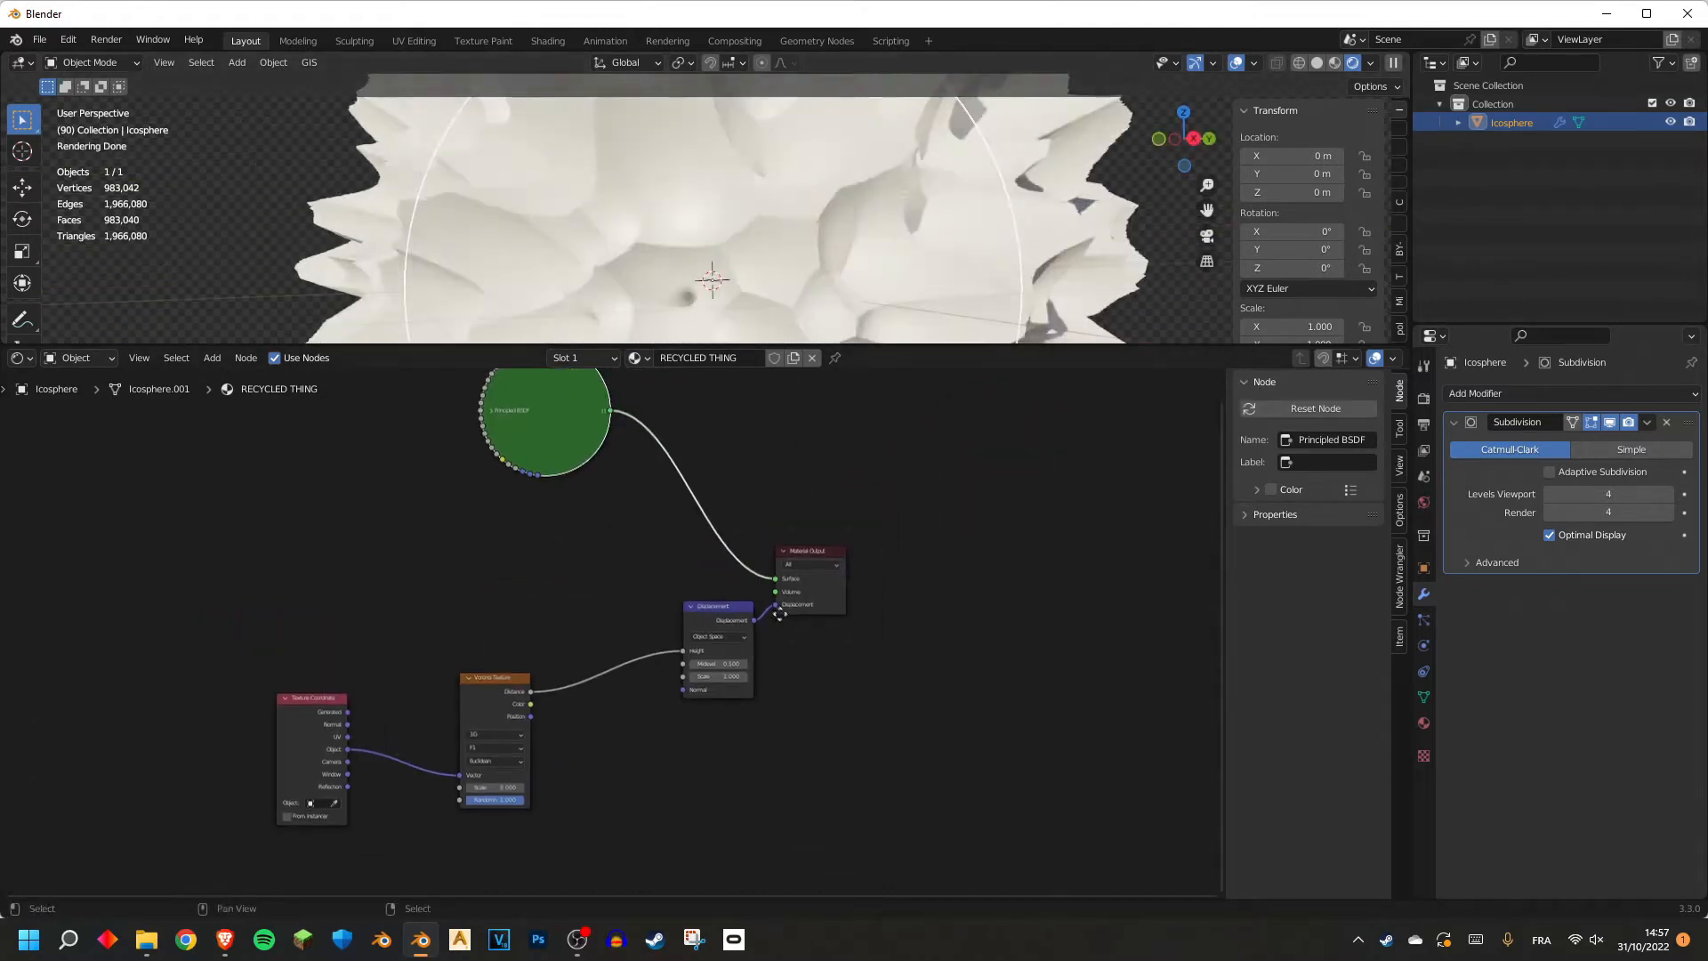
pyautogui.scroll(2, 780, 614)
# Hide the overlays in the 3D viewport.
pyautogui.click(1236, 63)
pyautogui.click(1236, 64)
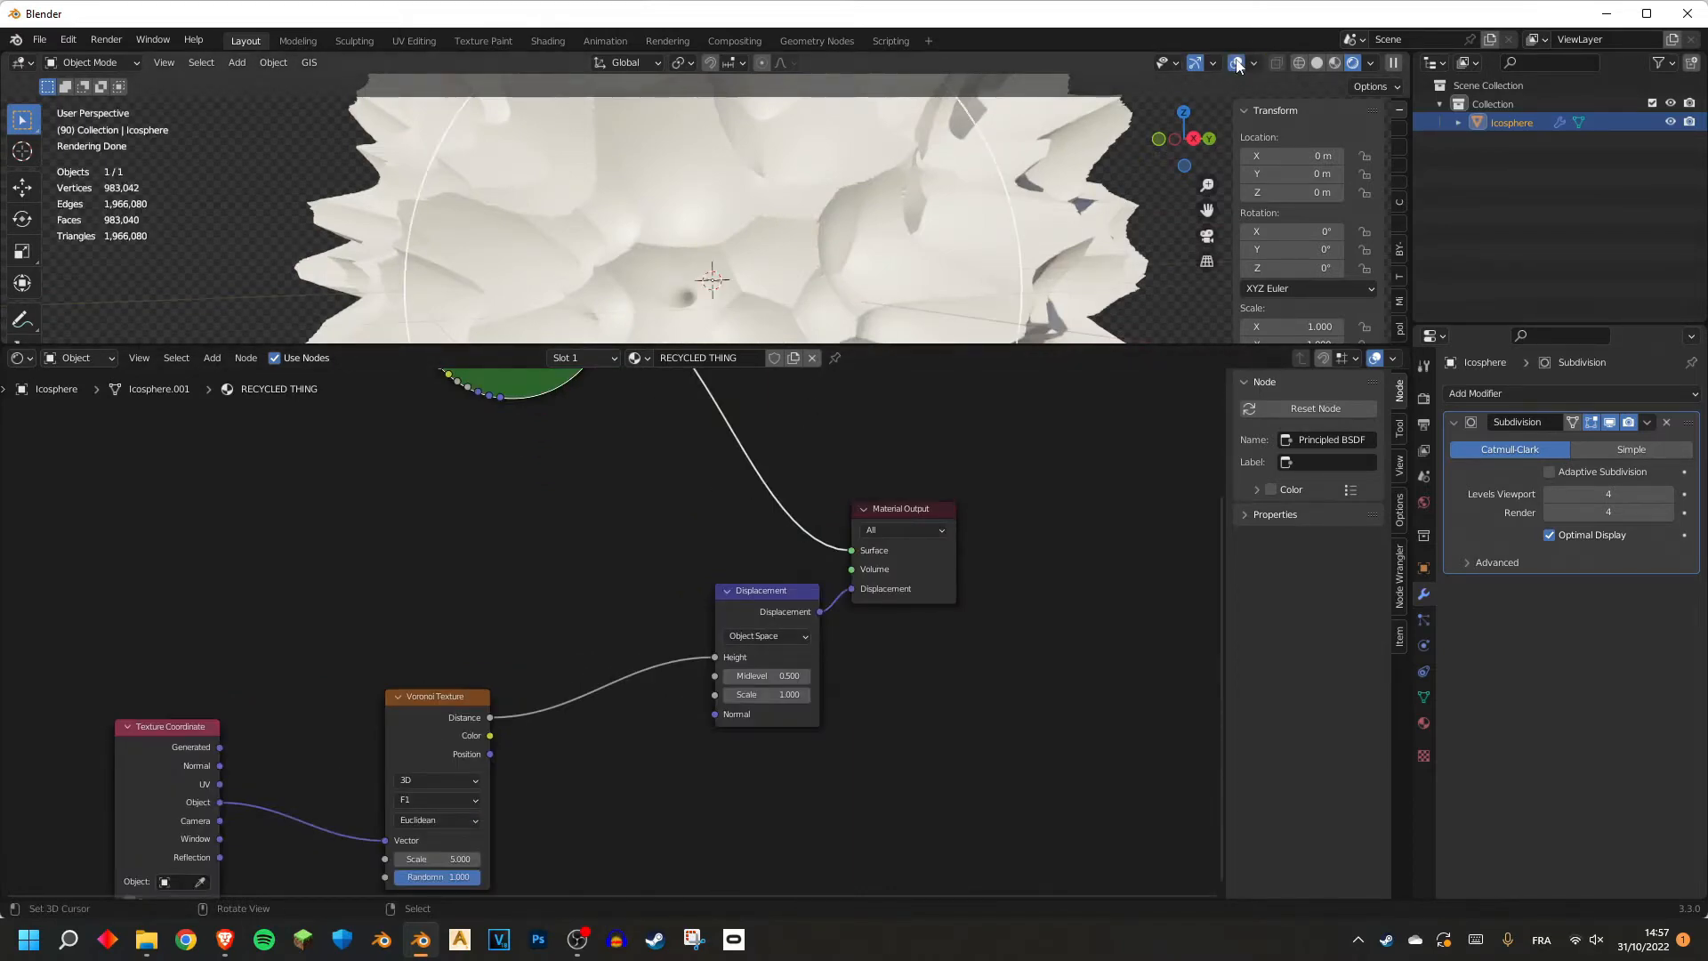
pyautogui.click(1237, 64)
# Set the Displacement node's scale to 0.1 and enlarge the 3D viewport to show more of the sphere.
pyautogui.scroll(2, 820, 736)
pyautogui.click(746, 681)
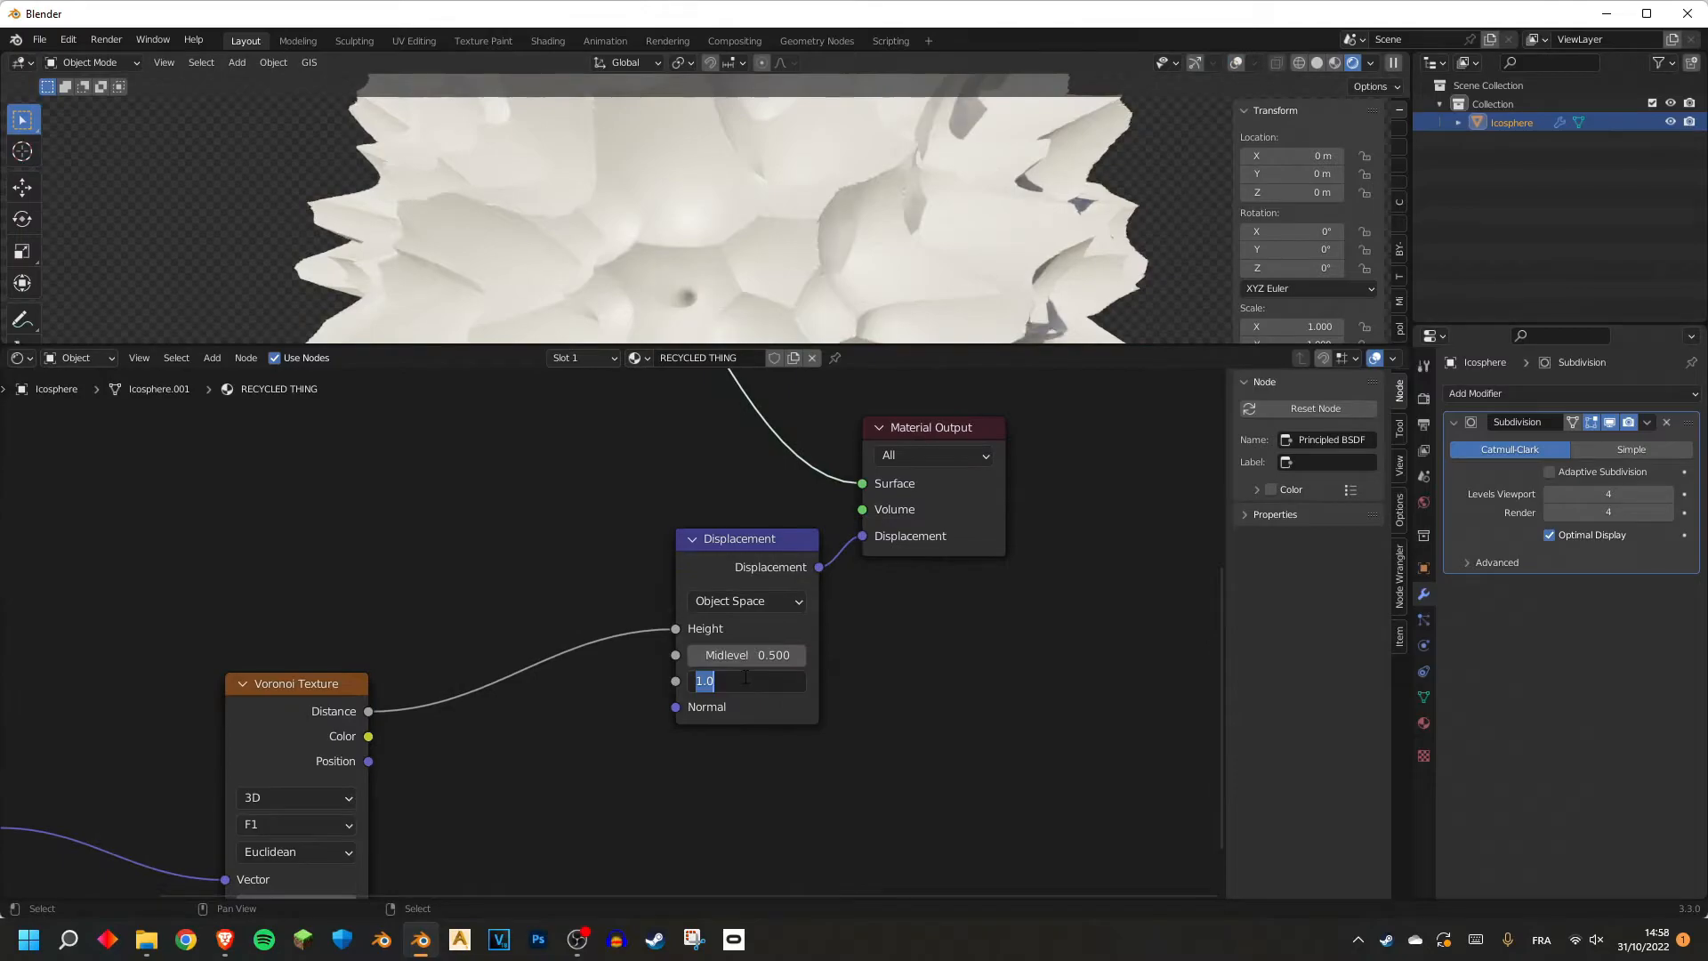
pyautogui.write('.1')
pyautogui.press('Return')
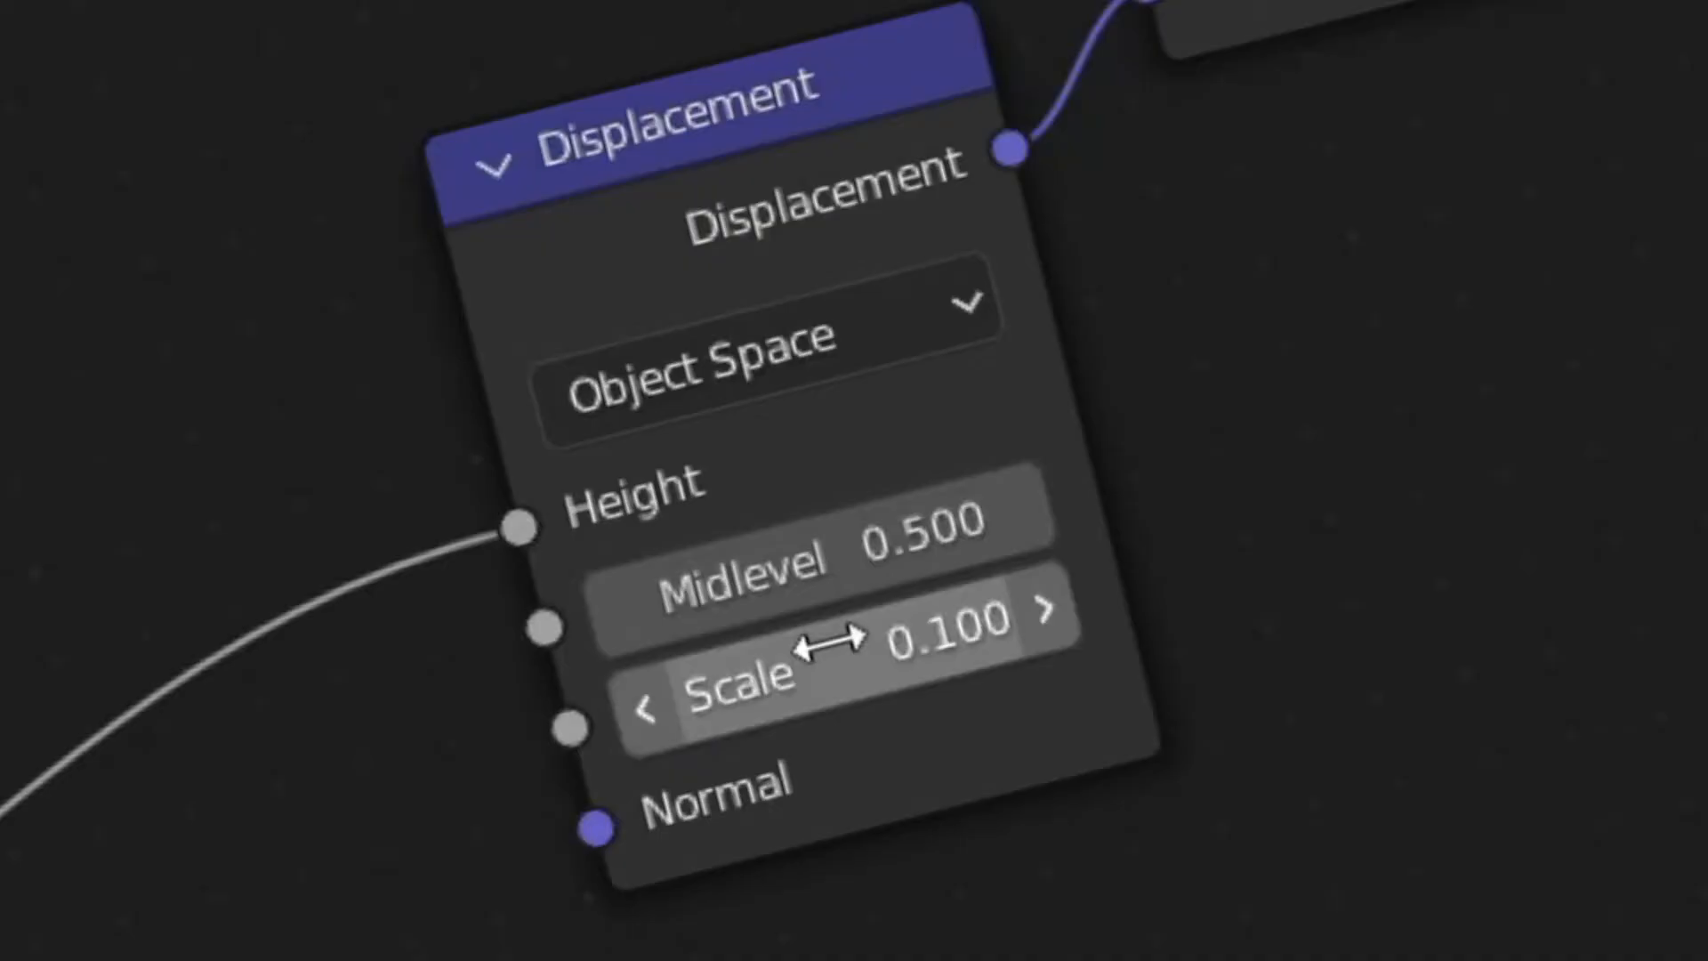
pyautogui.moveTo(617, 217); pyautogui.dragTo(854, 240, button='middle')
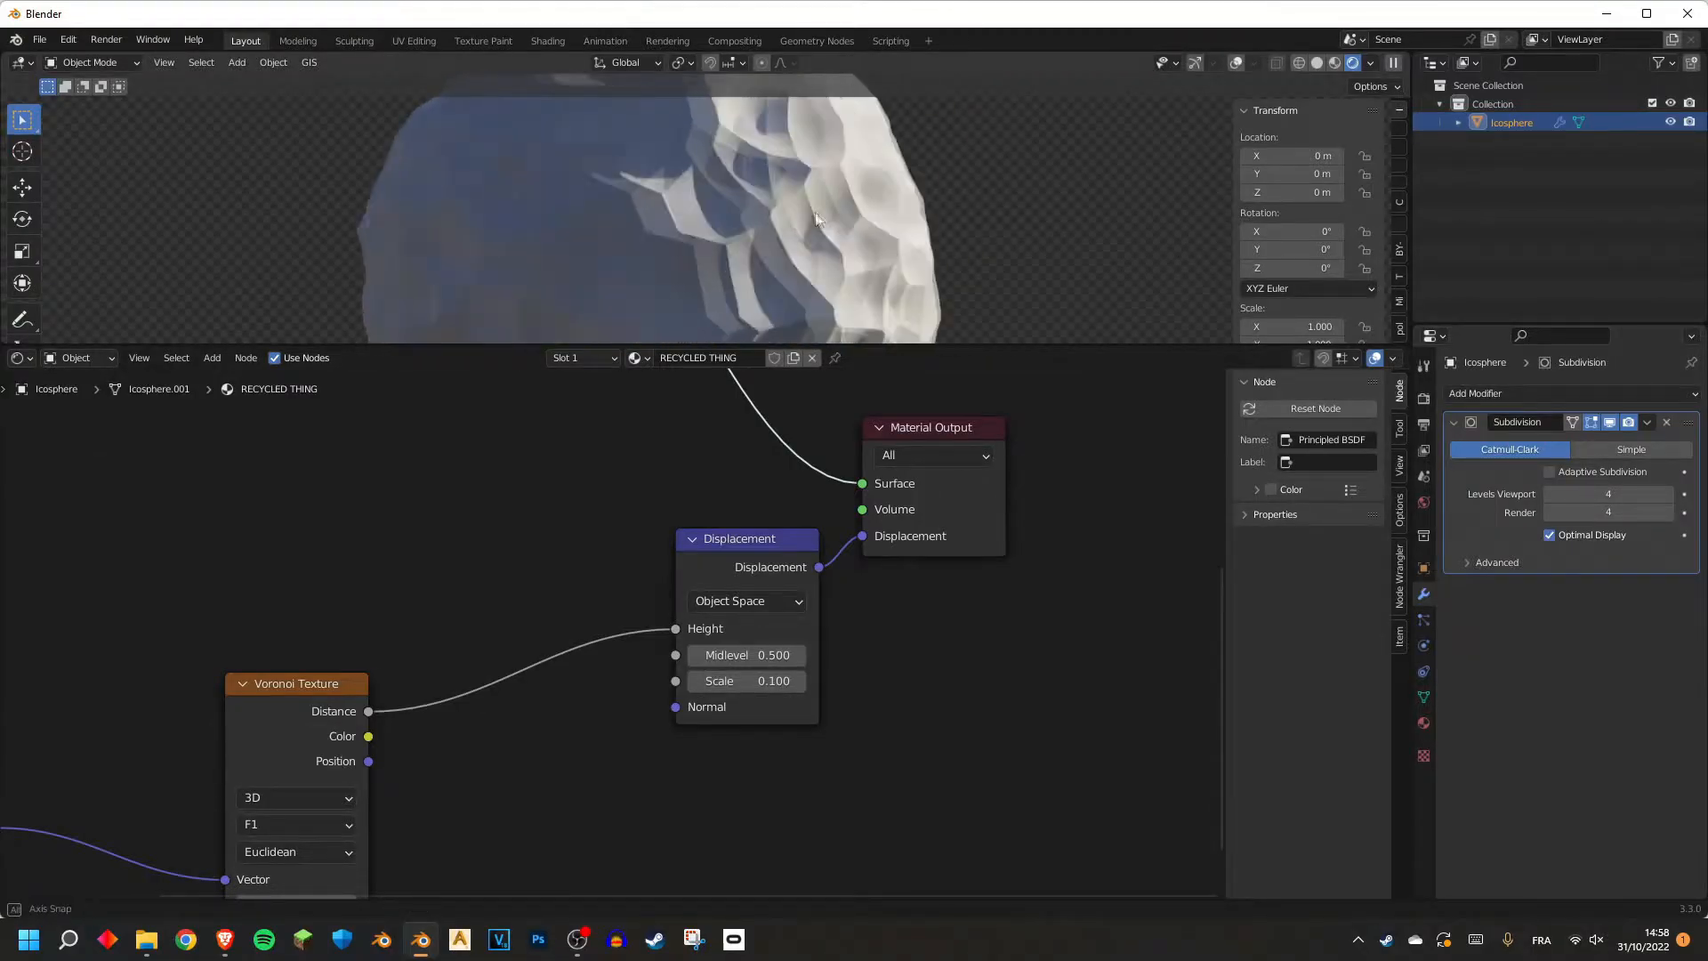
pyautogui.moveTo(903, 346); pyautogui.dragTo(902, 521)
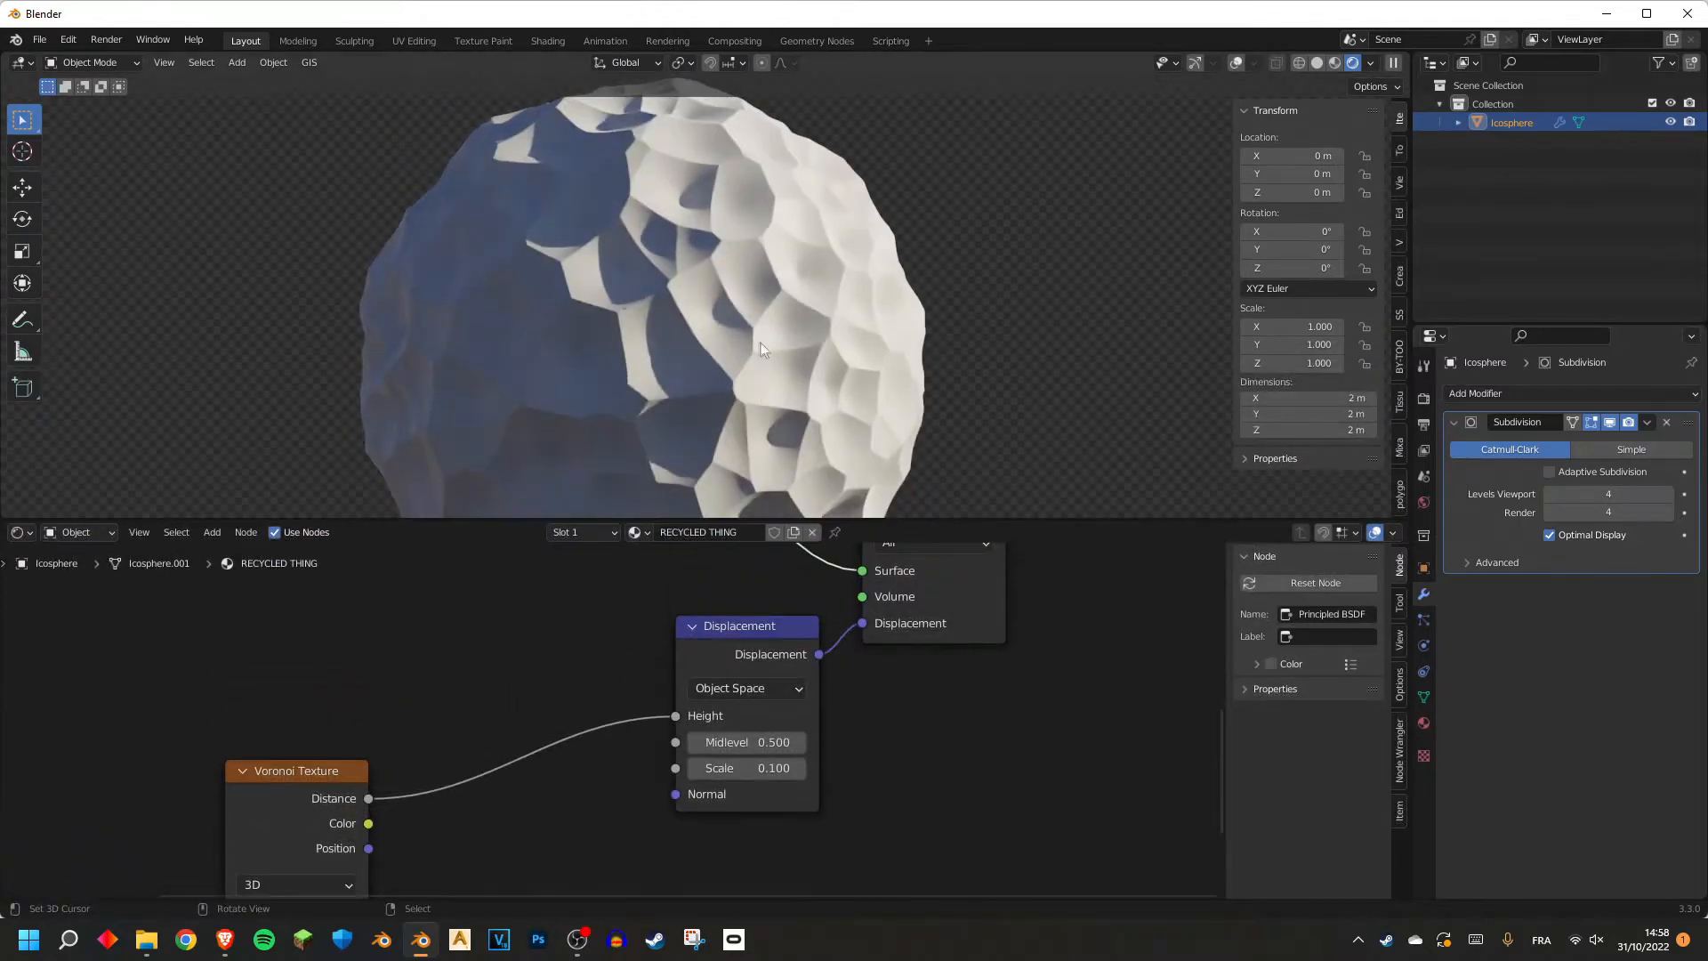
pyautogui.moveTo(694, 294); pyautogui.dragTo(623, 289, button='middle')
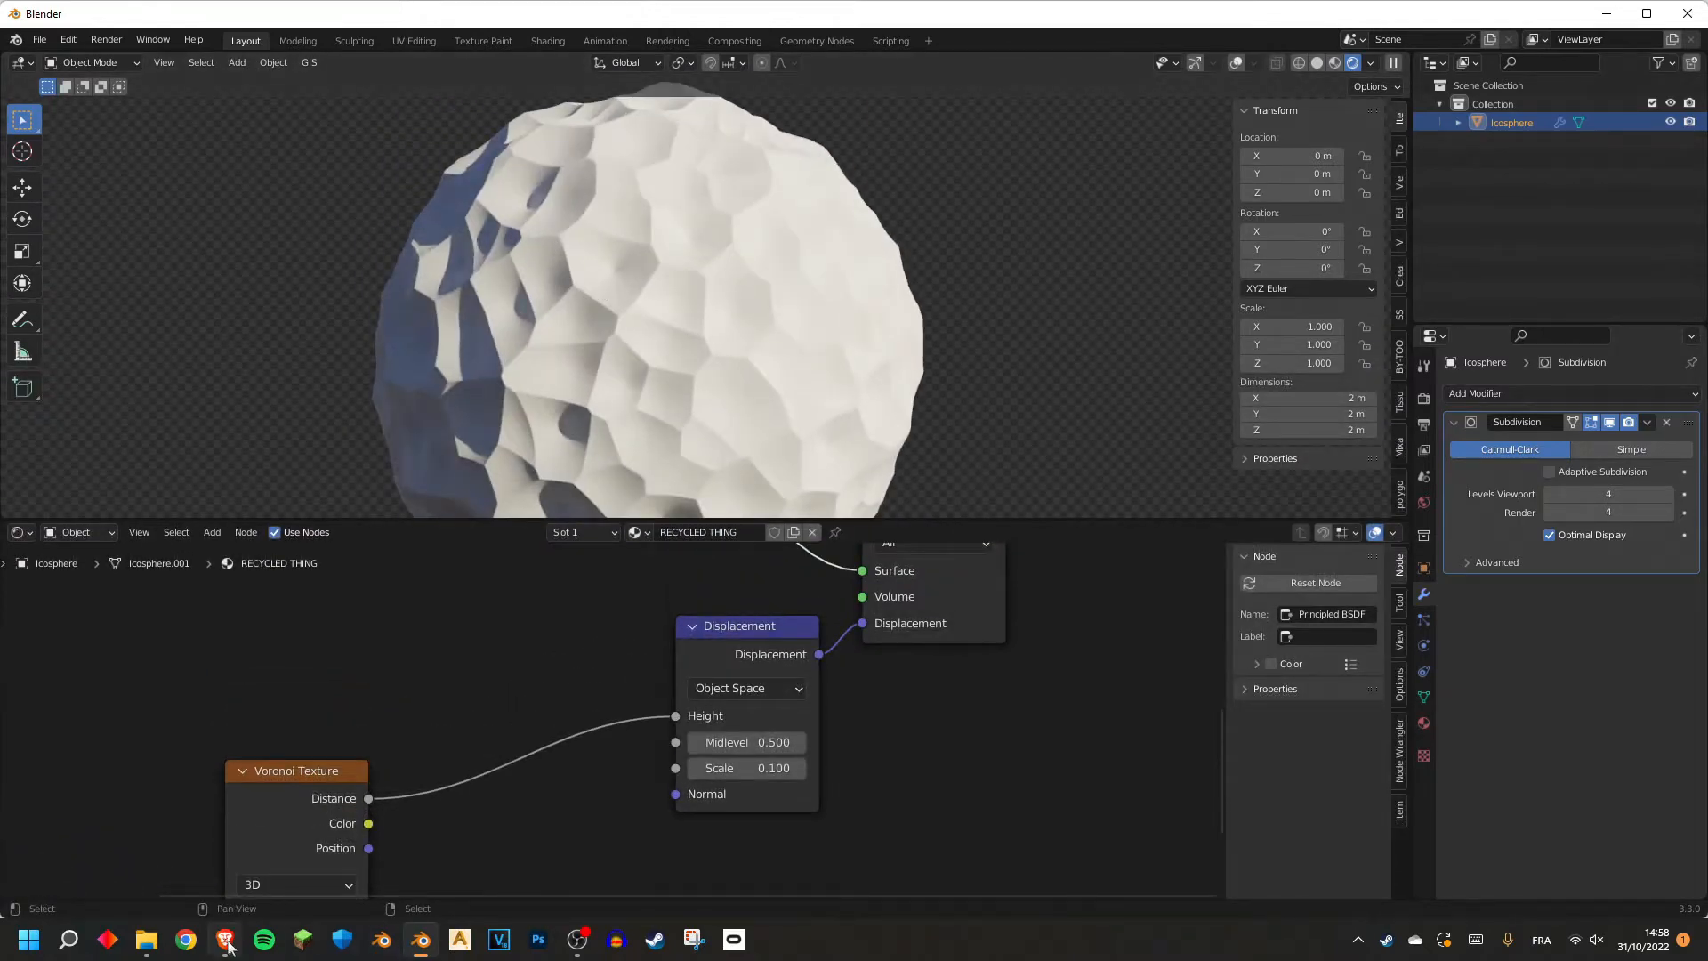
# Switch to the Google Slides presentation to examine the displacement reference photos, and return to Blender to compare the sphere.
pyautogui.click(225, 940)
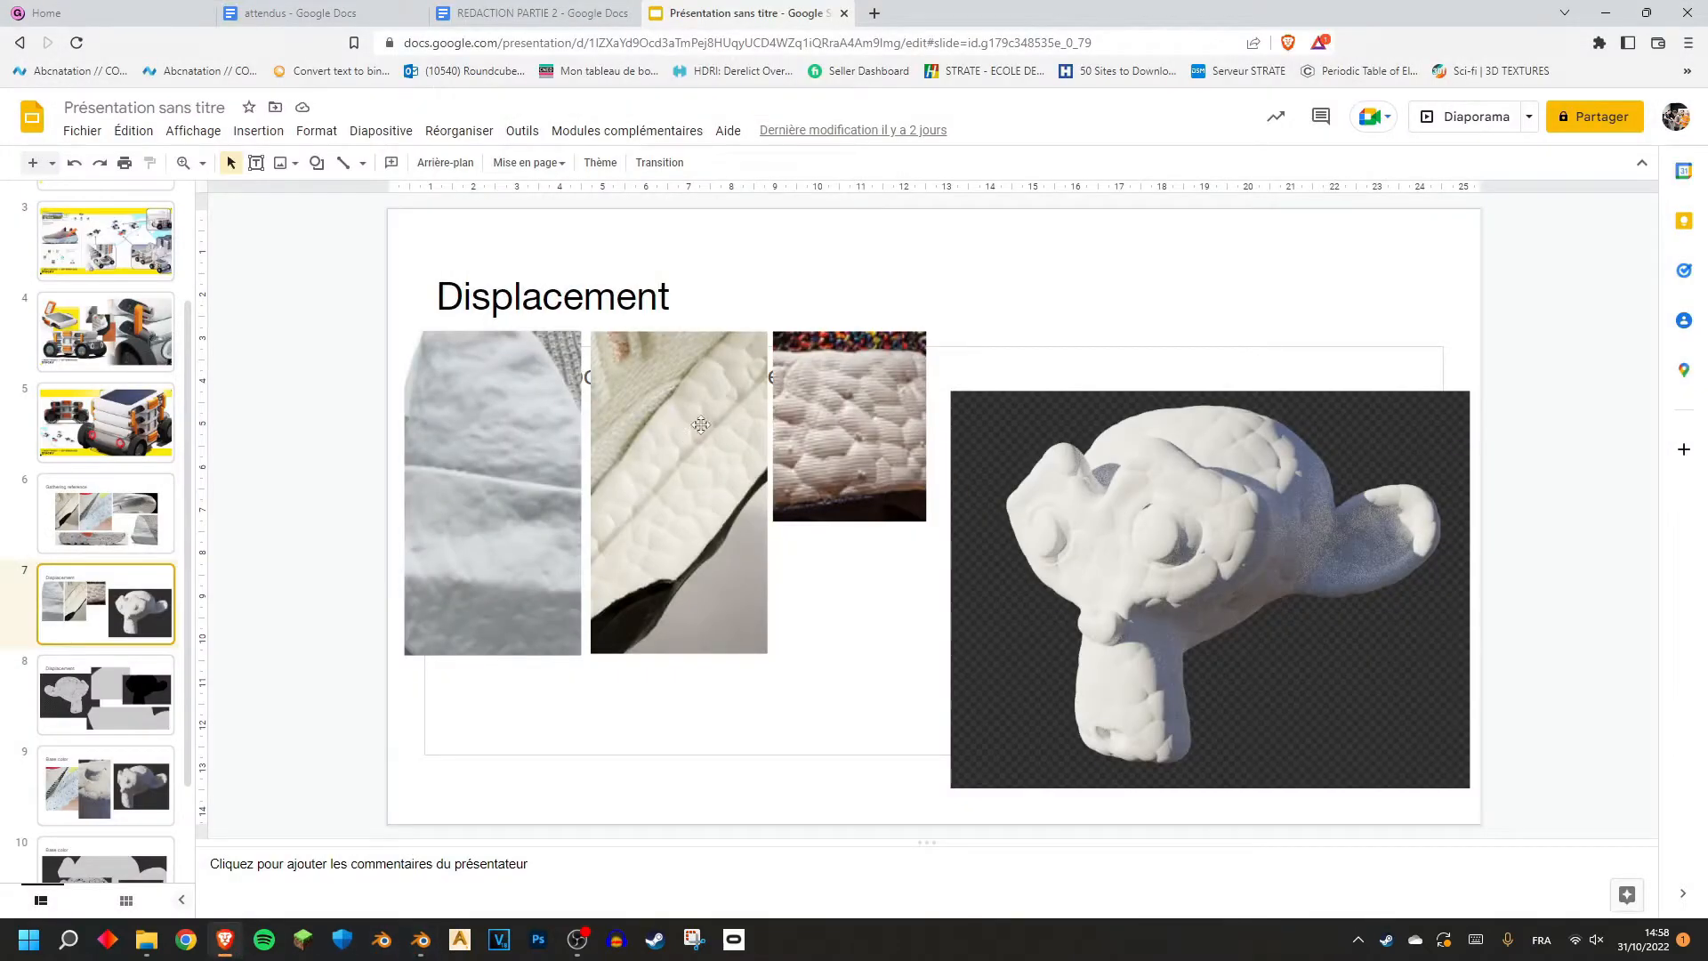
pyautogui.click(432, 947)
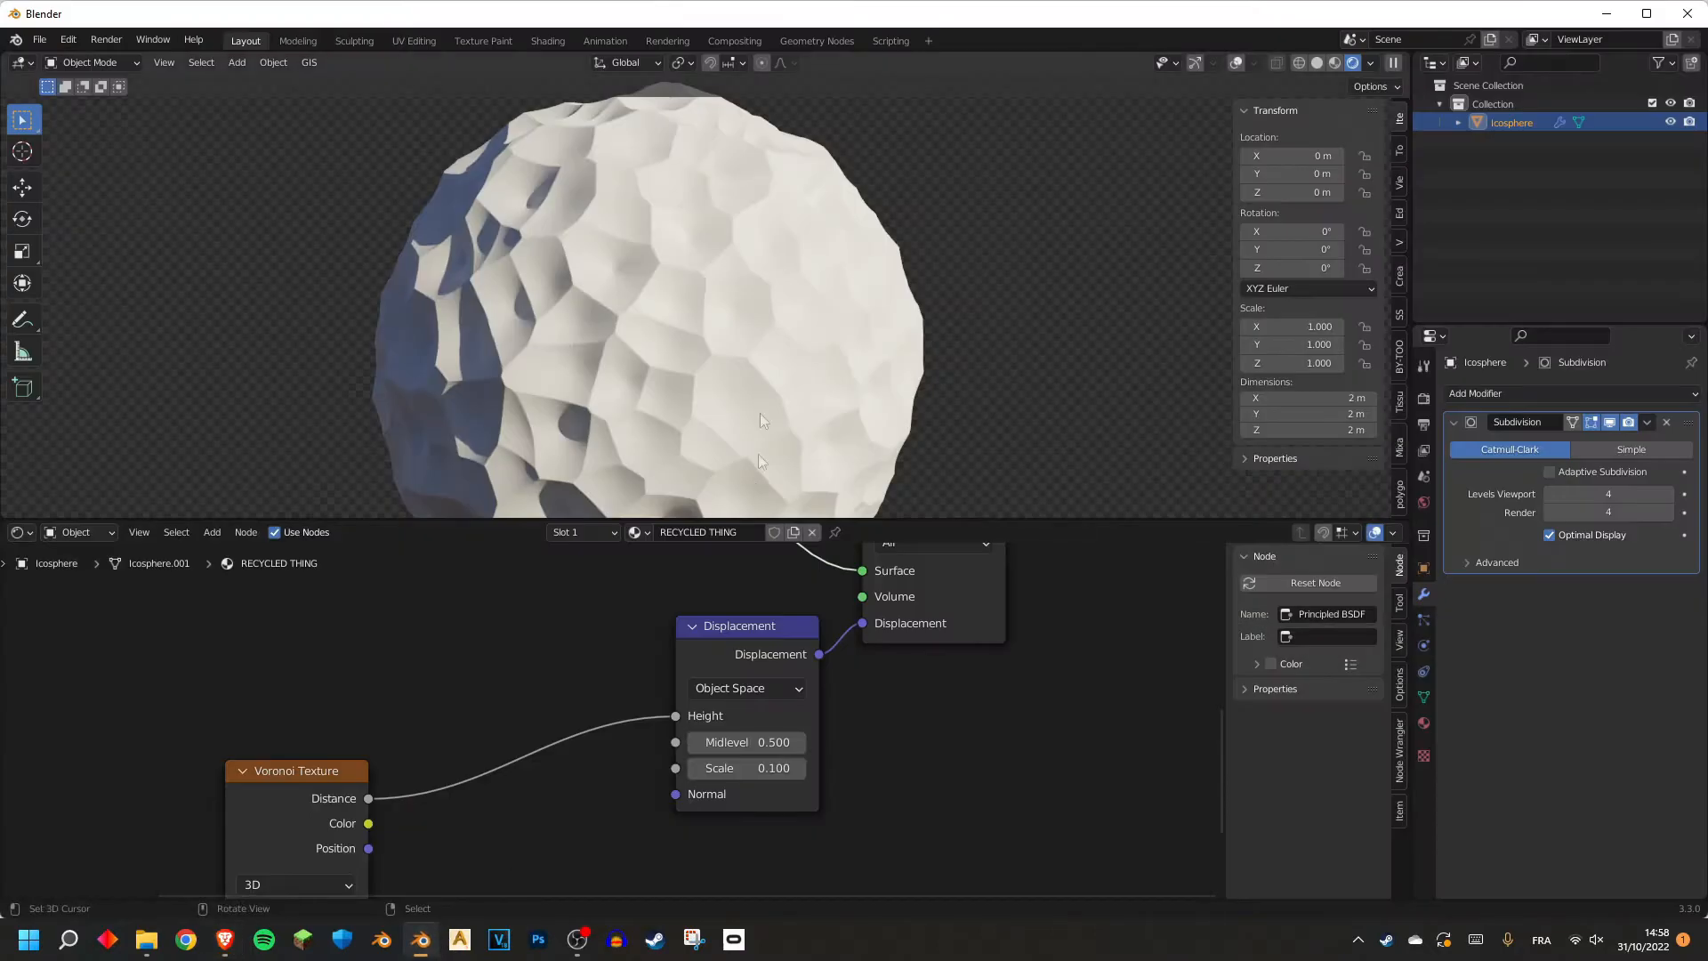
pyautogui.scroll(-3, 533, 677)
pyautogui.scroll(3, 739, 344)
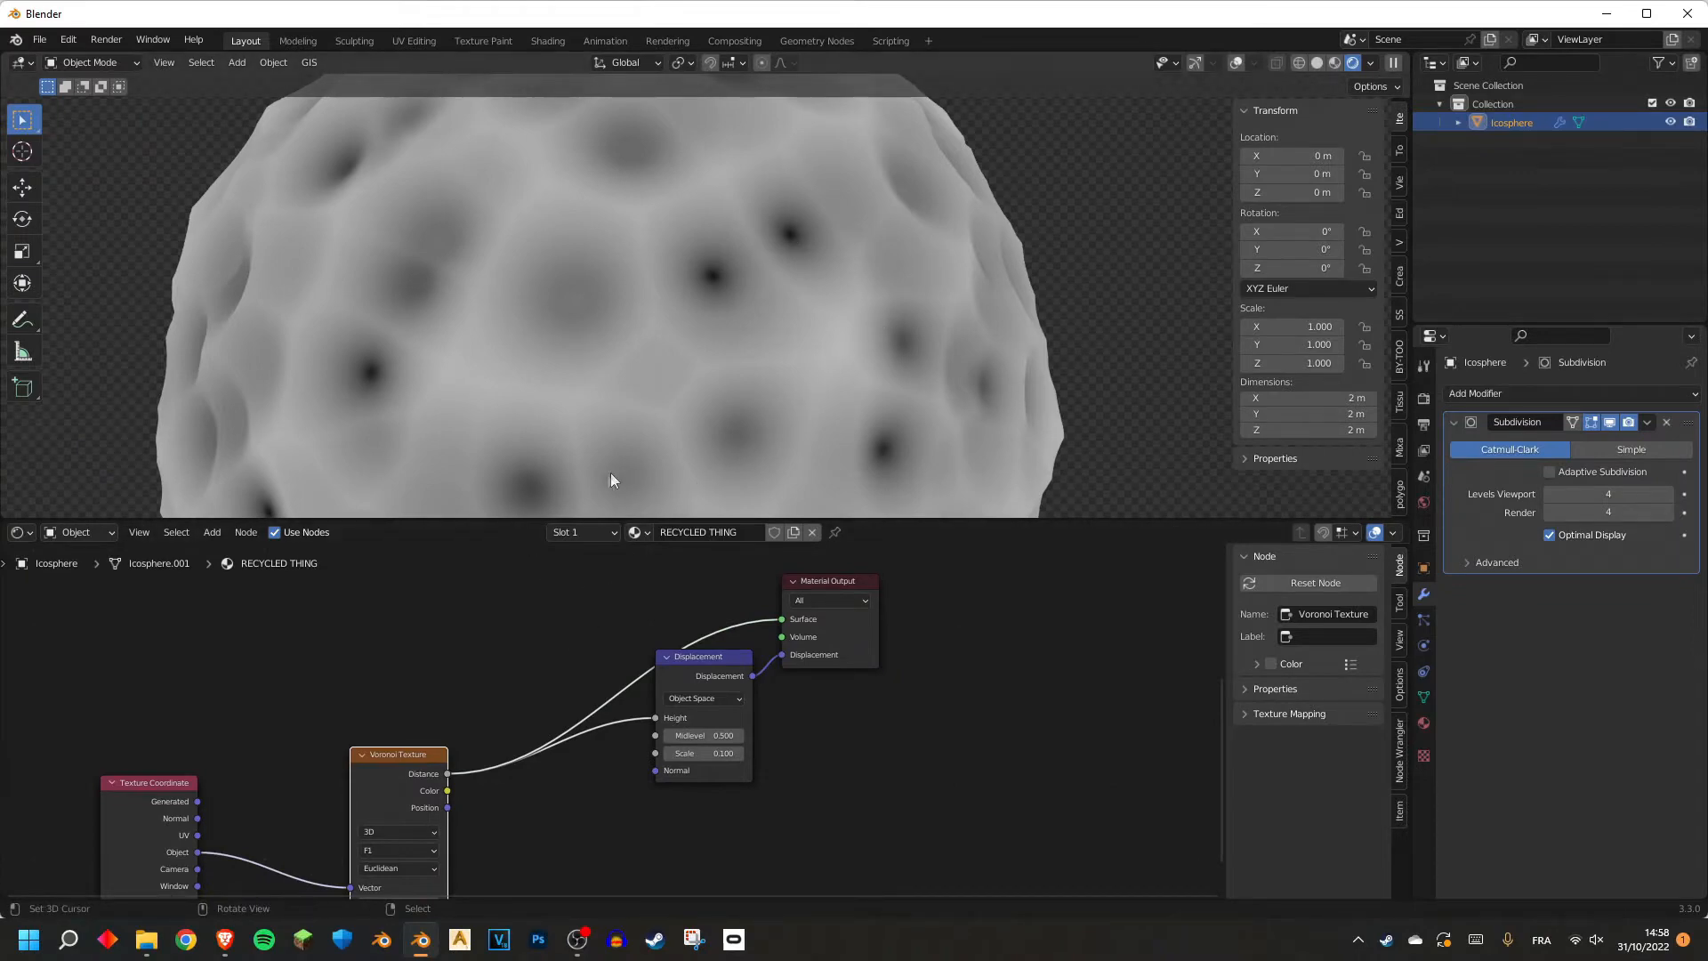
# Preview the Displacement node's output on the sphere and restore the Principled BSDF as the surface.
pyautogui.scroll(-1, 611, 484)
pyautogui.scroll(-1, 680, 677)
pyautogui.keyDown('ctrl'); pyautogui.keyDown('shift'); pyautogui.click(685, 669); pyautogui.keyUp('shift'); pyautogui.keyUp('ctrl')
pyautogui.scroll(-2, 685, 669)
pyautogui.moveTo(686, 669); pyautogui.dragTo(650, 854, button='middle')
pyautogui.keyDown('ctrl'); pyautogui.keyDown('shift'); pyautogui.click(513, 708); pyautogui.keyUp('shift'); pyautogui.keyUp('ctrl')
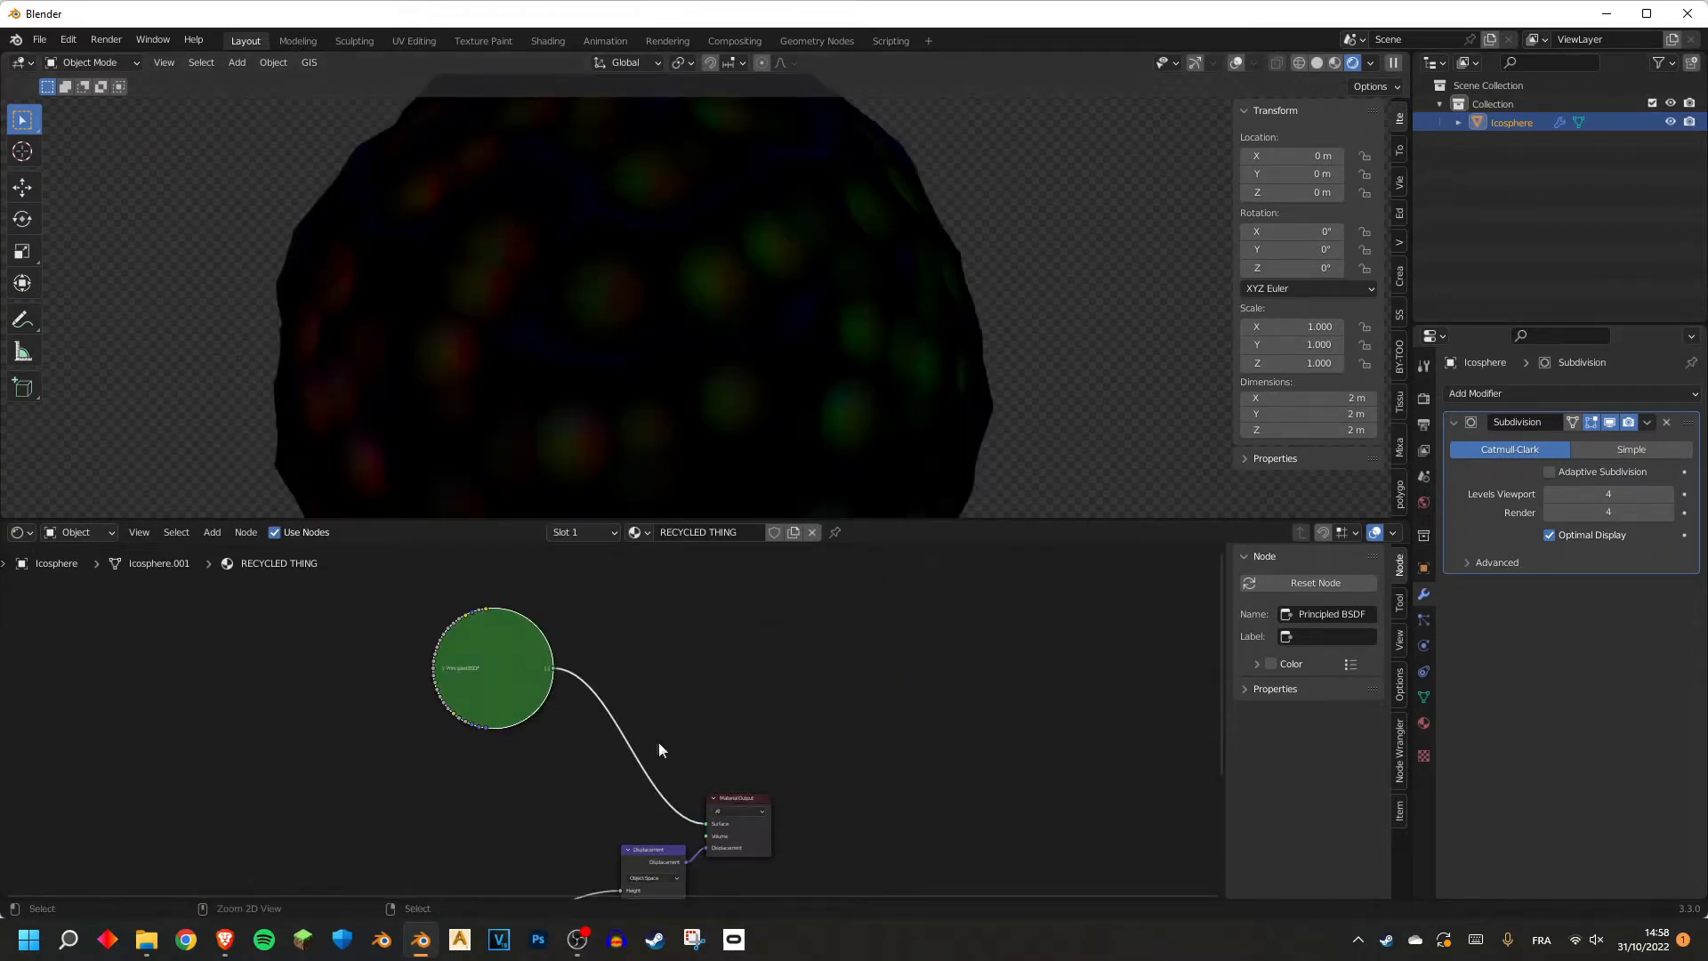
# Insert an Invert node between the Voronoi Texture and the Displacement node.
pyautogui.moveTo(658, 742); pyautogui.dragTo(796, 538, button='middle')
pyautogui.scroll(1, 796, 569)
pyautogui.scroll(1, 836, 307)
pyautogui.hotkey('shift', 'a')
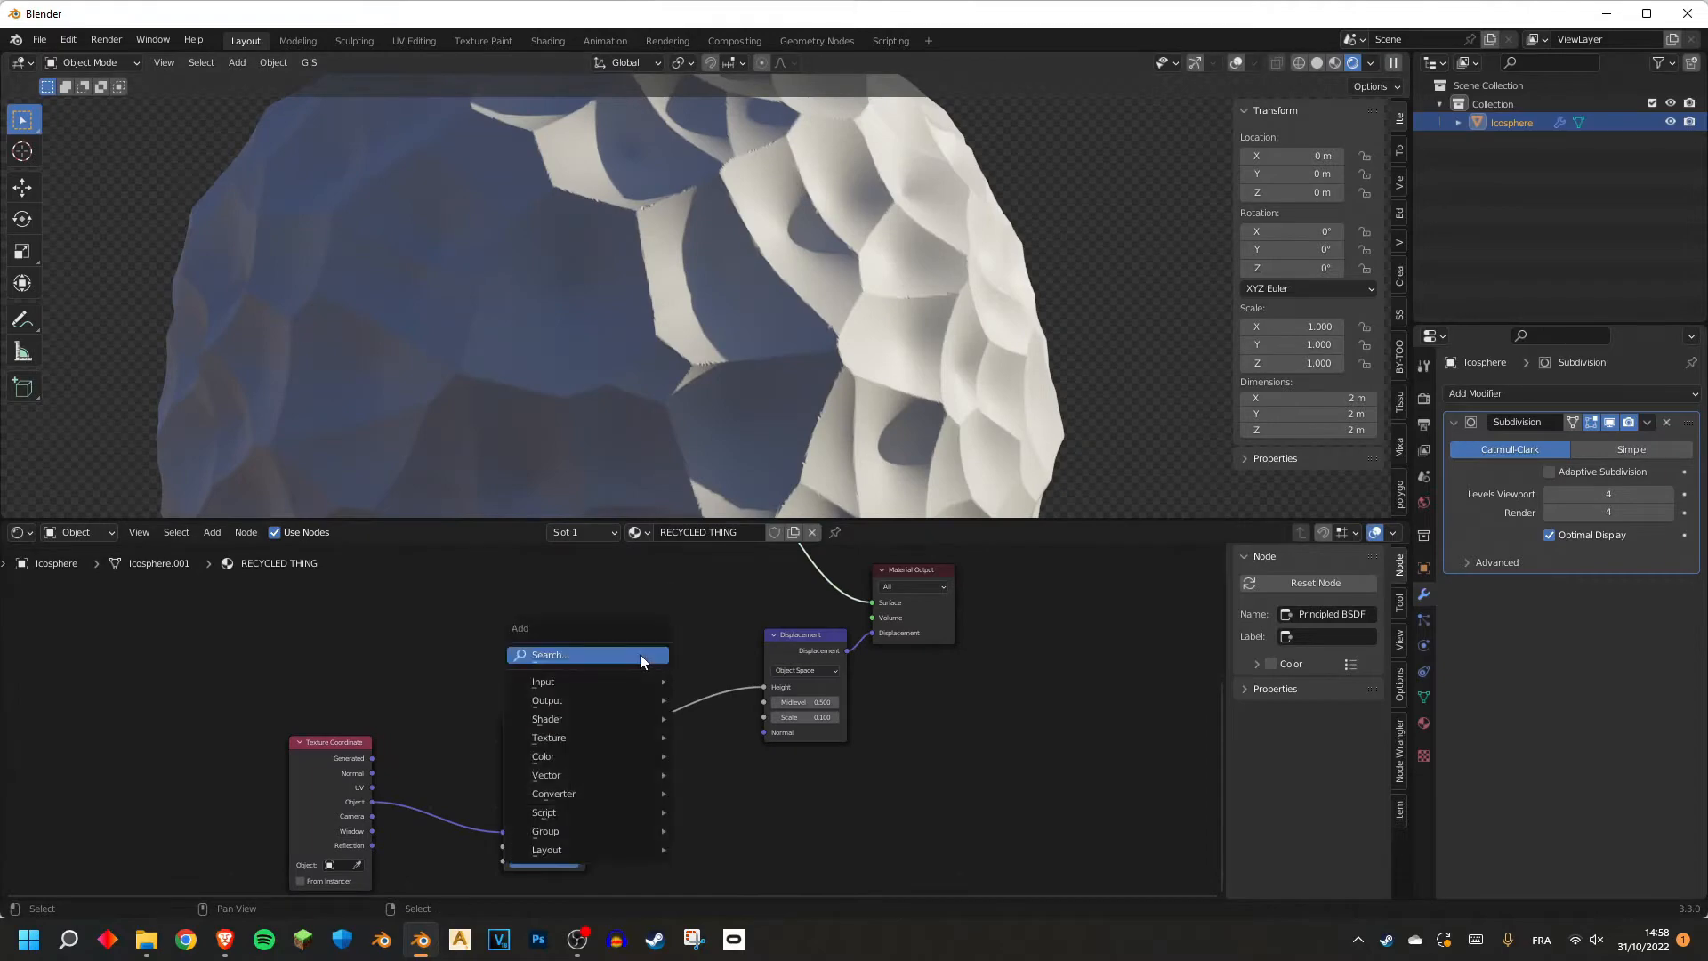
pyautogui.write('inv')
pyautogui.press('Return')
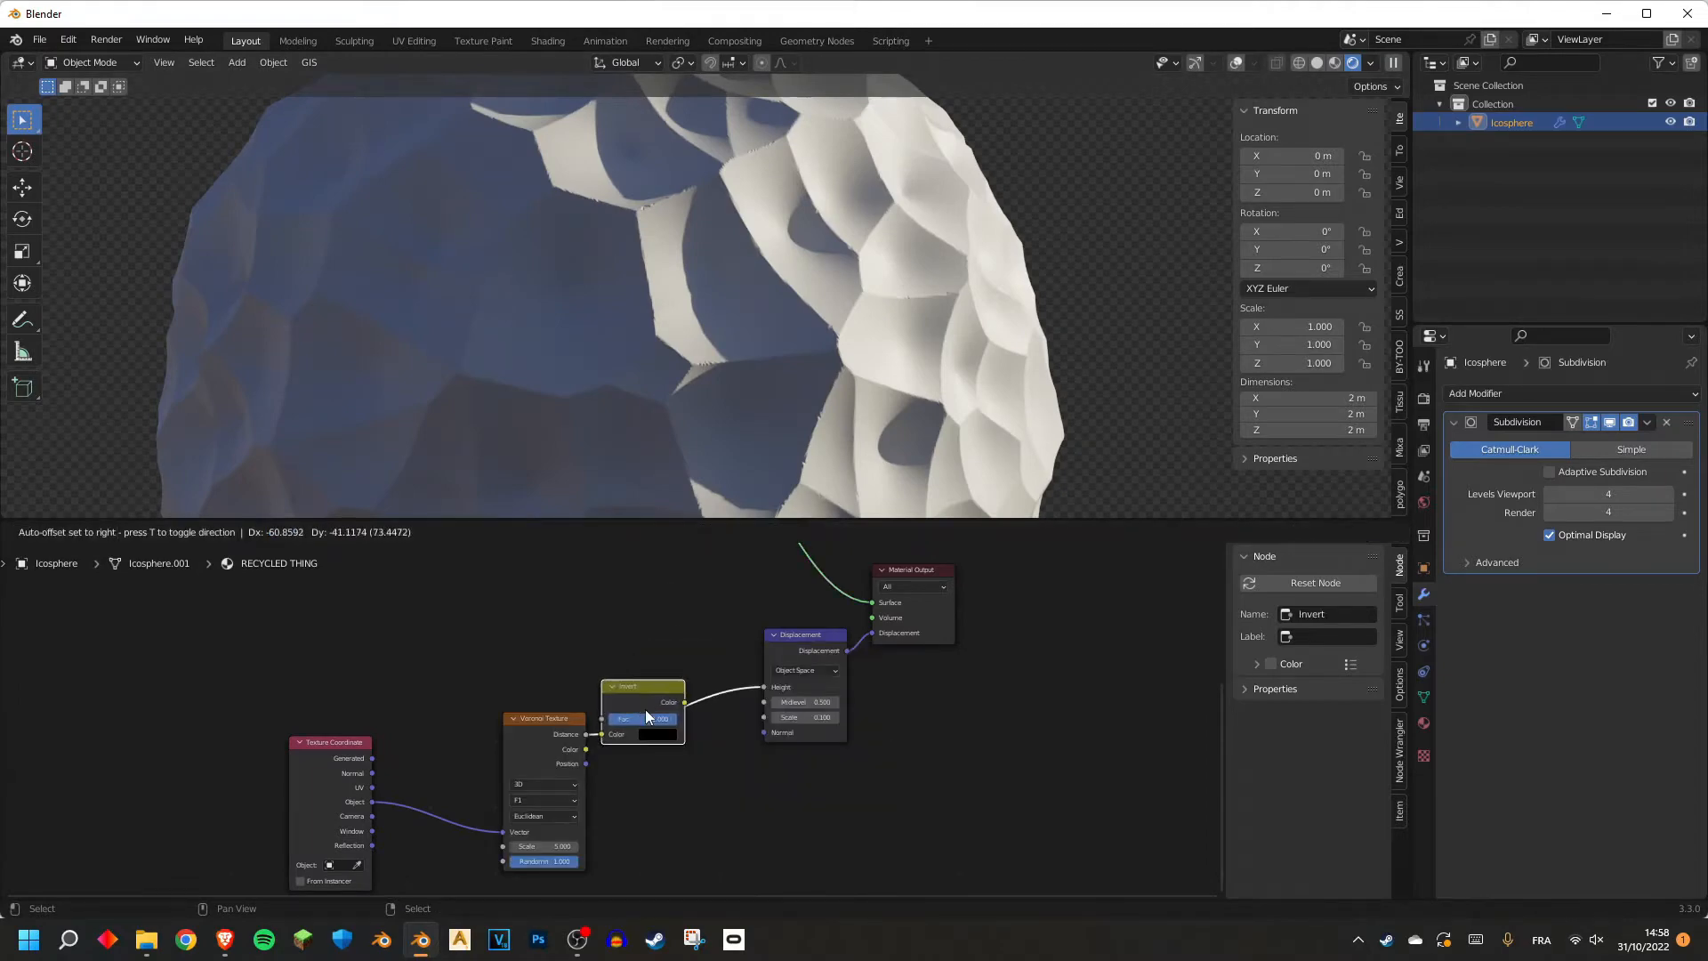
pyautogui.click(674, 708)
# Apply Shade Smooth to the icosphere.
pyautogui.moveTo(899, 335); pyautogui.dragTo(885, 276, button='middle')
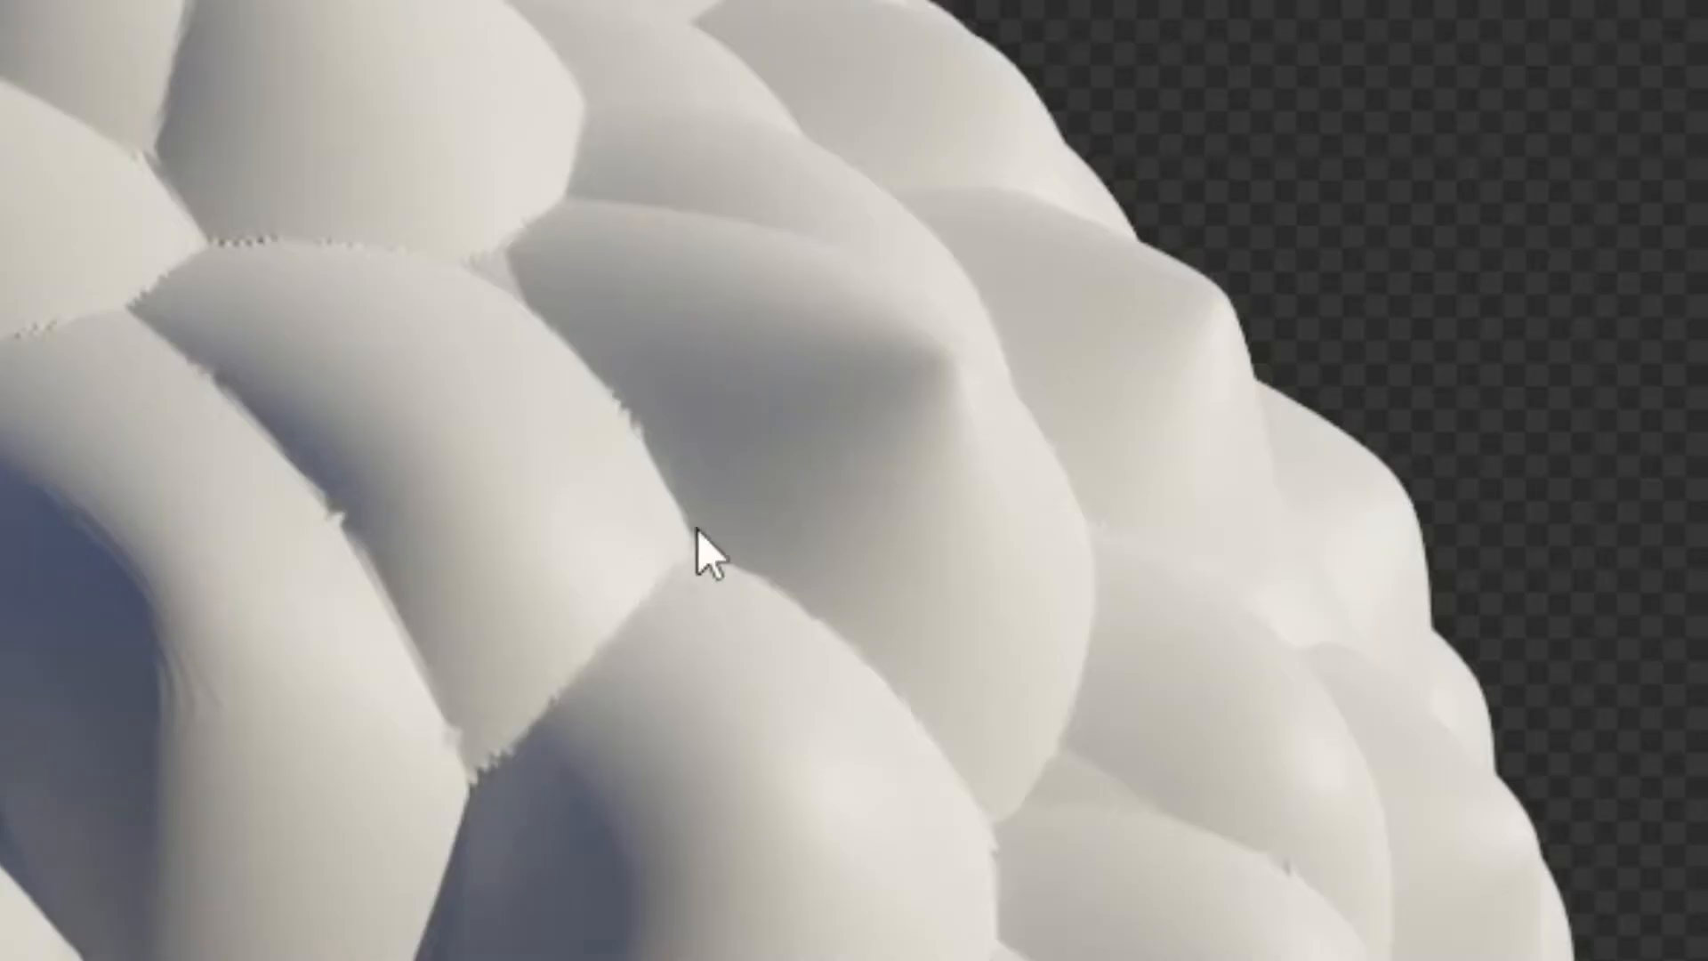
pyautogui.rightClick(696, 527)
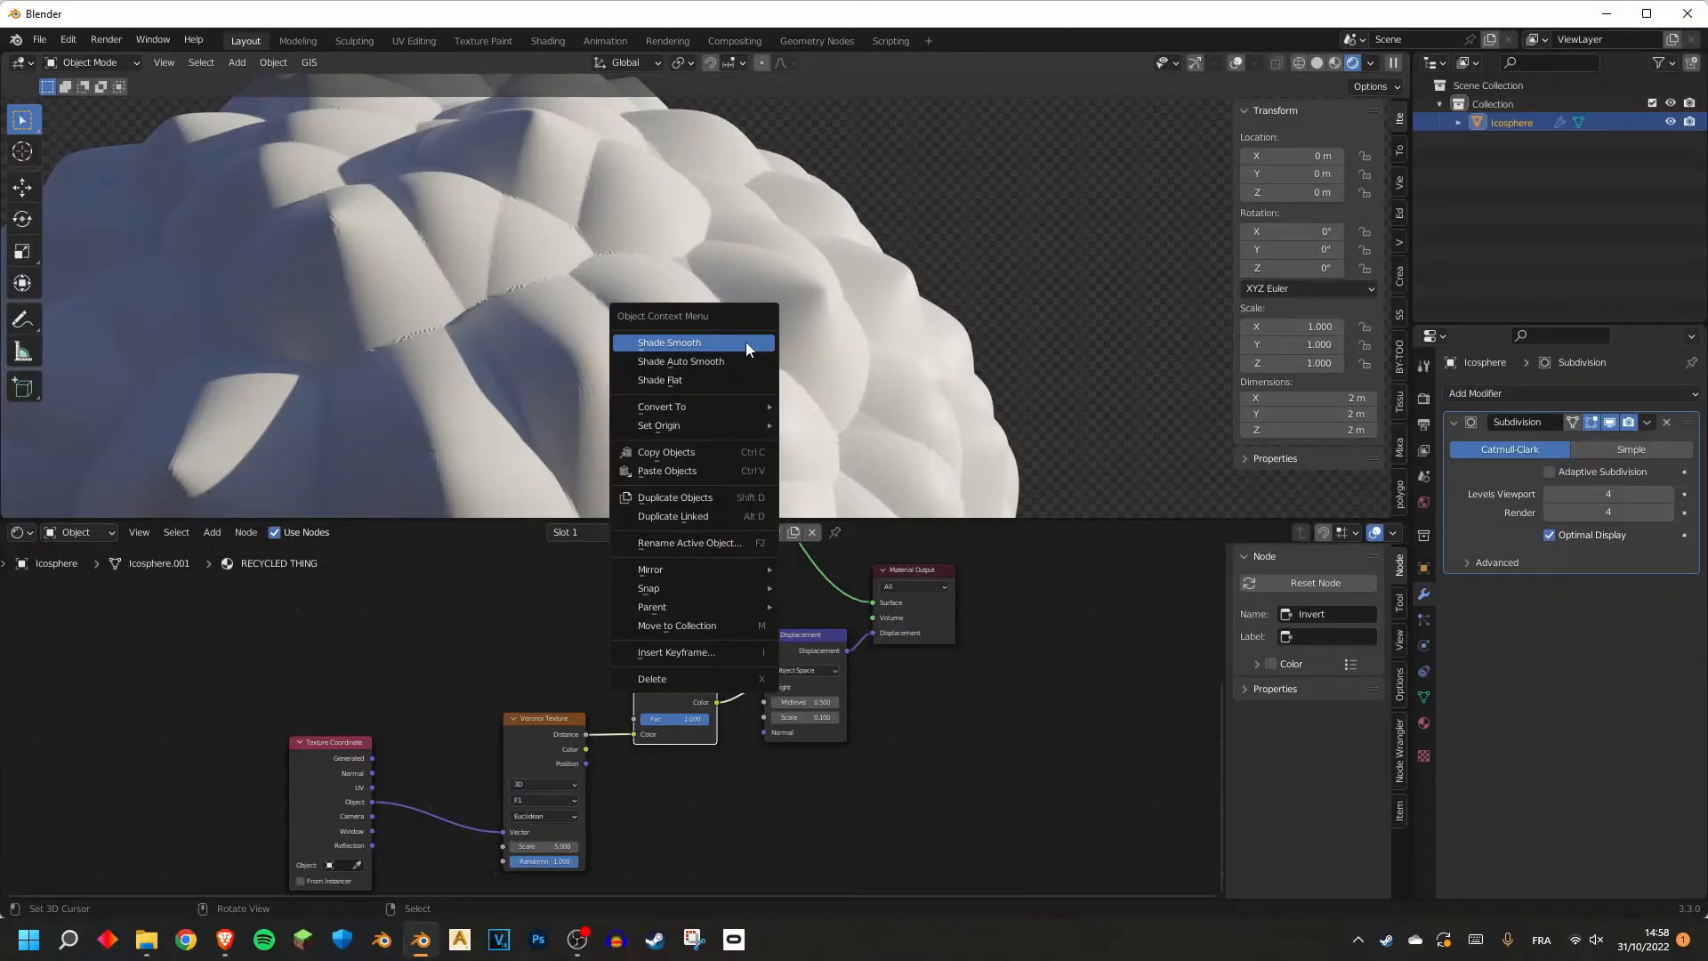
pyautogui.click(750, 347)
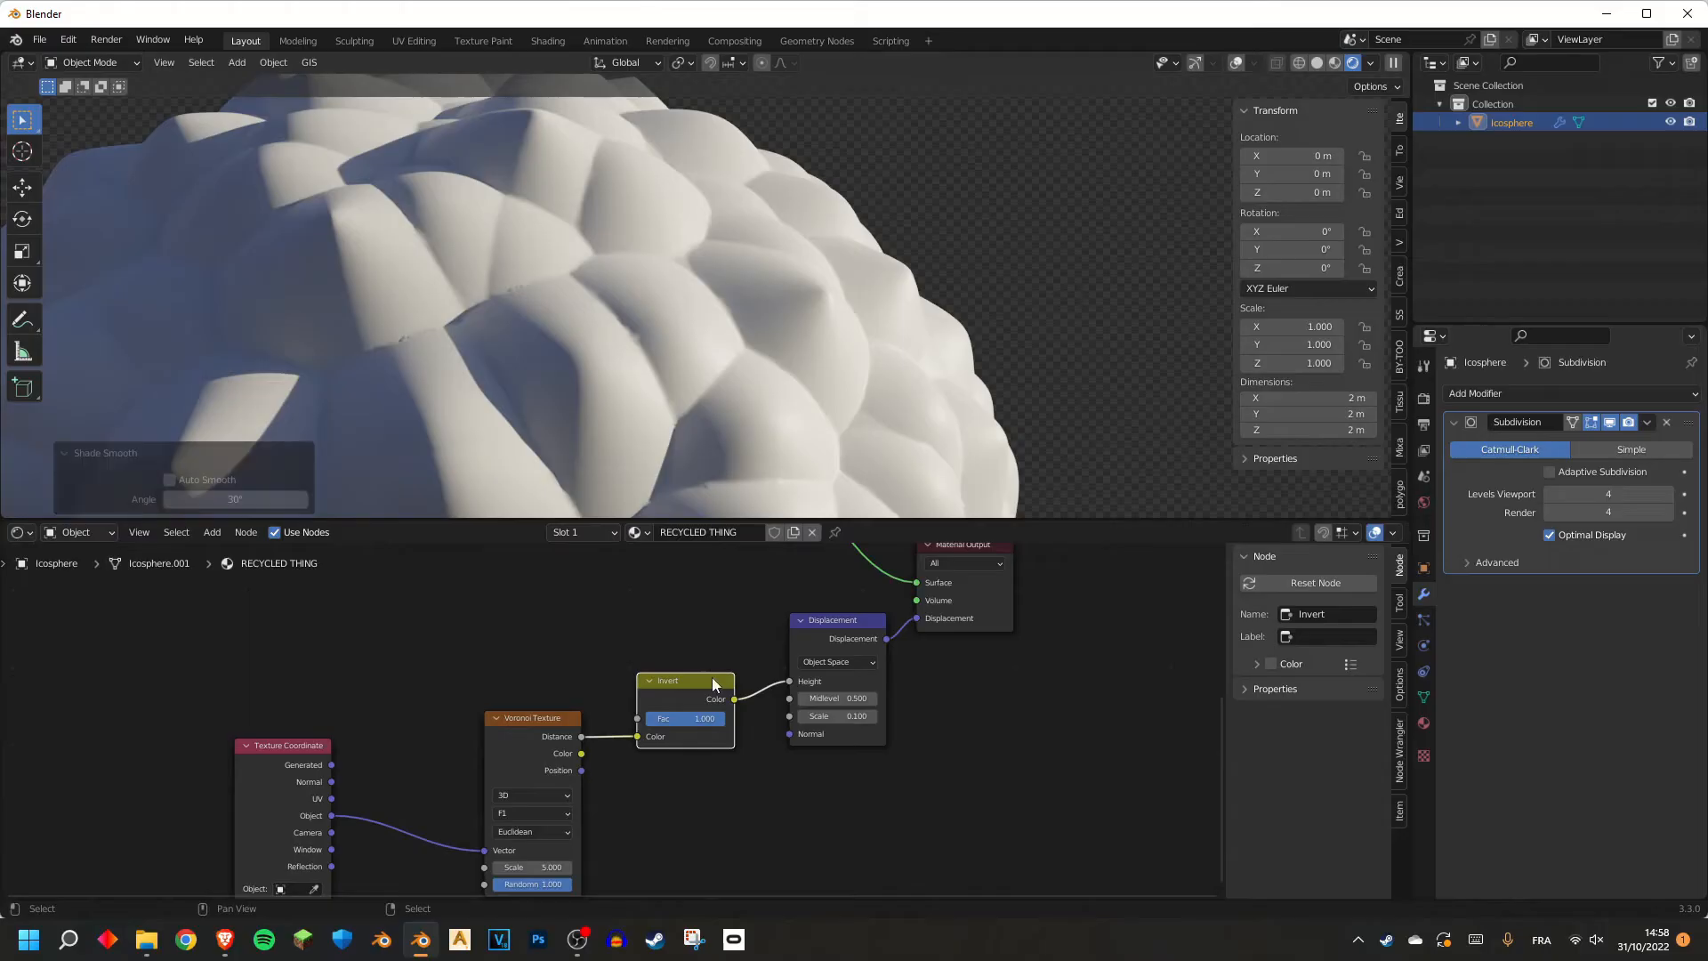
# Replace the Invert node with an RGB Curves node and reverse its curve so it falls from 1 to 0.
pyautogui.click(711, 678)
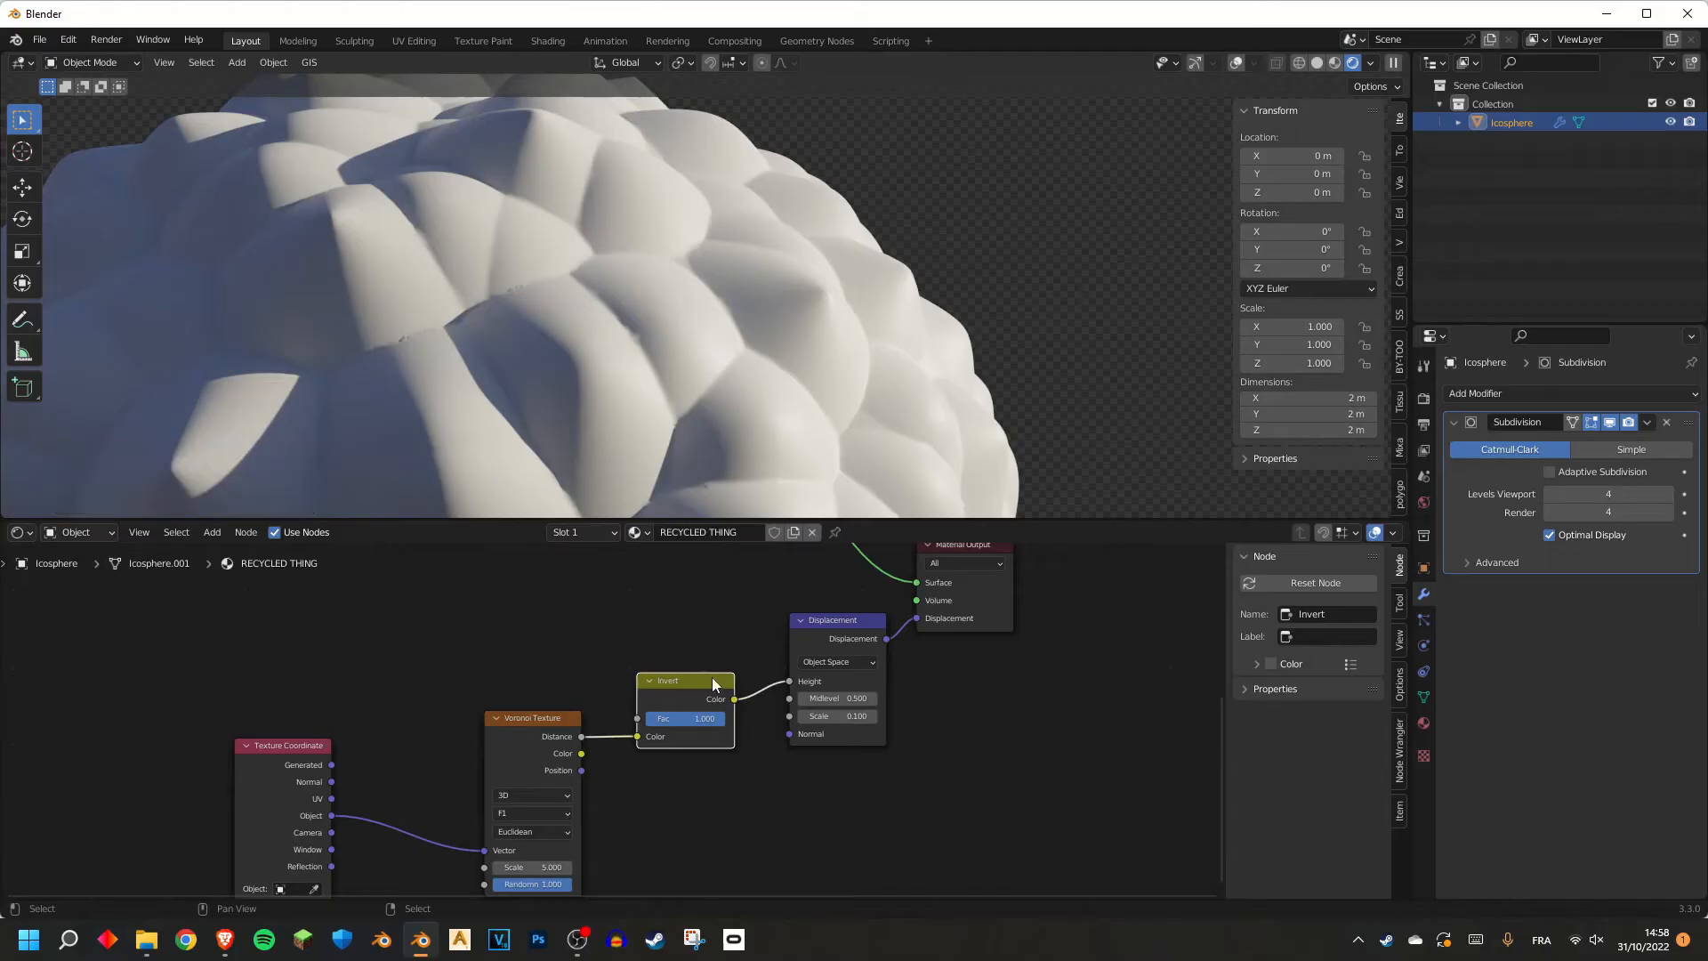
pyautogui.hotkey('ctrl', 'x')
pyautogui.hotkey('shift', 'a')
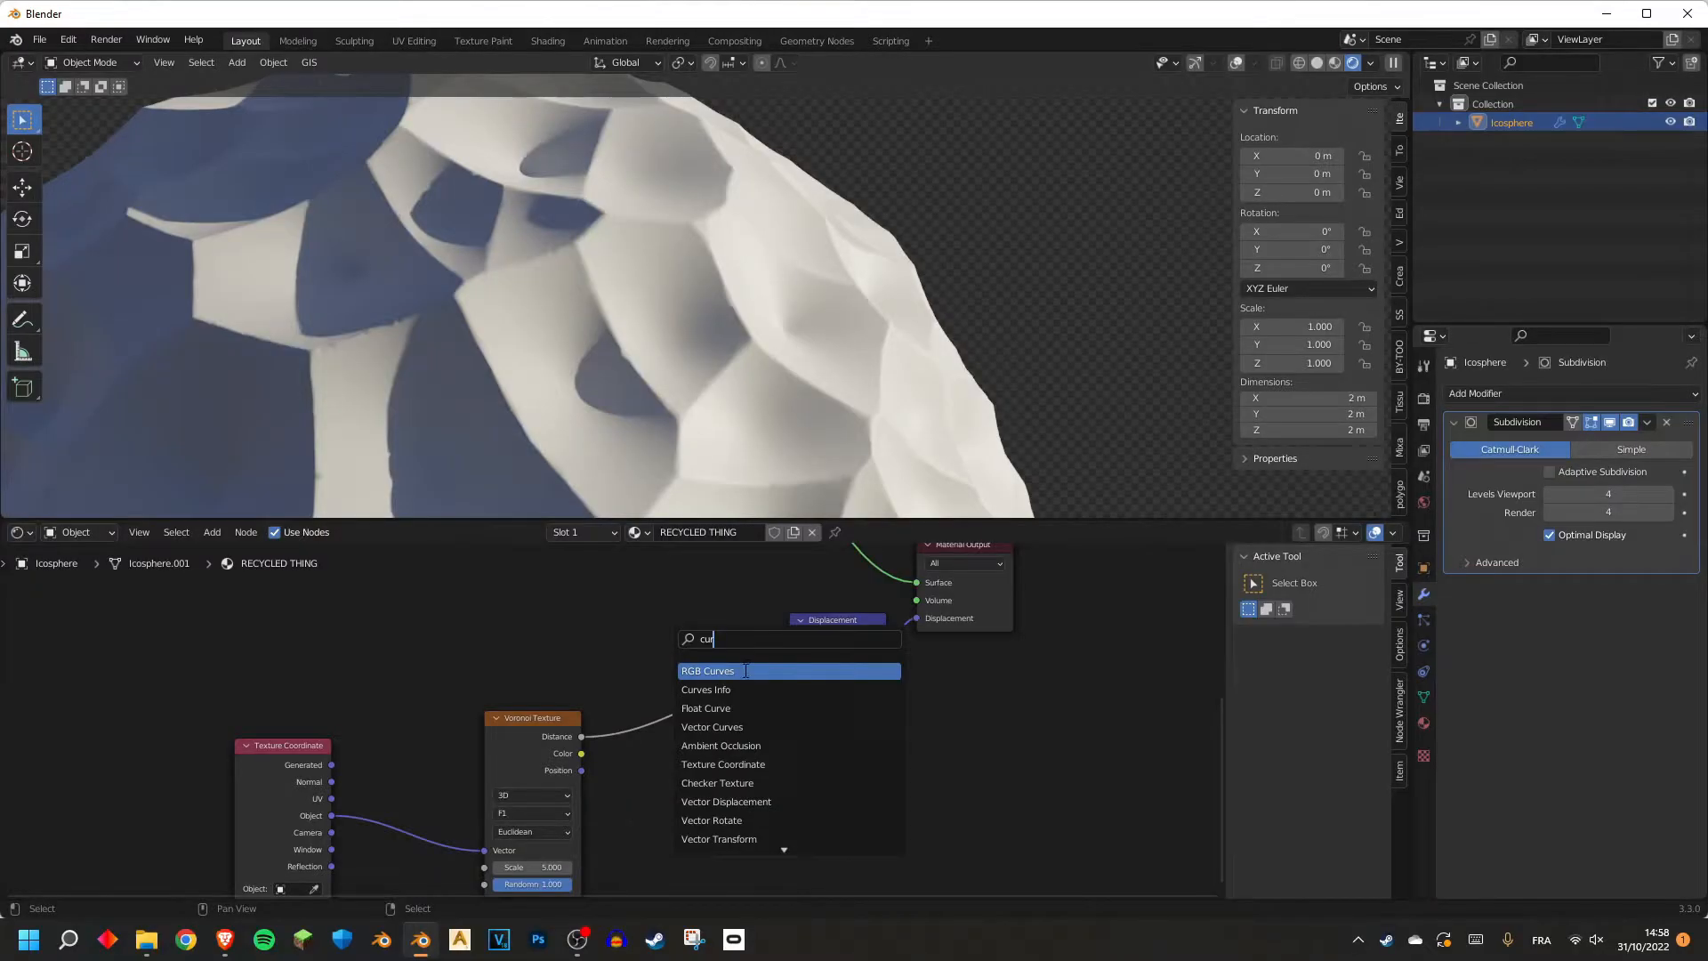
pyautogui.click(687, 669)
pyautogui.click(685, 676)
pyautogui.scroll(2, 685, 676)
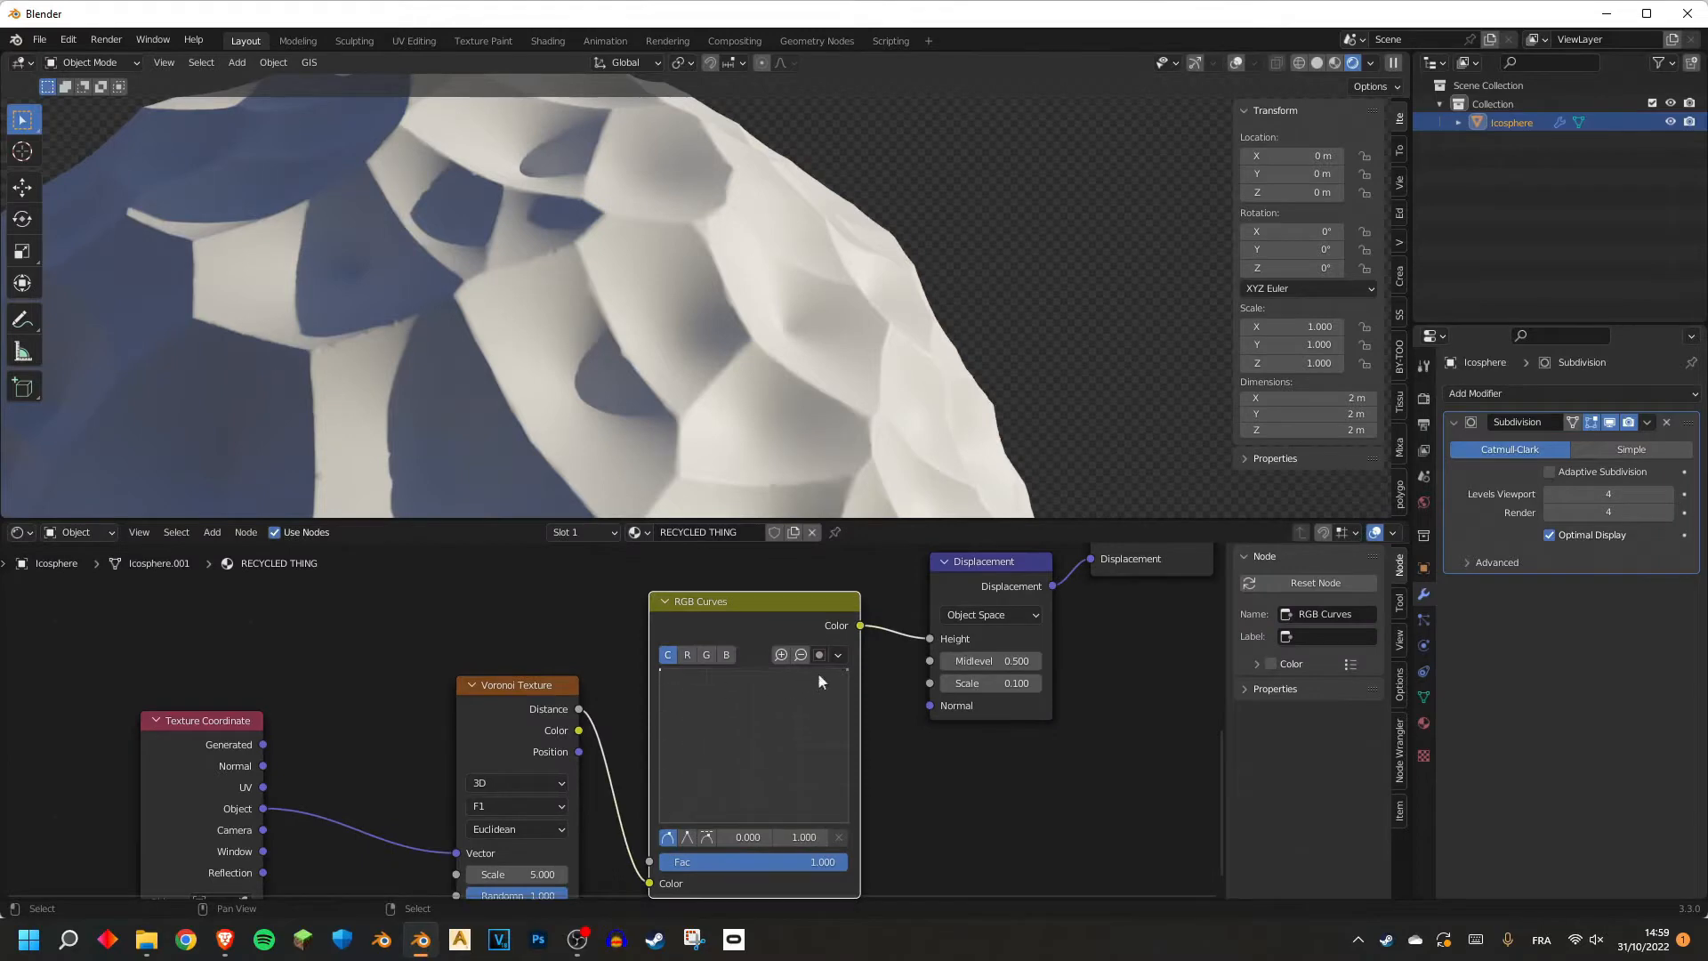
pyautogui.moveTo(848, 669); pyautogui.dragTo(848, 822)
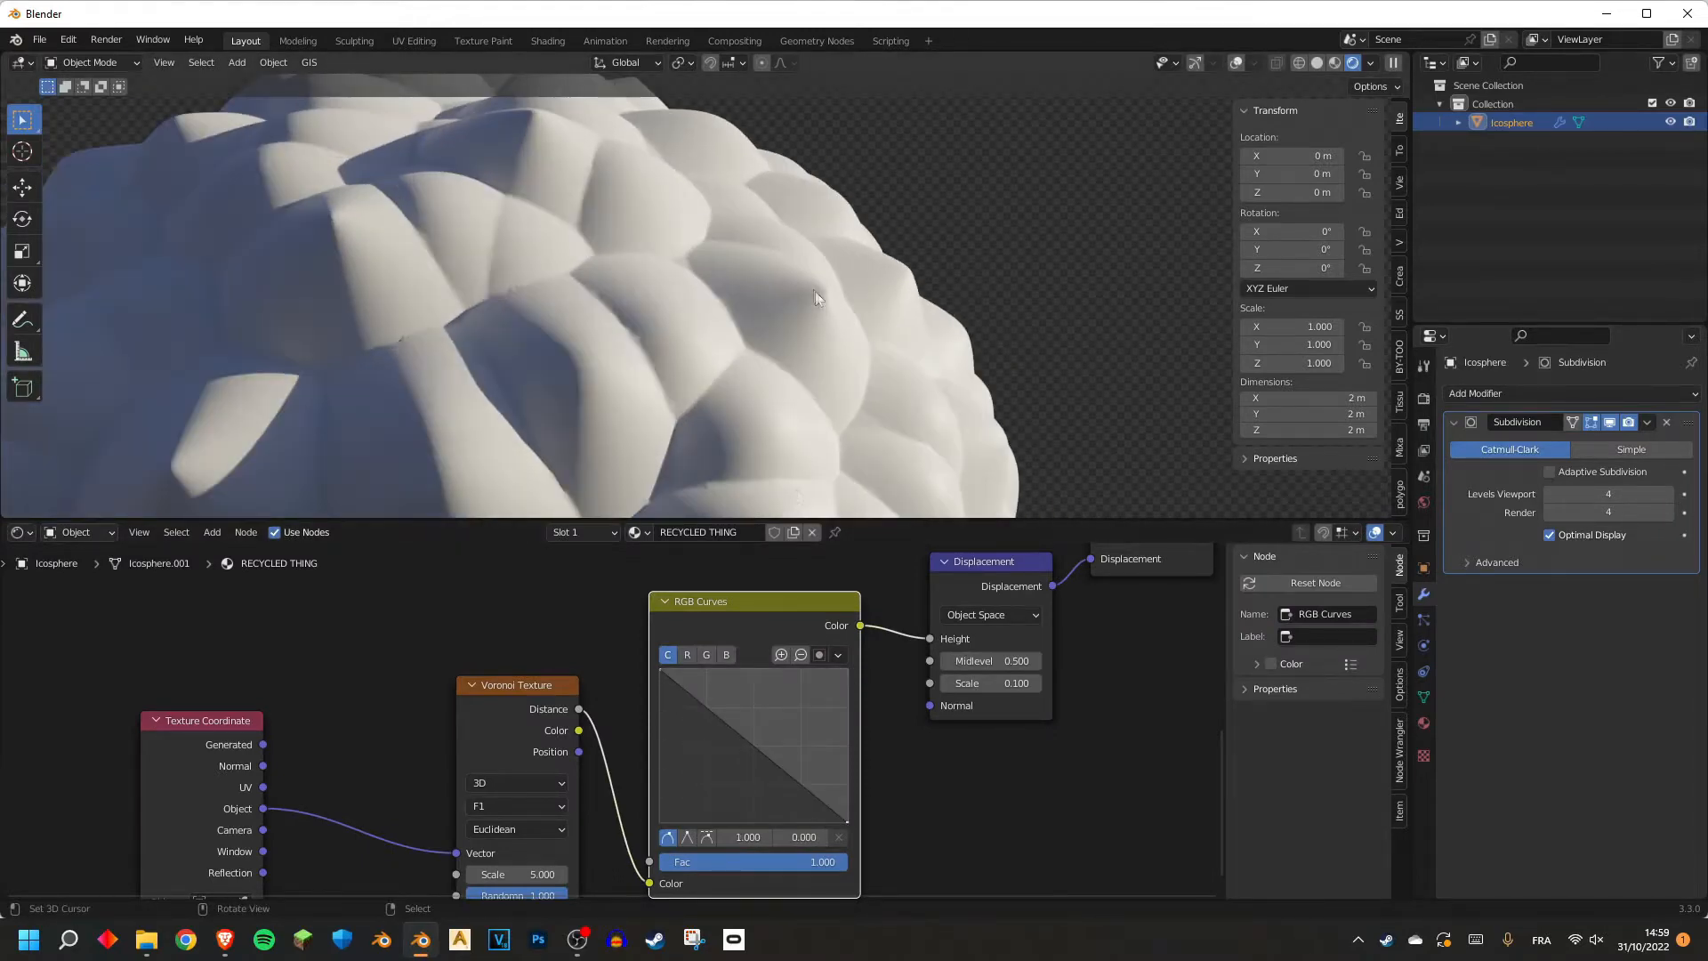
# Preview the RGB Curves output on the sphere and bow the curve upward with a point at about 0.521, 0.827.
pyautogui.keyDown('ctrl'); pyautogui.keyDown('shift'); pyautogui.click(746, 737); pyautogui.keyUp('shift'); pyautogui.keyUp('ctrl')
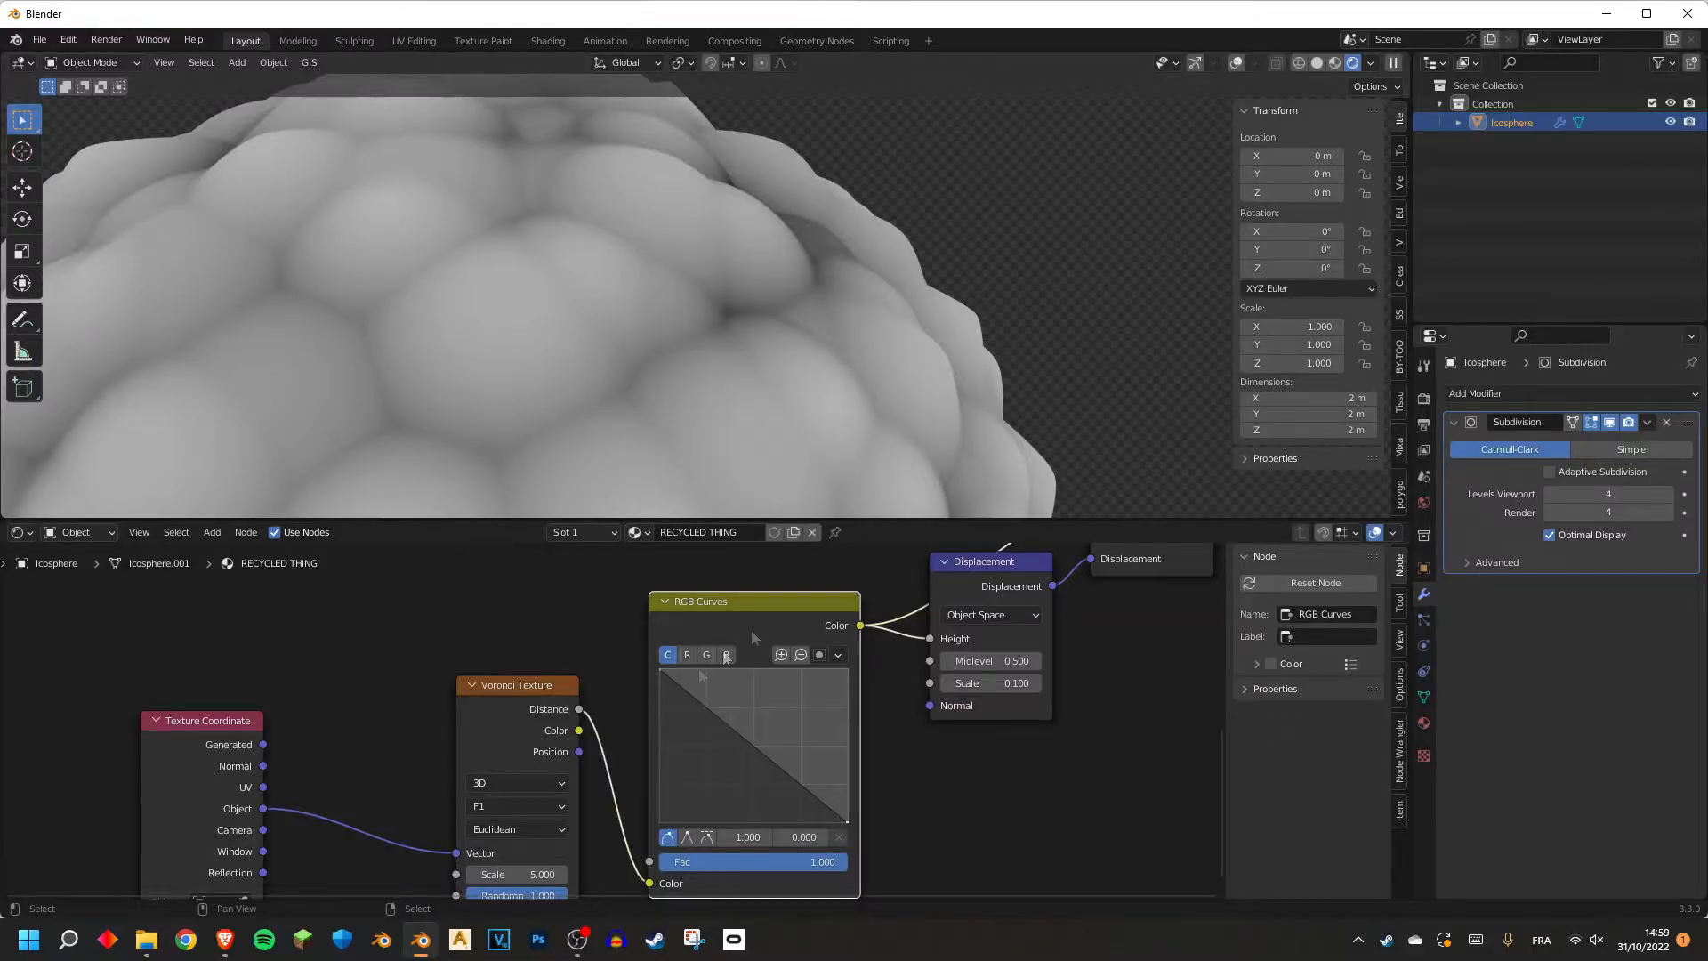
pyautogui.moveTo(752, 744); pyautogui.dragTo(758, 695)
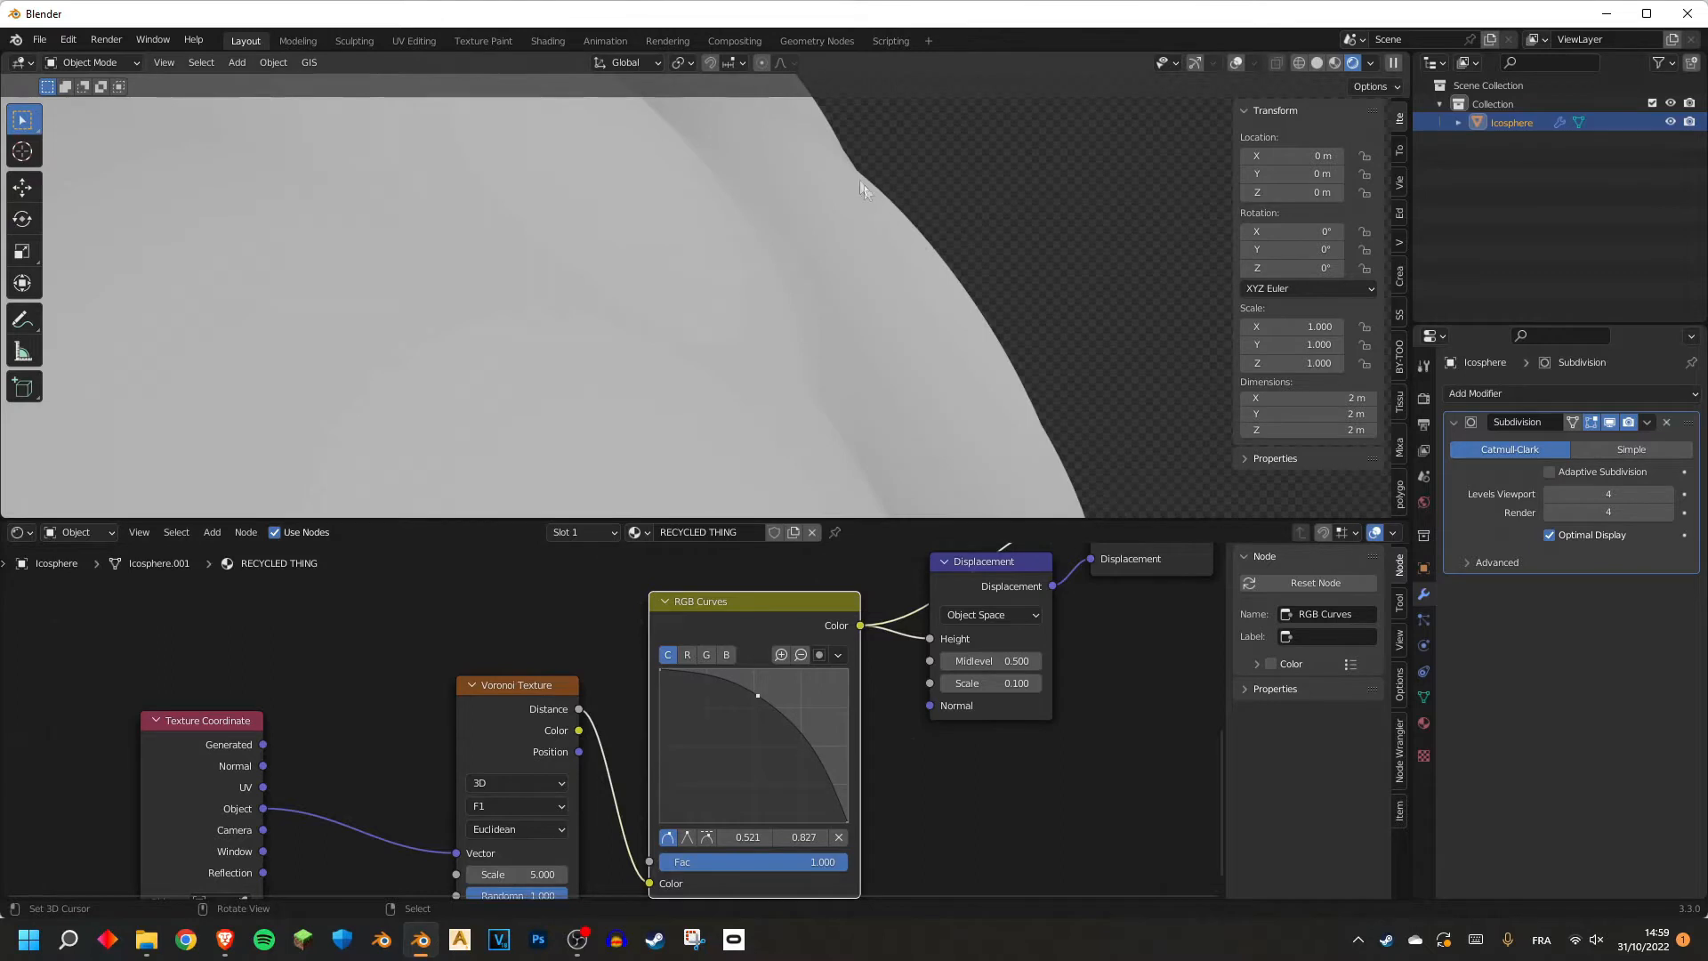
pyautogui.scroll(-5, 934, 360)
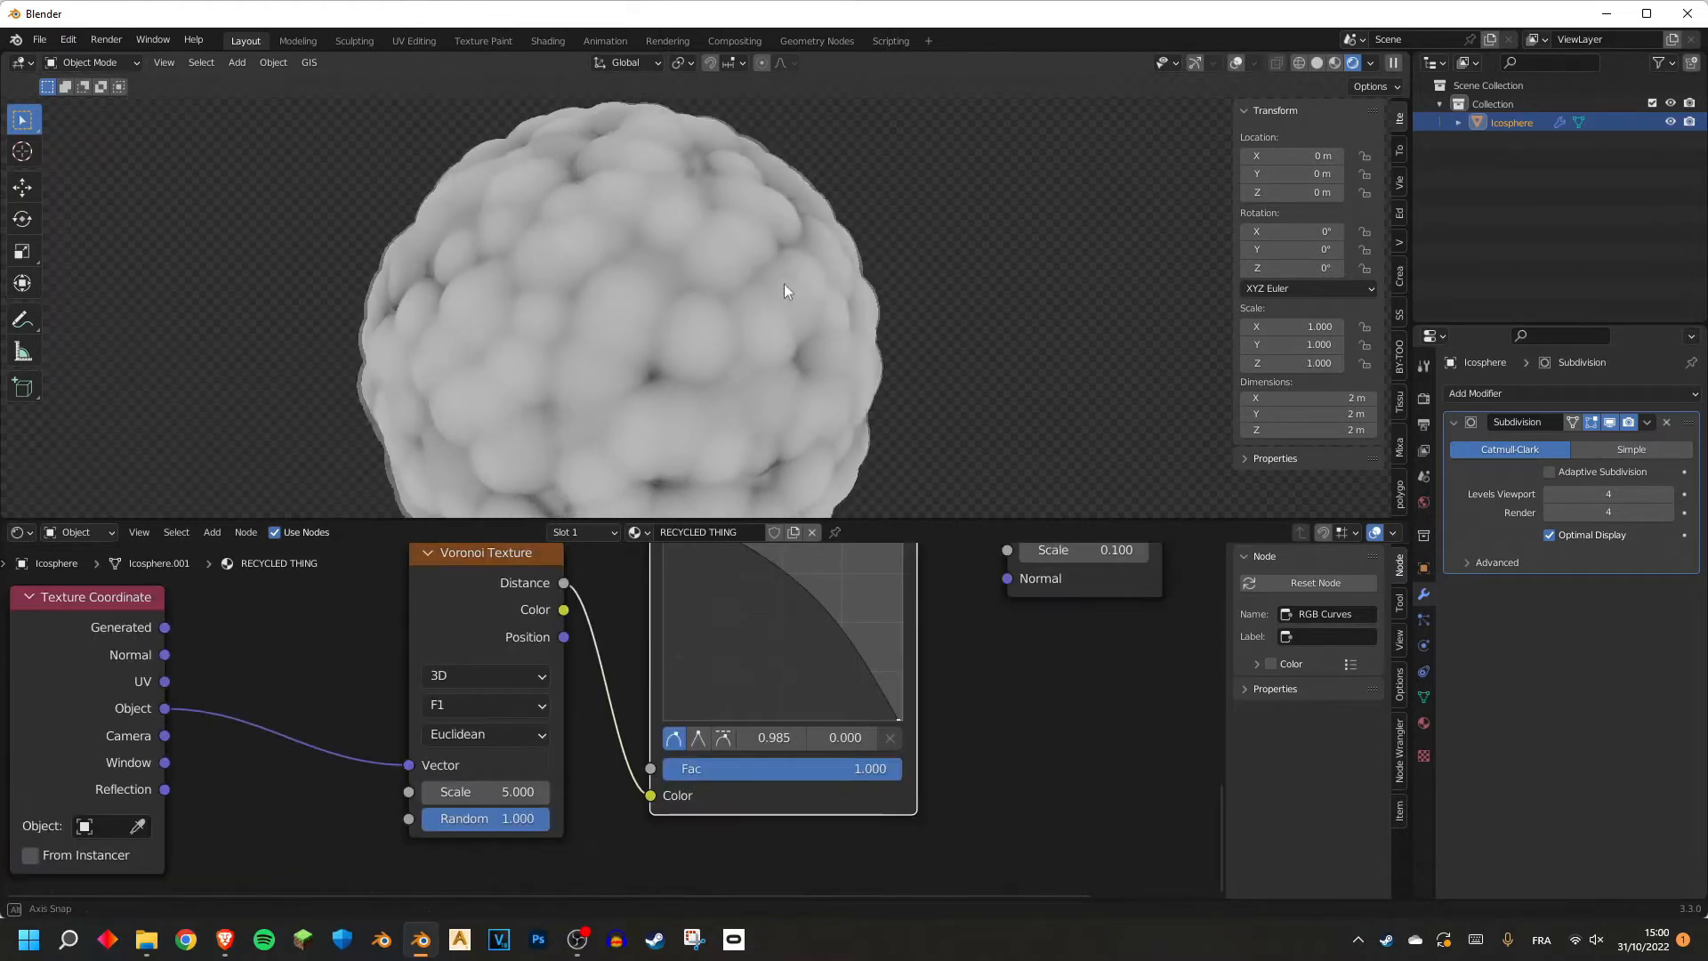
# Examine the rounded bumps from several sides and distances around the whole sphere.
pyautogui.moveTo(783, 285); pyautogui.dragTo(514, 370, button='middle')
pyautogui.scroll(-5, 533, 367)
pyautogui.scroll(3, 748, 352)
pyautogui.moveTo(756, 351); pyautogui.dragTo(828, 337, button='middle')
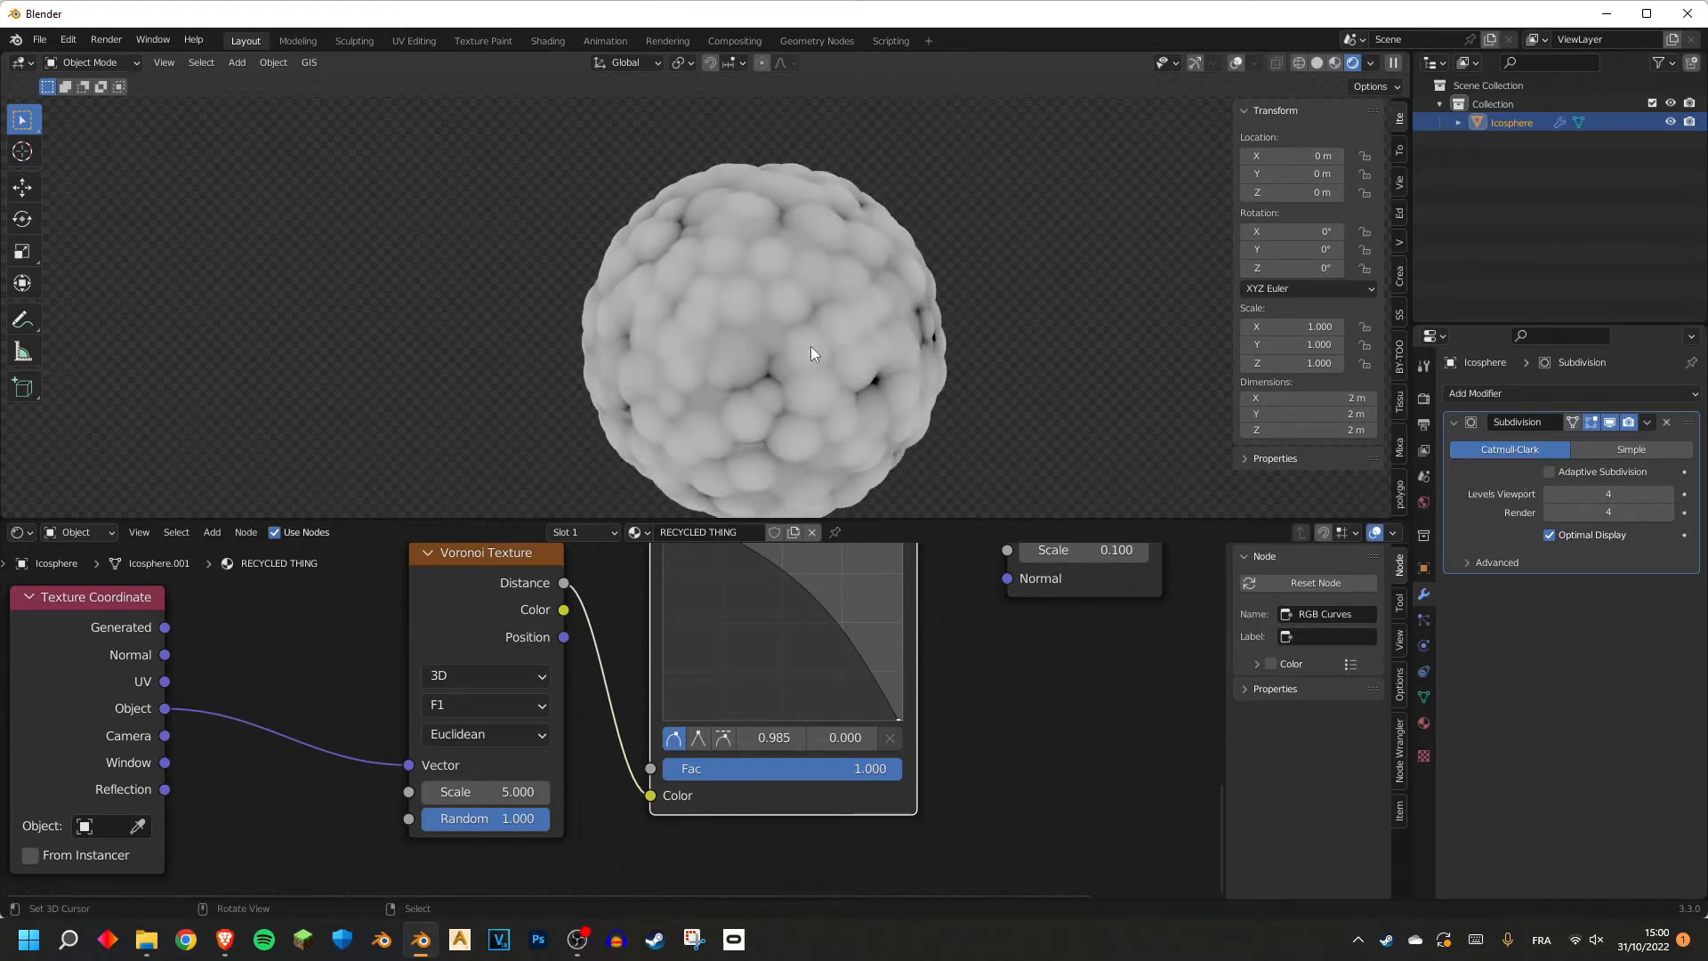
pyautogui.scroll(1, 812, 349)
pyautogui.scroll(-2, 813, 366)
pyautogui.scroll(2, 837, 256)
pyautogui.moveTo(789, 387); pyautogui.dragTo(783, 267, button='middle')
pyautogui.scroll(2, 811, 283)
pyautogui.scroll(-5, 525, 673)
# Set the Voronoi Texture's scale to 4.2.
pyautogui.click(569, 657)
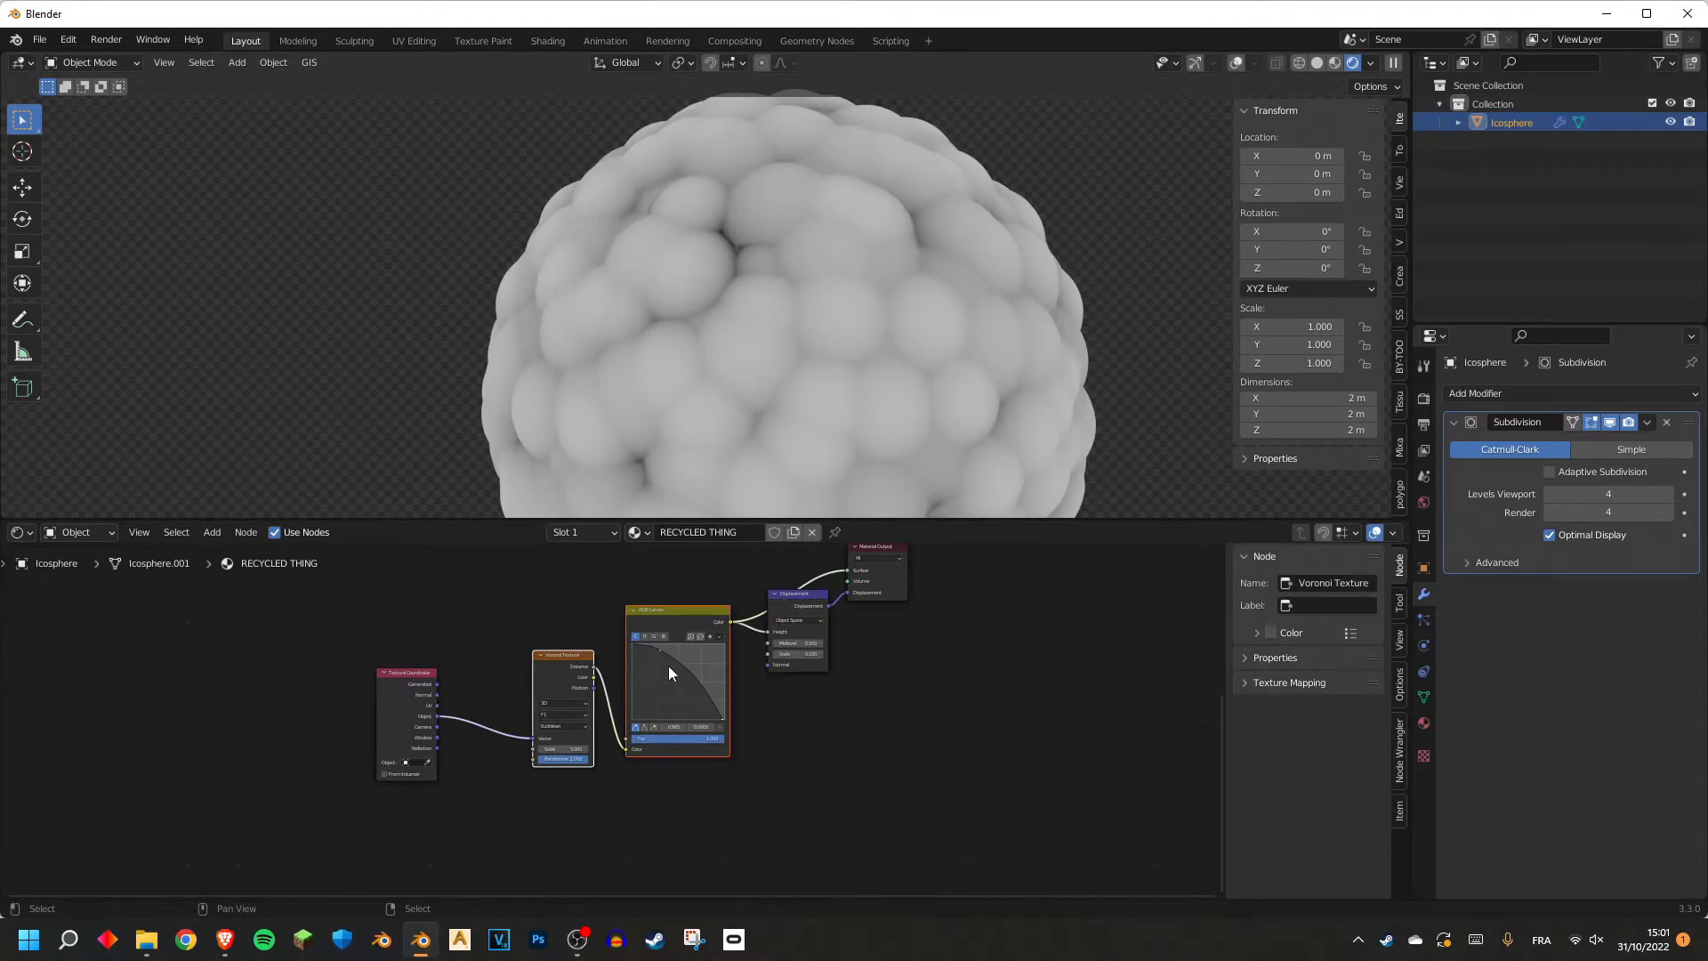
pyautogui.scroll(3, 669, 665)
pyautogui.scroll(2, 434, 815)
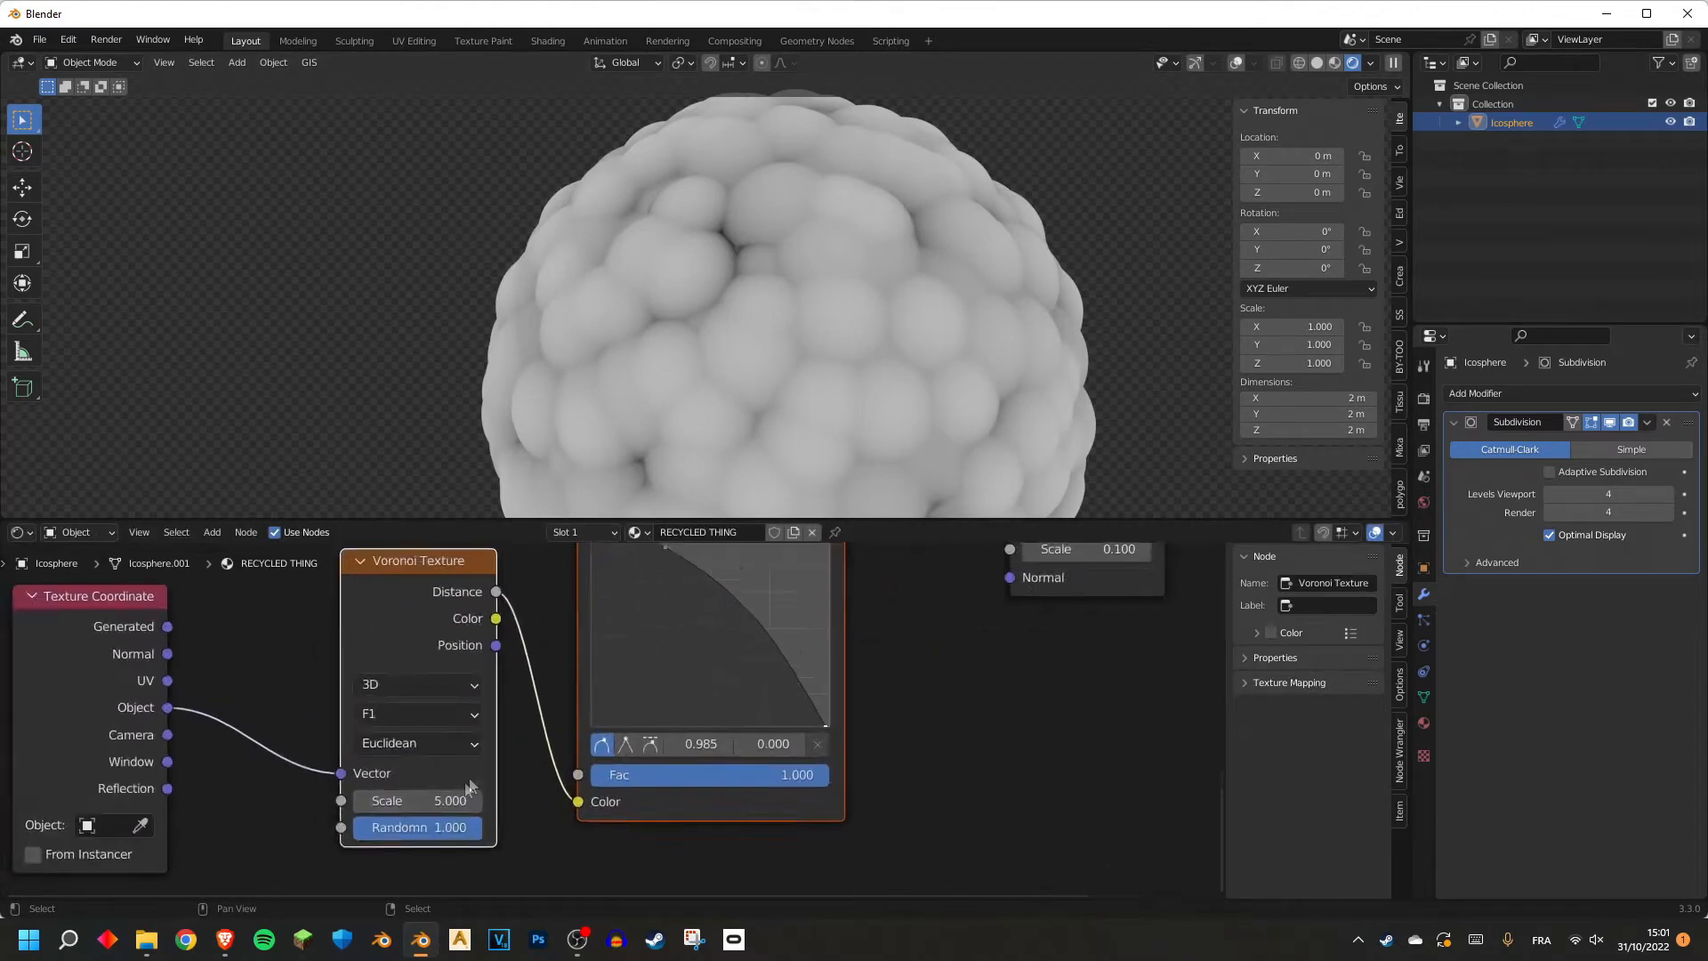
pyautogui.moveTo(451, 779); pyautogui.dragTo(409, 779)
pyautogui.scroll(-5, 839, 664)
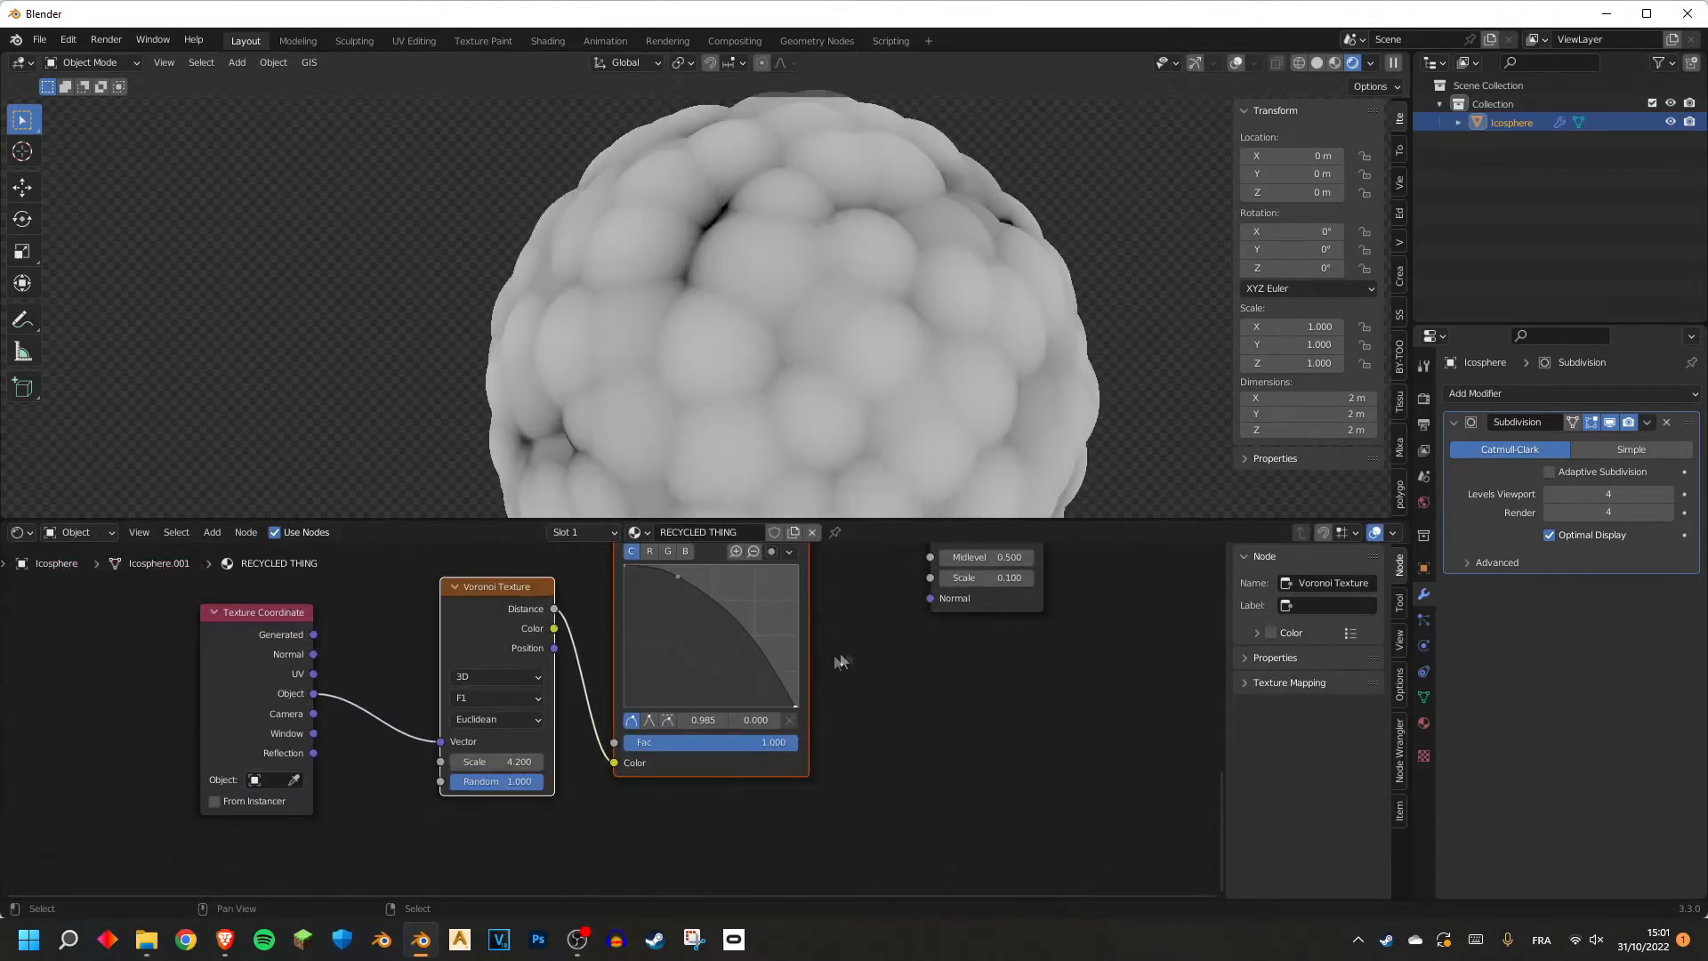
# Enlarge the bumps by setting the Voronoi Texture's scale to 3.
pyautogui.moveTo(839, 664); pyautogui.dragTo(704, 756, button='middle')
pyautogui.scroll(4, 854, 694)
pyautogui.moveTo(431, 661); pyautogui.dragTo(509, 627, button='middle')
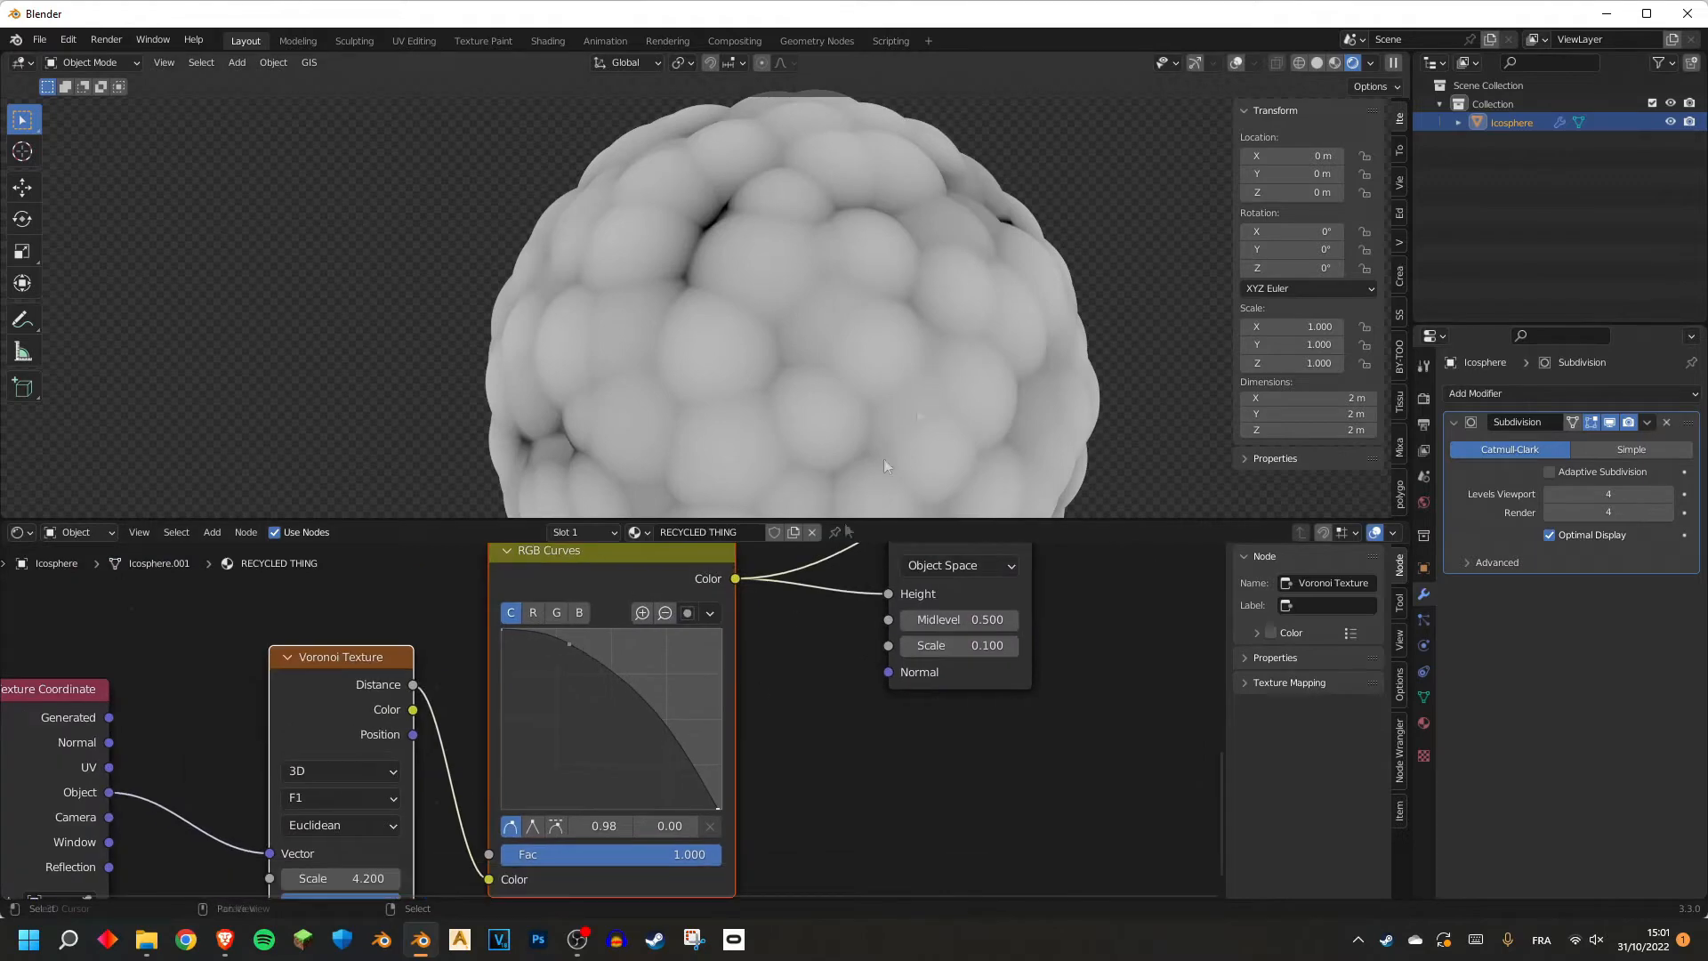
pyautogui.scroll(1, 979, 307)
pyautogui.moveTo(984, 299); pyautogui.dragTo(1009, 271, button='middle')
pyautogui.moveTo(758, 703); pyautogui.dragTo(695, 743, button='middle')
pyautogui.moveTo(915, 690); pyautogui.dragTo(943, 691)
pyautogui.scroll(-4, 729, 382)
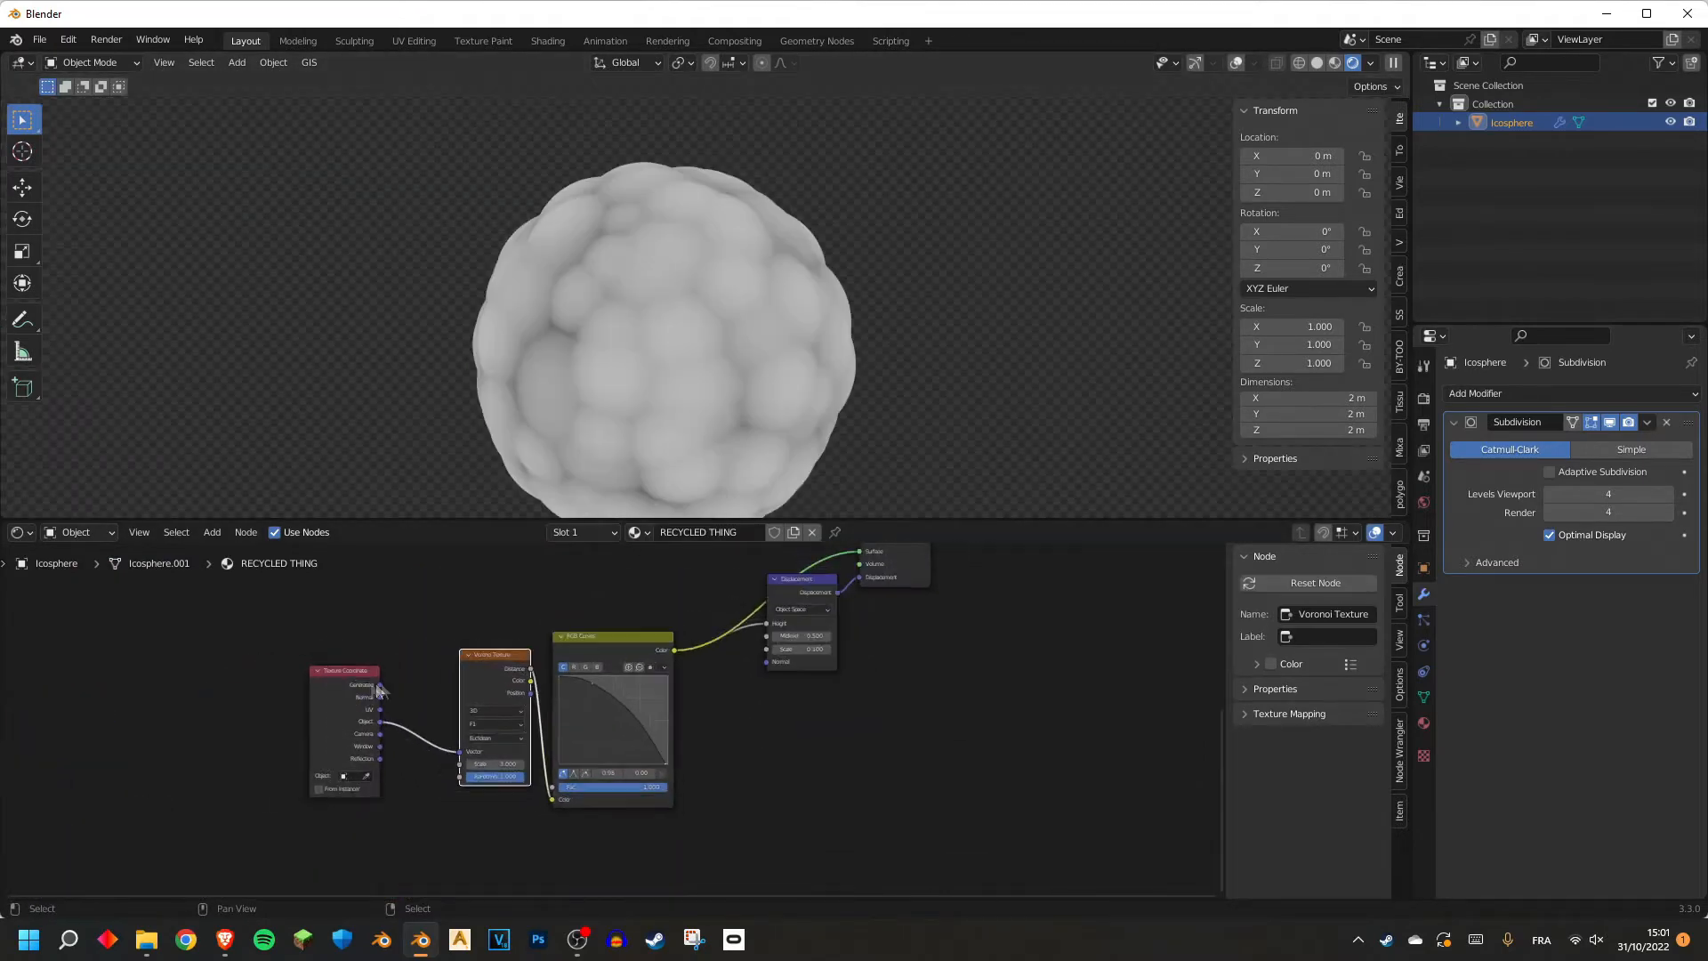
pyautogui.moveTo(370, 689); pyautogui.dragTo(516, 621, button='middle')
pyautogui.scroll(2, 666, 397)
pyautogui.scroll(3, 578, 712)
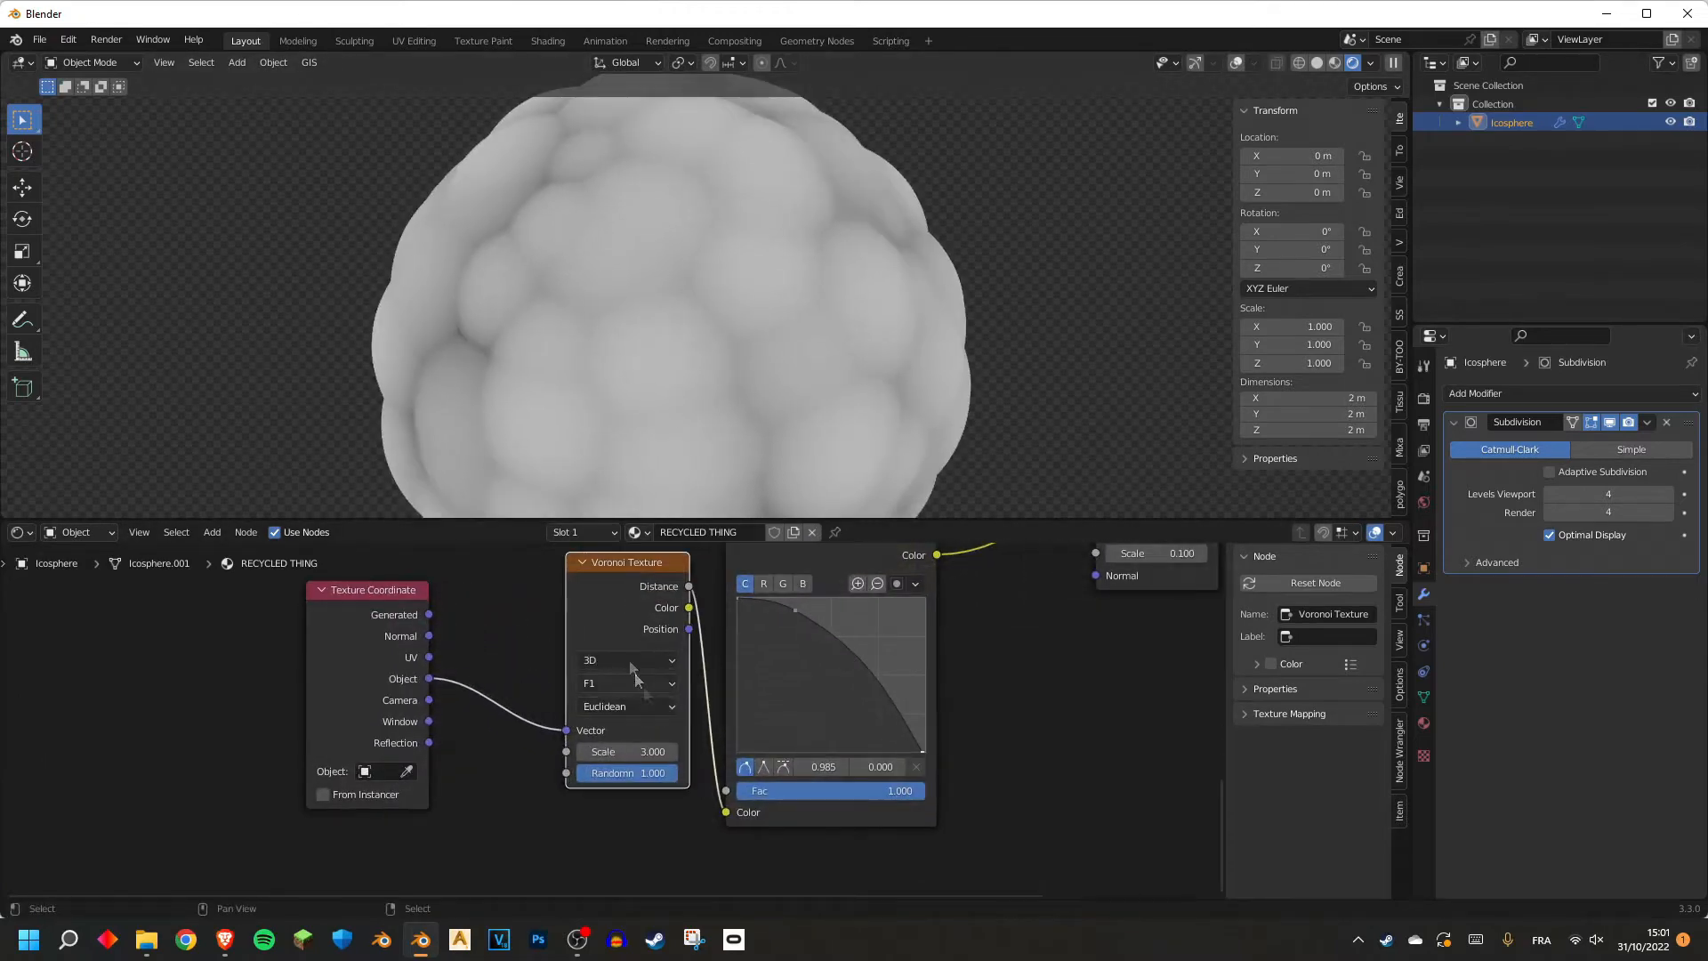
# Duplicate the Voronoi Texture node and place the copy below the original.
pyautogui.scroll(-5, 610, 705)
pyautogui.hotkey('shift', 'd')
pyautogui.click(614, 850)
pyautogui.moveTo(614, 850); pyautogui.dragTo(647, 798, button='middle')
pyautogui.scroll(1, 658, 756)
pyautogui.scroll(-4, 689, 622)
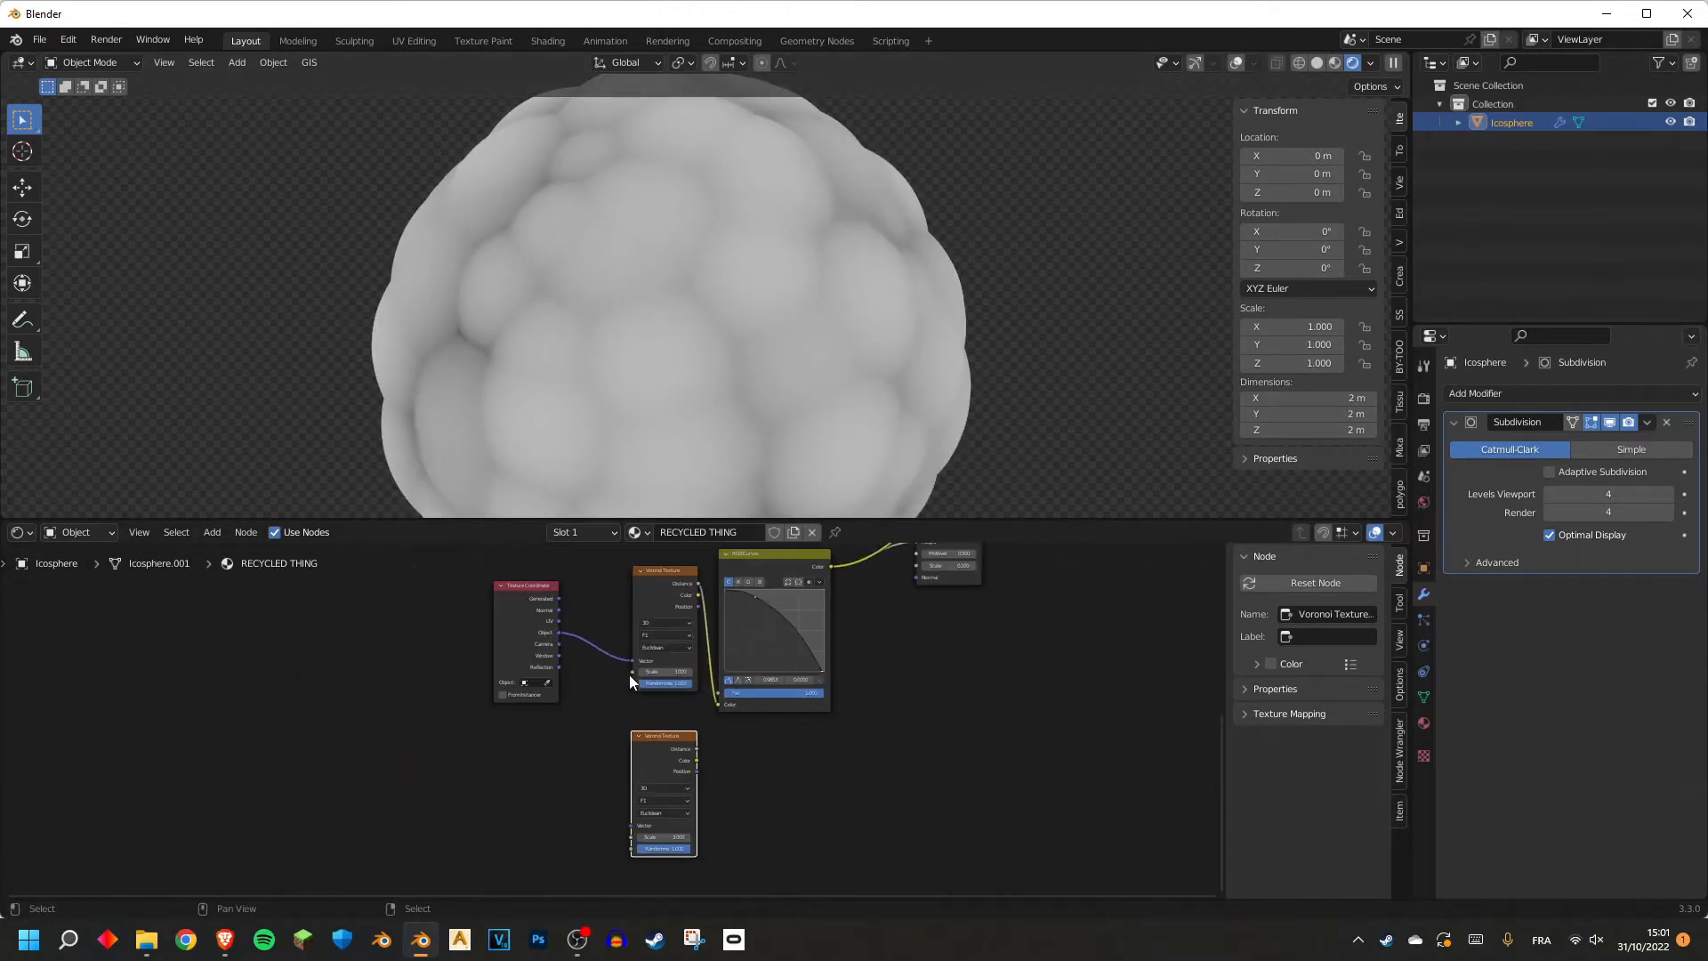
# Drive the Scale of both Voronoi Textures from one shared Value node set to 3.
pyautogui.moveTo(630, 674); pyautogui.dragTo(400, 702)
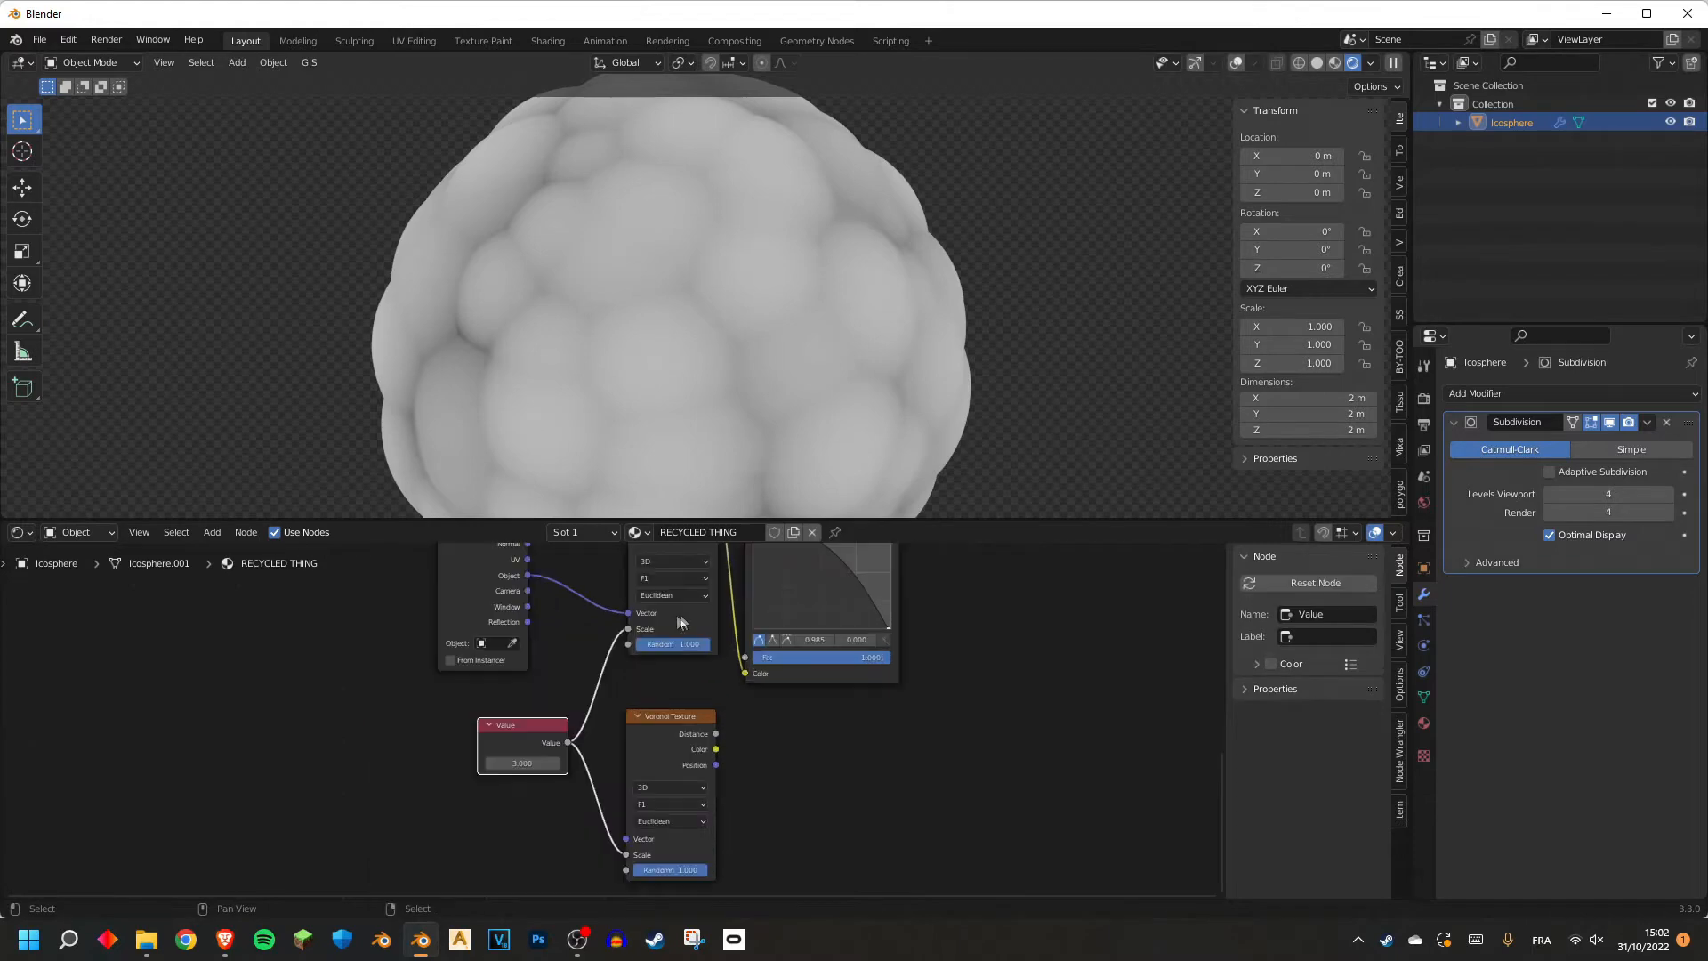
pyautogui.scroll(-2, 679, 619)
pyautogui.moveTo(683, 633); pyautogui.dragTo(659, 677, button='middle')
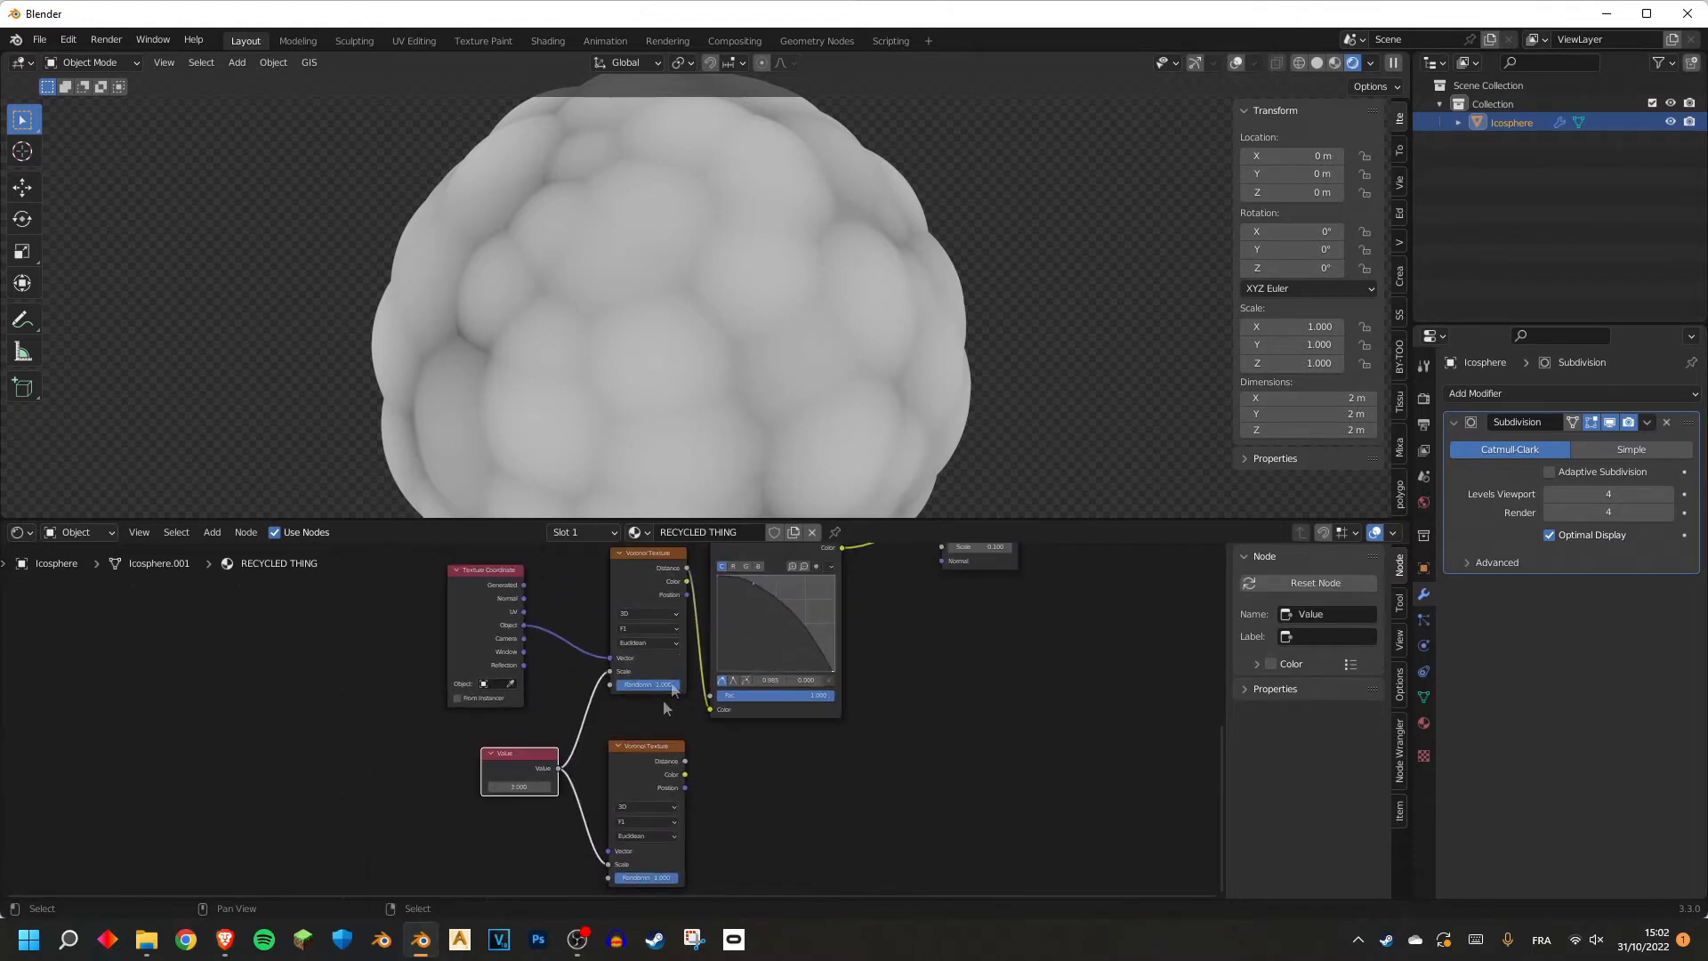
pyautogui.scroll(2, 652, 829)
# Switch the duplicated Voronoi Texture to Distance to Edge and preview the original Voronoi's distance on the sphere.
pyautogui.click(702, 775)
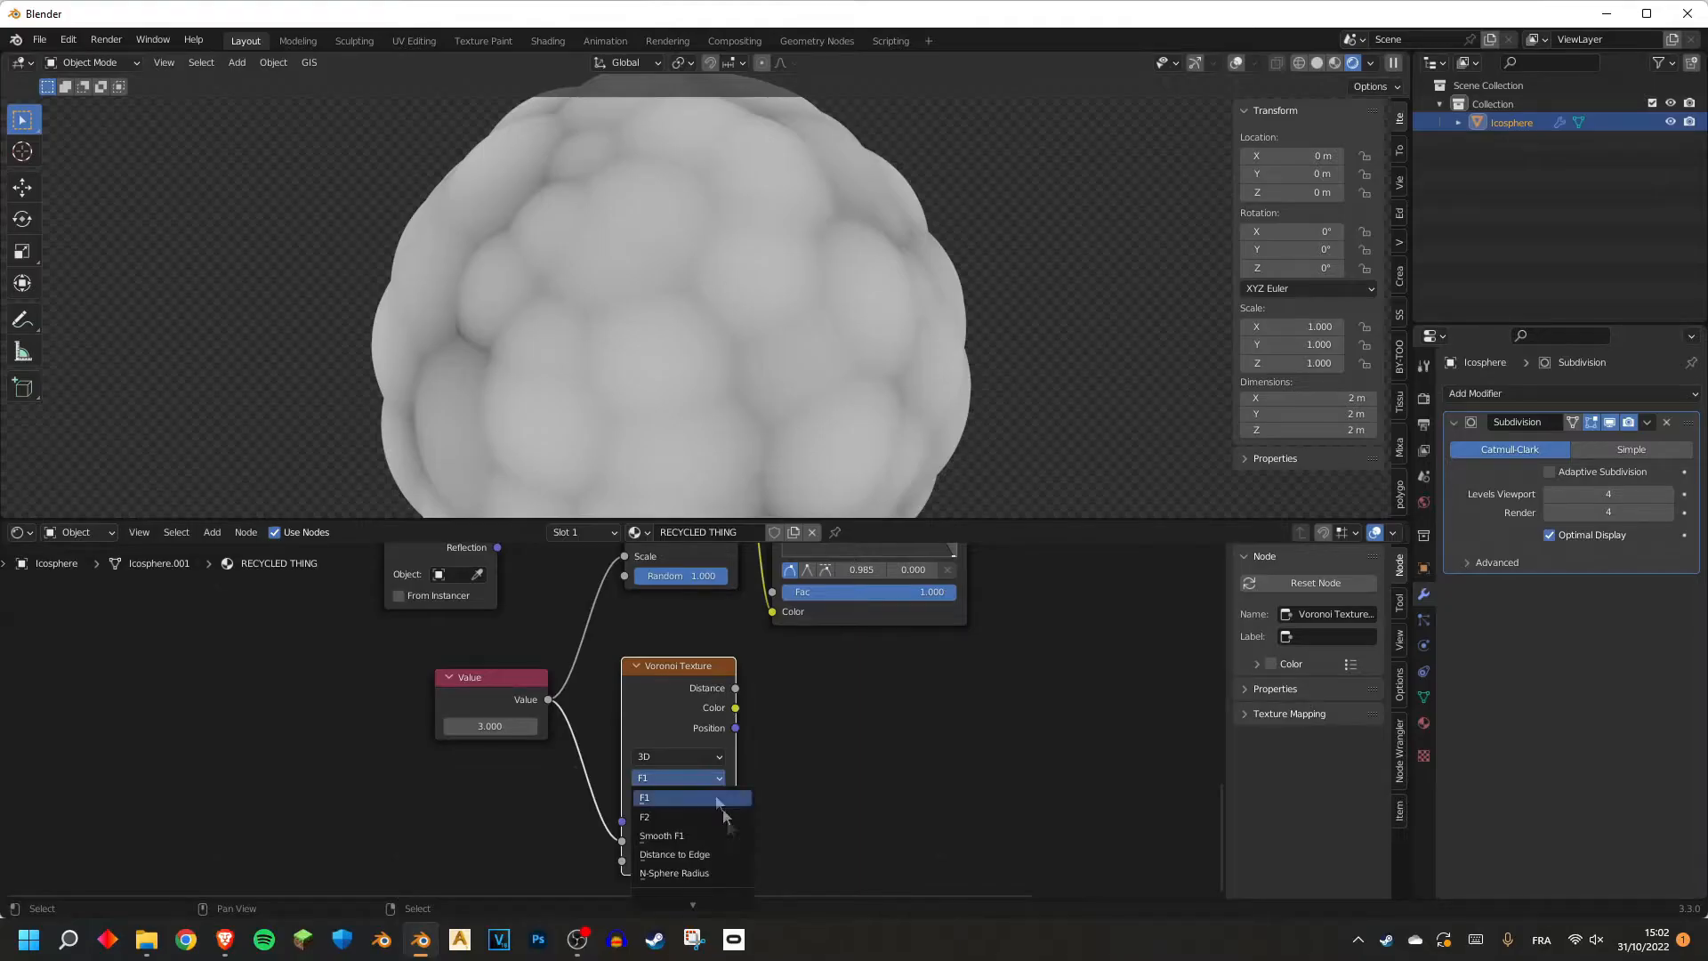
pyautogui.click(712, 849)
pyautogui.keyDown('ctrl'); pyautogui.keyDown('shift'); pyautogui.click(674, 667); pyautogui.keyUp('shift'); pyautogui.keyUp('ctrl')
pyautogui.scroll(-4, 694, 633)
pyautogui.moveTo(645, 639)
pyautogui.mouseDown(button='middle')
pyautogui.moveTo(572, 774)
pyautogui.moveTo(613, 725)
pyautogui.mouseUp(button='middle')
pyautogui.keyDown('ctrl'); pyautogui.keyDown('shift'); pyautogui.click(598, 591); pyautogui.keyUp('shift'); pyautogui.keyUp('ctrl')
pyautogui.scroll(-1, 582, 774)
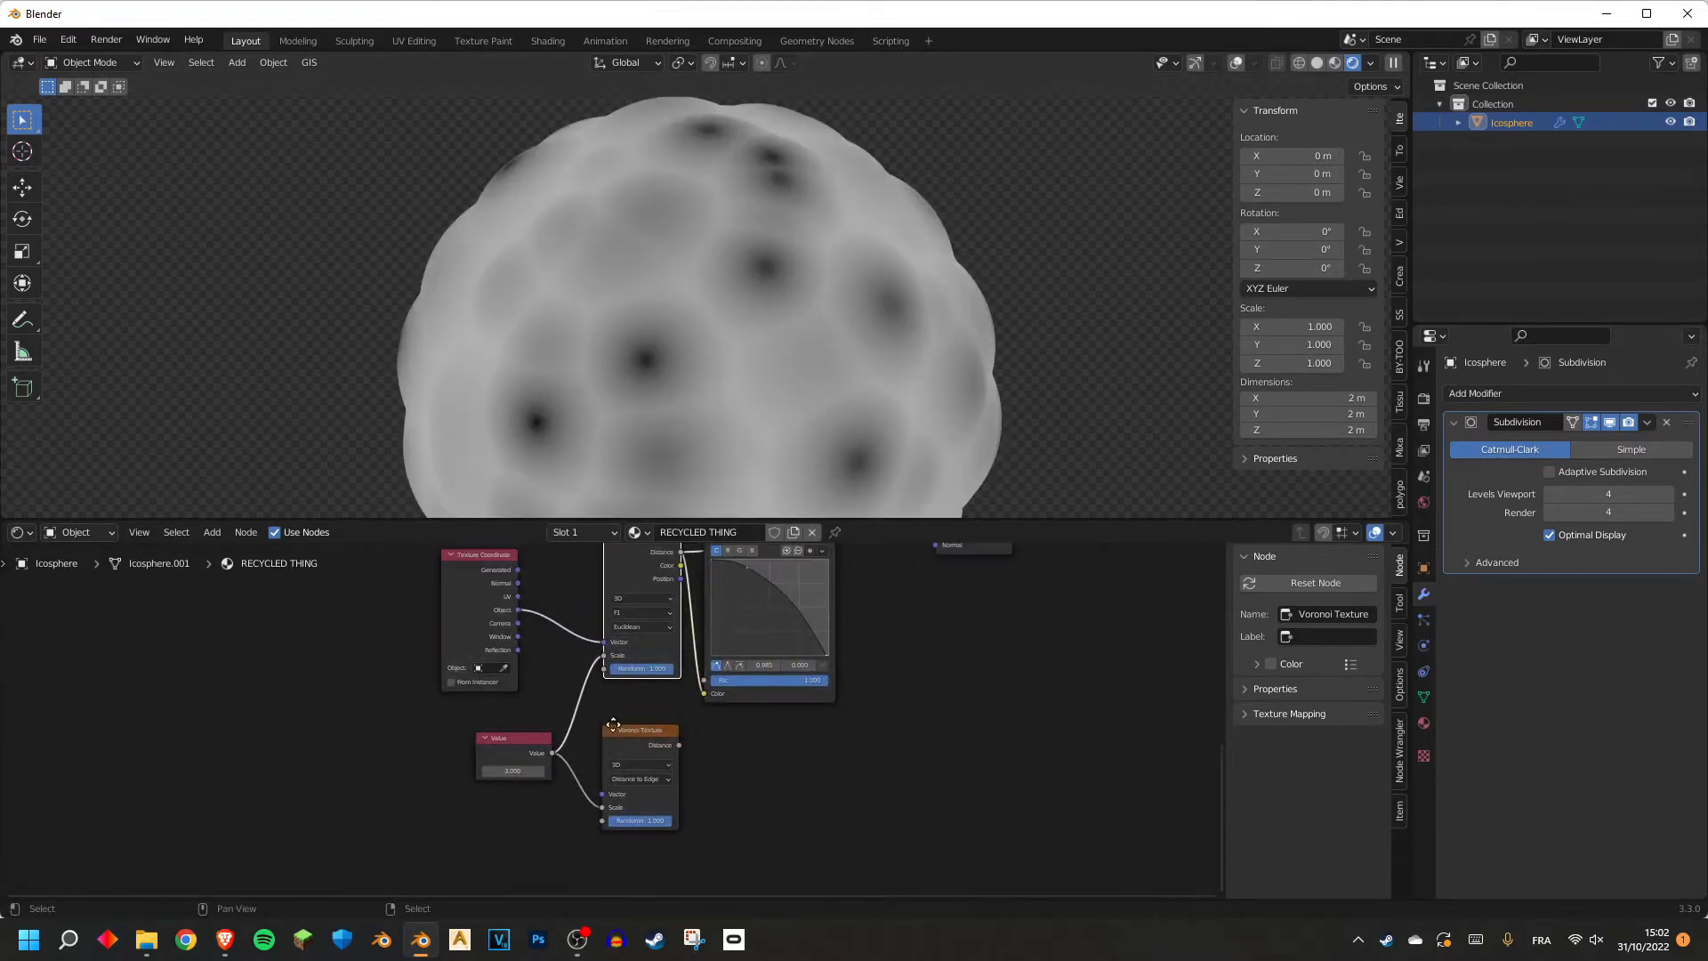
# Link the Object texture coordinates to the Distance to Edge Voronoi's Vector input and preview its distance output.
pyautogui.moveTo(518, 611); pyautogui.dragTo(598, 794)
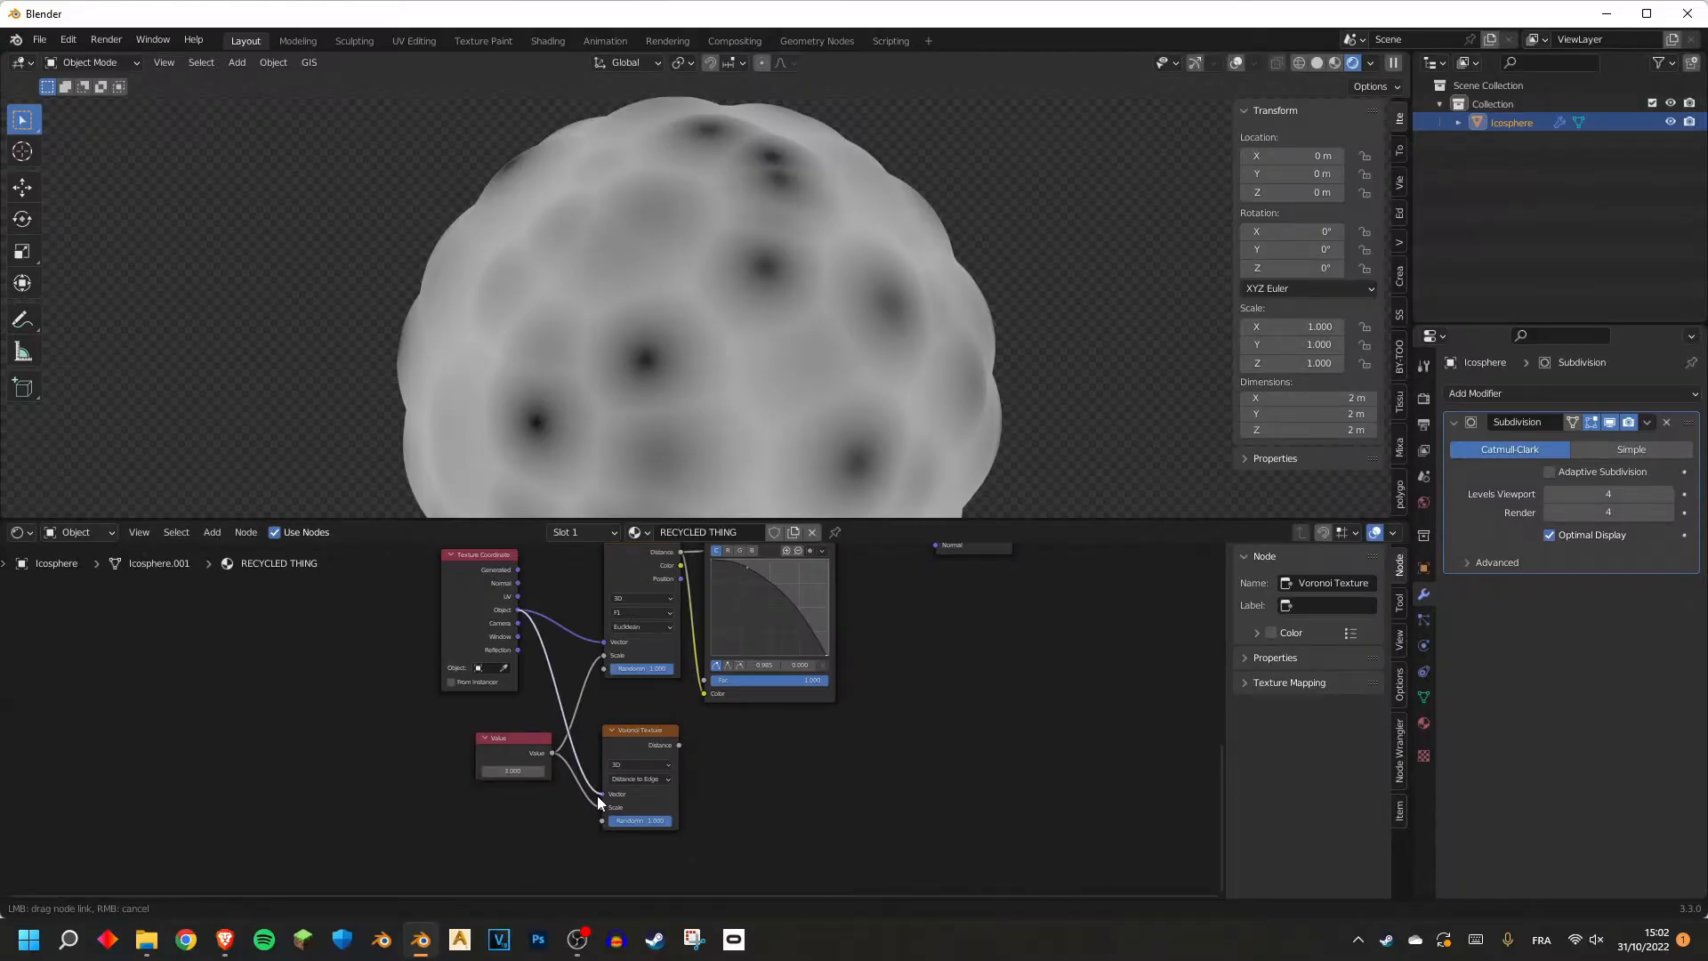
pyautogui.scroll(-3, 569, 708)
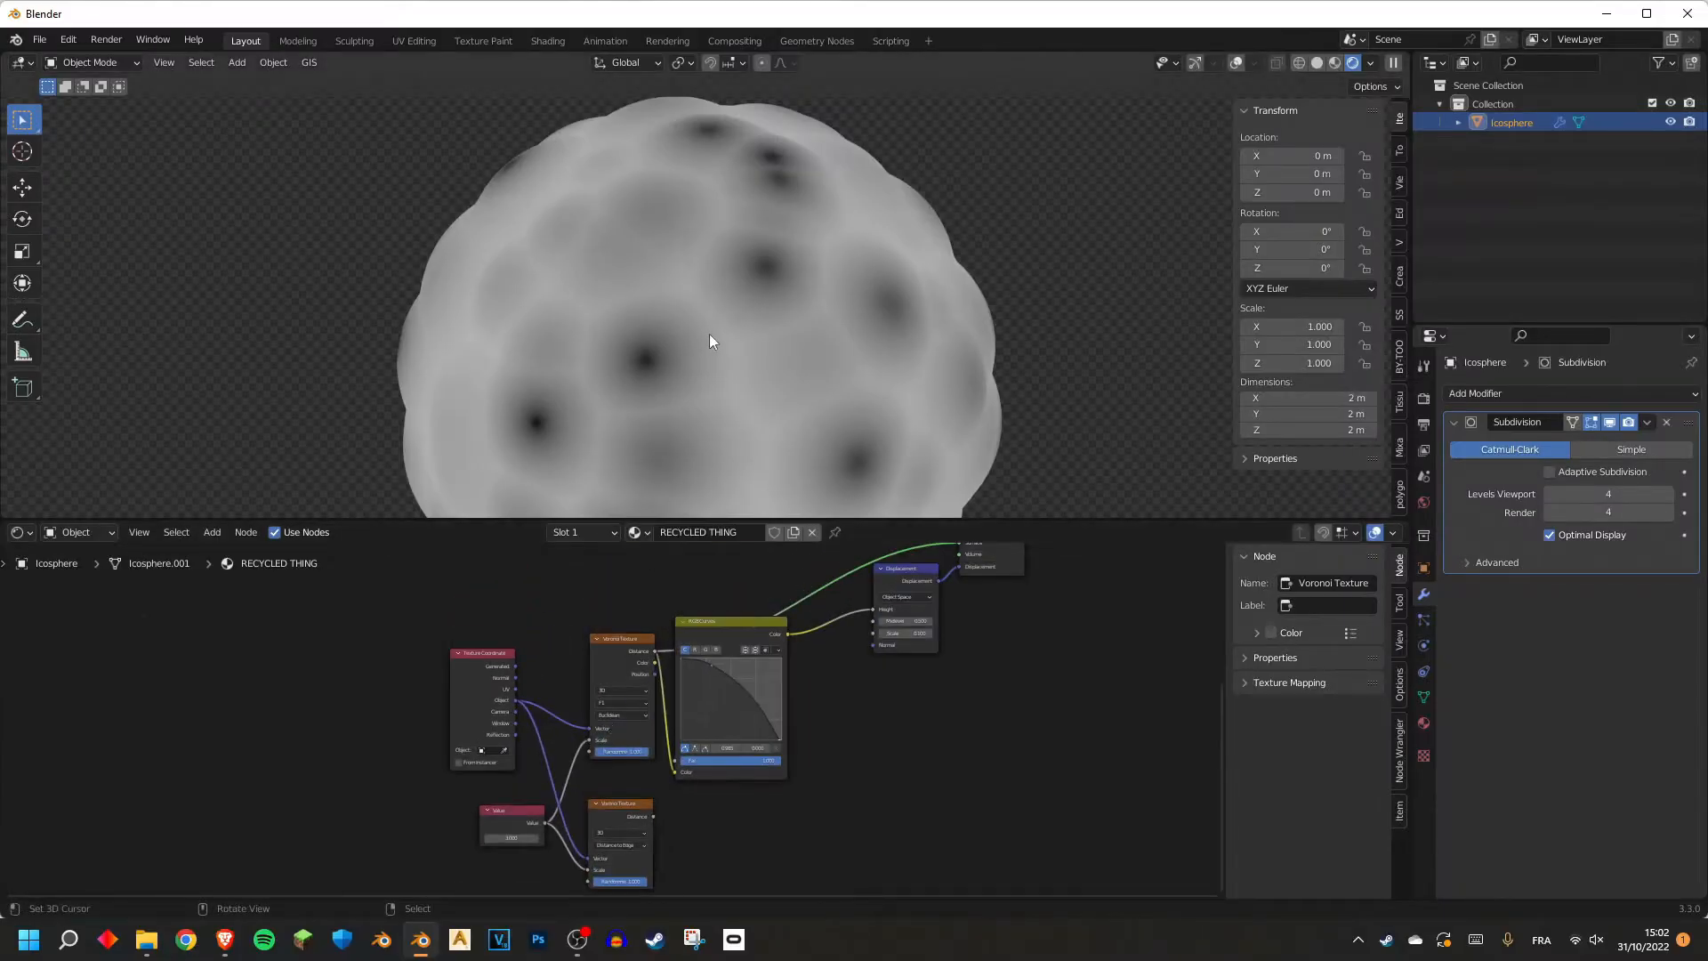
pyautogui.click(612, 811)
pyautogui.moveTo(654, 816); pyautogui.dragTo(873, 609)
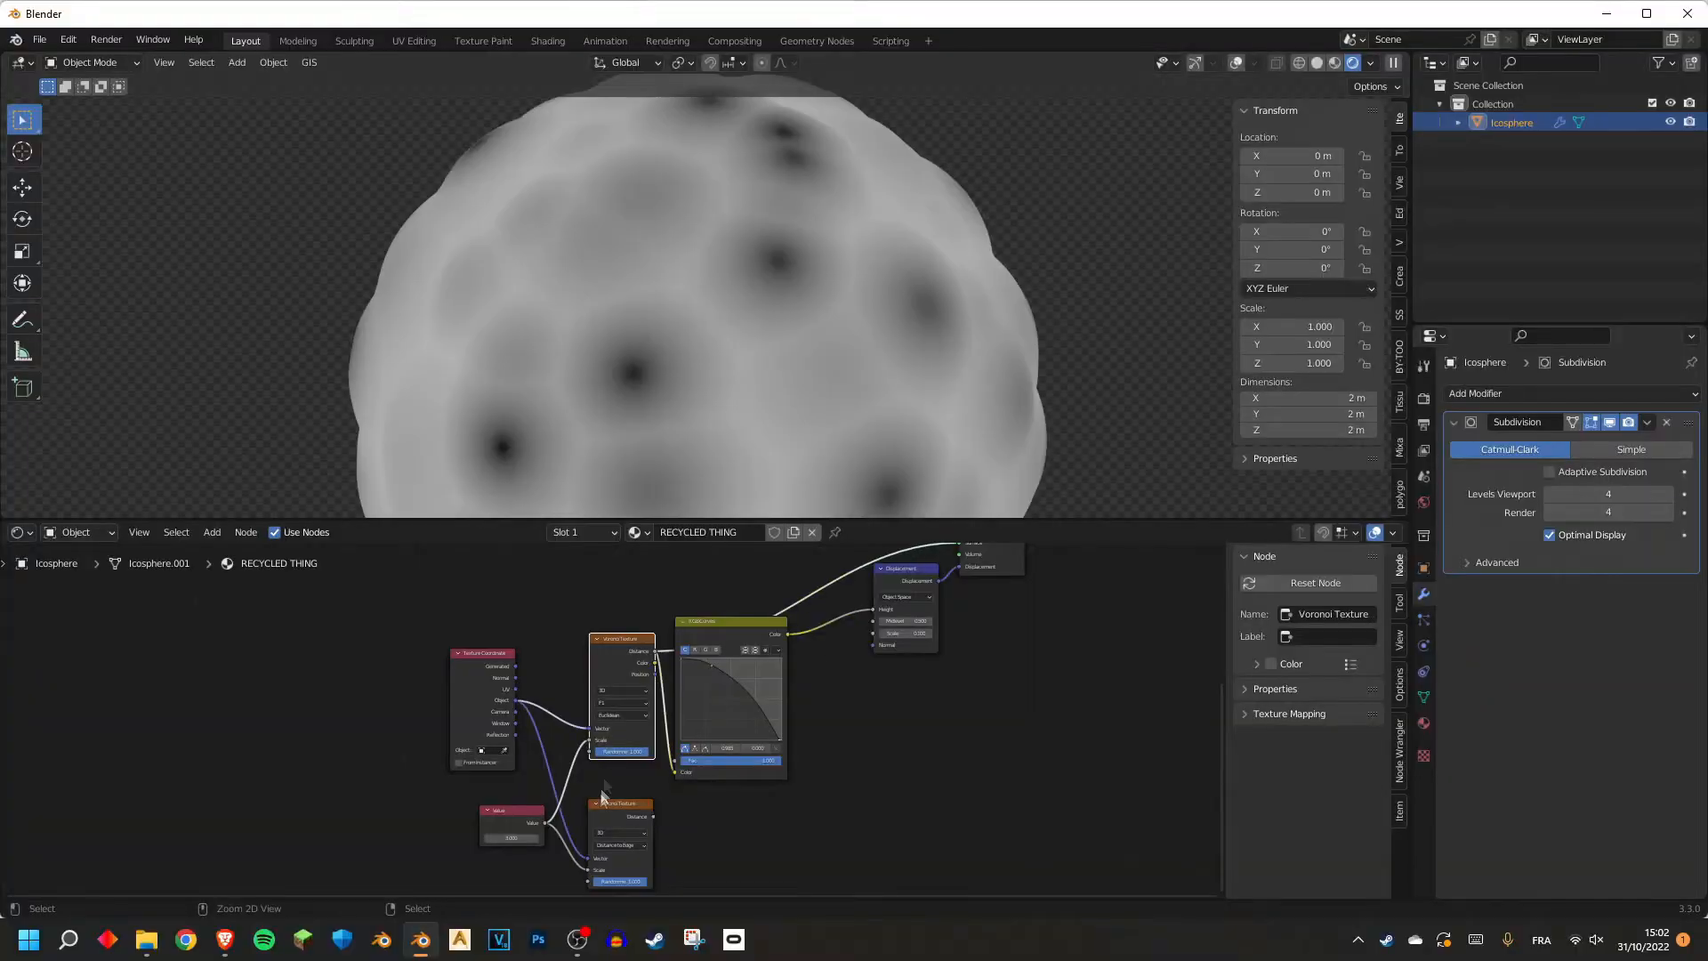
pyautogui.moveTo(733, 817); pyautogui.dragTo(709, 772, button='middle')
# Add a ColorRamp node after the Distance to Edge Voronoi Texture.
pyautogui.hotkey('shift', 'a')
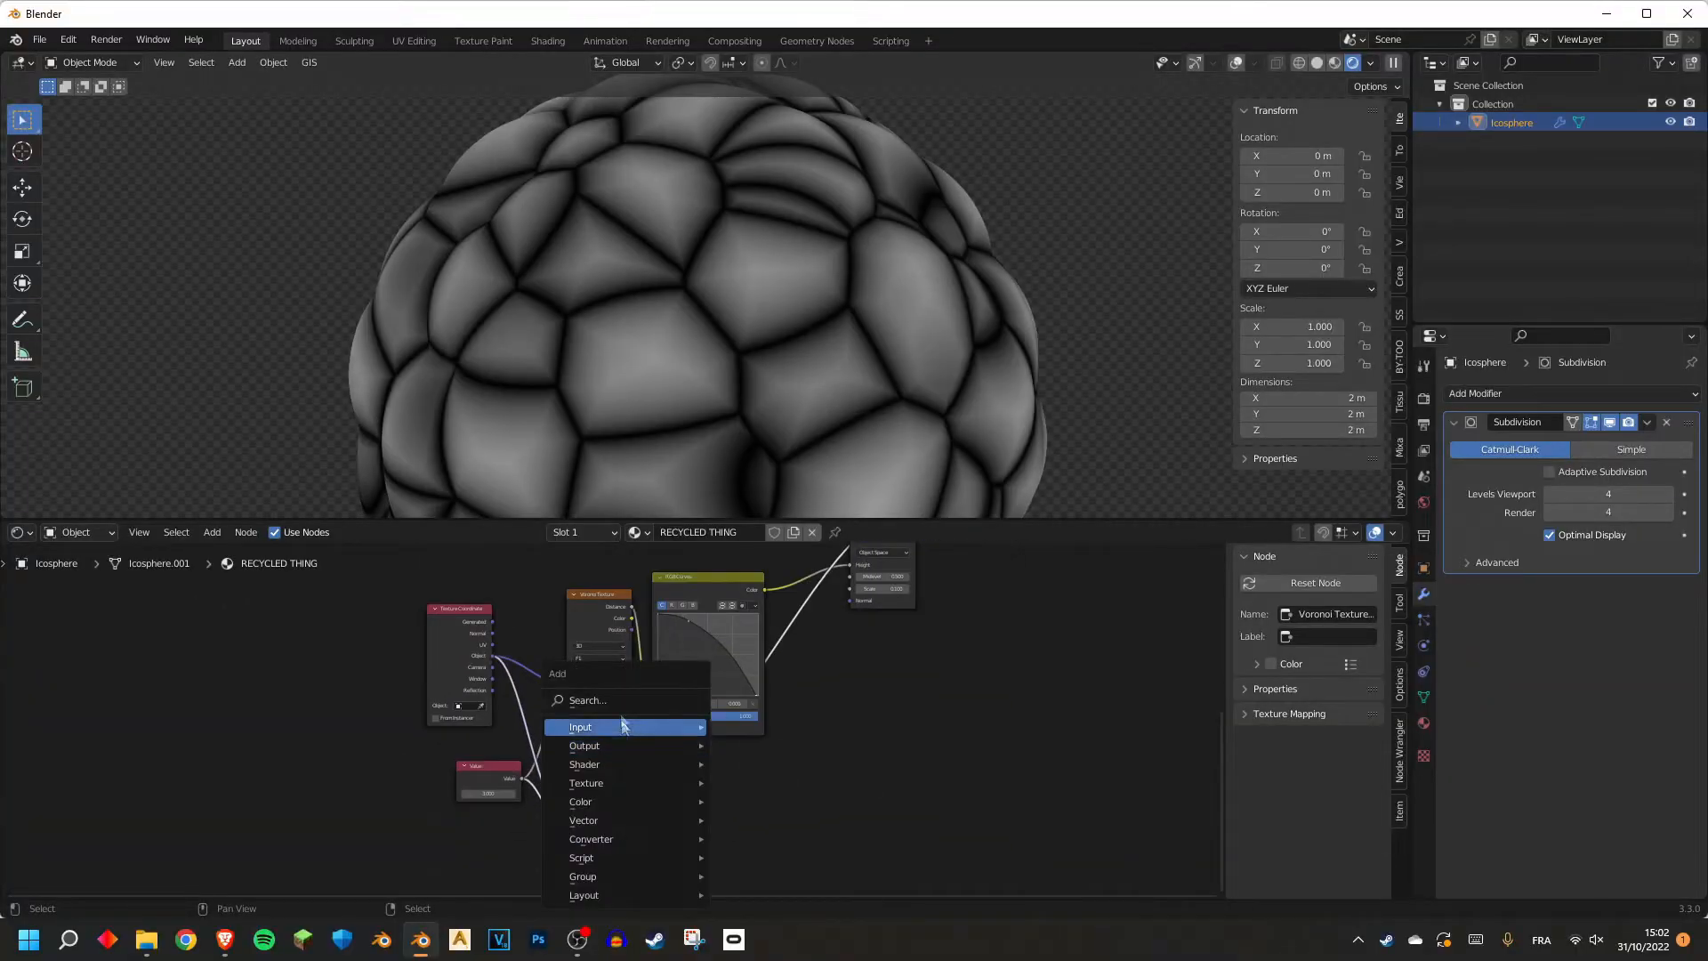
pyautogui.click(641, 725)
pyautogui.write('col')
pyautogui.press('Return')
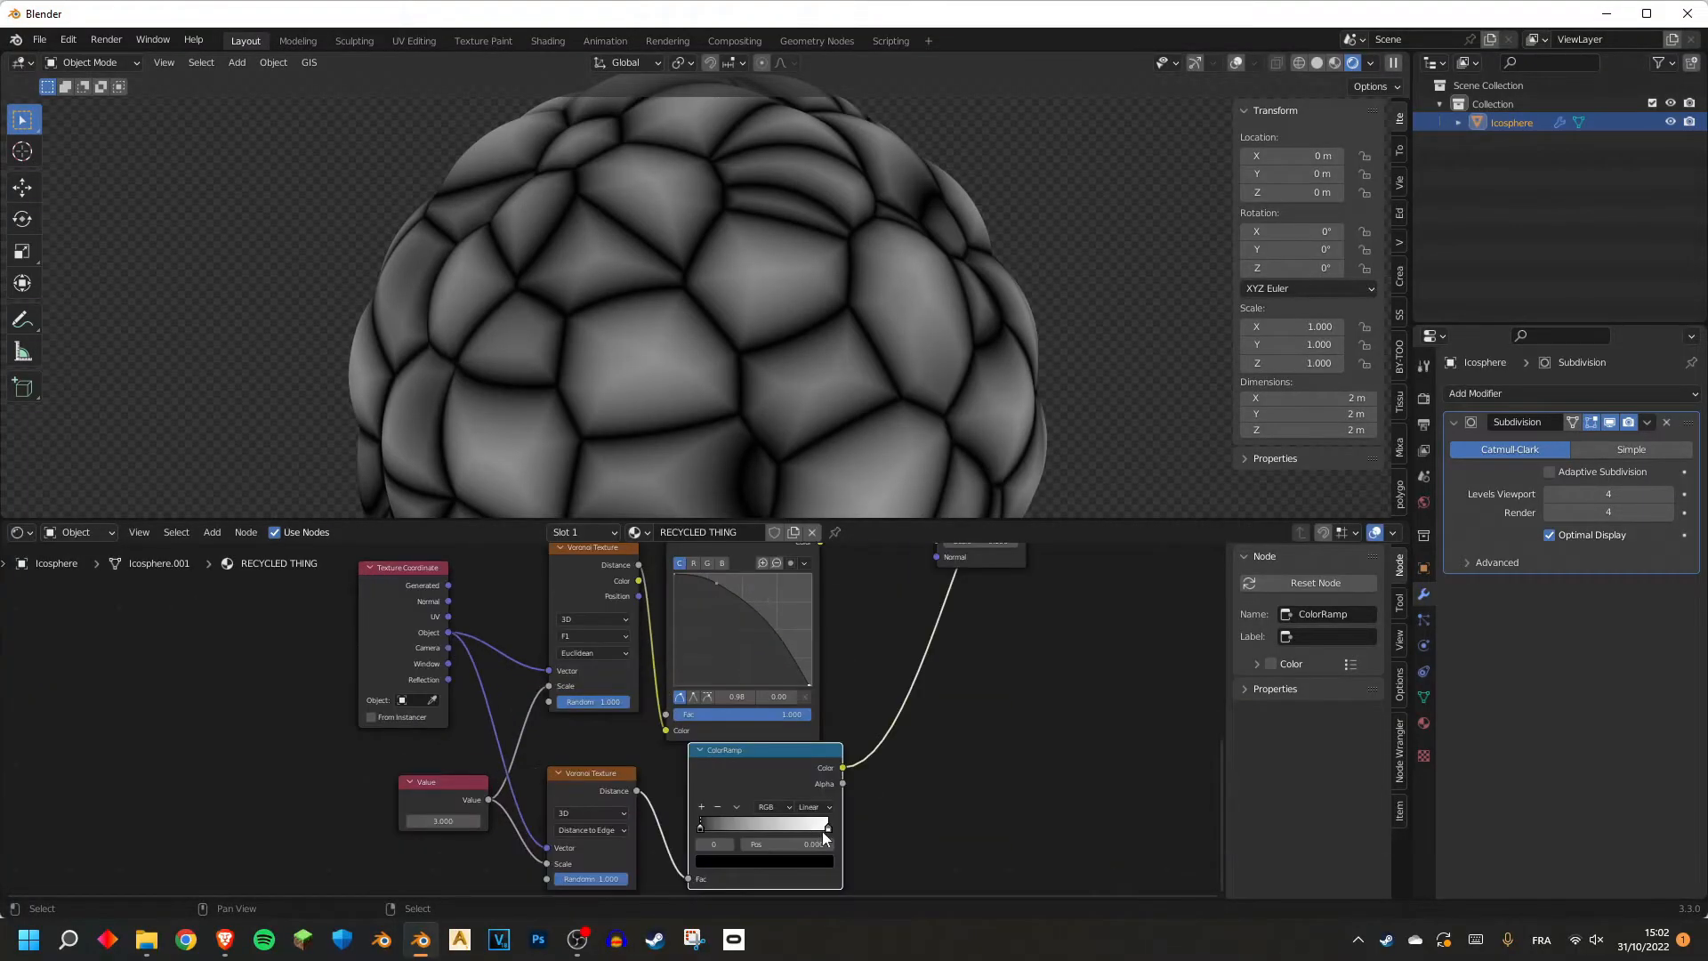
# Move the ColorRamp's white stop to position 0.034 to get thin dark lines along the cell edges.
pyautogui.moveTo(823, 830); pyautogui.dragTo(708, 838)
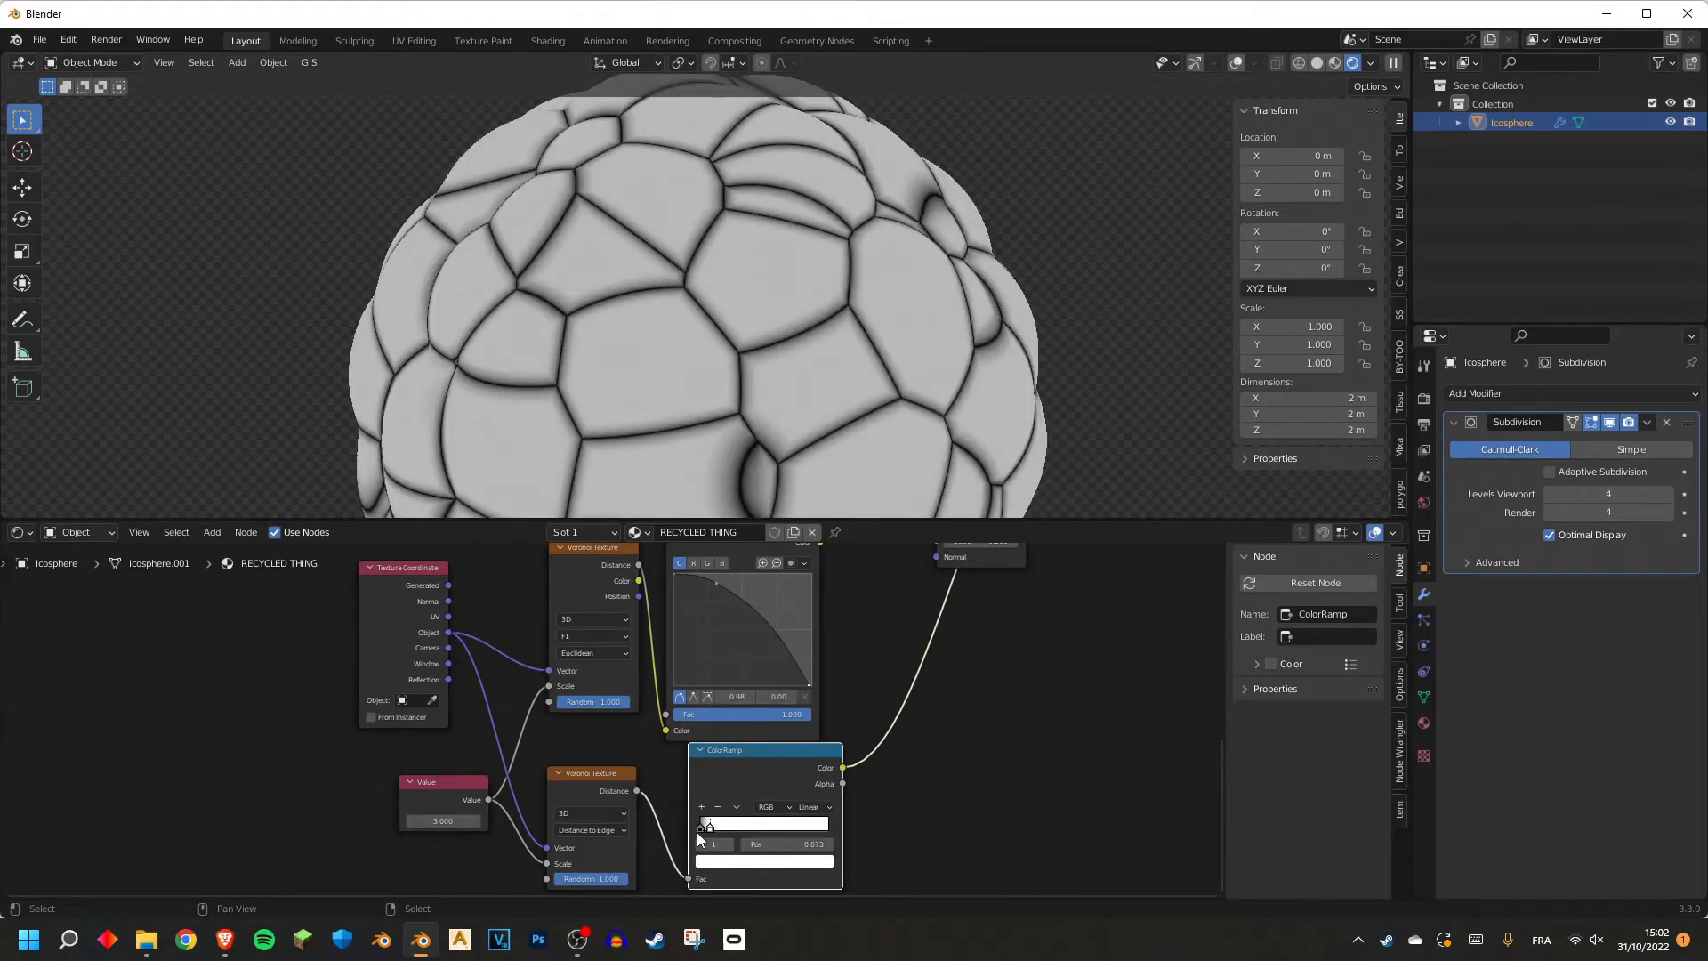
pyautogui.scroll(4, 669, 302)
pyautogui.scroll(2, 774, 735)
pyautogui.moveTo(774, 734); pyautogui.dragTo(755, 705, button='middle')
pyautogui.moveTo(666, 749); pyautogui.dragTo(660, 749)
# Make room before the Displacement node and insert a Math node set to Multiply between it and the RGB Curves.
pyautogui.scroll(-6, 663, 725)
pyautogui.moveTo(803, 573); pyautogui.dragTo(659, 721, button='middle')
pyautogui.click(815, 590)
pyautogui.press('g')
pyautogui.click(973, 601)
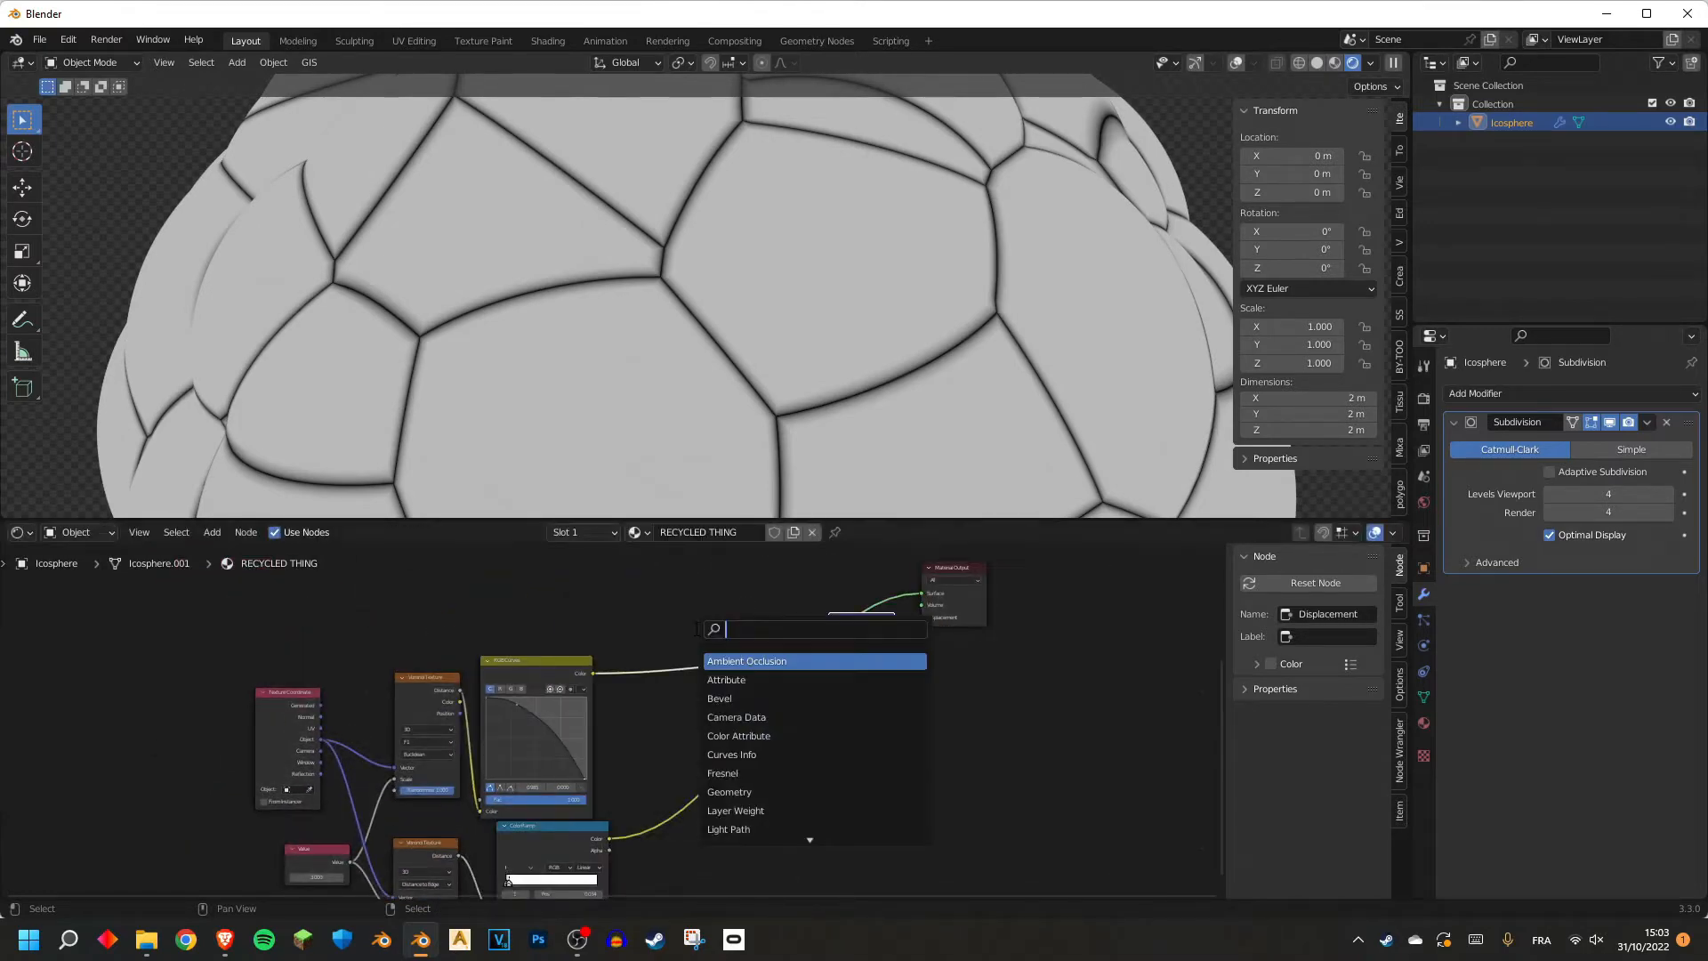
pyautogui.write('add')
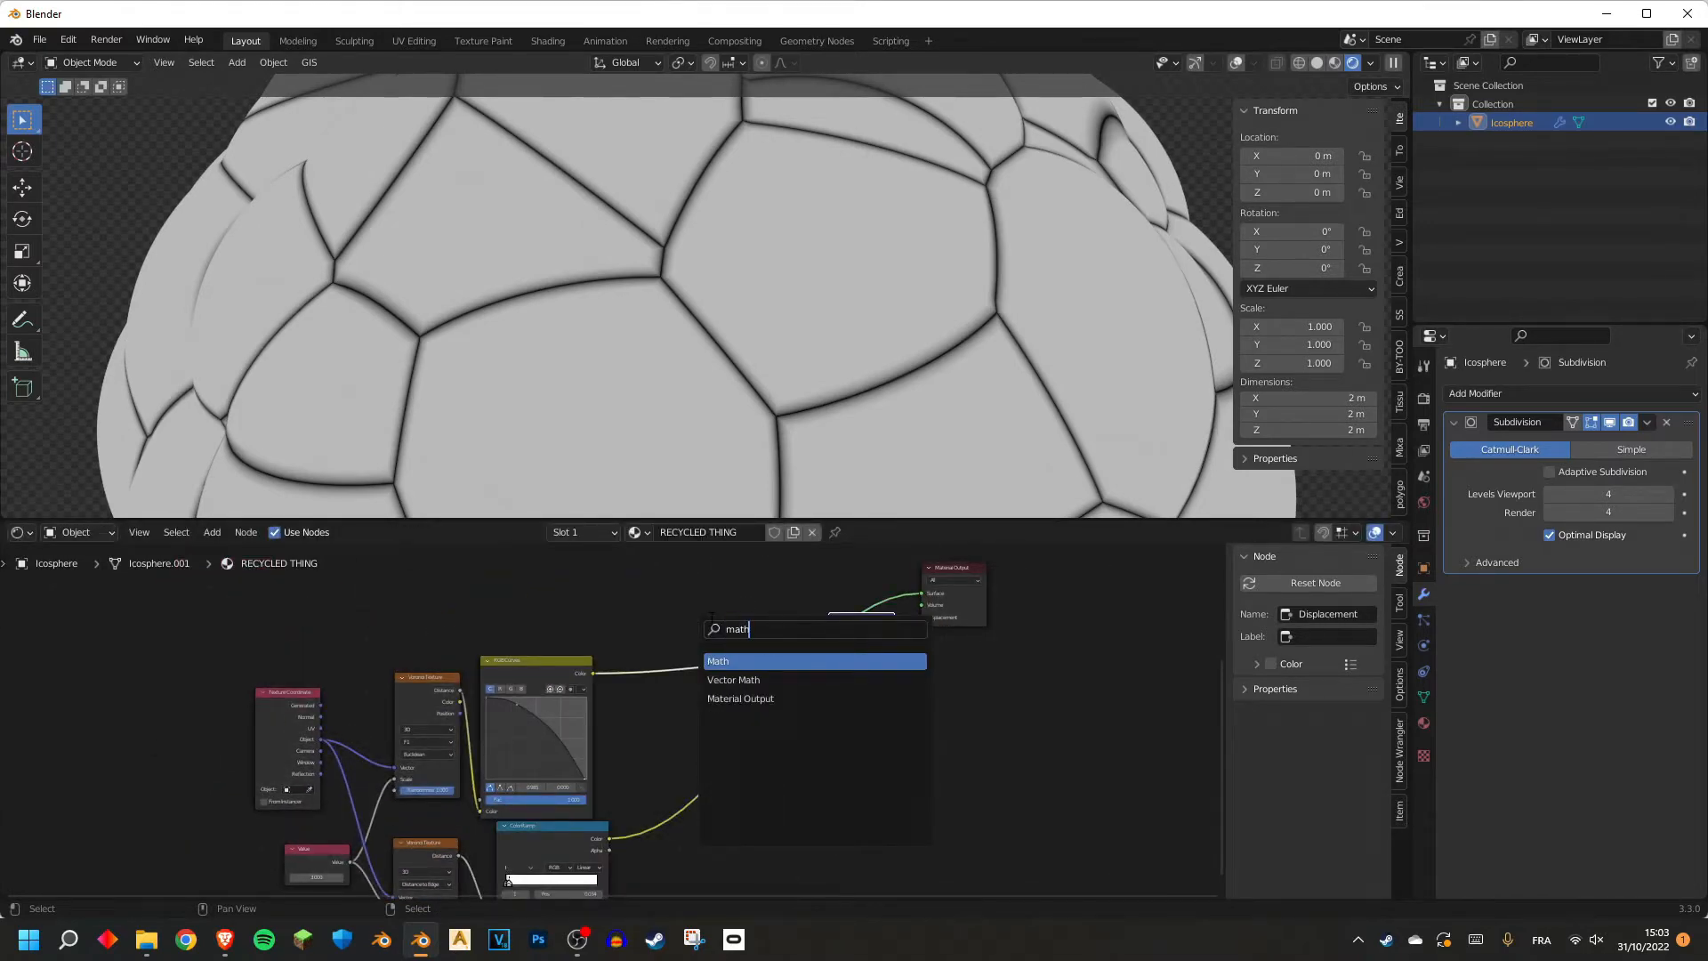
pyautogui.press('Return')
pyautogui.click(756, 657)
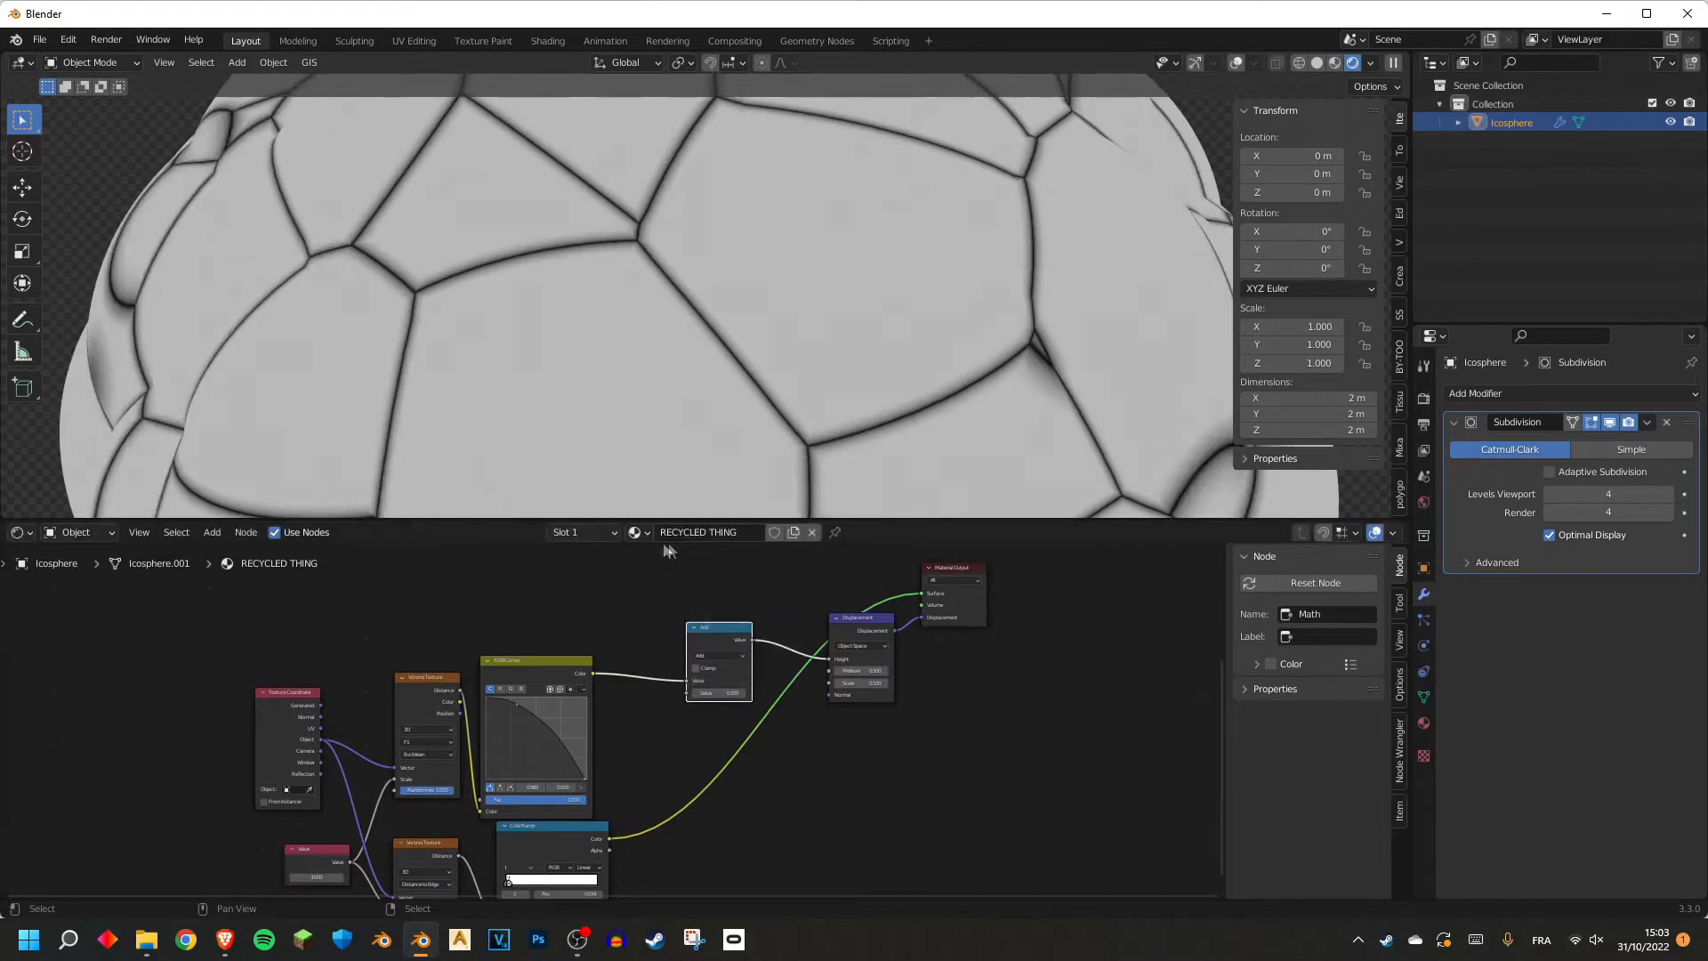
pyautogui.scroll(3, 666, 716)
pyautogui.click(725, 562)
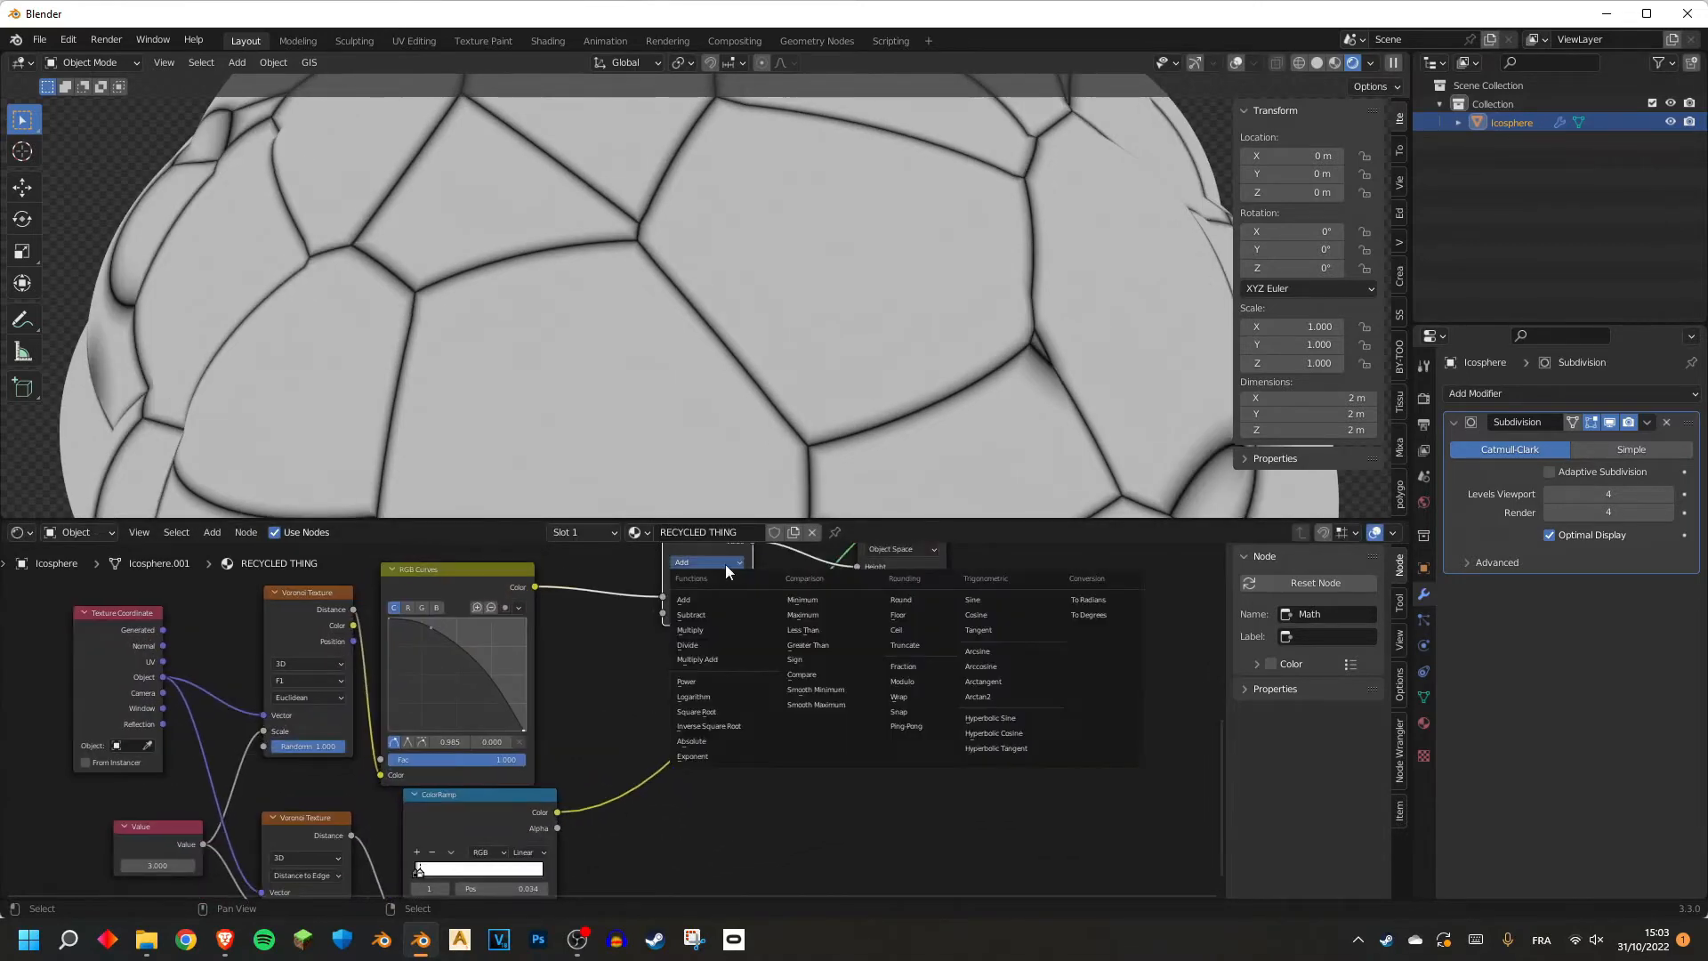
pyautogui.click(707, 632)
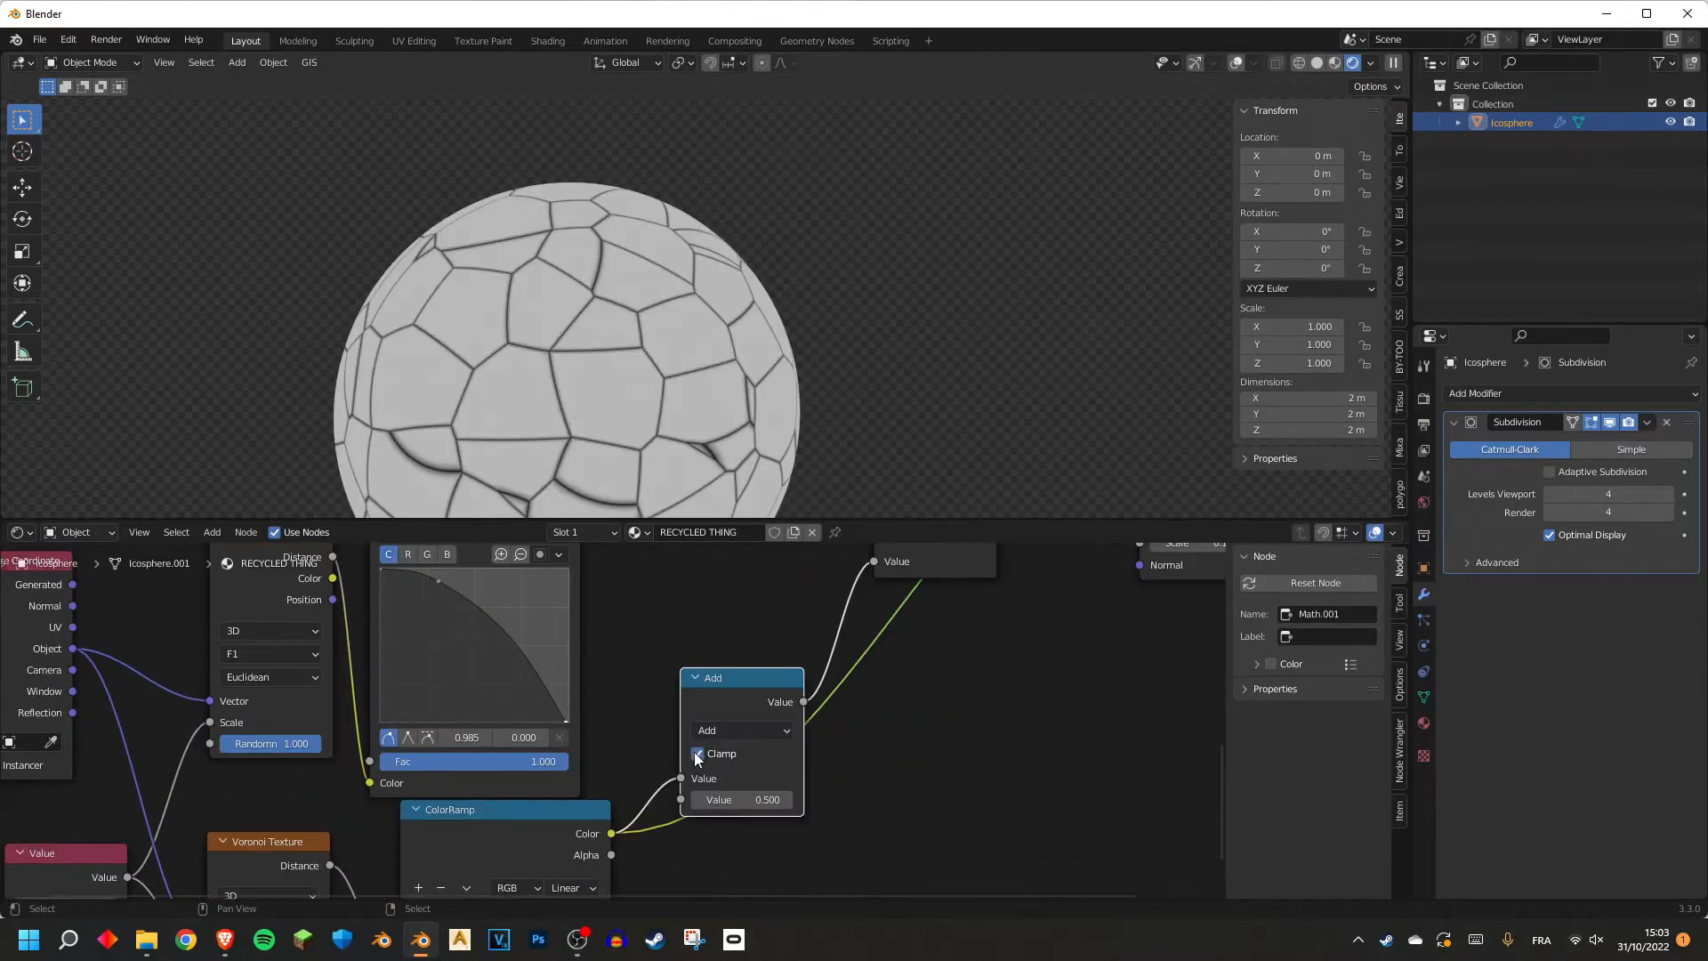
# Preview the clamped Add node that follows the ColorRamp and set its added value to 0.8.
pyautogui.keyDown('ctrl'); pyautogui.keyDown('shift'); pyautogui.click(738, 690); pyautogui.keyUp('shift'); pyautogui.keyUp('ctrl')
pyautogui.scroll(2, 600, 397)
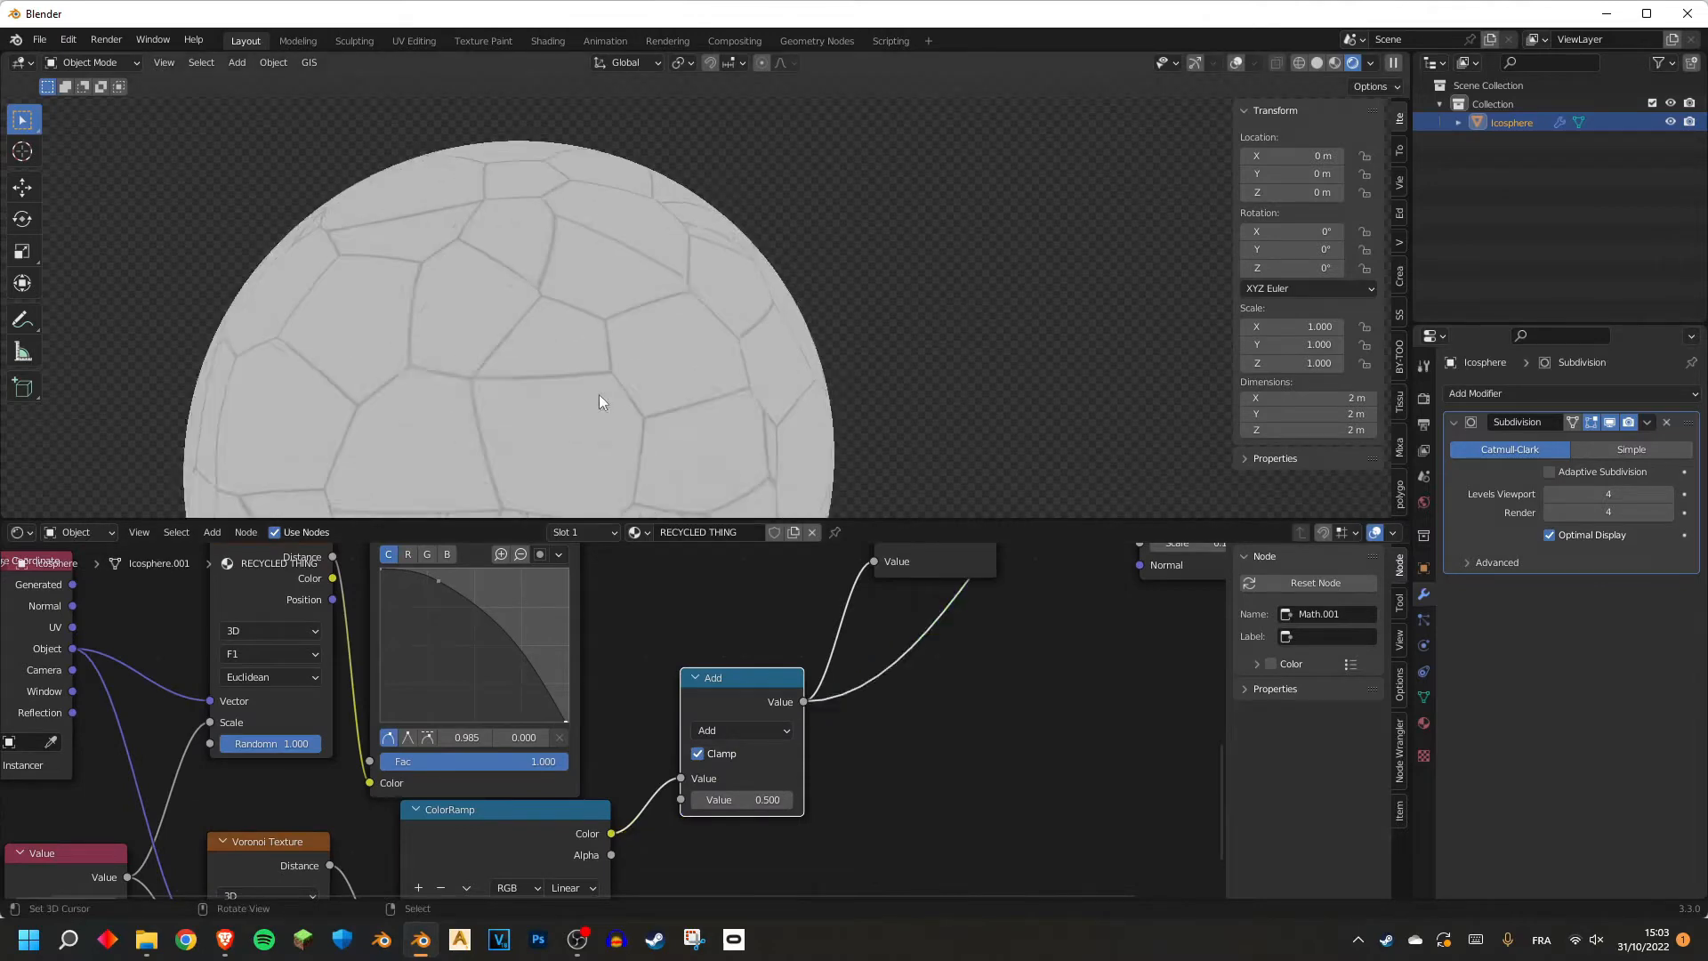
pyautogui.scroll(1, 600, 402)
pyautogui.moveTo(632, 707); pyautogui.dragTo(651, 684, button='middle')
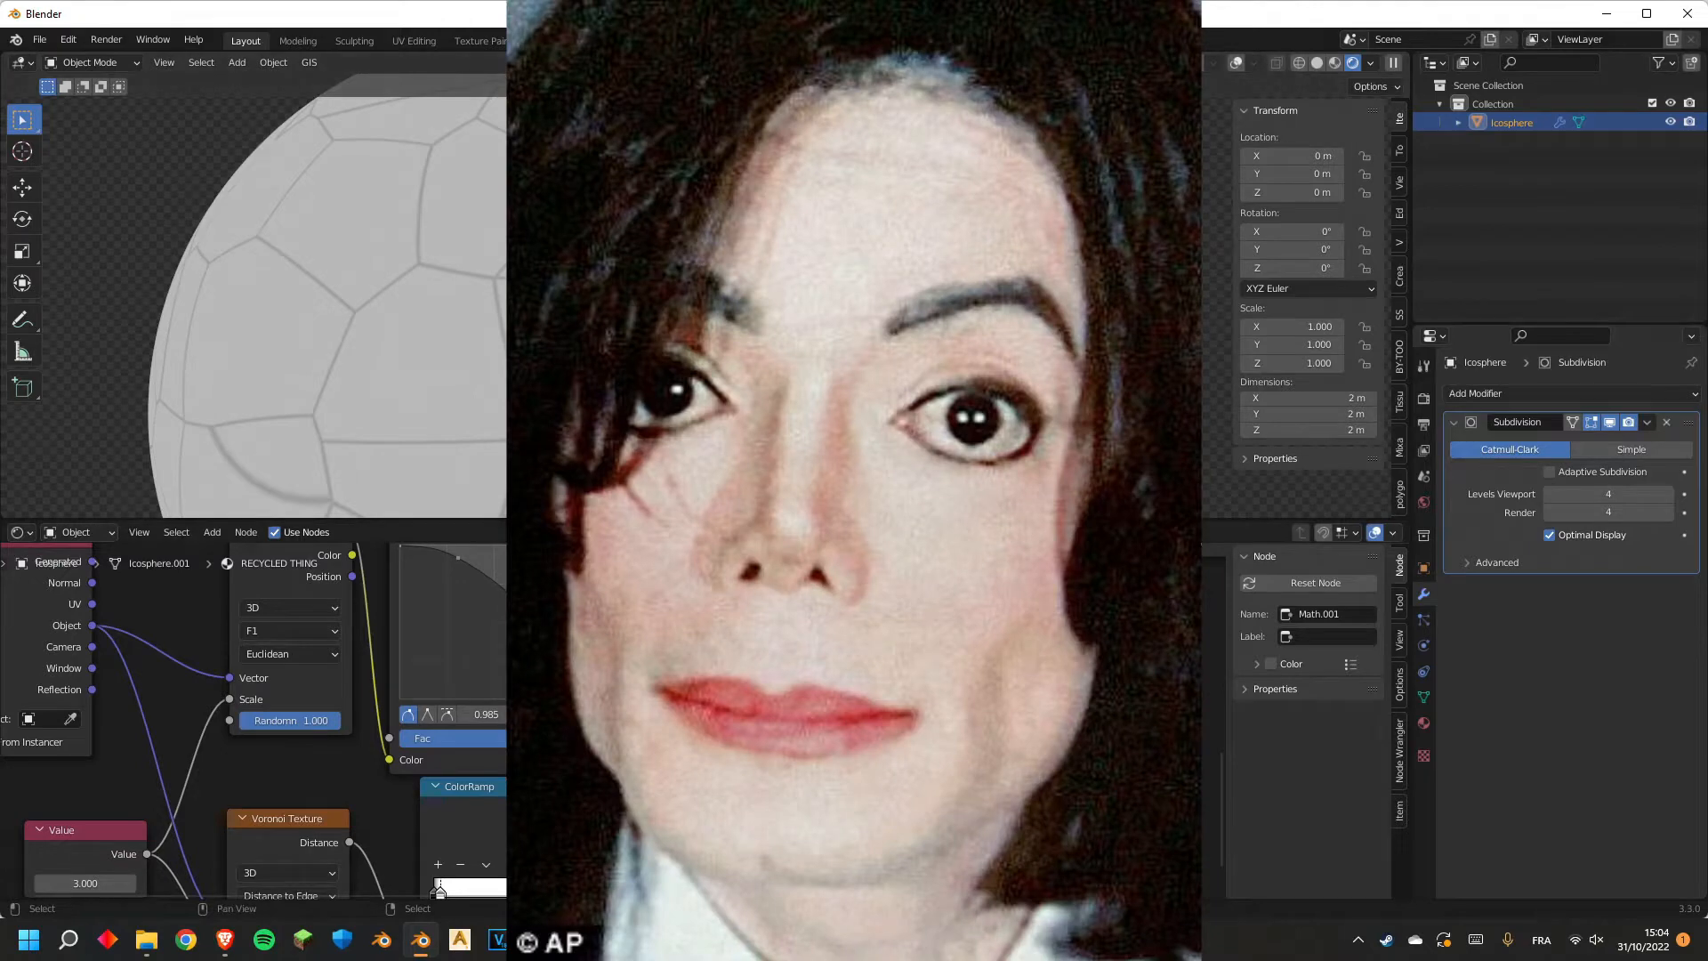
pyautogui.scroll(-1, 691, 738)
pyautogui.click(691, 743)
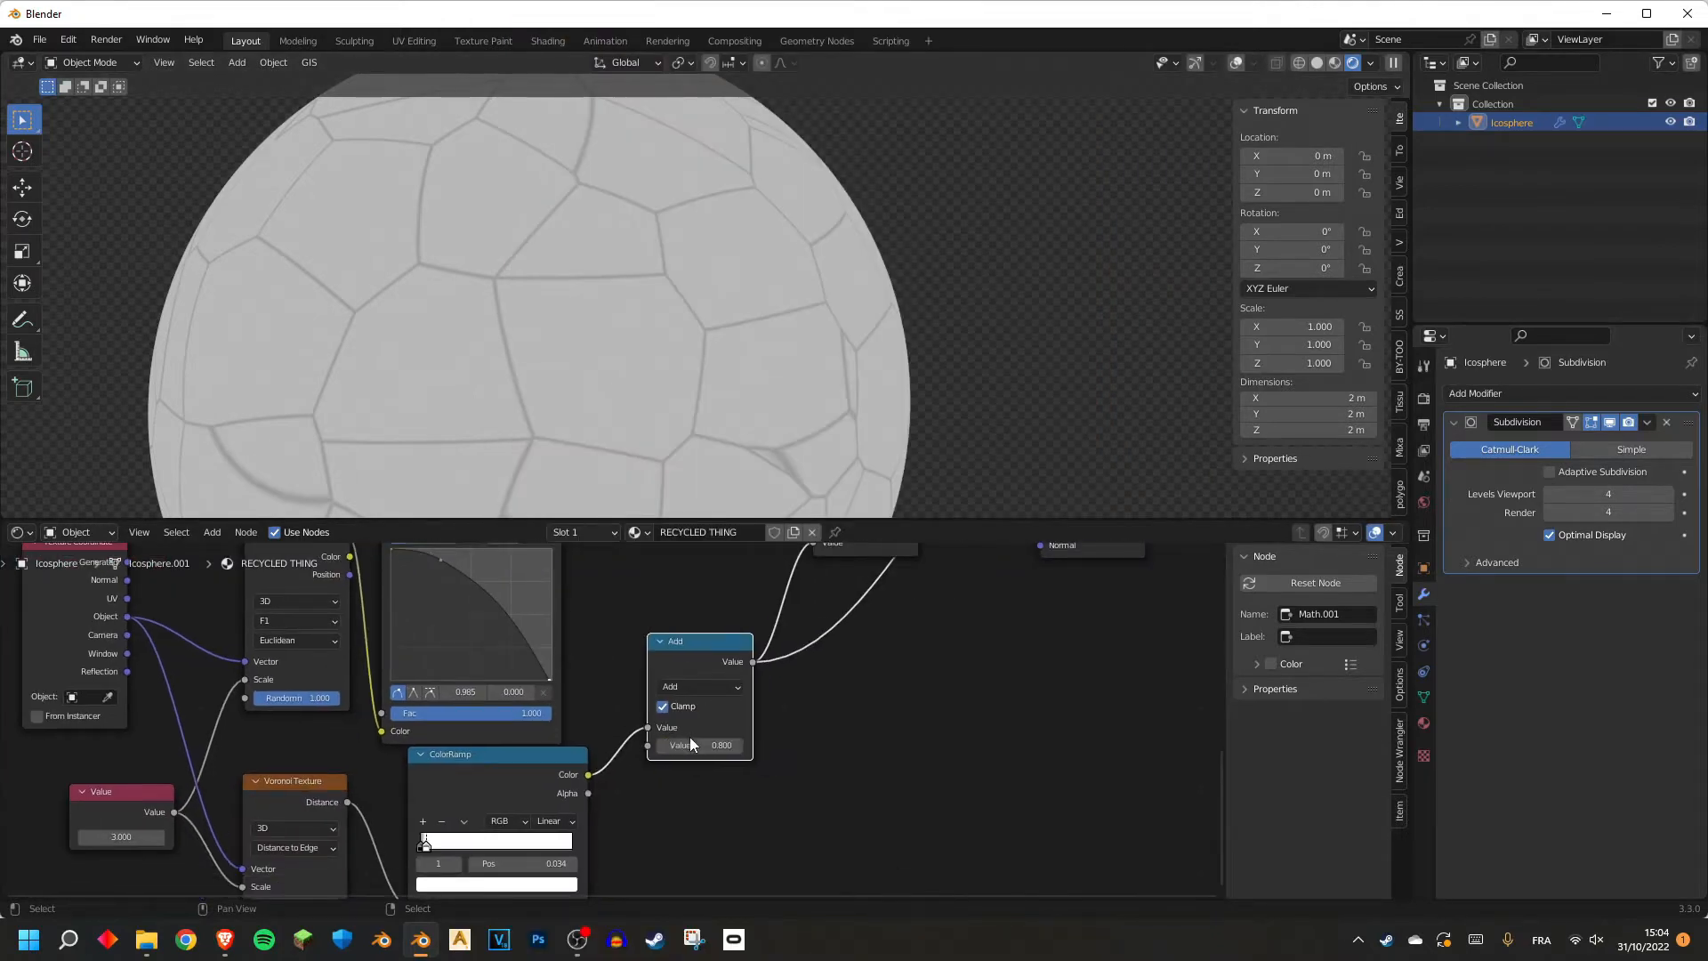
pyautogui.scroll(2, 658, 283)
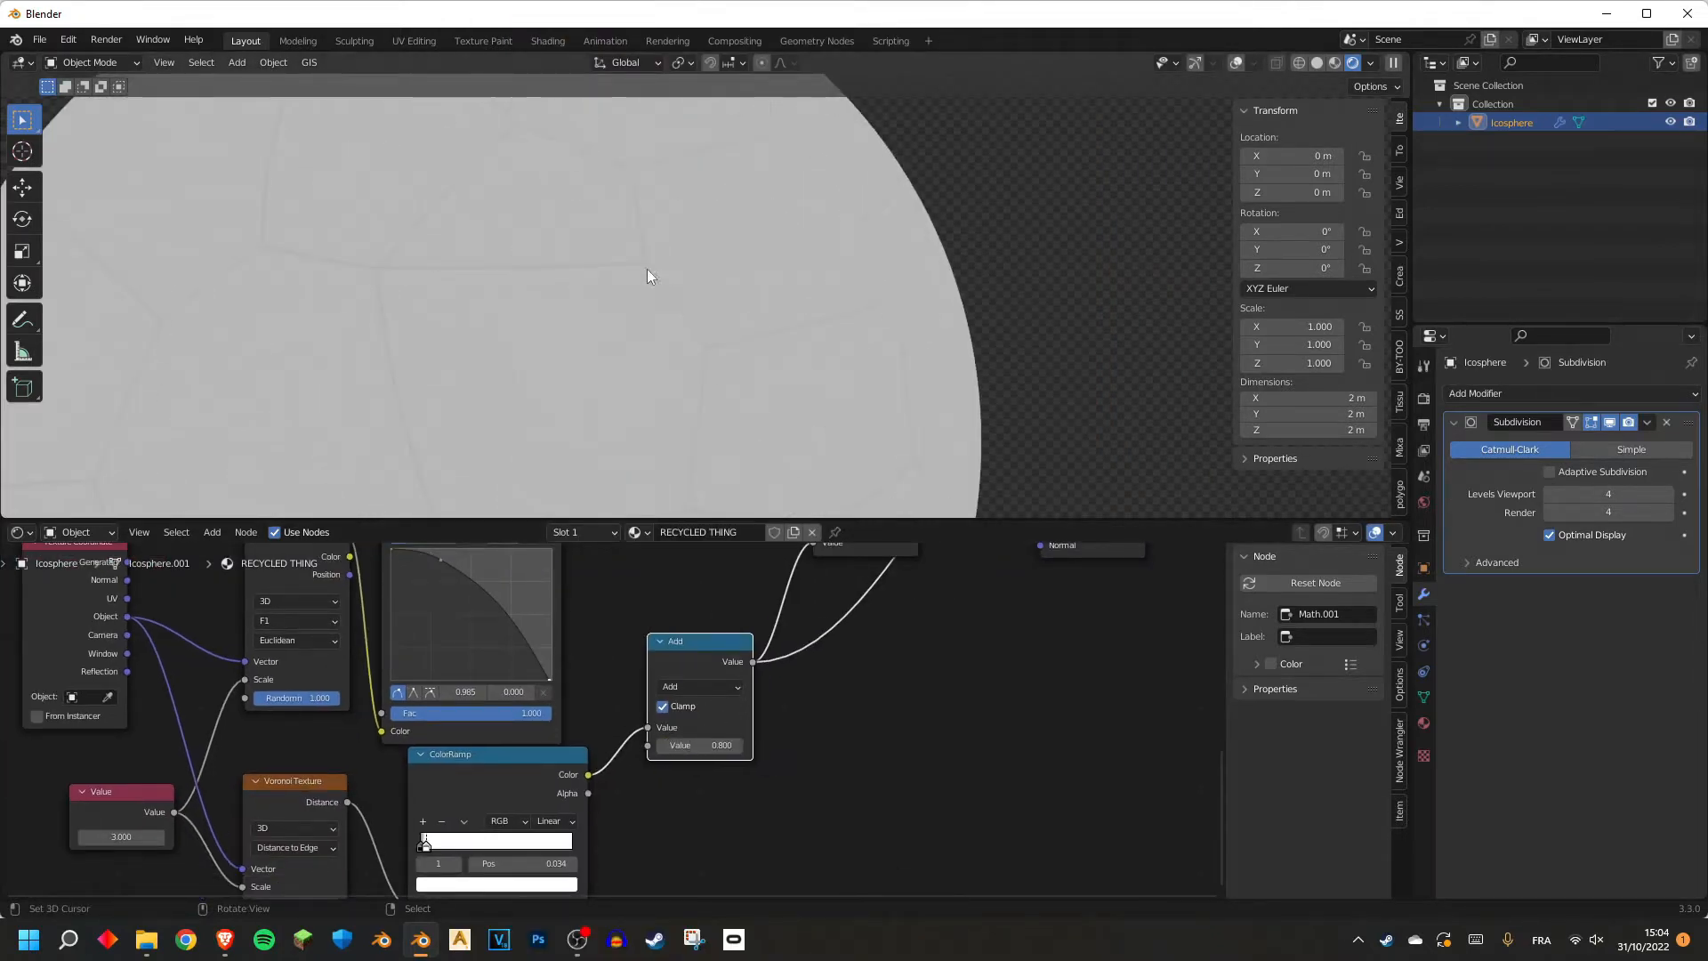
# Preview the Multiply node's output and inspect the cell edges from different angles.
pyautogui.click(665, 704)
pyautogui.click(665, 704)
pyautogui.moveTo(676, 694); pyautogui.dragTo(574, 868, button='middle')
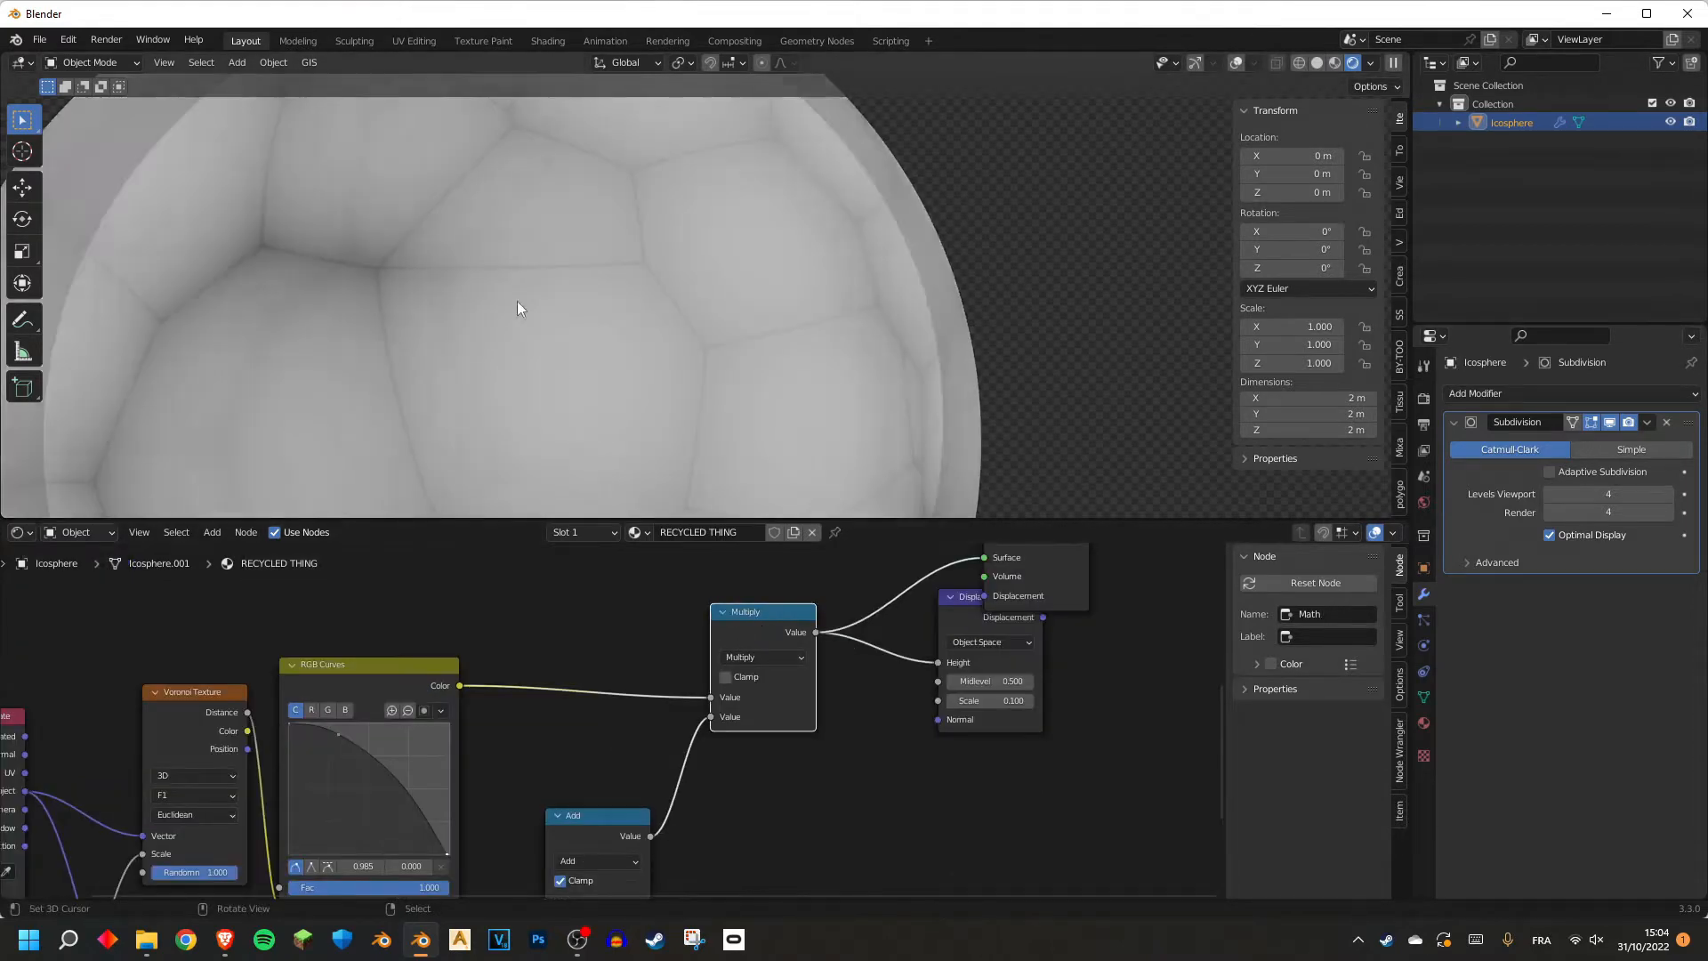
pyautogui.moveTo(516, 301); pyautogui.dragTo(622, 237, button='middle')
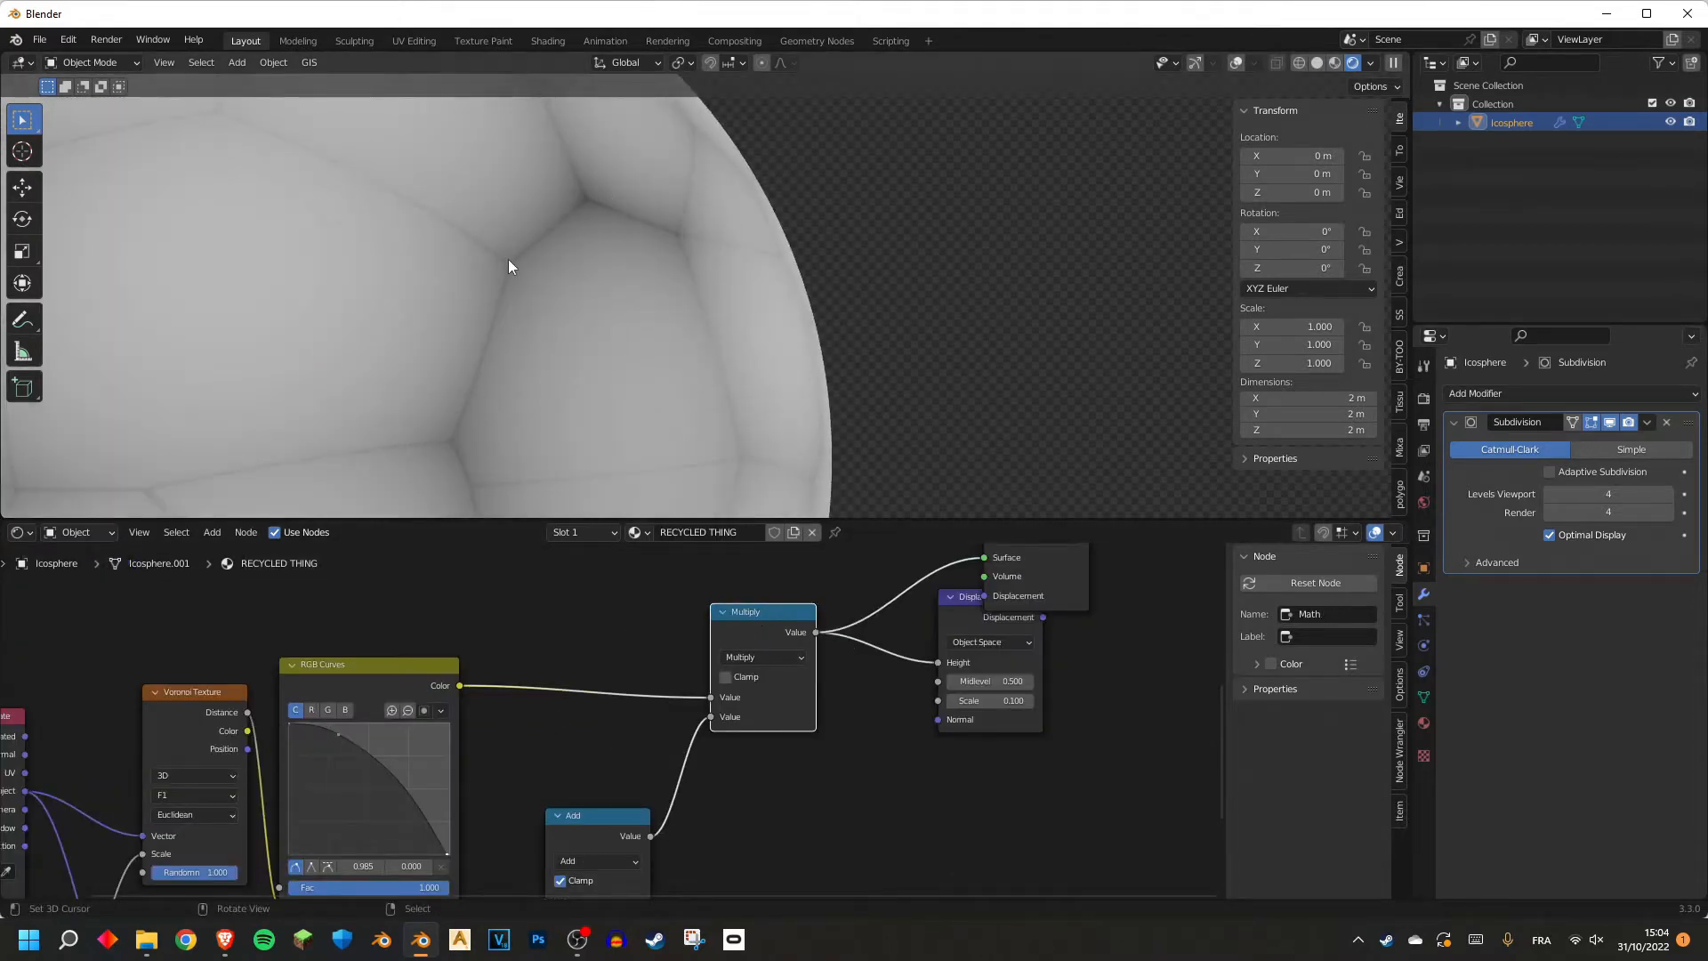
pyautogui.moveTo(533, 267); pyautogui.dragTo(760, 364, button='middle')
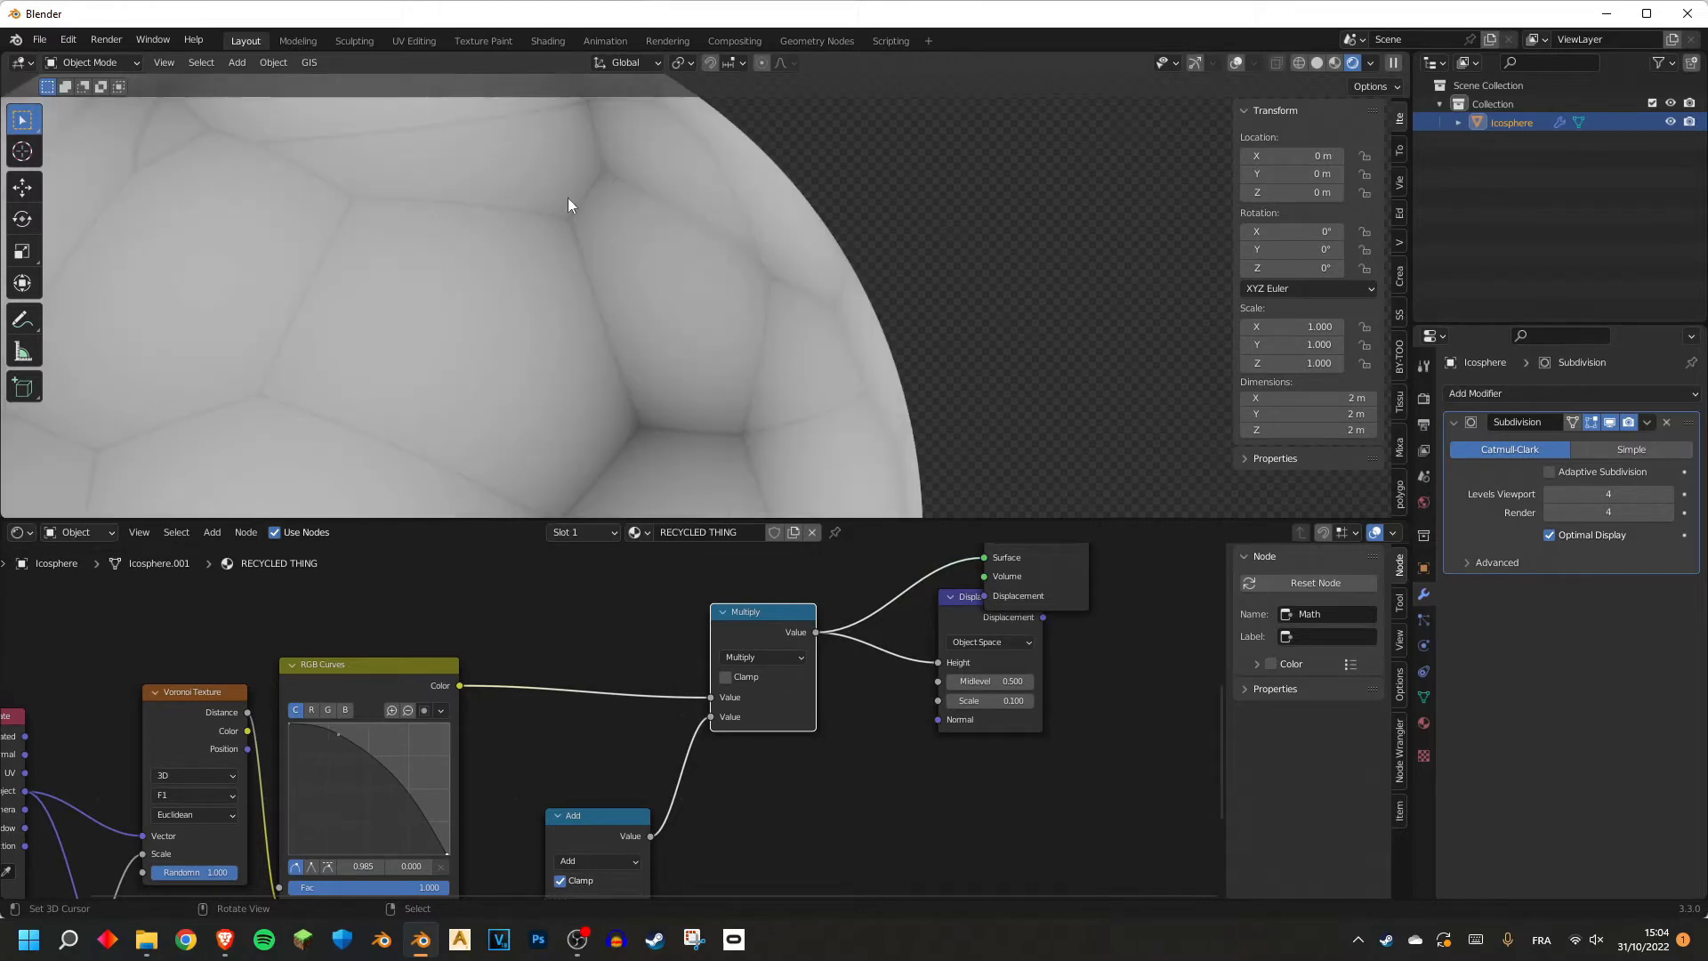
pyautogui.scroll(-3, 778, 569)
# Move the Material Output clear of the Displacement node and link the Displacement output to its Displacement input.
pyautogui.moveTo(918, 627); pyautogui.dragTo(827, 686, button='middle')
pyautogui.moveTo(850, 664); pyautogui.dragTo(828, 674)
pyautogui.moveTo(912, 630); pyautogui.dragTo(1001, 631)
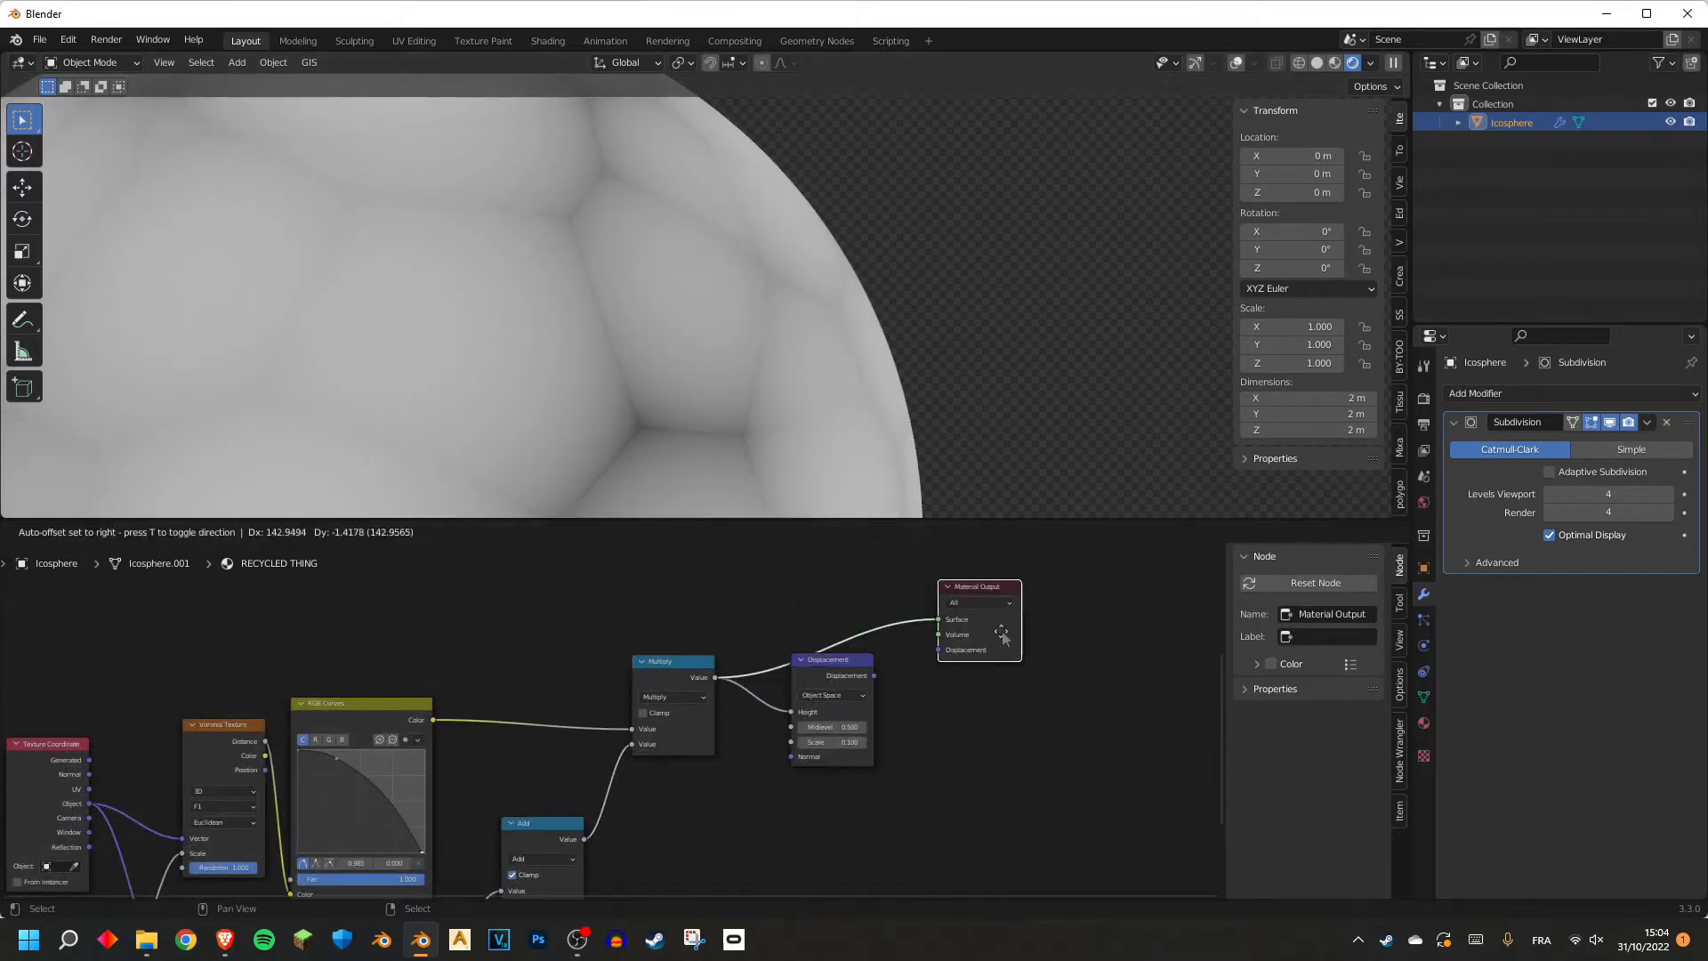
pyautogui.moveTo(872, 674); pyautogui.dragTo(948, 646)
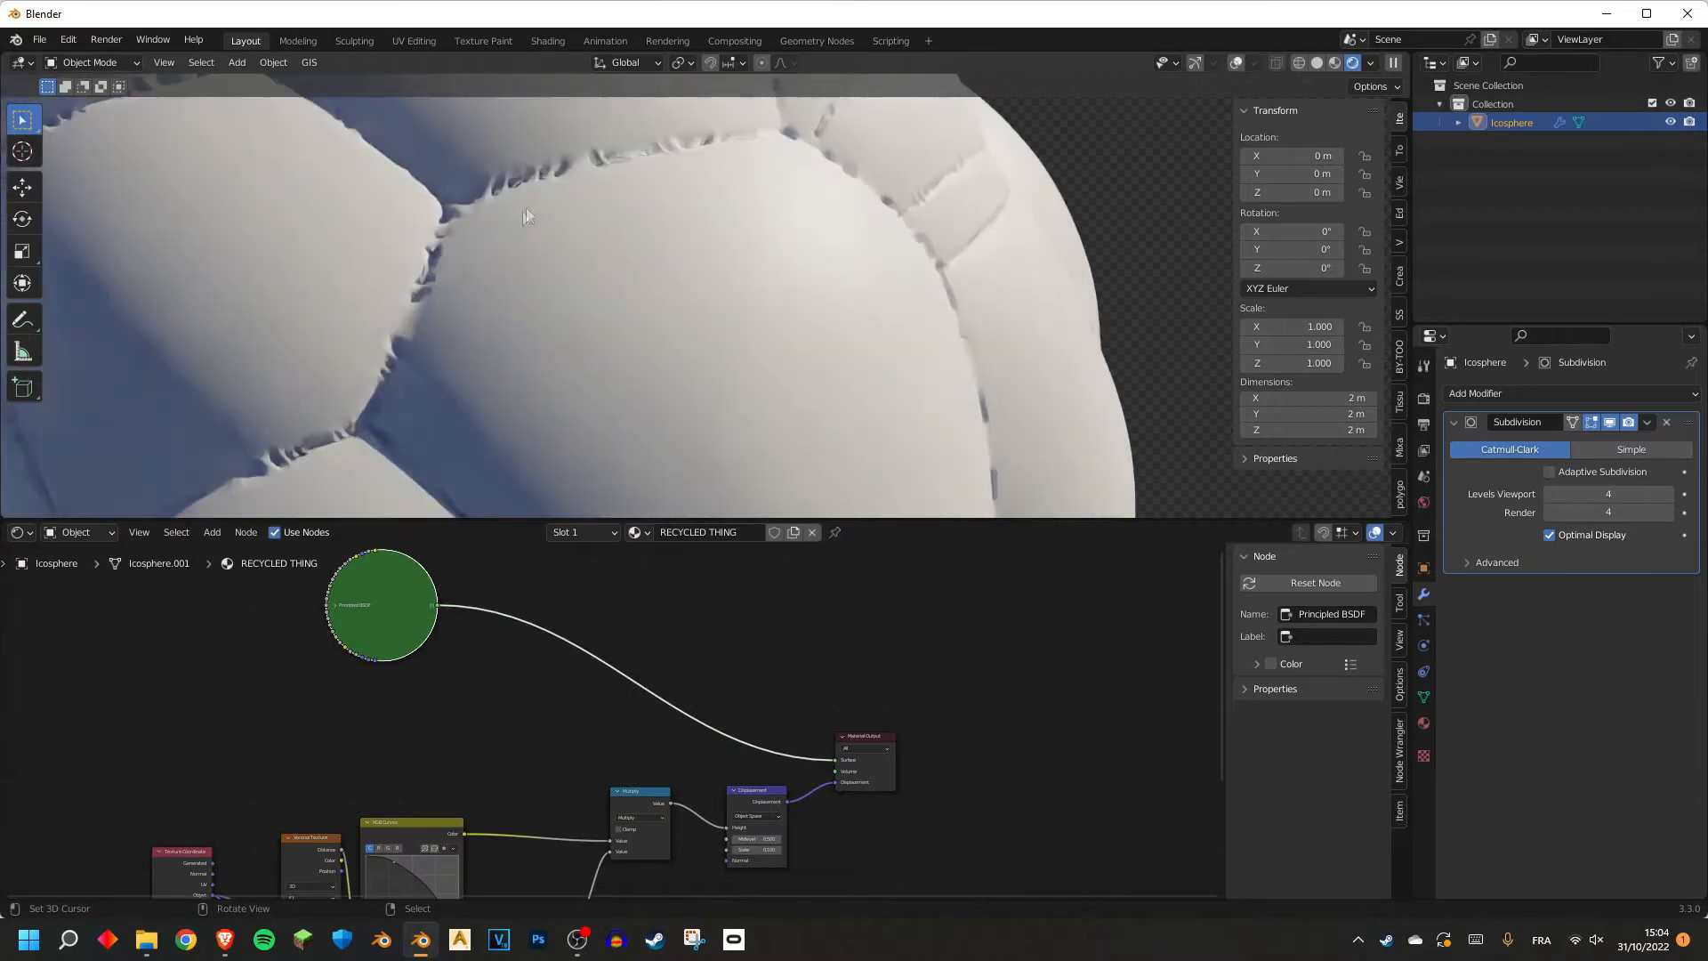
# Save the file and set the Subdivision modifier's viewport and render levels to 6.
pyautogui.moveTo(381, 414); pyautogui.dragTo(659, 411, button='middle')
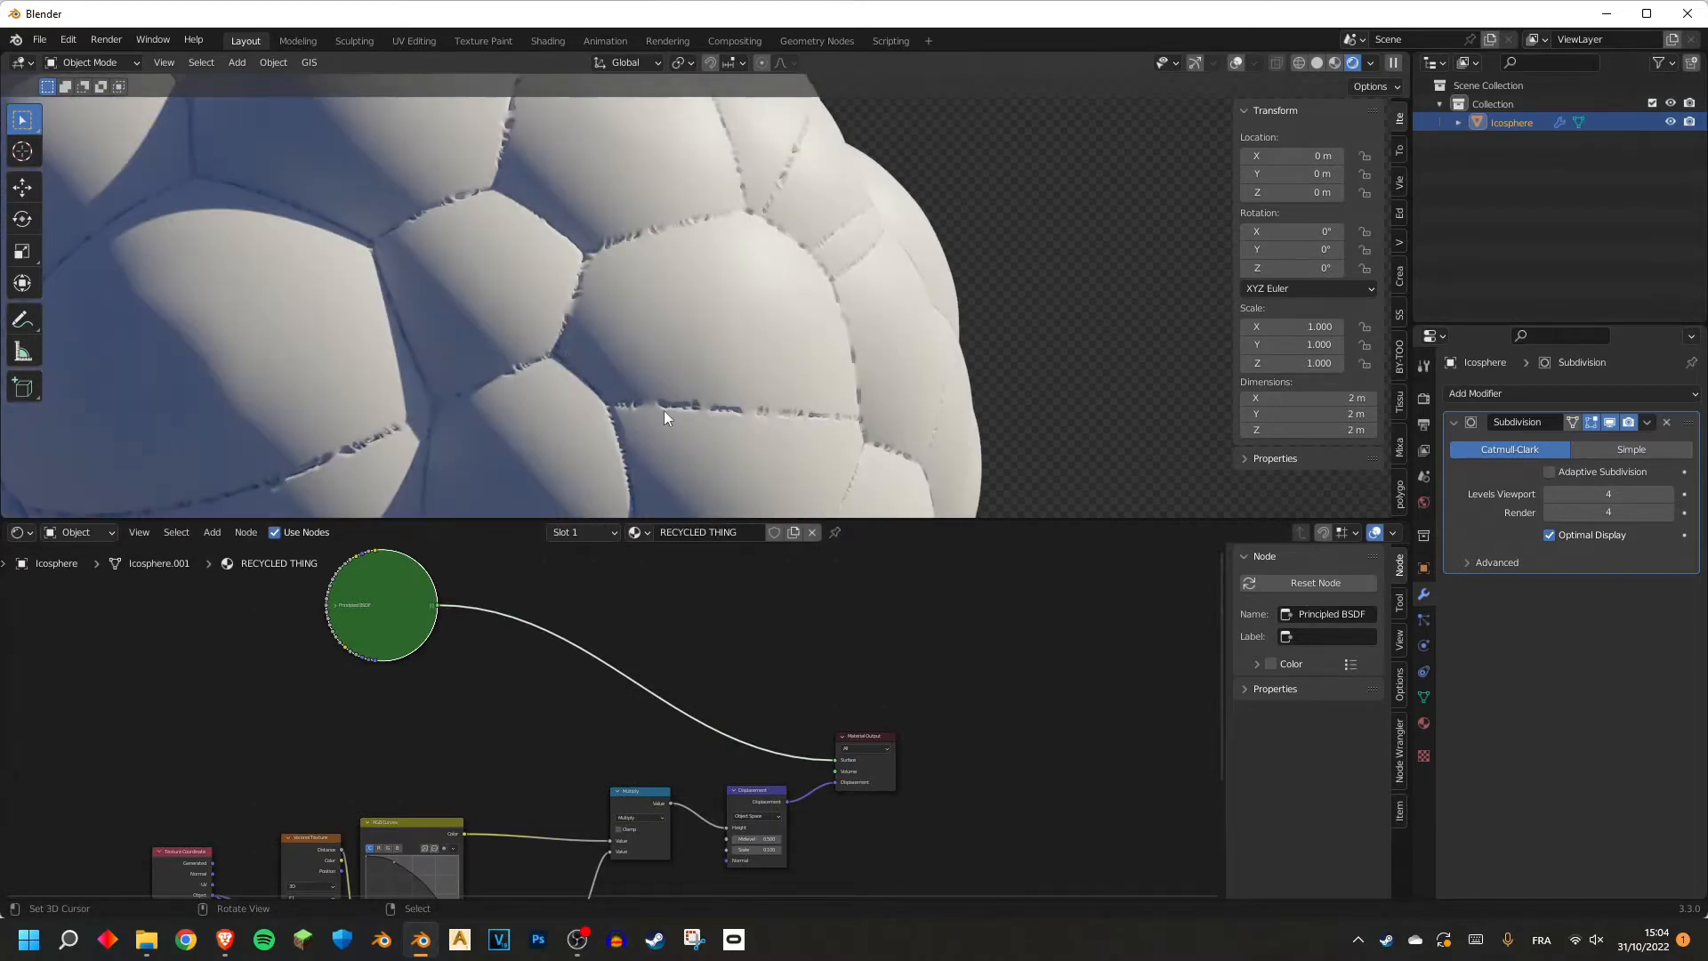
pyautogui.scroll(4, 600, 215)
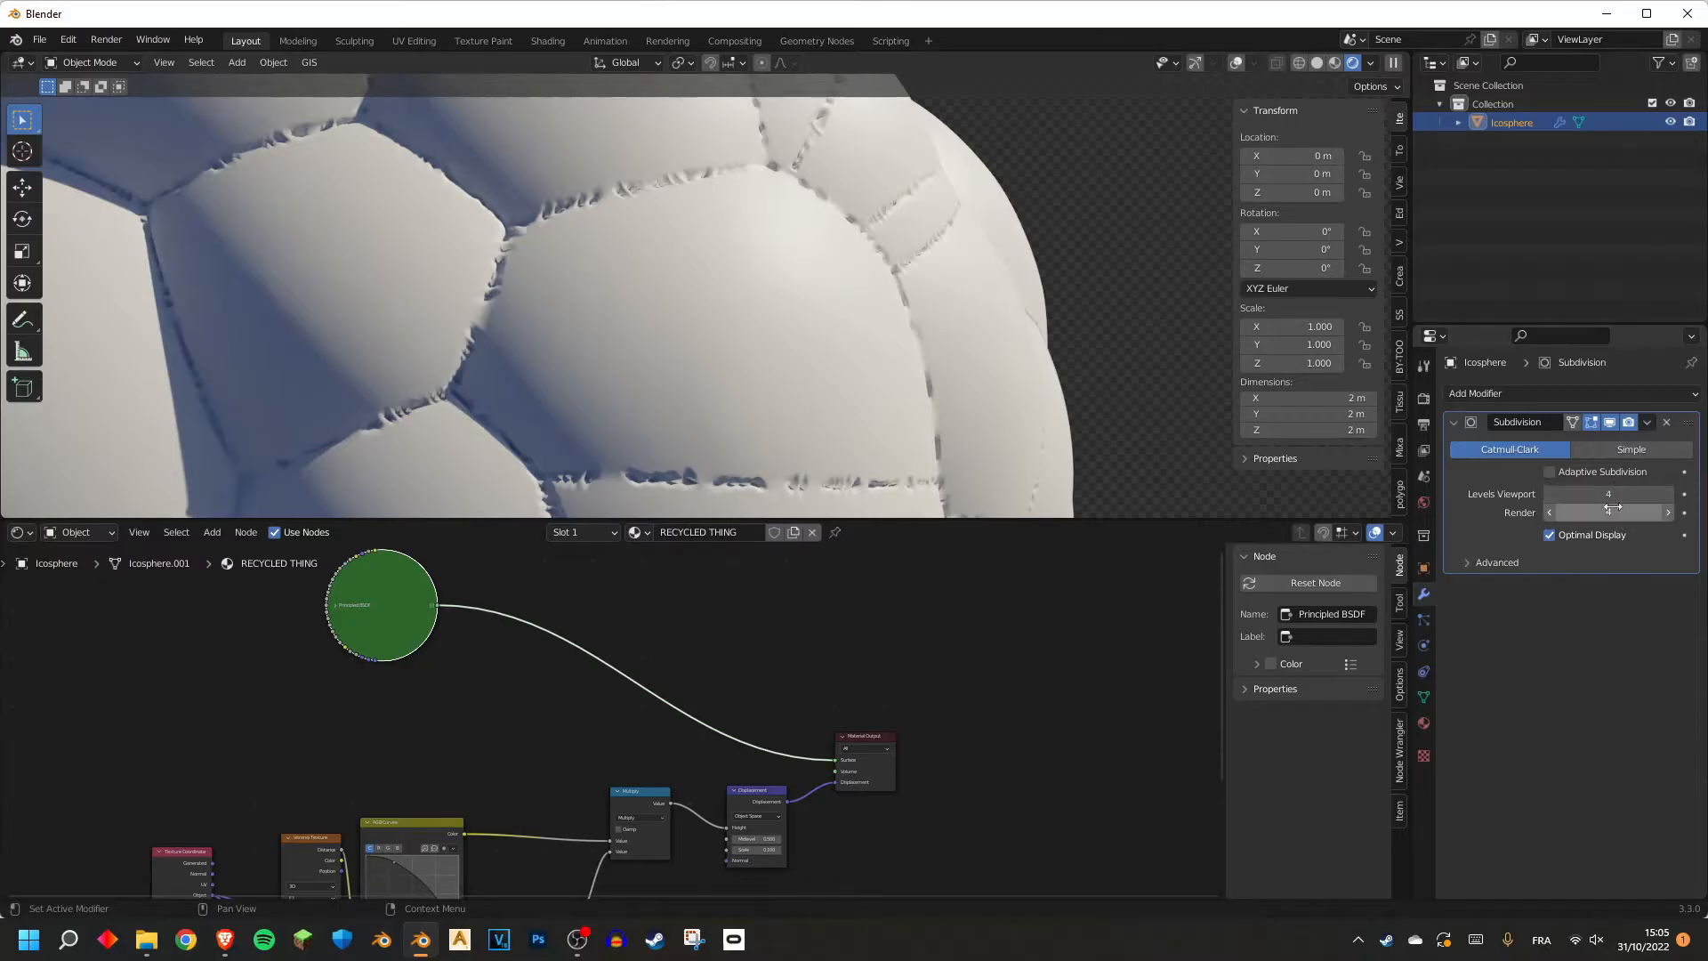
pyautogui.hotkey('ctrl', 's')
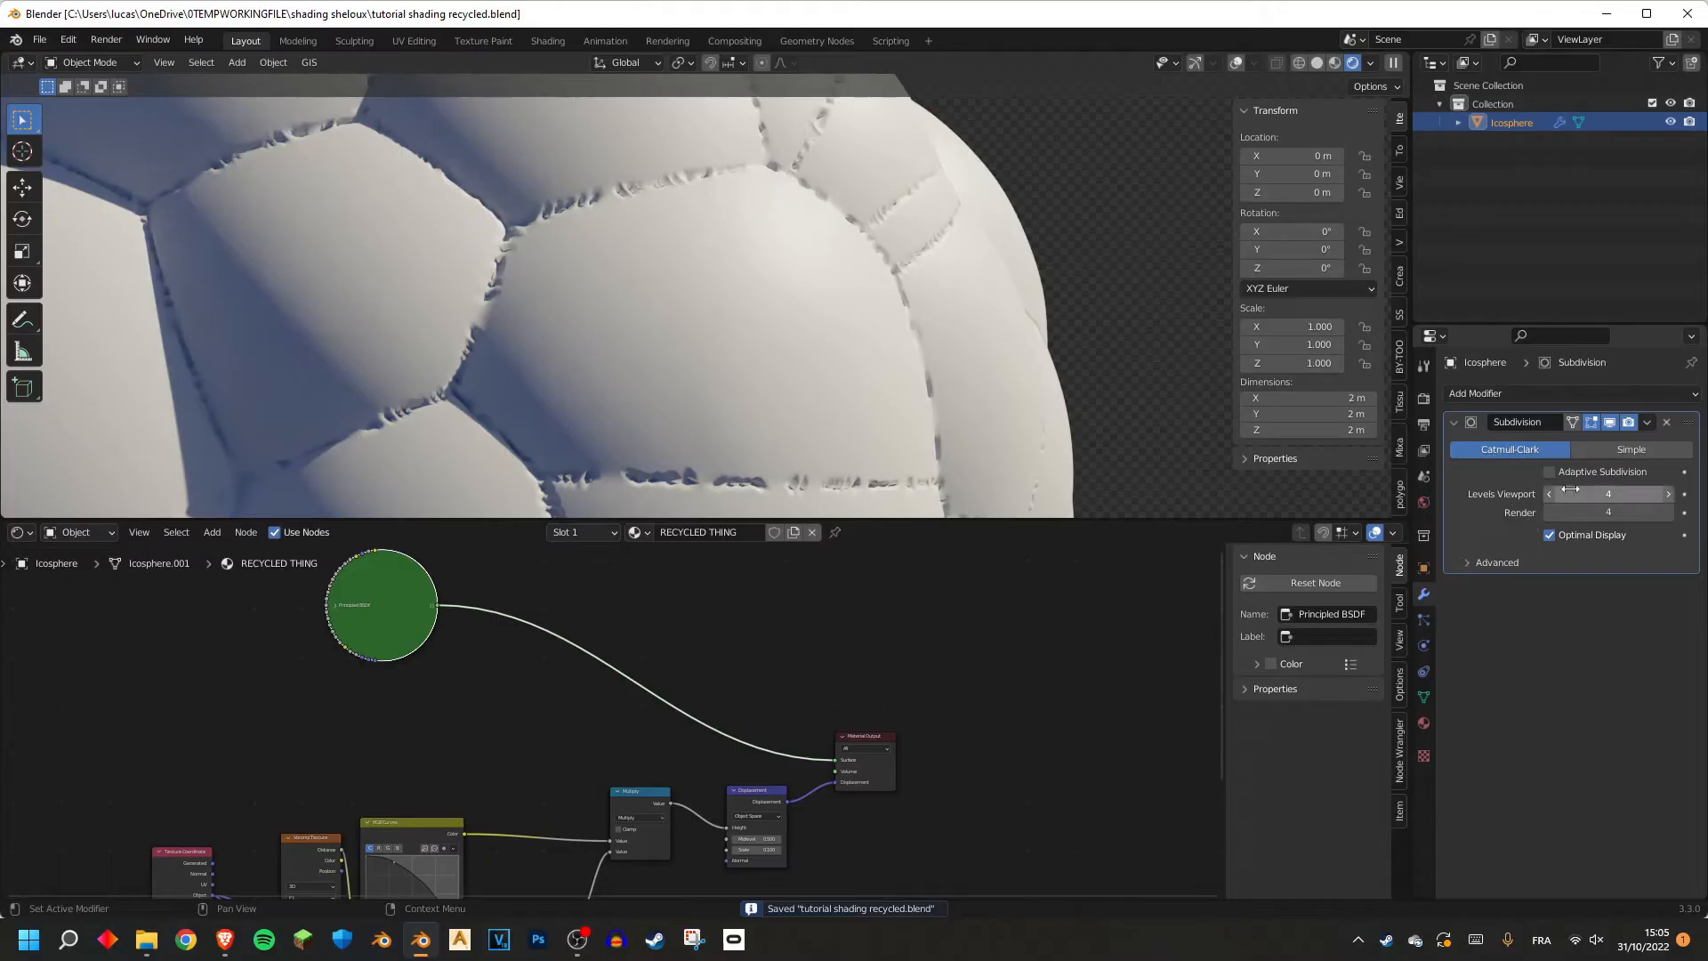
pyautogui.moveTo(1603, 495); pyautogui.dragTo(1602, 514)
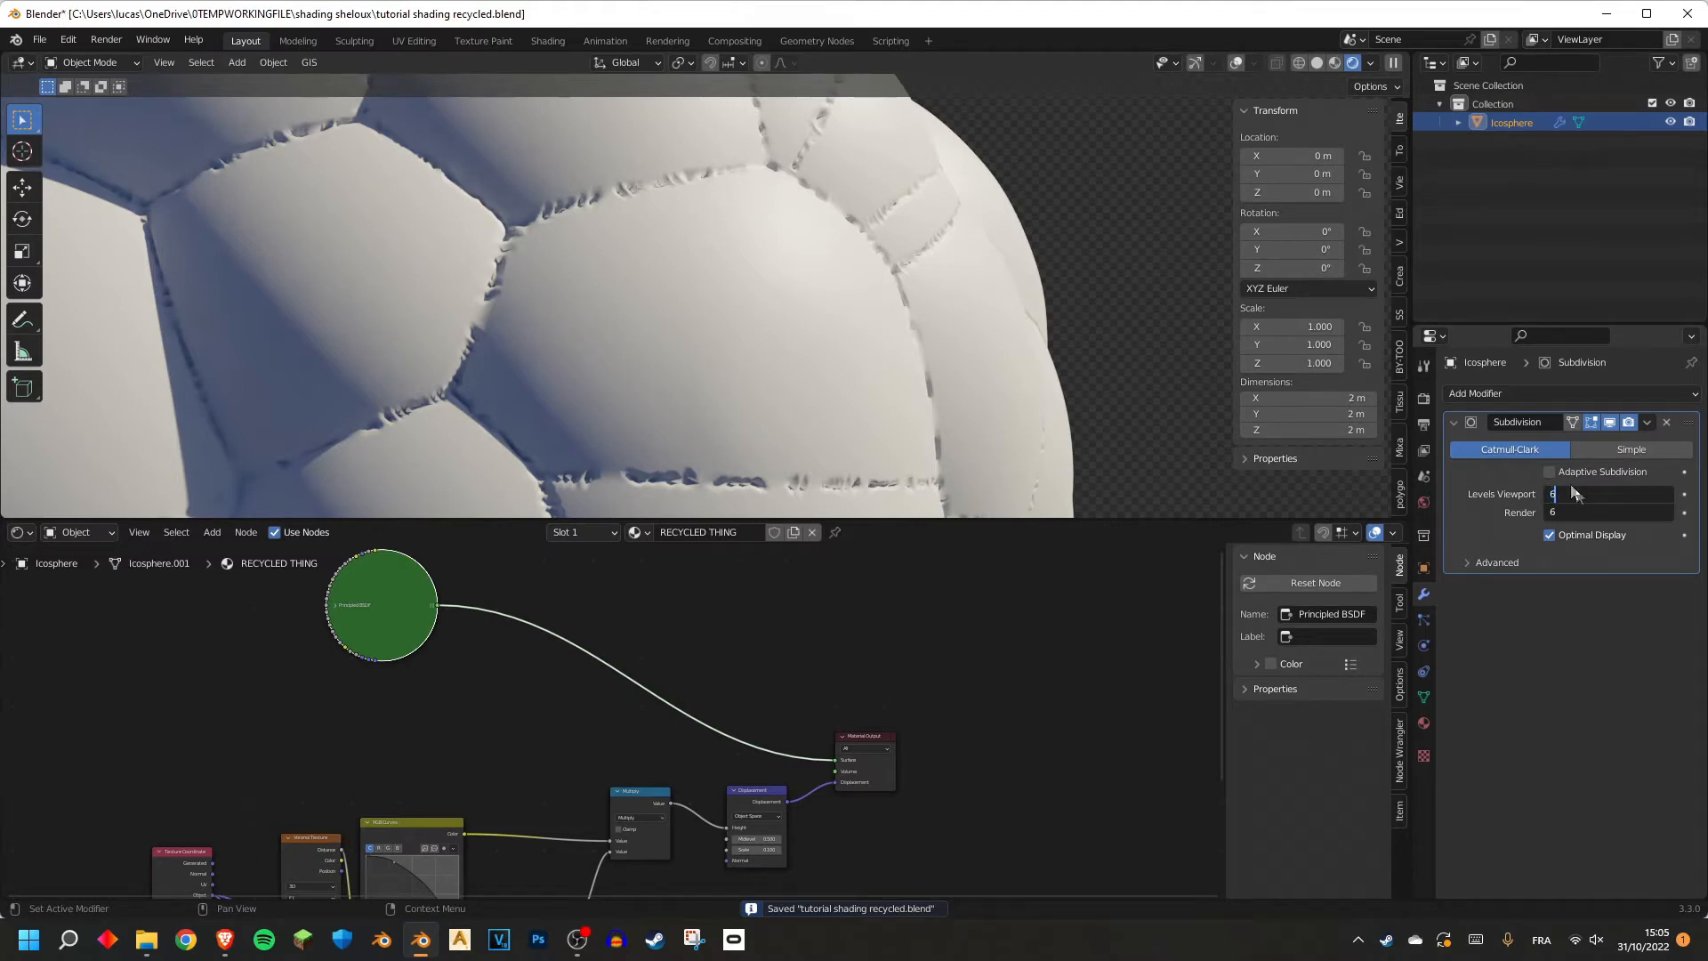
pyautogui.press('Return')
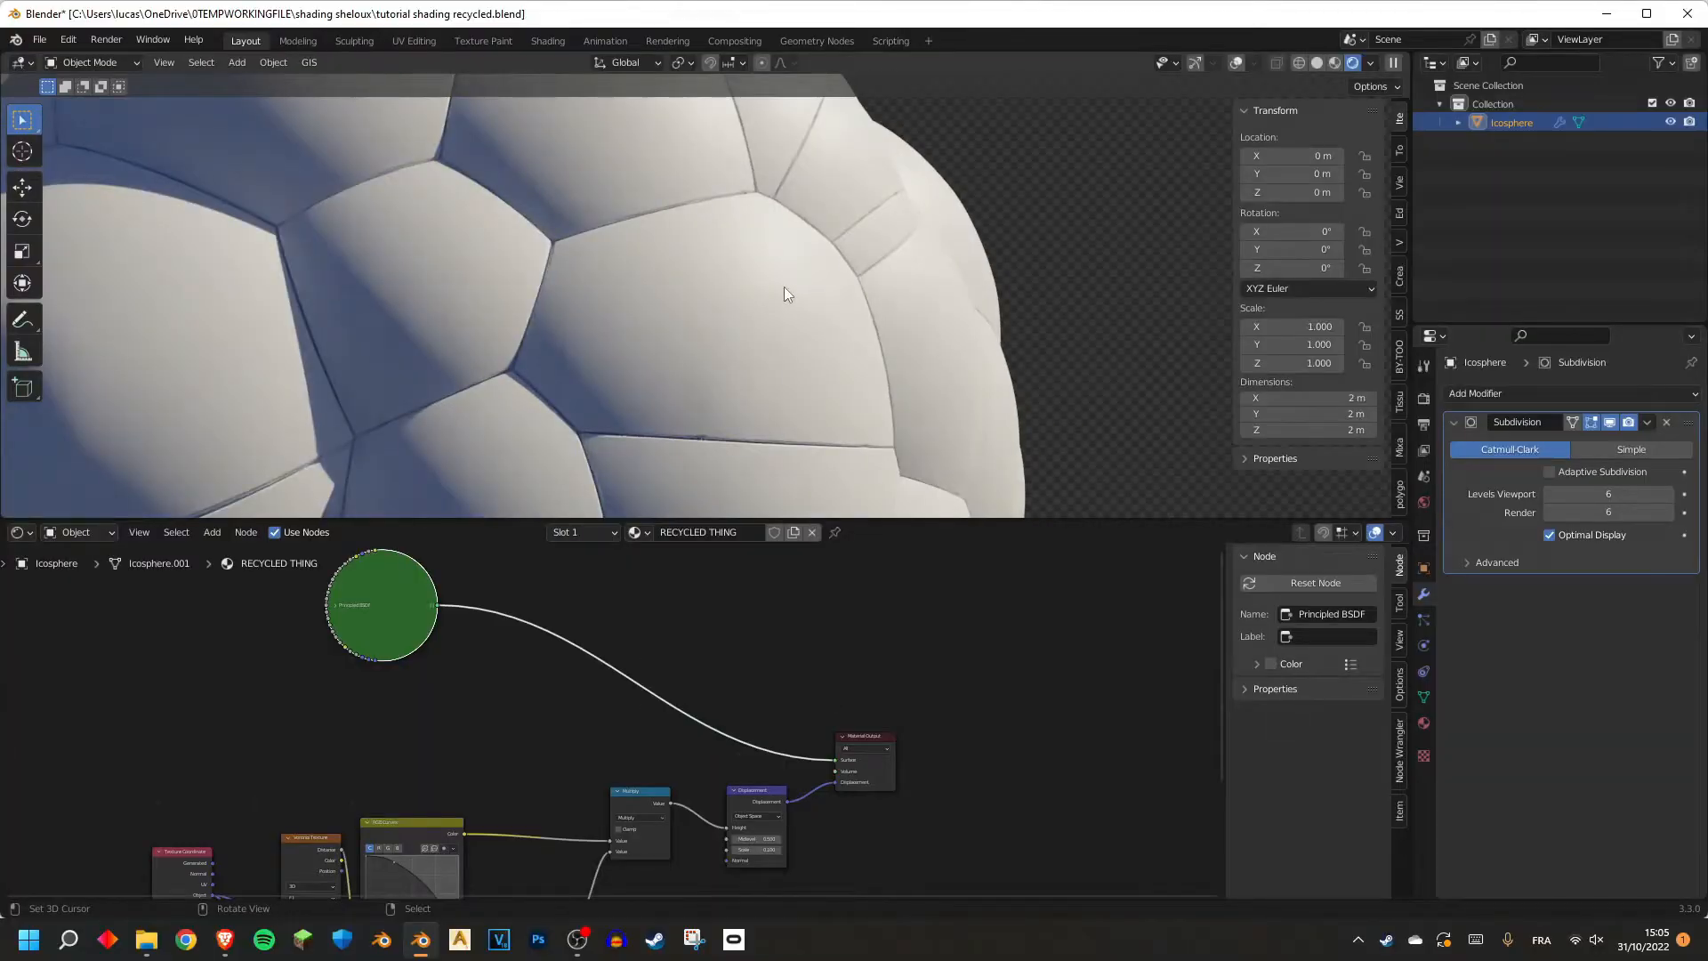
# Examine the creases between the displaced sphere's bumps up close and from several angles, along with the node tree behind them.
pyautogui.scroll(-6, 785, 294)
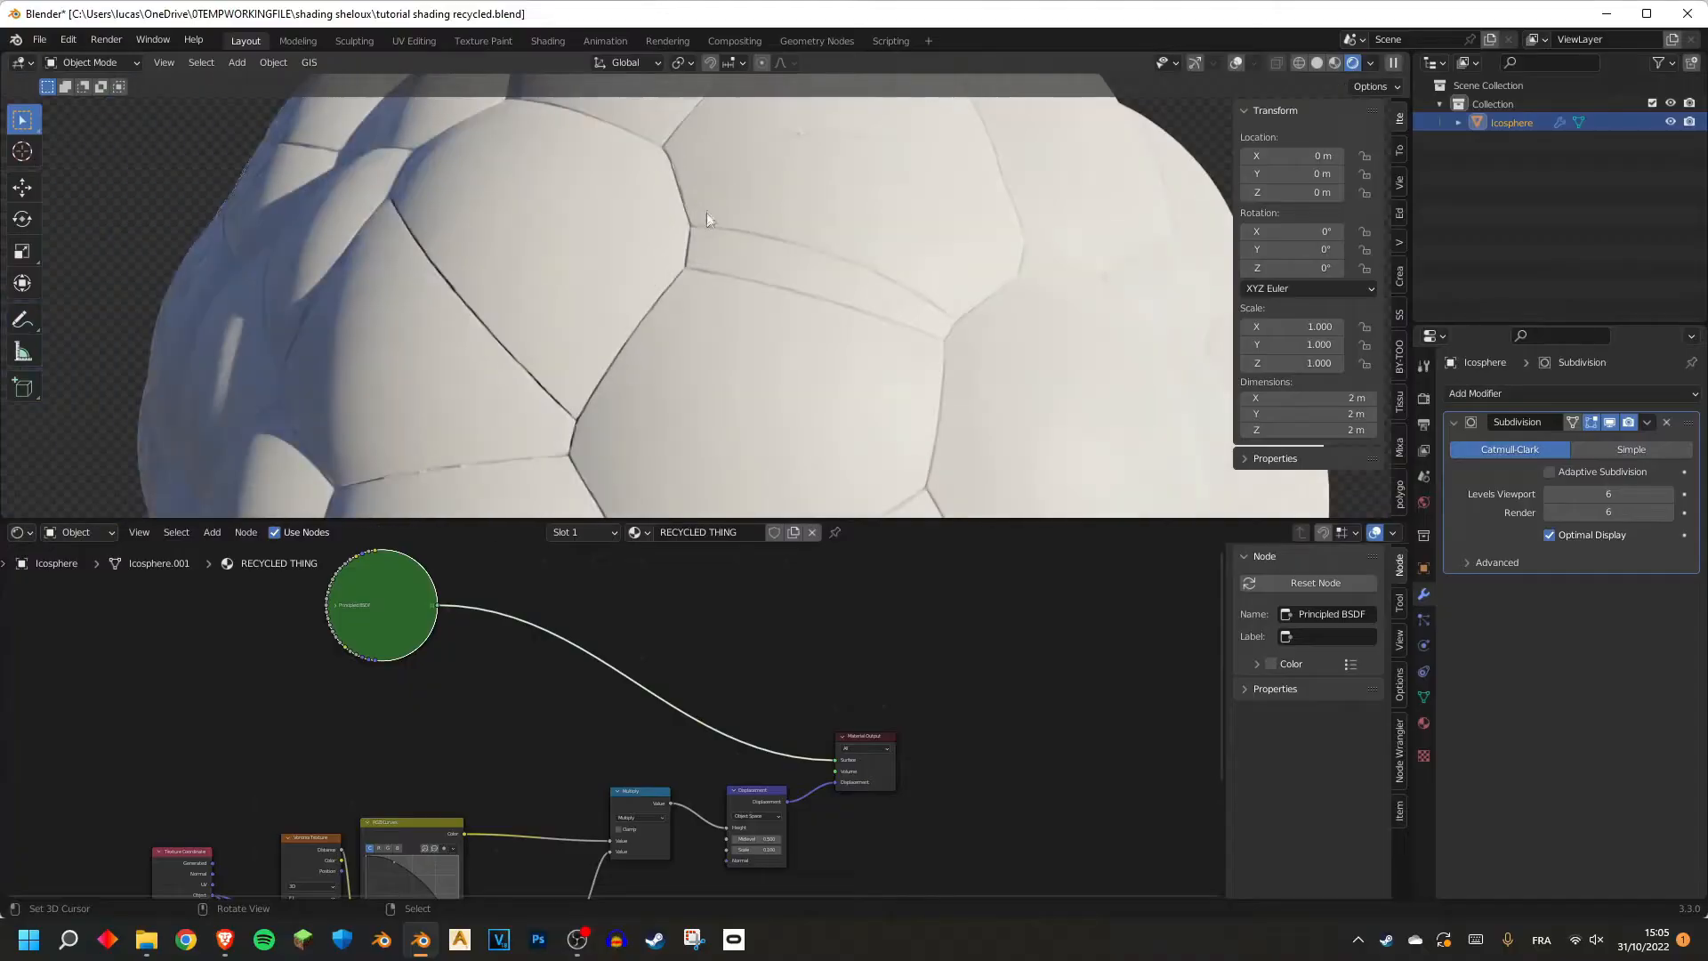
pyautogui.moveTo(707, 285); pyautogui.dragTo(712, 382, button='middle')
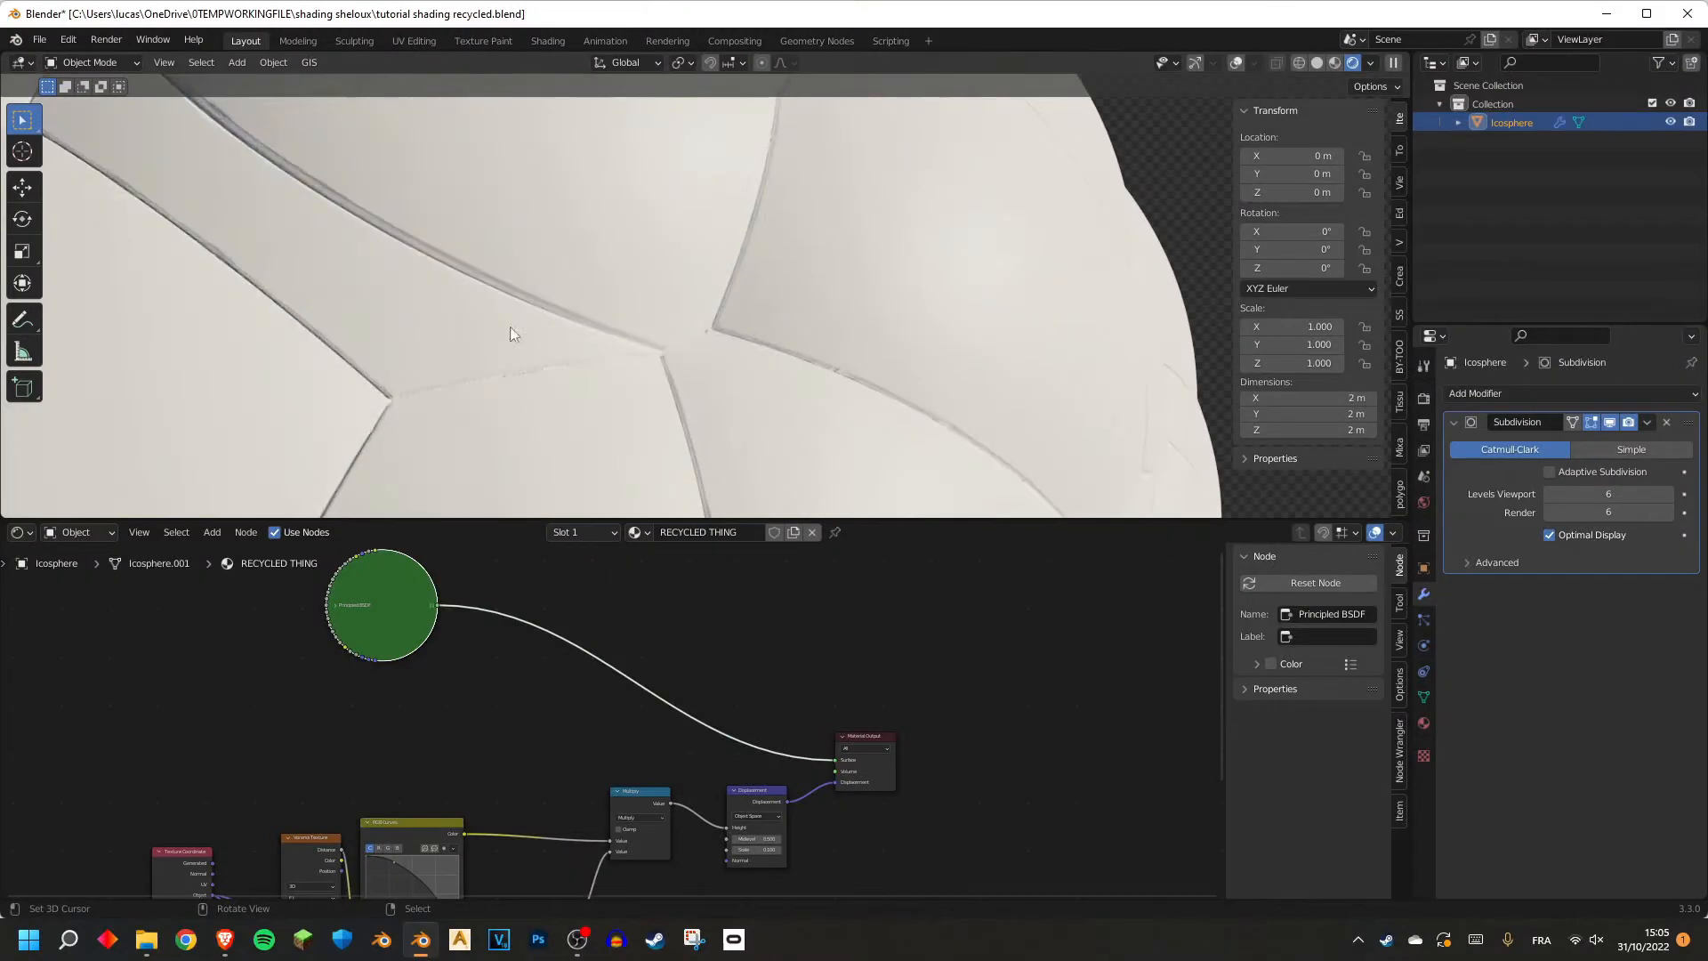
pyautogui.scroll(-10, 512, 333)
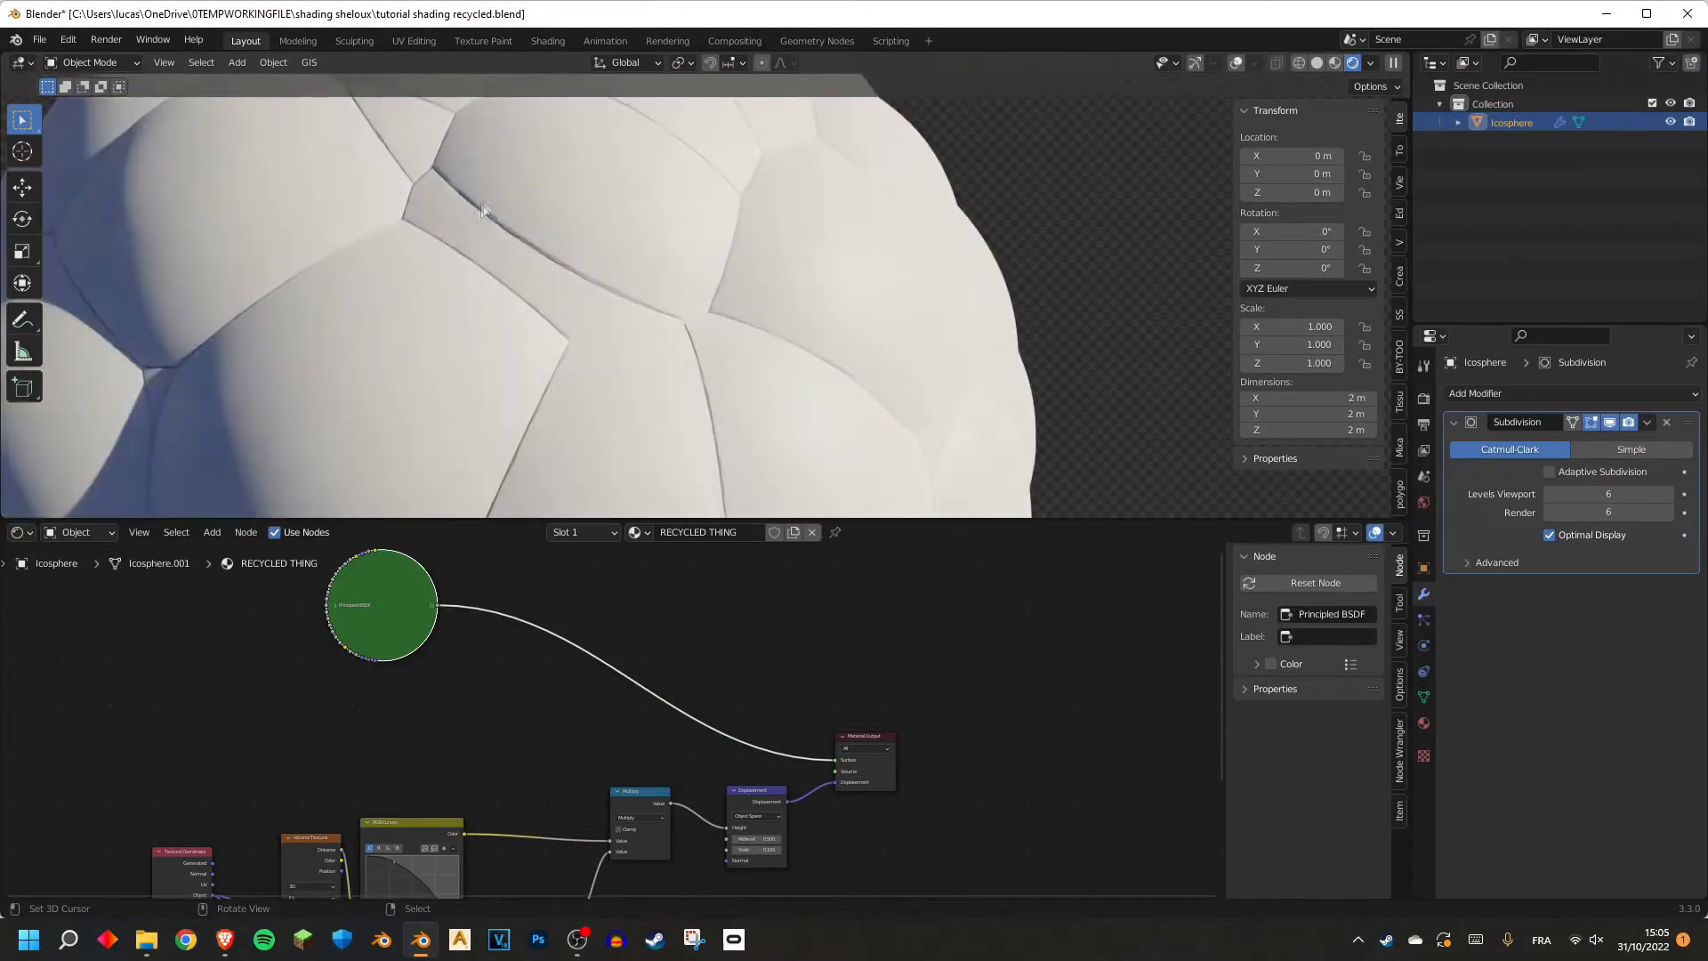
pyautogui.moveTo(716, 276); pyautogui.dragTo(723, 247, button='middle')
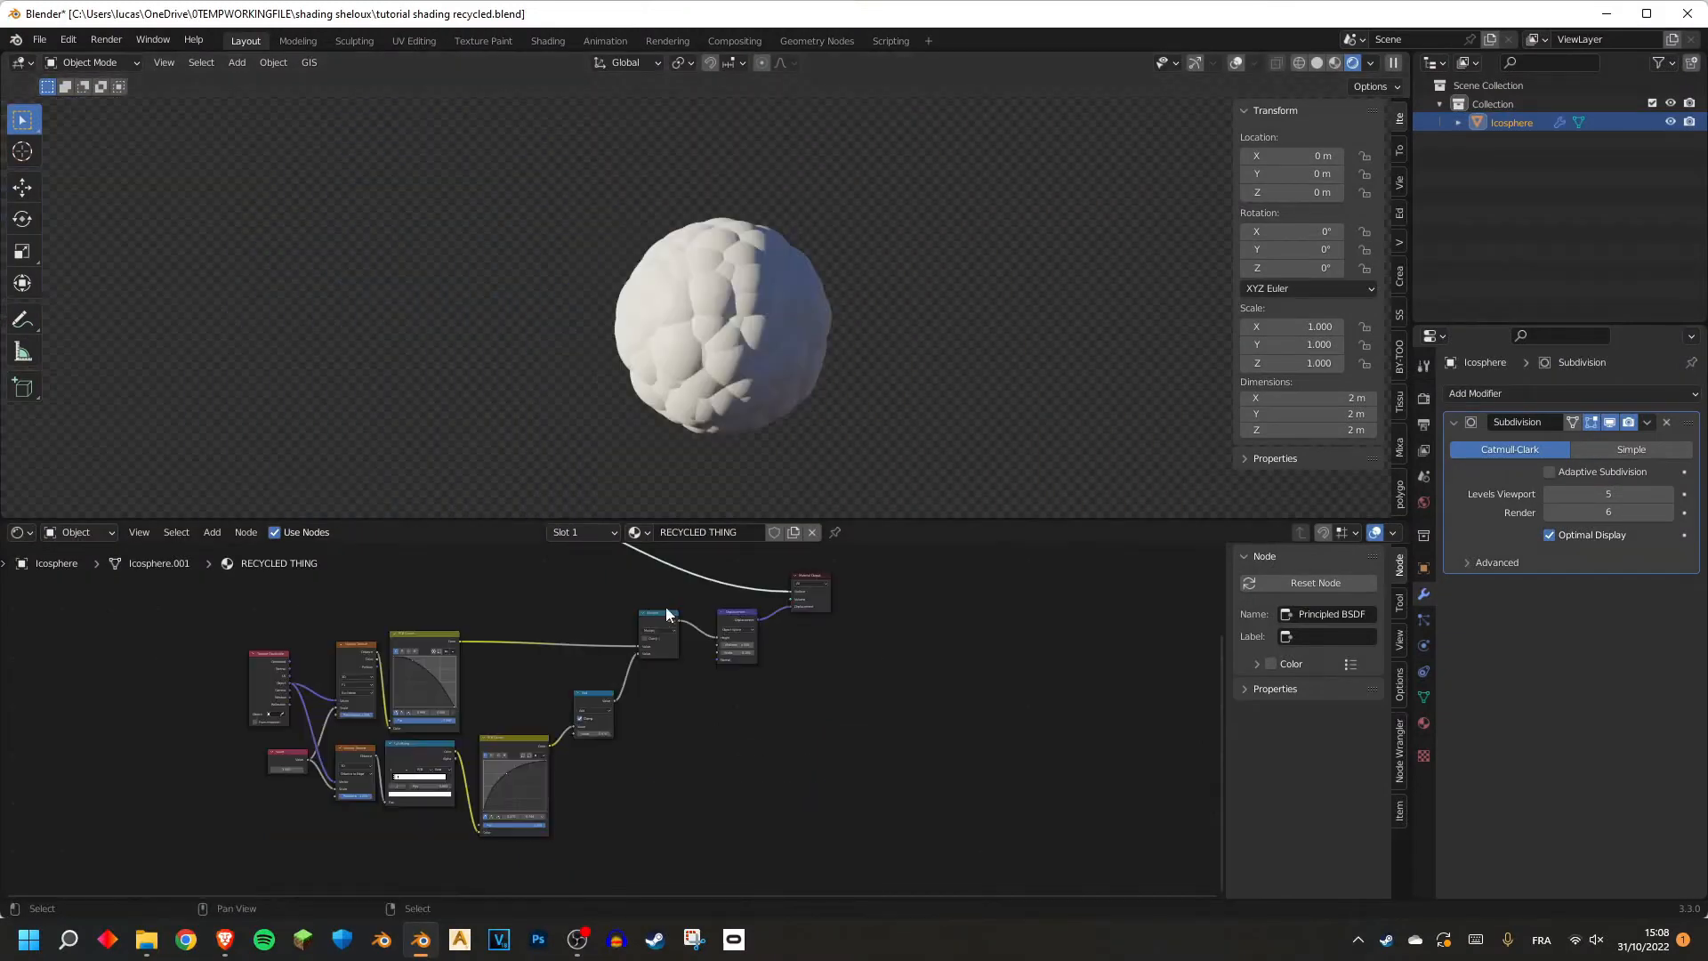
pyautogui.scroll(2, 609, 680)
pyautogui.moveTo(548, 688); pyautogui.dragTo(610, 681, button='middle')
pyautogui.scroll(-2, 609, 680)
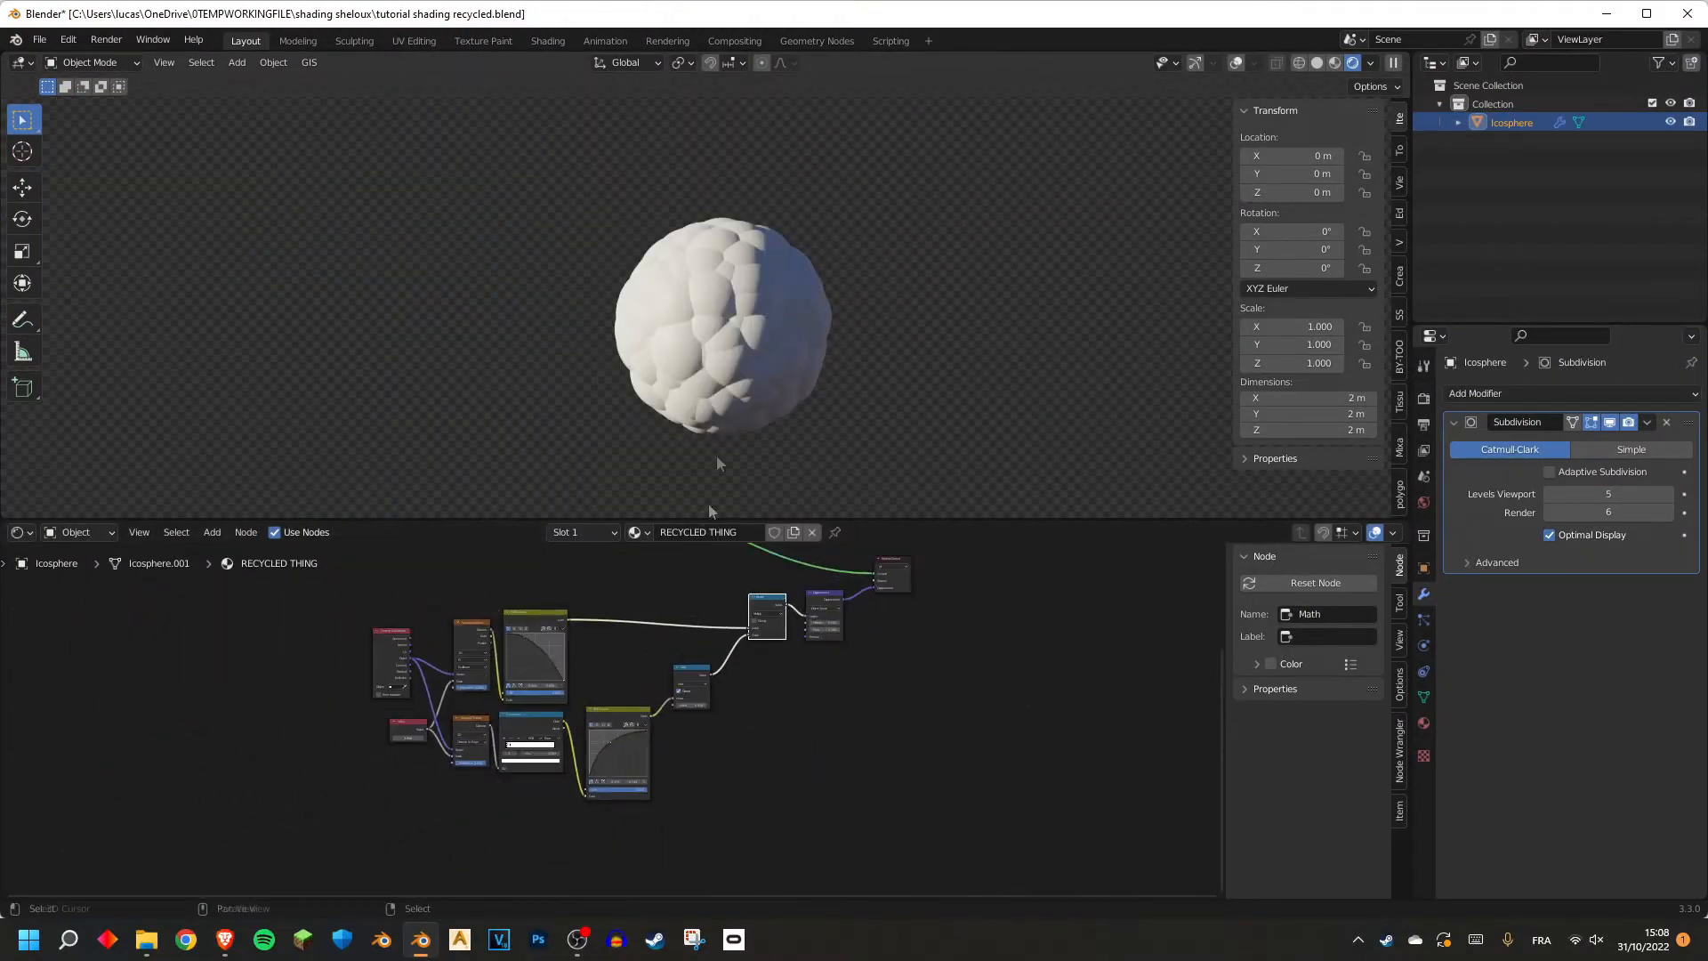
pyautogui.scroll(7, 703, 275)
pyautogui.moveTo(767, 407); pyautogui.dragTo(727, 277, button='middle')
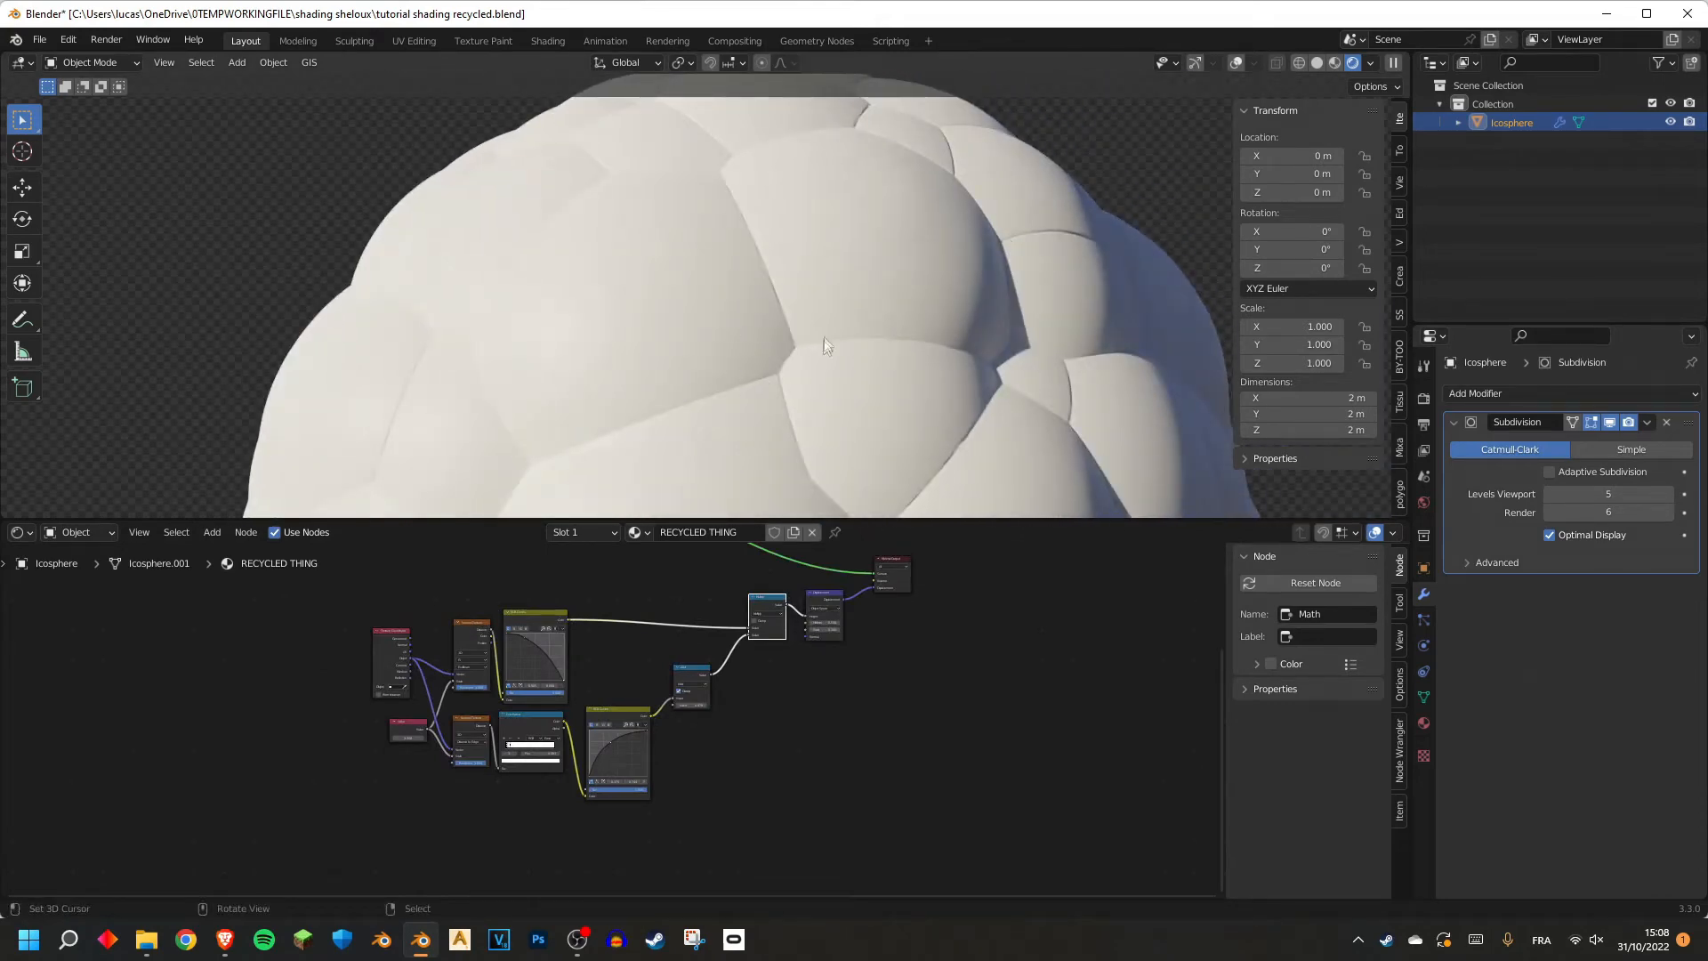
# Save the file and check the rounded bumps on the upper part of the sphere.
pyautogui.hotkey('ctrl', 's')
pyautogui.scroll(1, 558, 721)
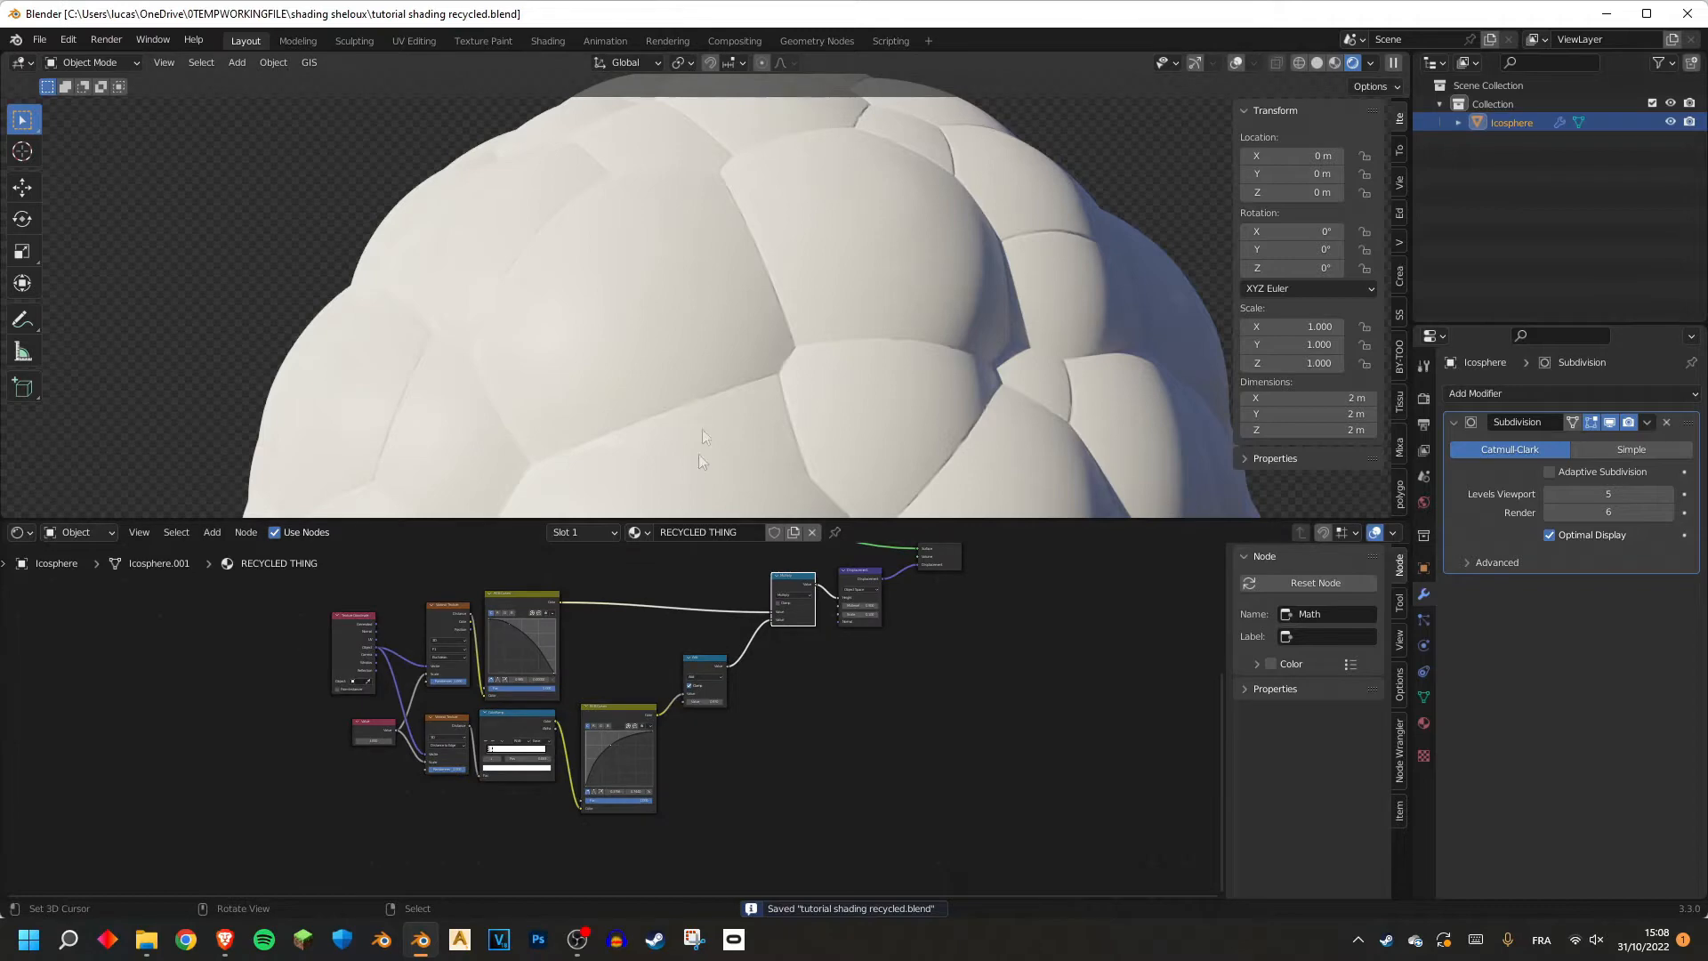
pyautogui.scroll(-2, 703, 404)
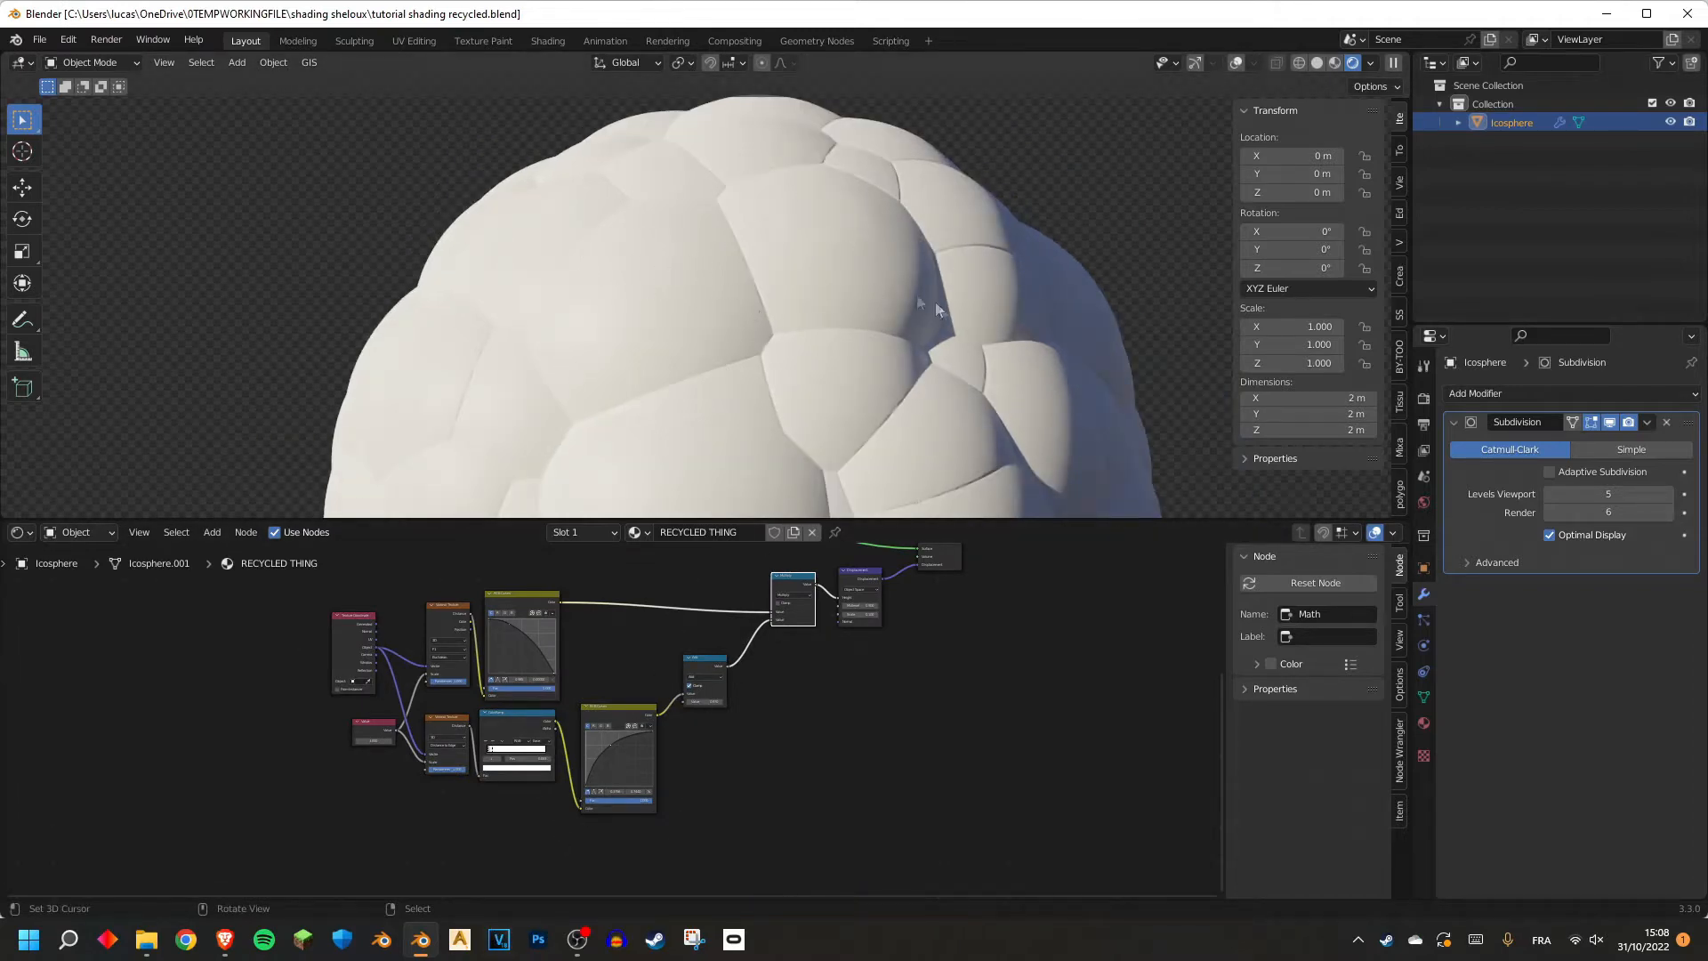
pyautogui.hotkey('ctrl', 'z')
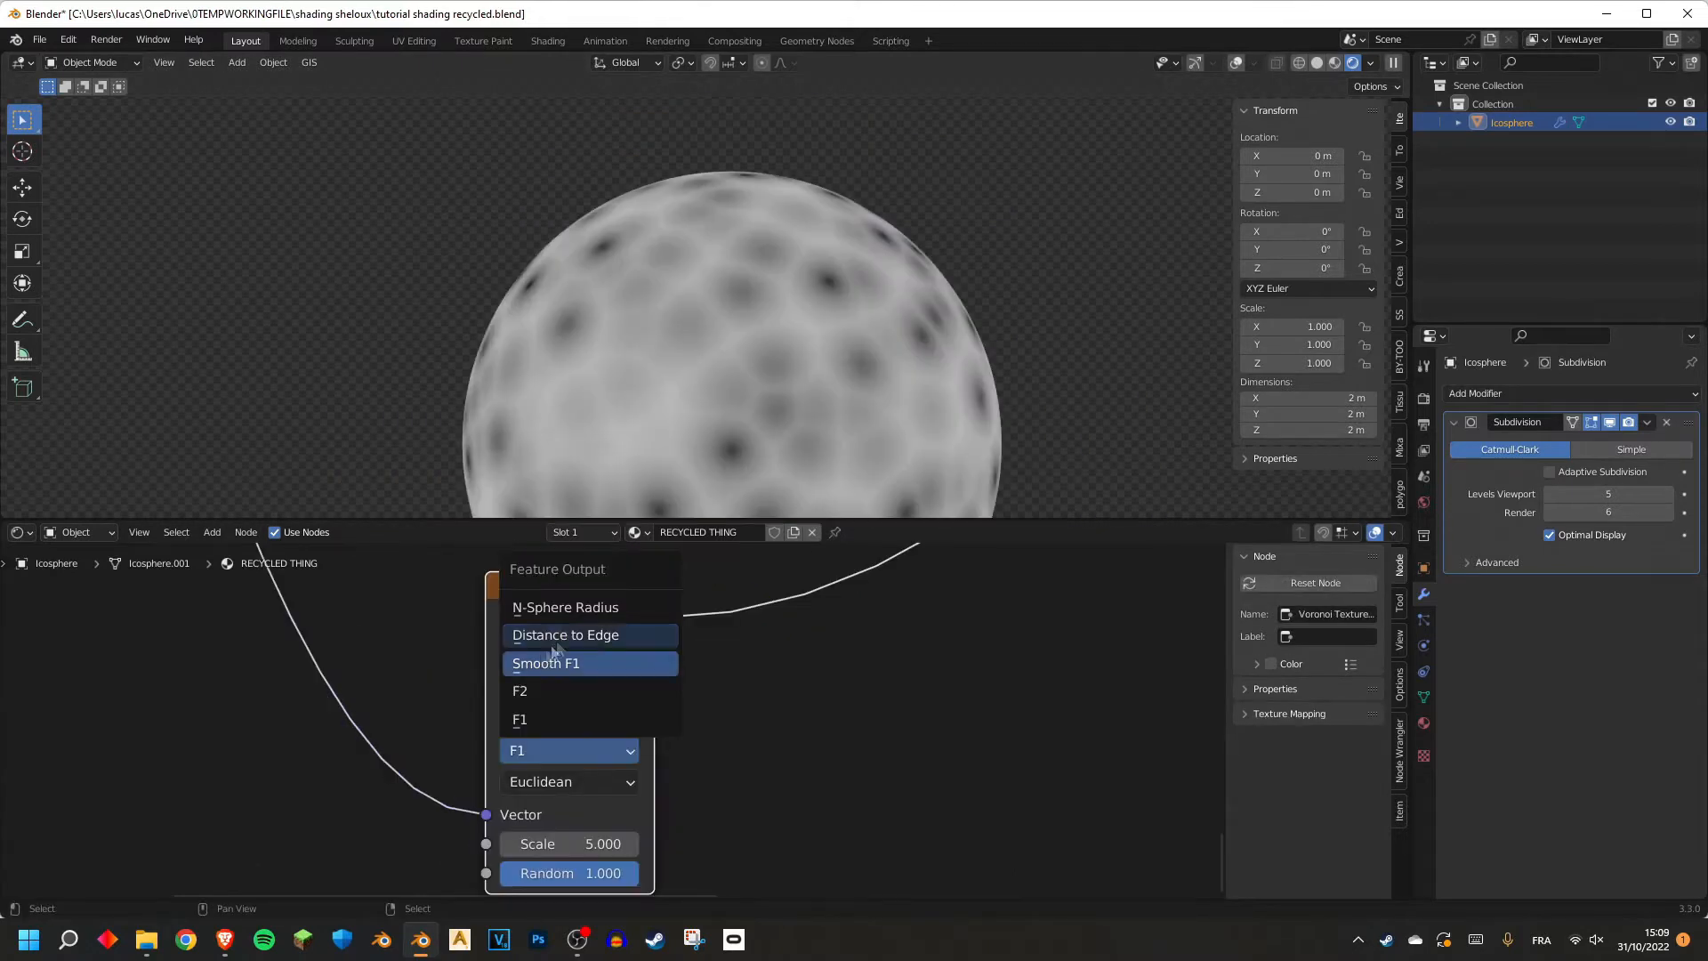
# Set the new Voronoi Texture's feature output to Distance to Edge and inspect its cell pattern on the sphere.
pyautogui.click(569, 633)
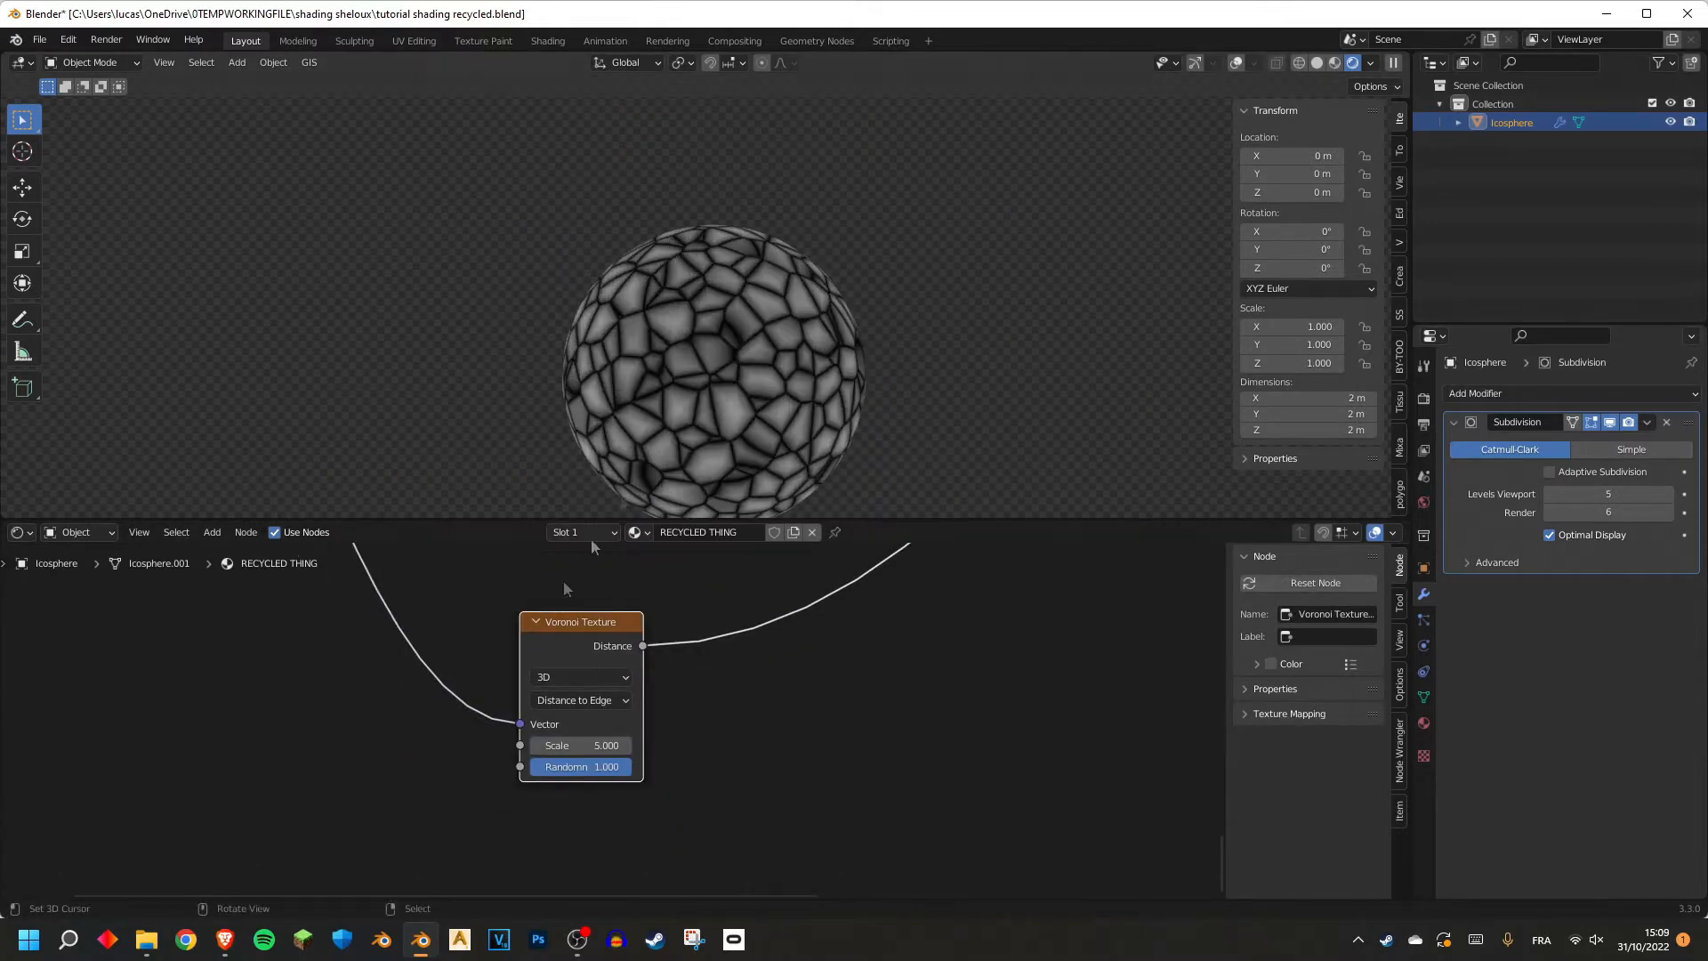
pyautogui.scroll(-2, 543, 672)
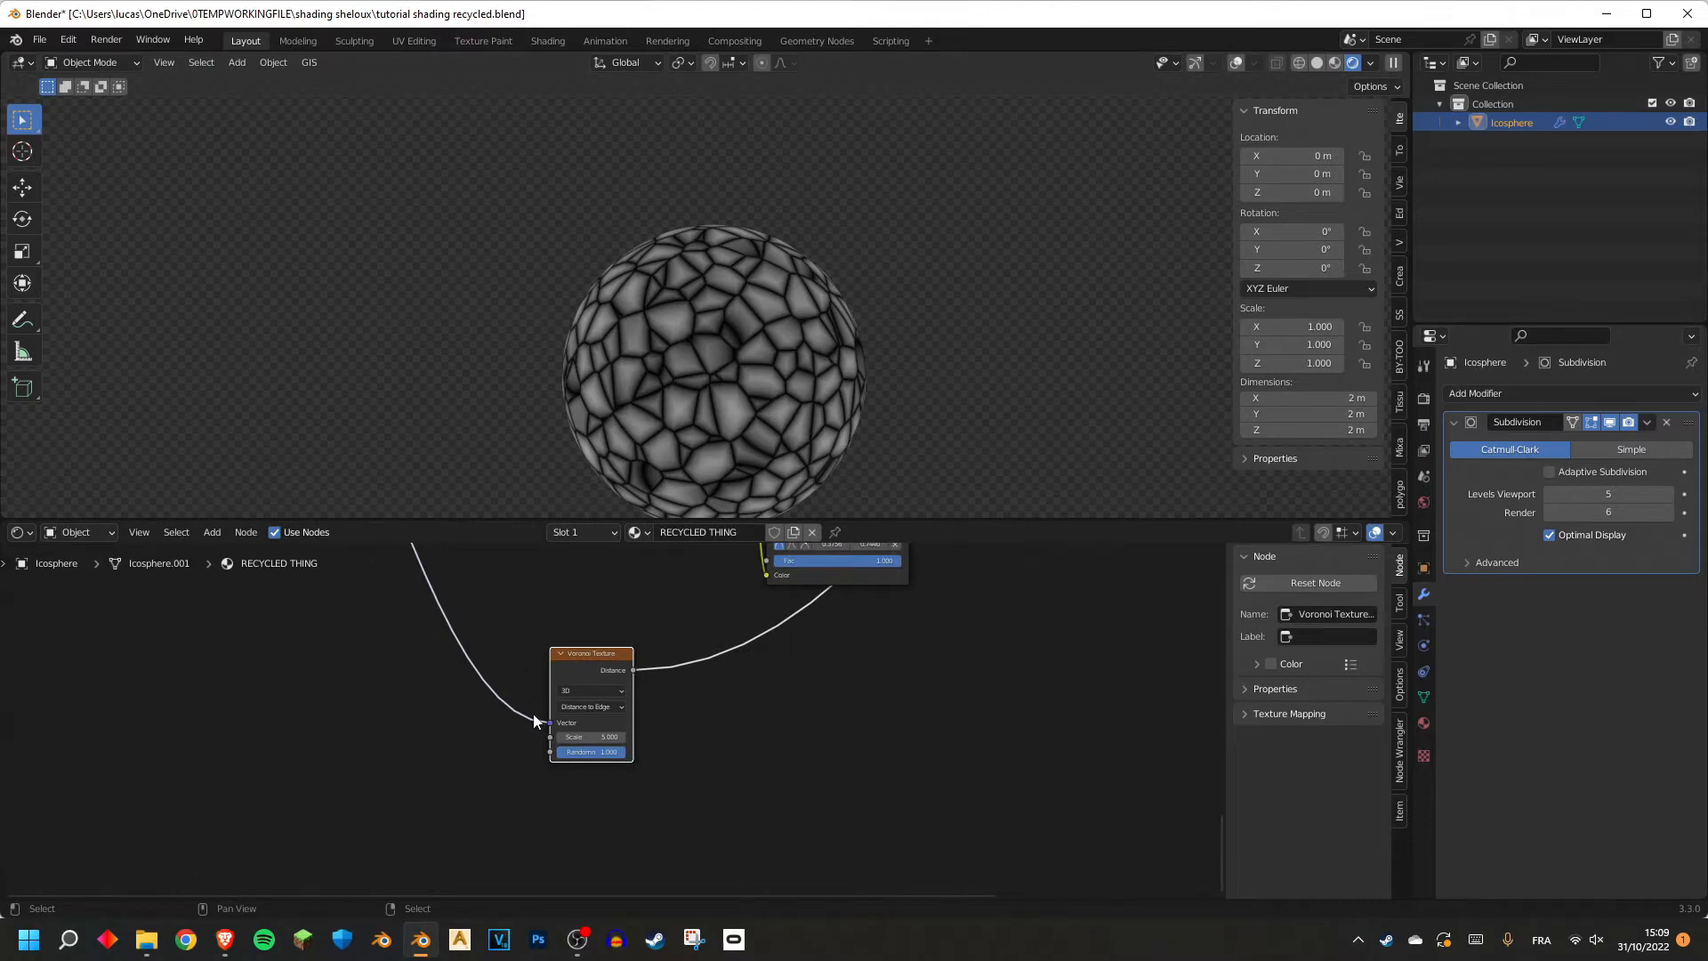
pyautogui.scroll(5, 740, 356)
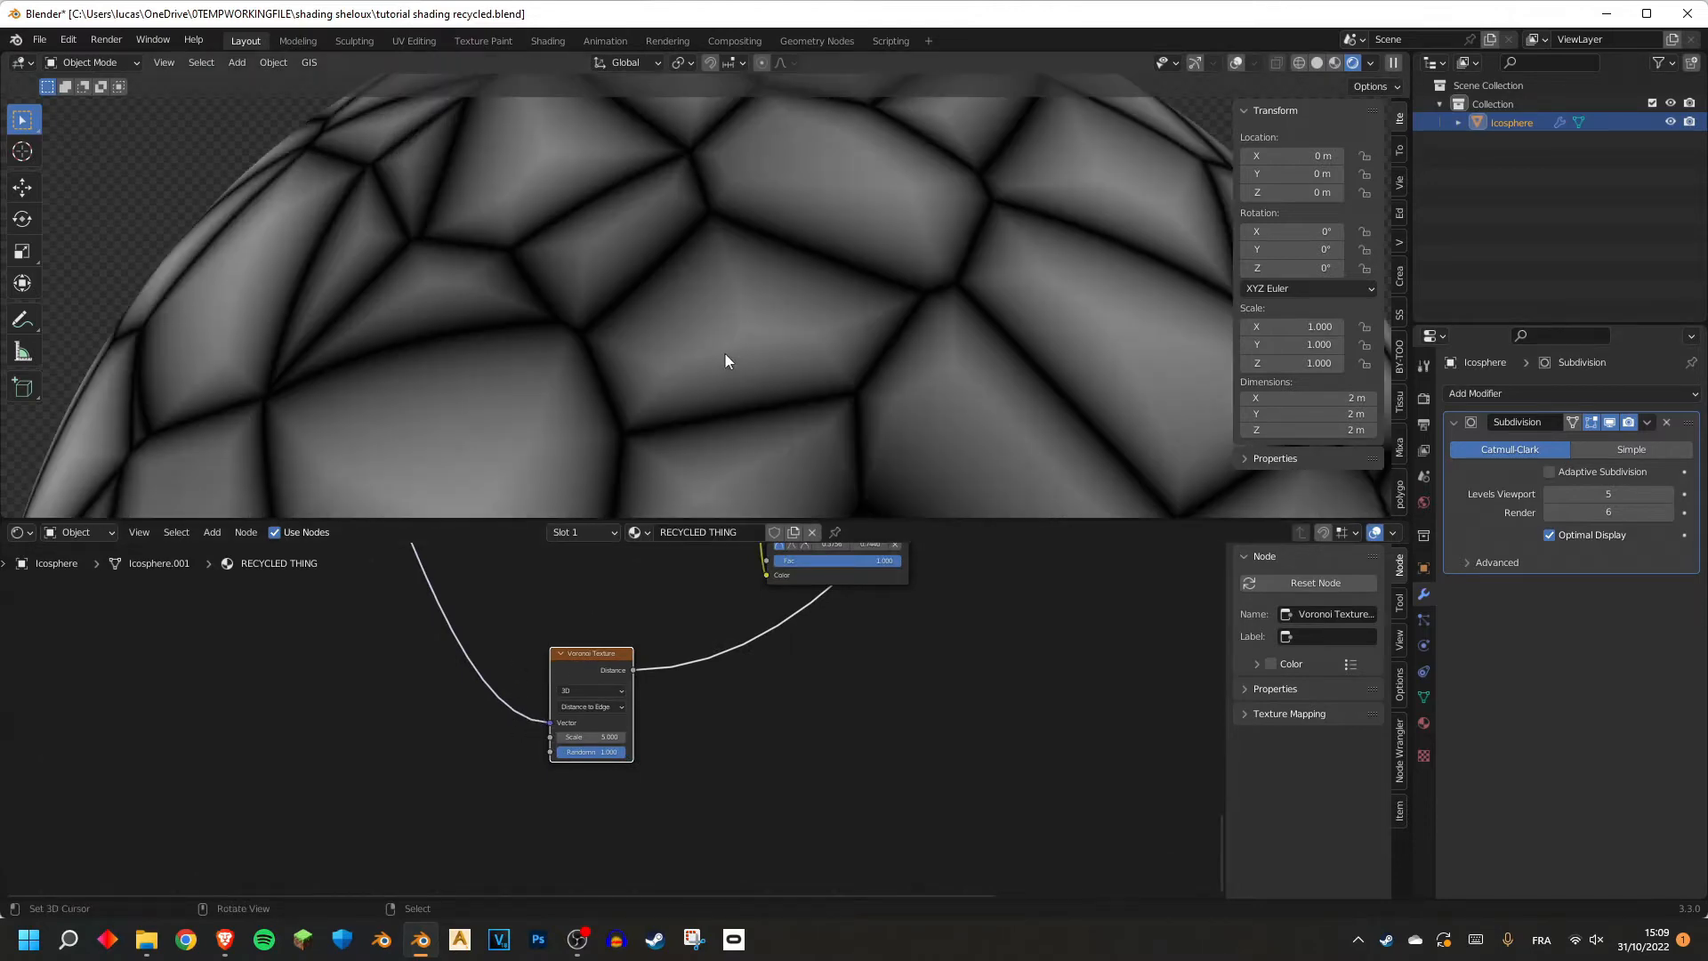
pyautogui.scroll(-1, 724, 360)
pyautogui.scroll(-3, 564, 344)
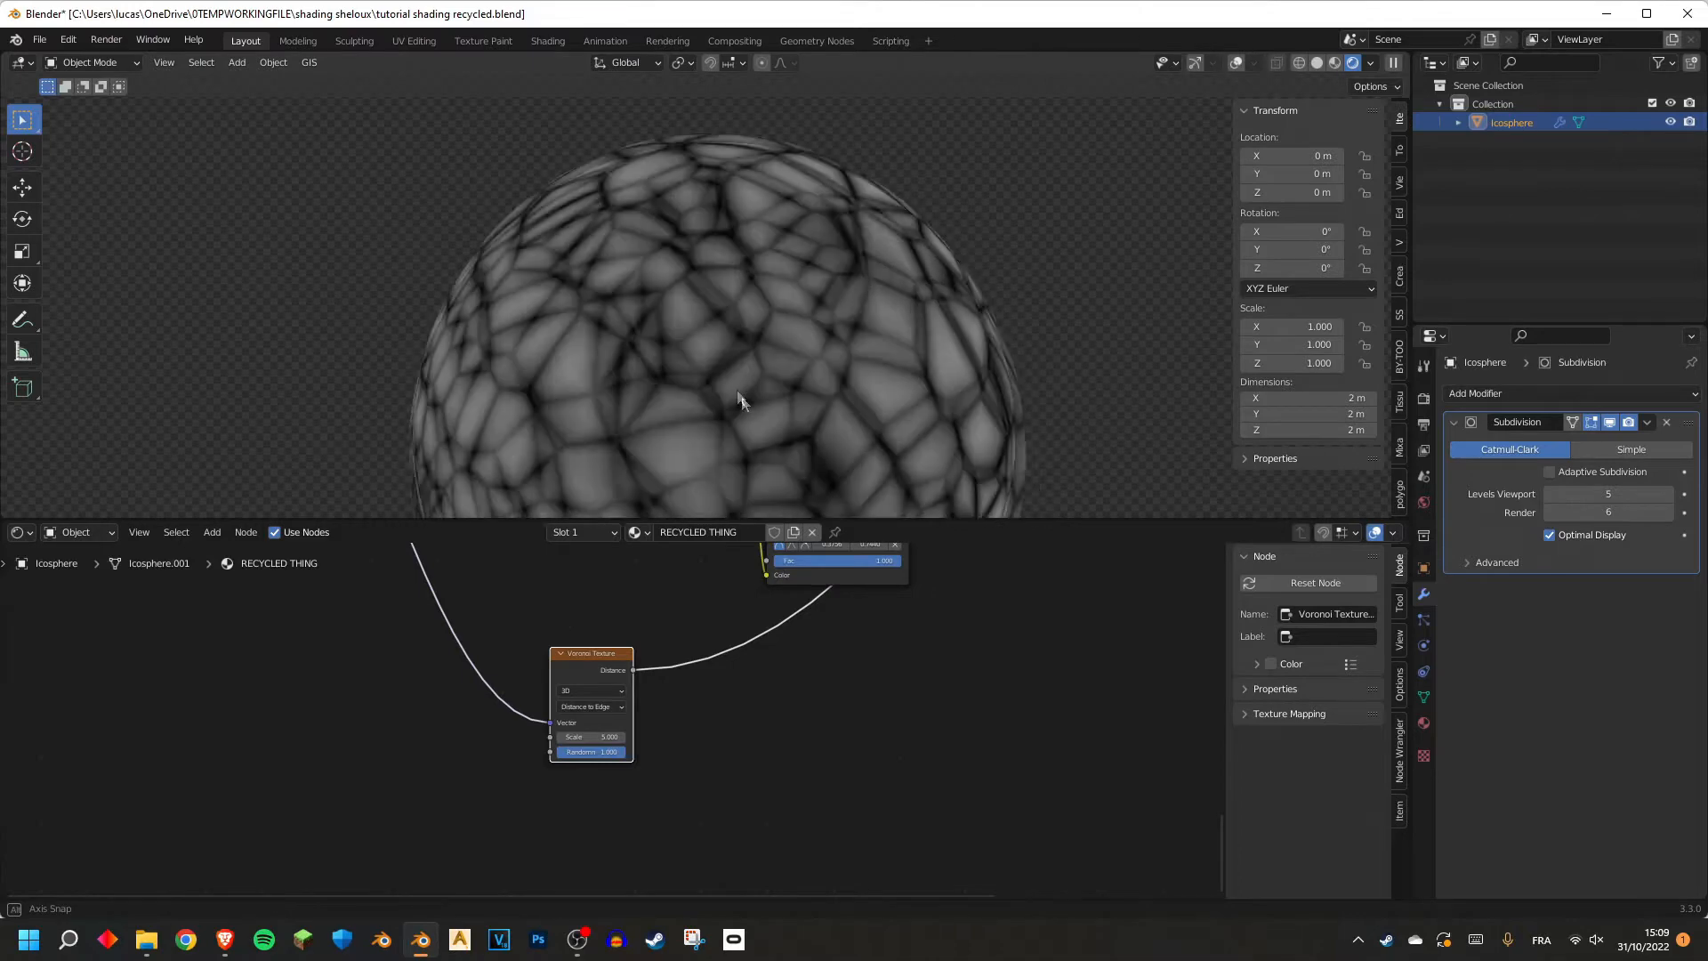
pyautogui.scroll(8, 746, 356)
pyautogui.scroll(-4, 795, 280)
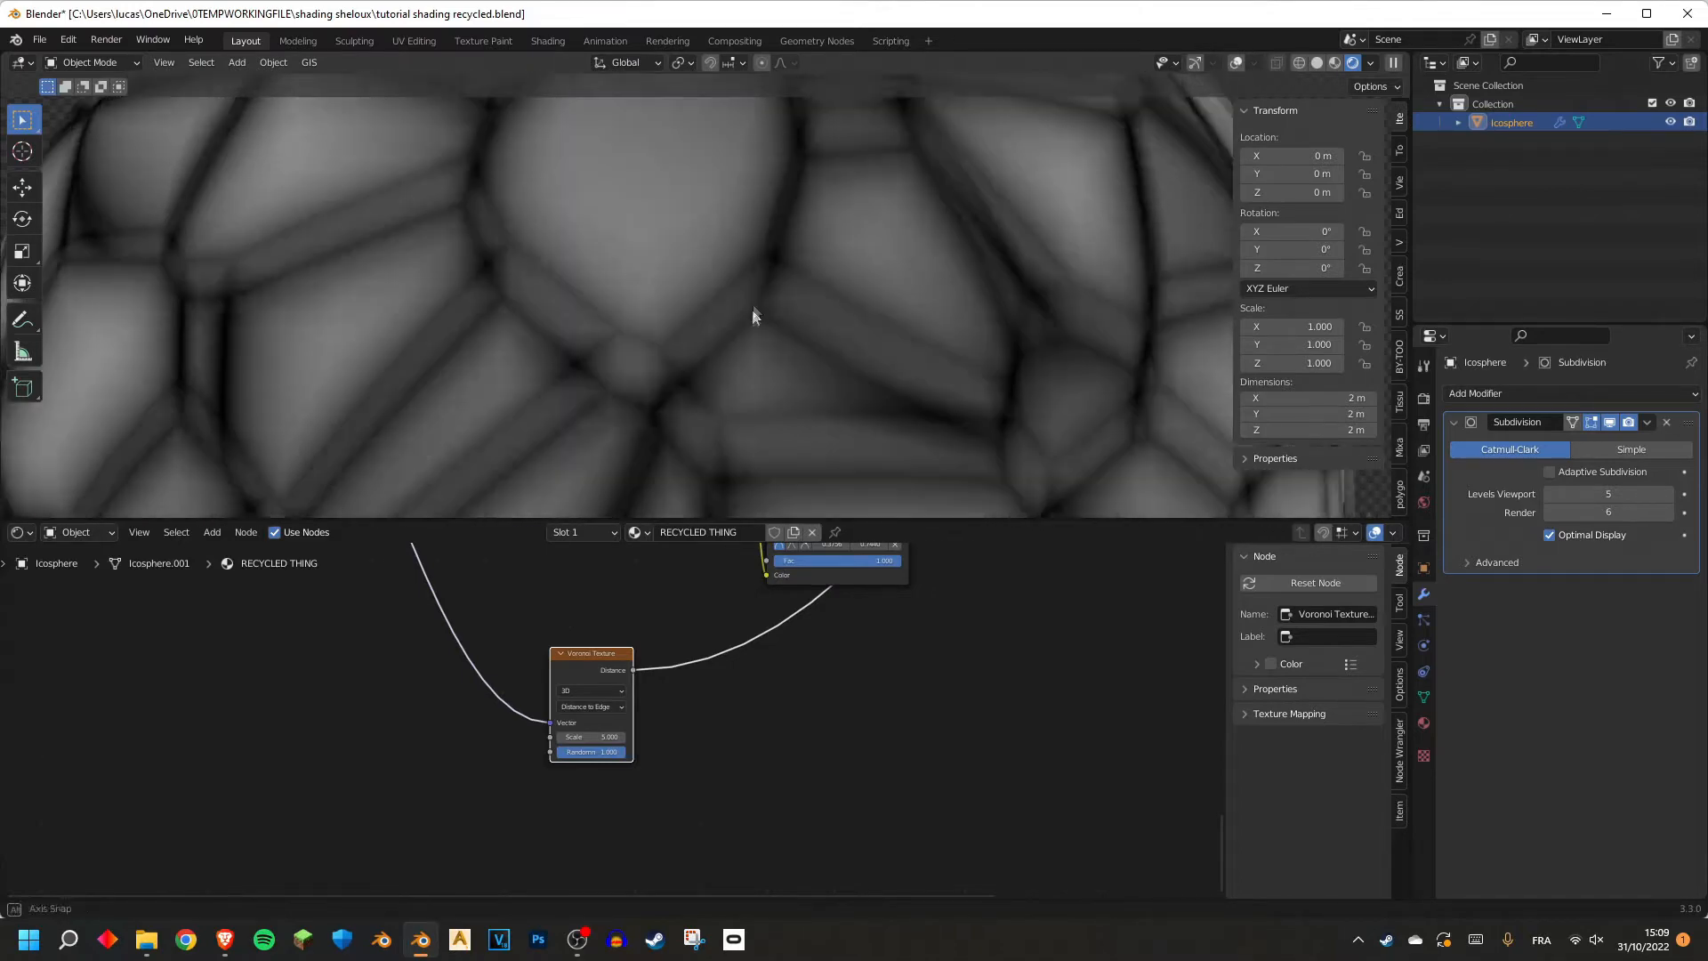
# Add a ColorRamp node on the link leaving the new Distance to Edge Voronoi Texture.
pyautogui.scroll(-1, 633, 627)
pyautogui.hotkey('shift', 'a')
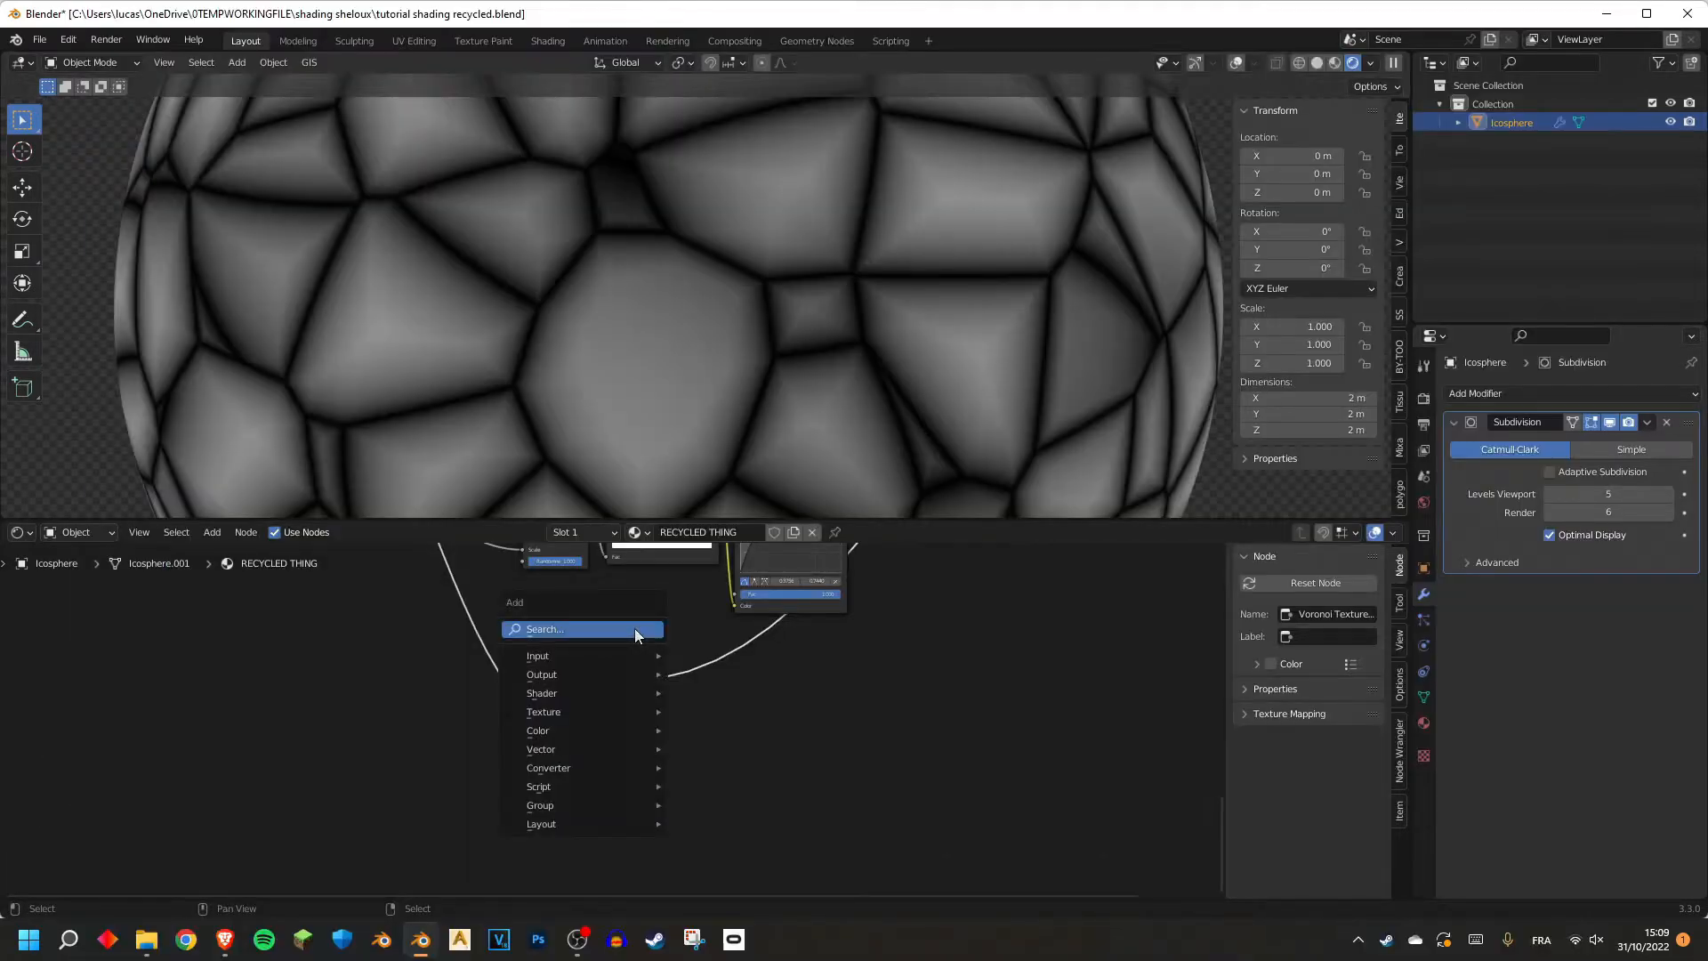
pyautogui.click(633, 628)
pyautogui.write('color ramp')
pyautogui.press('Return')
pyautogui.click(678, 668)
# Move the new ColorRamp's white stop to position 0.102 to thin the dark cell edges, and inspect the edges.
pyautogui.scroll(2, 677, 668)
pyautogui.moveTo(842, 678); pyautogui.dragTo(709, 680)
pyautogui.moveTo(623, 499); pyautogui.dragTo(701, 247, button='middle')
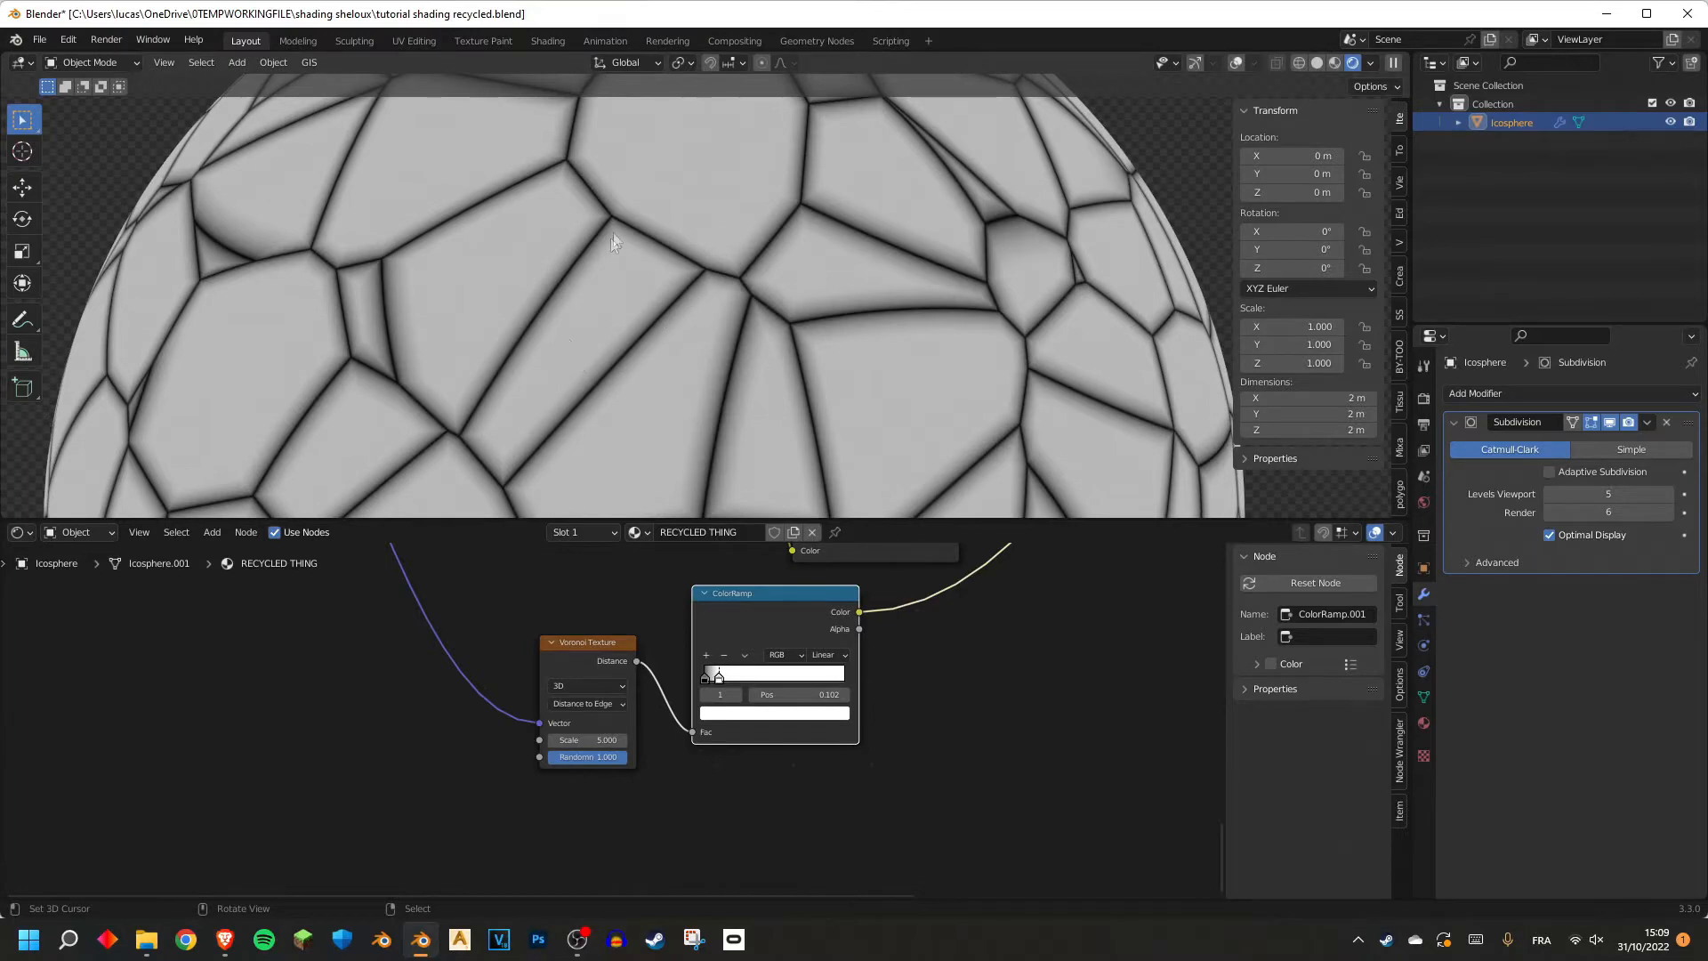
pyautogui.scroll(-4, 492, 414)
pyautogui.scroll(4, 695, 270)
# Add a Noise Texture node beside the new Voronoi Texture.
pyautogui.scroll(-6, 489, 715)
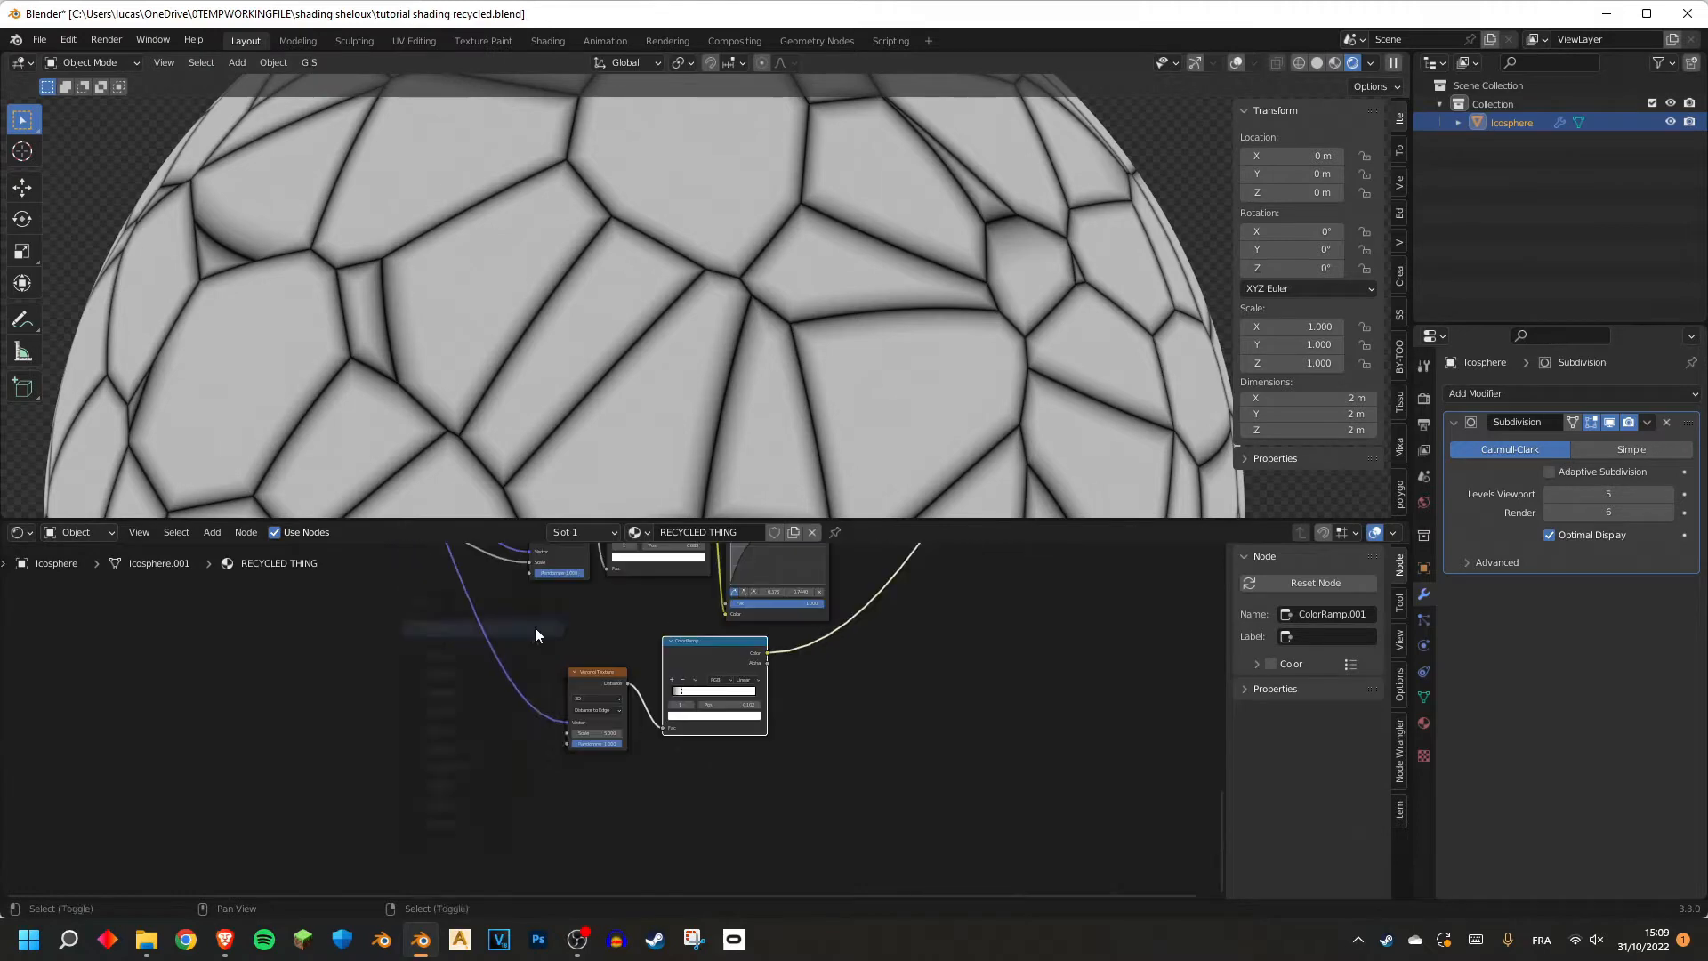
pyautogui.hotkey('shift', 'a')
pyautogui.click(536, 628)
pyautogui.write('noise')
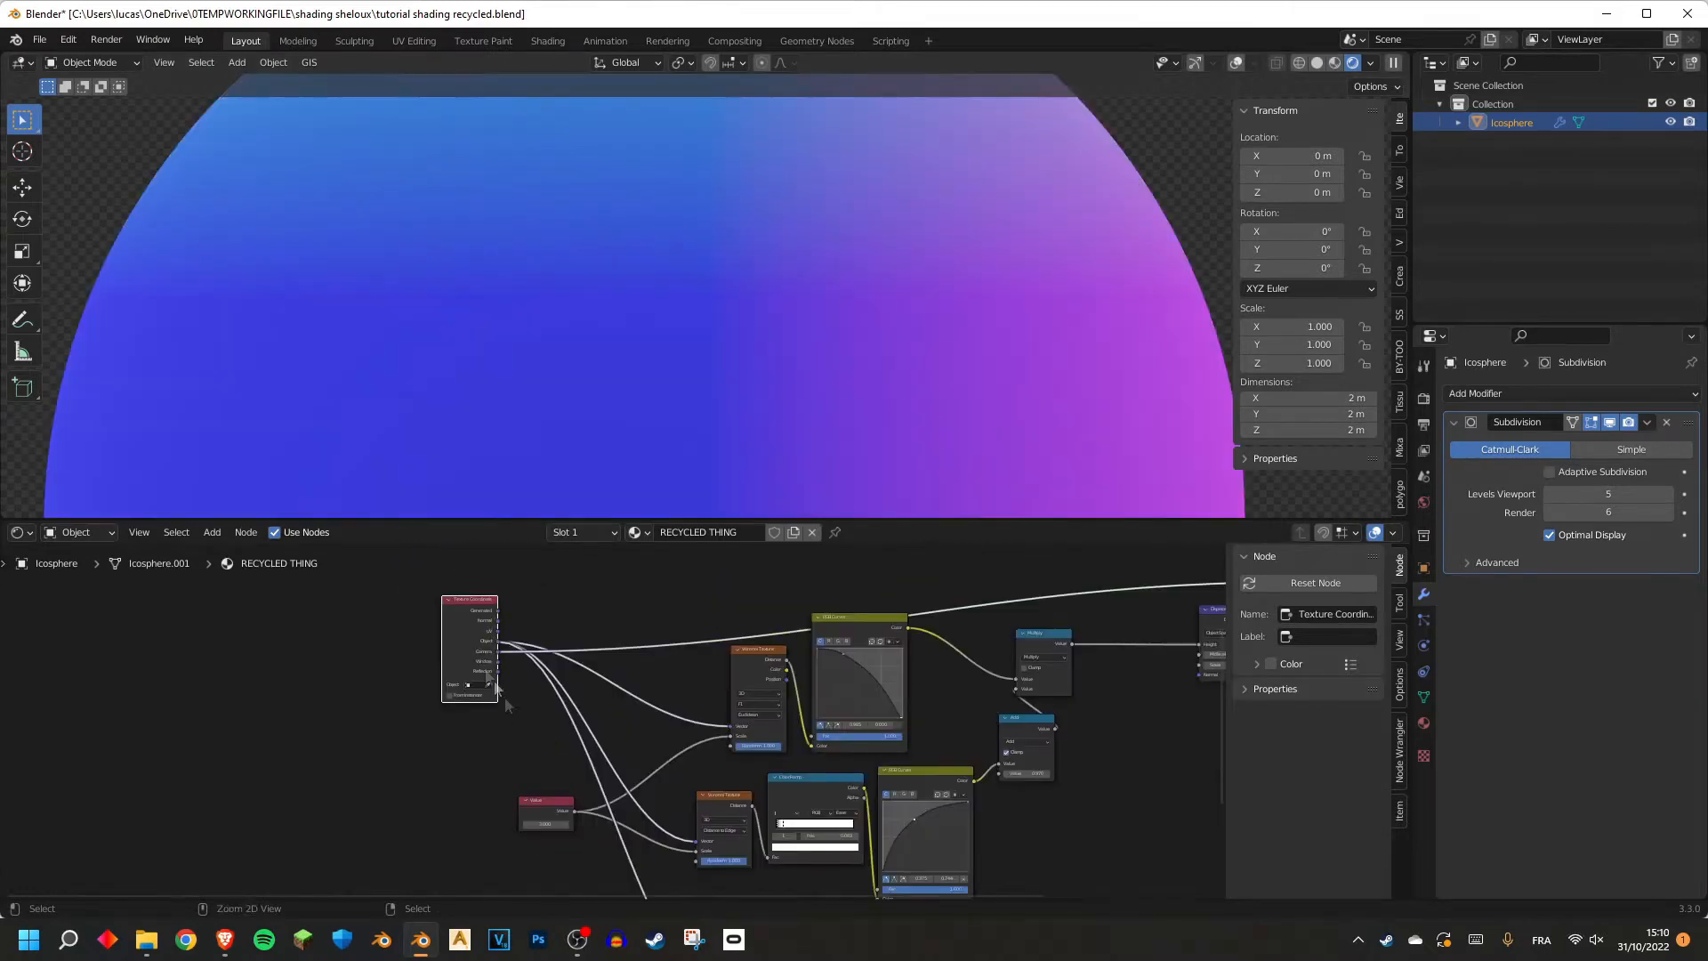
# Preview the Texture Coordinate node's outputs in turn and examine the Object coordinate colors on the sphere.
pyautogui.keyDown('ctrl'); pyautogui.keyDown('shift'); pyautogui.click(467, 634); pyautogui.keyUp('shift'); pyautogui.keyUp('ctrl')
pyautogui.keyDown('ctrl'); pyautogui.keyDown('shift'); pyautogui.click(466, 633); pyautogui.keyUp('shift'); pyautogui.keyUp('ctrl')
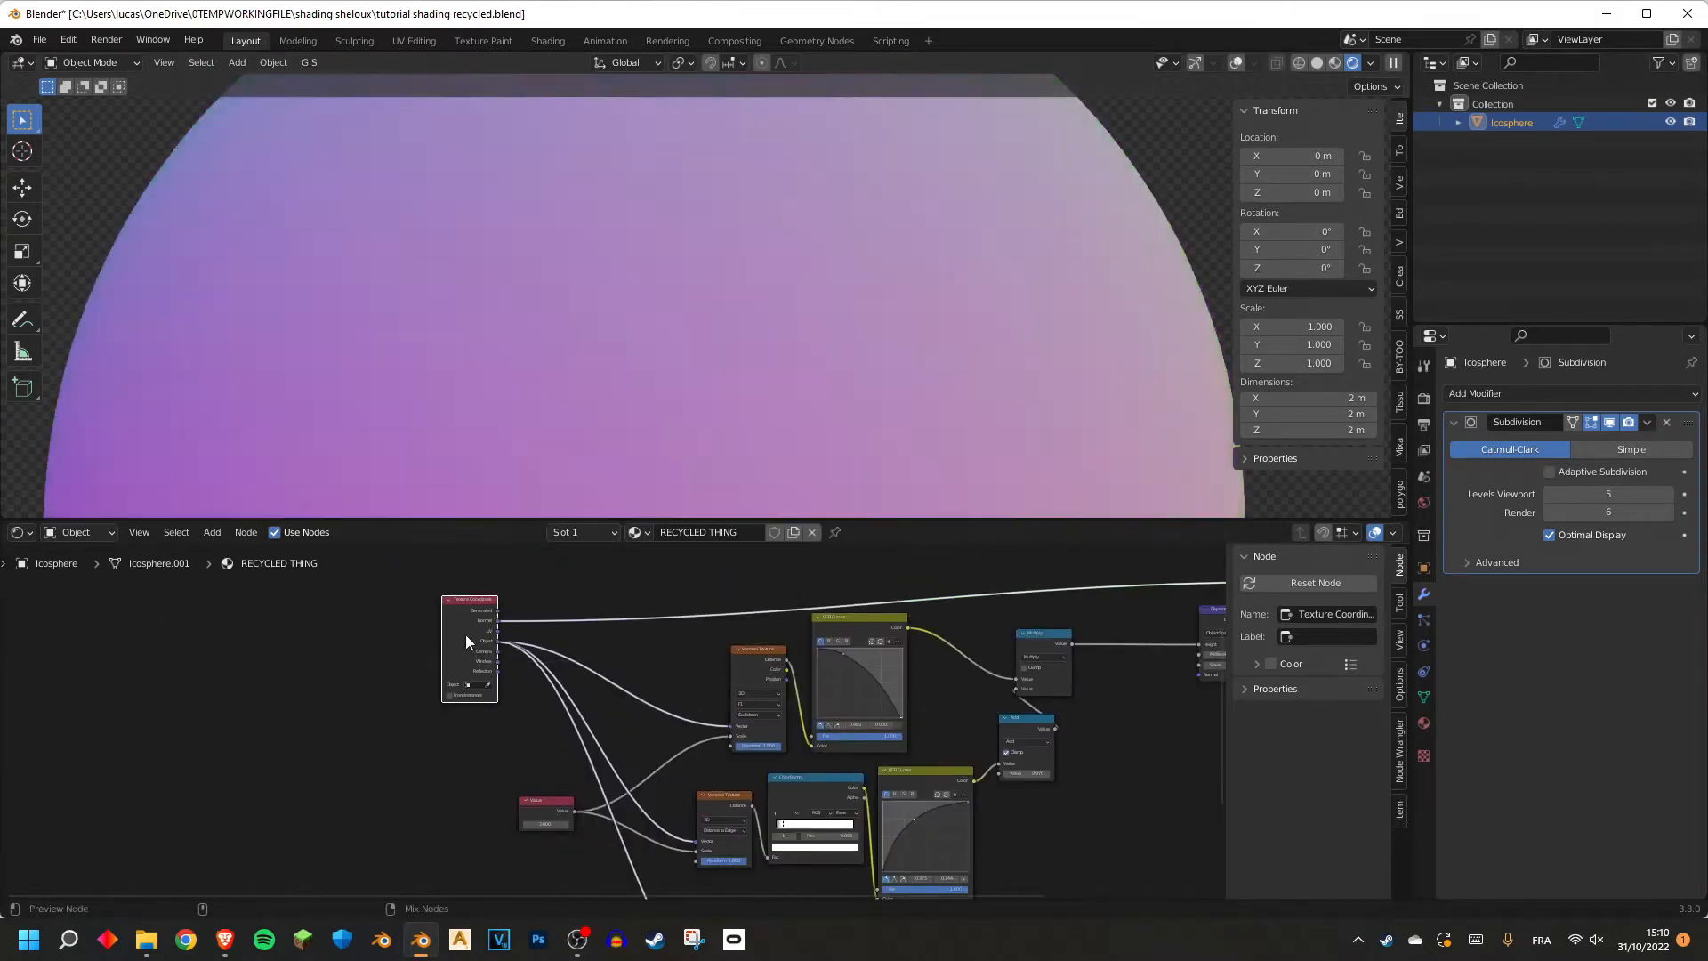
pyautogui.keyDown('ctrl'); pyautogui.keyDown('shift'); pyautogui.click(466, 634); pyautogui.keyUp('shift'); pyautogui.keyUp('ctrl')
pyautogui.keyDown('ctrl'); pyautogui.keyDown('shift'); pyautogui.click(466, 634); pyautogui.keyUp('shift'); pyautogui.keyUp('ctrl')
pyautogui.scroll(-5, 735, 291)
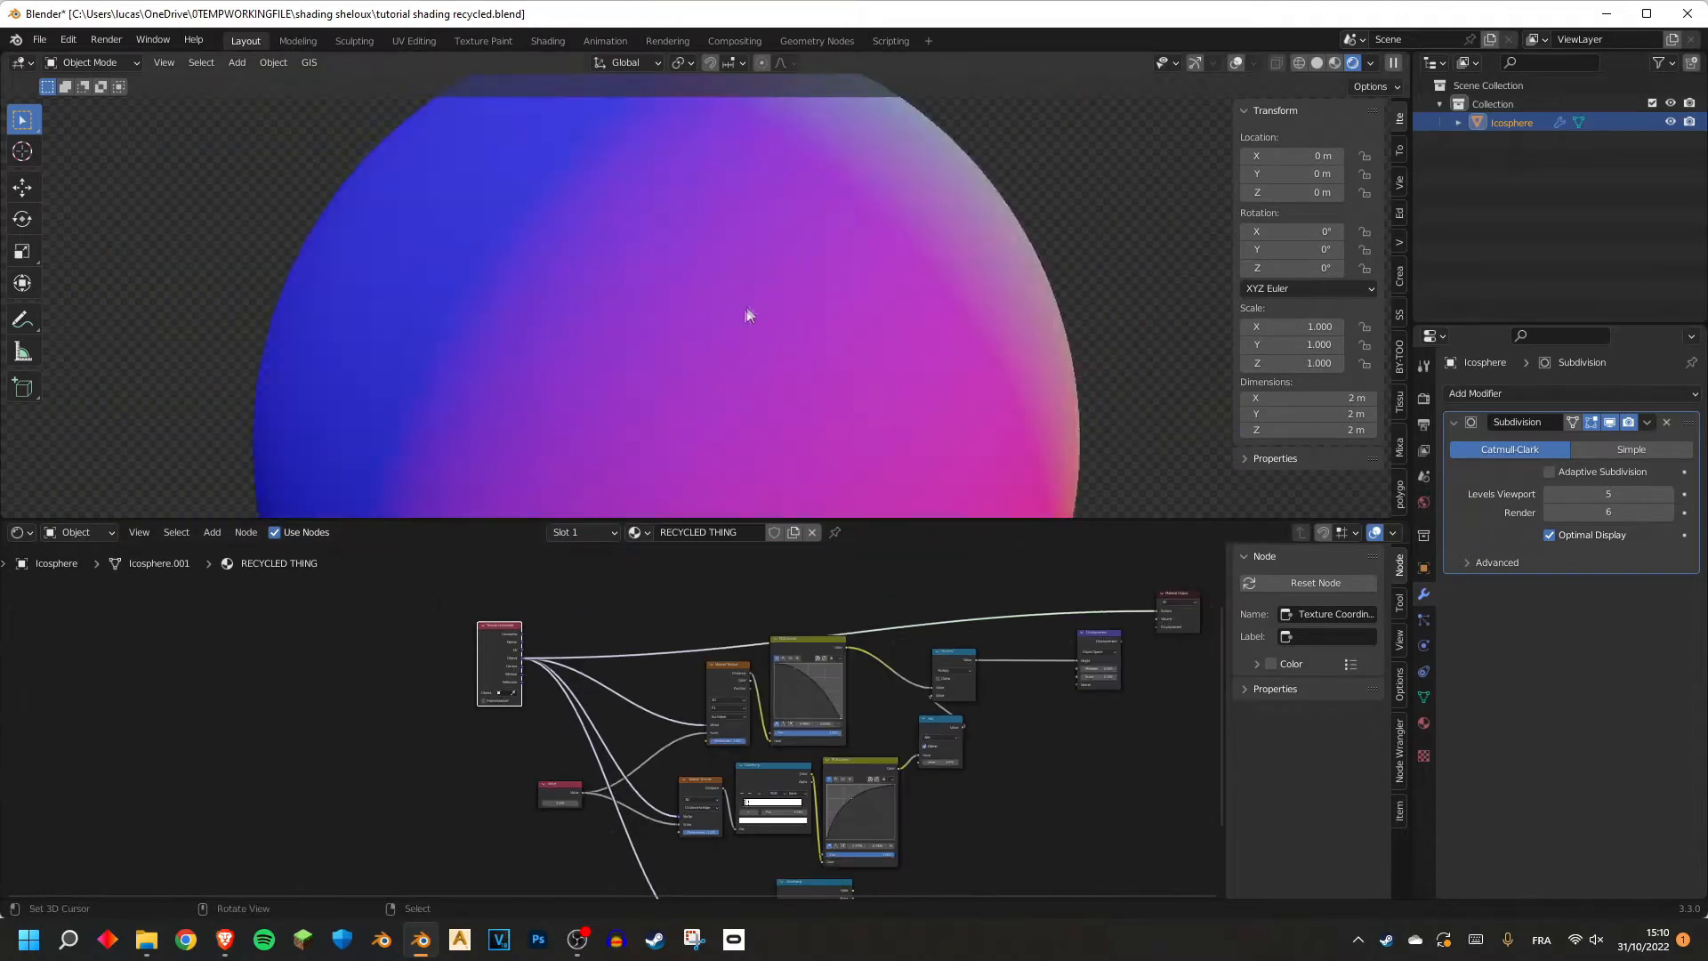
pyautogui.scroll(5, 671, 344)
pyautogui.moveTo(710, 359); pyautogui.dragTo(737, 401, button='middle')
pyautogui.scroll(-3, 804, 319)
pyautogui.scroll(3, 751, 362)
pyautogui.scroll(-3, 736, 400)
# Insert a Separate XYZ node on the preview link between the Texture Coordinate node and the Material Output.
pyautogui.moveTo(575, 670); pyautogui.dragTo(600, 659, button='middle')
pyautogui.hotkey('shift', 'a')
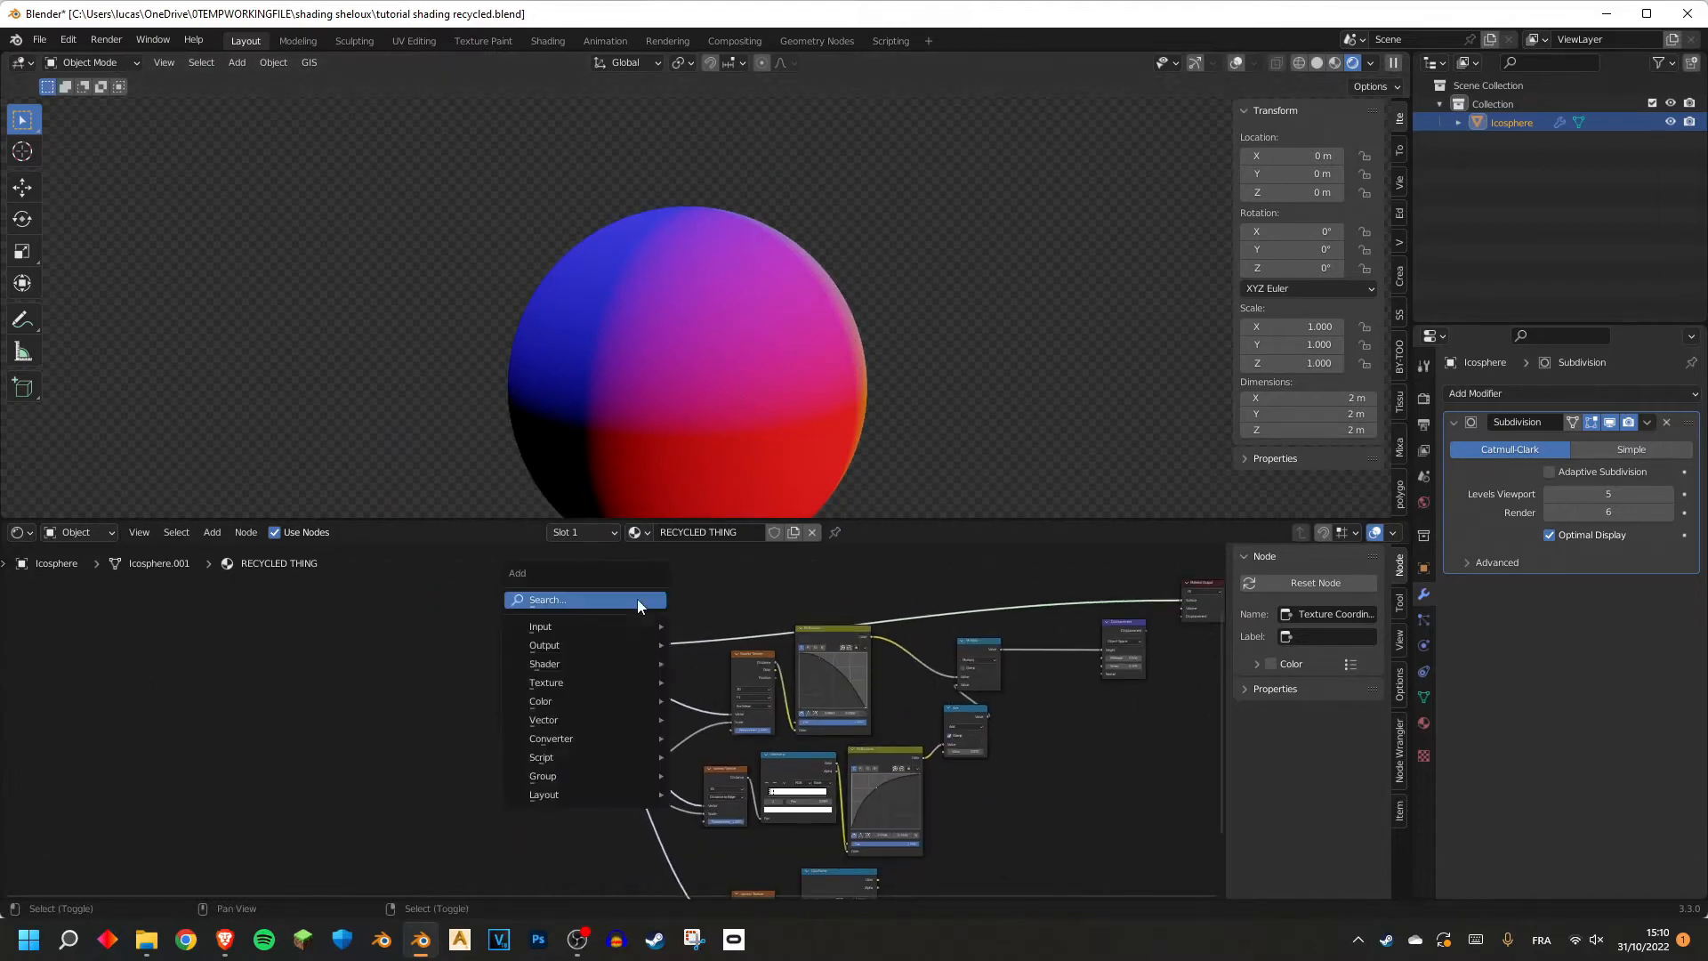
pyautogui.write('sepera')
pyautogui.click(690, 629)
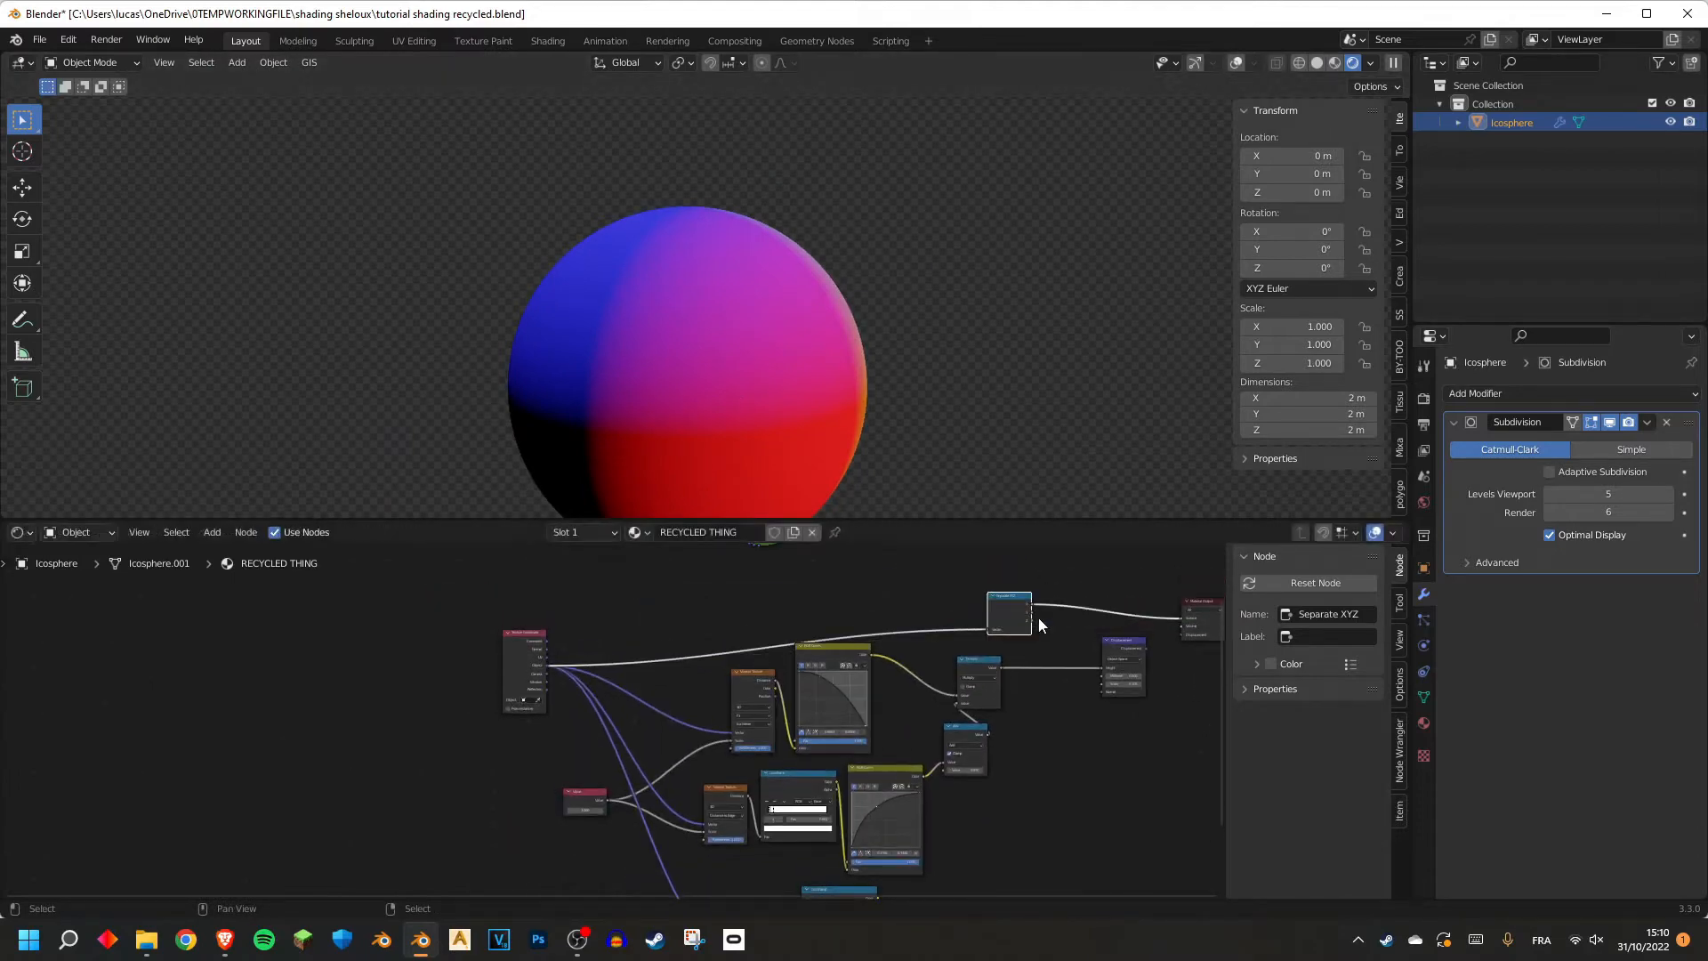
pyautogui.click(1038, 617)
# Preview the Separate XYZ node's individual channels on the sphere and dissolve the node while keeping its link.
pyautogui.scroll(2, 730, 425)
pyautogui.scroll(-2, 780, 449)
pyautogui.keyDown('ctrl'); pyautogui.keyDown('shift'); pyautogui.click(1006, 609); pyautogui.keyUp('shift'); pyautogui.keyUp('ctrl')
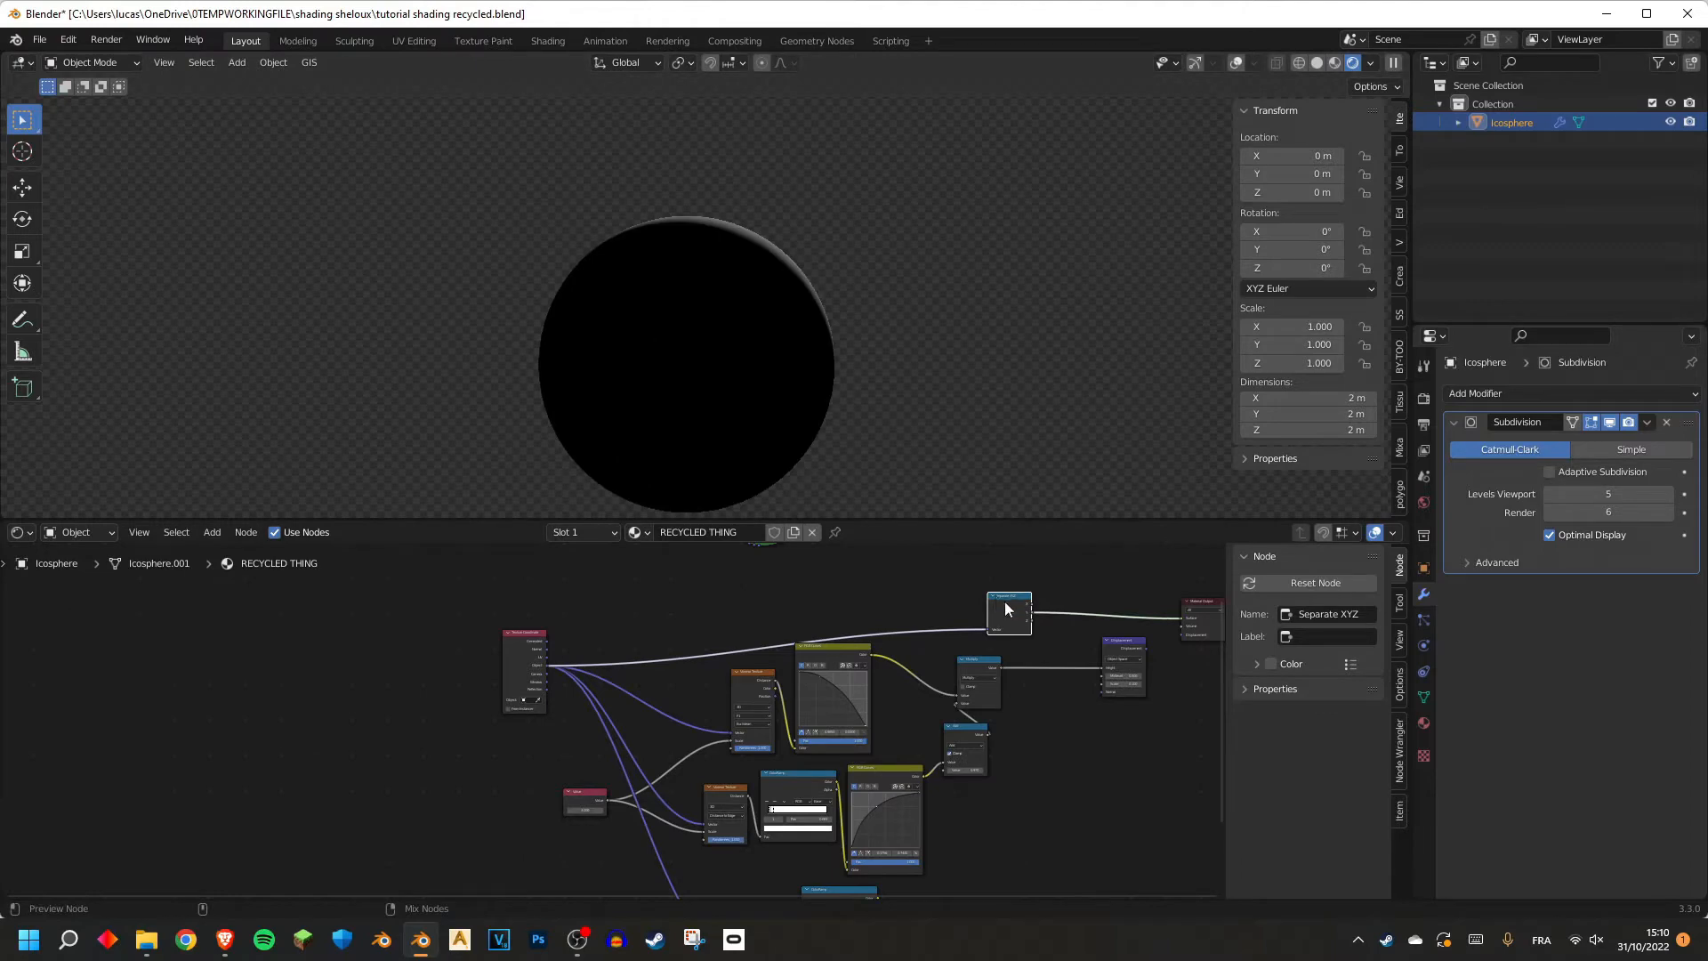
pyautogui.moveTo(651, 340); pyautogui.dragTo(822, 376, button='middle')
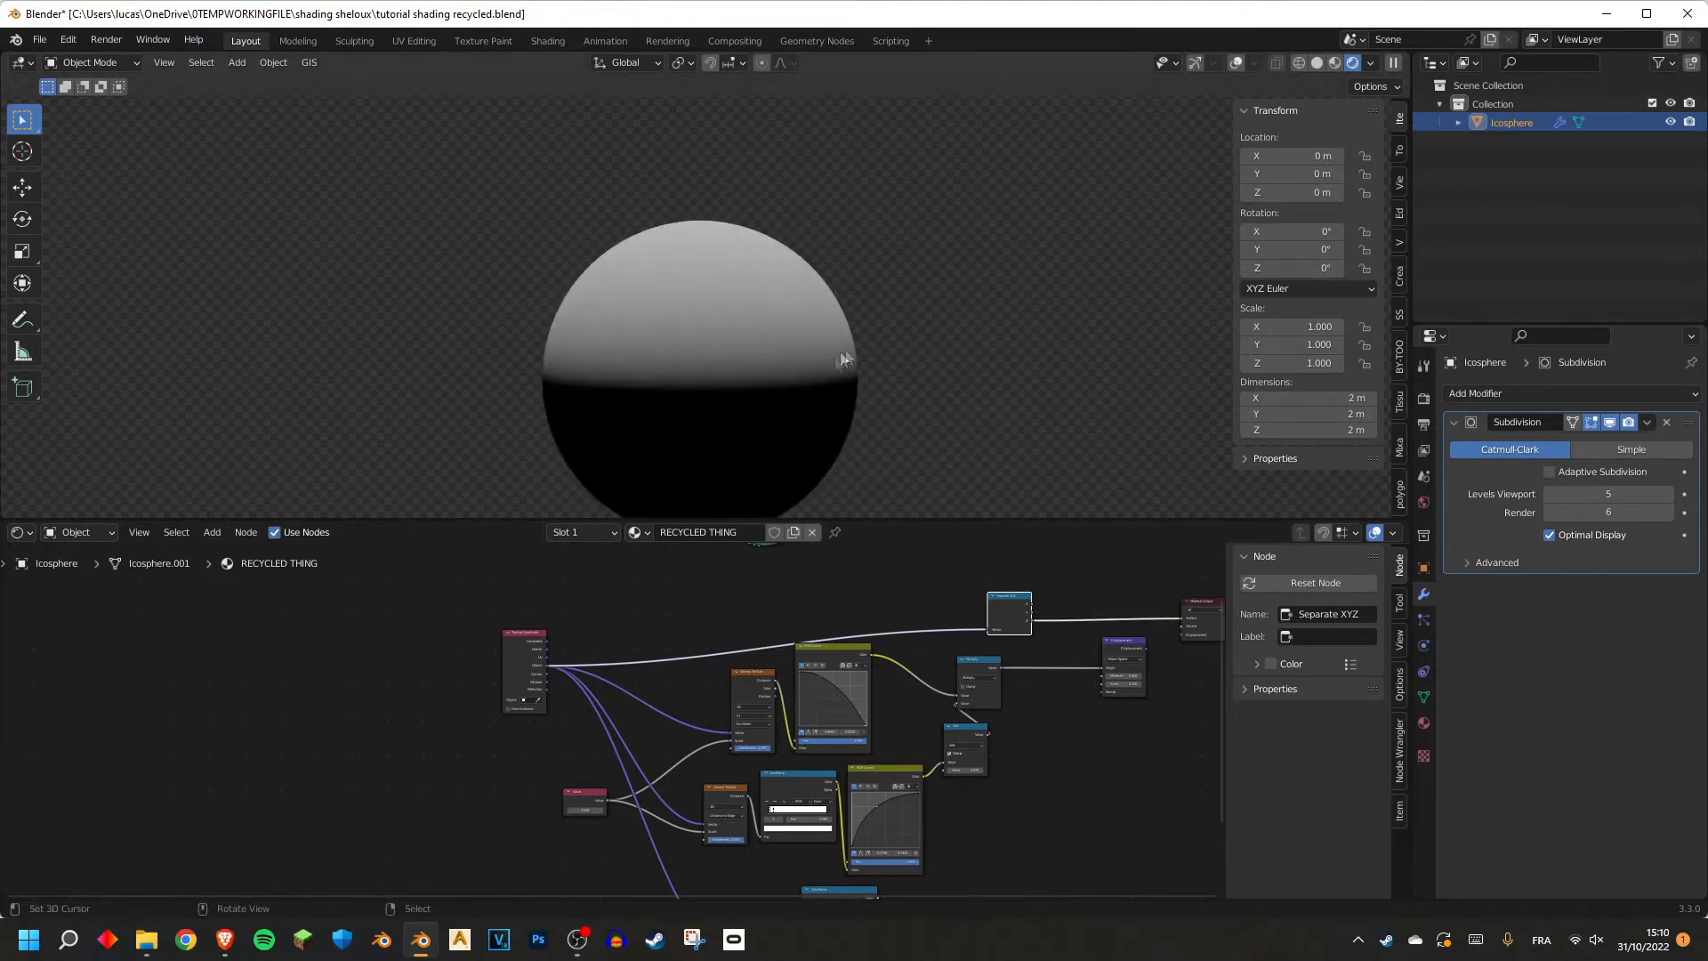
pyautogui.hotkey('ctrl', 'x')
pyautogui.scroll(-2, 706, 281)
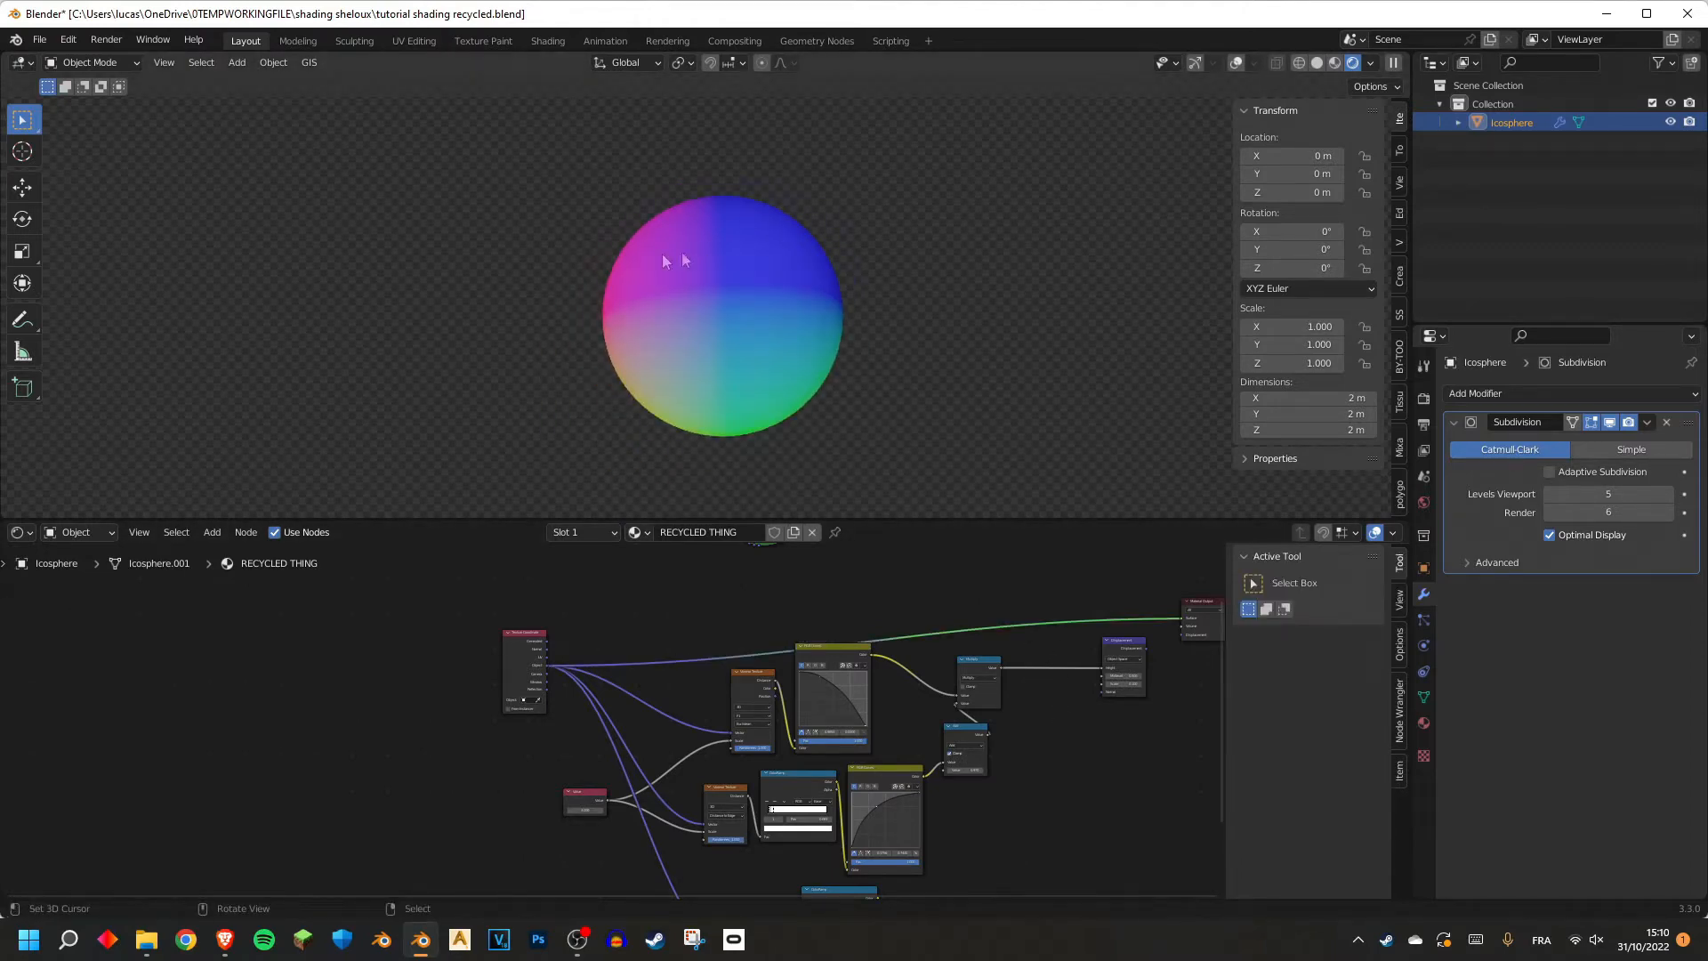
# Preview the Noise Texture's Color output and inspect its color variation across the sphere.
pyautogui.scroll(2, 669, 698)
pyautogui.keyDown('ctrl'); pyautogui.keyDown('shift'); pyautogui.click(653, 700); pyautogui.keyUp('shift'); pyautogui.keyUp('ctrl')
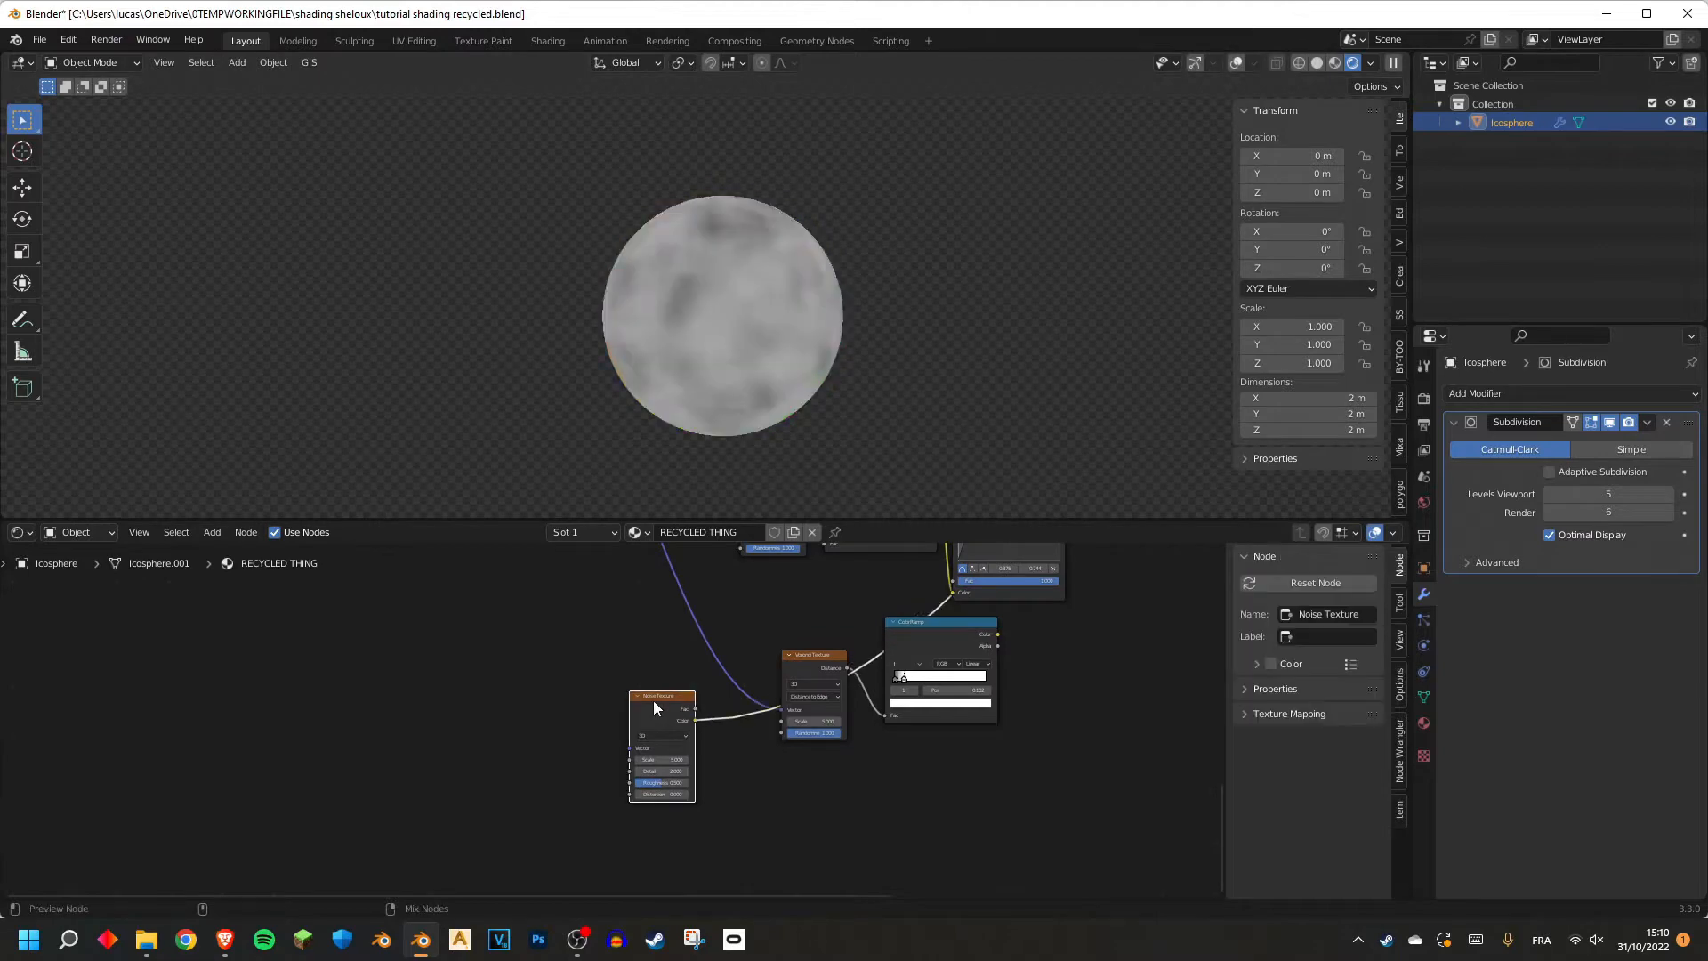
pyautogui.scroll(2, 726, 274)
pyautogui.scroll(2, 783, 373)
pyautogui.scroll(2, 783, 783)
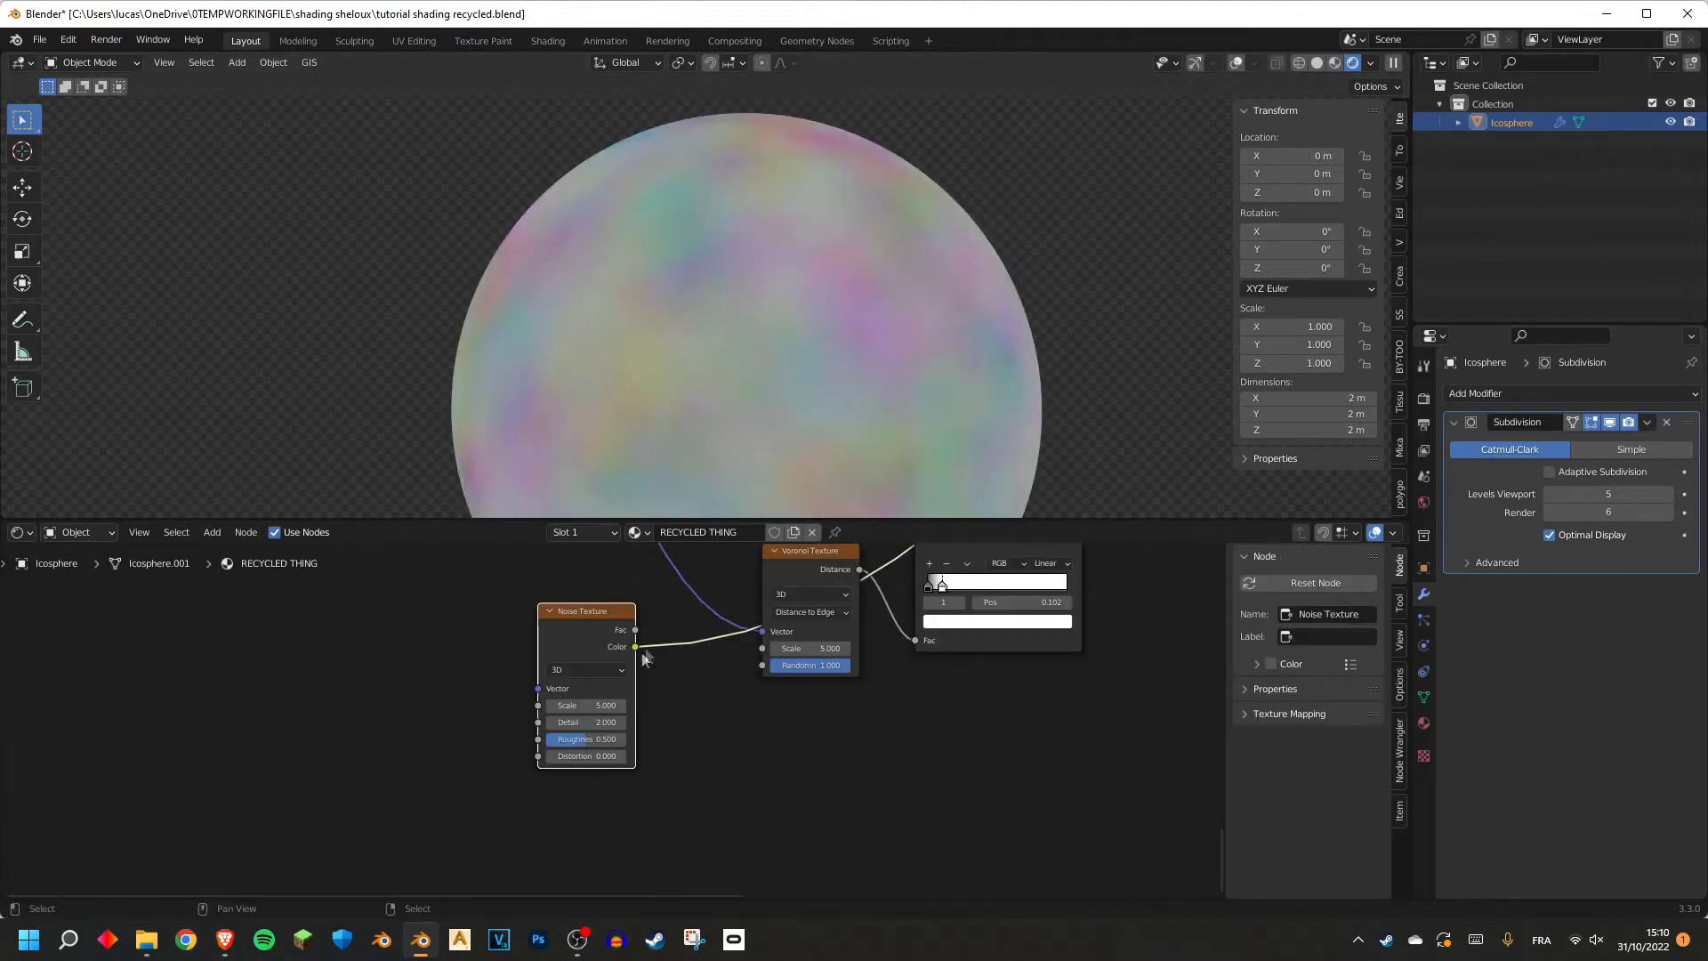
pyautogui.scroll(-2, 788, 278)
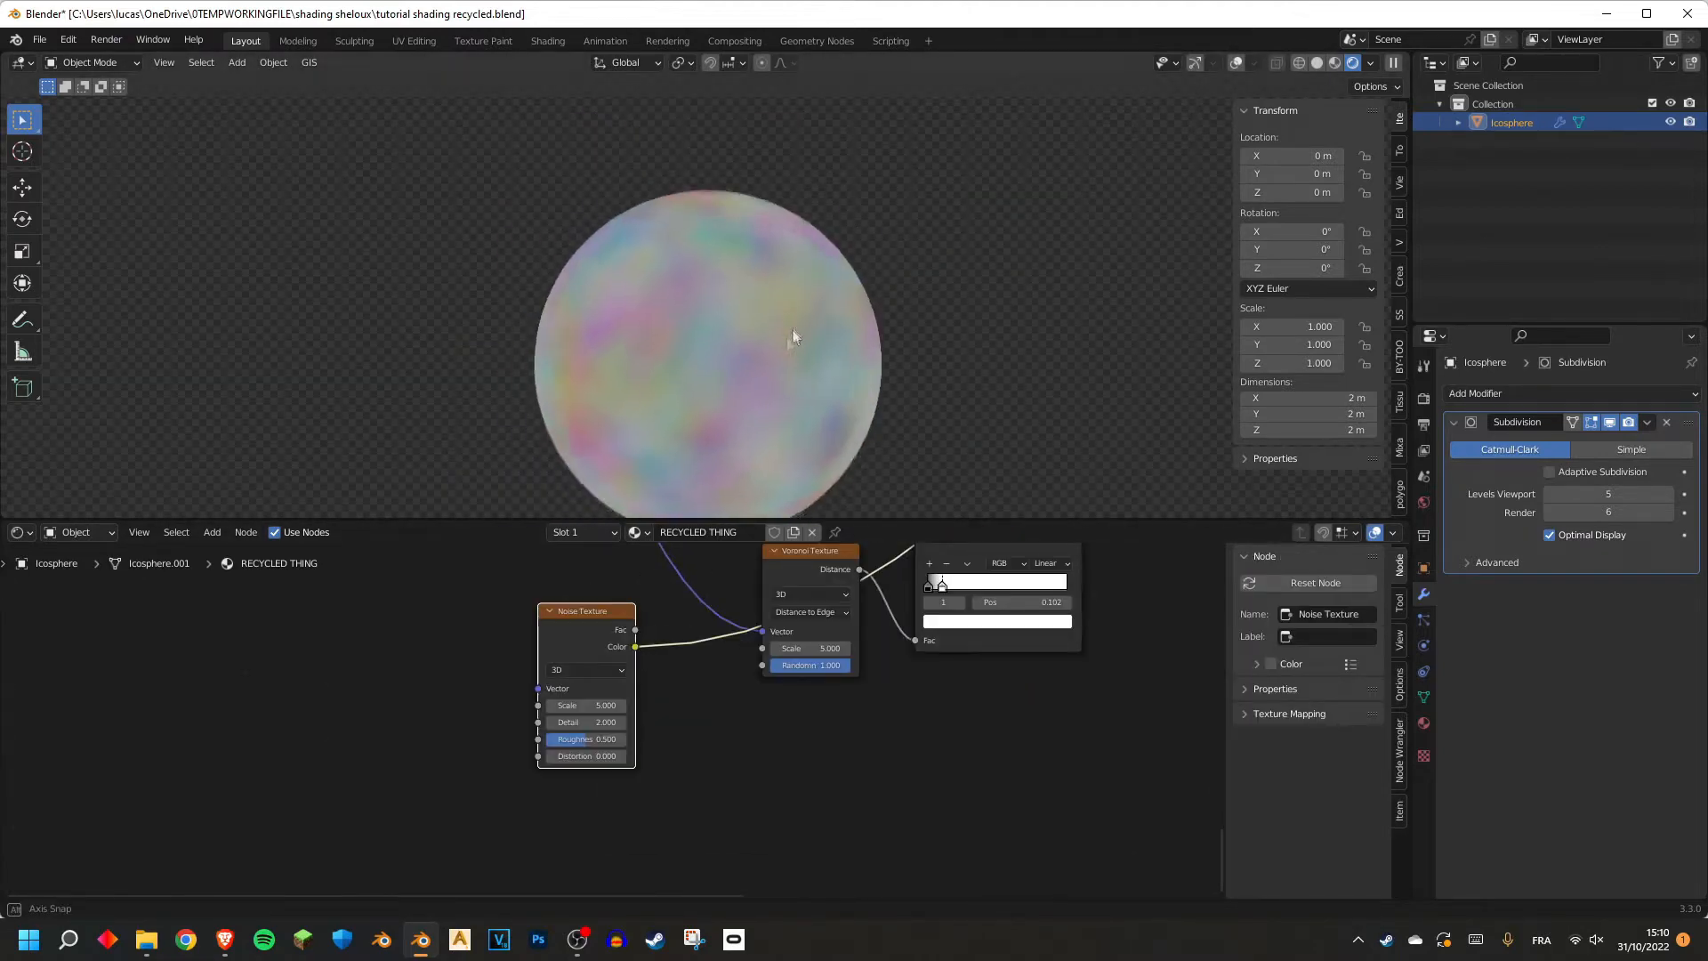
pyautogui.scroll(3, 757, 234)
# Link the Texture Coordinate node's Object output to the Noise Texture's Vector input.
pyautogui.scroll(-3, 463, 691)
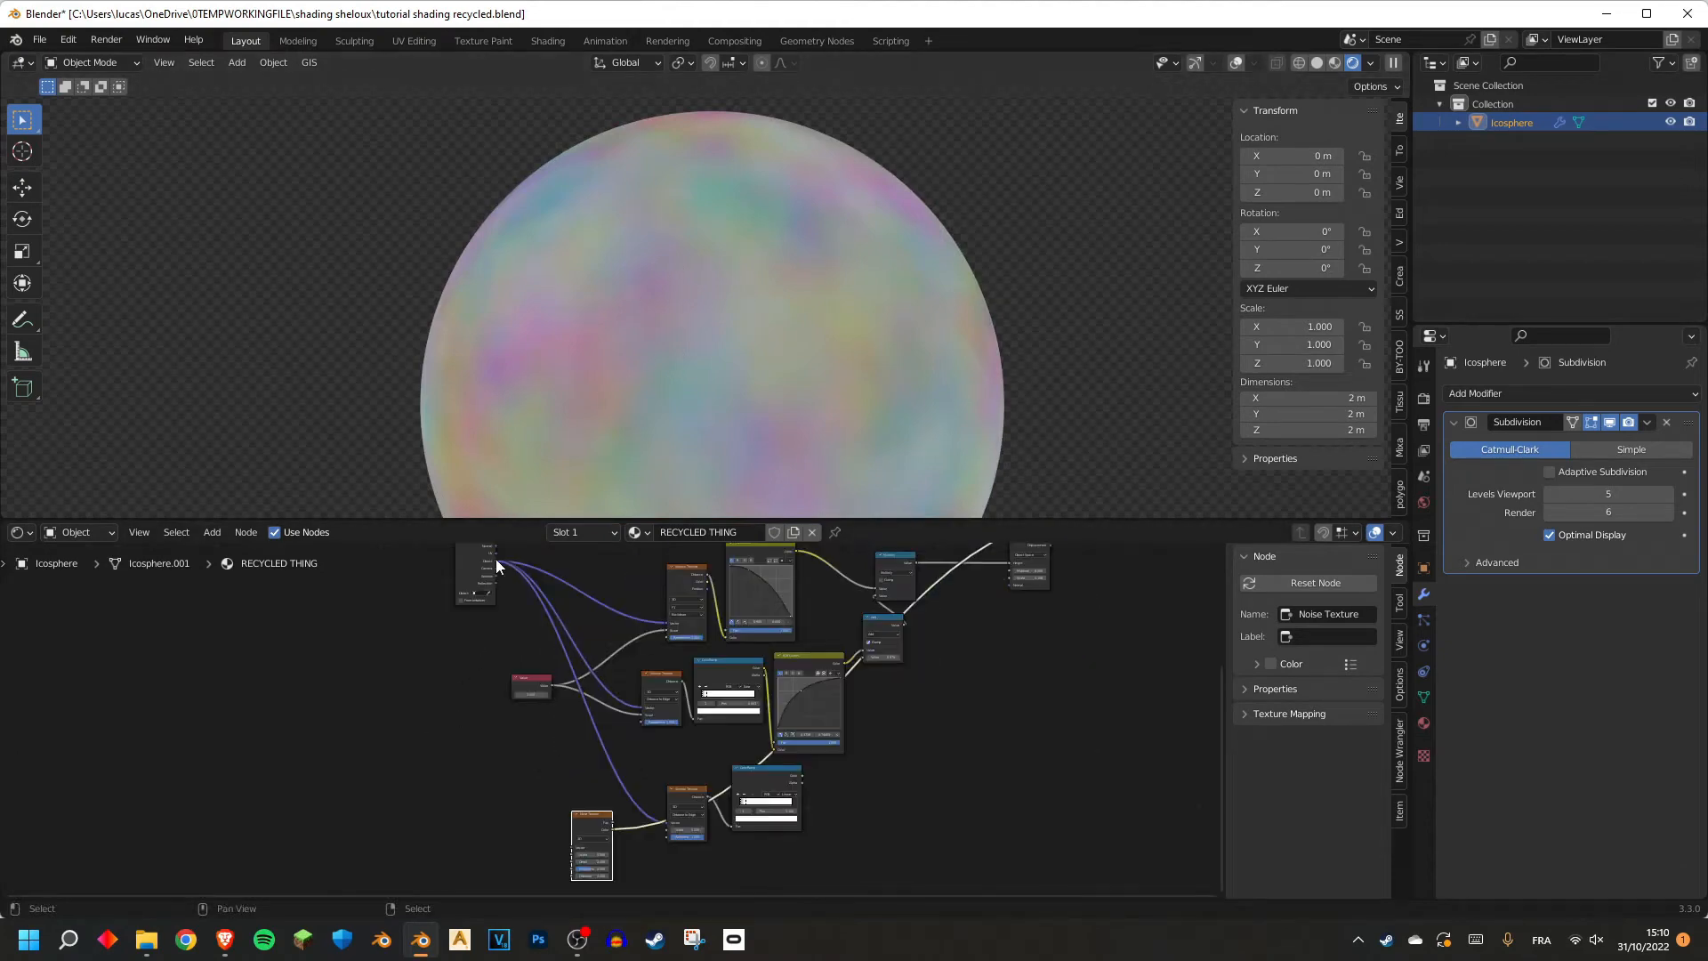
pyautogui.moveTo(495, 559); pyautogui.dragTo(571, 826)
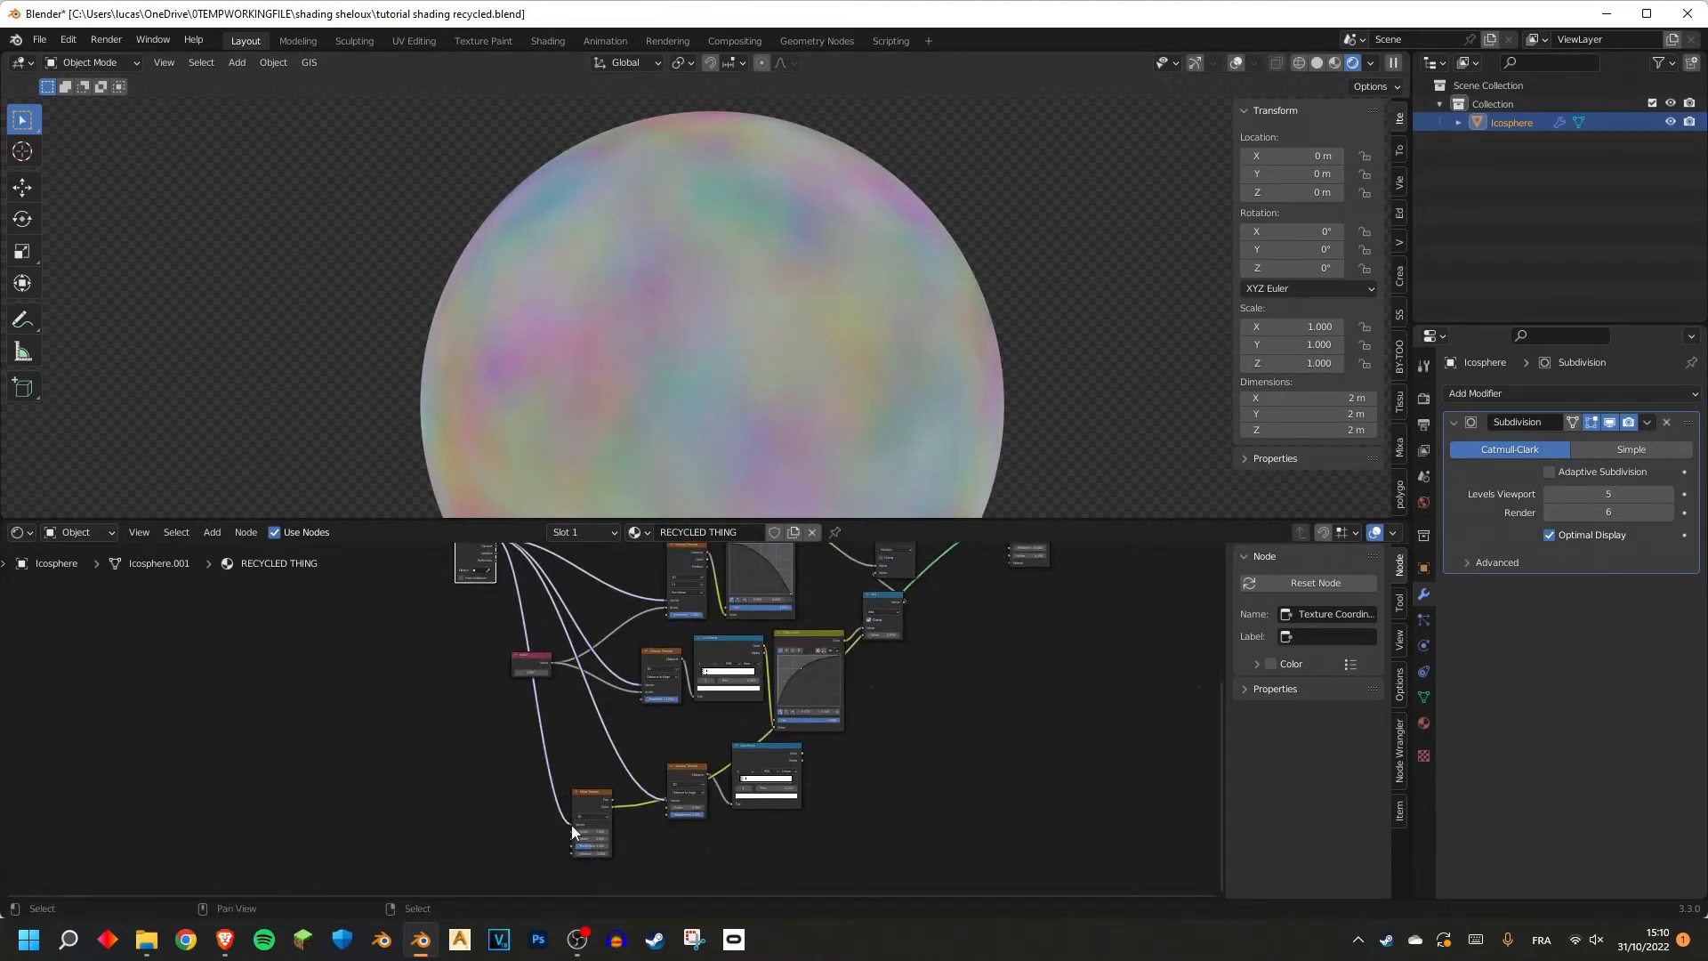
# Insert a MixRGB node on the link into the crack Voronoi Texture's Vector input and feed the Noise Texture's Color into Color2.
pyautogui.scroll(2, 743, 334)
pyautogui.scroll(-2, 744, 335)
pyautogui.scroll(5, 607, 850)
pyautogui.hotkey('shift', 'a')
pyautogui.write('smi')
pyautogui.press('Return')
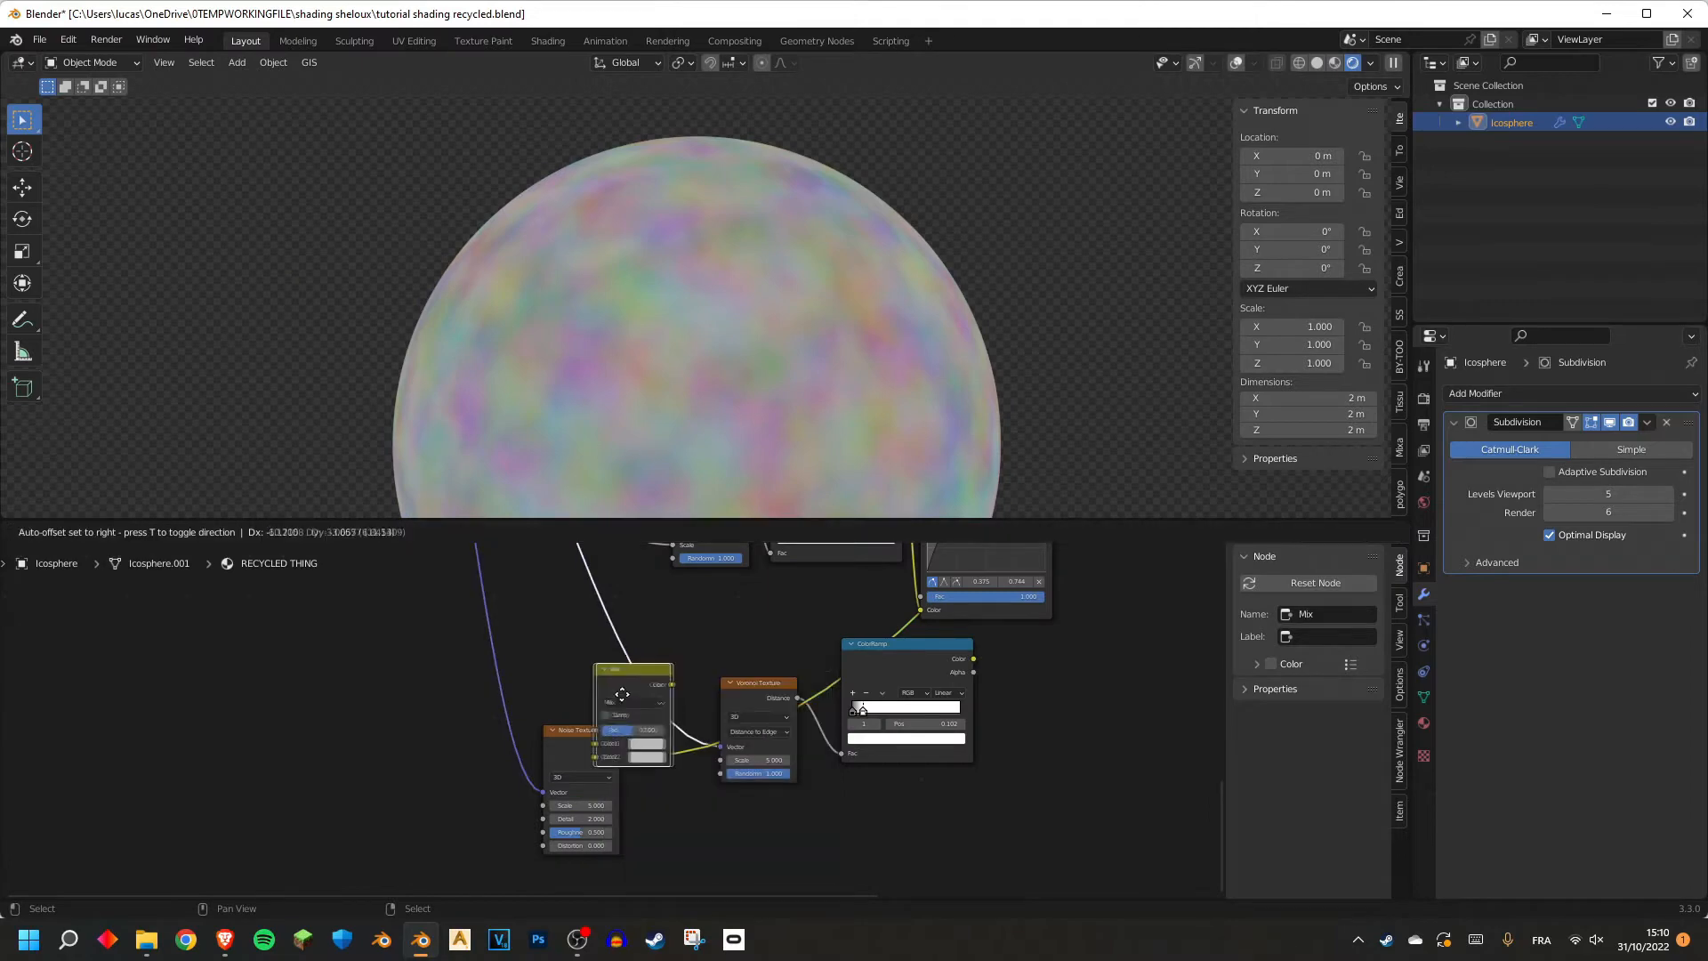
pyautogui.click(629, 701)
pyautogui.scroll(1, 629, 700)
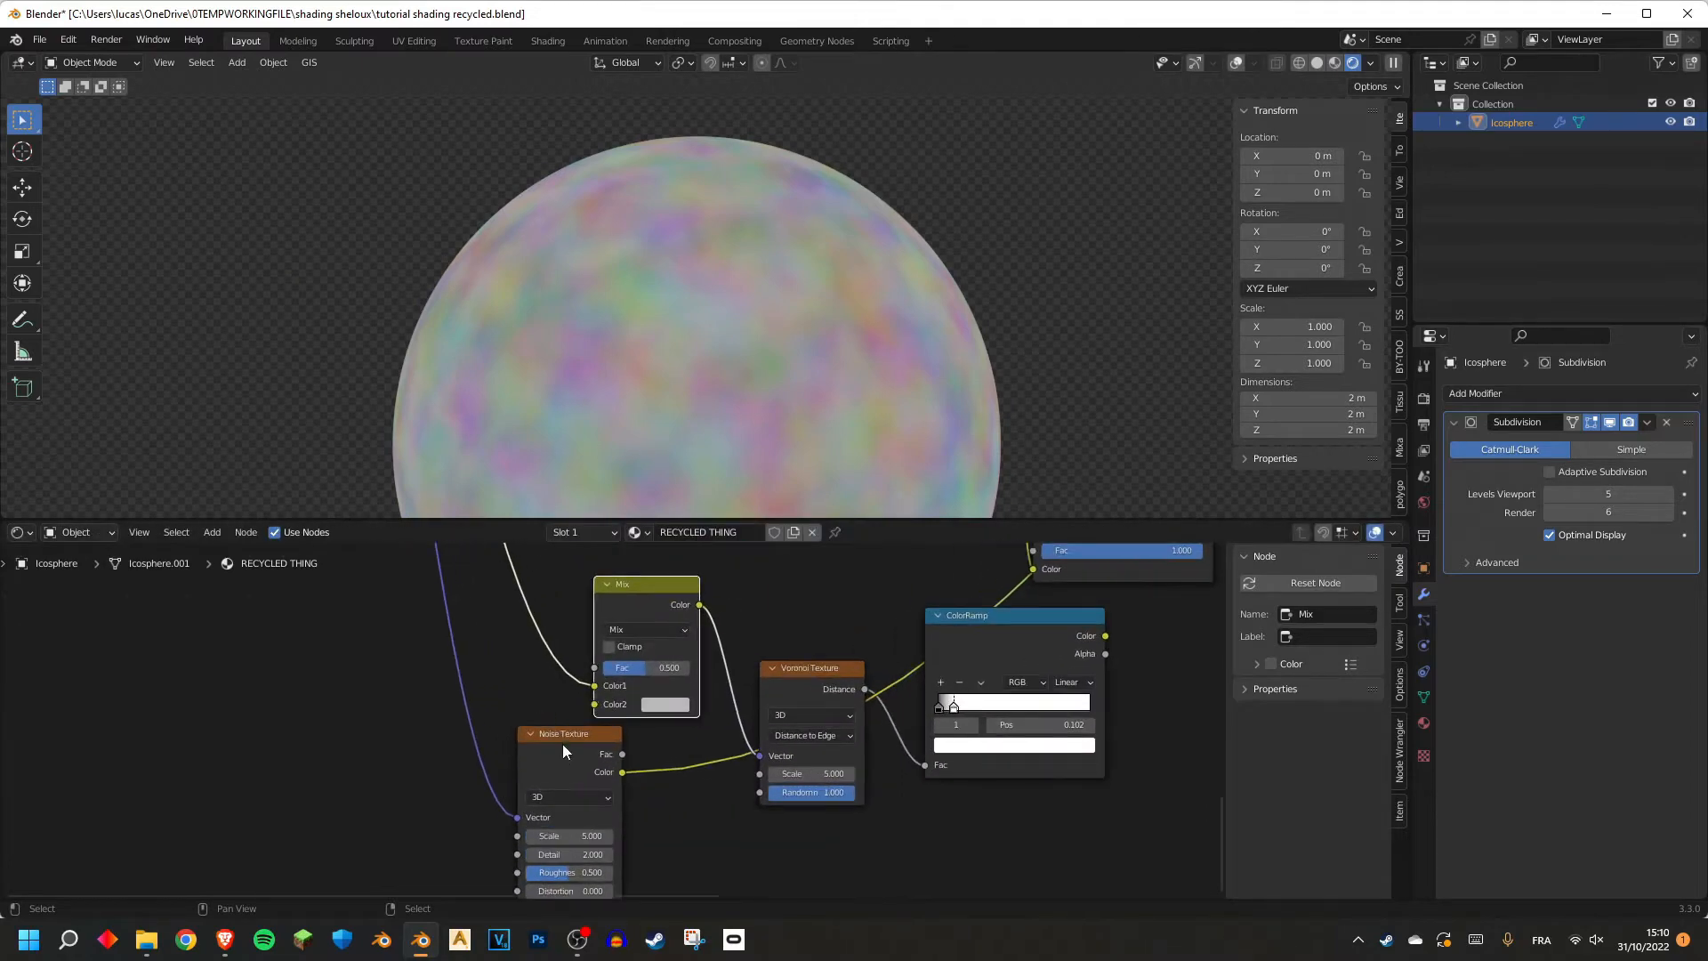
pyautogui.moveTo(562, 743); pyautogui.dragTo(525, 789)
pyautogui.moveTo(596, 716)
pyautogui.mouseDown()
pyautogui.moveTo(587, 672)
pyautogui.moveTo(651, 667)
pyautogui.moveTo(605, 675)
pyautogui.mouseUp()
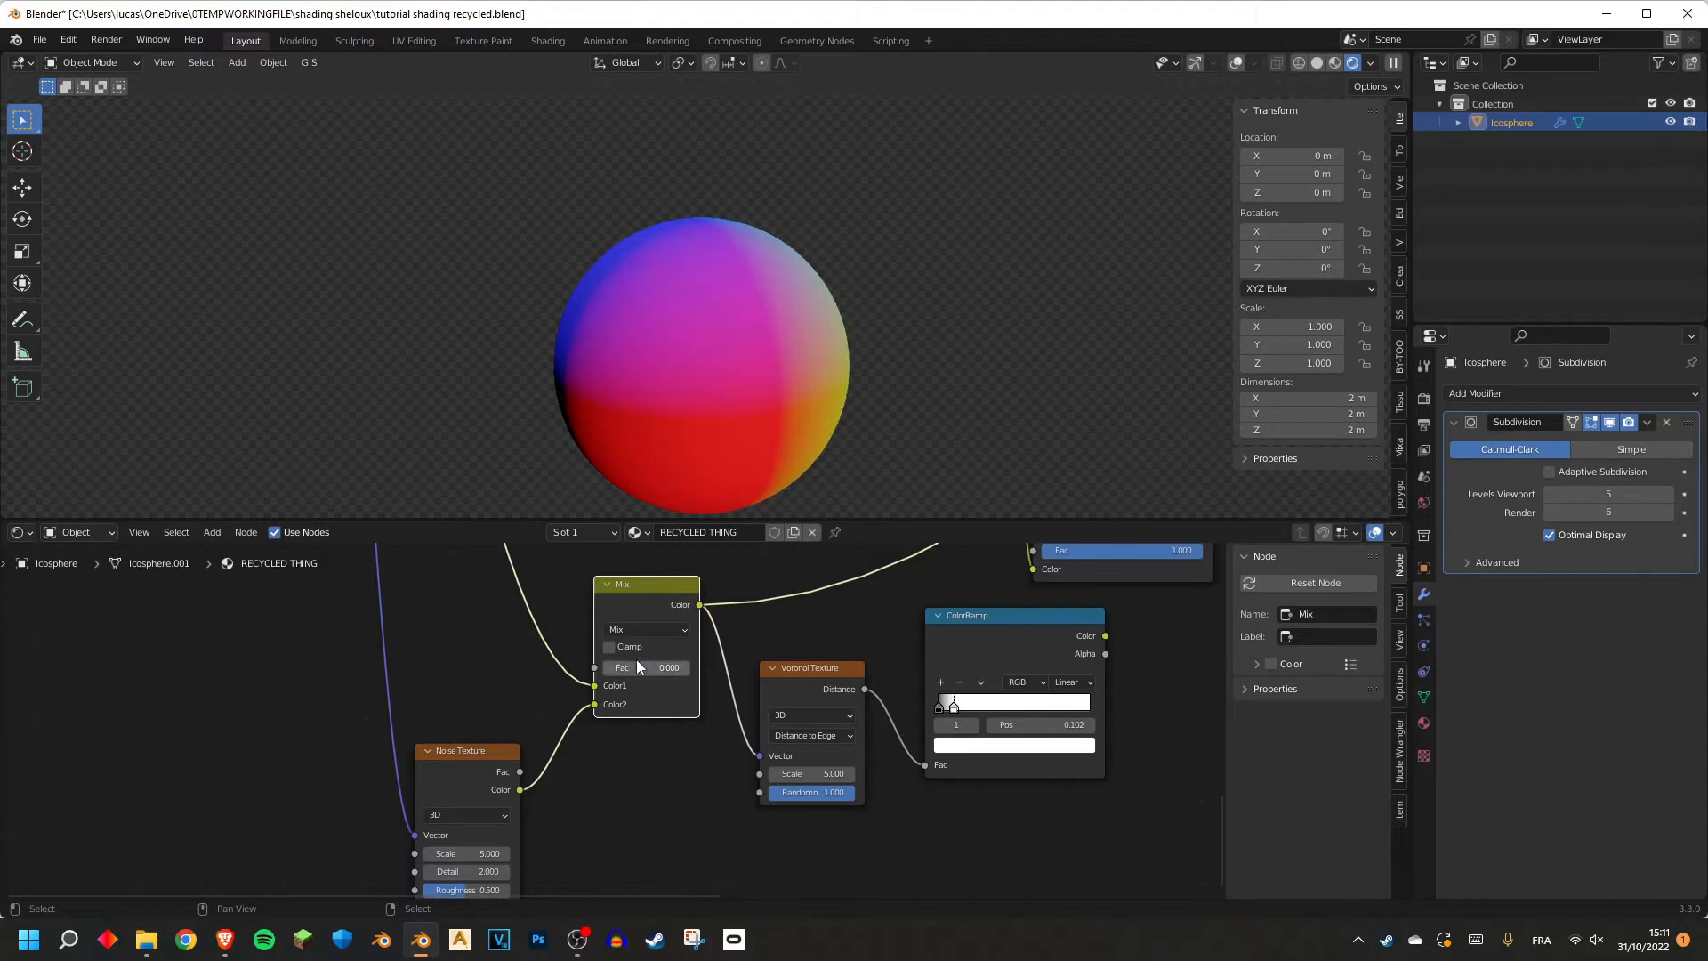
# Try Mix factors of 1.000 and about 0.243, comparing the coordinate and noise blend on the sphere.
pyautogui.scroll(3, 744, 506)
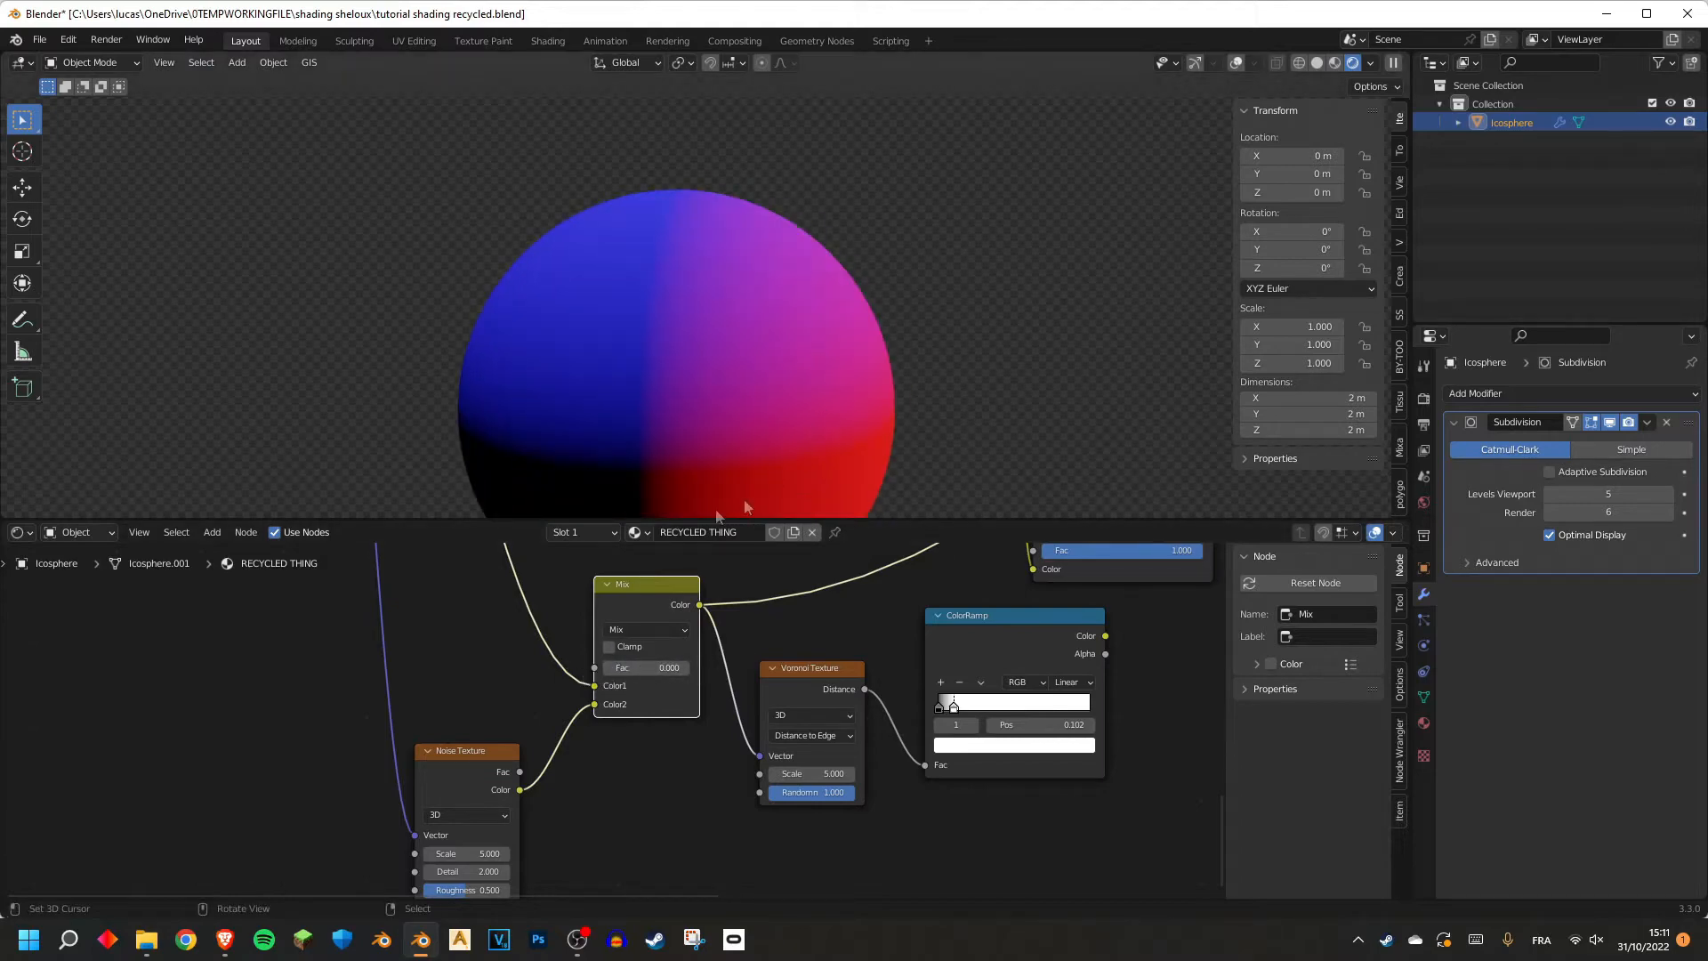
pyautogui.scroll(-2, 631, 340)
pyautogui.scroll(-5, 516, 792)
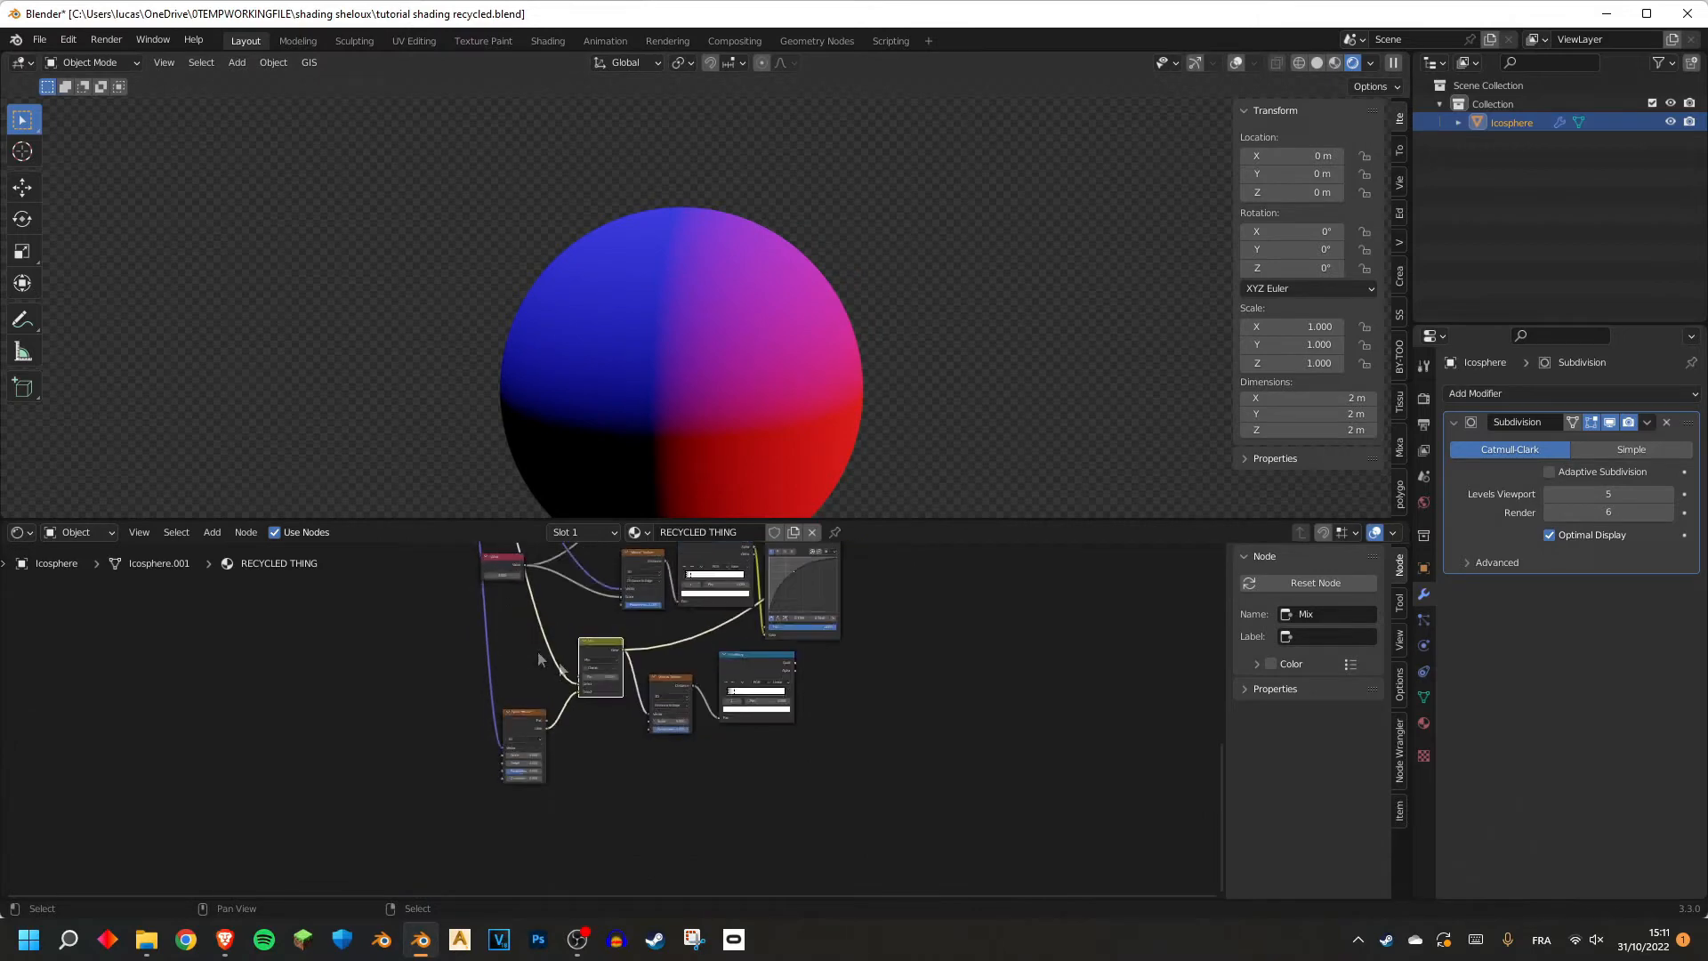
pyautogui.scroll(4, 591, 648)
pyautogui.scroll(3, 612, 681)
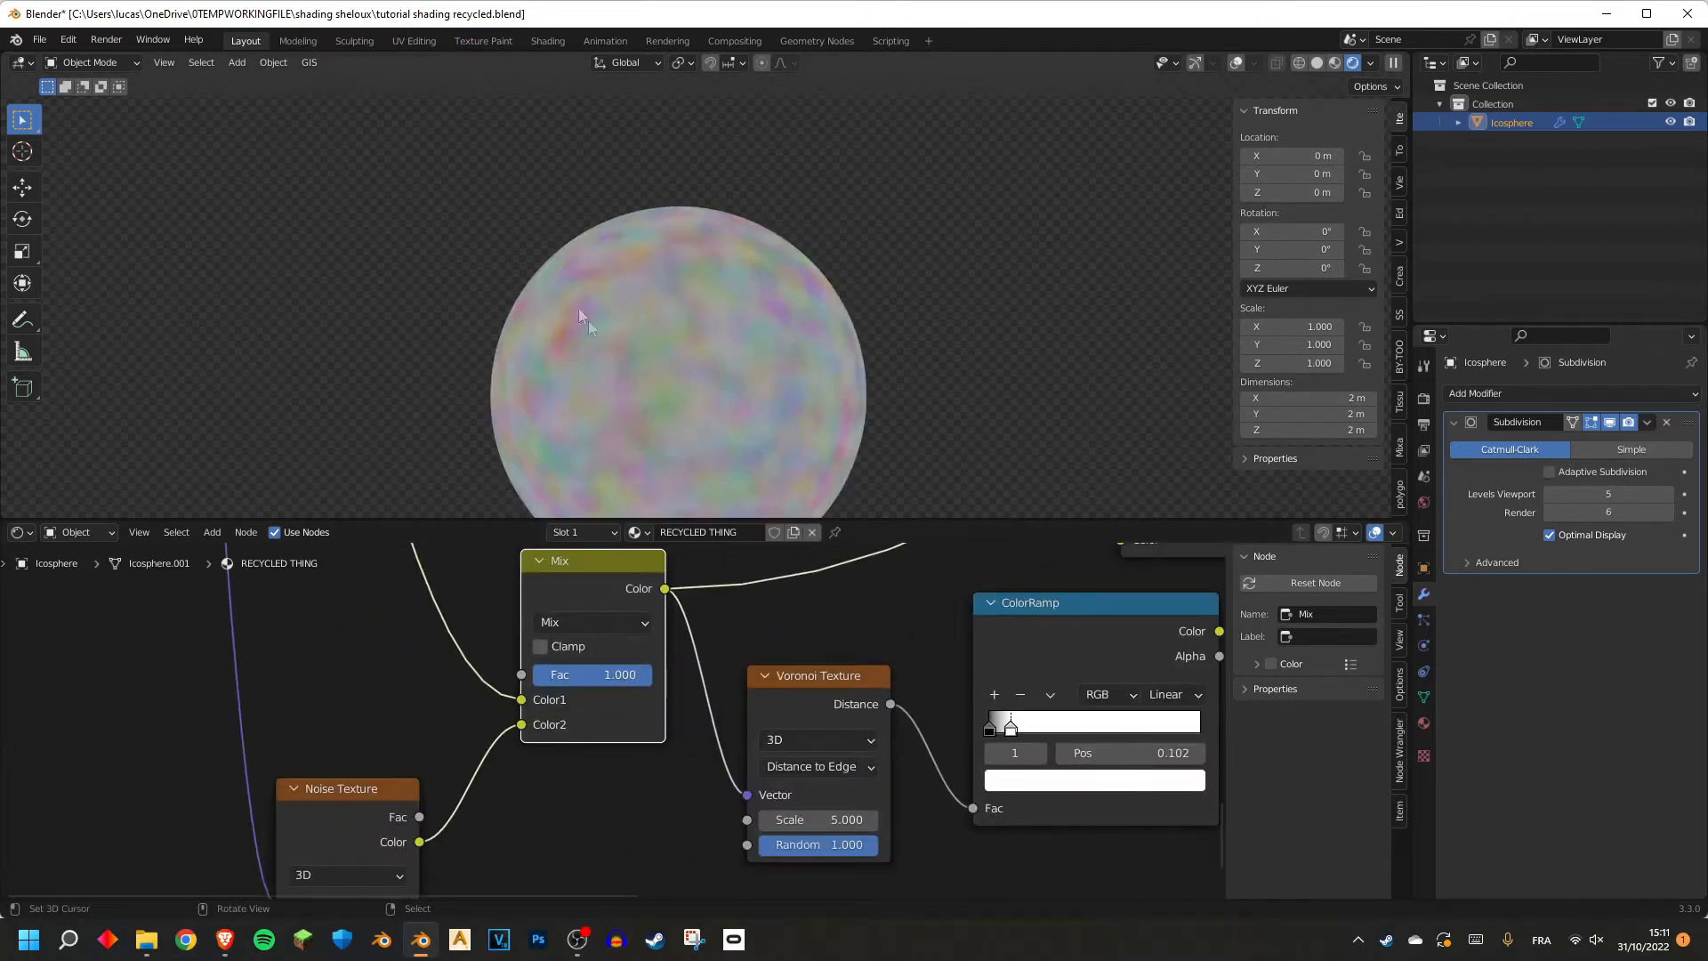
pyautogui.scroll(-3, 692, 342)
pyautogui.moveTo(632, 674); pyautogui.dragTo(591, 674)
pyautogui.scroll(3, 735, 418)
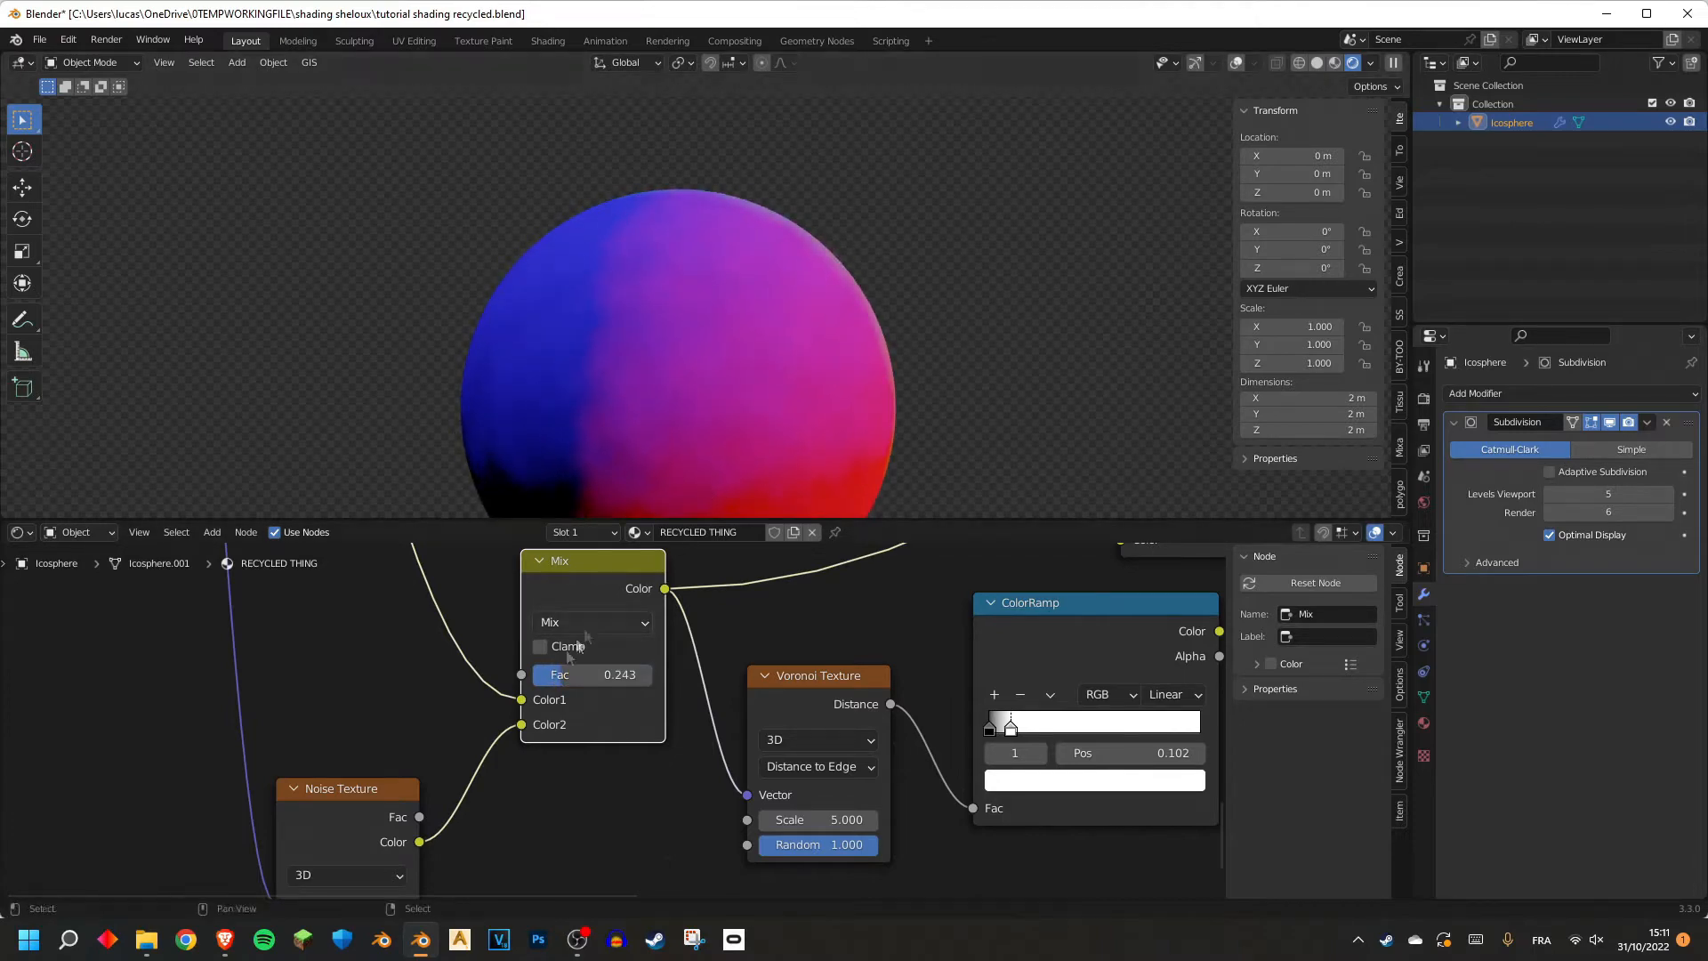
# Set the Mix node's Fac to 0 and its blending mode to Linear Light.
pyautogui.moveTo(579, 675)
pyautogui.mouseDown()
pyautogui.moveTo(532, 674)
pyautogui.moveTo(614, 675)
pyautogui.moveTo(534, 675)
pyautogui.mouseUp()
pyautogui.click(614, 622)
pyautogui.click(580, 328)
# Preview the crack ColorRamp on the sphere and raise the Linear Light node's Fac to about 0.045.
pyautogui.keyDown('ctrl'); pyautogui.keyDown('shift'); pyautogui.click(811, 699); pyautogui.keyUp('shift'); pyautogui.keyUp('ctrl')
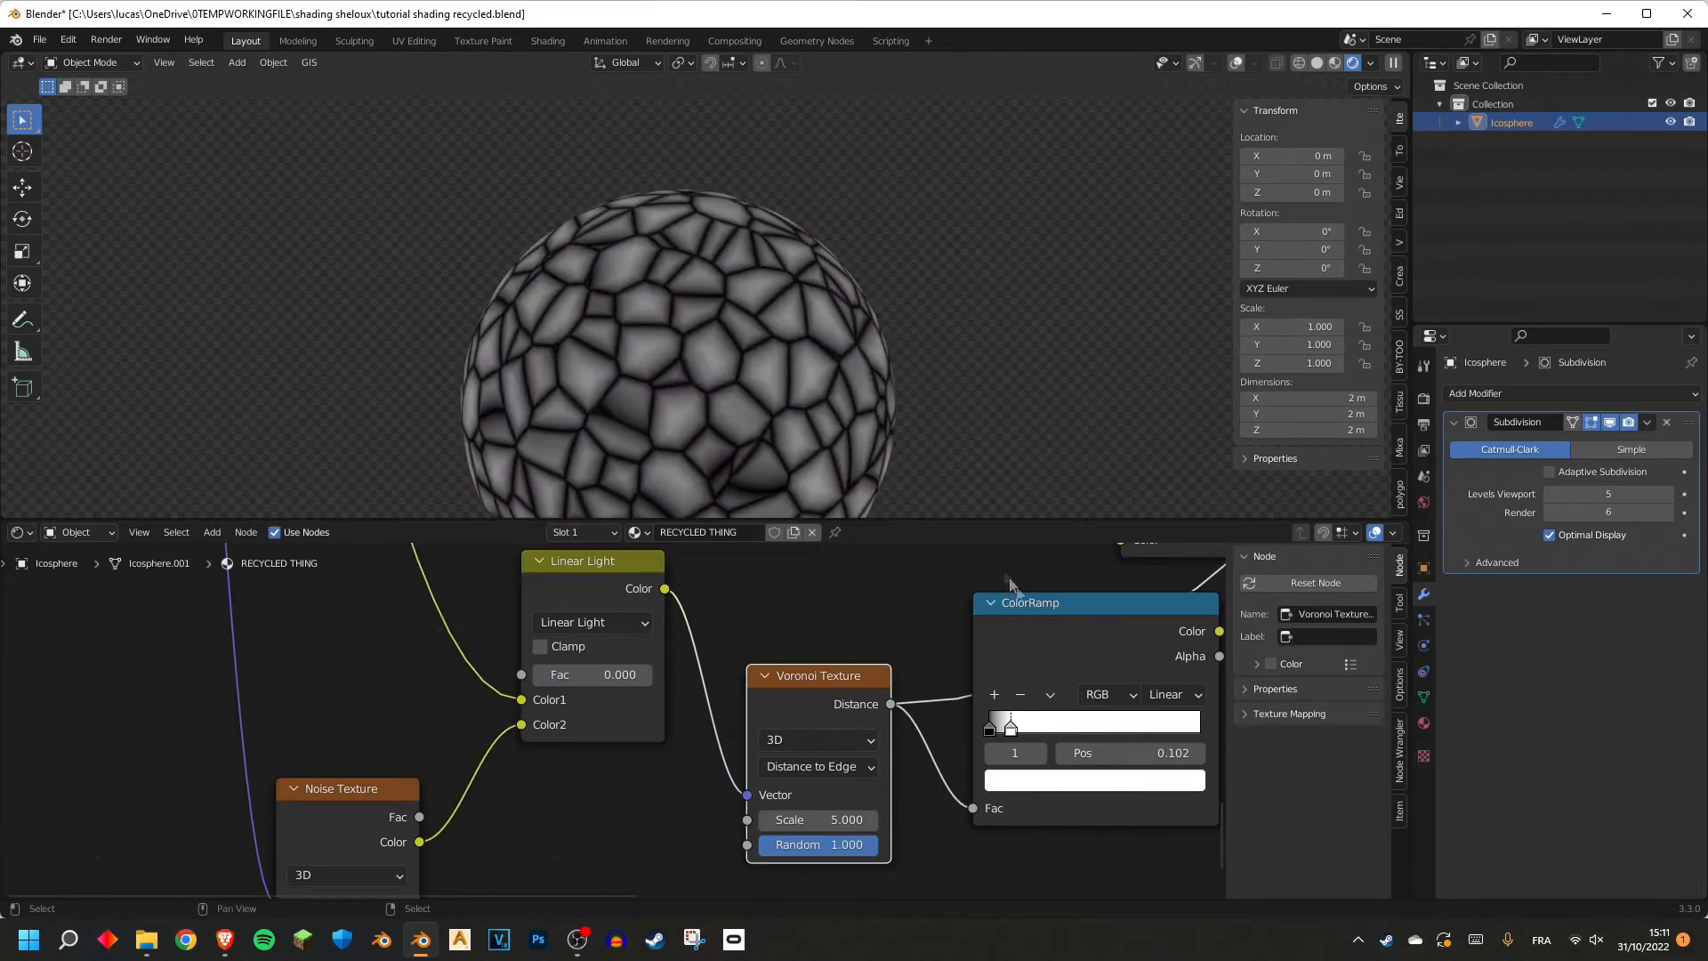
pyautogui.keyDown('ctrl'); pyautogui.keyDown('shift'); pyautogui.click(1037, 628); pyautogui.keyUp('shift'); pyautogui.keyUp('ctrl')
pyautogui.scroll(1, 793, 424)
pyautogui.scroll(3, 547, 685)
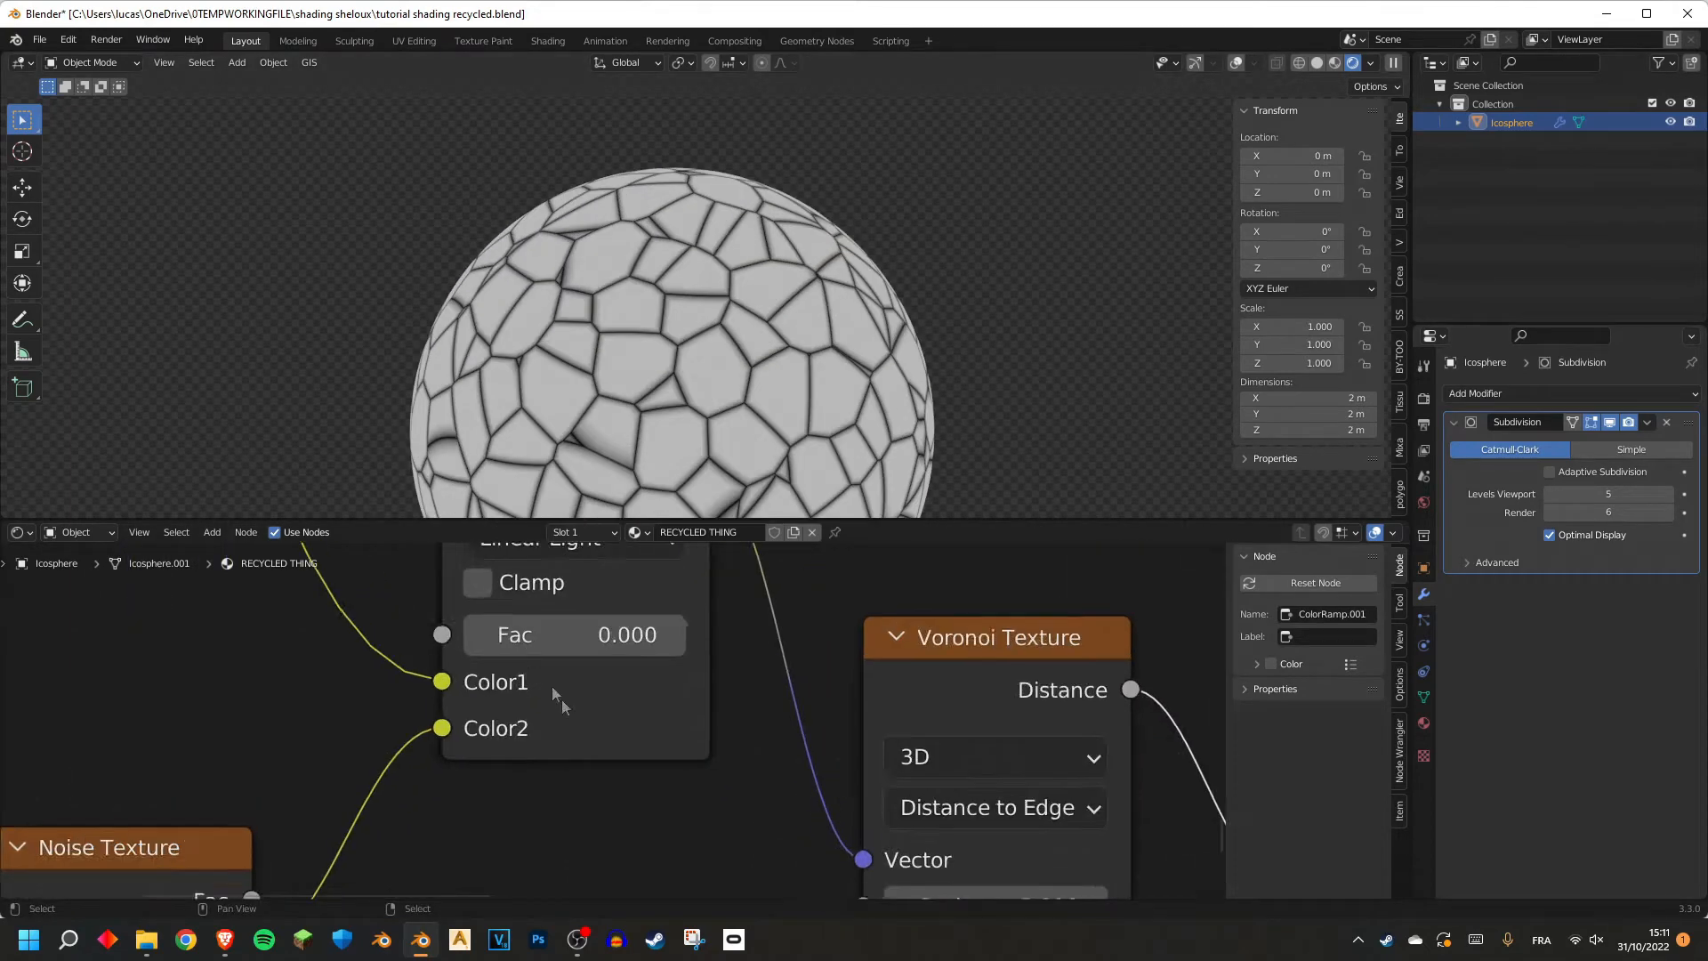
pyautogui.moveTo(629, 659); pyautogui.dragTo(639, 659)
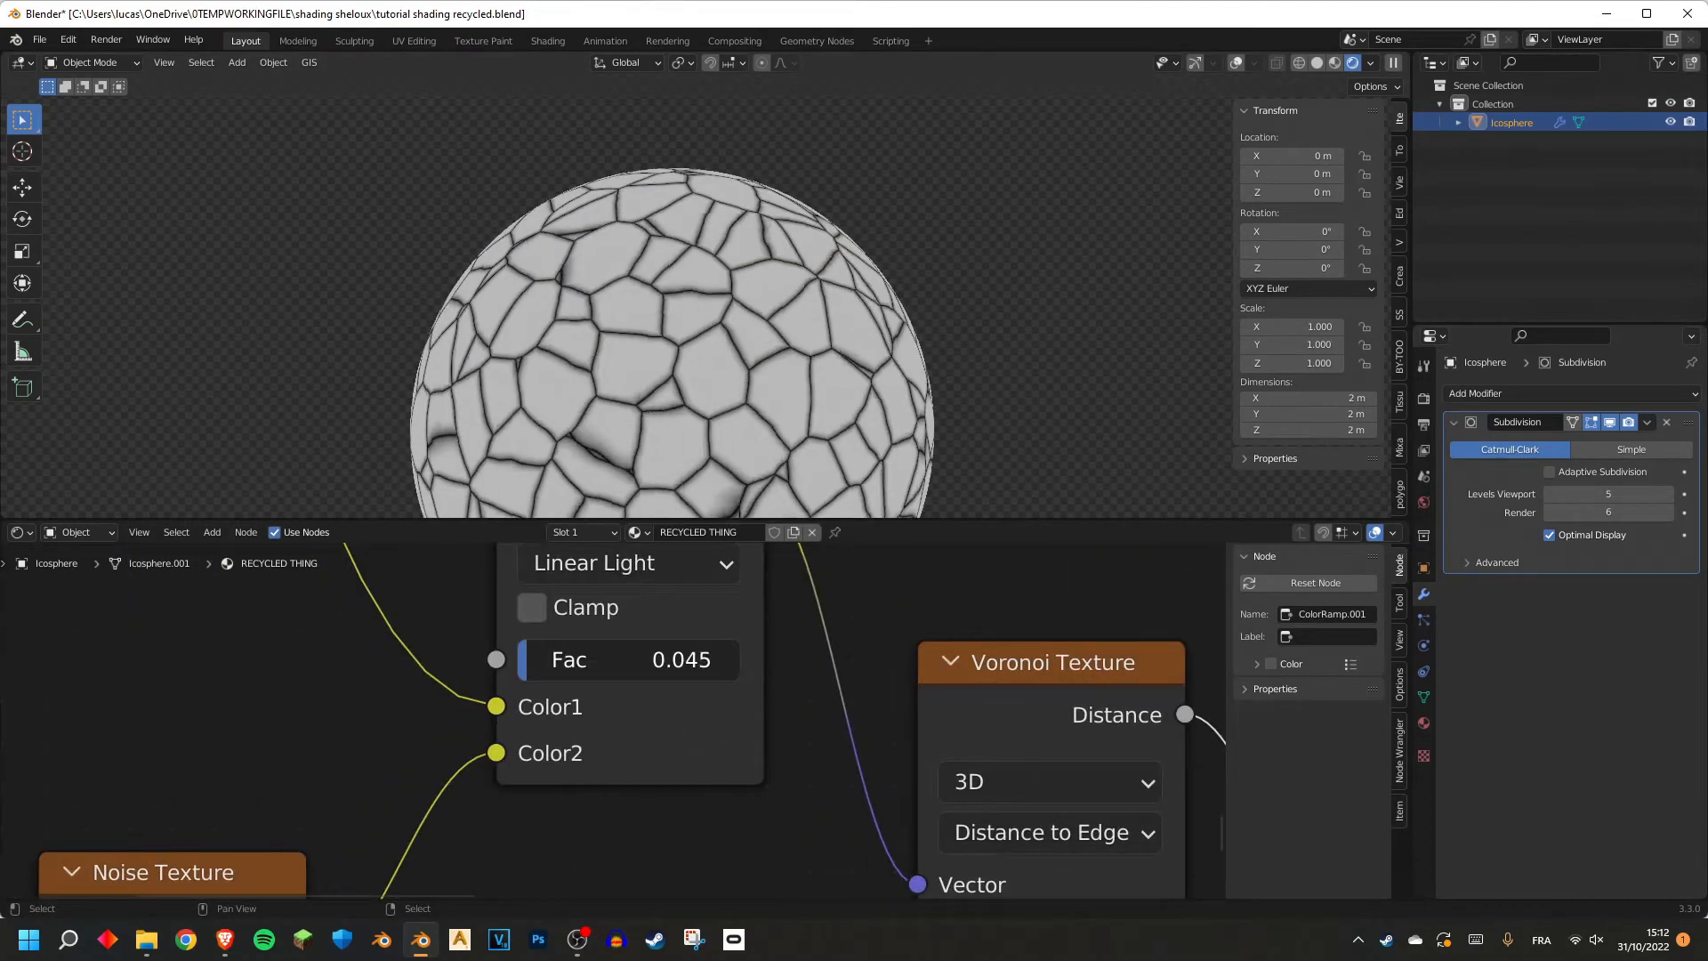
pyautogui.scroll(3, 611, 302)
pyautogui.scroll(-3, 418, 773)
# Set the Detail of the Noise Texture that distorts the cracks to 16.
pyautogui.moveTo(391, 796); pyautogui.dragTo(587, 574, button='middle')
pyautogui.click(503, 773)
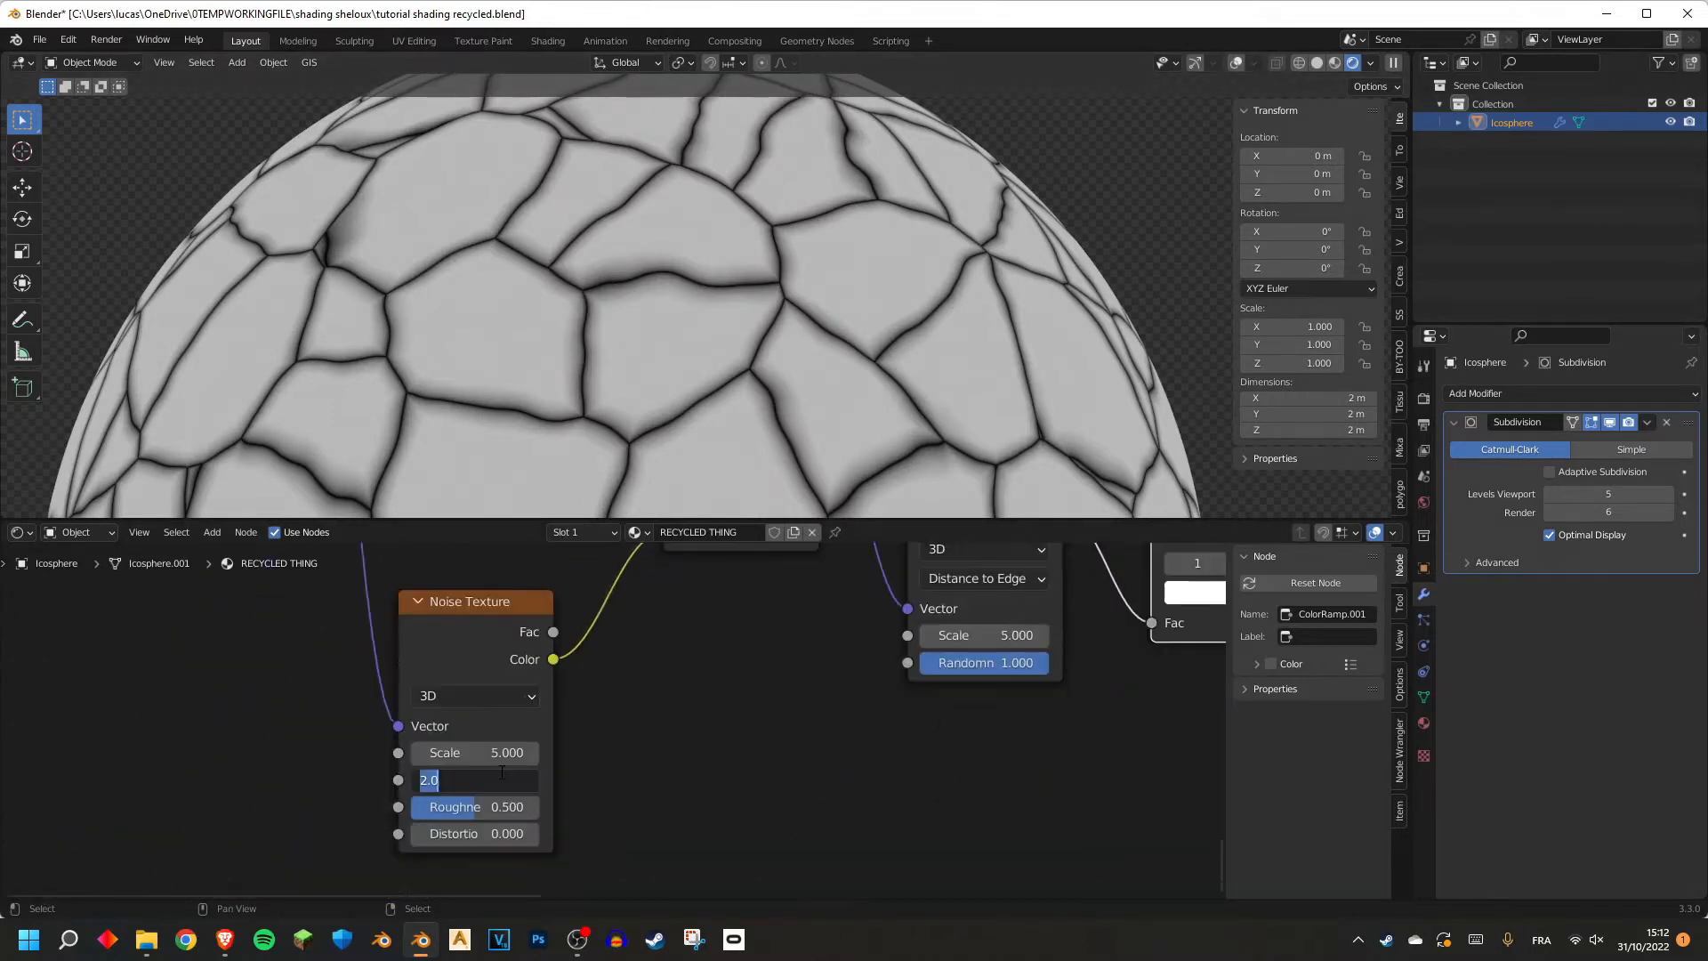
pyautogui.write('16')
pyautogui.press('Return')
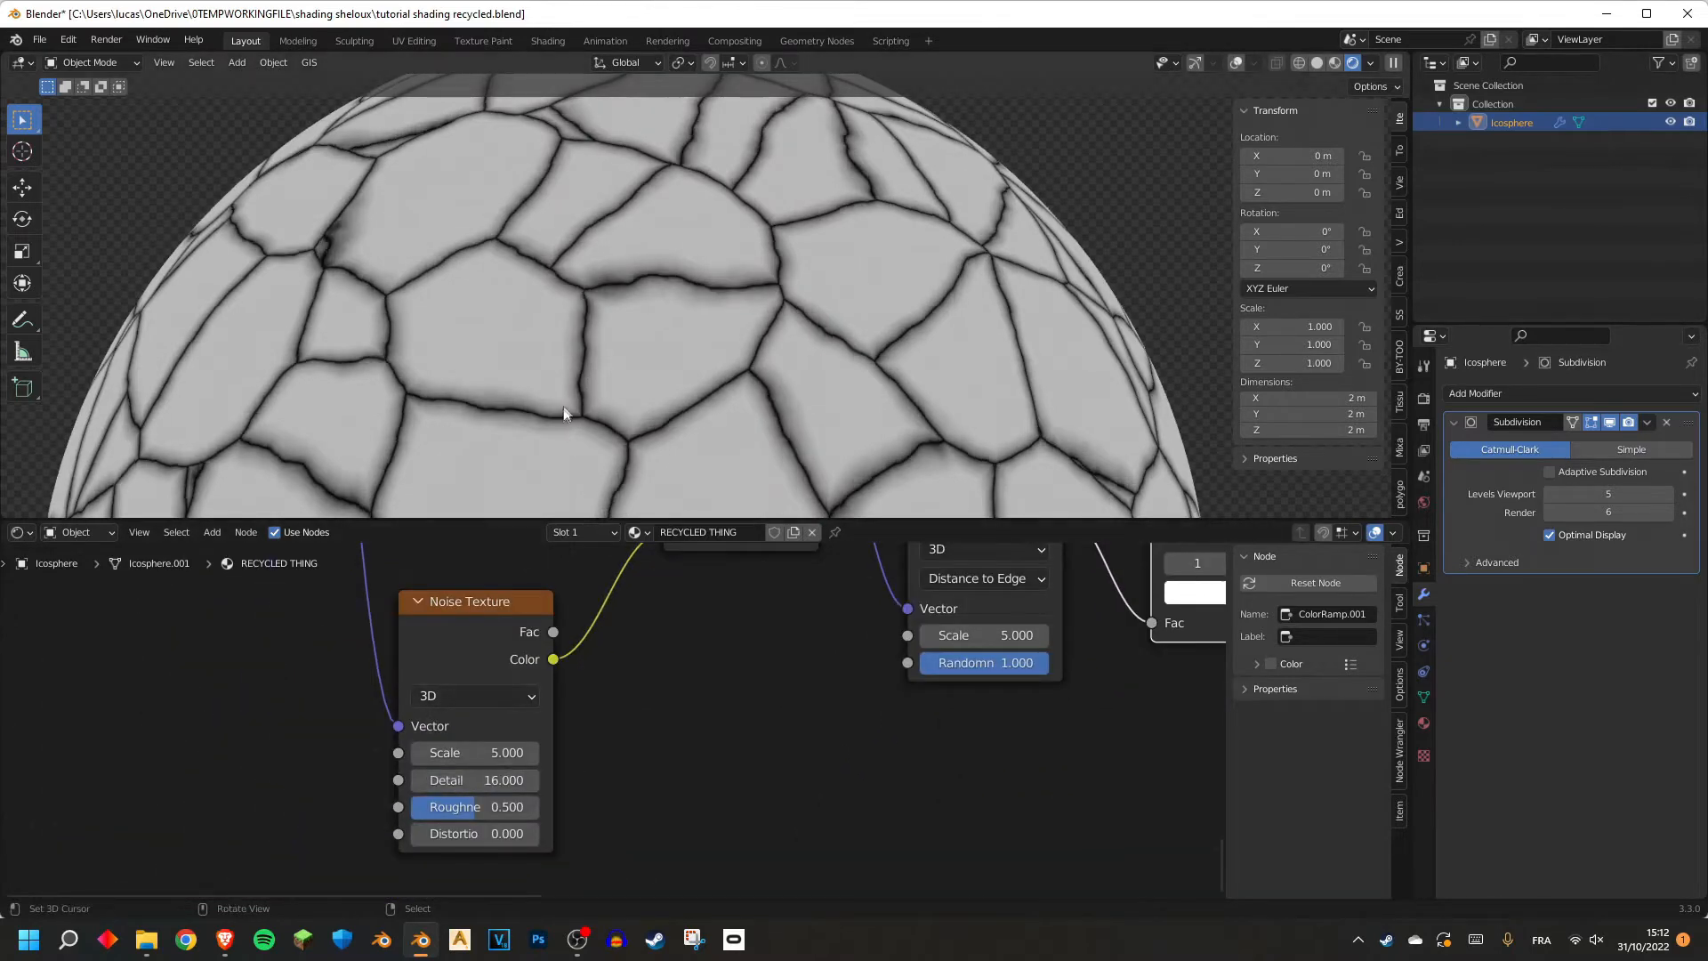
pyautogui.scroll(2, 548, 347)
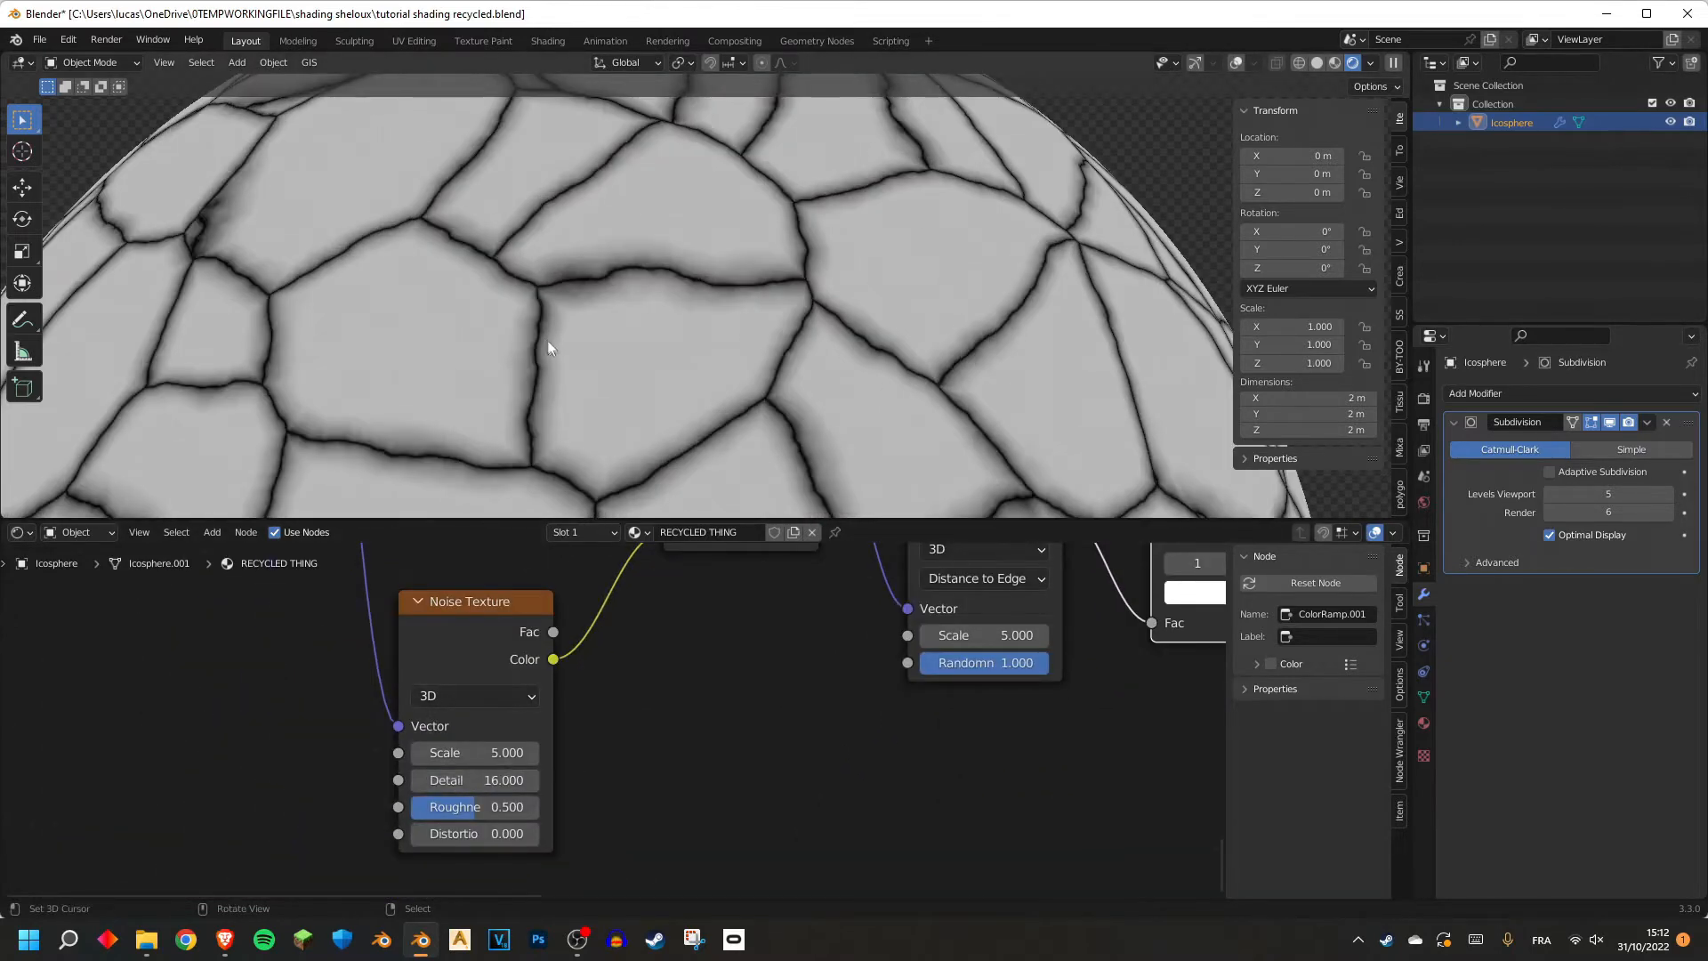
# Set the distorting Noise Texture's Scale to 8 and fine-tune it slightly.
pyautogui.click(476, 752)
pyautogui.write('8')
pyautogui.press('Return')
pyautogui.moveTo(506, 753)
pyautogui.mouseDown()
pyautogui.moveTo(474, 753)
pyautogui.moveTo(500, 753)
pyautogui.mouseUp()
# Try Linear Light factors of 0.243 and 0.1, settle on 0.05, and check the cracks around the sphere.
pyautogui.moveTo(623, 696); pyautogui.dragTo(587, 697)
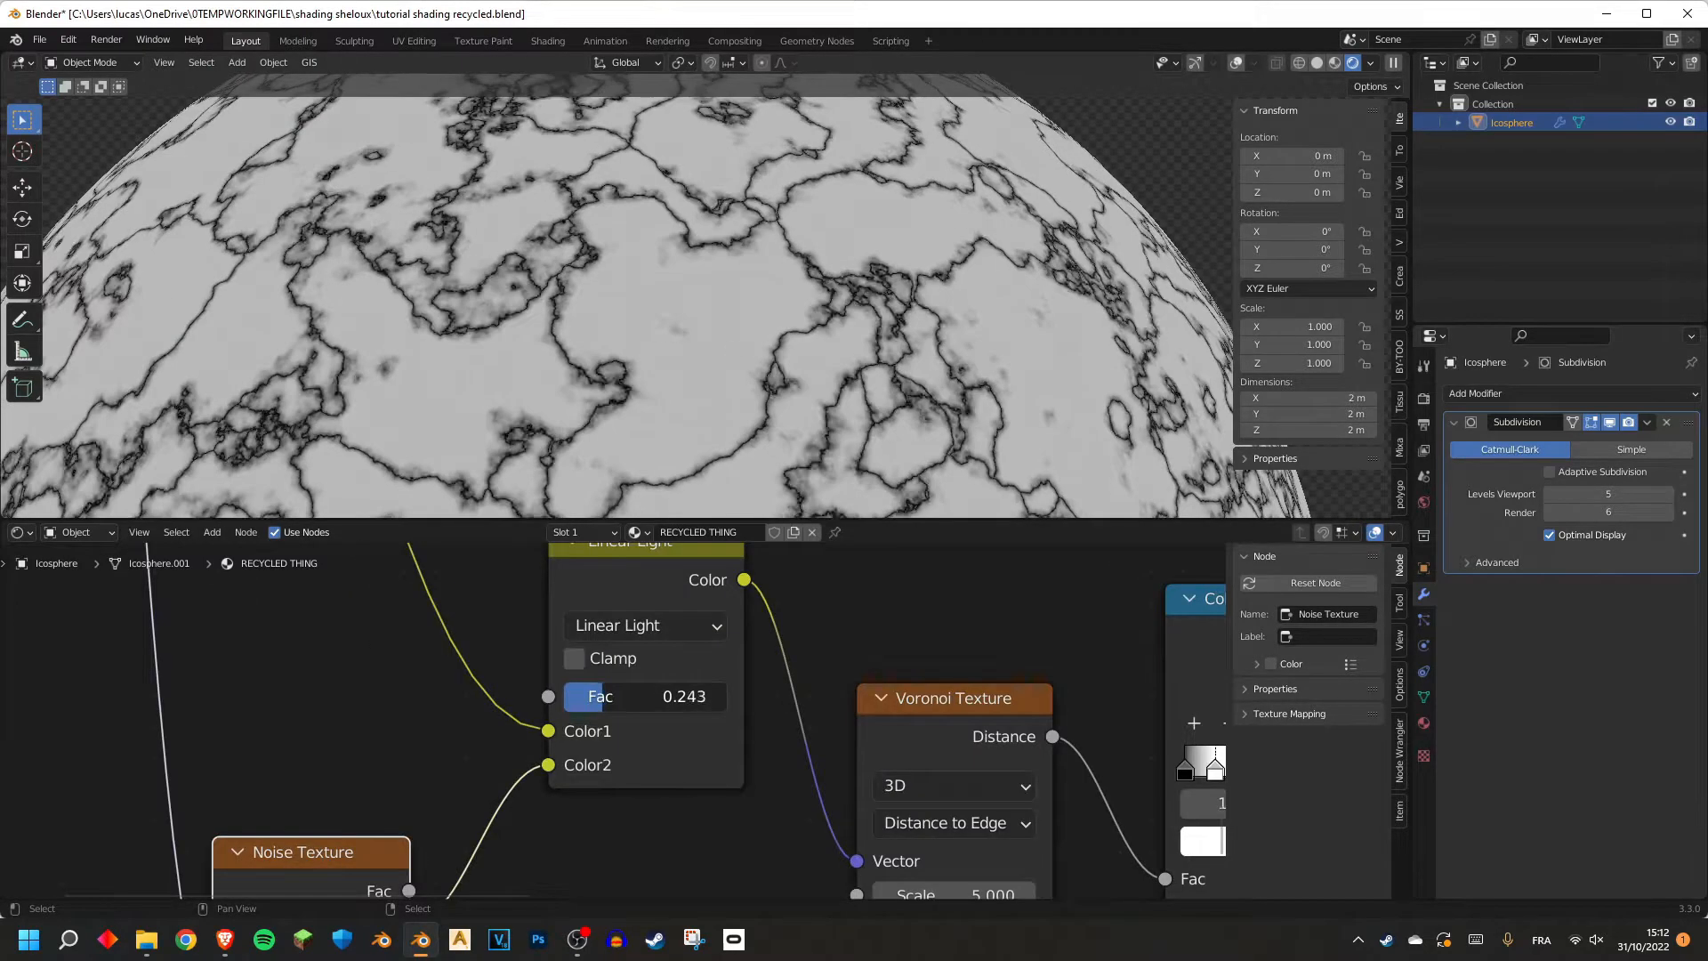
pyautogui.click(589, 698)
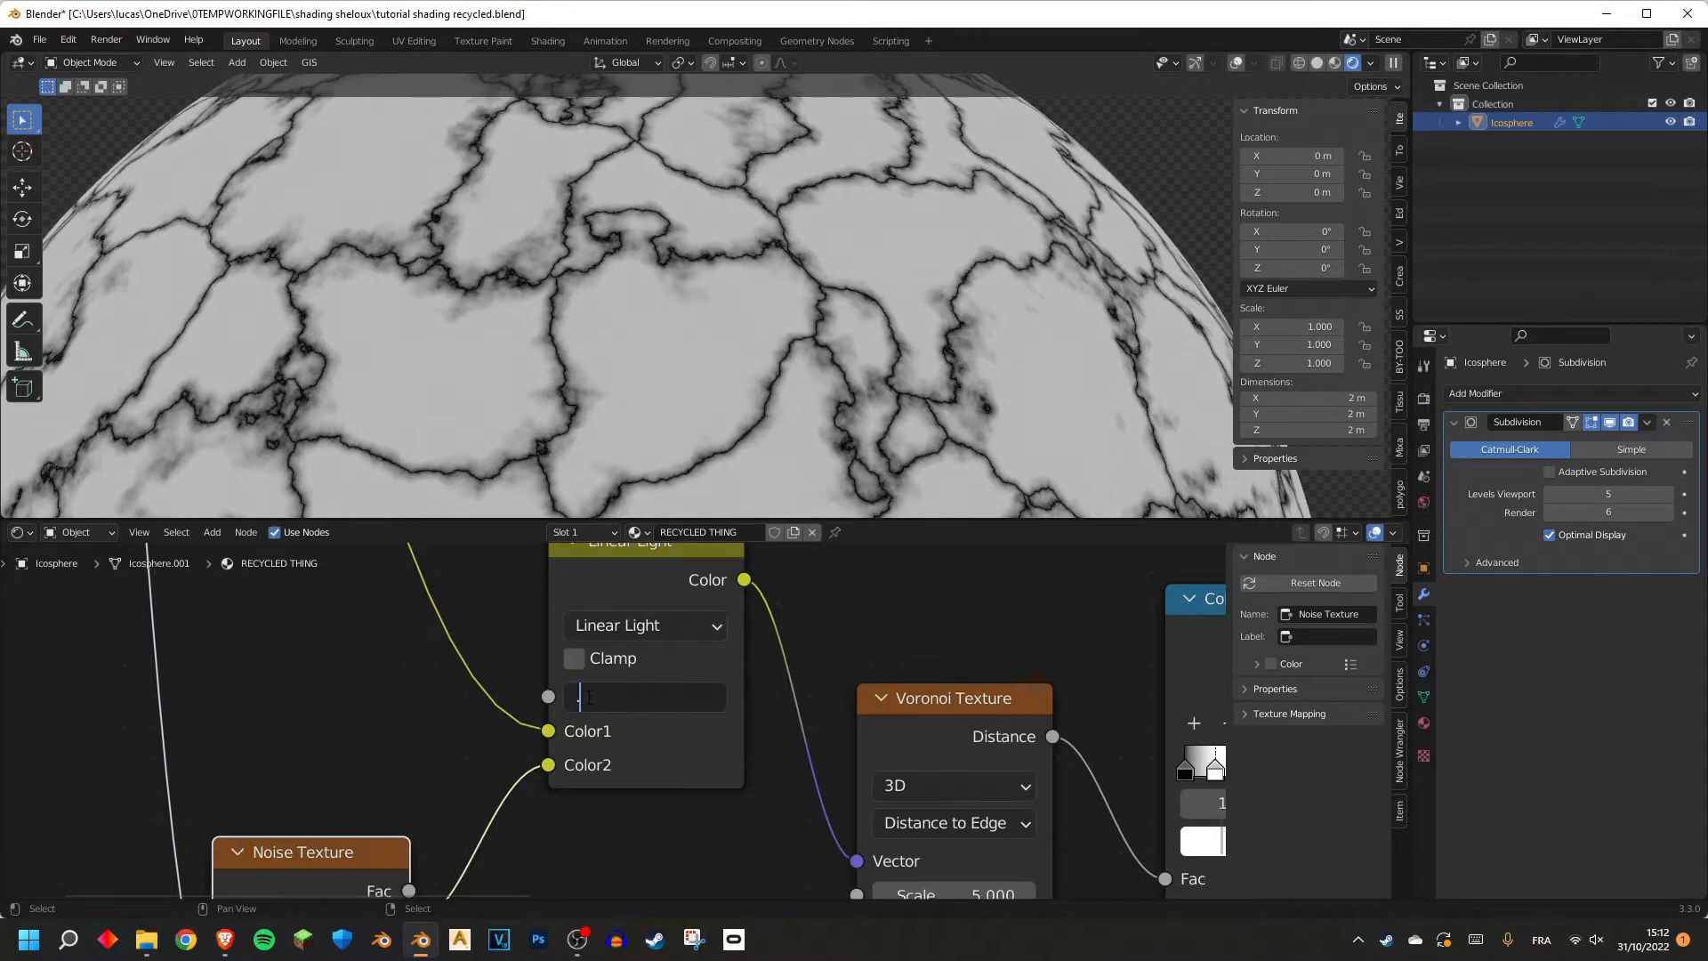
pyautogui.write('.1')
pyautogui.press('Return')
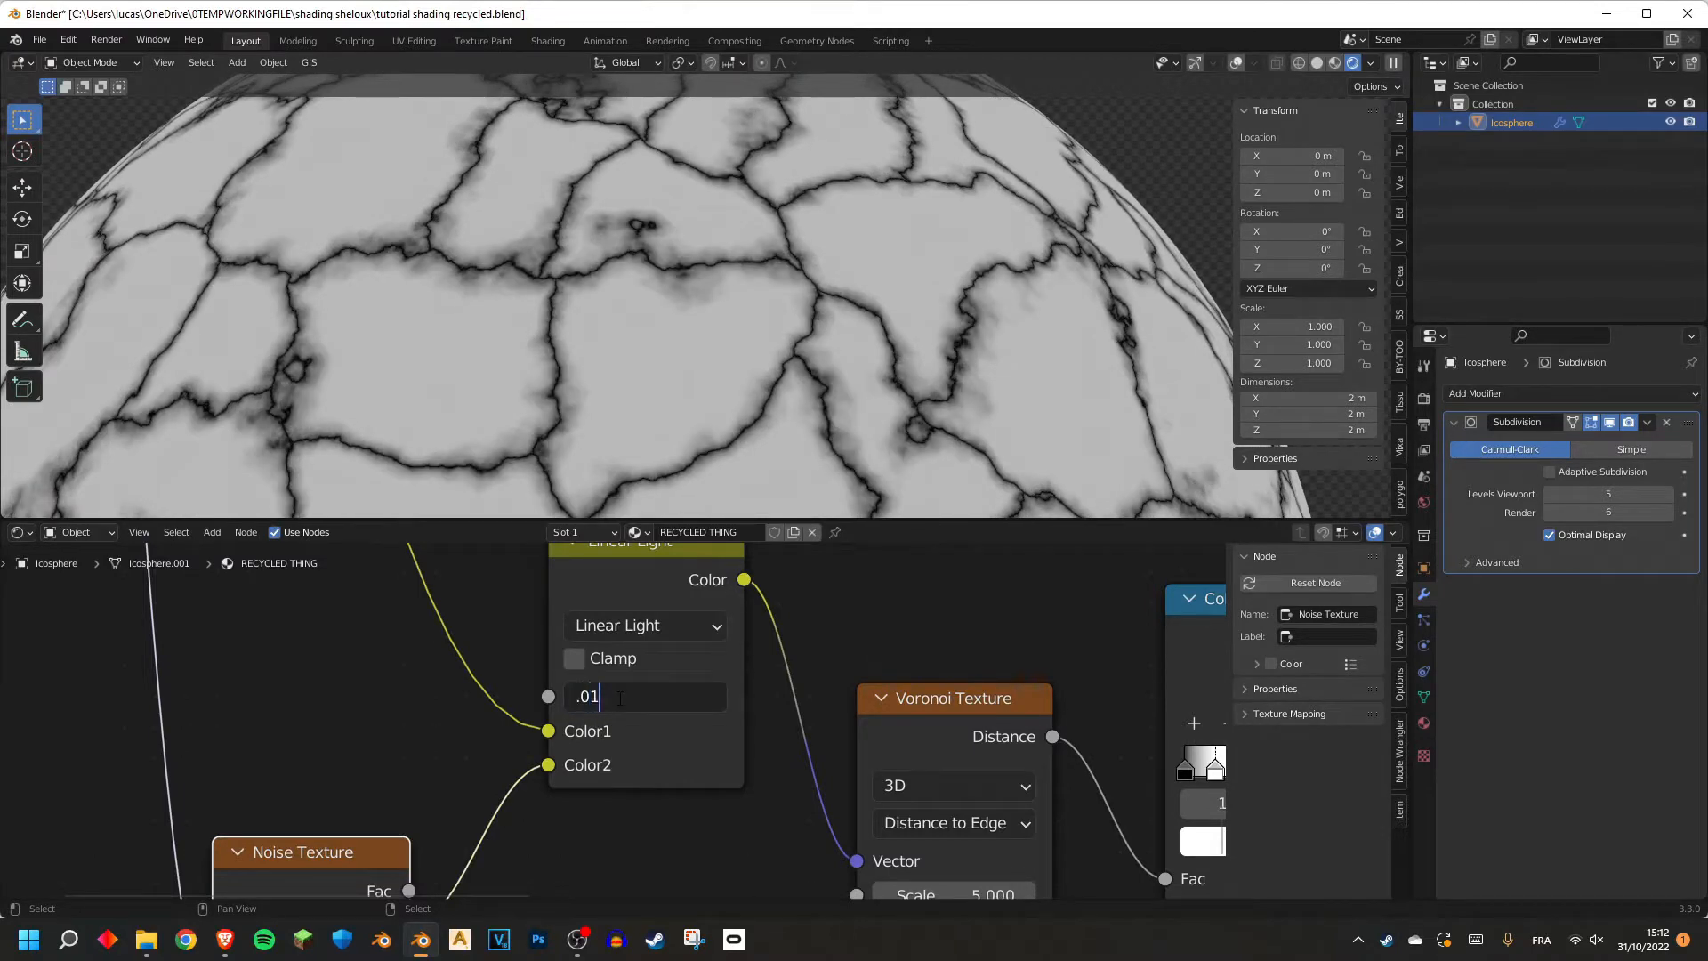
pyautogui.scroll(-6, 690, 342)
pyautogui.moveTo(694, 349); pyautogui.dragTo(436, 393, button='middle')
pyautogui.scroll(3, 436, 393)
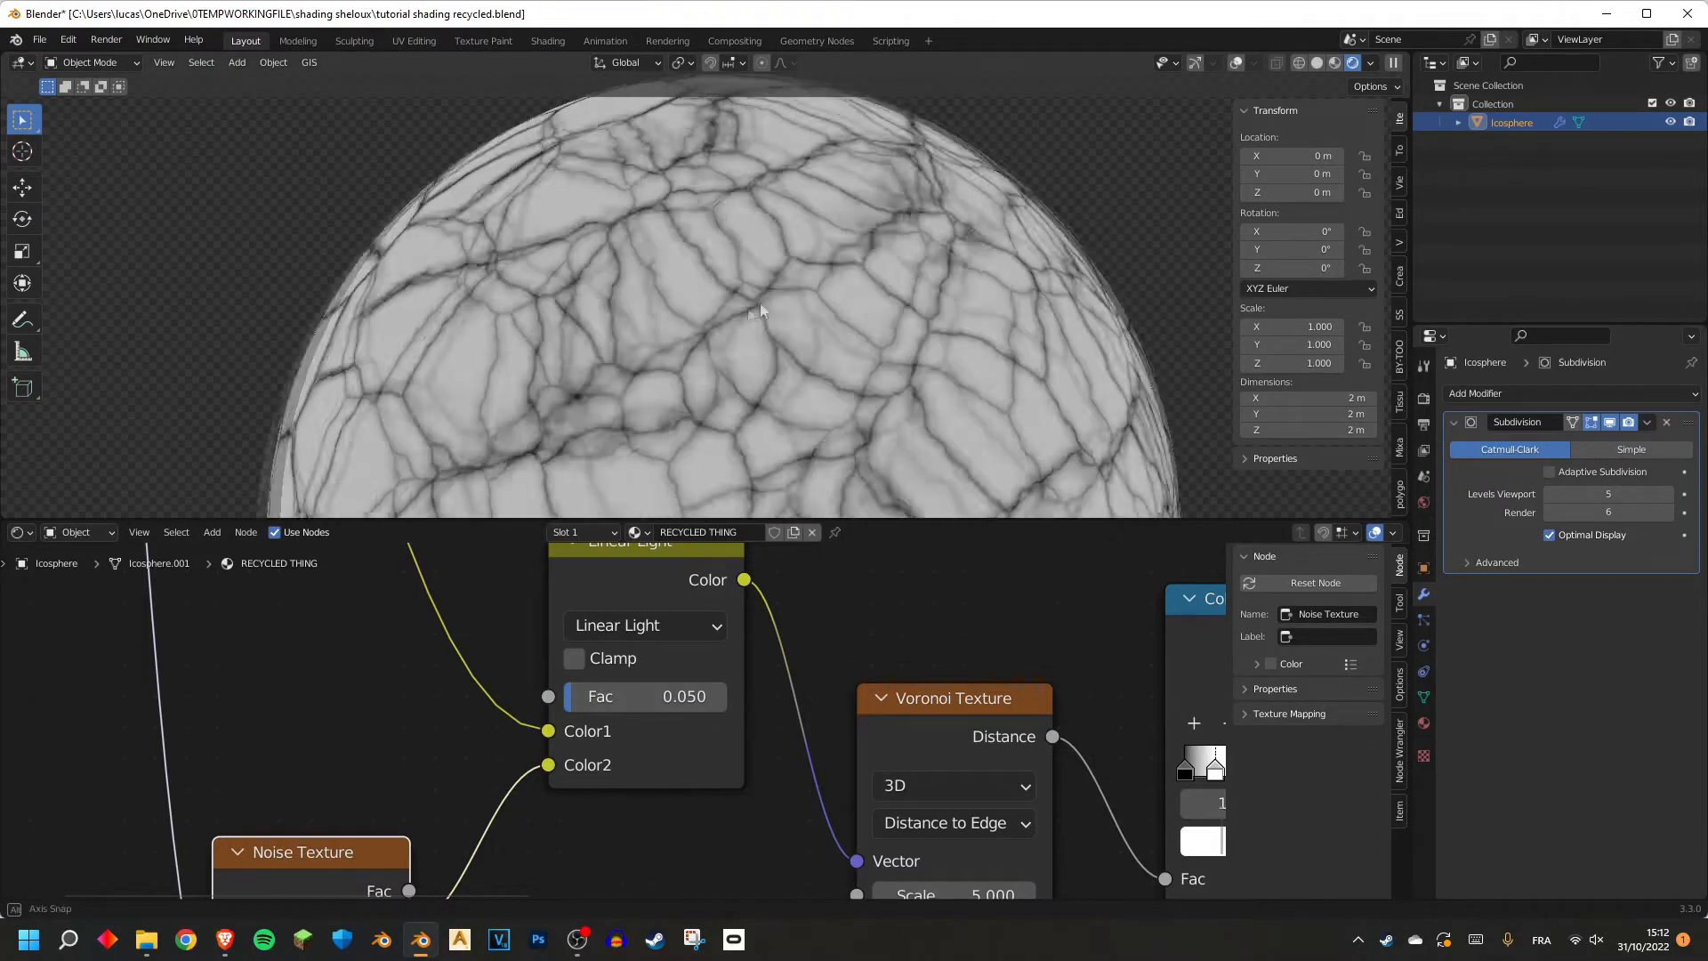
# Move the crack layer's Noise Texture, Linear Light, Voronoi Texture and ColorRamp nodes together, away from the bump nodes.
pyautogui.scroll(-4, 623, 356)
pyautogui.scroll(-7, 817, 633)
pyautogui.moveTo(817, 633); pyautogui.dragTo(769, 666, button='middle')
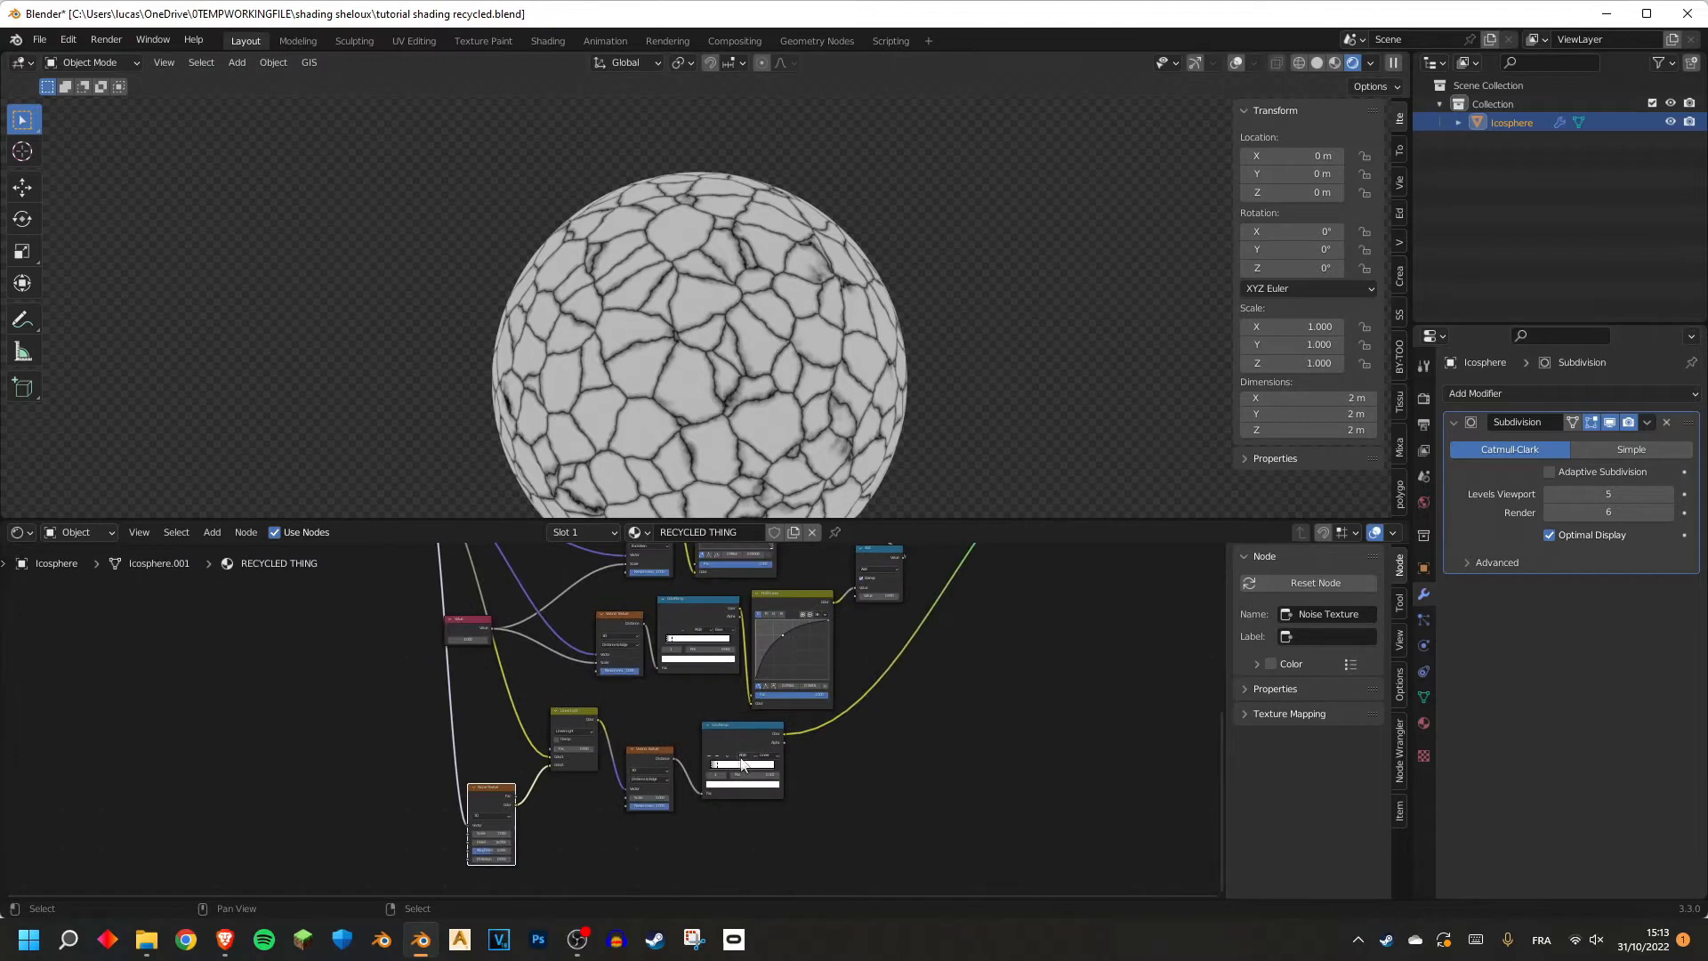
pyautogui.moveTo(819, 728); pyautogui.dragTo(489, 827)
pyautogui.press('g')
pyautogui.click(632, 819)
pyautogui.scroll(-1, 790, 712)
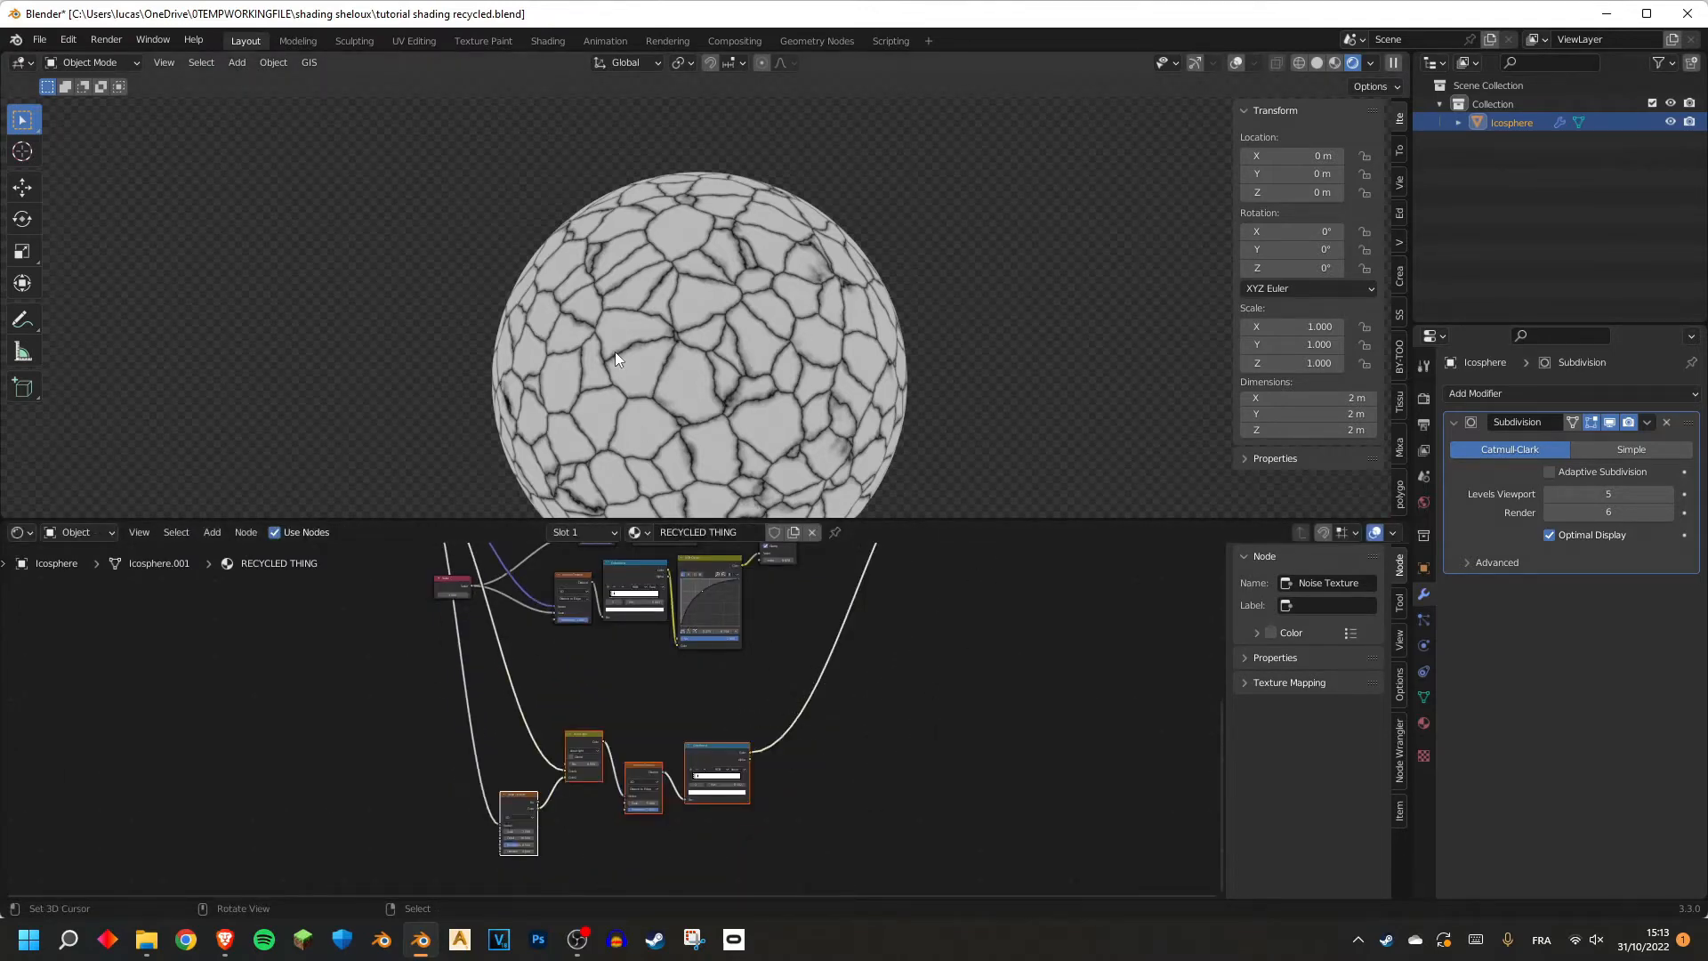
# Set the crack Voronoi Texture's Scale to 2 and the Linear Light node's Fac to 0.07.
pyautogui.scroll(3, 618, 351)
pyautogui.scroll(-4, 701, 352)
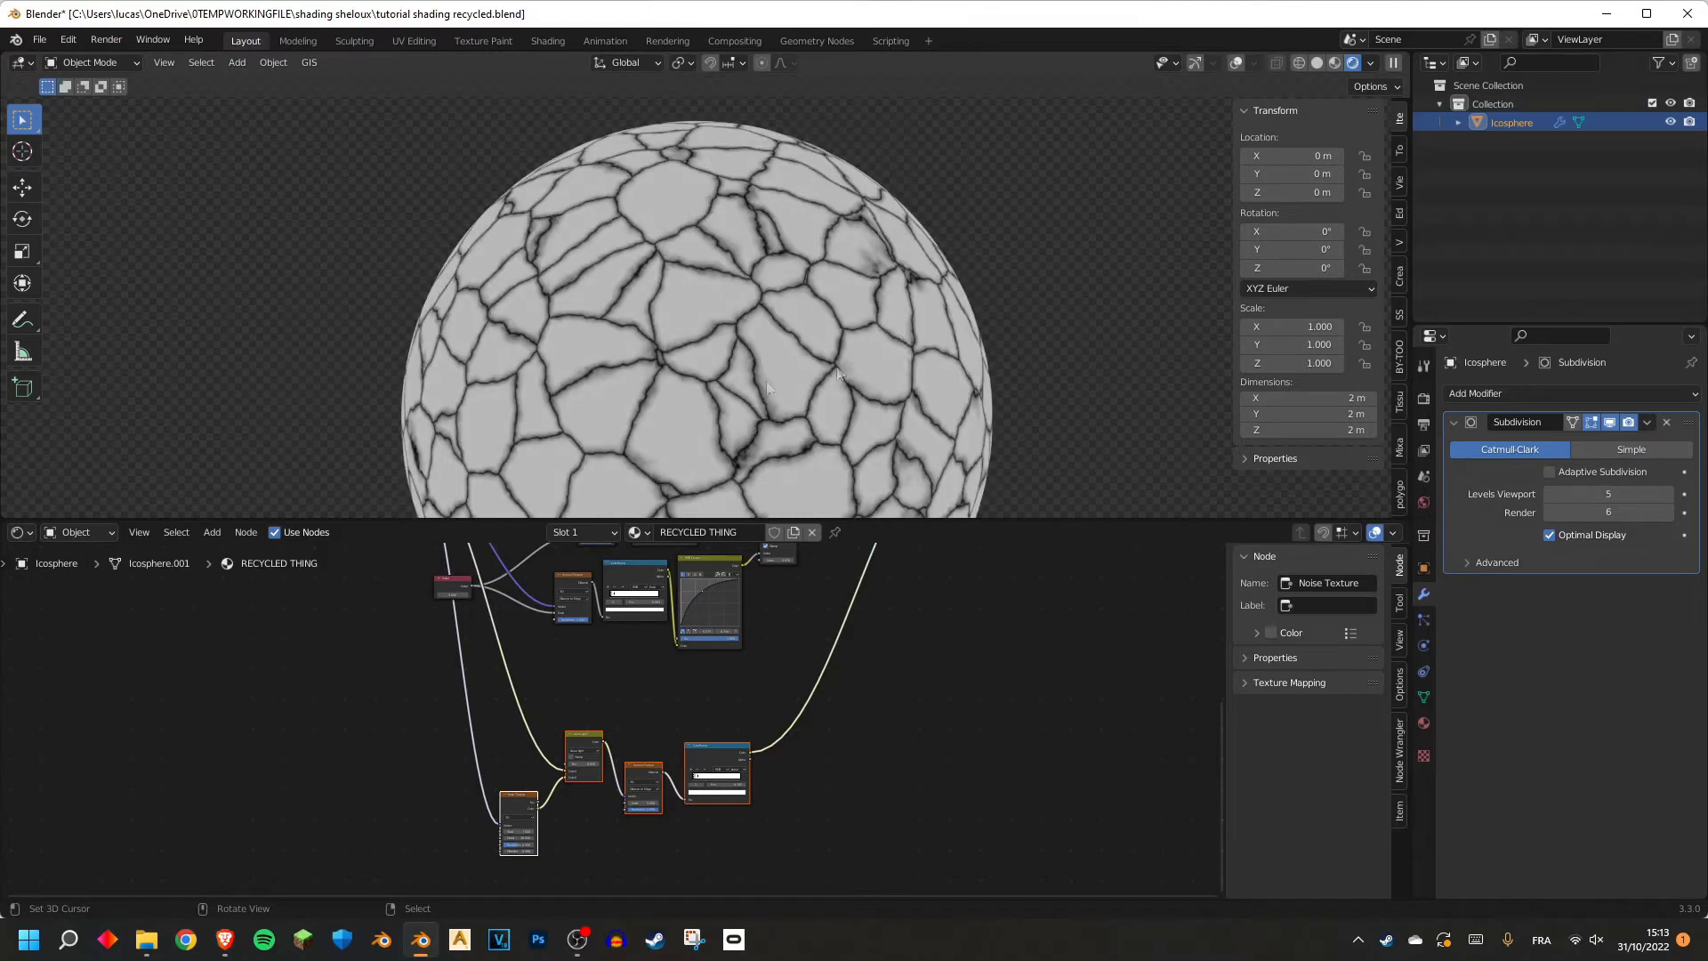
pyautogui.scroll(1, 701, 352)
pyautogui.scroll(10, 674, 765)
# Feed a duplicate of the Noise Texture from the Texture Coordinate's Object output and set its Scale to 2.
pyautogui.moveTo(656, 705); pyautogui.dragTo(679, 618, button='middle')
pyautogui.moveTo(678, 617); pyautogui.dragTo(676, 604, button='middle')
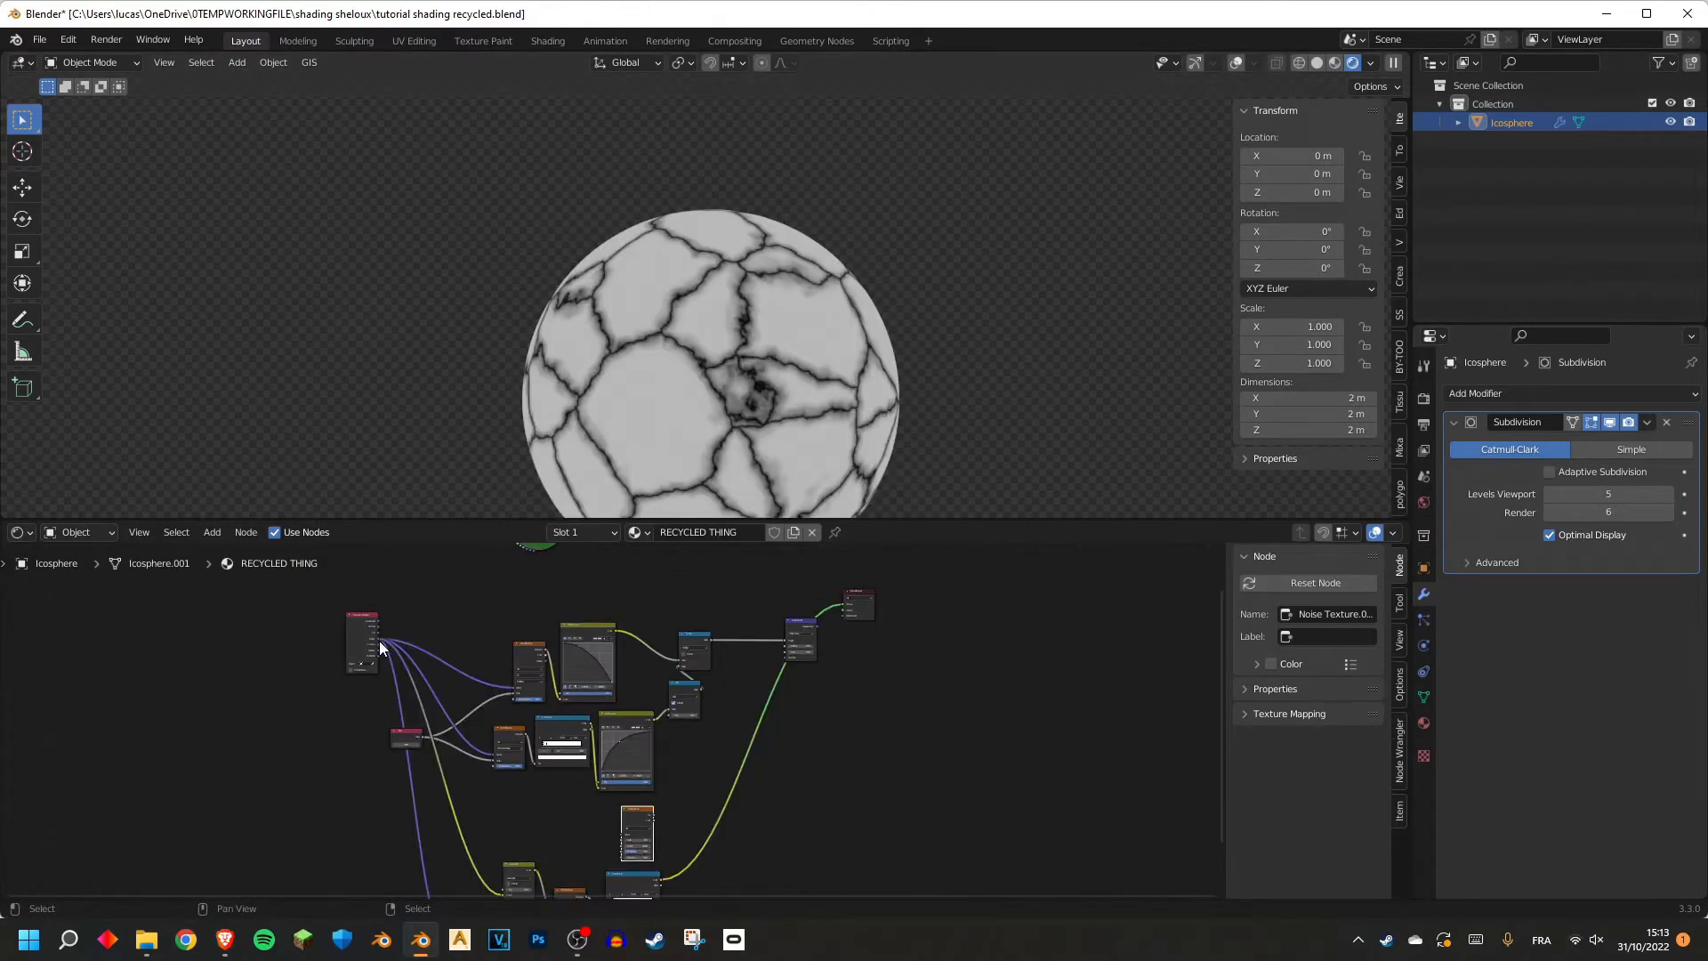
pyautogui.moveTo(380, 642); pyautogui.dragTo(508, 729)
pyautogui.moveTo(618, 855); pyautogui.dragTo(620, 834)
pyautogui.scroll(8, 672, 829)
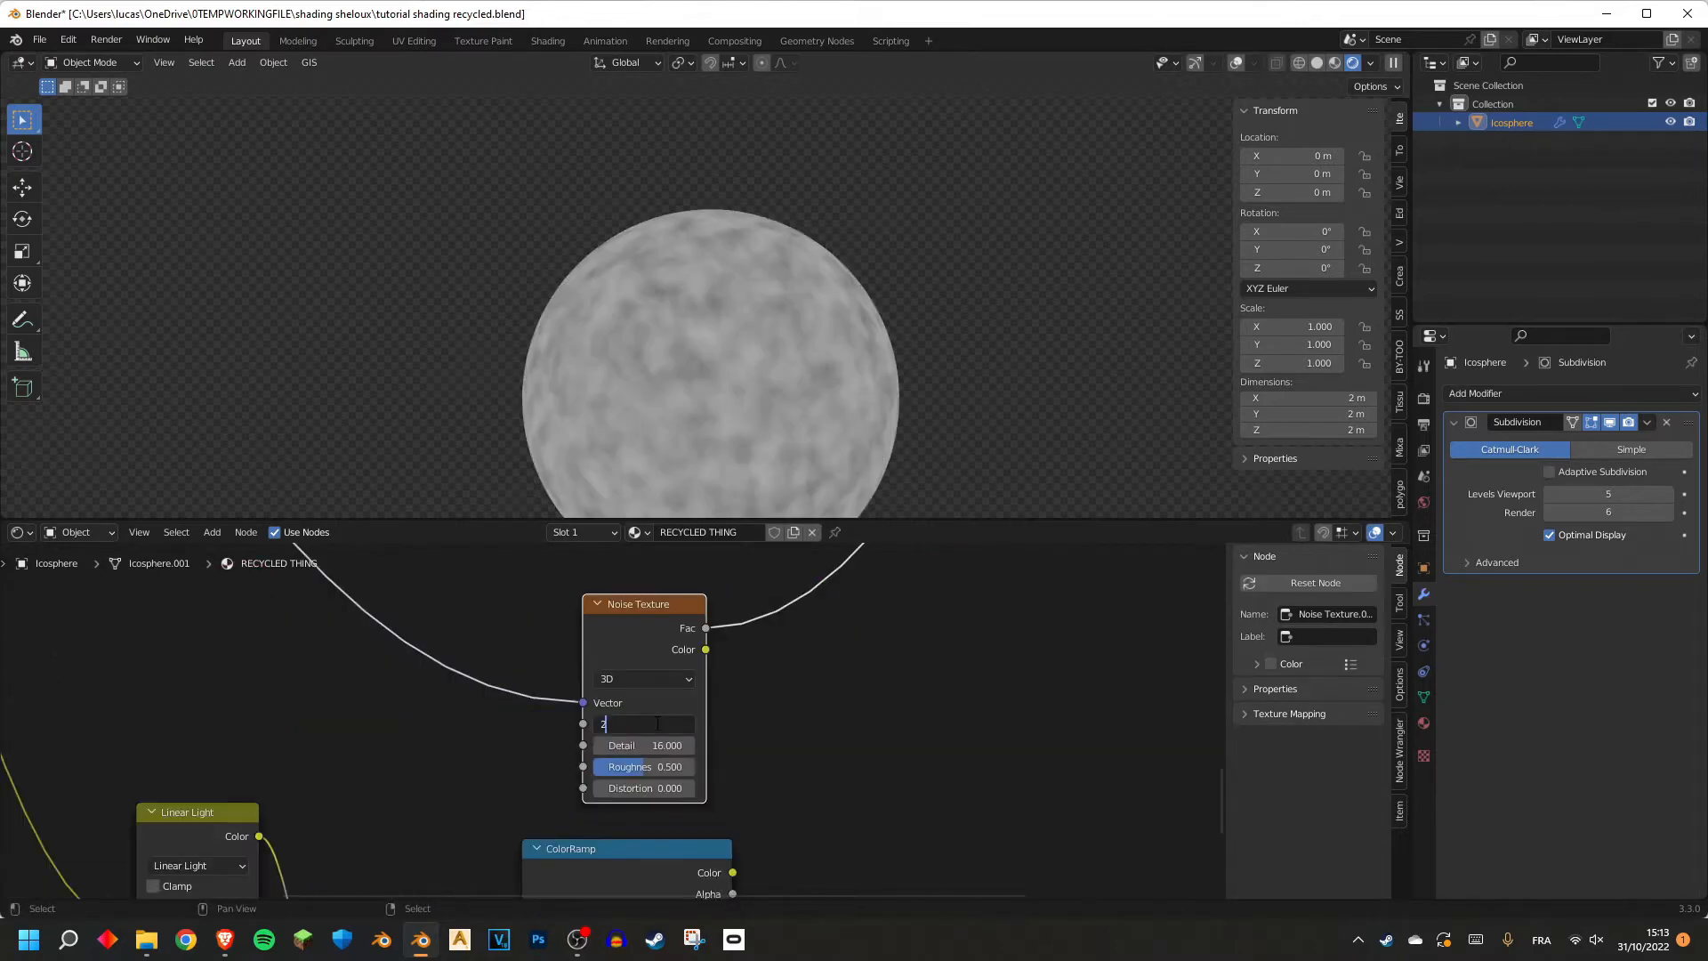
pyautogui.scroll(-2, 804, 686)
# Insert a ColorRamp after the new Noise Texture and tighten its stops for a contrasted mask, with the white stop at 0.649.
pyautogui.hotkey('shift', 'a')
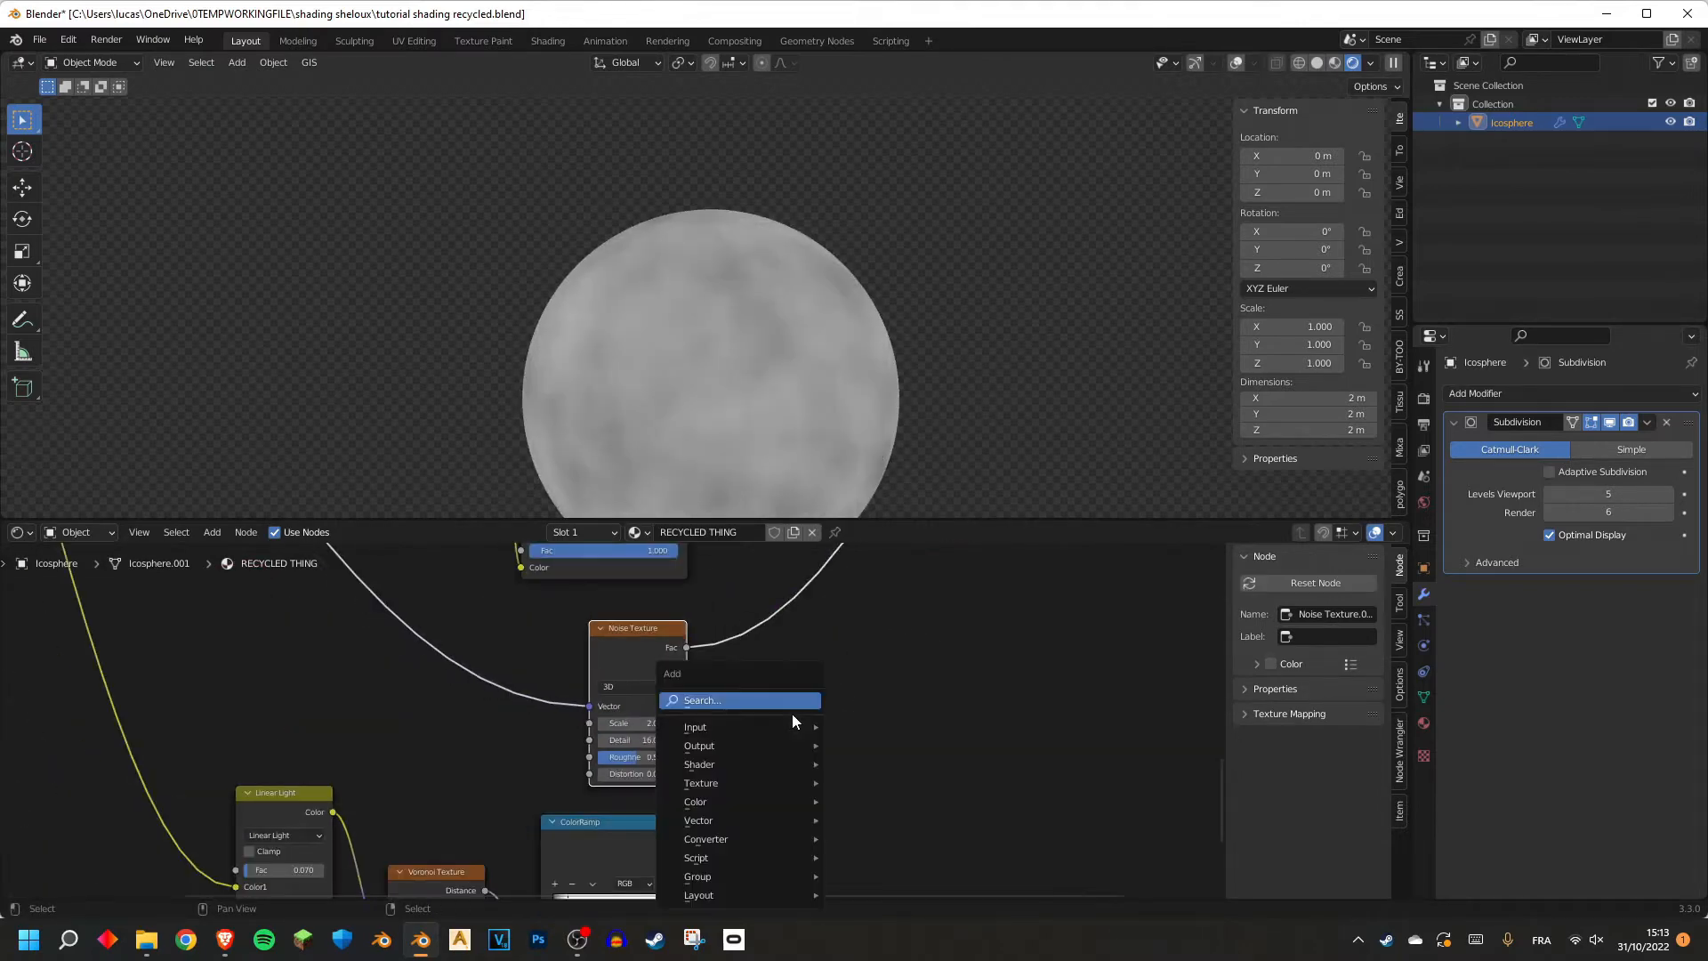
pyautogui.click(792, 714)
pyautogui.write('col')
pyautogui.press('Return')
pyautogui.click(767, 694)
pyautogui.moveTo(757, 703); pyautogui.dragTo(811, 699)
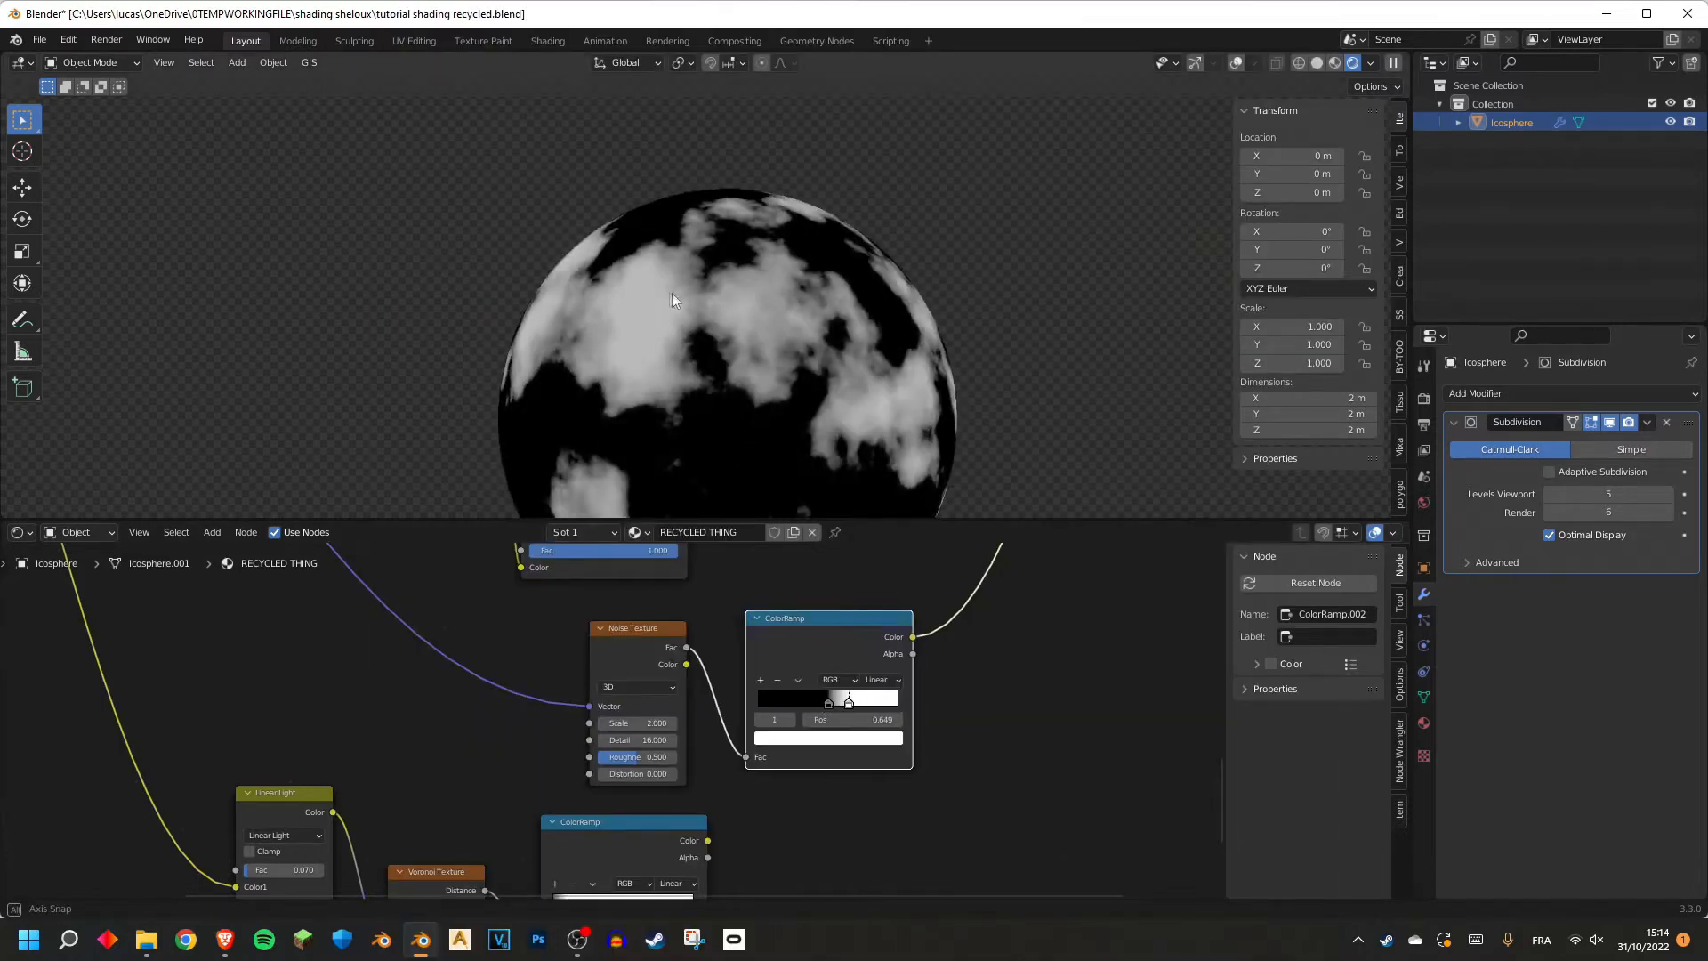
pyautogui.moveTo(673, 294); pyautogui.dragTo(774, 290, button='middle')
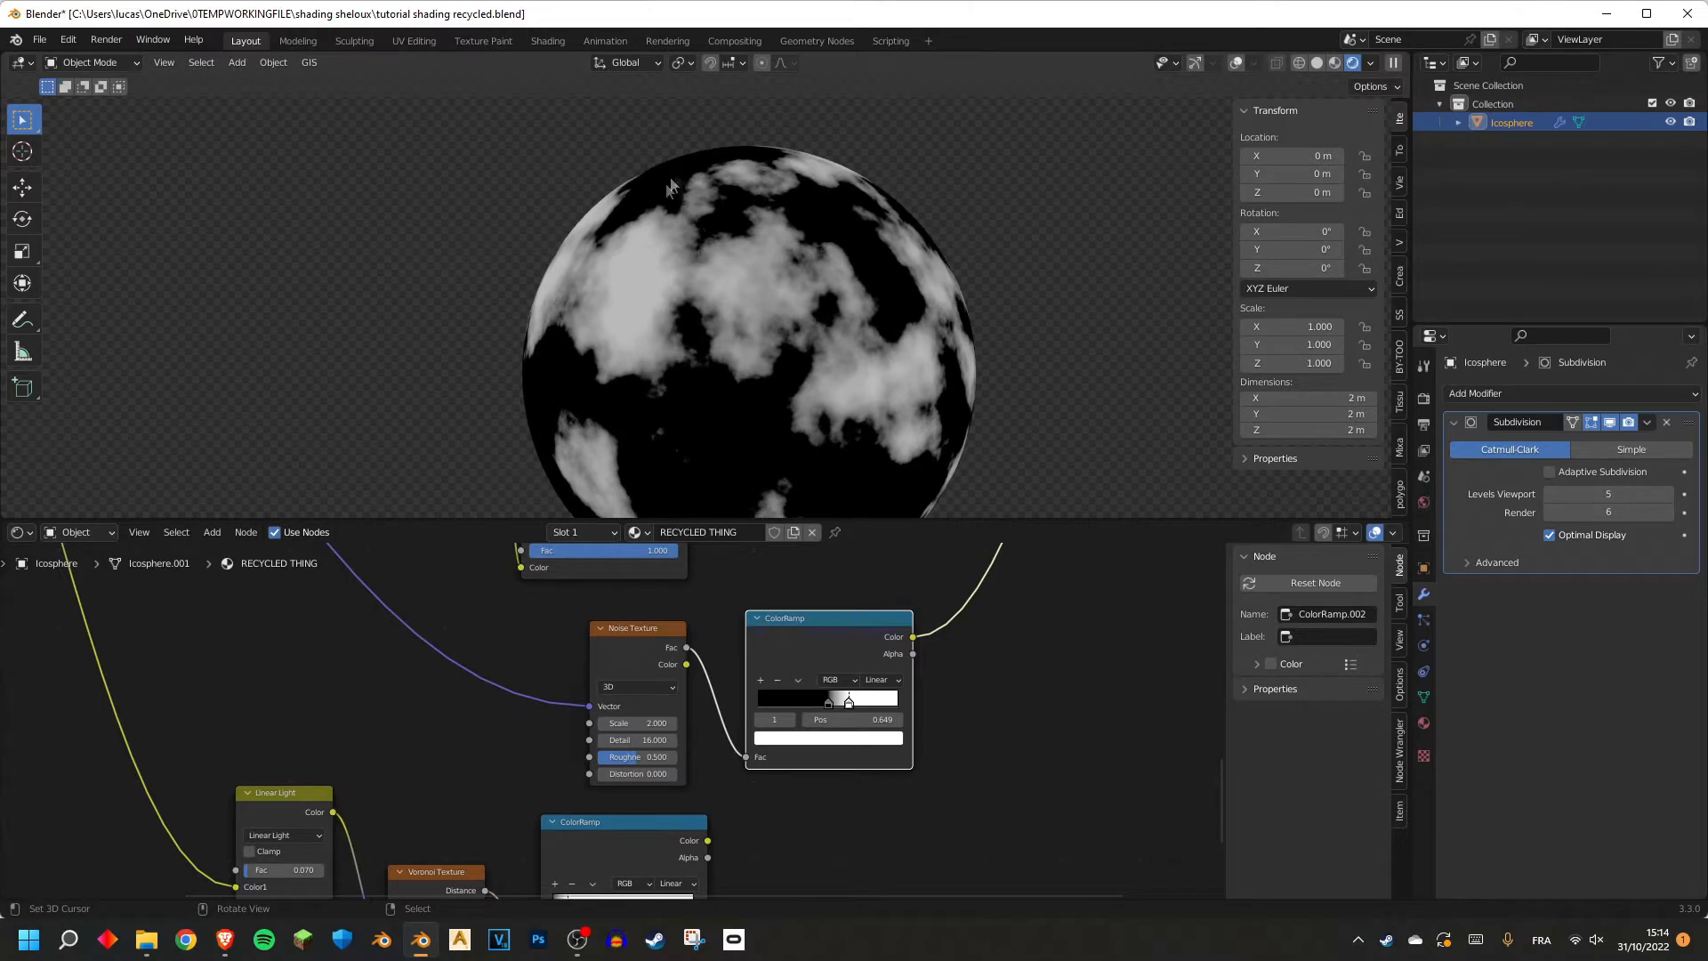
# Preview the crack ColorRamp and the noise mask ColorRamp in turn to compare them on the sphere.
pyautogui.moveTo(682, 852); pyautogui.dragTo(672, 737, button='middle')
pyautogui.scroll(-1, 673, 737)
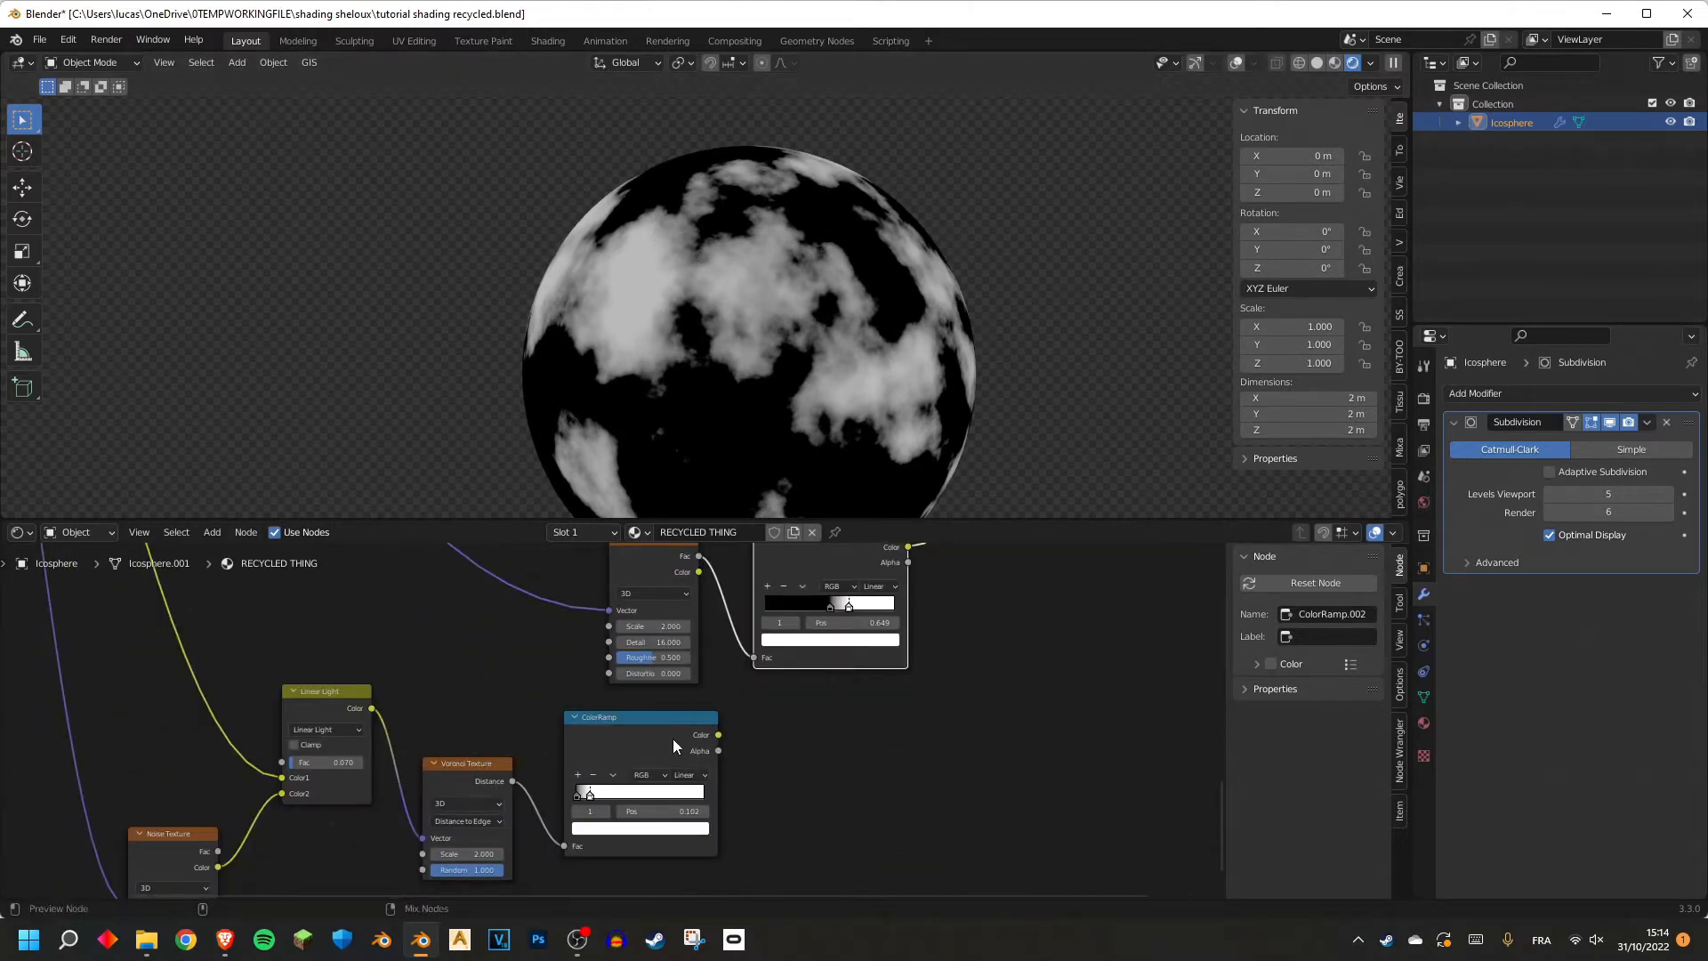
pyautogui.keyDown('ctrl'); pyautogui.keyDown('shift'); pyautogui.click(673, 738); pyautogui.keyUp('shift'); pyautogui.keyUp('ctrl')
pyautogui.scroll(2, 646, 258)
pyautogui.moveTo(778, 537); pyautogui.dragTo(774, 634, button='middle')
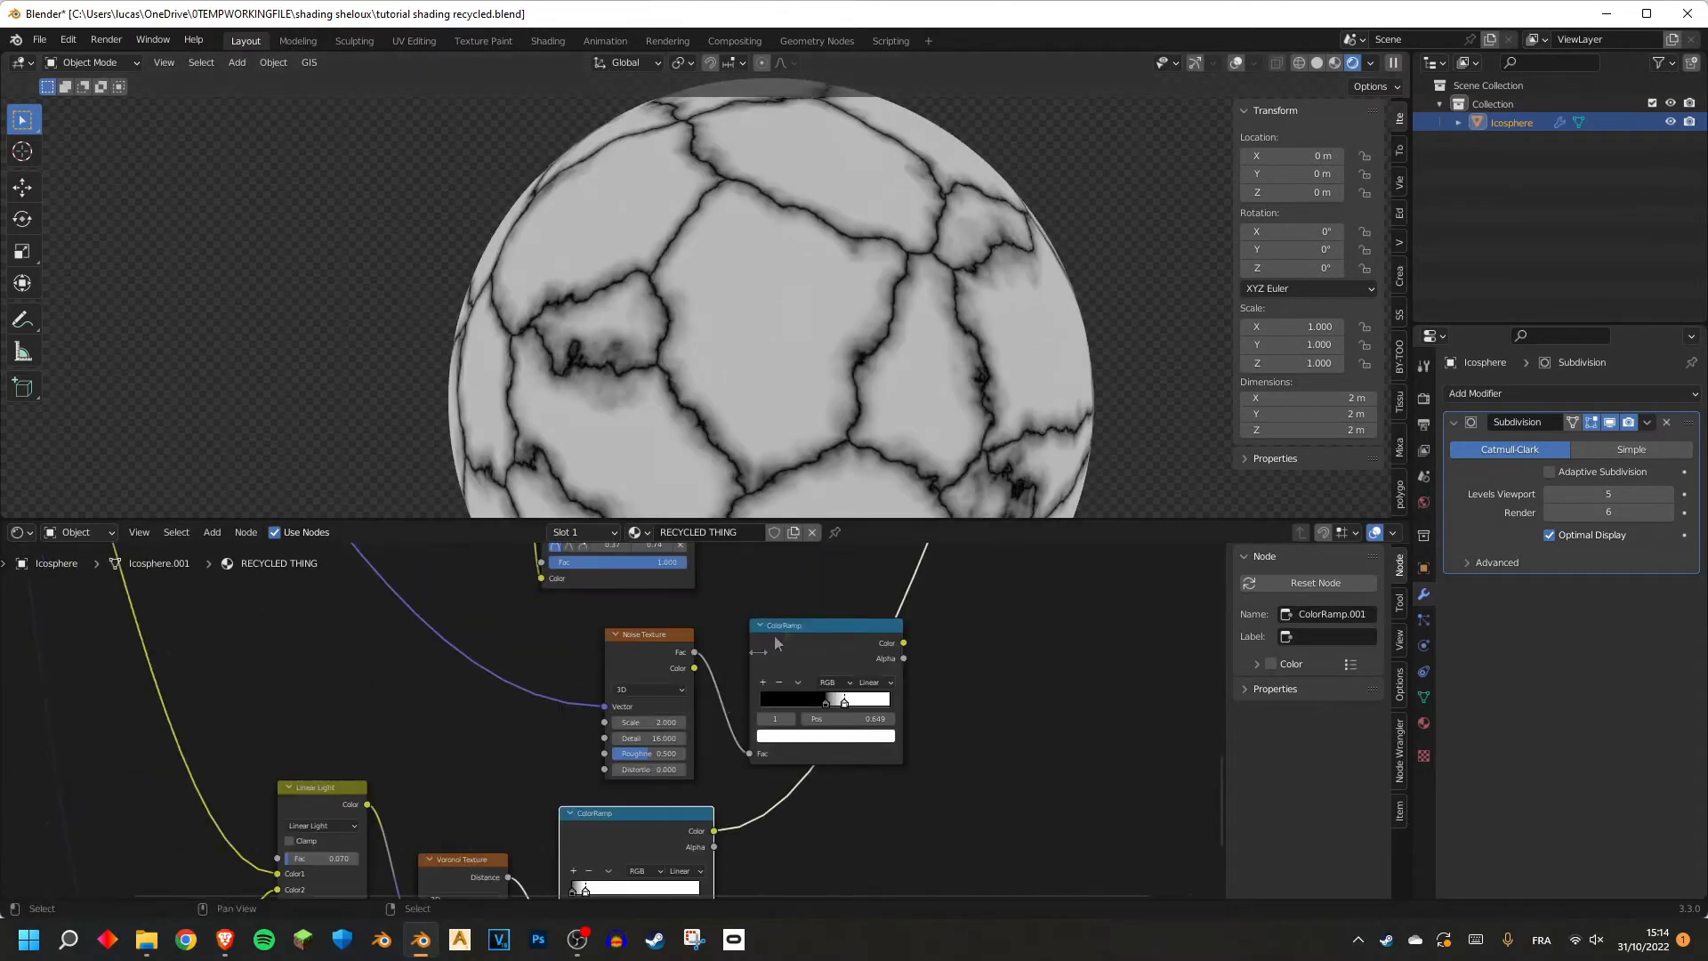
pyautogui.keyDown('ctrl'); pyautogui.keyDown('shift'); pyautogui.click(818, 638); pyautogui.keyUp('shift'); pyautogui.keyUp('ctrl')
pyautogui.scroll(-5, 819, 638)
pyautogui.moveTo(650, 233); pyautogui.dragTo(728, 322, button='middle')
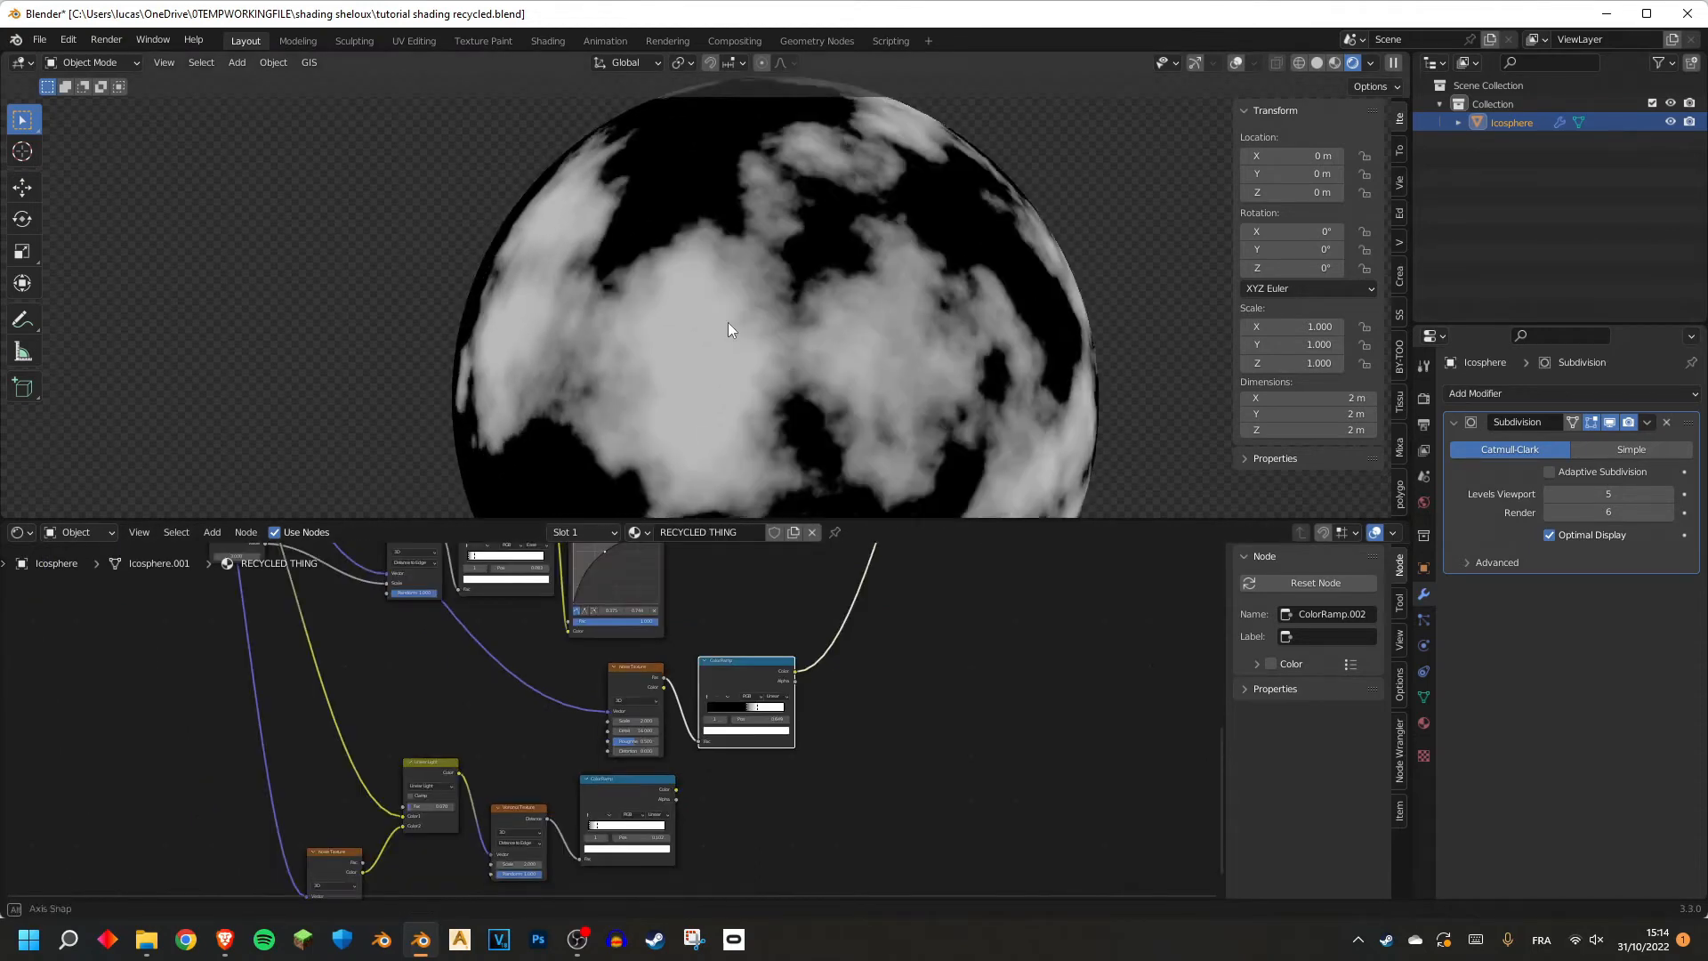
pyautogui.scroll(-2, 715, 321)
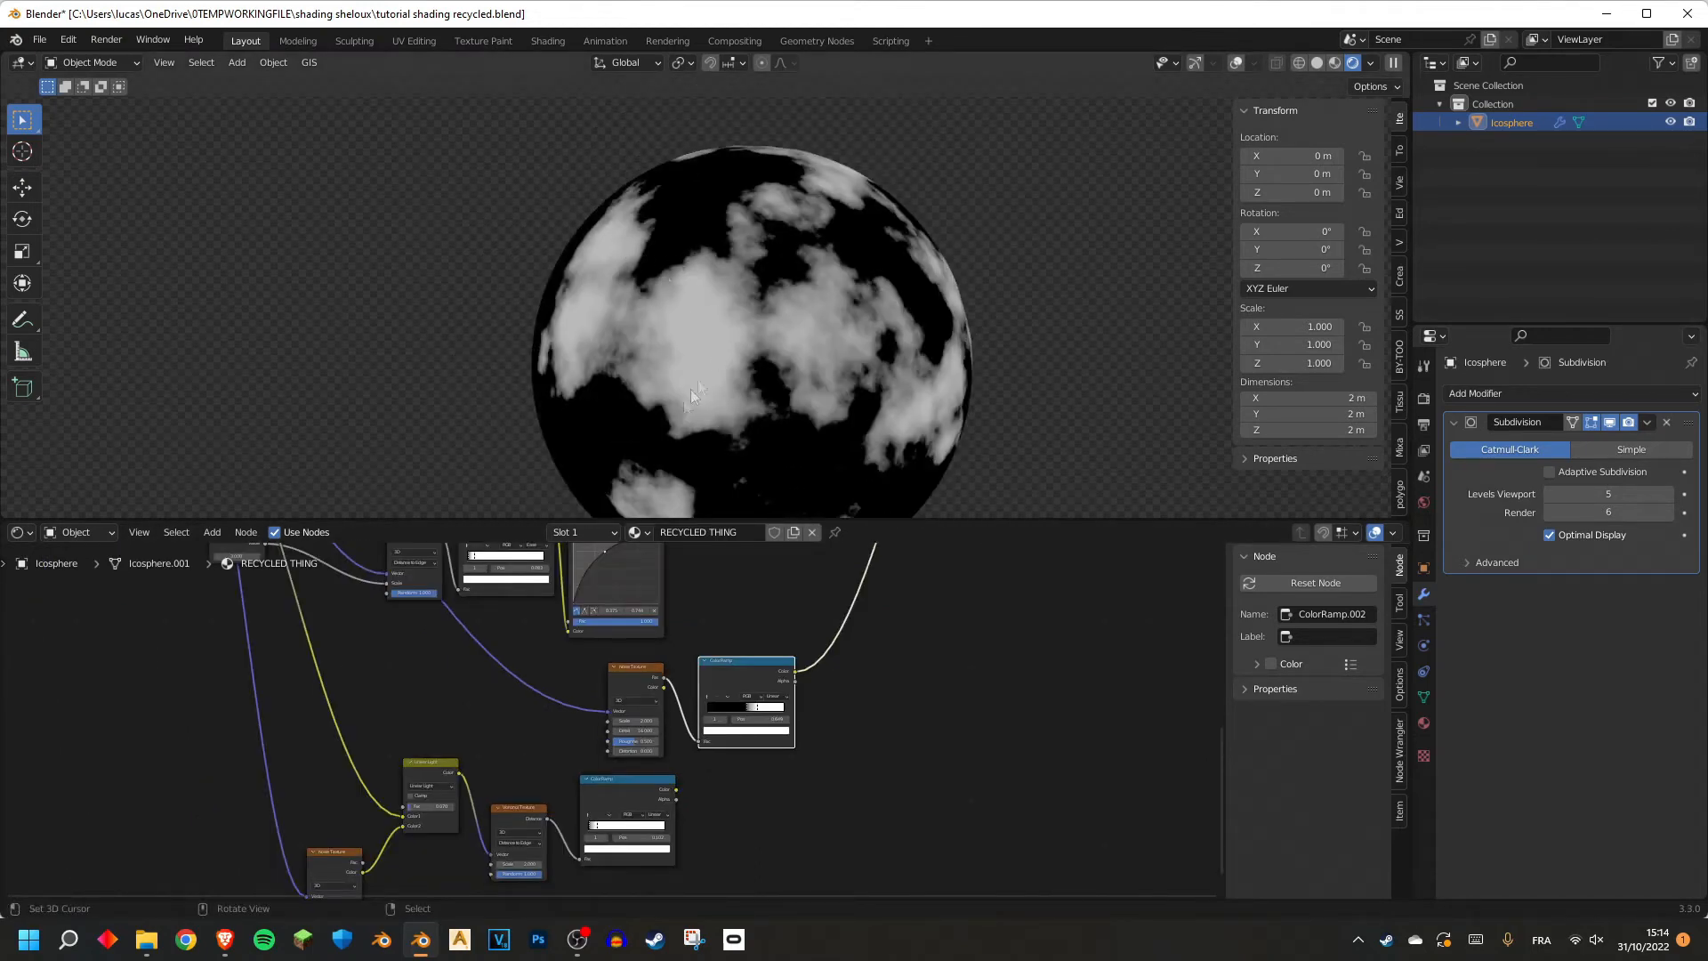
# Insert a MixRGB node after the noise mask ColorRamp and connect the mask's Color to its Fac input.
pyautogui.scroll(-1, 700, 663)
pyautogui.hotkey('shift', 'a')
pyautogui.click(723, 607)
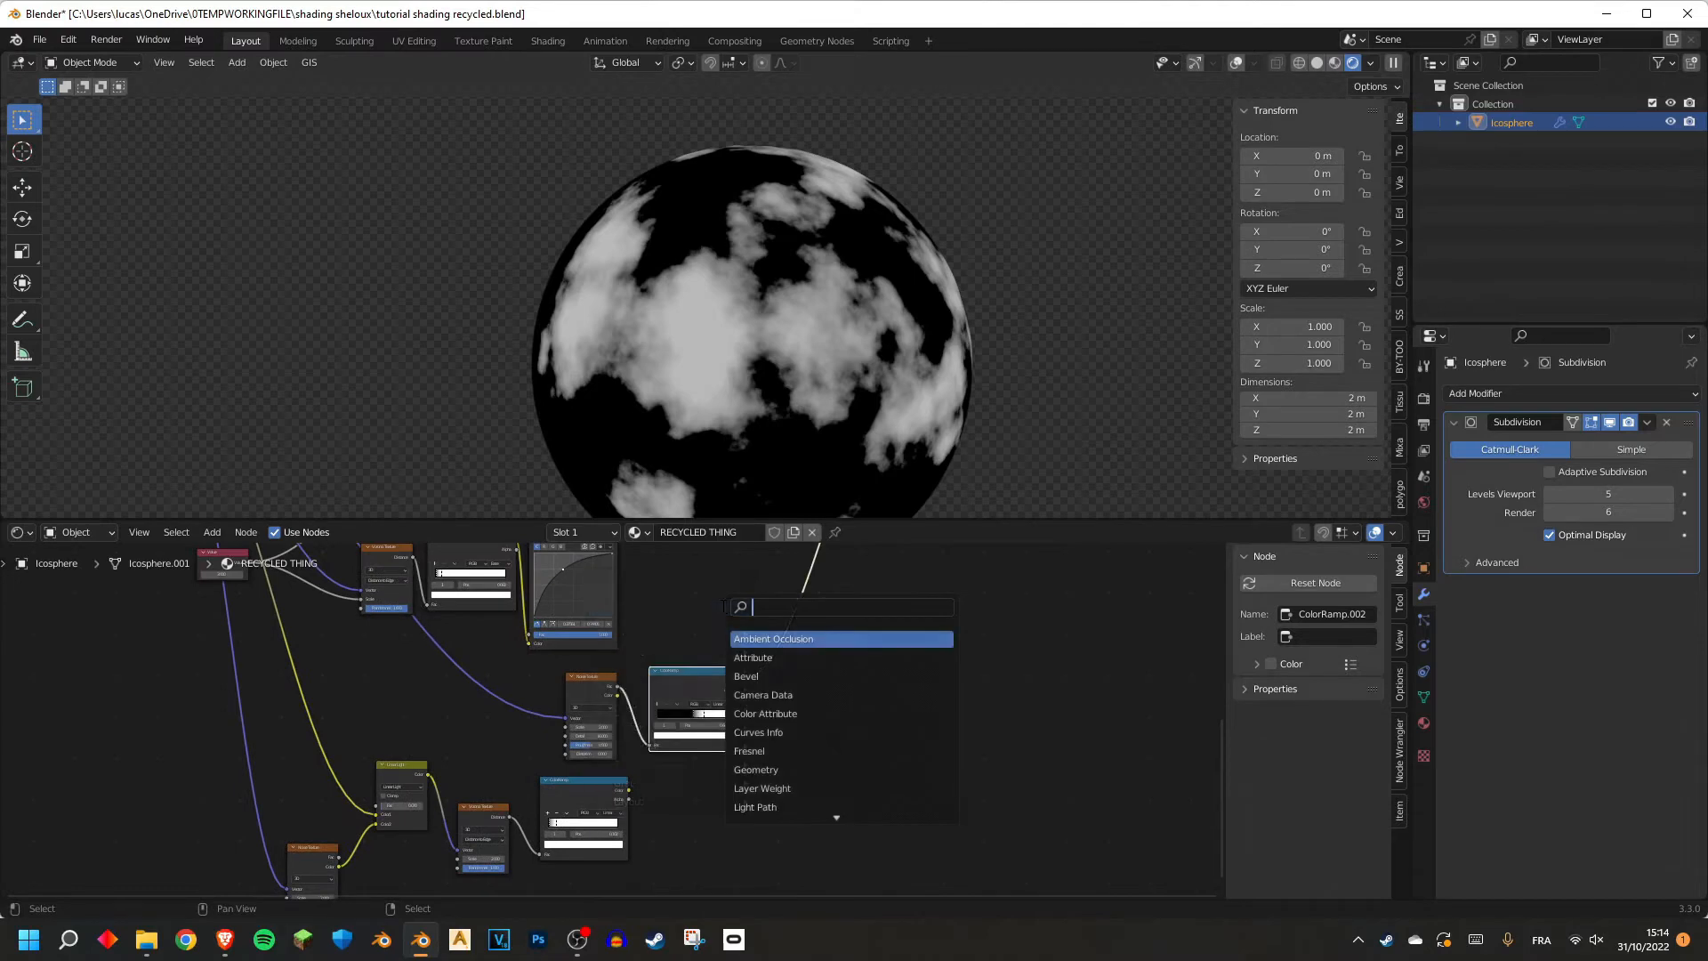
pyautogui.write('mix')
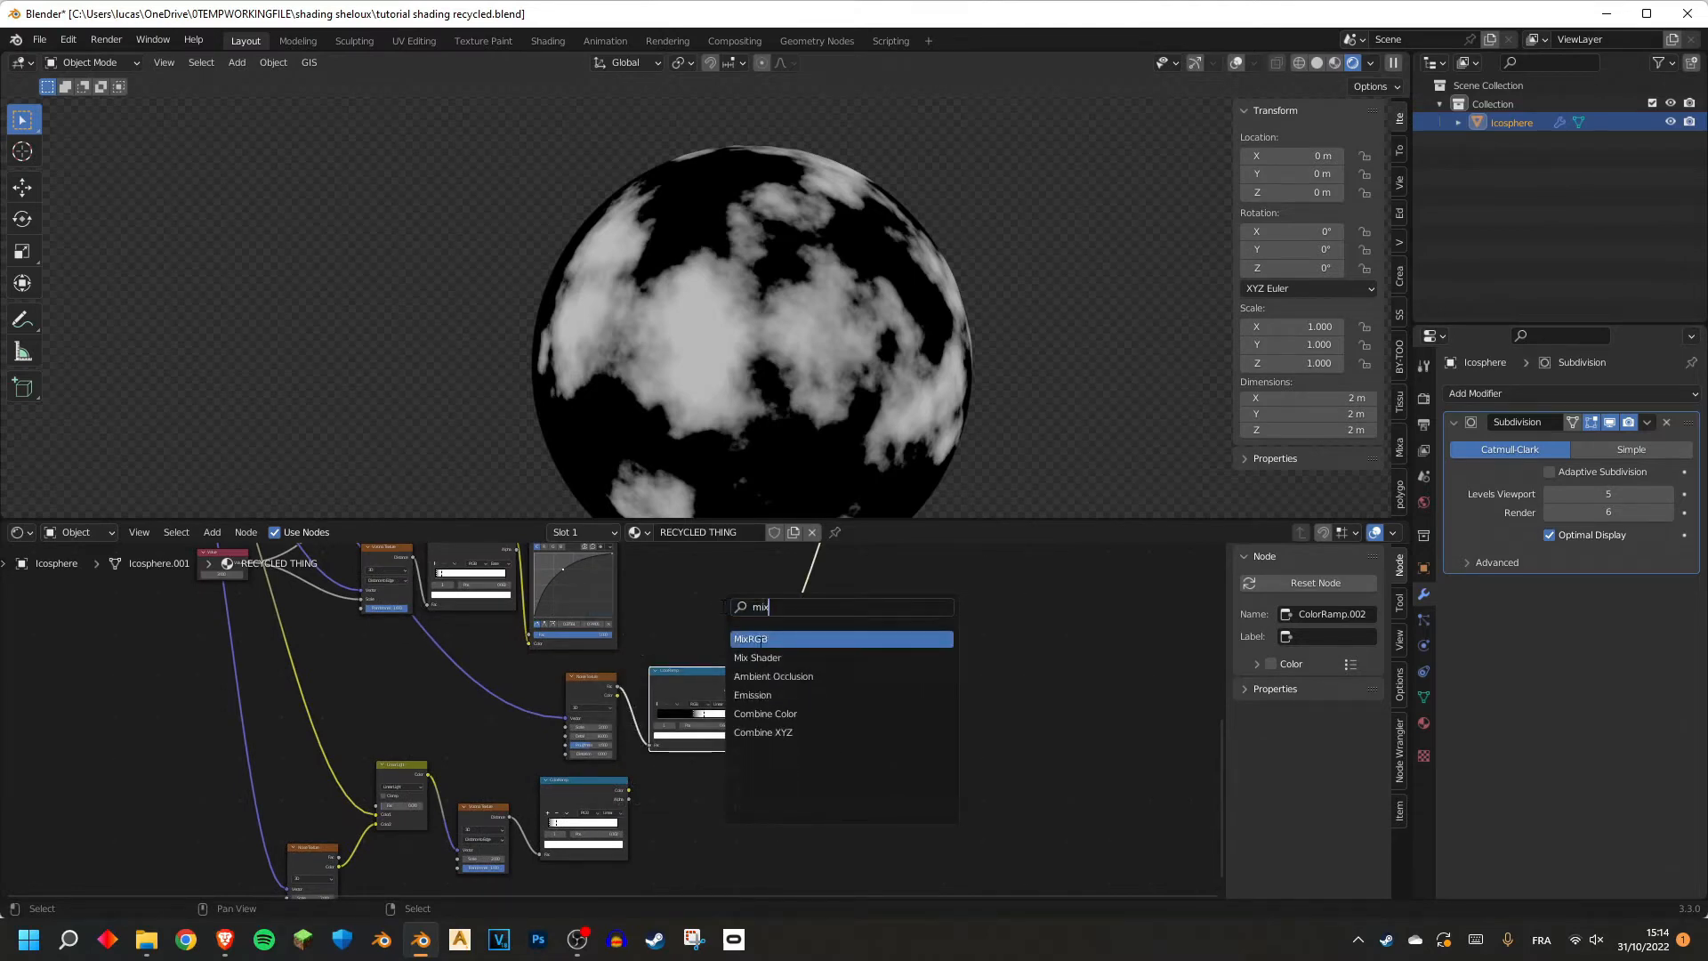
pyautogui.click(761, 641)
pyautogui.click(794, 669)
pyautogui.scroll(6, 767, 707)
pyautogui.moveTo(792, 648); pyautogui.dragTo(791, 634)
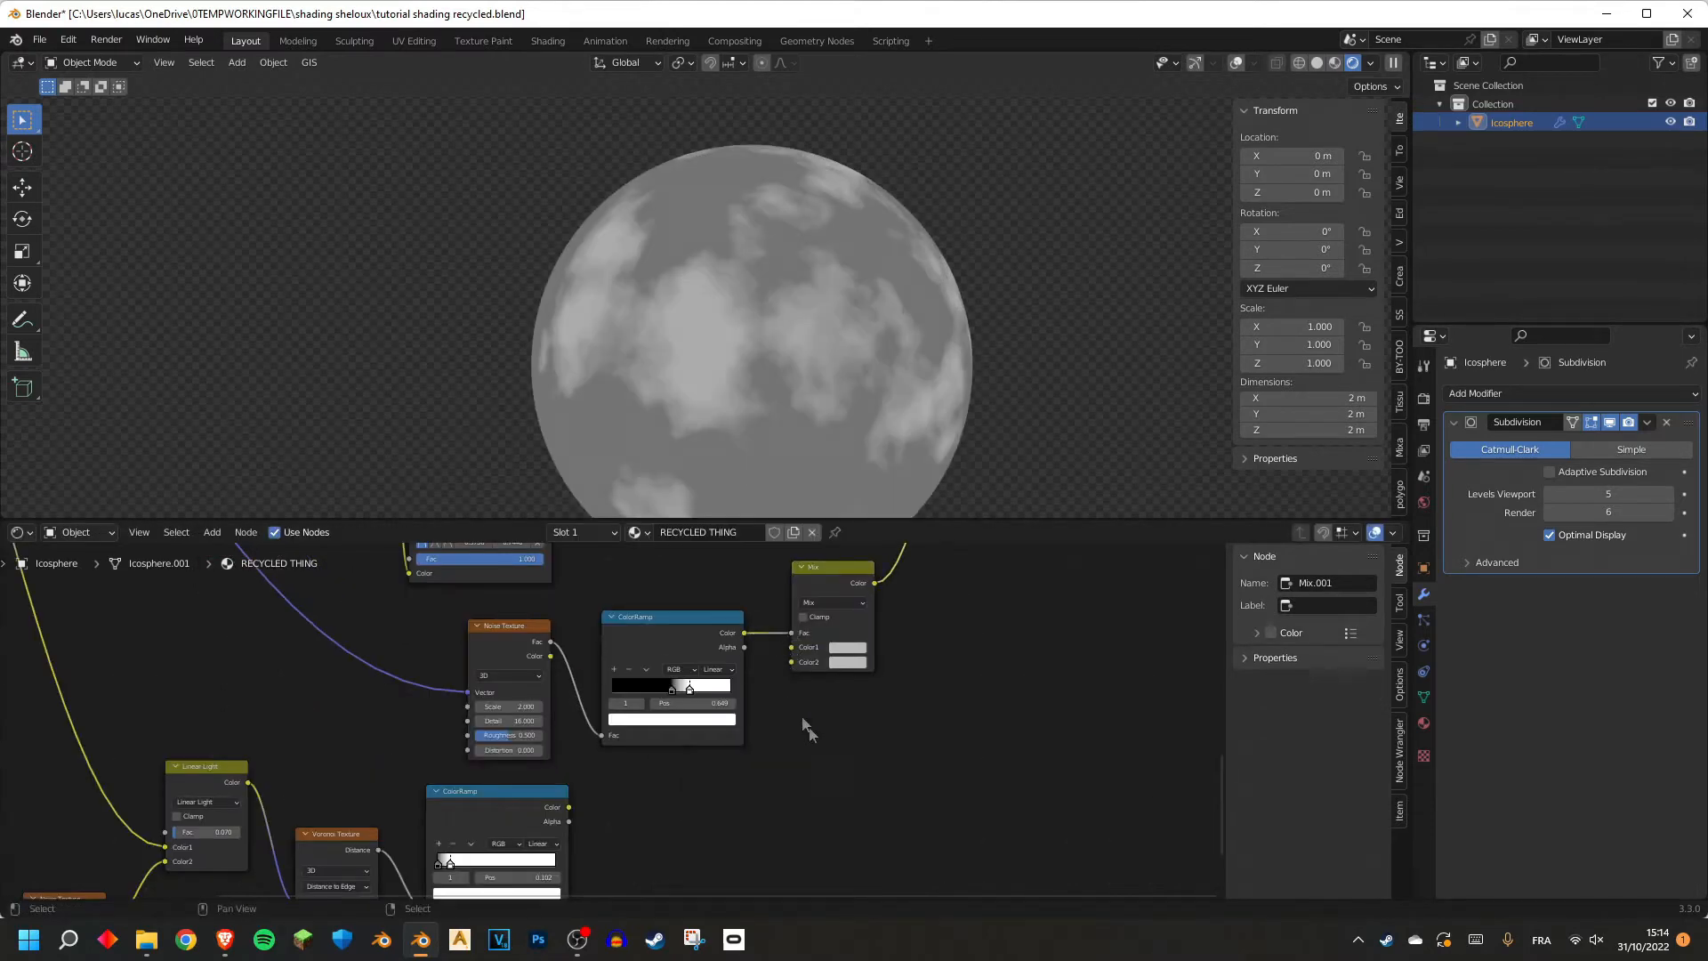
# Connect the crack ColorRamp's Color to the new Mix node's Color1 and set Color2 to pure white.
pyautogui.moveTo(795, 708); pyautogui.dragTo(768, 675, button='middle')
pyautogui.moveTo(541, 776); pyautogui.dragTo(768, 617)
pyautogui.click(822, 631)
pyautogui.moveTo(914, 455); pyautogui.dragTo(921, 442)
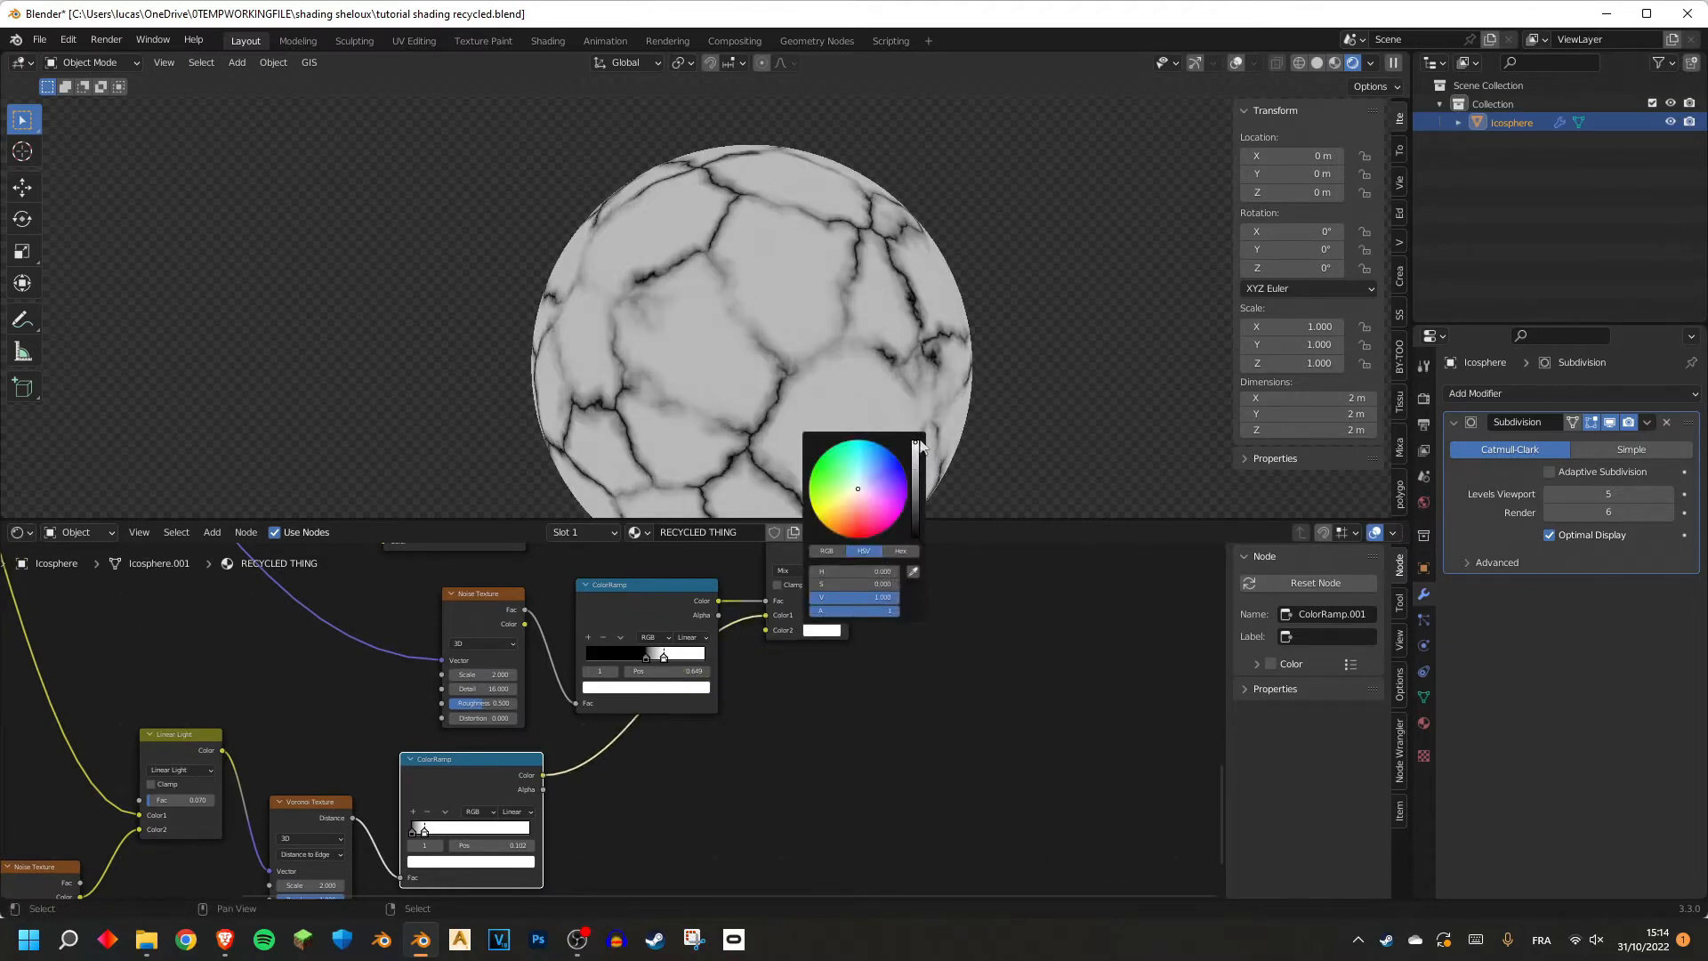
# Reposition the noise mask ColorRamp's stops, with black at the start of the ramp and white at 0.302.
pyautogui.scroll(3, 872, 680)
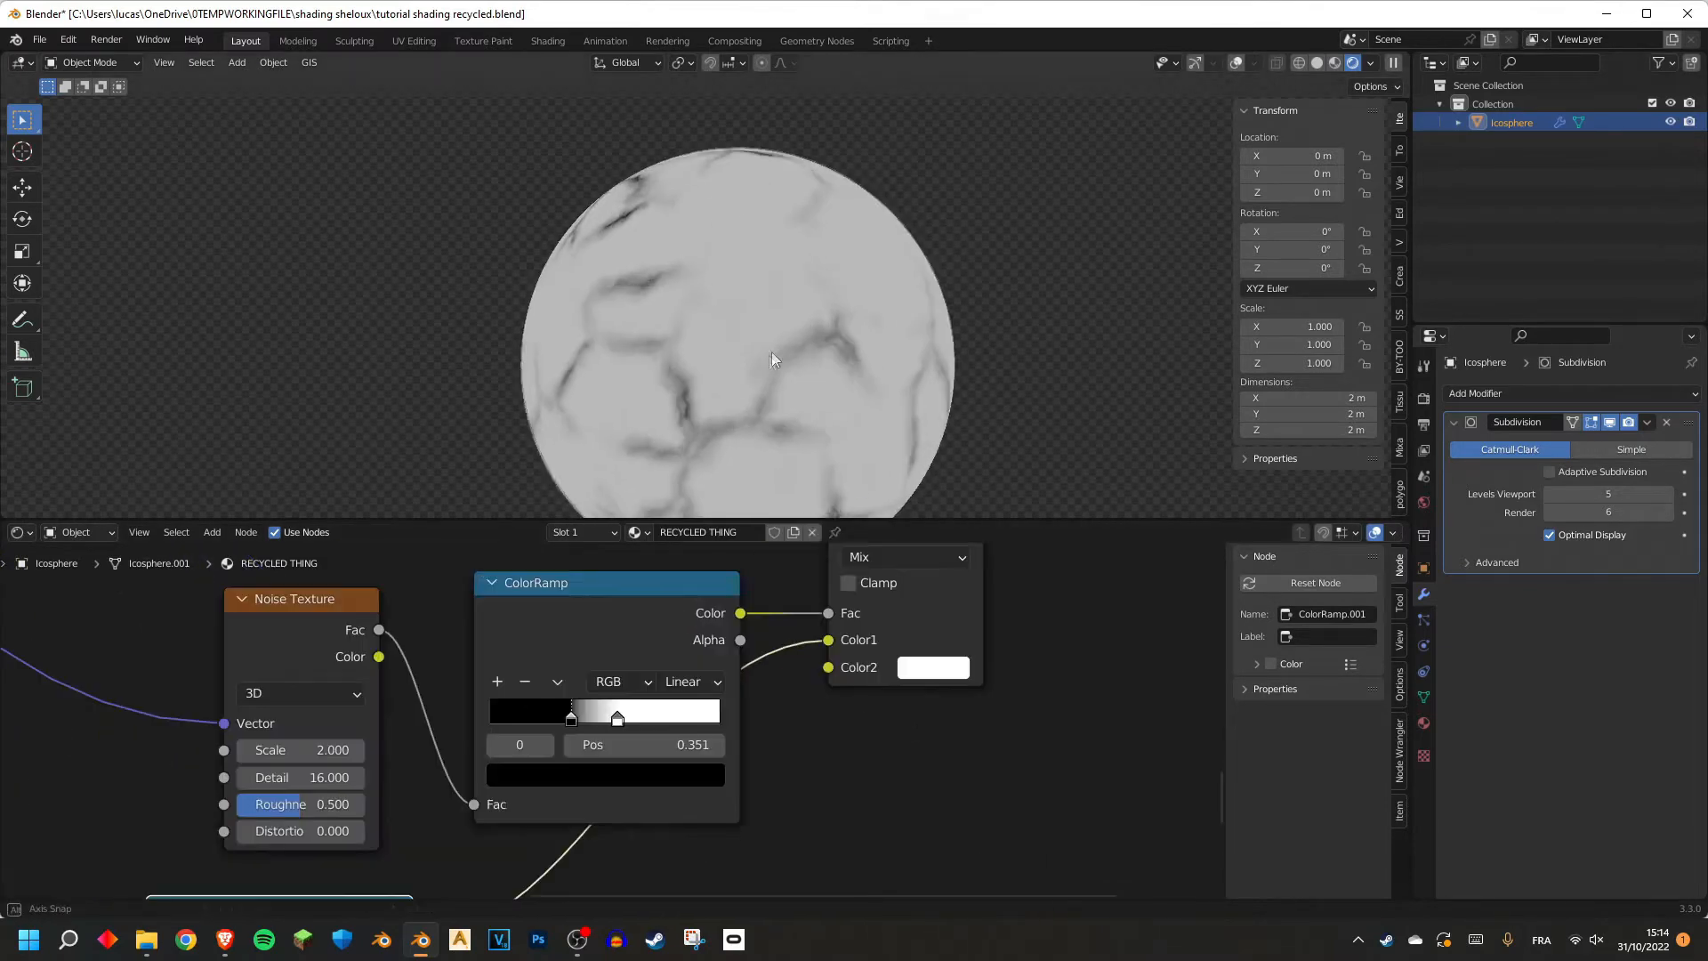
pyautogui.moveTo(771, 350); pyautogui.dragTo(758, 364, button='middle')
pyautogui.moveTo(552, 727); pyautogui.dragTo(469, 727)
pyautogui.moveTo(617, 719); pyautogui.dragTo(560, 719)
pyautogui.scroll(-4, 757, 313)
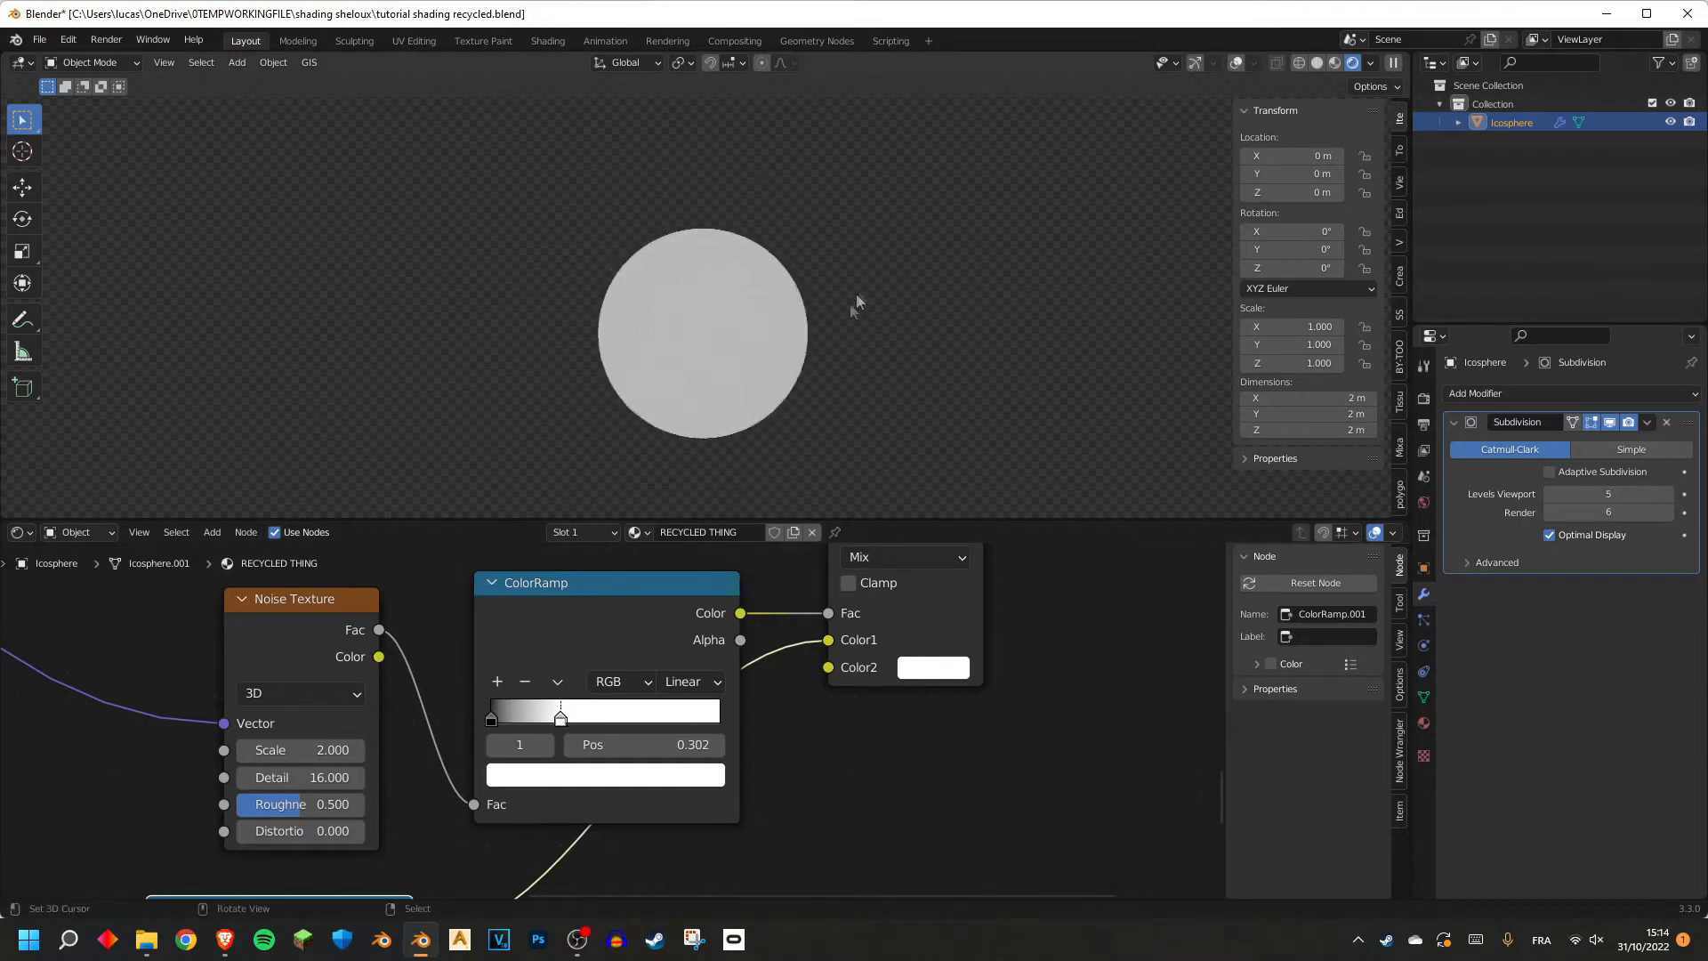
# Tighten the noise mask ColorRamp so only sparse cracks remain, with the black stop at 0.371 and the white stop just after it.
pyautogui.scroll(3, 862, 294)
pyautogui.moveTo(560, 719); pyautogui.dragTo(720, 719)
pyautogui.moveTo(491, 719); pyautogui.dragTo(692, 719)
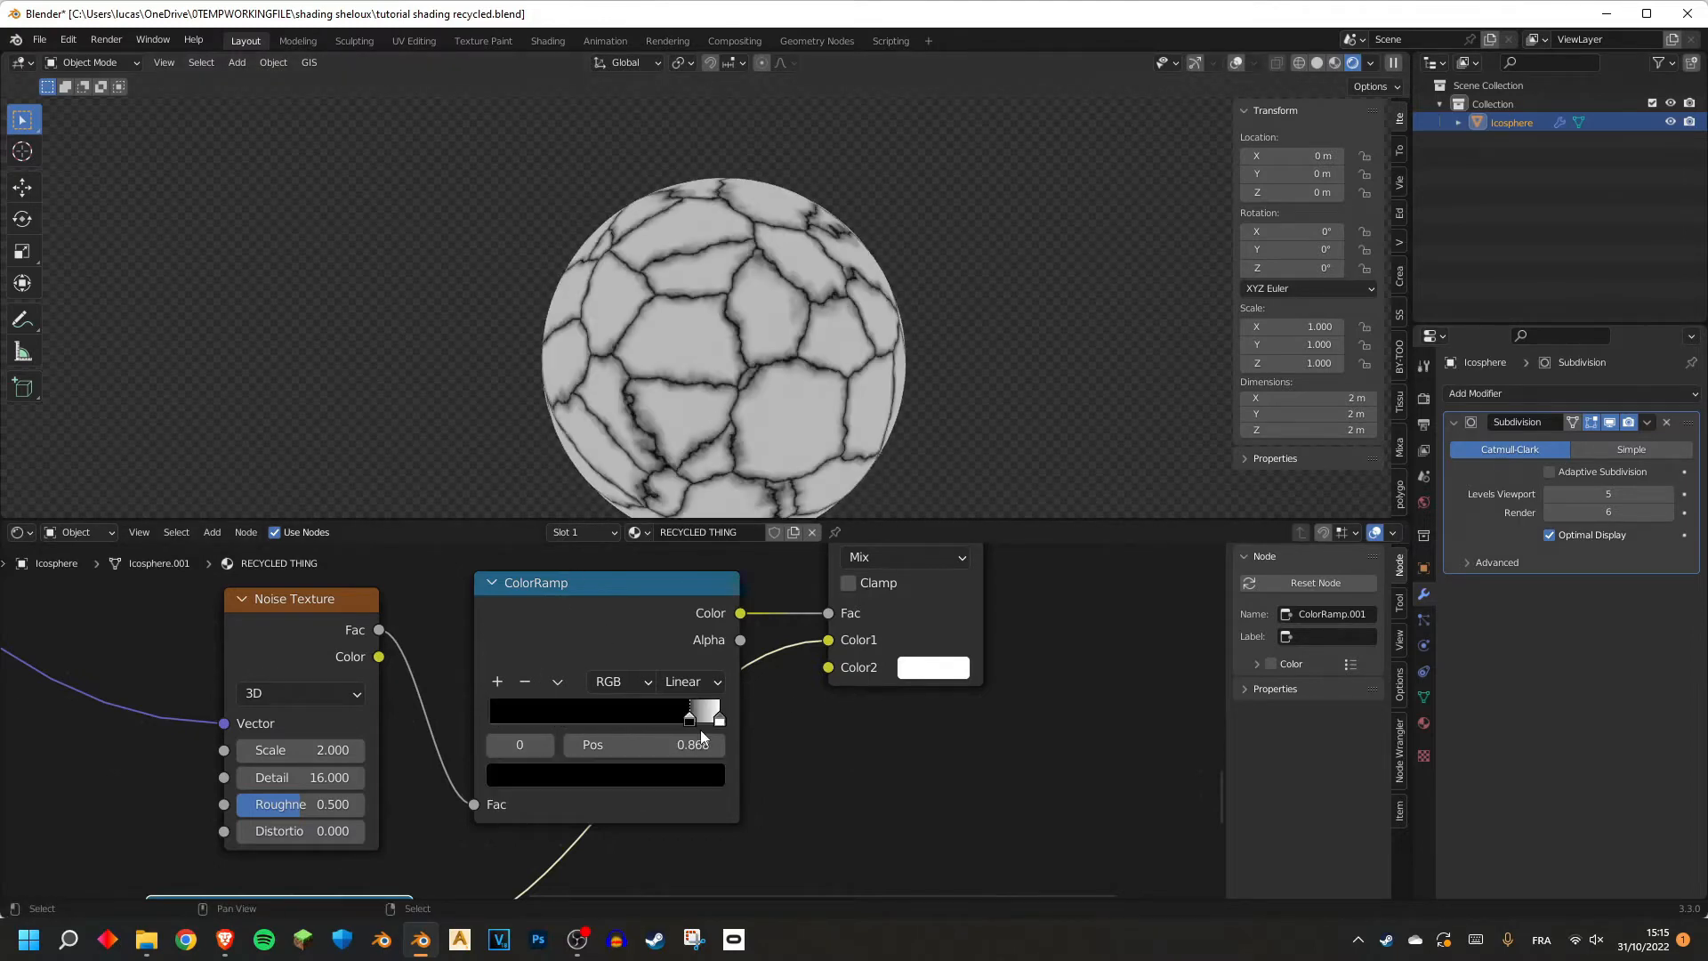
pyautogui.scroll(1, 732, 322)
pyautogui.scroll(-1, 731, 322)
pyautogui.moveTo(732, 322); pyautogui.dragTo(734, 231, button='middle')
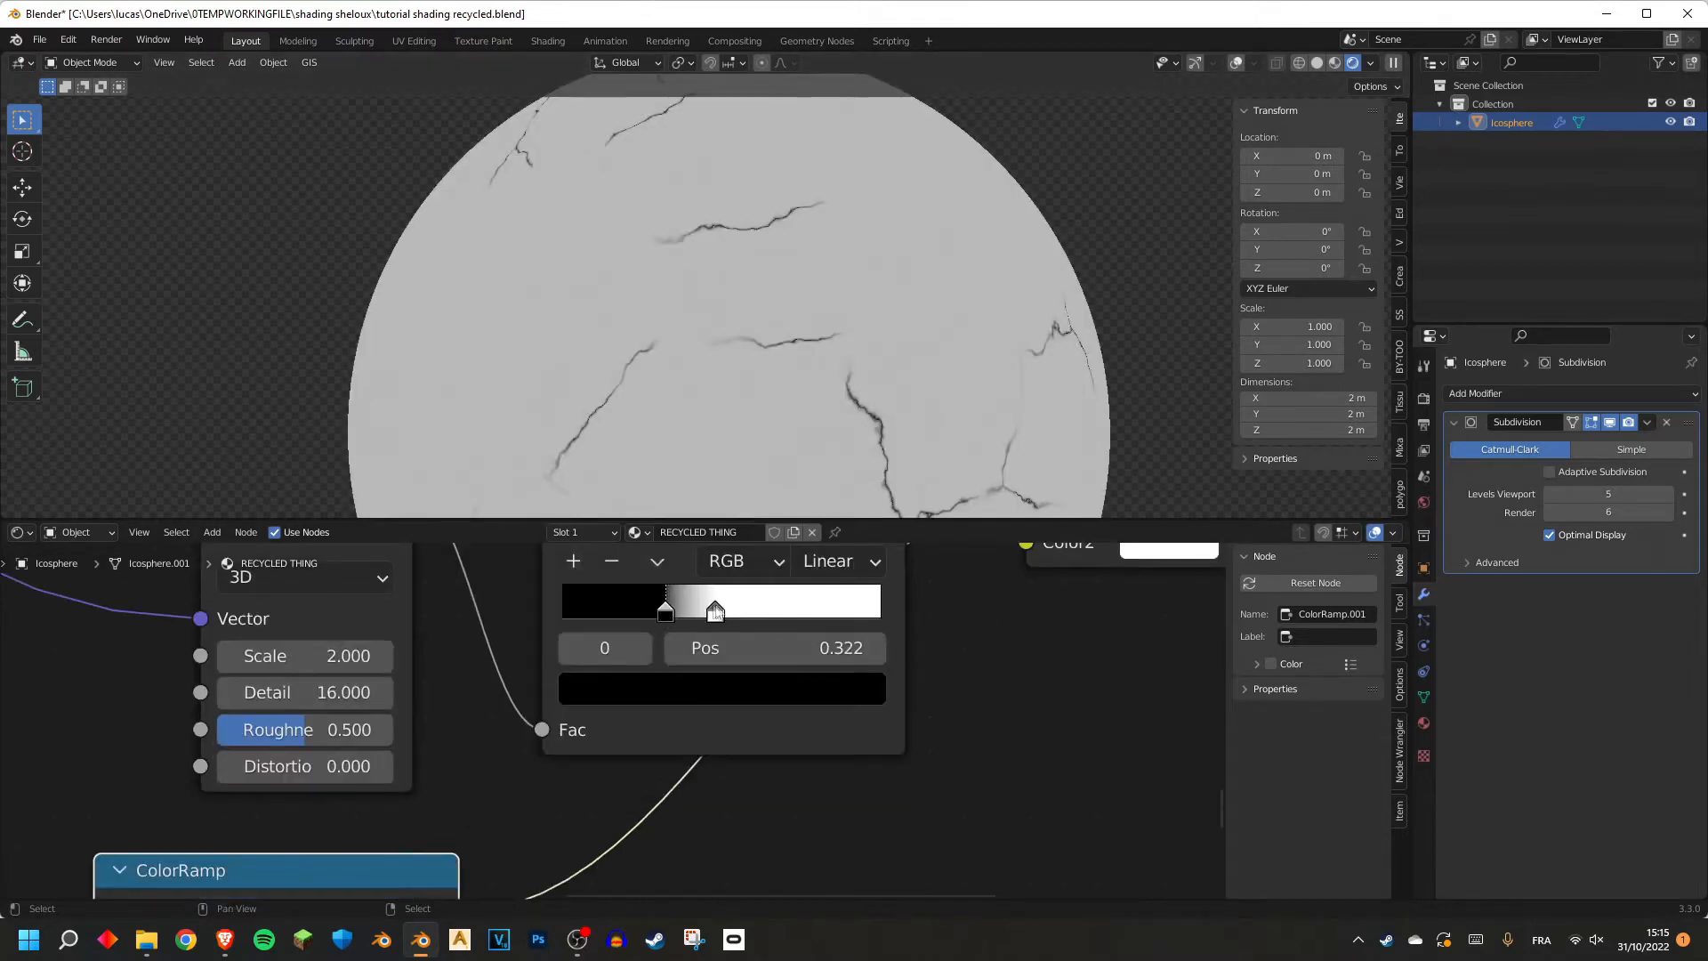
pyautogui.moveTo(713, 614); pyautogui.dragTo(680, 616)
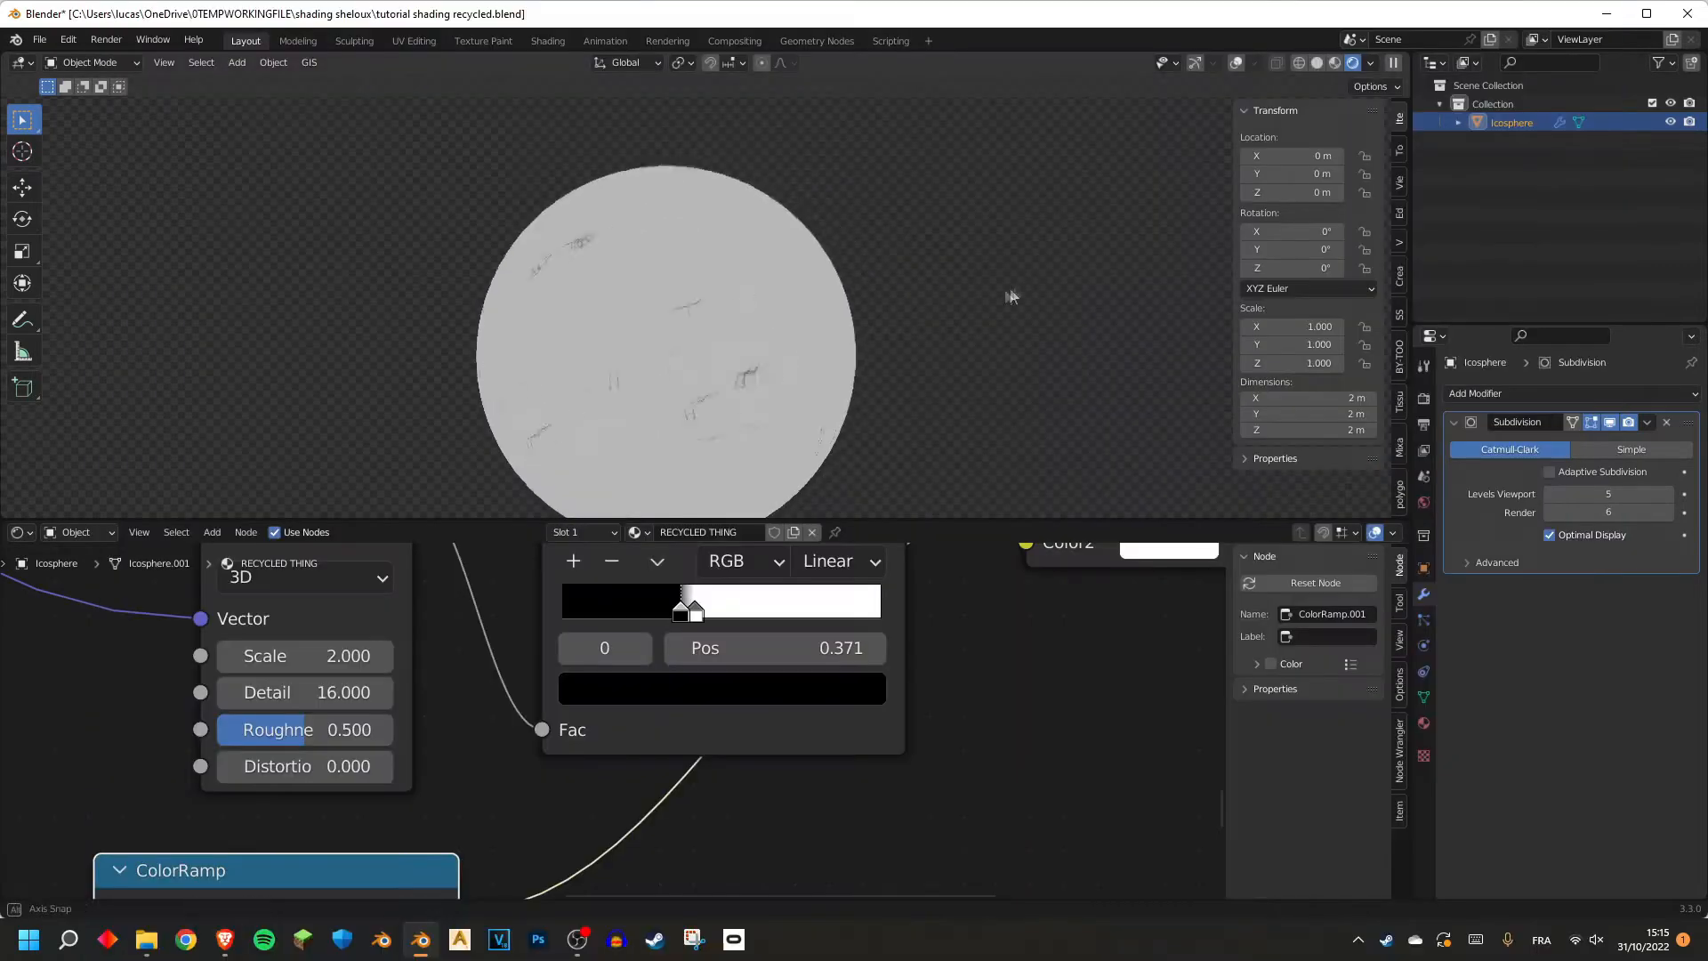
pyautogui.moveTo(1010, 297); pyautogui.dragTo(1043, 337, button='middle')
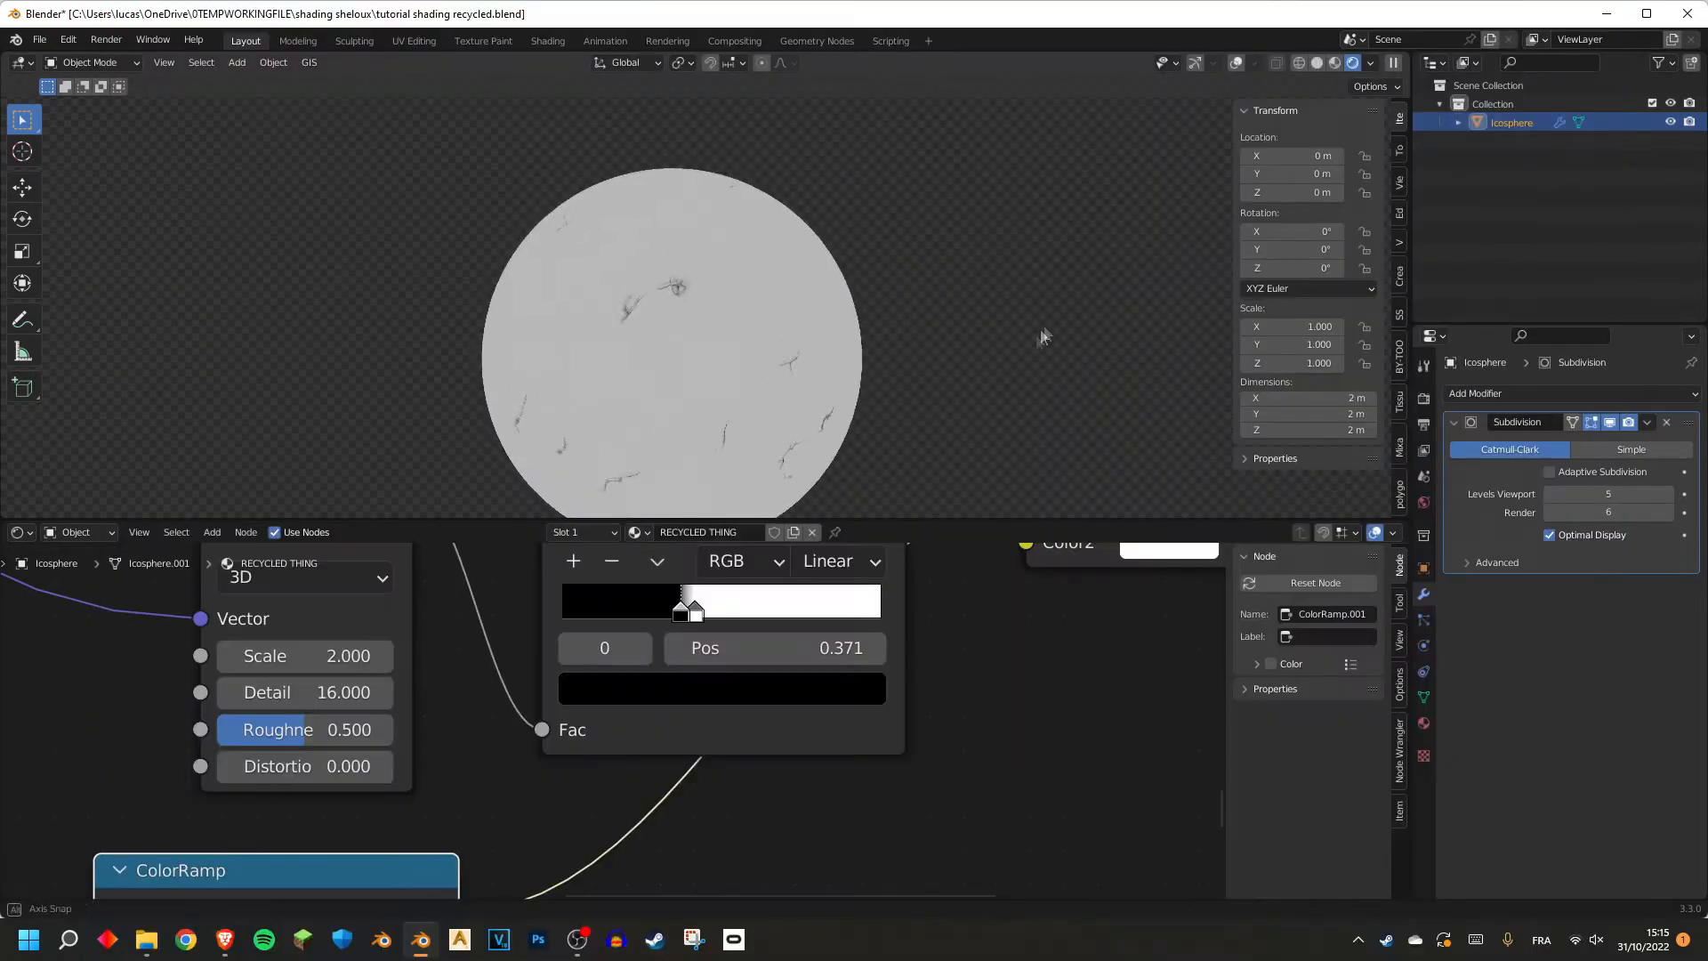
# Move the Material Output node further away from the Displacement node to make room in the node tree.
pyautogui.scroll(-7, 584, 613)
pyautogui.scroll(-1, 584, 614)
pyautogui.moveTo(558, 646); pyautogui.dragTo(562, 744, button='middle')
pyautogui.scroll(2, 748, 580)
pyautogui.click(747, 580)
pyautogui.press('g')
pyautogui.click(869, 642)
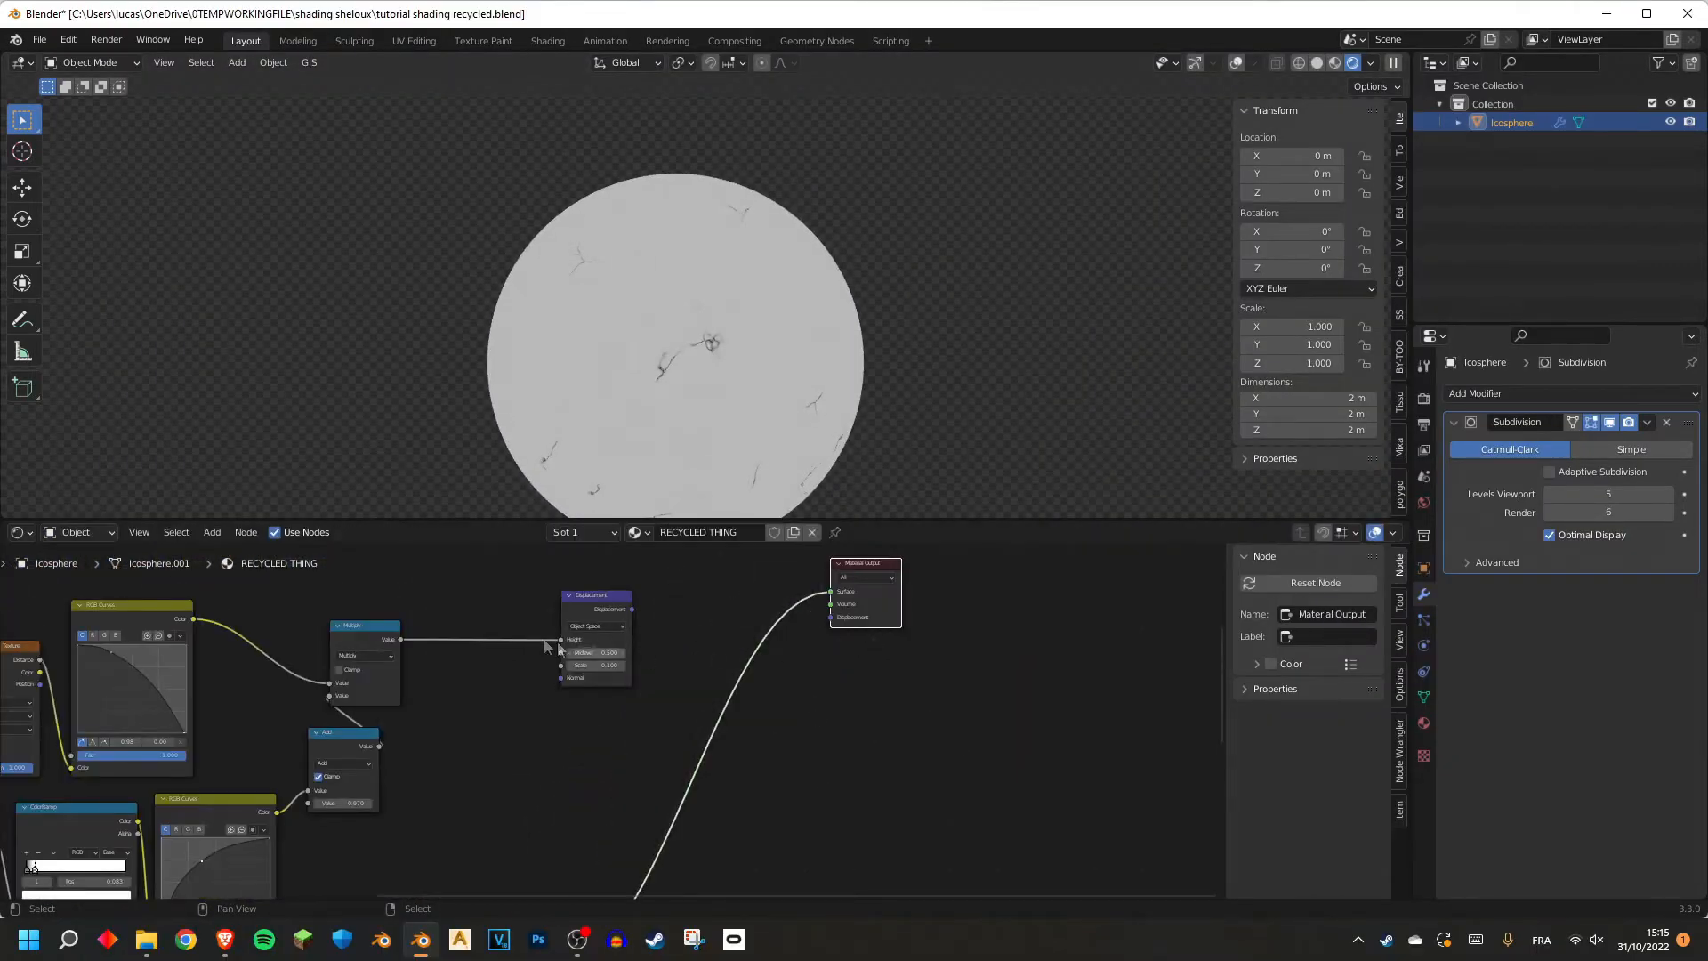
# Duplicate the Multiply node ahead of the Displacement node, feed the crack Mix Color into its second Value, and preview it.
pyautogui.click(376, 628)
pyautogui.hotkey('shift', 'd')
pyautogui.click(765, 674)
pyautogui.moveTo(597, 844); pyautogui.dragTo(399, 616, button='middle')
pyautogui.click(399, 616)
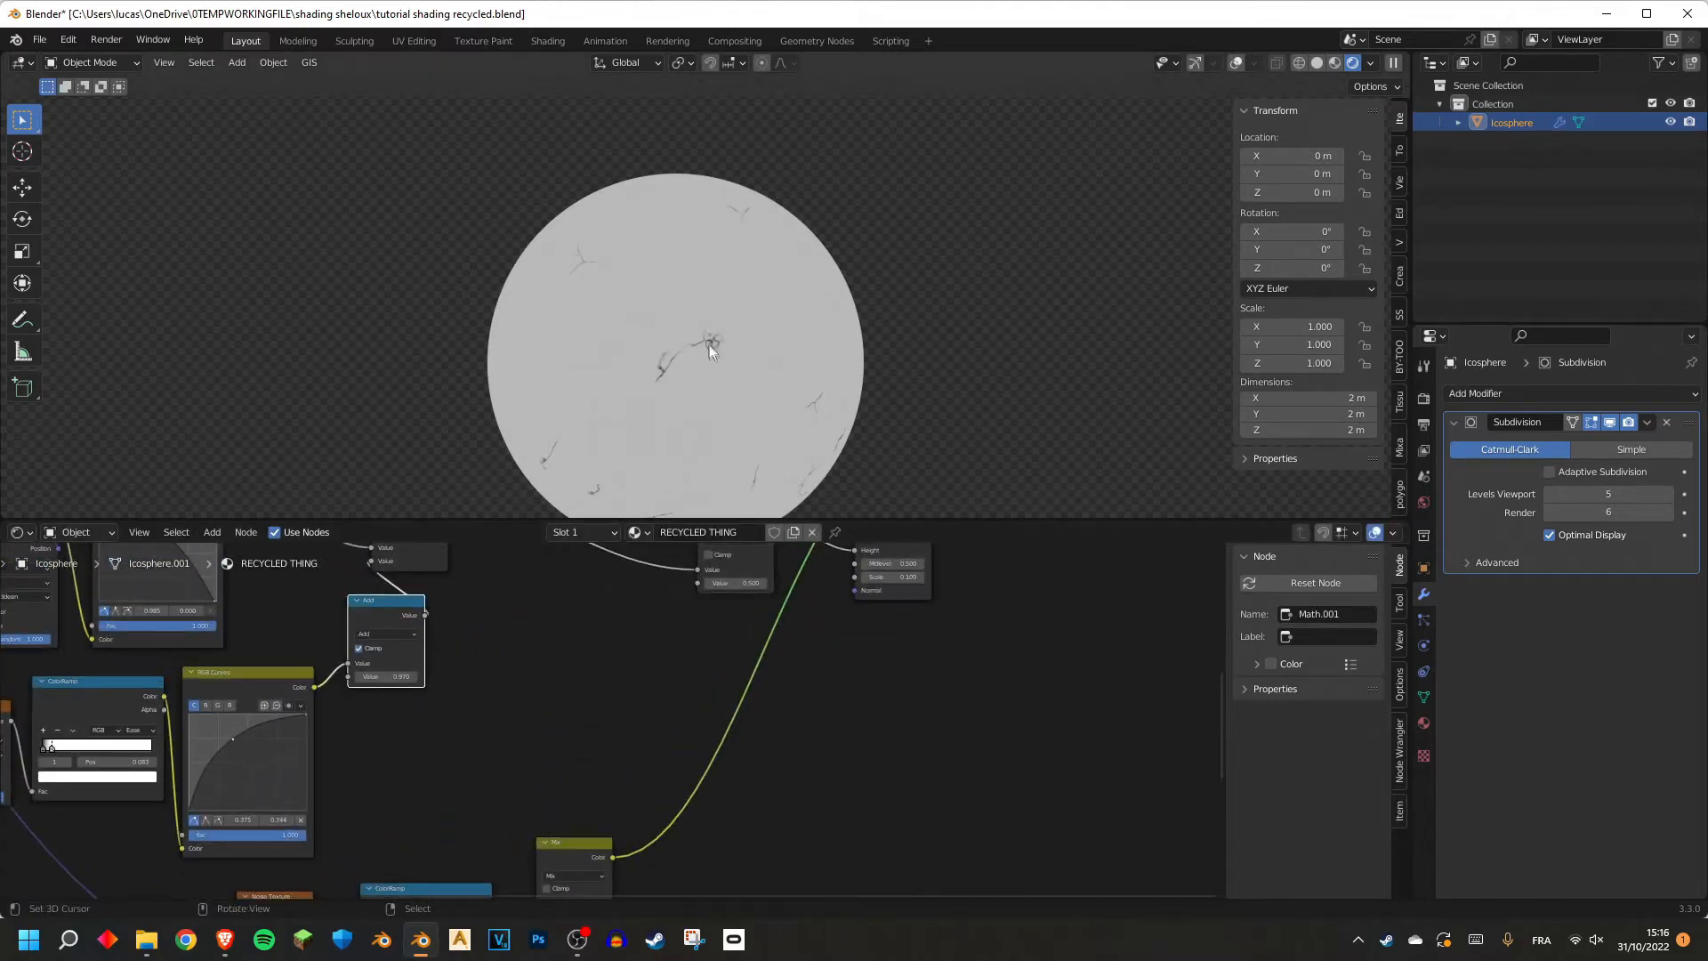
pyautogui.scroll(3, 708, 345)
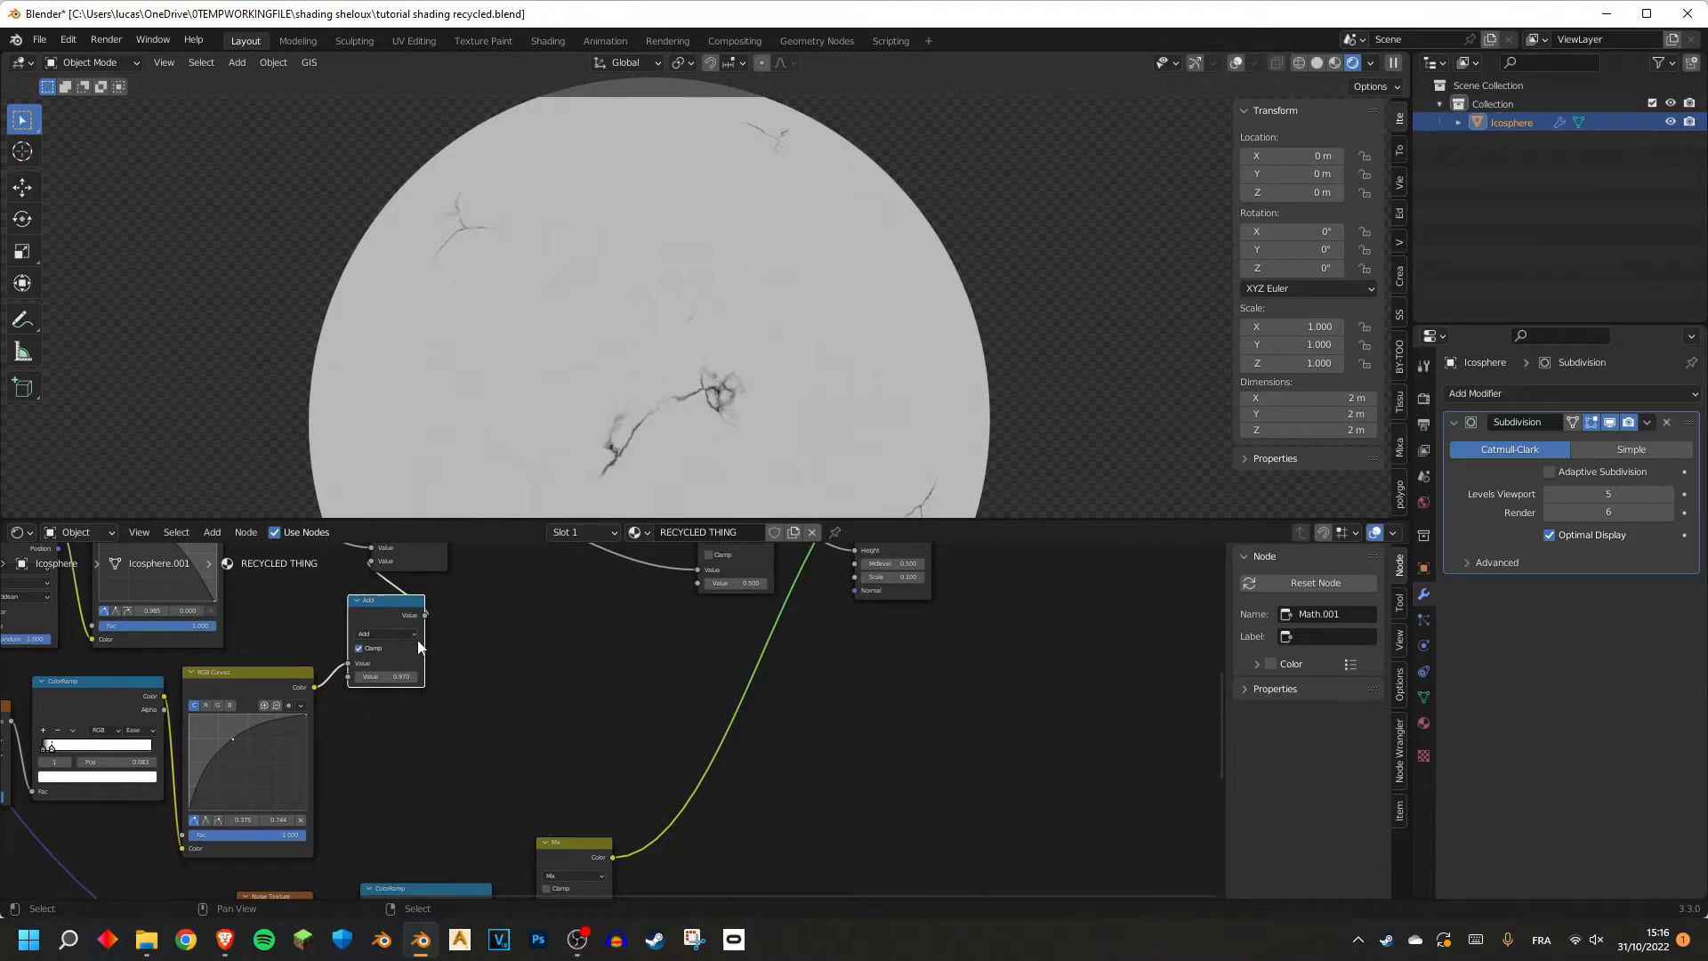
pyautogui.scroll(-1, 673, 552)
pyautogui.keyDown('ctrl'); pyautogui.keyDown('shift'); pyautogui.click(673, 554); pyautogui.keyUp('shift'); pyautogui.keyUp('ctrl')
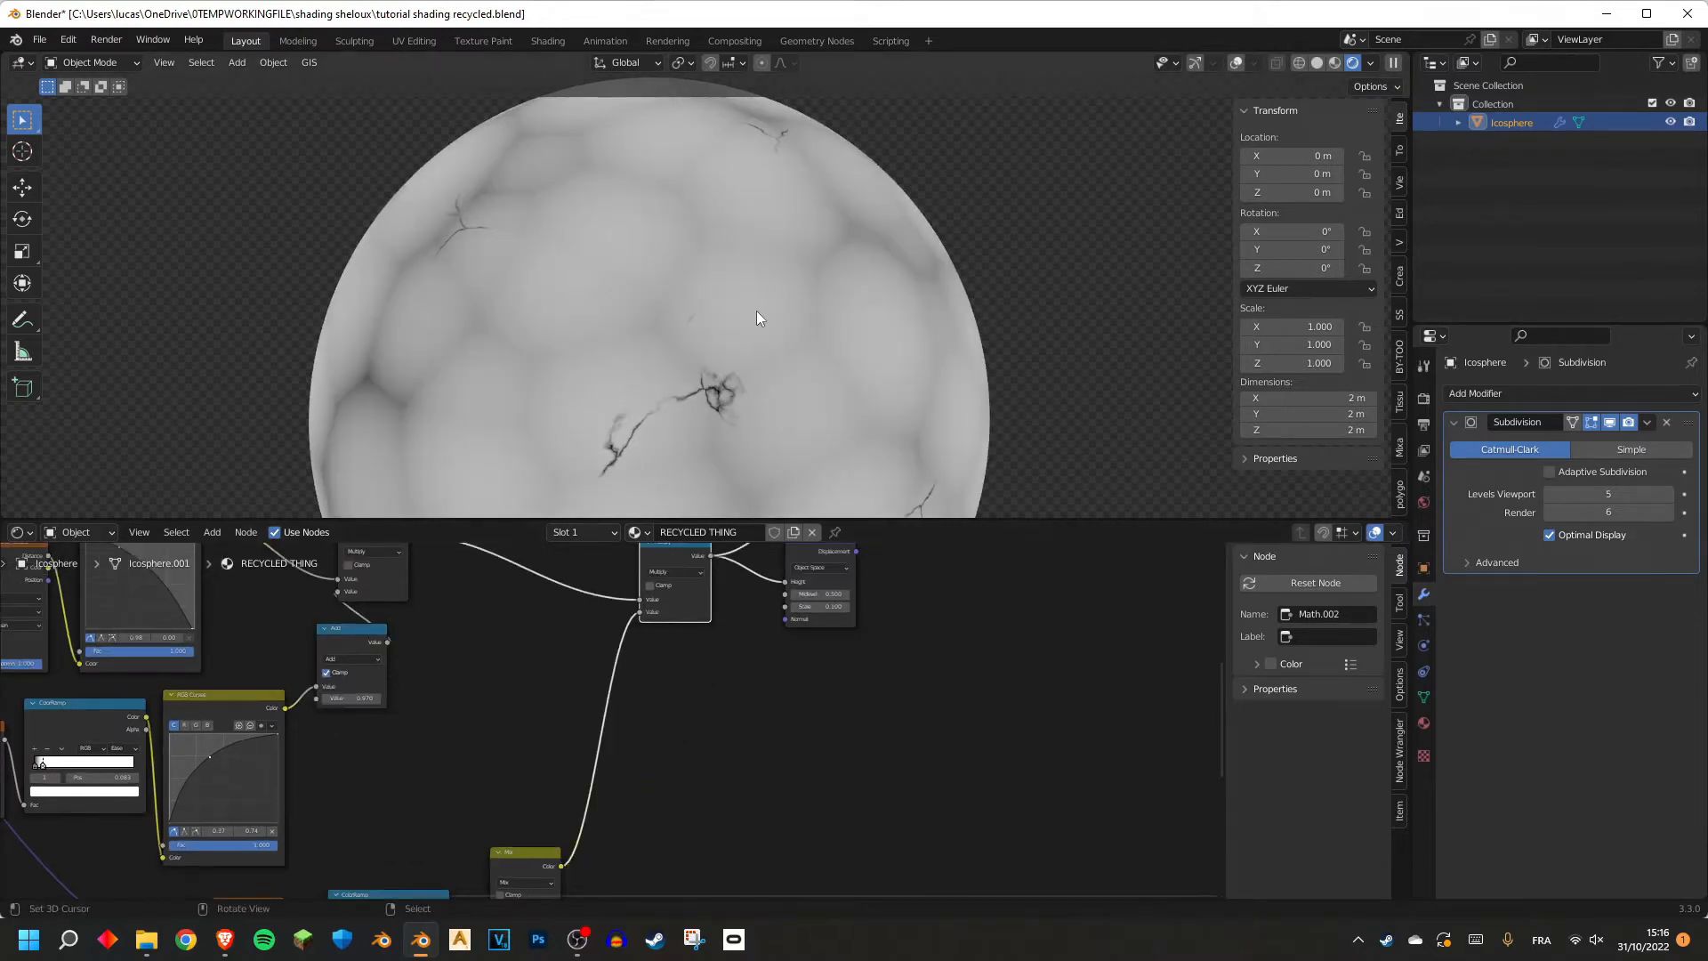
pyautogui.scroll(4, 744, 331)
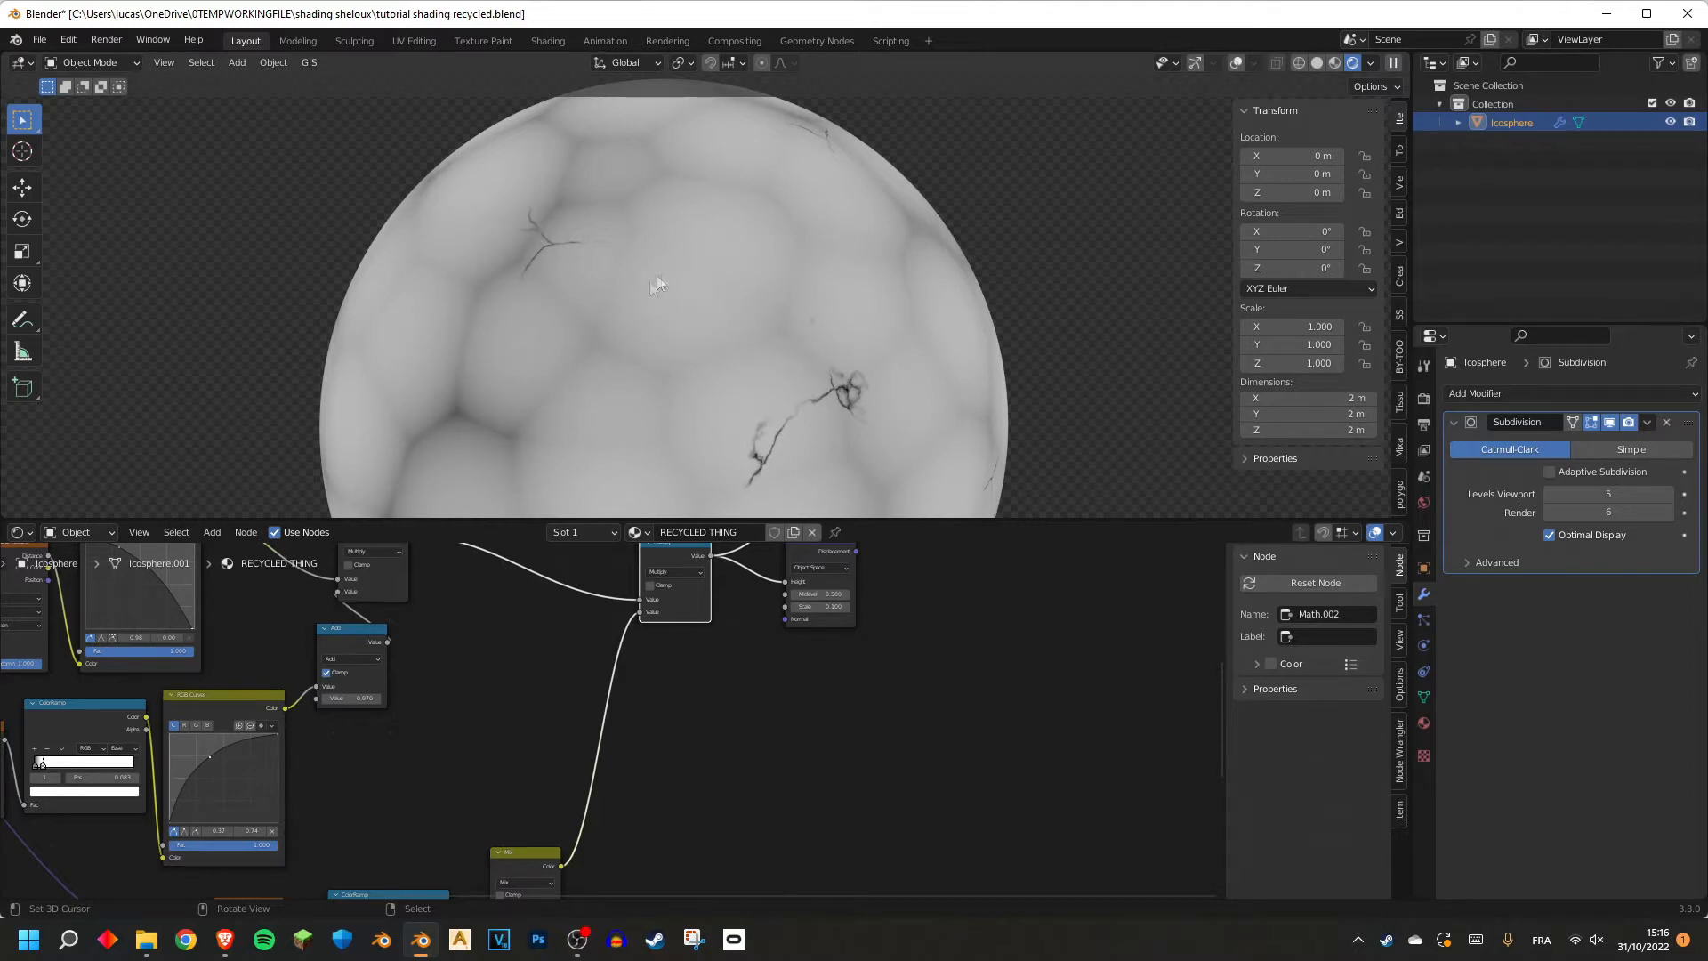
# Duplicate the clamped Add node and insert it between the crack Mix node and the new Multiply node.
pyautogui.scroll(-2, 664, 285)
pyautogui.moveTo(664, 284); pyautogui.dragTo(534, 498, button='middle')
pyautogui.click(374, 643)
pyautogui.hotkey('shift', 'd')
pyautogui.click(685, 801)
pyautogui.scroll(2, 697, 774)
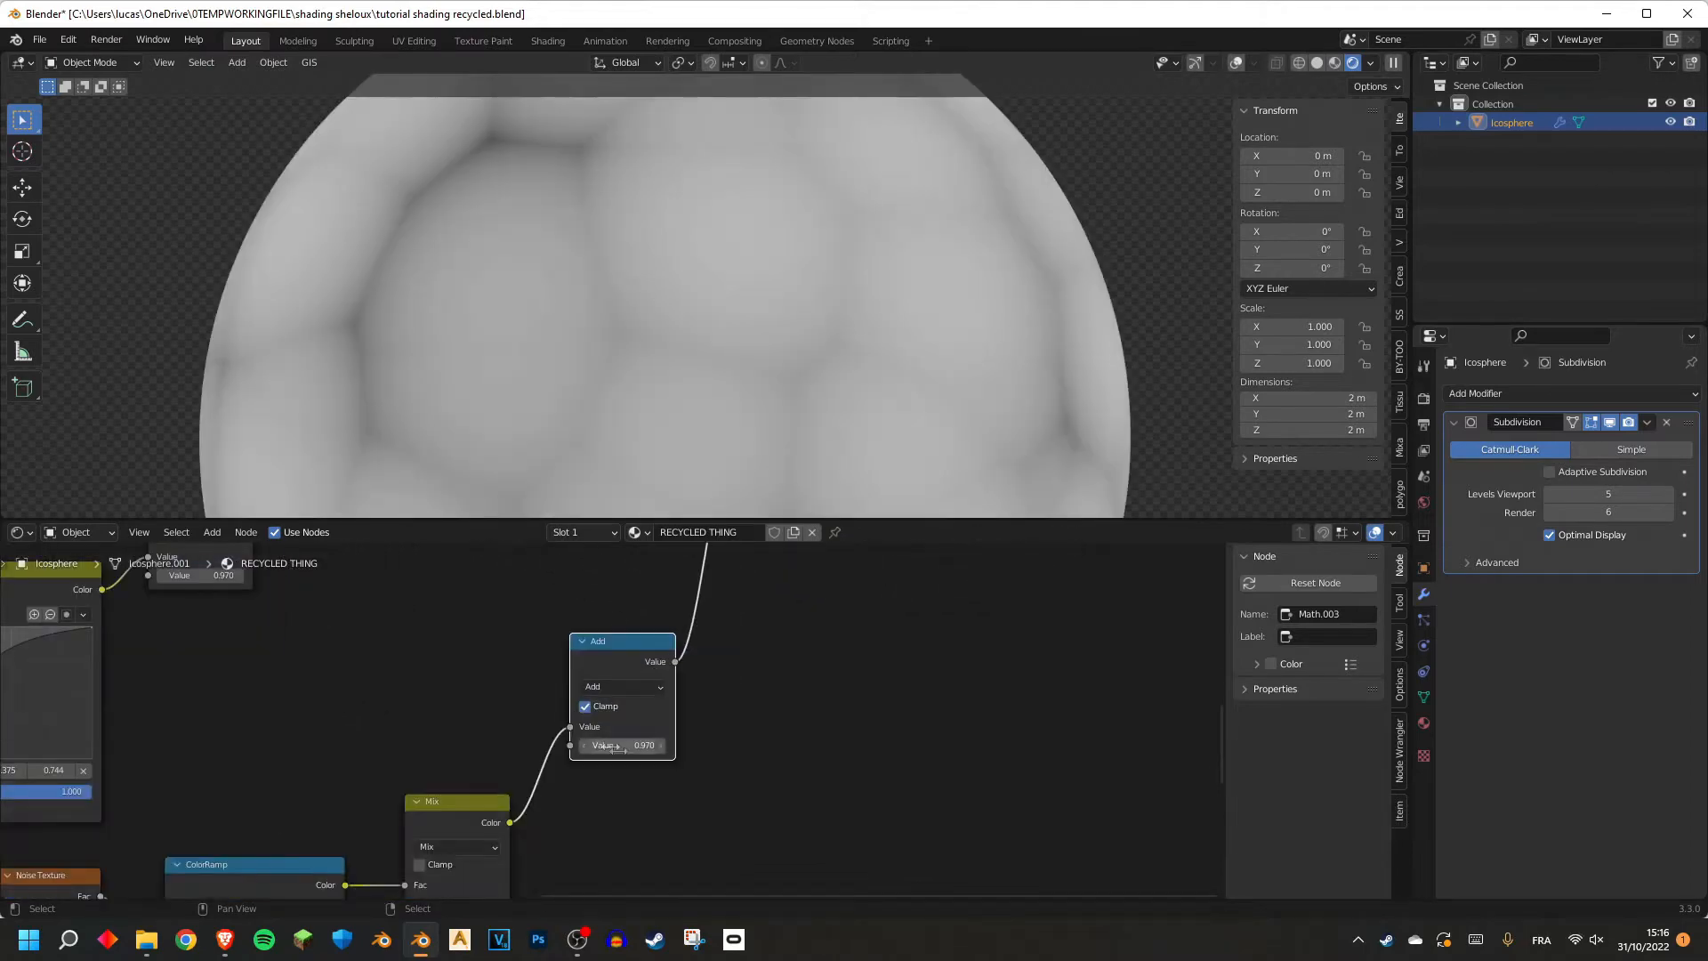
# Set the duplicated Add node's value to 0.5 to soften the cracks.
pyautogui.scroll(-1, 420, 675)
pyautogui.moveTo(420, 674); pyautogui.dragTo(477, 744, button='middle')
pyautogui.doubleClick(678, 812)
pyautogui.write('0.5')
pyautogui.press('Return')
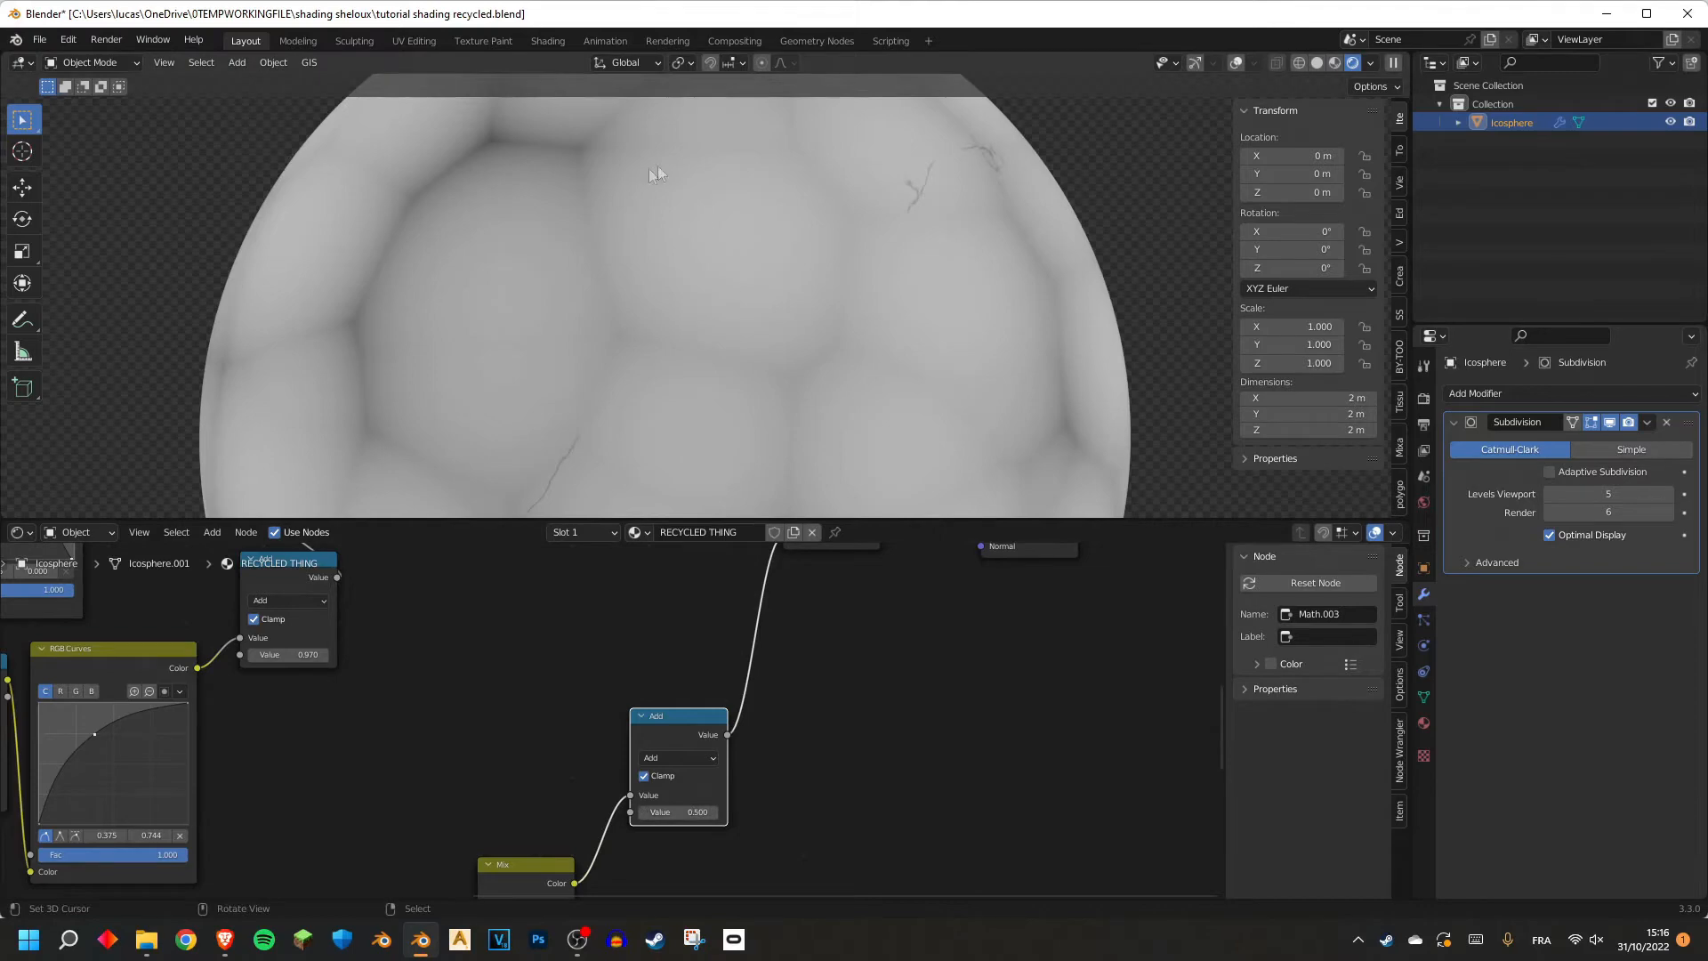
pyautogui.scroll(-1, 680, 702)
# Connect the Displacement node to the Material Output's Displacement input and the Principled BSDF to its Surface.
pyautogui.moveTo(681, 703); pyautogui.dragTo(685, 872, button='middle')
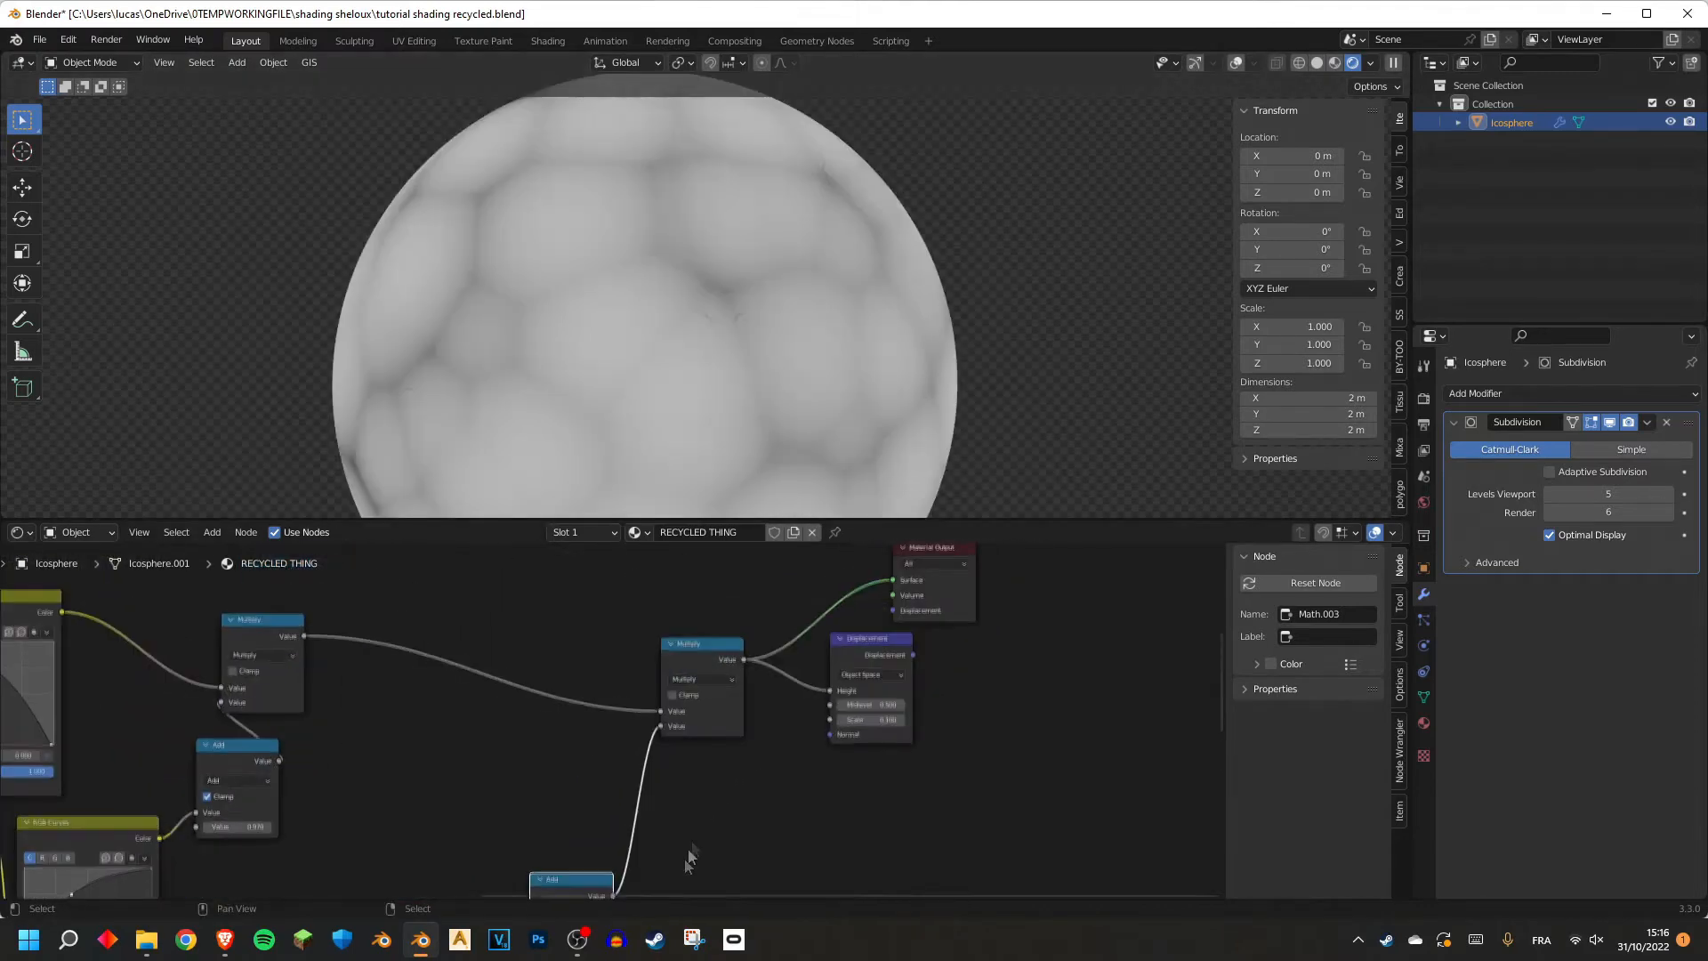
pyautogui.keyDown('ctrl'); pyautogui.keyDown('shift'); pyautogui.click(868, 649); pyautogui.keyUp('shift'); pyautogui.keyUp('ctrl')
pyautogui.moveTo(954, 592); pyautogui.dragTo(1068, 604)
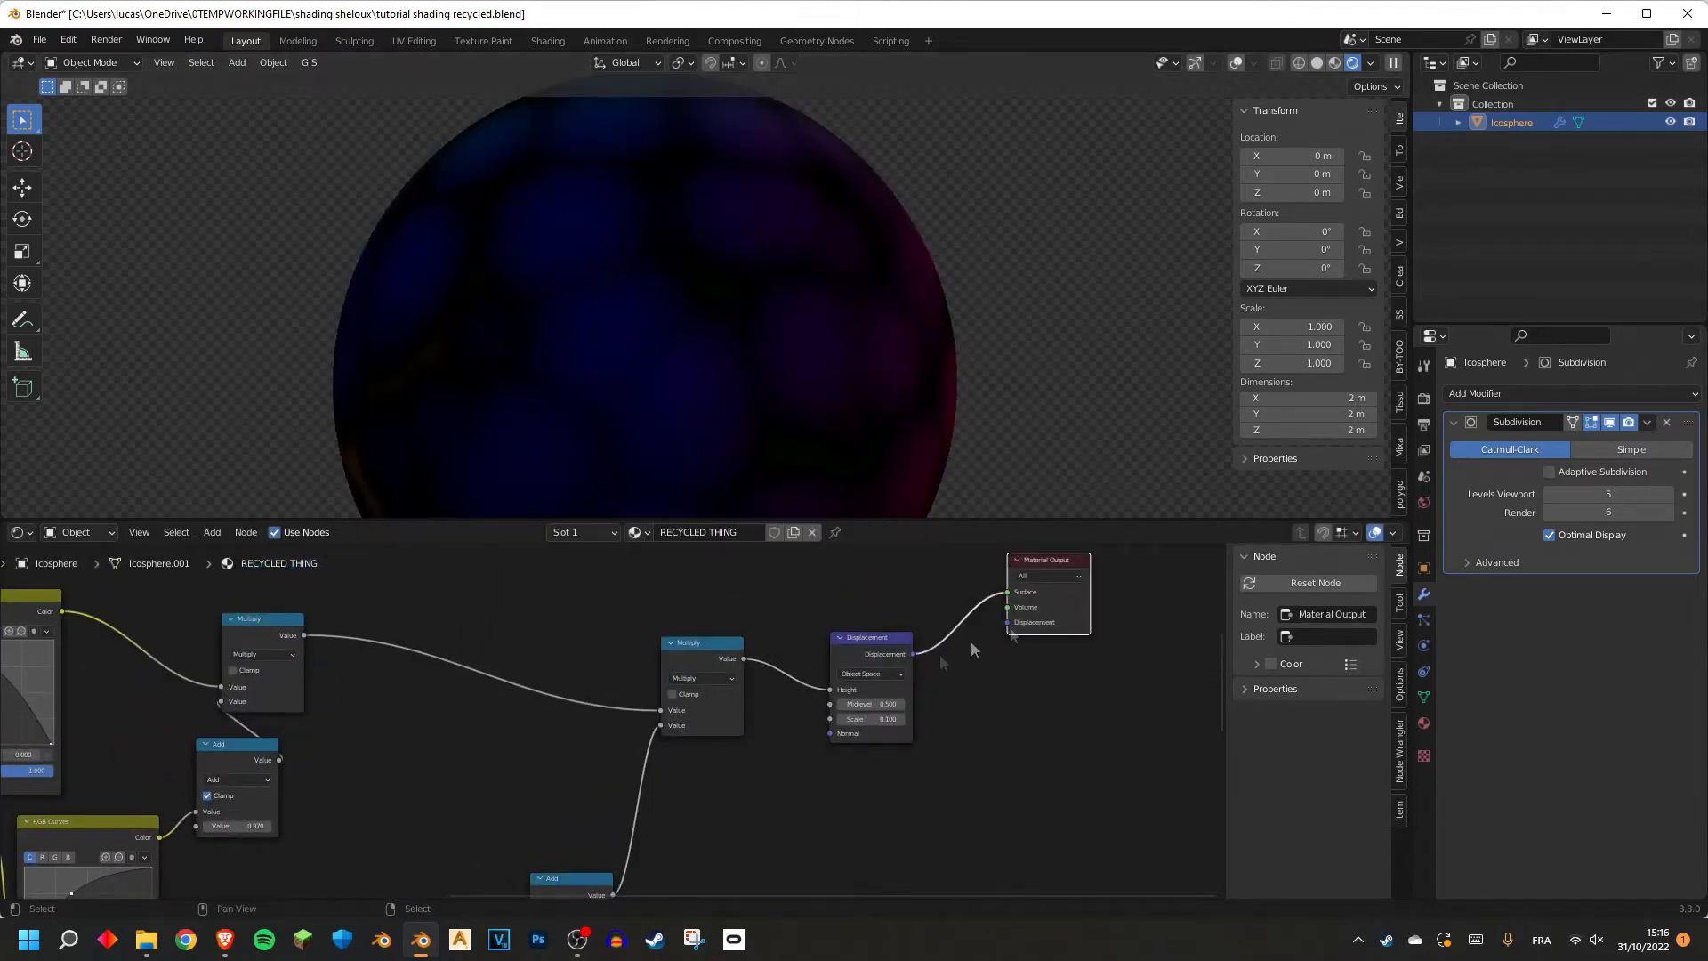
pyautogui.moveTo(915, 654); pyautogui.dragTo(1013, 626)
pyautogui.scroll(-4, 676, 702)
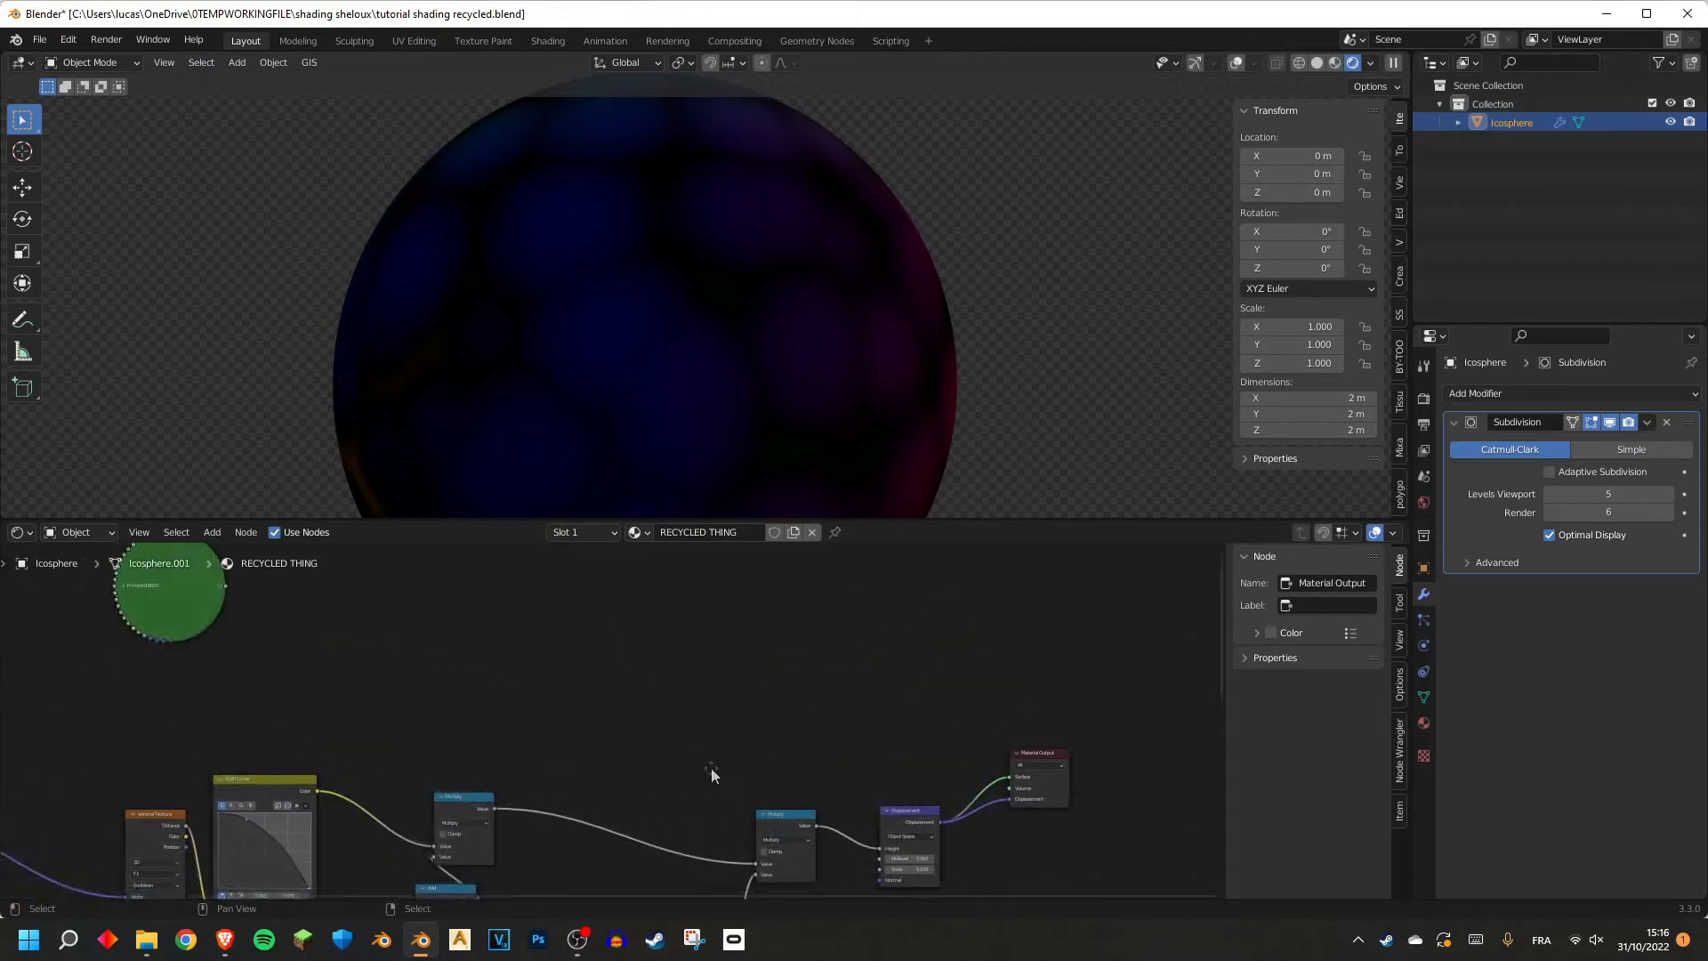
pyautogui.keyDown('ctrl'); pyautogui.keyDown('shift'); pyautogui.click(294, 621); pyautogui.keyUp('shift'); pyautogui.keyUp('ctrl')
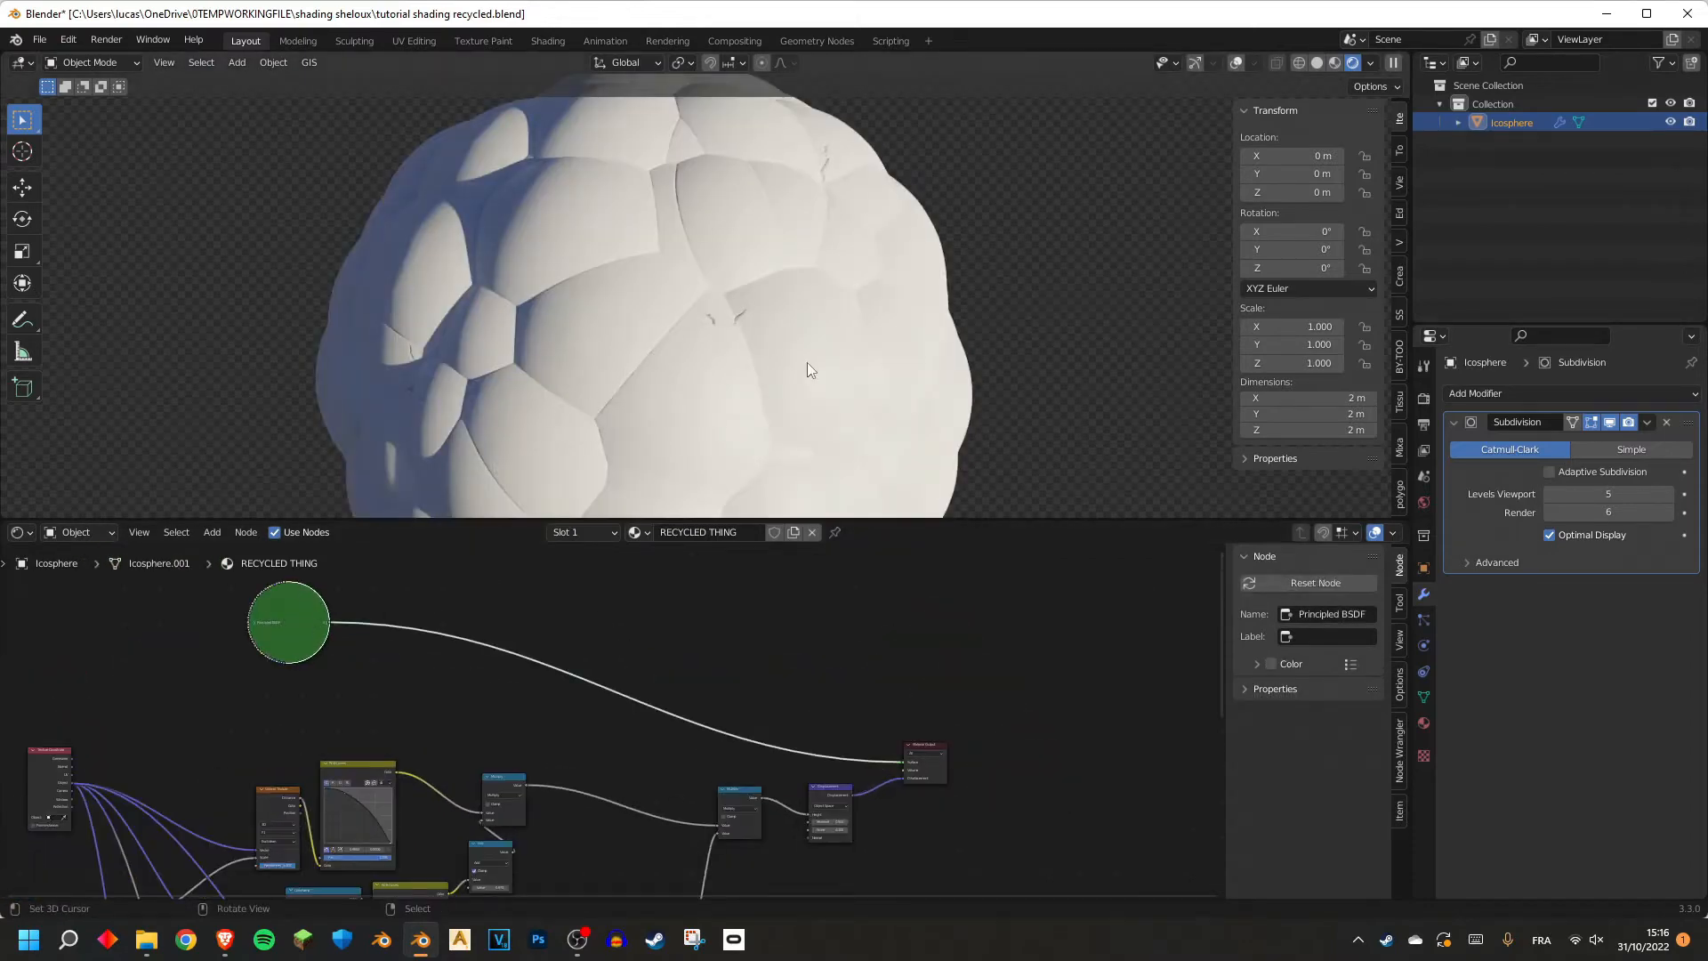
pyautogui.scroll(4, 676, 274)
pyautogui.moveTo(677, 274); pyautogui.dragTo(659, 357, button='middle')
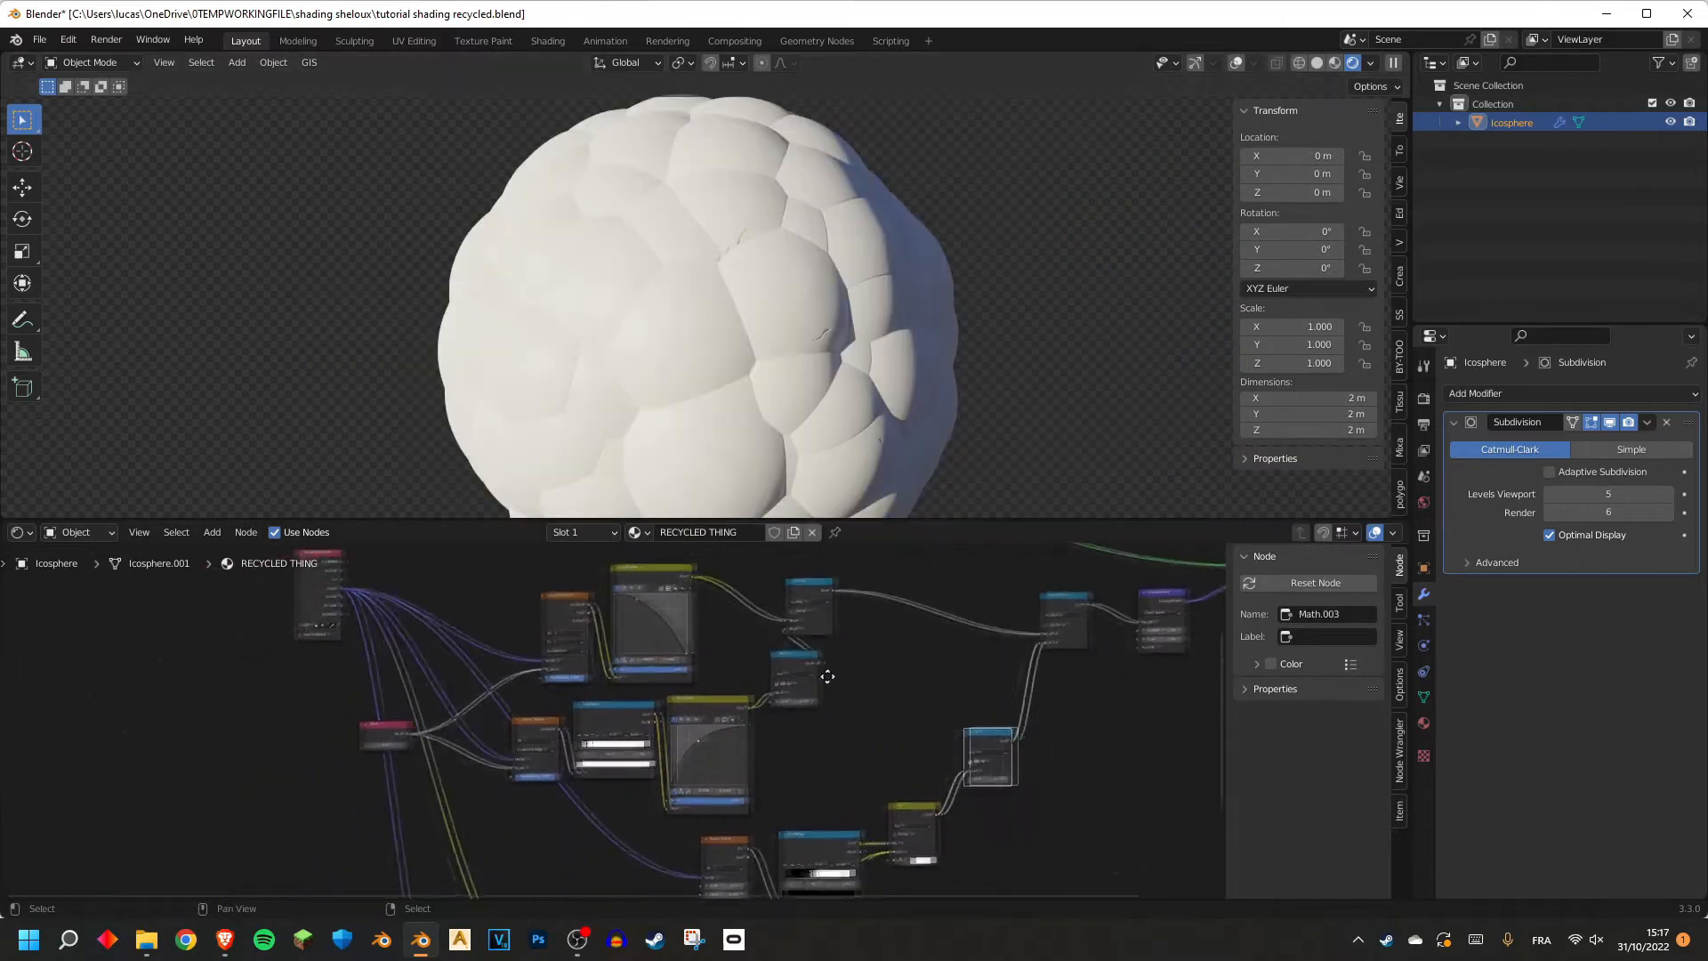
# Rearrange the Voronoi Texture nodes and move the Texture Coordinate node further from them to make room for distortion nodes.
pyautogui.moveTo(490, 665); pyautogui.dragTo(511, 656, button='middle')
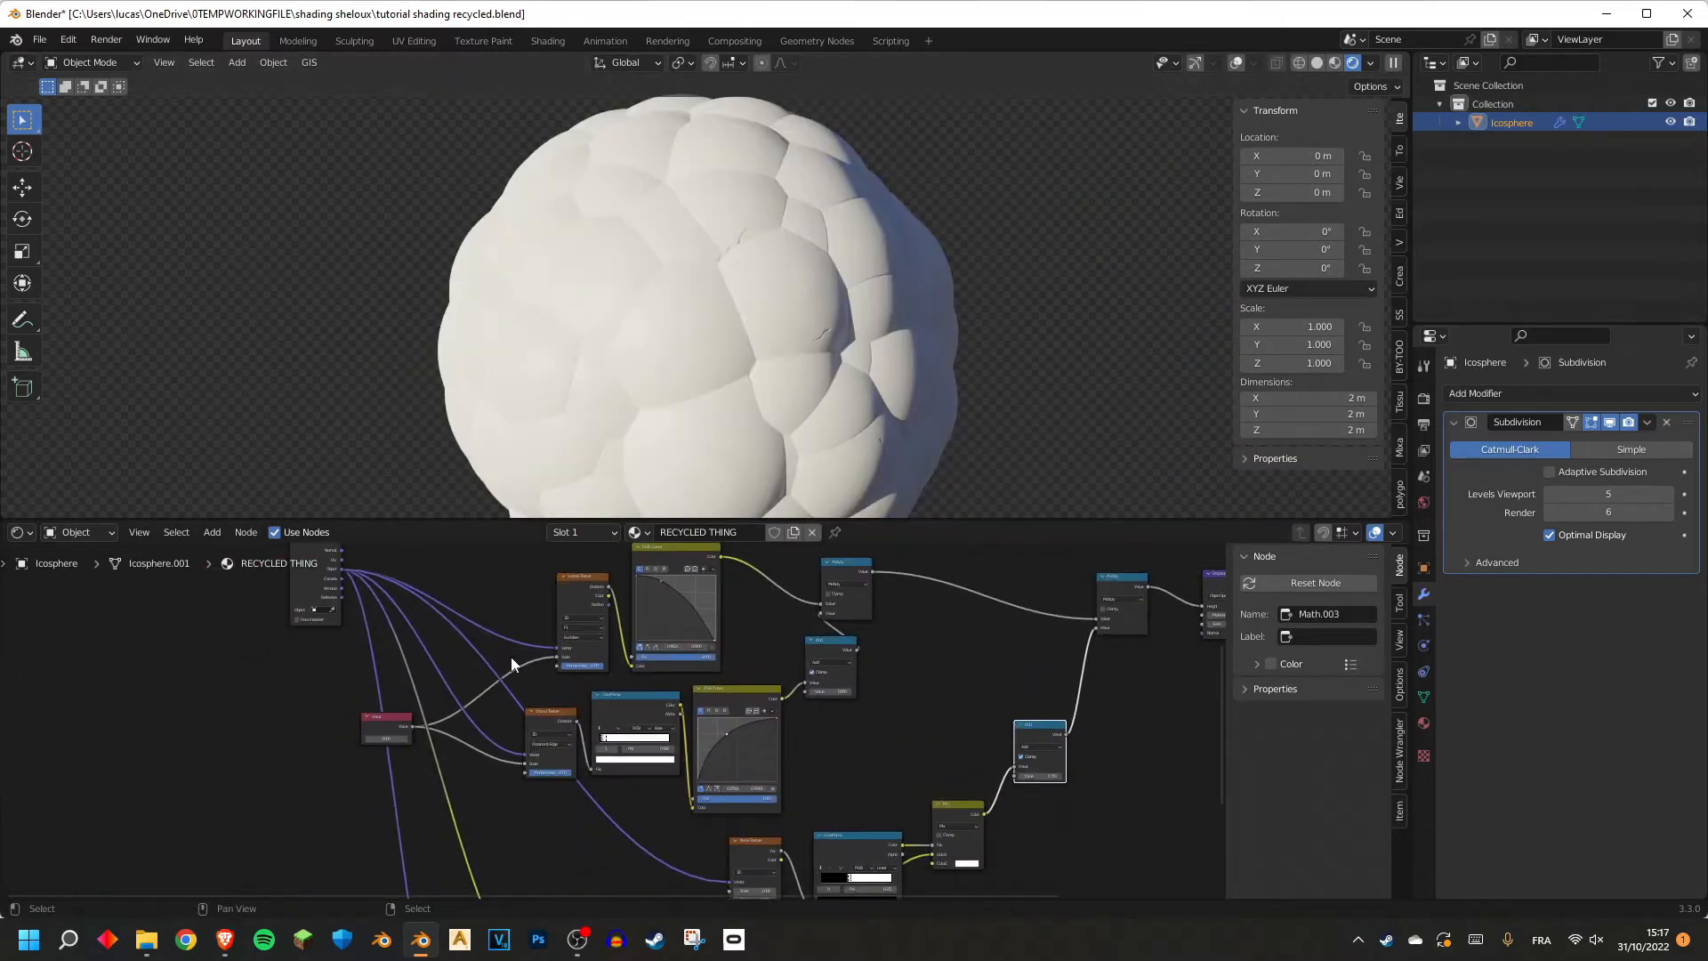
pyautogui.scroll(-2, 511, 656)
pyautogui.scroll(4, 799, 274)
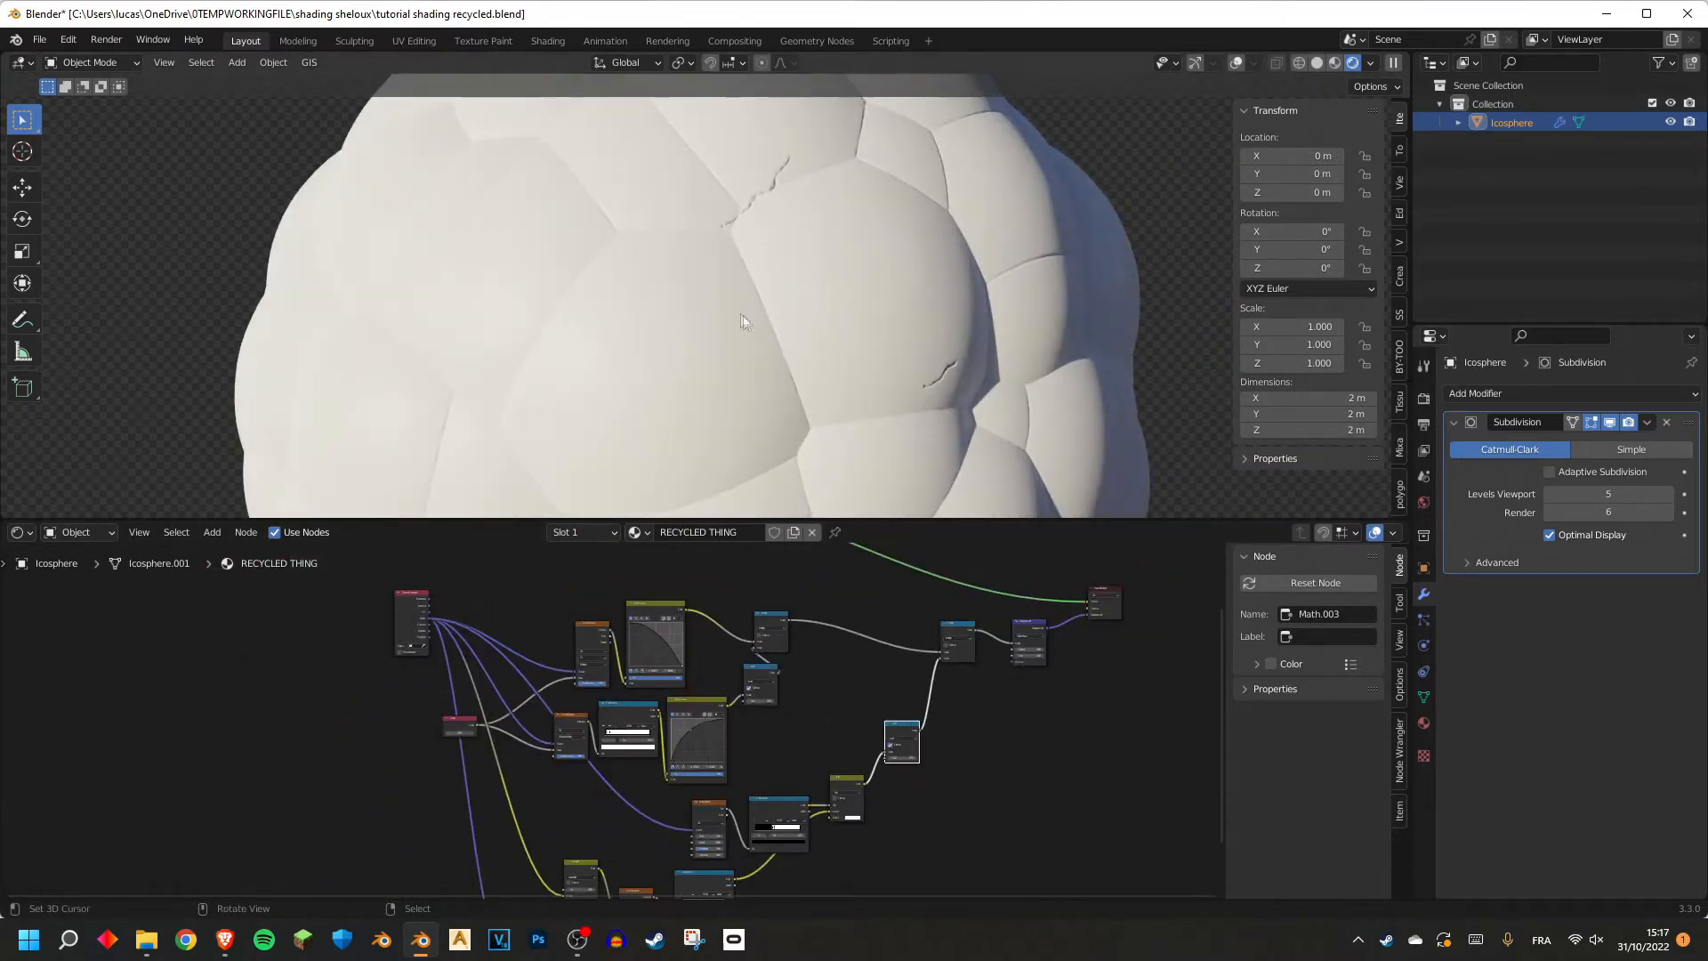
pyautogui.scroll(1, 589, 604)
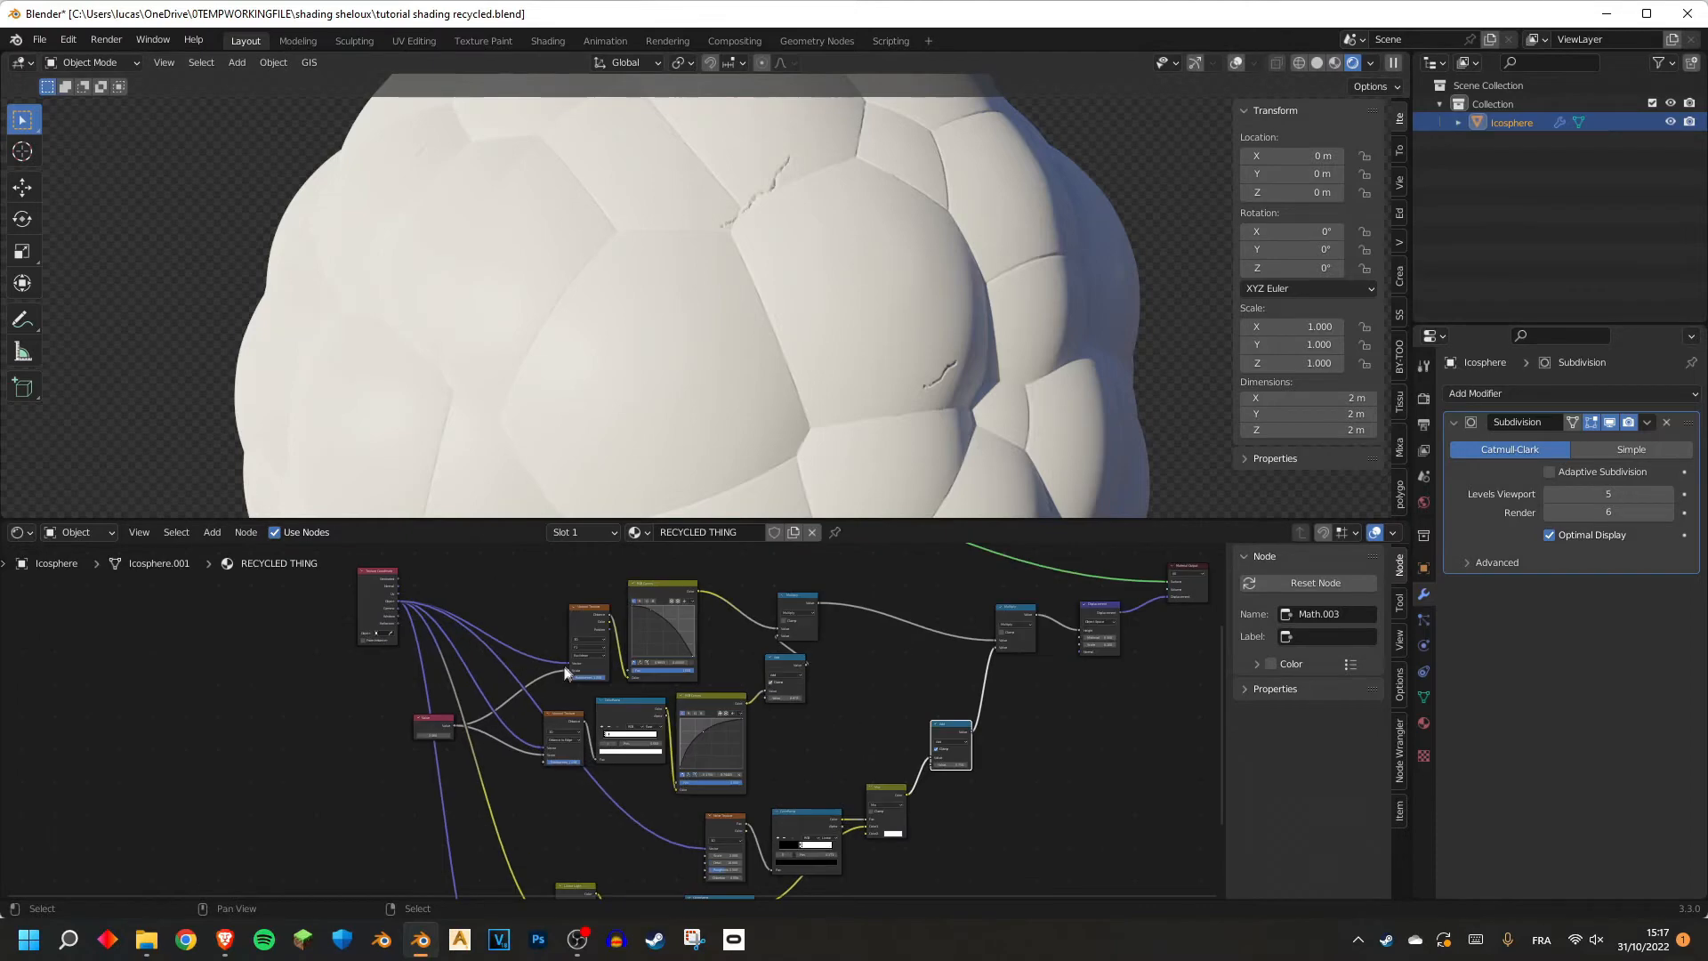
pyautogui.click(588, 603)
pyautogui.scroll(-2, 565, 636)
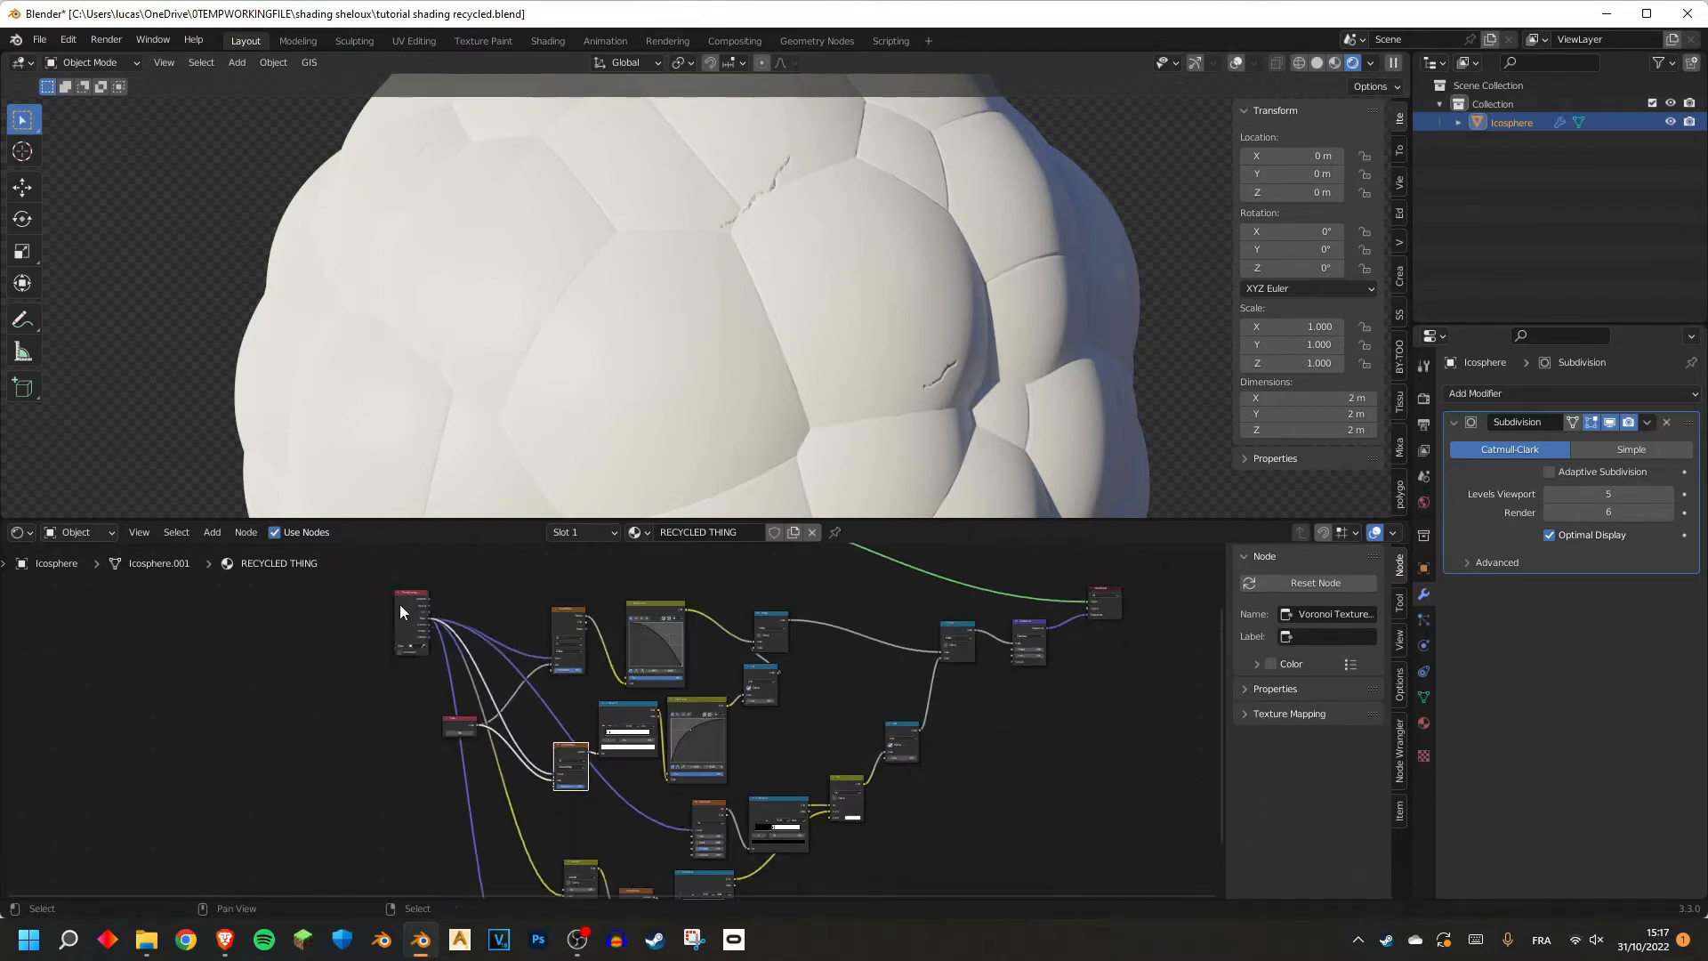
pyautogui.moveTo(399, 605); pyautogui.dragTo(315, 630)
pyautogui.scroll(-3, 620, 787)
# Duplicate the crack branch's Noise Texture and Linear Light nodes and place them between the Texture Coordinate and the bump Voronoi nodes.
pyautogui.moveTo(620, 791); pyautogui.dragTo(665, 678, button='middle')
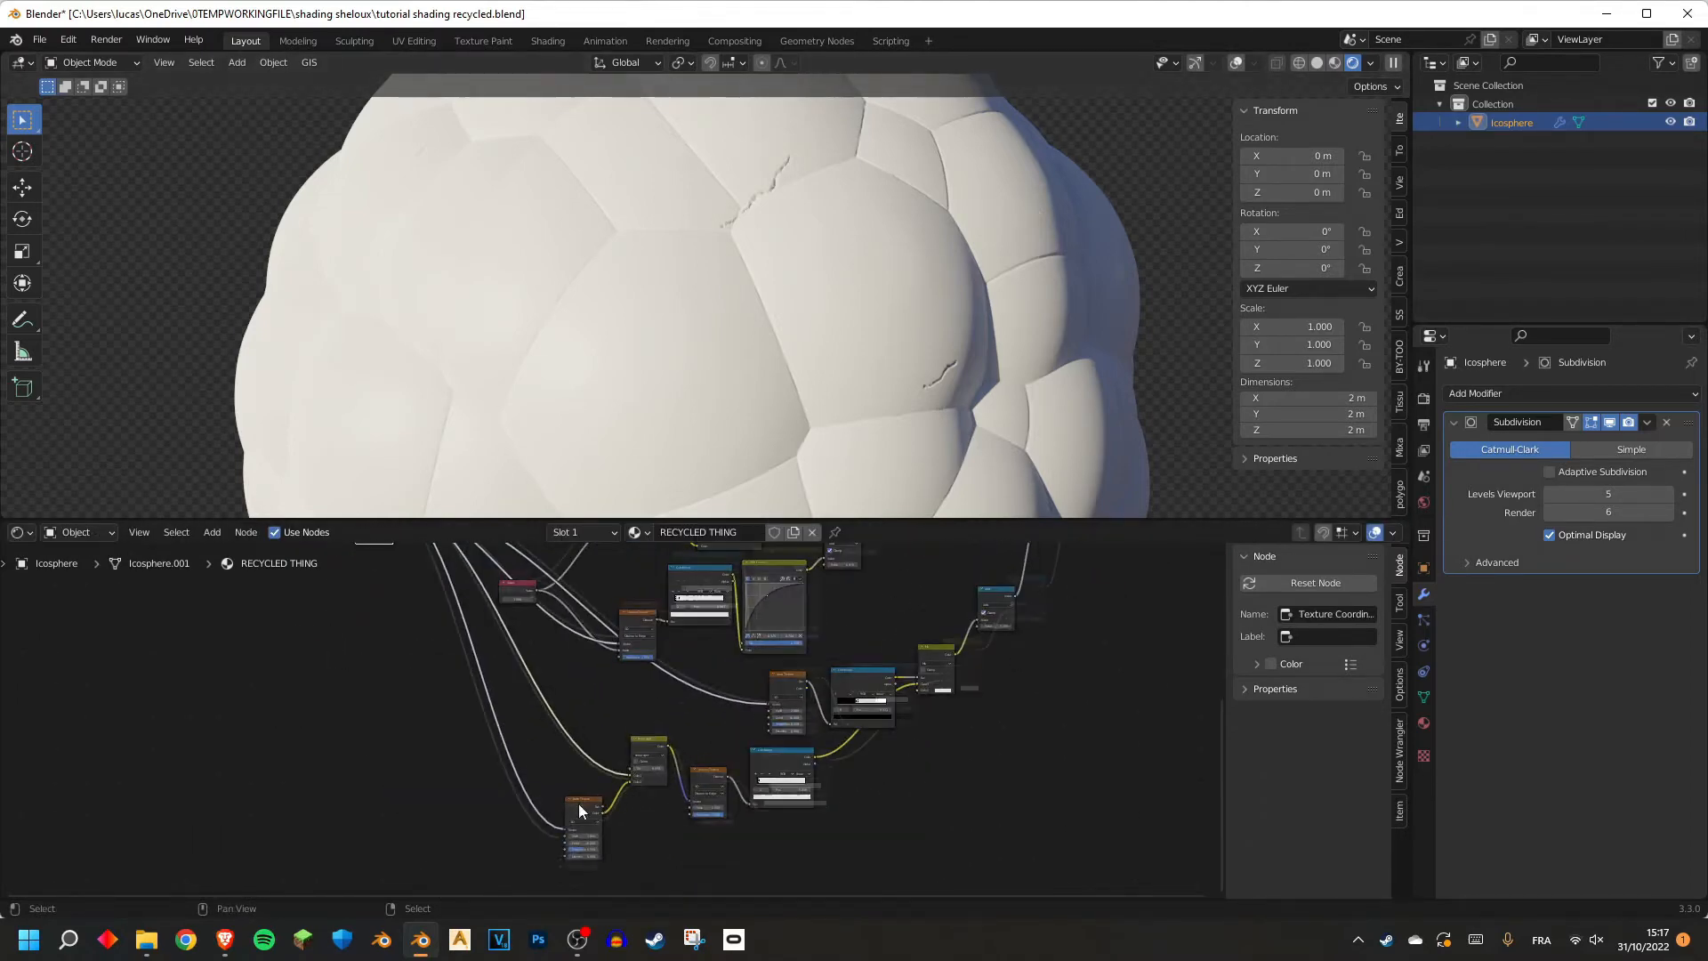
pyautogui.scroll(2, 674, 815)
pyautogui.click(649, 752)
pyautogui.scroll(-2, 668, 719)
pyautogui.hotkey('shift', 'd')
pyautogui.click(611, 616)
pyautogui.scroll(3, 596, 703)
pyautogui.moveTo(525, 705); pyautogui.dragTo(579, 688, button='middle')
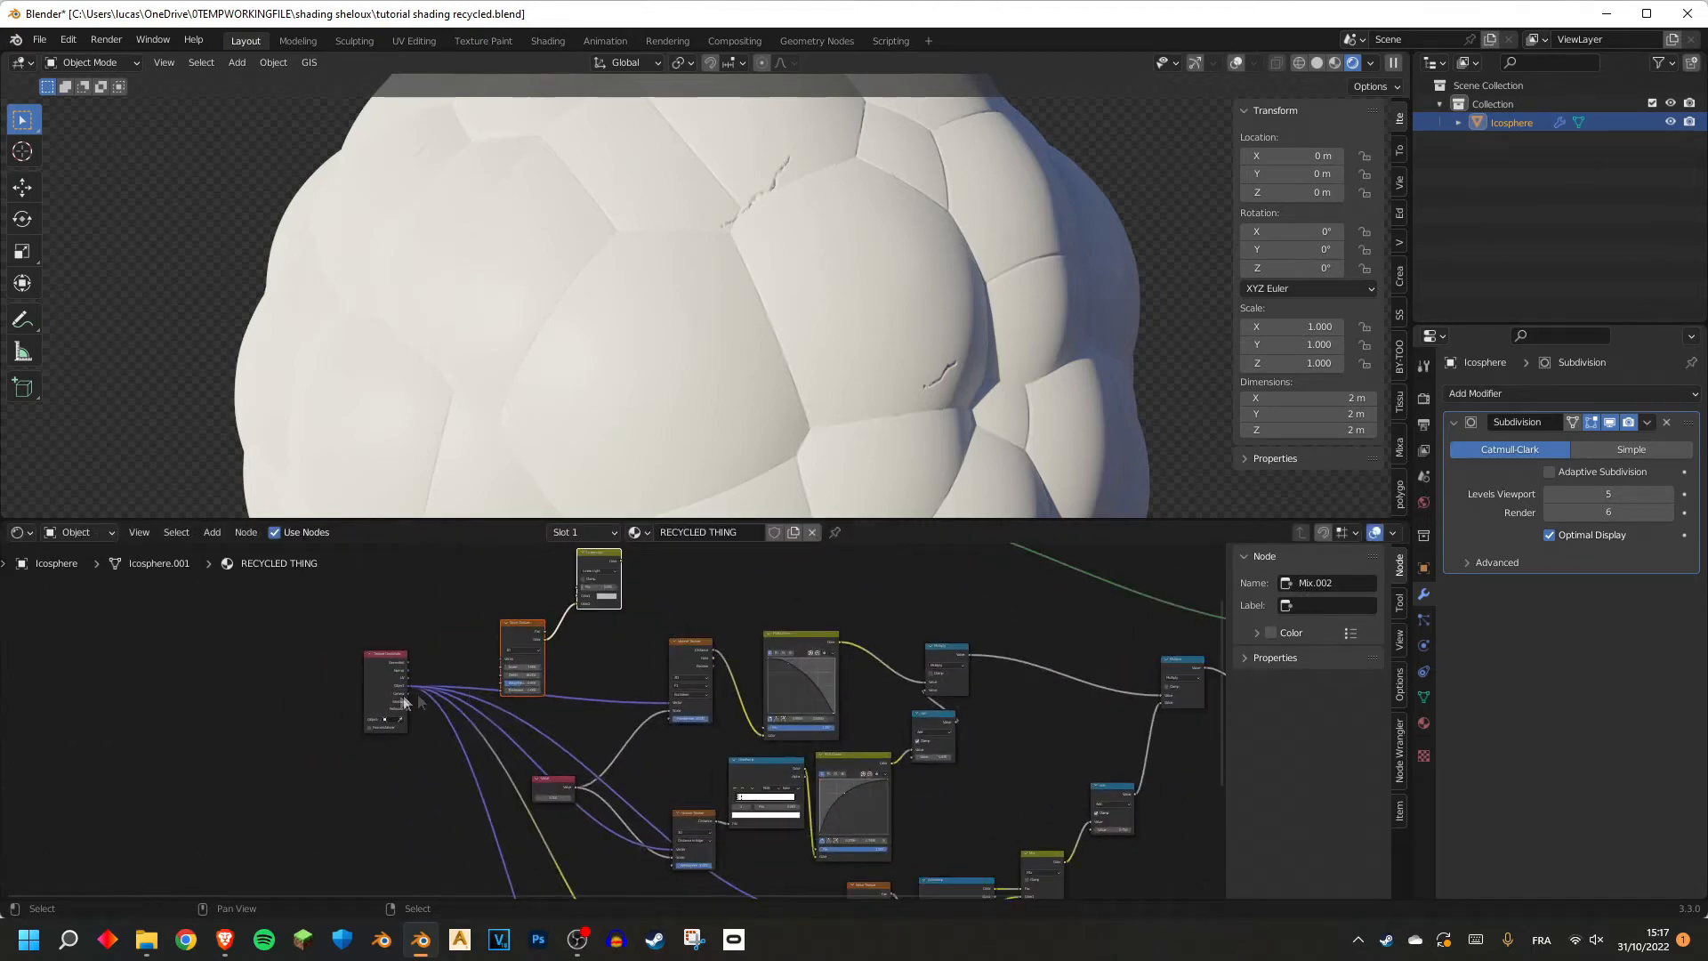
# Connect the Texture Coordinate's Object output to the duplicated Noise Texture's Vector and to the duplicated Linear Light node.
pyautogui.scroll(2, 286, 662)
pyautogui.click(267, 667)
pyautogui.scroll(2, 284, 723)
pyautogui.moveTo(285, 726); pyautogui.dragTo(258, 773, button='middle')
pyautogui.click(239, 749)
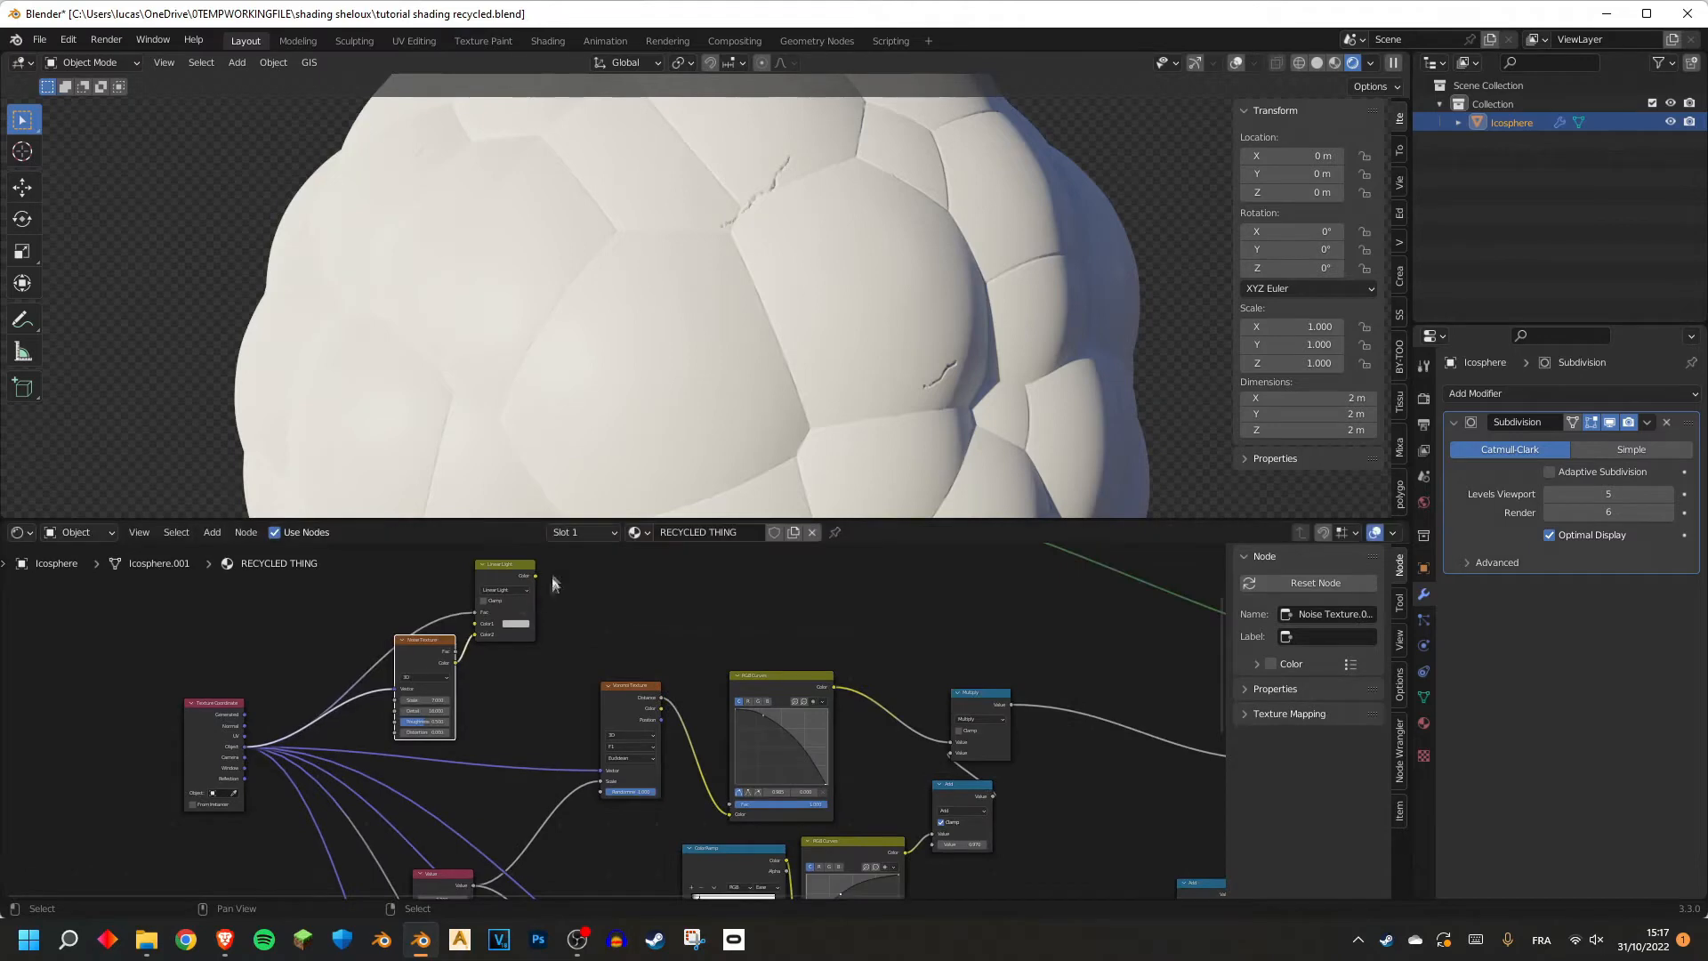
# Connect the duplicated Linear Light node's Color to the Vector inputs of both bump Voronoi Texture nodes.
pyautogui.scroll(-3, 556, 652)
pyautogui.moveTo(556, 654)
pyautogui.mouseDown(button='middle')
pyautogui.moveTo(570, 654)
pyautogui.moveTo(558, 660)
pyautogui.mouseUp(button='middle')
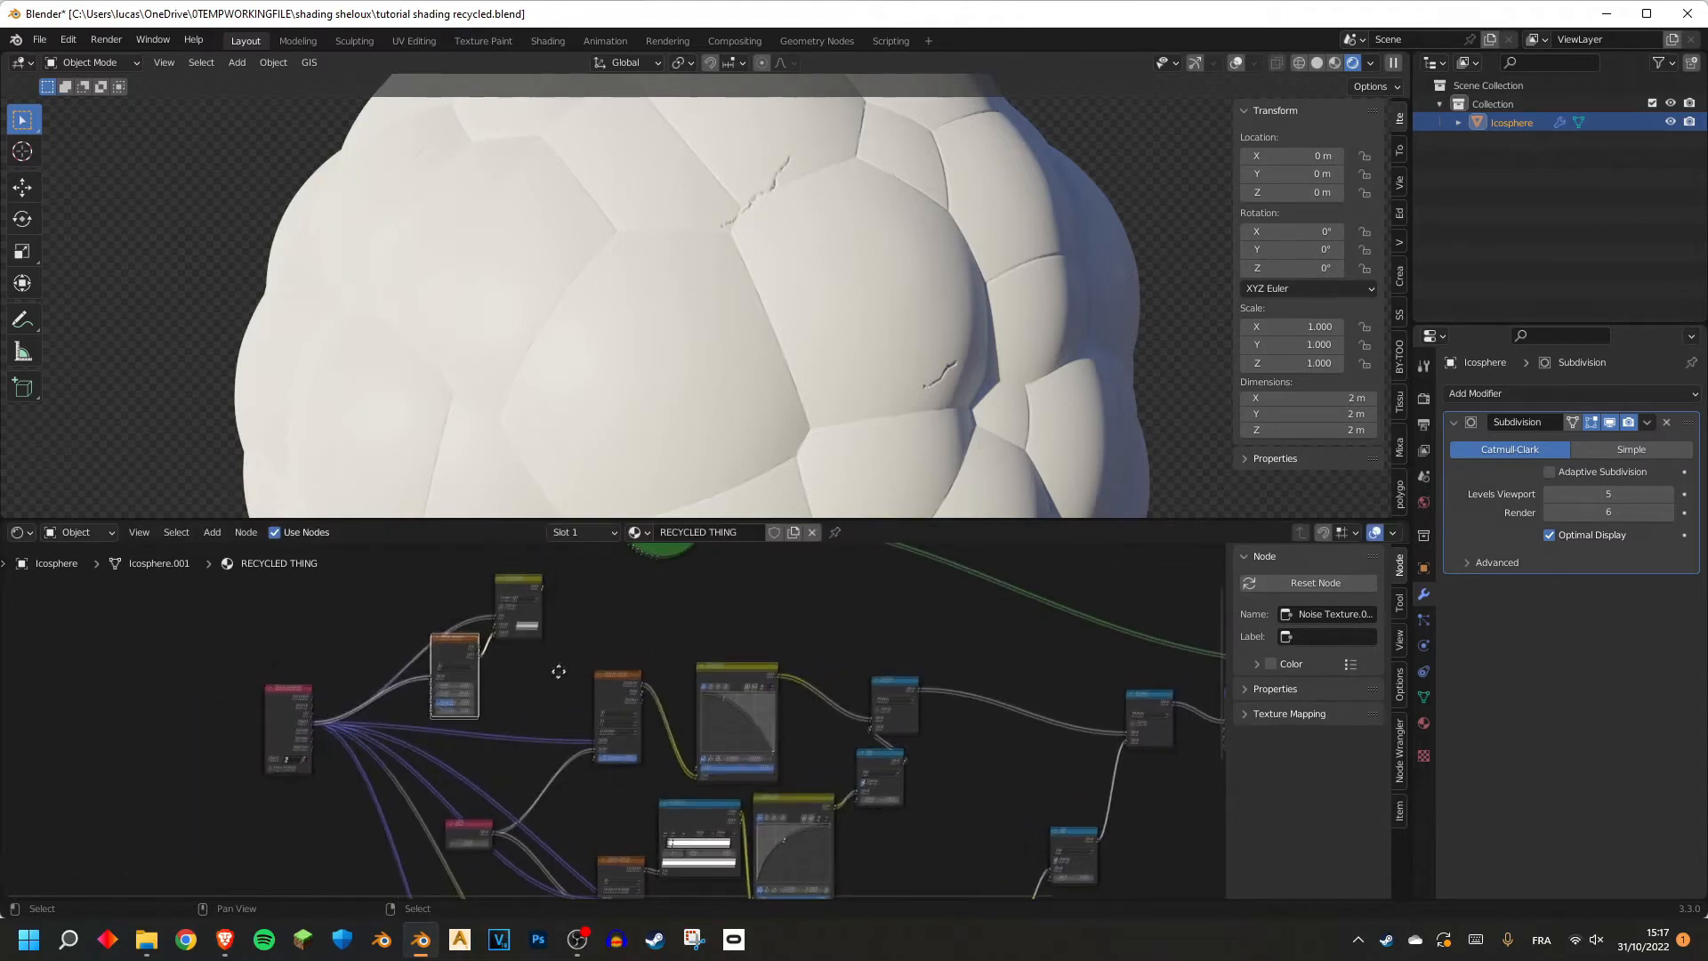
pyautogui.moveTo(616, 874); pyautogui.dragTo(616, 813)
pyautogui.moveTo(540, 592)
pyautogui.mouseDown()
pyautogui.moveTo(597, 719)
pyautogui.moveTo(595, 777)
pyautogui.mouseUp()
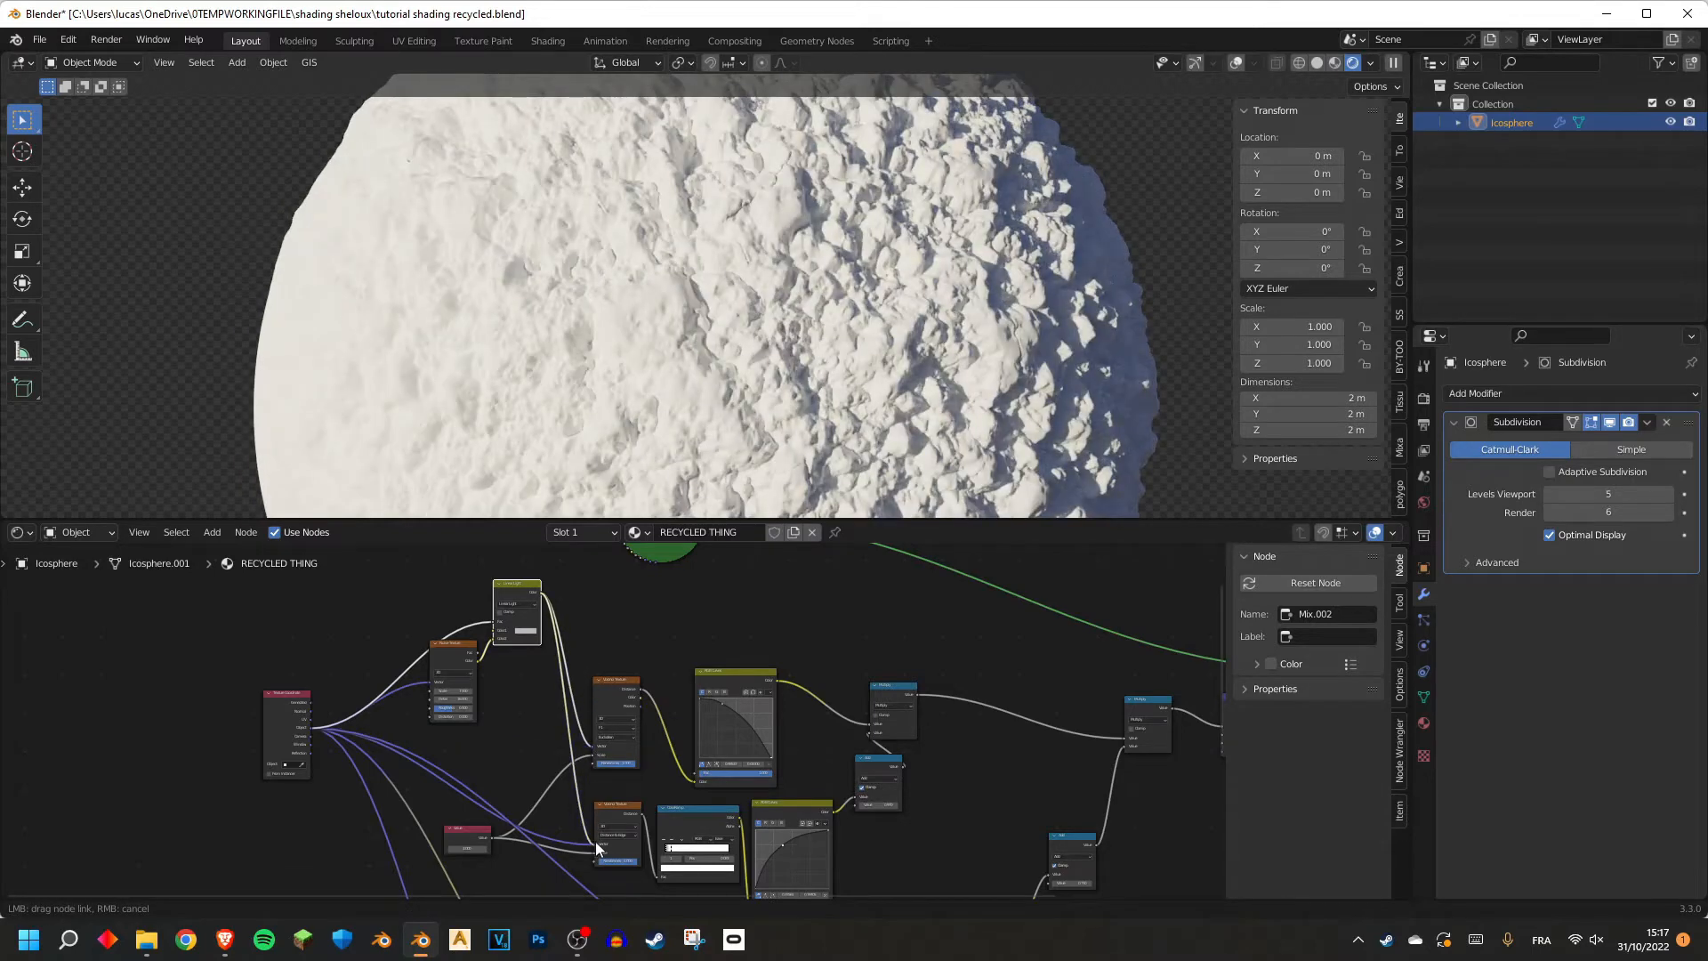
# Reroute the Object coordinates from the duplicated Linear Light node's Fac input to its Color1 input.
pyautogui.scroll(2, 518, 658)
pyautogui.moveTo(521, 604); pyautogui.dragTo(530, 633)
pyautogui.scroll(1, 703, 676)
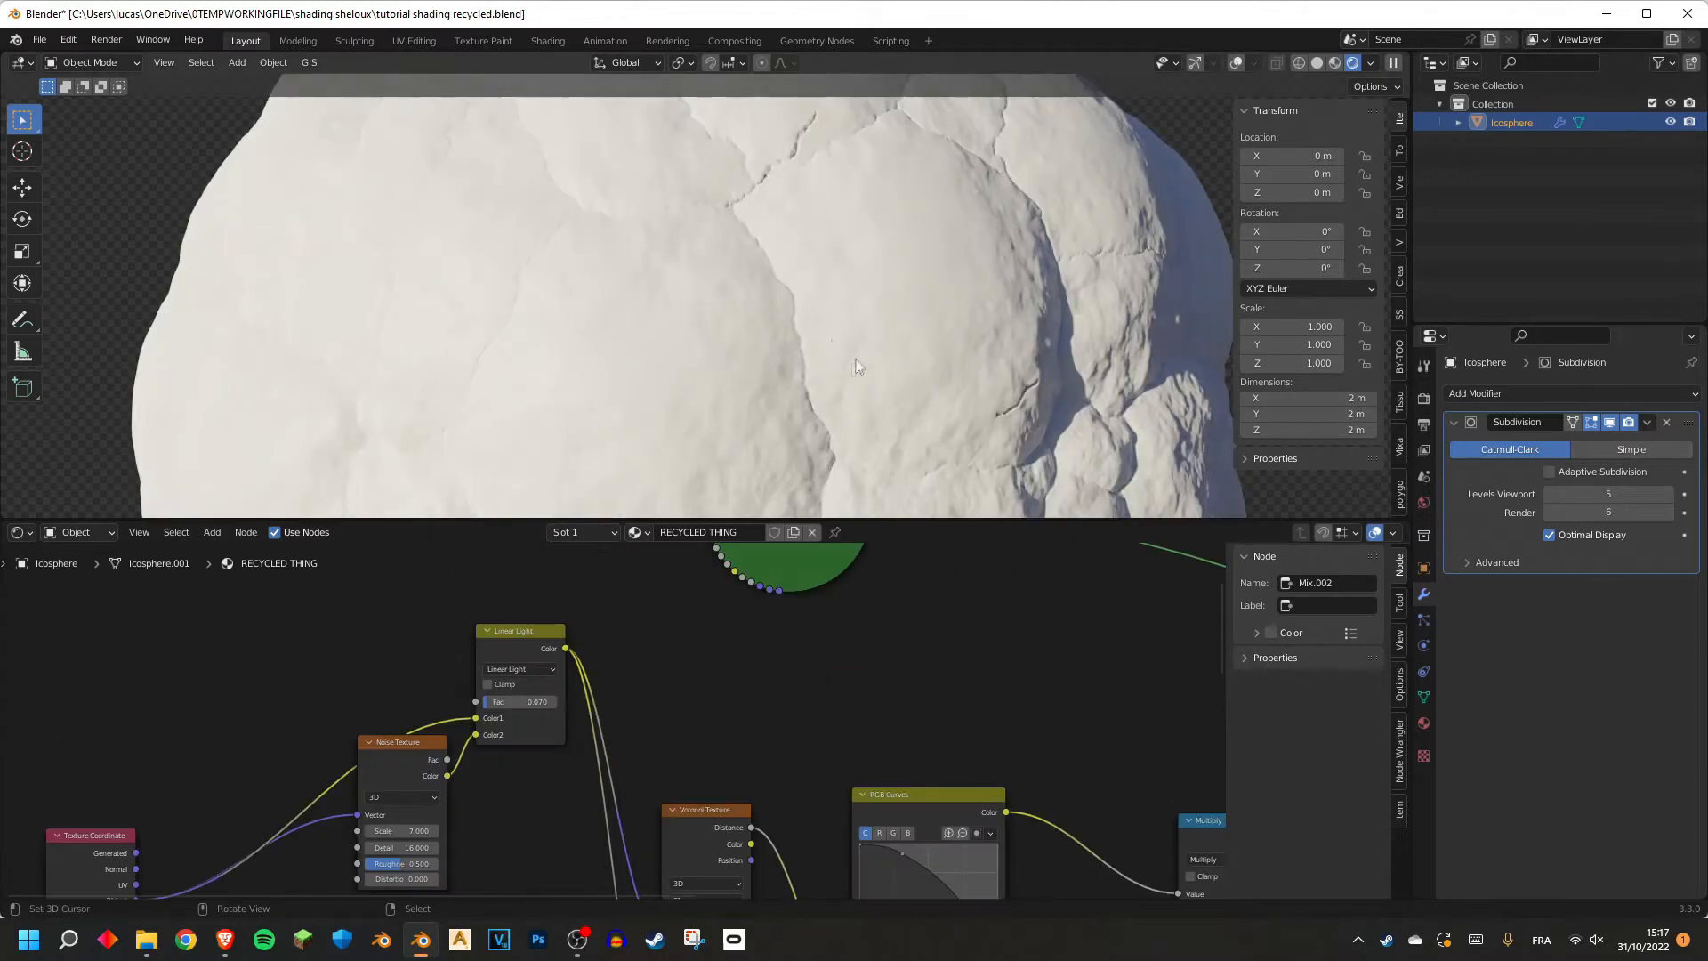
pyautogui.scroll(2, 534, 758)
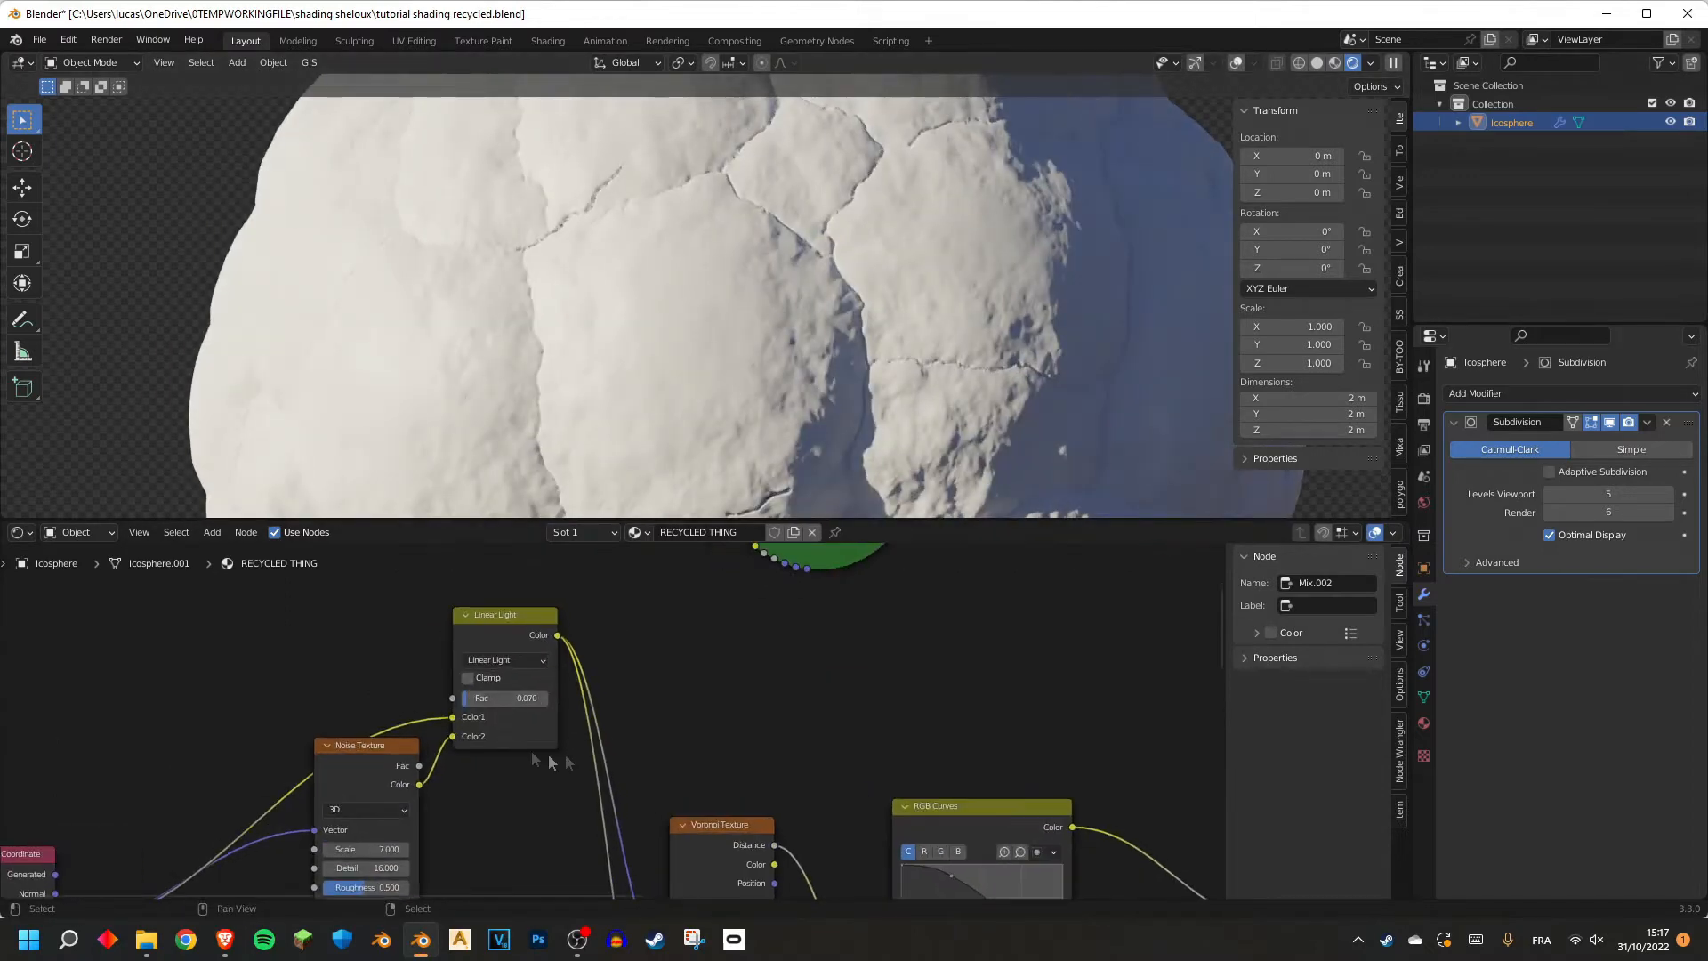
# Set the Detail of the Noise Texture distorting the bump Voronoi nodes to 2.
pyautogui.scroll(2, 544, 761)
pyautogui.moveTo(544, 764); pyautogui.dragTo(612, 651, button='middle')
pyautogui.click(405, 779)
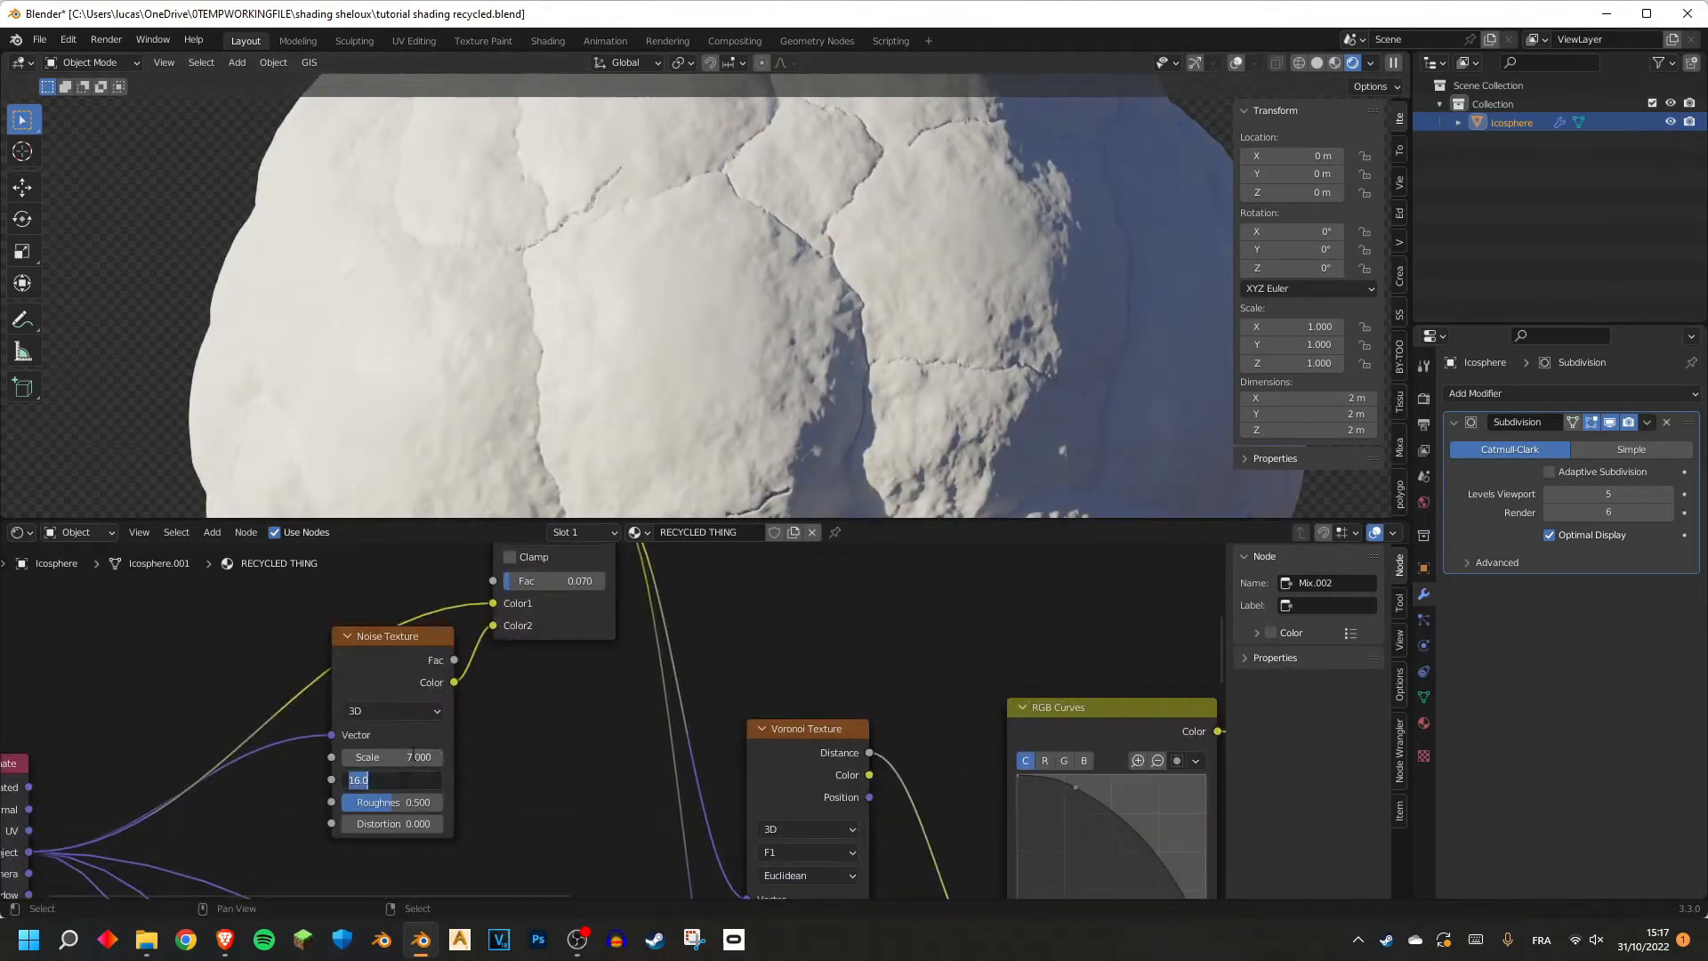
pyautogui.press('Return')
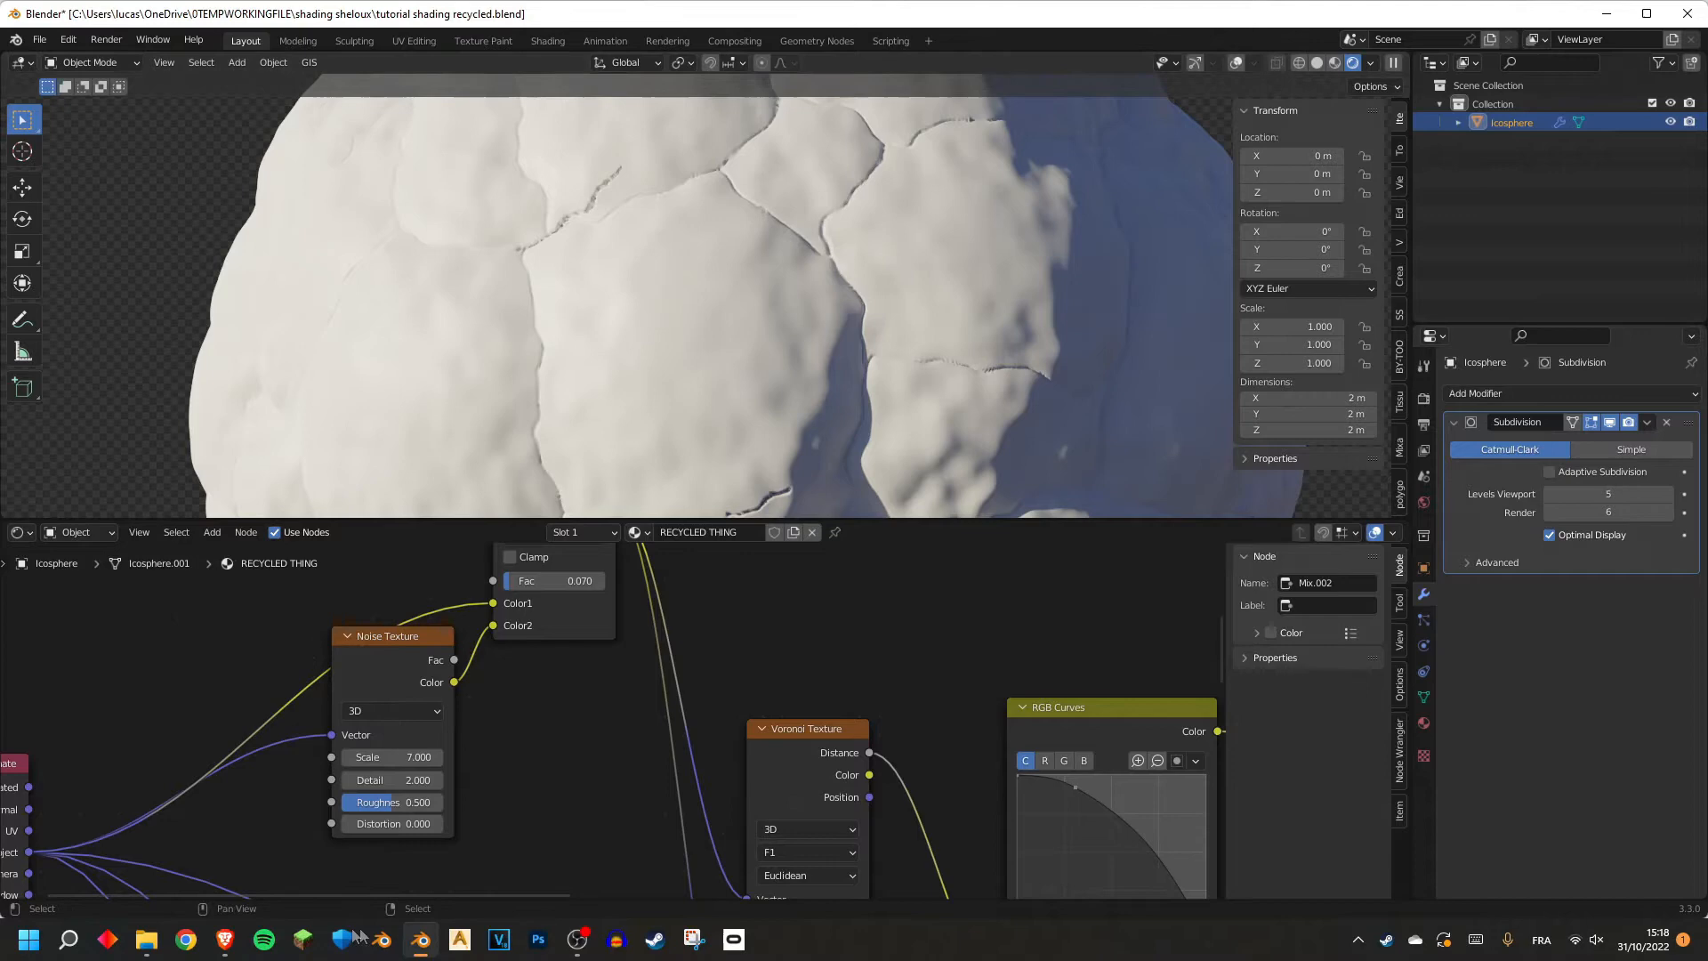
# Check the Displacement reference slide in the browser, return to Blender, and set the bump distortion Noise Texture's Scale to 3.
pyautogui.click(233, 940)
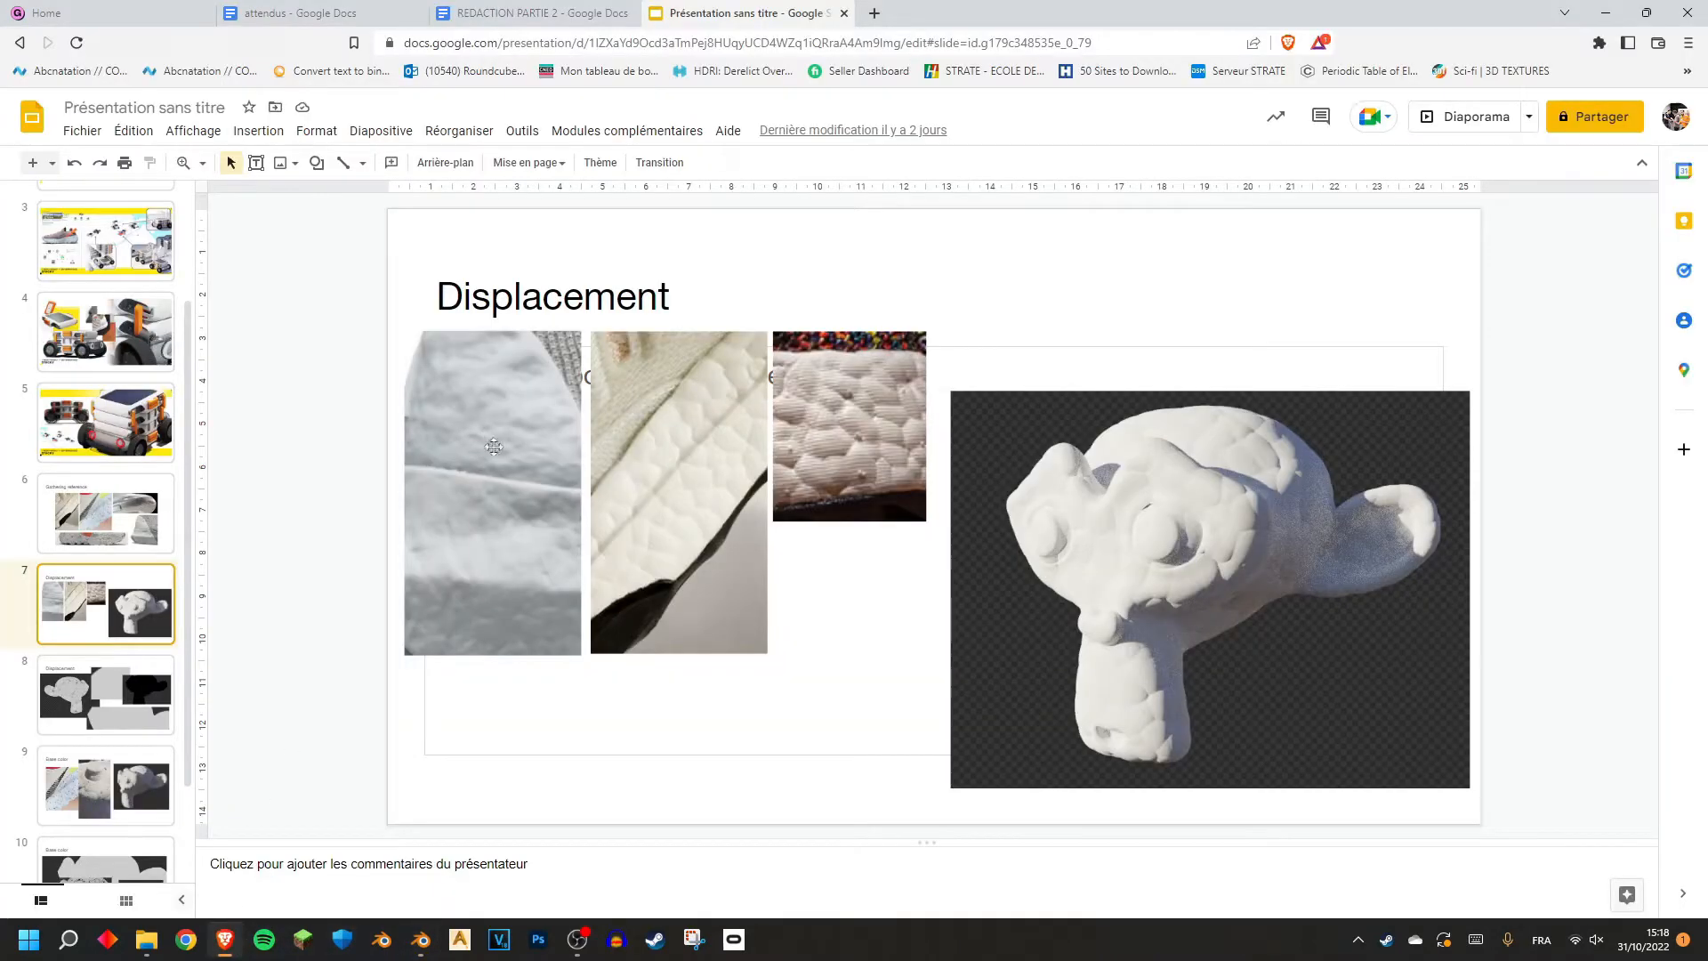
pyautogui.click(421, 943)
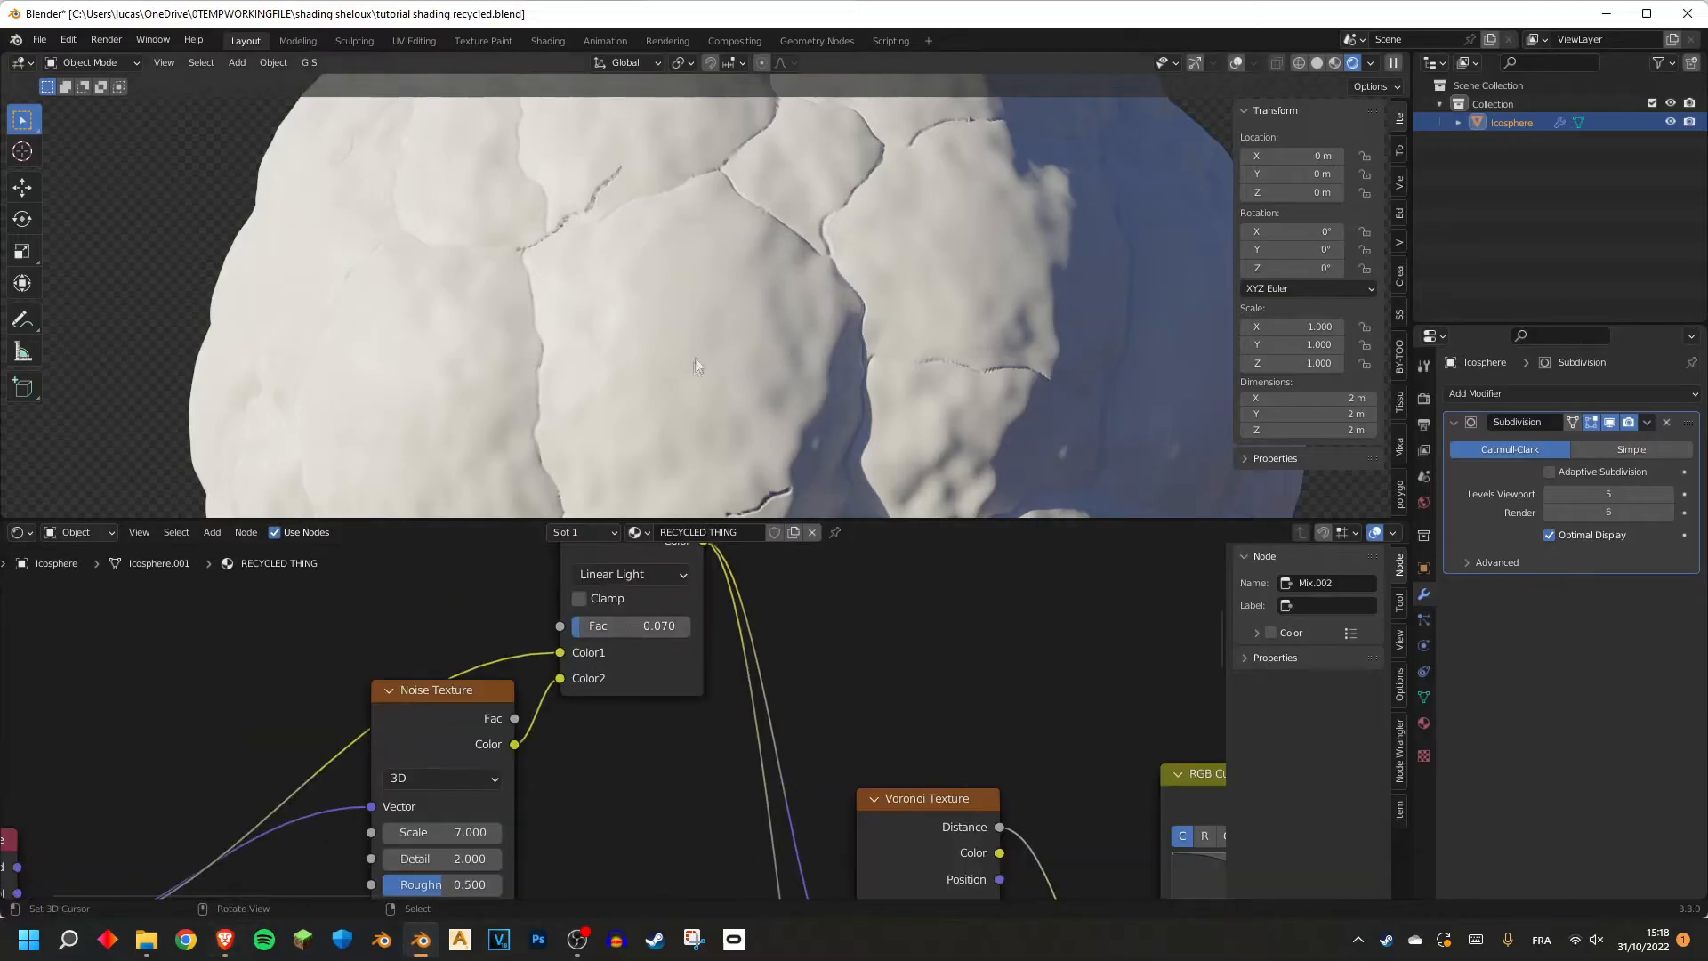
pyautogui.click(439, 827)
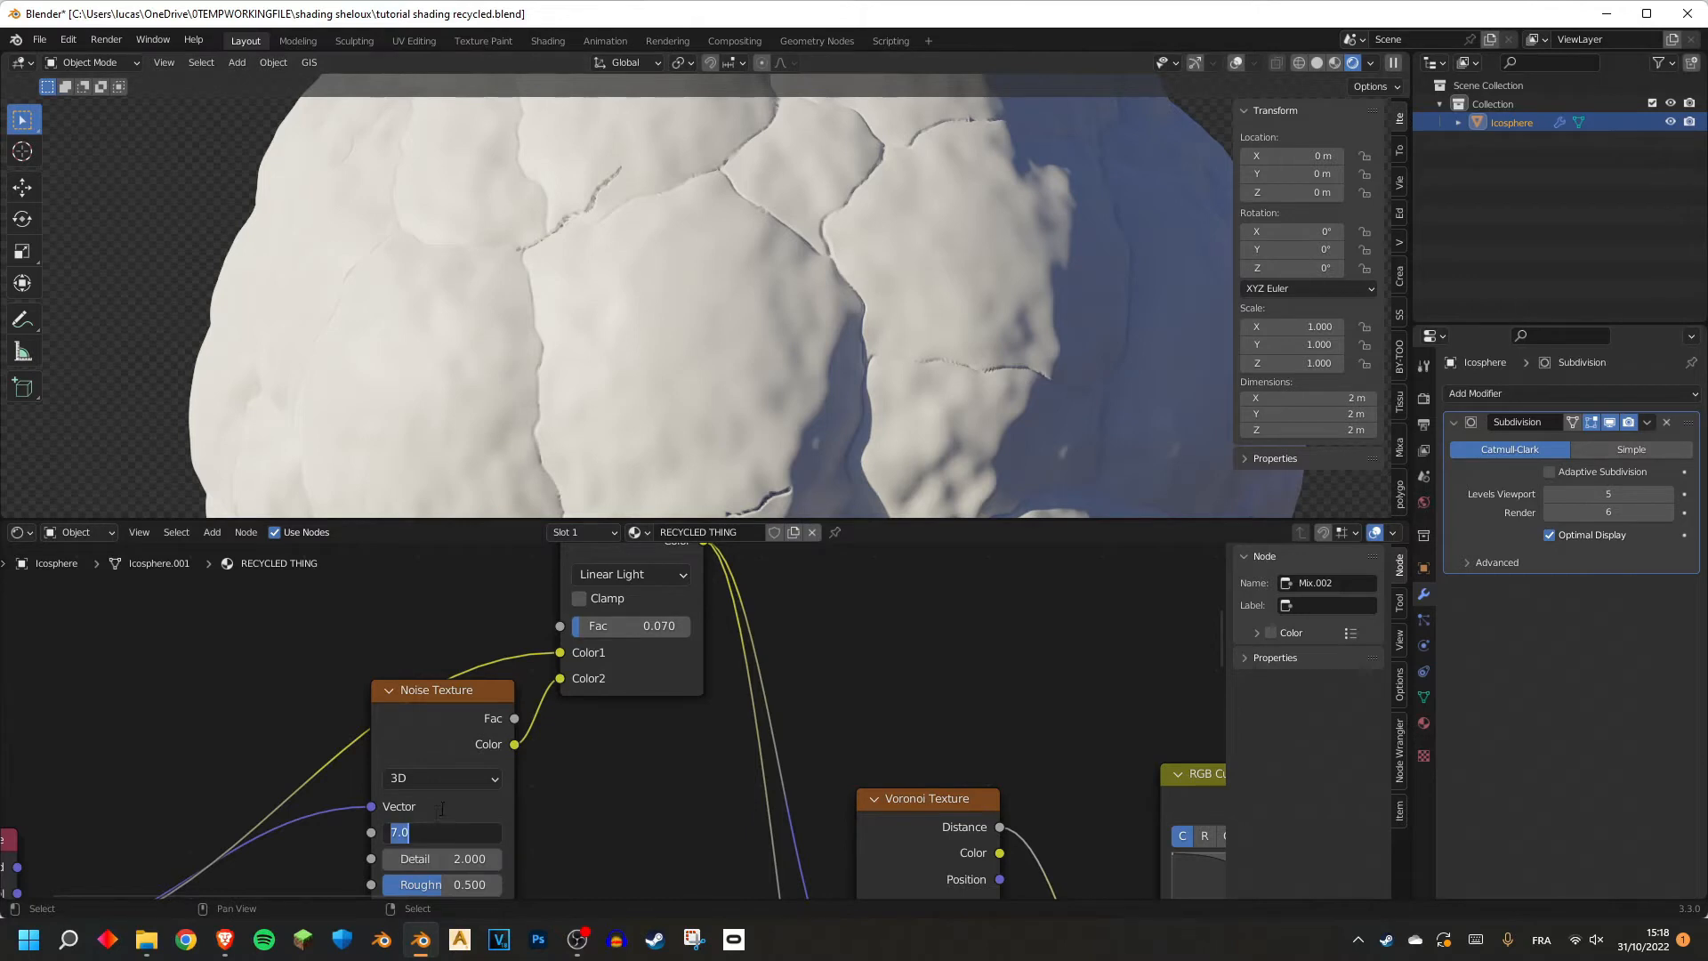
pyautogui.press('Return')
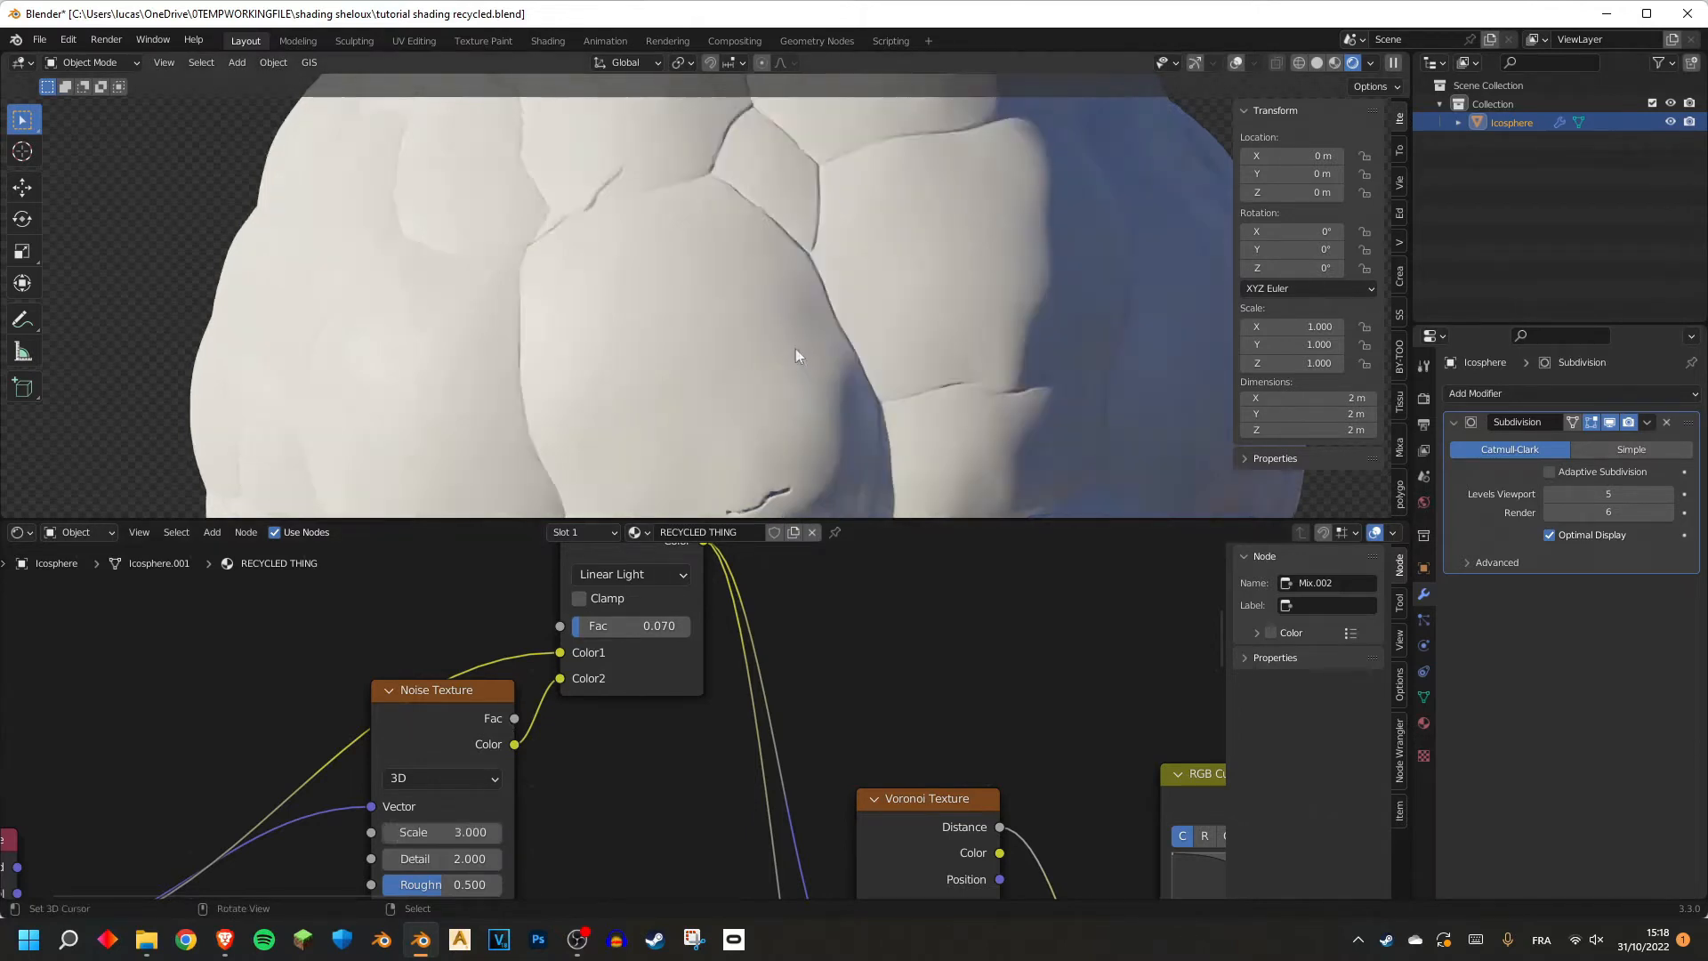
# Inspect the distorted bumps on the sphere and compare them with the displacement map images on the reference slide in the browser.
pyautogui.scroll(-3, 906, 344)
pyautogui.moveTo(906, 345); pyautogui.dragTo(799, 293, button='middle')
pyautogui.moveTo(759, 702); pyautogui.dragTo(785, 717, button='middle')
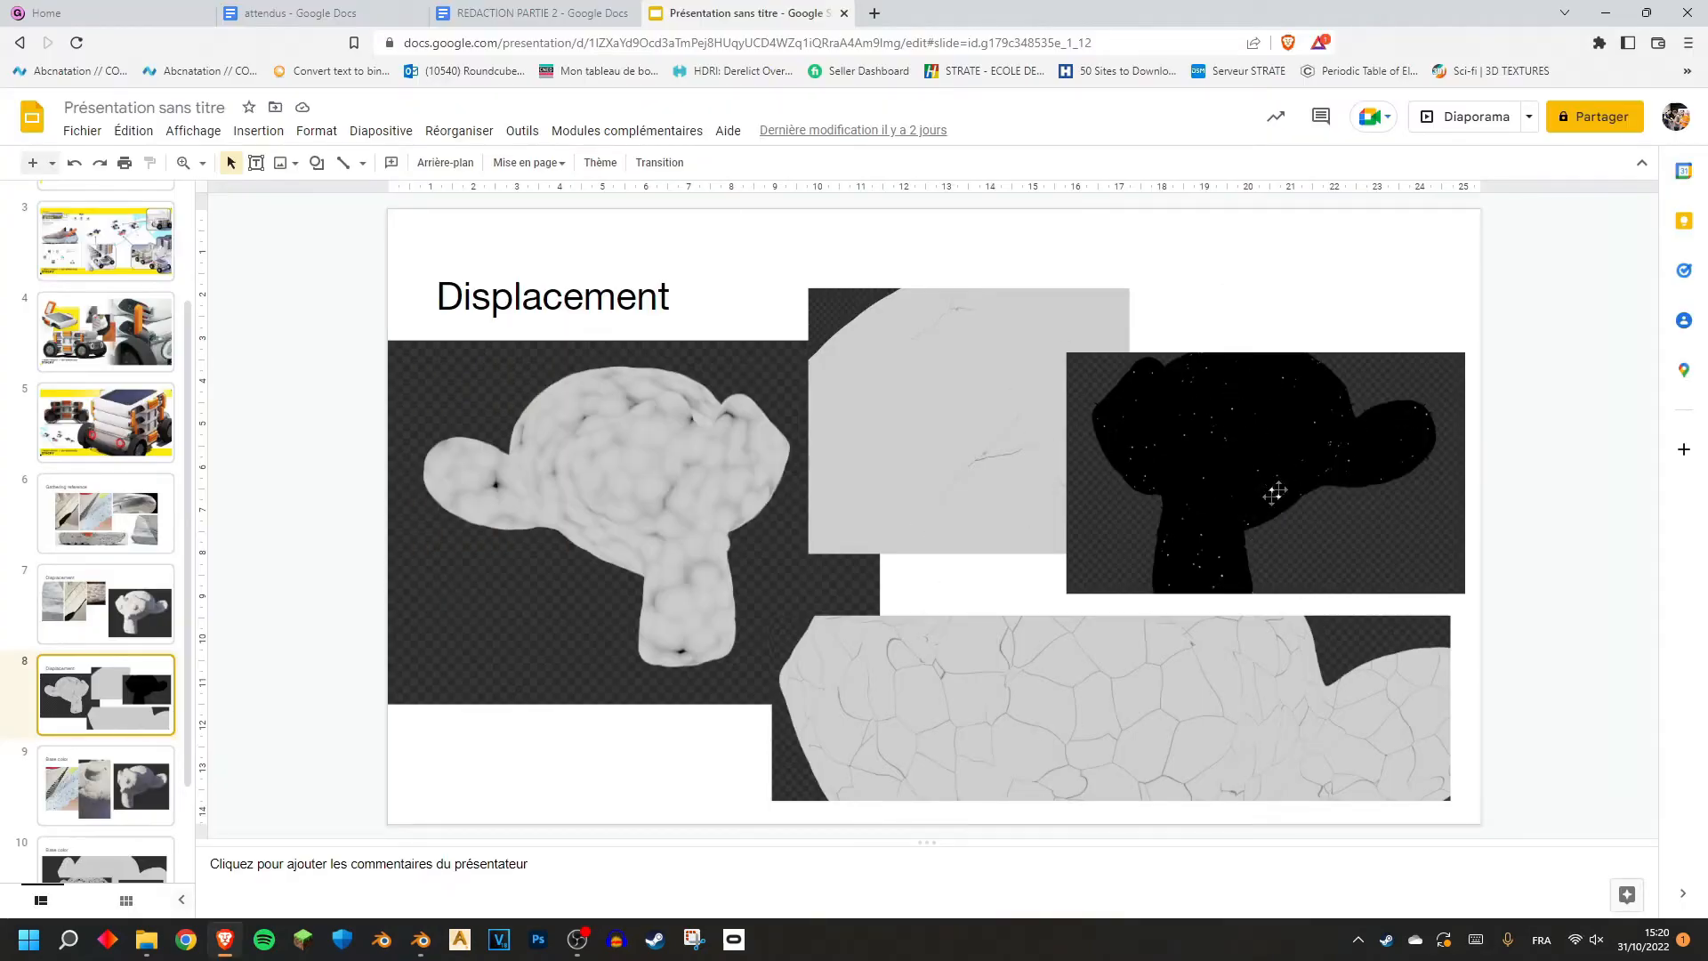
pyautogui.click(1283, 474)
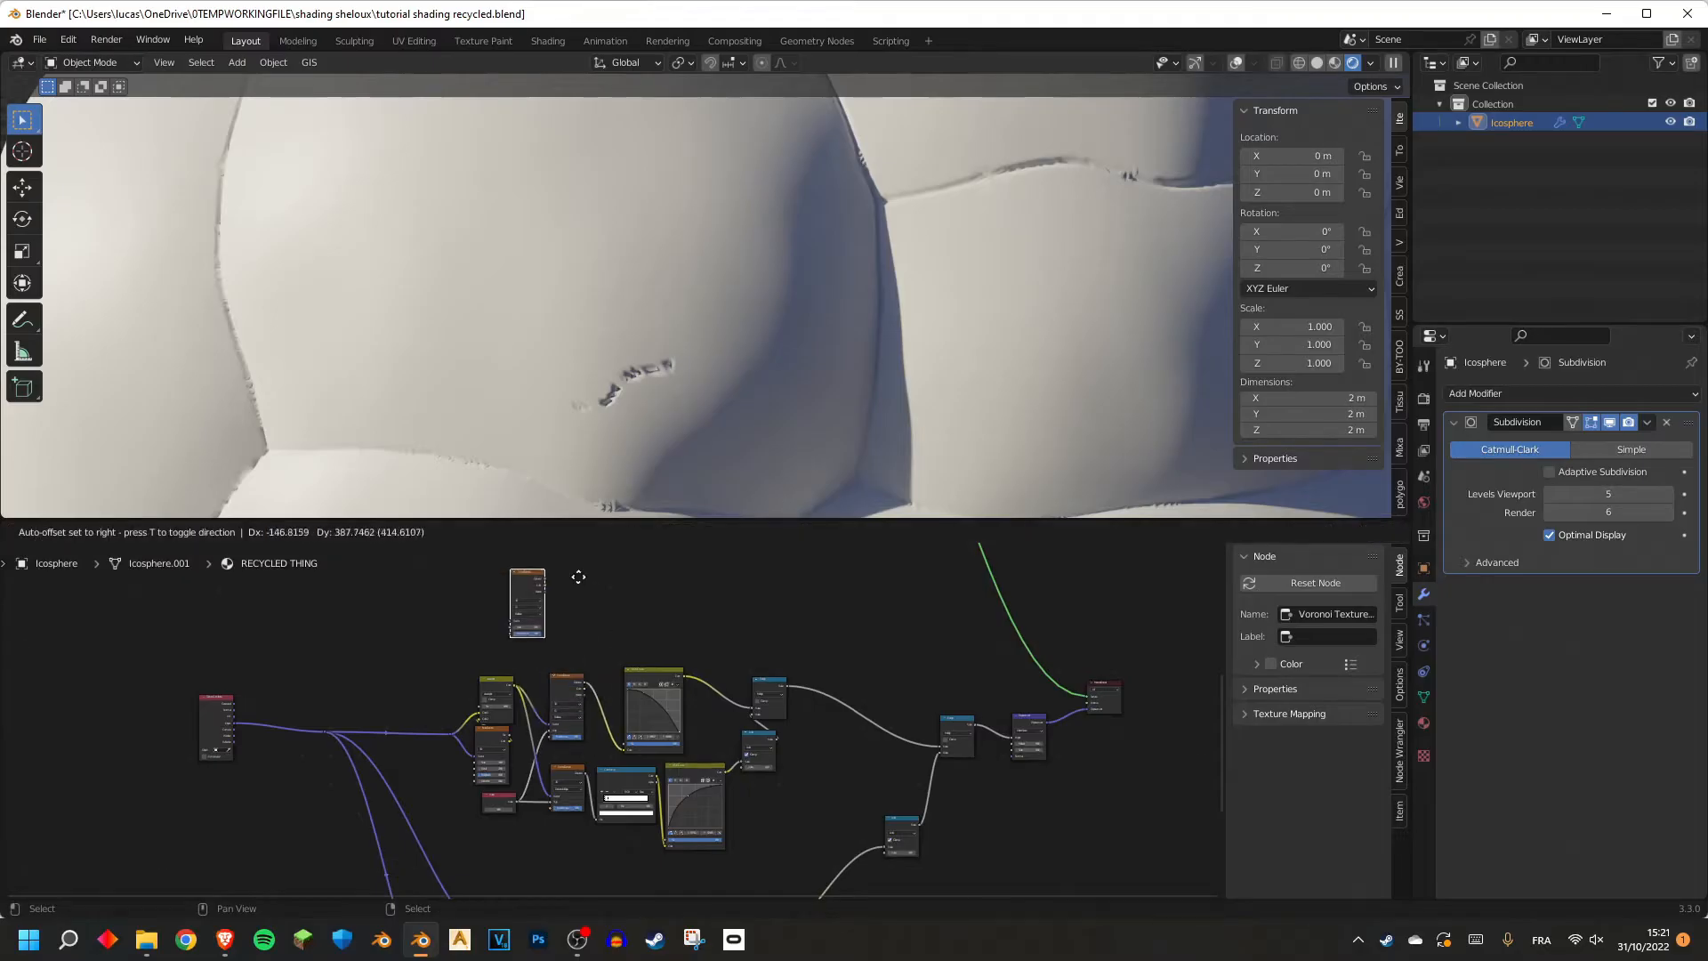
# Feed the Object coordinates into the new Voronoi Texture's Vector input and preview its Color output on the sphere.
pyautogui.scroll(2, 397, 774)
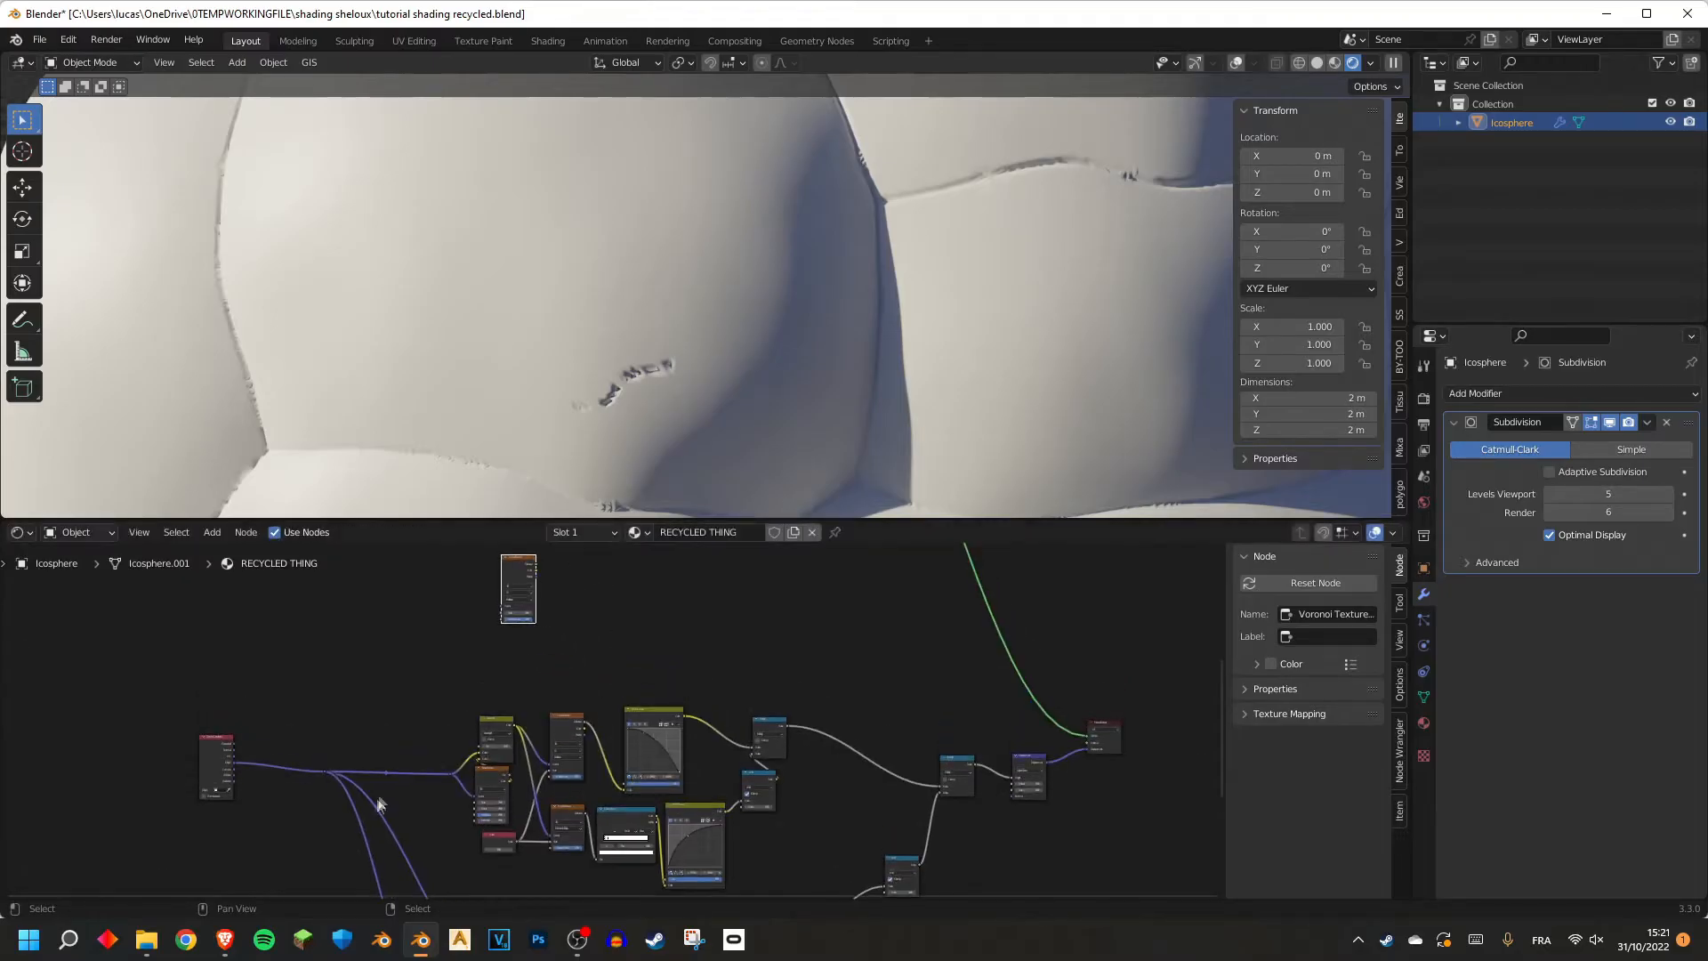
pyautogui.moveTo(326, 772); pyautogui.dragTo(500, 607)
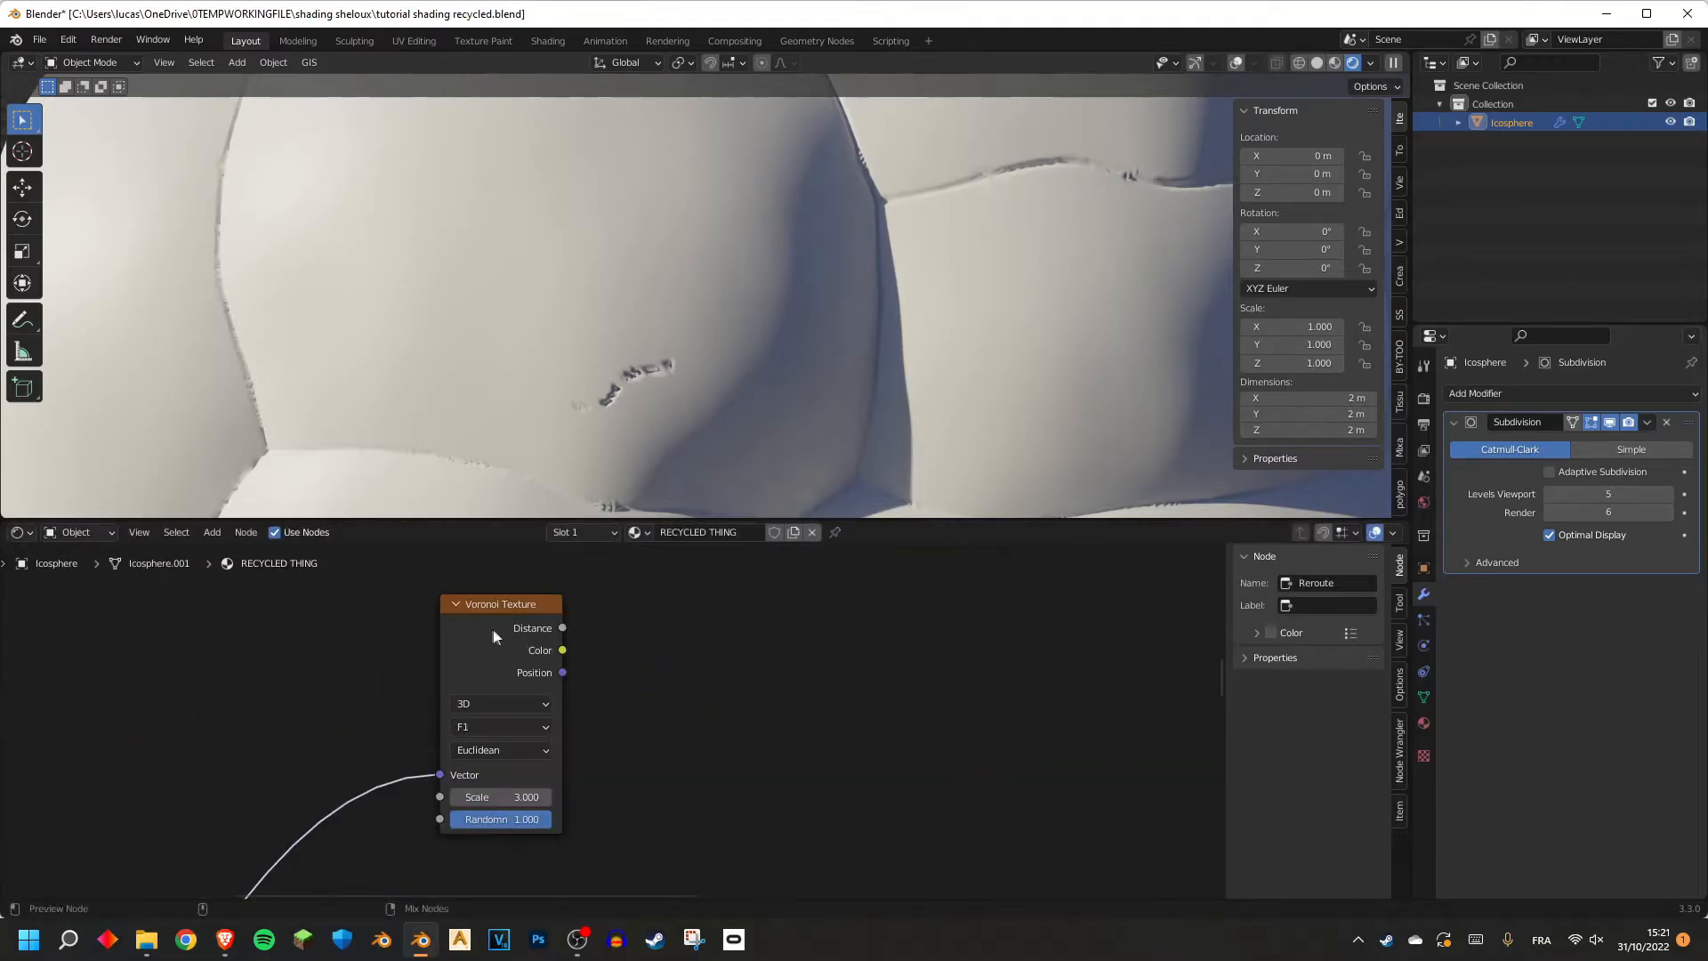
pyautogui.keyDown('ctrl'); pyautogui.keyDown('shift'); pyautogui.click(525, 623); pyautogui.keyUp('shift'); pyautogui.keyUp('ctrl')
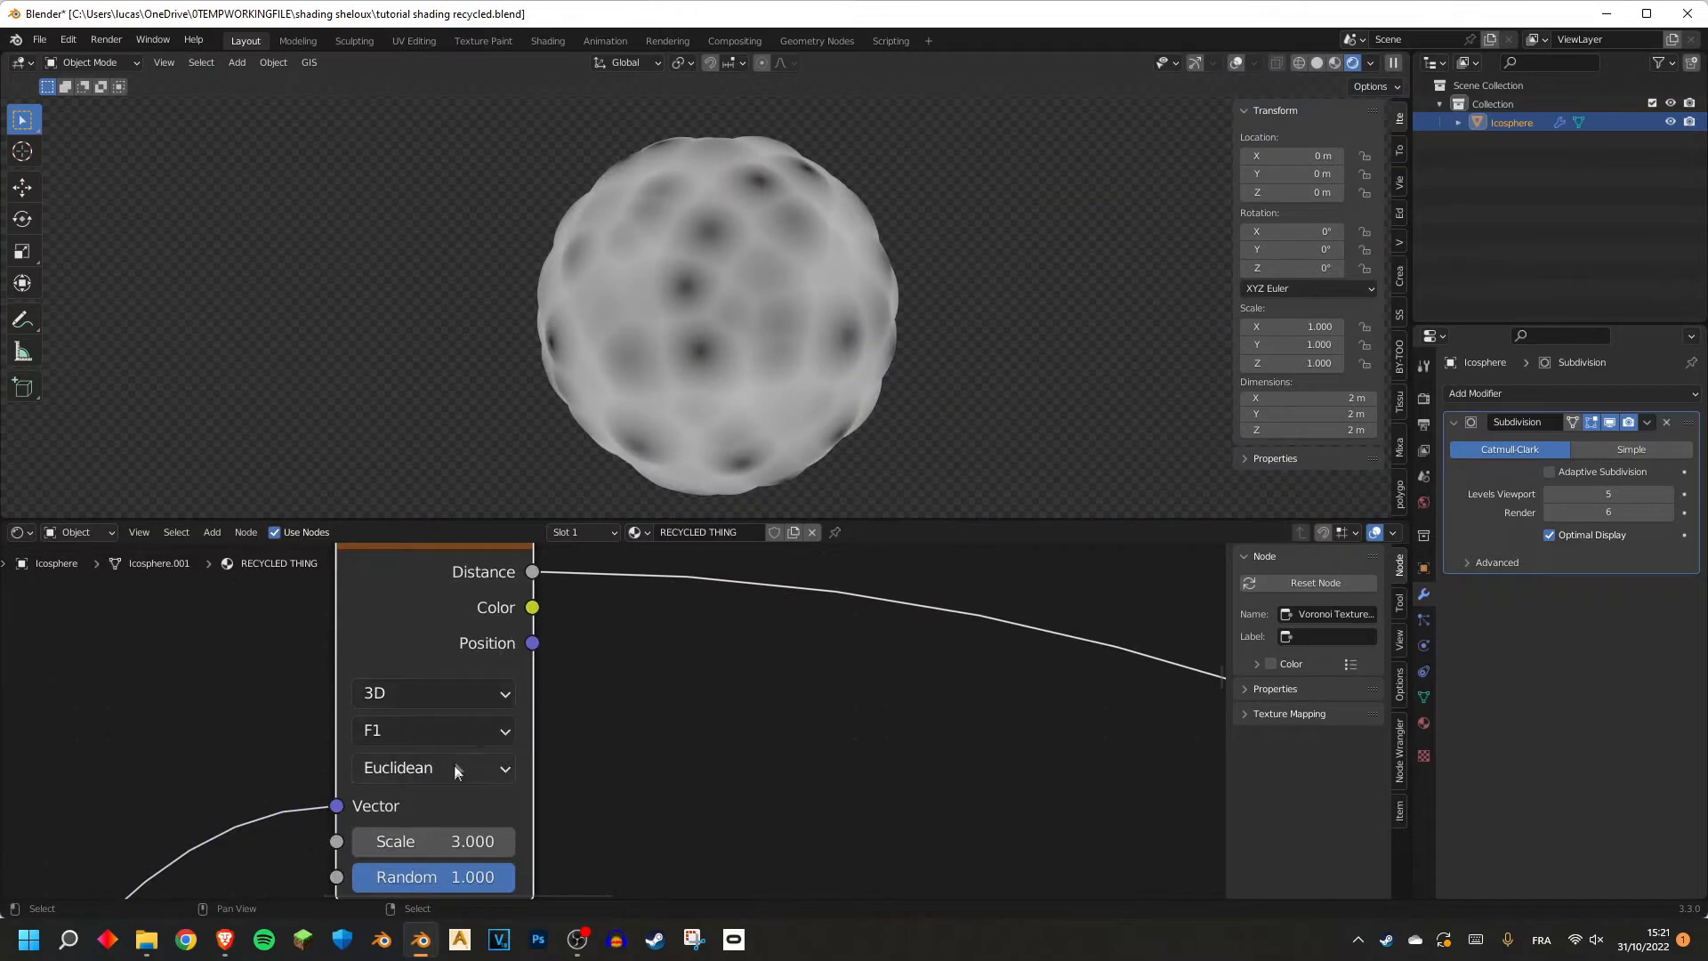
pyautogui.keyDown('ctrl'); pyautogui.keyDown('shift'); pyautogui.click(534, 610); pyautogui.keyUp('shift'); pyautogui.keyUp('ctrl')
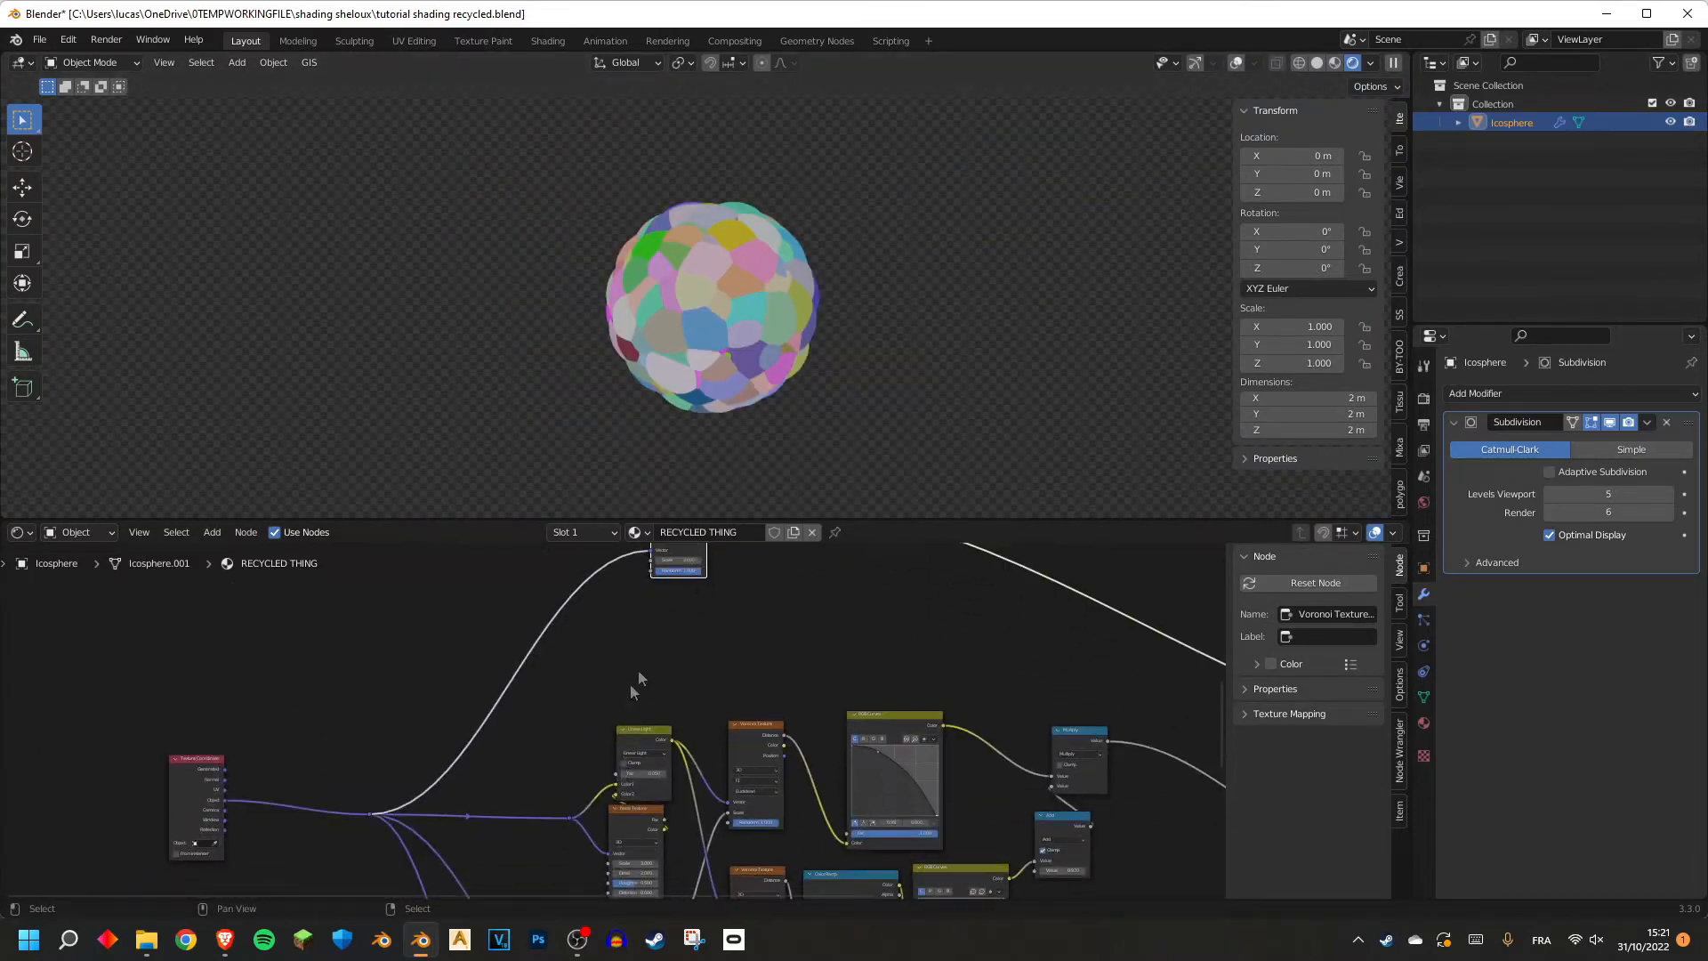
# Duplicate the Linear Light and Noise Texture distortion setup with its links and connect it to the new Voronoi Texture's Vector.
pyautogui.click(631, 731)
pyautogui.keyDown('shift'); pyautogui.click(570, 818); pyautogui.keyUp('shift')
pyautogui.keyDown('shift'); pyautogui.click(632, 807); pyautogui.keyUp('shift')
pyautogui.hotkey('ctrl', 'shift', 'd')
pyautogui.click(587, 569)
pyautogui.moveTo(664, 623); pyautogui.dragTo(699, 736, button='middle')
pyautogui.moveTo(605, 600); pyautogui.dragTo(643, 593)
pyautogui.scroll(4, 712, 618)
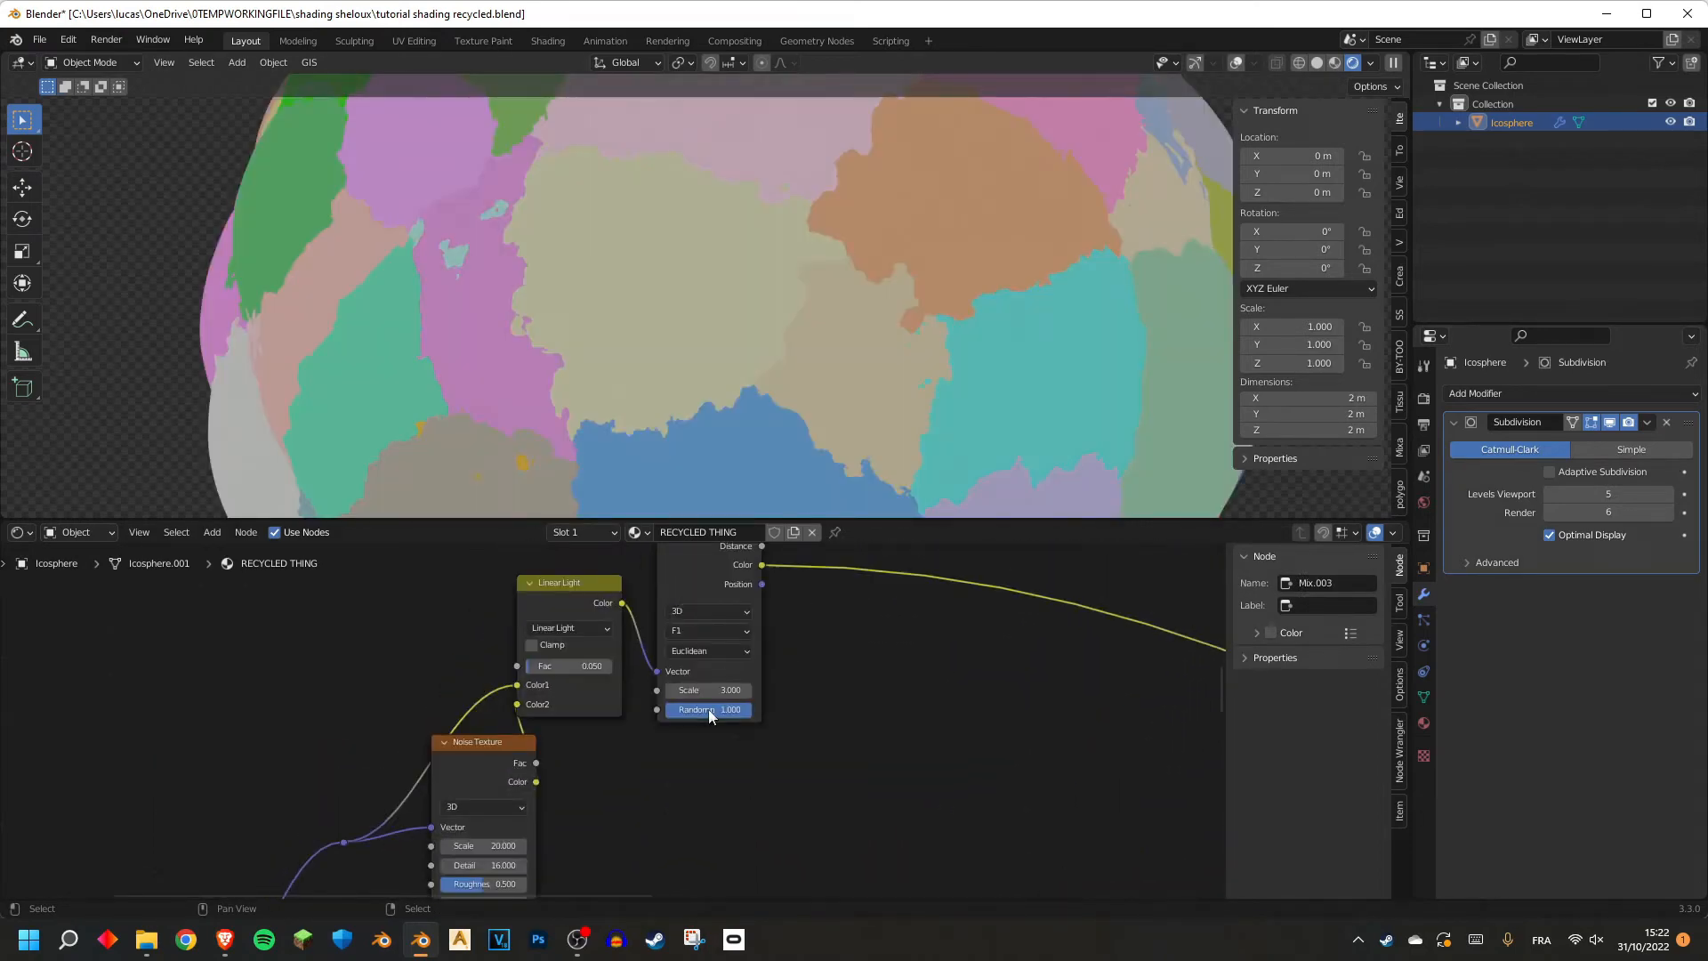
pyautogui.moveTo(714, 681); pyautogui.dragTo(703, 716, button='middle')
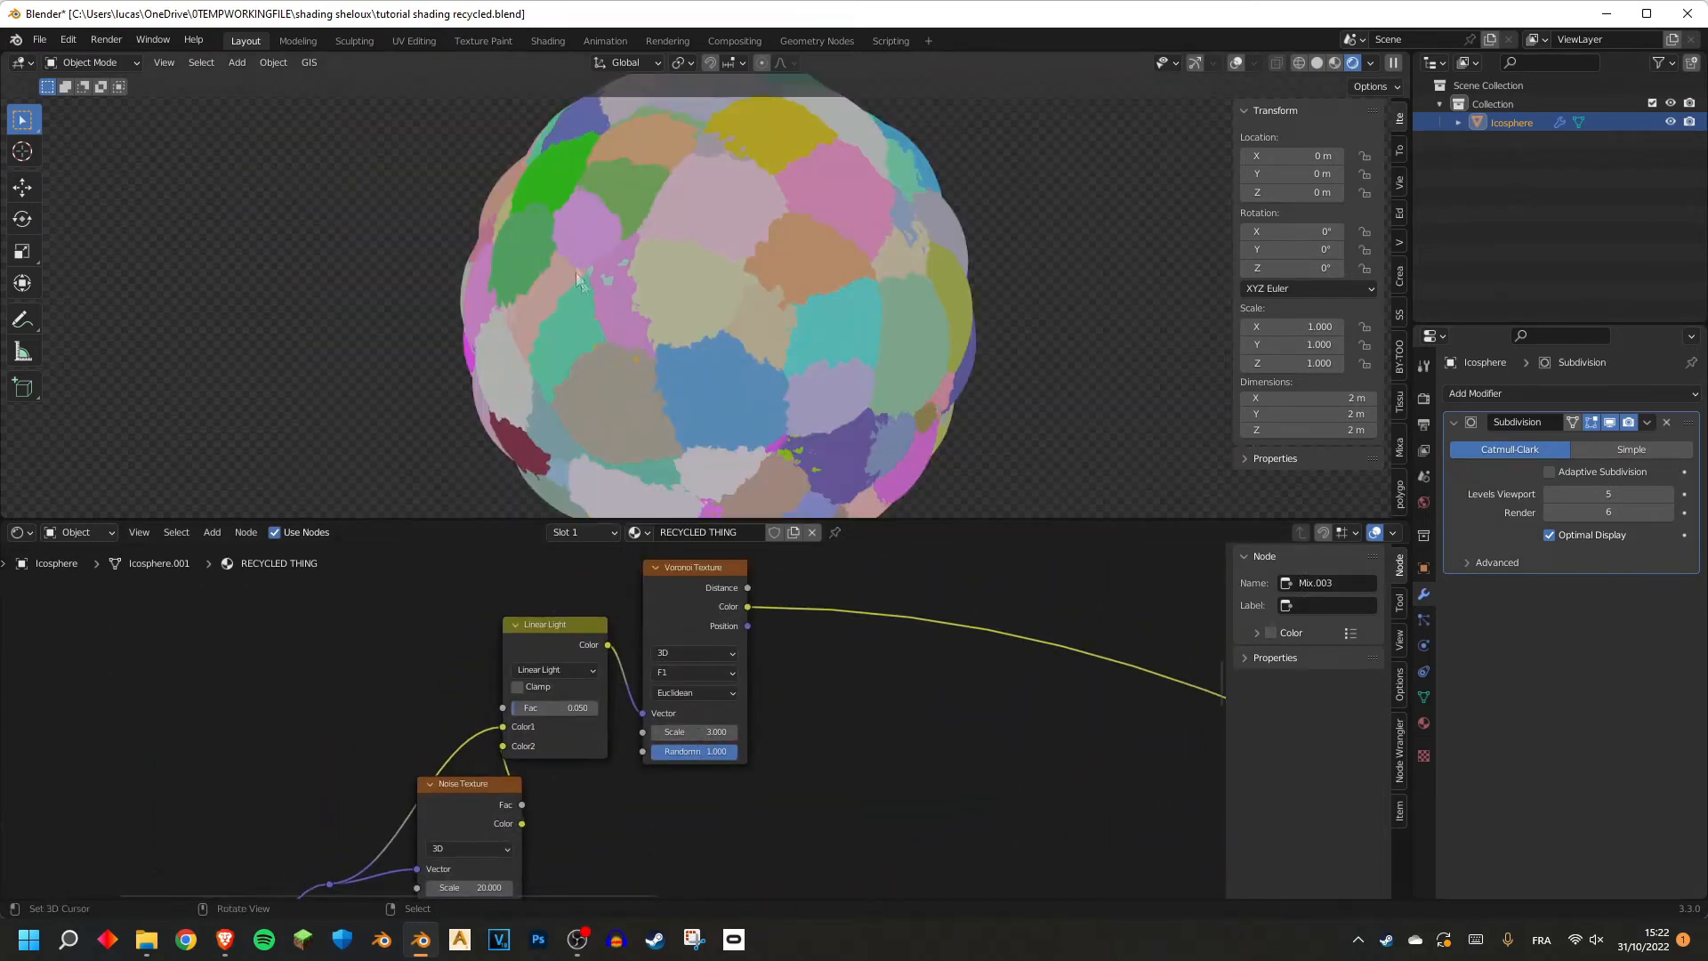
# Try a Scale of 20 on the new Voronoi Texture and settle on 100.
pyautogui.scroll(2, 713, 681)
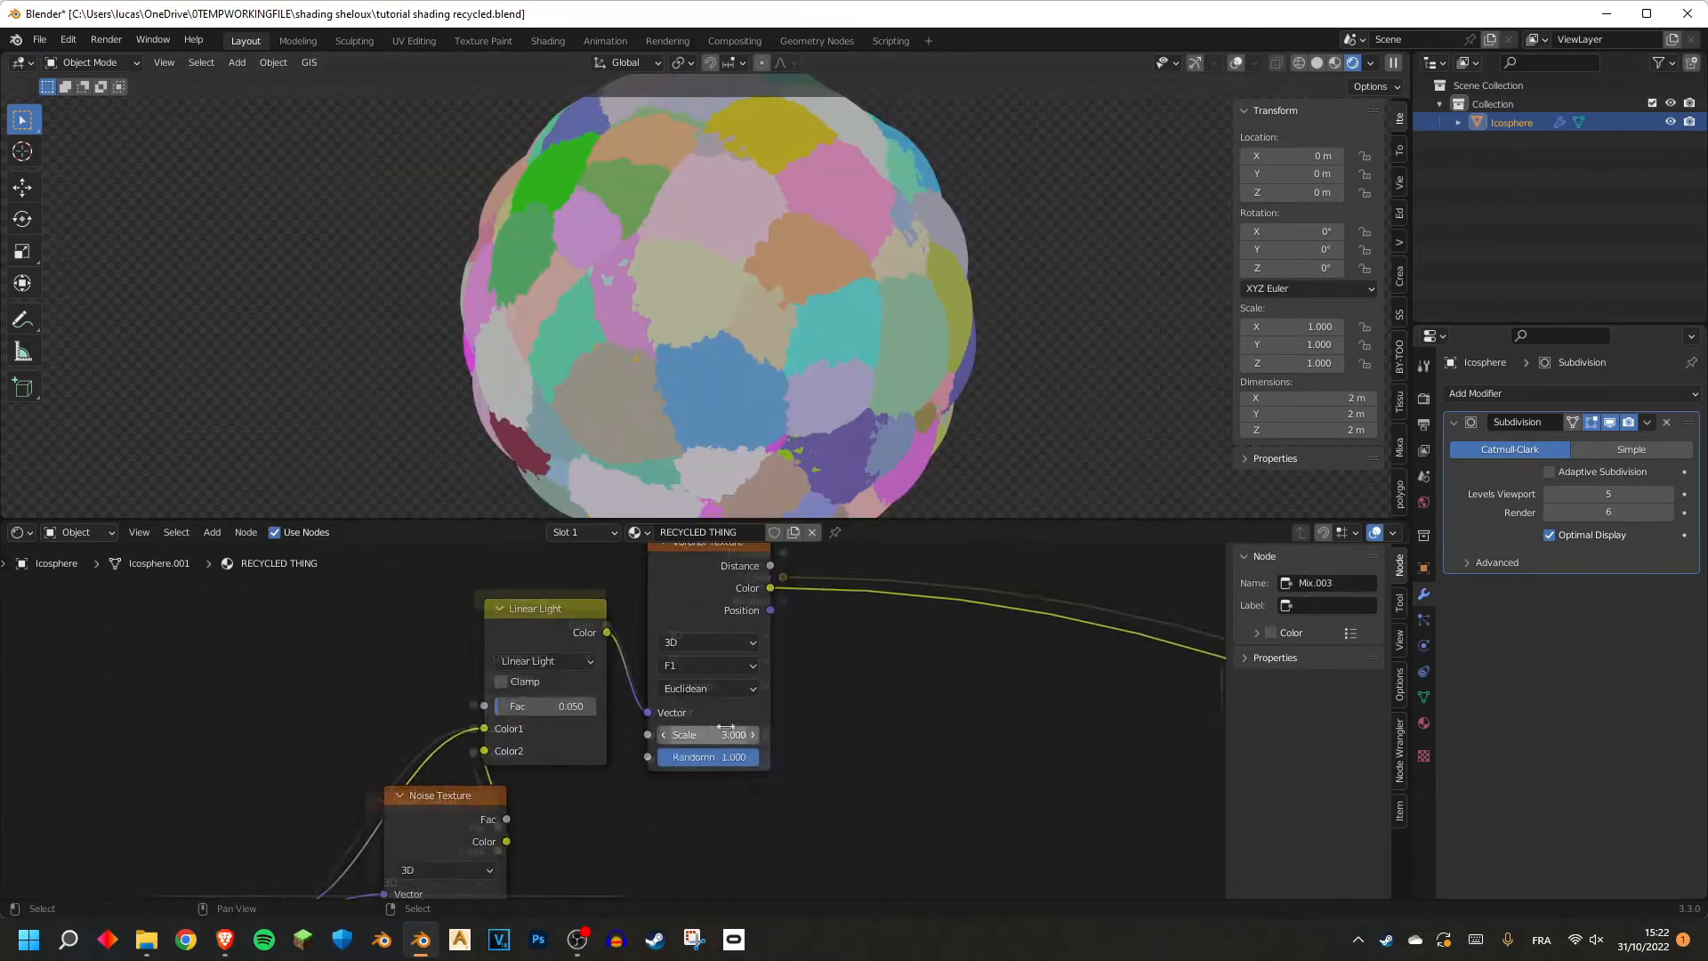
pyautogui.click(719, 735)
pyautogui.write('20')
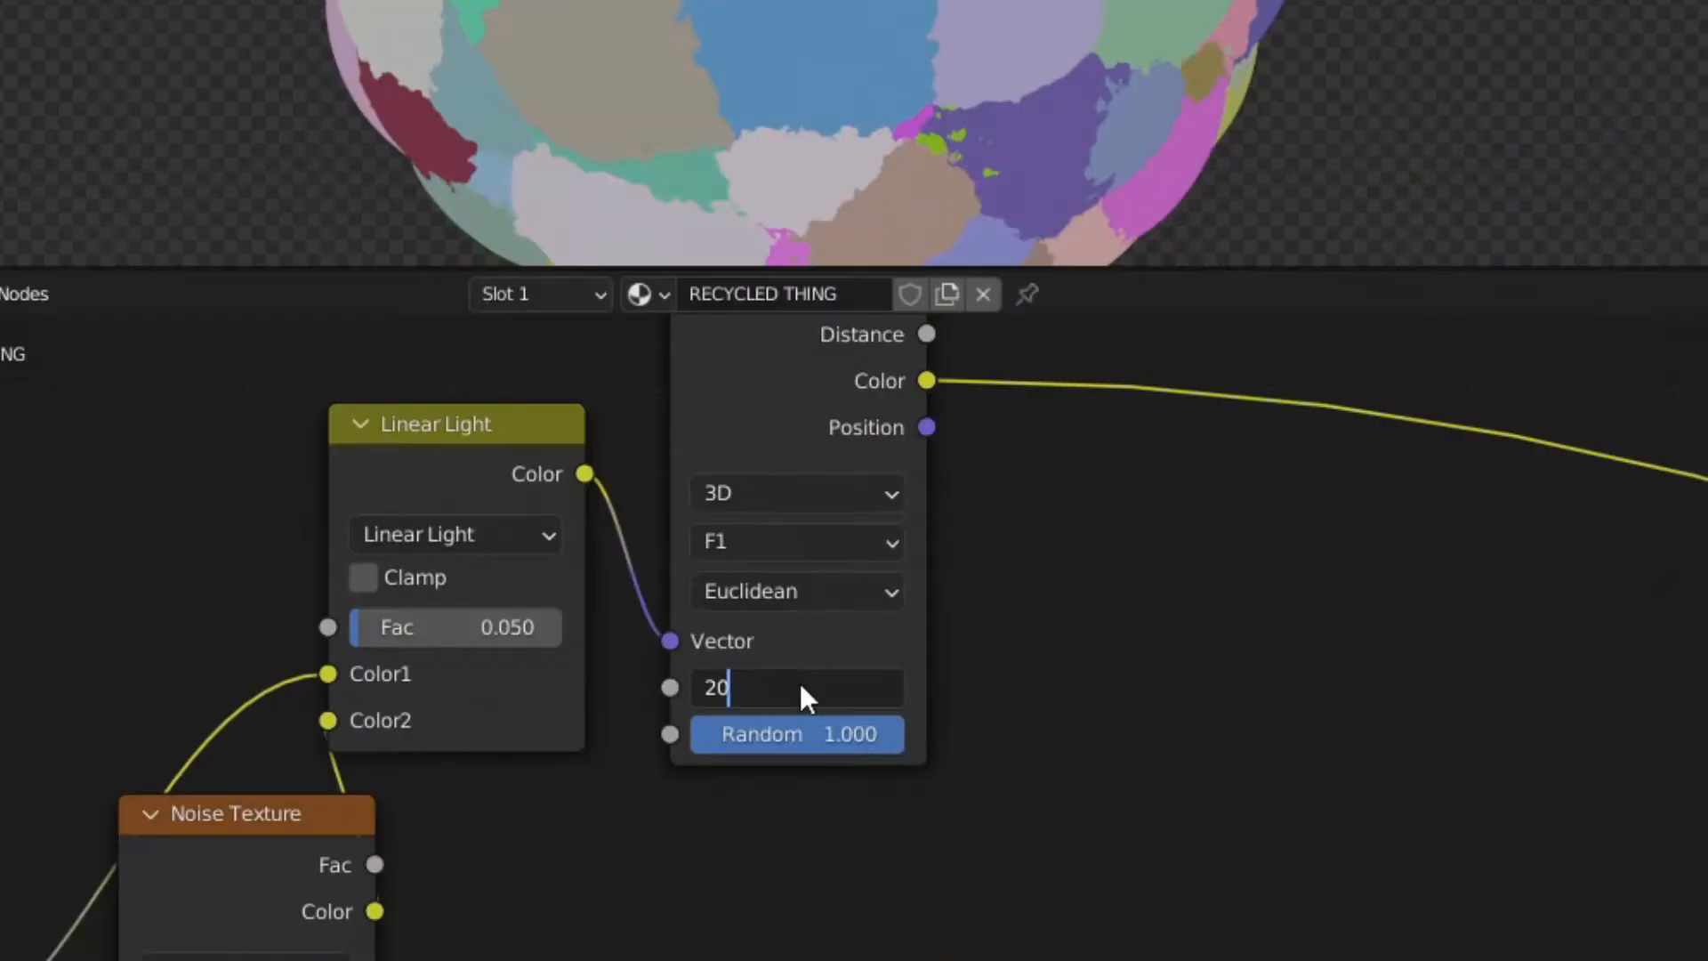
pyautogui.press('Return')
pyautogui.scroll(4, 729, 300)
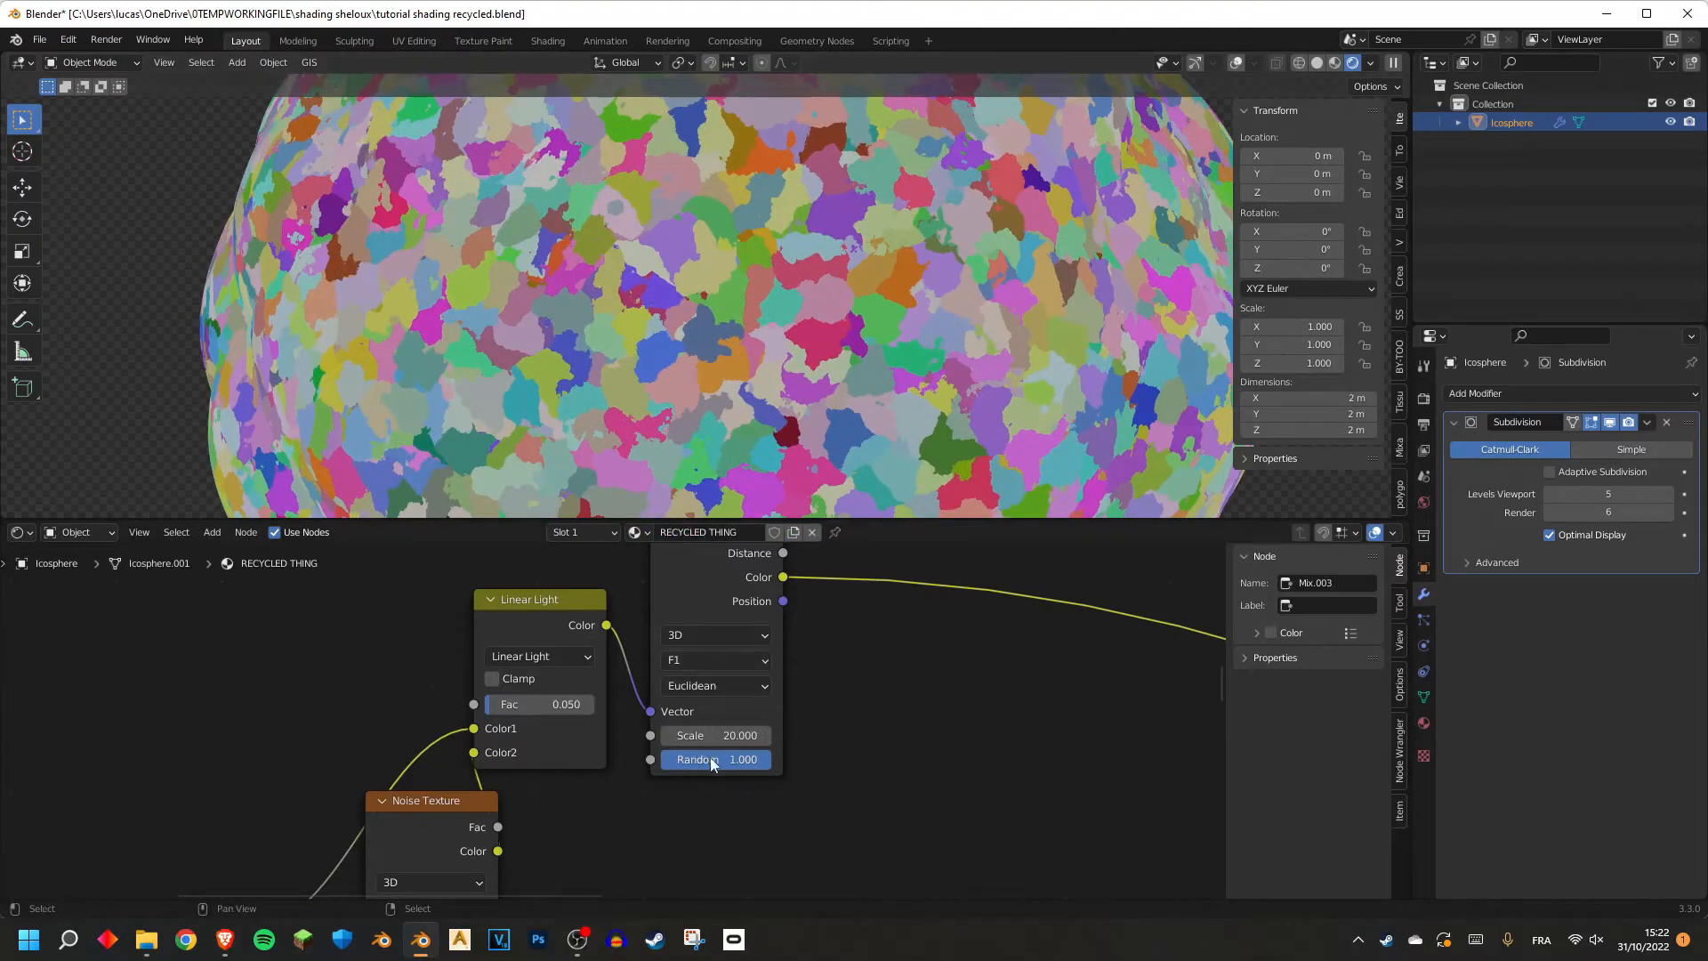
pyautogui.click(710, 733)
pyautogui.press('Return')
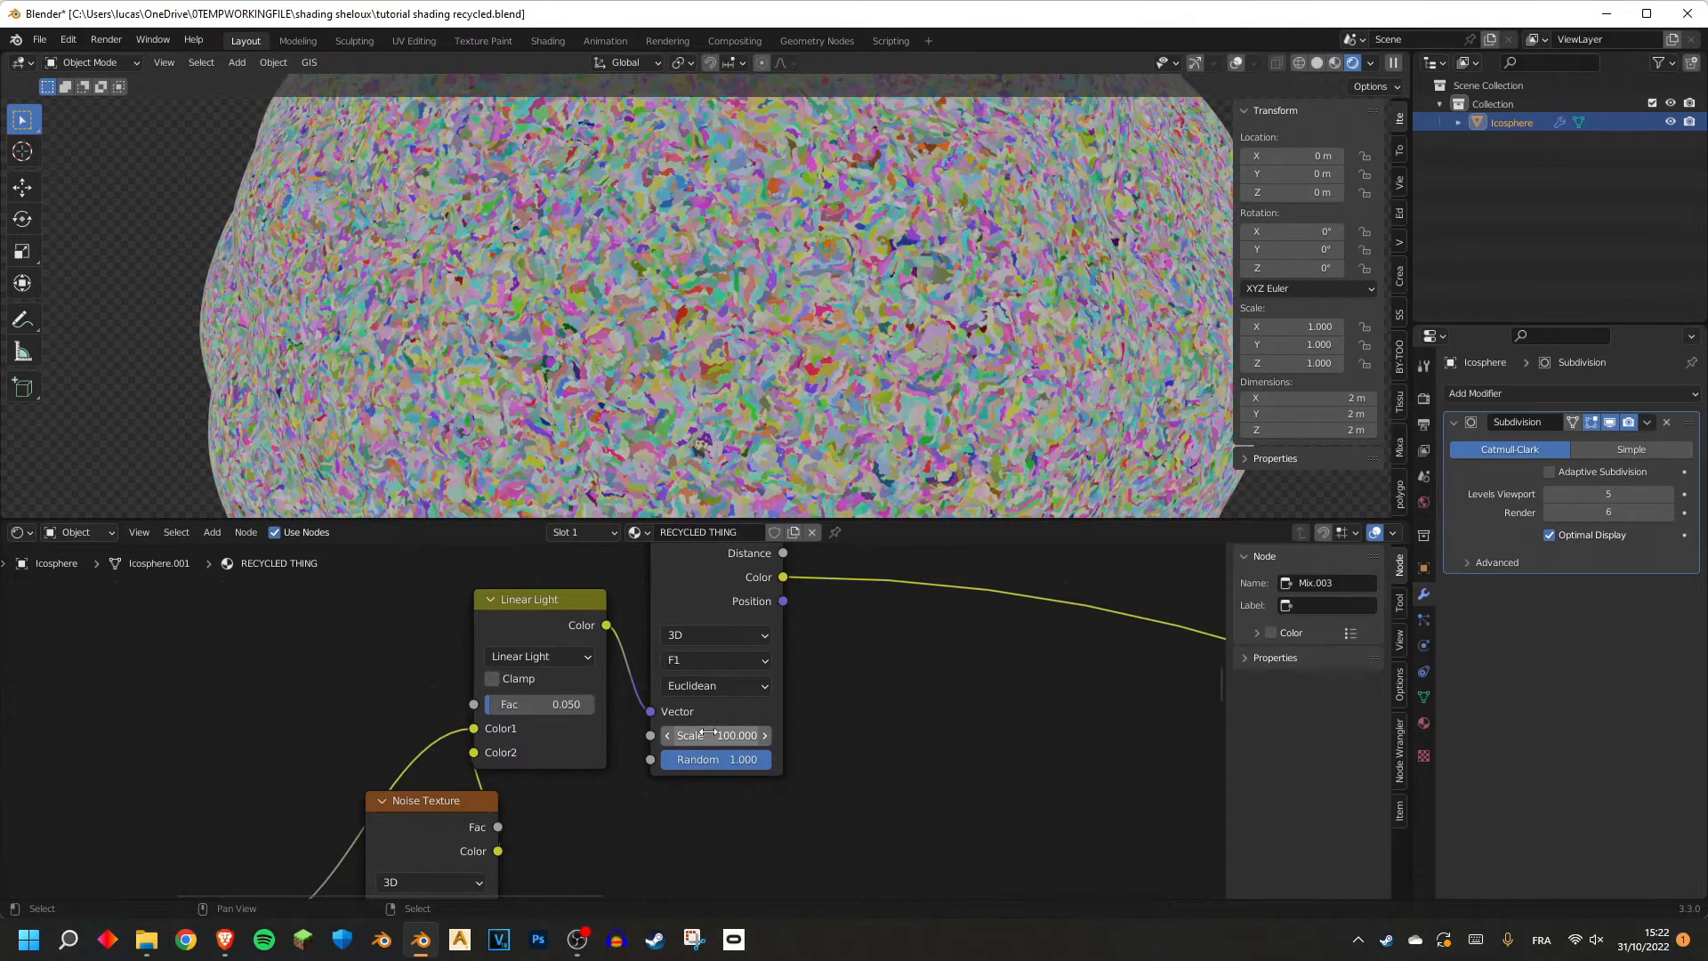
# Set the Fac of the Linear Light node distorting the new Voronoi Texture to 0.02 and check the cells.
pyautogui.click(519, 704)
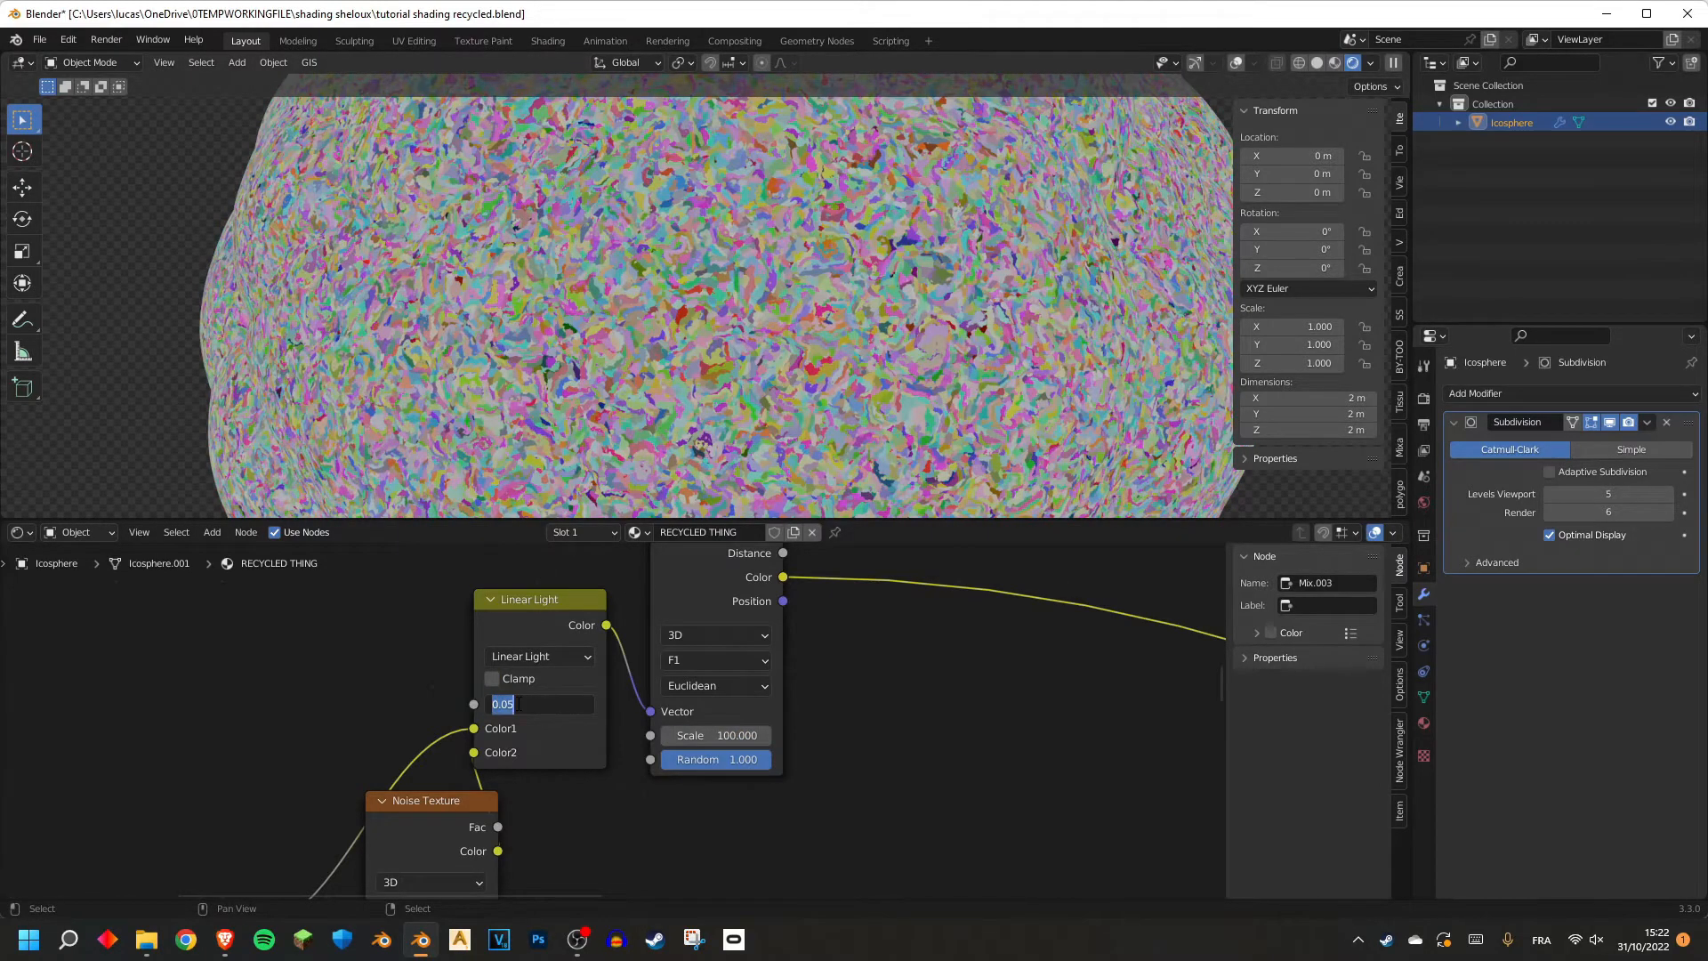
pyautogui.write('0.0')
pyautogui.press('Return')
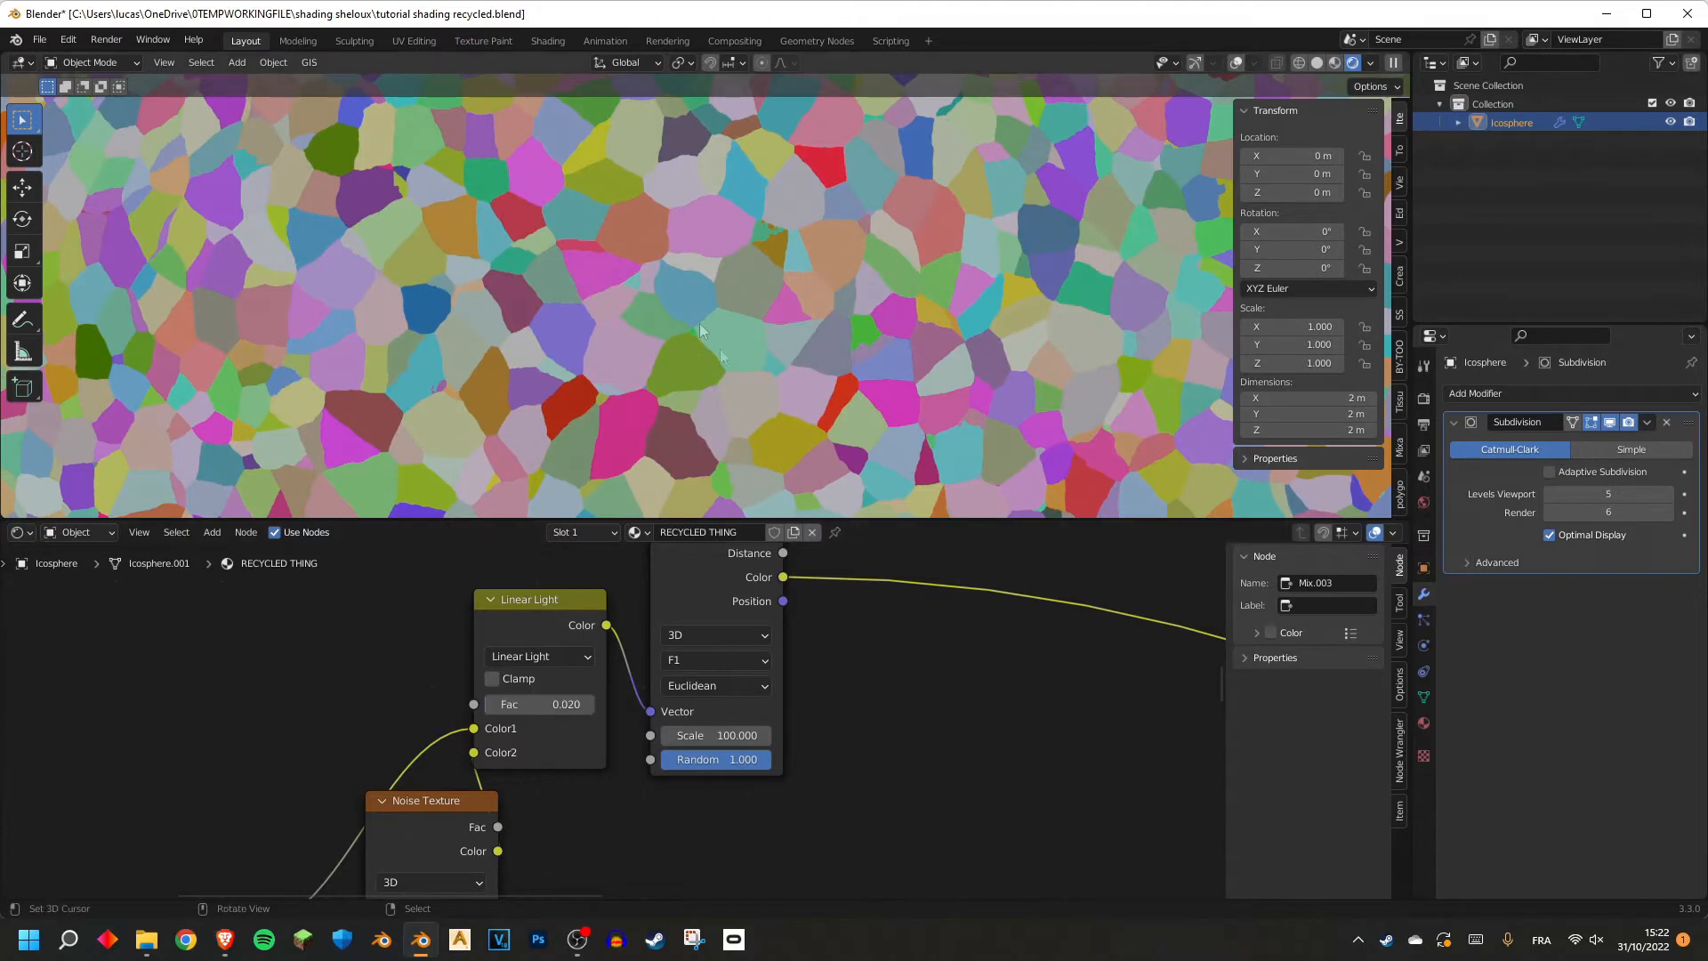
pyautogui.scroll(-3, 710, 383)
pyautogui.scroll(-3, 847, 624)
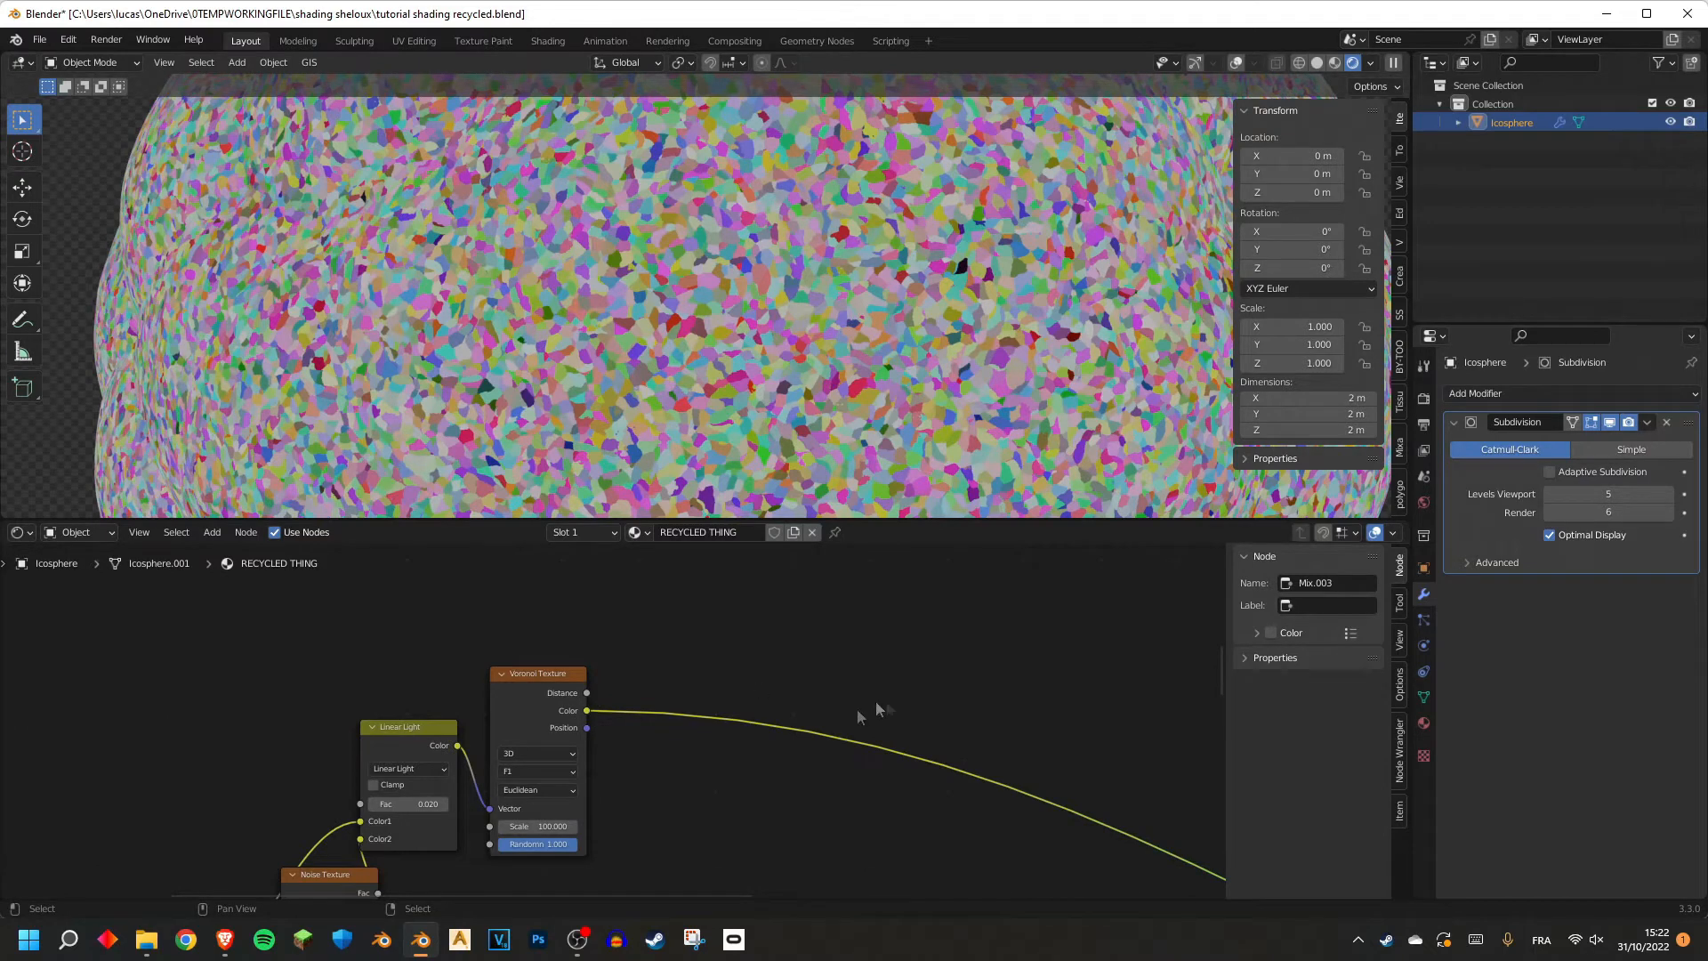
# Add a Separate Color node fed by the new Voronoi Texture's Color and preview its Red channel.
pyautogui.scroll(-5, 892, 709)
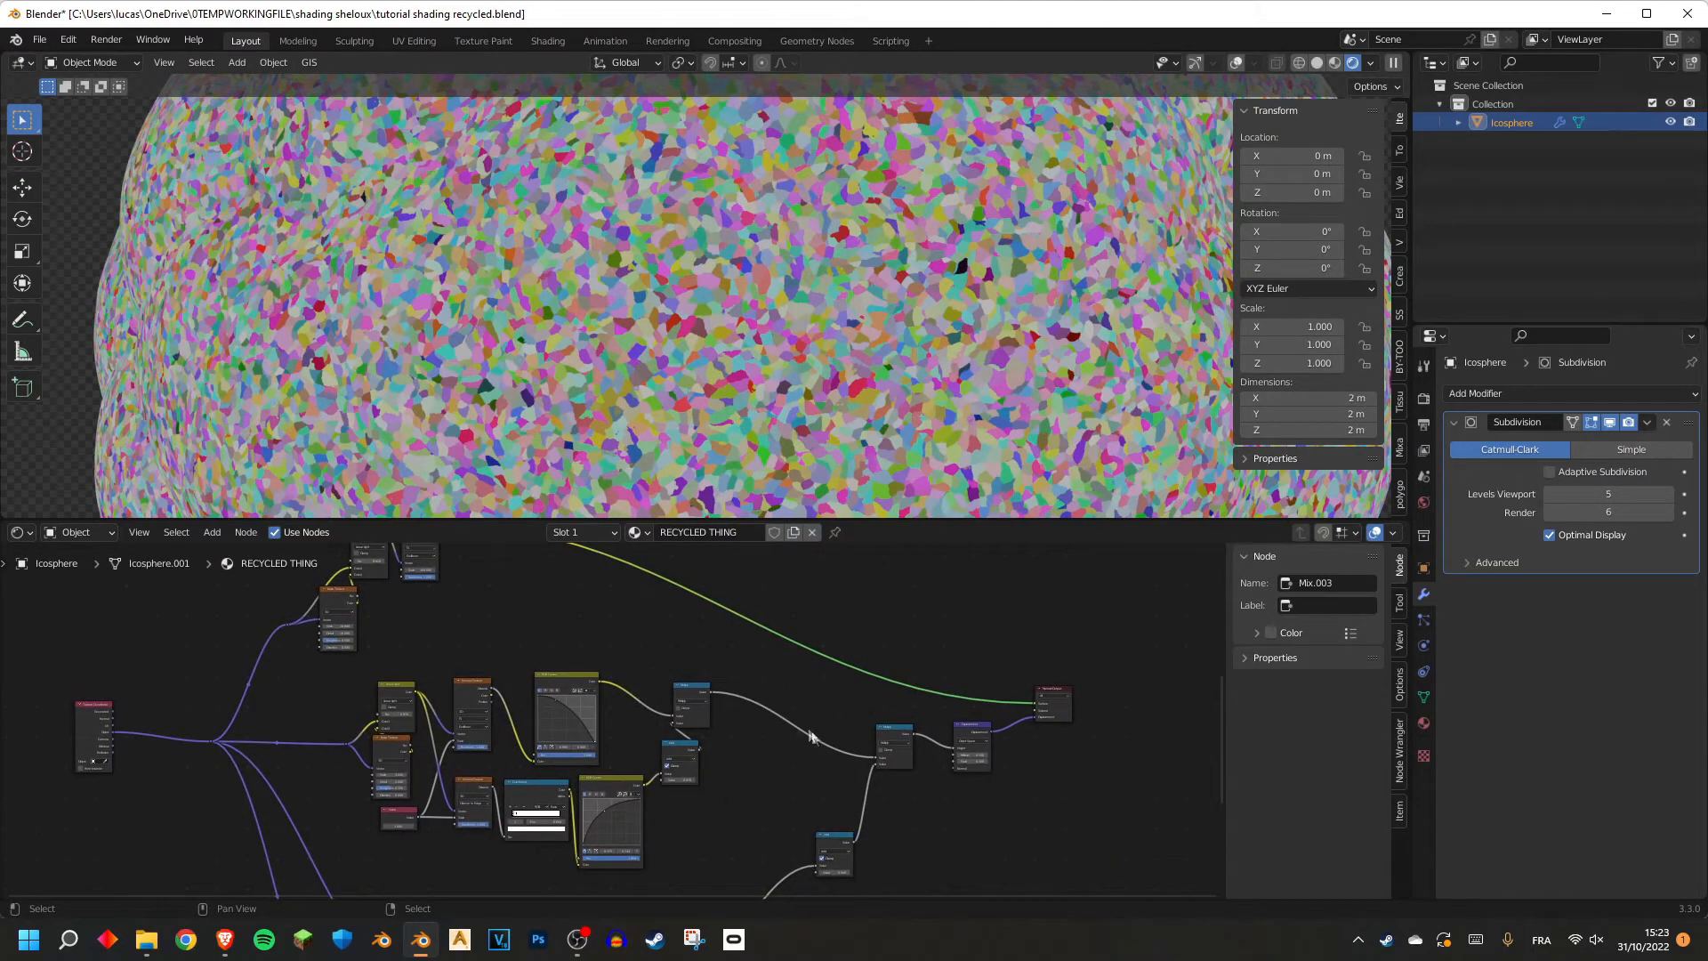
pyautogui.scroll(4, 901, 772)
pyautogui.keyDown('ctrl'); pyautogui.keyDown('shift'); pyautogui.click(713, 684); pyautogui.keyUp('shift'); pyautogui.keyUp('ctrl')
pyautogui.moveTo(713, 684); pyautogui.dragTo(784, 840, button='middle')
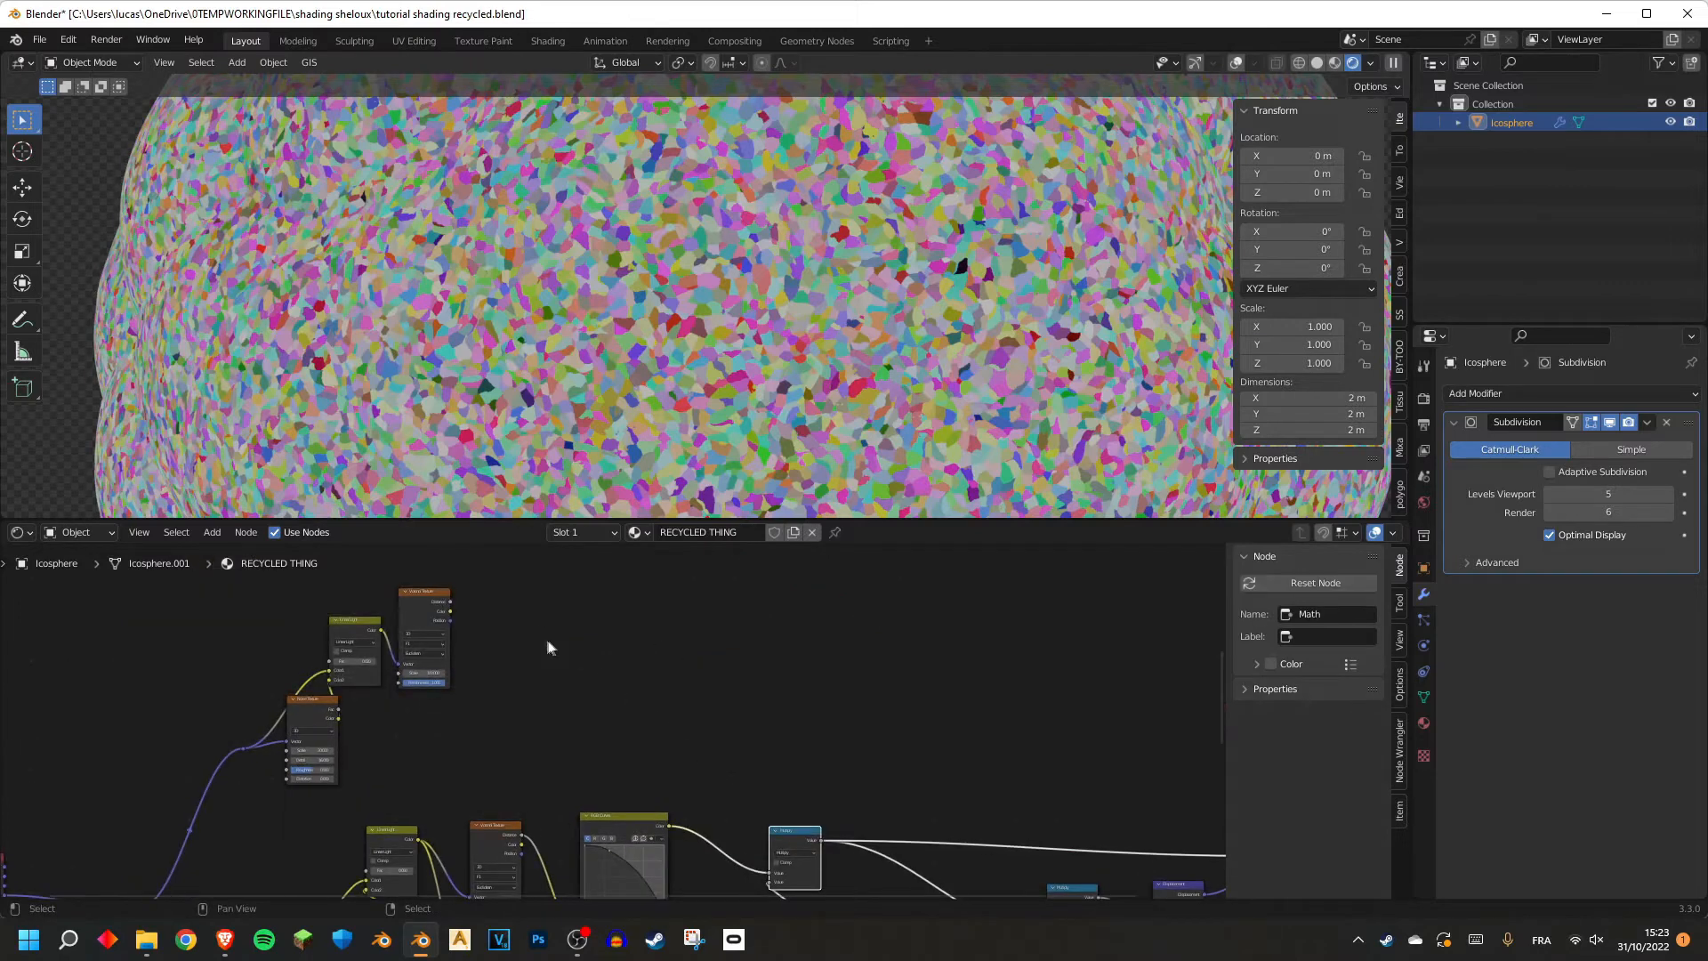
pyautogui.scroll(1, 543, 632)
pyautogui.hotkey('shift', 'a')
pyautogui.write('ssepa')
pyautogui.click(600, 666)
pyautogui.click(538, 650)
pyautogui.moveTo(437, 602); pyautogui.dragTo(470, 647)
pyautogui.keyDown('ctrl'); pyautogui.keyDown('shift'); pyautogui.click(501, 605); pyautogui.keyUp('shift'); pyautogui.keyUp('ctrl')
pyautogui.scroll(1, 553, 654)
pyautogui.moveTo(553, 678); pyautogui.dragTo(644, 791, button='middle')
pyautogui.scroll(2, 614, 725)
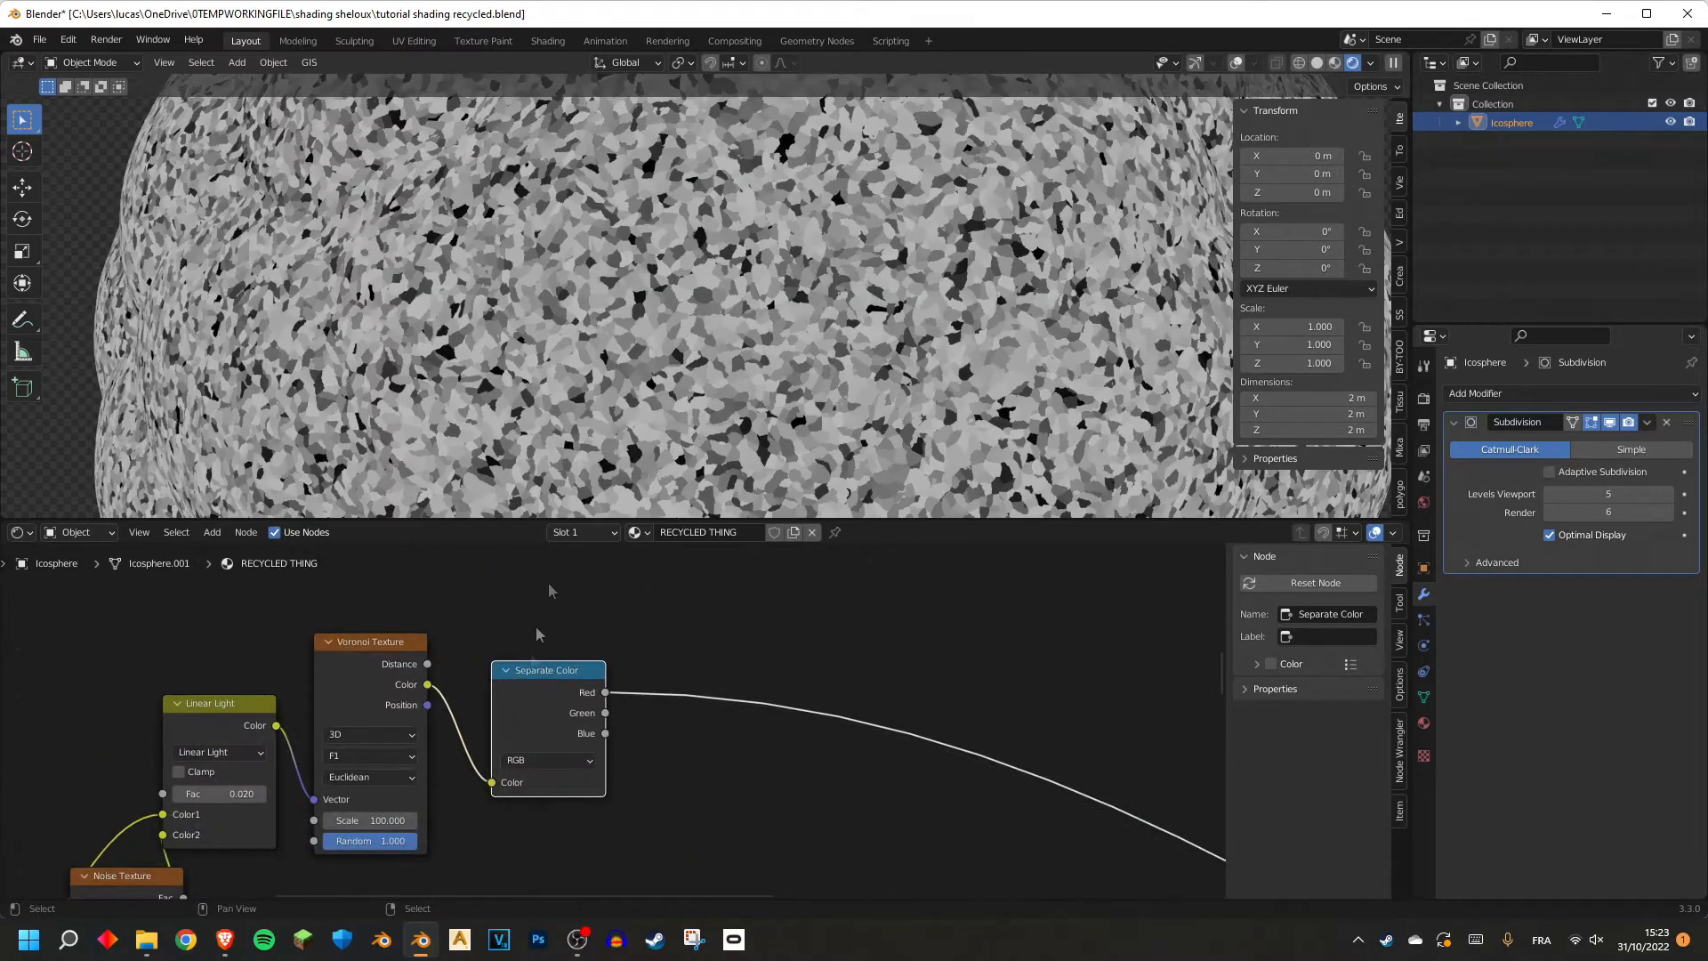
# Insert a ColorRamp node after the Separate Color node's Red output.
pyautogui.scroll(5, 389, 287)
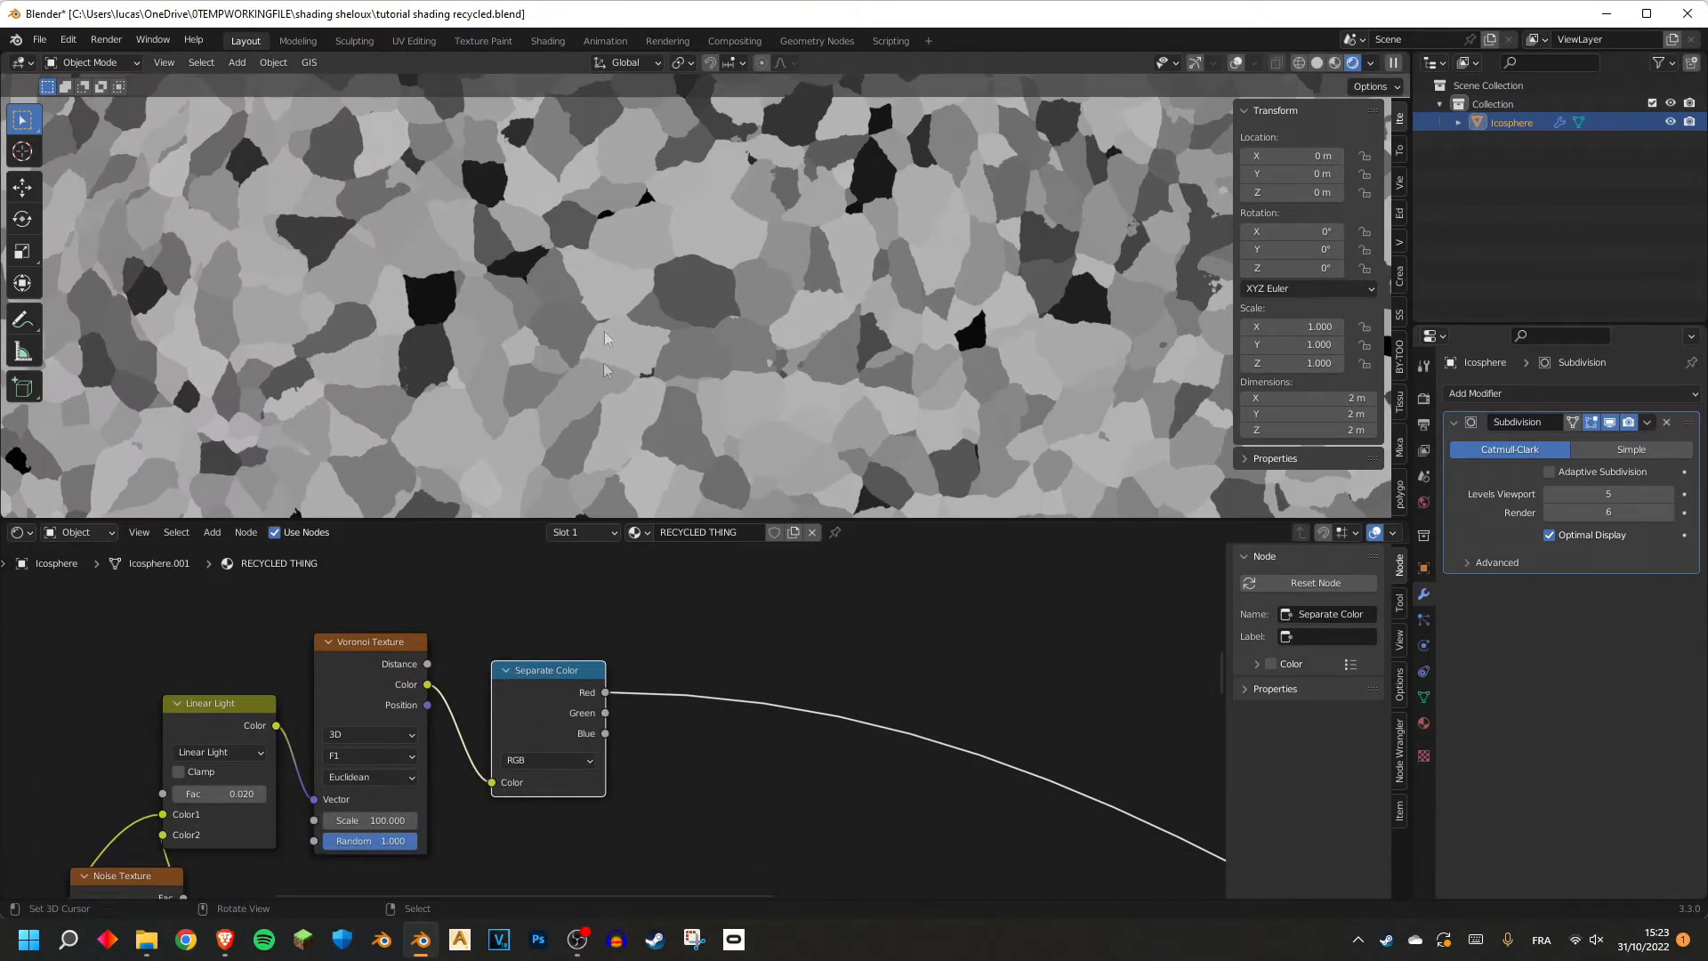
pyautogui.scroll(-4, 654, 655)
pyautogui.scroll(-3, 712, 752)
pyautogui.moveTo(709, 755); pyautogui.dragTo(674, 656, button='middle')
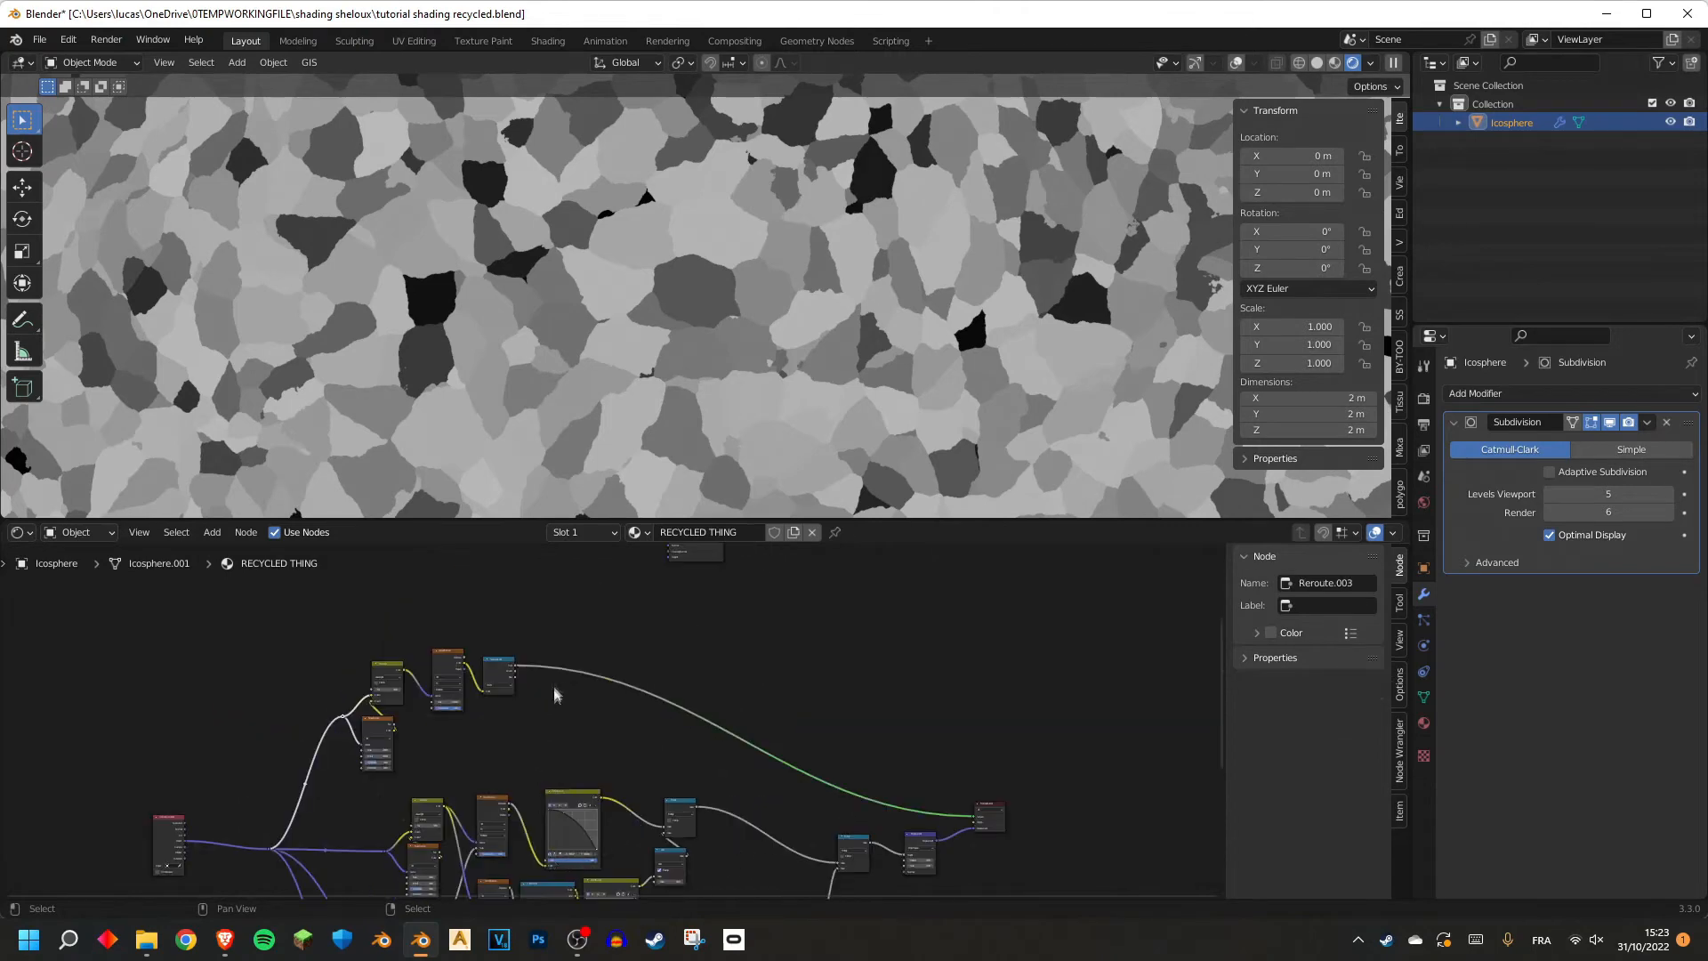
pyautogui.scroll(3, 550, 681)
pyautogui.hotkey('shift', 'a')
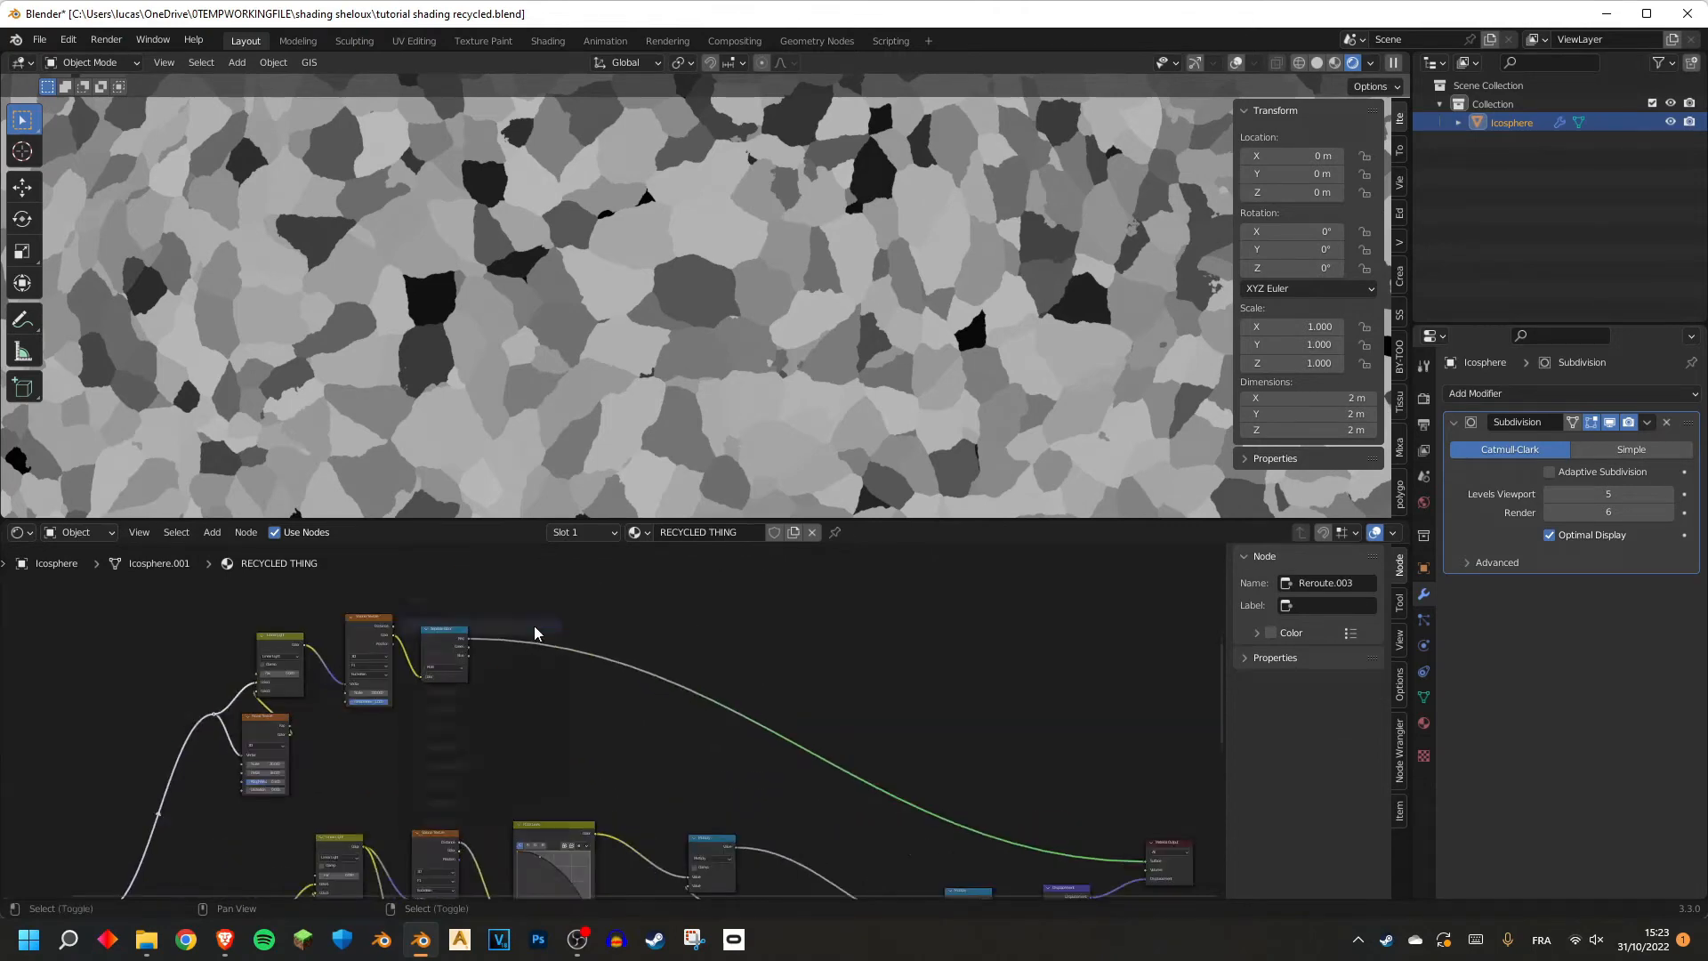
pyautogui.click(534, 627)
pyautogui.write('v')
pyautogui.press('BackSpace')
pyautogui.write('col')
pyautogui.press('Return')
pyautogui.click(532, 624)
pyautogui.scroll(7, 541, 675)
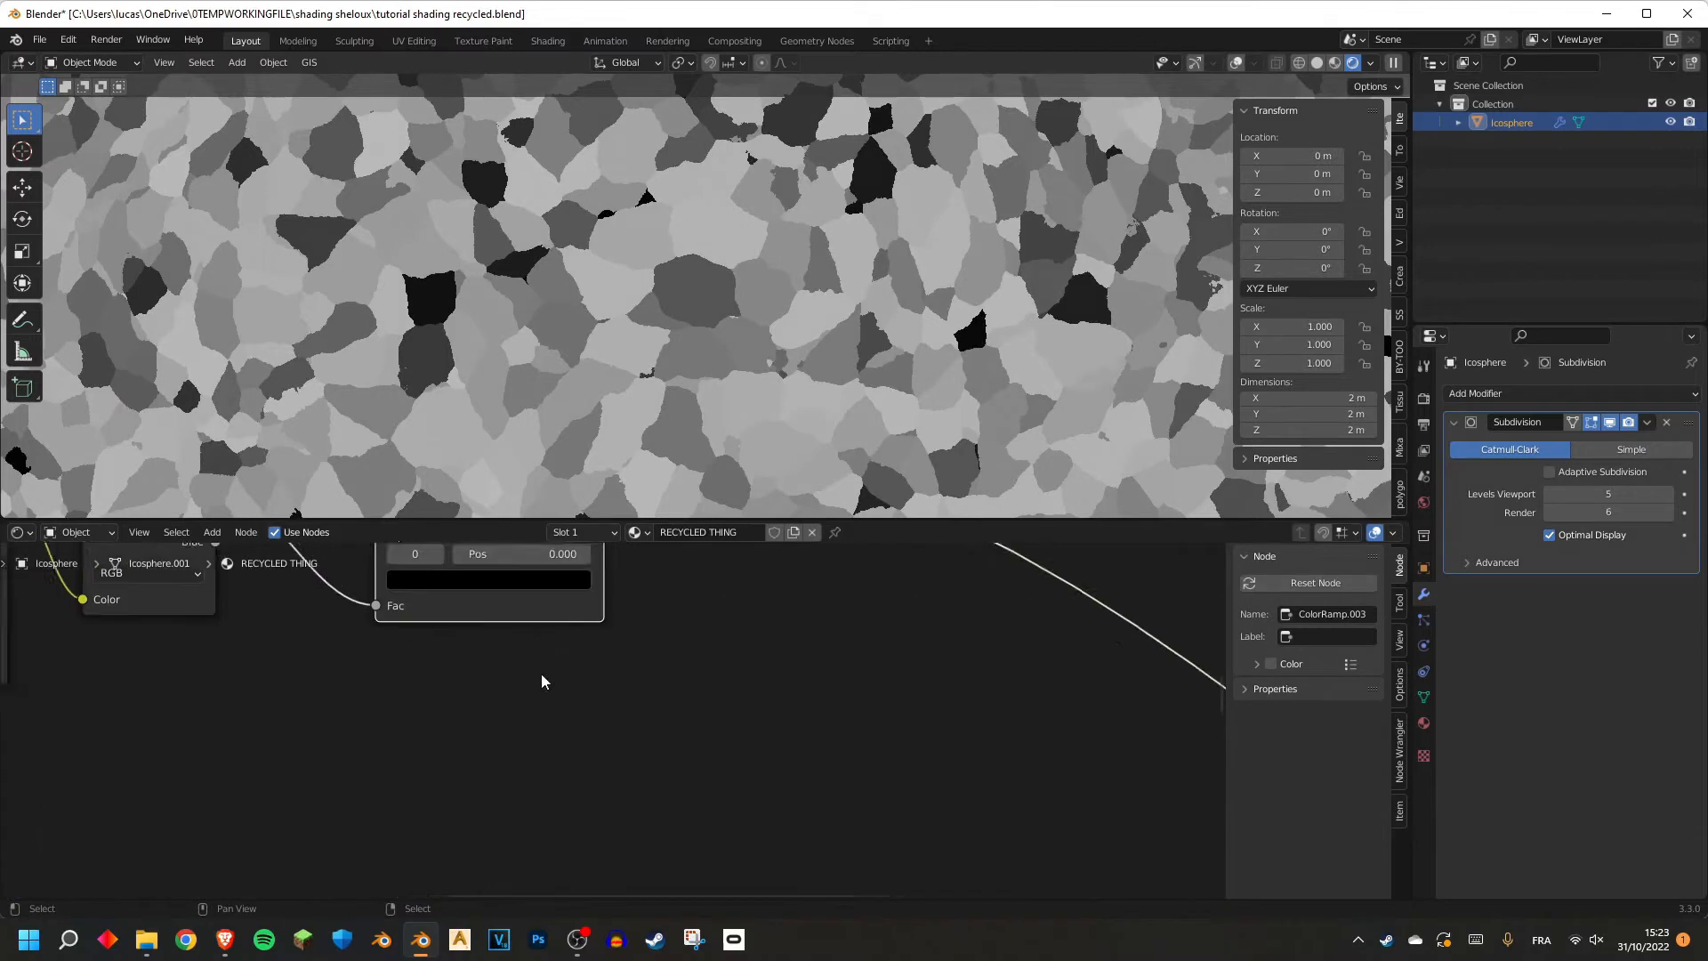
pyautogui.moveTo(541, 674); pyautogui.dragTo(602, 820, button='middle')
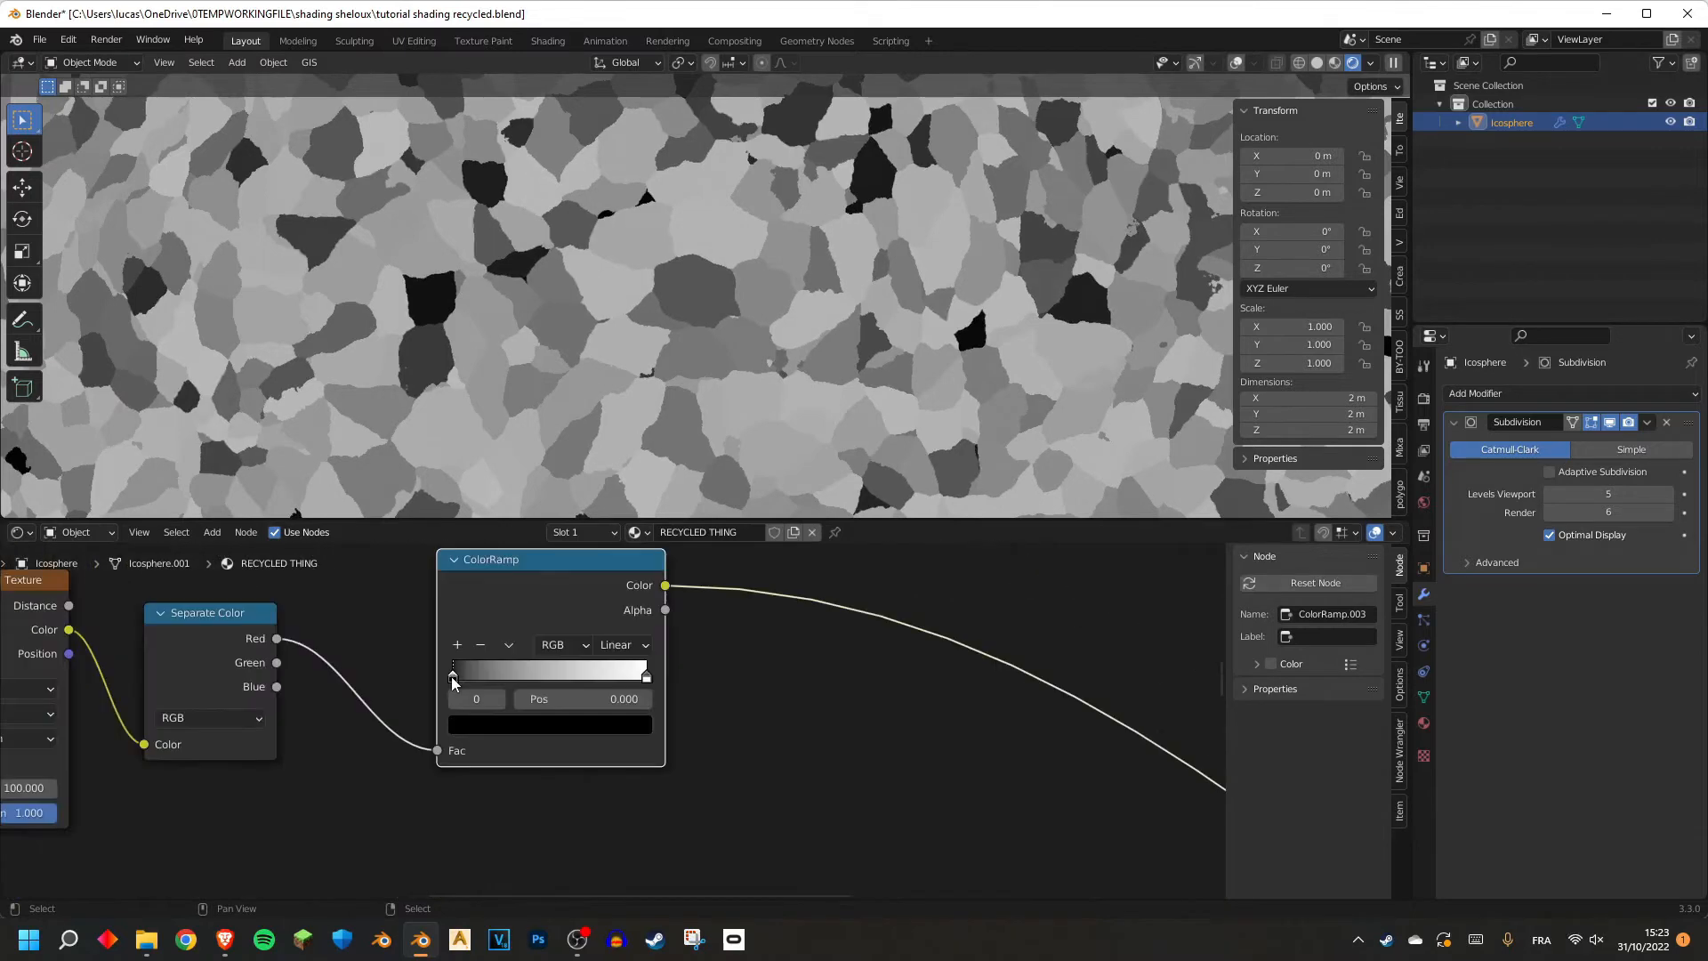
# Set the new ColorRamp's black stop to position 0.99 and inspect the sphere.
pyautogui.click(590, 696)
pyautogui.press('BackSpace')
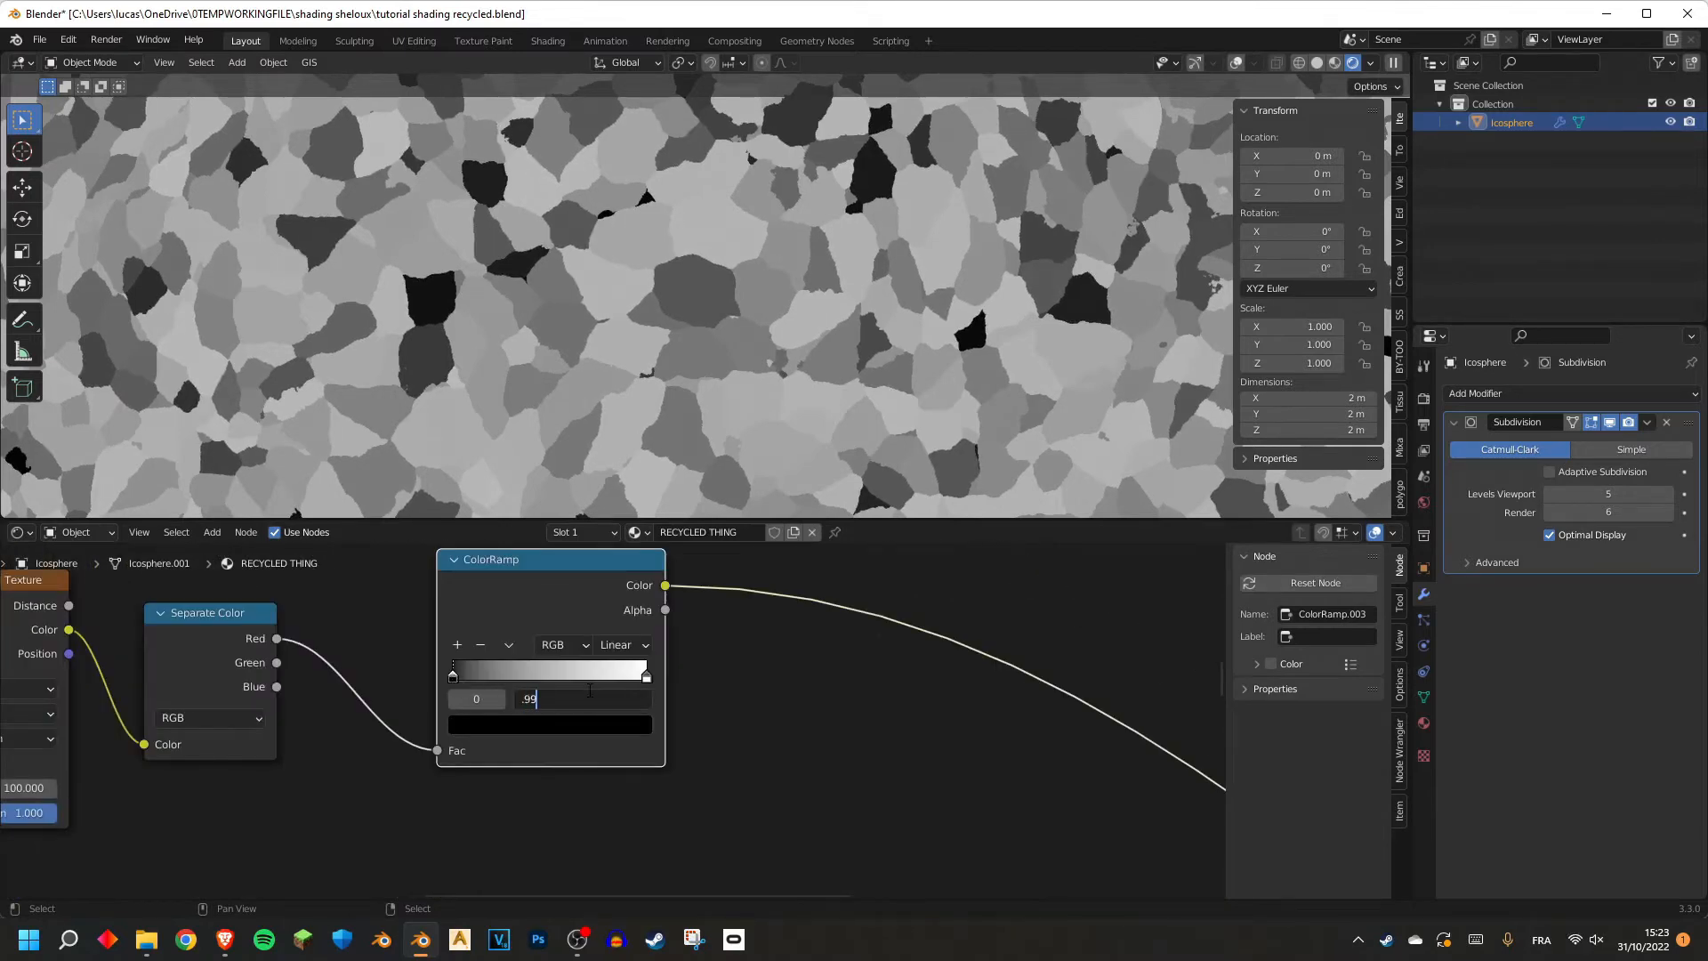
pyautogui.write('.99')
pyautogui.press('Return')
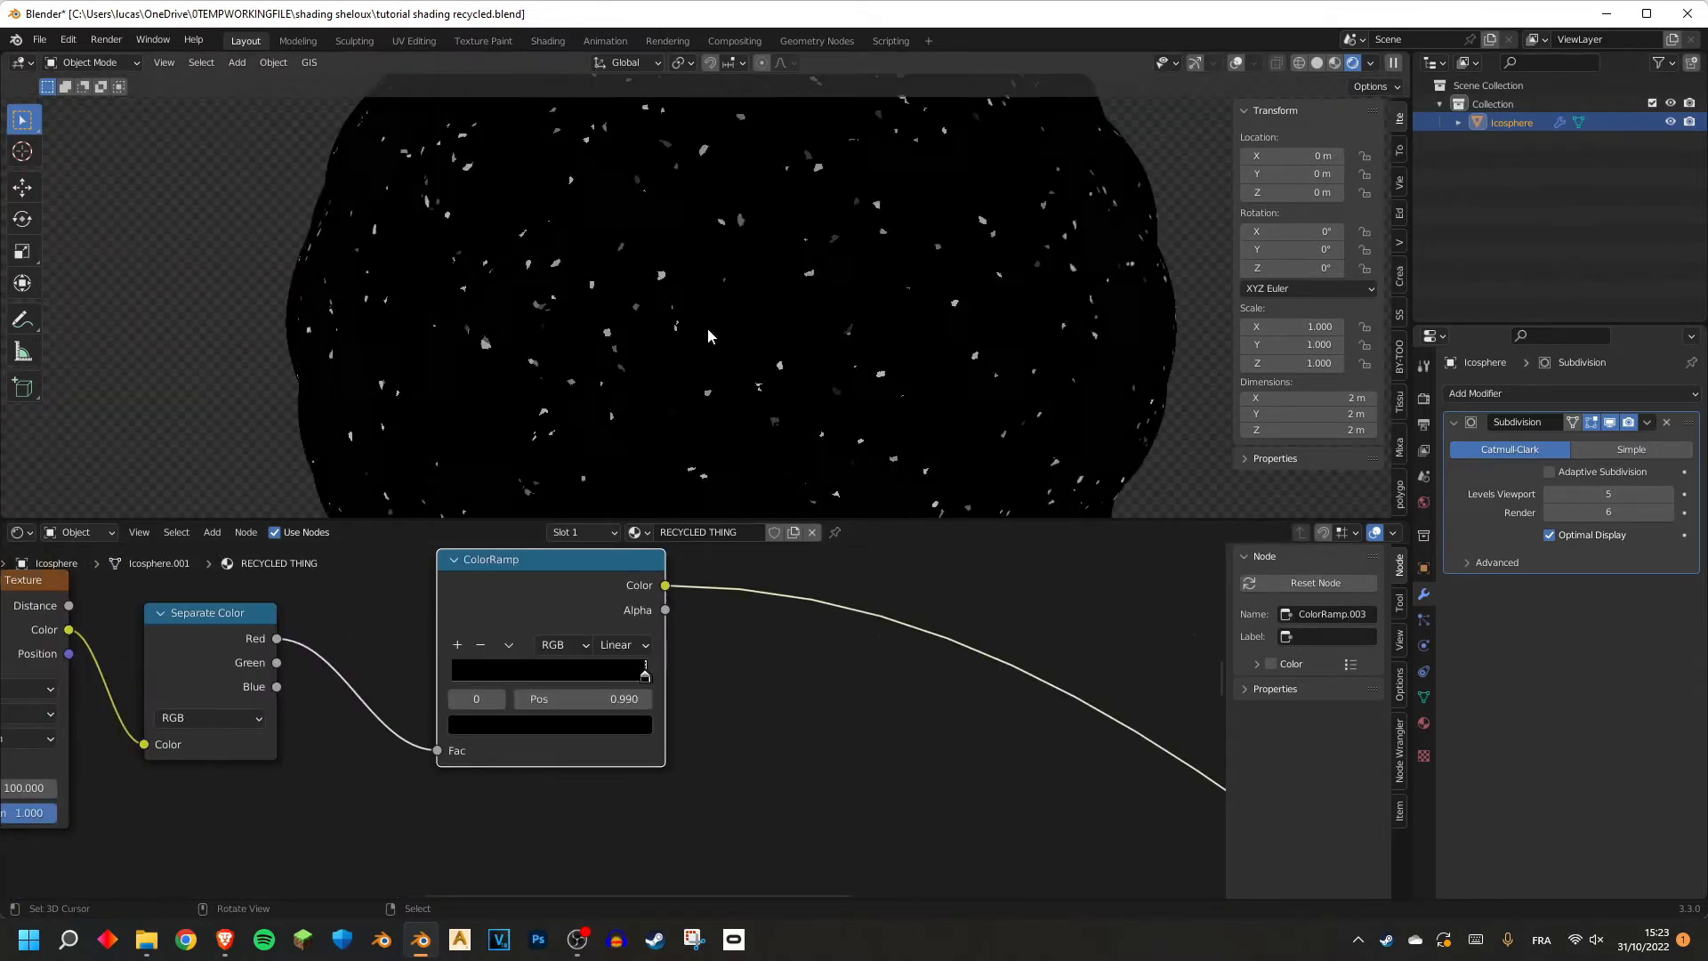
pyautogui.moveTo(801, 326); pyautogui.dragTo(750, 292, button='middle')
pyautogui.scroll(9, 740, 336)
pyautogui.scroll(-8, 740, 335)
pyautogui.scroll(2, 741, 335)
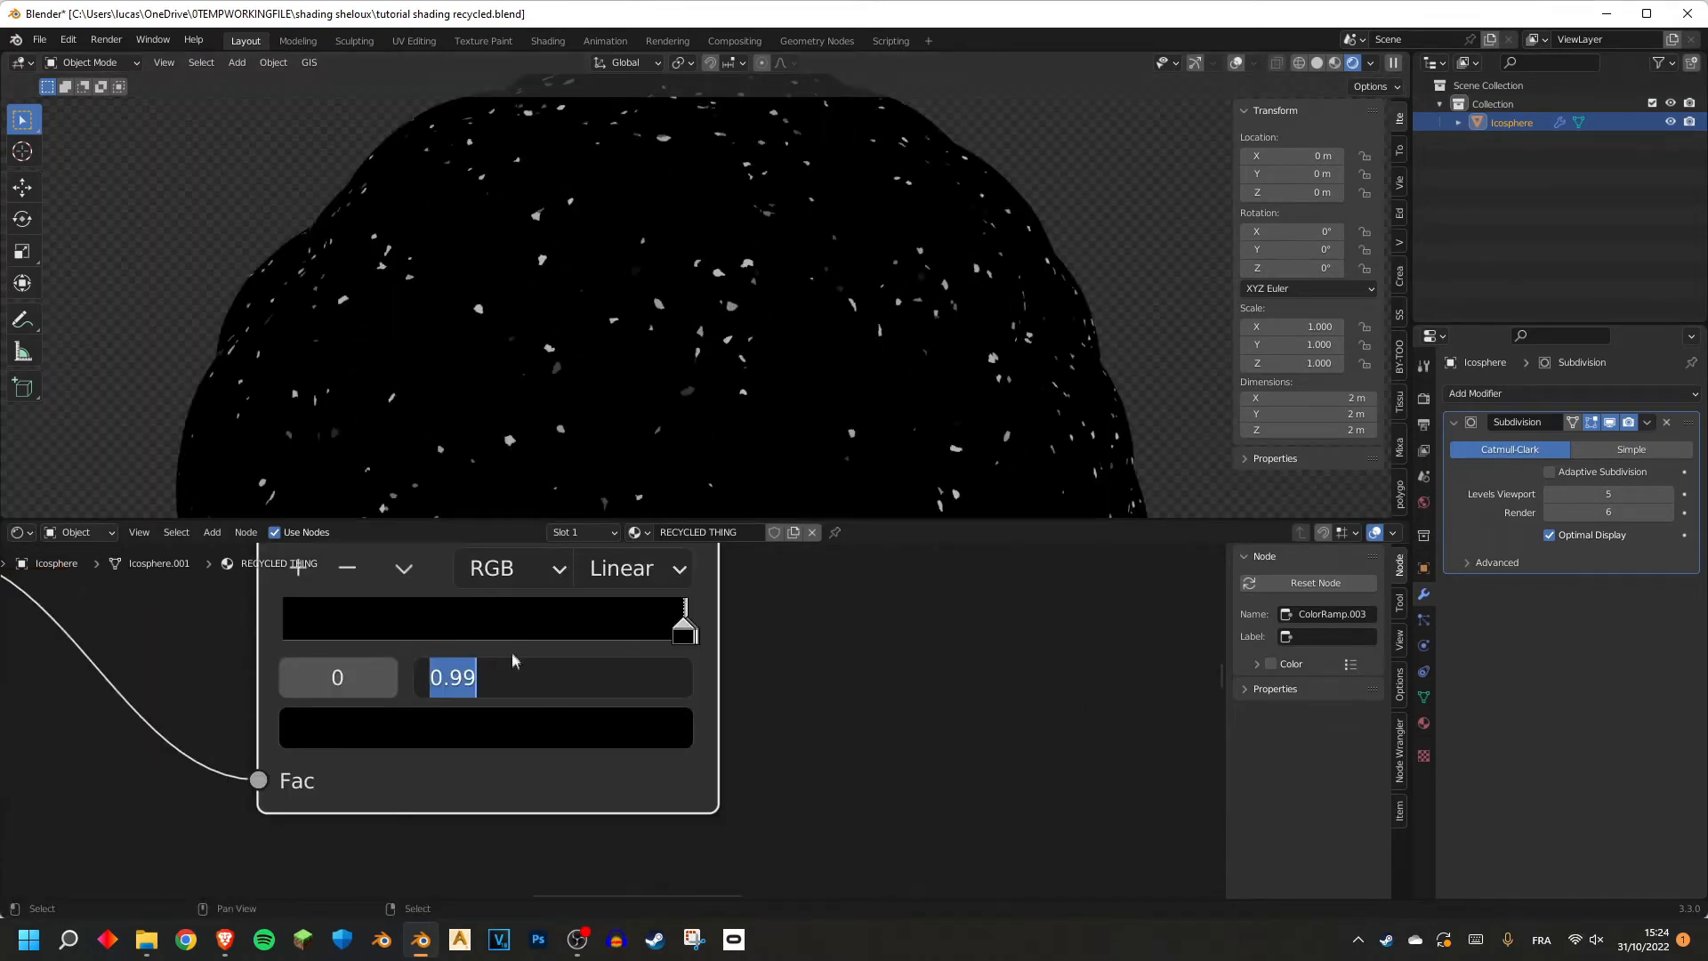
# Re-enter 0.99 as the ColorRamp's black stop position and look over the speckles at different distances.
pyautogui.click(510, 652)
pyautogui.click(513, 687)
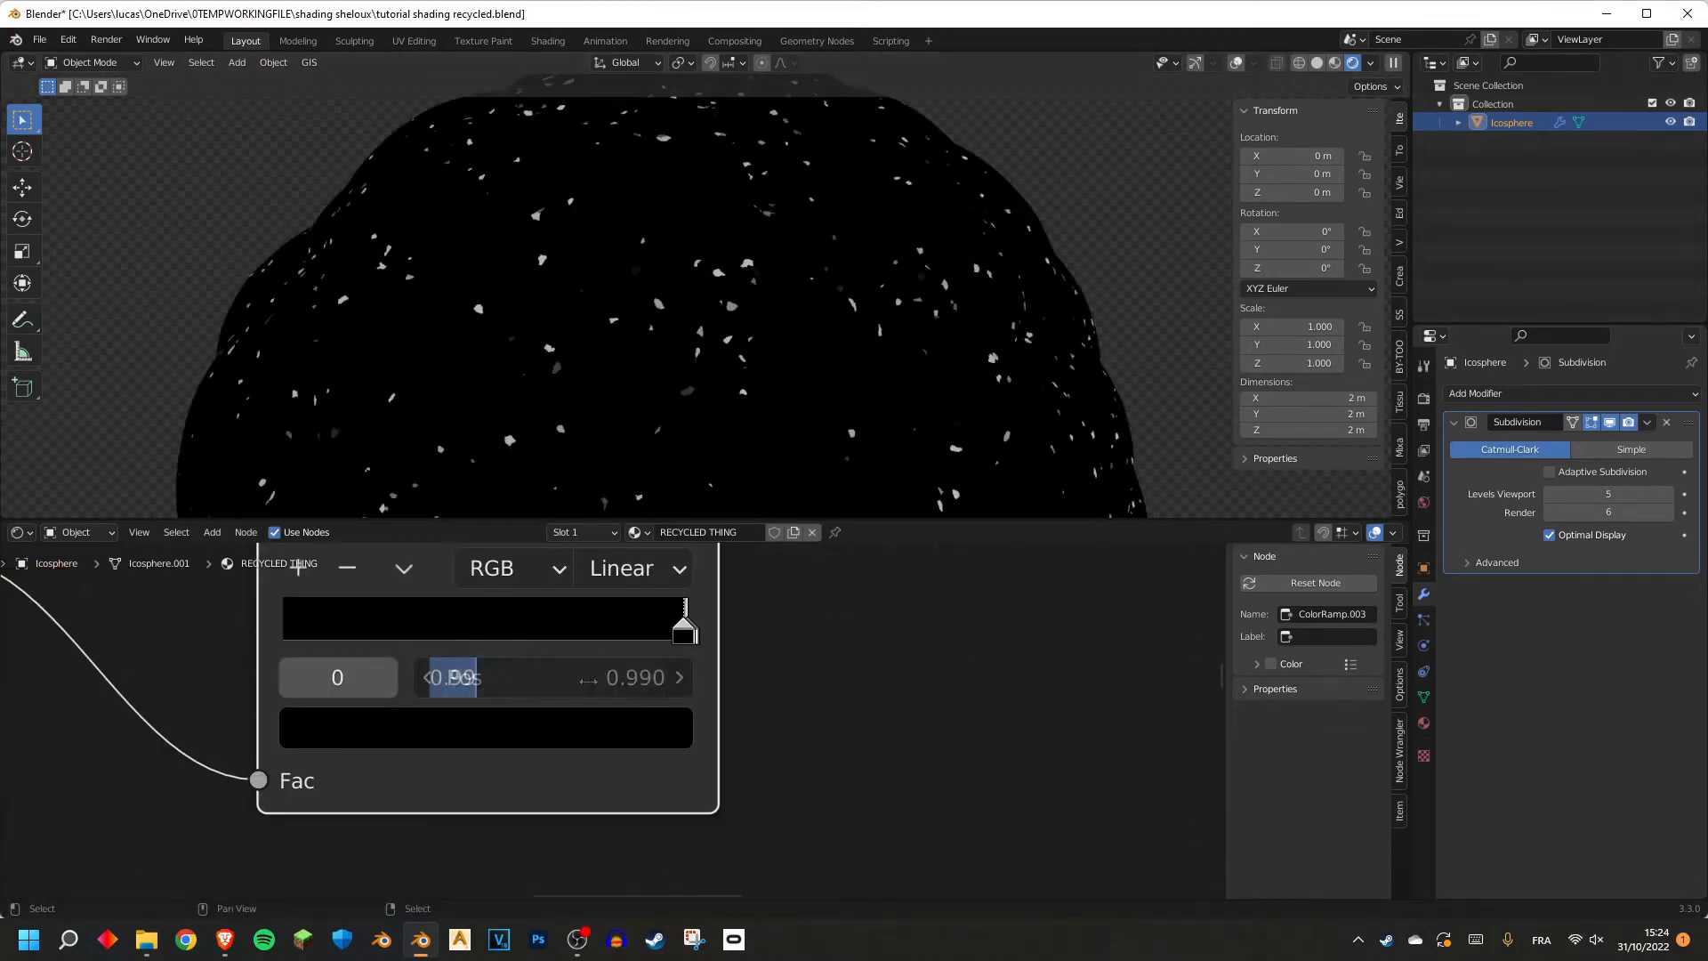
pyautogui.write('.')
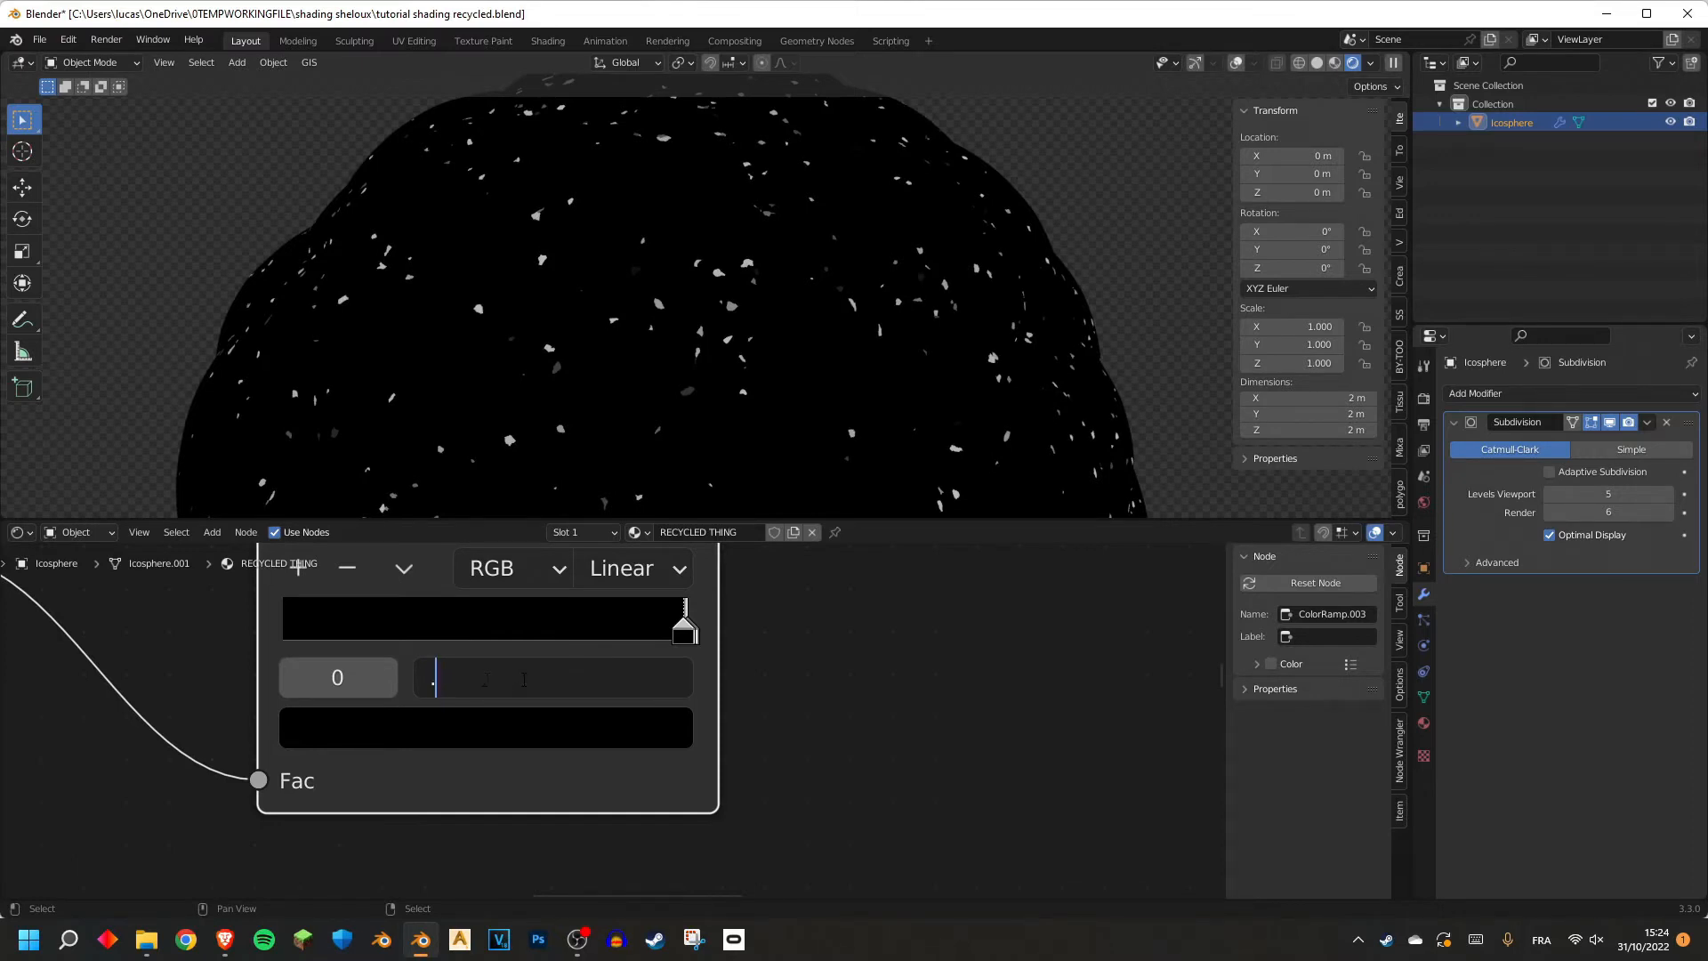
pyautogui.write('99')
pyautogui.press('Return')
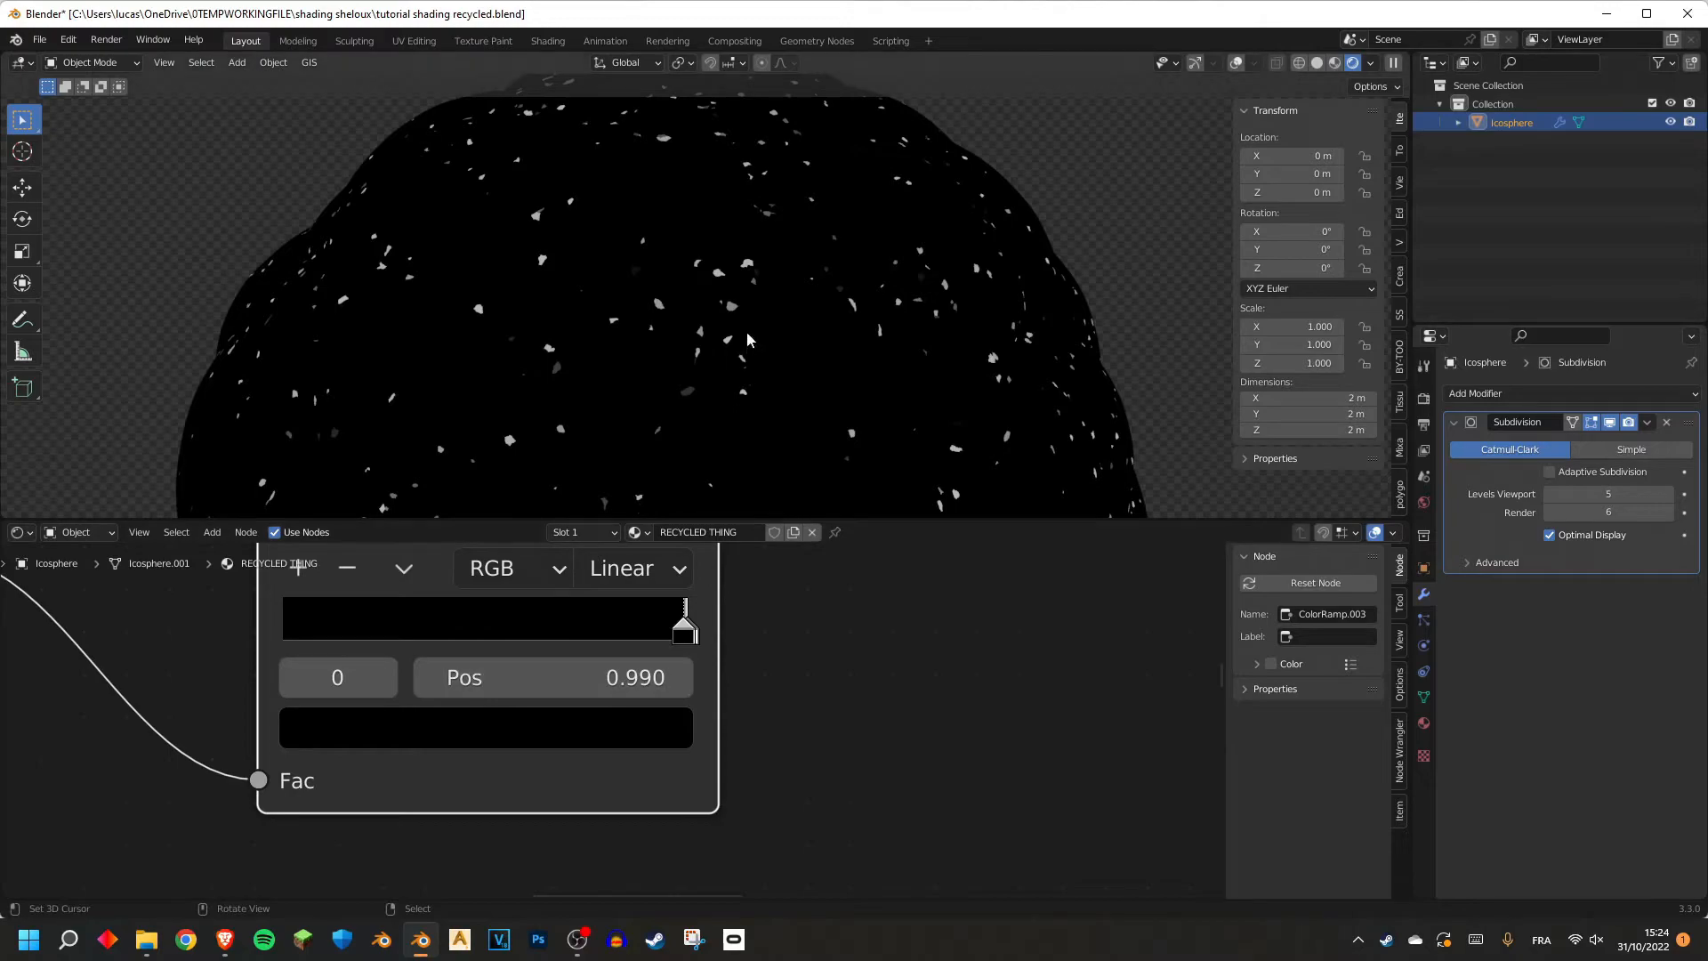
pyautogui.scroll(-5, 731, 360)
pyautogui.scroll(5, 709, 334)
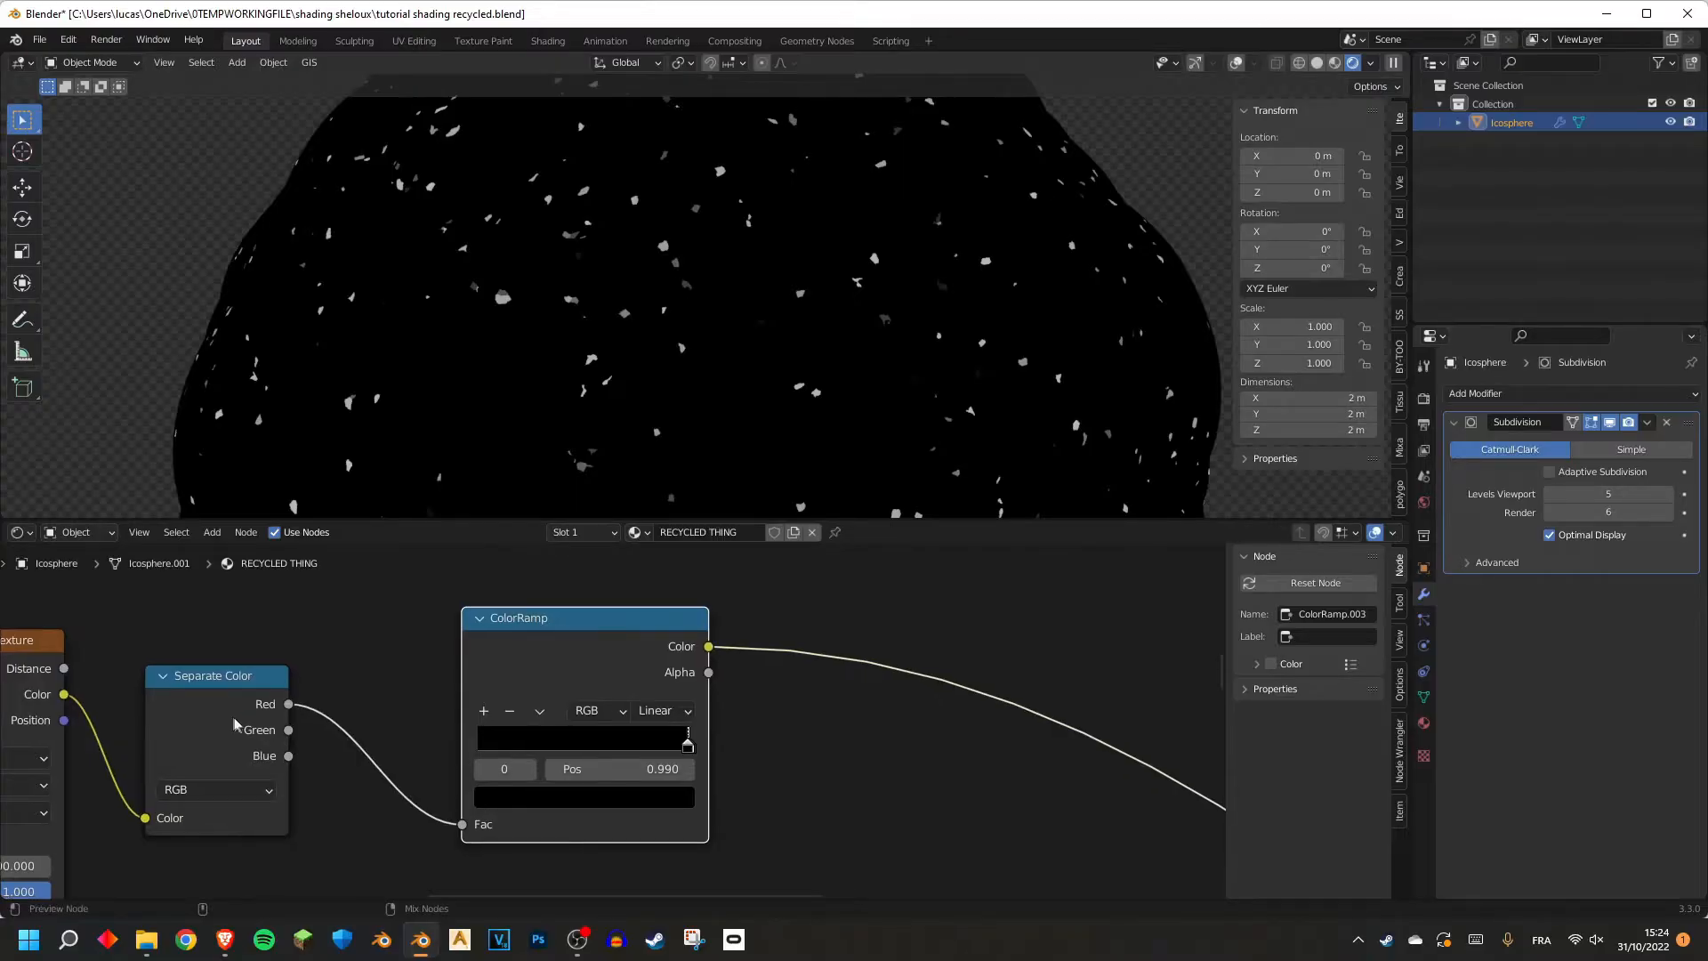
# Insert a Math Add node between the Multiply and Displacement nodes, with the speckle ColorRamp's Color as its second value.
pyautogui.scroll(-6, 801, 676)
pyautogui.moveTo(817, 689); pyautogui.dragTo(680, 605, button='middle')
pyautogui.scroll(5, 650, 725)
pyautogui.click(638, 745)
pyautogui.moveTo(666, 740); pyautogui.dragTo(617, 734)
pyautogui.hotkey('shift', 'a')
pyautogui.click(620, 681)
pyautogui.write('math')
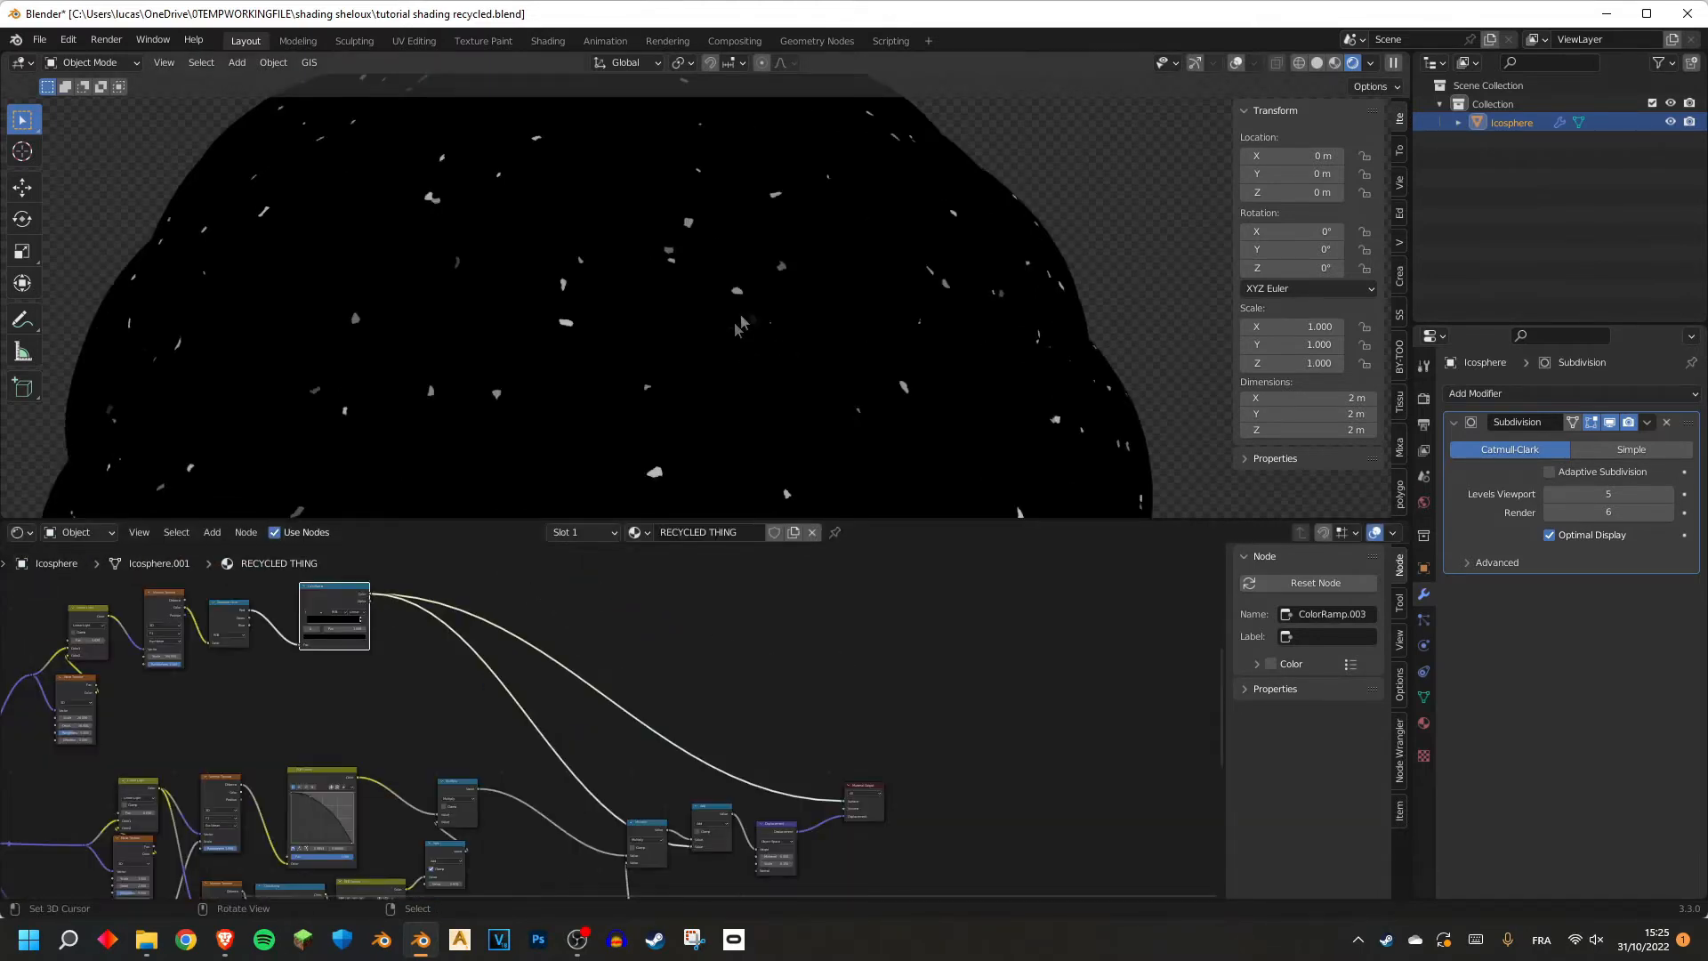
# Examine the displaced speckles along the sphere's silhouette and the Displacement node's settings.
pyautogui.moveTo(846, 318); pyautogui.dragTo(790, 333, button='middle')
pyautogui.scroll(7, 823, 853)
pyautogui.moveTo(823, 853); pyautogui.dragTo(992, 782, button='middle')
pyautogui.scroll(5, 996, 774)
pyautogui.moveTo(1006, 659); pyautogui.dragTo(891, 736, button='middle')
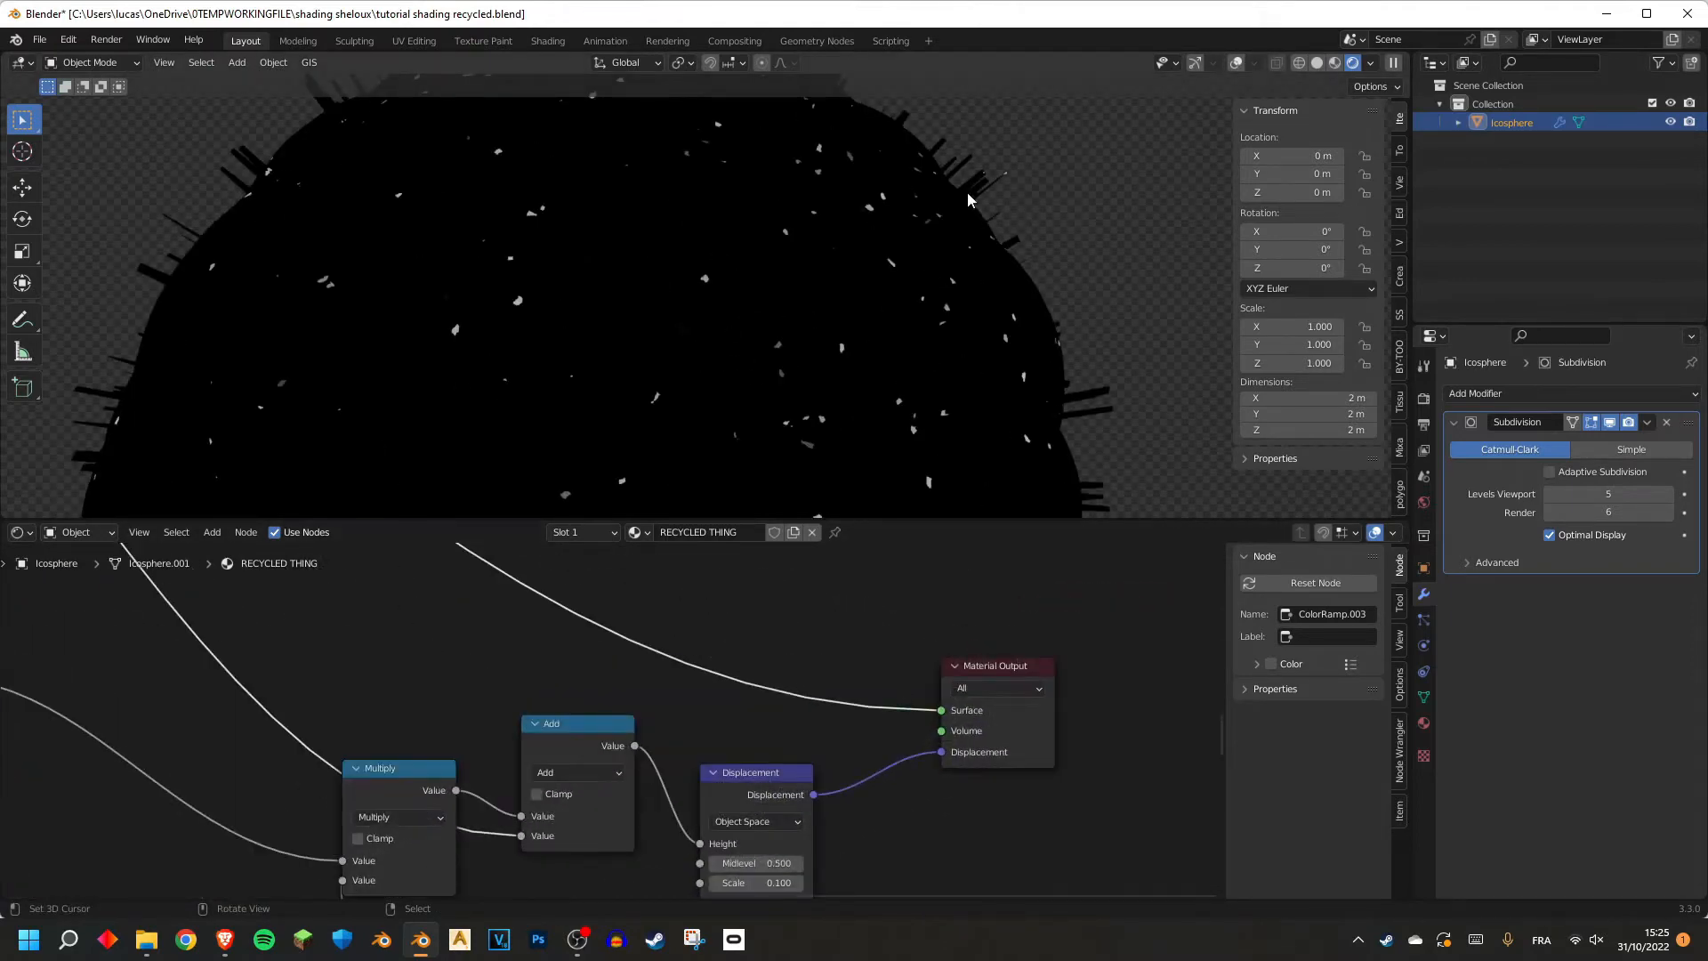
pyautogui.moveTo(968, 193); pyautogui.dragTo(1024, 207, button='middle')
pyautogui.scroll(4, 661, 738)
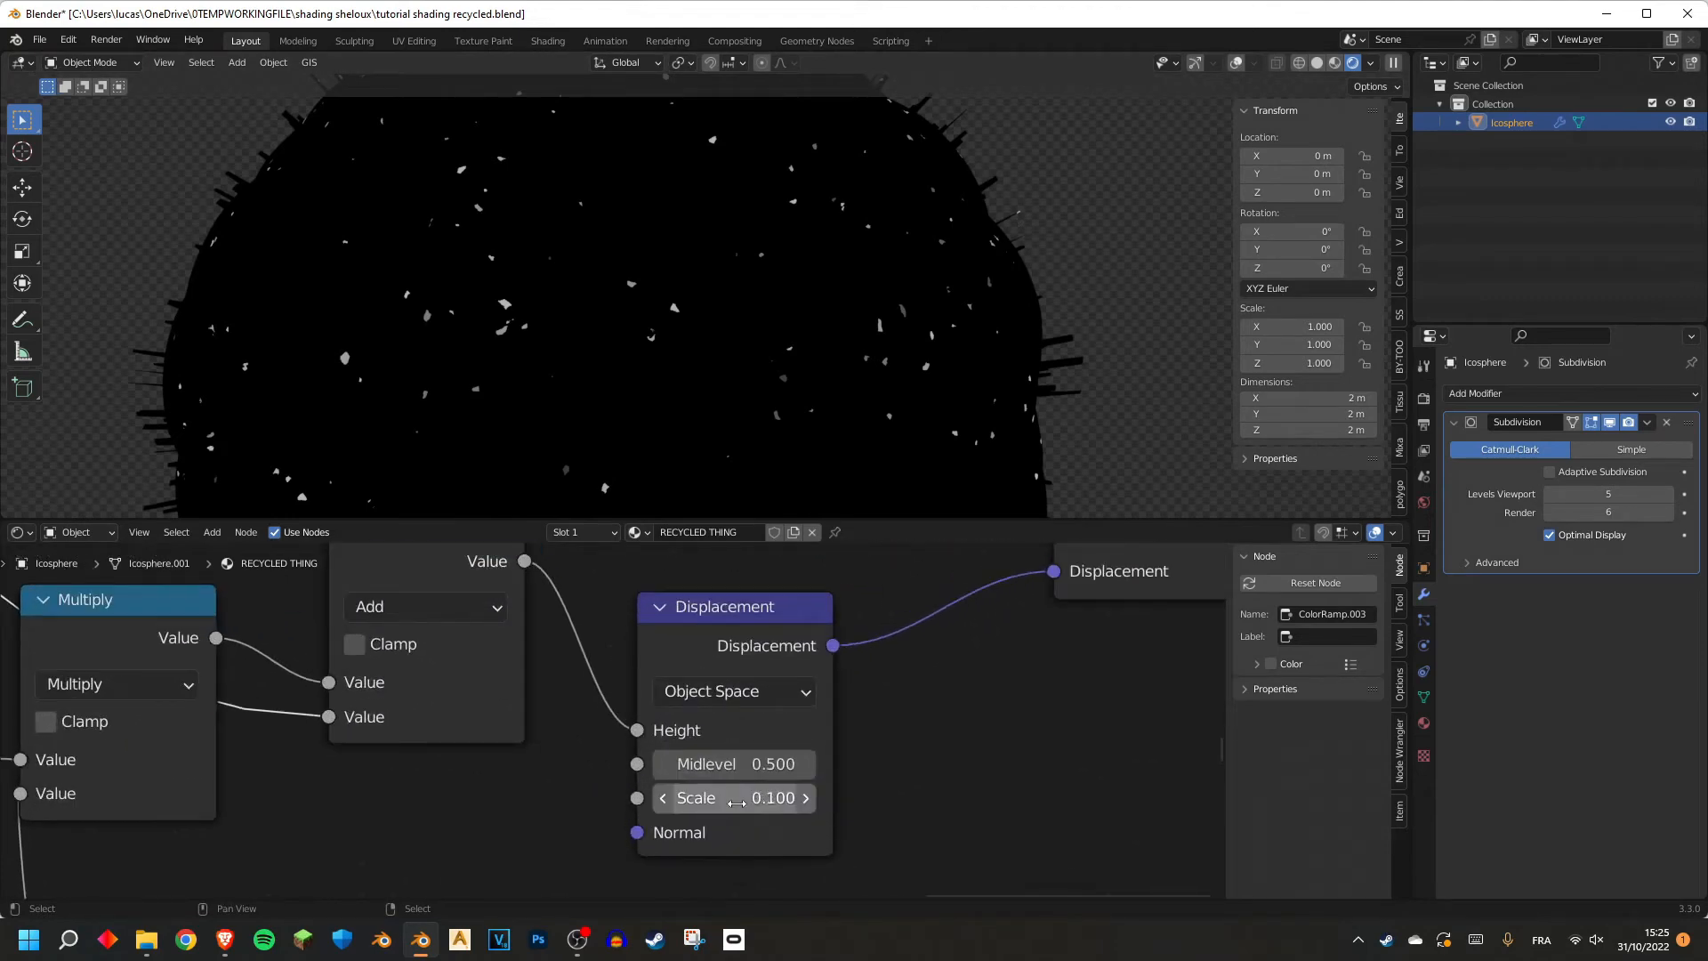
pyautogui.scroll(-5, 754, 157)
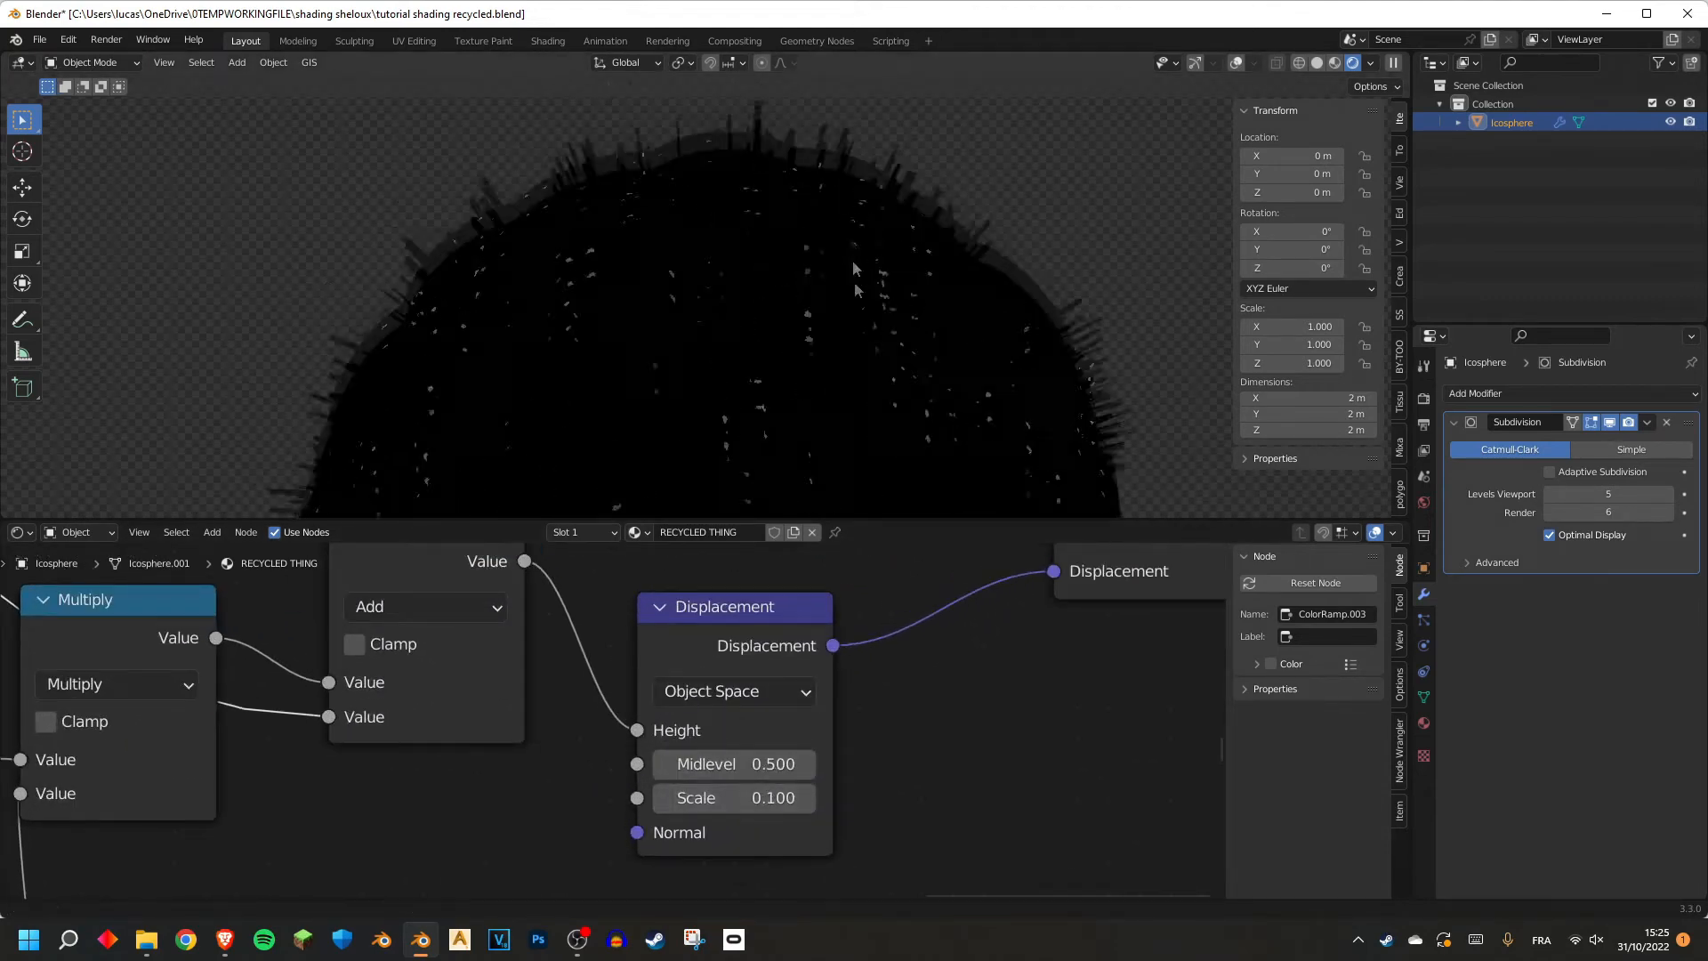
pyautogui.scroll(-3, 722, 307)
pyautogui.scroll(-5, 578, 712)
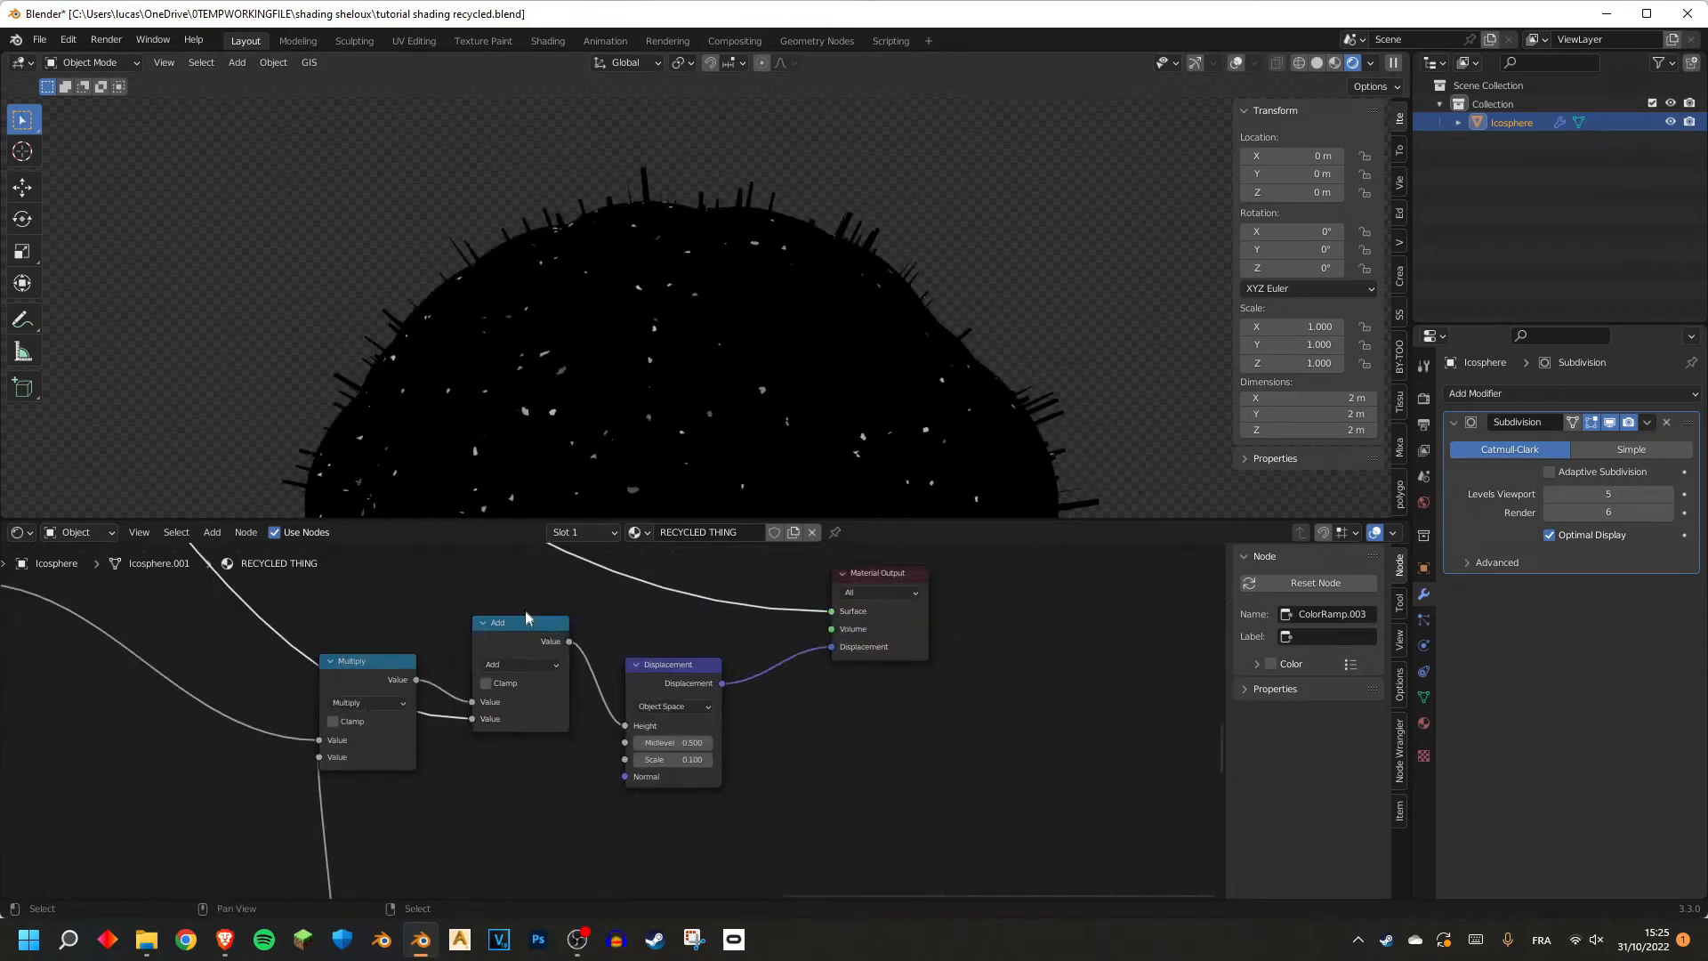
# Insert a Math node between the speckle ColorRamp and the Add node, set to Multiply with a value of 0.1.
pyautogui.scroll(6, 637, 732)
pyautogui.click(654, 728)
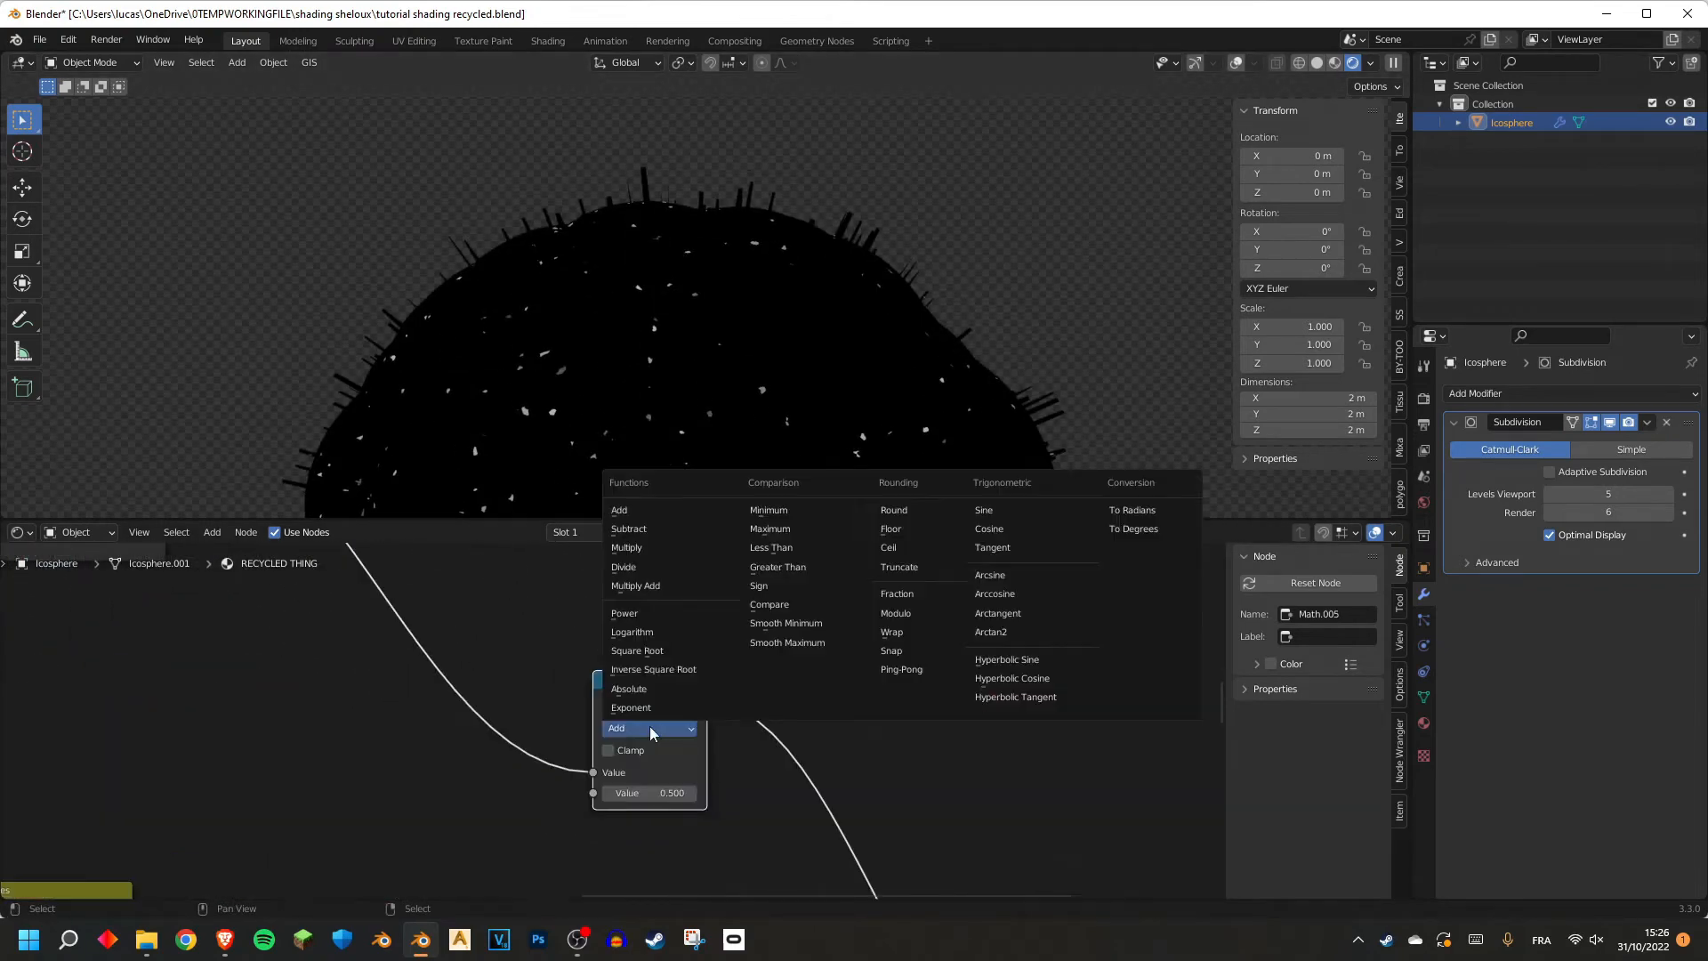
pyautogui.press('Return')
pyautogui.click(647, 794)
pyautogui.write('3')
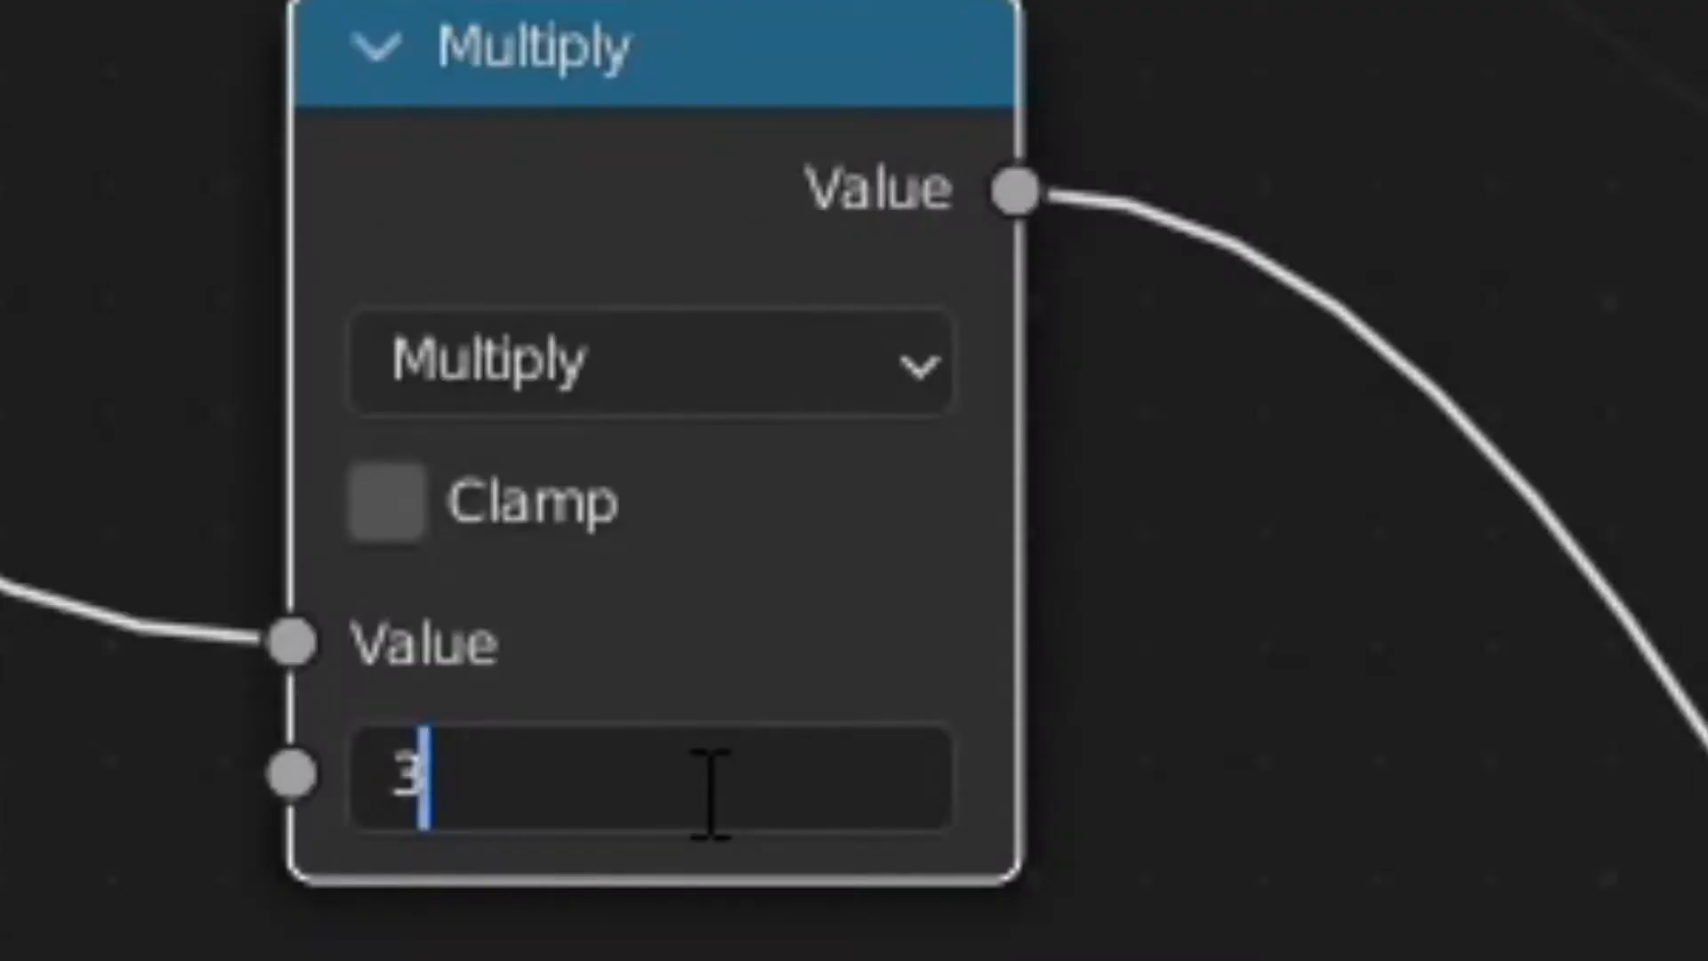
pyautogui.press('BackSpace')
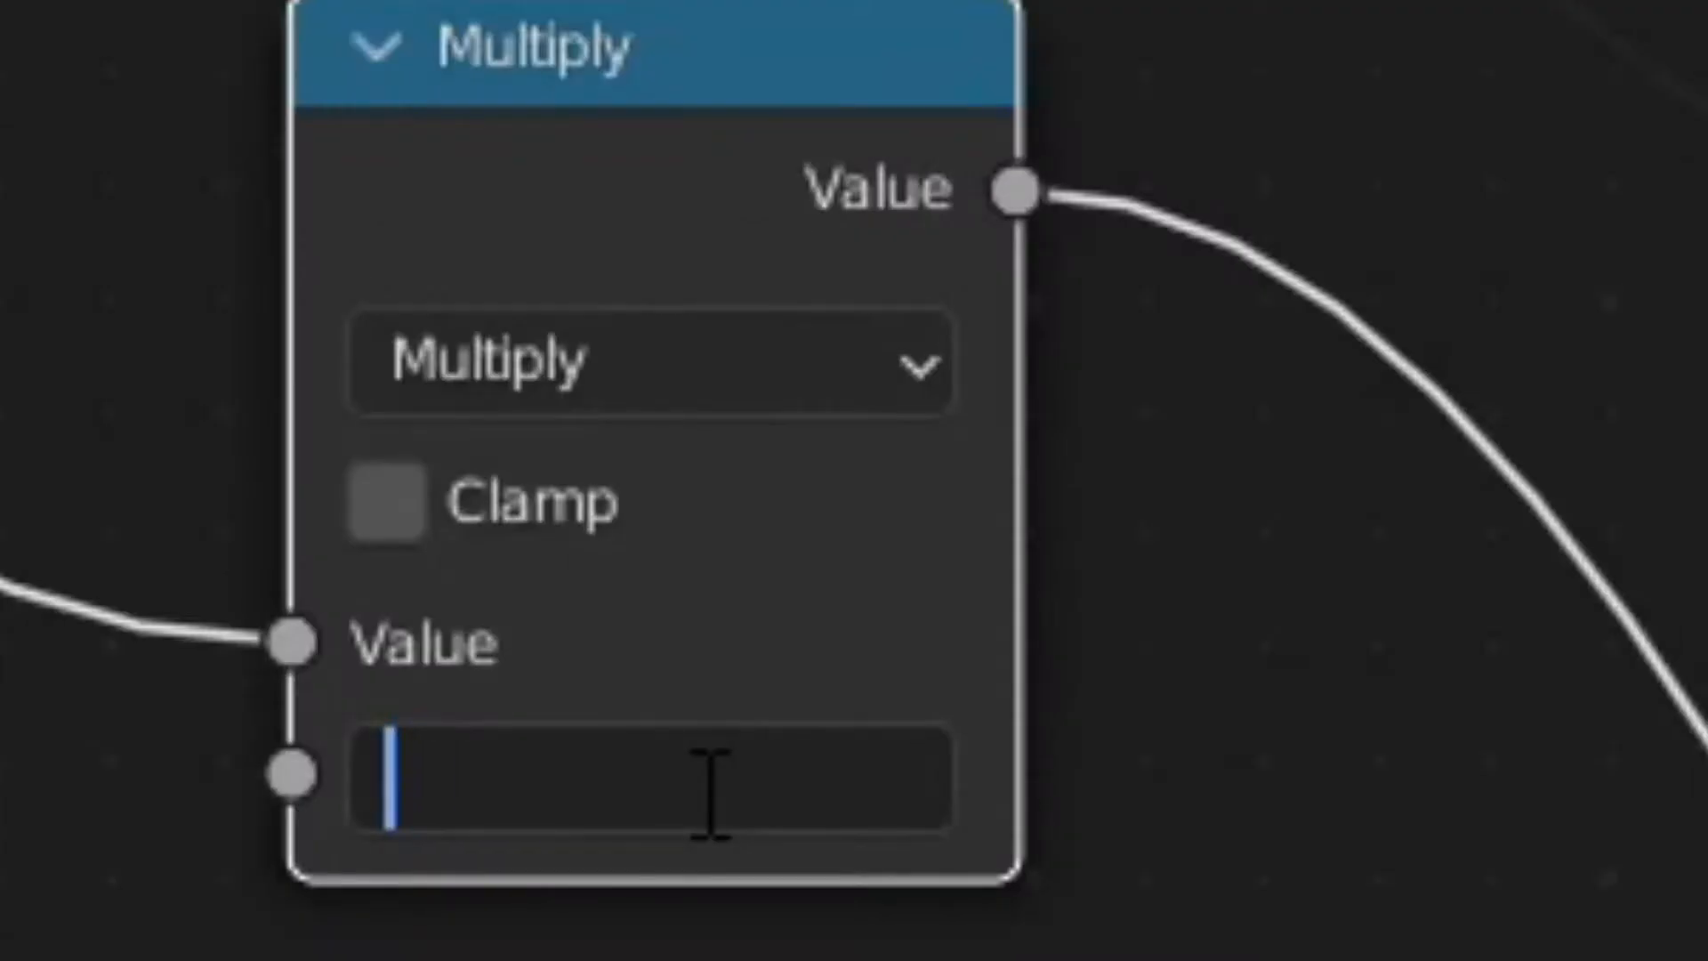
pyautogui.write('.1')
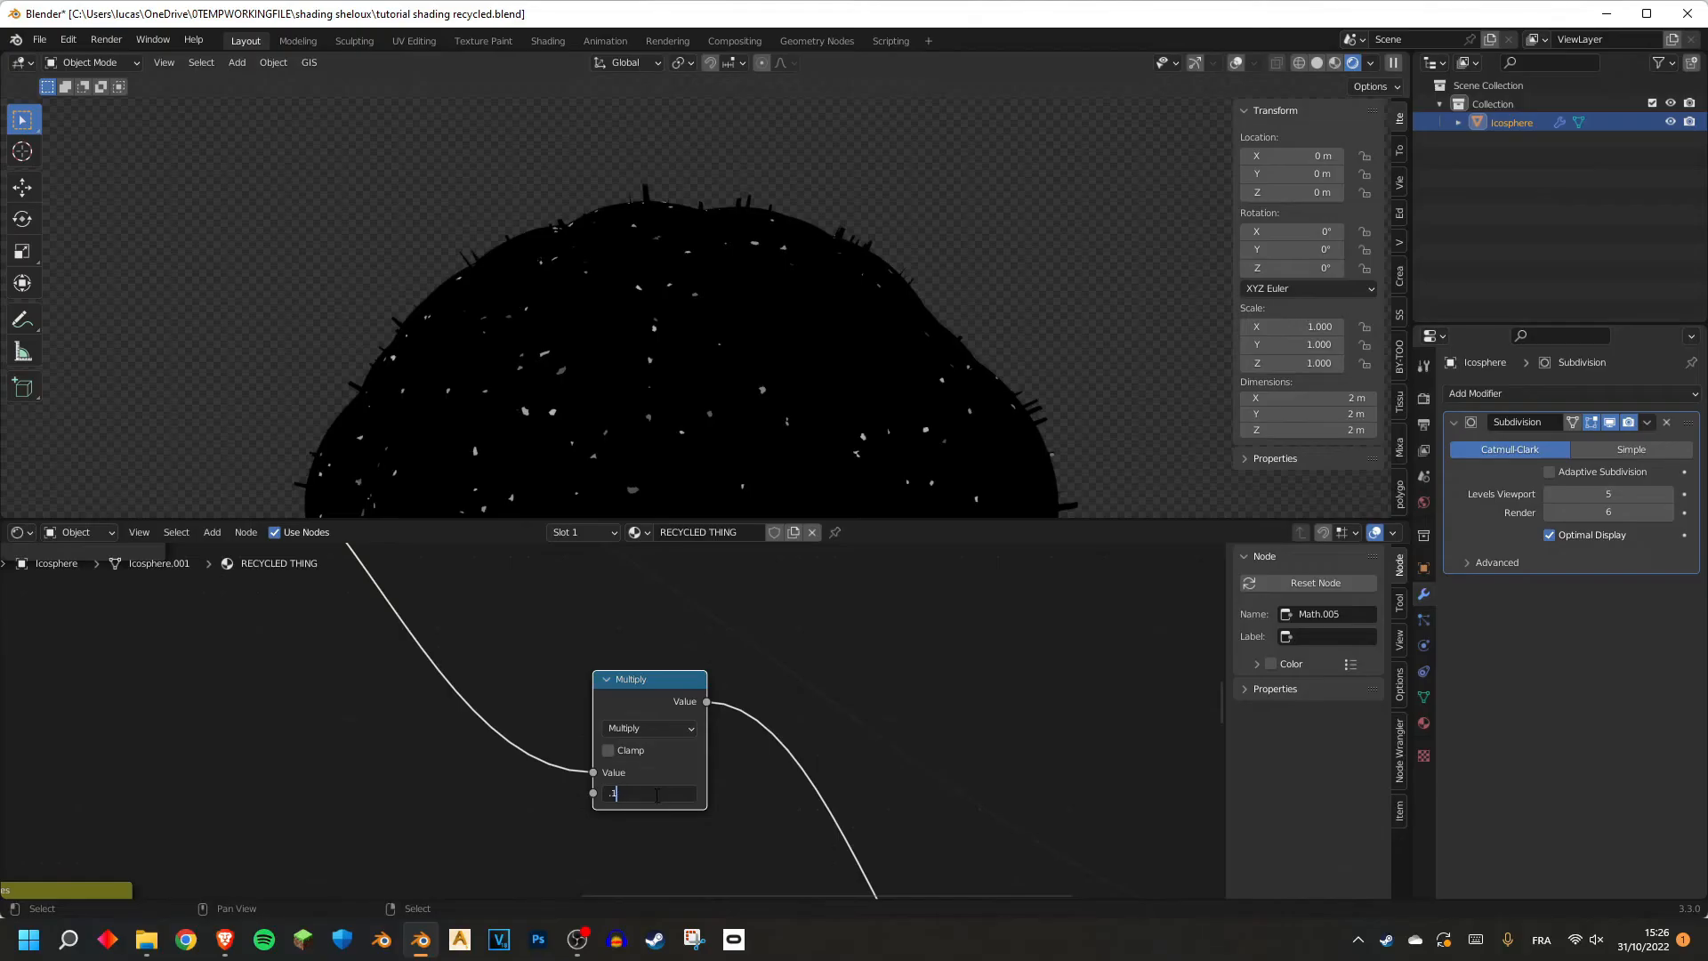
pyautogui.press('Return')
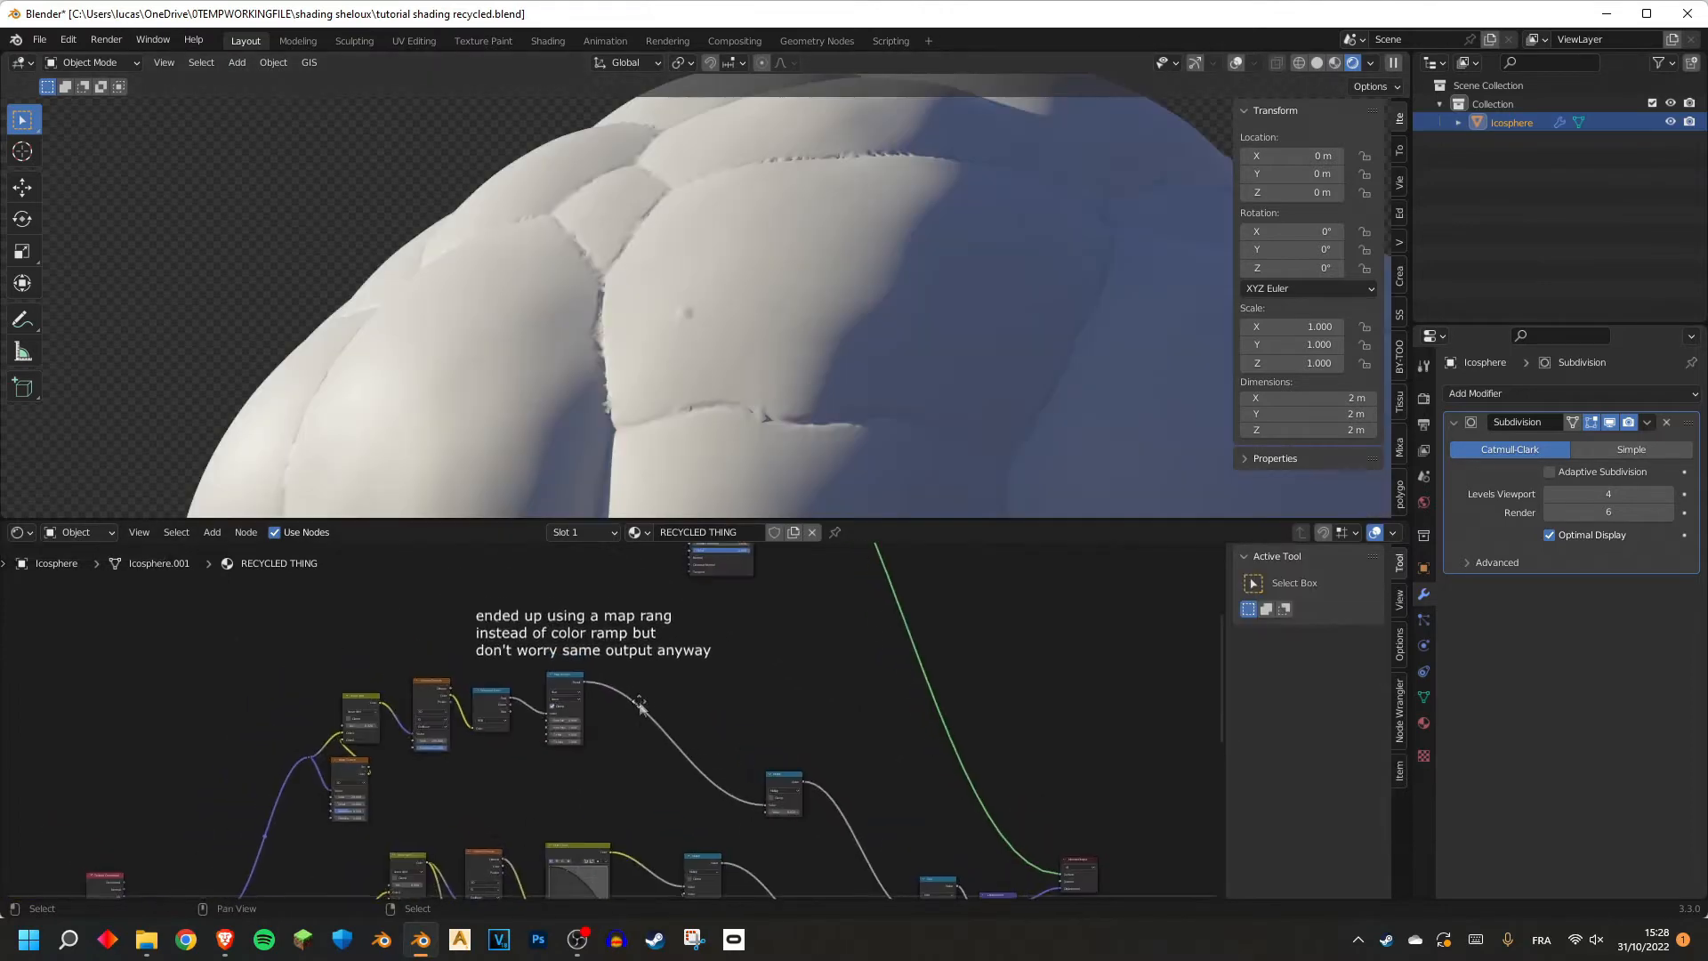
# Examine the speckle branch's Map Range and Voronoi Texture nodes and the raised speckle on the sphere.
pyautogui.scroll(2, 546, 676)
pyautogui.click(547, 676)
pyautogui.scroll(3, 504, 654)
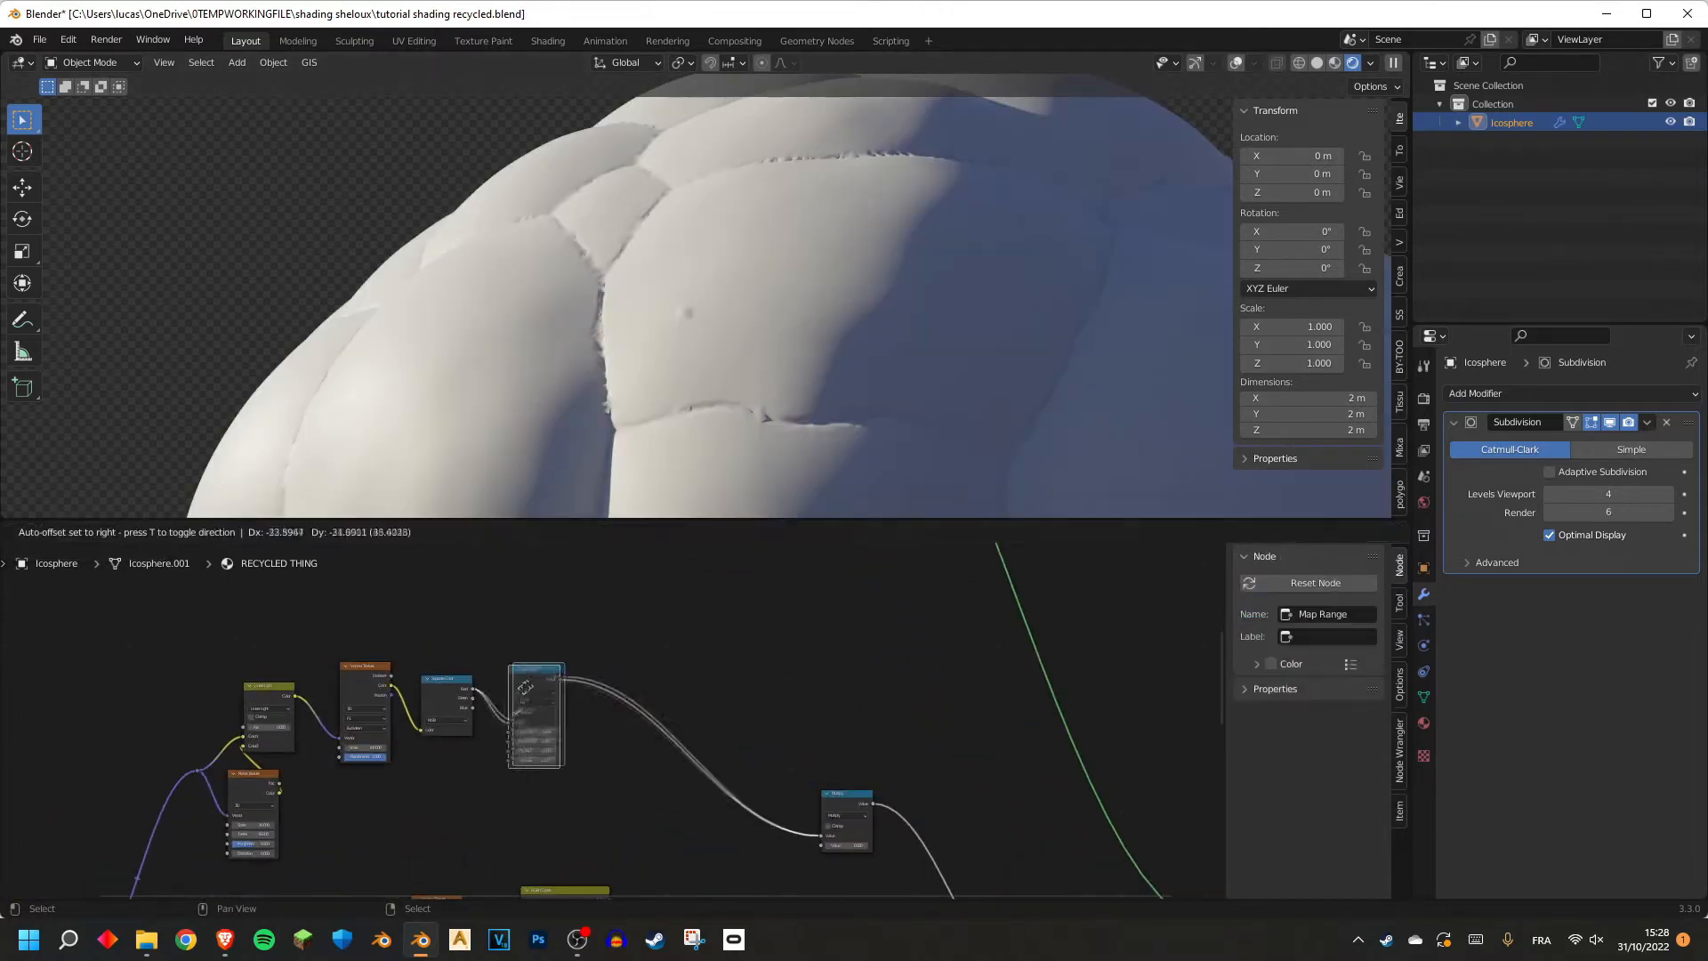
pyautogui.keyDown('ctrl'); pyautogui.scroll(3, 504, 657); pyautogui.keyUp('ctrl')
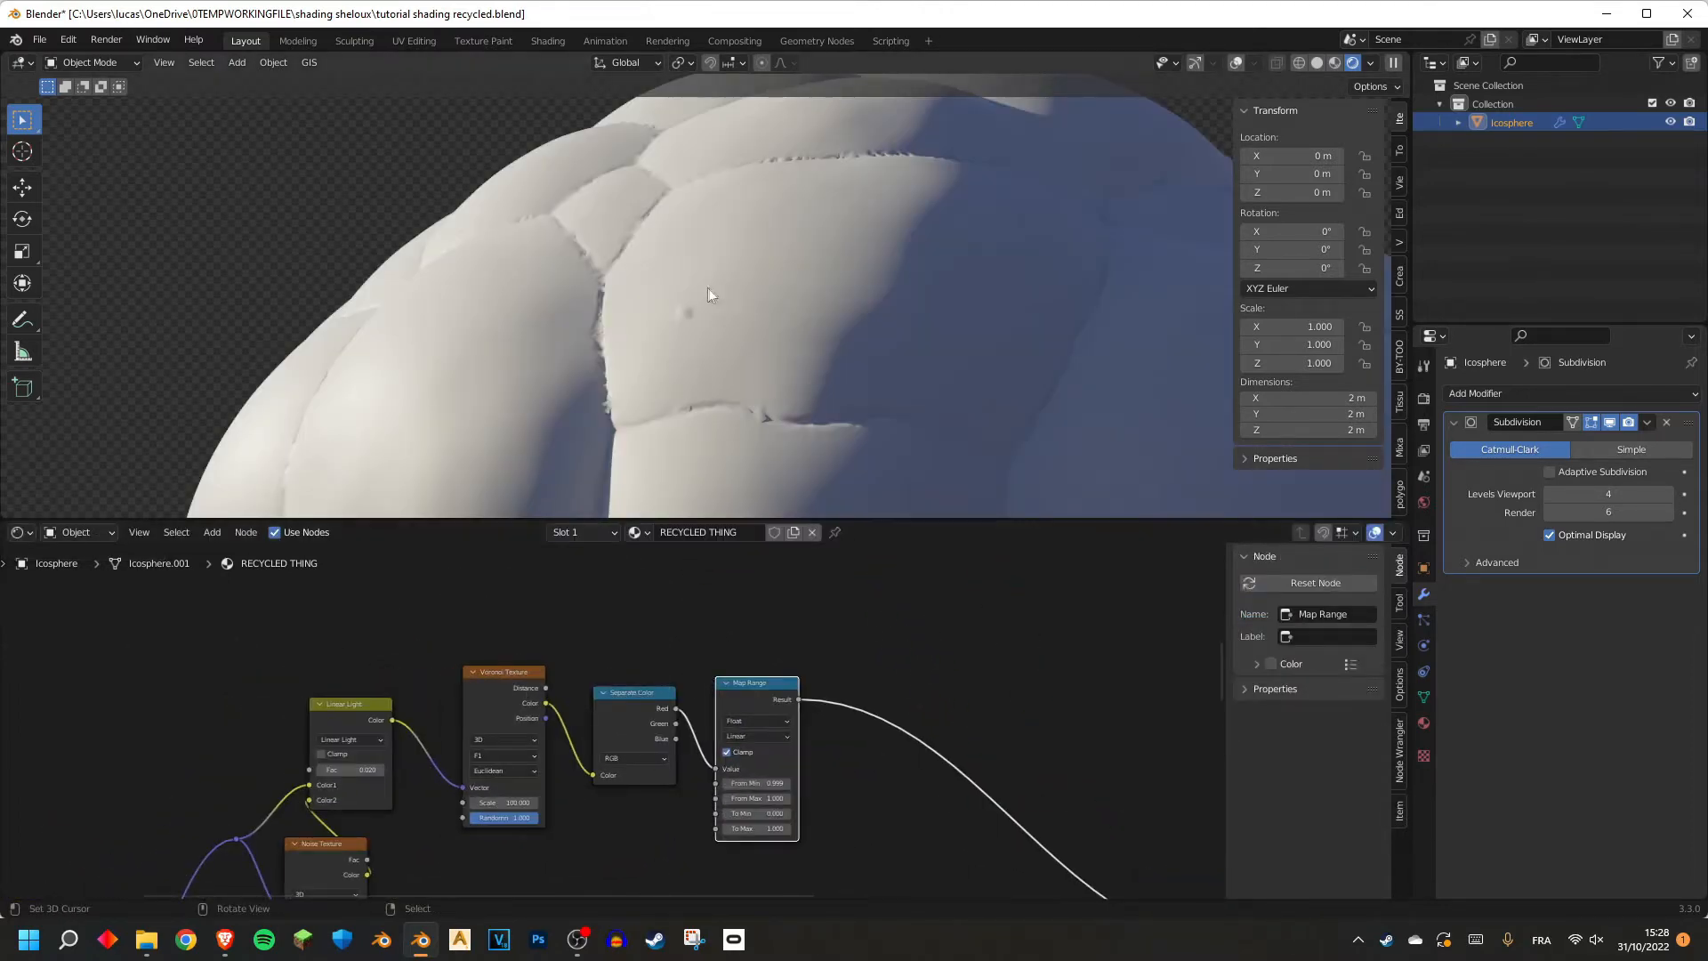
pyautogui.keyDown('ctrl'); pyautogui.keyDown('shift'); pyautogui.click(504, 685); pyautogui.keyUp('shift'); pyautogui.keyUp('ctrl')
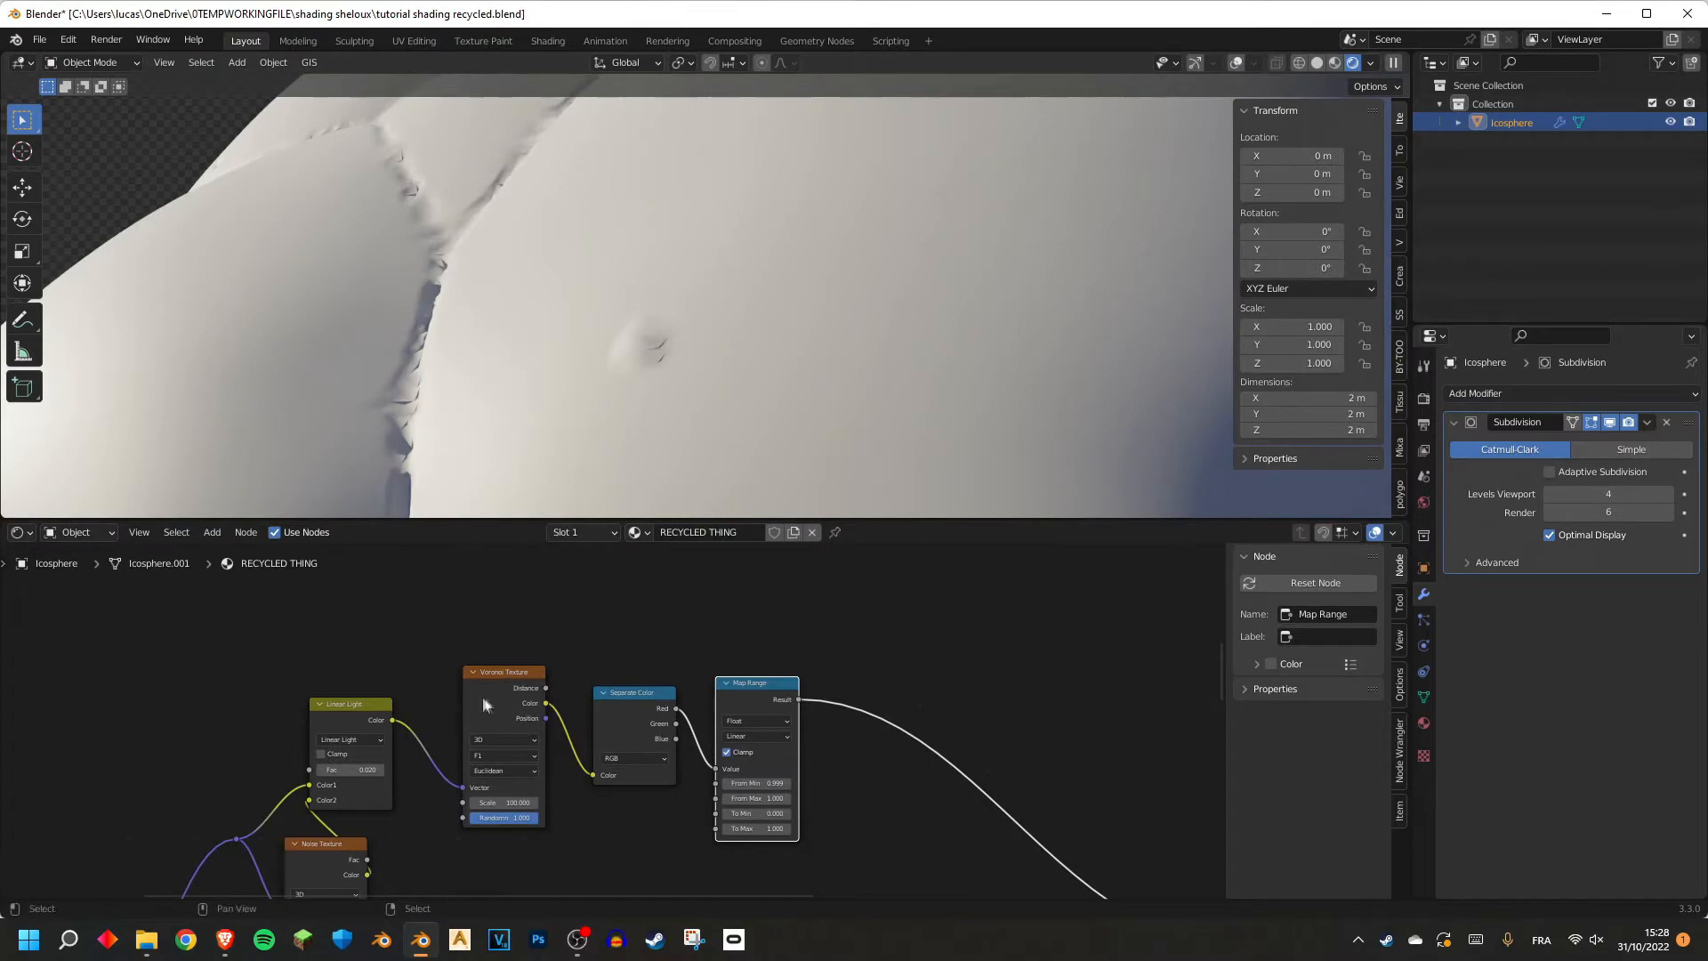
# Switch to the Google Slides presentation in the browser and view the Base color reference slide.
pyautogui.click(225, 940)
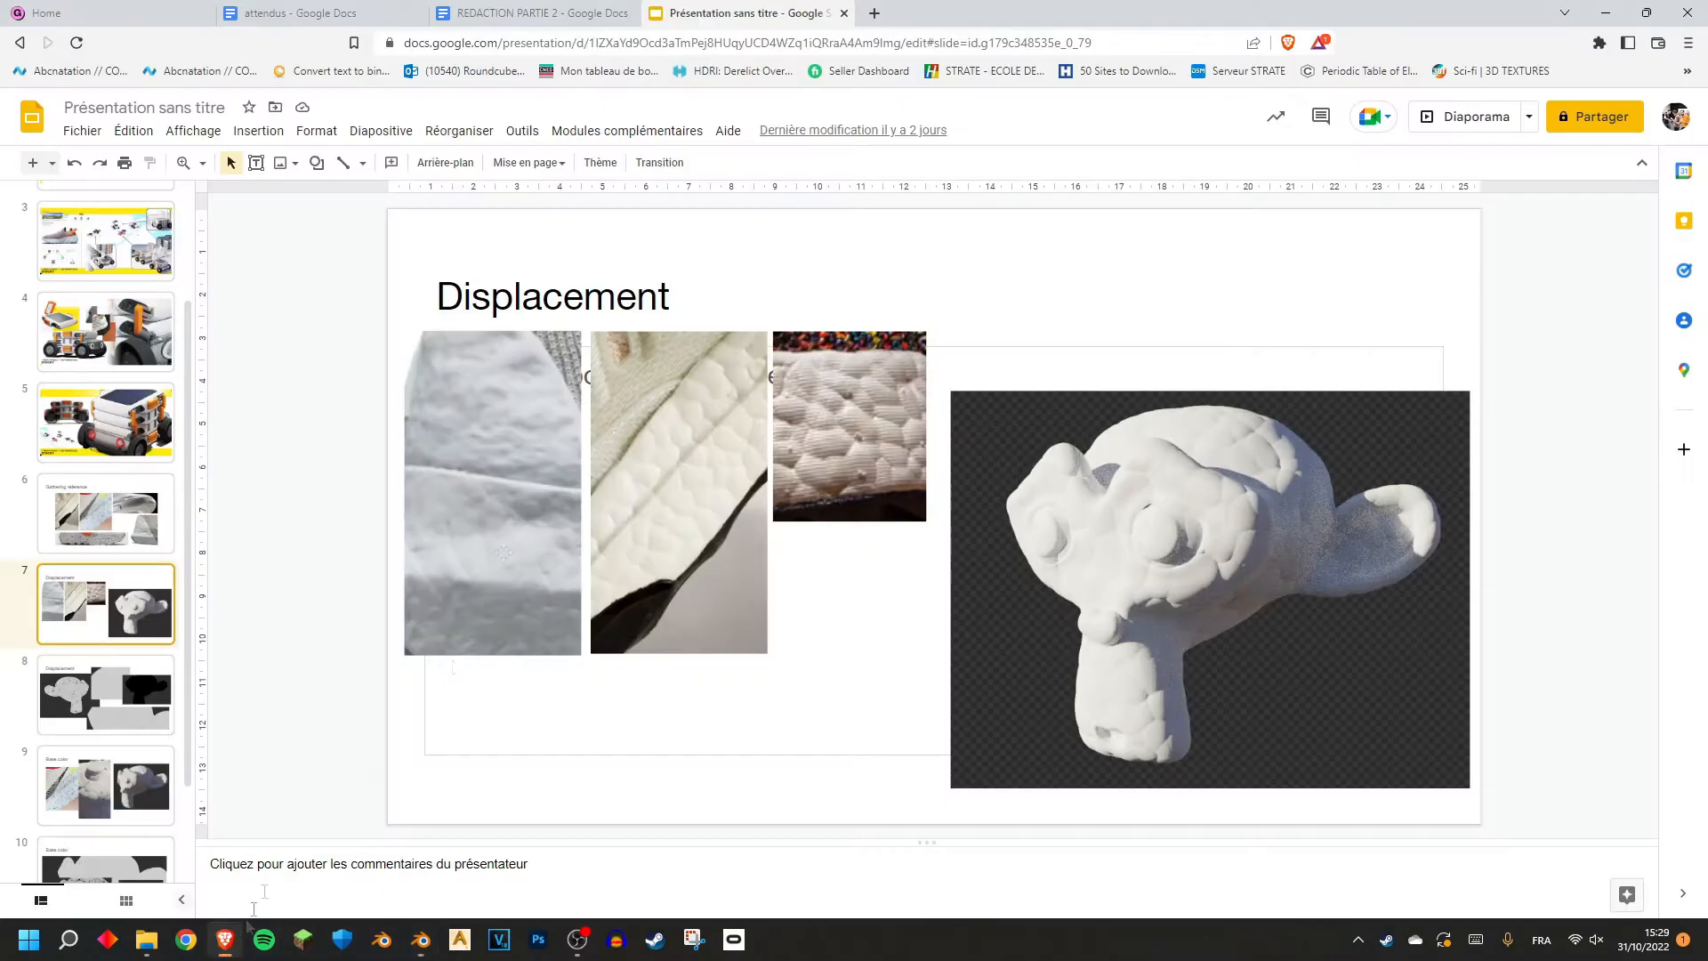
pyautogui.press('Down')
pyautogui.press('Down')
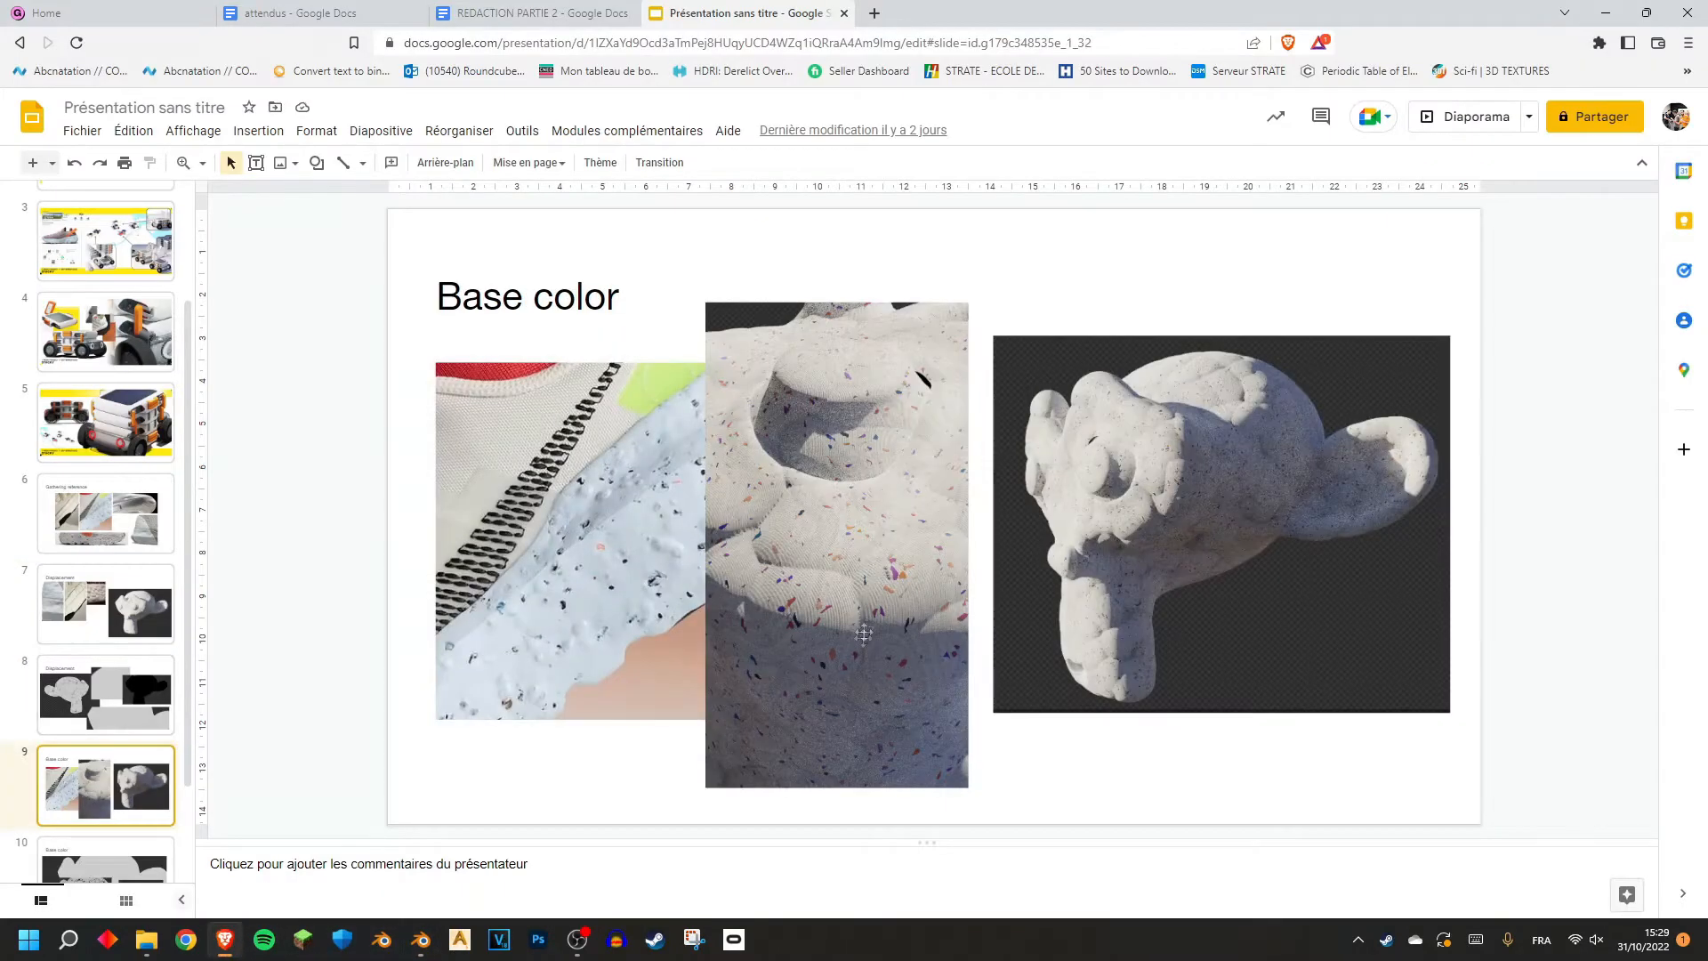
# Back in Blender, add a ColorRamp fed by the speckle Separate Color's Red output and connect its Color to the Principled BSDF's Base Color.
pyautogui.hotkey('alt', 'Tab')
pyautogui.scroll(-2, 497, 730)
pyautogui.keyDown('ctrl'); pyautogui.keyDown('shift'); pyautogui.click(623, 711); pyautogui.keyUp('shift'); pyautogui.keyUp('ctrl')
pyautogui.scroll(-3, 729, 676)
pyautogui.hotkey('shift', 'a')
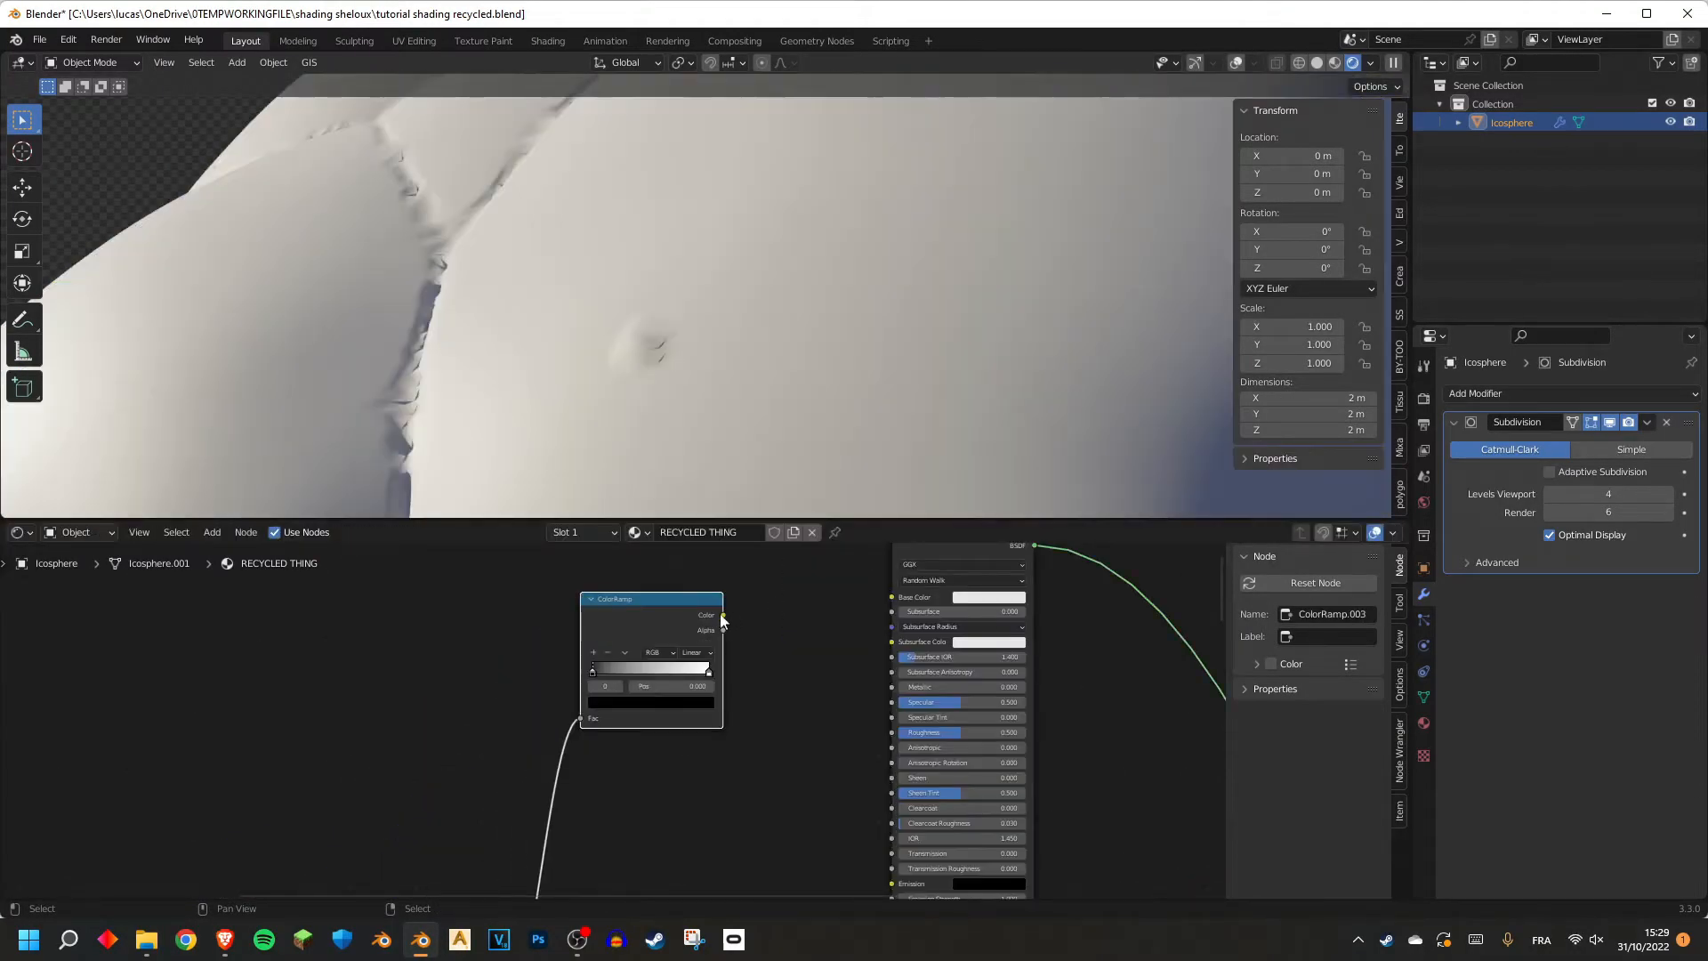
pyautogui.moveTo(722, 615); pyautogui.dragTo(892, 597)
pyautogui.moveTo(534, 396); pyautogui.dragTo(845, 276, button='middle')
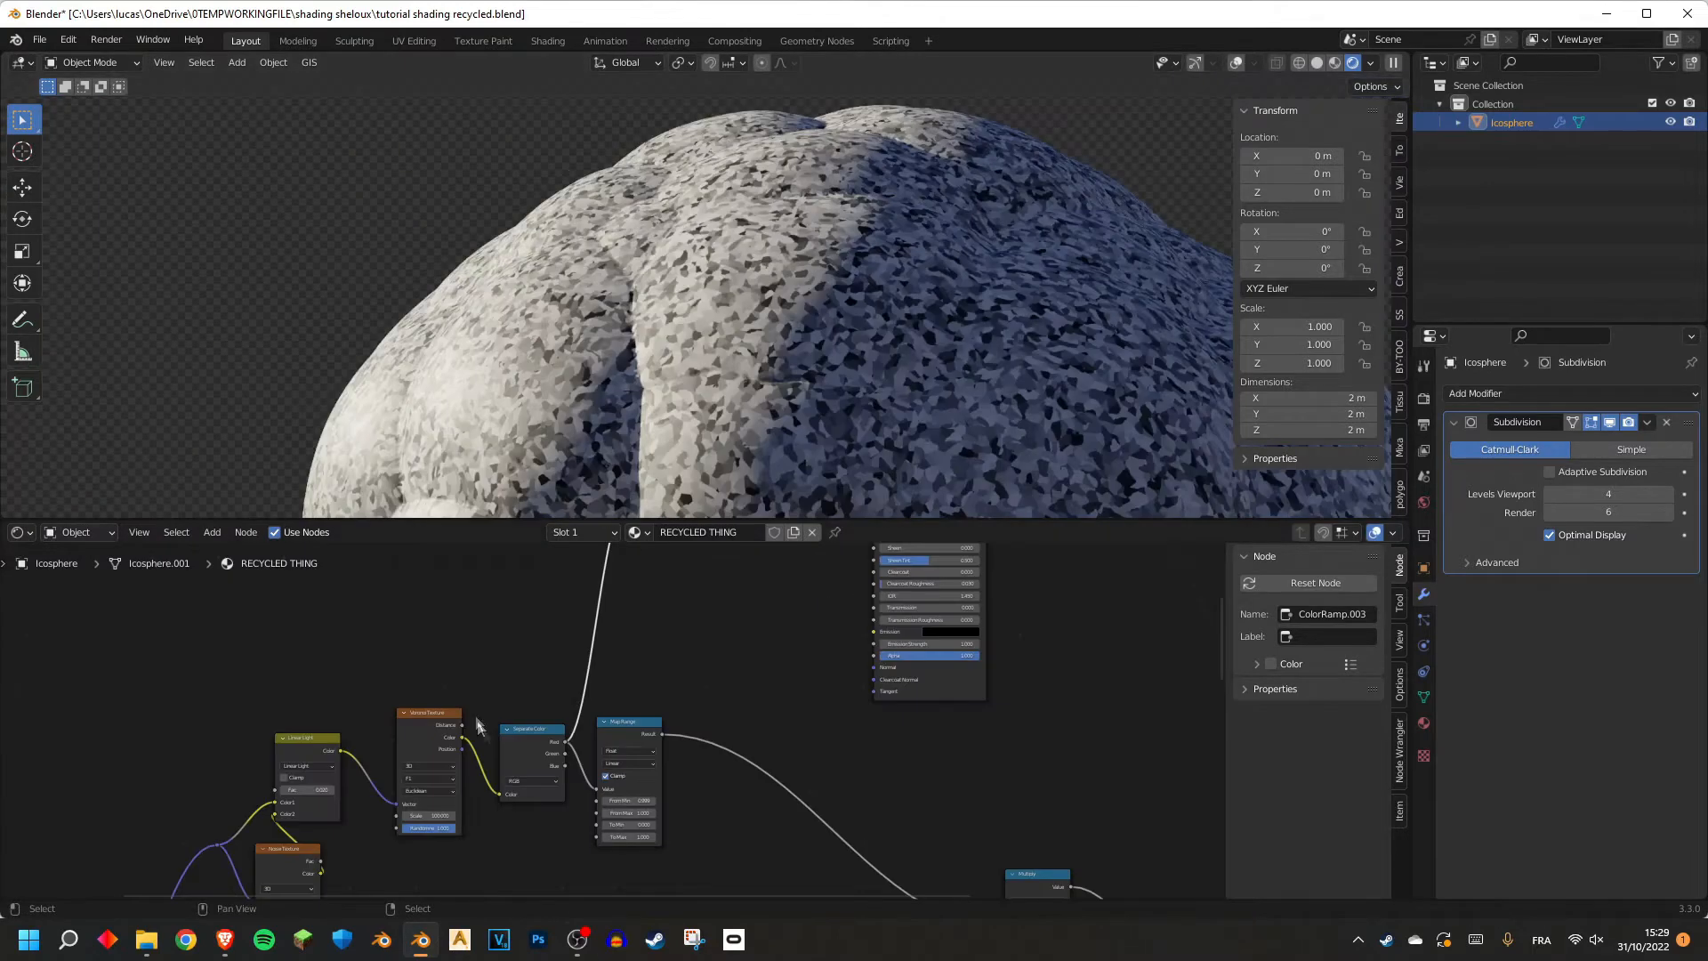
pyautogui.scroll(10, 695, 622)
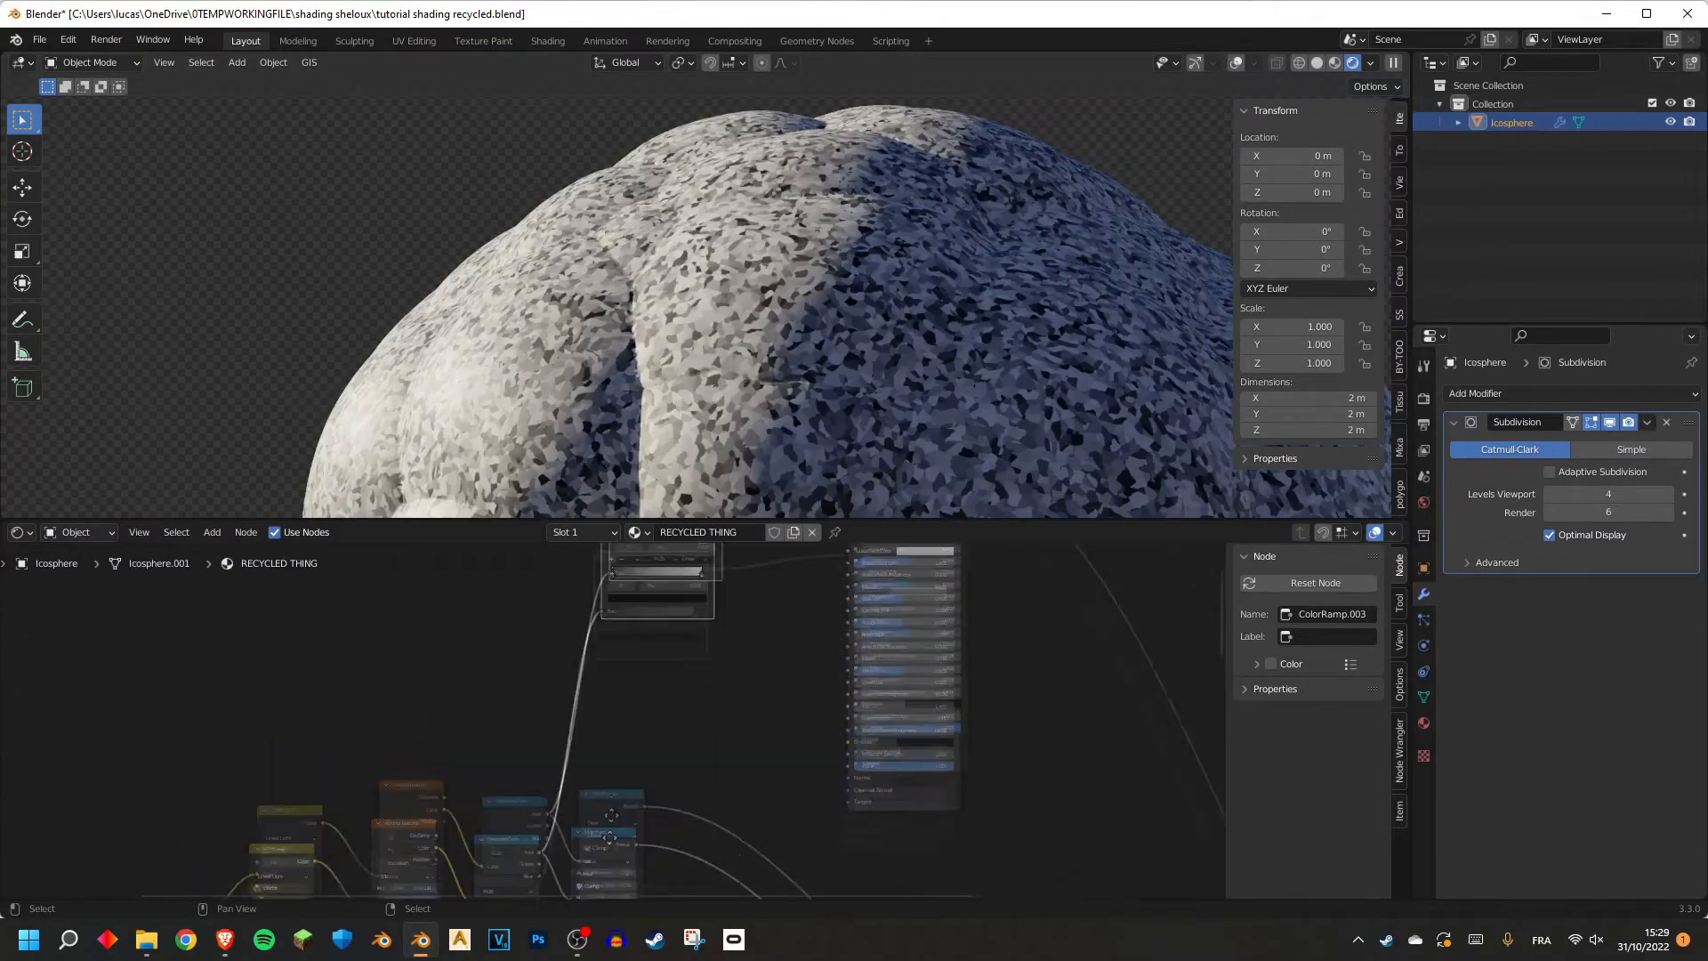
pyautogui.moveTo(669, 610); pyautogui.dragTo(640, 675, button='middle')
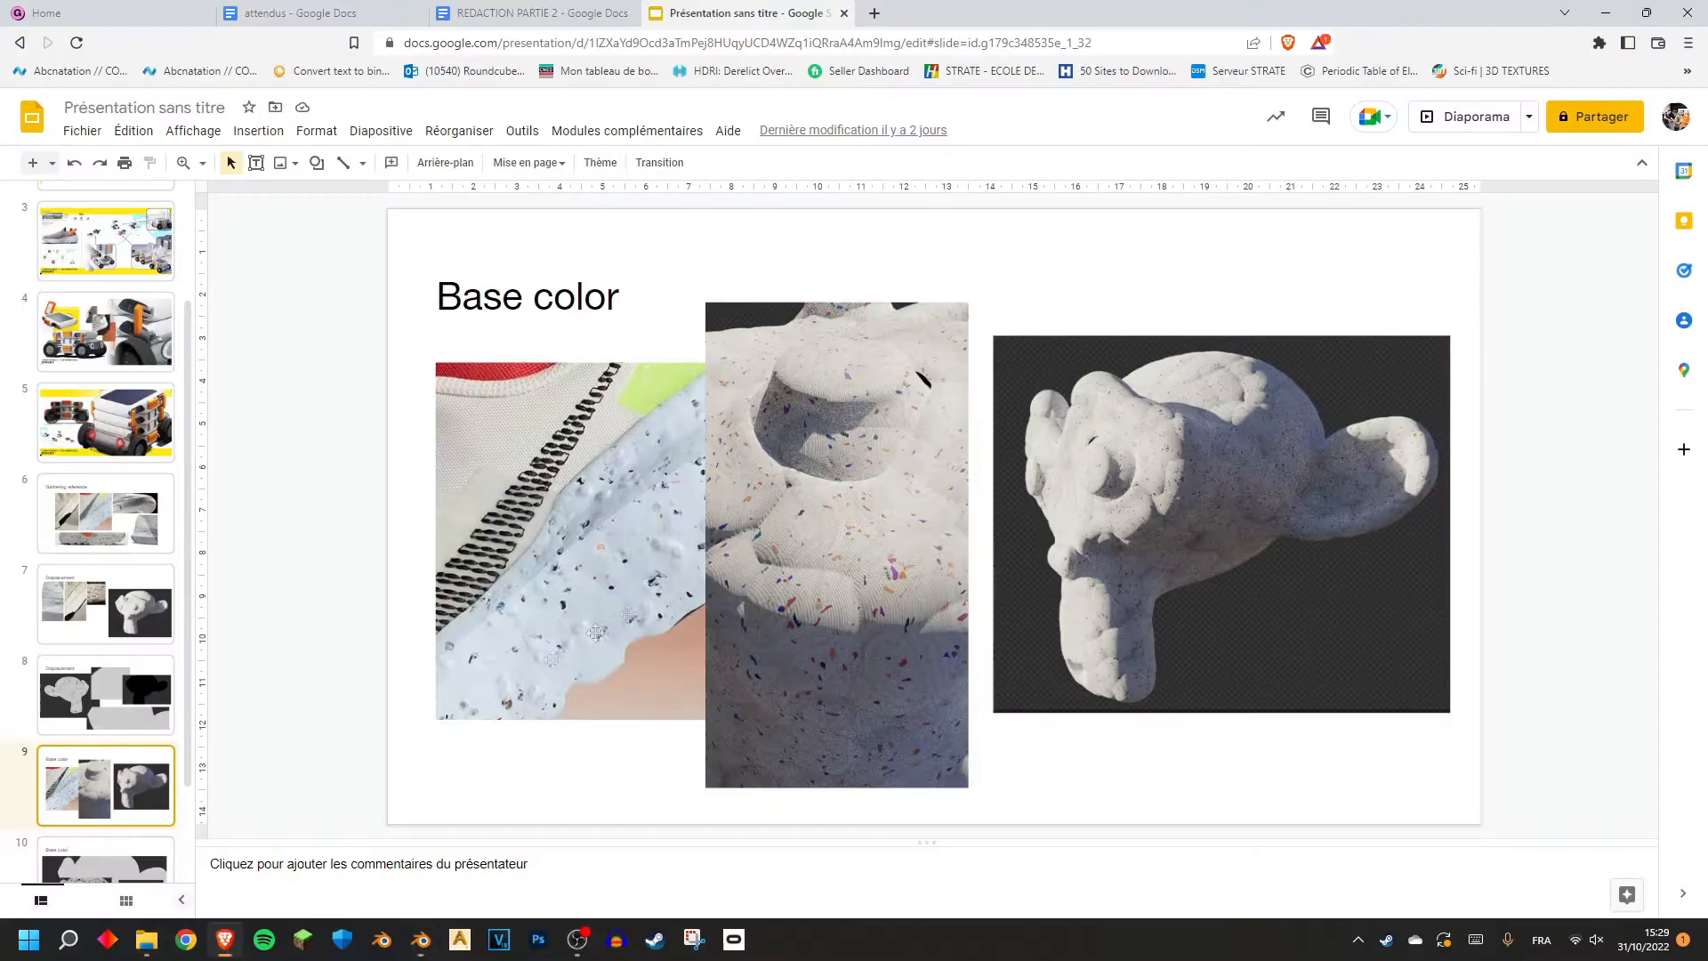
pyautogui.press('Up')
pyautogui.press('Down')
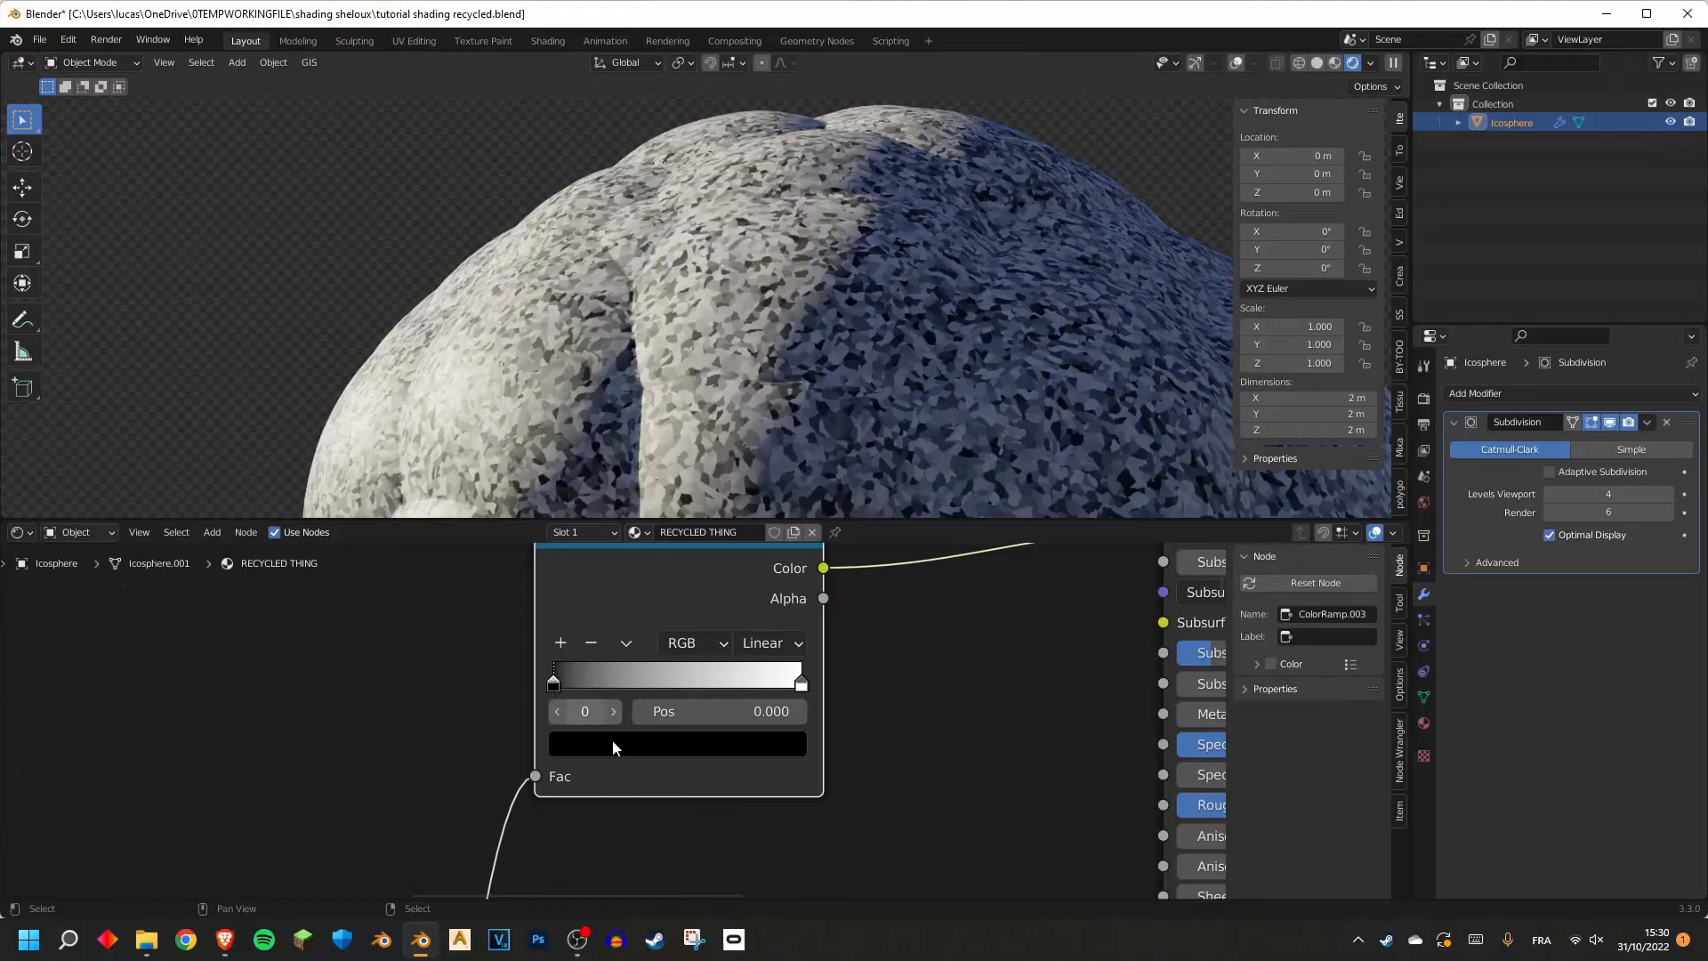
# Turn the color ramp's black stop white and set the end stop's position to 0.9.
pyautogui.click(612, 739)
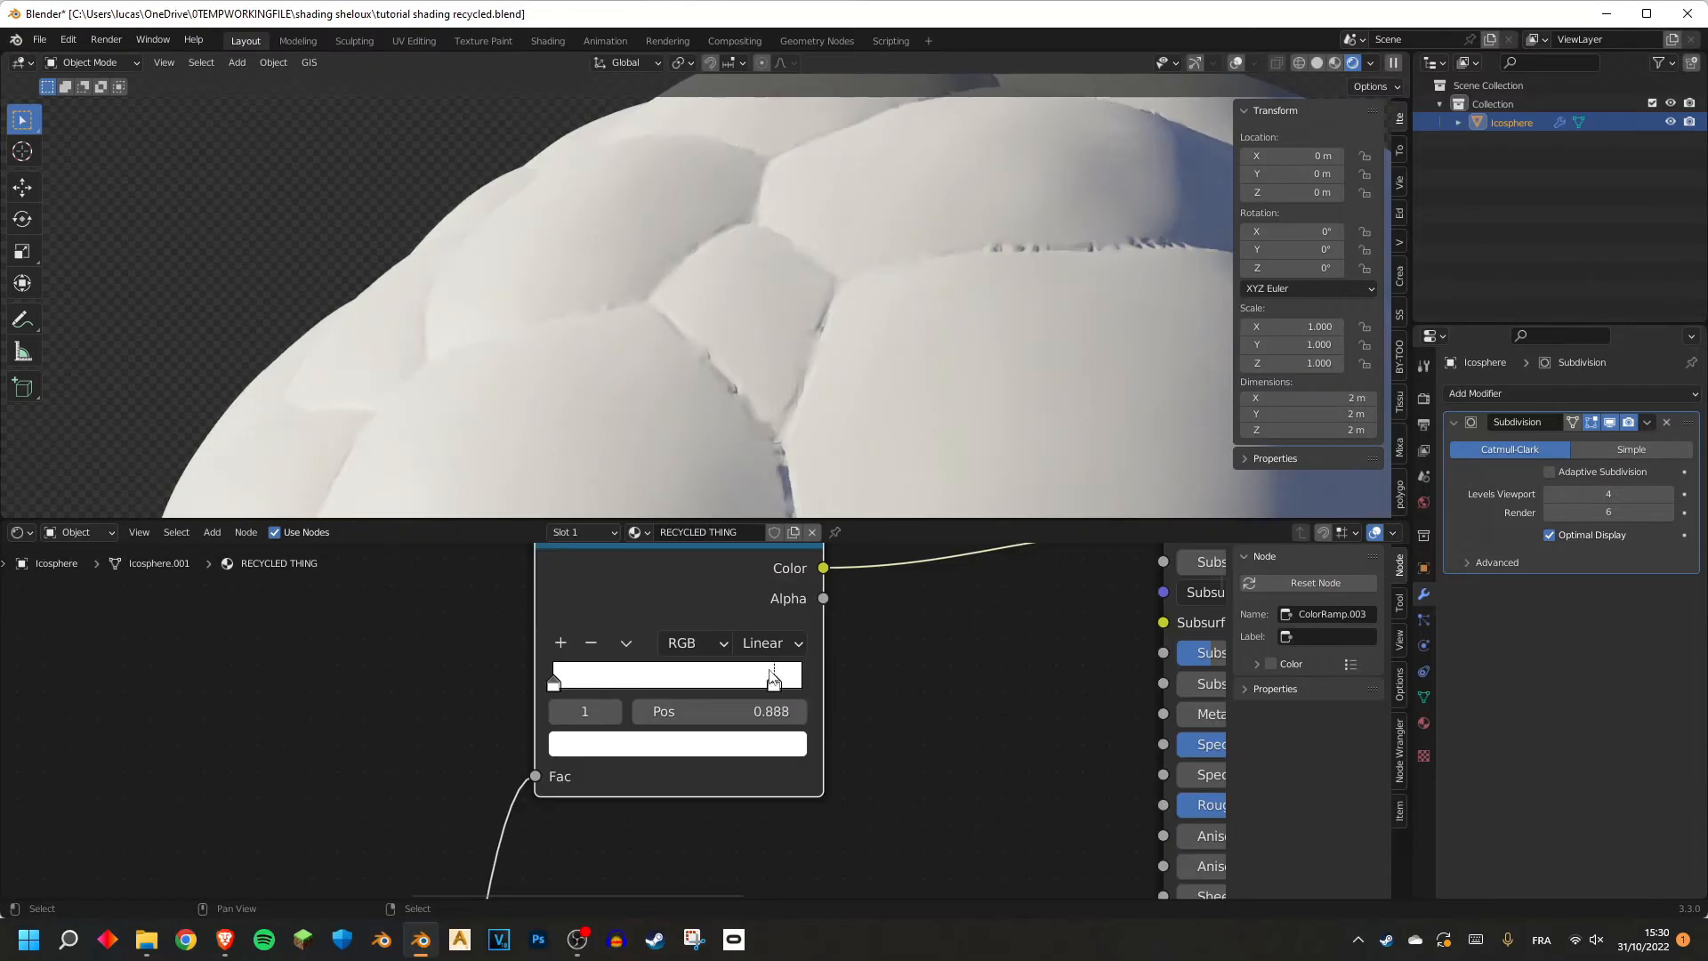
pyautogui.click(758, 712)
pyautogui.write('.9')
pyautogui.press('Return')
pyautogui.scroll(2, 774, 685)
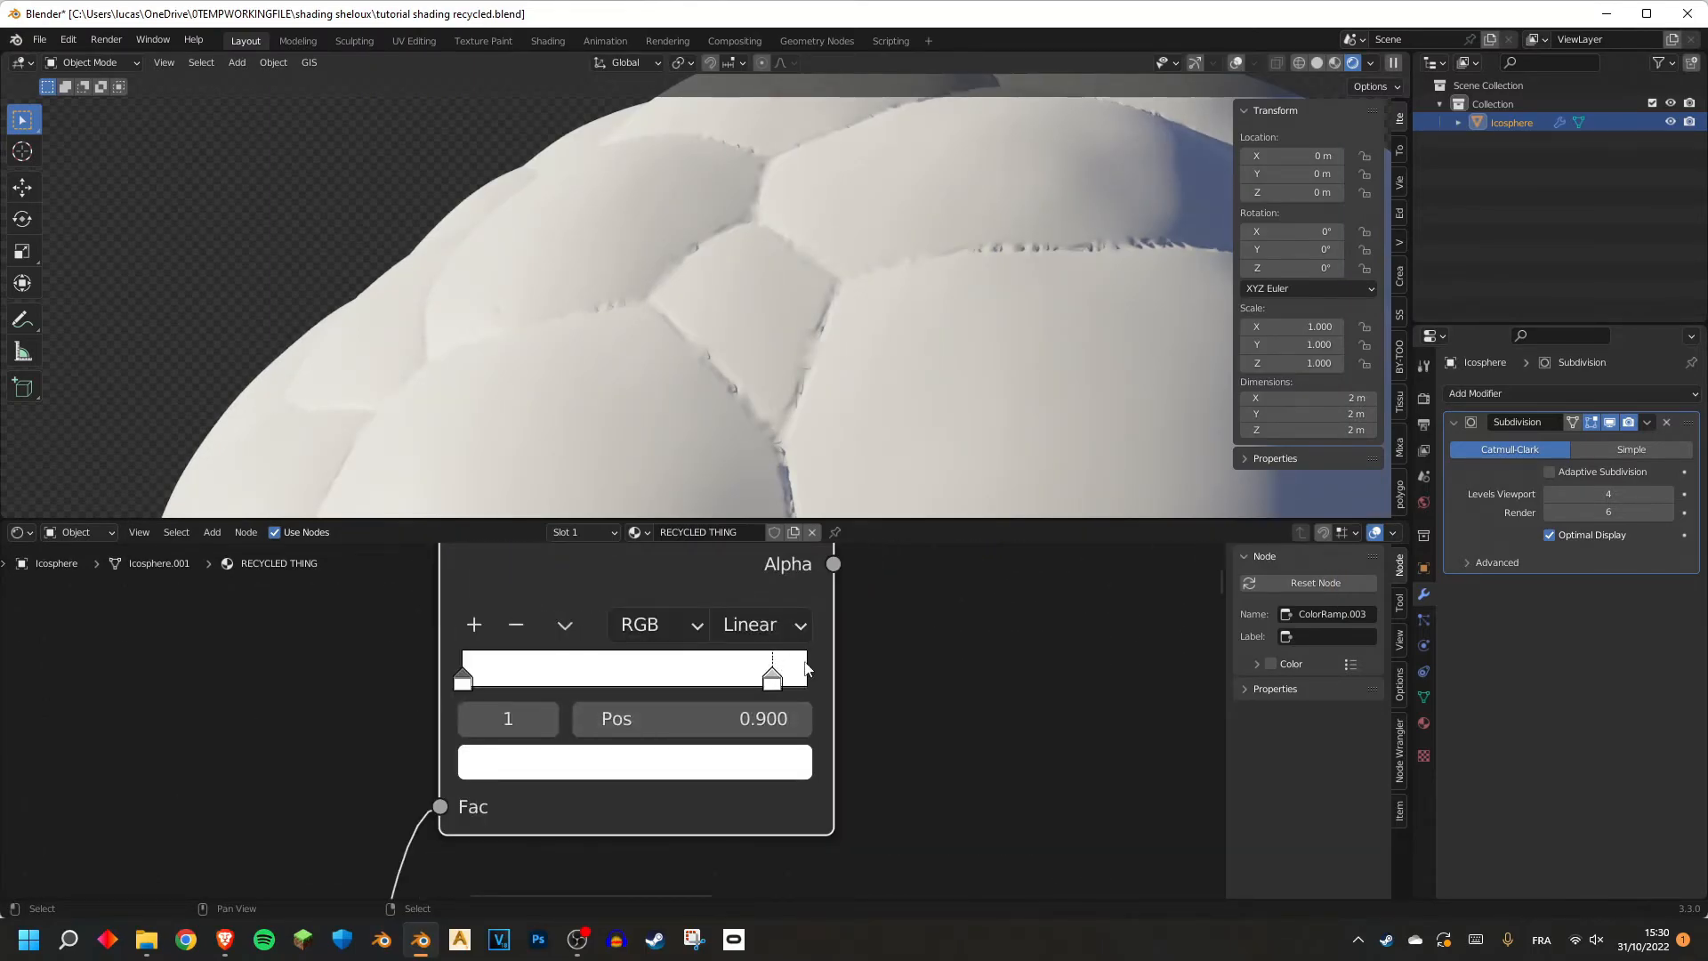
# Add a stop in the middle of the color ramp and color it fully saturated red.
pyautogui.click(474, 625)
pyautogui.click(620, 767)
pyautogui.moveTo(602, 471); pyautogui.dragTo(610, 507)
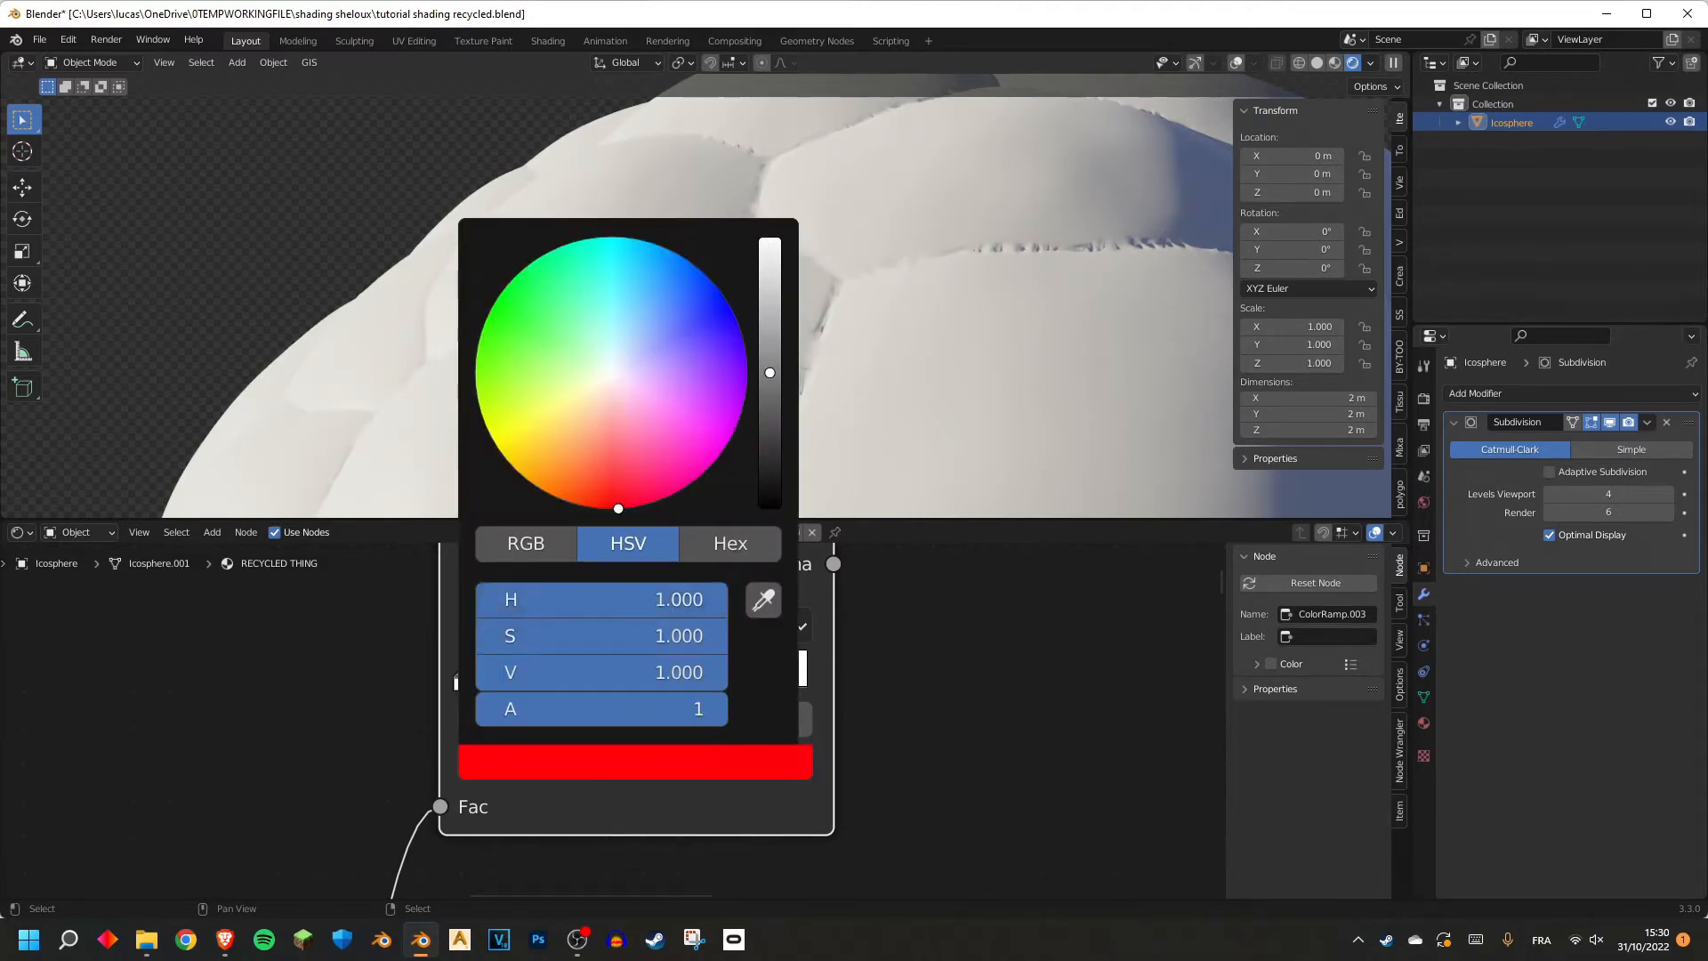
# Delete the ramp's first stop, with Constant interpolation and the remaining white stop moved to the ramp's start.
pyautogui.click(463, 683)
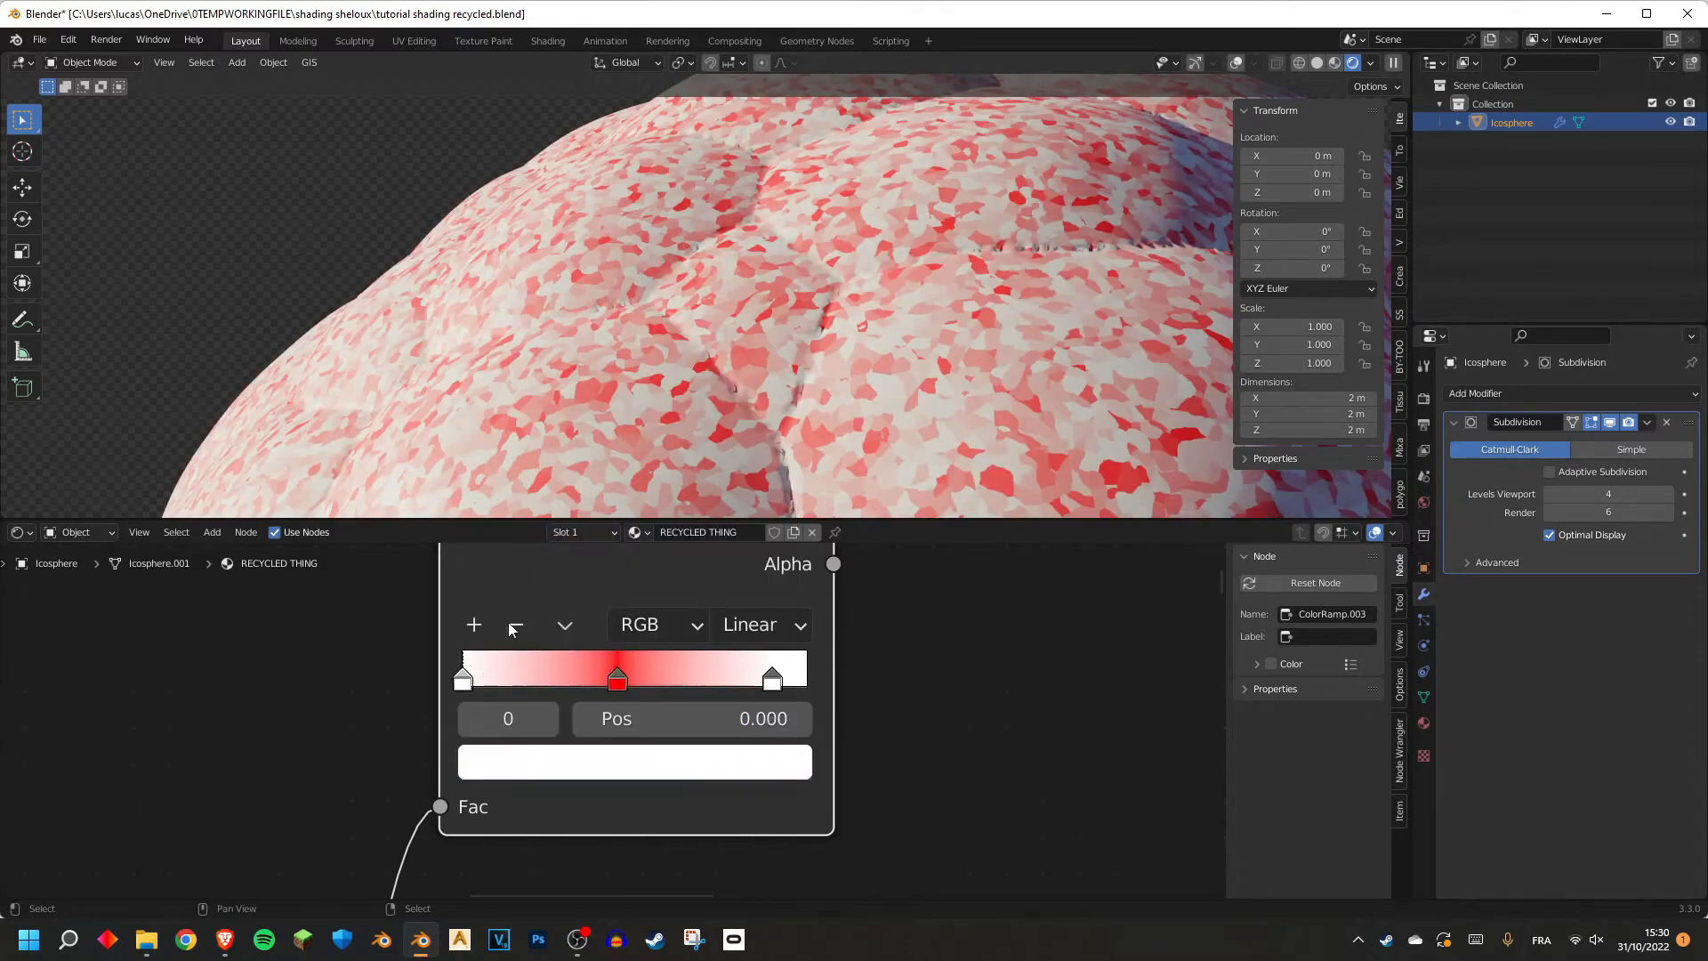
pyautogui.click(515, 625)
pyautogui.click(763, 625)
pyautogui.click(783, 816)
pyautogui.moveTo(771, 683); pyautogui.dragTo(463, 683)
# Set the red stop's position to 0.99 so only sparse red speckles cover the sphere.
pyautogui.click(551, 719)
pyautogui.click(676, 712)
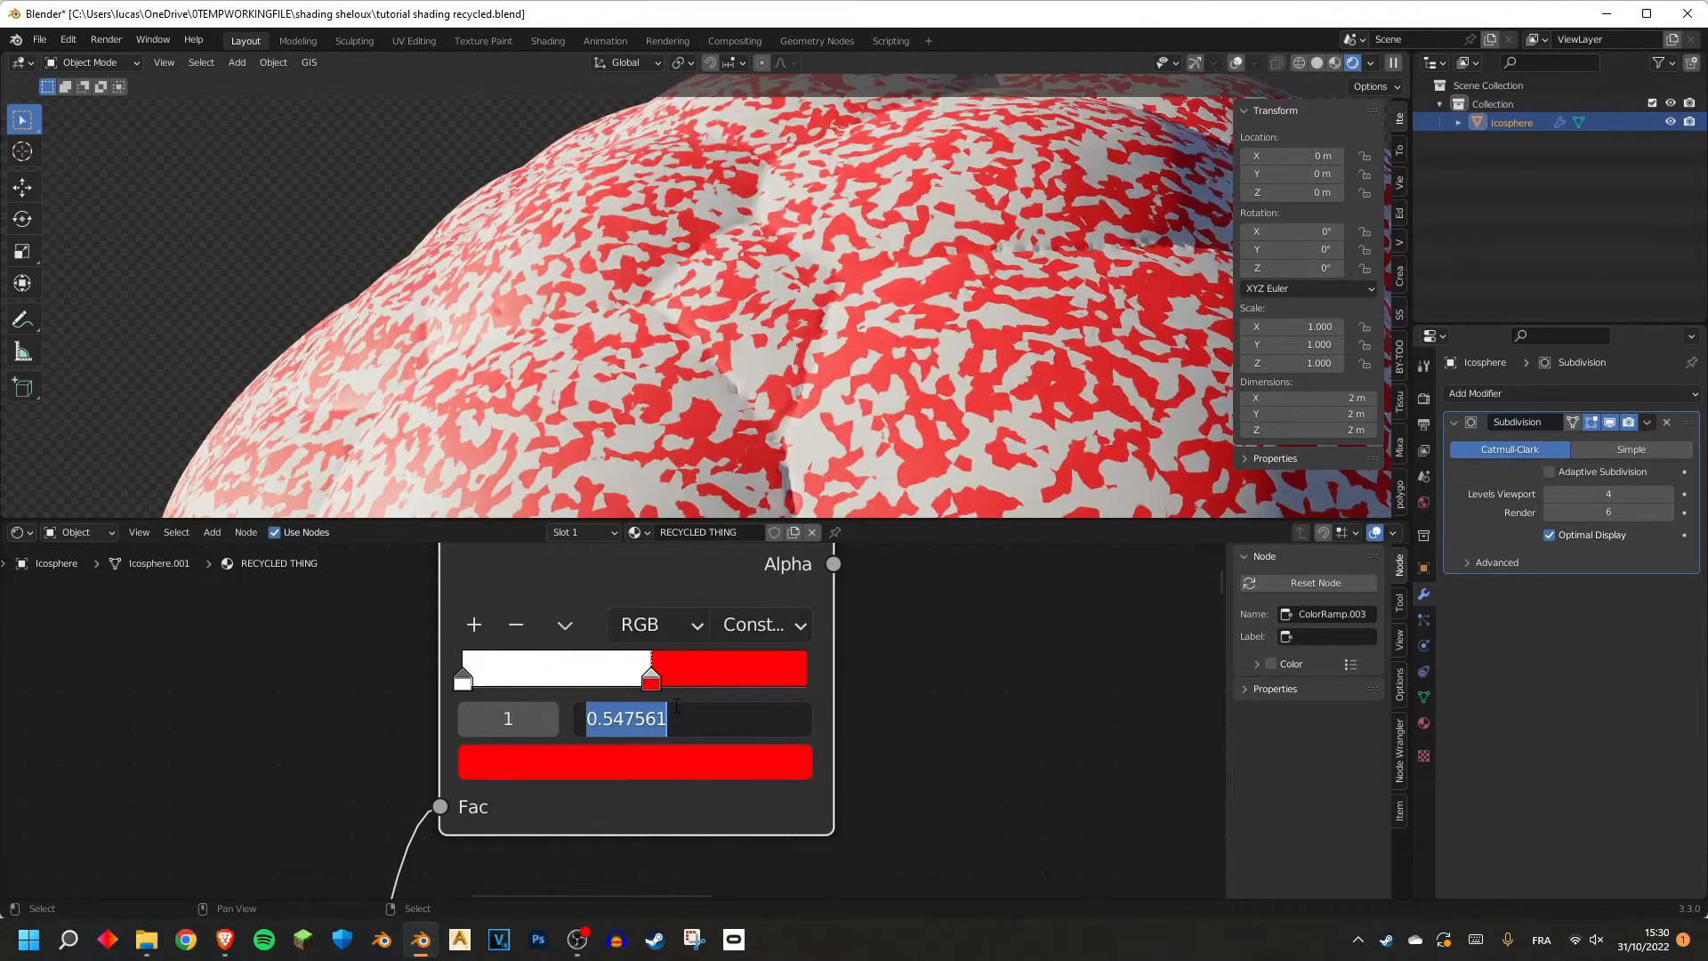
pyautogui.write('.9')
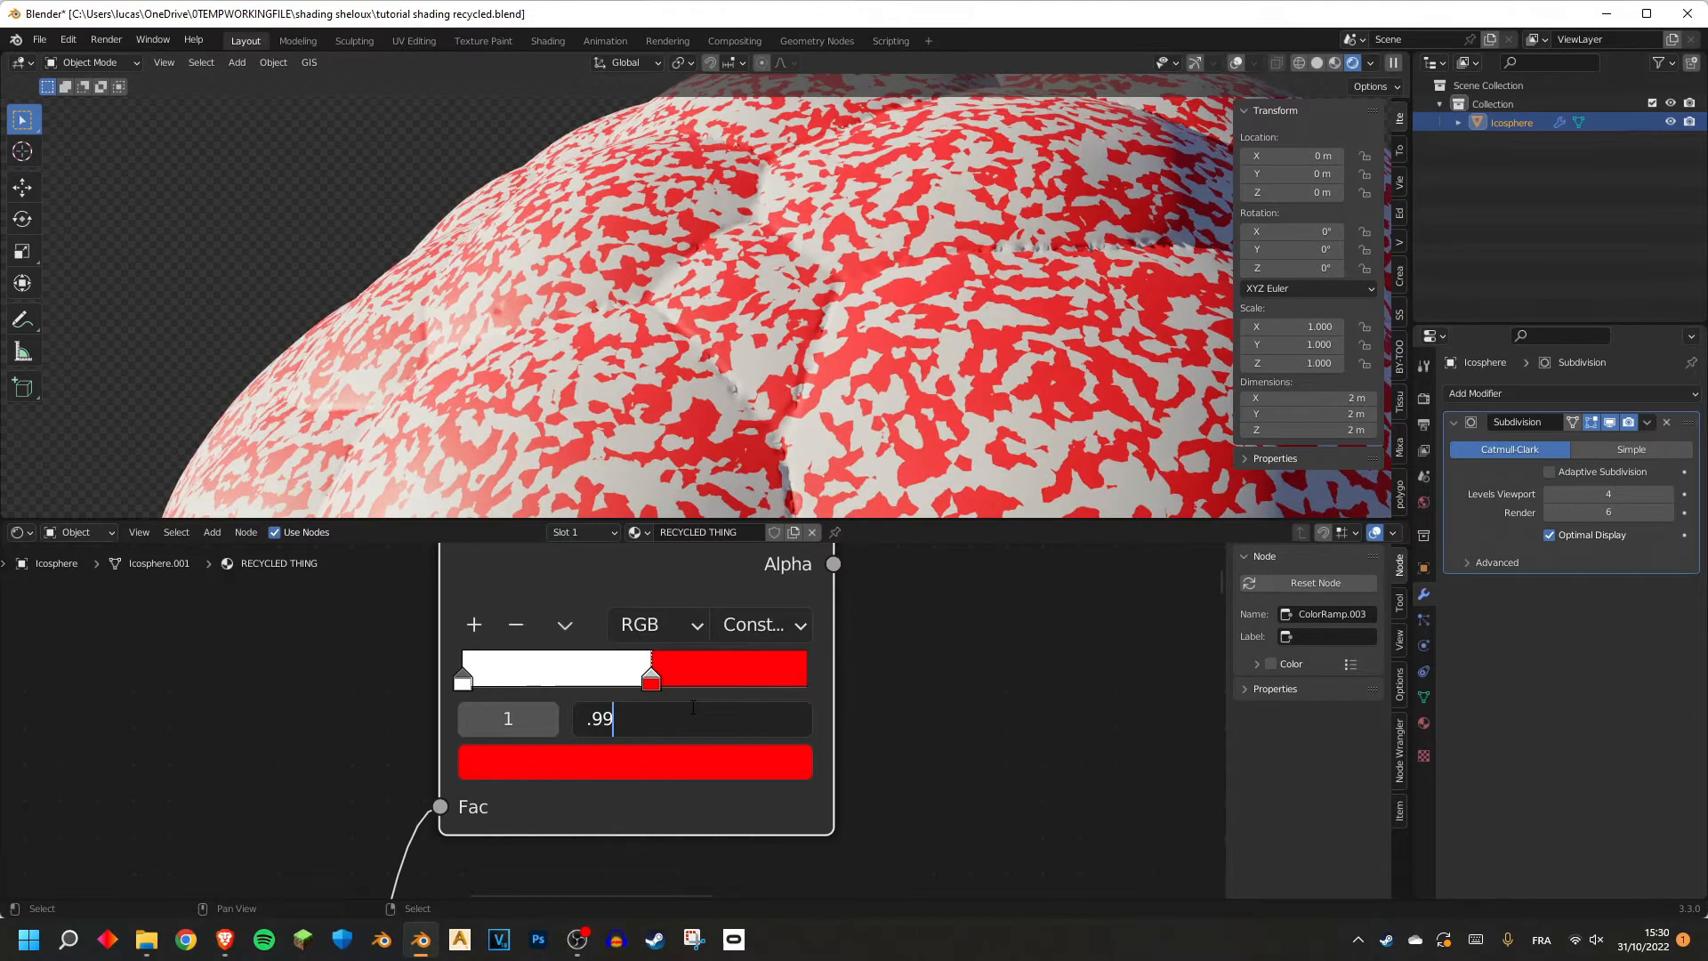
pyautogui.write('9')
pyautogui.press('Return')
pyautogui.scroll(-5, 801, 355)
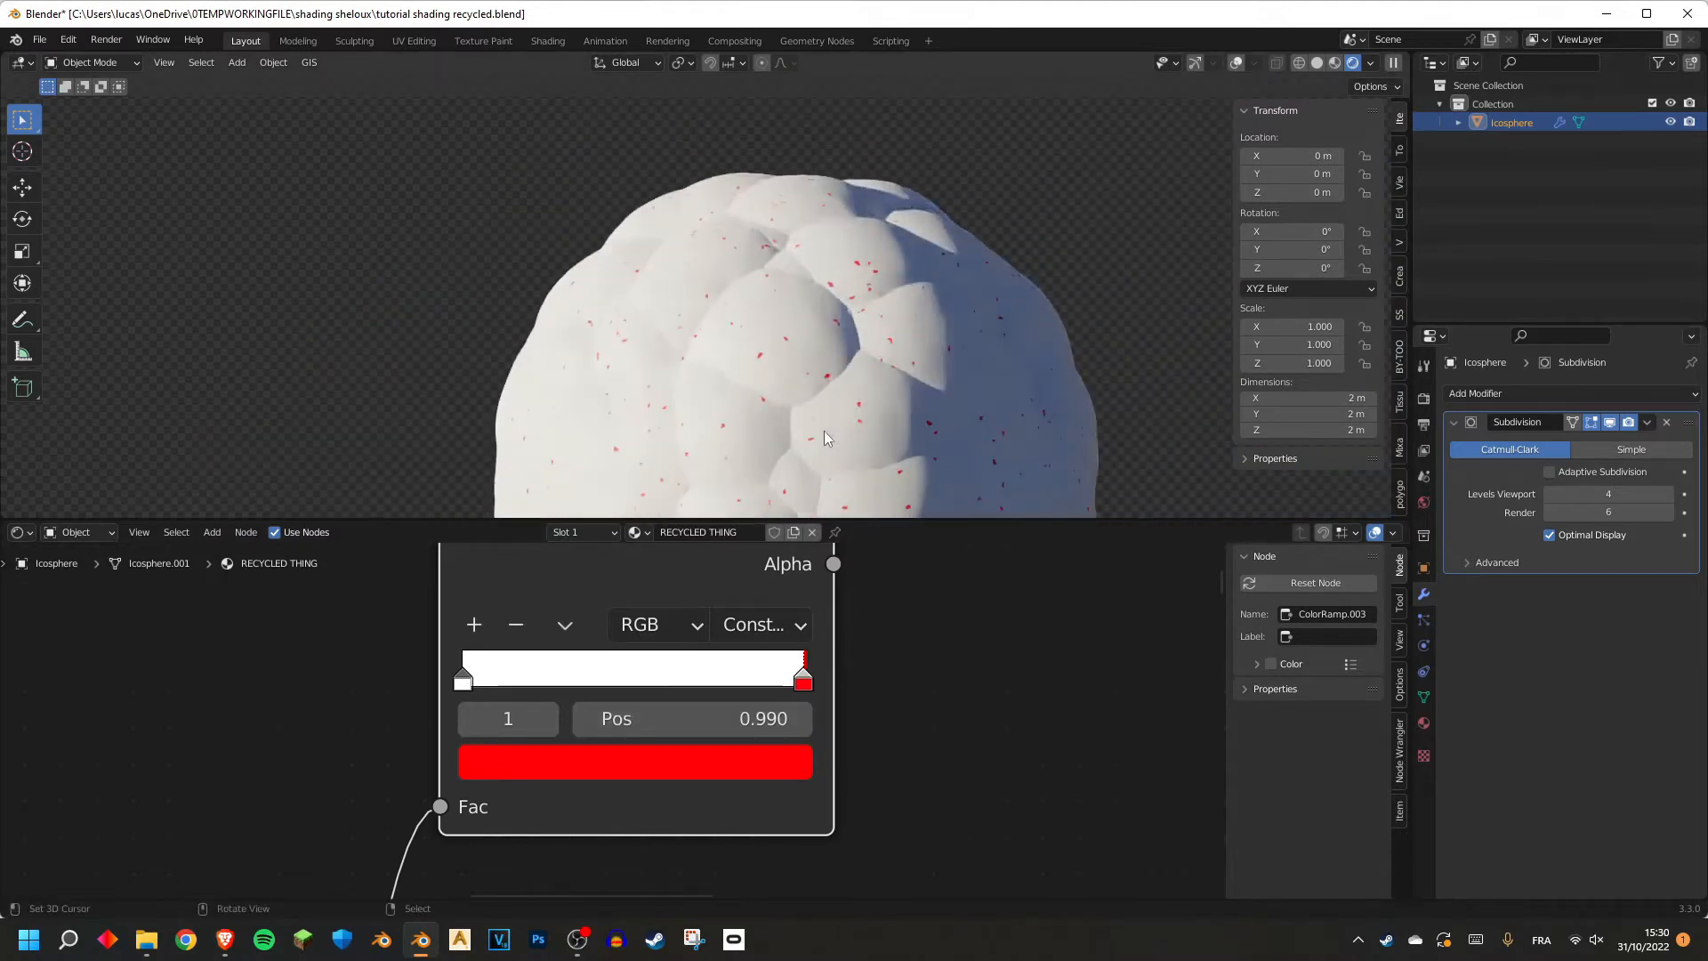
pyautogui.scroll(3, 805, 355)
pyautogui.scroll(2, 846, 321)
pyautogui.scroll(-2, 790, 370)
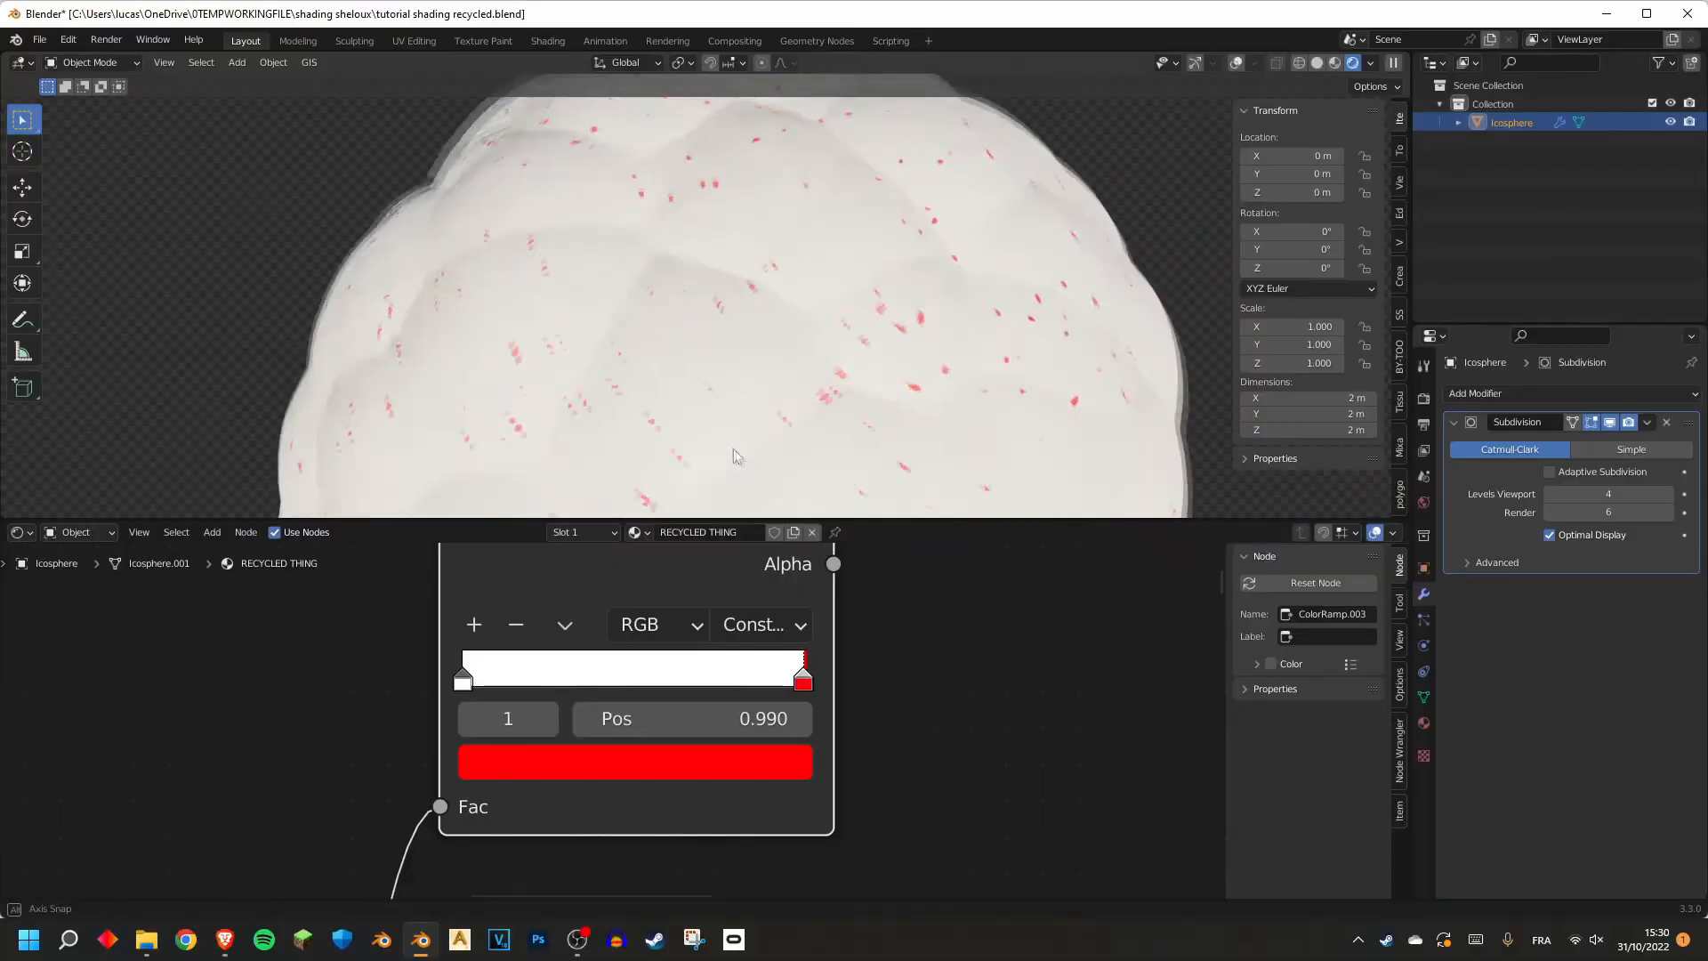
pyautogui.scroll(-3, 683, 383)
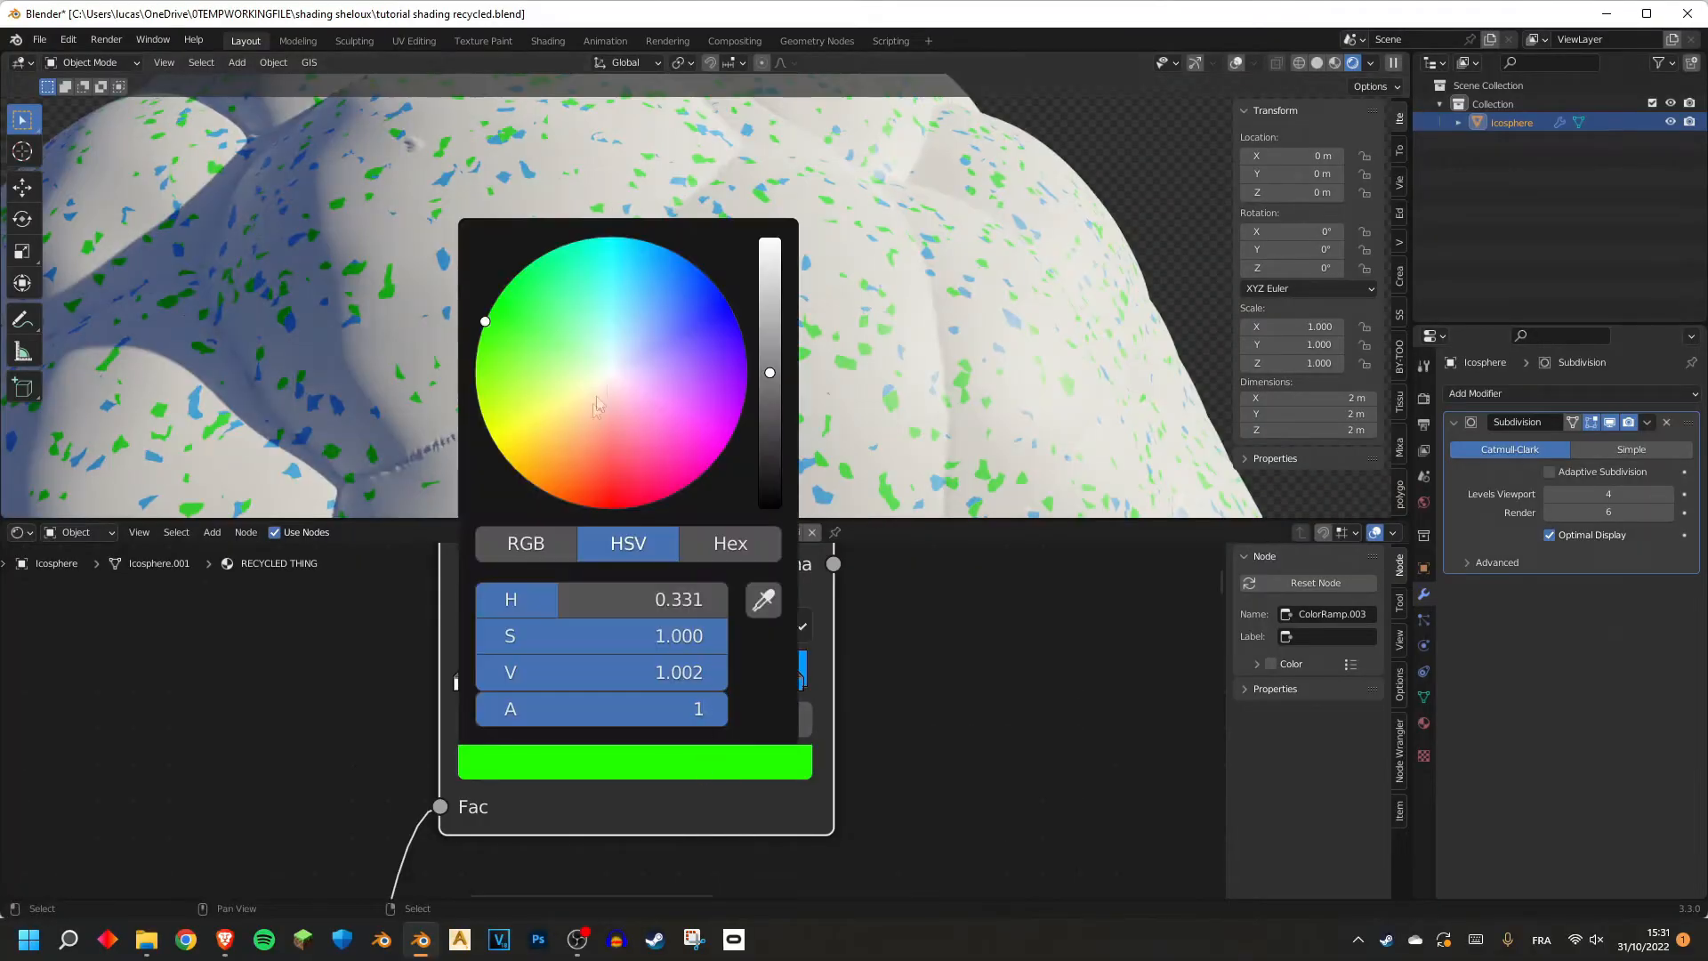
# Color the ramp stop at position 0.900 red alongside the green and blue stops.
pyautogui.click(603, 501)
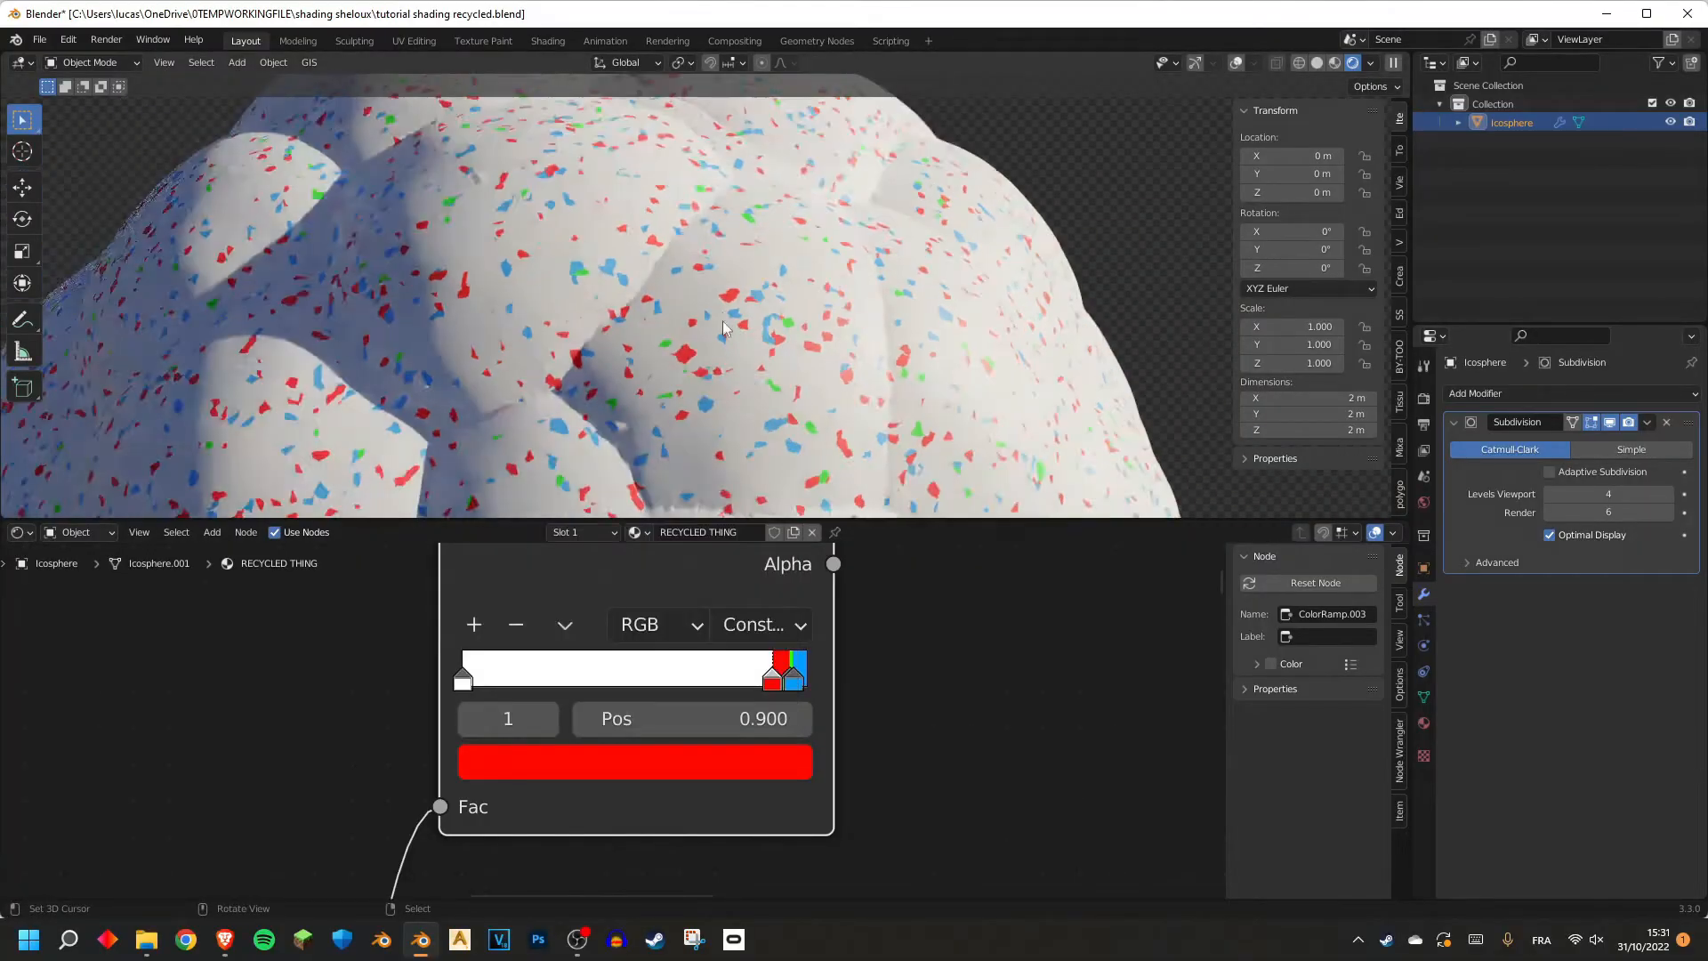
pyautogui.scroll(-4, 723, 329)
pyautogui.scroll(4, 711, 338)
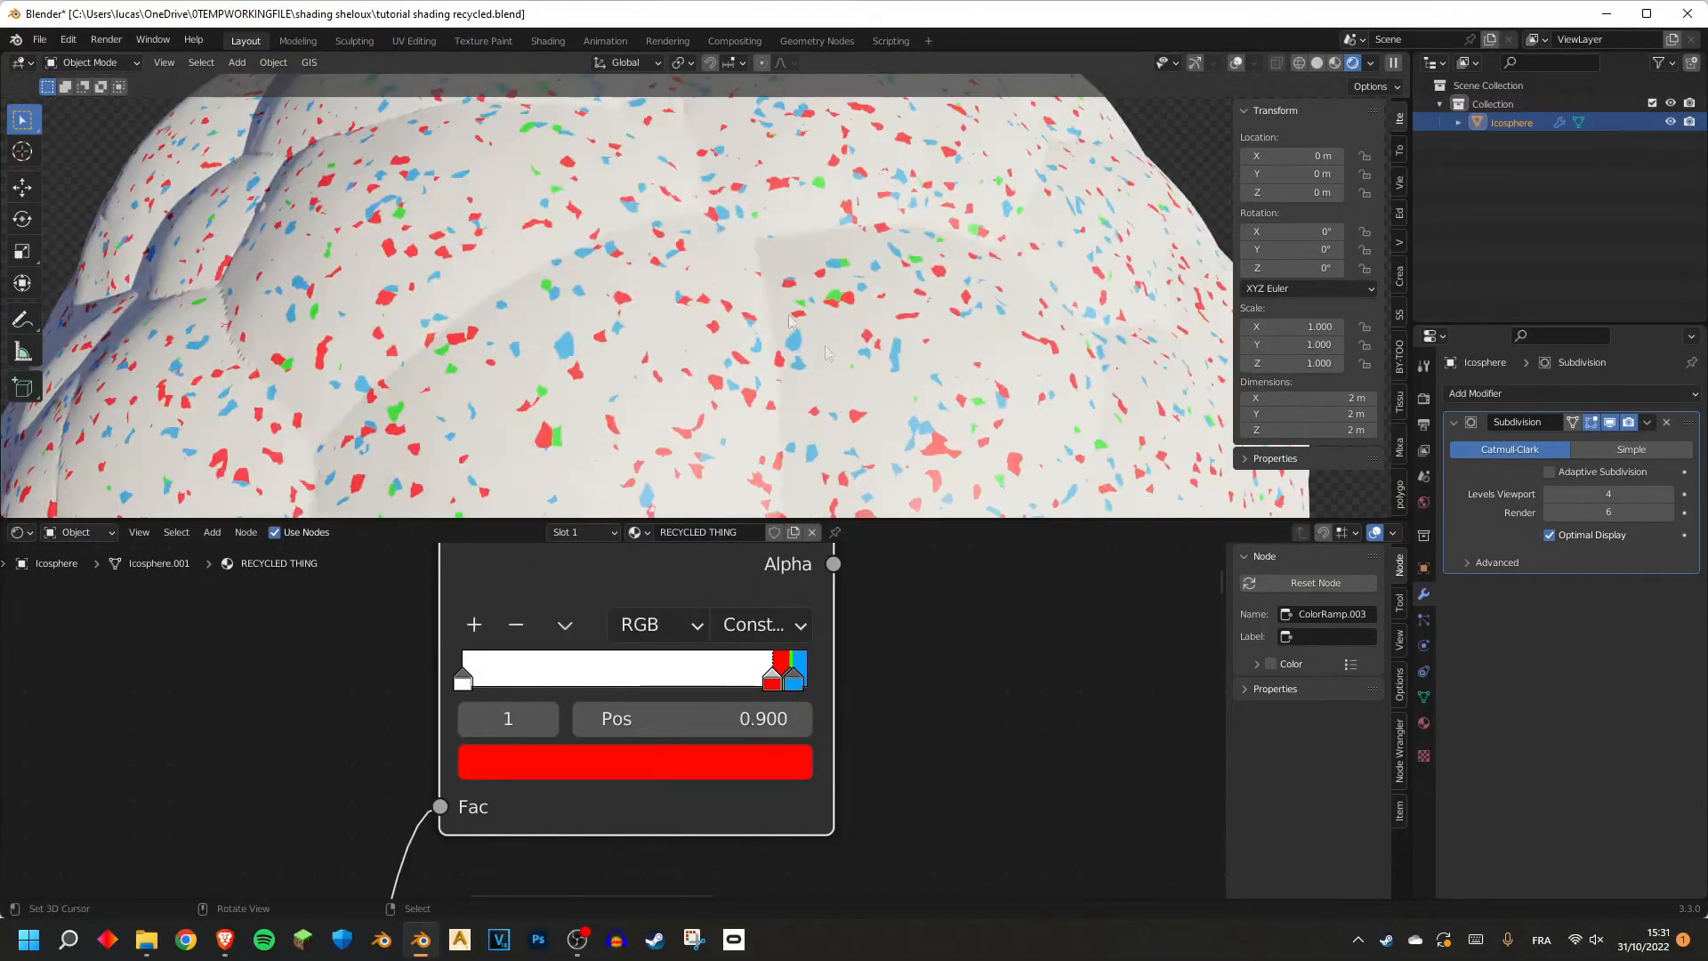
pyautogui.scroll(1, 849, 733)
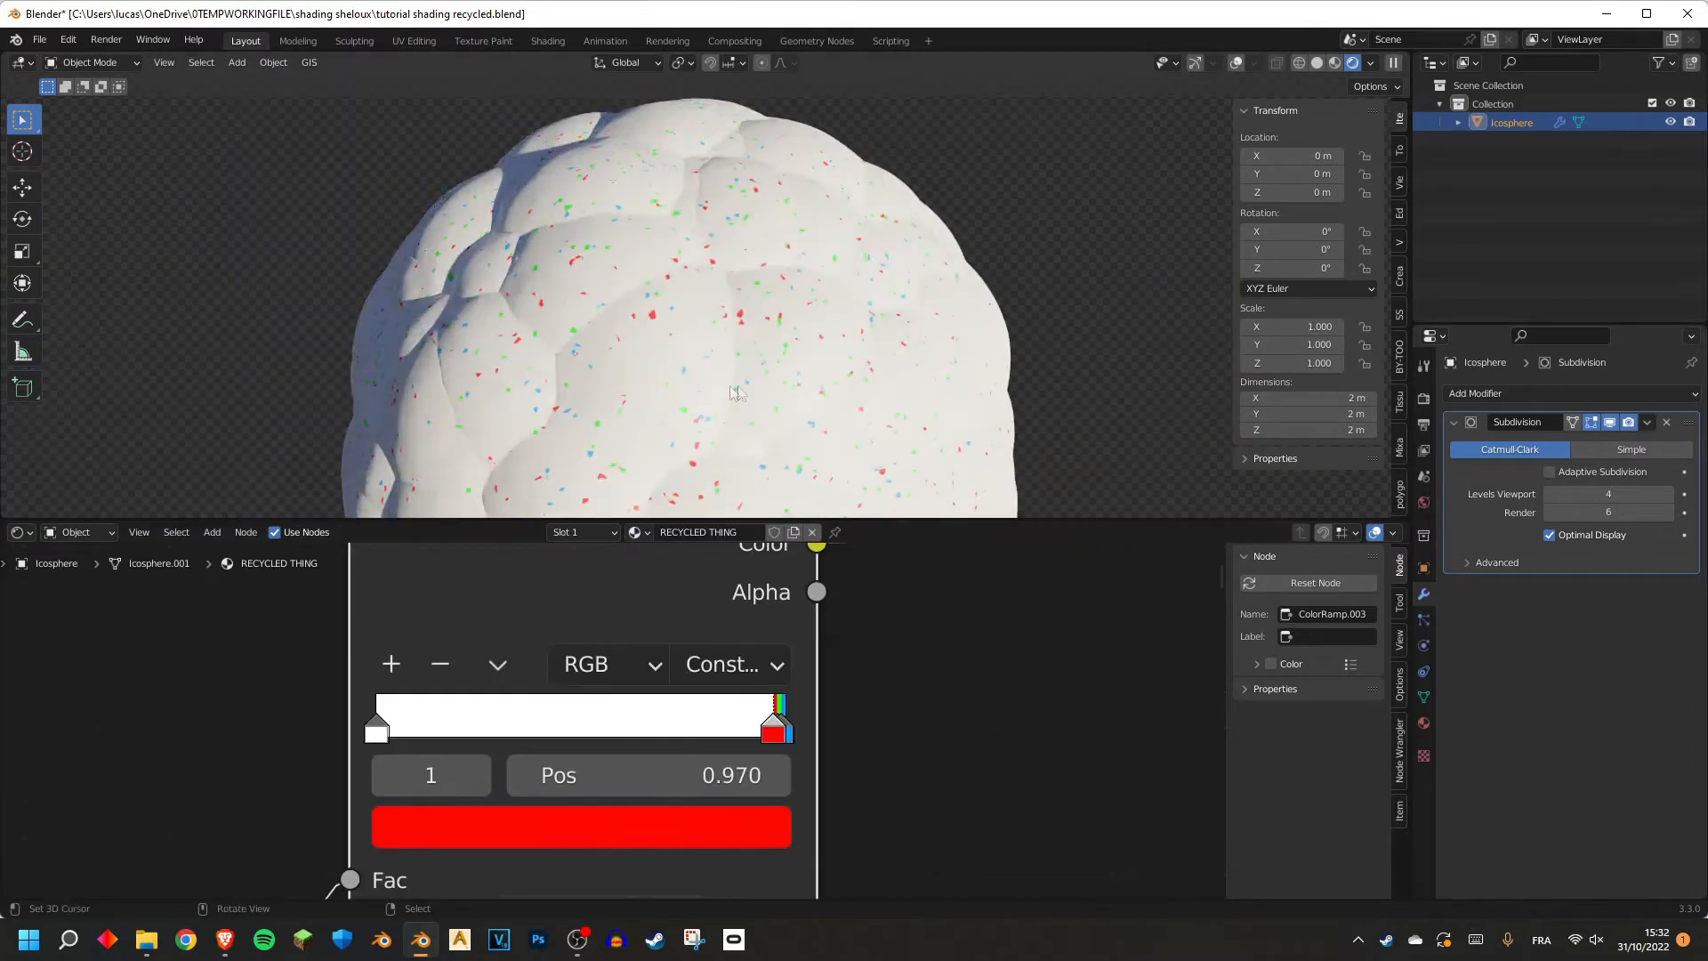
# Recolor the color ramp's red stop magenta and its green stop orange.
pyautogui.scroll(2, 781, 325)
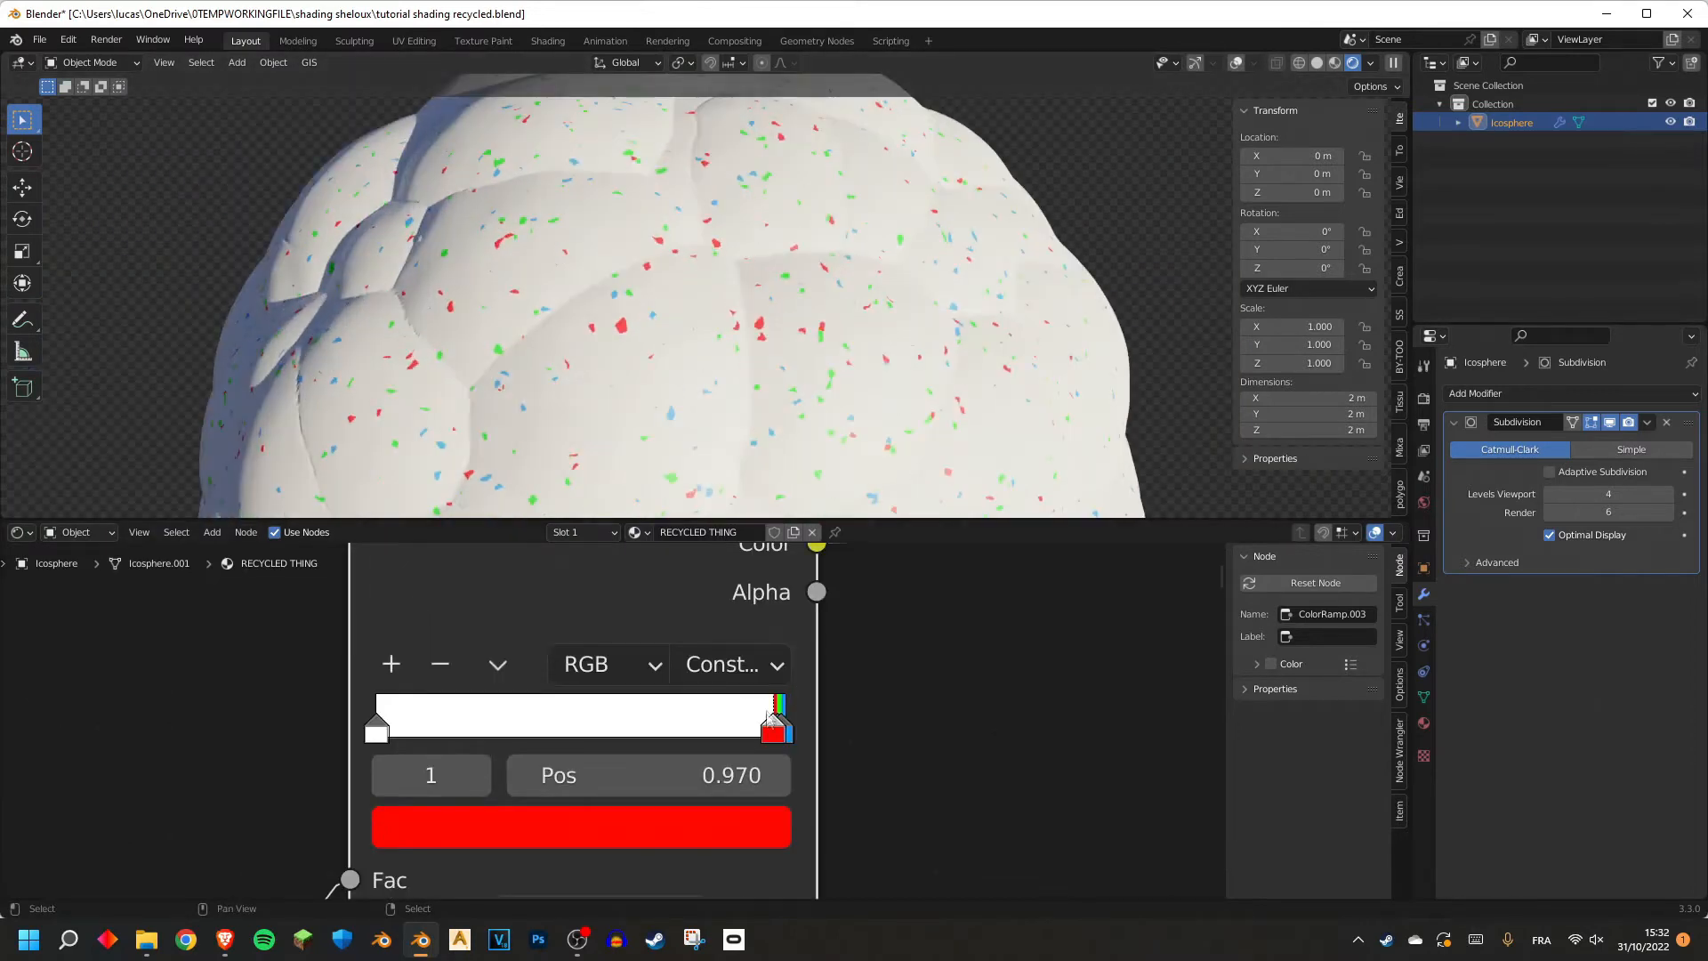
pyautogui.scroll(-3, 781, 325)
pyautogui.scroll(3, 780, 324)
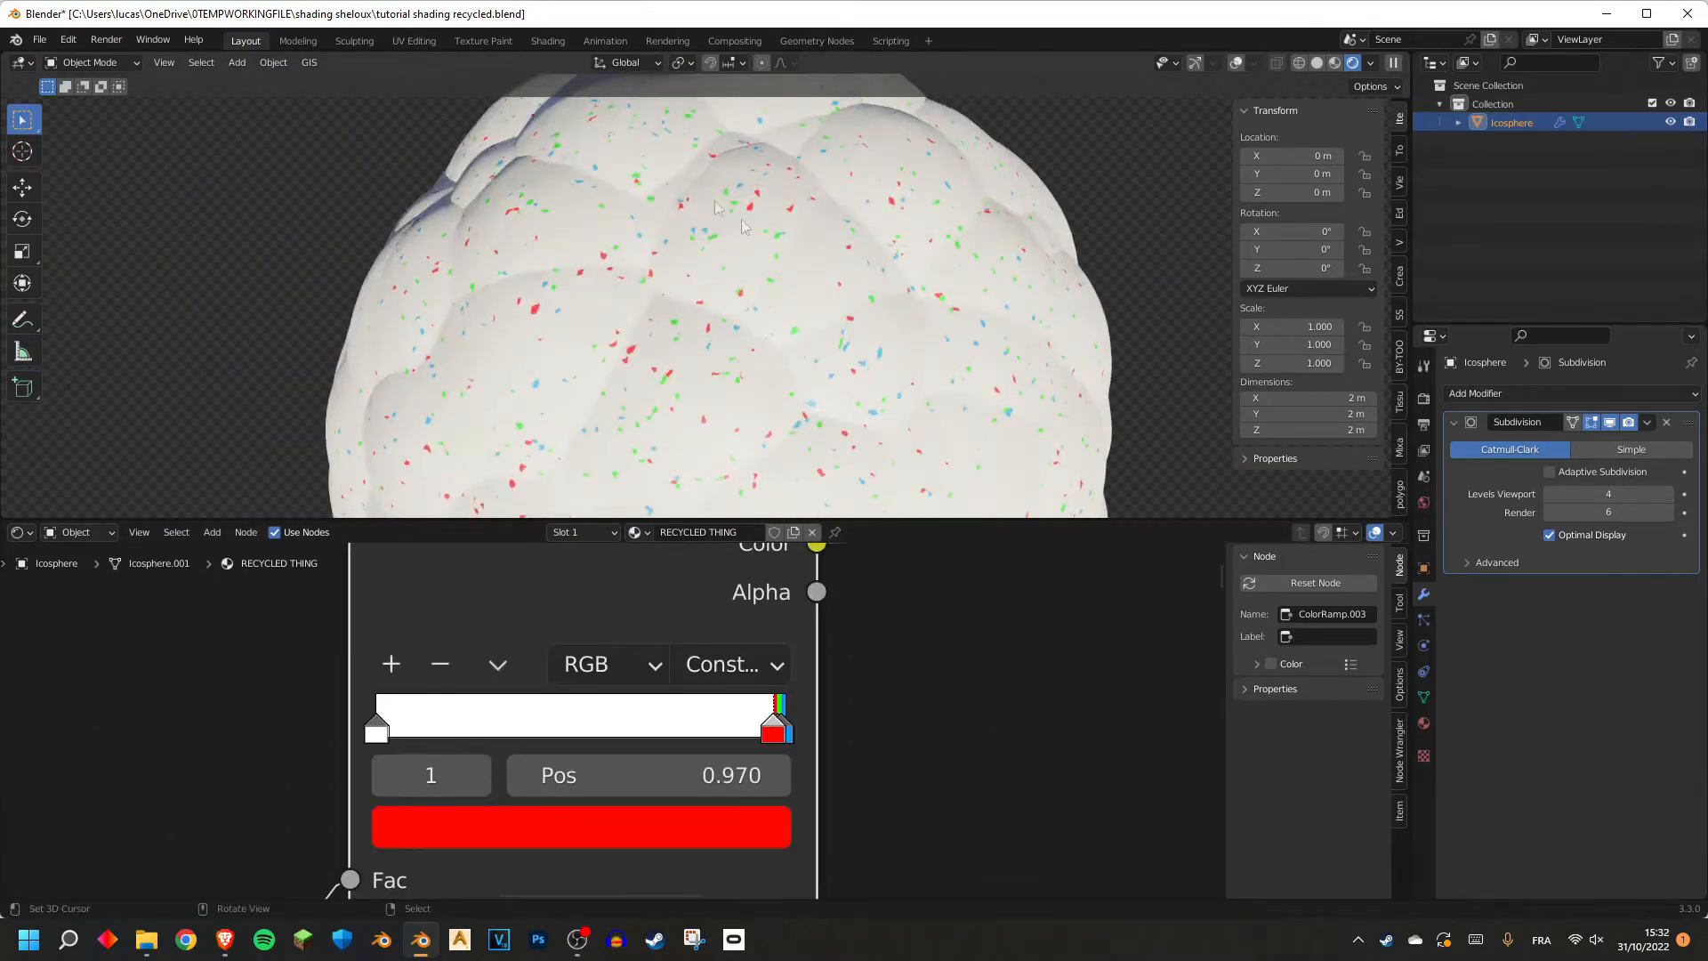
pyautogui.scroll(4, 588, 316)
pyautogui.moveTo(779, 727); pyautogui.dragTo(746, 705, button='middle')
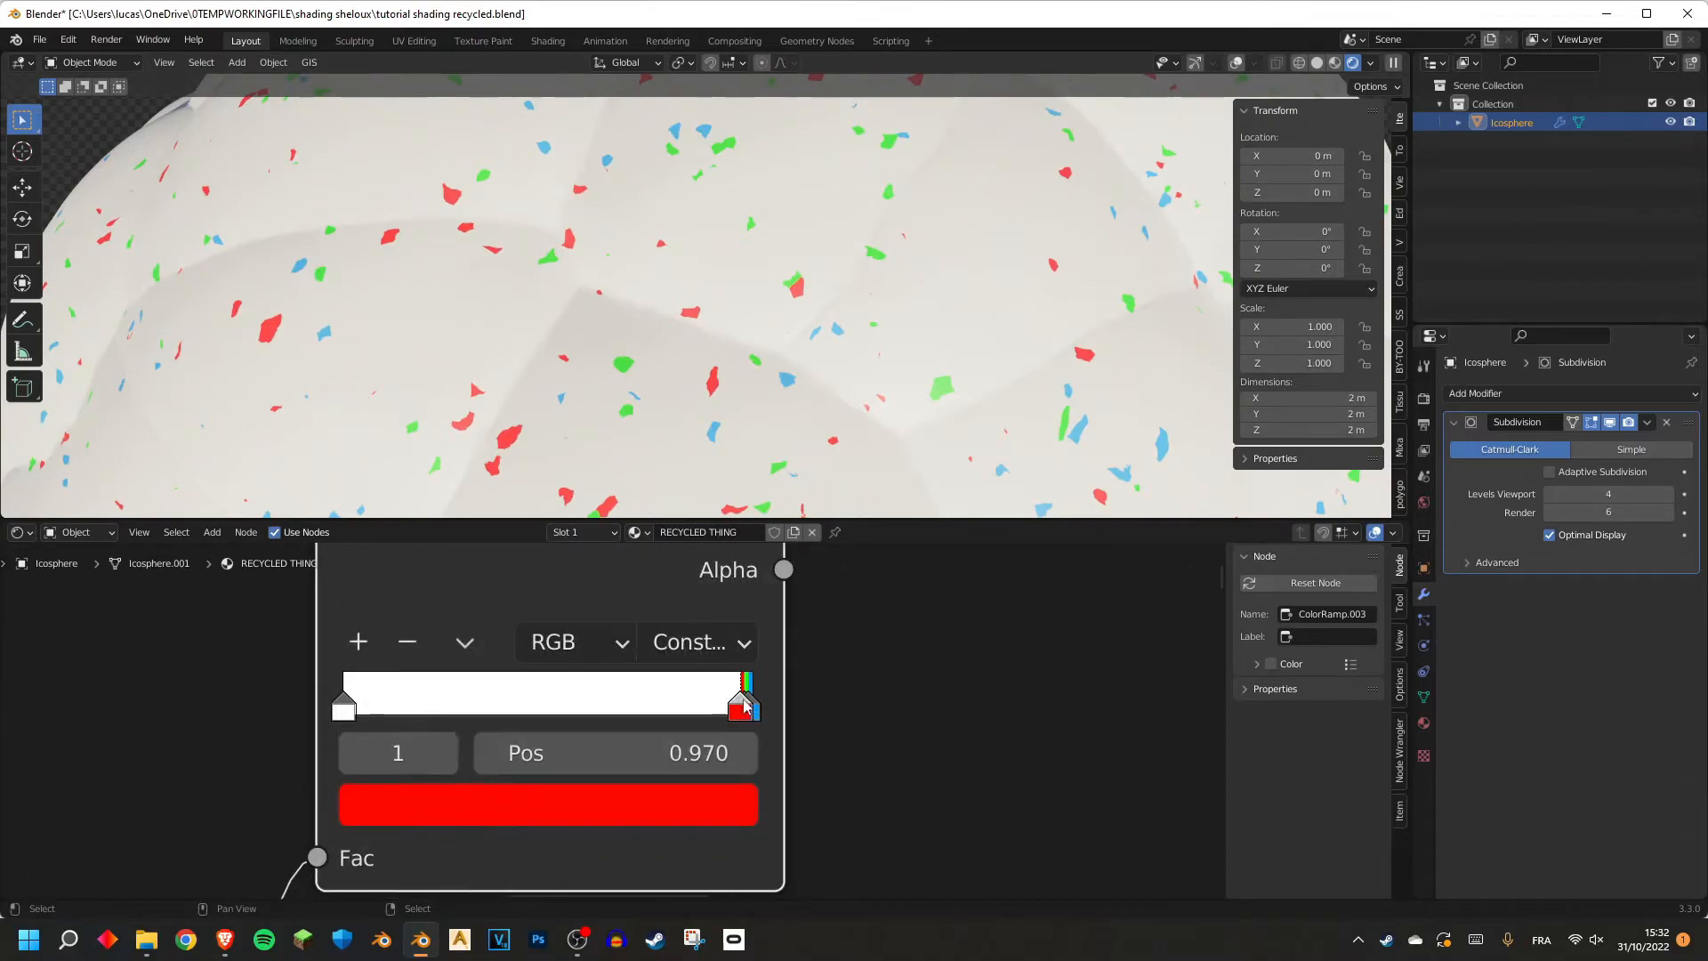
pyautogui.click(742, 706)
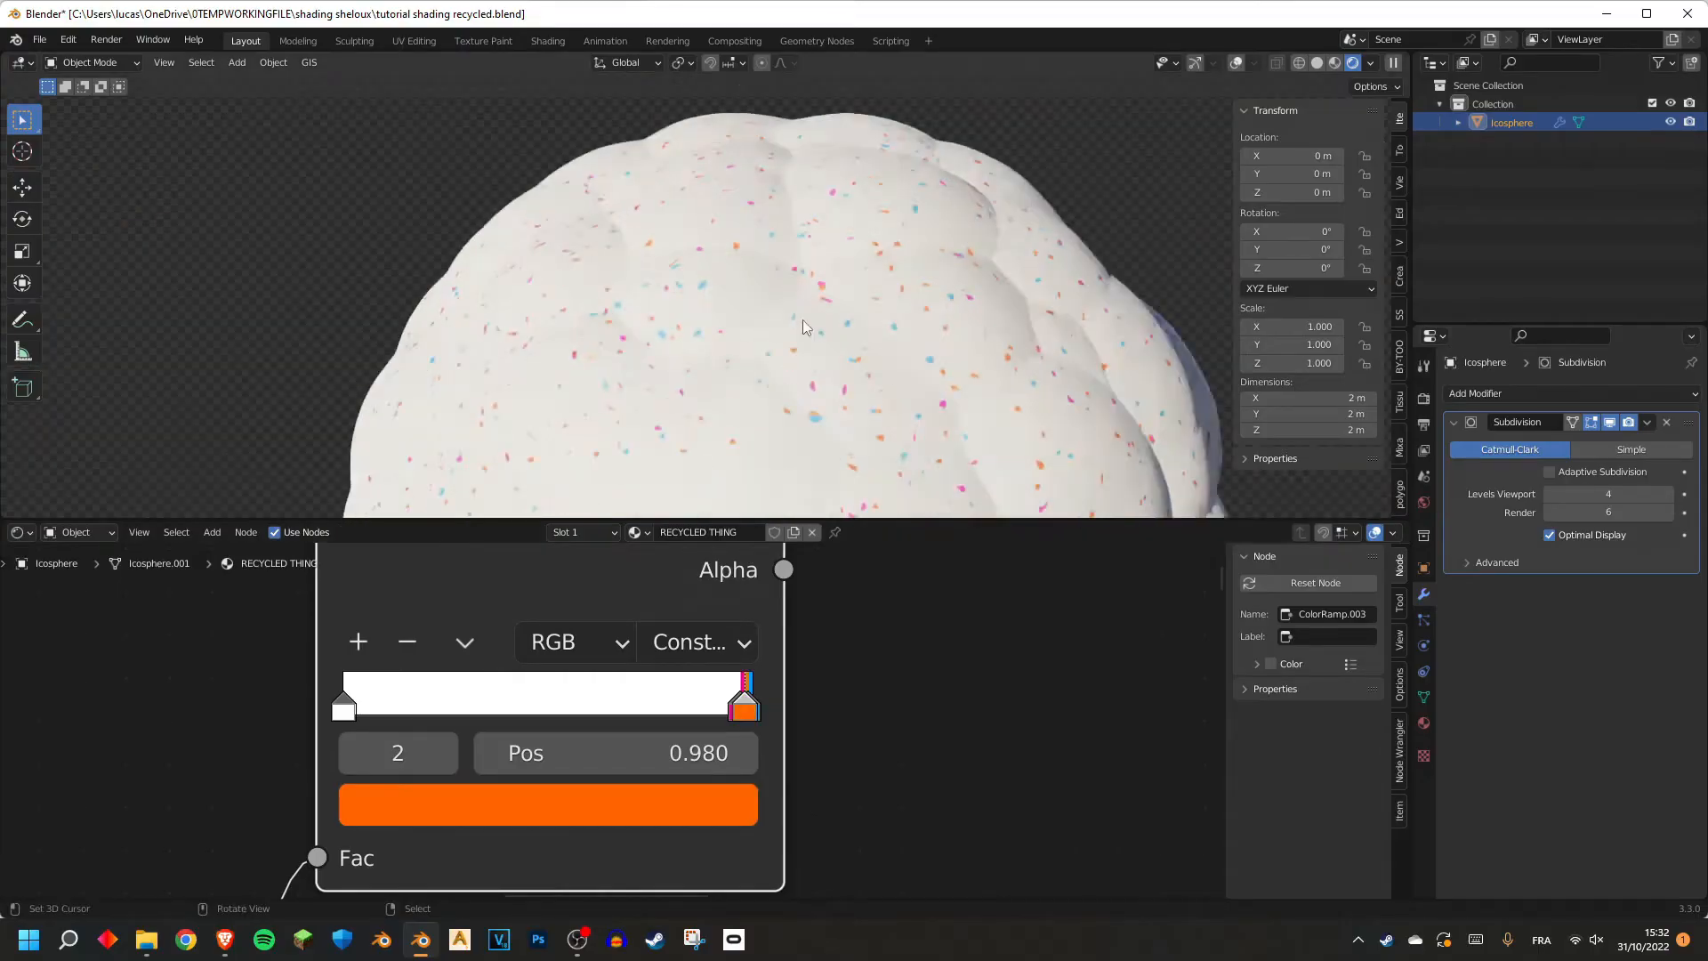
pyautogui.moveTo(804, 322); pyautogui.dragTo(907, 289, button='middle')
pyautogui.scroll(-1, 906, 288)
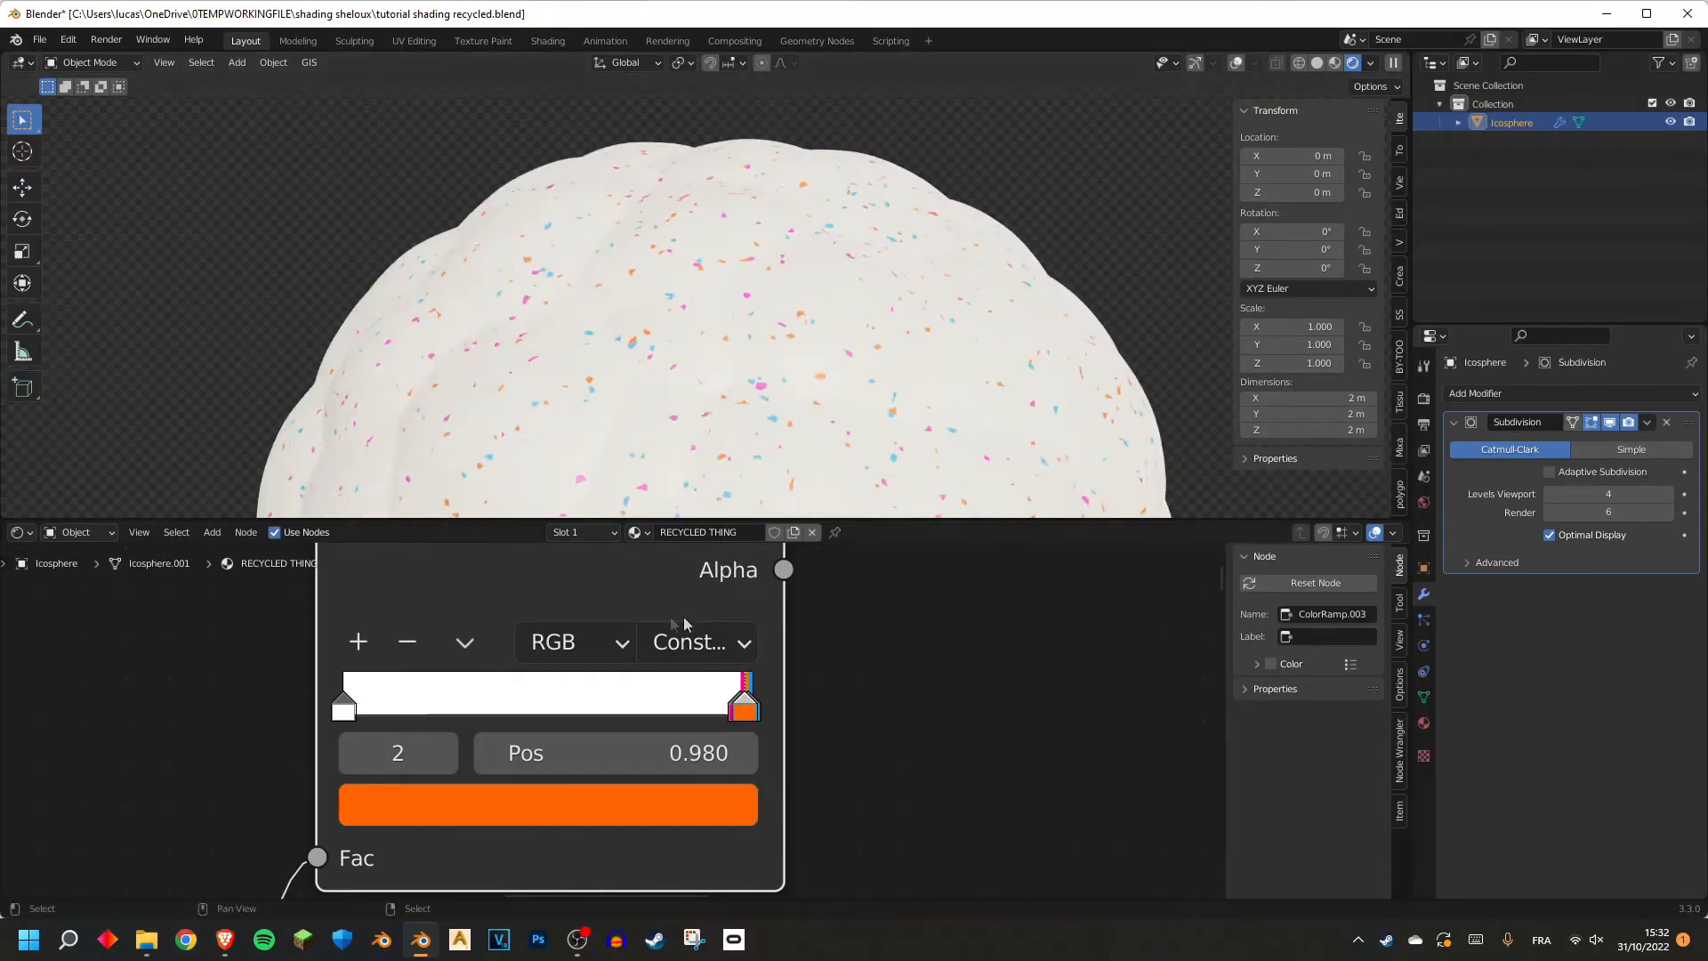
# Try black as the color of the ramp's first stop to test the speckles on a dark base.
pyautogui.click(345, 709)
pyautogui.click(485, 807)
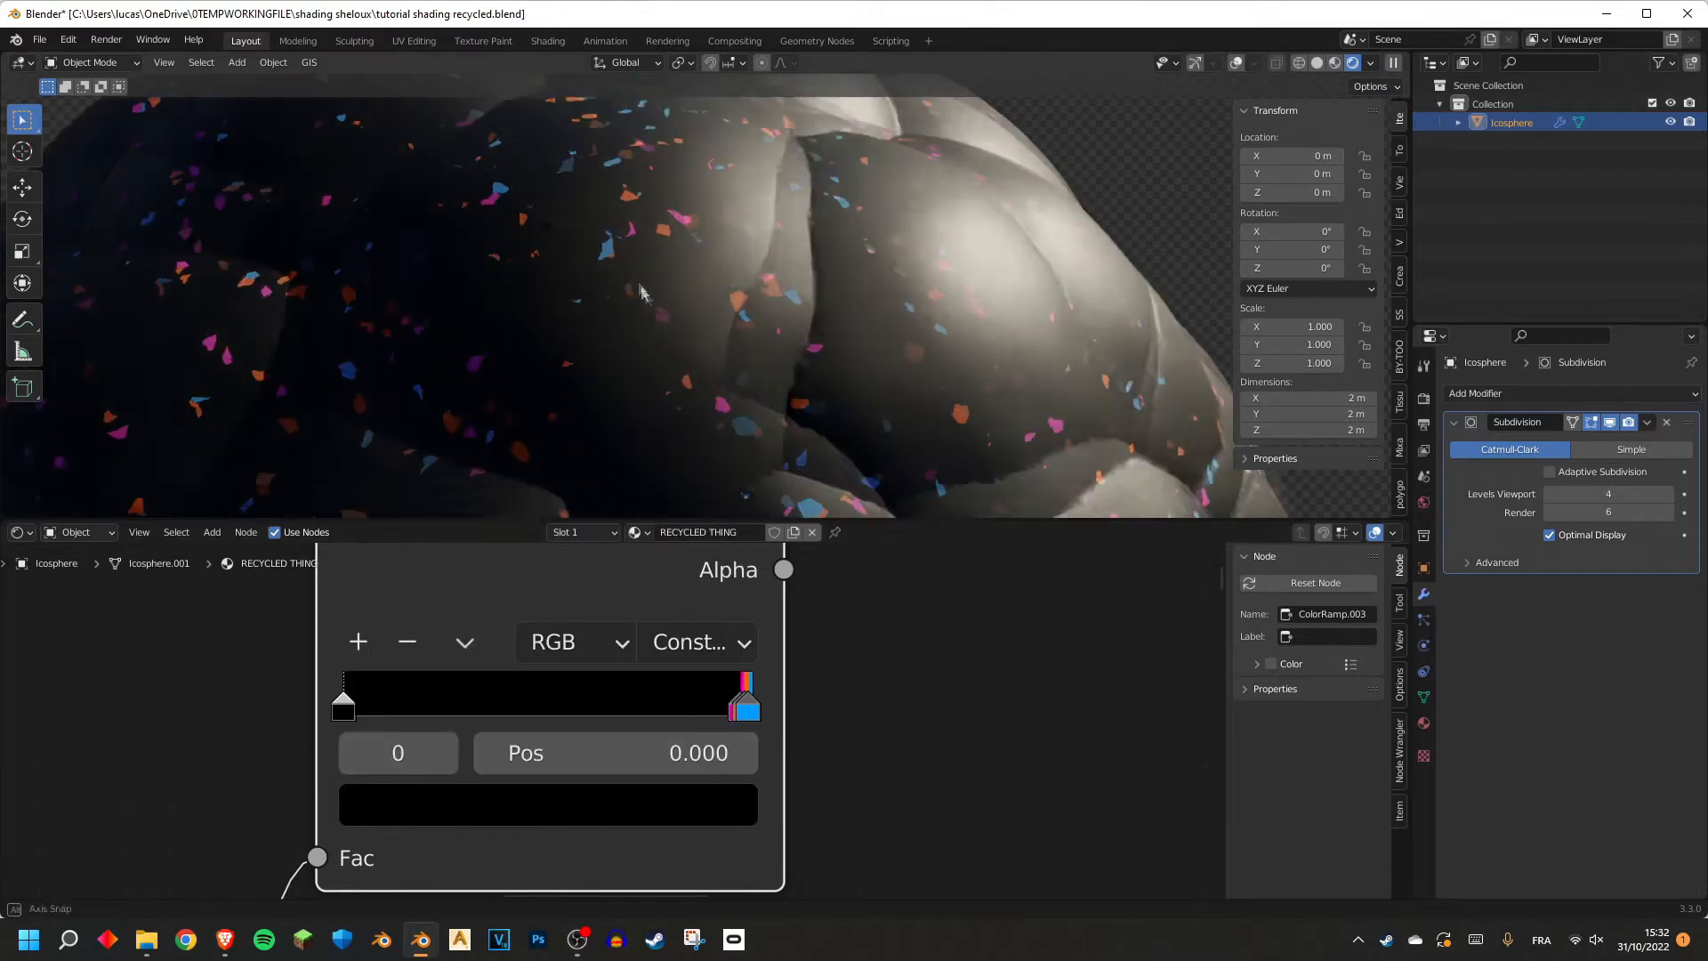
pyautogui.moveTo(195, 400); pyautogui.dragTo(718, 389, button='middle')
pyautogui.scroll(-3, 728, 258)
pyautogui.scroll(2, 719, 389)
# Set the color ramp's first stop back to white.
pyautogui.click(467, 812)
pyautogui.moveTo(708, 501); pyautogui.dragTo(708, 182)
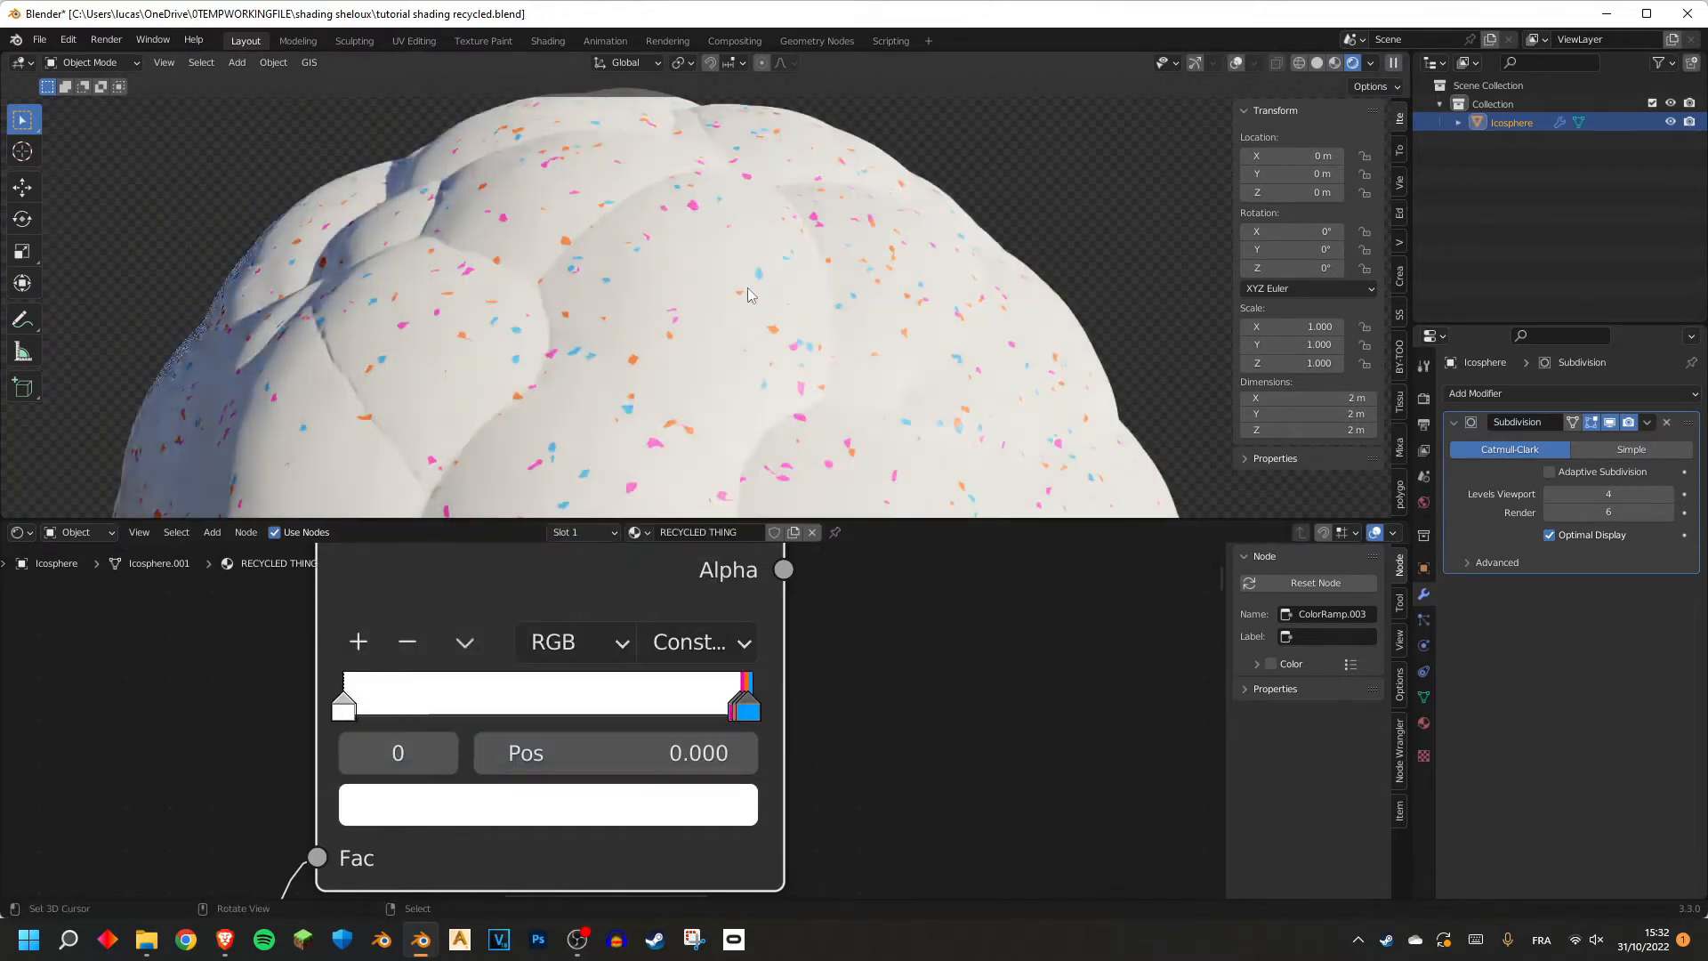
pyautogui.scroll(-4, 765, 338)
pyautogui.scroll(-4, 829, 699)
# Check the slide following the current Base color slide in the browser's reference presentation, and return to Blender.
pyautogui.click(225, 940)
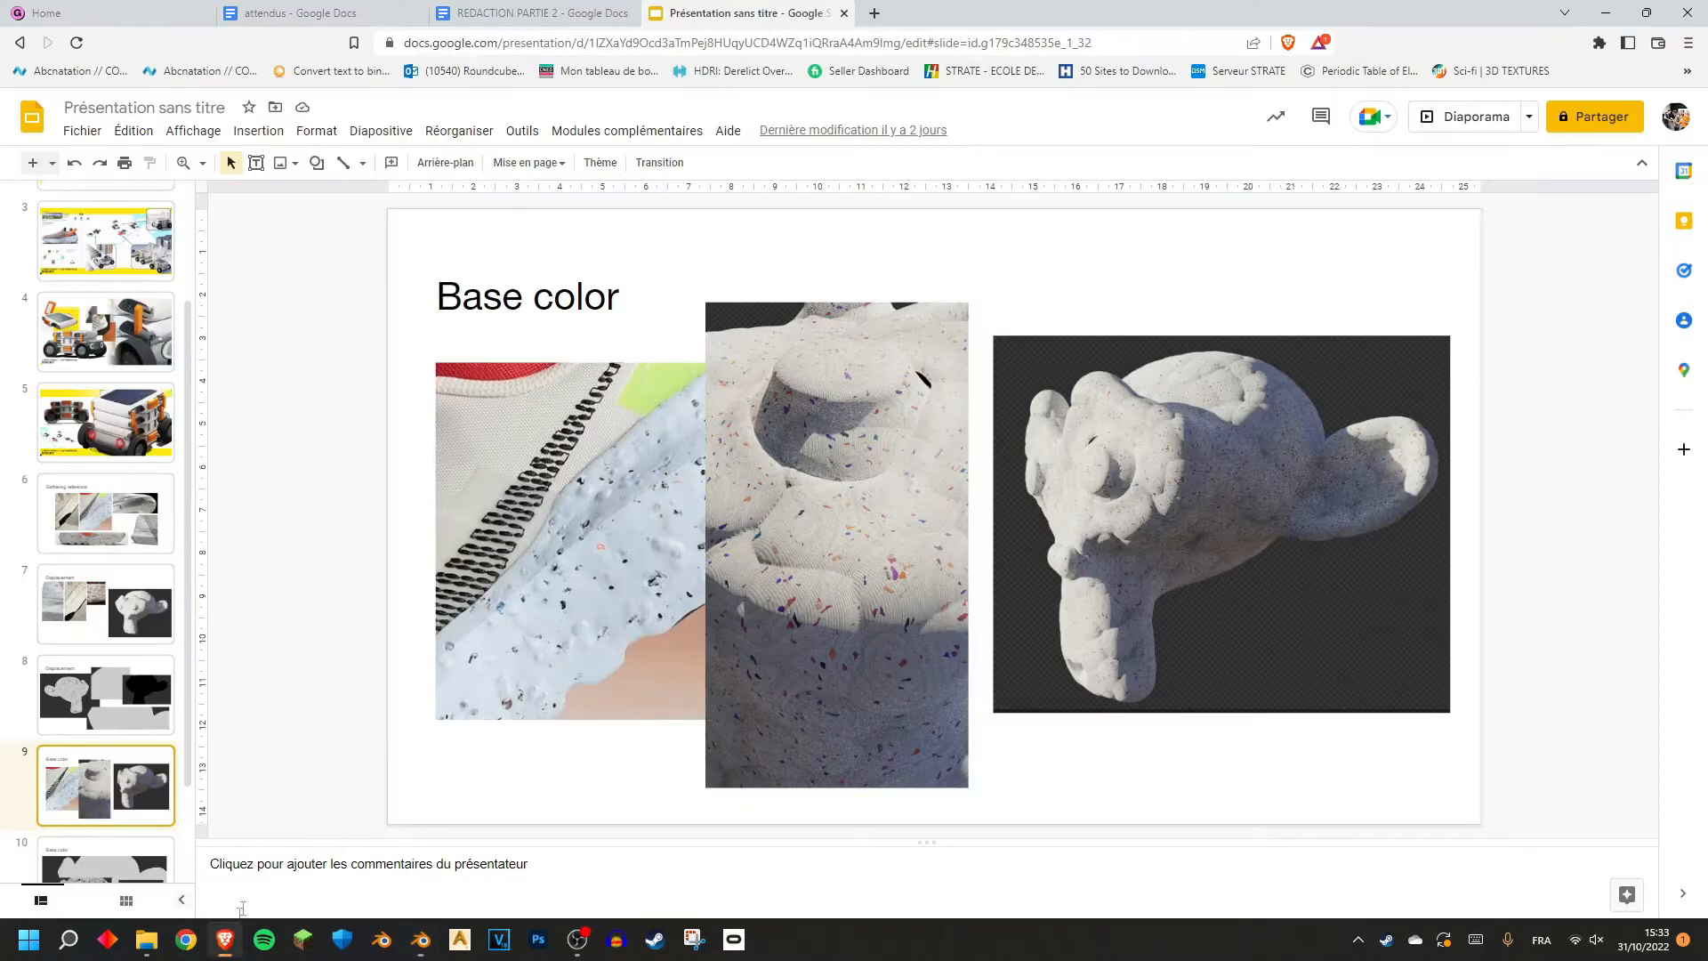
pyautogui.press('Down')
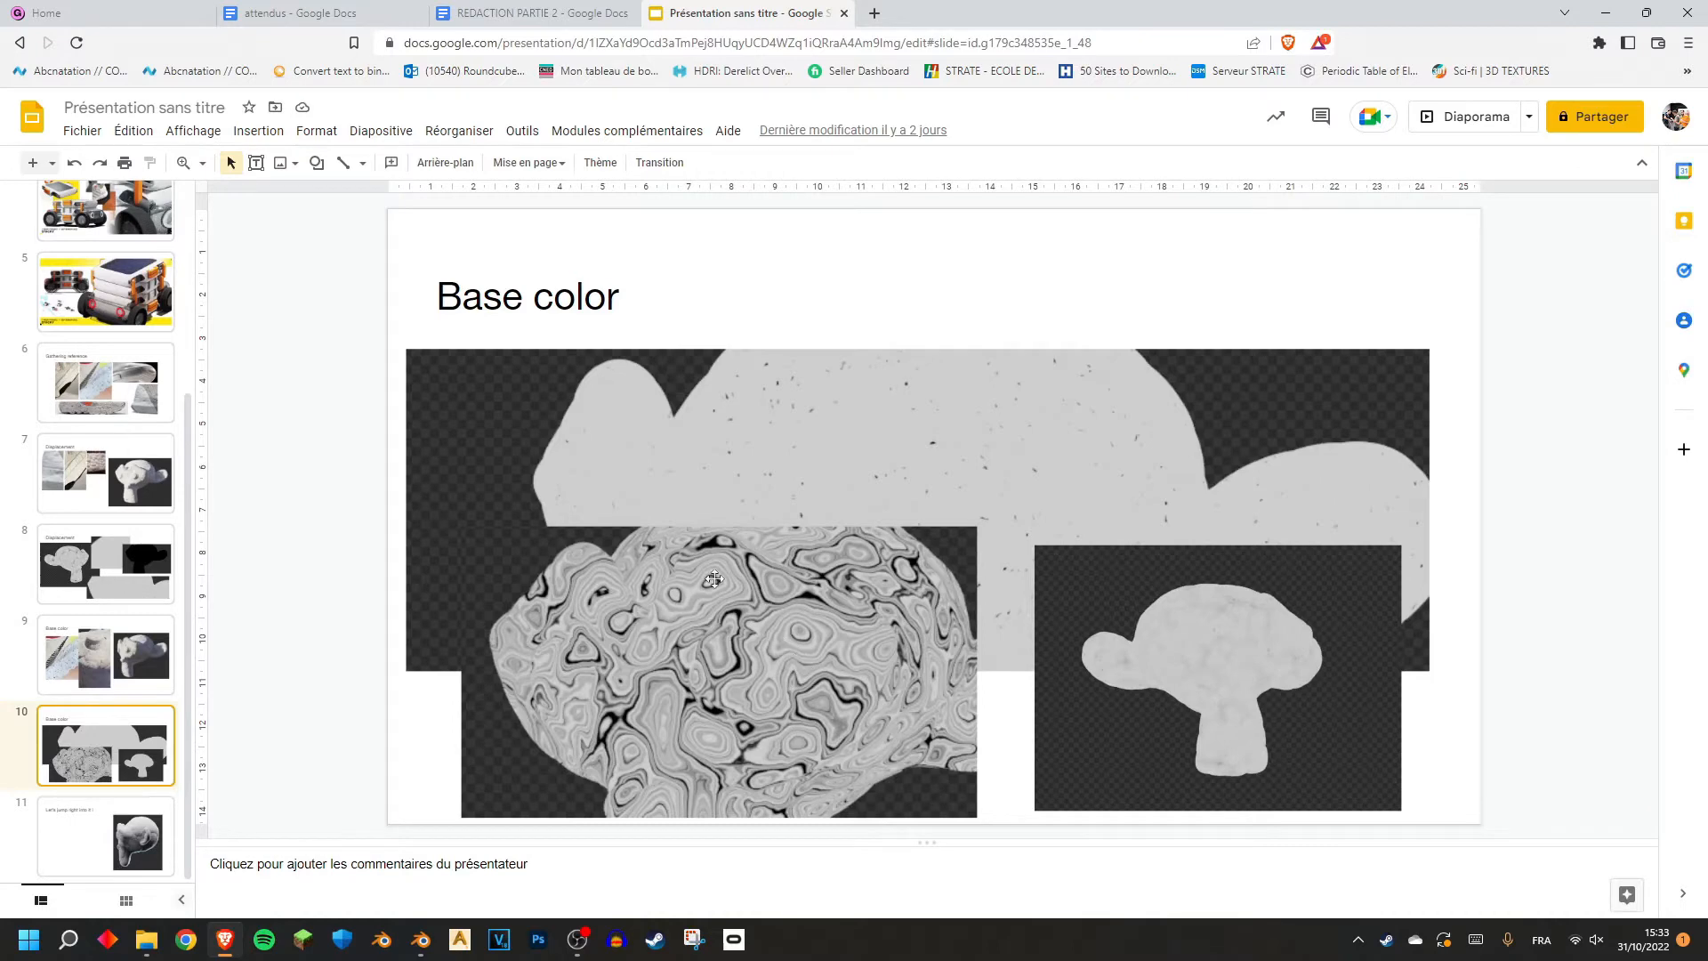
pyautogui.click(421, 939)
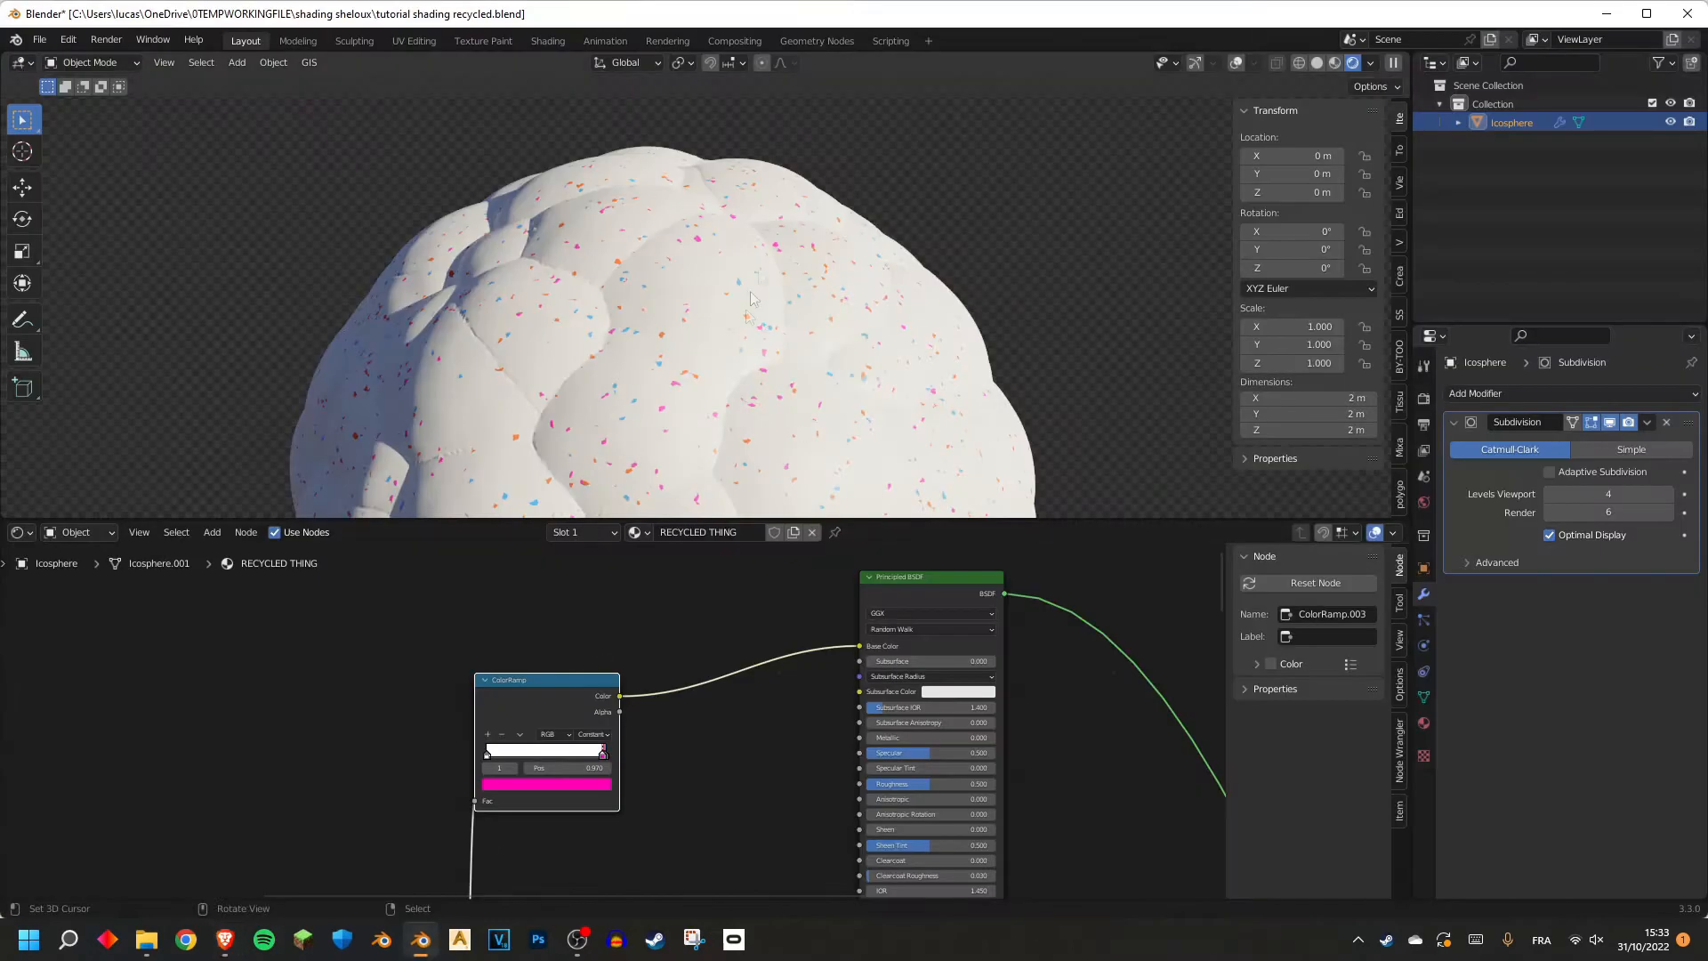
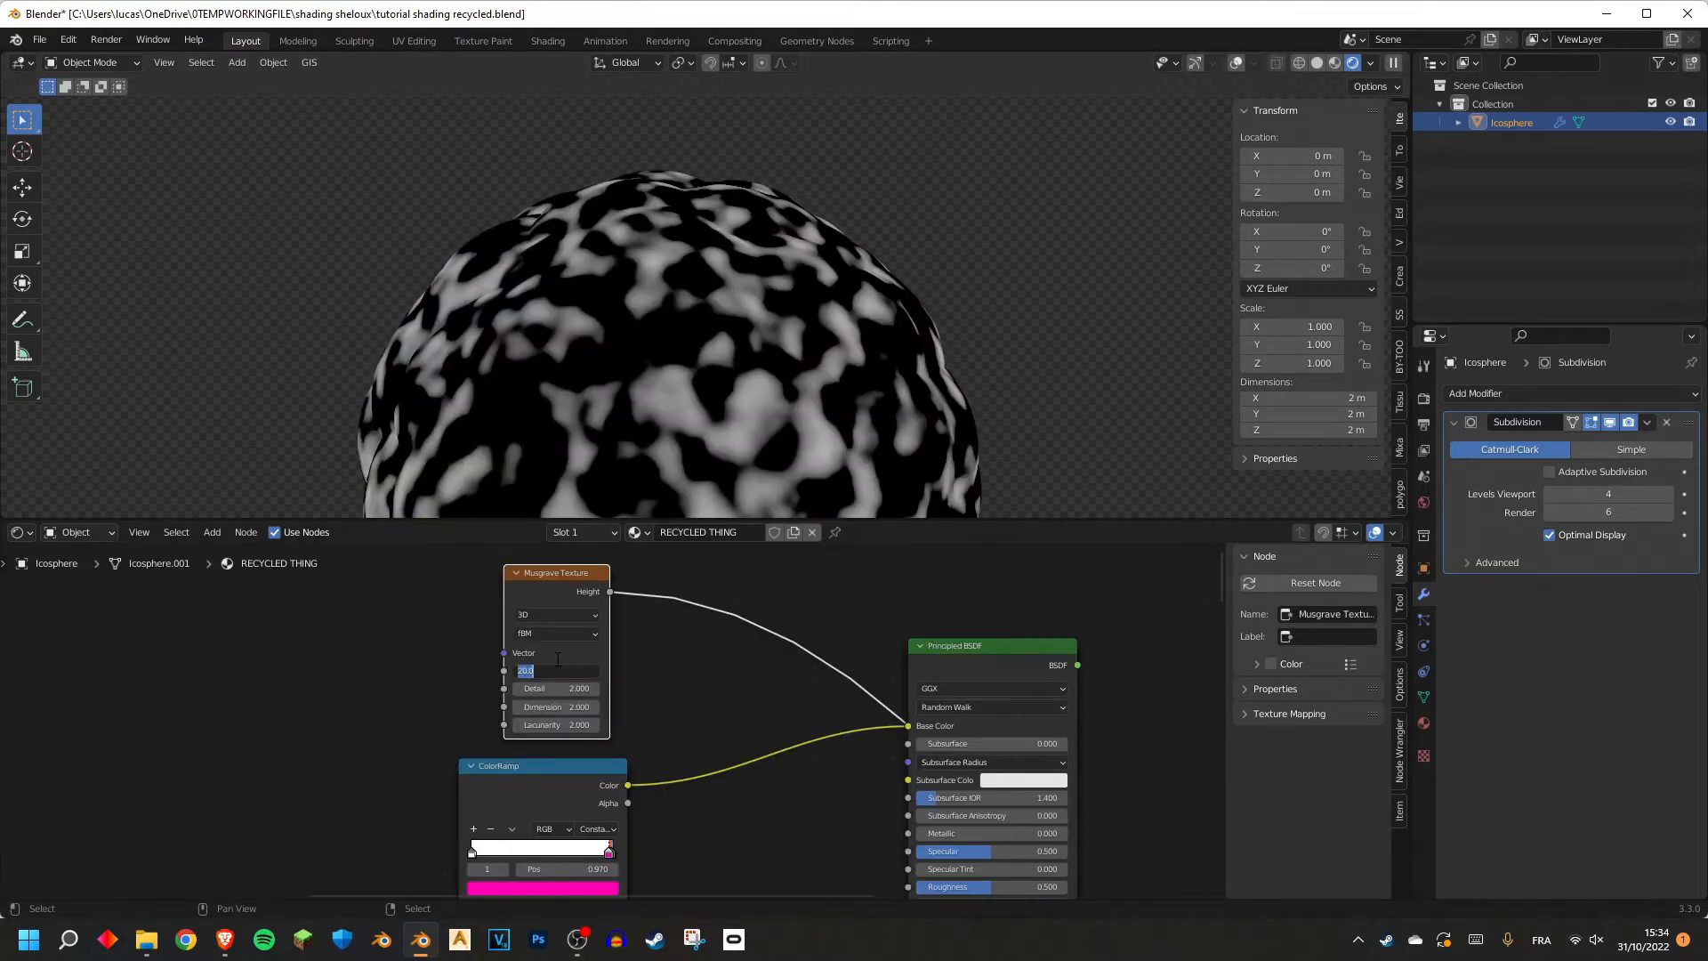
# Set the Musgrave Texture's scale to 5 and link the vector source shared with the existing textures to its Vector input.
pyautogui.press('Return')
pyautogui.scroll(-6, 435, 712)
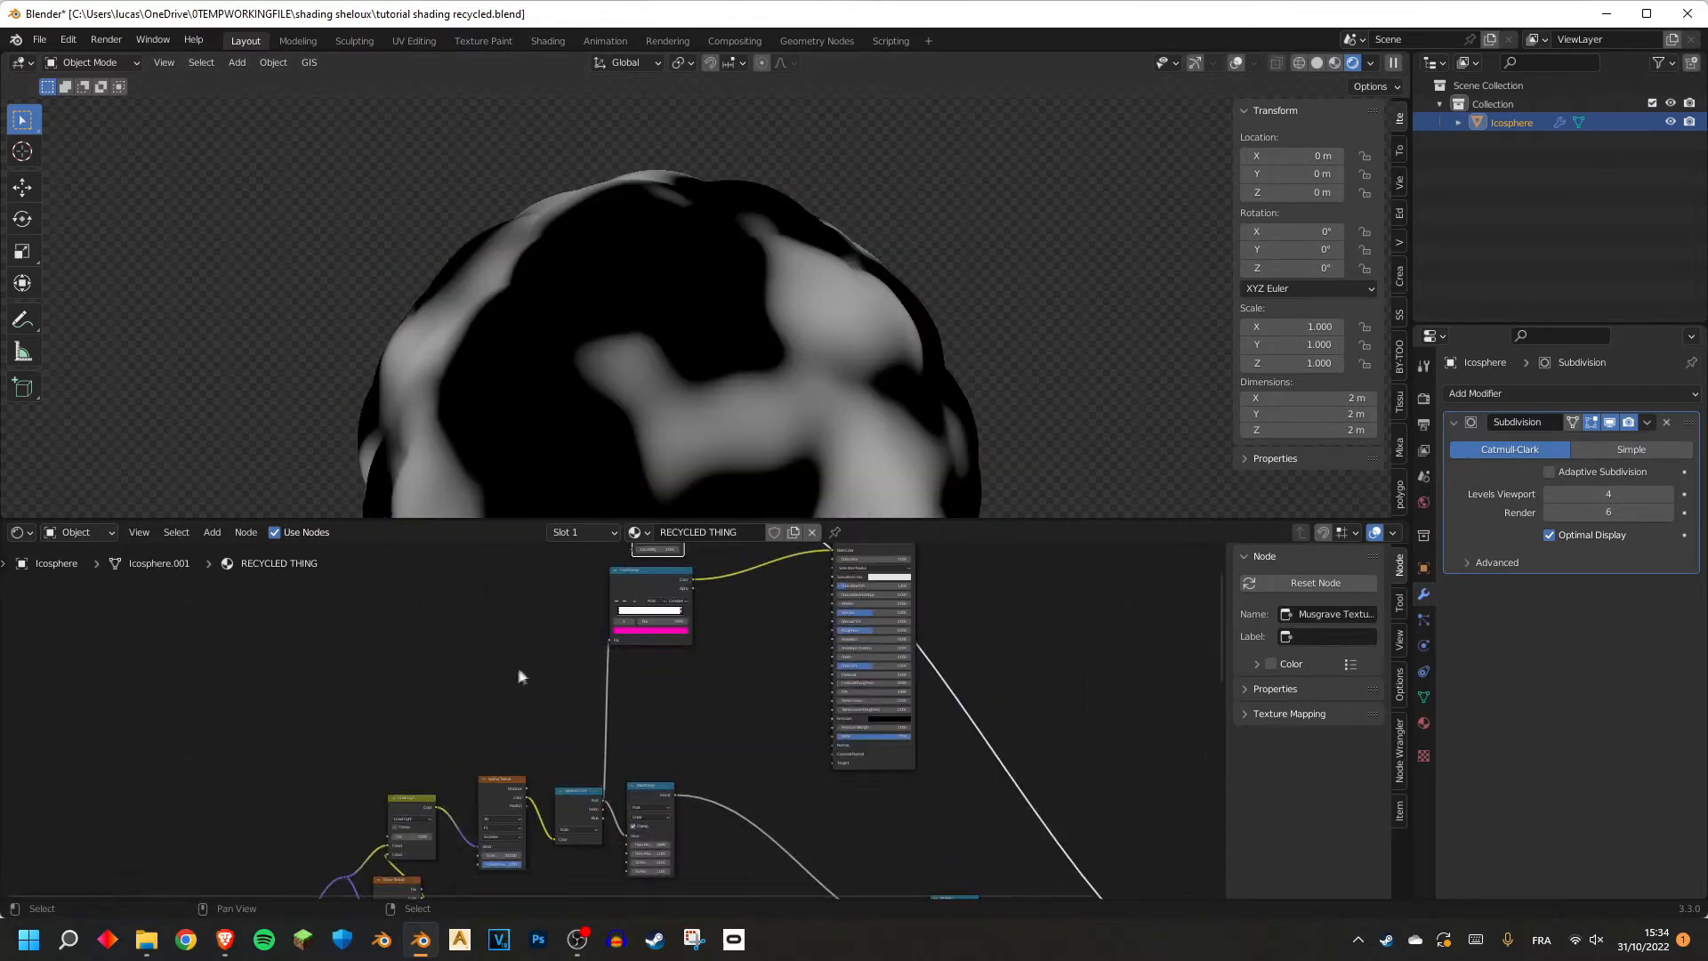
pyautogui.moveTo(460, 756); pyautogui.dragTo(532, 650, button='middle')
pyautogui.scroll(-3, 422, 845)
pyautogui.moveTo(422, 852); pyautogui.dragTo(578, 599)
# Add a Noise Texture node after the Musgrave Texture, with the Musgrave Height feeding its Vector input.
pyautogui.hotkey('shift', 'a')
pyautogui.write('noise')
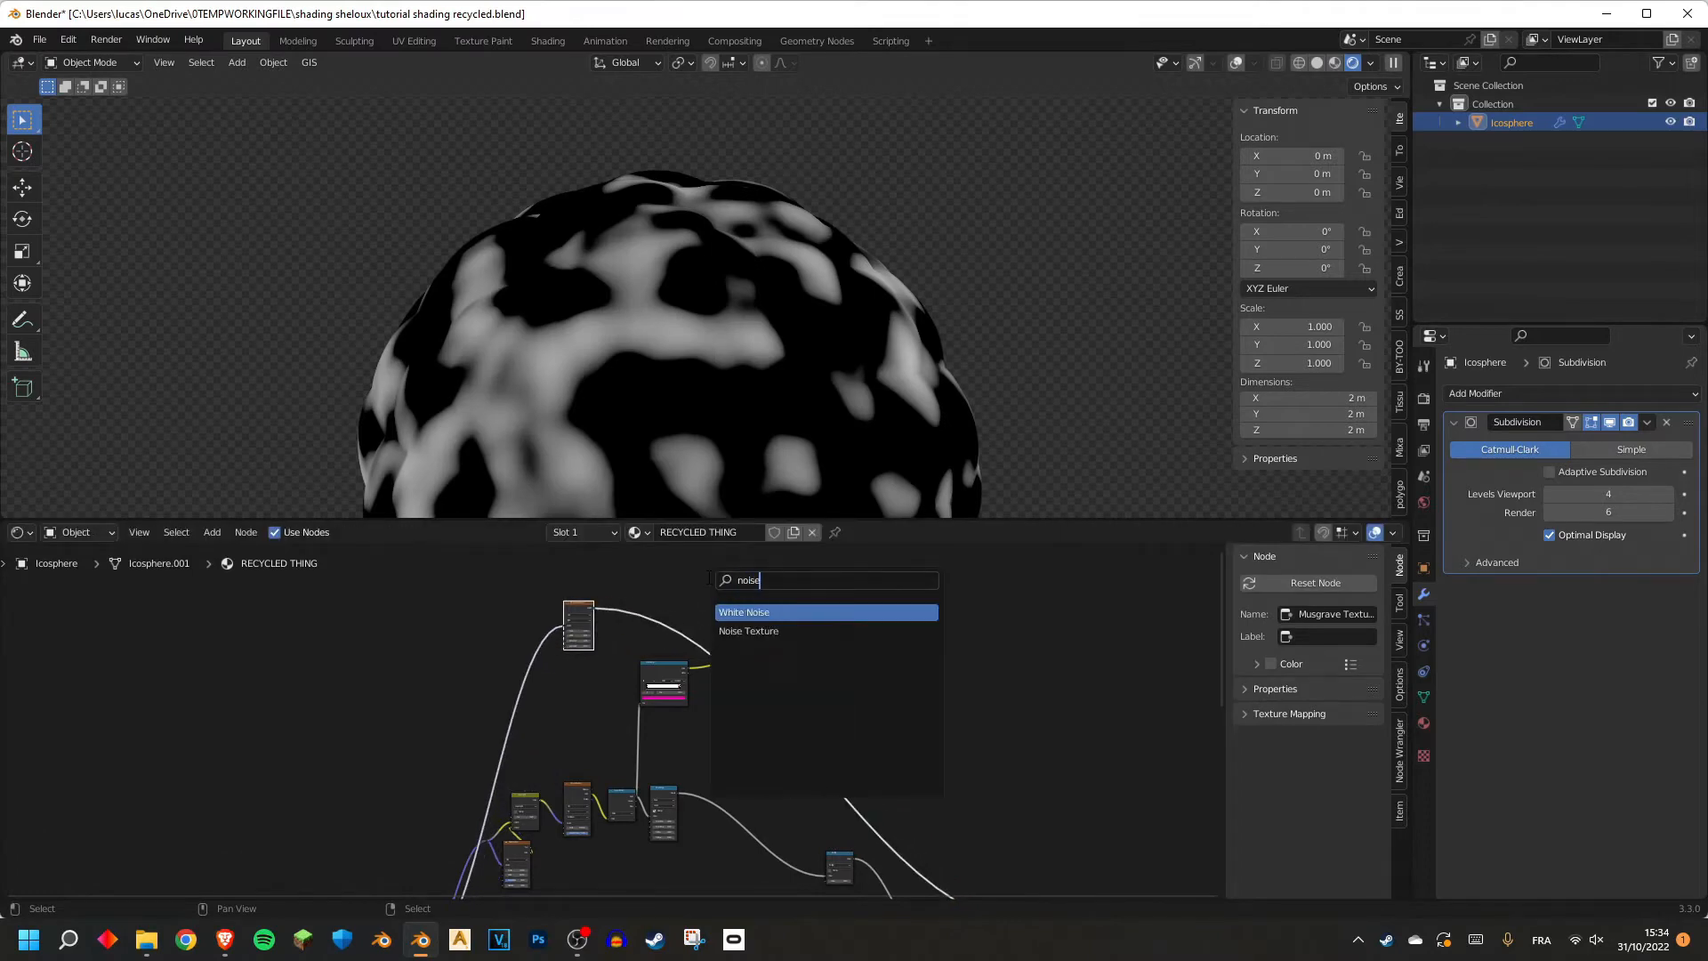
pyautogui.click(765, 631)
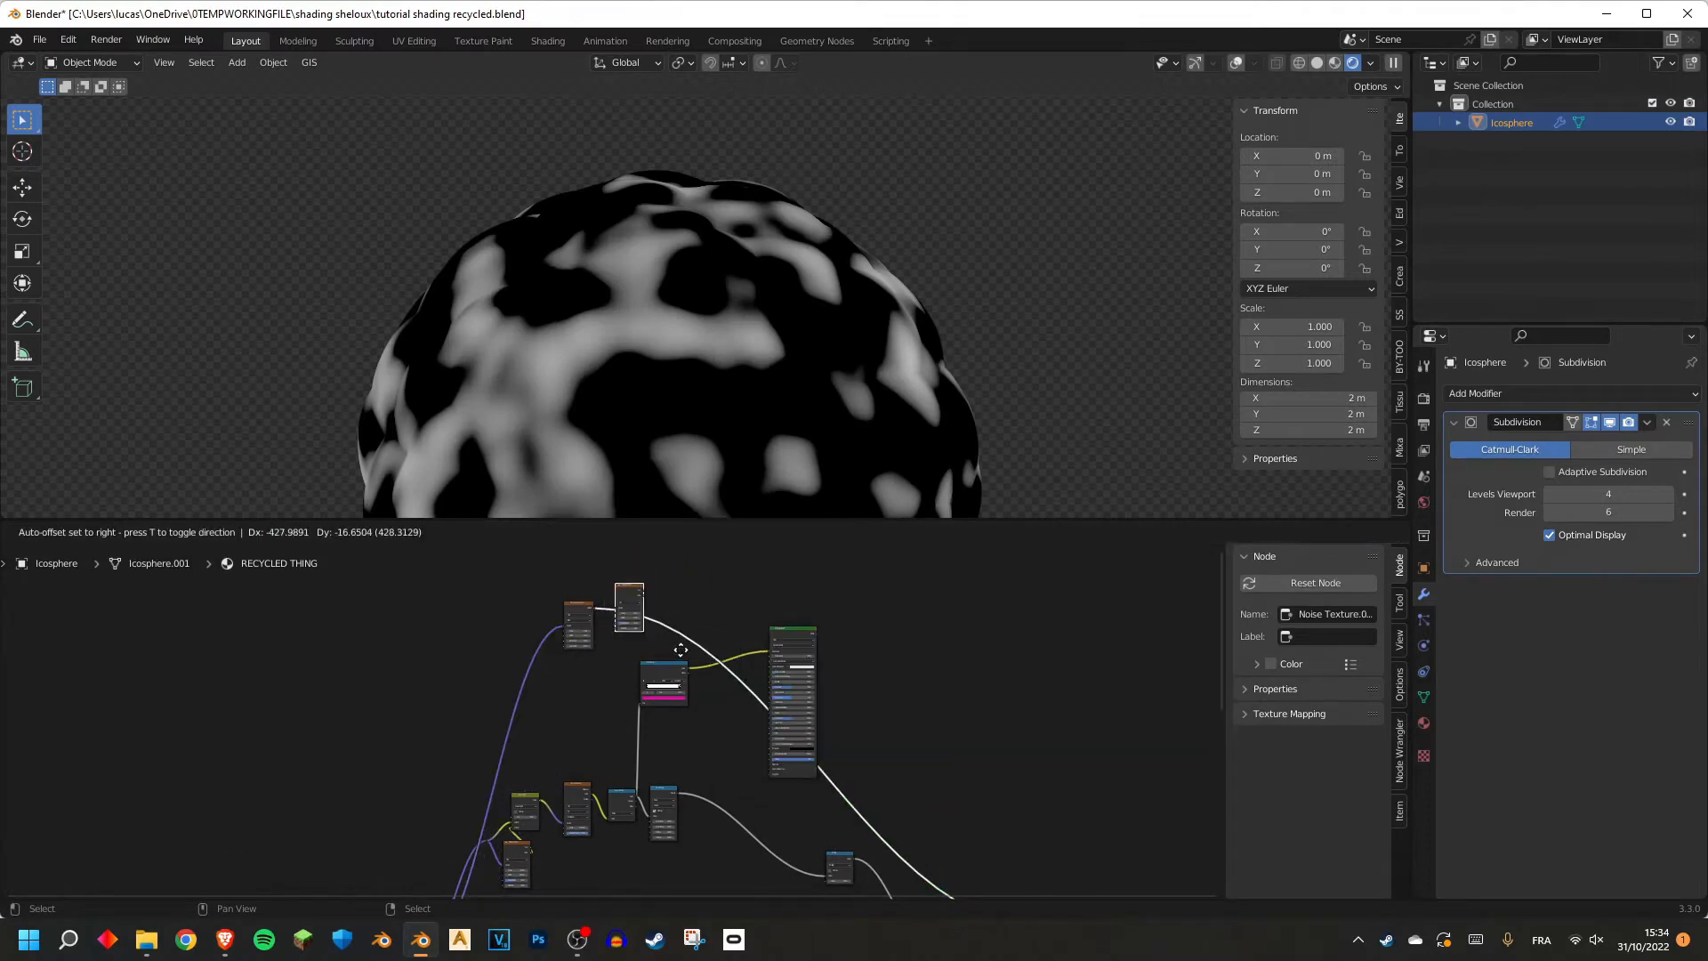
pyautogui.click(687, 657)
pyautogui.scroll(6, 565, 662)
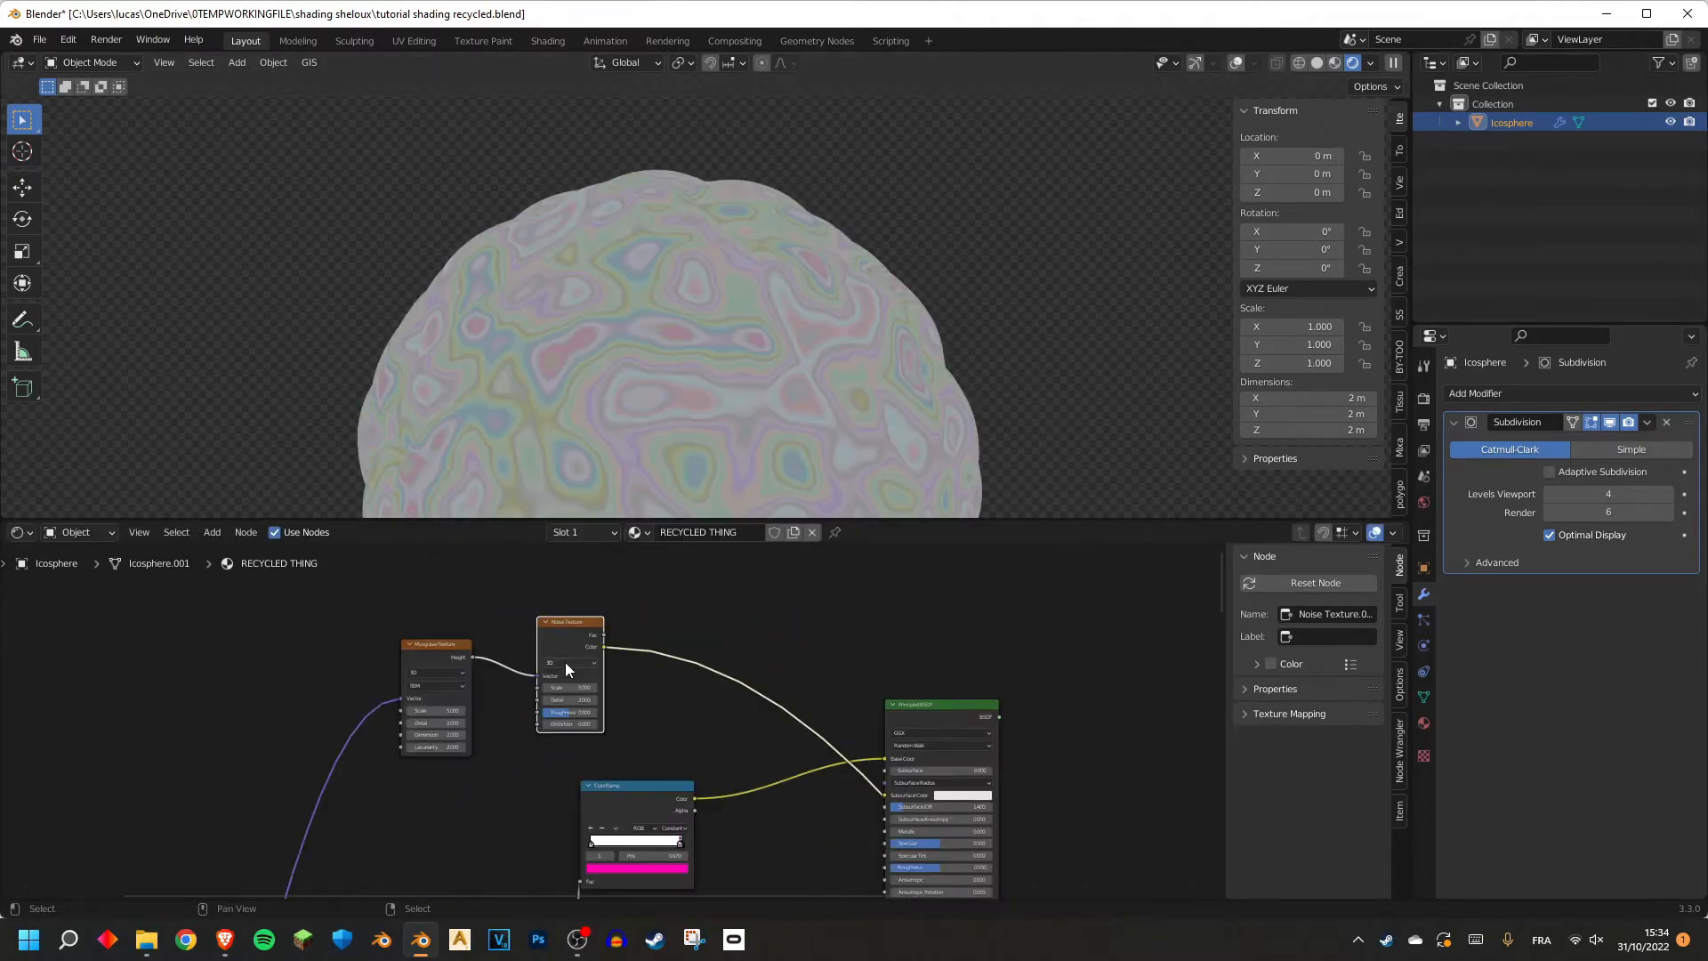
# Preview the Noise Texture's Fac output on the sphere.
pyautogui.keyDown('ctrl'); pyautogui.keyDown('shift'); pyautogui.click(559, 583); pyautogui.keyUp('shift'); pyautogui.keyUp('ctrl')
pyautogui.scroll(3, 659, 392)
pyautogui.scroll(-3, 672, 397)
pyautogui.moveTo(673, 399); pyautogui.dragTo(781, 293, button='middle')
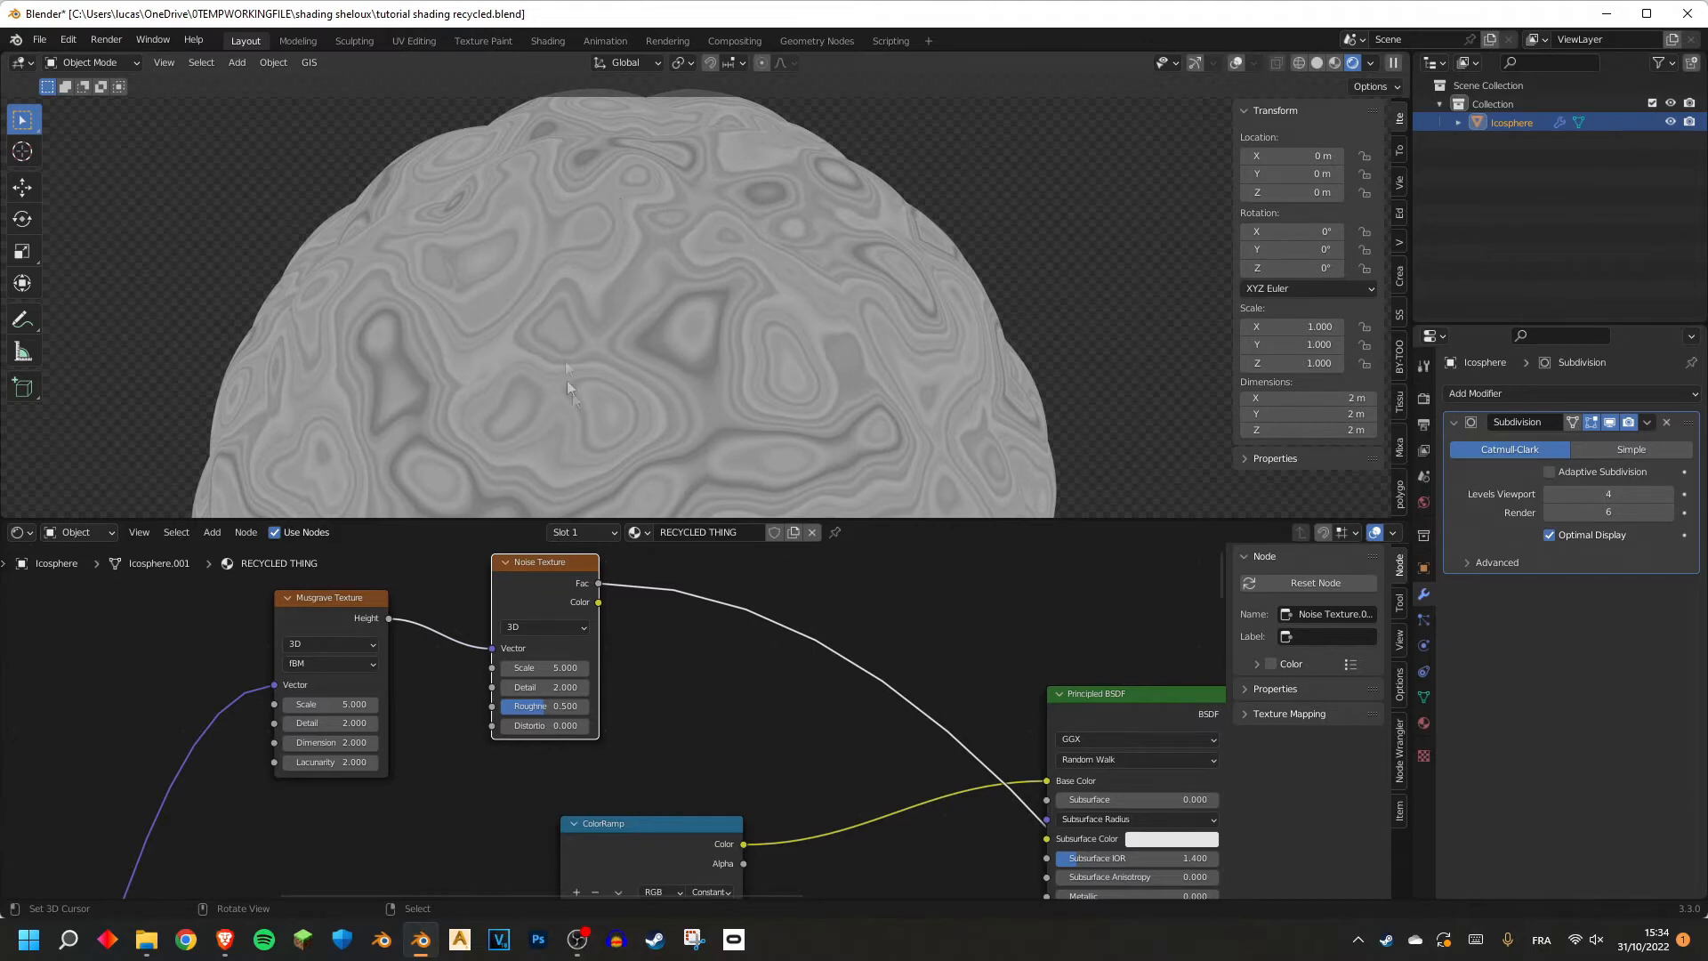
# Add a ColorRamp node fed by the Noise Texture's Fac output.
pyautogui.moveTo(676, 574); pyautogui.dragTo(663, 631, button='middle')
pyautogui.scroll(3, 664, 632)
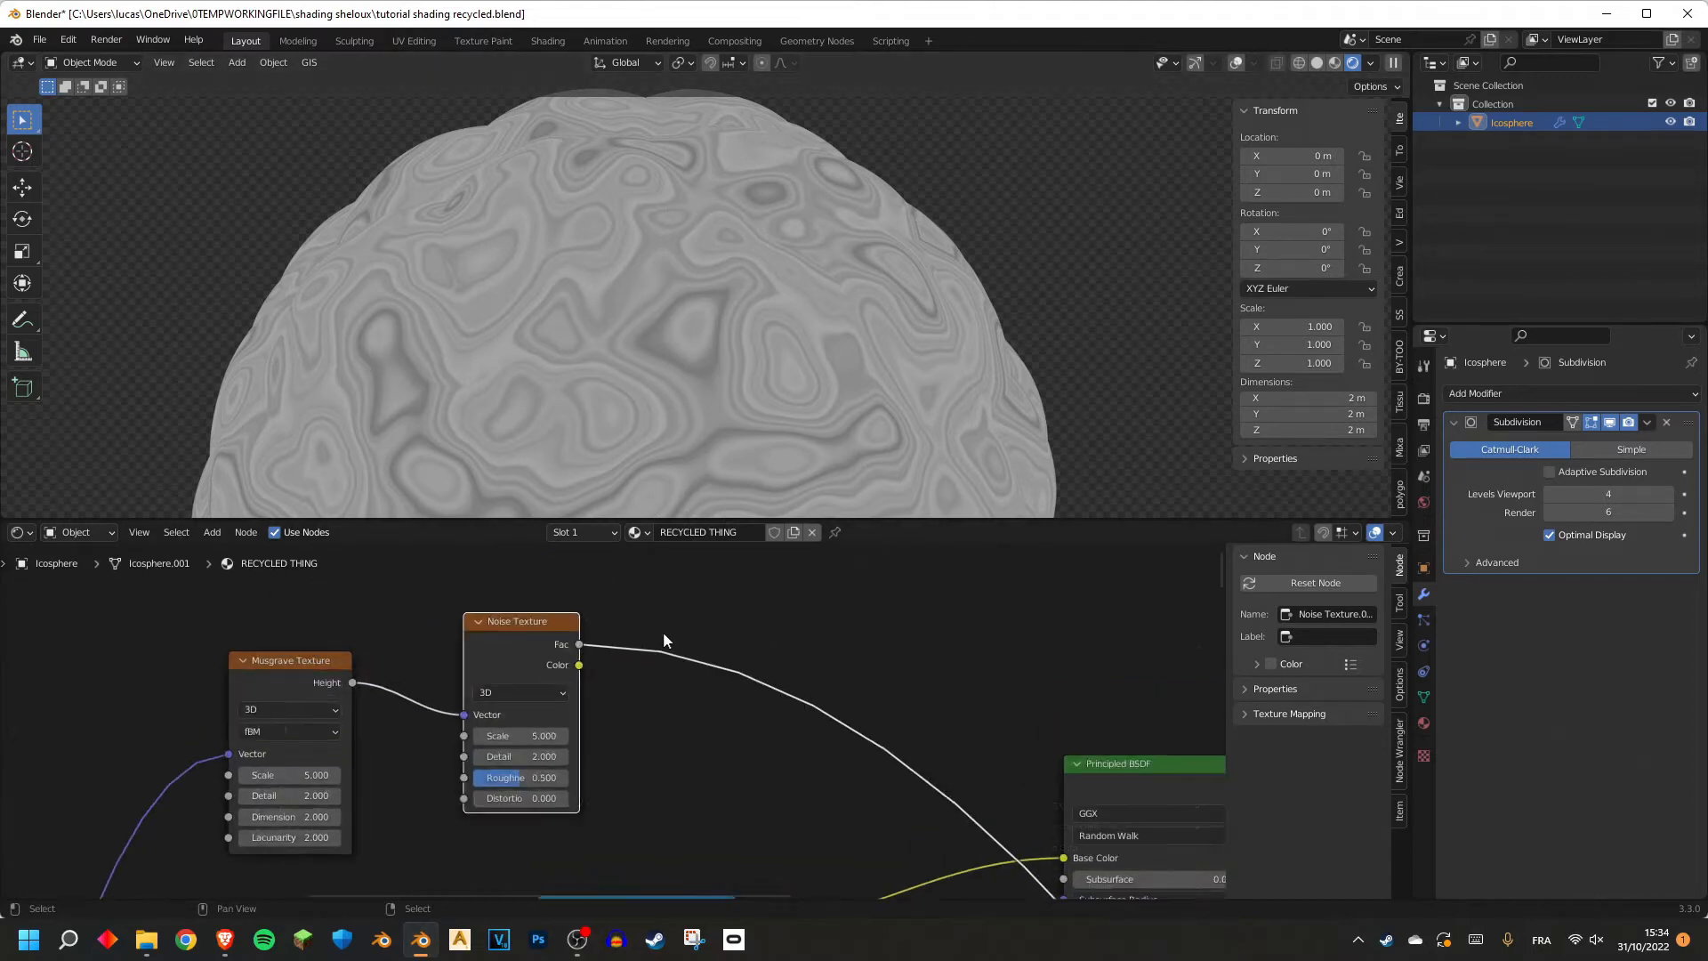
pyautogui.hotkey('shift', 'a')
pyautogui.click(710, 571)
pyautogui.write('ci')
pyautogui.press('BackSpace')
# Increase the noise ramp's contrast by moving the black stop inward and the white stop to about 0.63.
pyautogui.moveTo(699, 699); pyautogui.dragTo(742, 698)
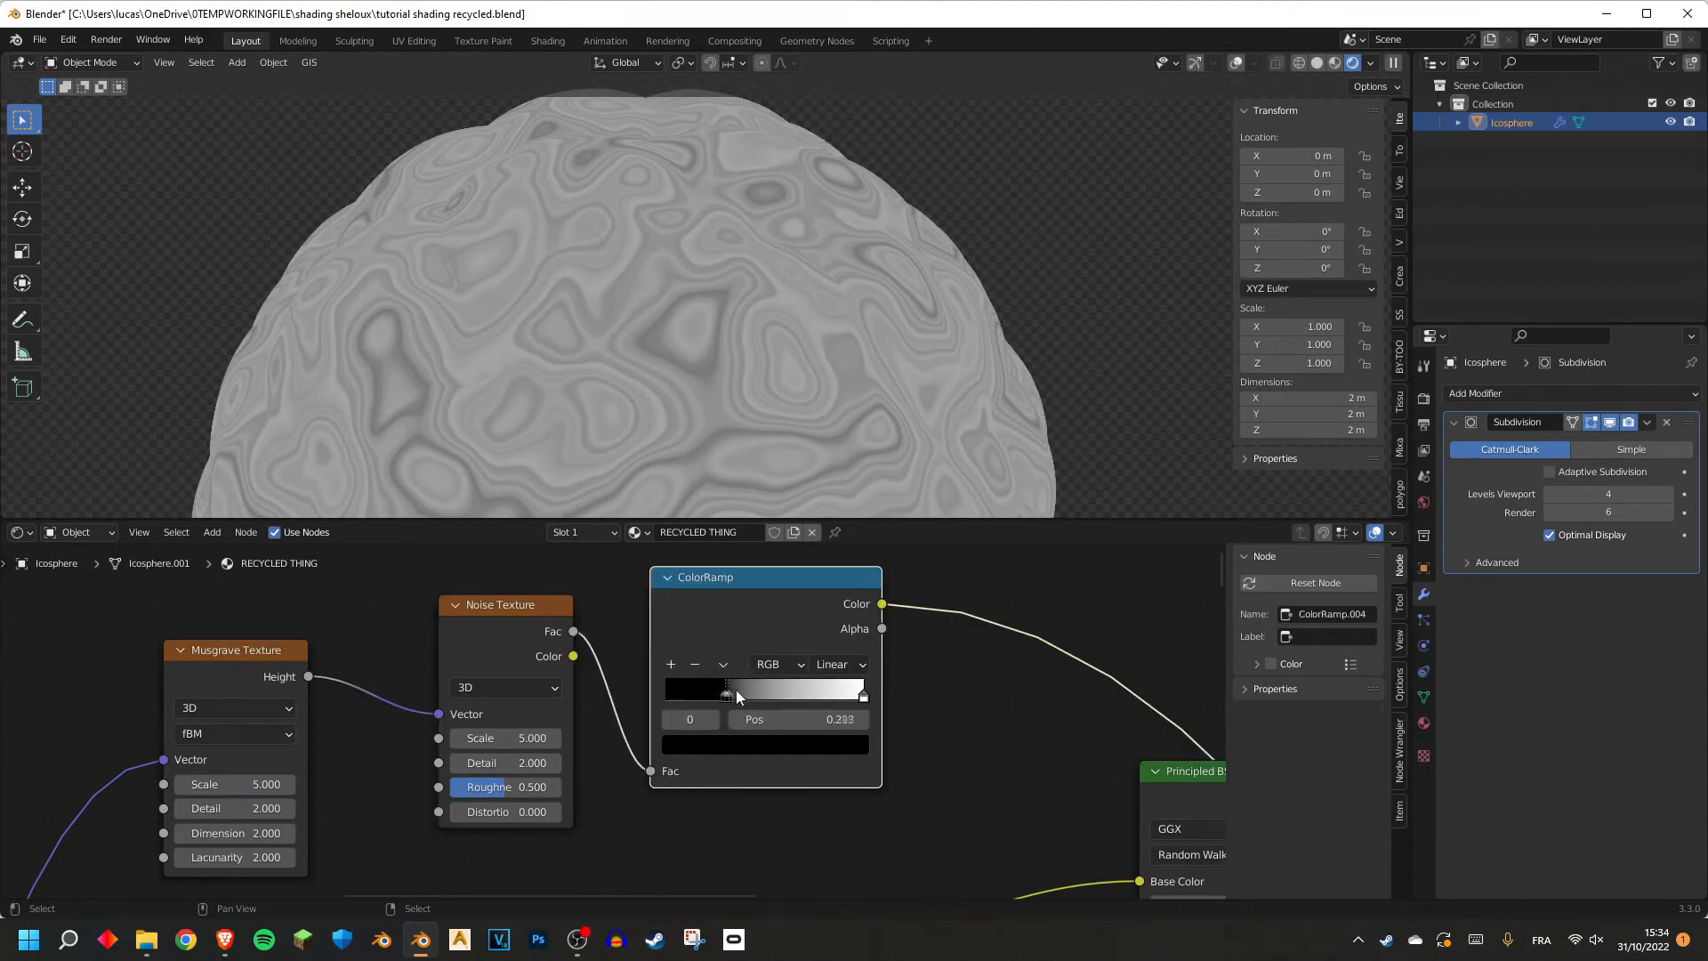
pyautogui.moveTo(864, 698); pyautogui.dragTo(791, 698)
pyautogui.scroll(-2, 869, 728)
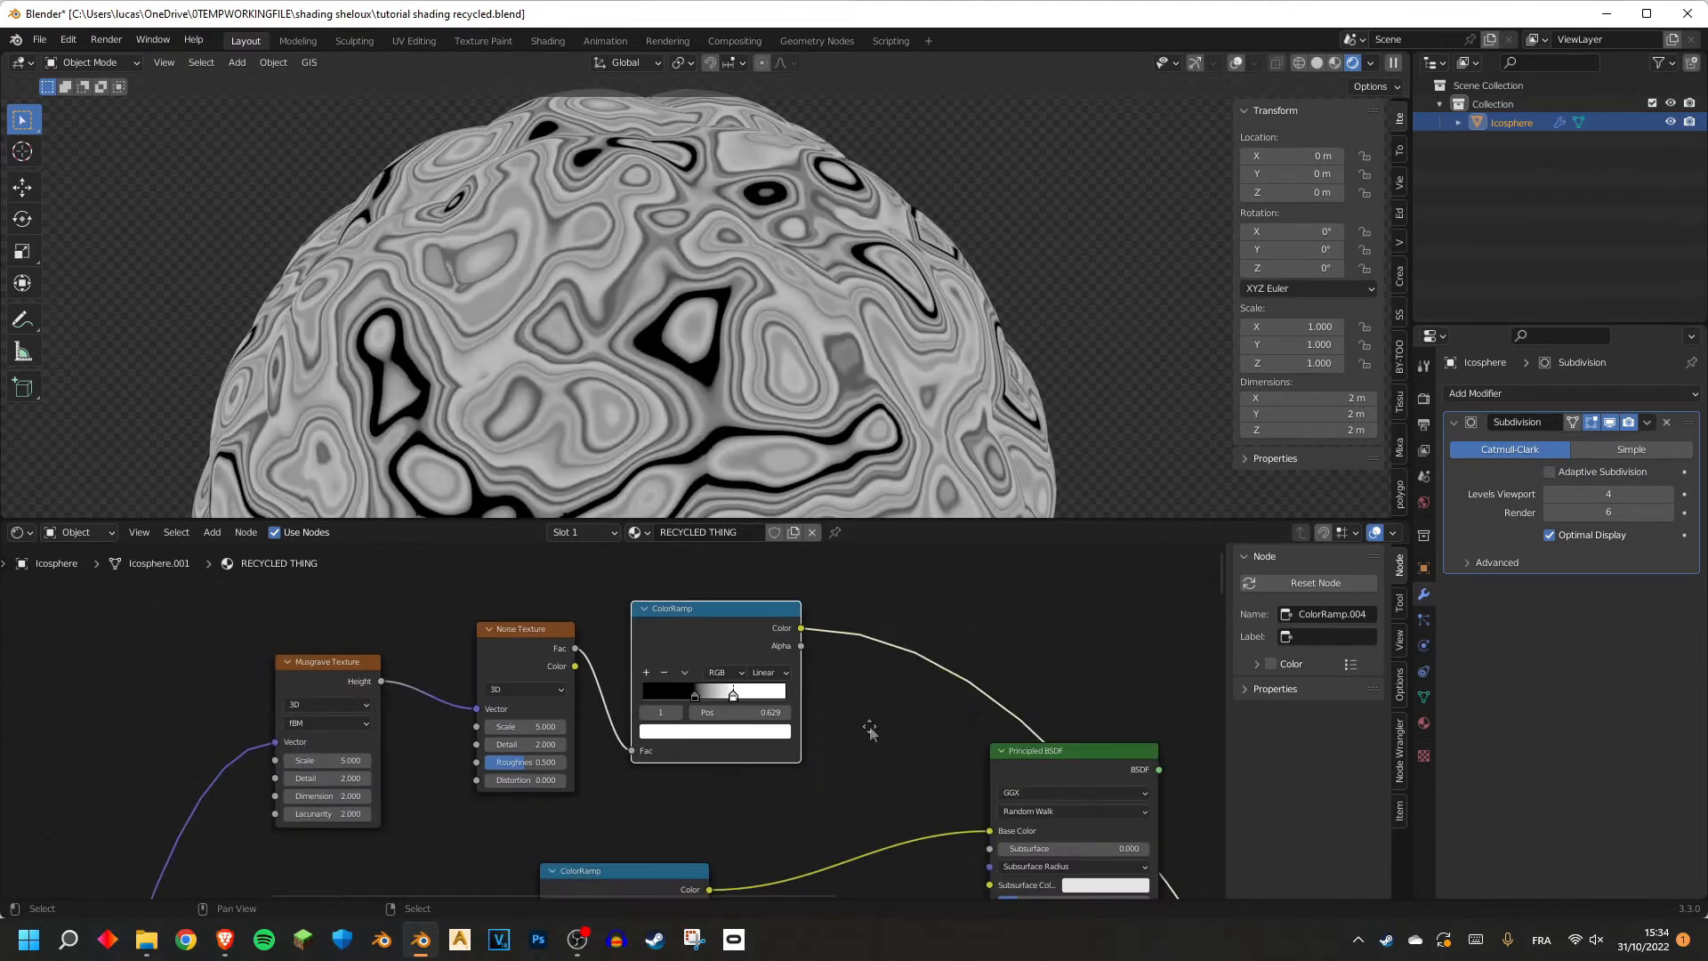
pyautogui.scroll(-5, 845, 427)
# Insert a MixRGB node before the Principled BSDF's Base Color, with the speckle ramp in Color1 and the noise ramp in Color2.
pyautogui.moveTo(856, 731); pyautogui.dragTo(787, 636, button='middle')
pyautogui.hotkey('shift', 'a')
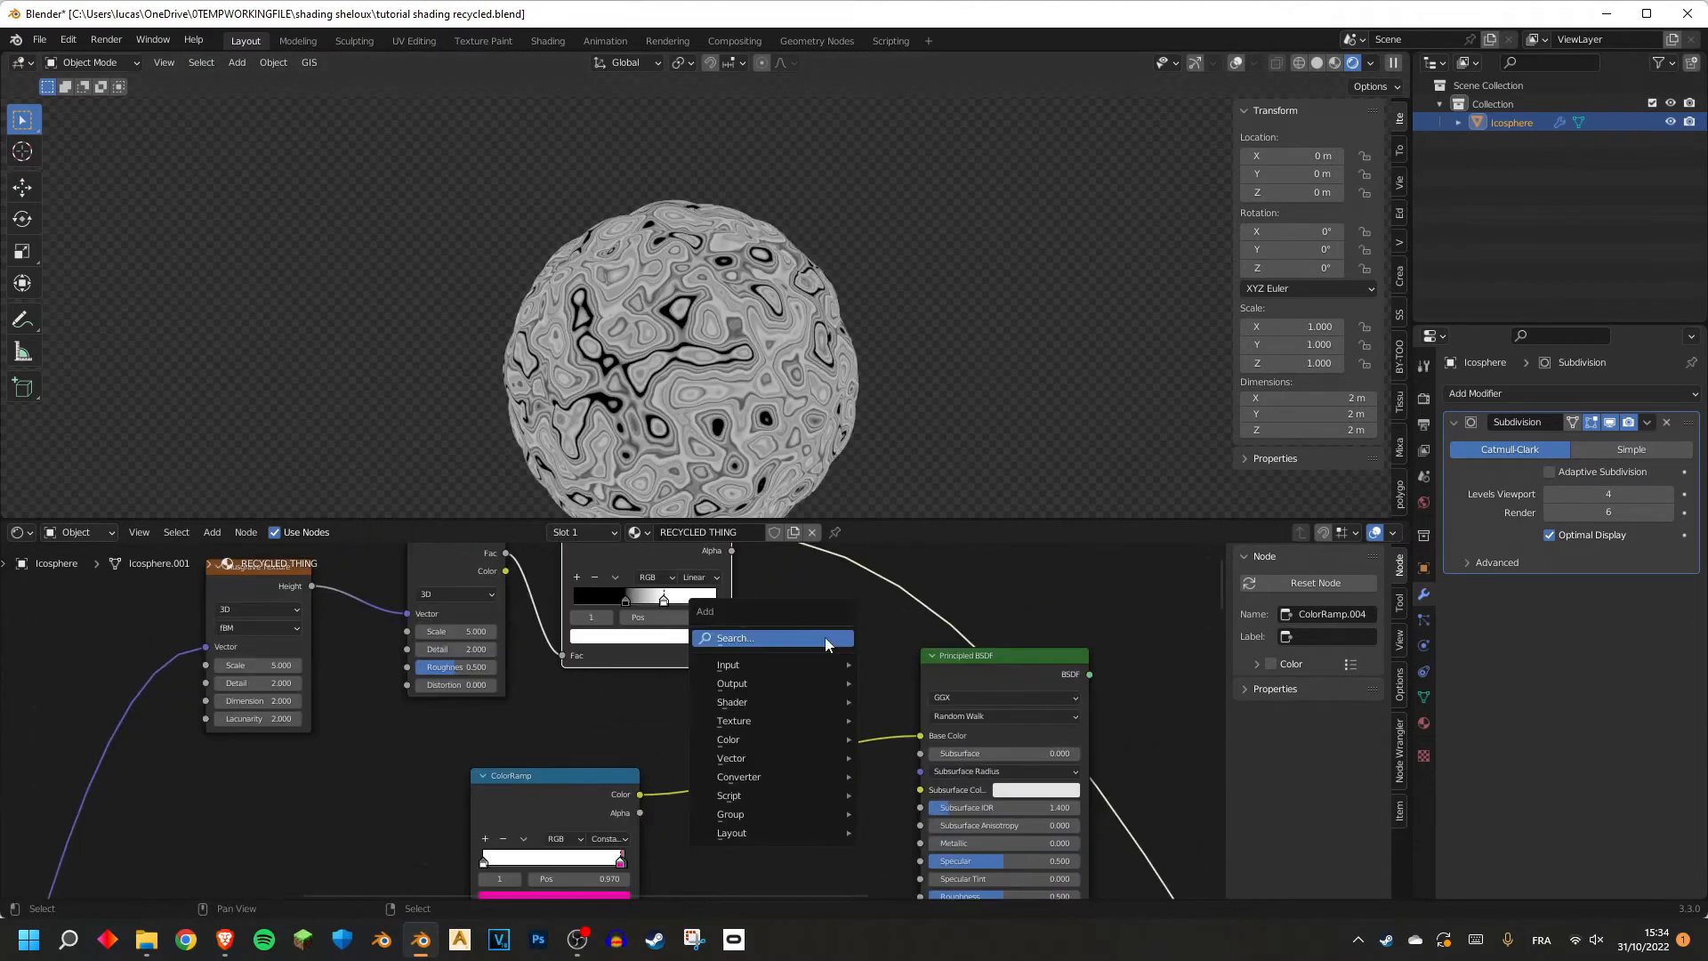
pyautogui.click(832, 635)
pyautogui.write('mix')
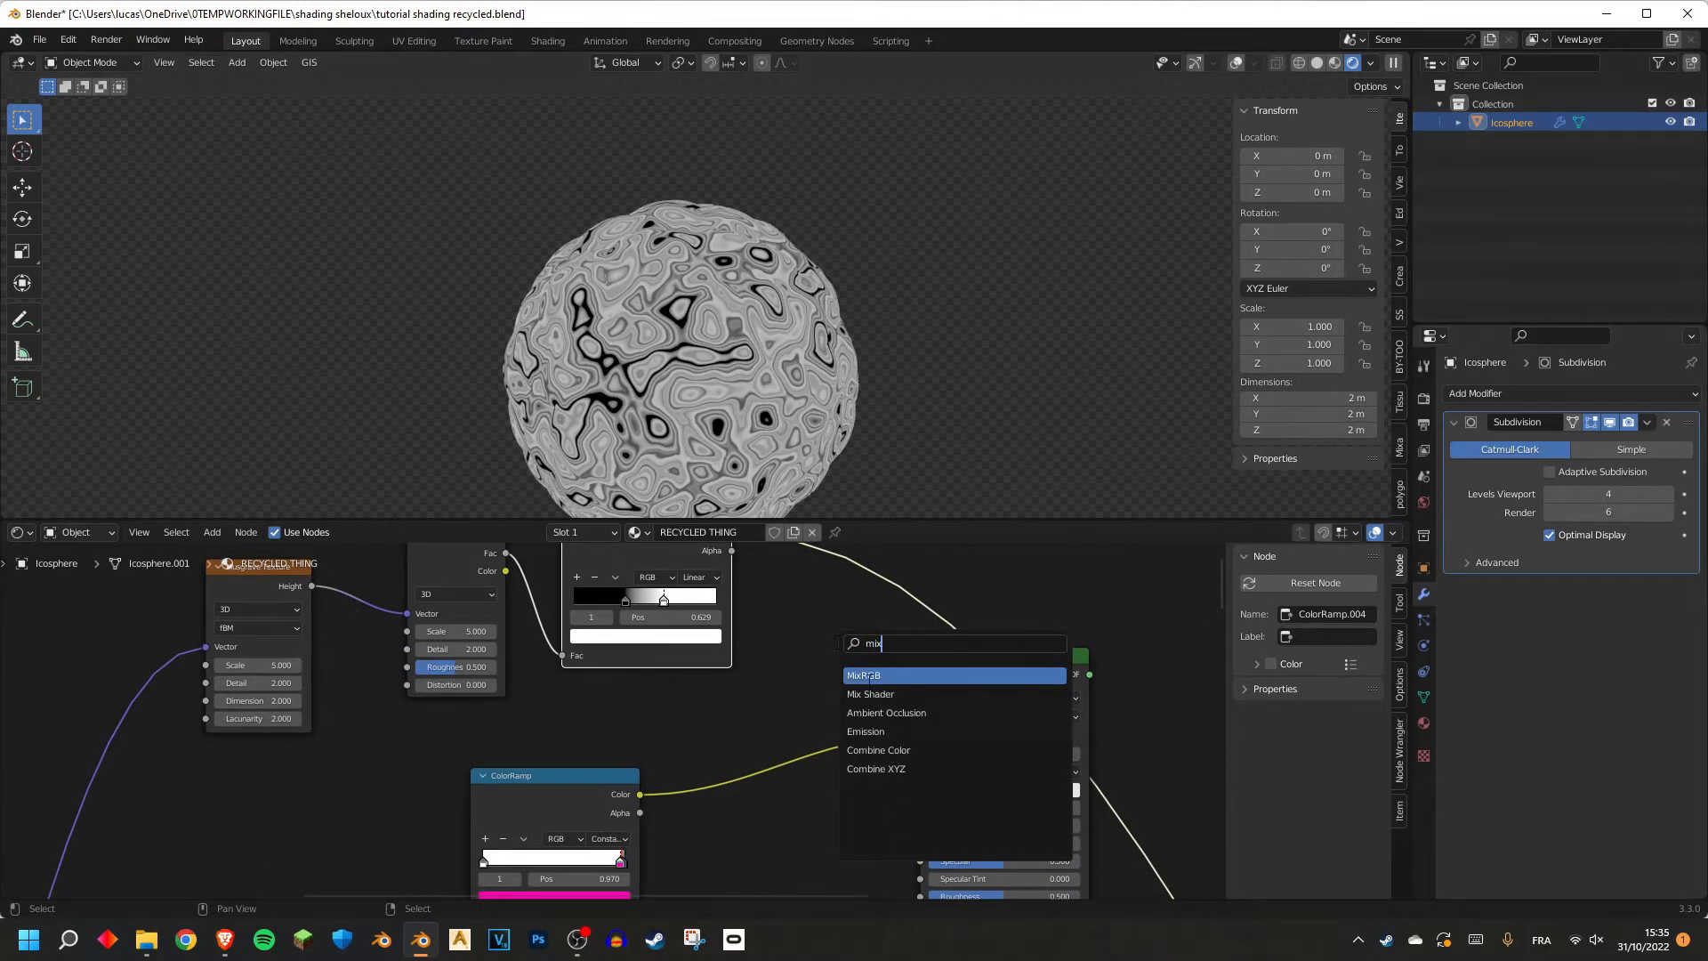
pyautogui.click(865, 675)
pyautogui.click(854, 680)
pyautogui.scroll(3, 842, 675)
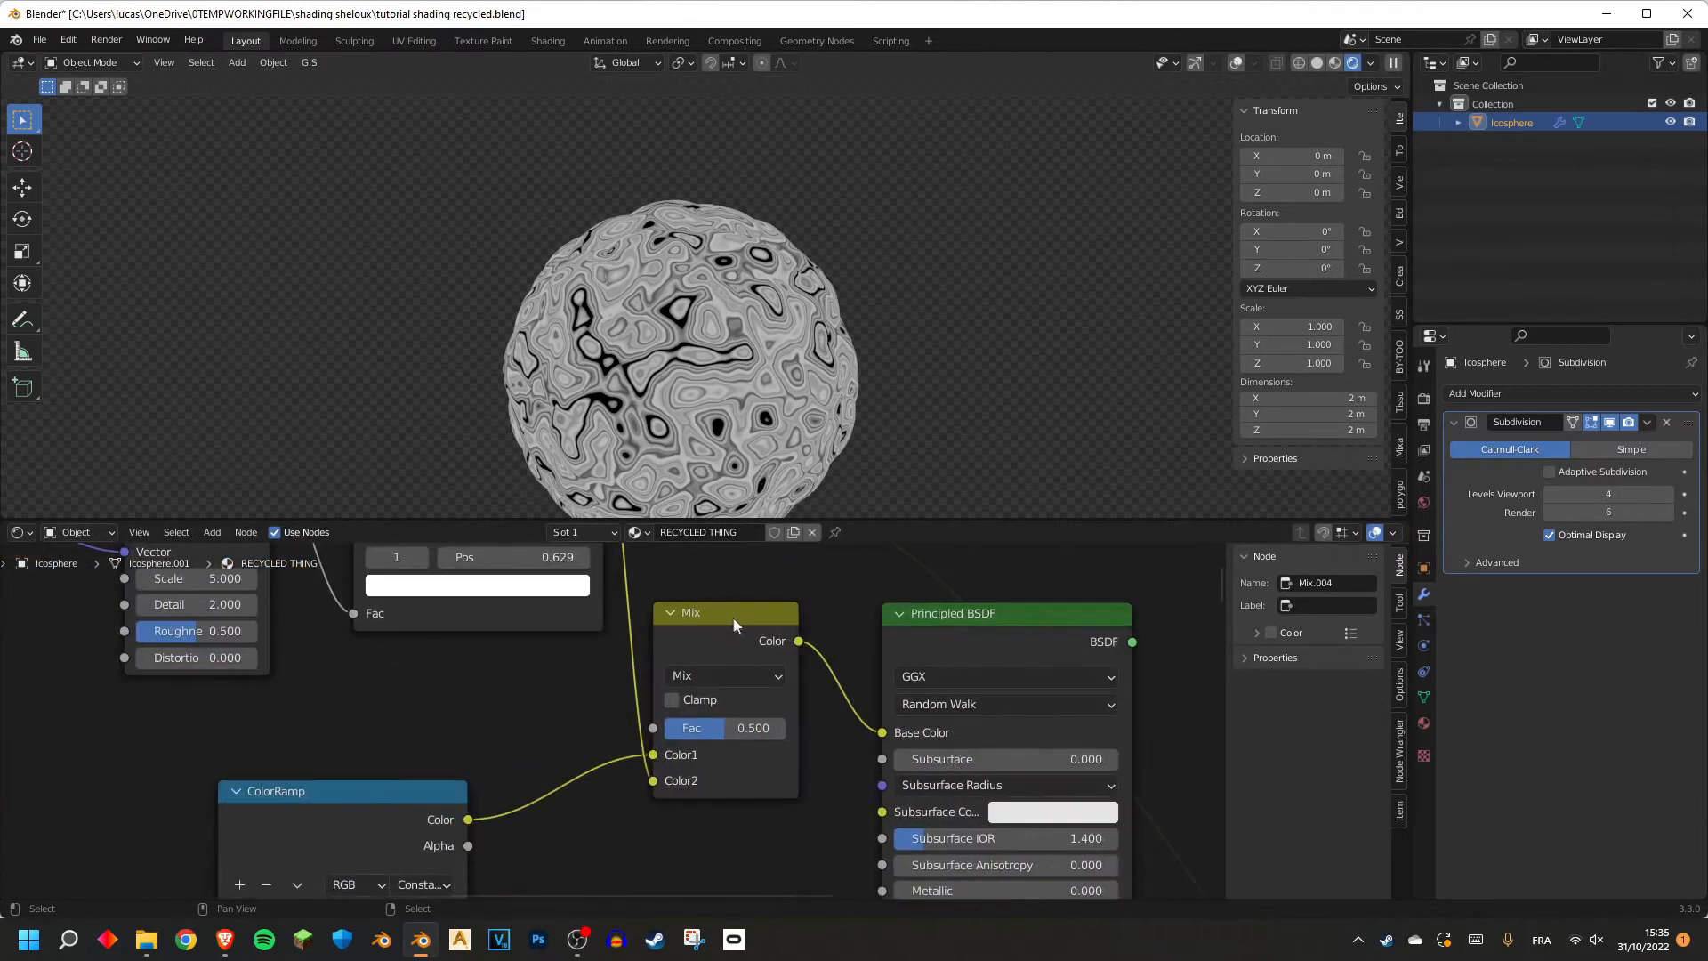
# Preview the Mix node's combined speckle and noise color on the sphere.
pyautogui.click(735, 625)
pyautogui.scroll(6, 648, 329)
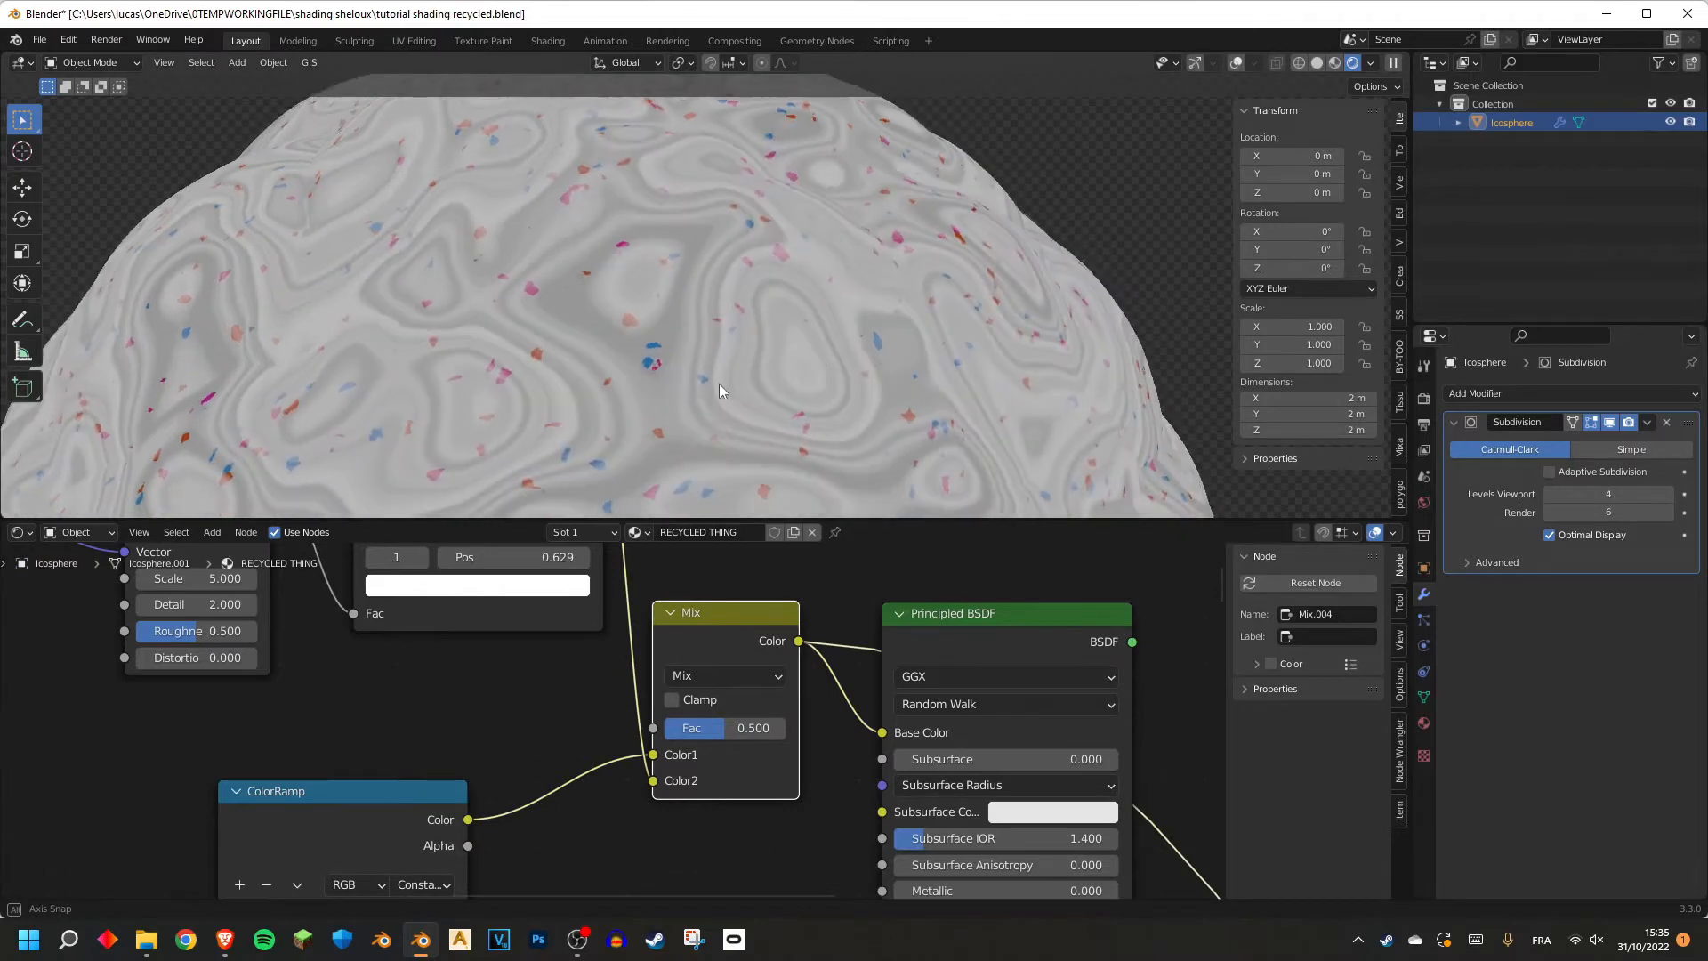
pyautogui.moveTo(518, 591)
pyautogui.mouseDown(button='middle')
pyautogui.moveTo(544, 694)
pyautogui.moveTo(599, 507)
pyautogui.mouseUp(button='middle')
pyautogui.scroll(-1, 537, 702)
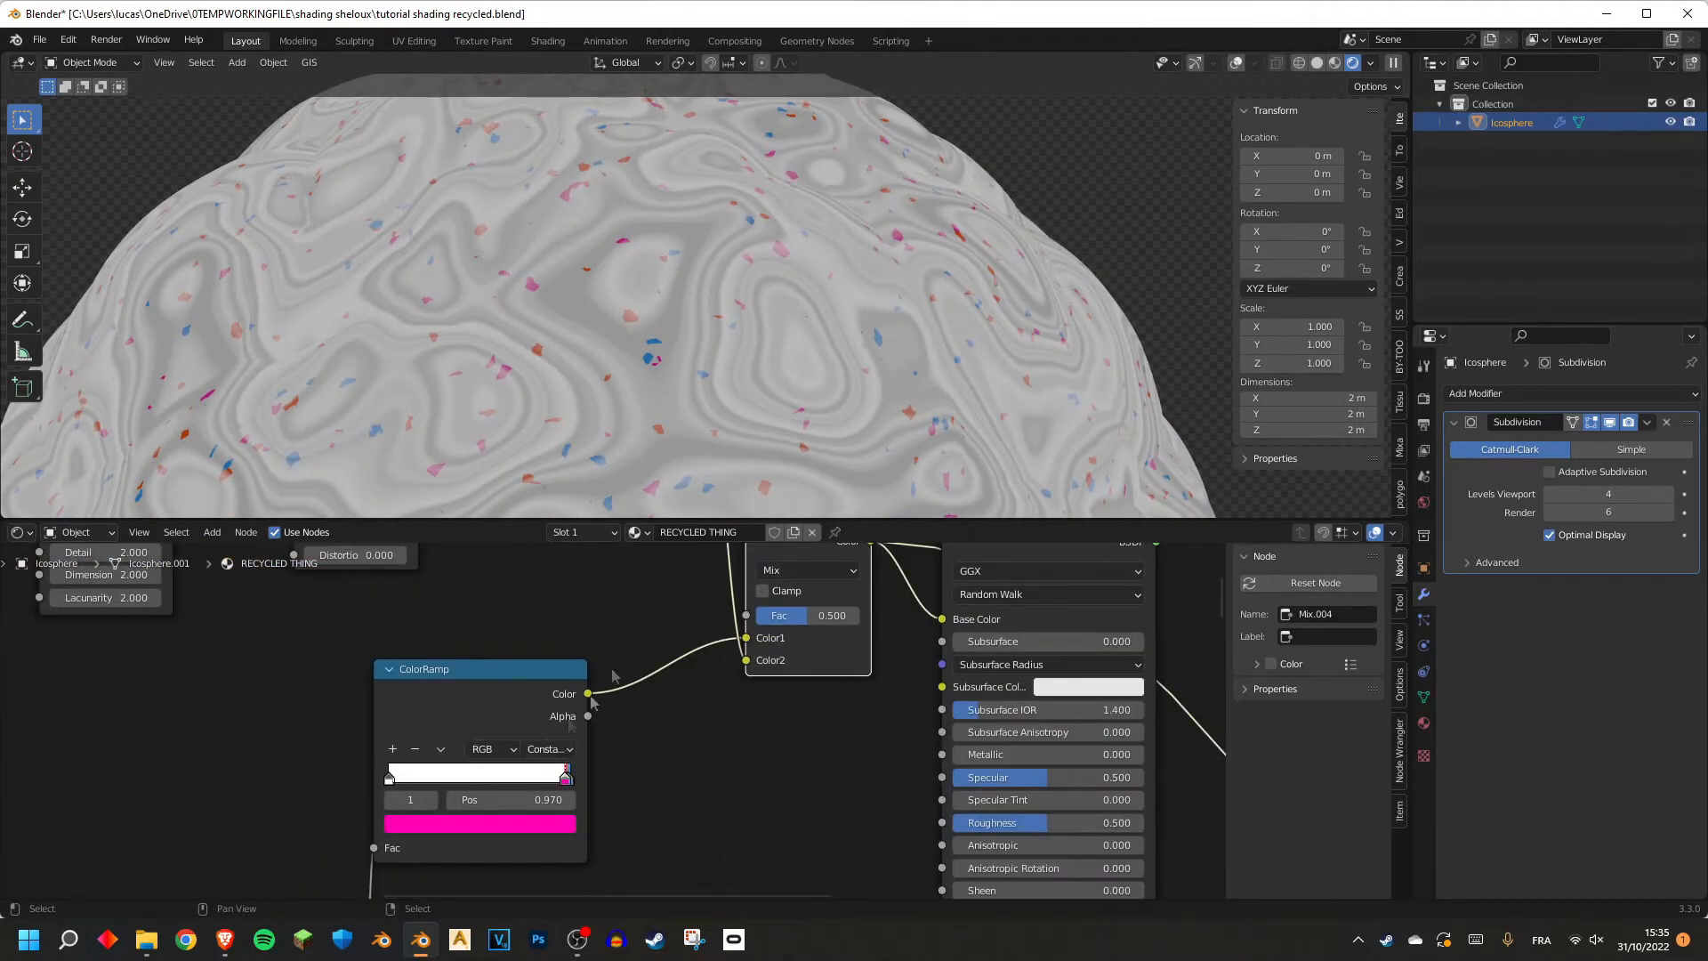
pyautogui.moveTo(676, 623); pyautogui.dragTo(611, 802, button='middle')
# Set the Mix node's blend mode to Multiply and lower its factor to soften the noise pattern.
pyautogui.click(742, 750)
pyautogui.click(755, 673)
pyautogui.scroll(1, 729, 294)
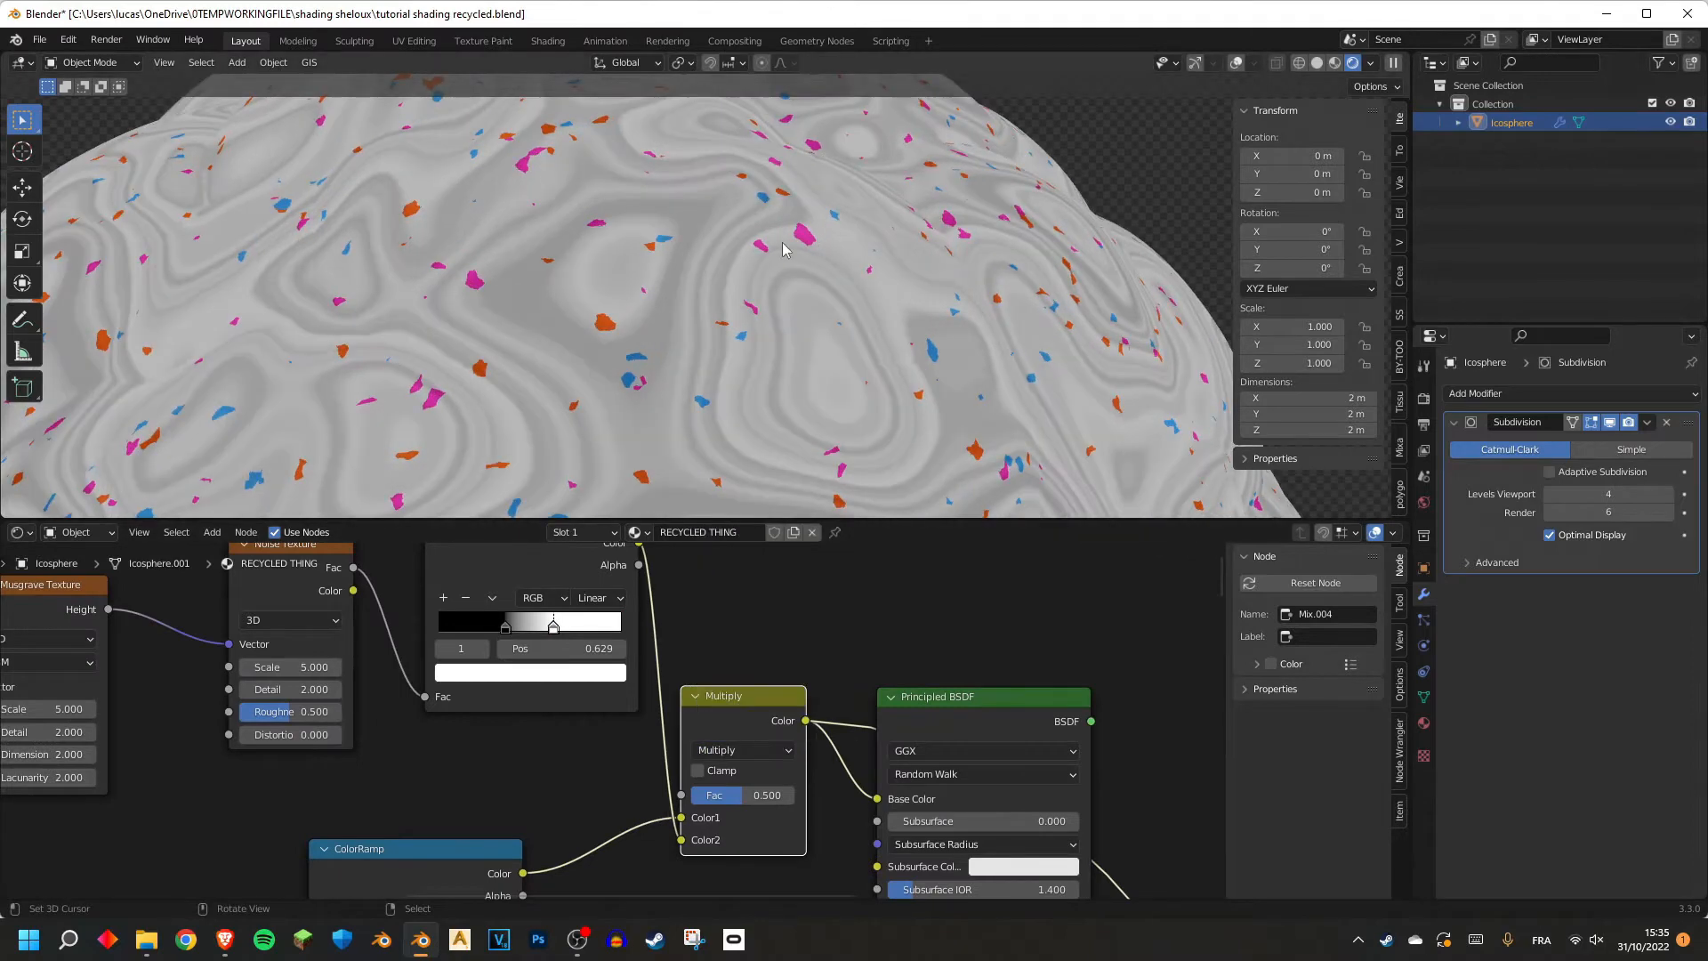
pyautogui.scroll(3, 697, 869)
pyautogui.moveTo(783, 740)
pyautogui.mouseDown()
pyautogui.moveTo(731, 747)
pyautogui.moveTo(751, 749)
pyautogui.mouseUp()
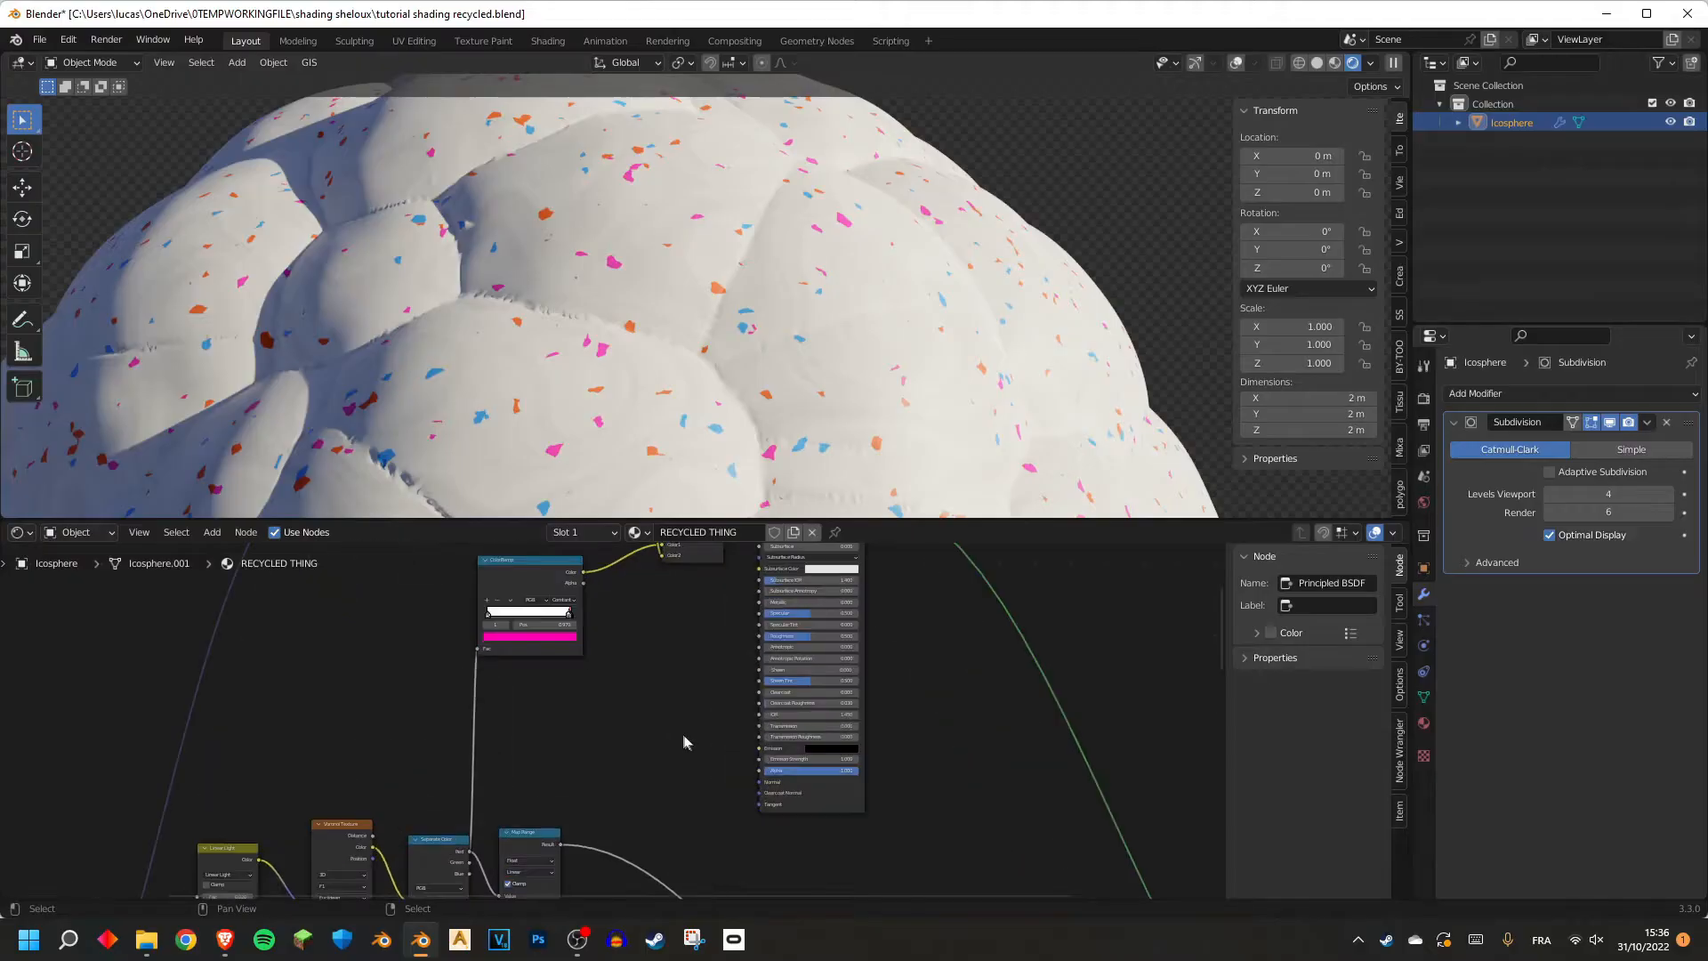
# Add a Bump node feeding the Principled BSDF's Normal input.
pyautogui.moveTo(681, 734); pyautogui.dragTo(614, 733, button='middle')
pyautogui.moveTo(702, 727); pyautogui.dragTo(656, 722)
pyautogui.write('bump')
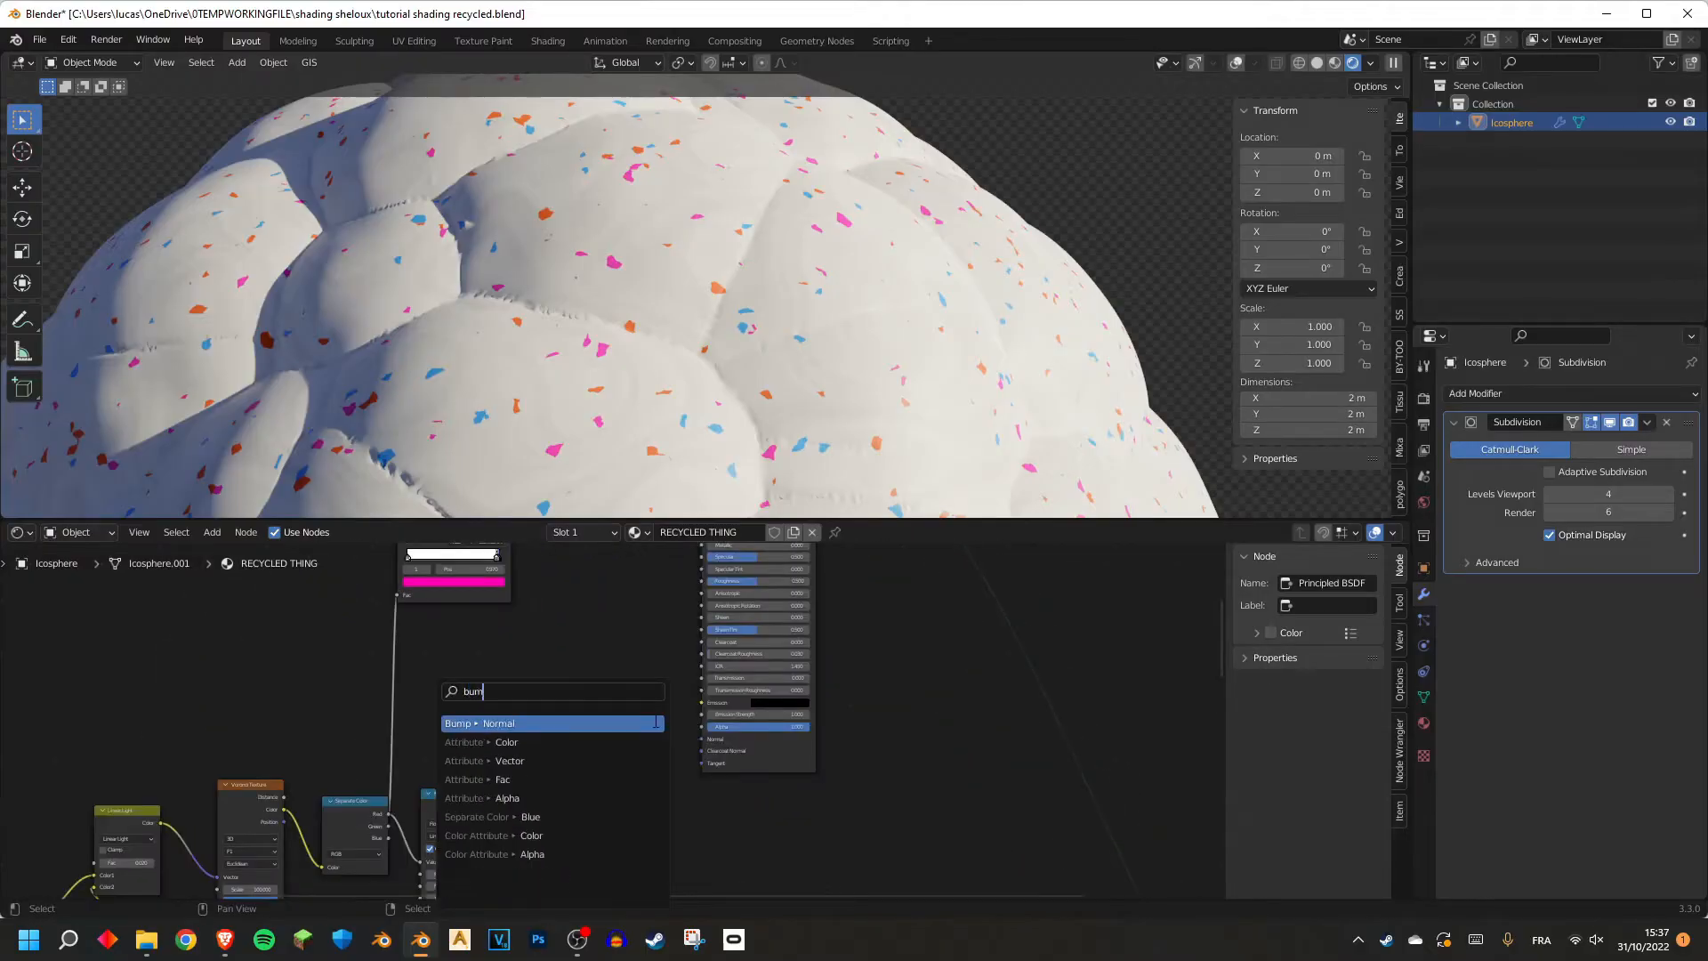
pyautogui.press('Return')
pyautogui.click(656, 719)
# Connect the speckle ColorRamp's Color output to the Bump node's Height and check the relief on the speckles.
pyautogui.scroll(4, 657, 717)
pyautogui.moveTo(657, 714); pyautogui.dragTo(619, 795, button='middle')
pyautogui.scroll(-5, 614, 765)
pyautogui.moveTo(453, 604); pyautogui.dragTo(574, 850)
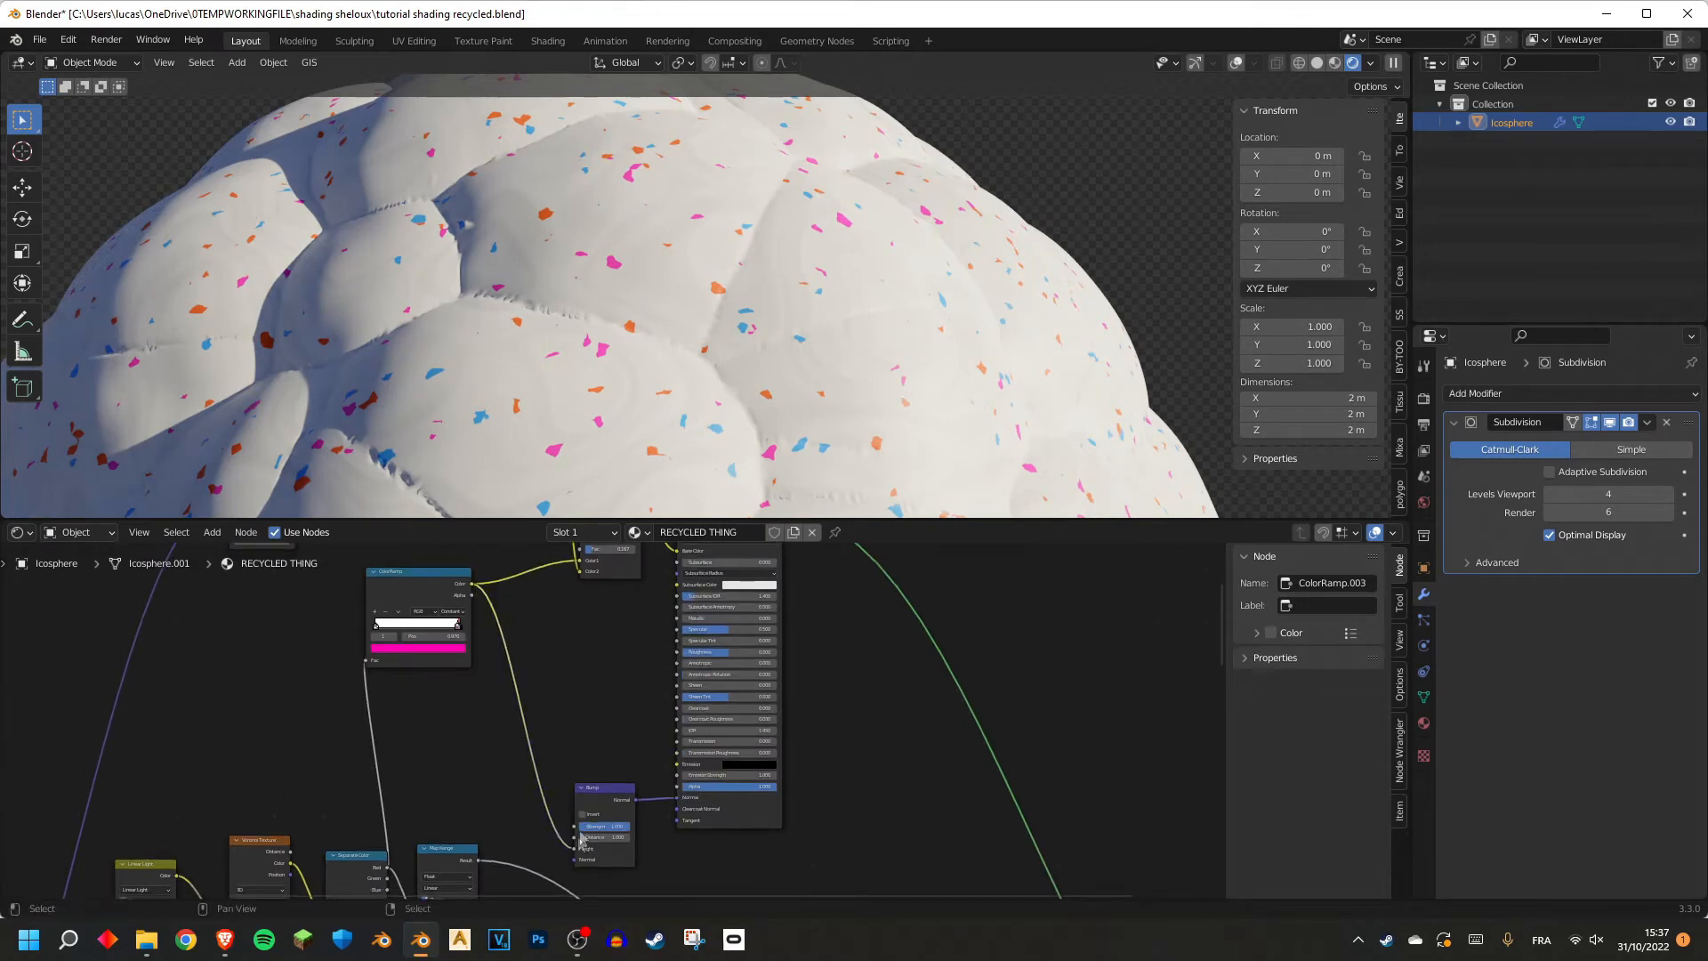
pyautogui.scroll(6, 781, 255)
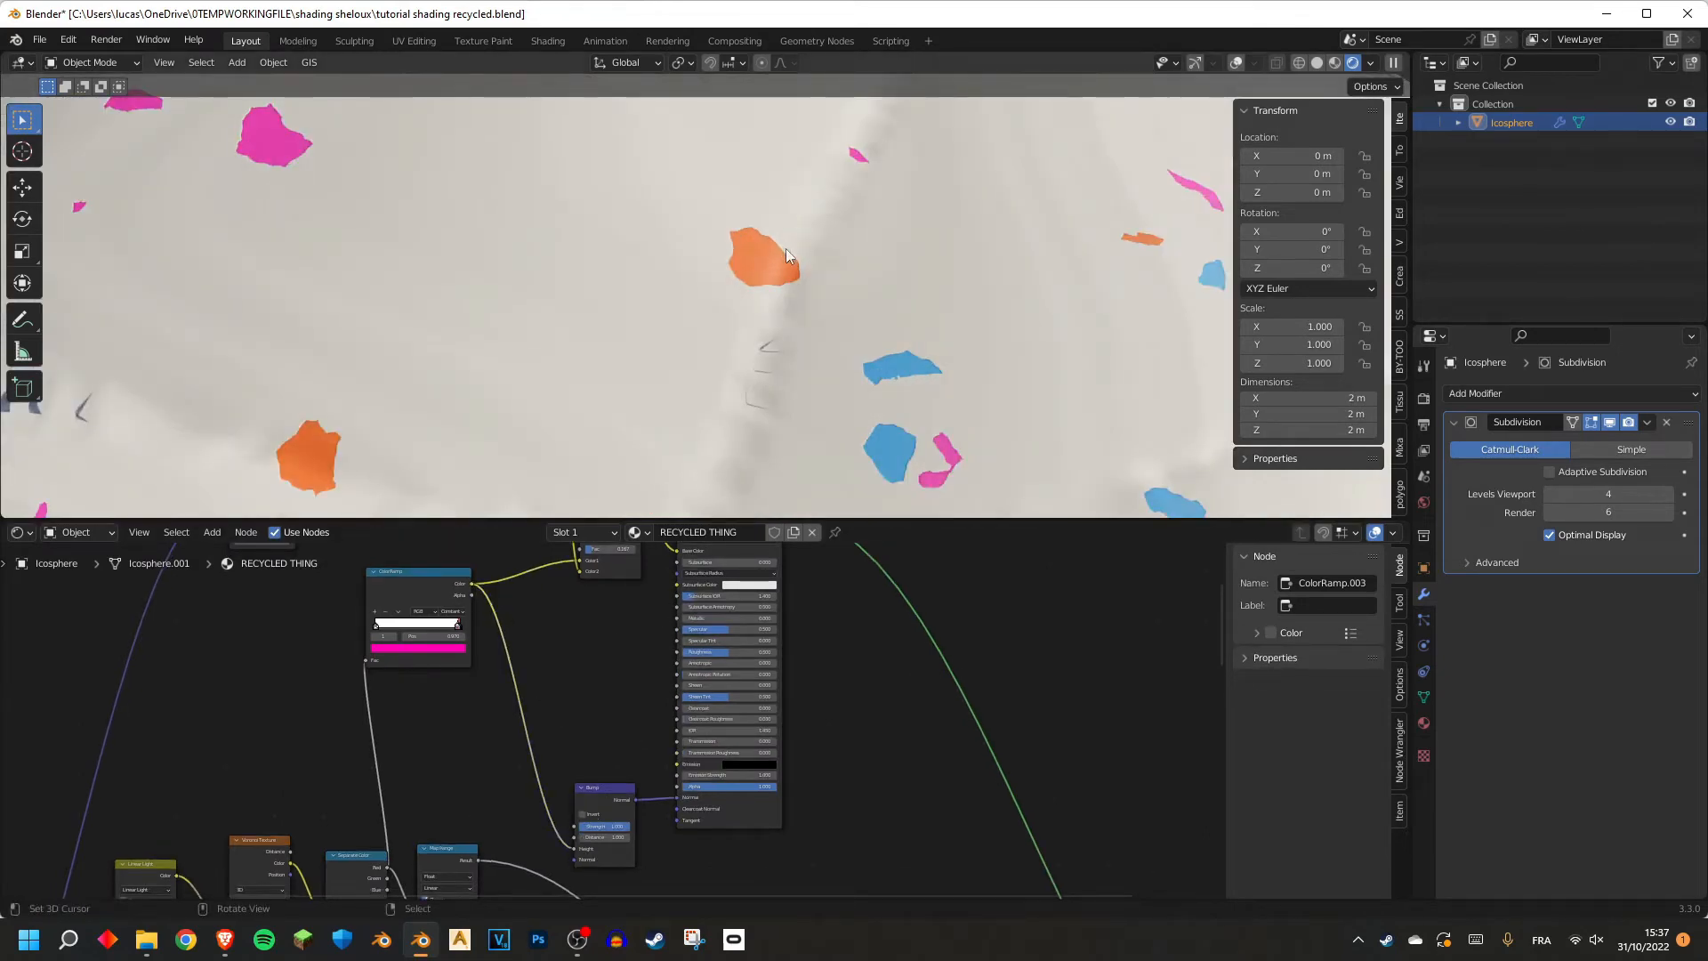
pyautogui.scroll(4, 514, 703)
# Try inserting an Invert node between the speckle ColorRamp and the Bump node's Height.
pyautogui.moveTo(514, 703); pyautogui.dragTo(560, 668, button='middle')
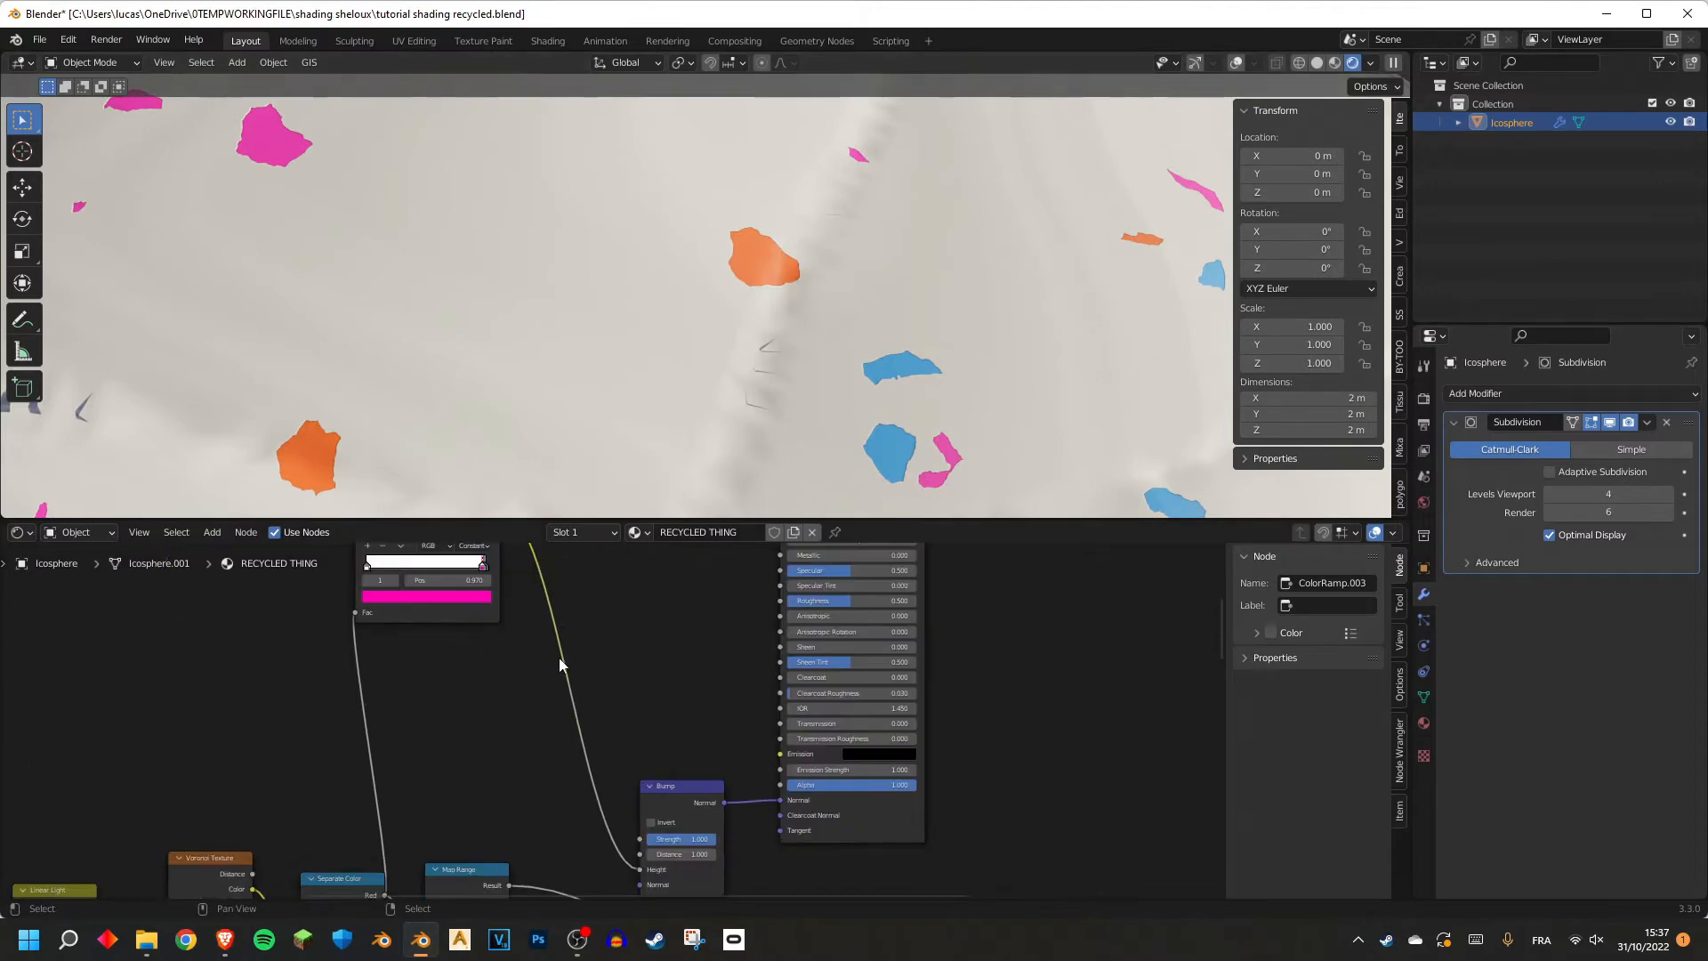
pyautogui.scroll(-3, 587, 663)
pyautogui.hotkey('shift', 'a')
pyautogui.click(602, 645)
pyautogui.write('inver')
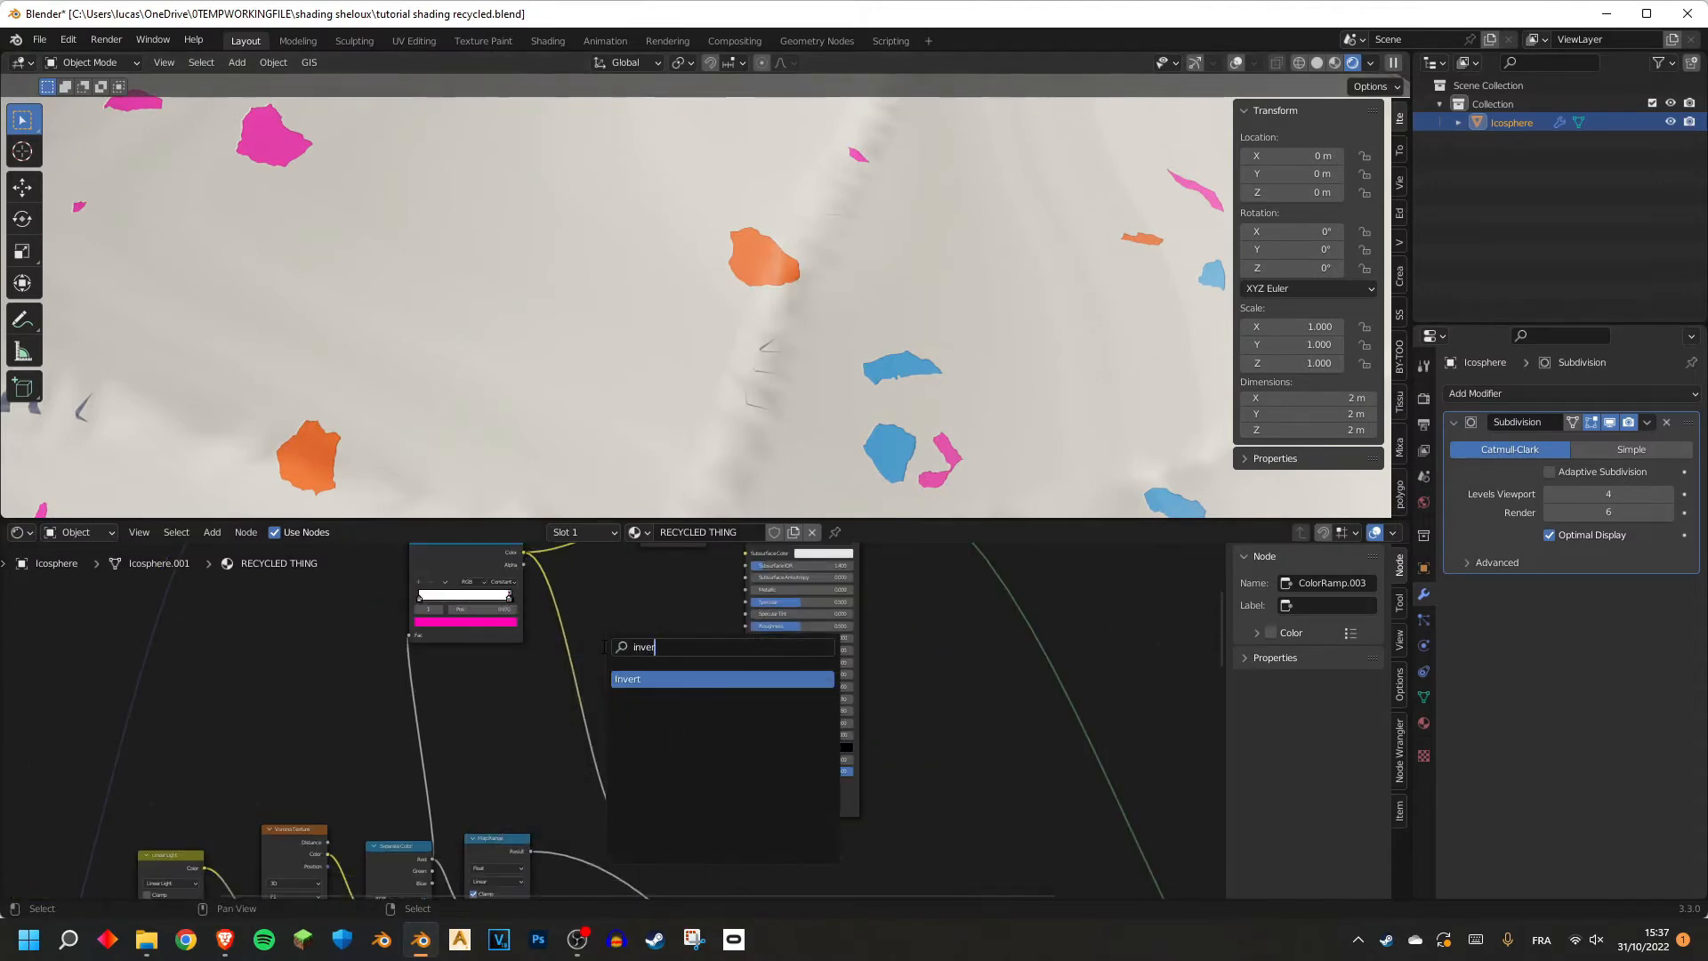
pyautogui.press('Return')
pyautogui.click(595, 650)
# Preview the Invert node's output on the sphere and remove the node while keeping its link.
pyautogui.scroll(3, 811, 249)
pyautogui.scroll(-5, 821, 258)
pyautogui.moveTo(866, 290)
pyautogui.mouseDown(button='middle')
pyautogui.moveTo(751, 359)
pyautogui.moveTo(842, 274)
pyautogui.mouseUp(button='middle')
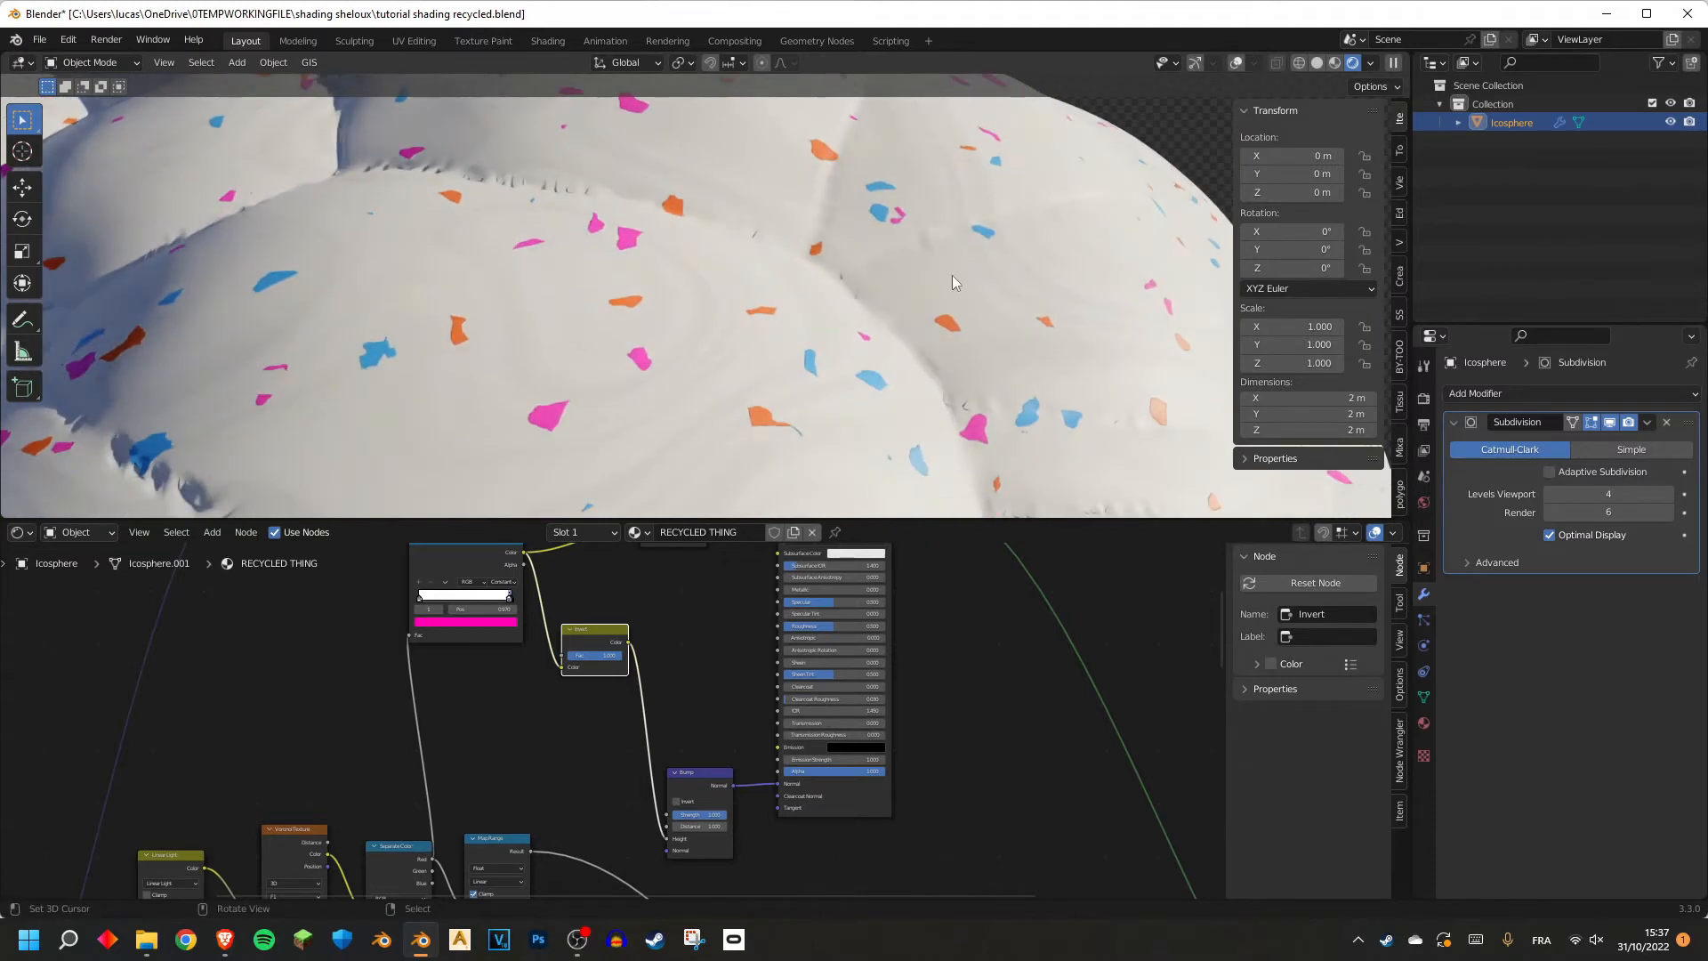
pyautogui.scroll(-5, 952, 282)
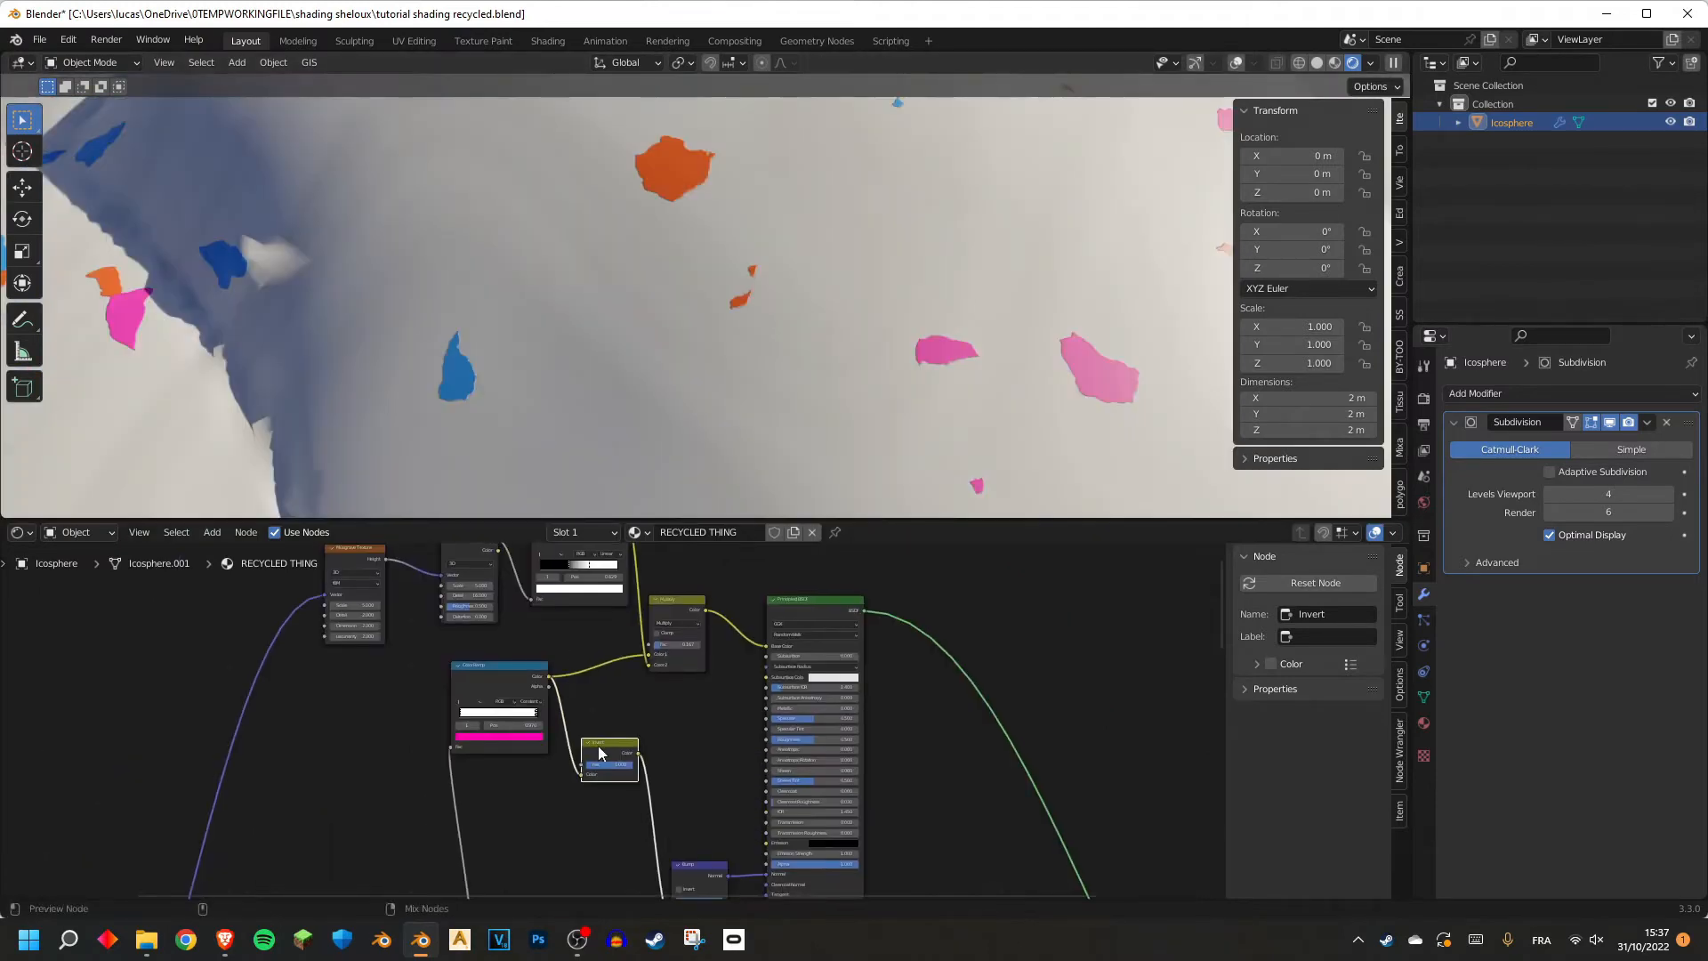
pyautogui.keyDown('ctrl'); pyautogui.keyDown('shift'); pyautogui.click(615, 762); pyautogui.keyUp('shift'); pyautogui.keyUp('ctrl')
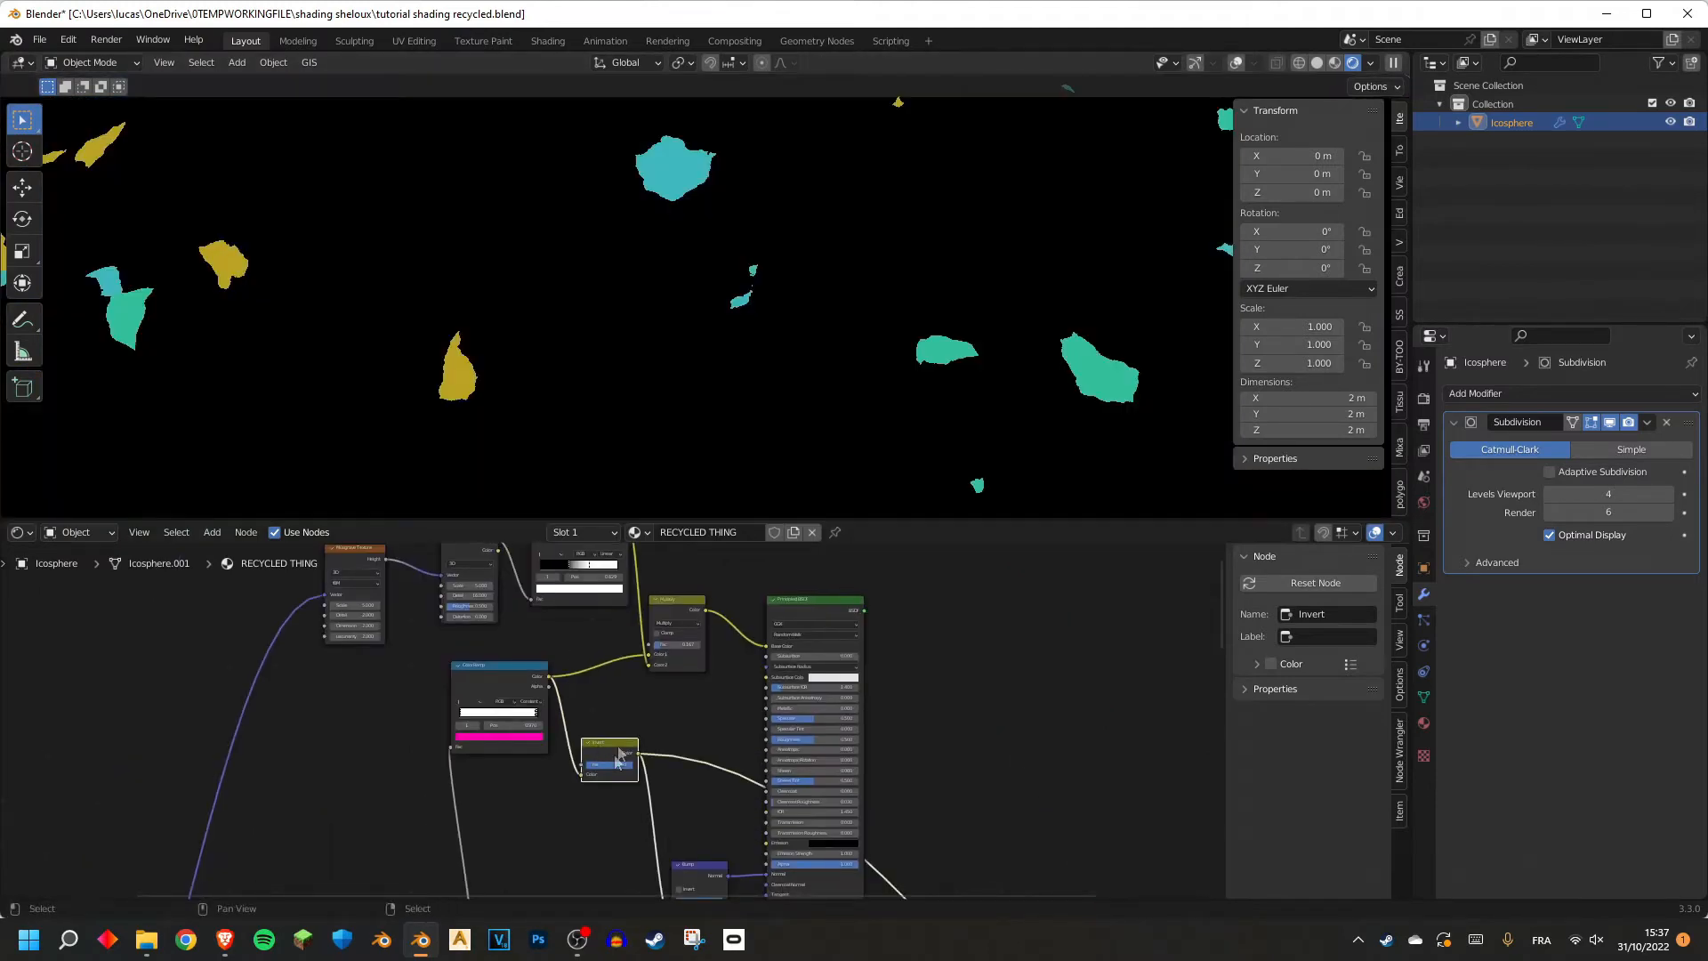
pyautogui.hotkey('ctrl', 'x')
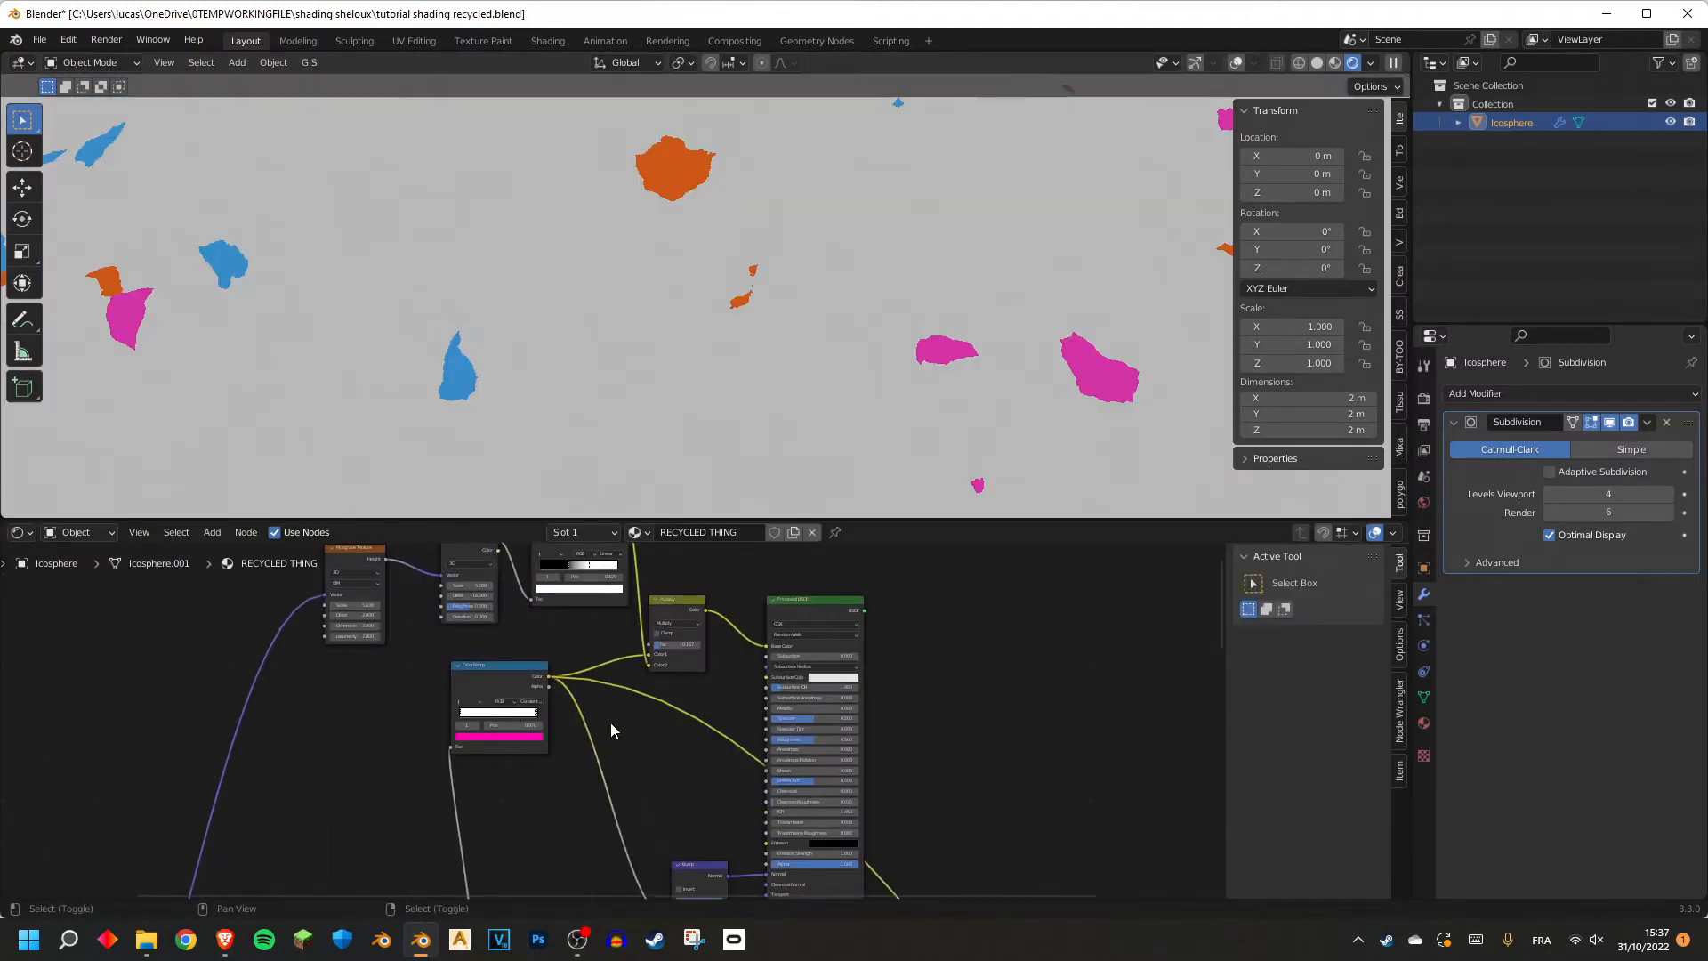
# Insert a Map Range node between the speckle ColorRamp and the Bump node's Height, with To Min 1 and To Max 0.
pyautogui.hotkey('shift', 'a')
pyautogui.click(575, 697)
pyautogui.write('map')
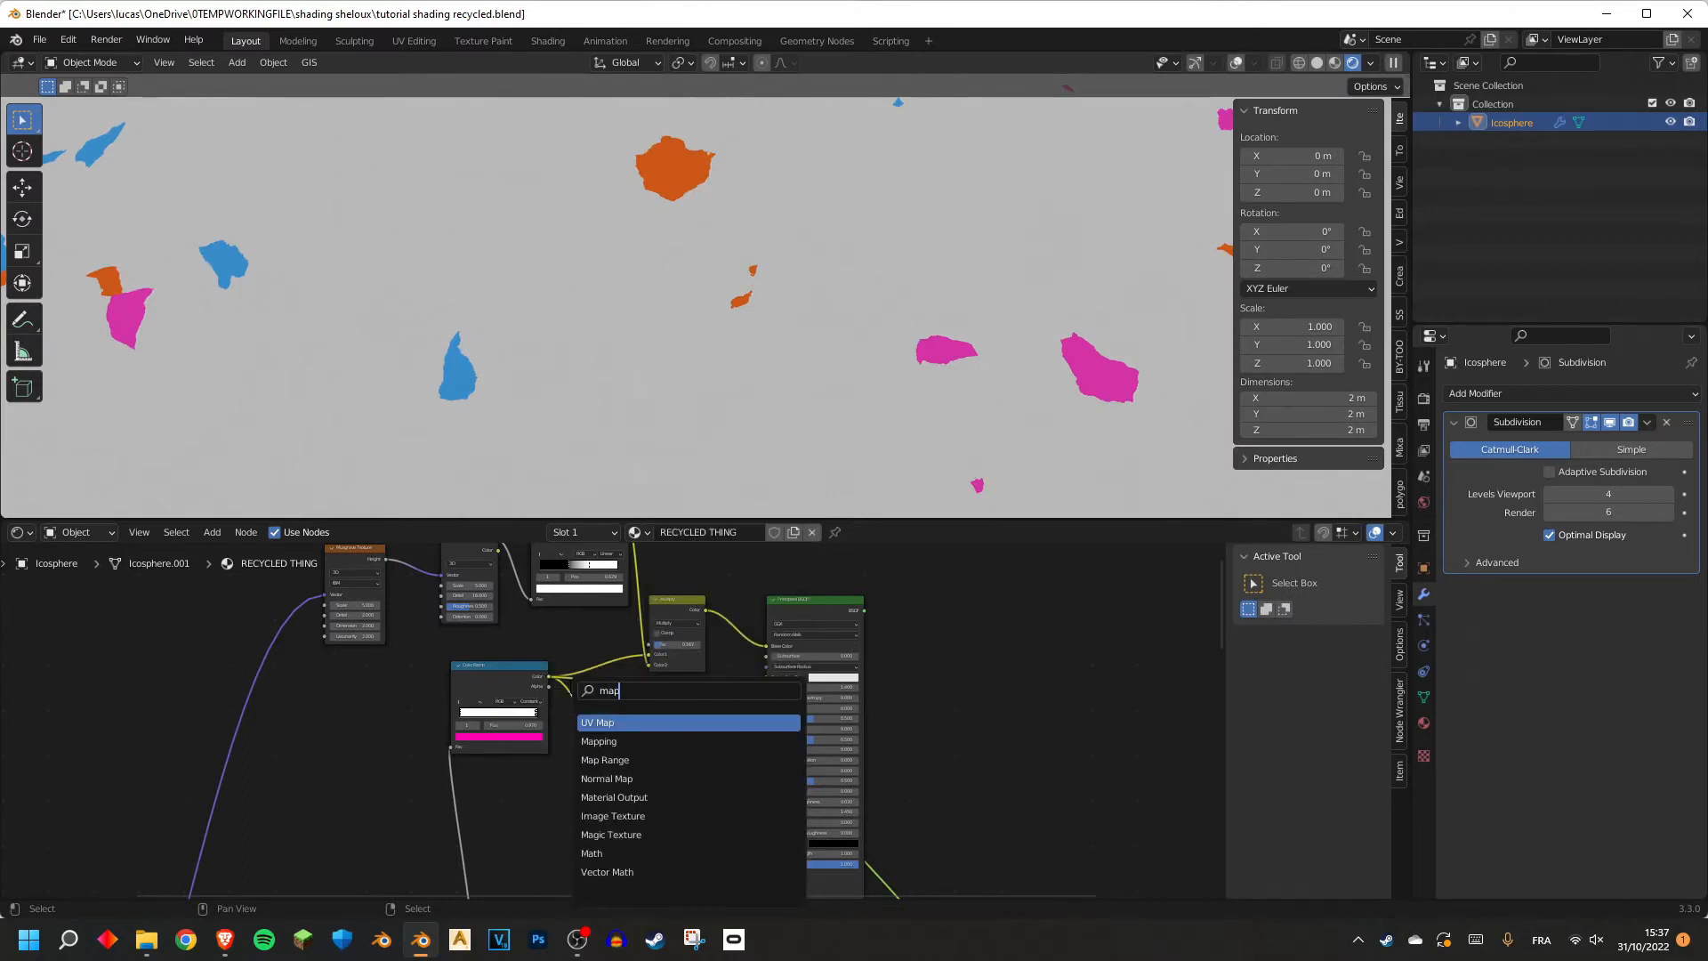
pyautogui.click(626, 765)
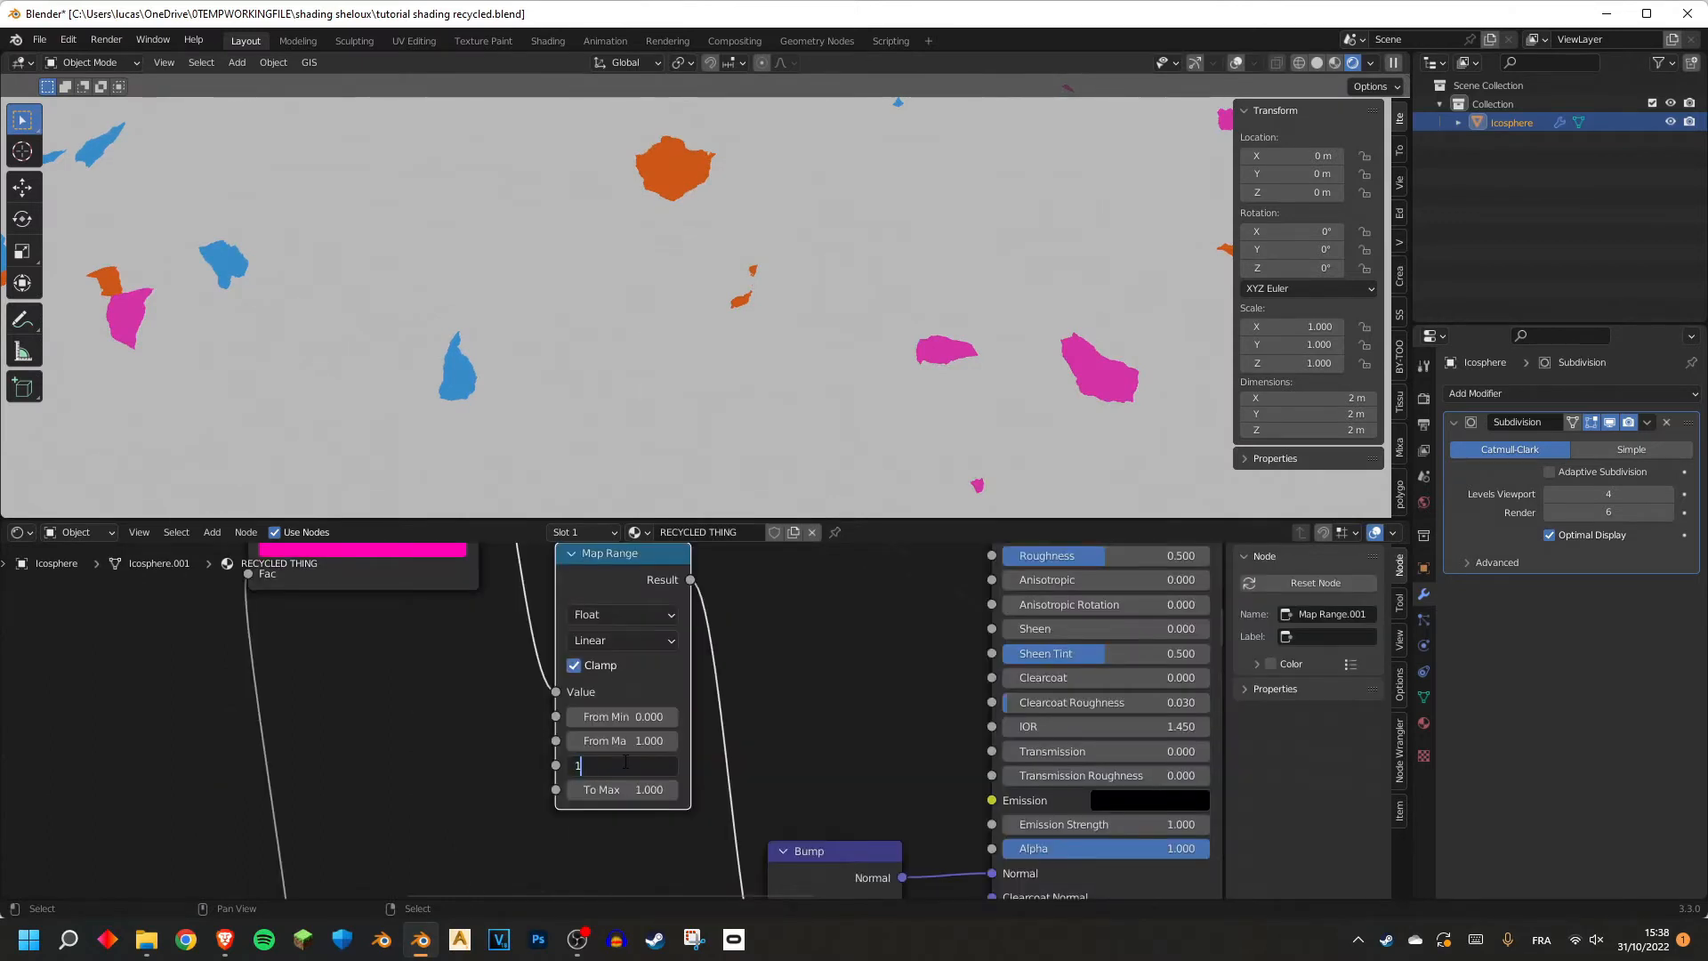
pyautogui.press('Return')
pyautogui.click(633, 788)
pyautogui.write('0')
pyautogui.press('Return')
# Preview the Map Range node's inverted speckle mask on the sphere.
pyautogui.keyDown('ctrl'); pyautogui.keyDown('shift'); pyautogui.click(610, 564); pyautogui.keyUp('shift'); pyautogui.keyUp('ctrl')
pyautogui.scroll(-7, 653, 290)
pyautogui.moveTo(685, 333); pyautogui.dragTo(788, 270, button='middle')
pyautogui.scroll(5, 788, 271)
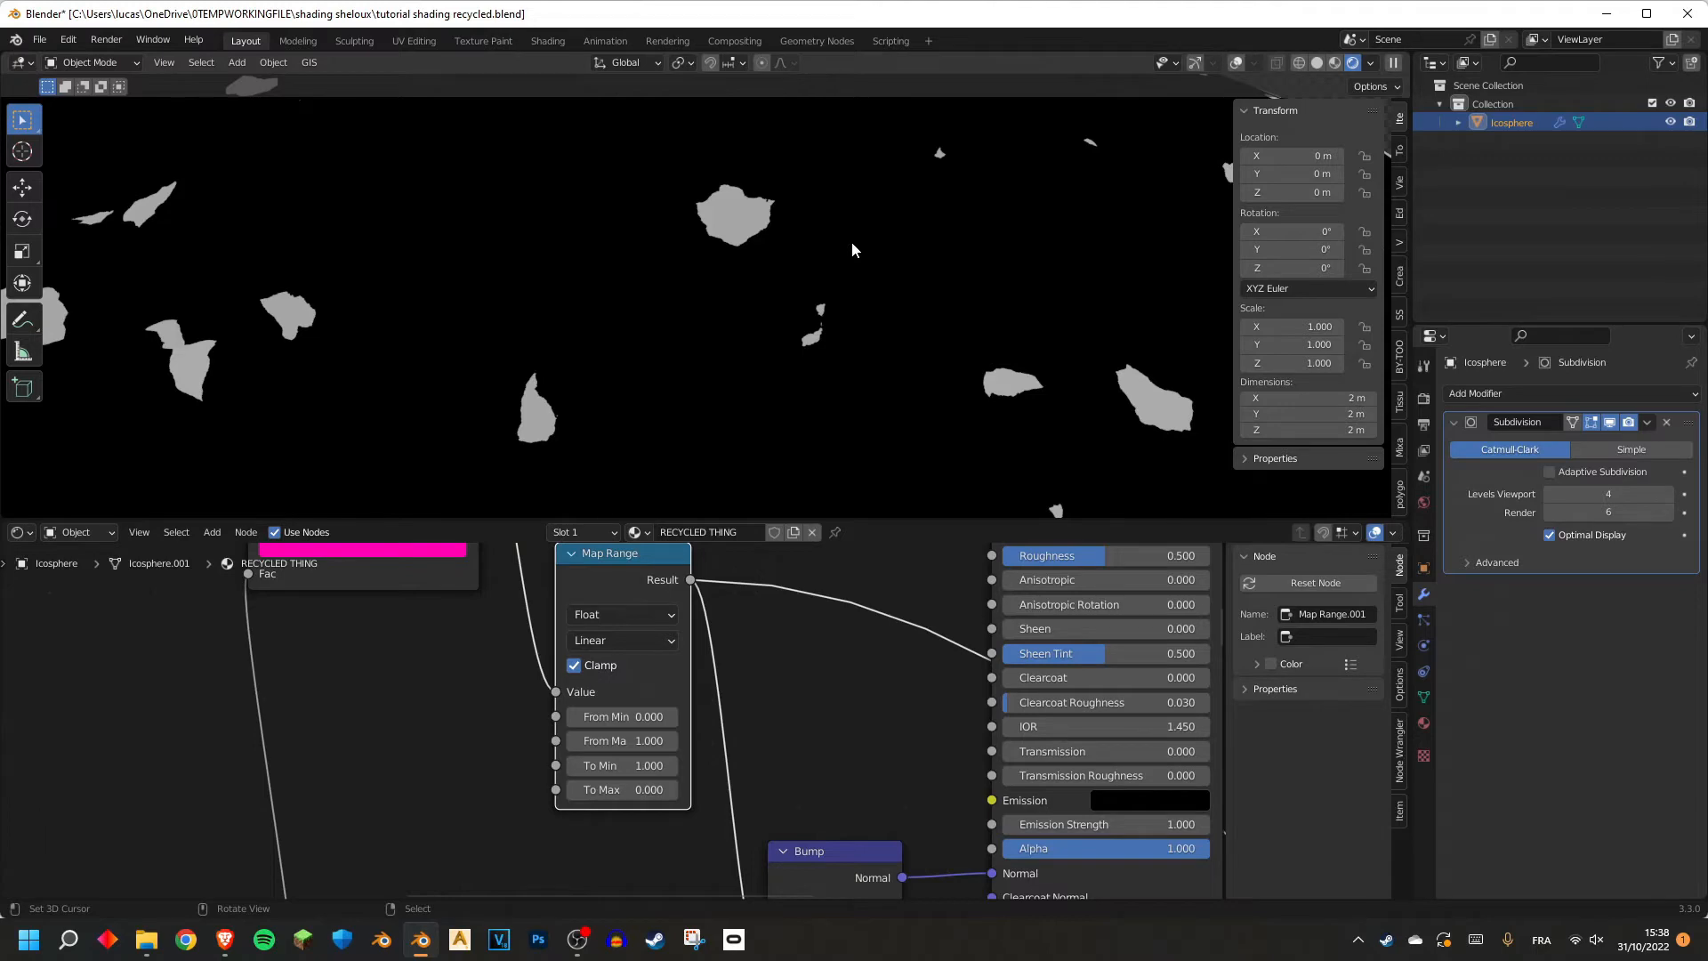
pyautogui.scroll(-6, 860, 756)
pyautogui.moveTo(850, 732); pyautogui.dragTo(846, 717, button='middle')
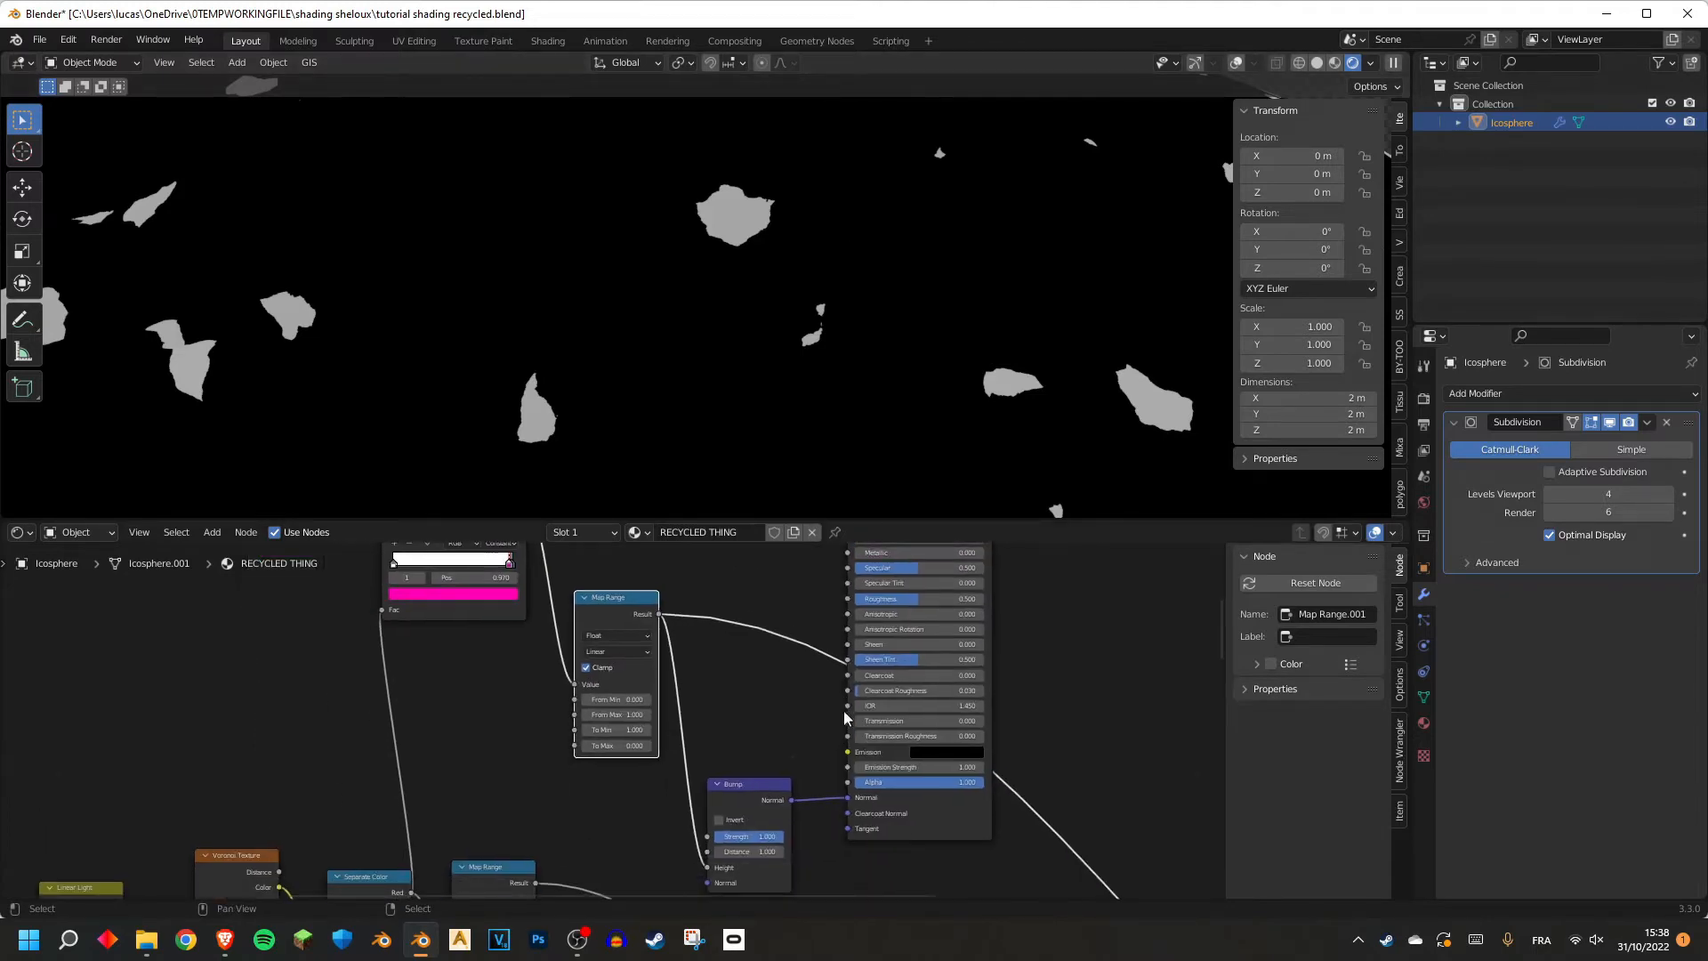
pyautogui.scroll(4, 783, 680)
pyautogui.scroll(-1, 674, 582)
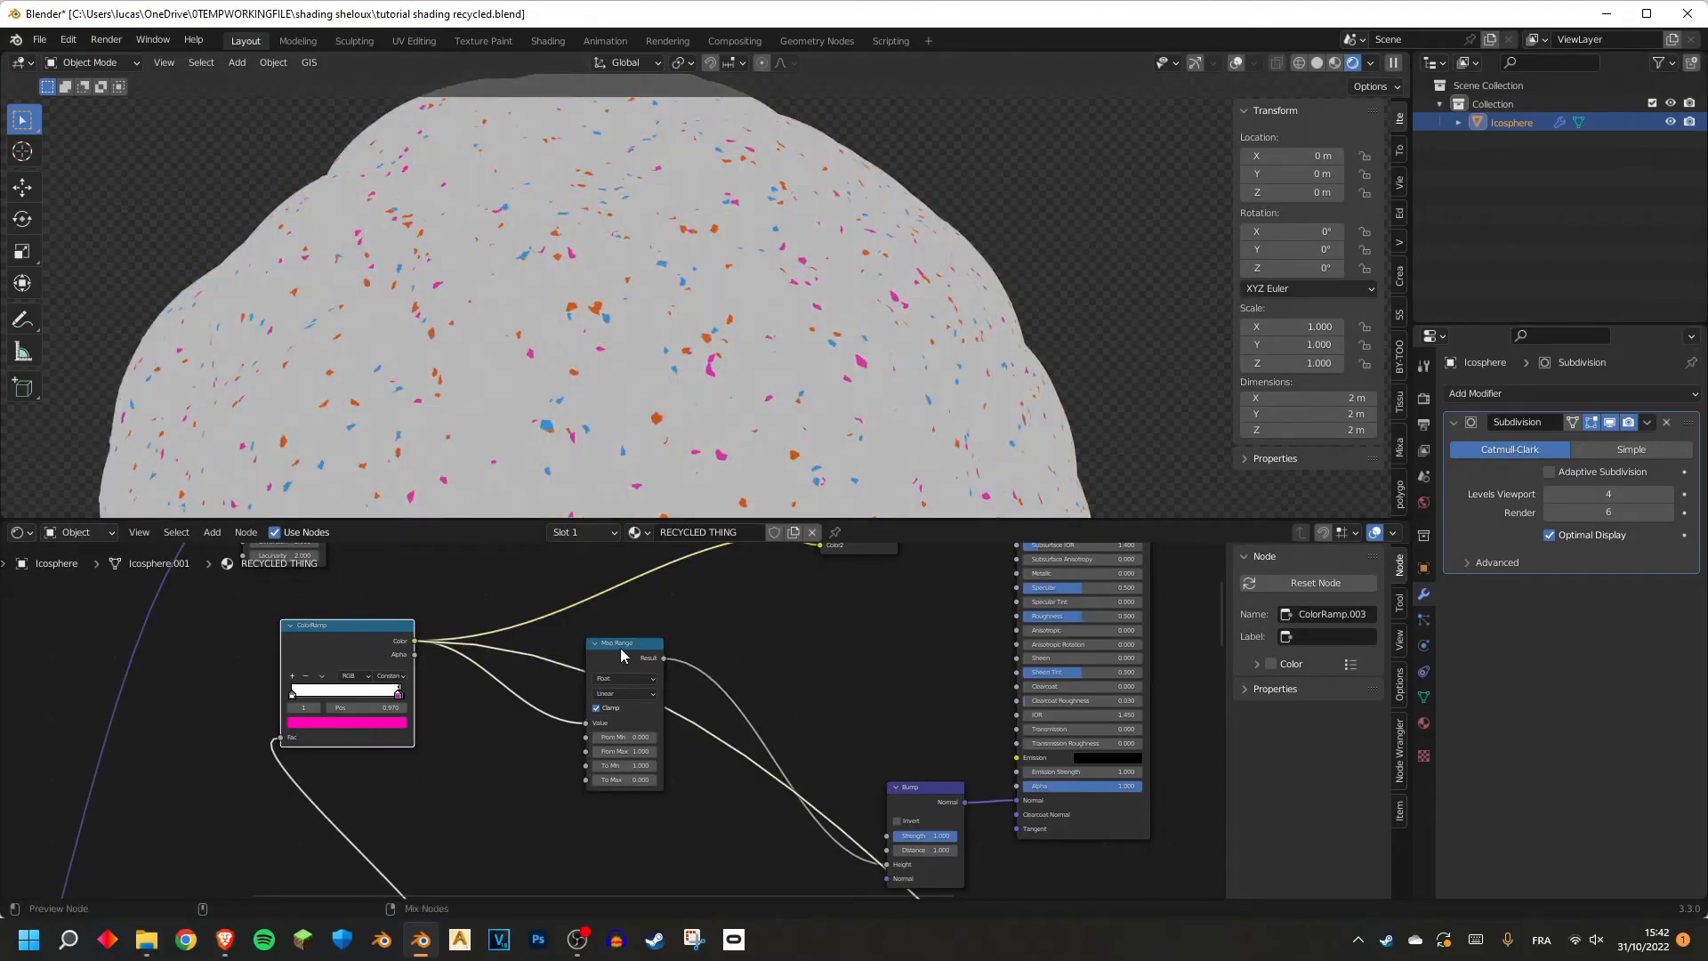
pyautogui.keyDown('ctrl'); pyautogui.keyDown('shift'); pyautogui.click(621, 656); pyautogui.keyUp('shift'); pyautogui.keyUp('ctrl')
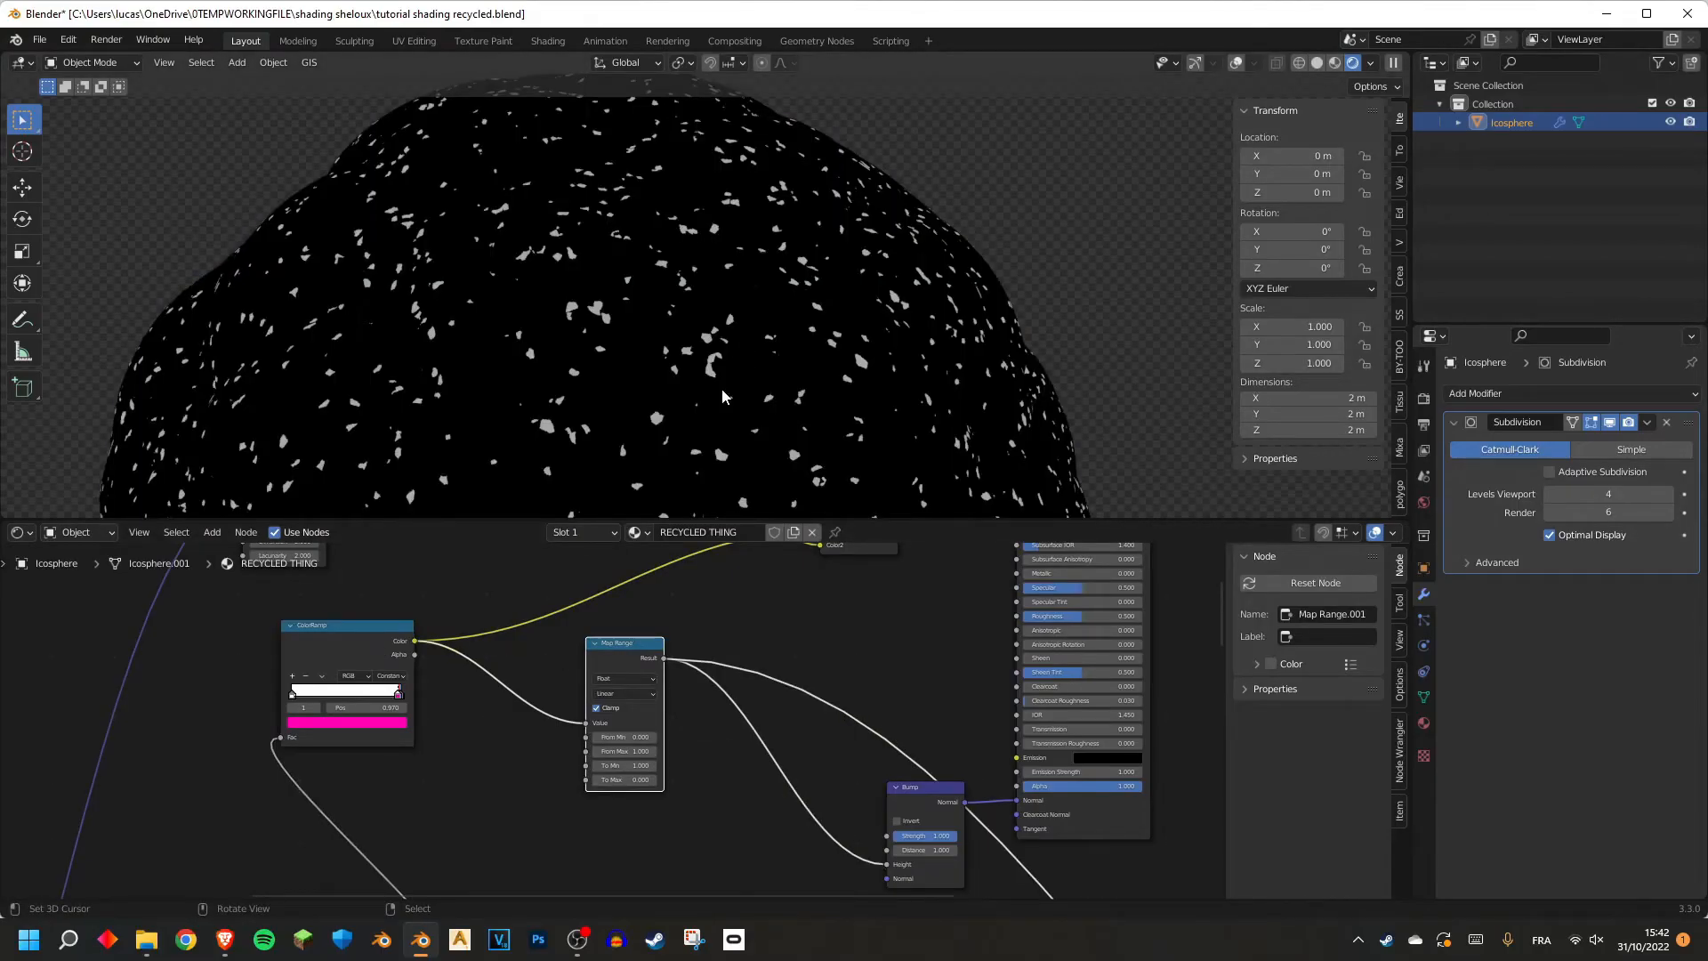
# Preview the Bump node's output and switch the sphere back to the full Principled BSDF material.
pyautogui.keyDown('ctrl'); pyautogui.keyDown('shift'); pyautogui.click(920, 792); pyautogui.keyUp('shift'); pyautogui.keyUp('ctrl')
pyautogui.keyDown('ctrl'); pyautogui.keyDown('shift'); pyautogui.click(1032, 694); pyautogui.keyUp('shift'); pyautogui.keyUp('ctrl')
pyautogui.scroll(-2, 979, 711)
pyautogui.moveTo(759, 767); pyautogui.dragTo(814, 563, button='middle')
pyautogui.scroll(2, 814, 562)
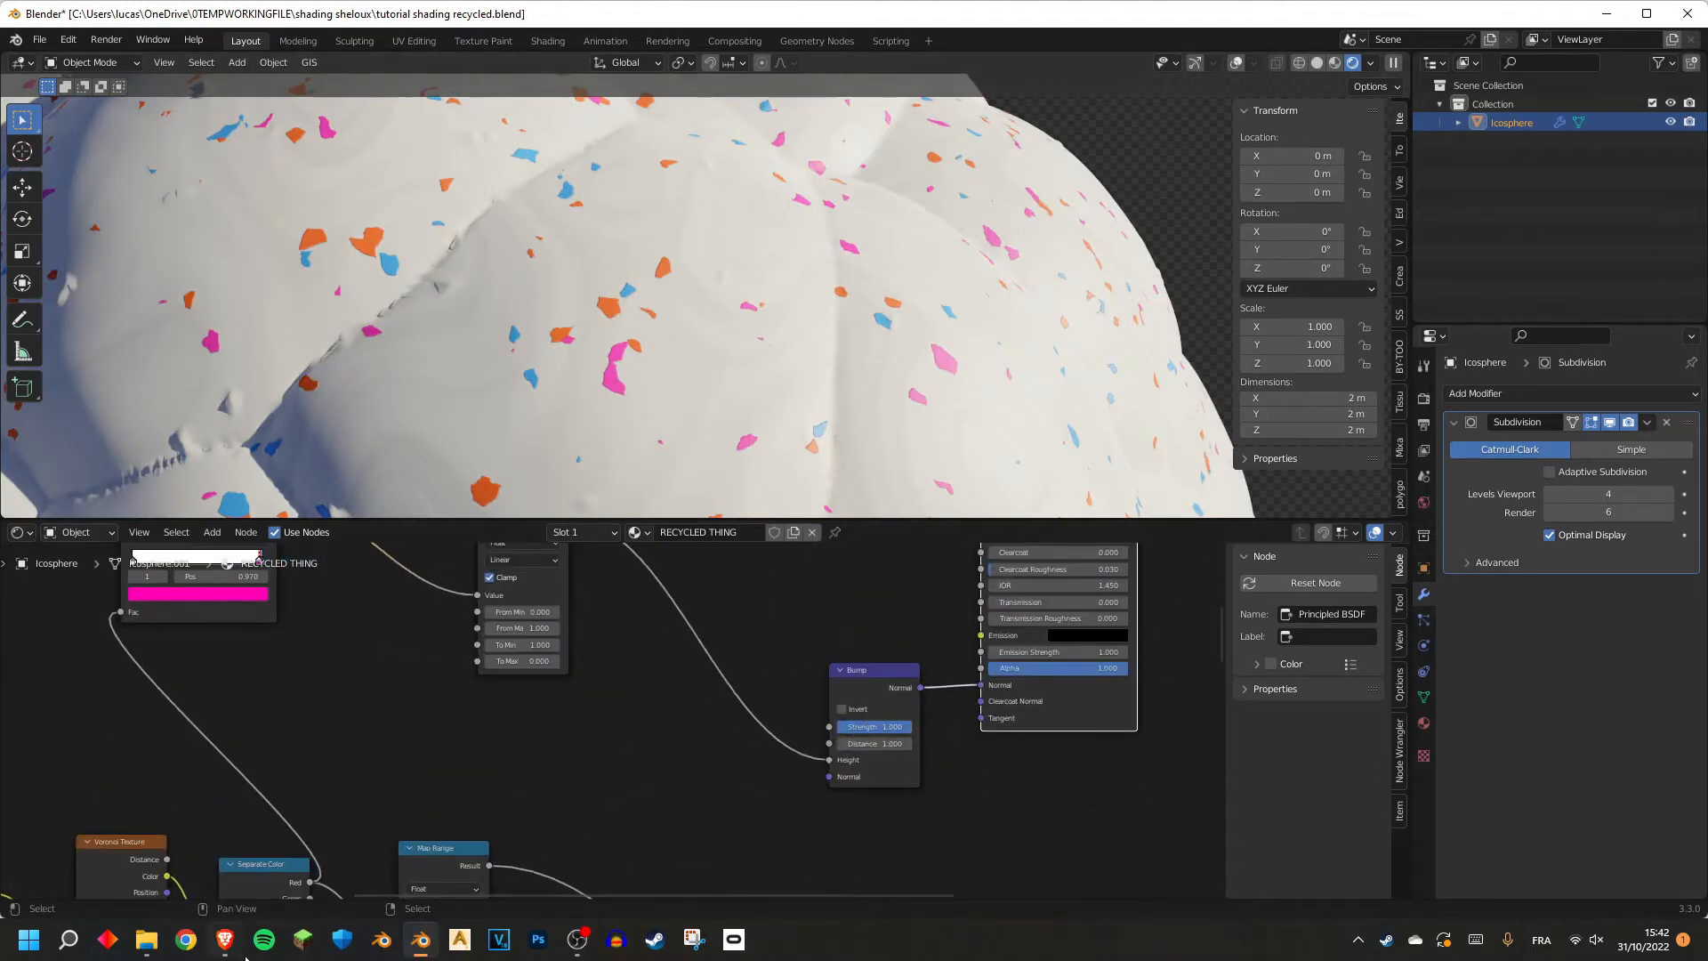
# Switch to the Google Slides presentation and examine the reference photos on the Displacement slide in slideshow view.
pyautogui.click(241, 941)
pyautogui.click(105, 383)
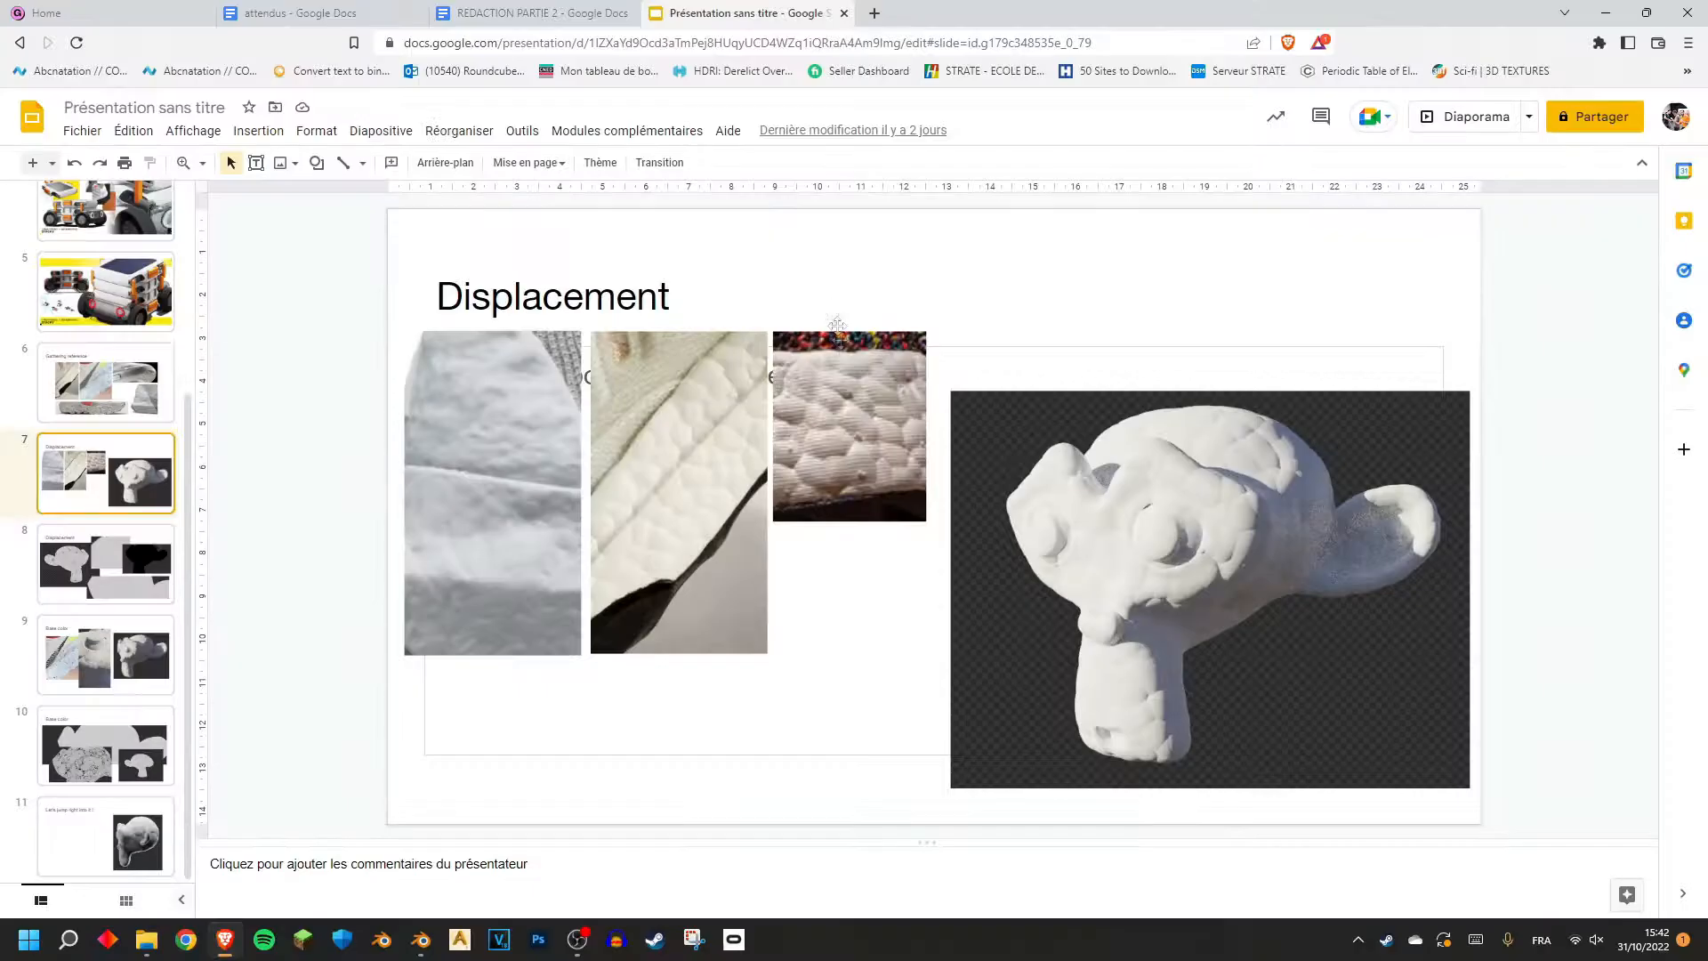
pyautogui.click(905, 403)
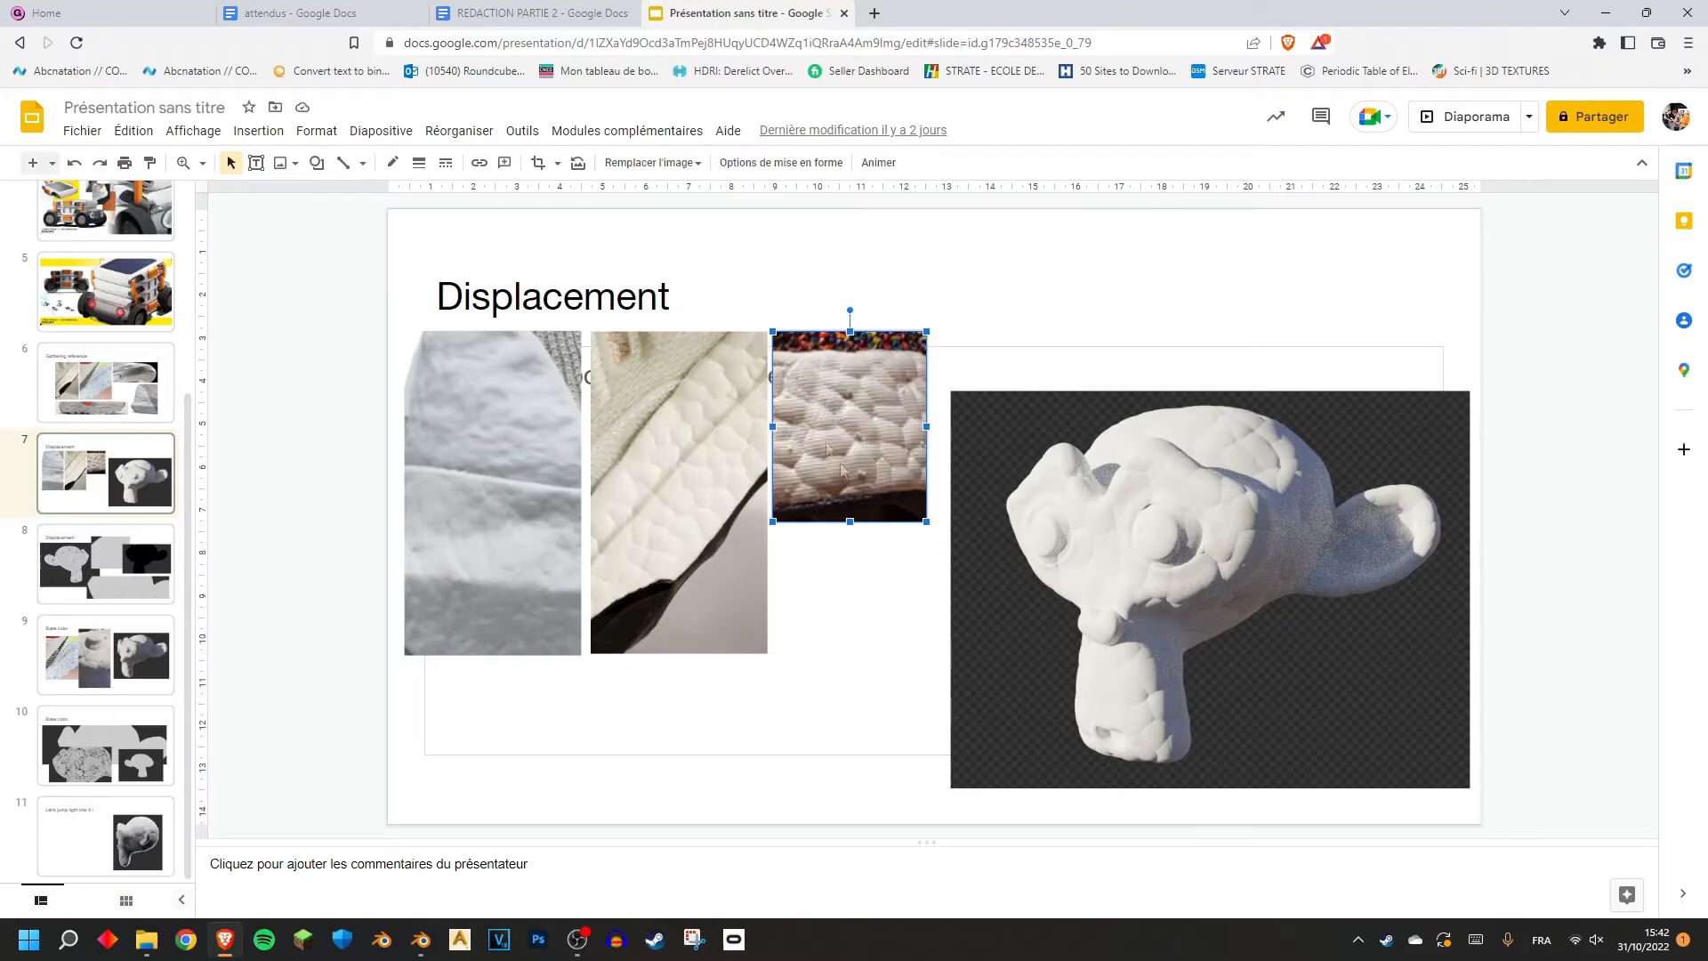
pyautogui.click(678, 513)
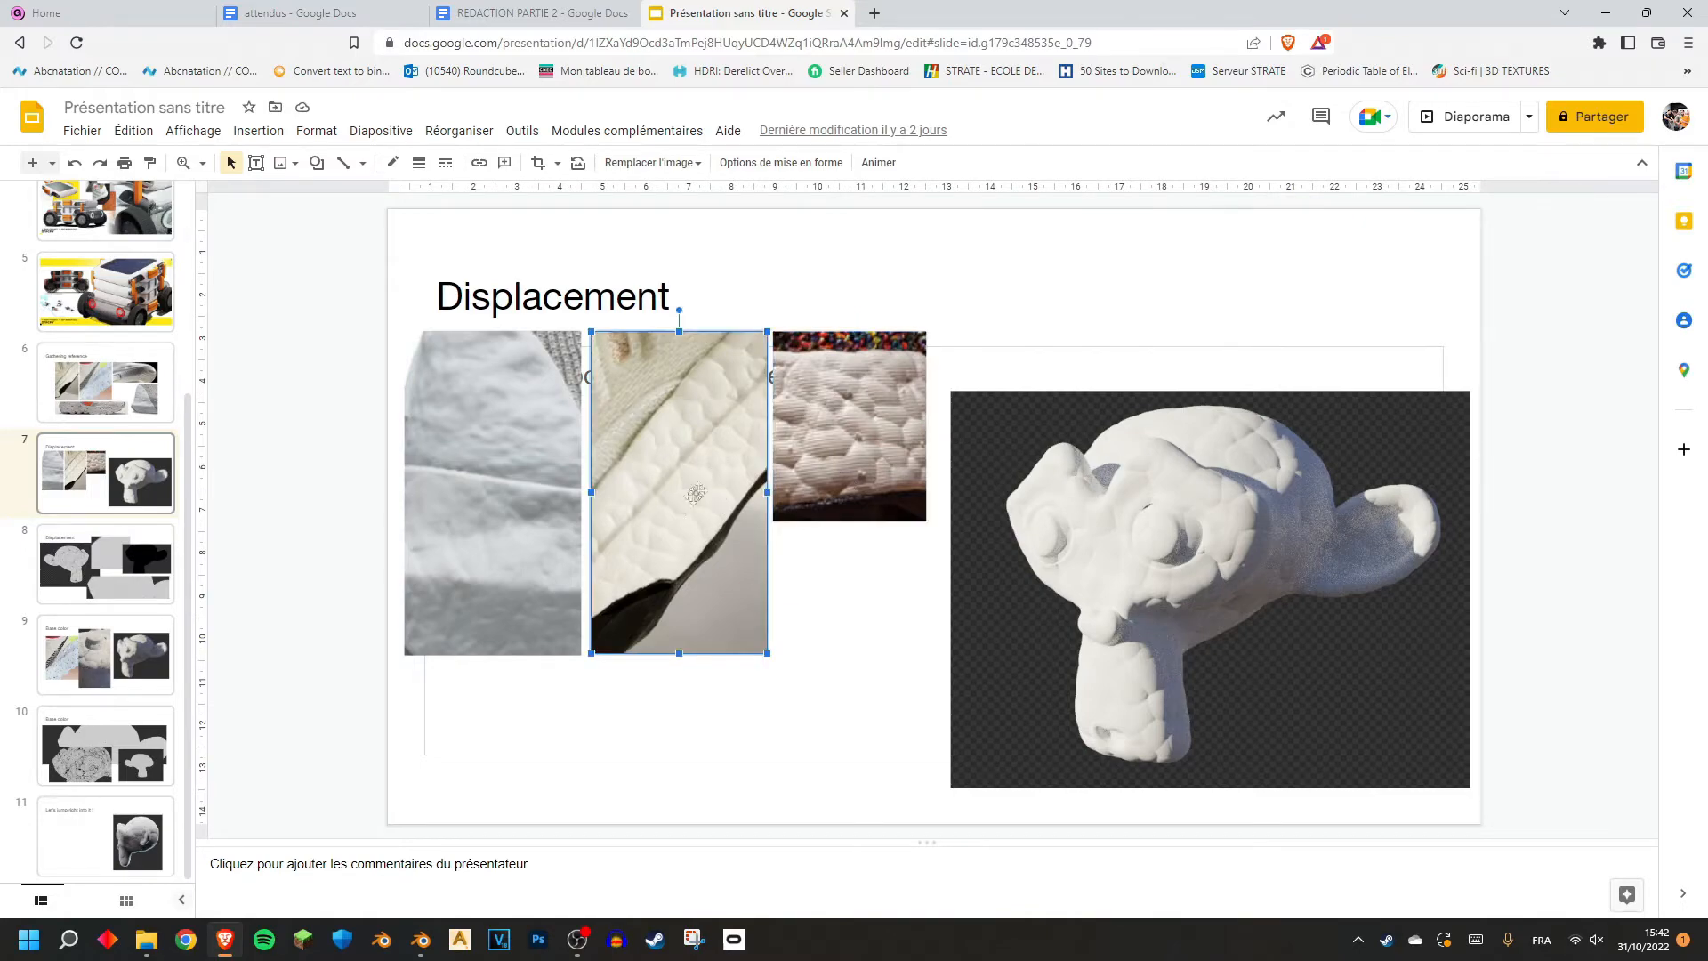
pyautogui.click(1452, 132)
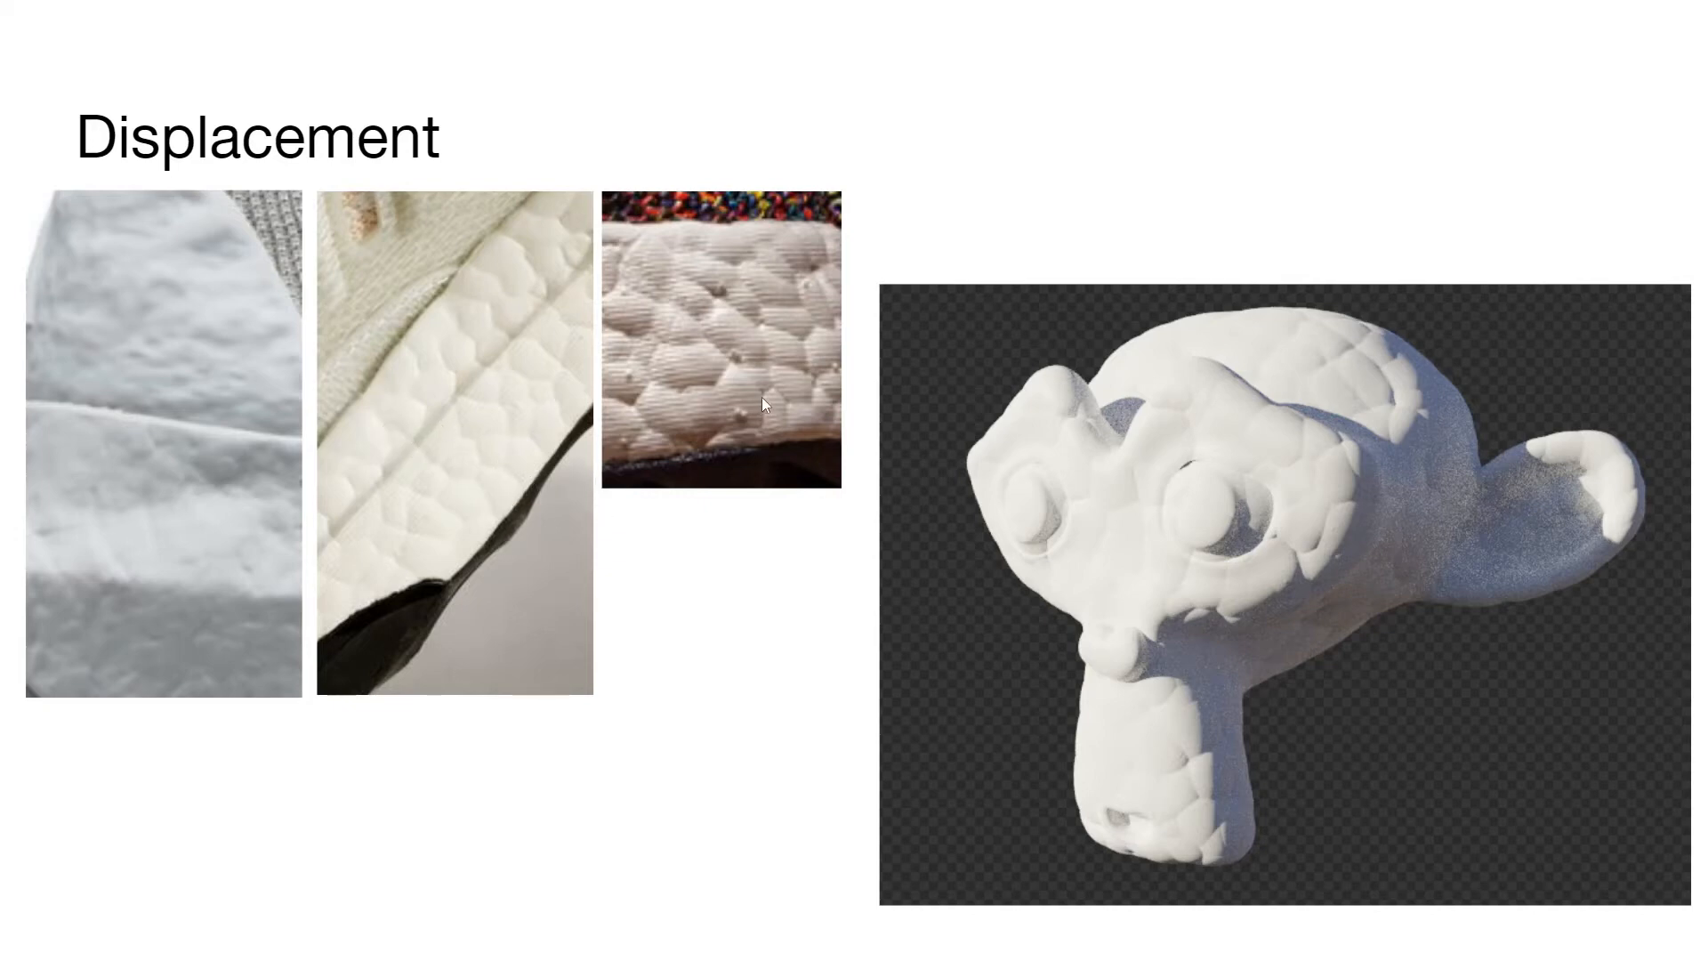
pyautogui.press('Escape')
# Switch back to Blender and inspect the speckled surface relief on the sphere.
pyautogui.hotkey('alt', 'Tab')
pyautogui.scroll(-6, 701, 370)
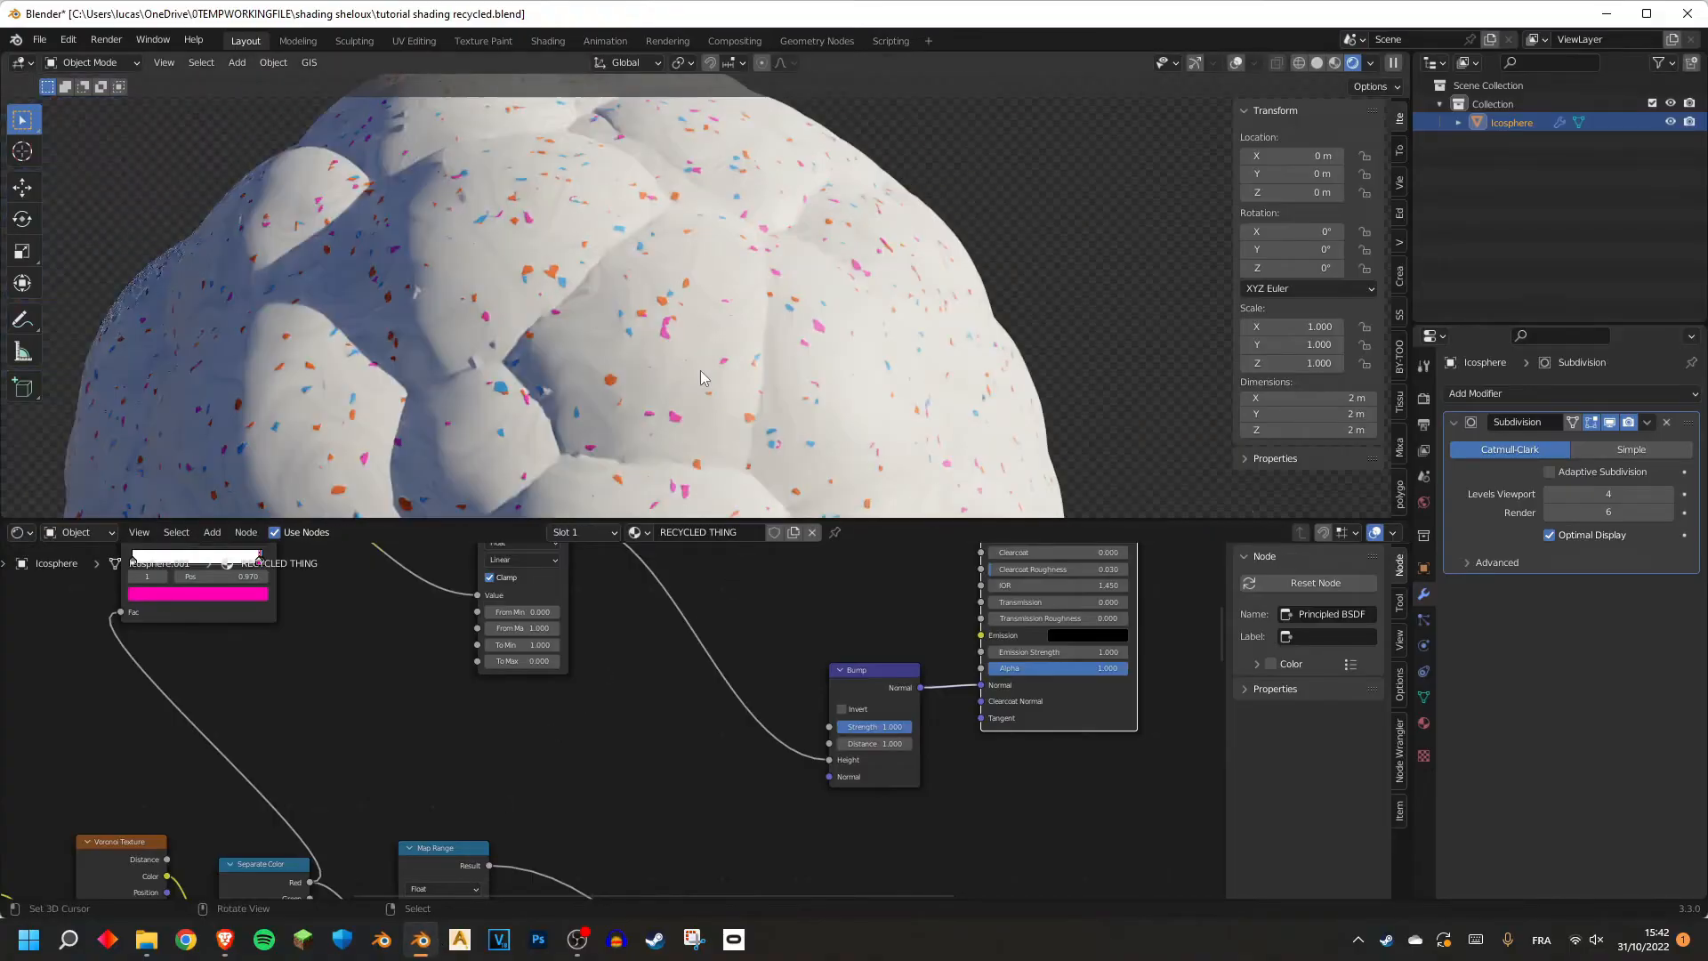
pyautogui.scroll(-6, 685, 696)
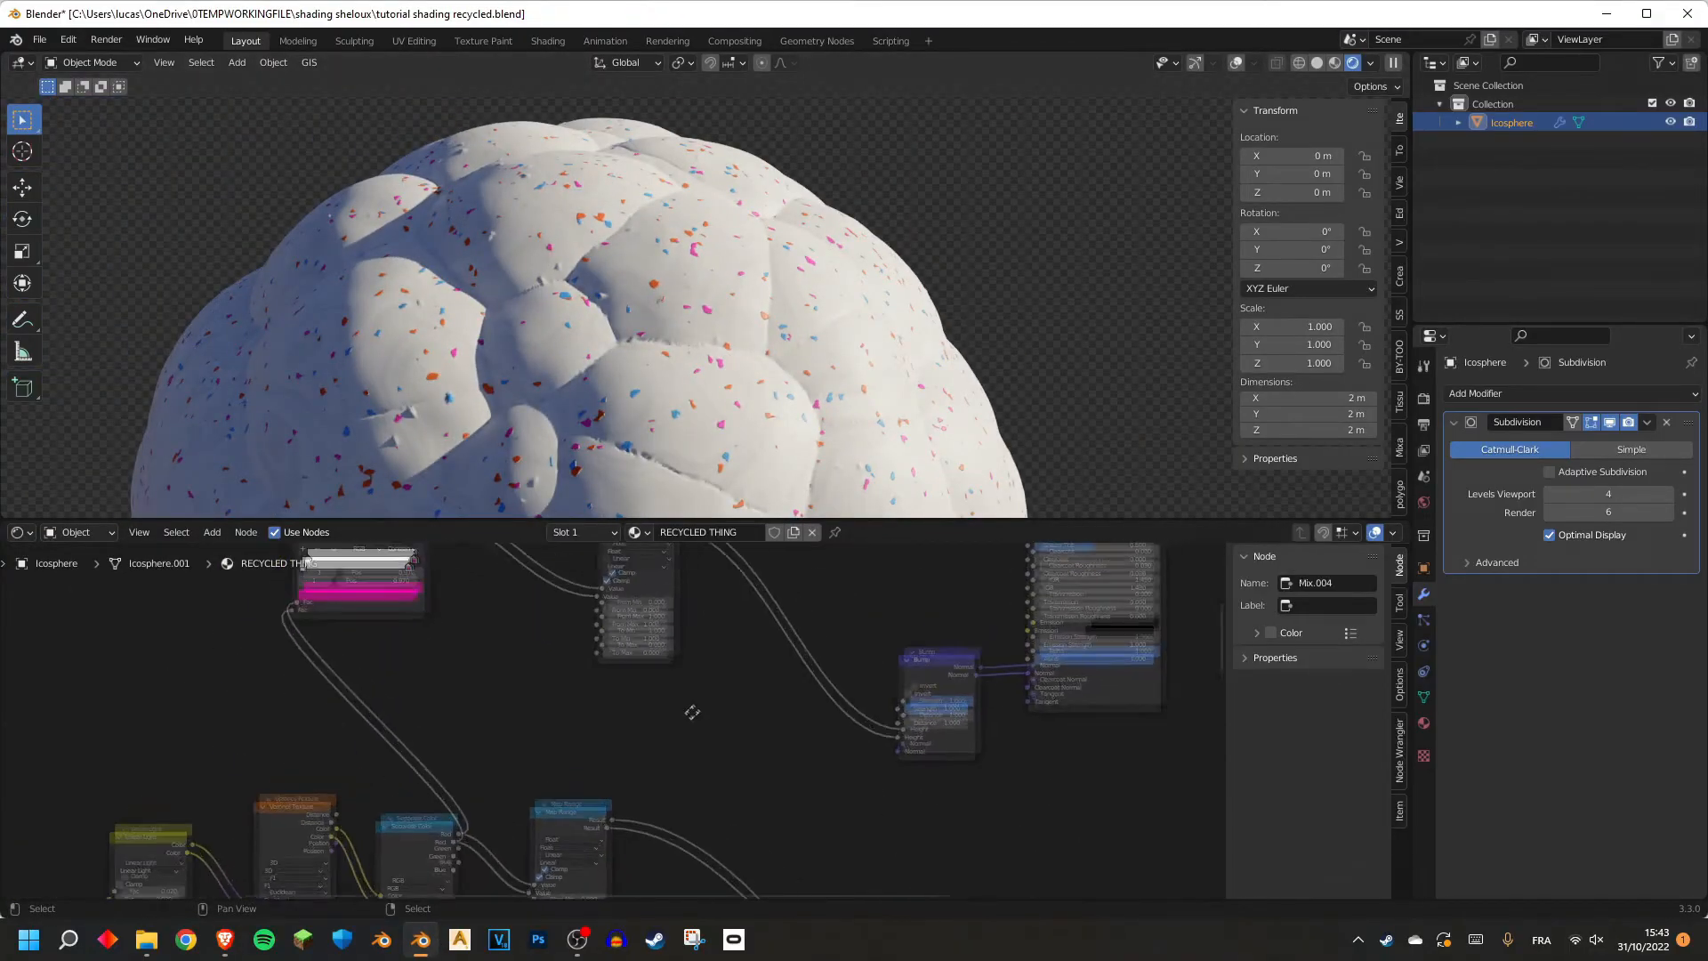
pyautogui.moveTo(690, 712); pyautogui.dragTo(683, 729, button='middle')
pyautogui.scroll(5, 669, 366)
pyautogui.moveTo(669, 367); pyautogui.dragTo(917, 314, button='middle')
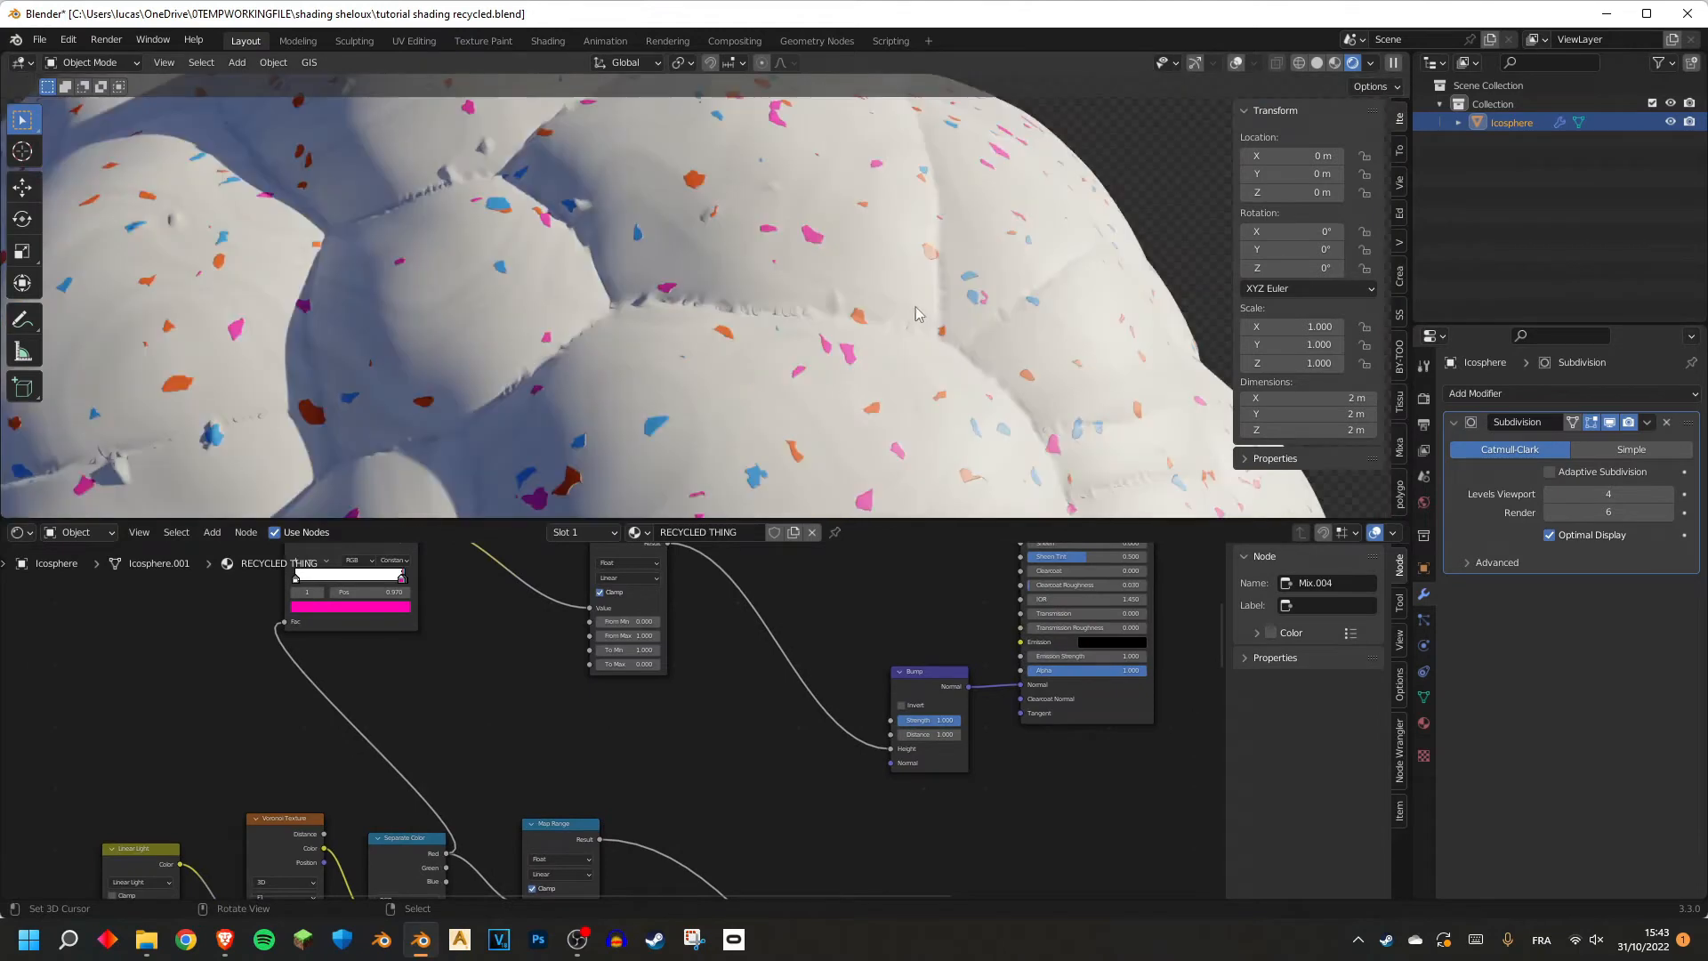
# Add a Checker Texture node below the speckle Map Range node.
pyautogui.hotkey('shift', 'a')
pyautogui.write('gr')
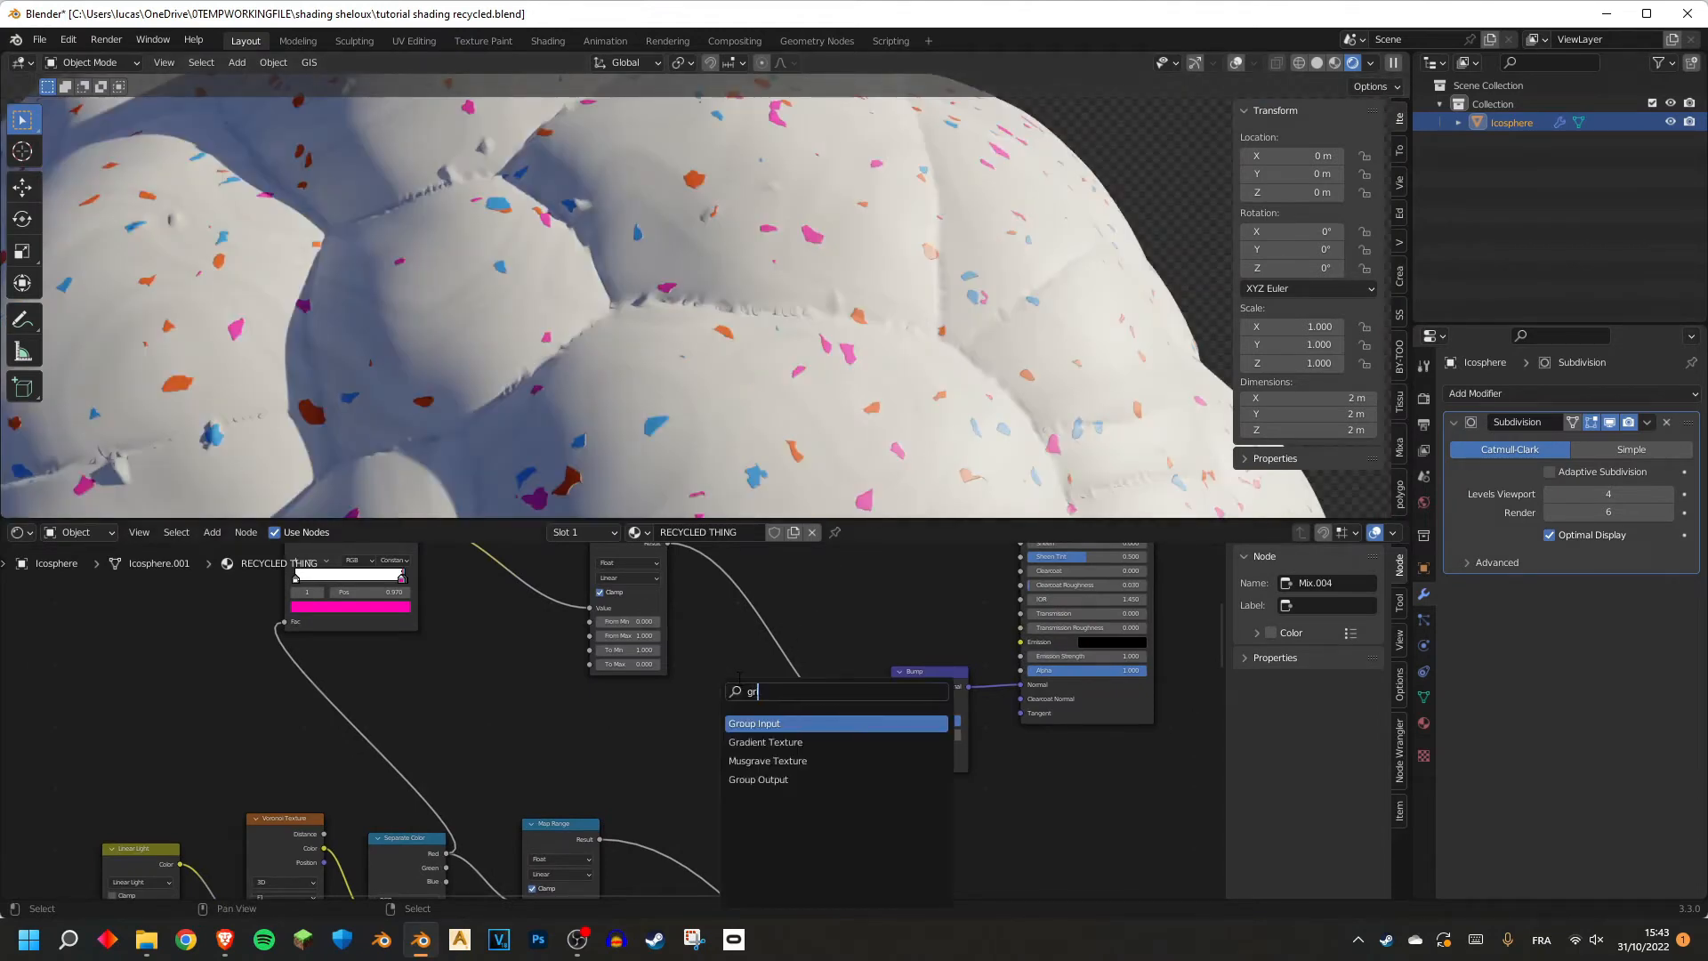
pyautogui.press('BackSpace')
pyautogui.press('BackSpace')
pyautogui.write('ch')
pyautogui.press('Return')
pyautogui.click(669, 698)
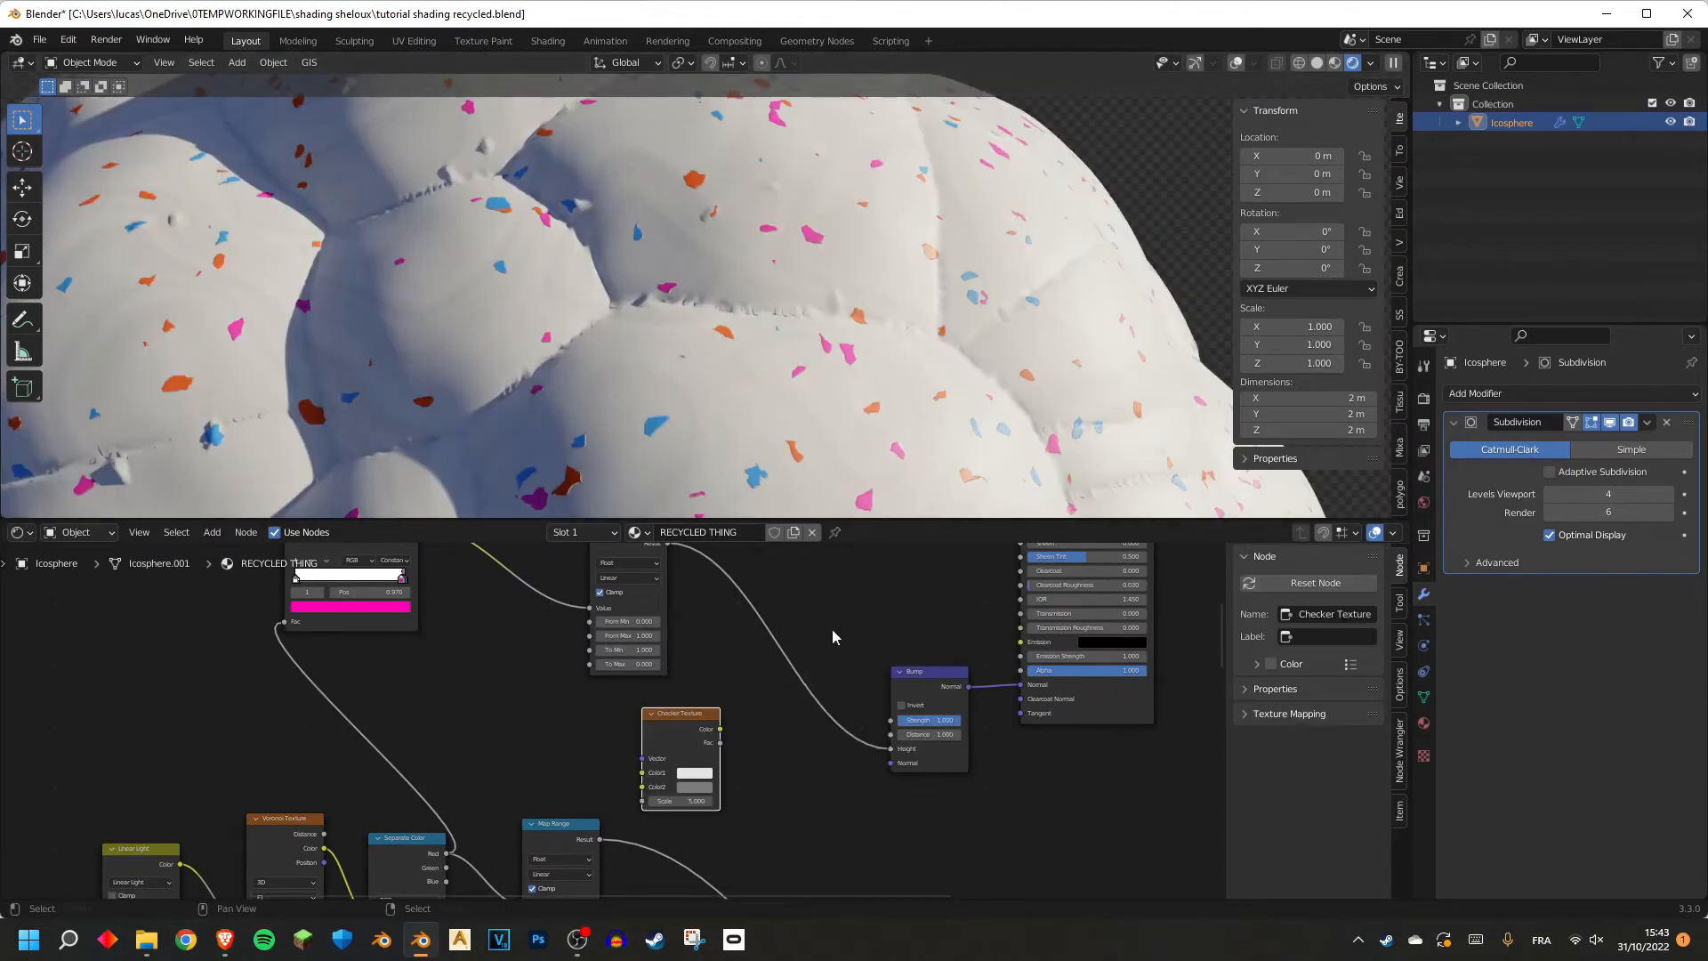
# Insert a Multiply Math node before the Bump node's Height, with the Checker Texture's Color in its second value.
pyautogui.hotkey('shift', 'a')
pyautogui.click(834, 630)
pyautogui.write('math')
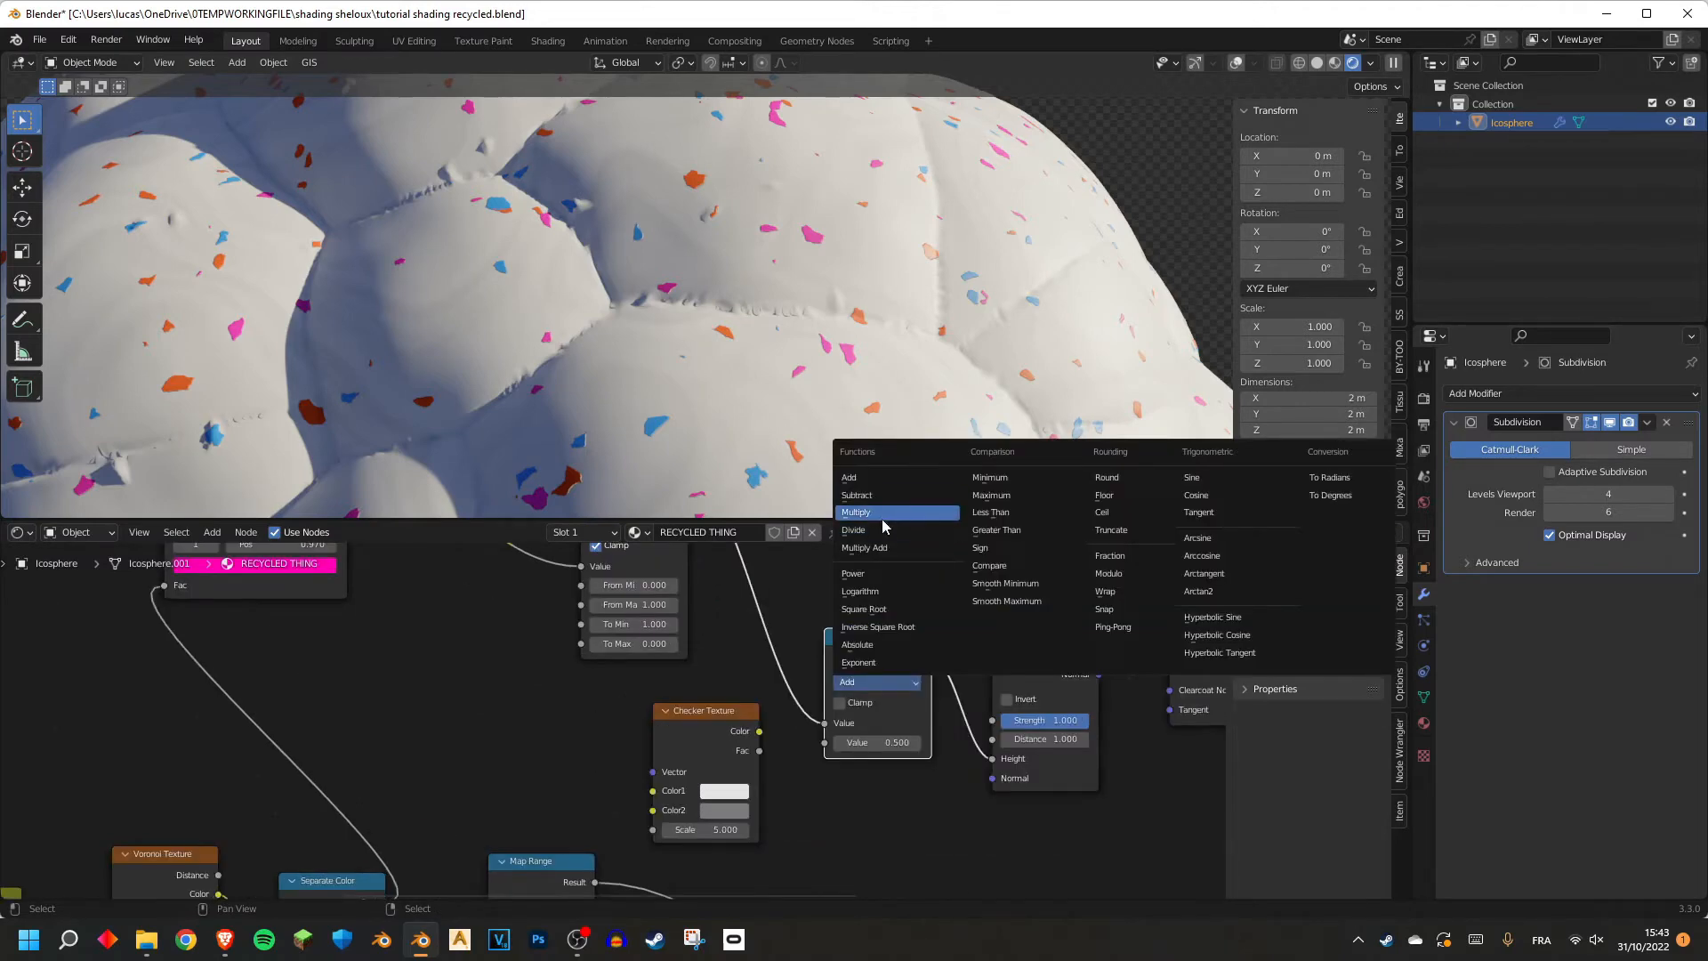
pyautogui.click(880, 514)
pyautogui.moveTo(759, 731); pyautogui.dragTo(826, 744)
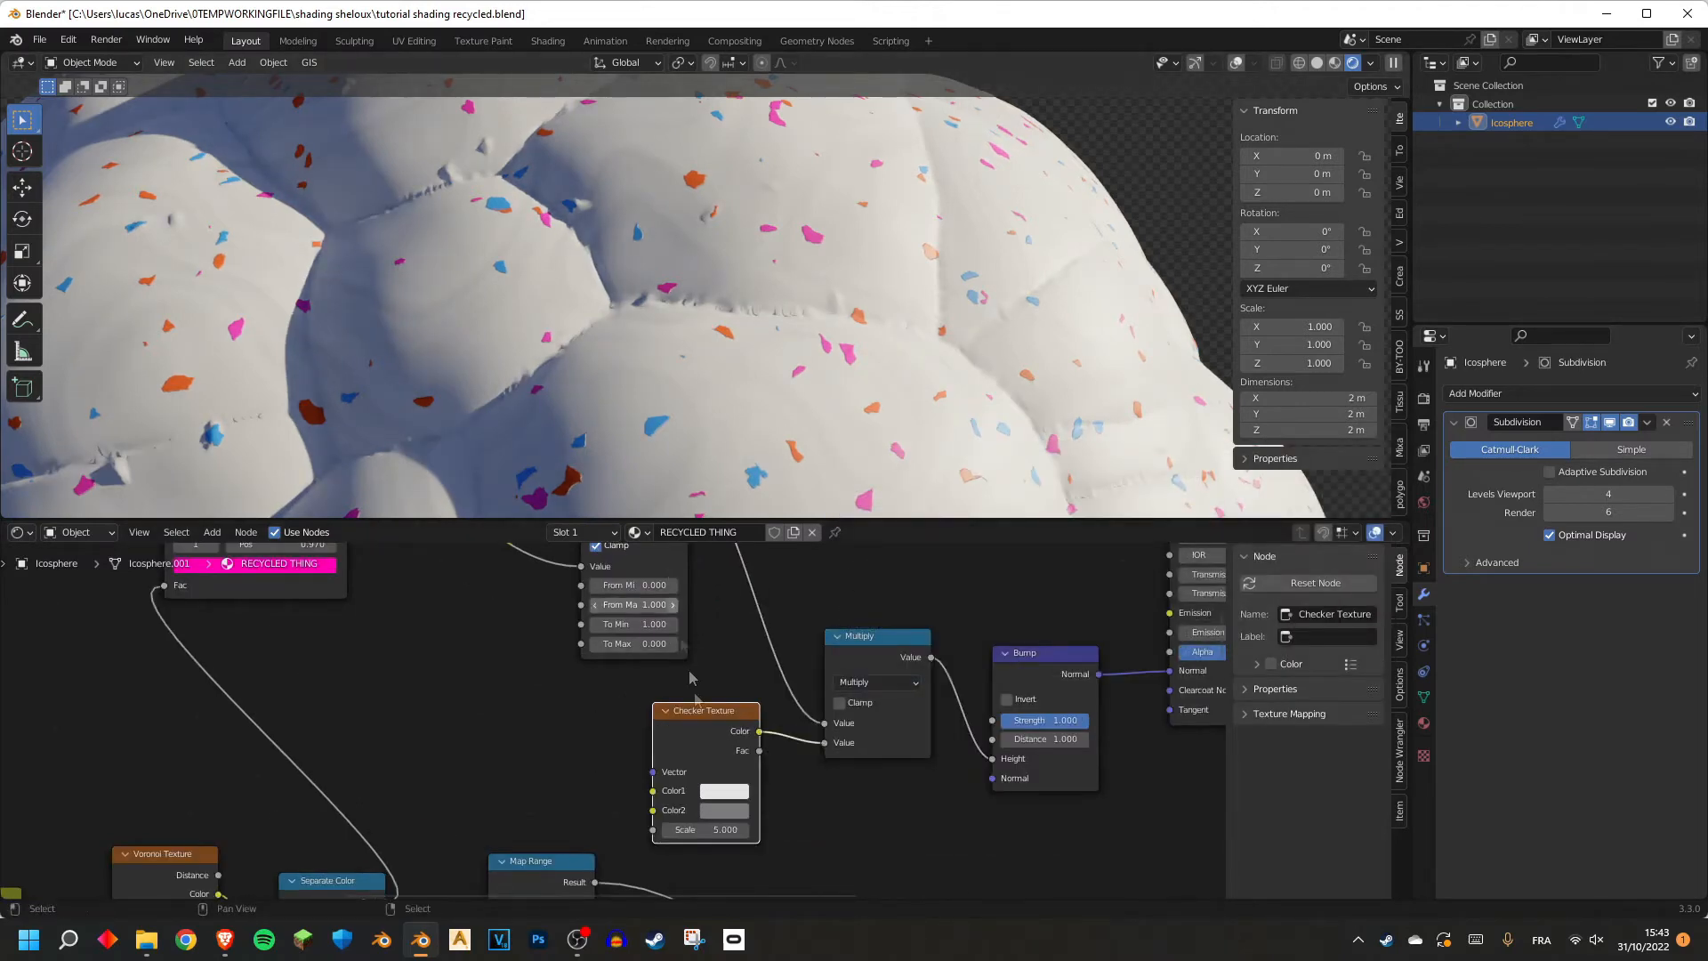
# Set the Checker Texture's Scale to 50 and its Color2 to black while previewing the pattern on the sphere.
pyautogui.doubleClick(720, 827)
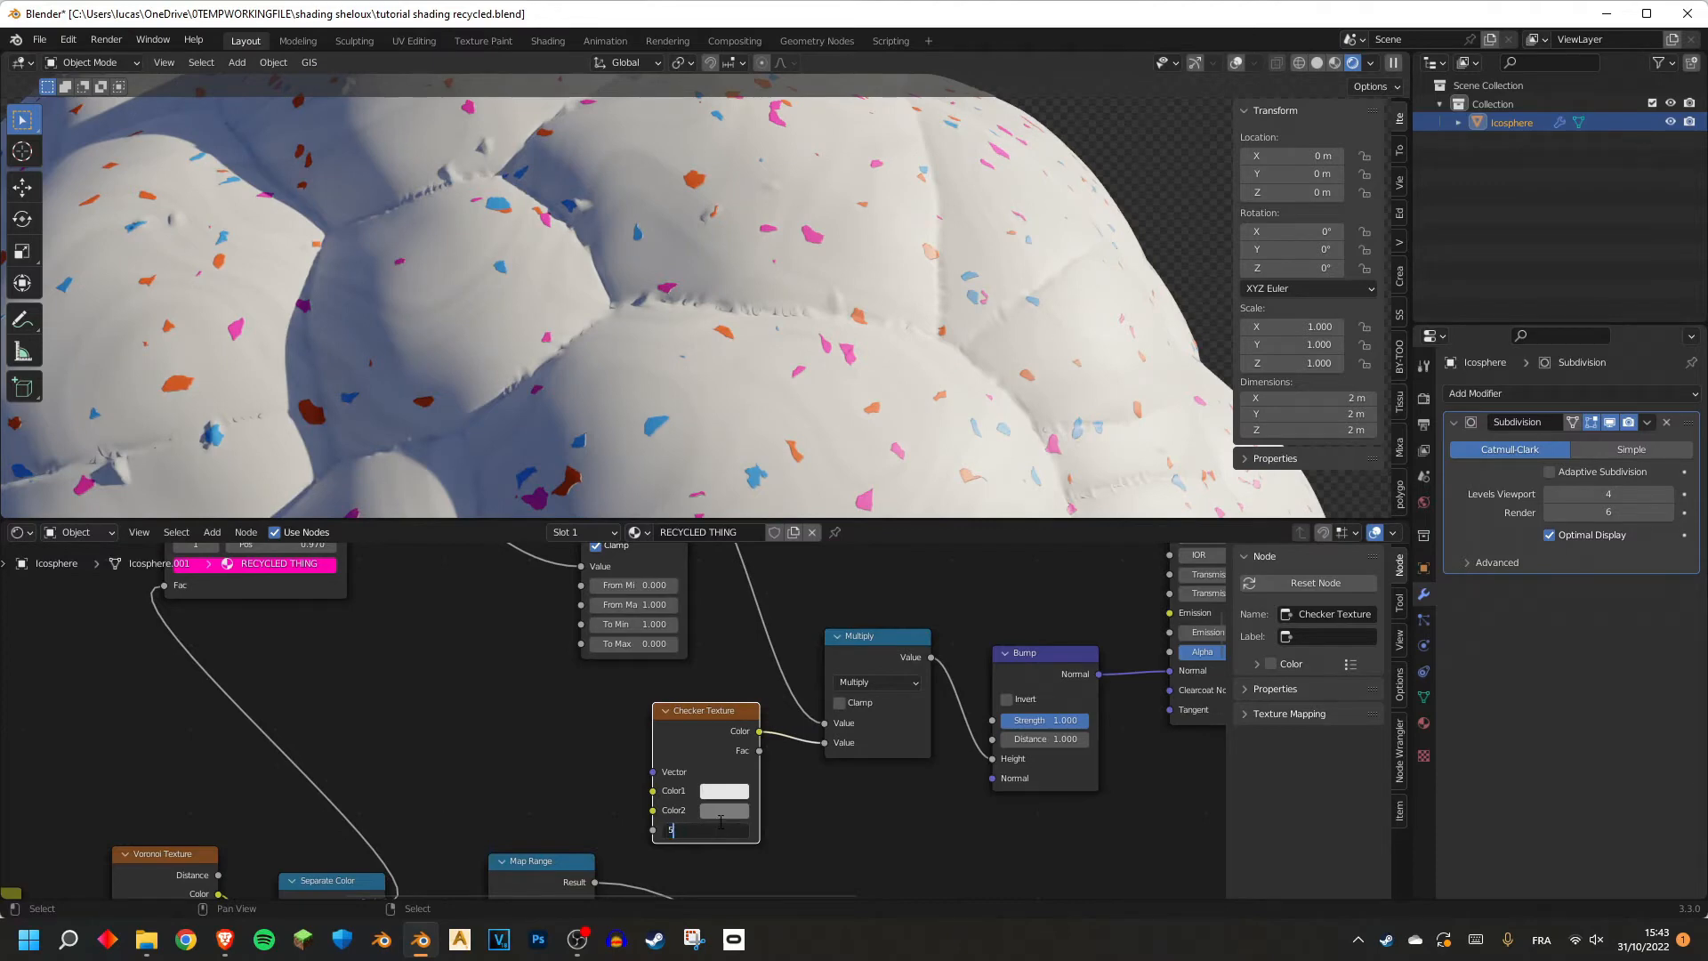
pyautogui.write('50')
pyautogui.press('Return')
pyautogui.keyDown('ctrl'); pyautogui.keyDown('shift'); pyautogui.click(713, 723); pyautogui.keyUp('shift'); pyautogui.keyUp('ctrl')
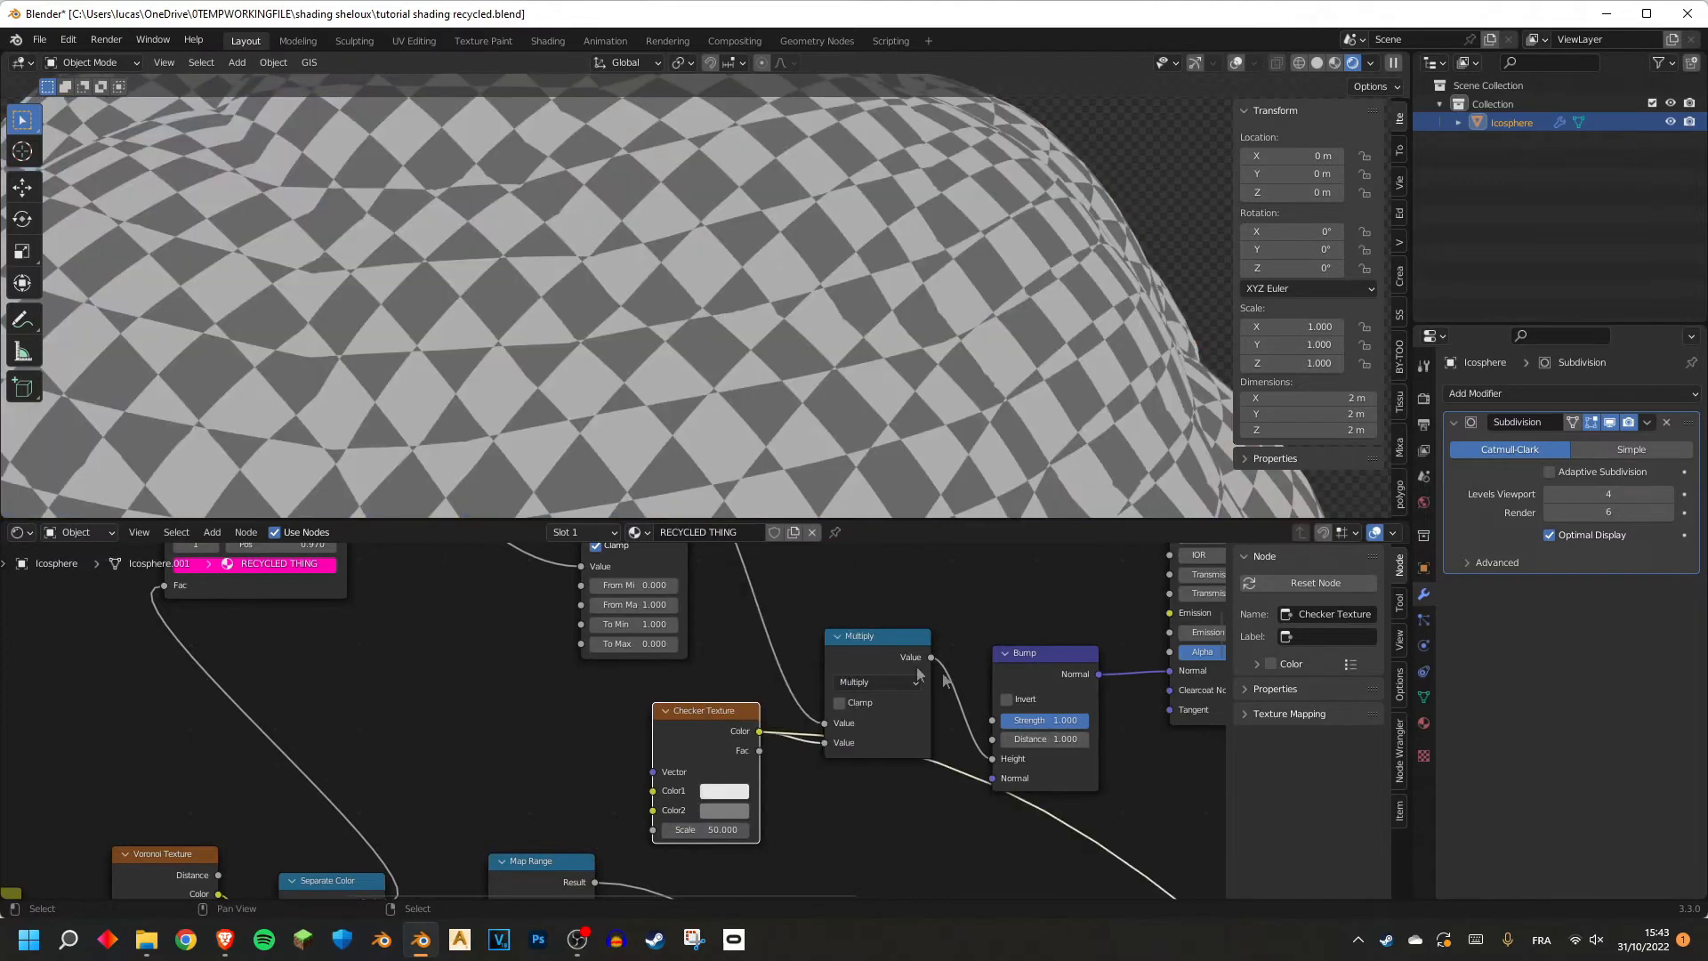
pyautogui.click(715, 811)
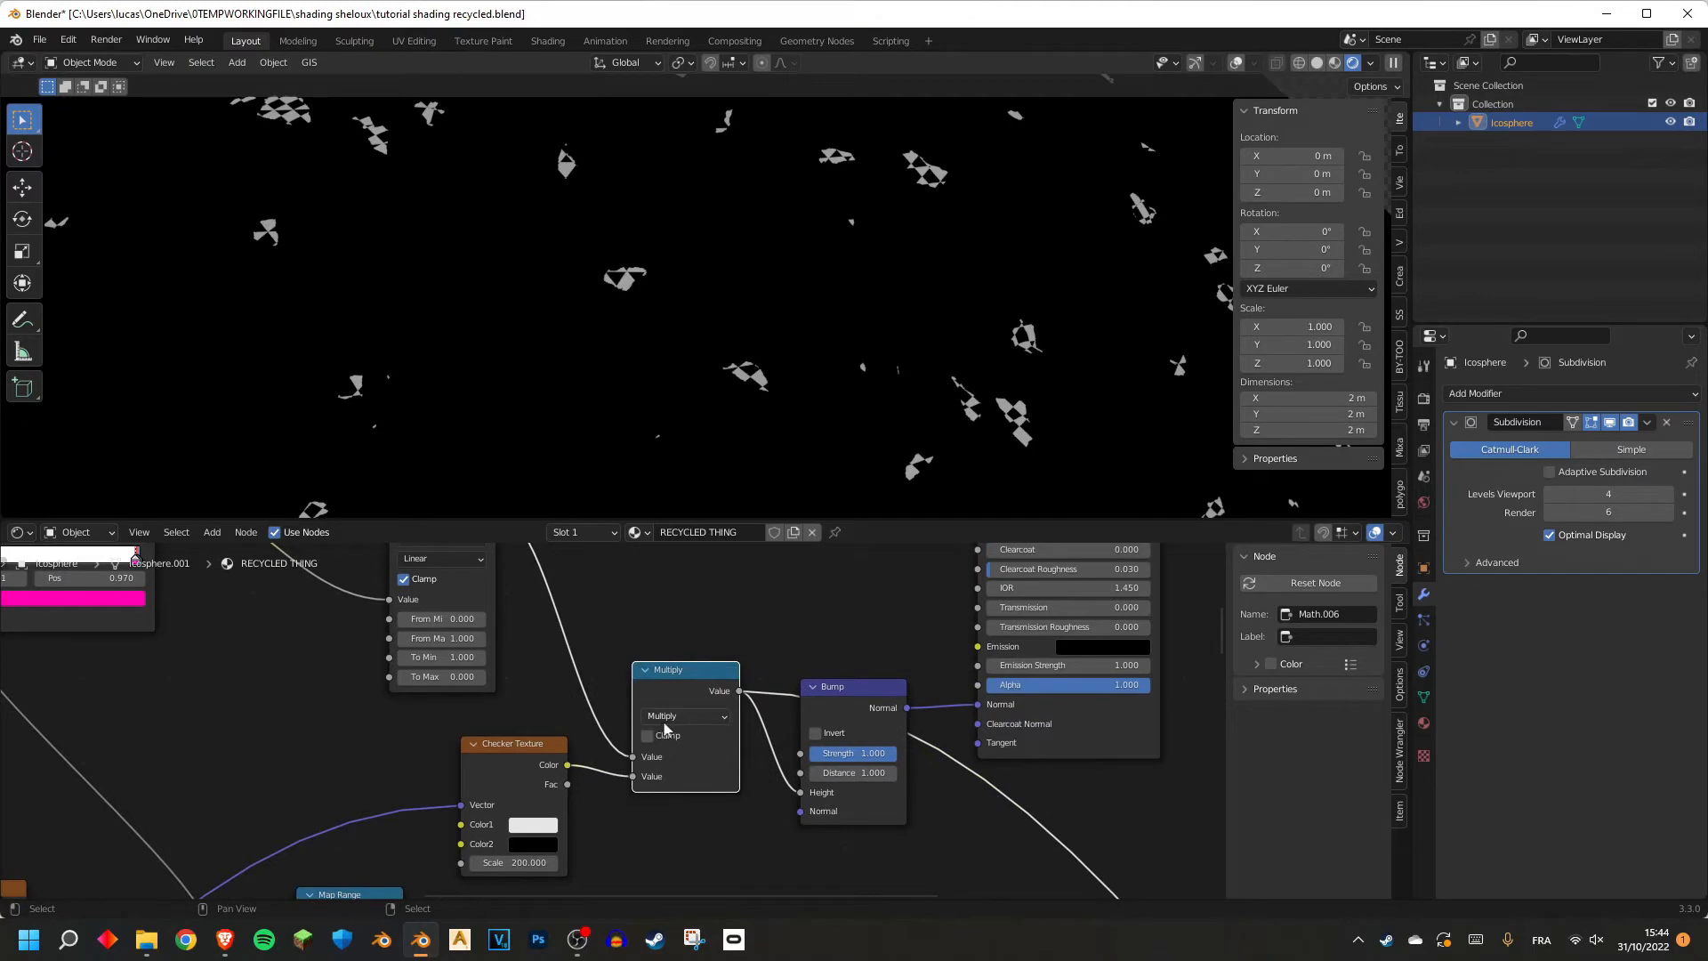
# Change the Multiply Math node feeding the Bump node's Height to Add and enable Clamp.
pyautogui.click(693, 714)
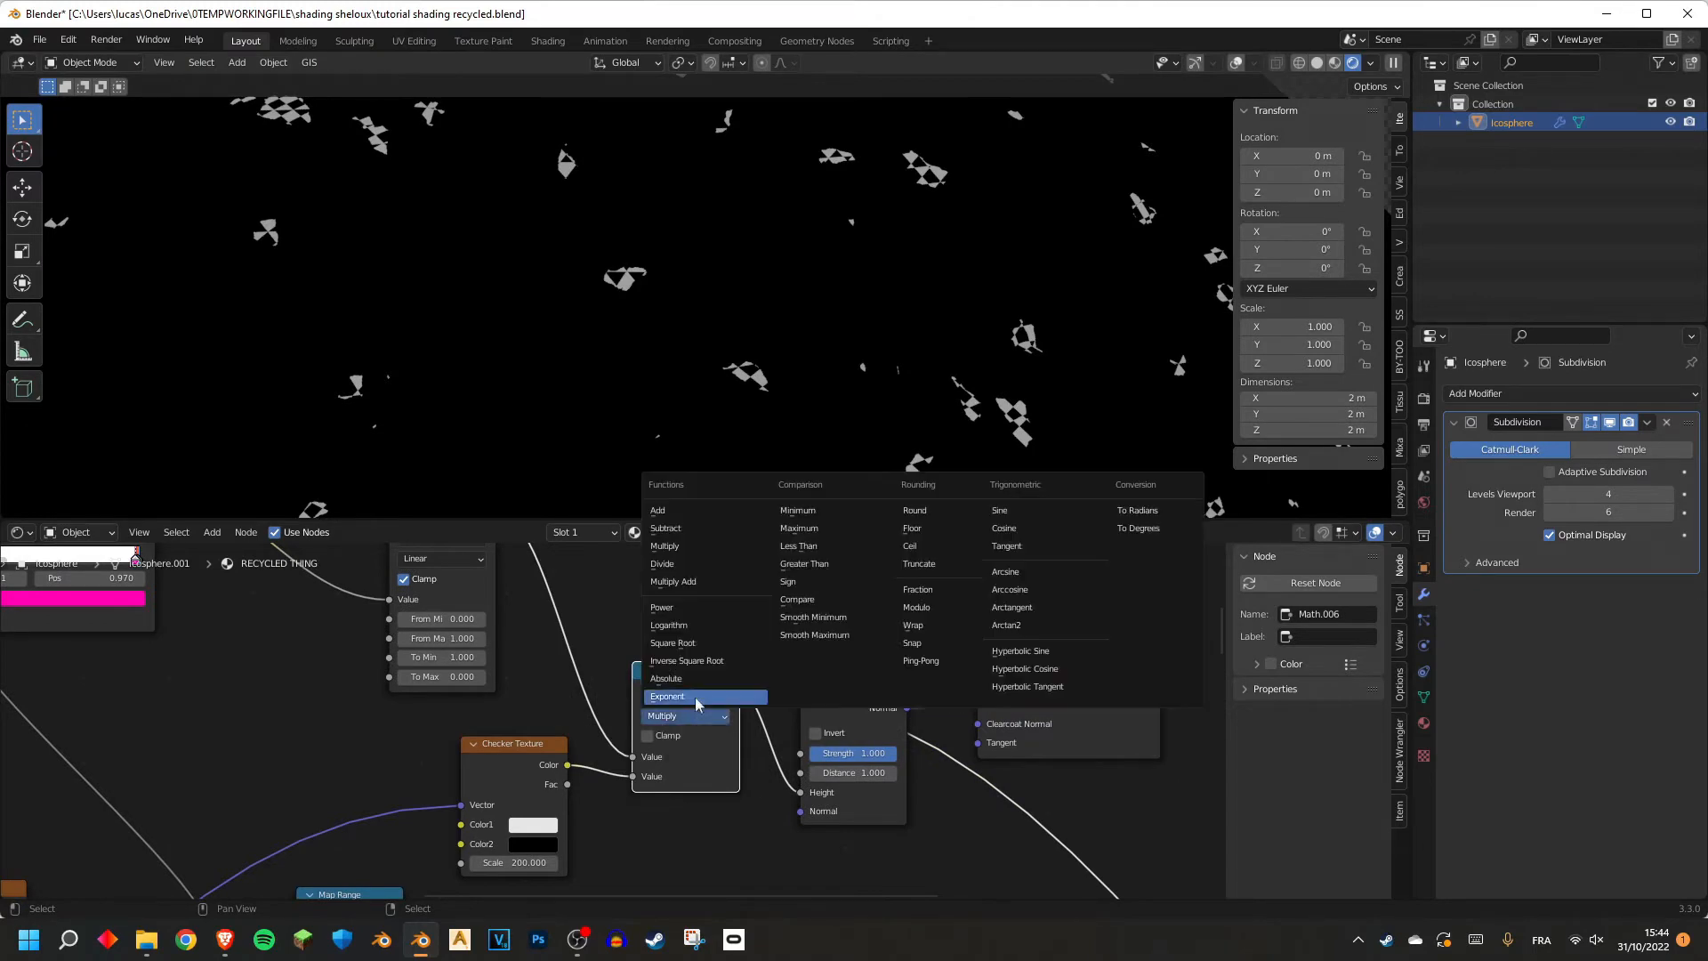
pyautogui.click(696, 697)
pyautogui.click(646, 734)
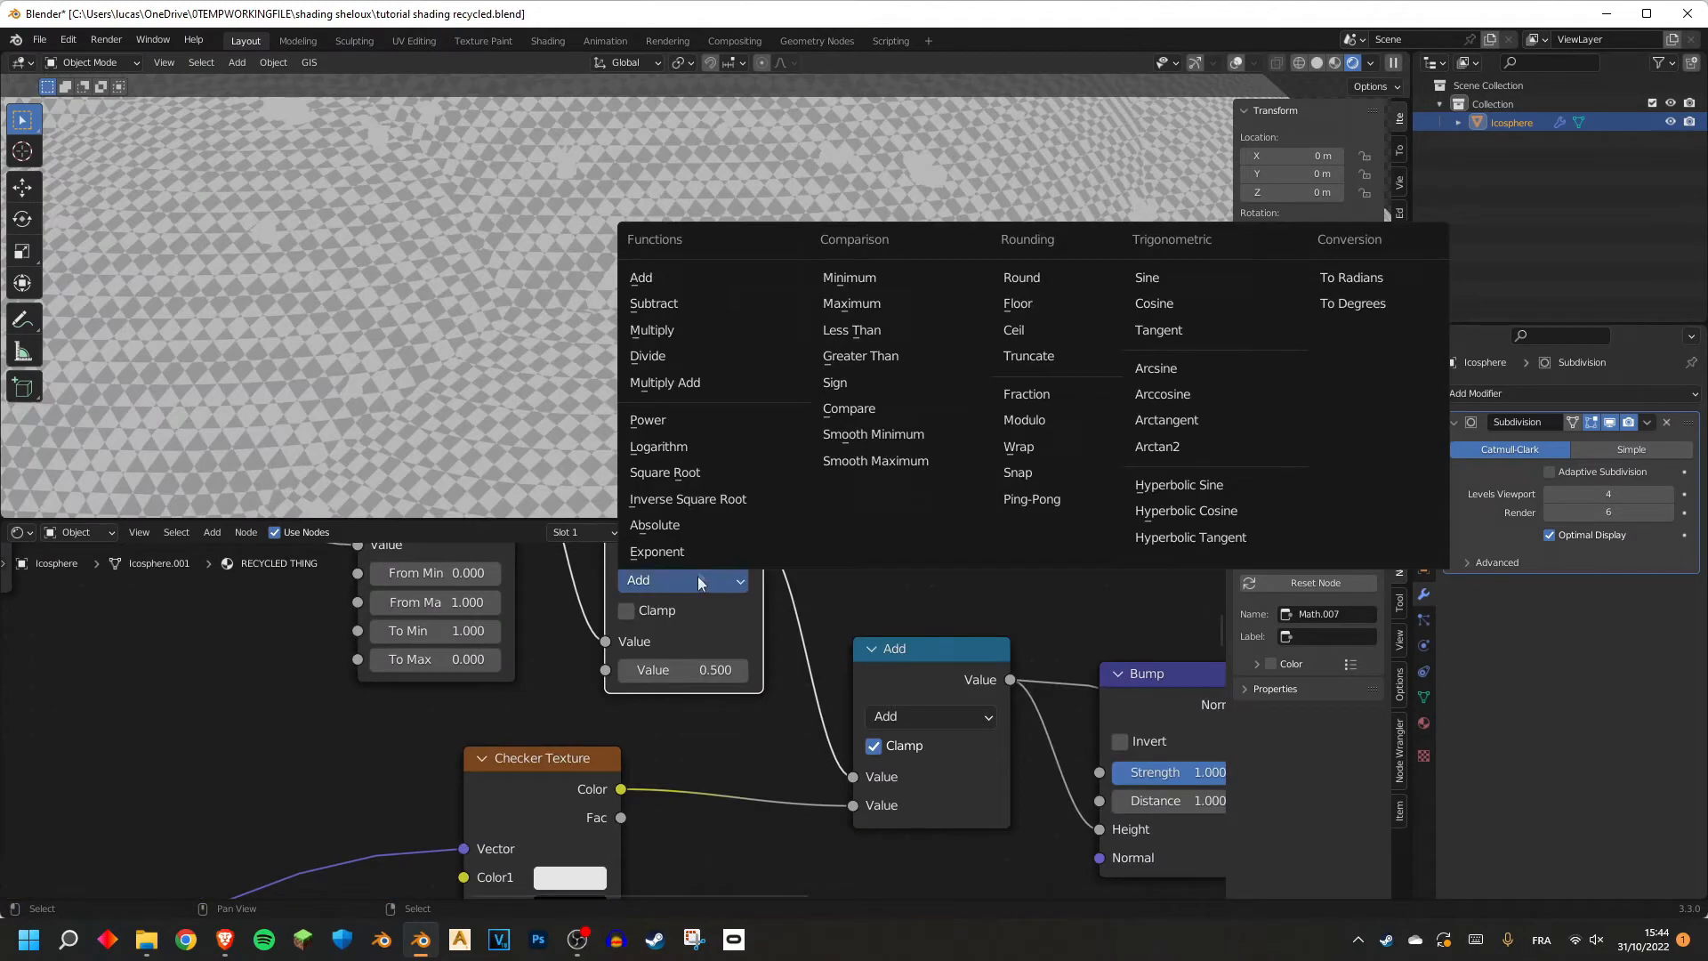
# Set the Math node between the speckle Map Range and Add nodes to Greater Than, comparing its output with the Map Range's.
pyautogui.click(854, 347)
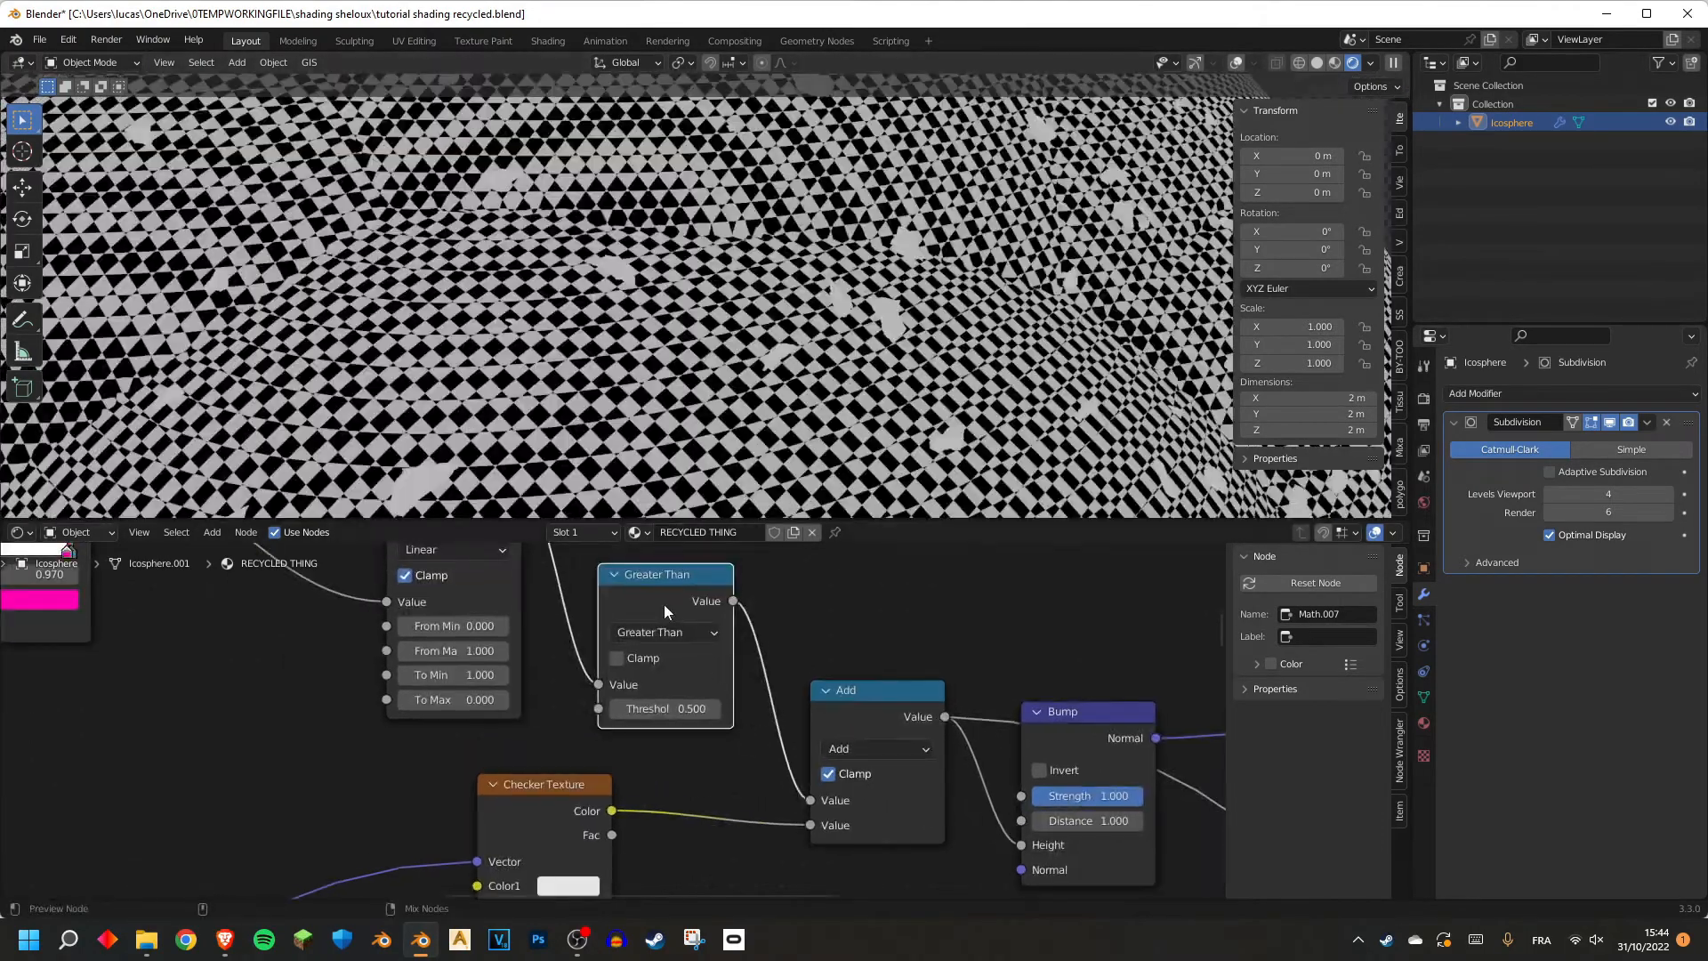
pyautogui.keyDown('ctrl'); pyautogui.keyDown('shift'); pyautogui.click(664, 605); pyautogui.keyUp('shift'); pyautogui.keyUp('ctrl')
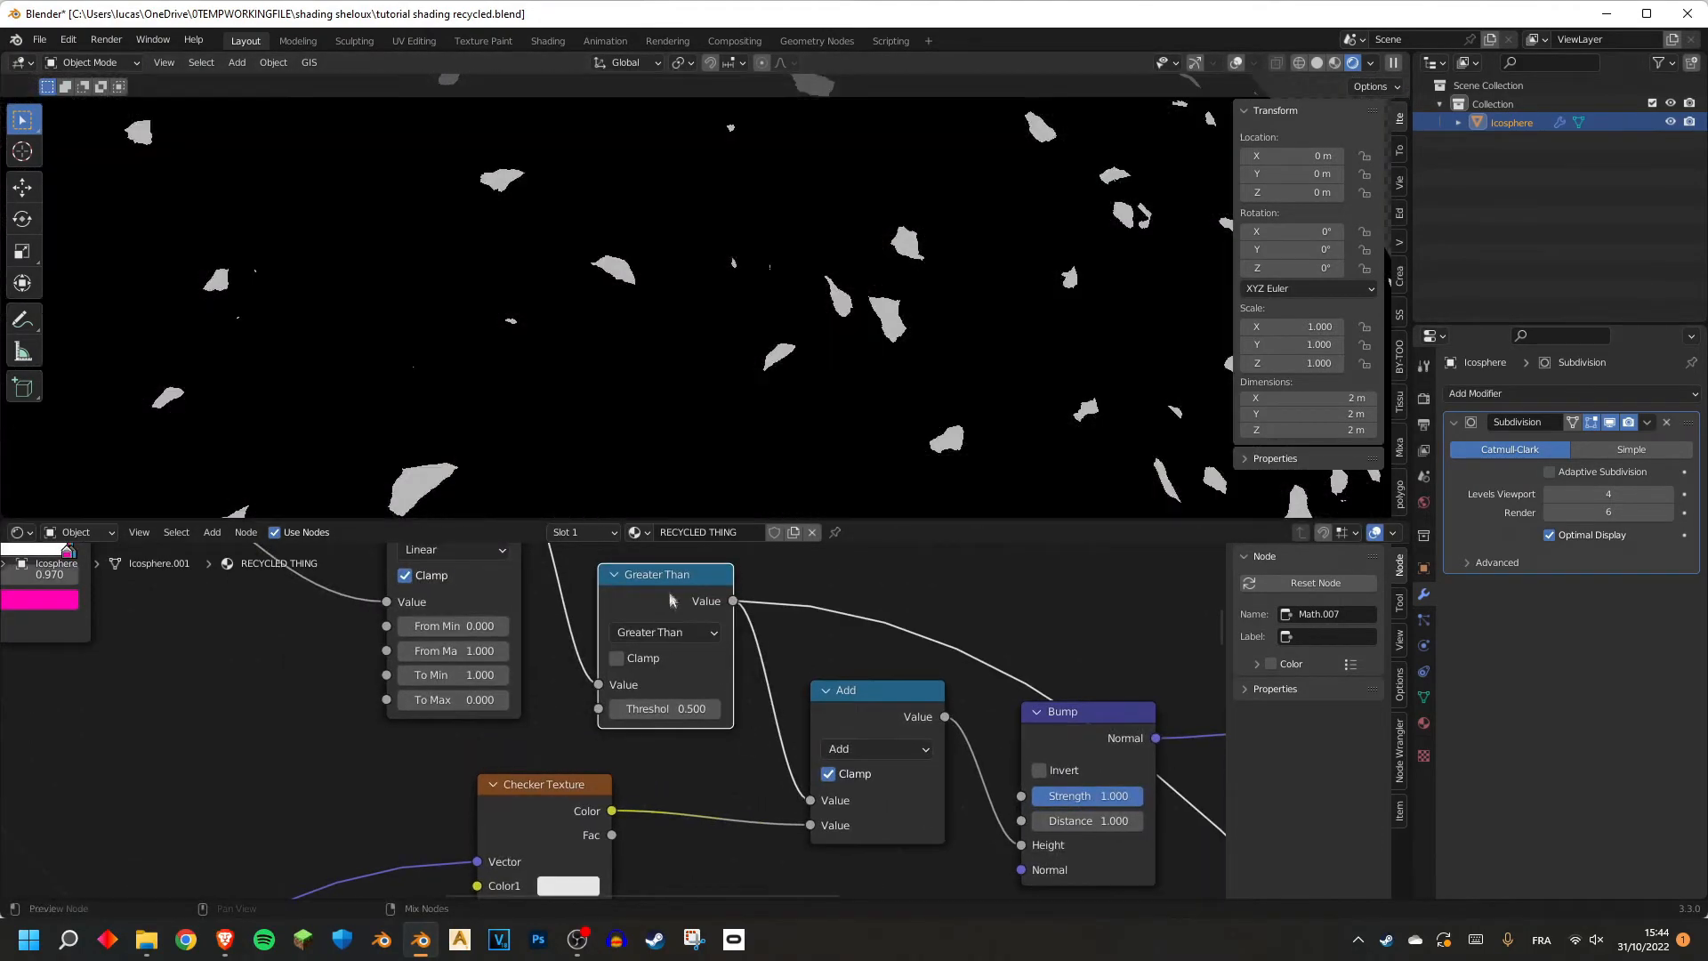
pyautogui.scroll(-4, 679, 598)
pyautogui.moveTo(679, 598); pyautogui.dragTo(705, 701, button='middle')
pyautogui.keyDown('ctrl'); pyautogui.keyDown('shift'); pyautogui.click(537, 617); pyautogui.keyUp('shift'); pyautogui.keyUp('ctrl')
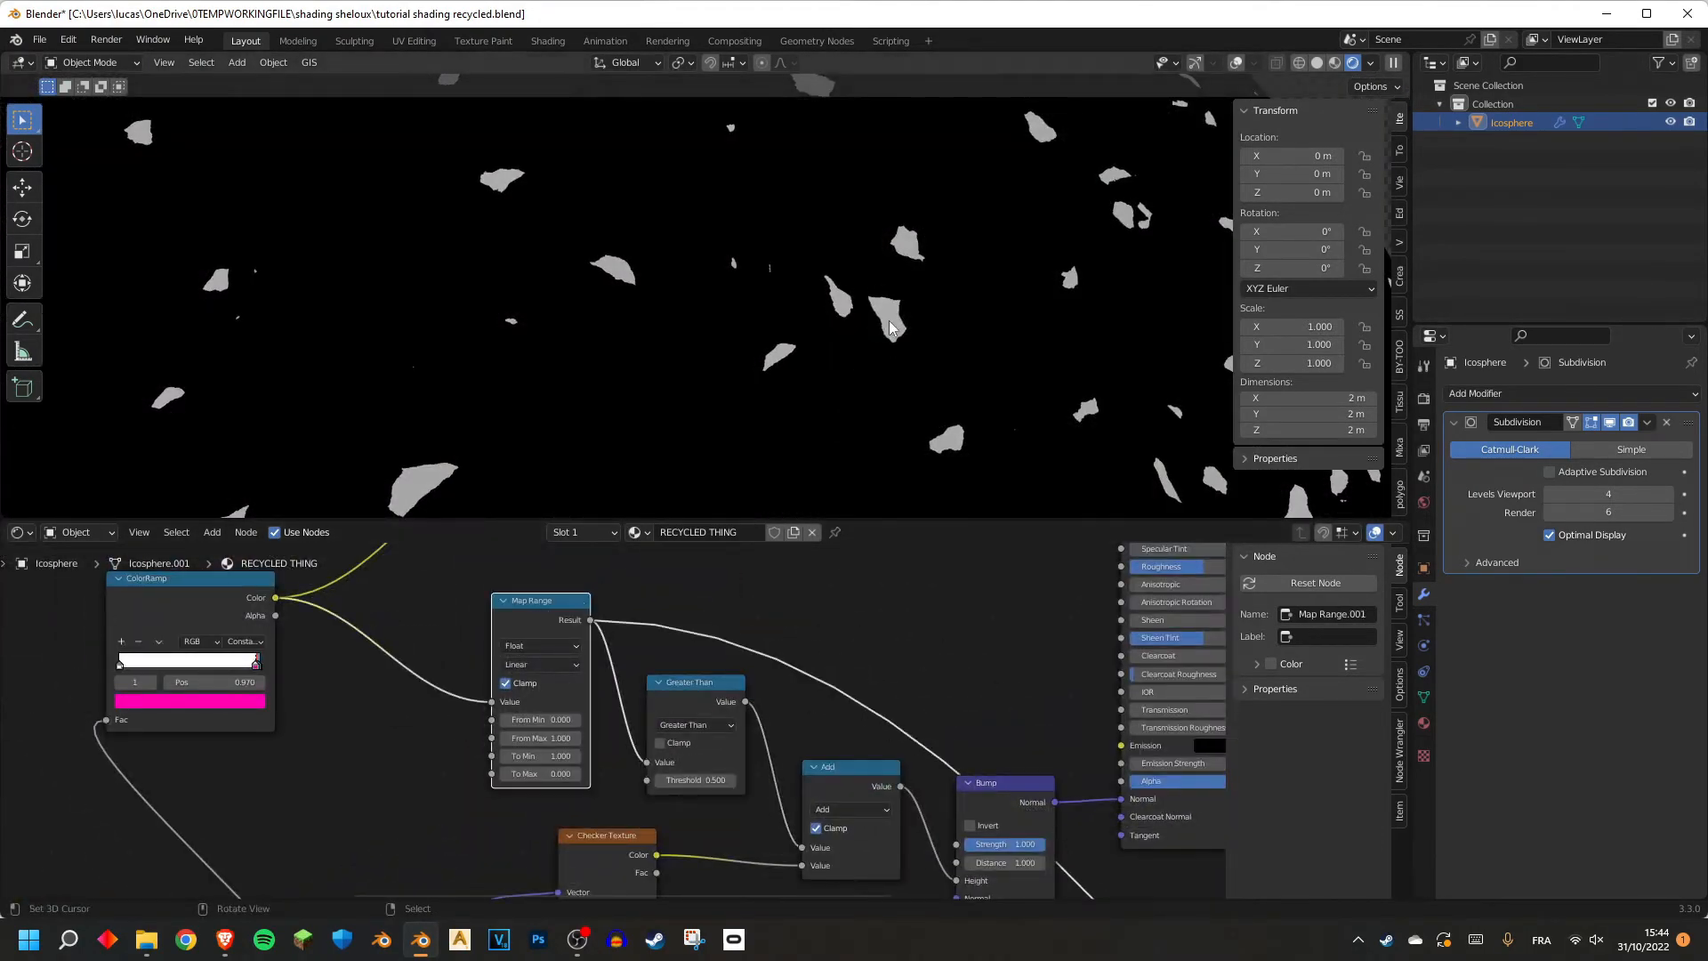
pyautogui.keyDown('ctrl'); pyautogui.keyDown('shift'); pyautogui.click(694, 703); pyautogui.keyUp('shift'); pyautogui.keyUp('ctrl')
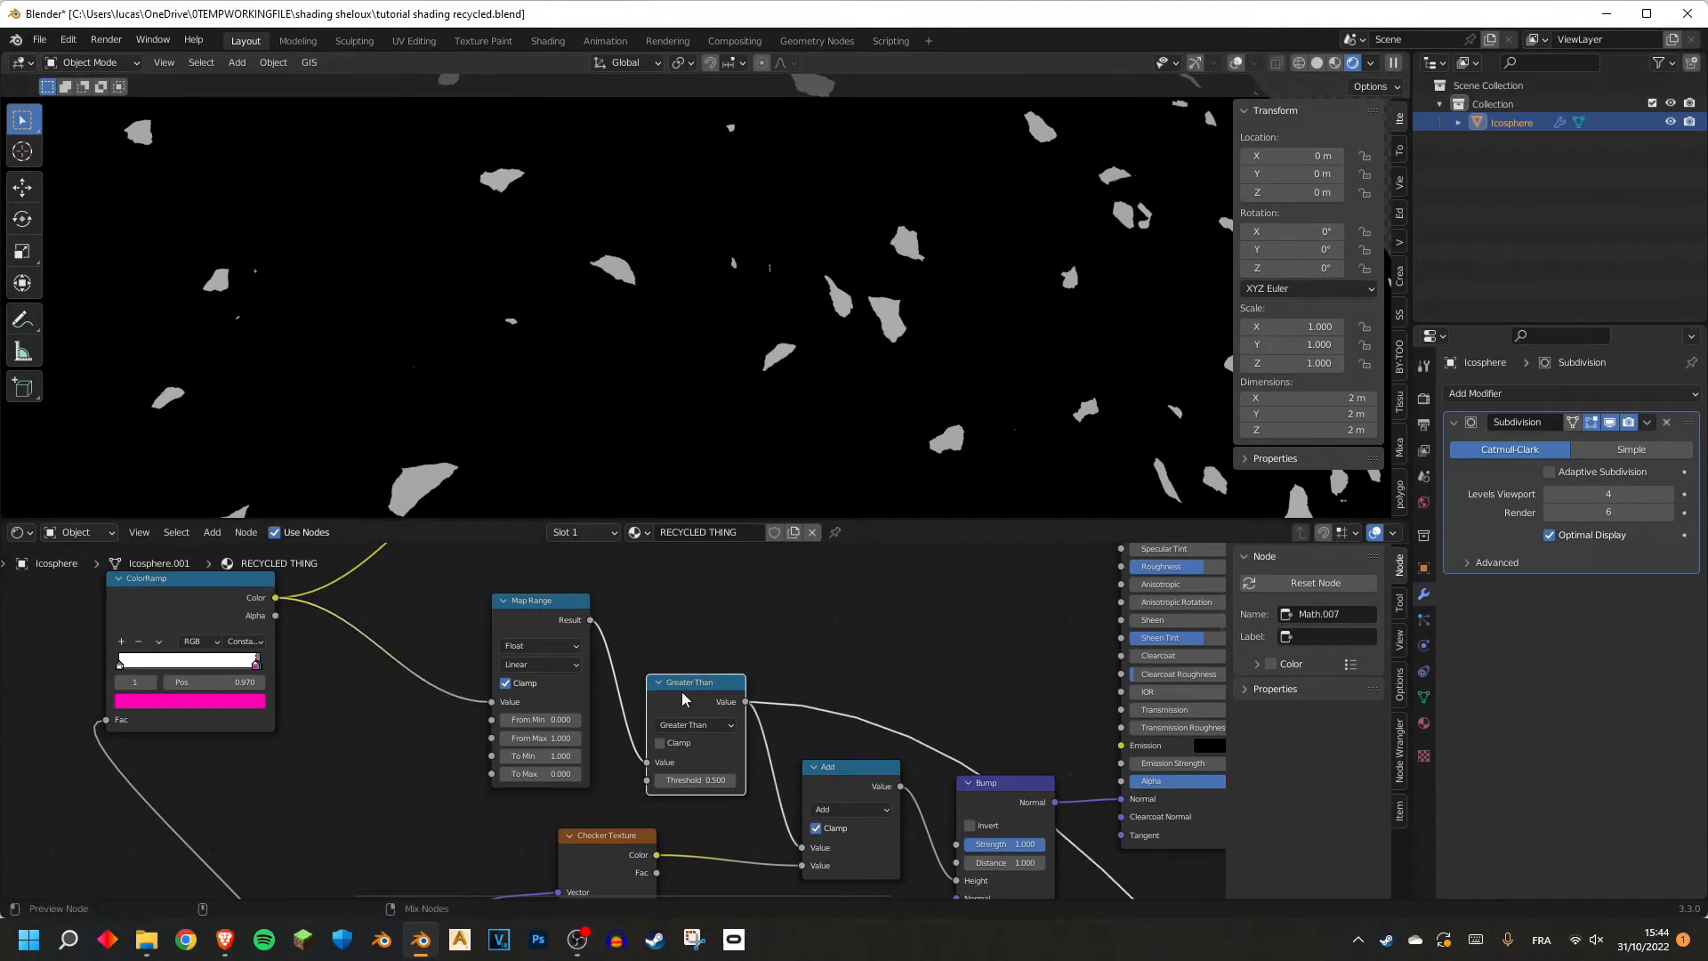
# Set the Greater Than node's Threshold to 0.1.
pyautogui.scroll(2, 685, 738)
pyautogui.click(686, 739)
pyautogui.press('Return')
pyautogui.click(683, 749)
pyautogui.write('.1')
pyautogui.press('Return')
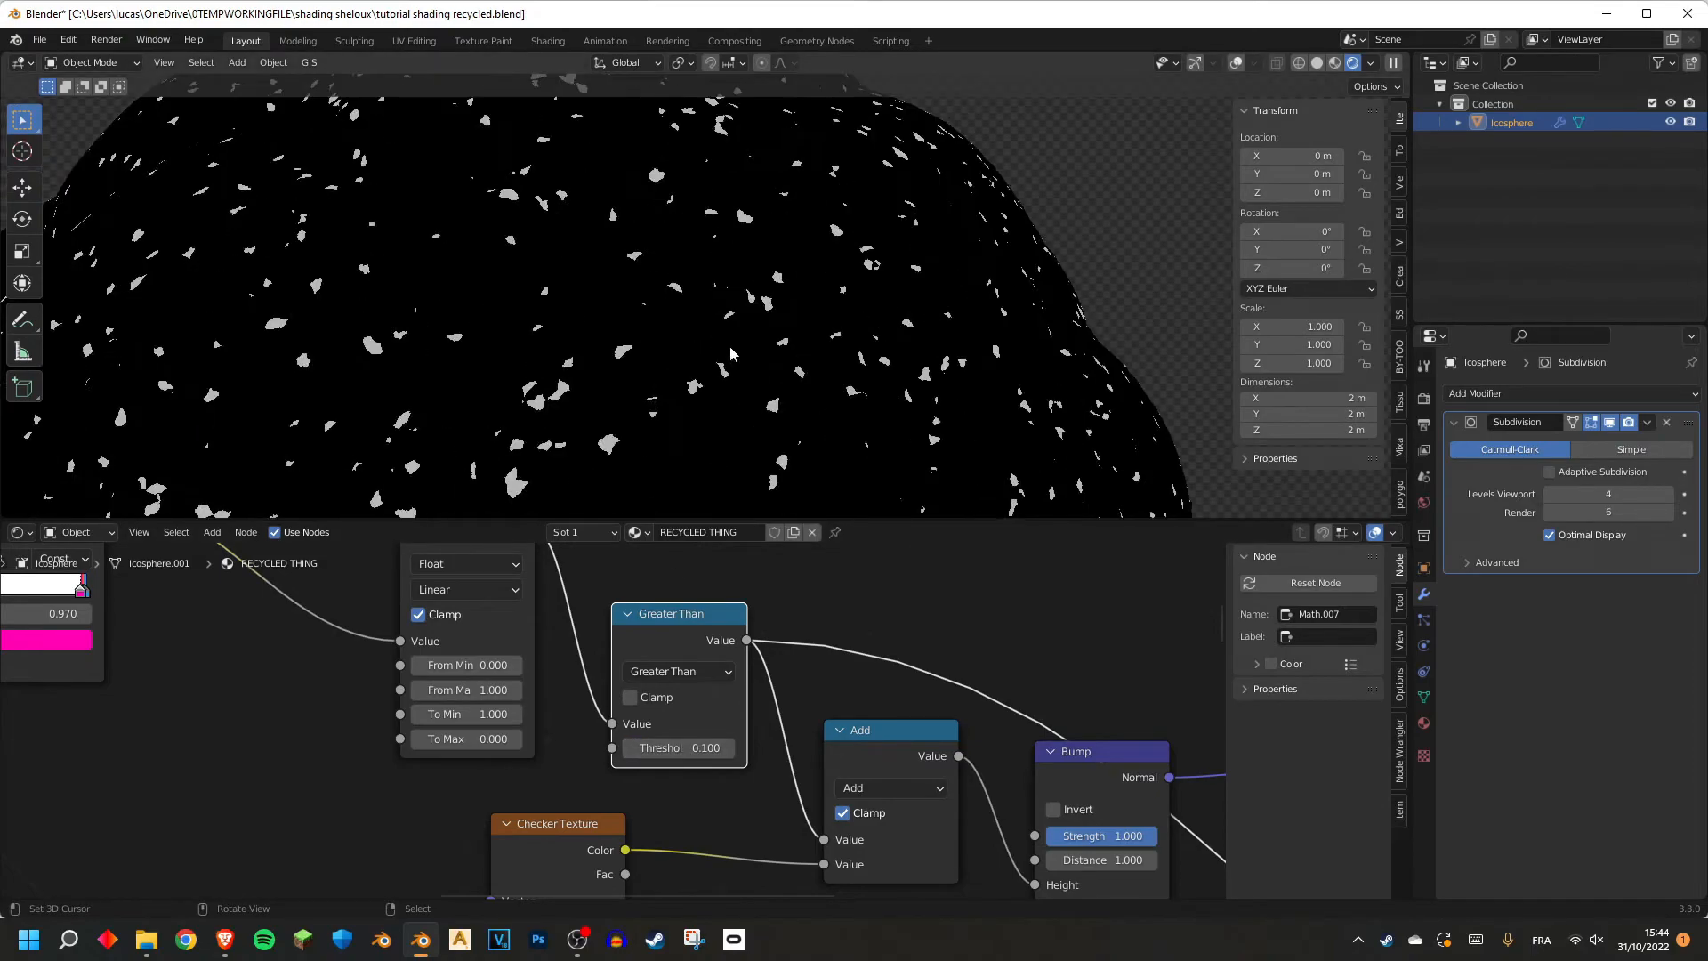
# Preview the Checker Texture's output by itself on the sphere.
pyautogui.scroll(-1, 579, 814)
pyautogui.moveTo(579, 814); pyautogui.dragTo(545, 750, button='middle')
pyautogui.keyDown('ctrl'); pyautogui.keyDown('shift'); pyautogui.click(545, 750); pyautogui.keyUp('shift'); pyautogui.keyUp('ctrl')
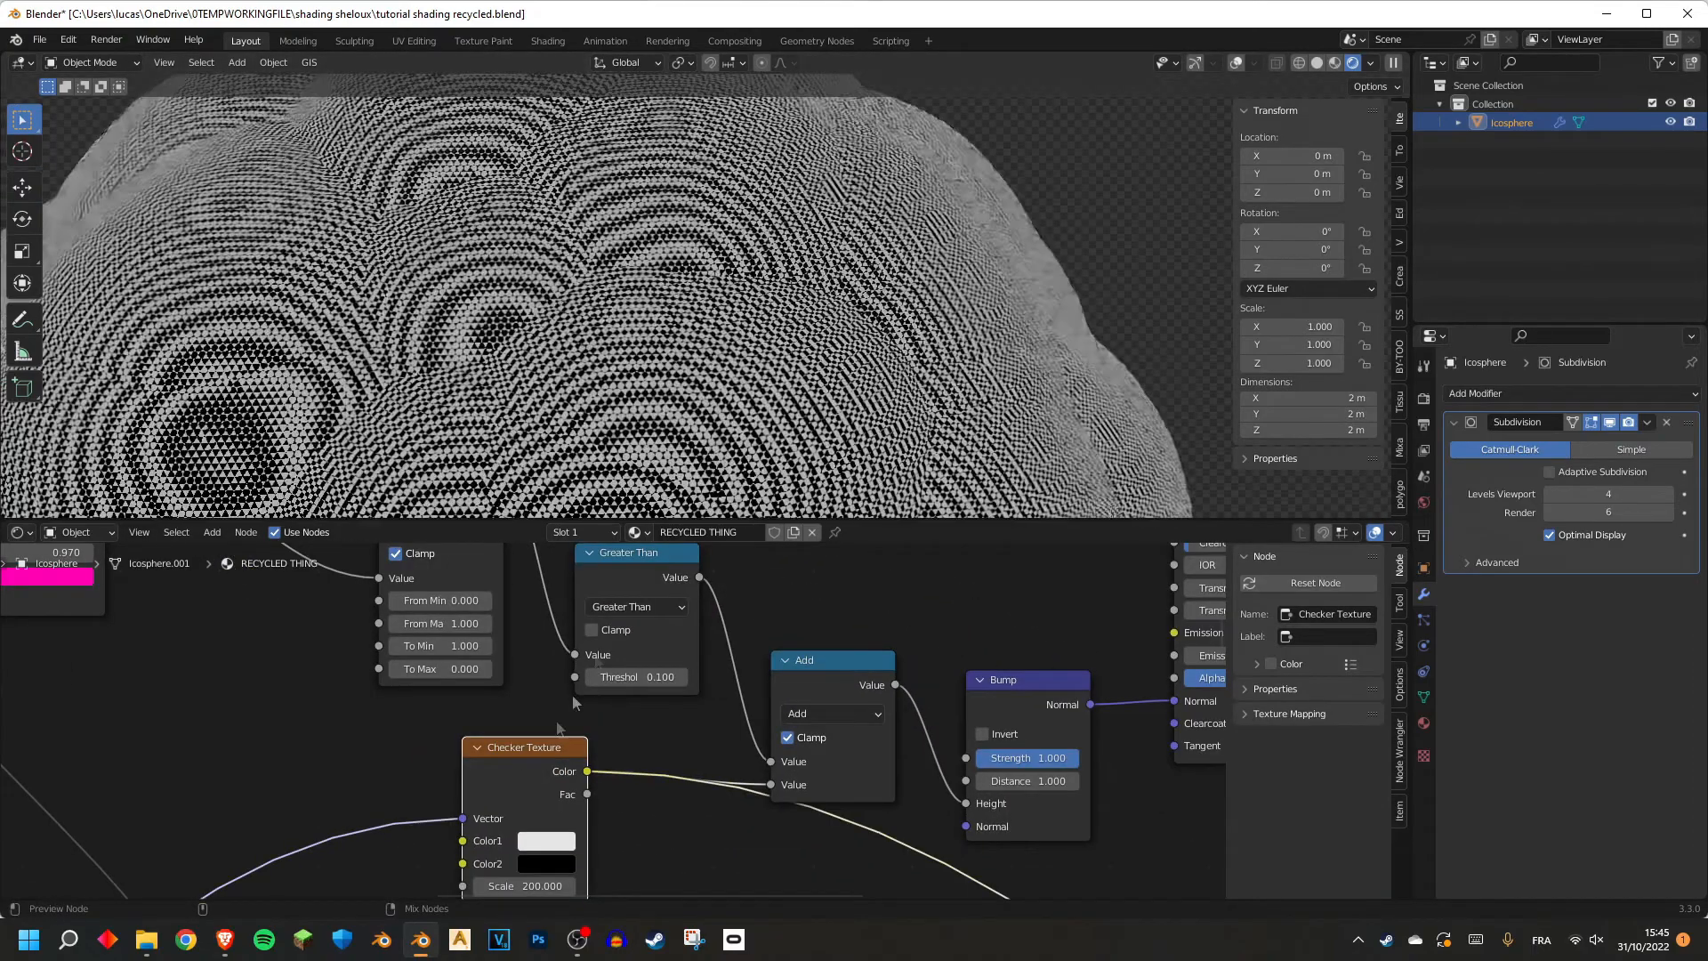
pyautogui.scroll(3, 685, 351)
pyautogui.moveTo(741, 580); pyautogui.dragTo(701, 541, button='middle')
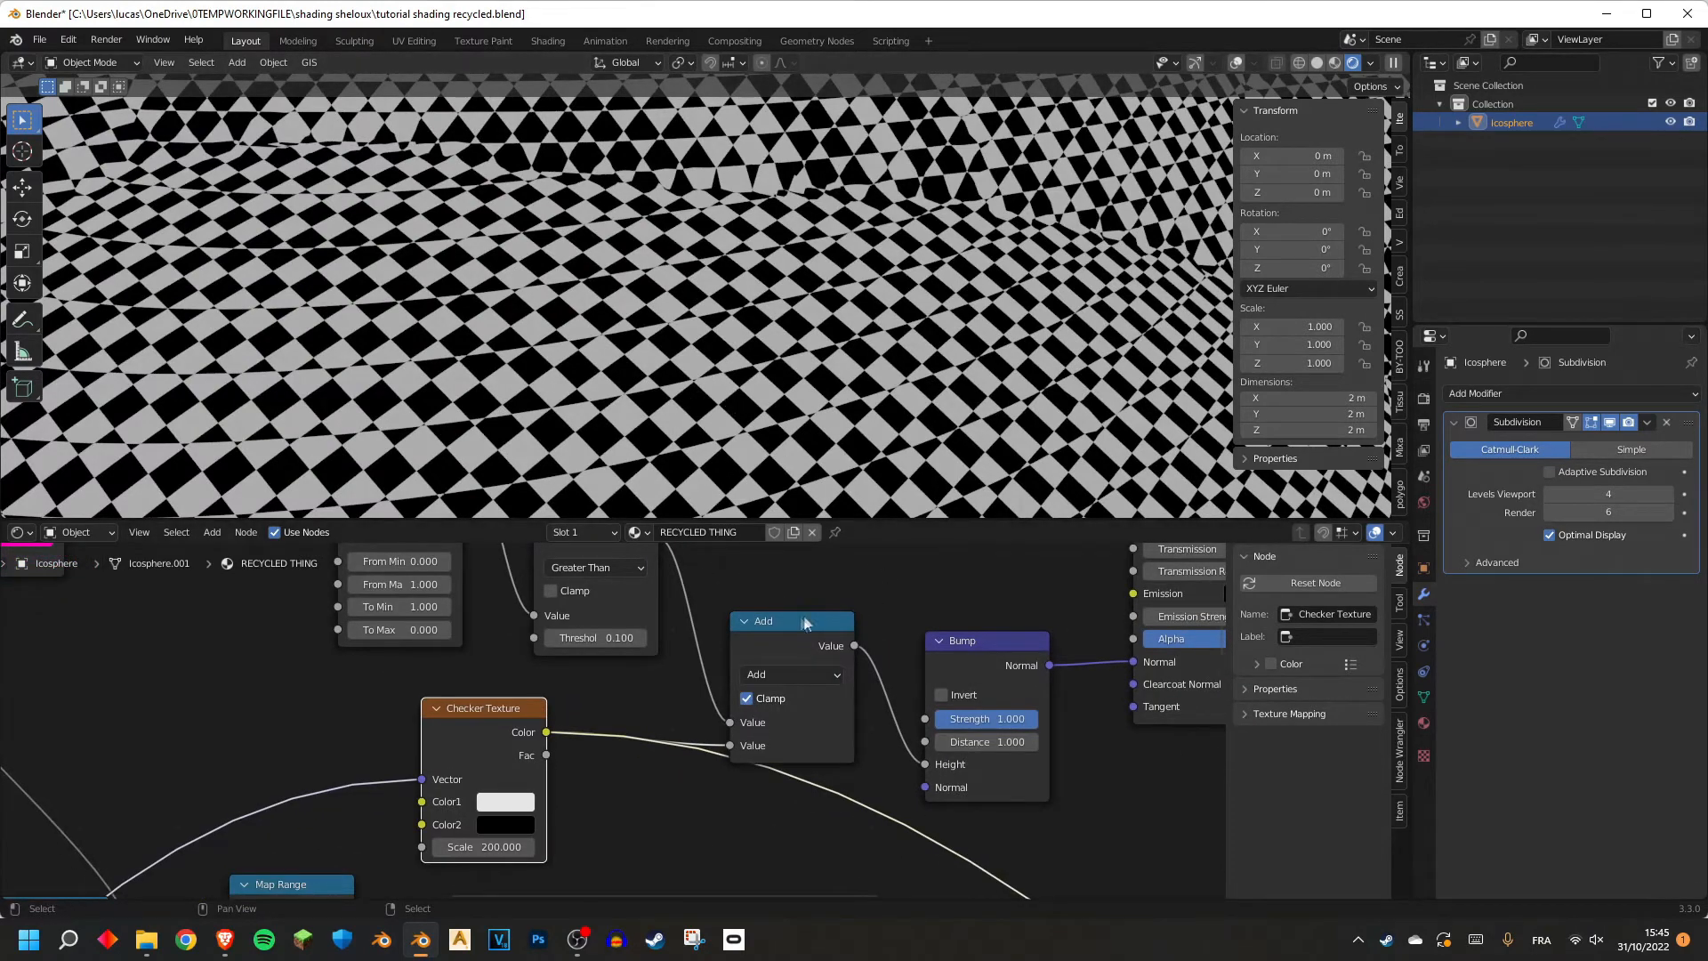
# Examine the Add node's combined speckle and checker output up close on the sphere.
pyautogui.keyDown('ctrl'); pyautogui.keyDown('shift'); pyautogui.click(794, 637); pyautogui.keyUp('shift'); pyautogui.keyUp('ctrl')
pyautogui.scroll(4, 612, 357)
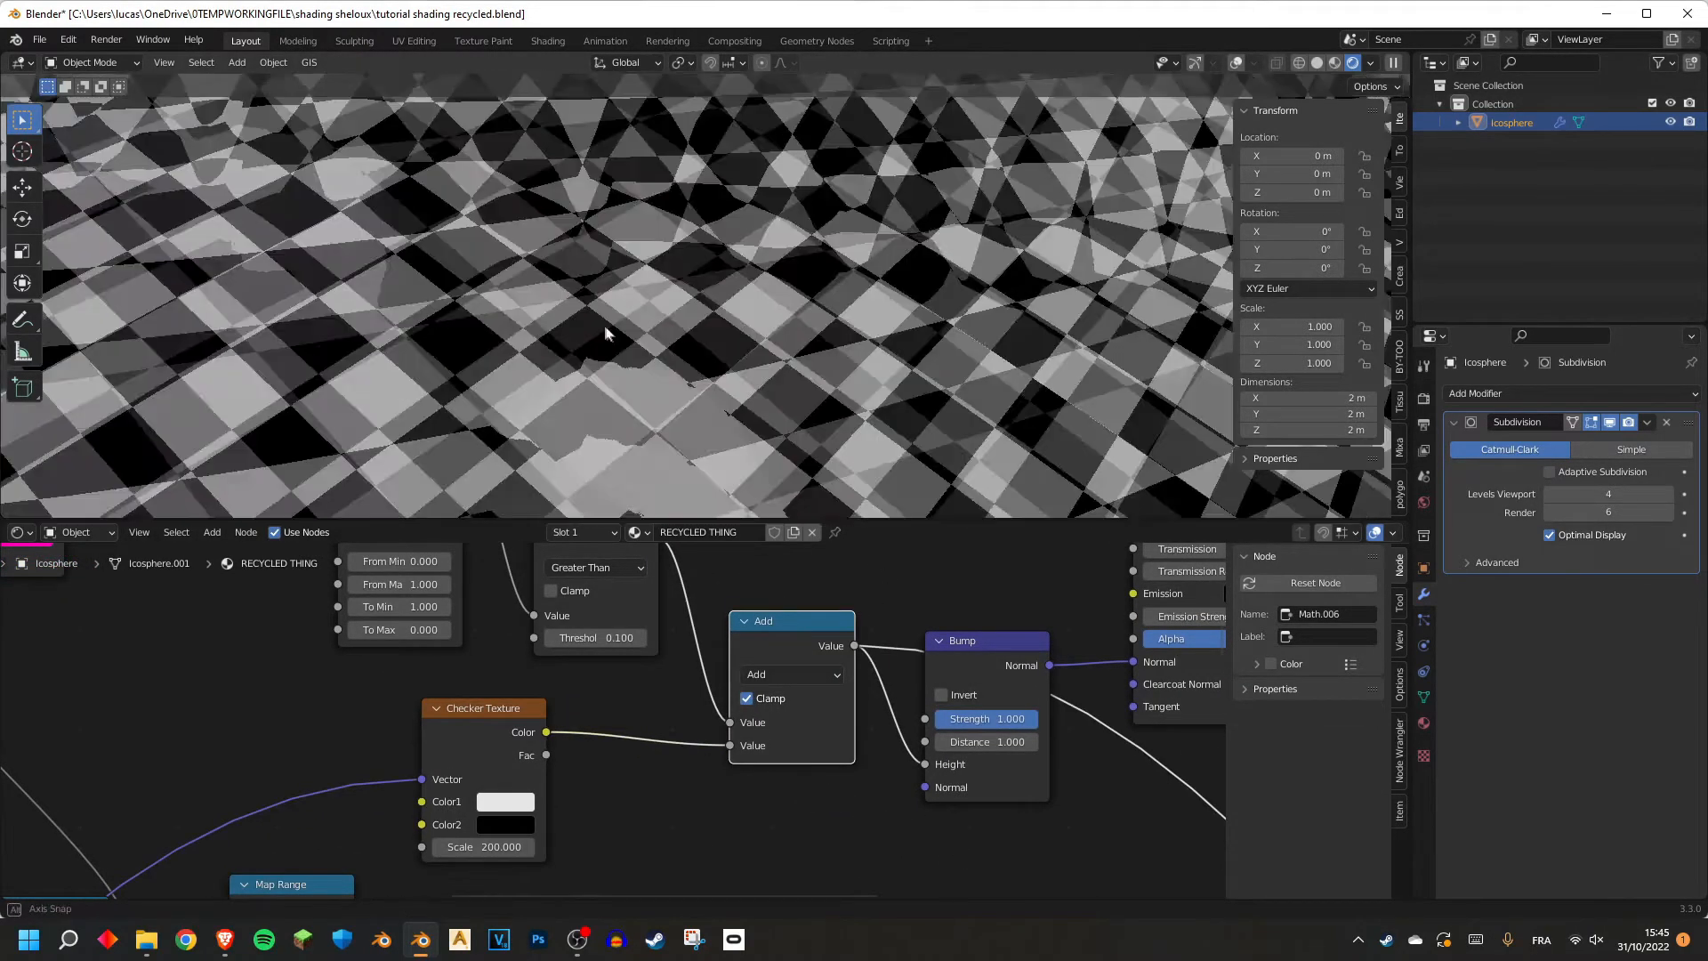
pyautogui.scroll(-4, 611, 358)
pyautogui.moveTo(612, 357); pyautogui.dragTo(676, 381, button='middle')
pyautogui.scroll(3, 621, 307)
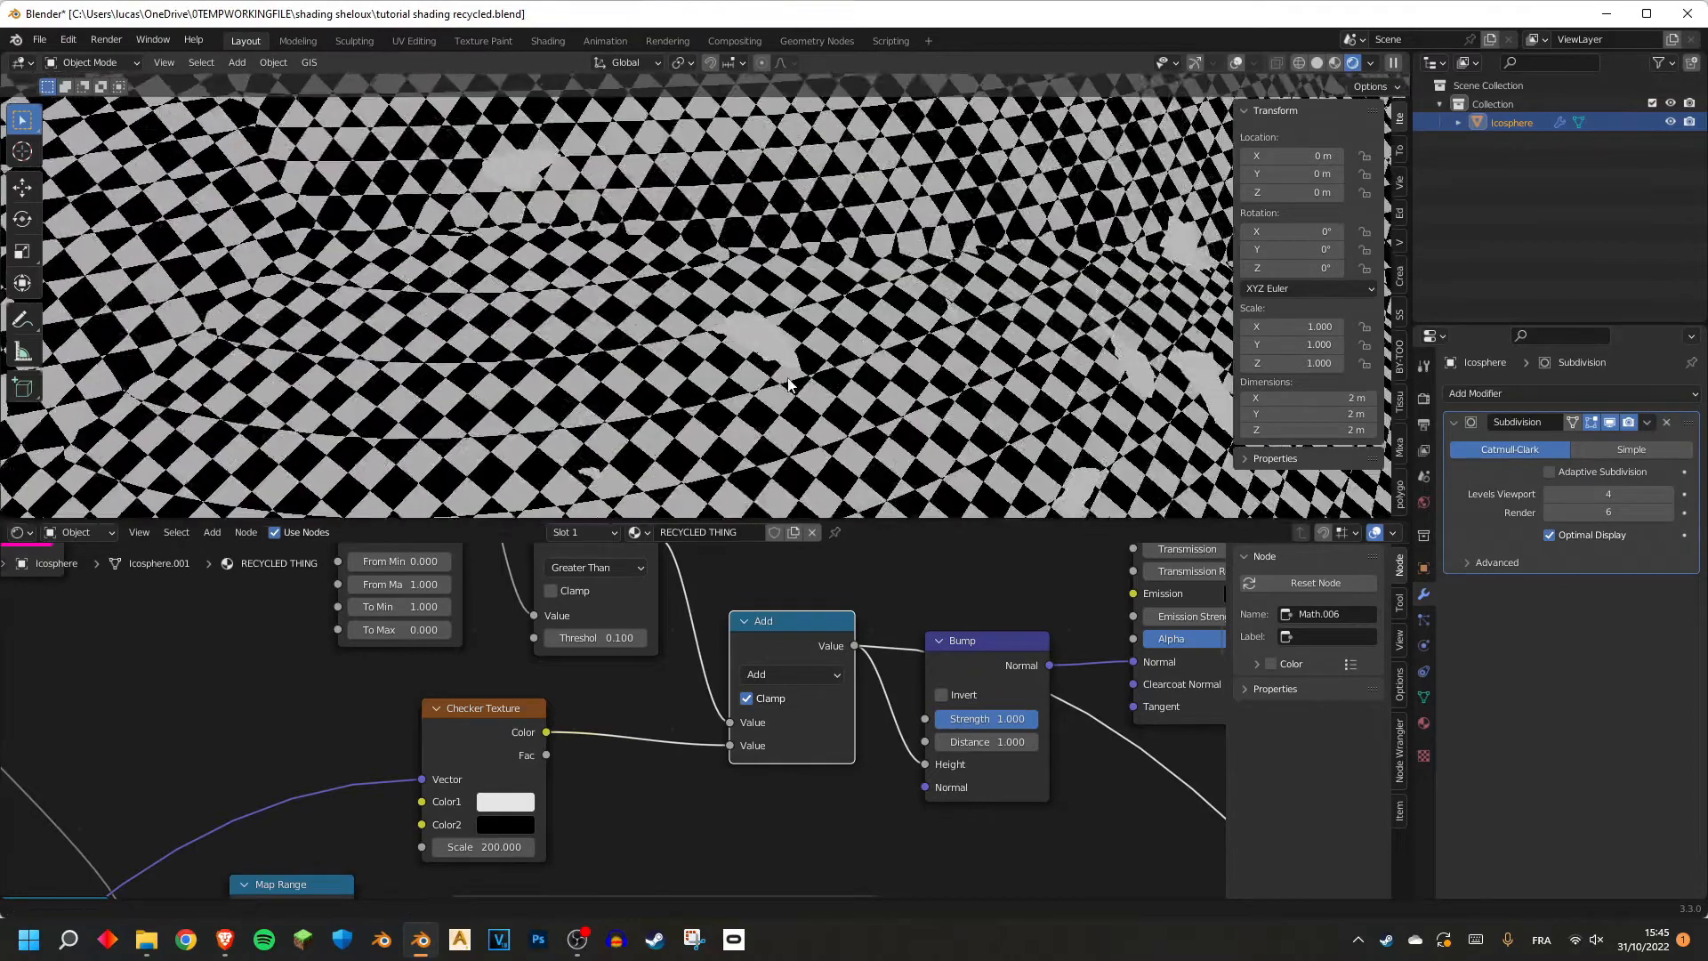
pyautogui.scroll(3, 709, 392)
pyautogui.scroll(-2, 669, 655)
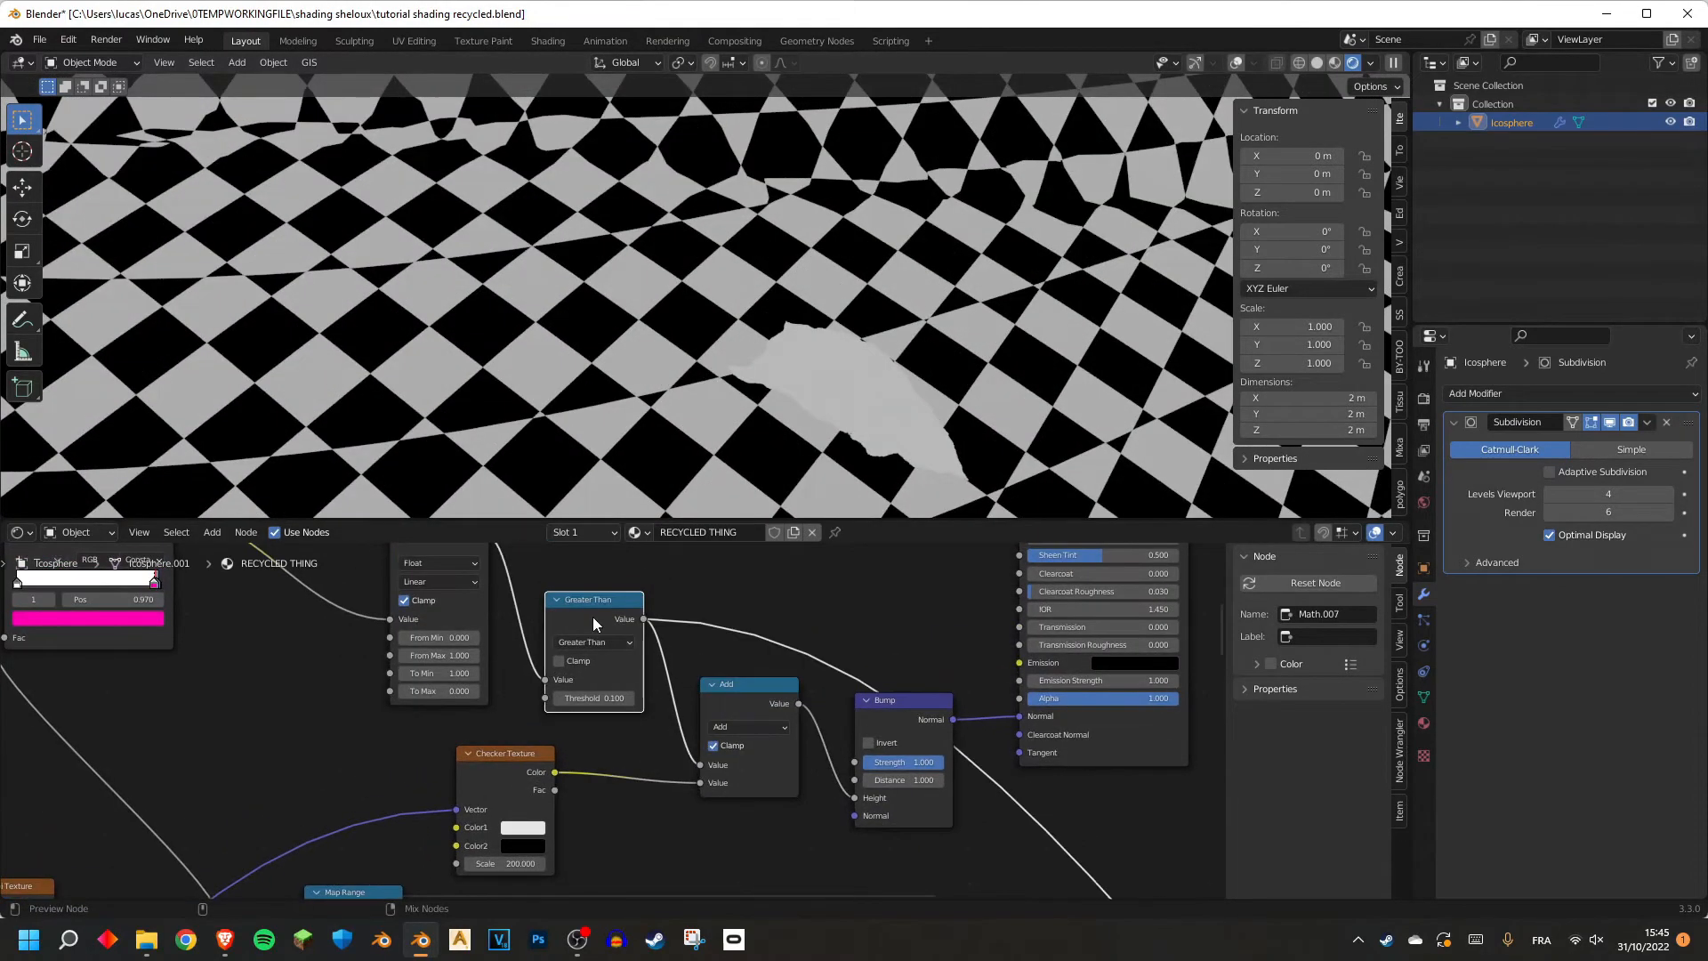
pyautogui.click(716, 746)
pyautogui.click(719, 744)
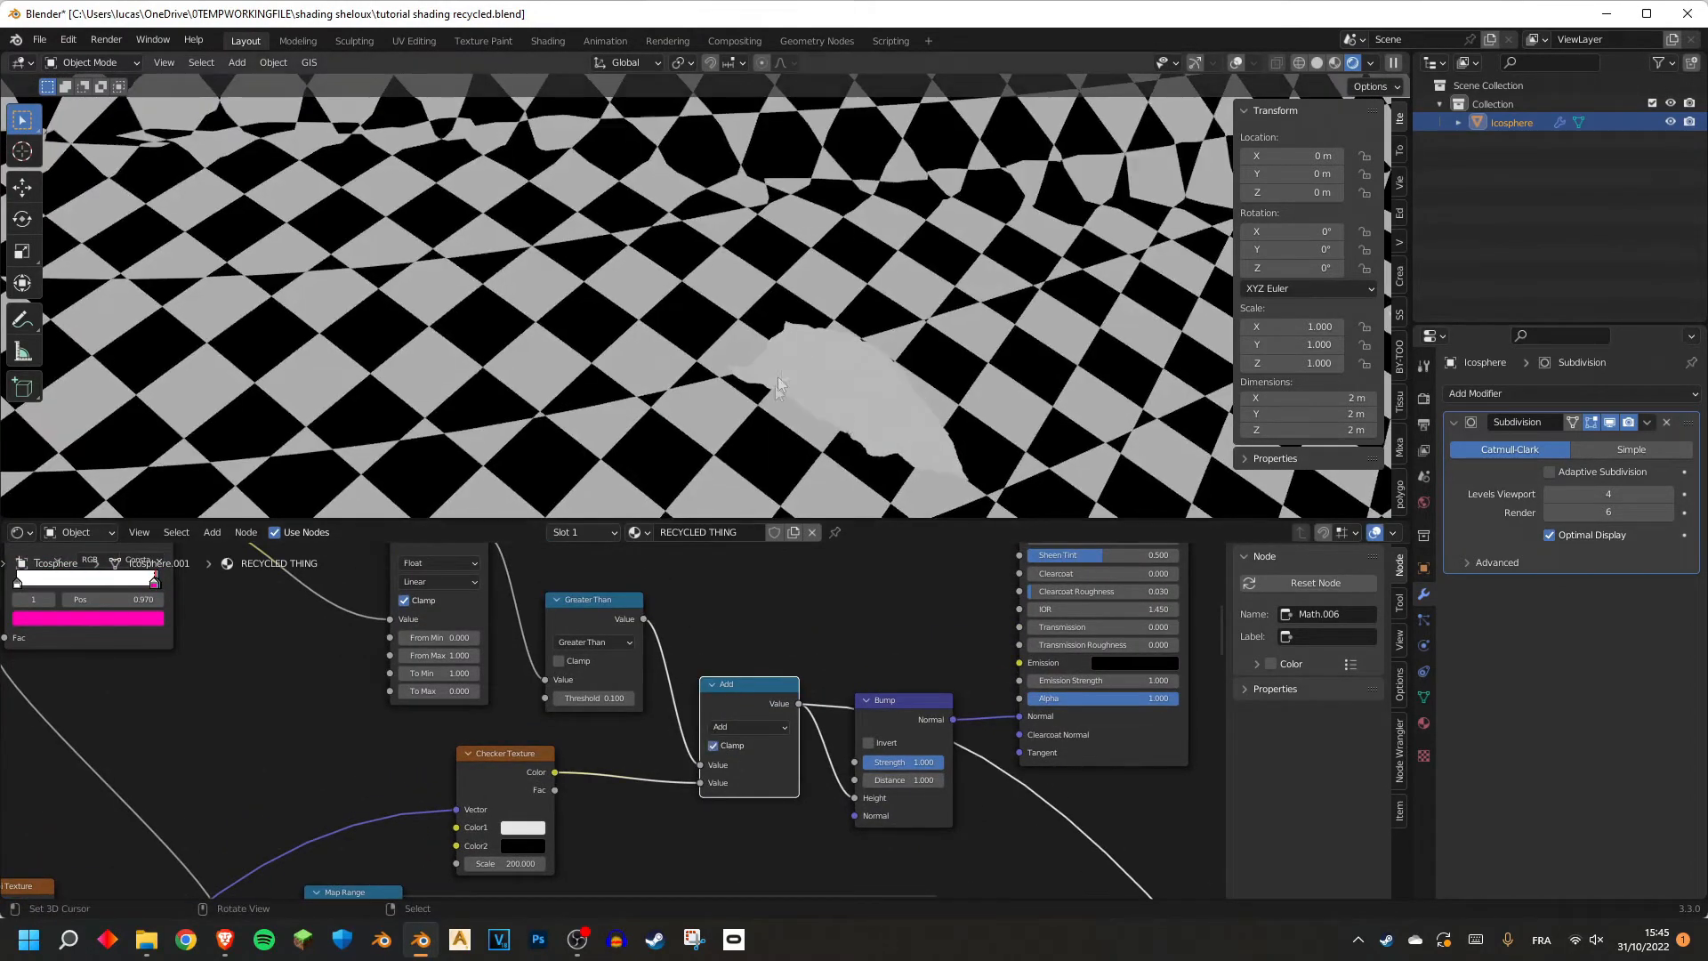
pyautogui.scroll(-2, 1058, 730)
# Preview the full Principled BSDF material on the sphere and set the Checker Texture's Scale to 400.
pyautogui.keyDown('ctrl'); pyautogui.keyDown('shift'); pyautogui.click(1059, 729); pyautogui.keyUp('shift'); pyautogui.keyUp('ctrl')
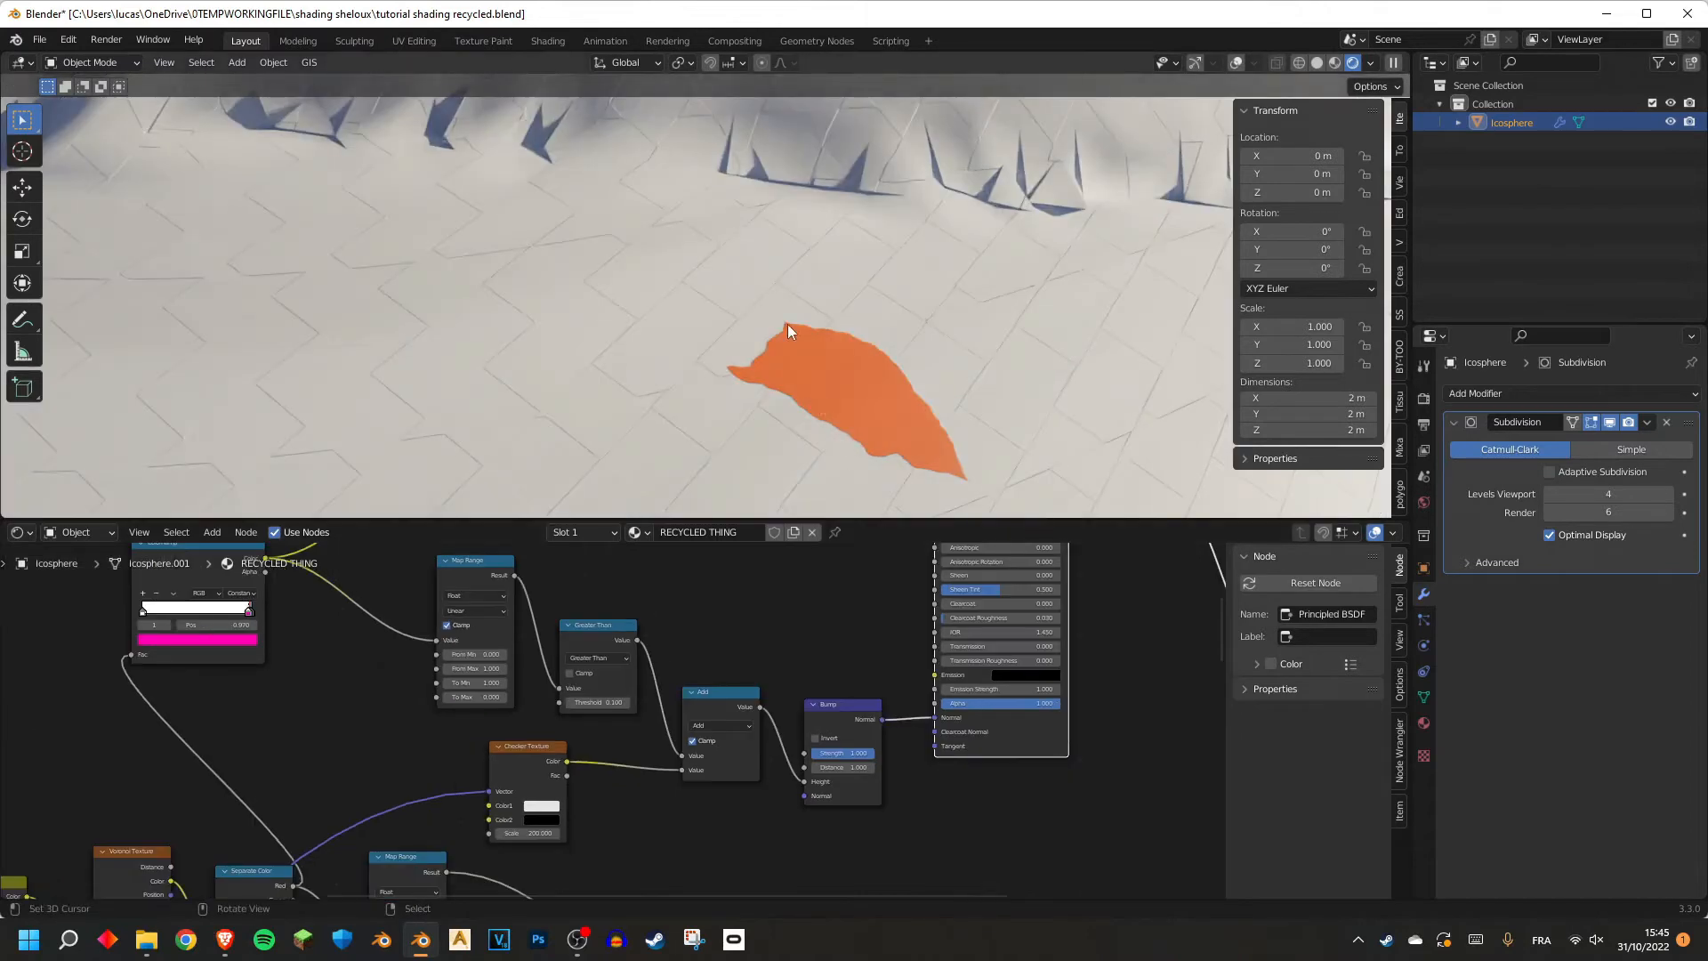
pyautogui.scroll(-4, 788, 324)
pyautogui.scroll(2, 639, 778)
pyautogui.scroll(1, 579, 755)
pyautogui.click(512, 802)
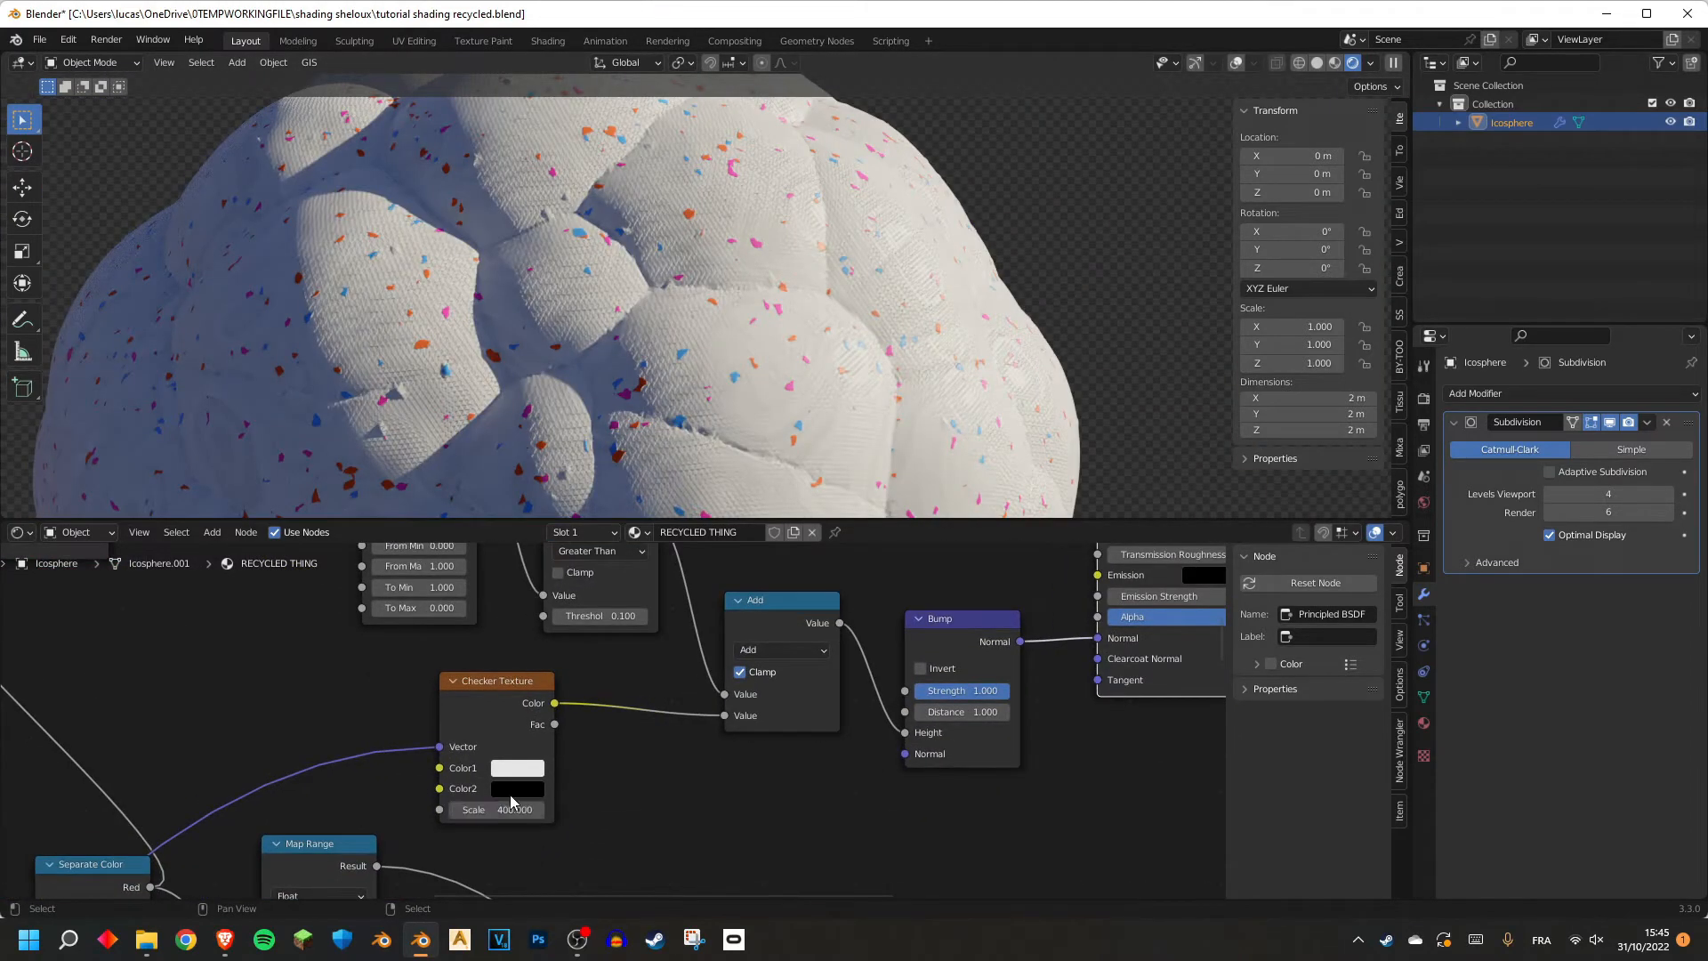
# Inspect the checker bump relief and flat colored speckles on the sphere from several angles and distances.
pyautogui.scroll(-2, 614, 329)
pyautogui.moveTo(712, 321); pyautogui.dragTo(562, 296, button='middle')
pyautogui.scroll(6, 562, 295)
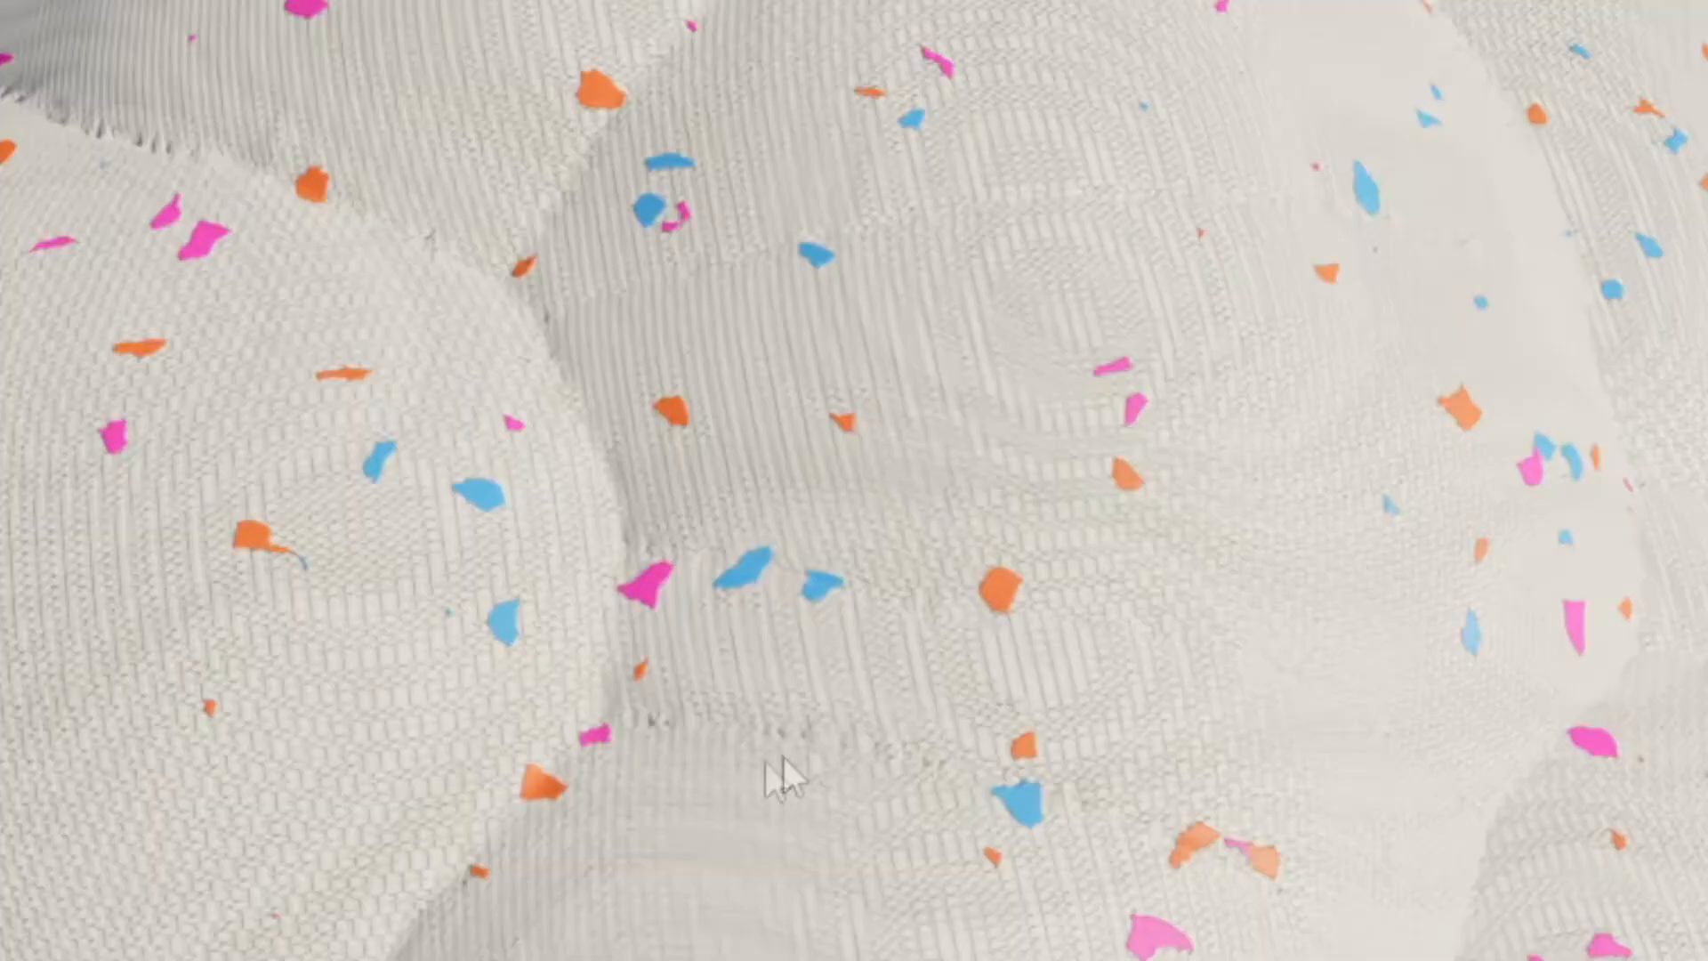
pyautogui.scroll(2, 849, 596)
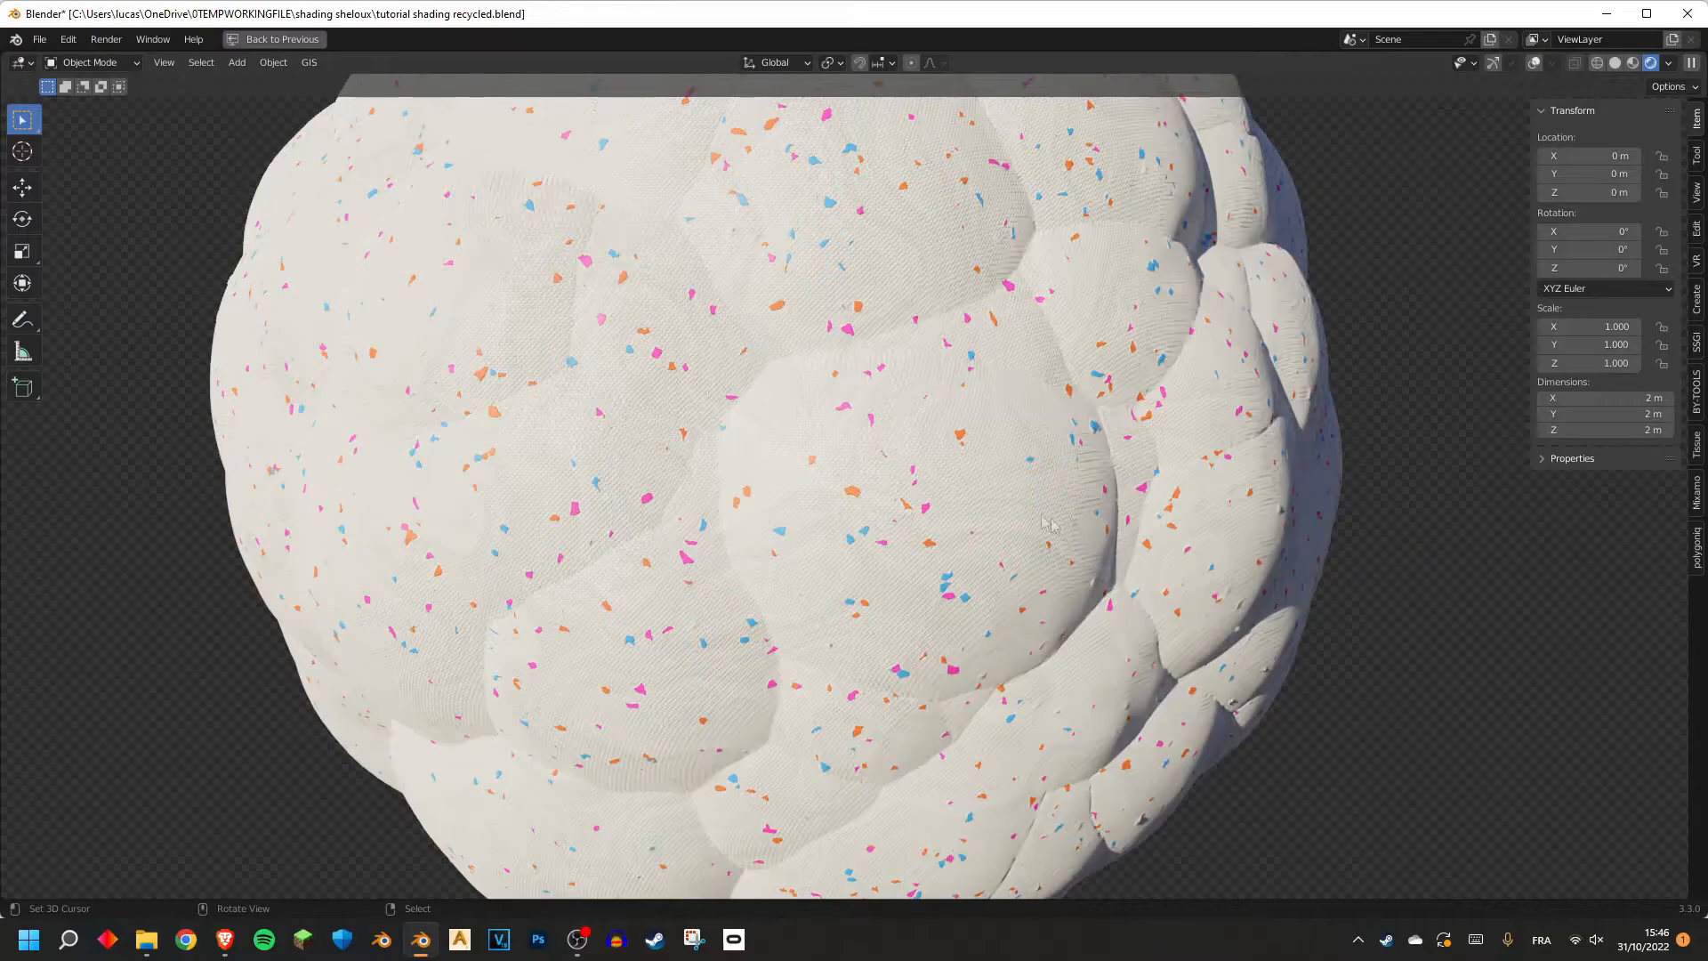
pyautogui.scroll(-3, 1049, 485)
pyautogui.moveTo(1050, 485); pyautogui.dragTo(887, 489, button='middle')
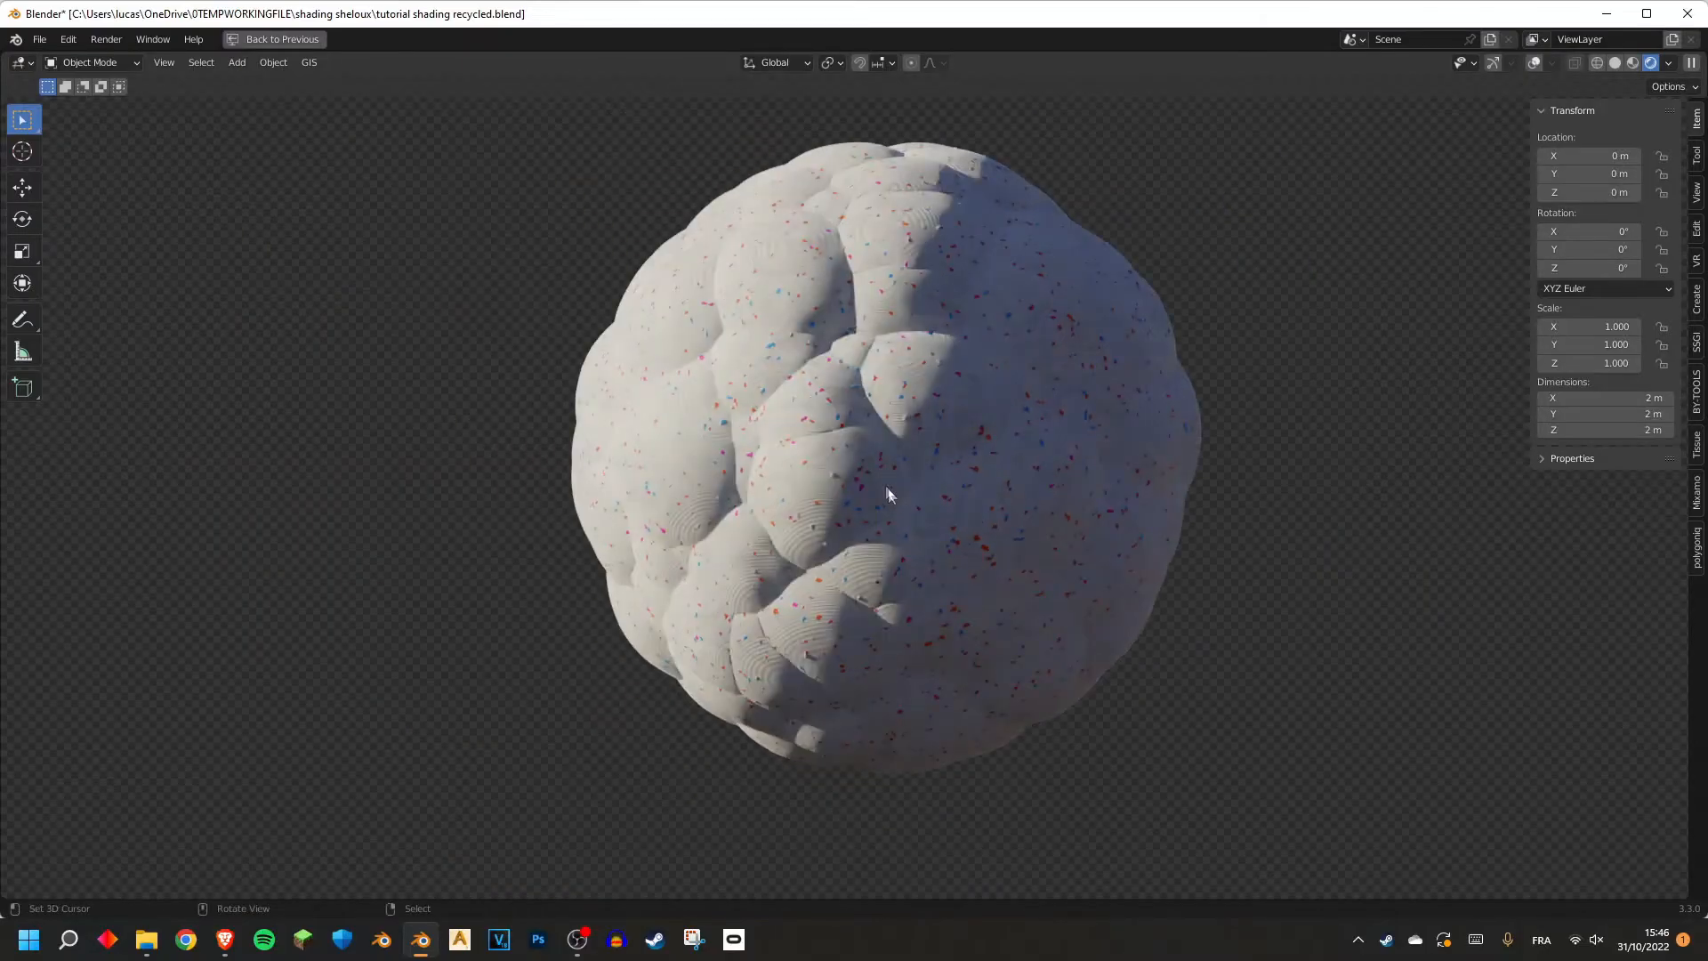
pyautogui.scroll(5, 820, 436)
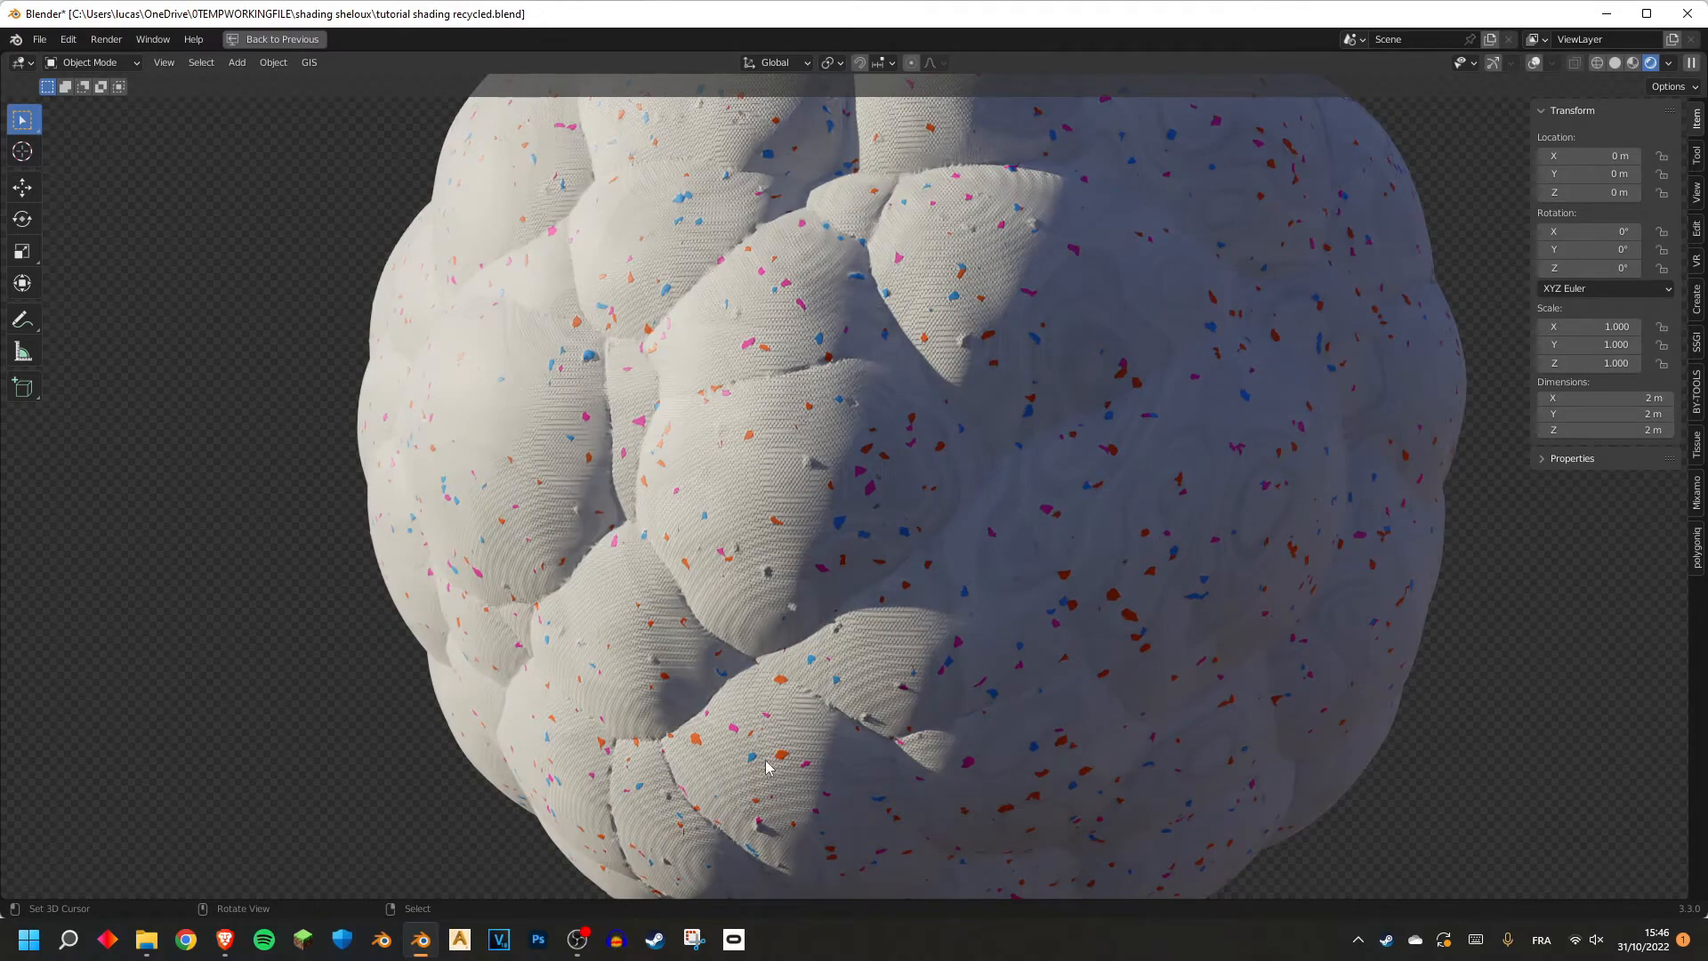
pyautogui.scroll(-4, 769, 768)
# Switch to the Google Slides presentation, view the Displacement references full screen, and return to Blender.
pyautogui.click(225, 940)
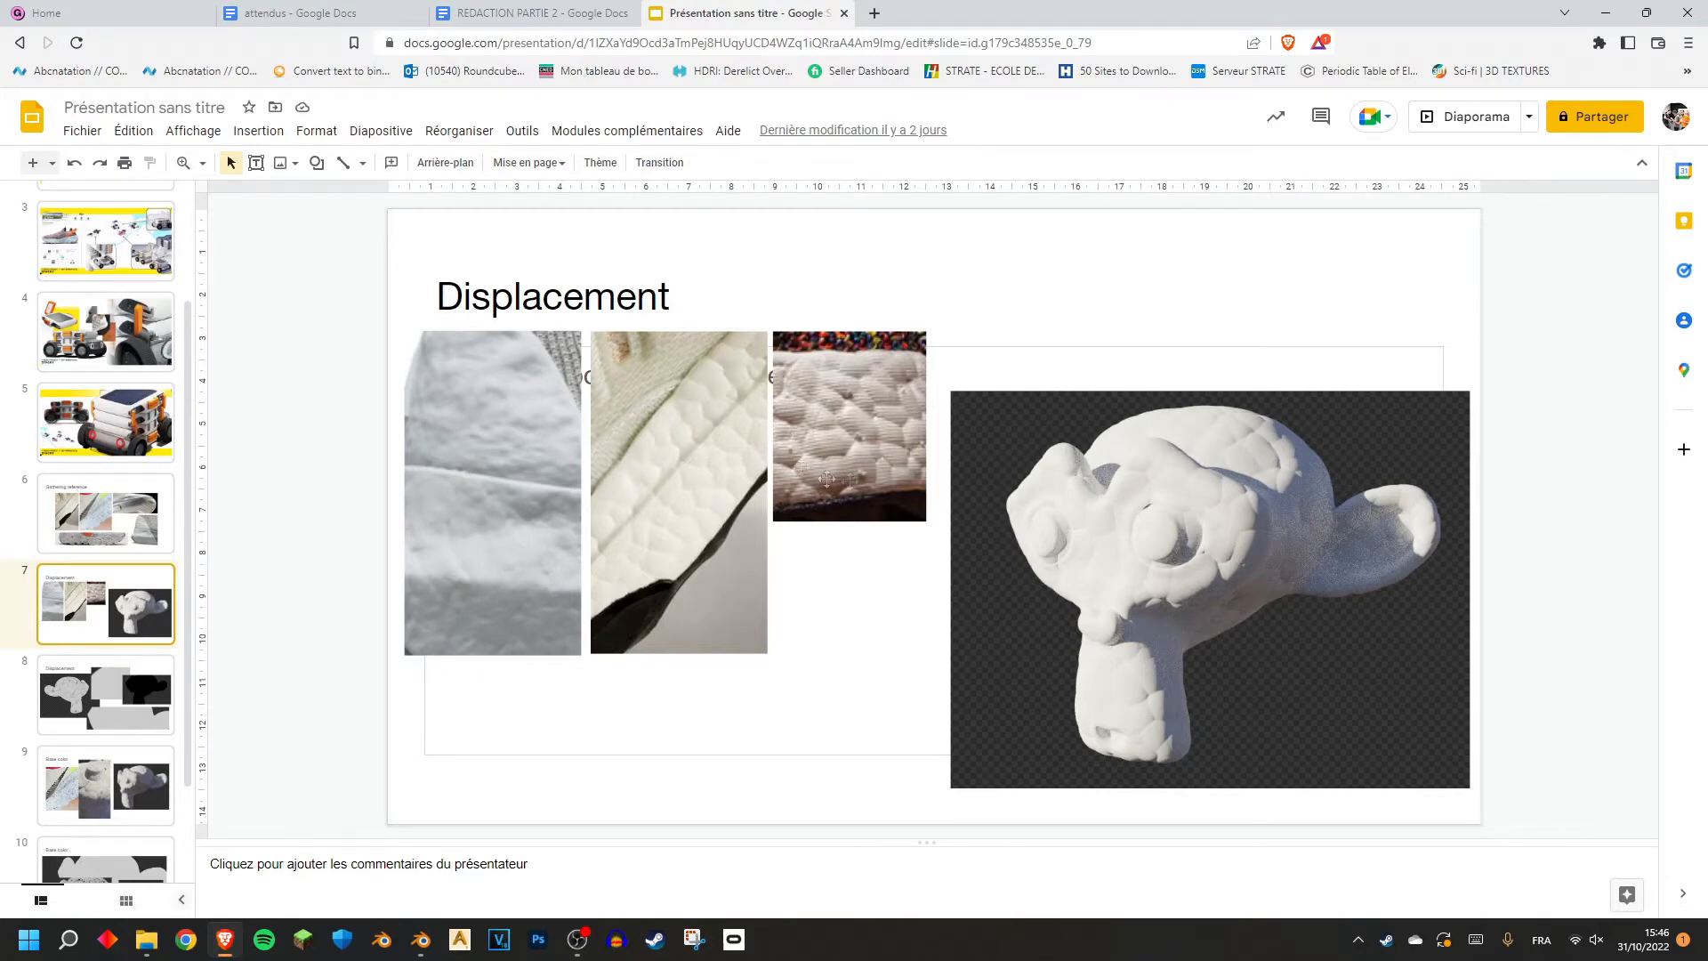
pyautogui.click(1446, 126)
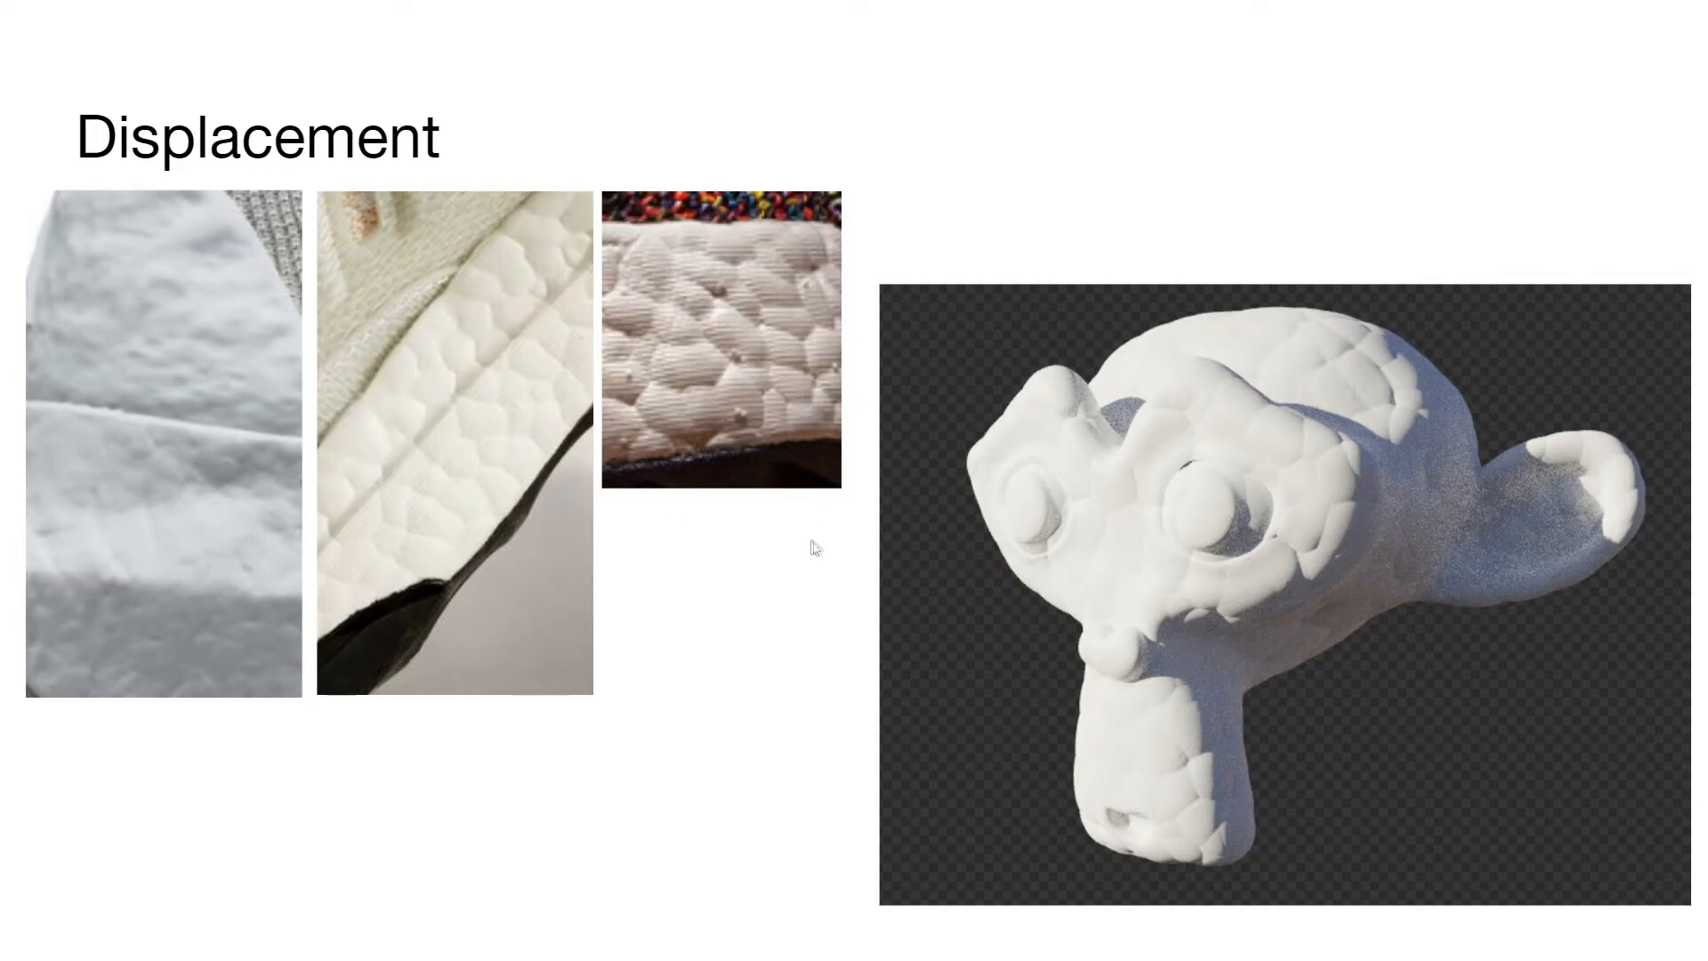
pyautogui.click(783, 589)
pyautogui.press('Escape')
pyautogui.hotkey('alt', 'Tab')
# Delete the Checker Texture node and add a Separate XYZ node in its place.
pyautogui.moveTo(459, 629); pyautogui.dragTo(160, 569)
pyautogui.scroll(3, 693, 690)
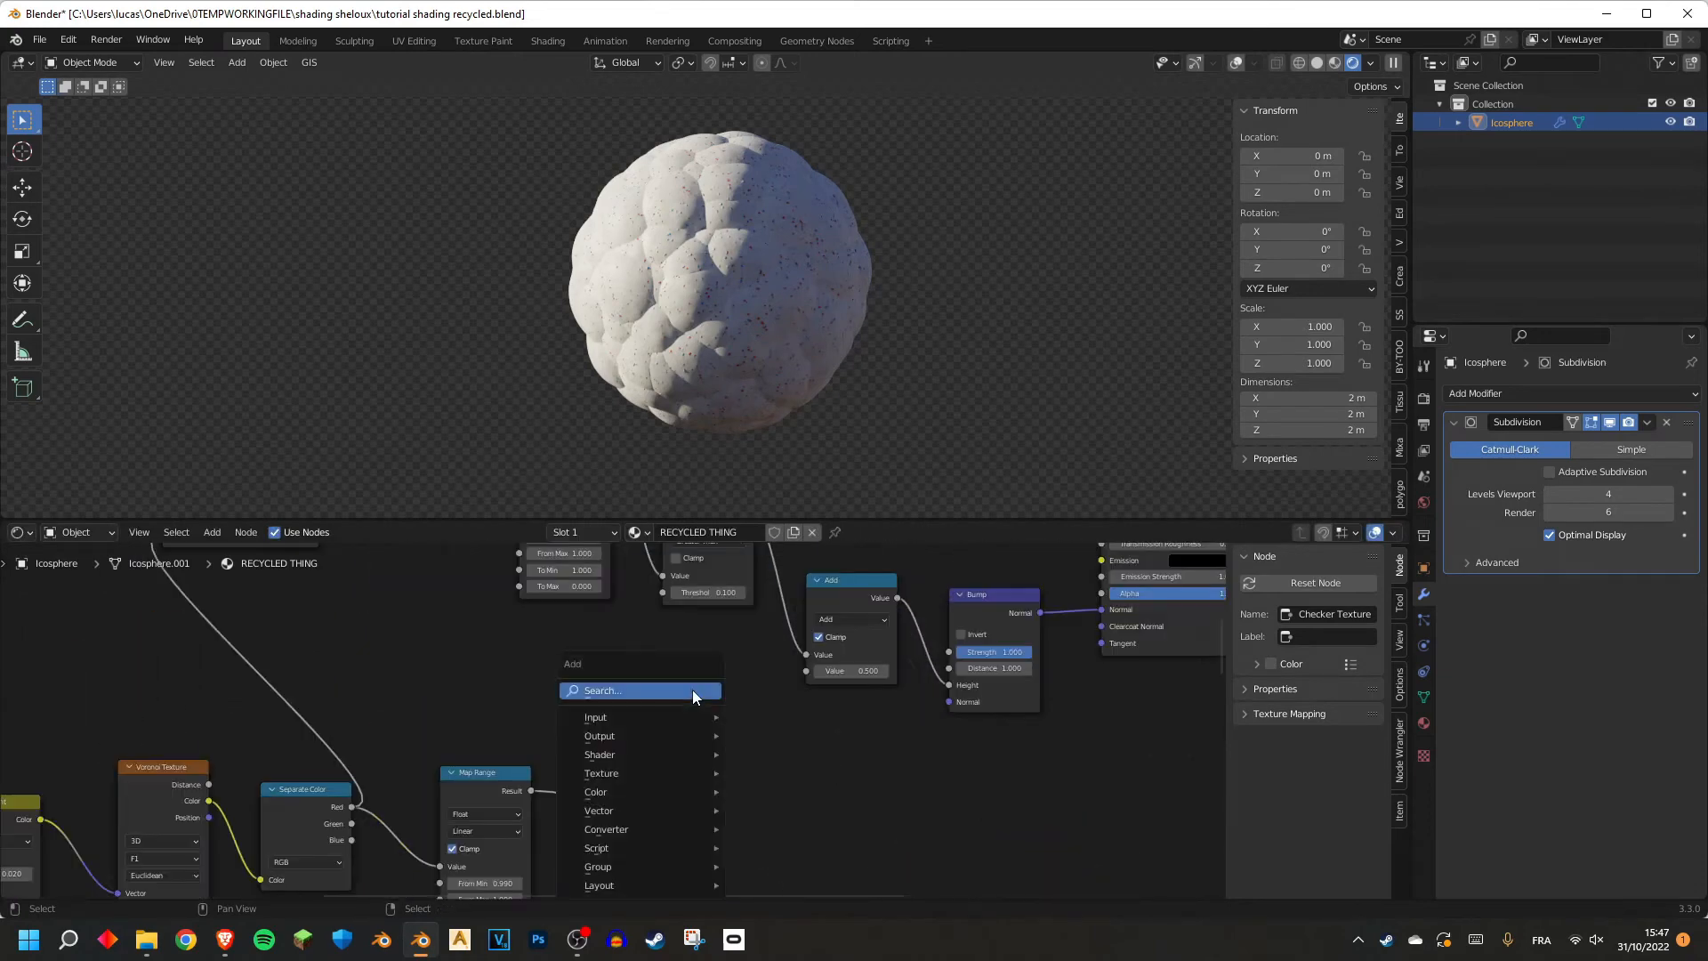
pyautogui.hotkey('shift', 'a')
pyautogui.write('sep')
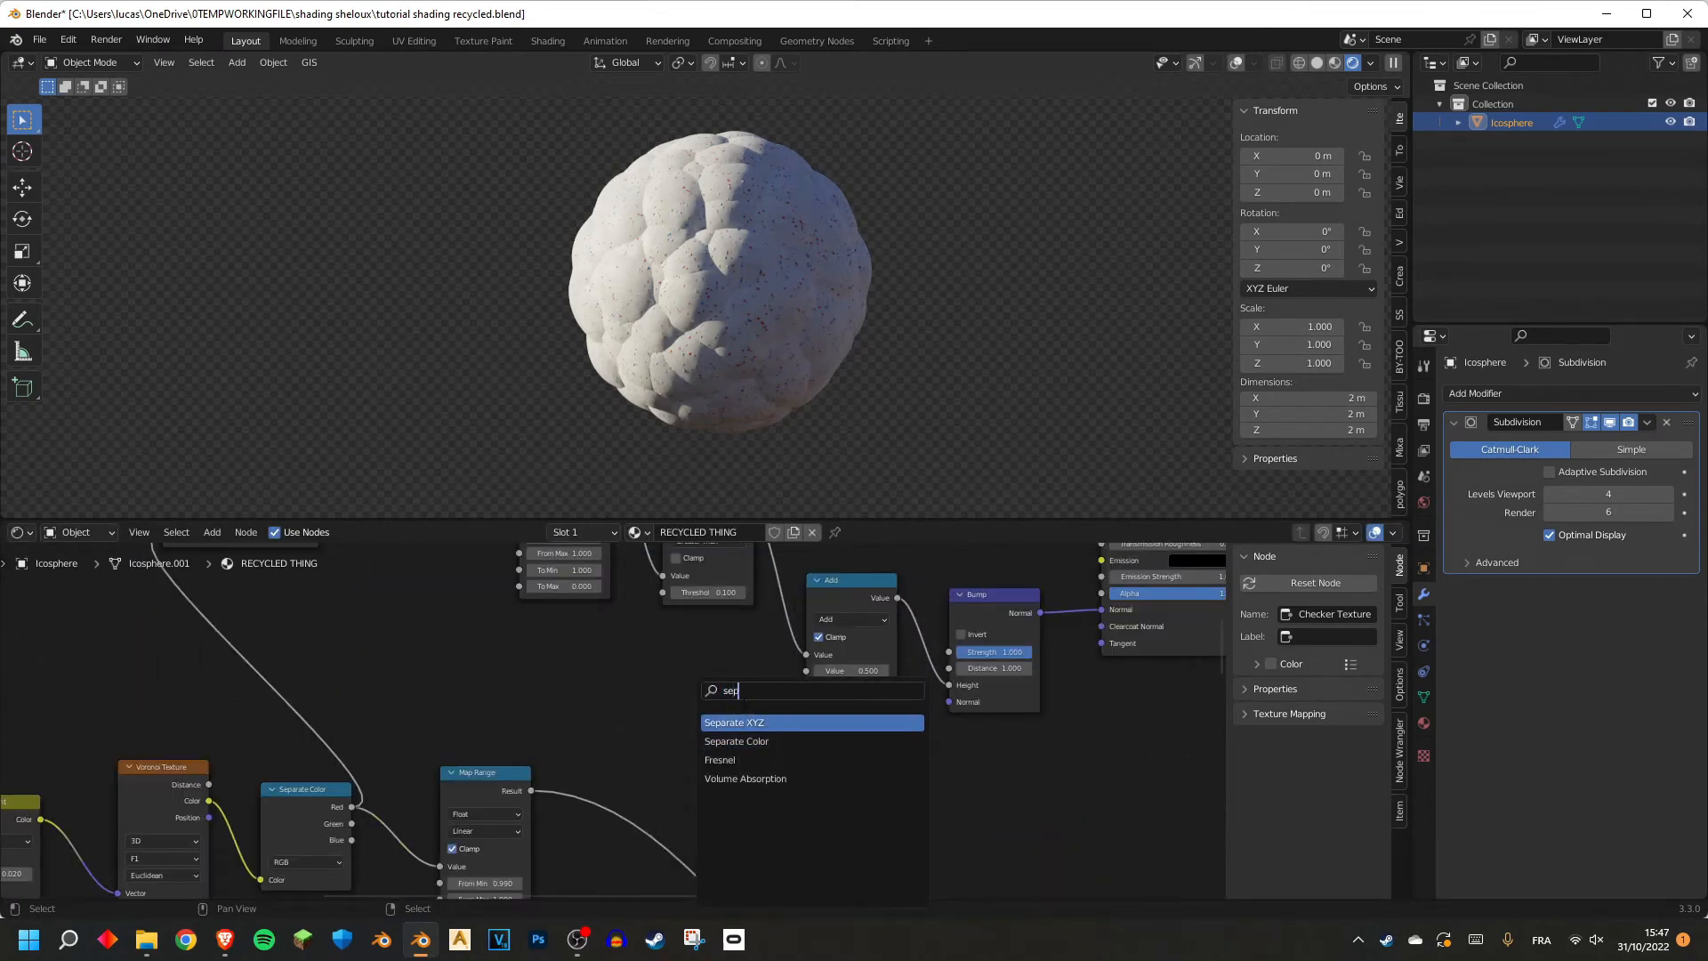
pyautogui.click(757, 722)
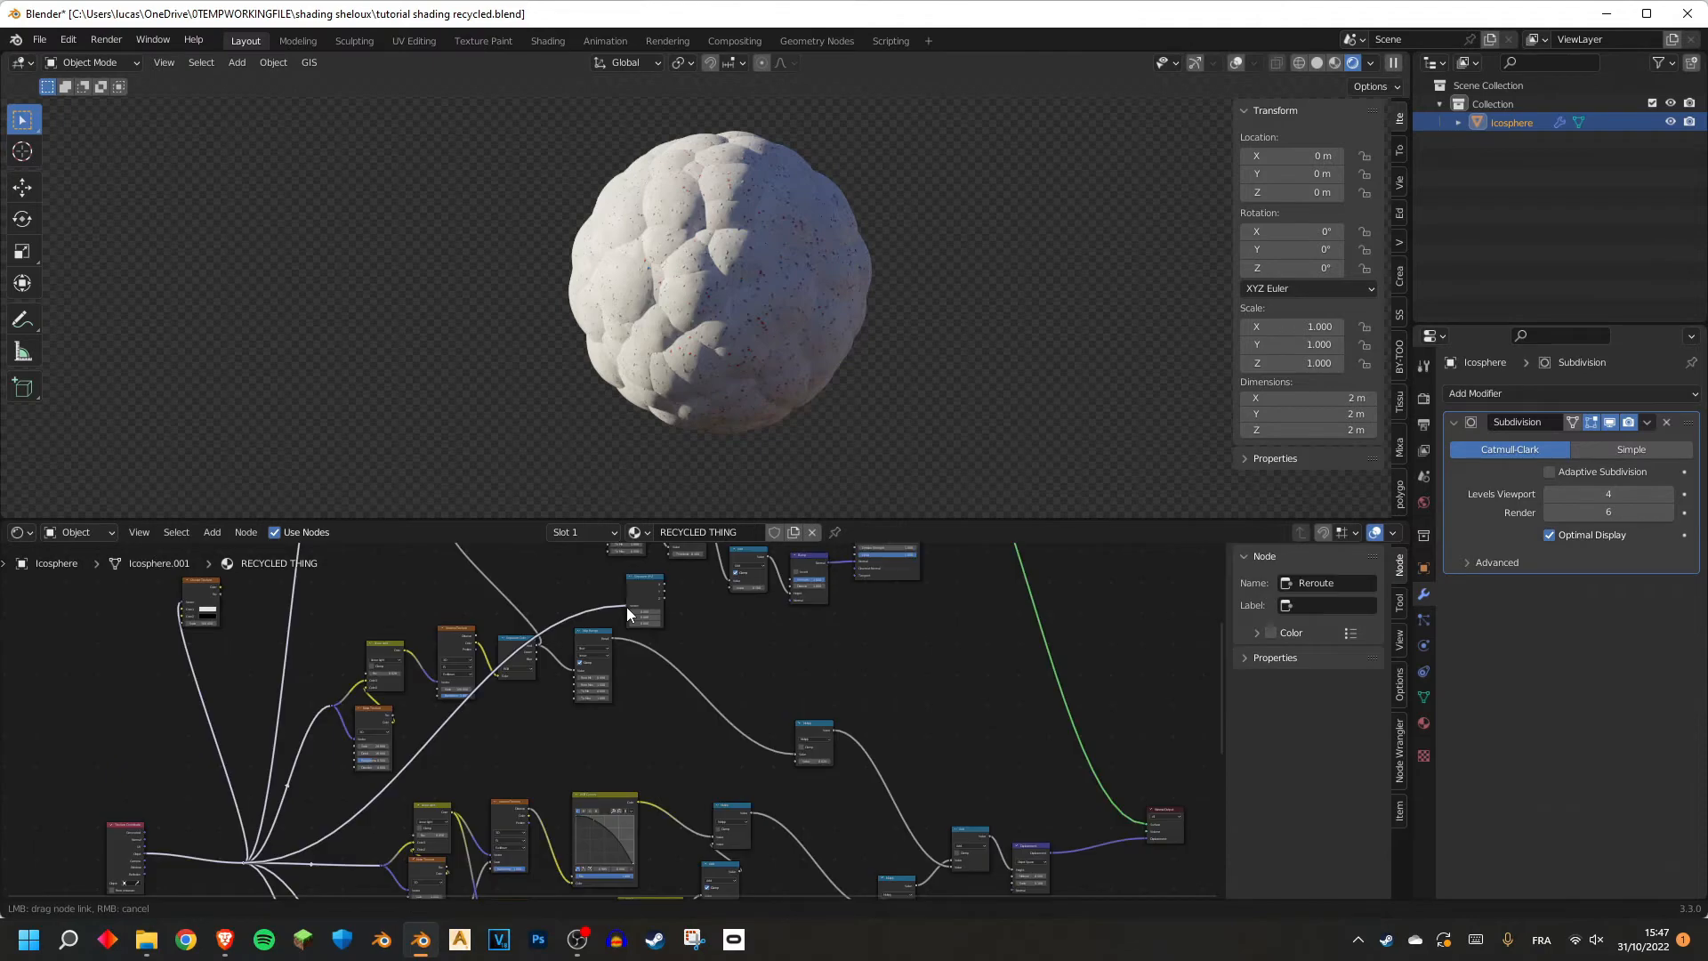
# Connect the texture coordinate reroute to the Separate XYZ Vector input and preview the Z output on the sphere.
pyautogui.scroll(3, 627, 607)
pyautogui.moveTo(726, 605); pyautogui.dragTo(620, 681, button='middle')
pyautogui.scroll(5, 620, 684)
pyautogui.keyDown('ctrl'); pyautogui.keyDown('shift'); pyautogui.click(568, 630); pyautogui.keyUp('shift'); pyautogui.keyUp('ctrl')
pyautogui.moveTo(568, 630); pyautogui.dragTo(510, 724, button='middle')
pyautogui.scroll(3, 510, 724)
pyautogui.keyDown('ctrl'); pyautogui.keyDown('shift'); pyautogui.click(510, 724); pyautogui.keyUp('shift'); pyautogui.keyUp('ctrl')
pyautogui.keyDown('ctrl'); pyautogui.keyDown('shift'); pyautogui.click(510, 724); pyautogui.keyUp('shift'); pyautogui.keyUp('ctrl')
pyautogui.scroll(4, 819, 405)
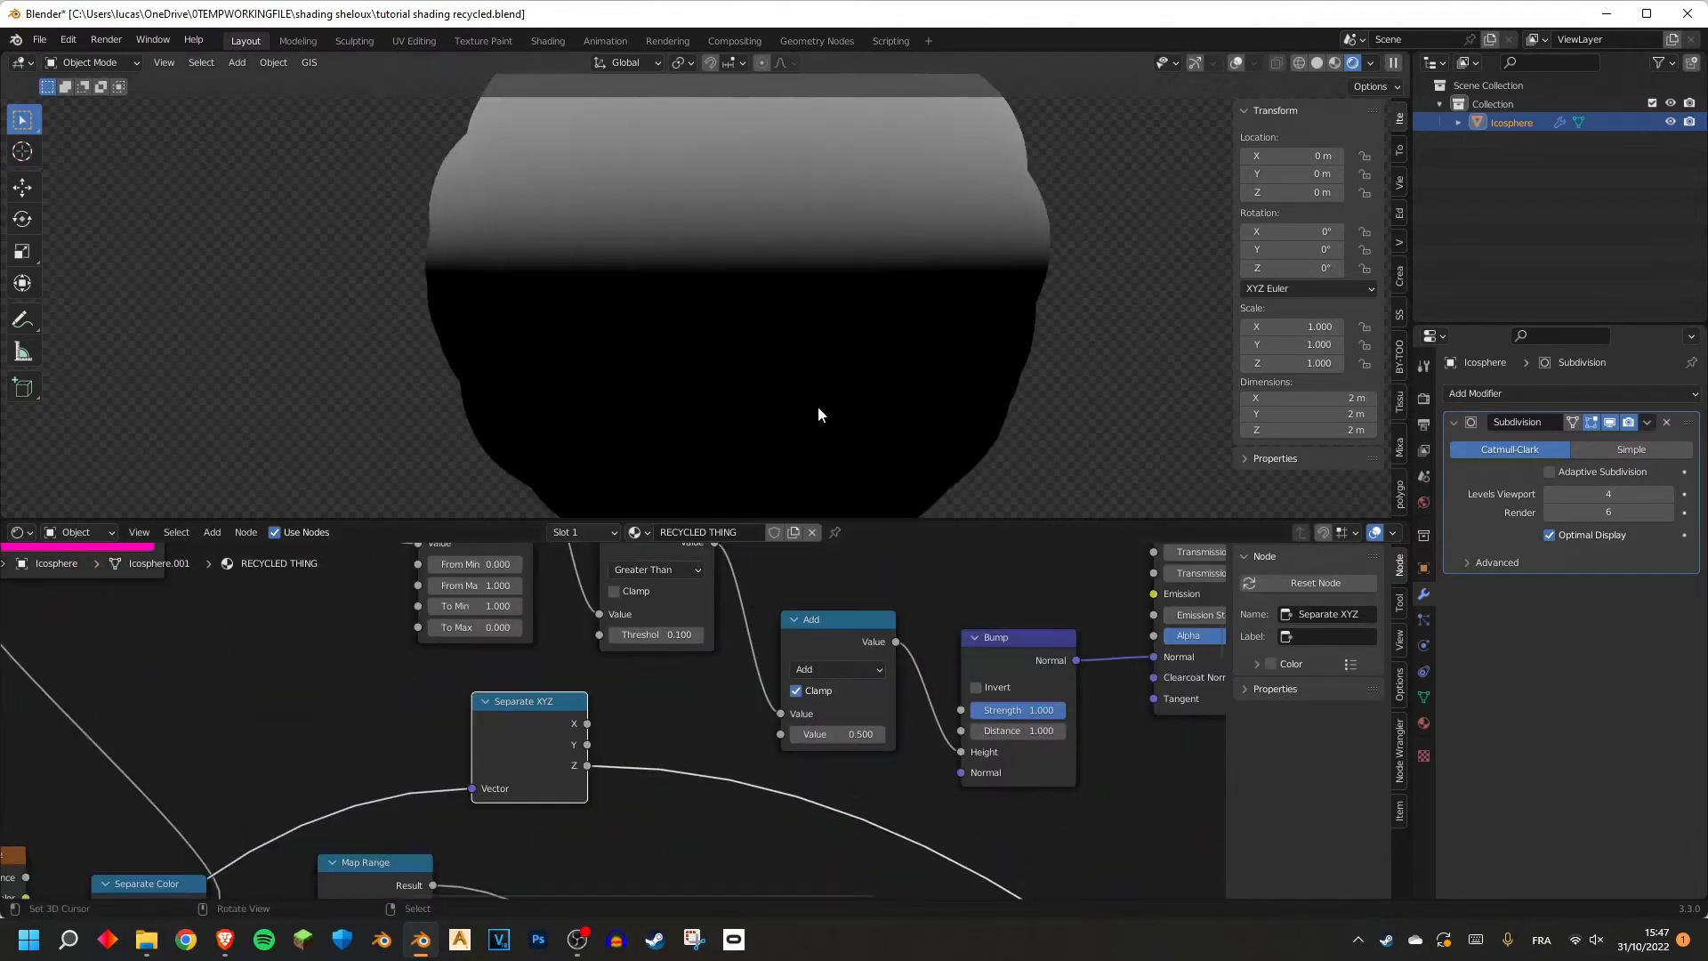
pyautogui.scroll(-5, 847, 415)
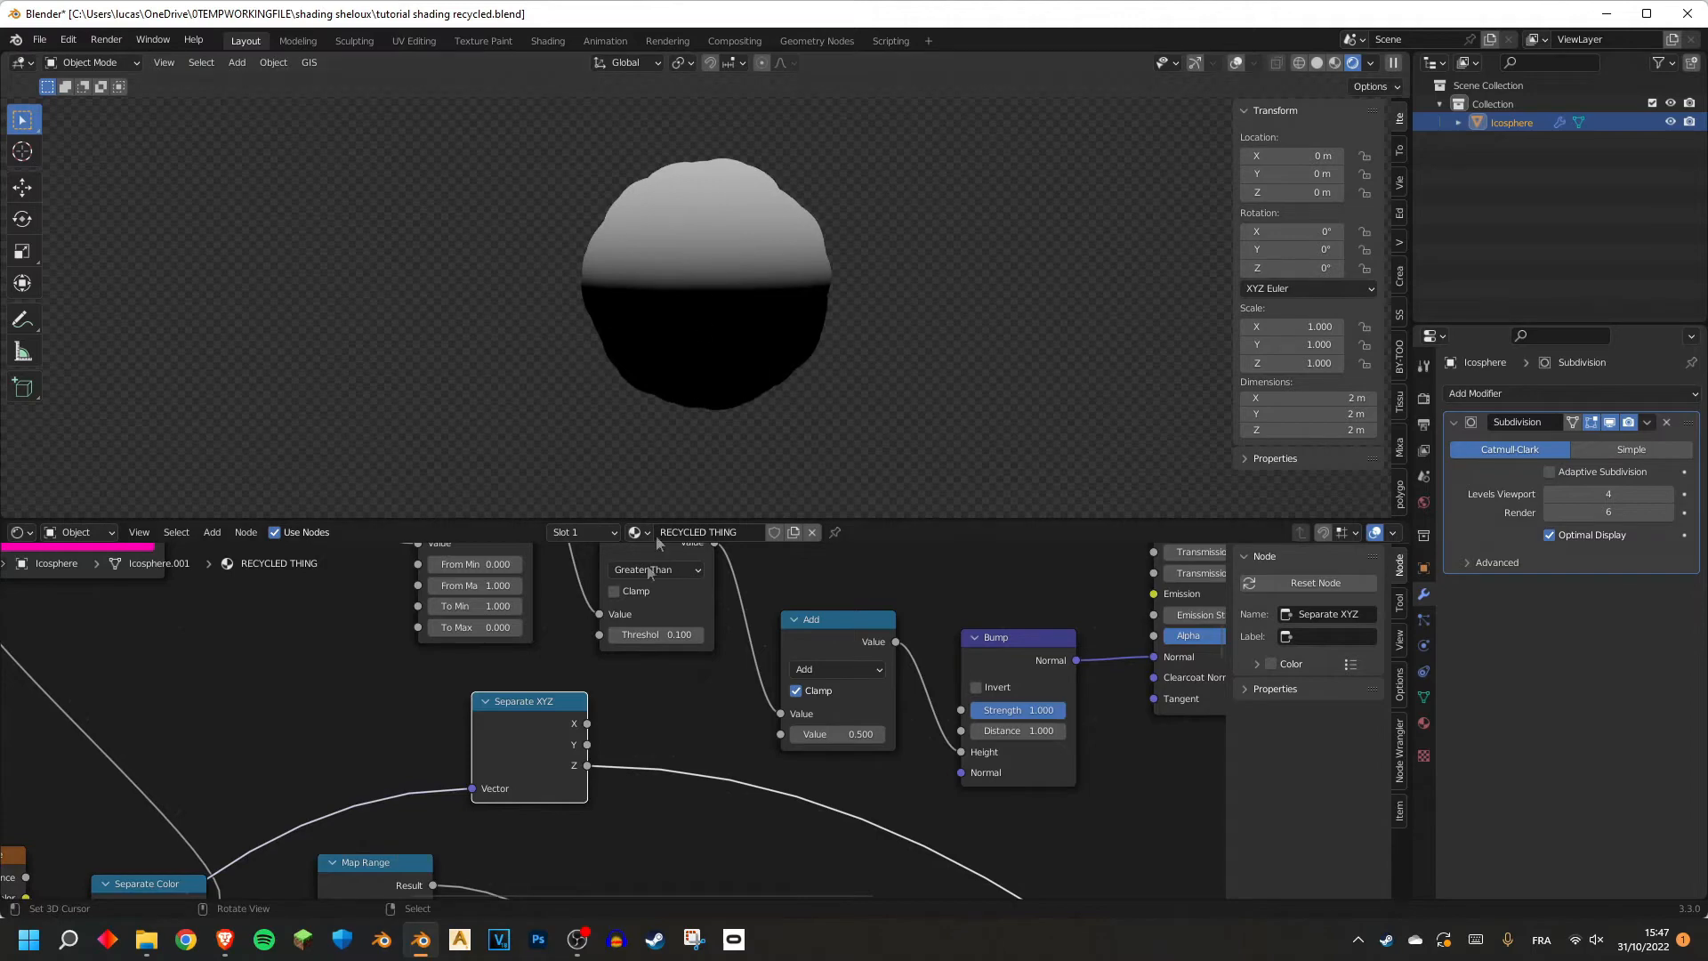
# Add a Math node set to Cosine after the Separate XYZ's Z output and preview it on the sphere.
pyautogui.hotkey('shift', 'a')
pyautogui.click(632, 705)
pyautogui.write('math')
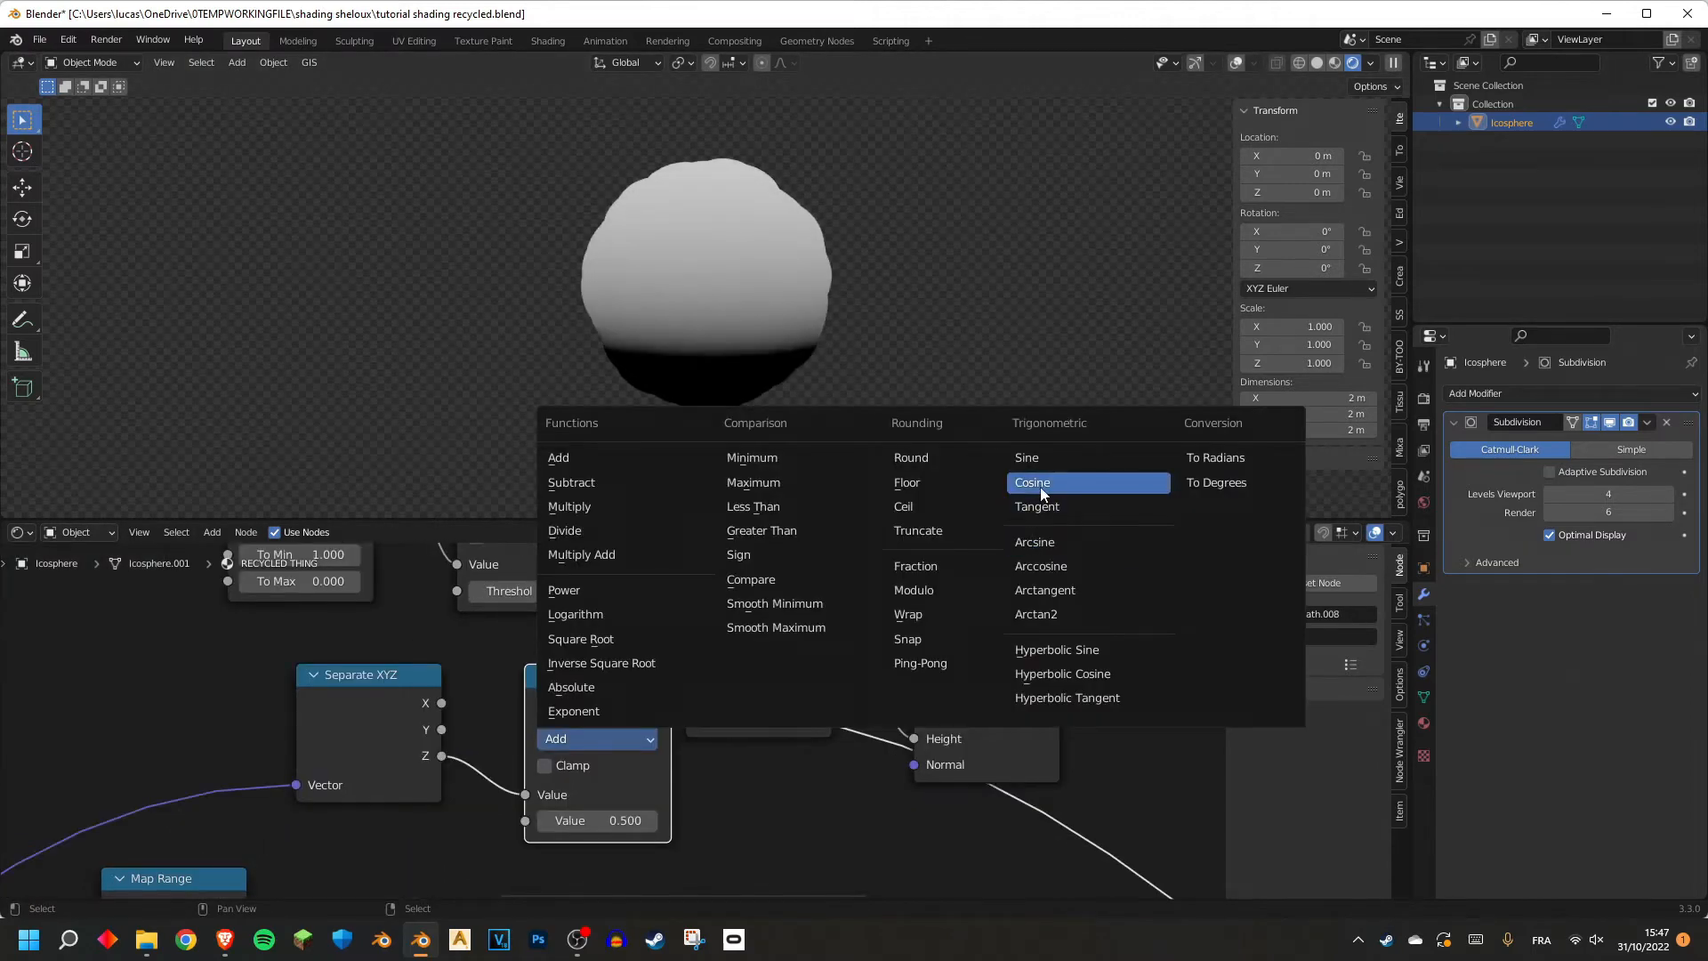
pyautogui.click(1032, 482)
pyautogui.scroll(1, 574, 753)
pyautogui.click(379, 654)
pyautogui.click(435, 661)
pyautogui.keyDown('shift'); pyautogui.click(675, 636); pyautogui.keyUp('shift')
pyautogui.moveTo(675, 636); pyautogui.dragTo(519, 644)
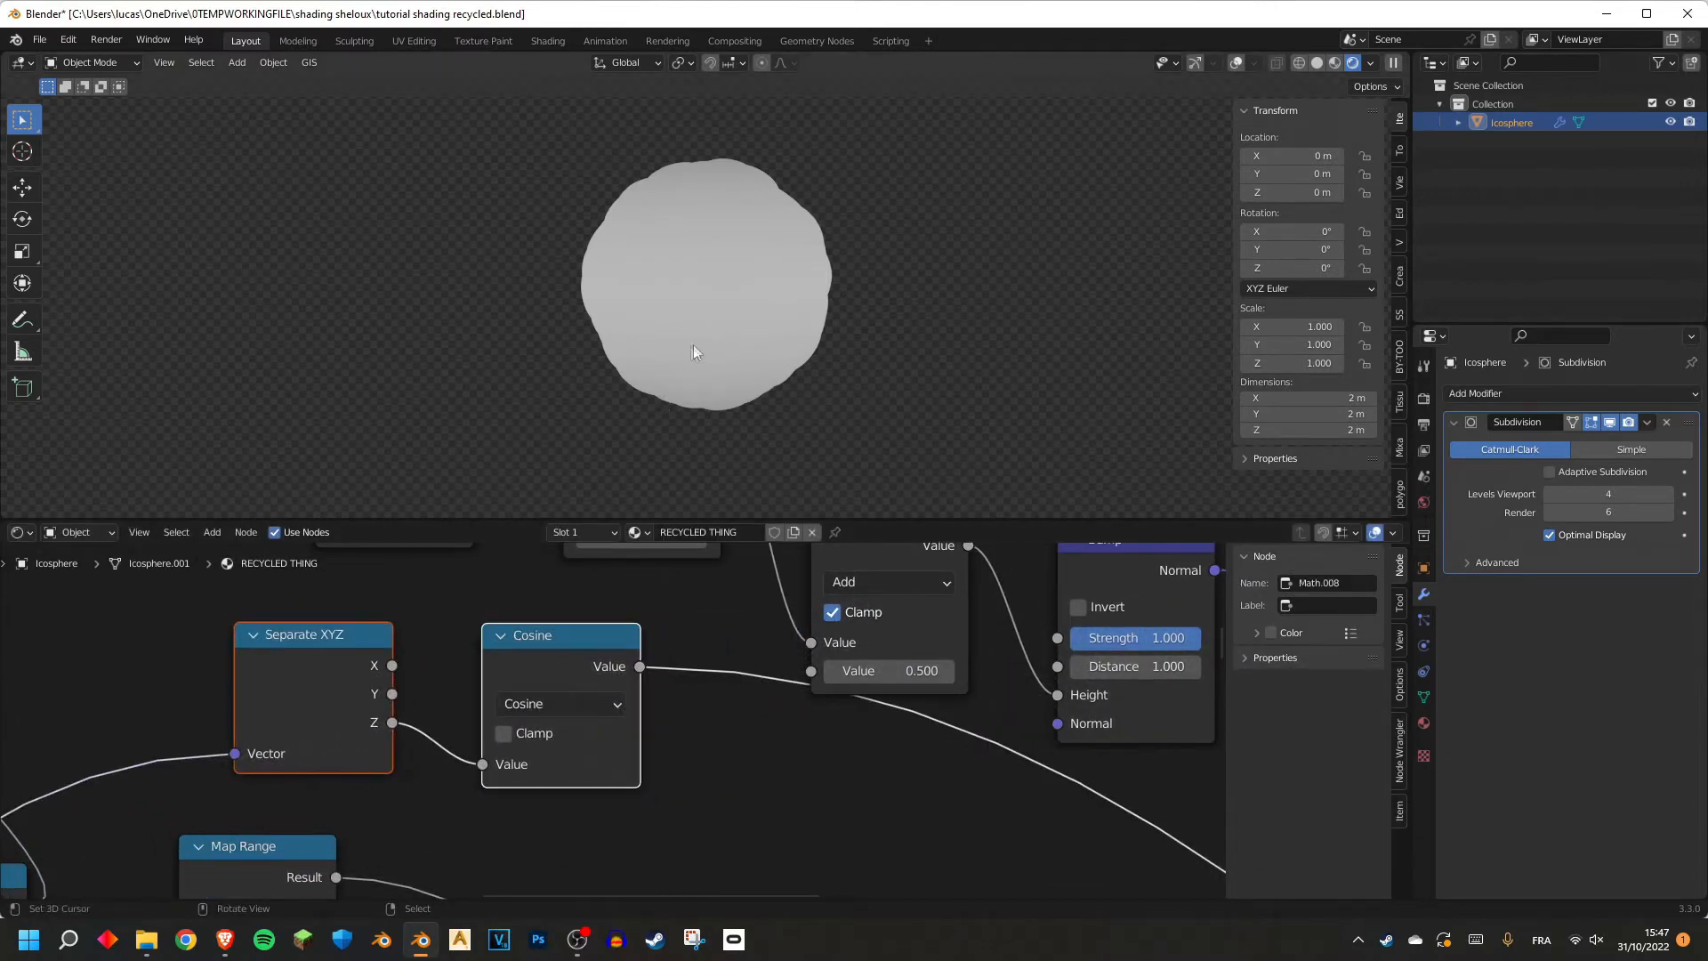
pyautogui.scroll(4, 692, 354)
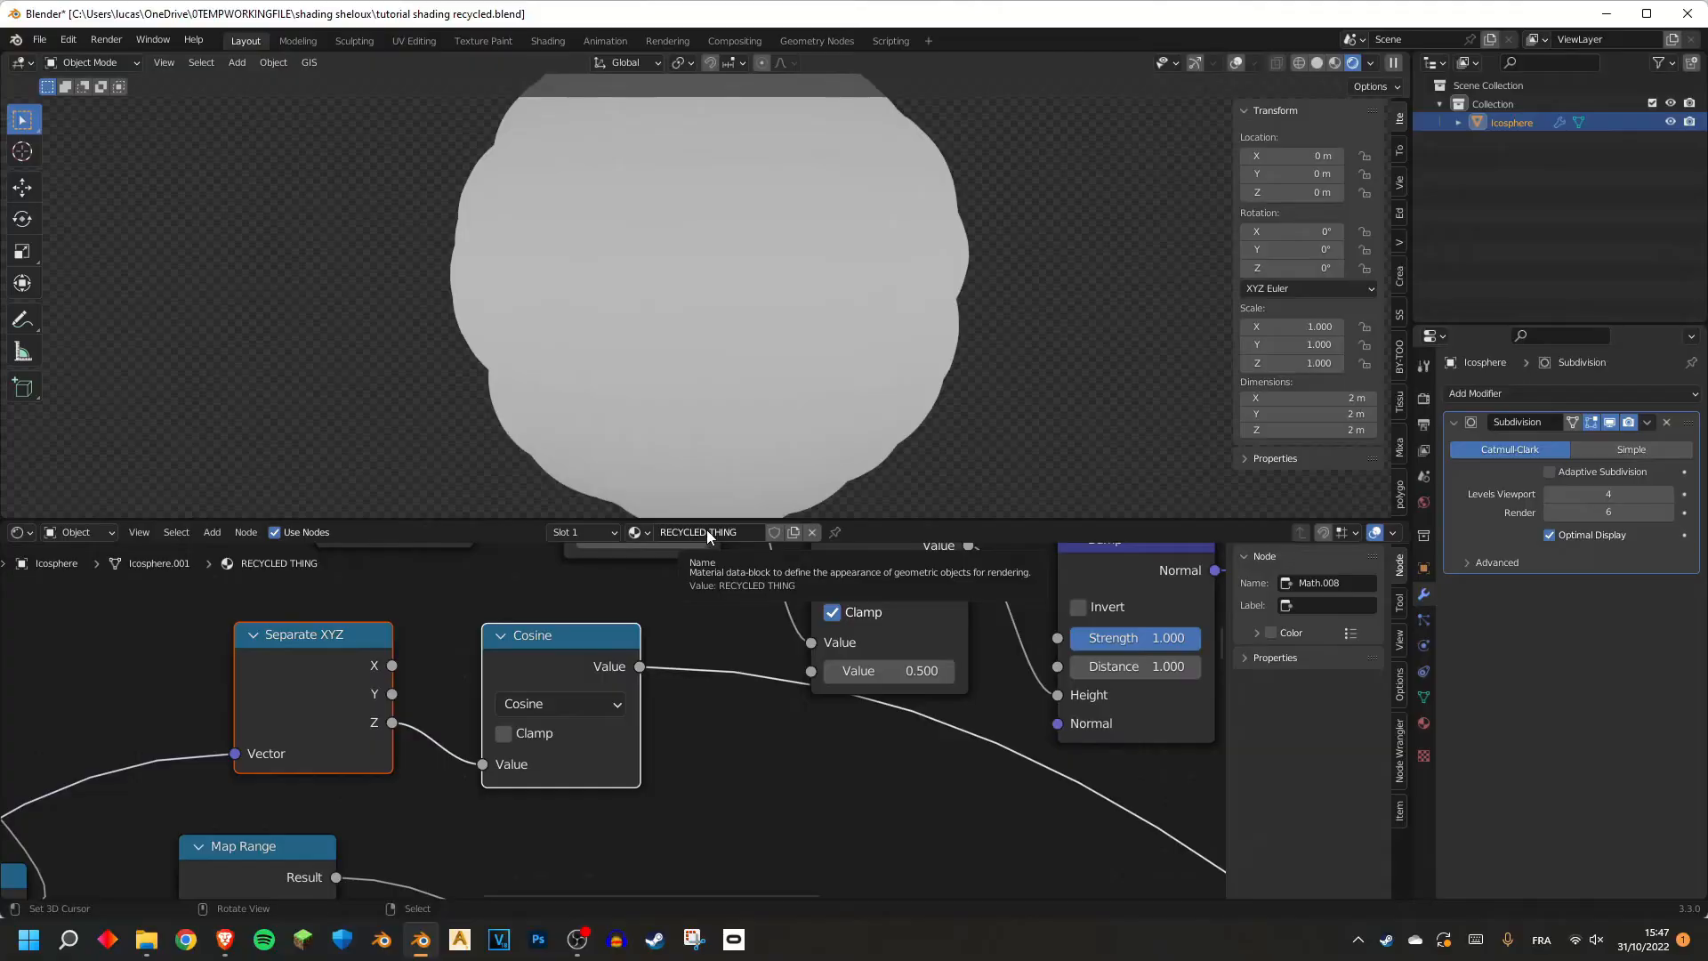
# Insert a Math node set to Multiply between the Separate XYZ's Z output and the Cosine node.
pyautogui.click(308, 680)
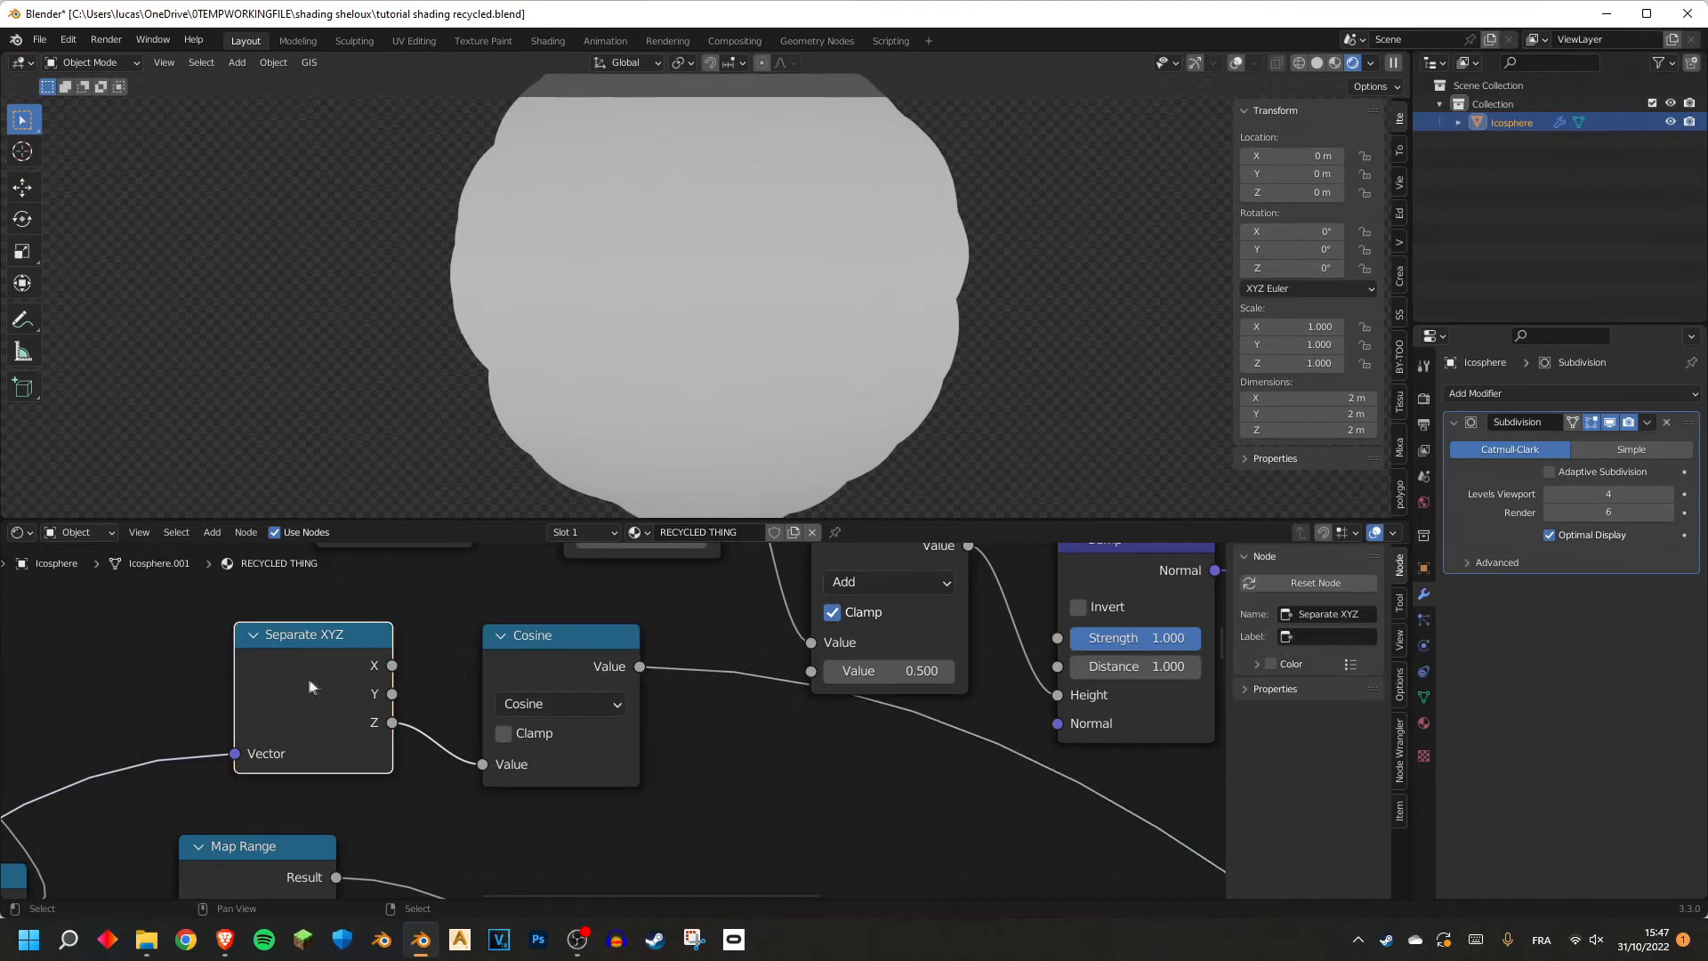
pyautogui.press('g')
pyautogui.click(314, 692)
pyautogui.moveTo(314, 692); pyautogui.dragTo(569, 639, button='middle')
pyautogui.hotkey('shift', 'a')
pyautogui.click(621, 587)
pyautogui.write('math')
pyautogui.click(665, 620)
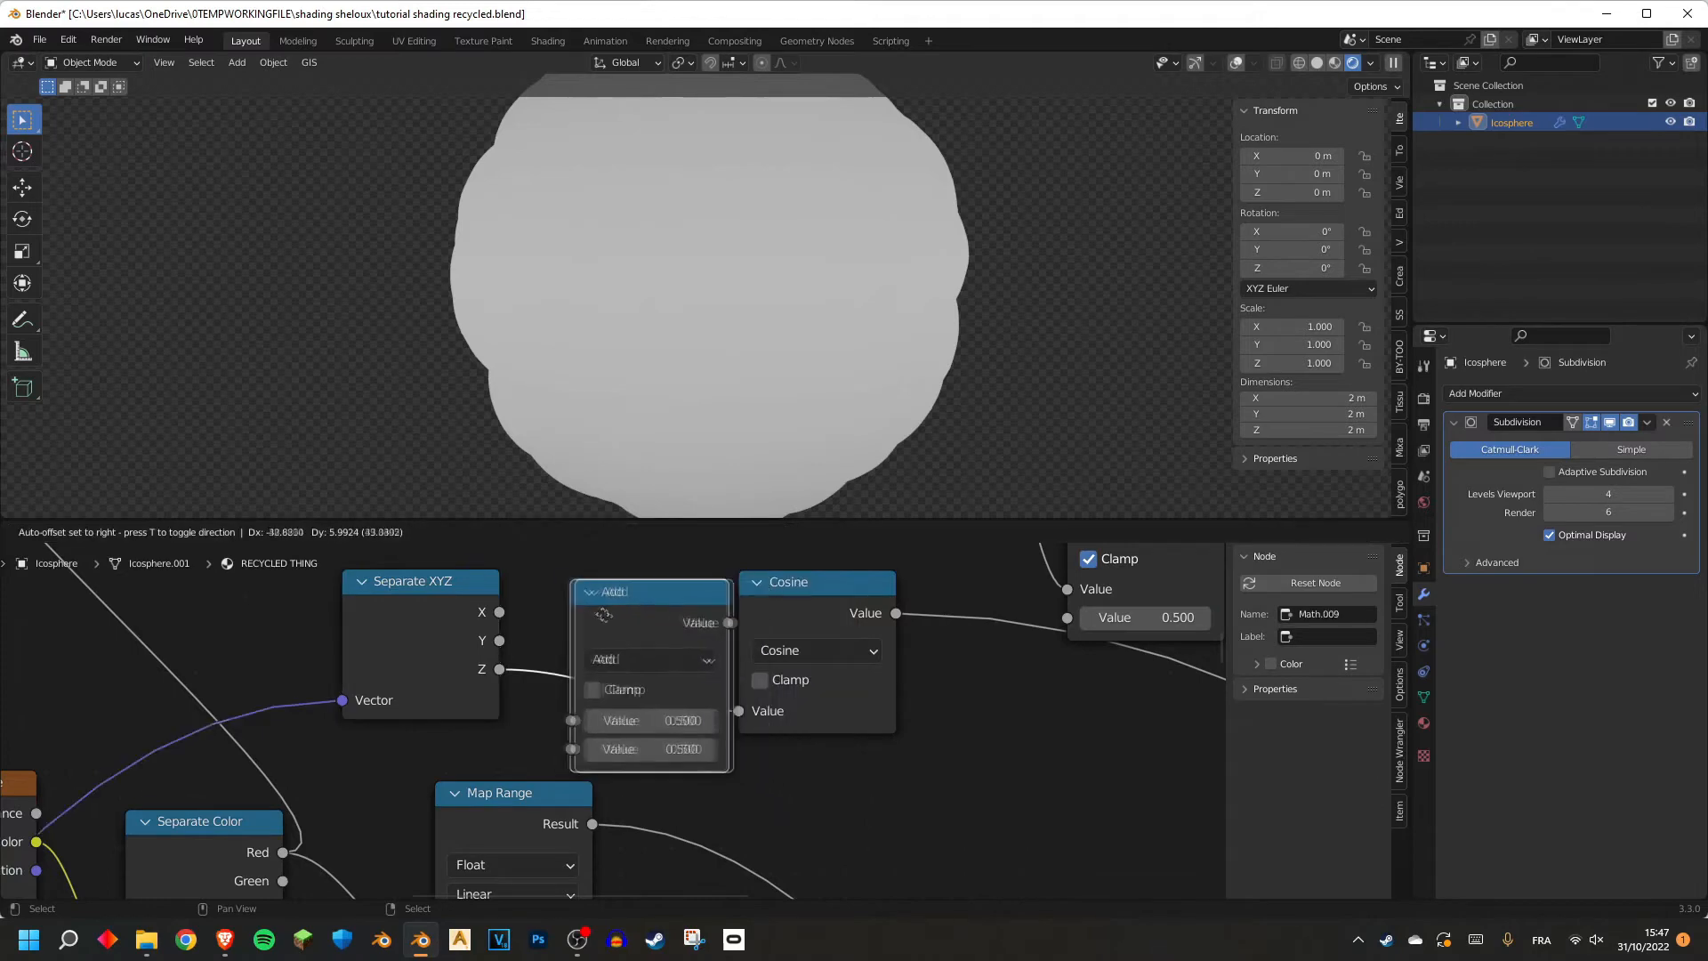
pyautogui.click(685, 627)
pyautogui.click(667, 654)
pyautogui.click(650, 411)
# Set the Multiply node's second value to 500 and check the stripe density up close on the sphere.
pyautogui.moveTo(664, 742); pyautogui.dragTo(663, 740)
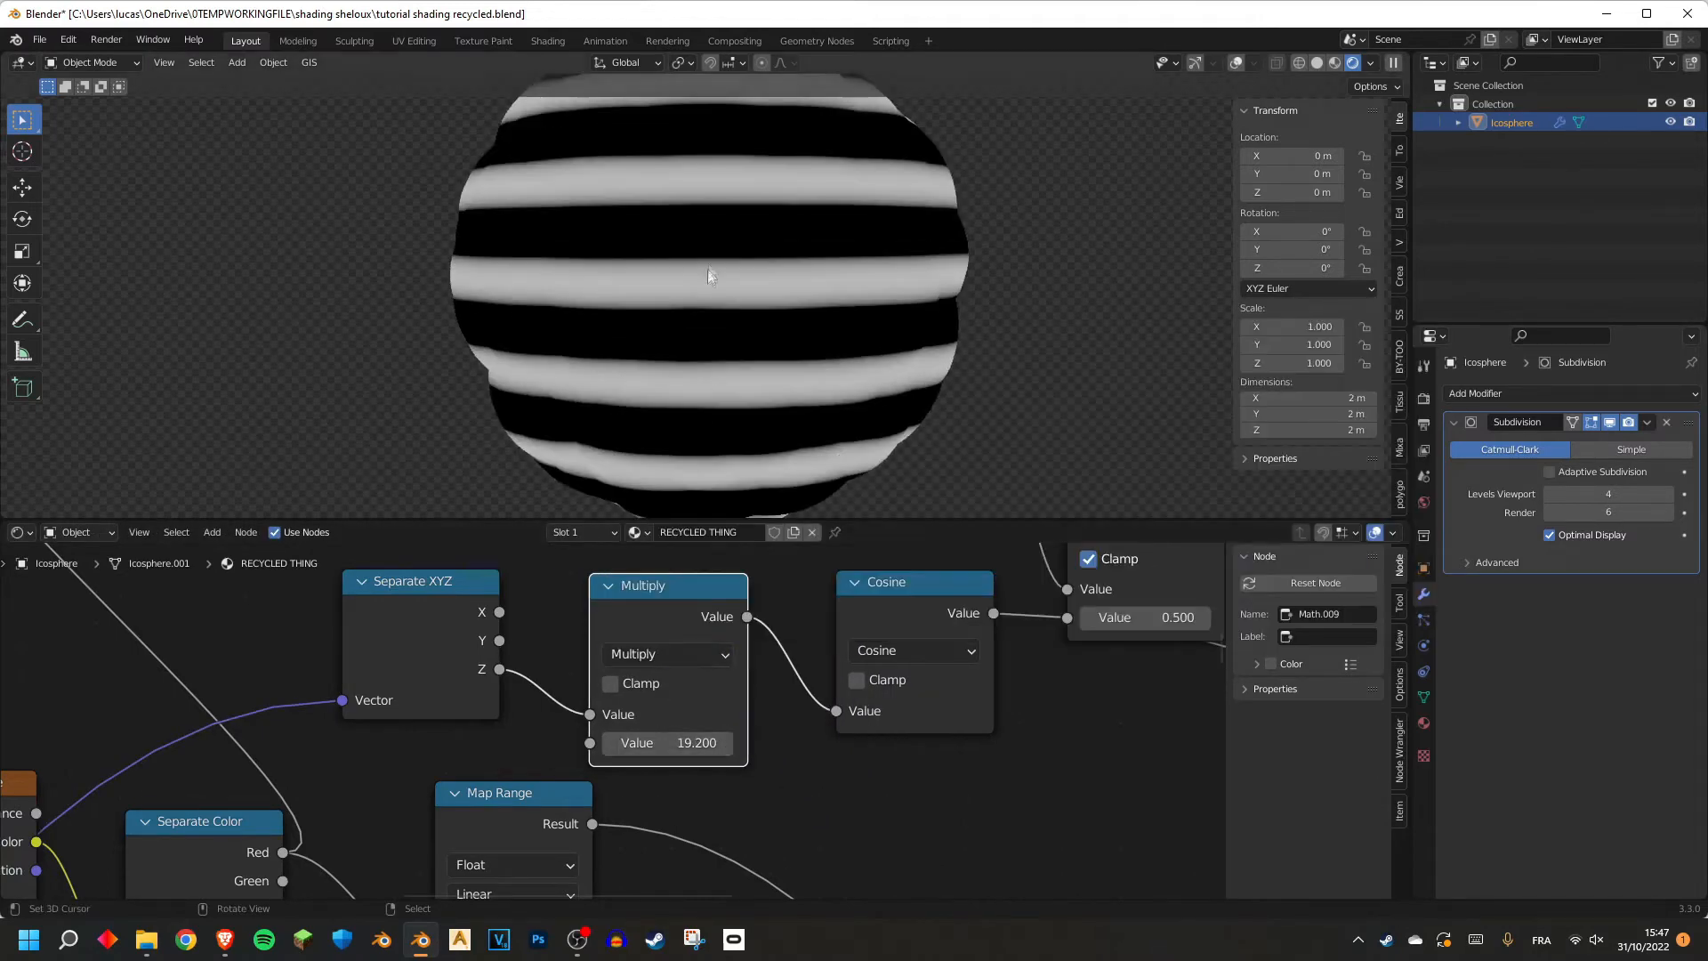
pyautogui.click(674, 739)
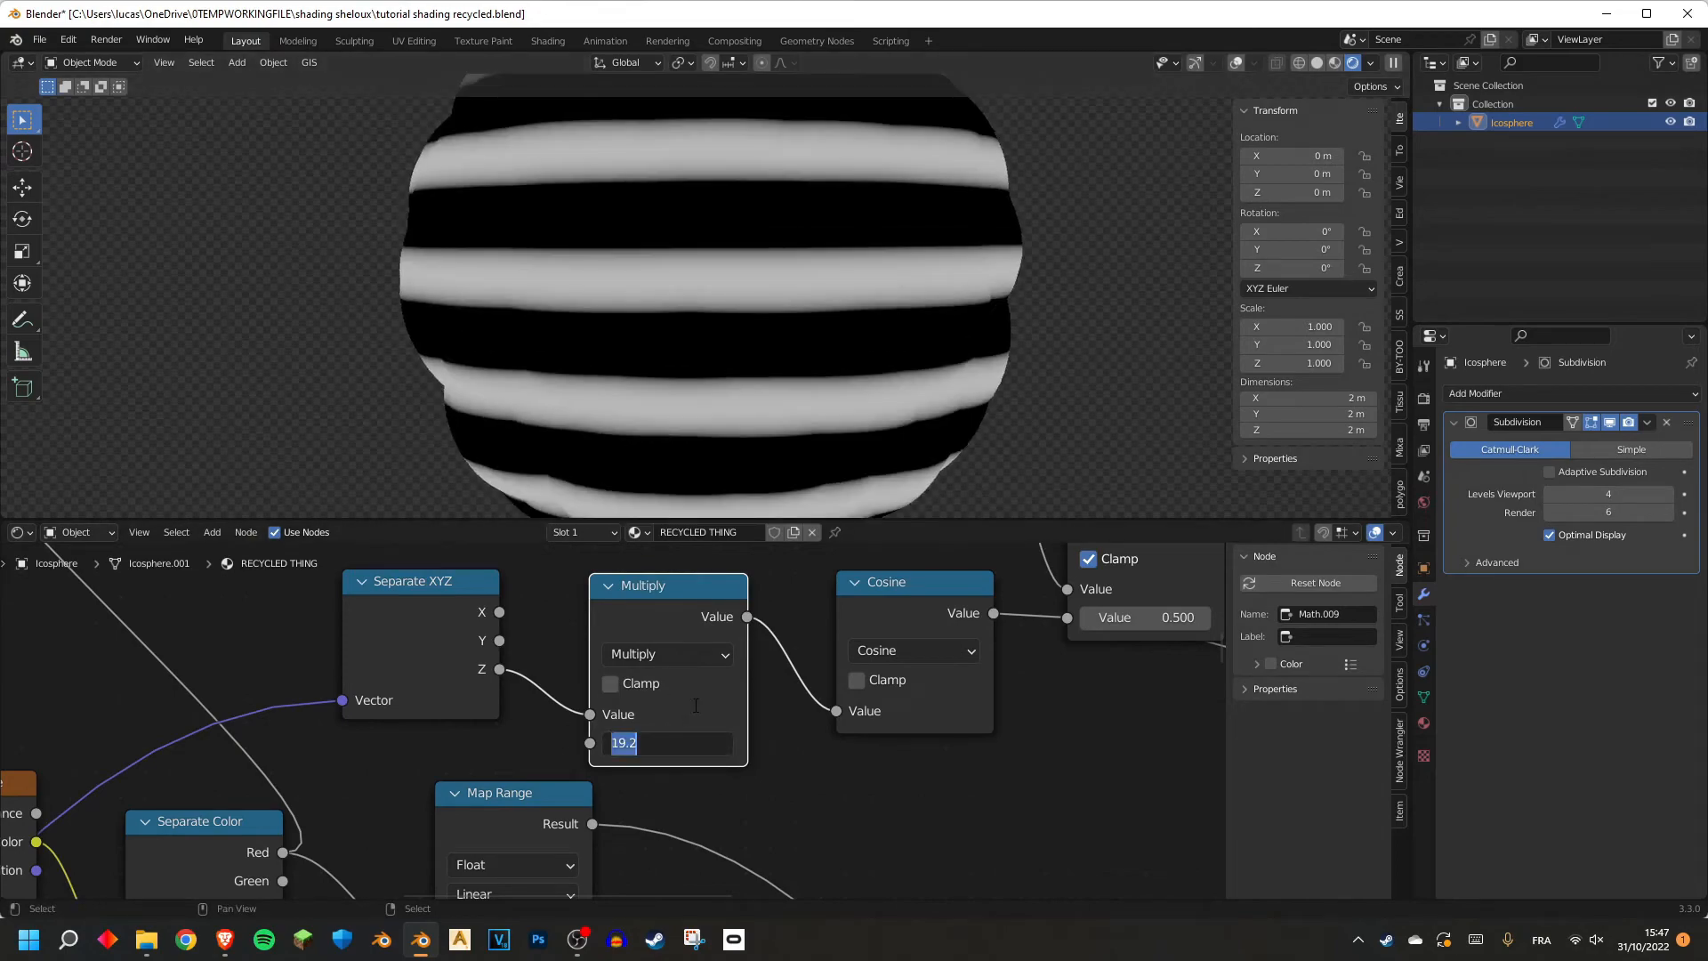
pyautogui.press('Return')
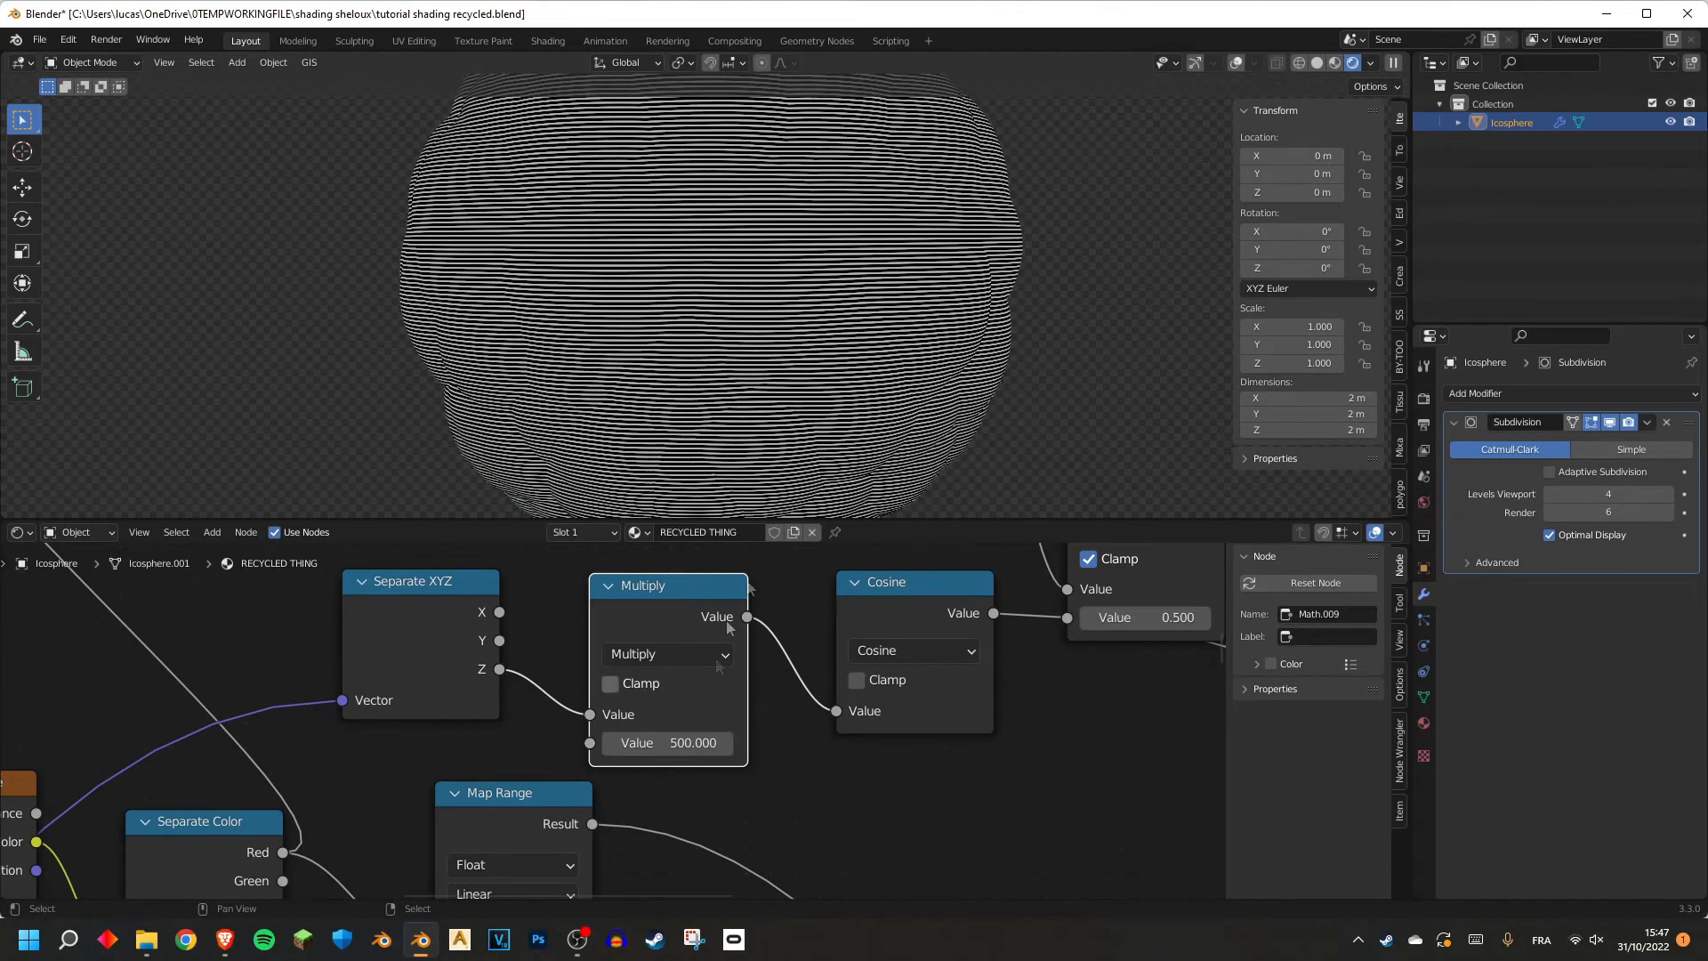
pyautogui.scroll(8, 717, 351)
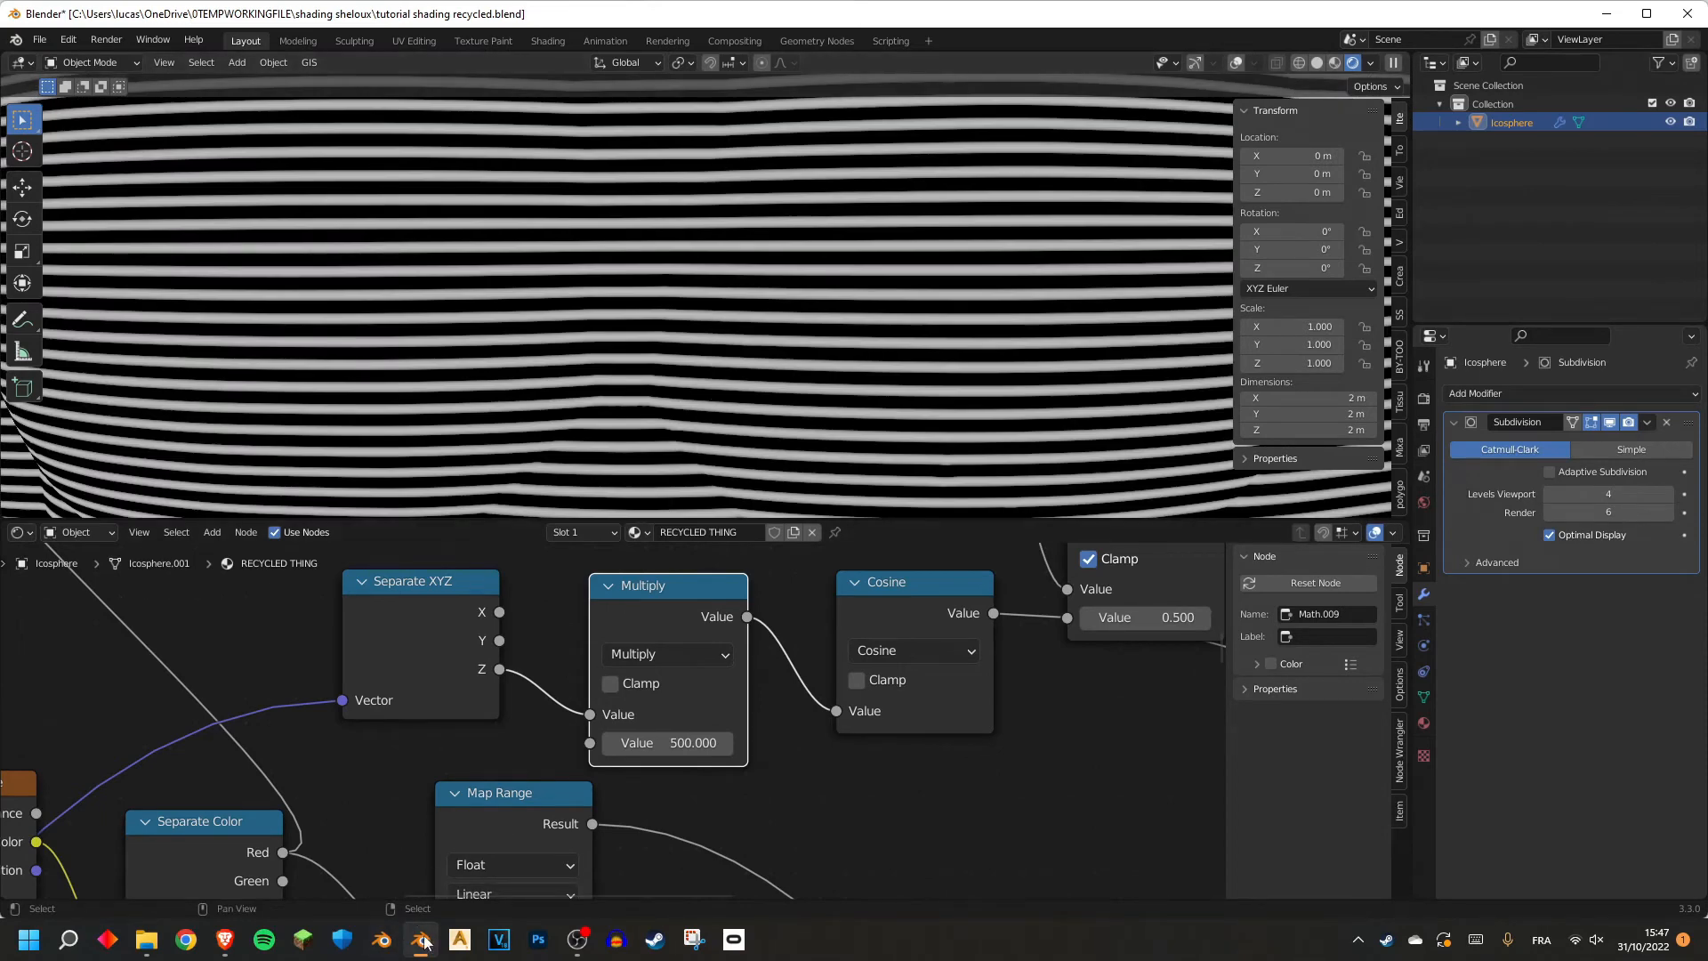
# Switch to the web browser to examine the cosine curve graph and compare it with the stripes in Blender.
pyautogui.click(230, 954)
pyautogui.click(948, 14)
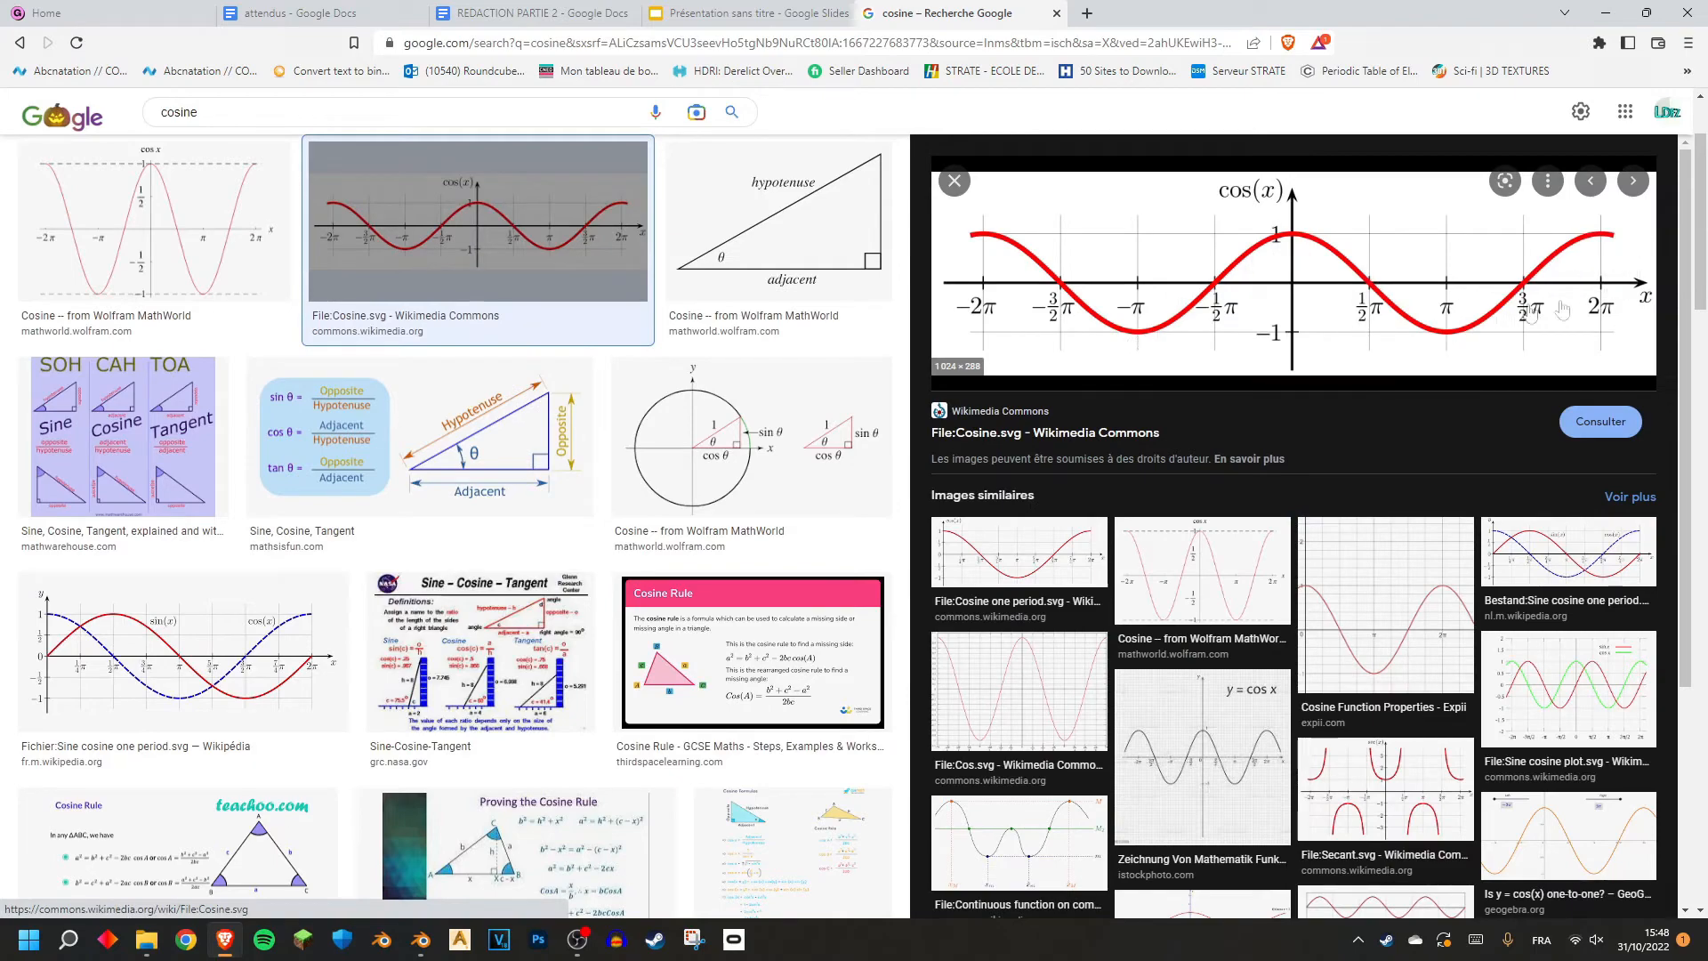
pyautogui.click(420, 941)
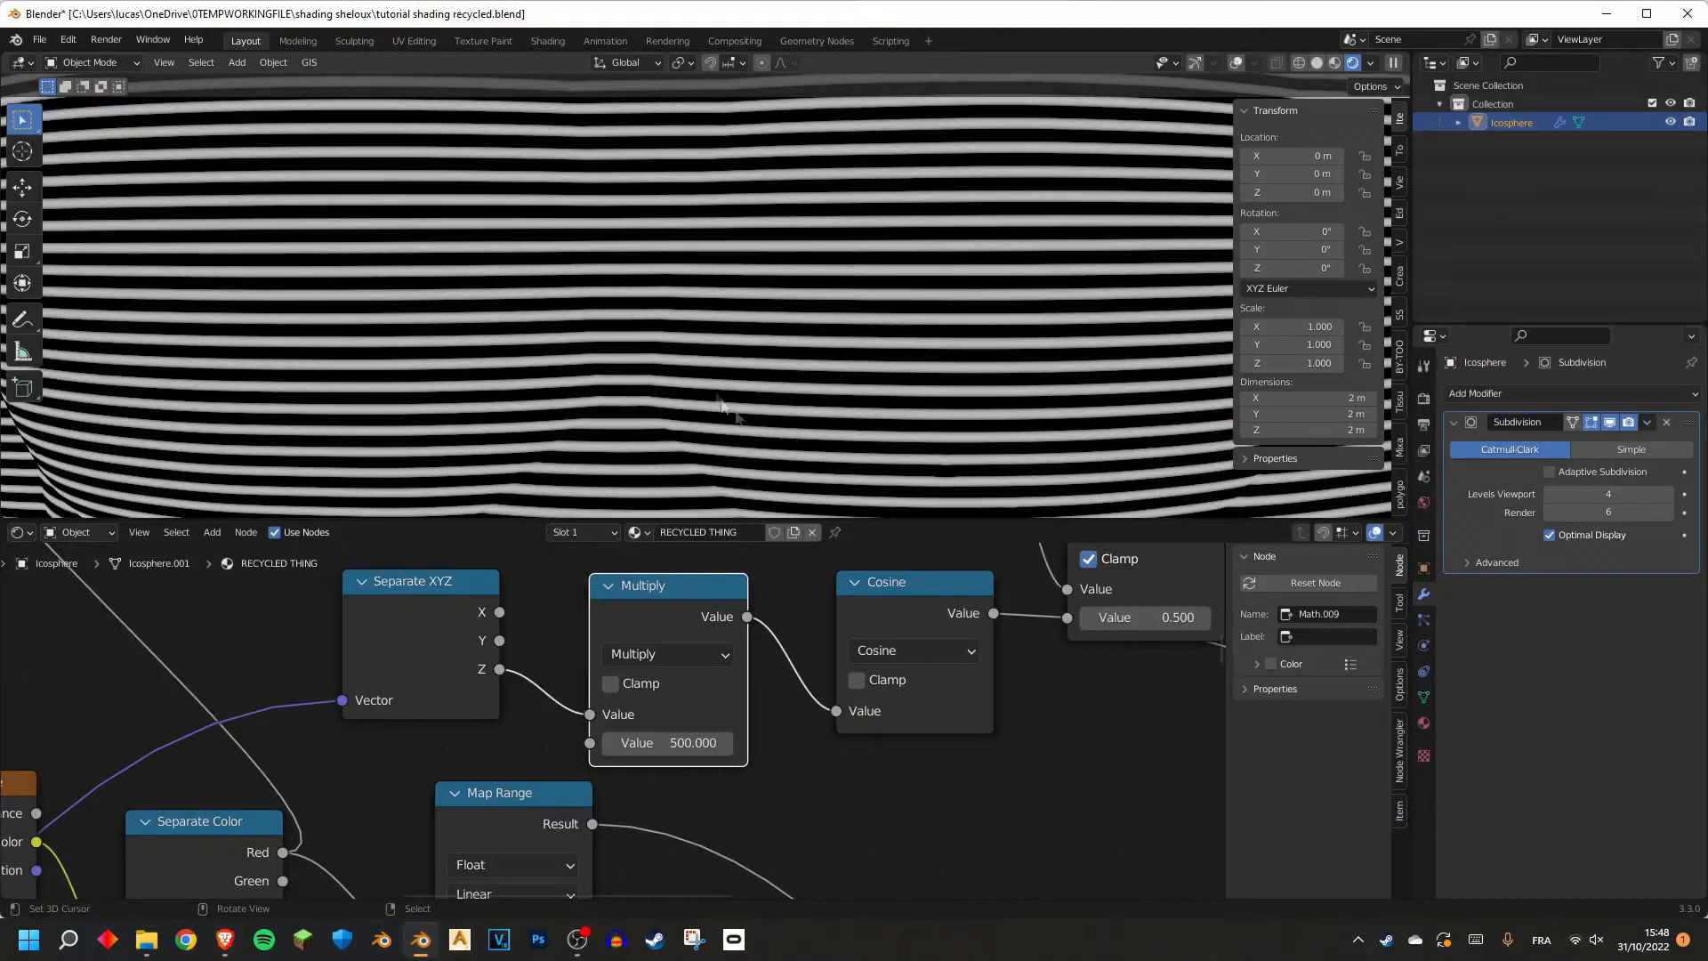
pyautogui.click(224, 941)
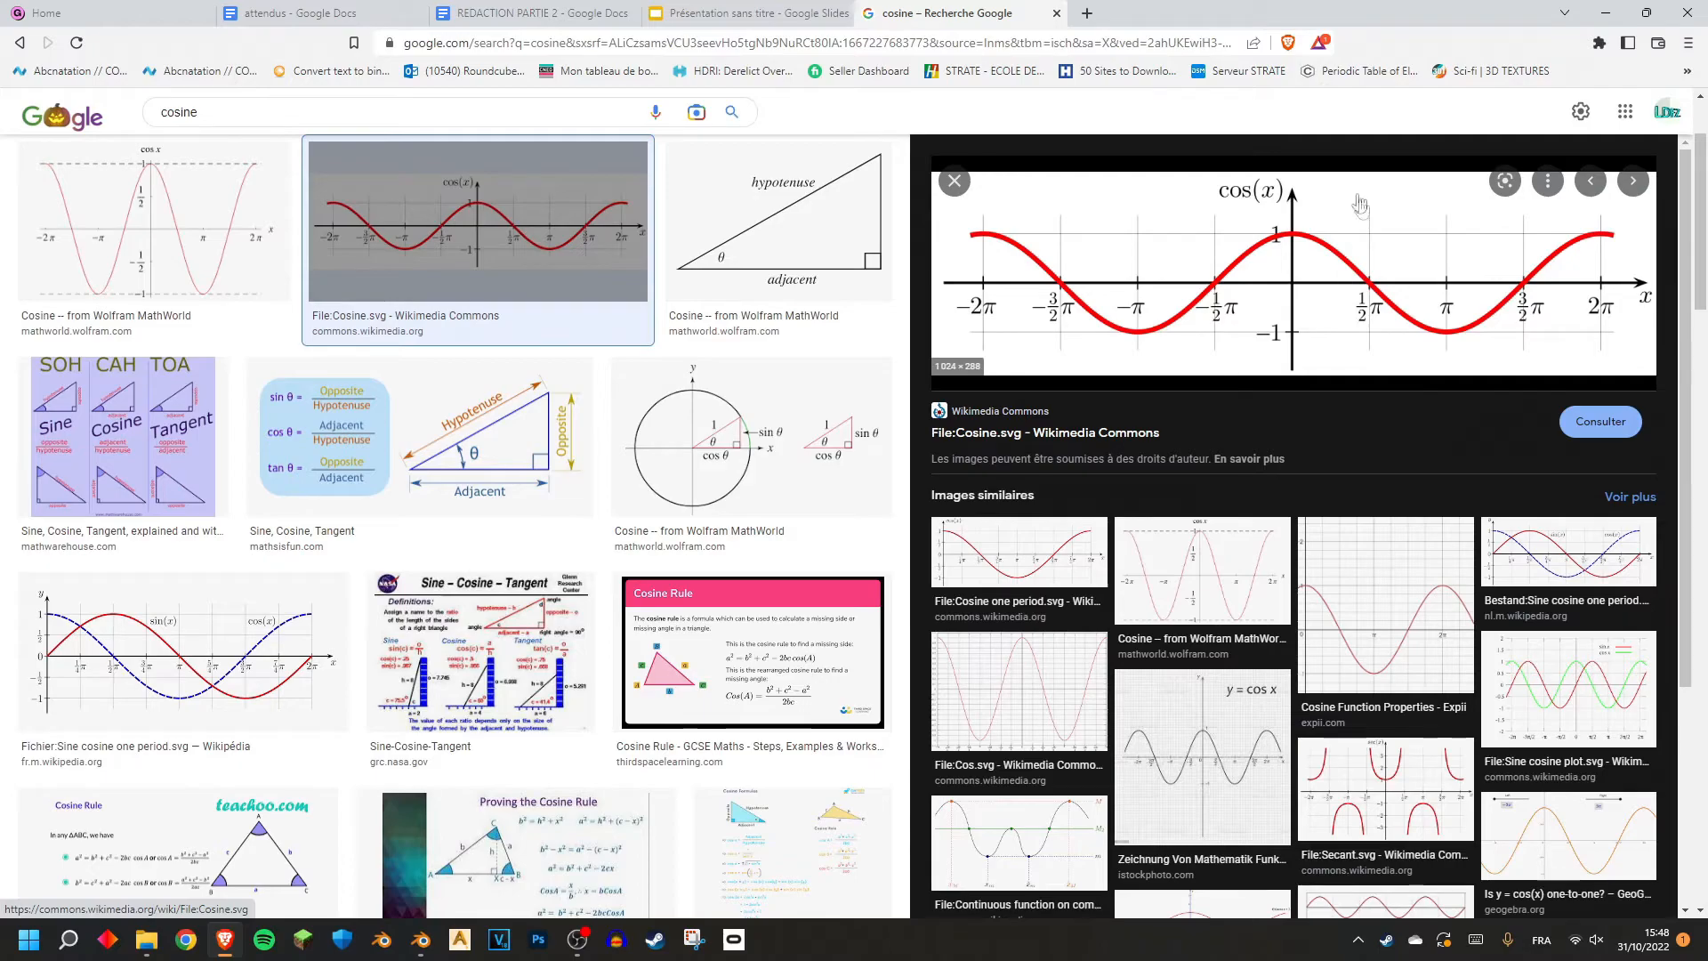
pyautogui.hotkey('alt', 'Tab')
# Set the Multiply node's second value to 496, check the sine and cosine plot, and inspect the stripes around the sphere in Blender.
pyautogui.moveTo(674, 744); pyautogui.dragTo(657, 745)
pyautogui.hotkey('alt', 'Tab')
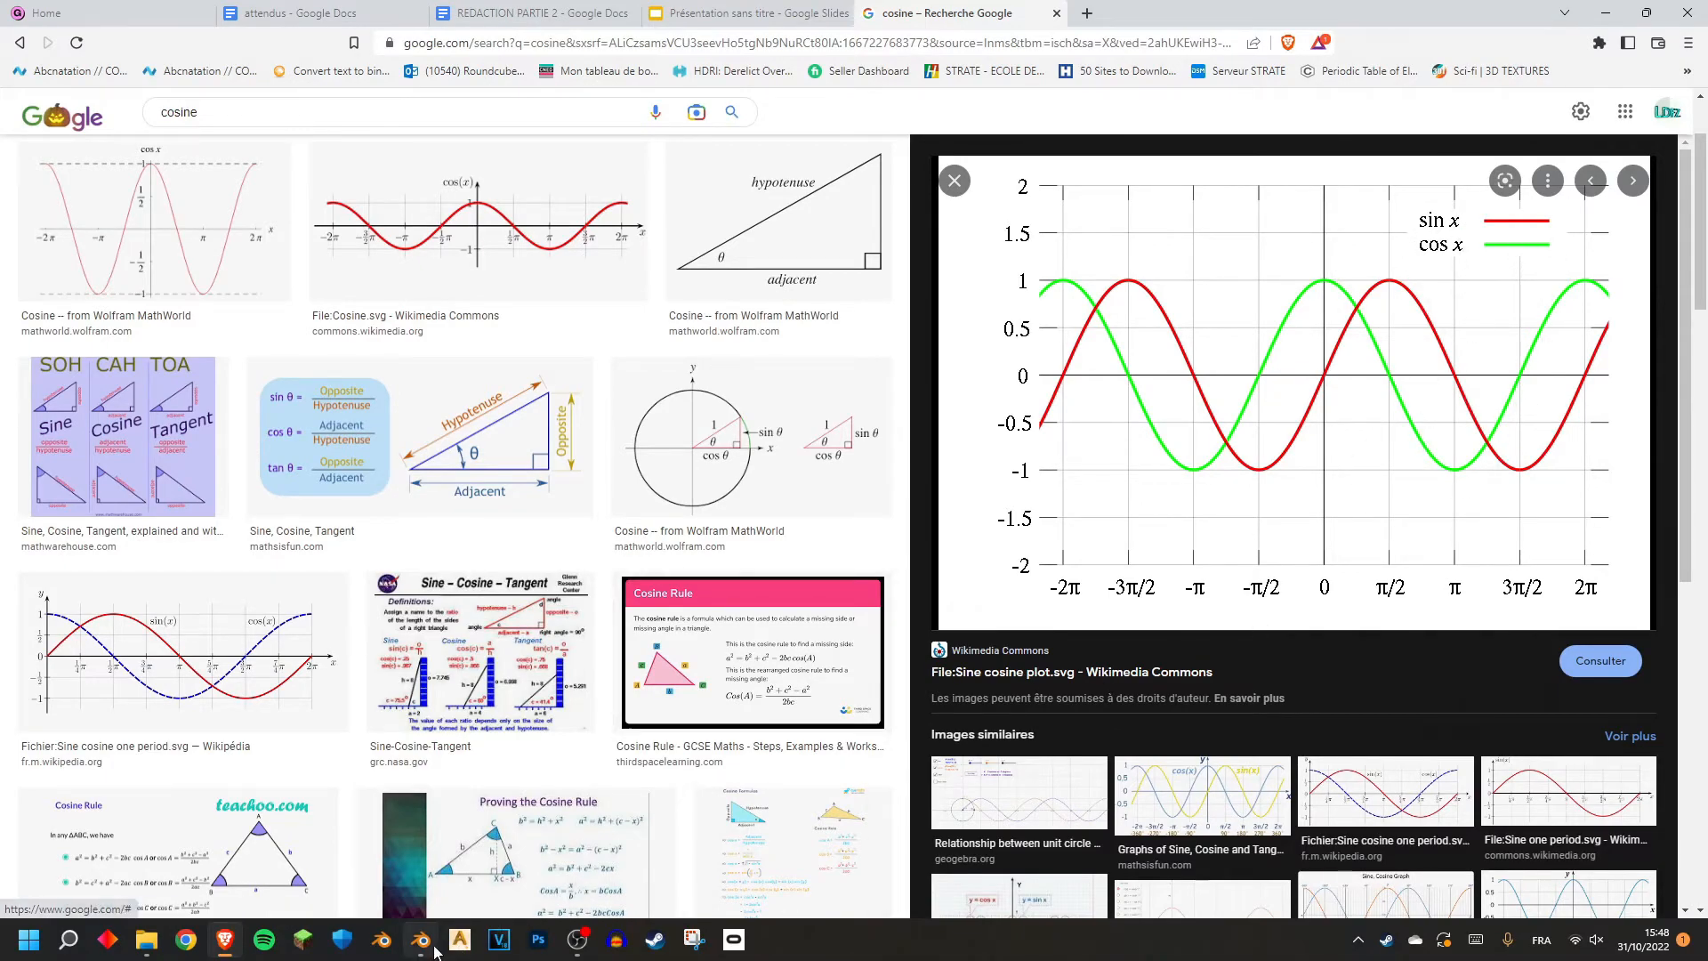
pyautogui.hotkey('alt', 'Tab')
pyautogui.scroll(-5, 750, 371)
pyautogui.moveTo(702, 294); pyautogui.dragTo(793, 264, button='middle')
pyautogui.scroll(1, 742, 350)
pyautogui.scroll(2, 791, 267)
pyautogui.scroll(-2, 763, 339)
pyautogui.moveTo(763, 343); pyautogui.dragTo(774, 280, button='middle')
pyautogui.scroll(-2, 758, 369)
pyautogui.moveTo(755, 374); pyautogui.dragTo(763, 537, button='middle')
pyautogui.scroll(1, 671, 319)
pyautogui.moveTo(708, 347); pyautogui.dragTo(727, 277, button='middle')
pyautogui.moveTo(742, 202); pyautogui.dragTo(738, 329, button='middle')
pyautogui.scroll(5, 738, 320)
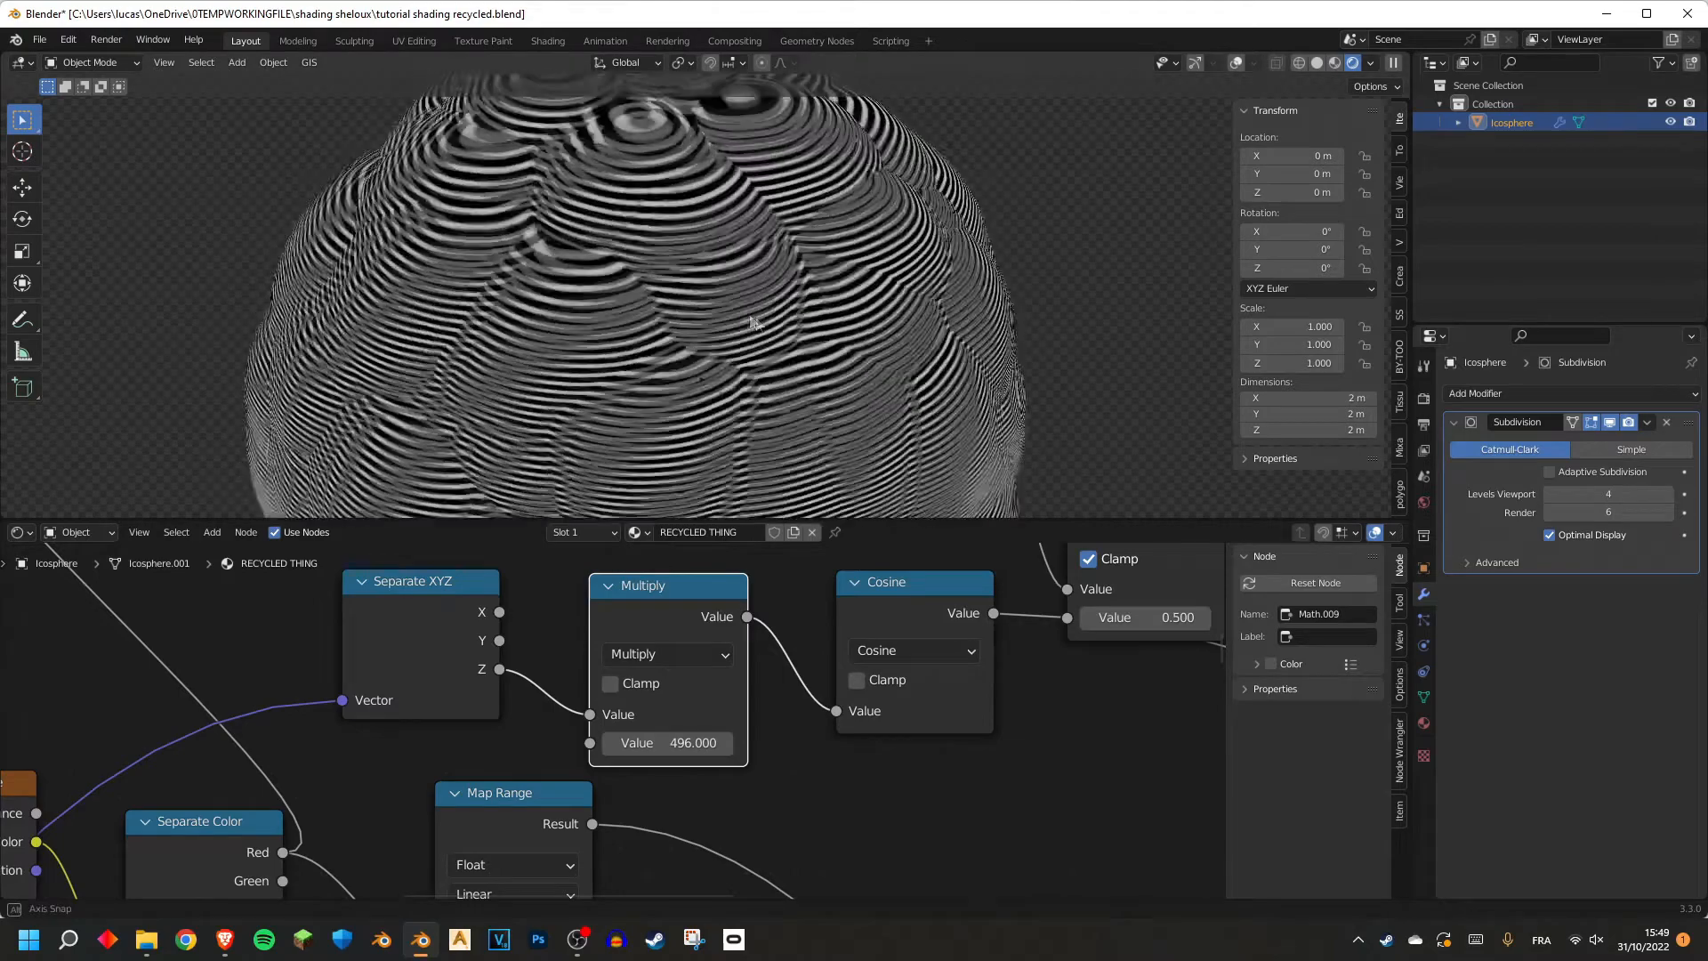
pyautogui.moveTo(820, 220); pyautogui.dragTo(790, 387, button='middle')
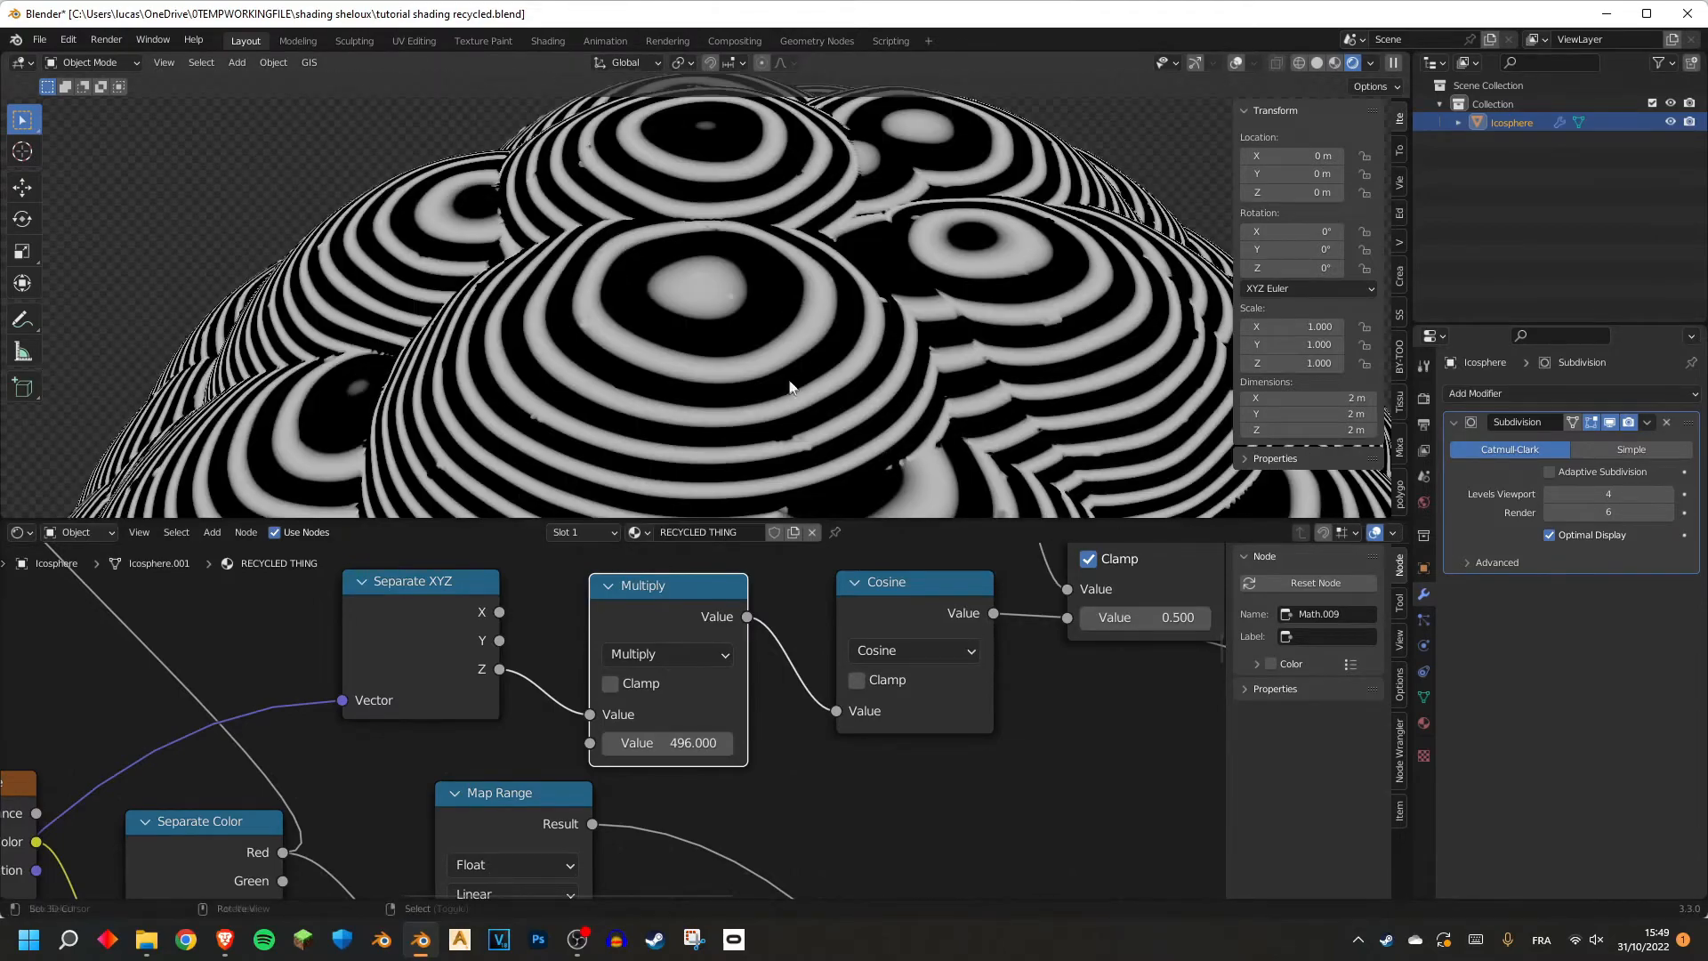
# Connect the Cosine output through a Map Range with To Max 0.900 to the Add node's second value and preview the Principled BSDF.
pyautogui.scroll(-3, 698, 623)
pyautogui.click(758, 638)
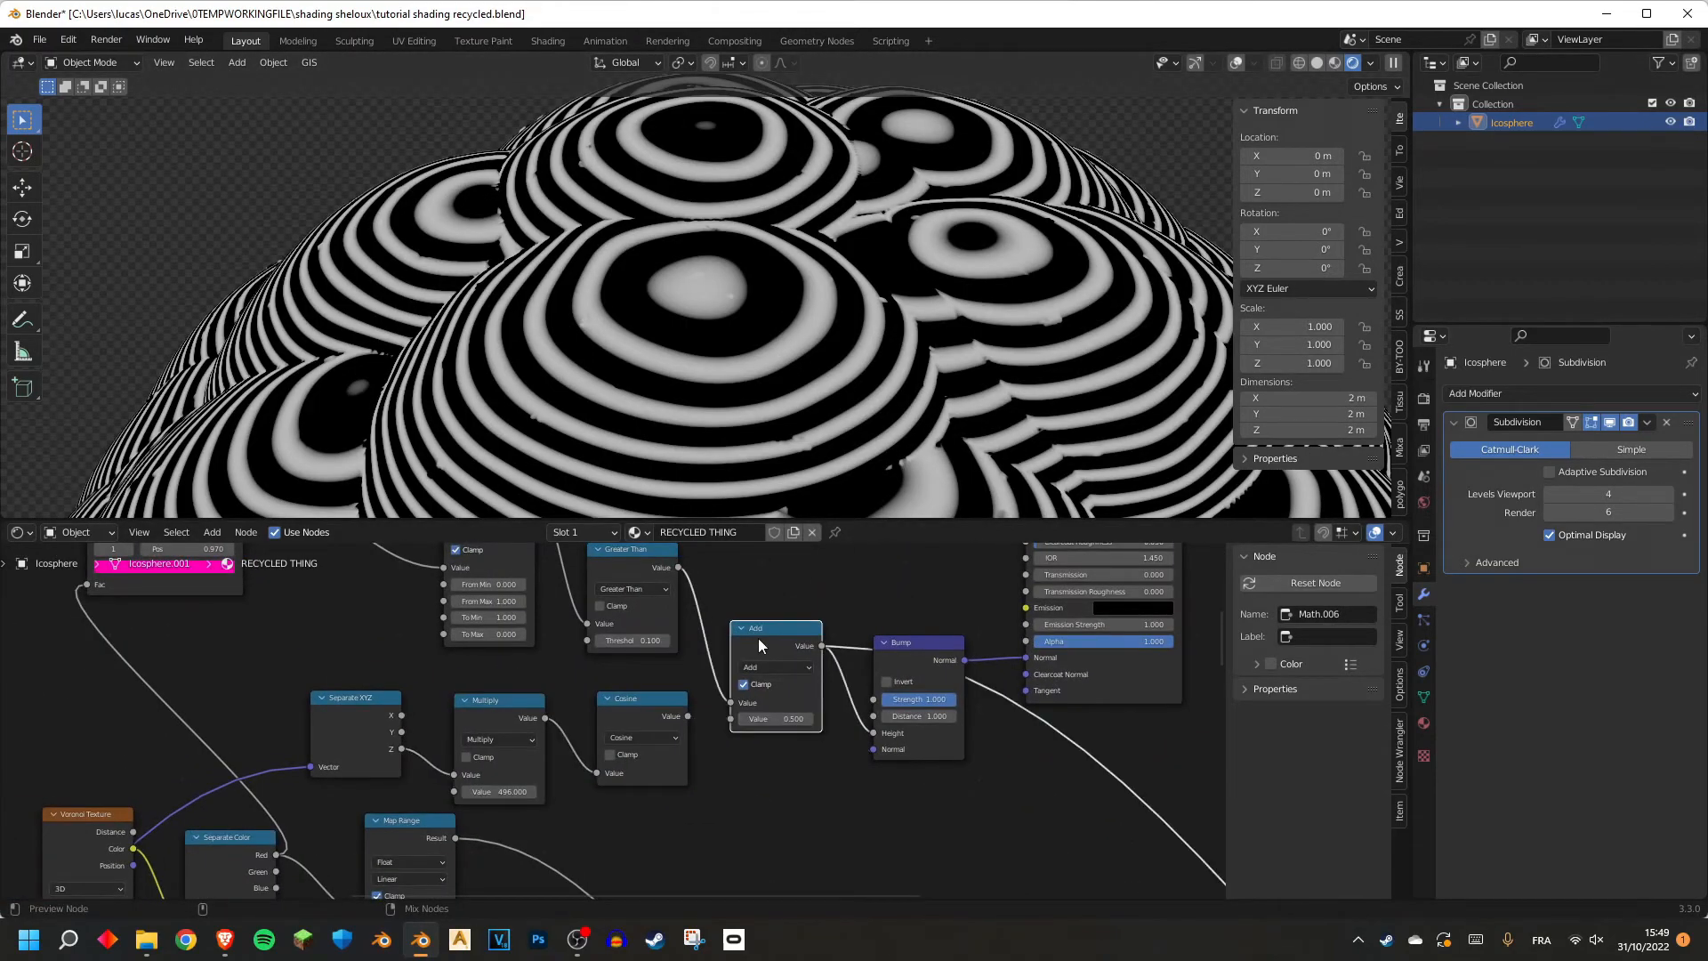
pyautogui.moveTo(688, 716); pyautogui.dragTo(730, 719)
pyautogui.click(639, 717)
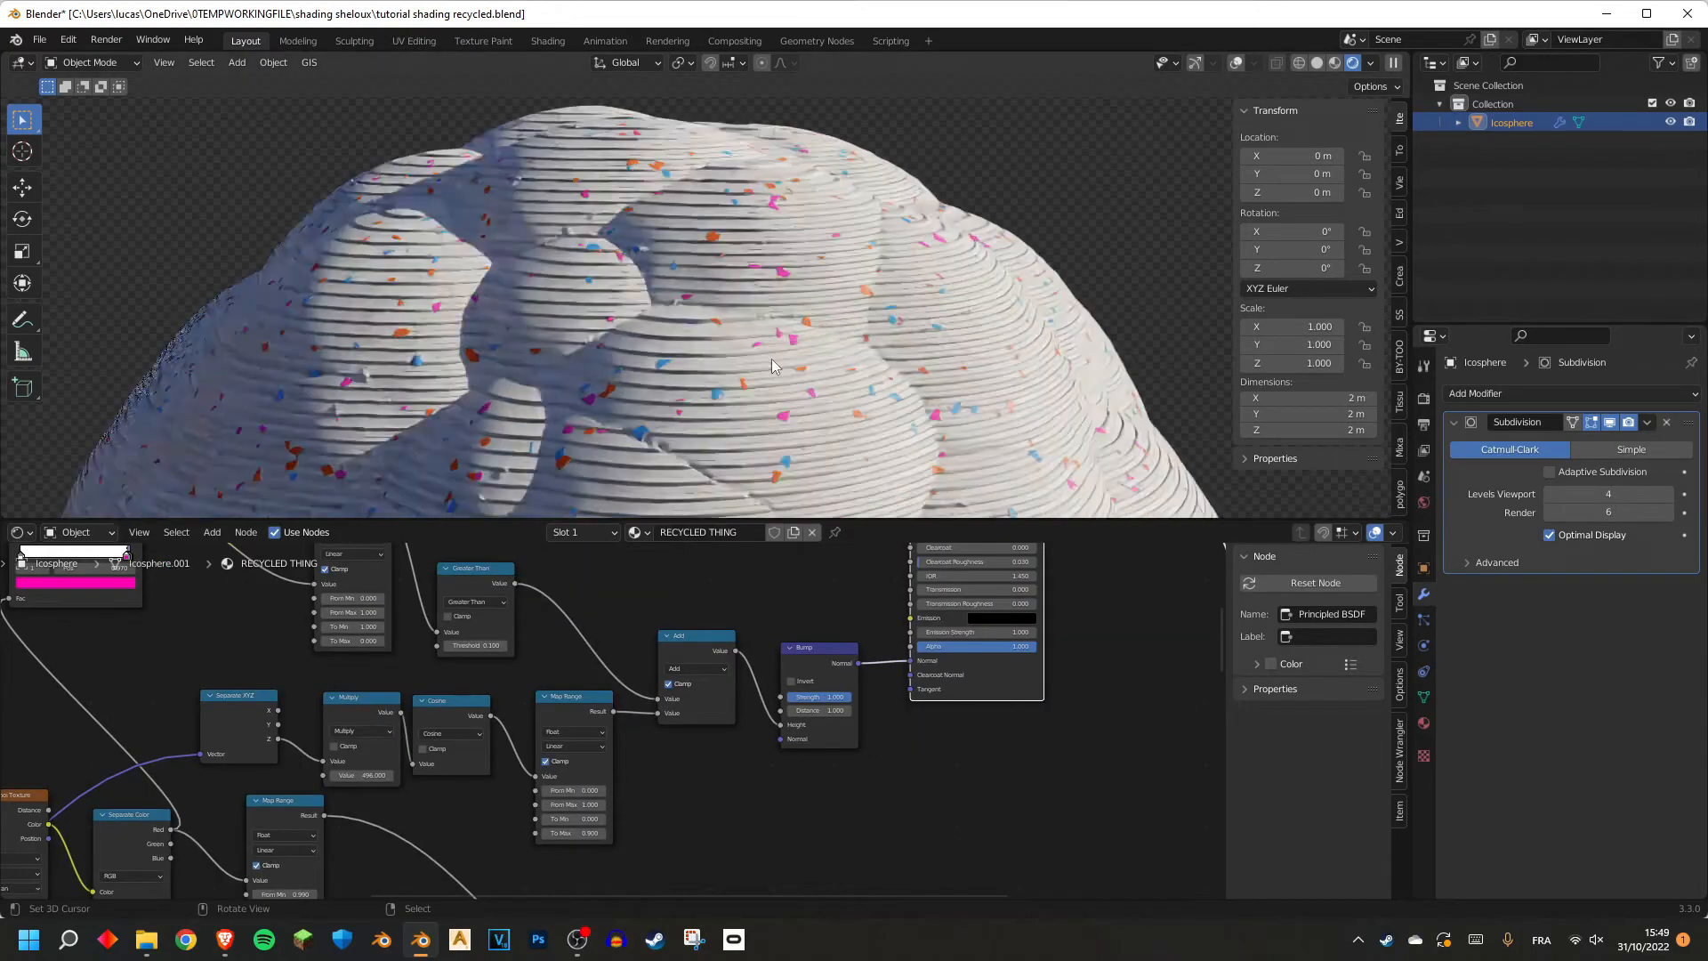
pyautogui.scroll(5, 772, 360)
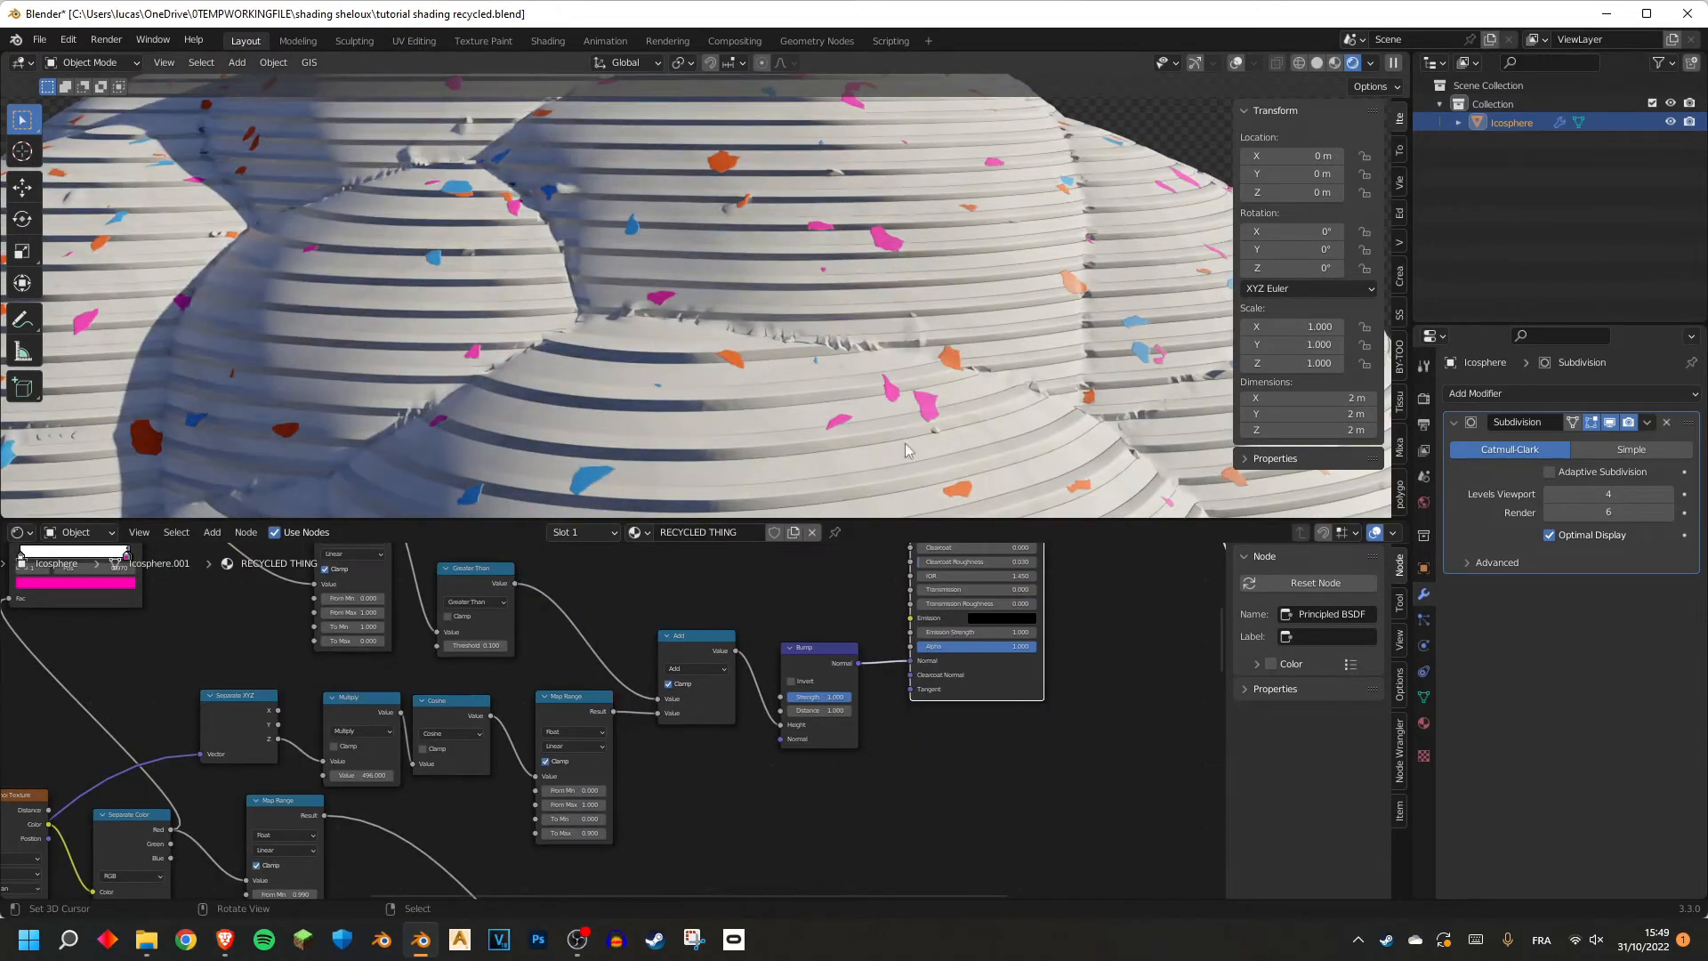
pyautogui.scroll(5, 478, 757)
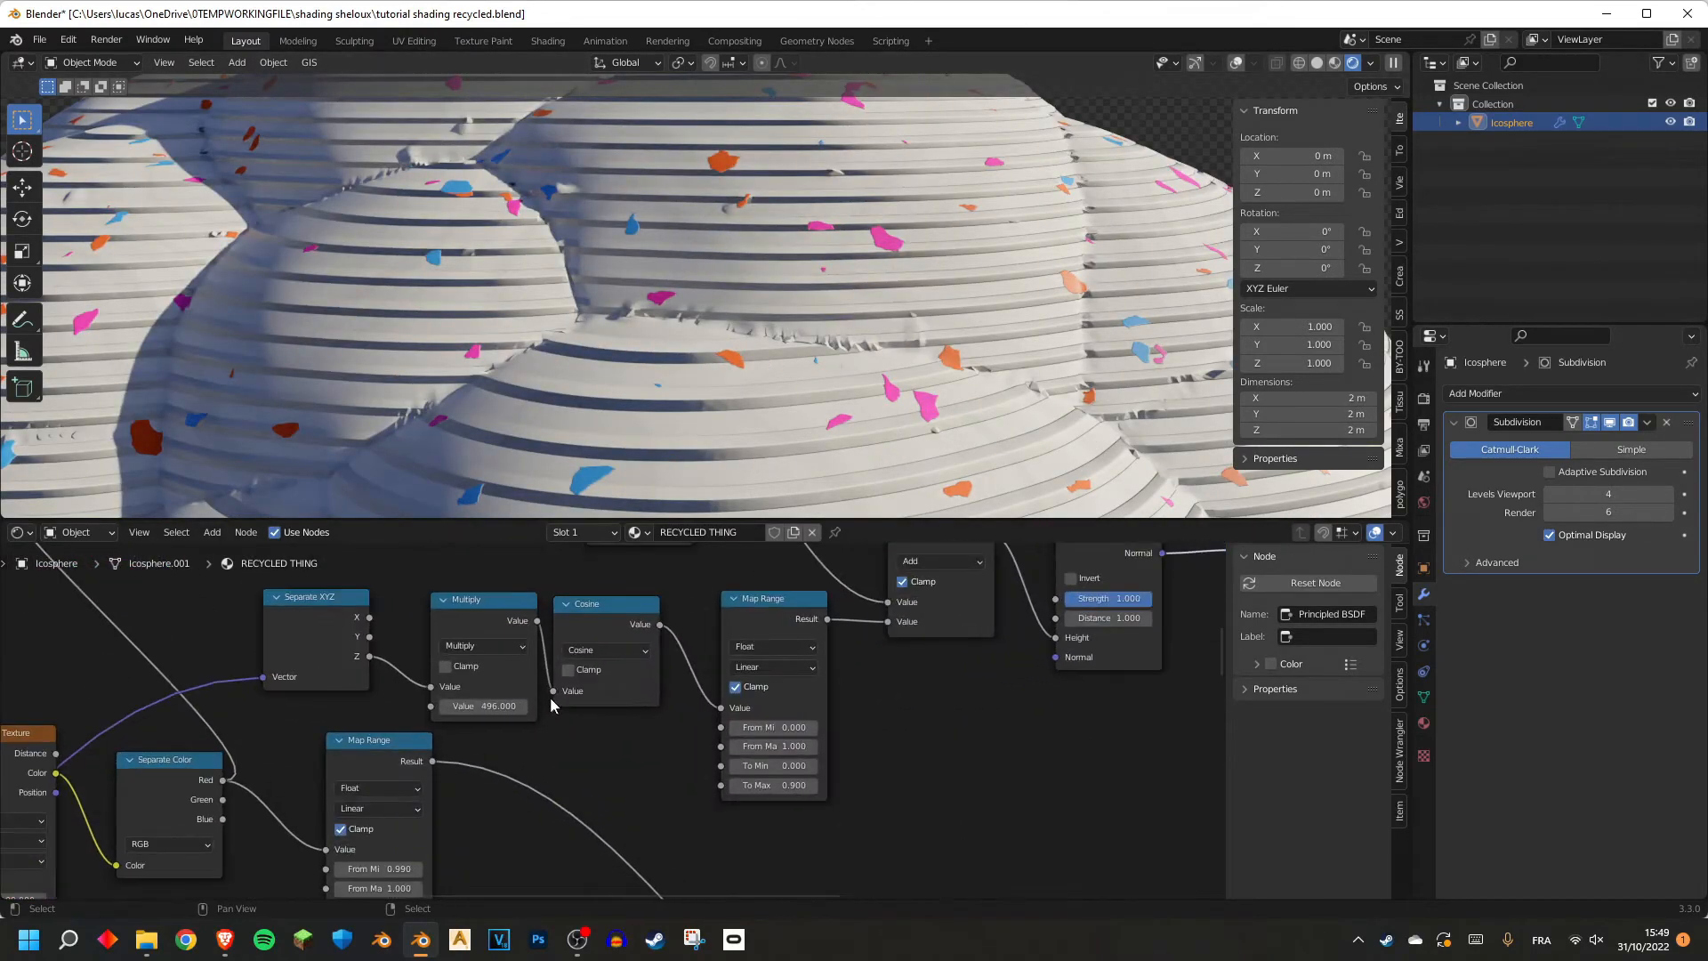
# Raise the Multiply node's second value to 2000 and further to 4000, checking the fine stripe relief on the sphere.
pyautogui.scroll(-8, 693, 317)
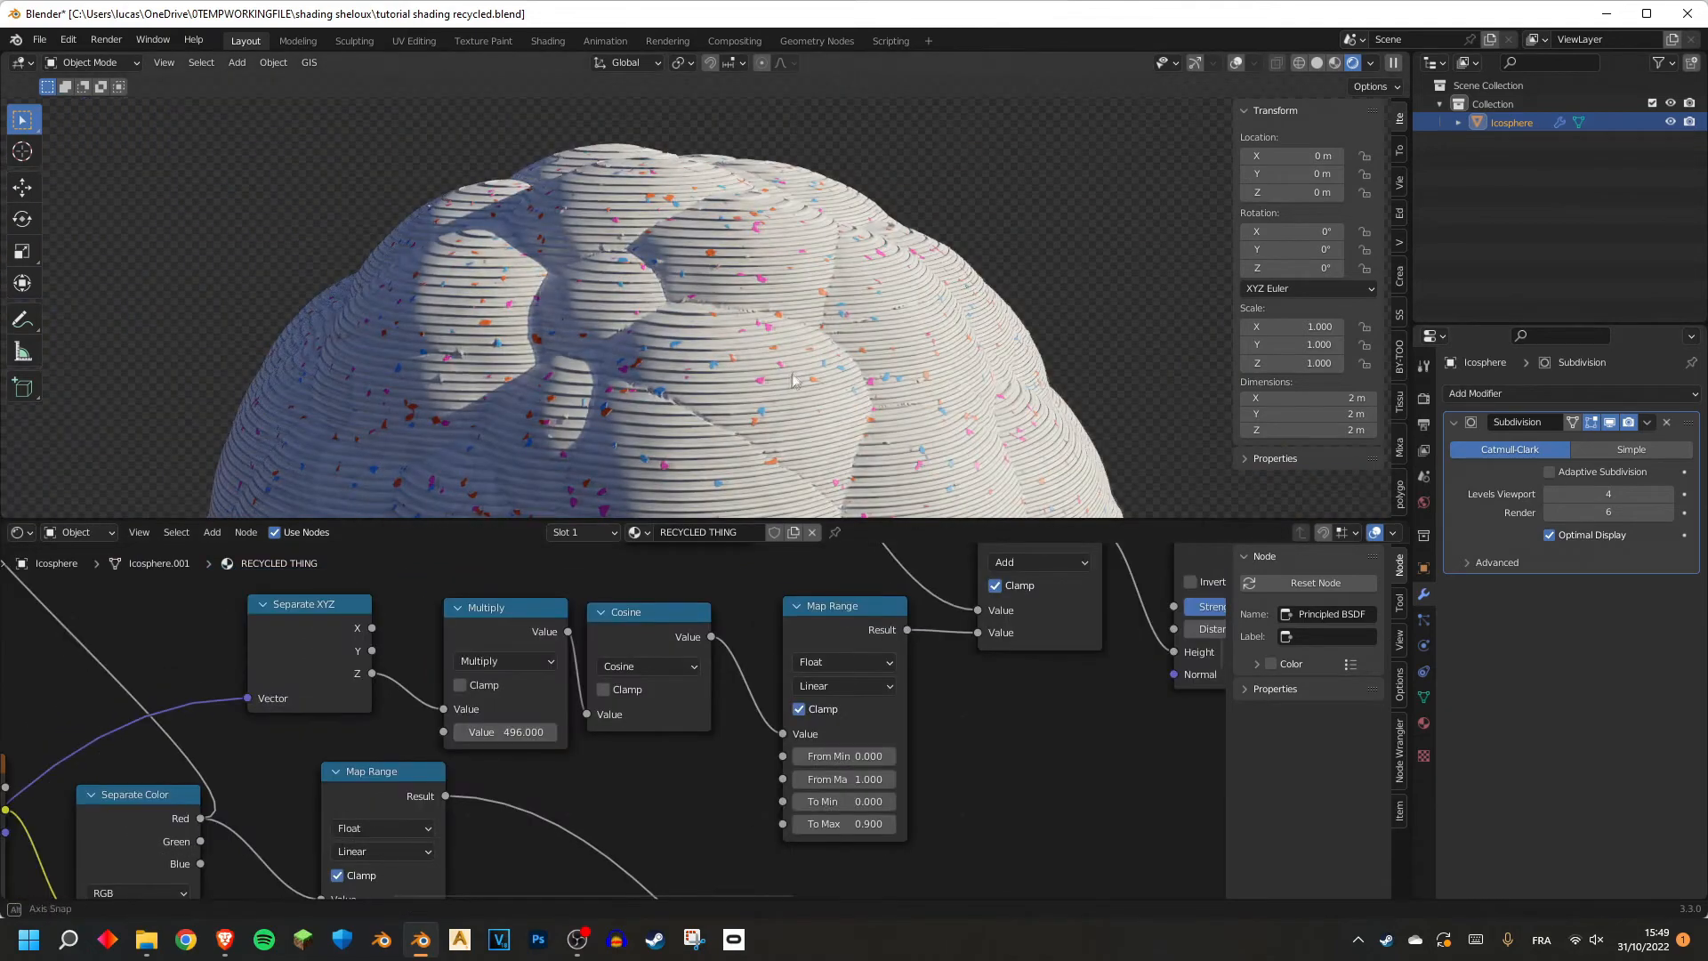
pyautogui.scroll(3, 831, 339)
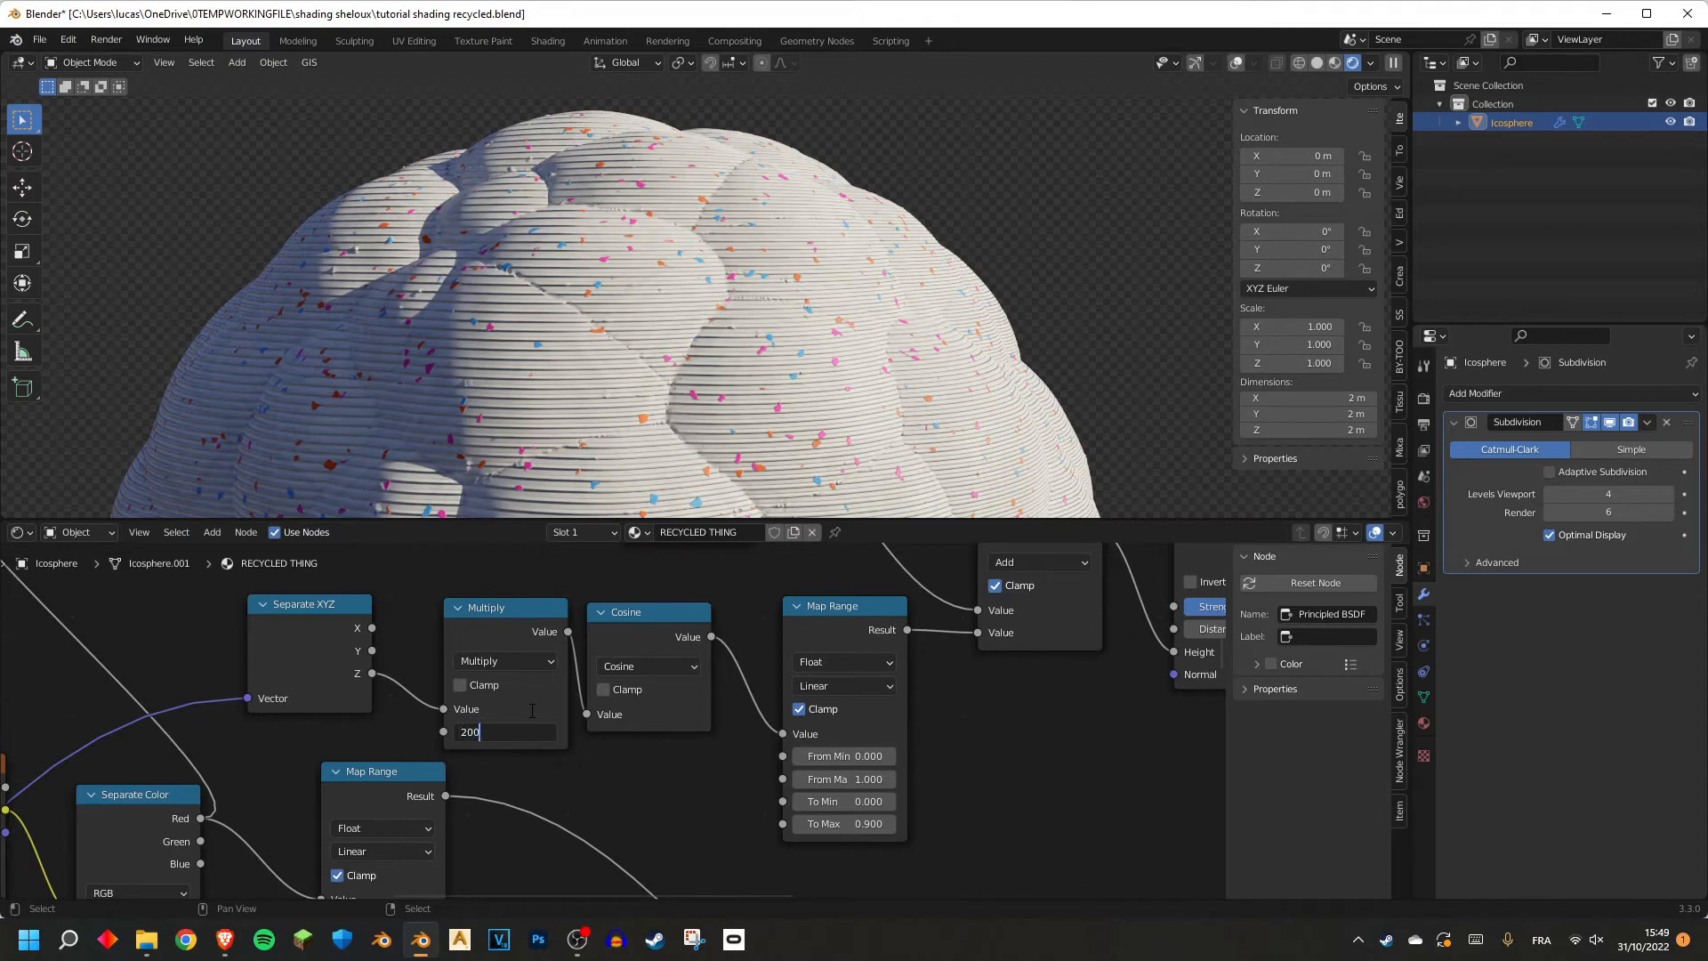
pyautogui.press('Return')
pyautogui.scroll(5, 727, 304)
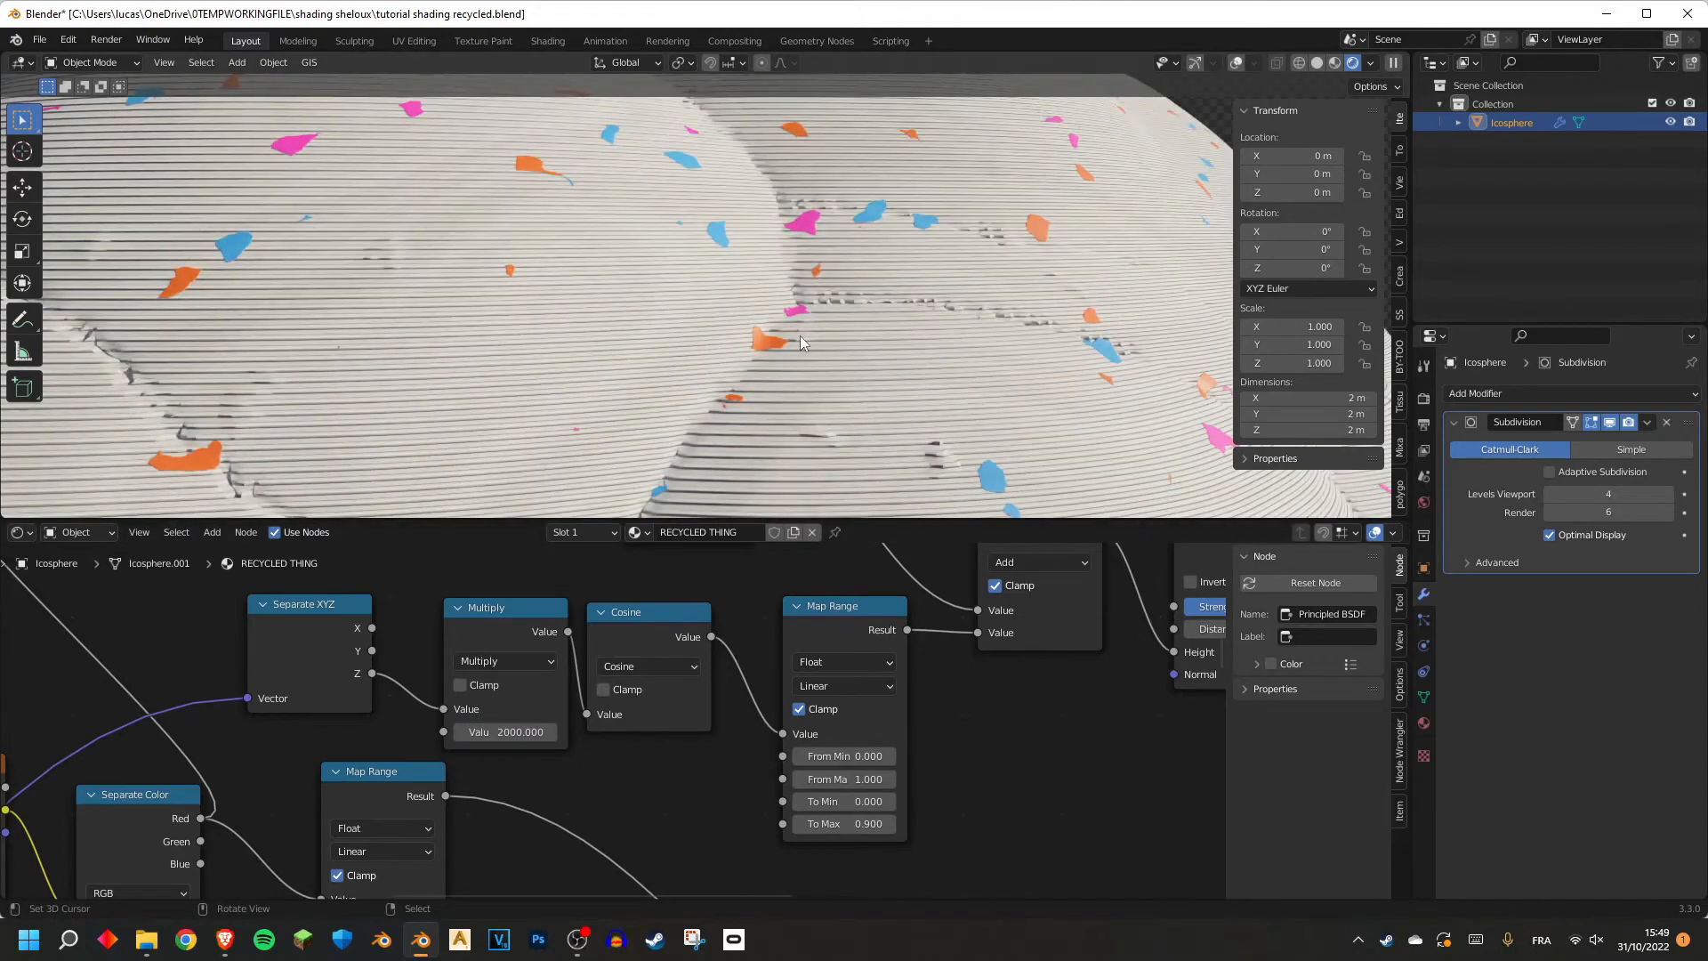
pyautogui.scroll(1, 604, 783)
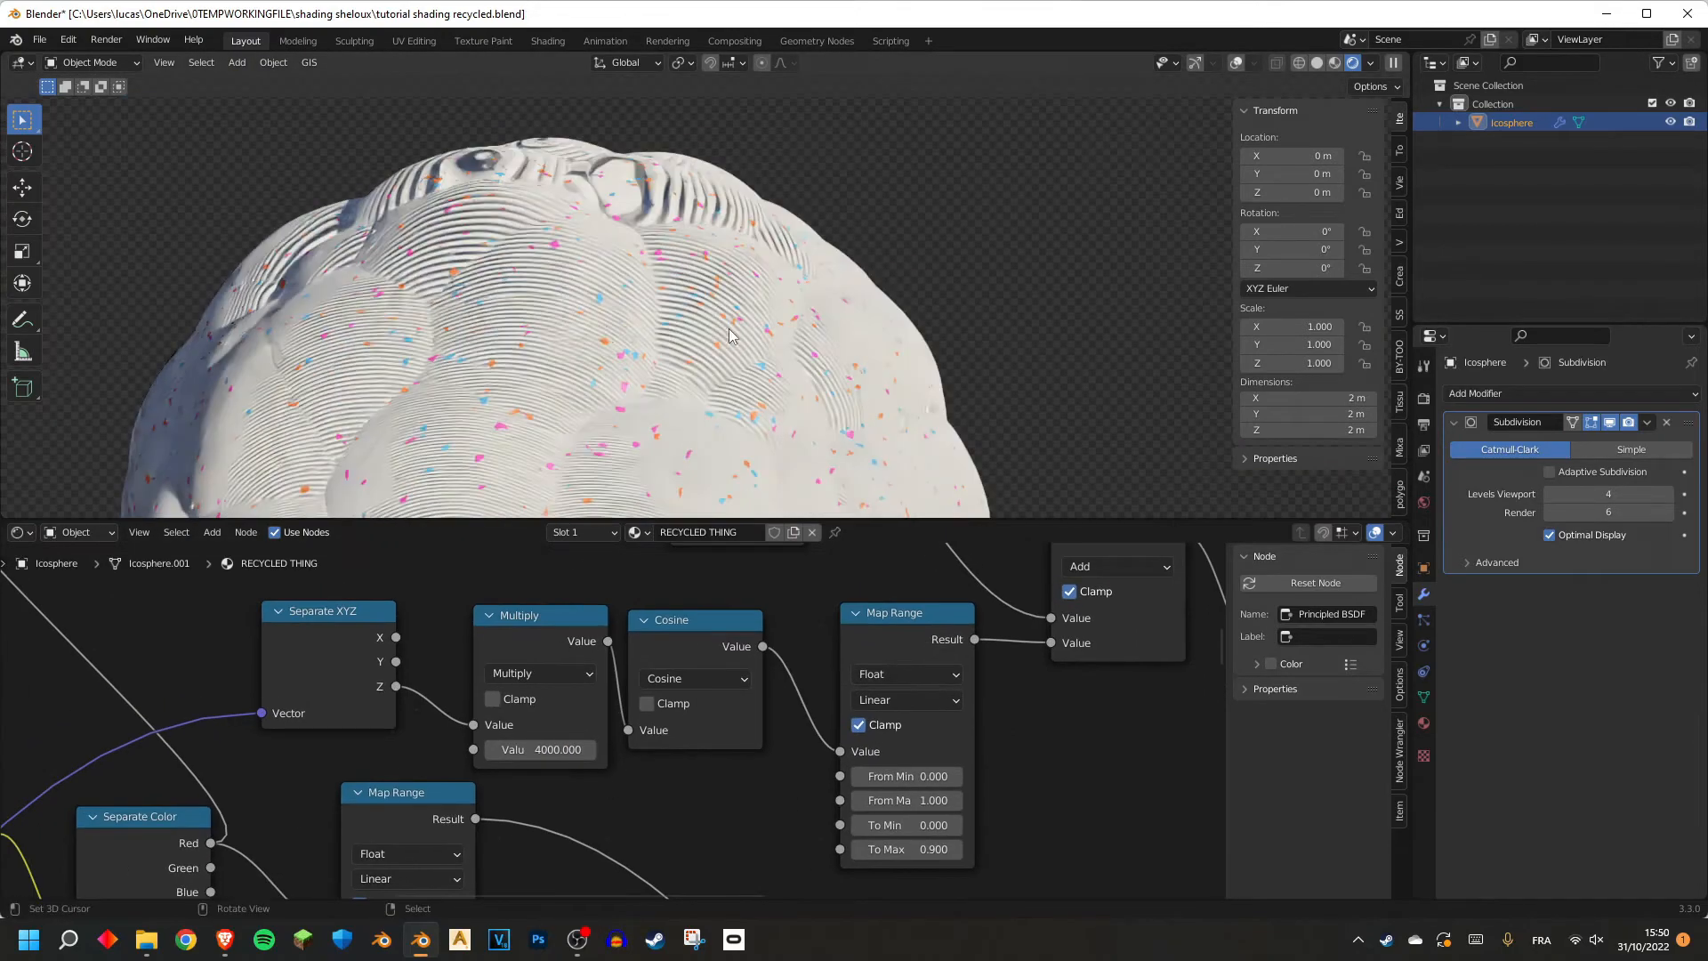
pyautogui.scroll(3, 599, 331)
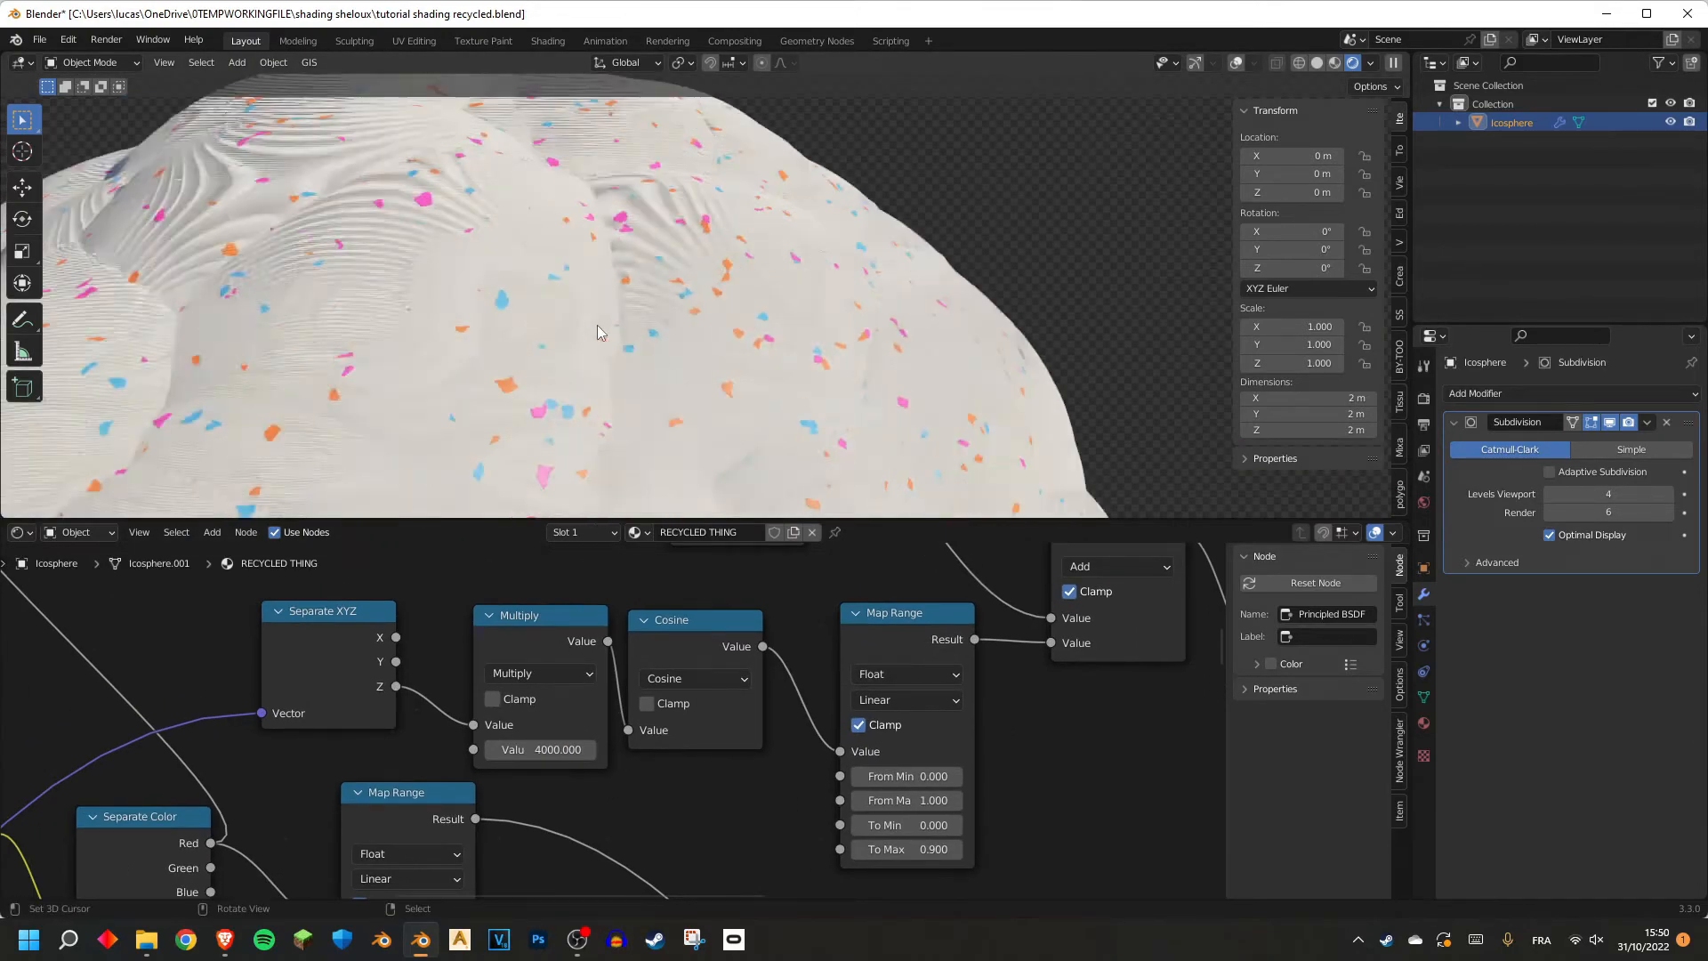
# Preview the two RGB Curves nodes and the Add node of the displacement branch on the sphere.
pyautogui.scroll(-2, 808, 601)
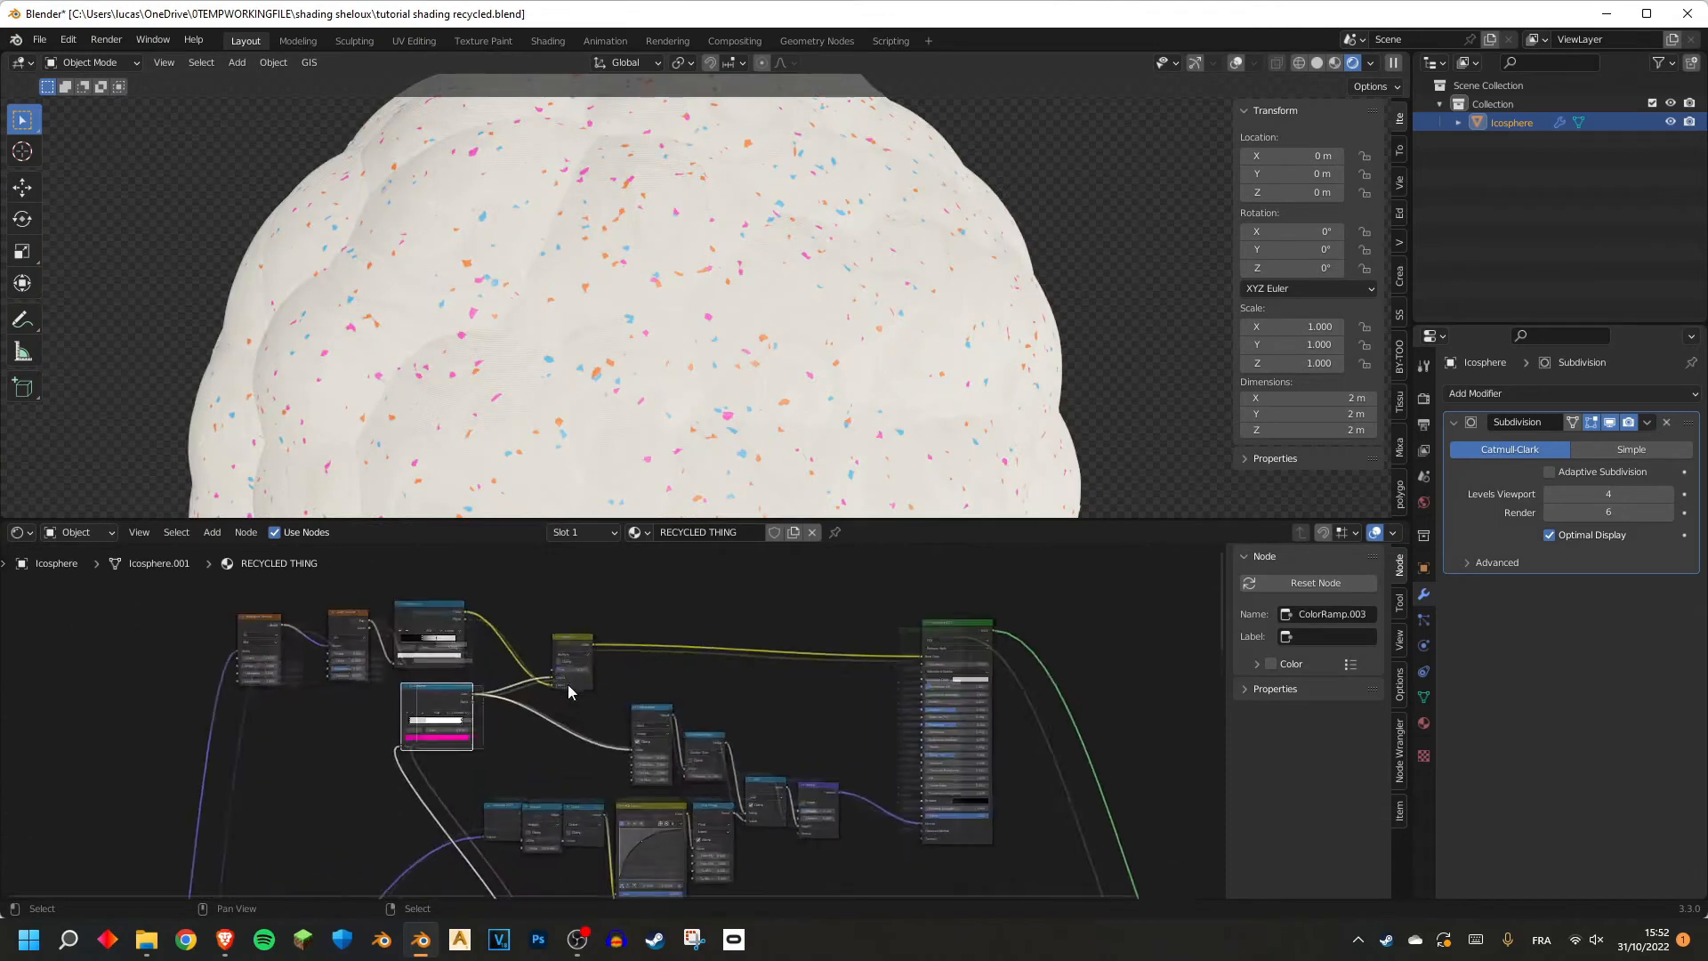
pyautogui.scroll(-2, 567, 685)
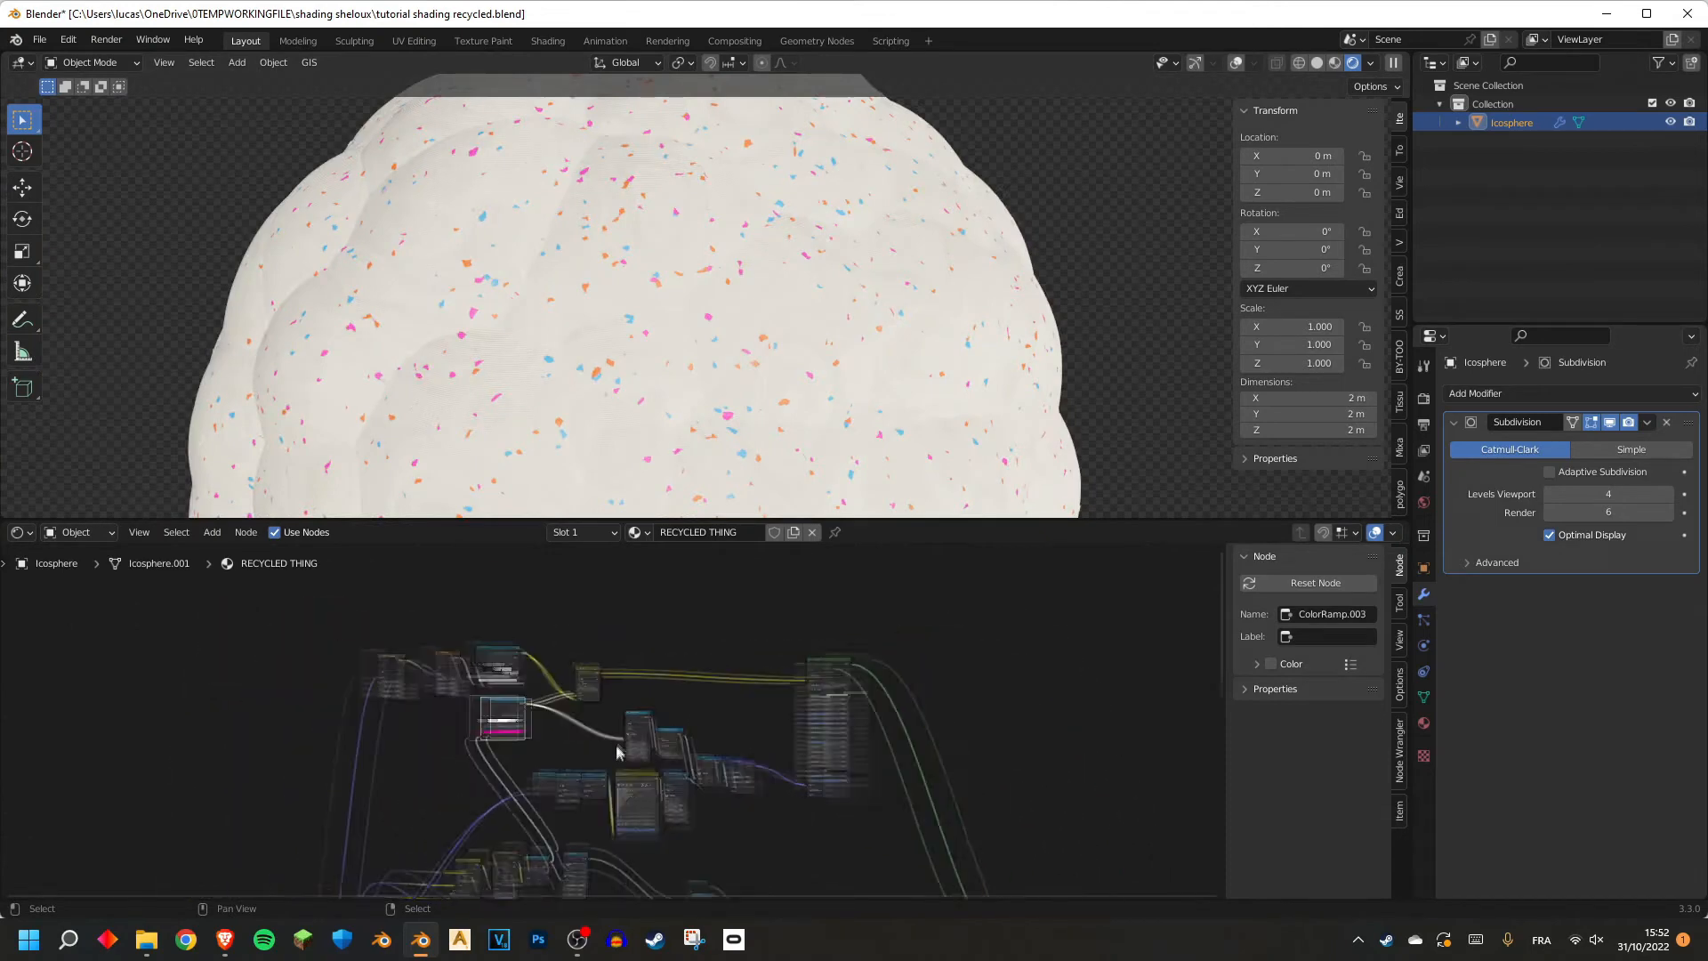
pyautogui.scroll(5, 658, 687)
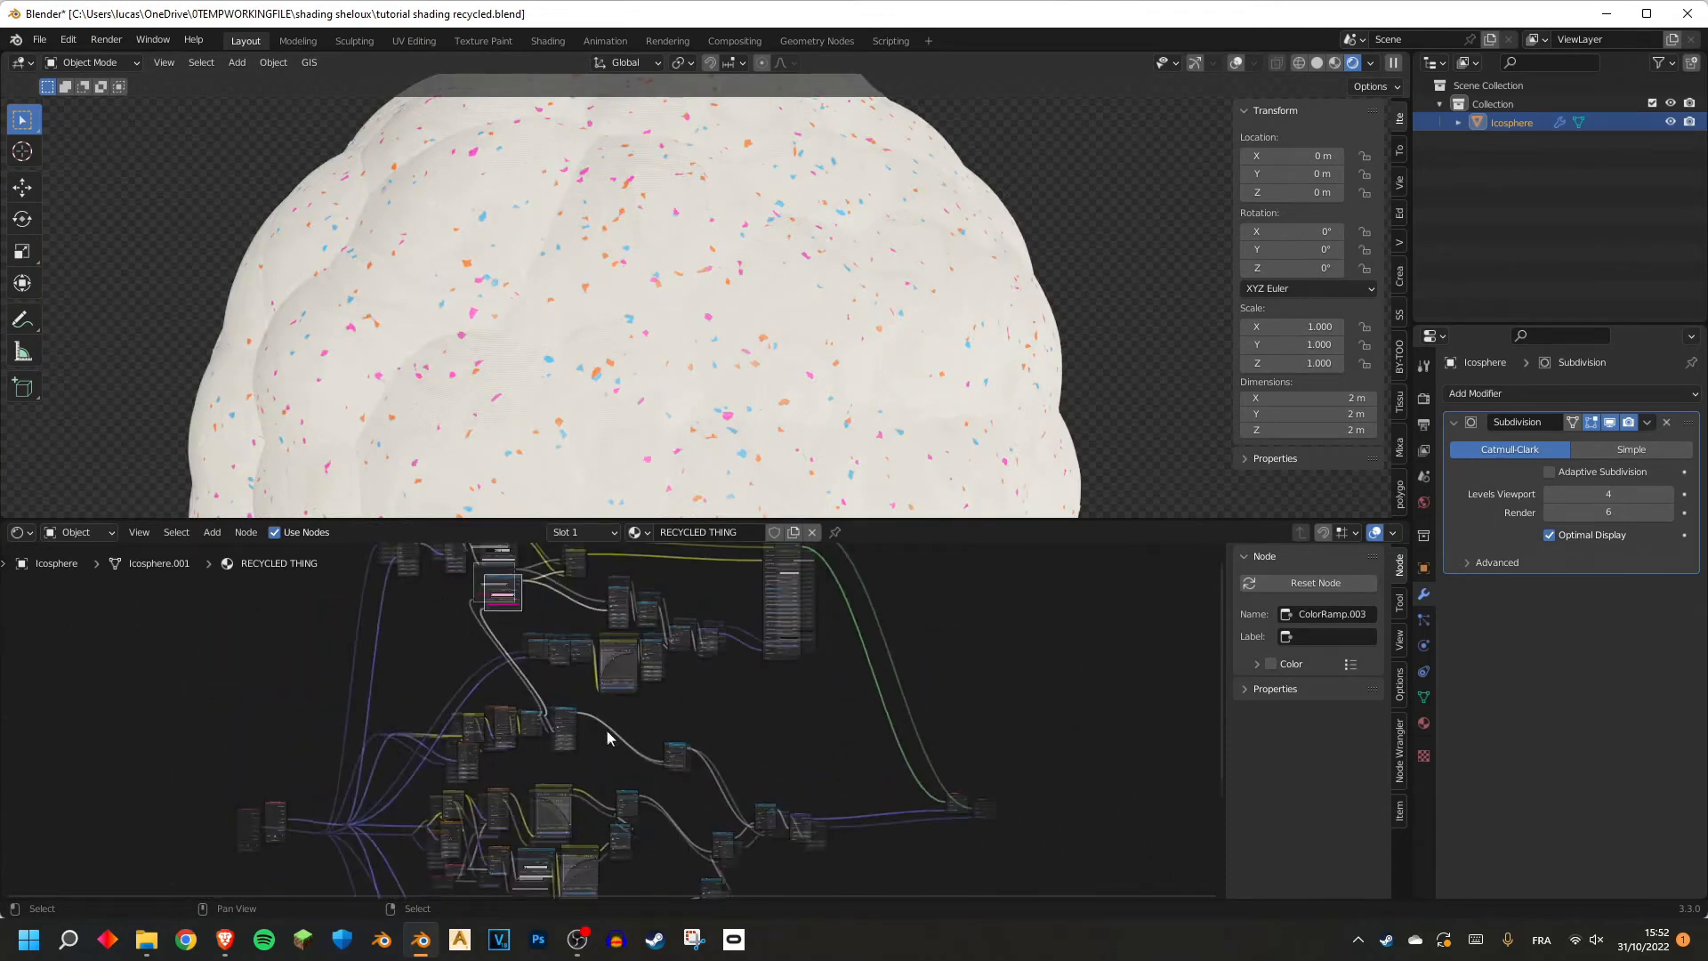
pyautogui.scroll(3, 653, 708)
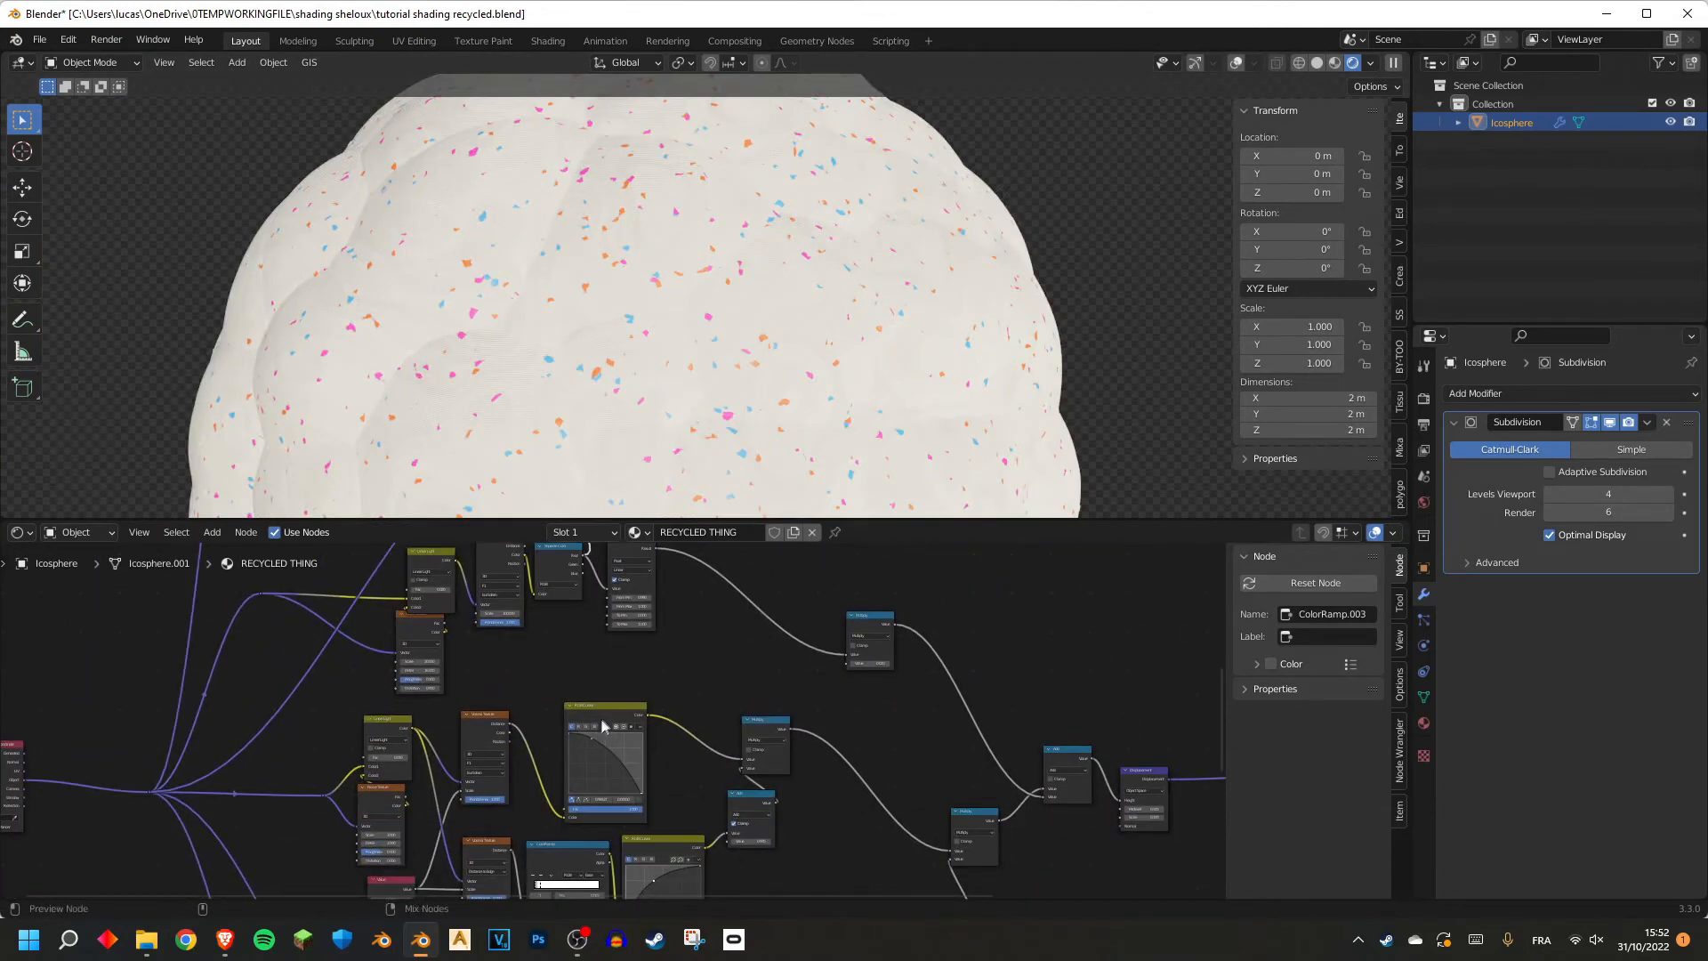
pyautogui.keyDown('ctrl'); pyautogui.keyDown('shift'); pyautogui.click(603, 725); pyautogui.keyUp('shift'); pyautogui.keyUp('ctrl')
pyautogui.keyDown('ctrl'); pyautogui.keyDown('shift'); pyautogui.click(667, 841); pyautogui.keyUp('shift'); pyautogui.keyUp('ctrl')
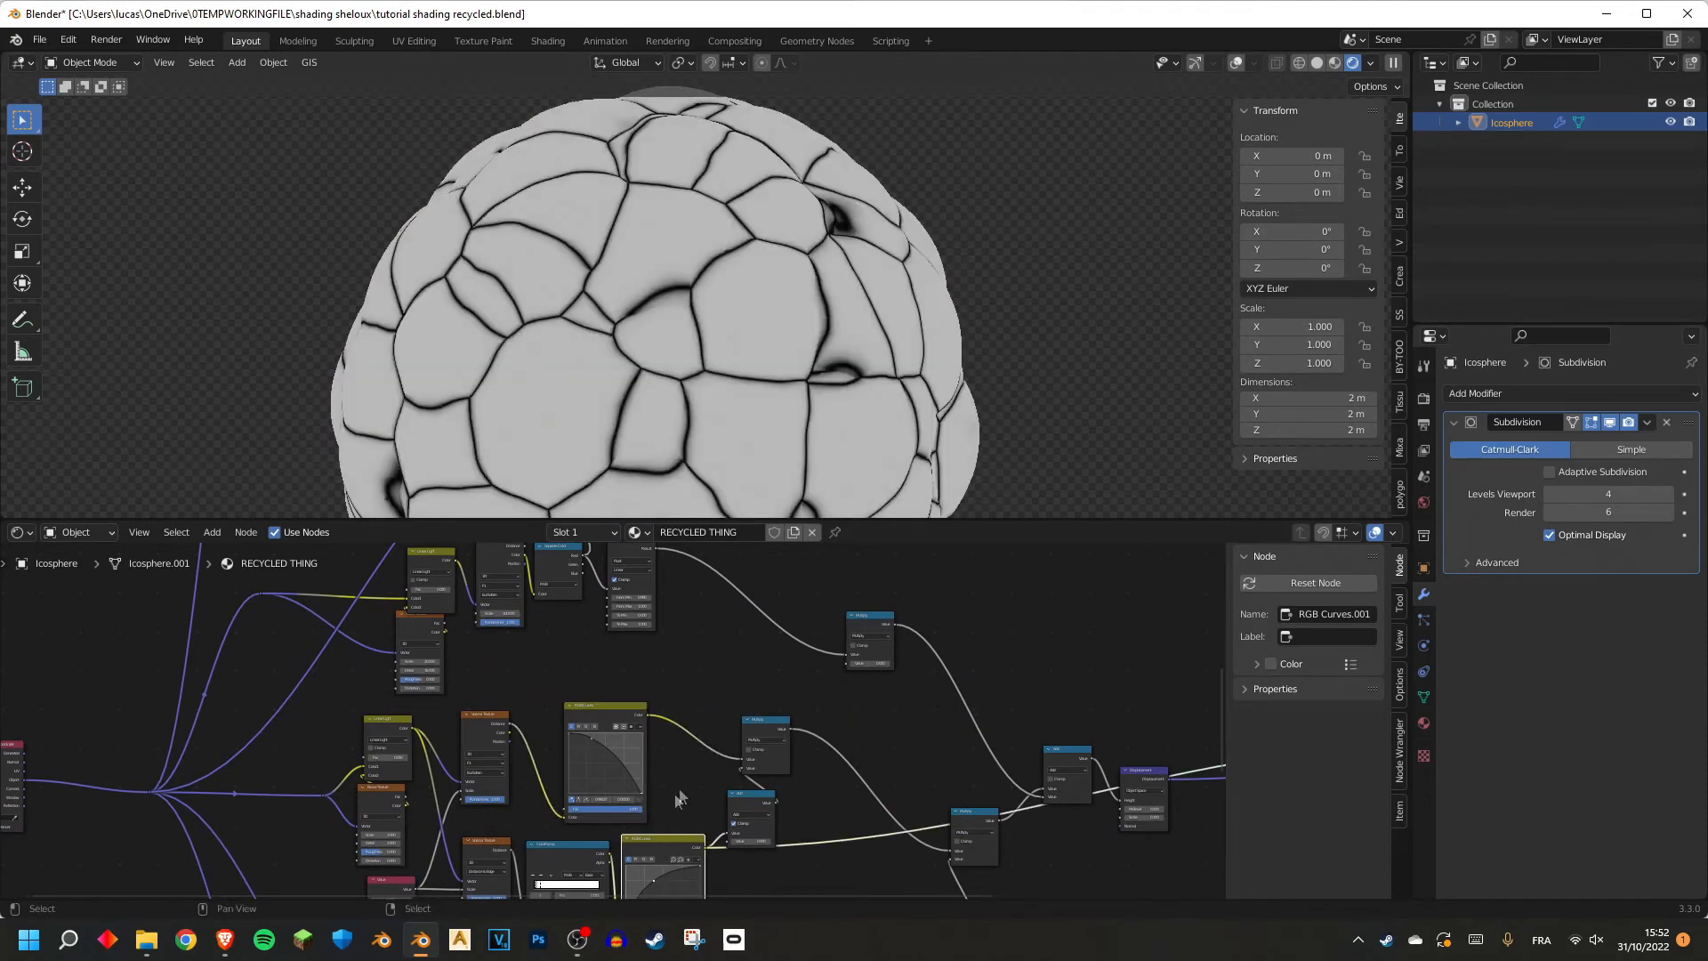
pyautogui.moveTo(668, 841); pyautogui.dragTo(657, 749, button='middle')
pyautogui.scroll(-1, 656, 749)
pyautogui.keyDown('ctrl'); pyautogui.keyDown('shift'); pyautogui.click(719, 683); pyautogui.keyUp('shift'); pyautogui.keyUp('ctrl')
# Duplicate the Multiply color mix node onto the link to the Principled BSDF's Base Color, with its Fac at 1.000.
pyautogui.scroll(-4, 654, 606)
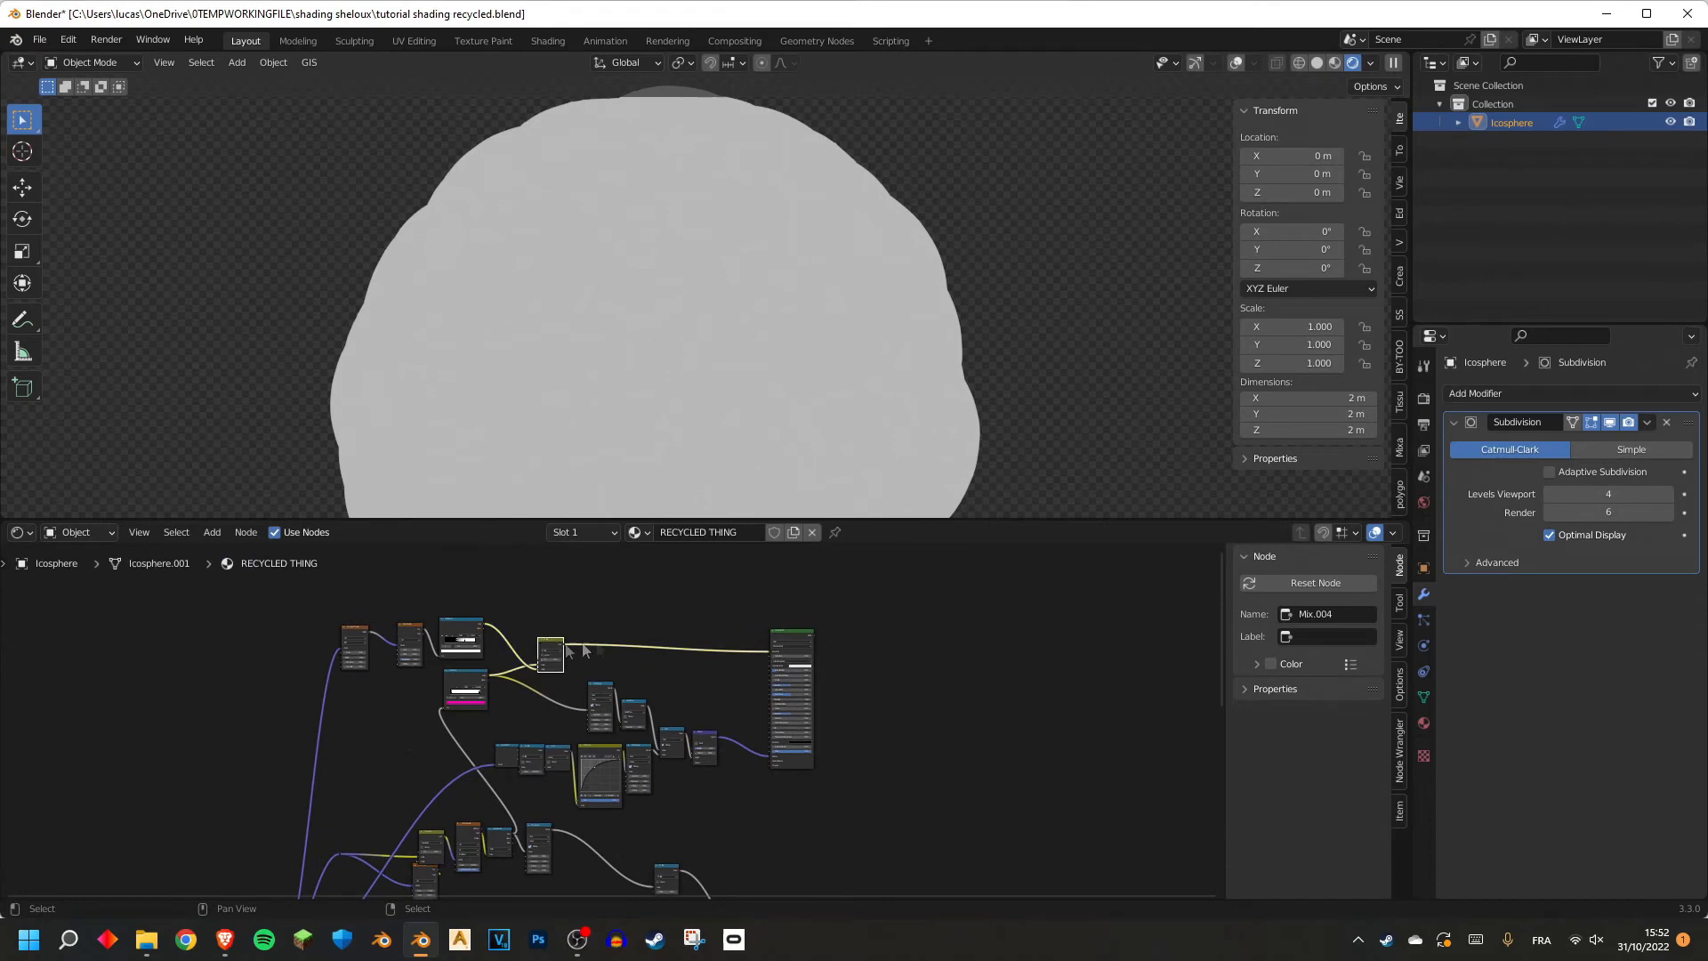
pyautogui.hotkey('shift', 'd')
pyautogui.click(717, 632)
pyautogui.scroll(5, 717, 640)
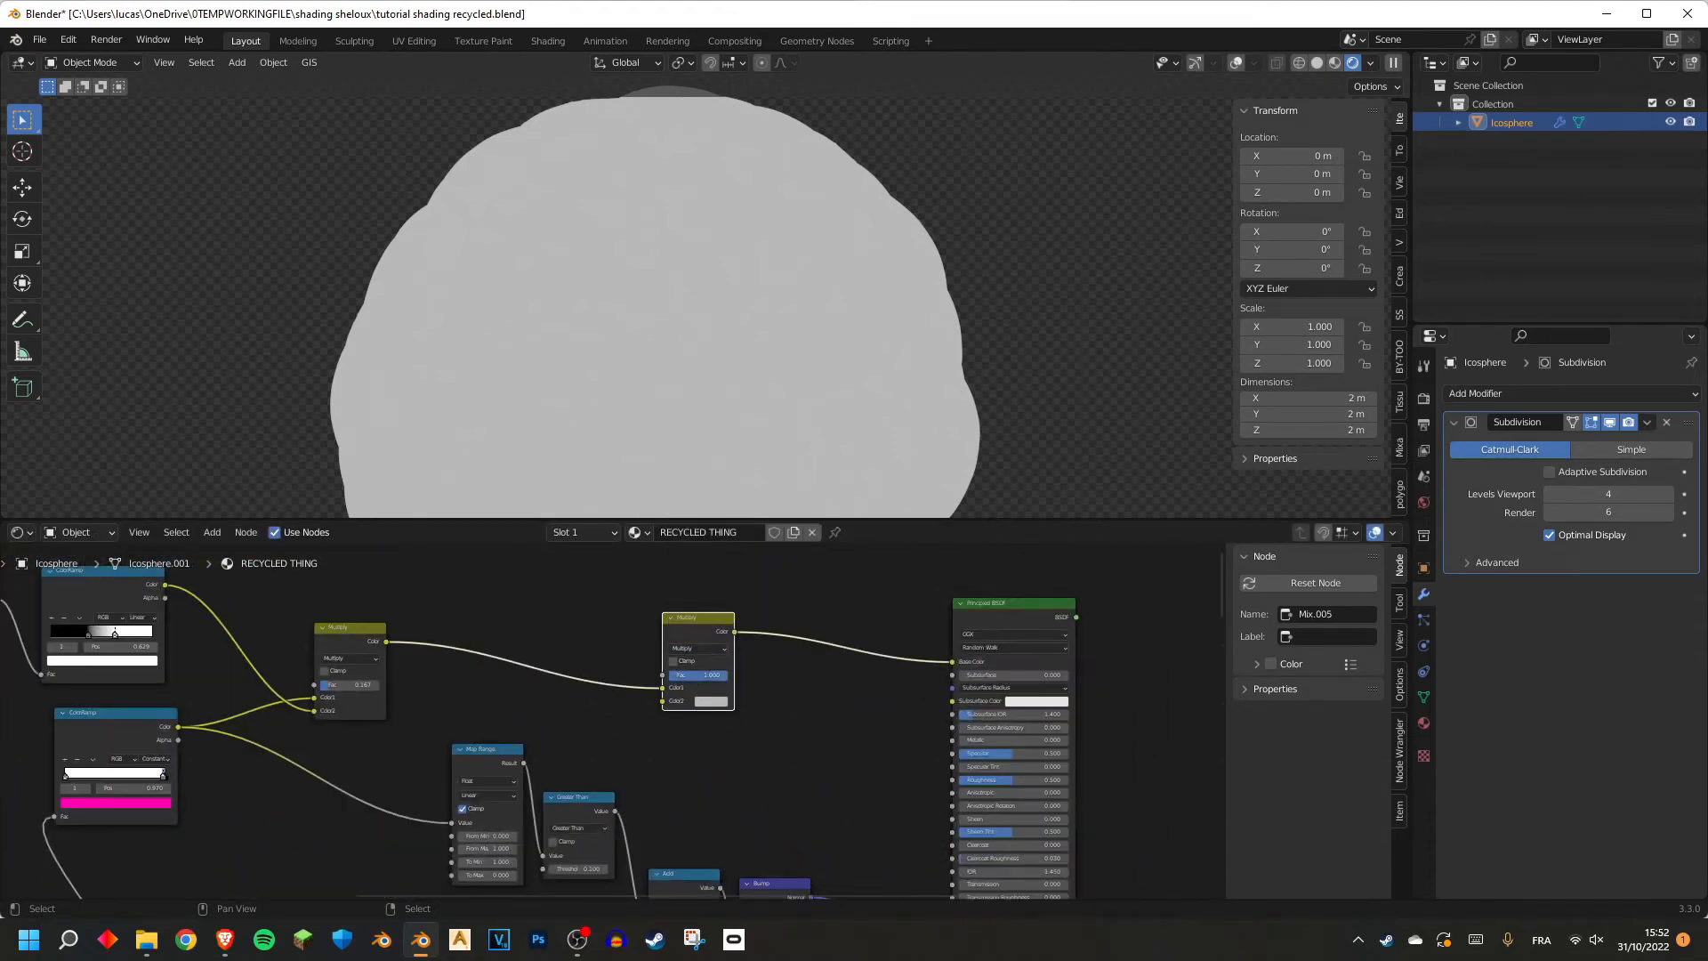
# Connect the displacement branch's Multiply math output to Color2 of the duplicated Multiply mix node.
pyautogui.scroll(-5, 689, 707)
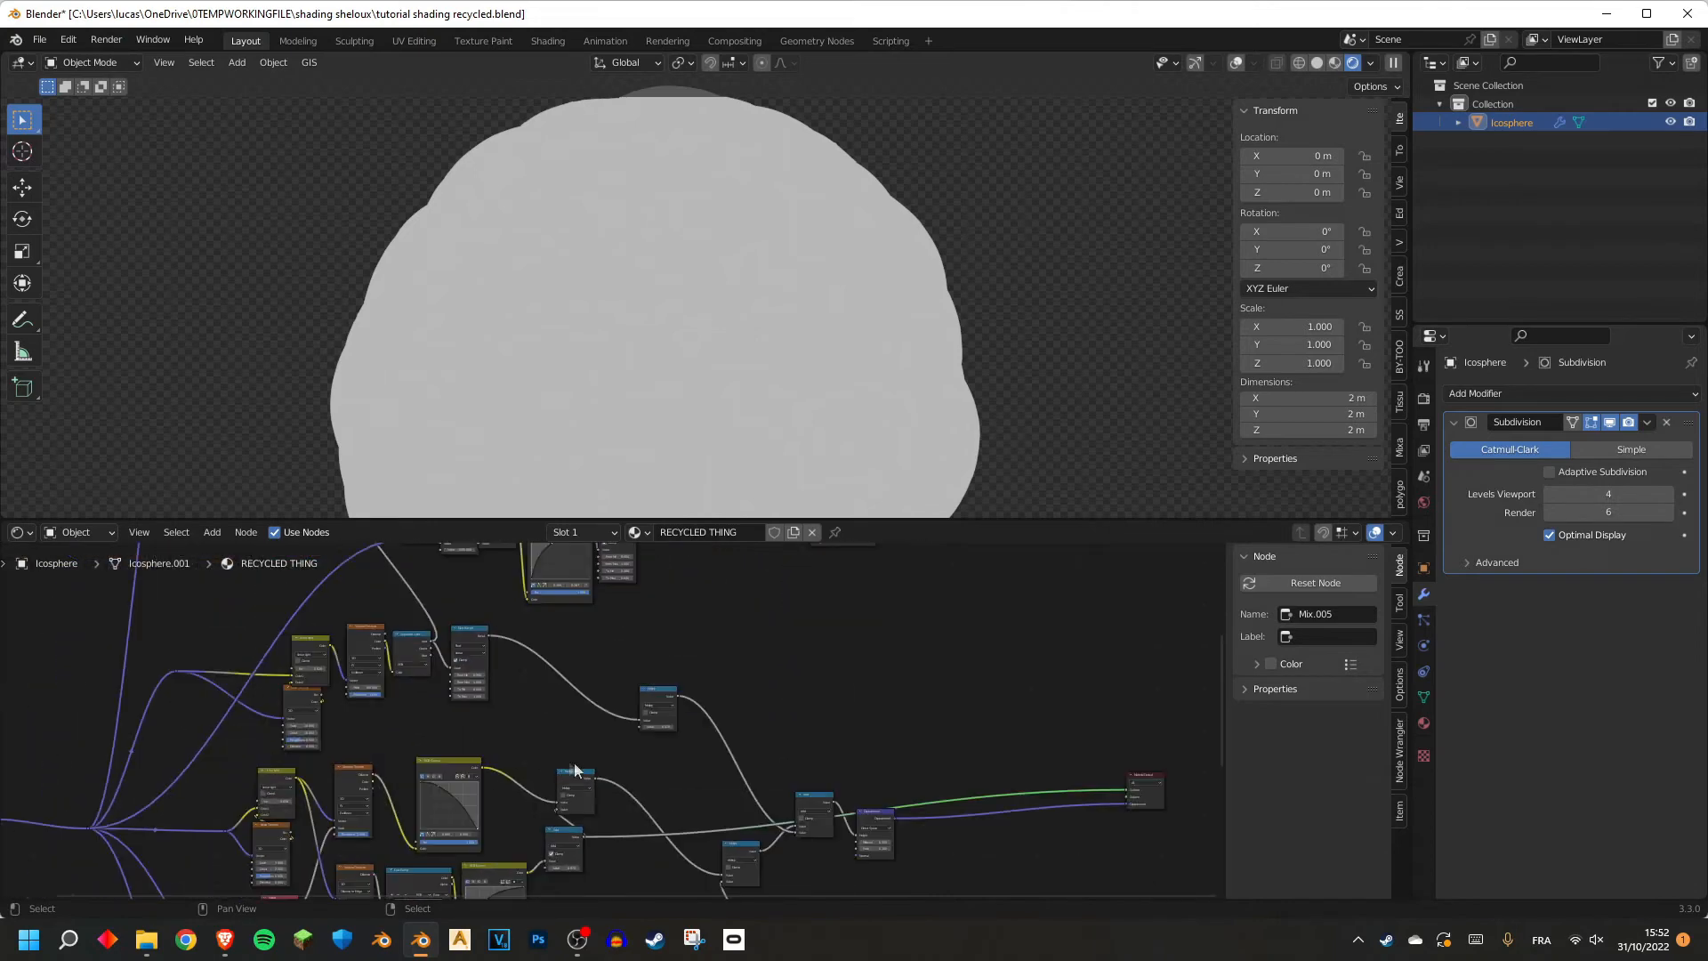
pyautogui.moveTo(596, 771); pyautogui.dragTo(650, 648)
pyautogui.scroll(4, 531, 698)
# Preview the first and second Multiply mix nodes in turn and compare the speckled color and crevice shading around the sphere.
pyautogui.click(399, 699)
pyautogui.scroll(3, 621, 433)
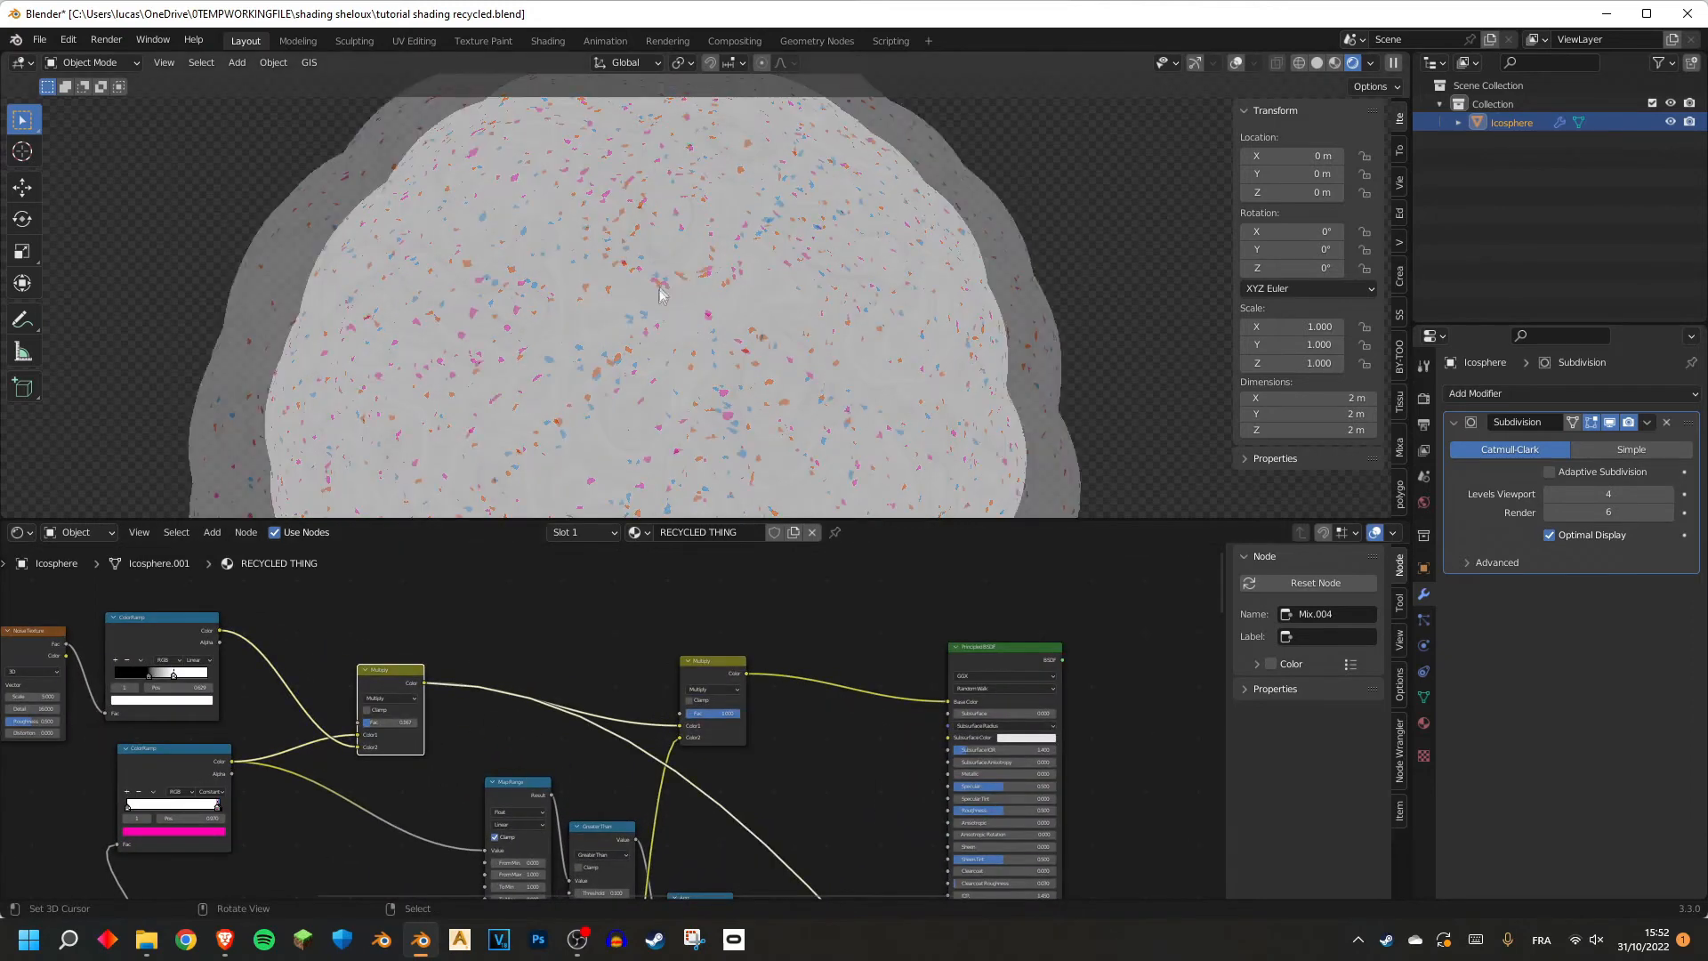
pyautogui.keyDown('ctrl'); pyautogui.keyDown('shift'); pyautogui.click(698, 669); pyautogui.keyUp('shift'); pyautogui.keyUp('ctrl')
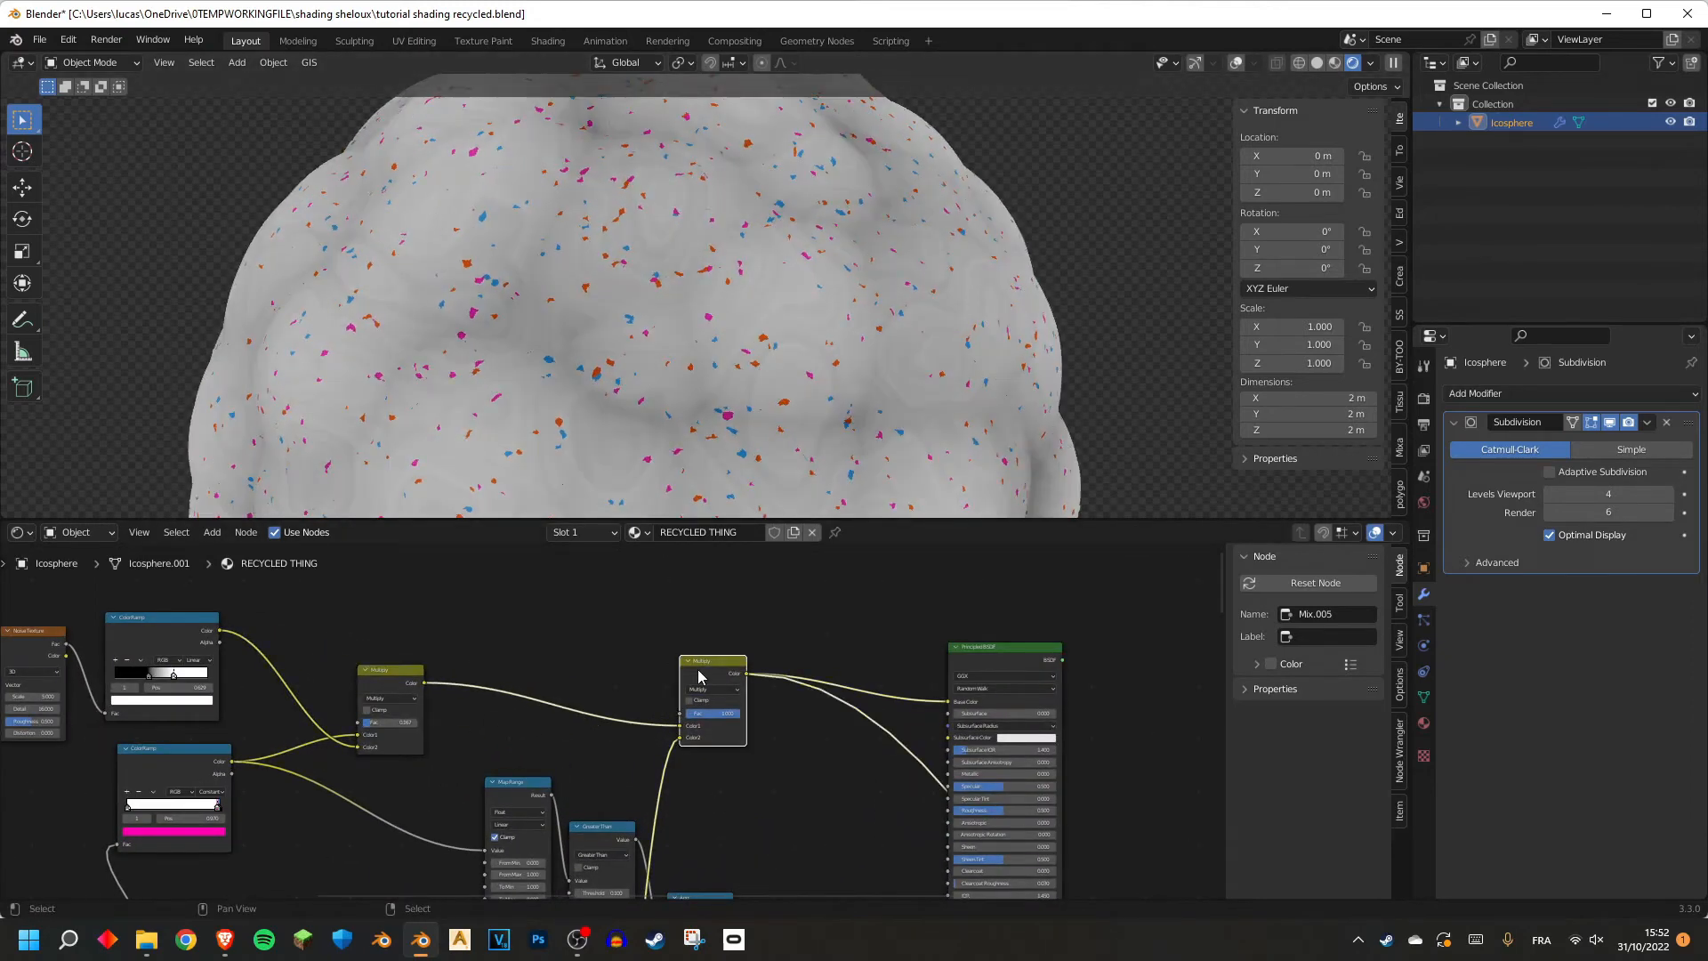
pyautogui.moveTo(658, 373); pyautogui.dragTo(638, 270, button='middle')
pyautogui.scroll(-2, 873, 670)
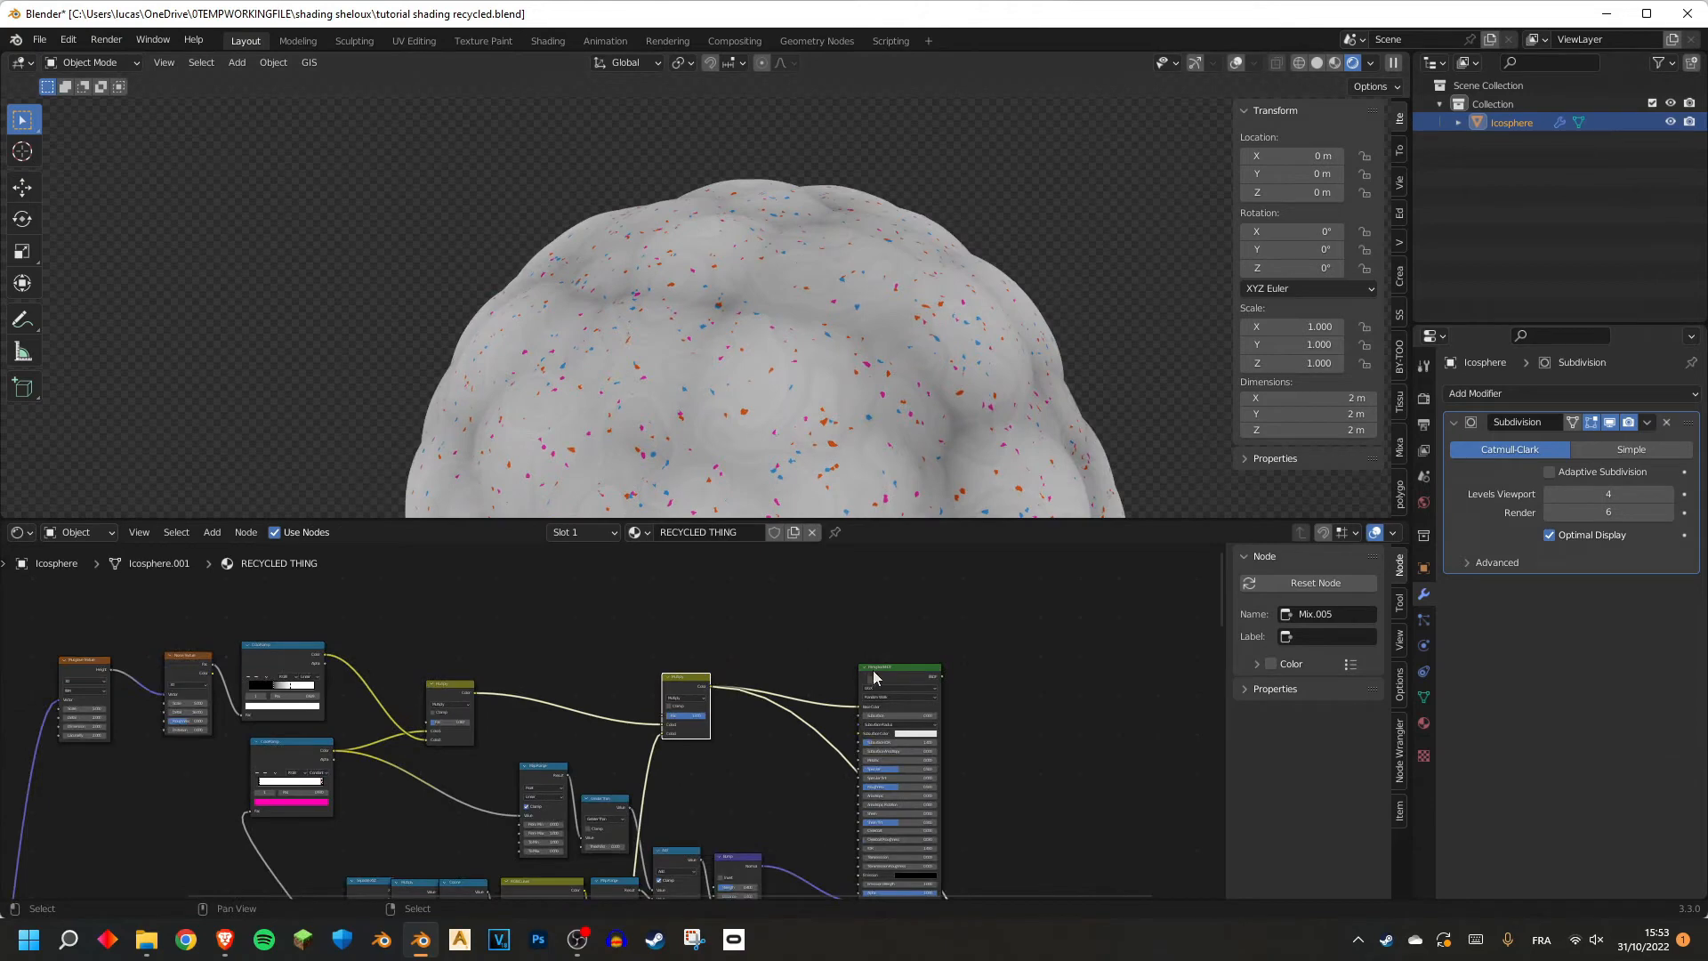
pyautogui.scroll(-2, 823, 388)
pyautogui.moveTo(994, 361); pyautogui.dragTo(867, 498, button='middle')
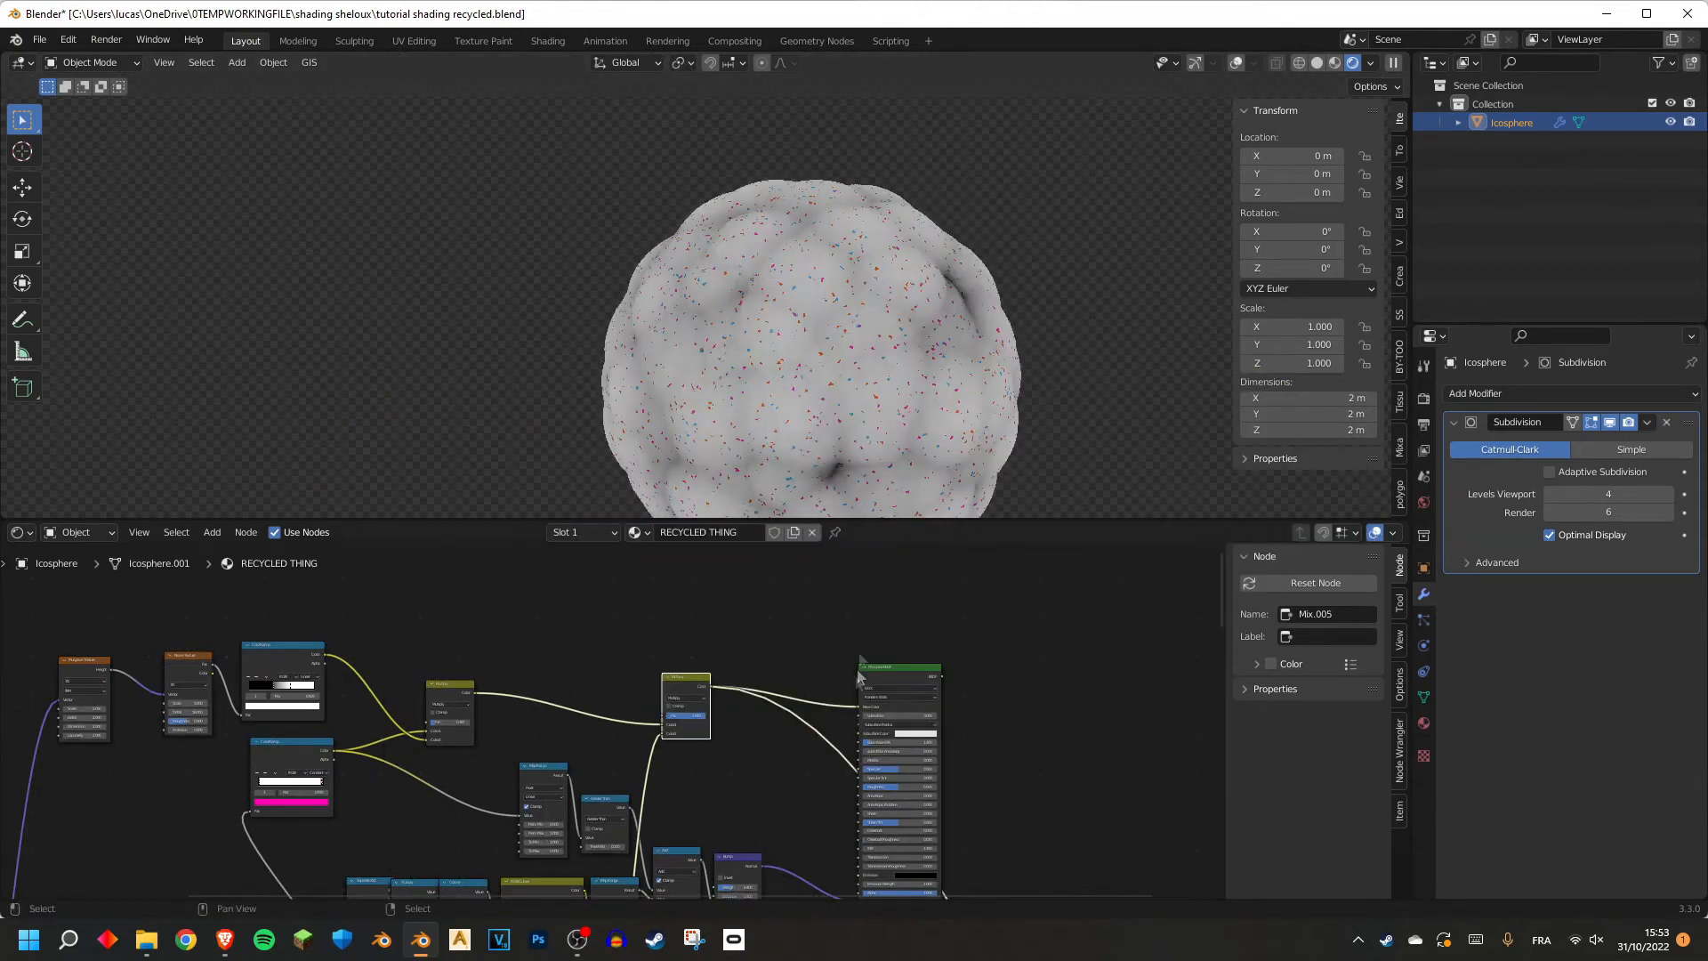
# Disconnect the displacement link from the Material Output and inspect the crevice shading on the smooth sphere.
pyautogui.scroll(4, 724, 656)
pyautogui.scroll(3, 781, 819)
pyautogui.moveTo(805, 871); pyautogui.dragTo(765, 870)
pyautogui.moveTo(762, 272)
pyautogui.mouseDown(button='middle')
pyautogui.moveTo(874, 236)
pyautogui.moveTo(761, 304)
pyautogui.mouseUp(button='middle')
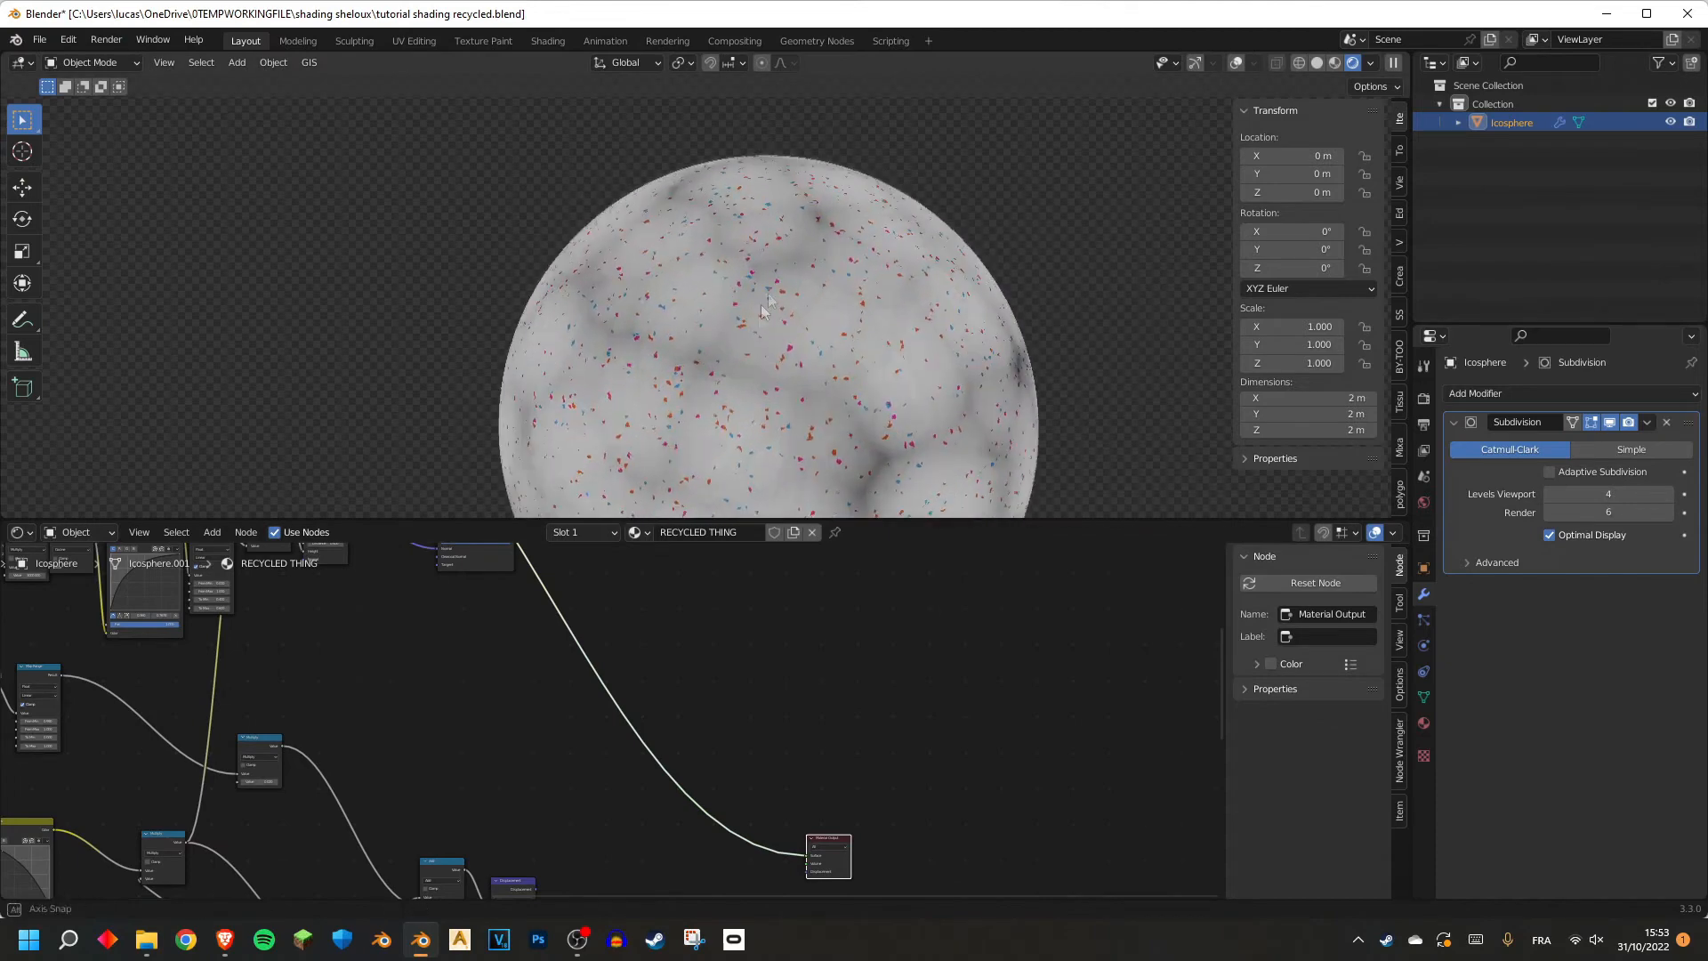
pyautogui.scroll(2, 794, 386)
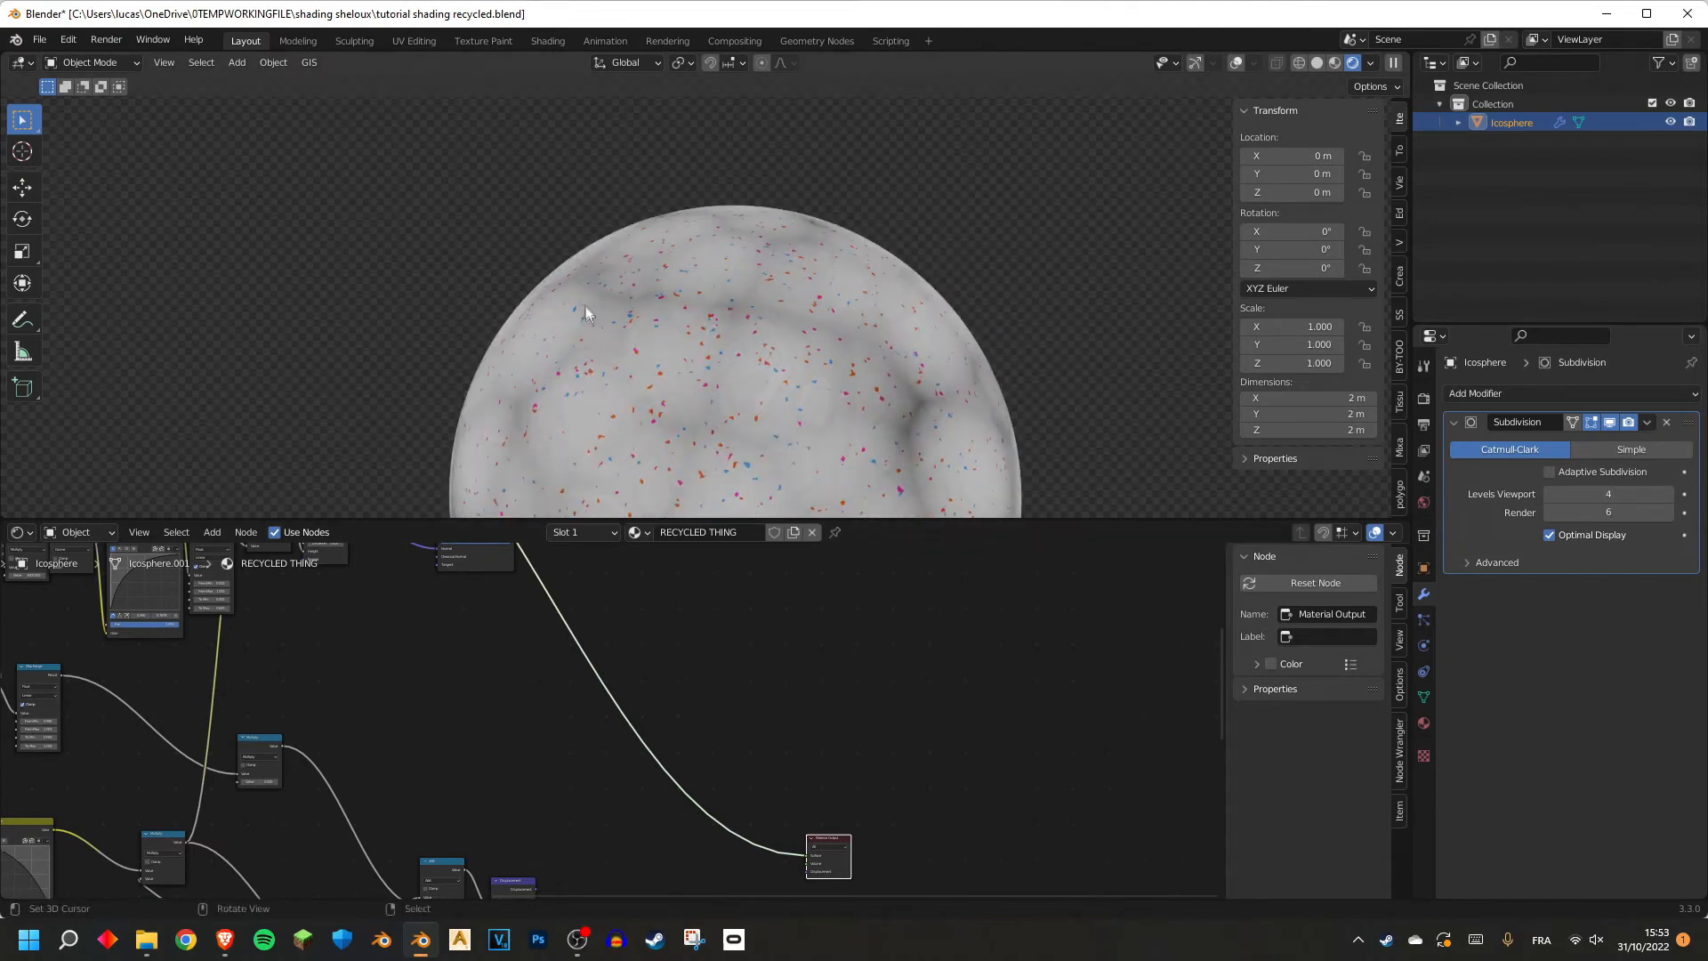
# Preview the Principled BSDF and duplicate the second Multiply mix node onto its link to the Base Color.
pyautogui.scroll(6, 328, 644)
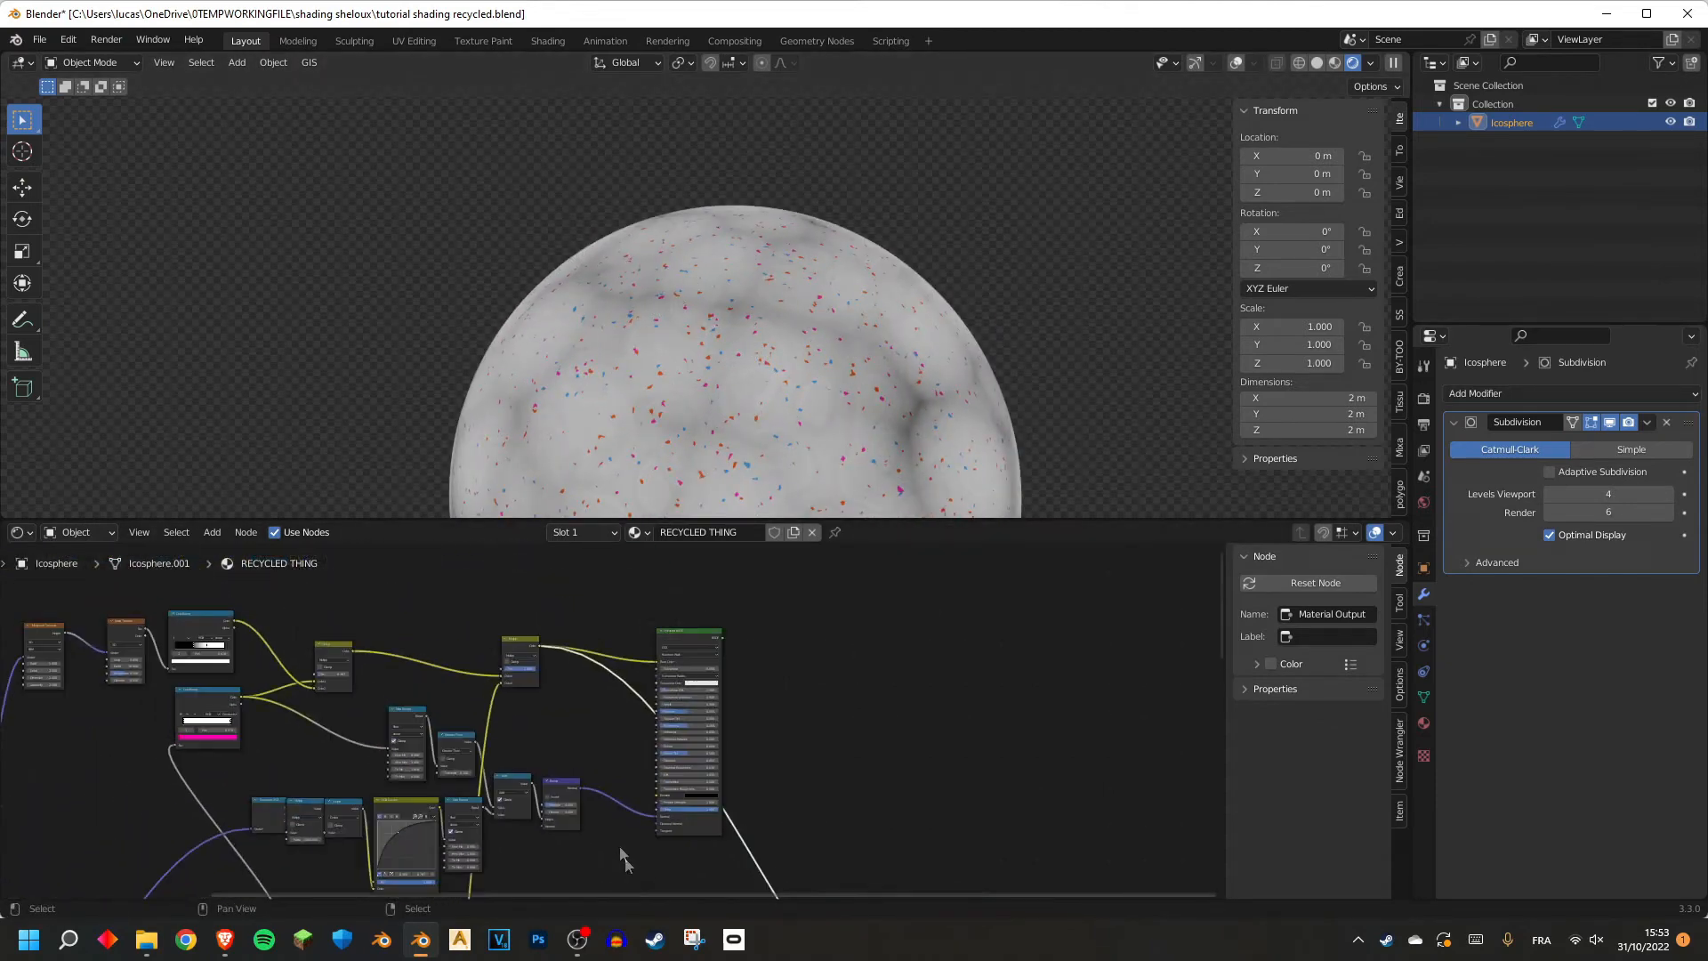
pyautogui.scroll(2, 761, 290)
pyautogui.scroll(4, 612, 721)
pyautogui.moveTo(543, 649)
pyautogui.mouseDown()
pyautogui.moveTo(578, 650)
pyautogui.moveTo(545, 620)
pyautogui.mouseUp()
pyautogui.scroll(-3, 554, 591)
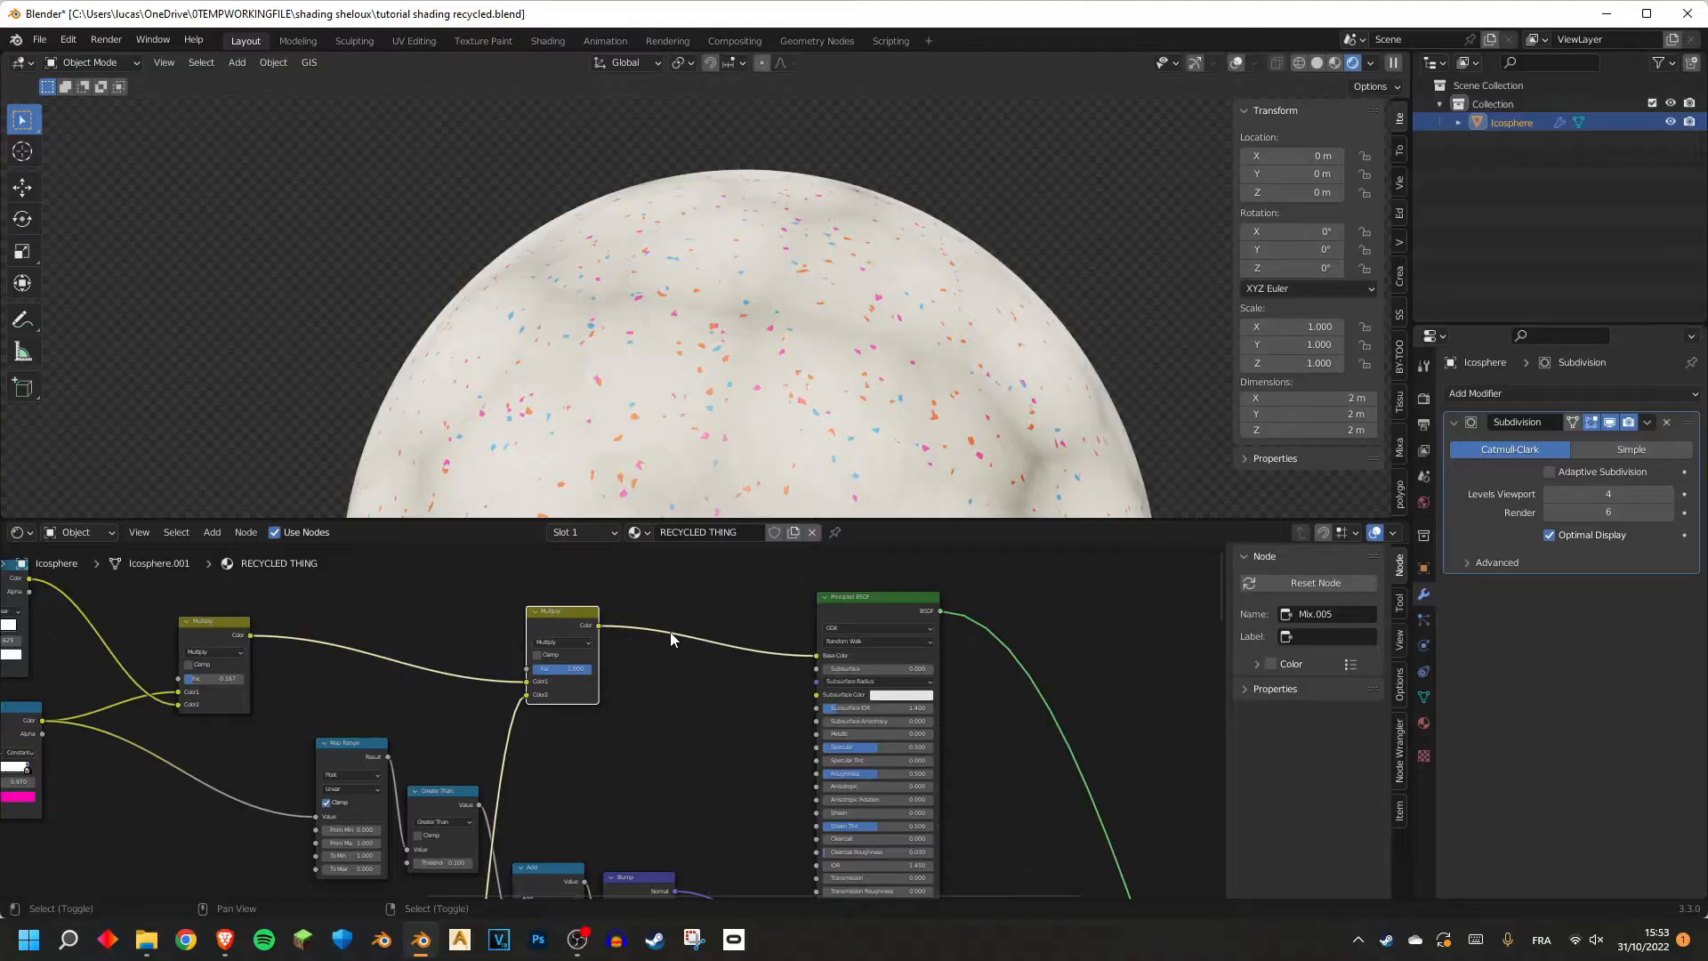
pyautogui.hotkey('shift', 'd')
pyautogui.click(701, 637)
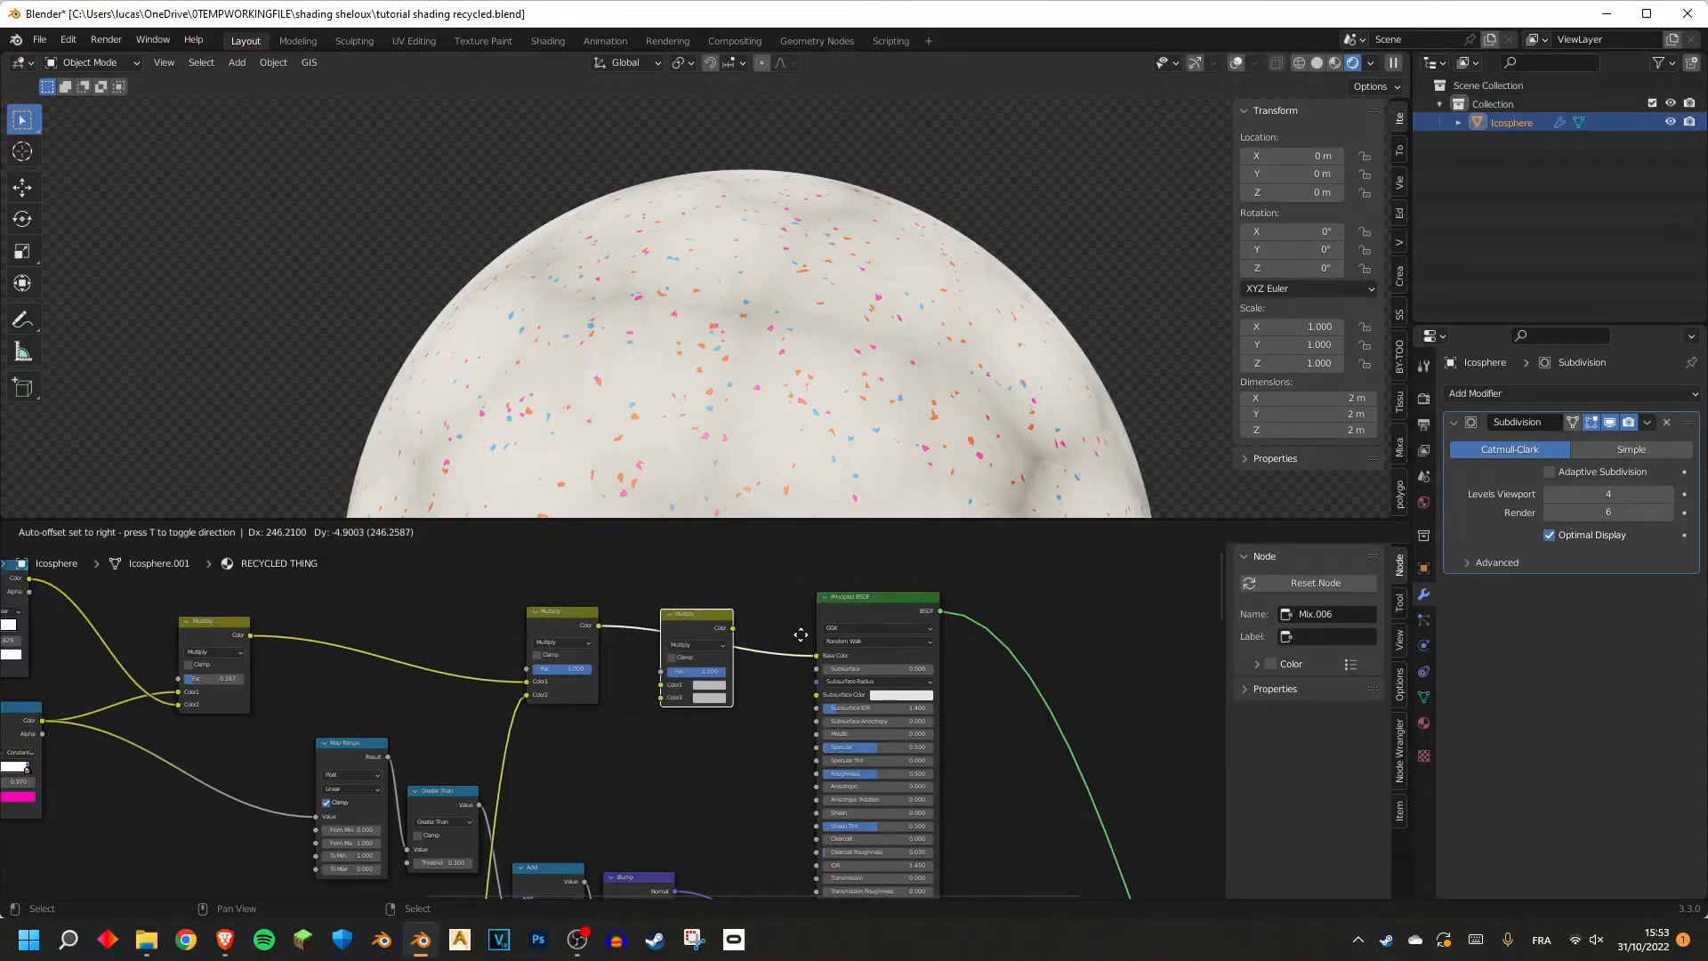
# Preview the crack pattern's mix node and connect its Color output to Color2 of the newest Multiply mix node.
pyautogui.scroll(-5, 544, 749)
pyautogui.scroll(6, 545, 749)
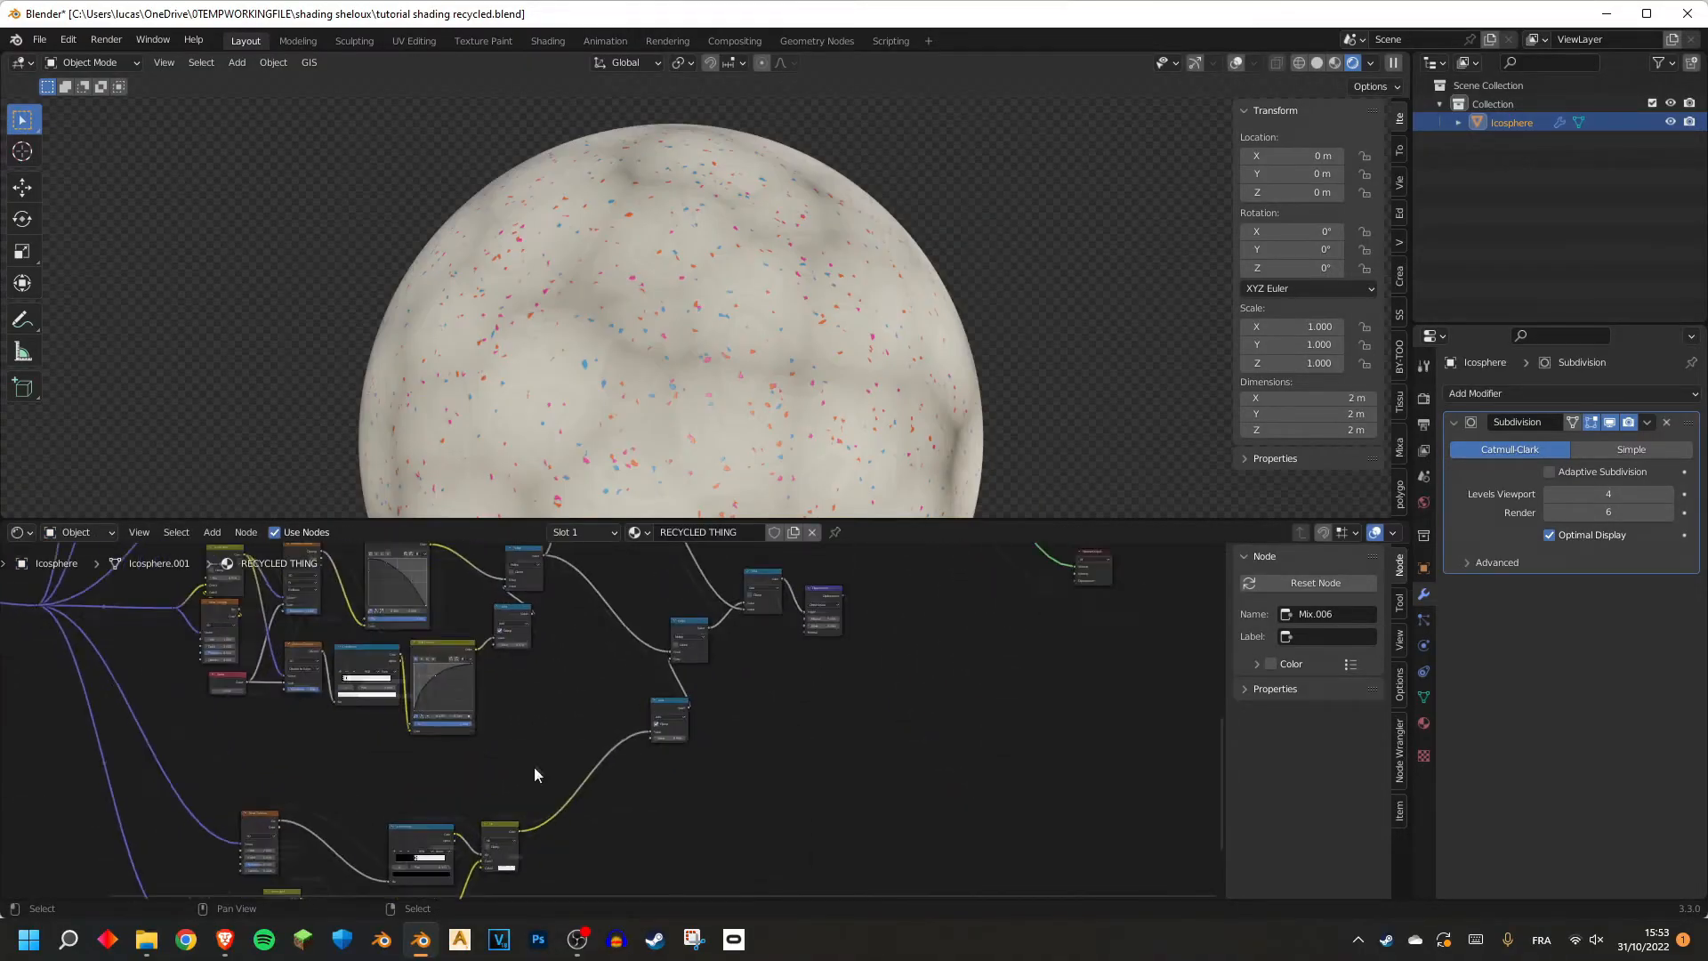
pyautogui.keyDown('ctrl'); pyautogui.keyDown('shift'); pyautogui.click(545, 682); pyautogui.keyUp('shift'); pyautogui.keyUp('ctrl')
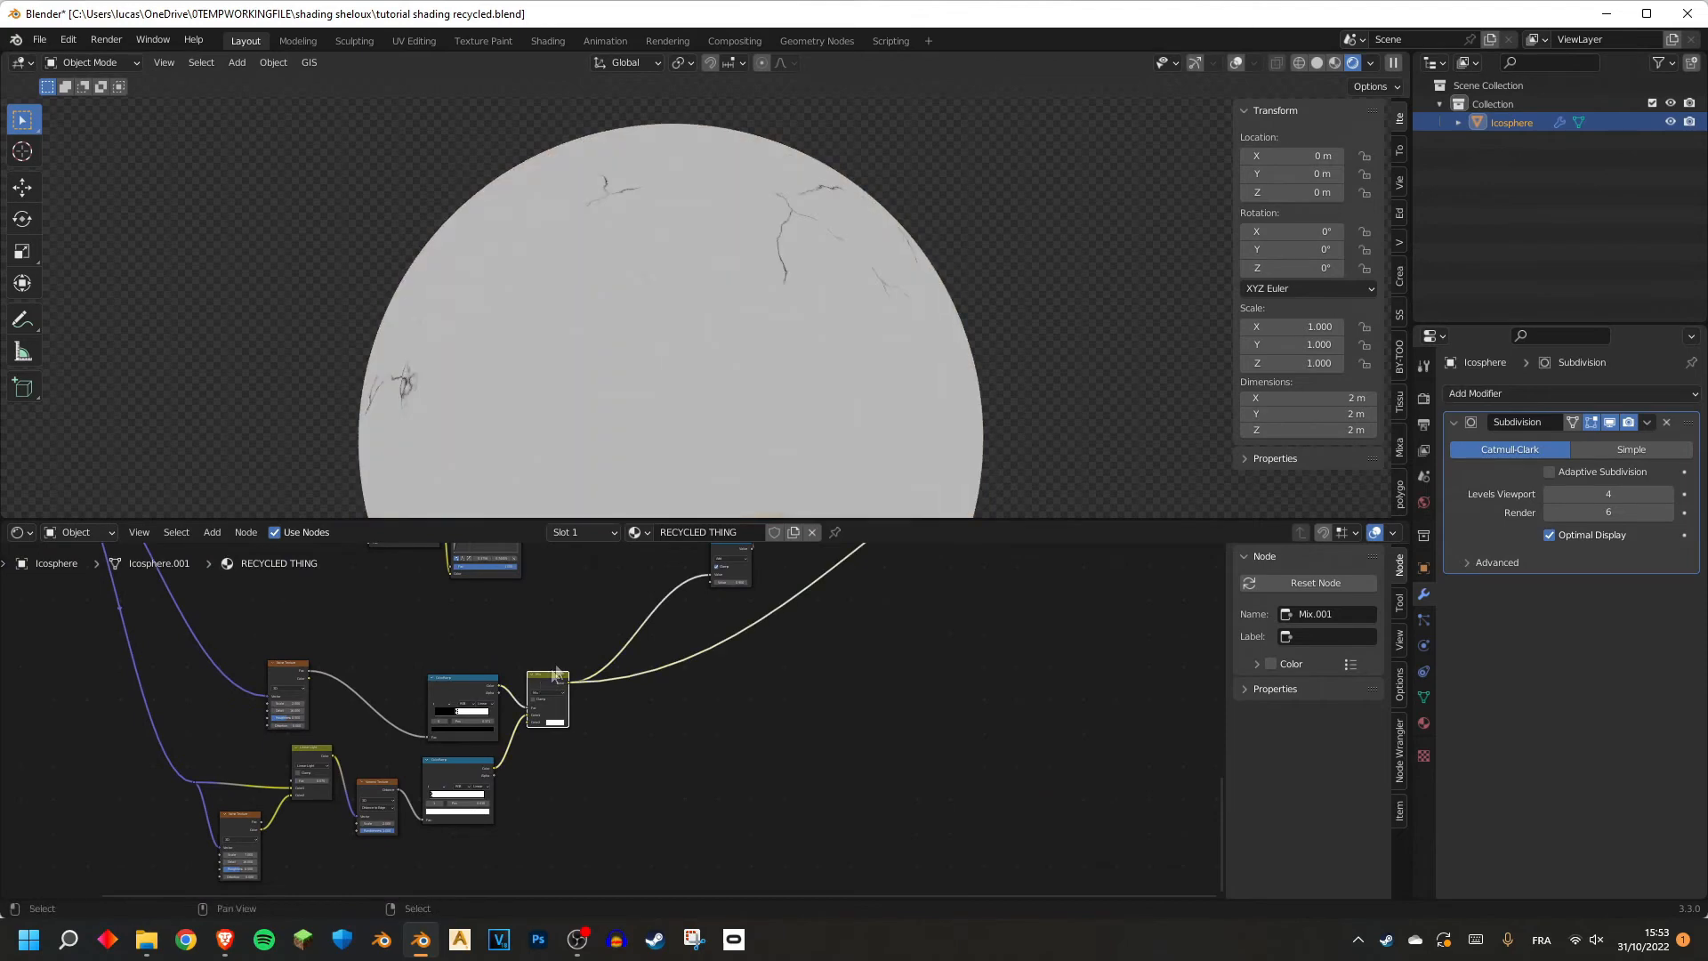
pyautogui.moveTo(566, 685); pyautogui.dragTo(737, 754)
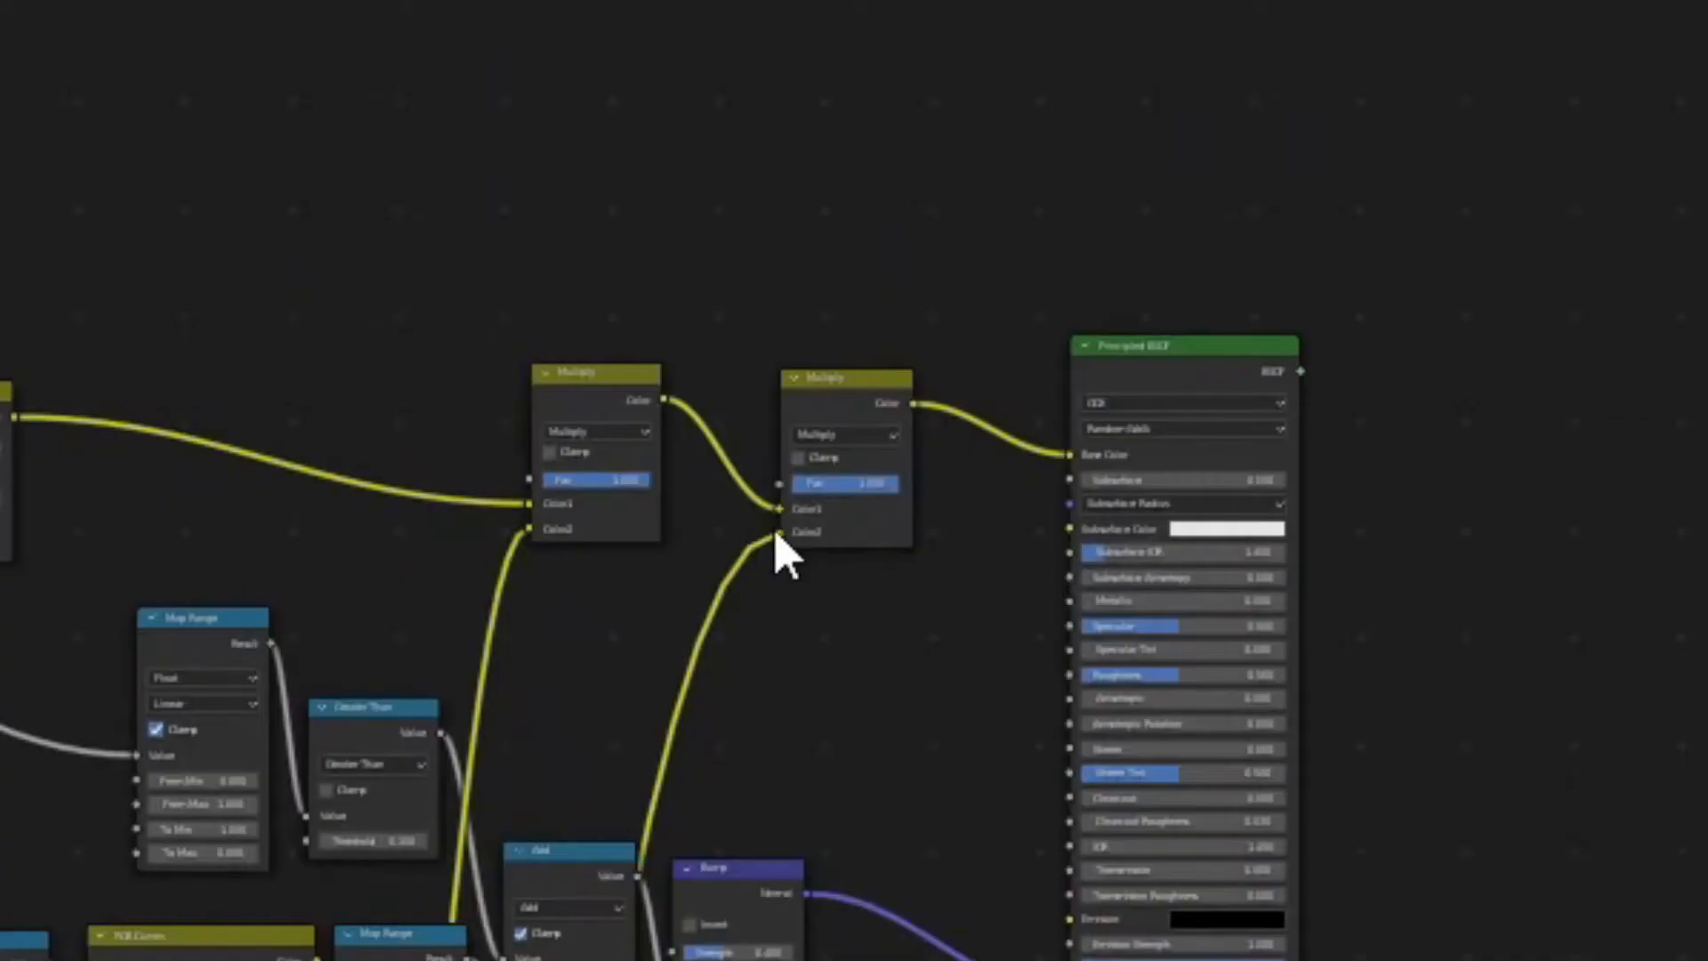
# Preview the newest Multiply mix node and examine how the cracks darken the speckled color on the sphere.
pyautogui.keyDown('ctrl'); pyautogui.keyDown('shift'); pyautogui.click(863, 383); pyautogui.keyUp('shift'); pyautogui.keyUp('ctrl')
pyautogui.scroll(4, 799, 623)
pyautogui.moveTo(799, 623); pyautogui.dragTo(634, 621, button='middle')
pyautogui.scroll(2, 741, 307)
pyautogui.moveTo(748, 302)
pyautogui.mouseDown(button='middle')
pyautogui.moveTo(734, 298)
pyautogui.moveTo(819, 303)
pyautogui.moveTo(775, 285)
pyautogui.mouseUp(button='middle')
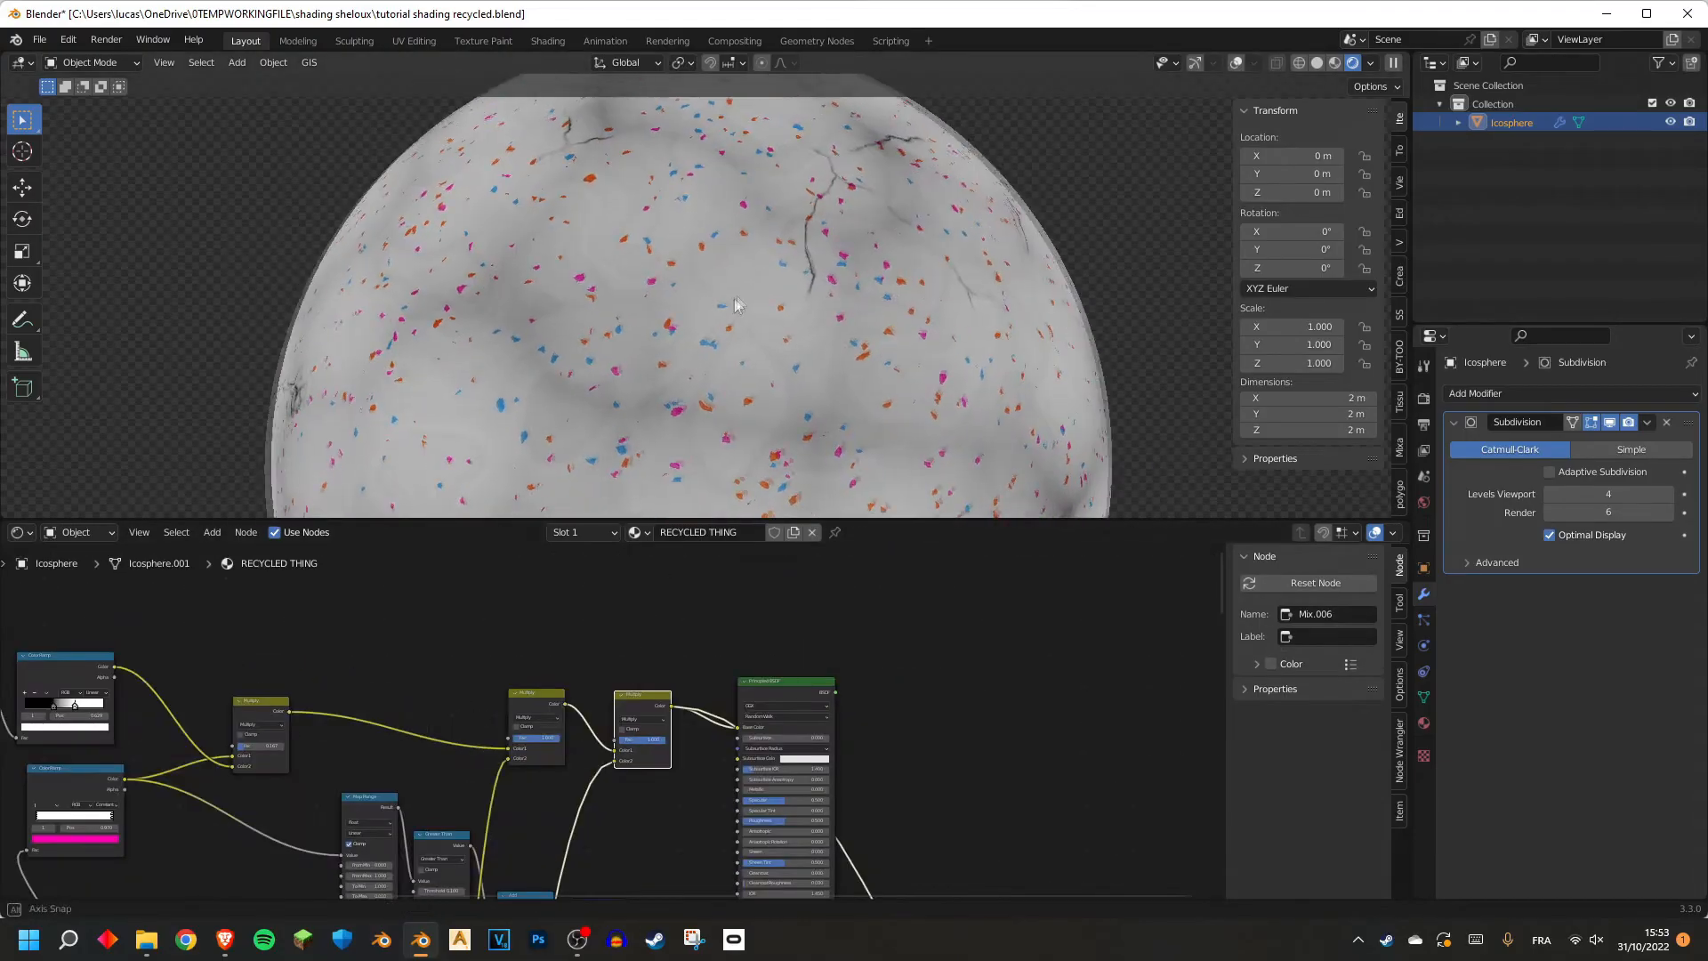
pyautogui.scroll(4, 819, 302)
pyautogui.scroll(-2, 772, 293)
pyautogui.scroll(6, 680, 711)
pyautogui.moveTo(677, 714); pyautogui.dragTo(617, 610, button='middle')
pyautogui.scroll(-4, 543, 738)
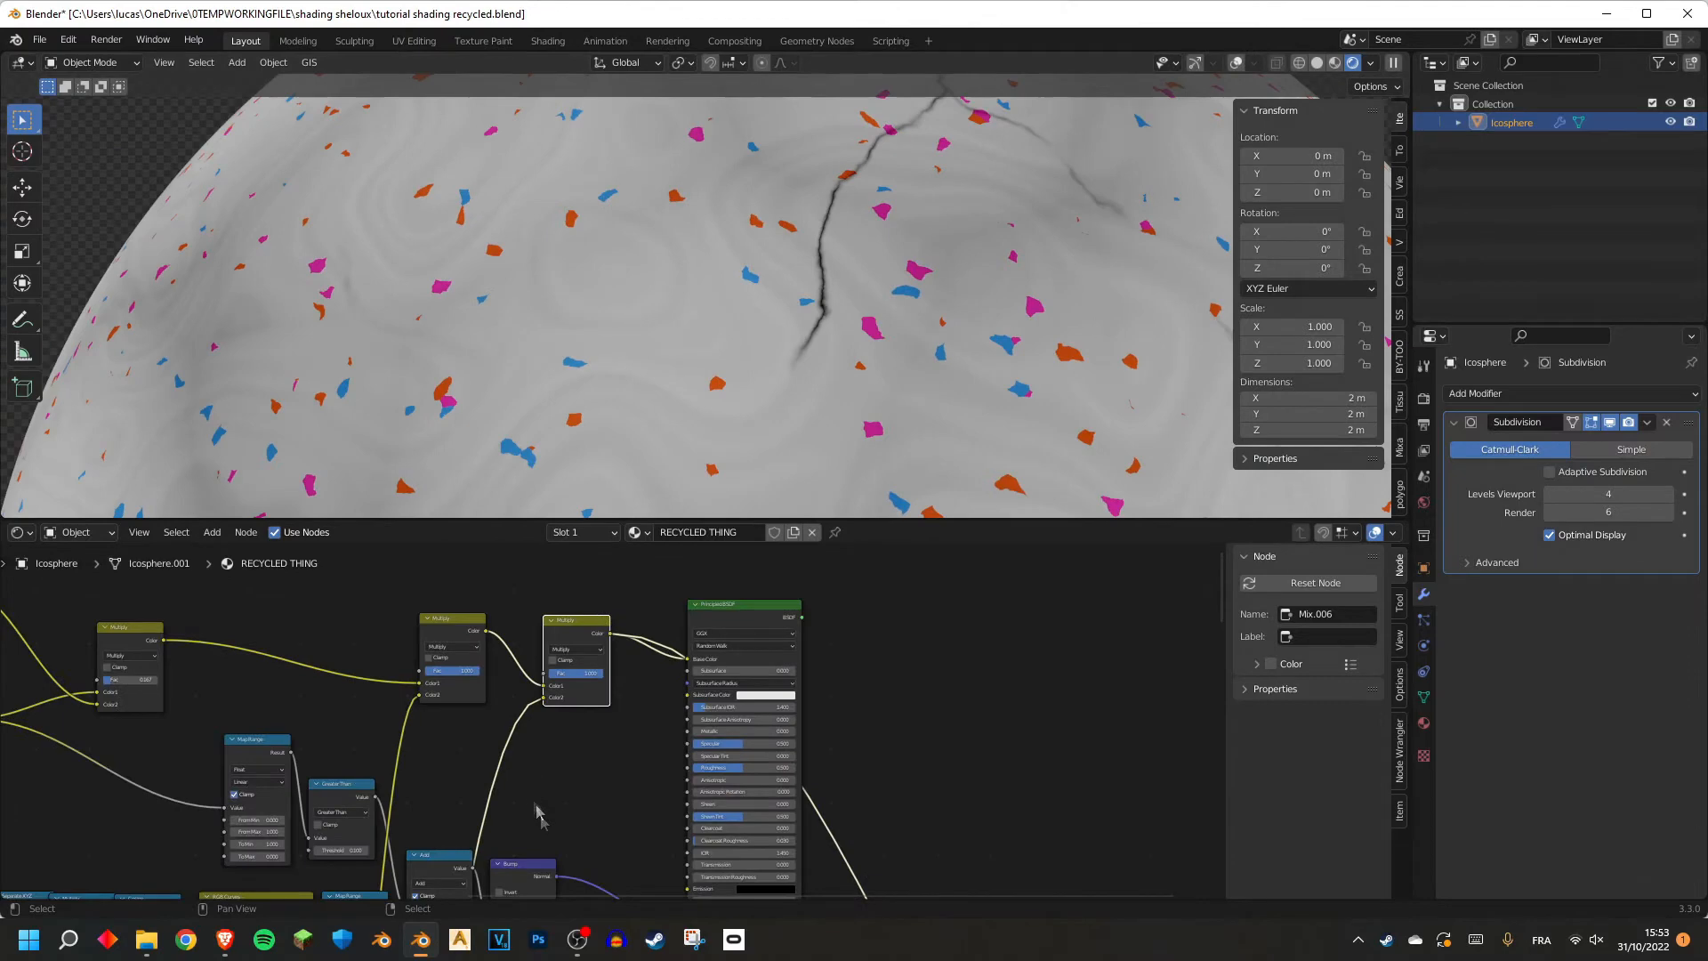
# Duplicate the Add math node onto the link into the Bump node's Height and change its operation to Multiply.
pyautogui.scroll(-2, 530, 800)
pyautogui.moveTo(530, 801); pyautogui.dragTo(647, 623, button='middle')
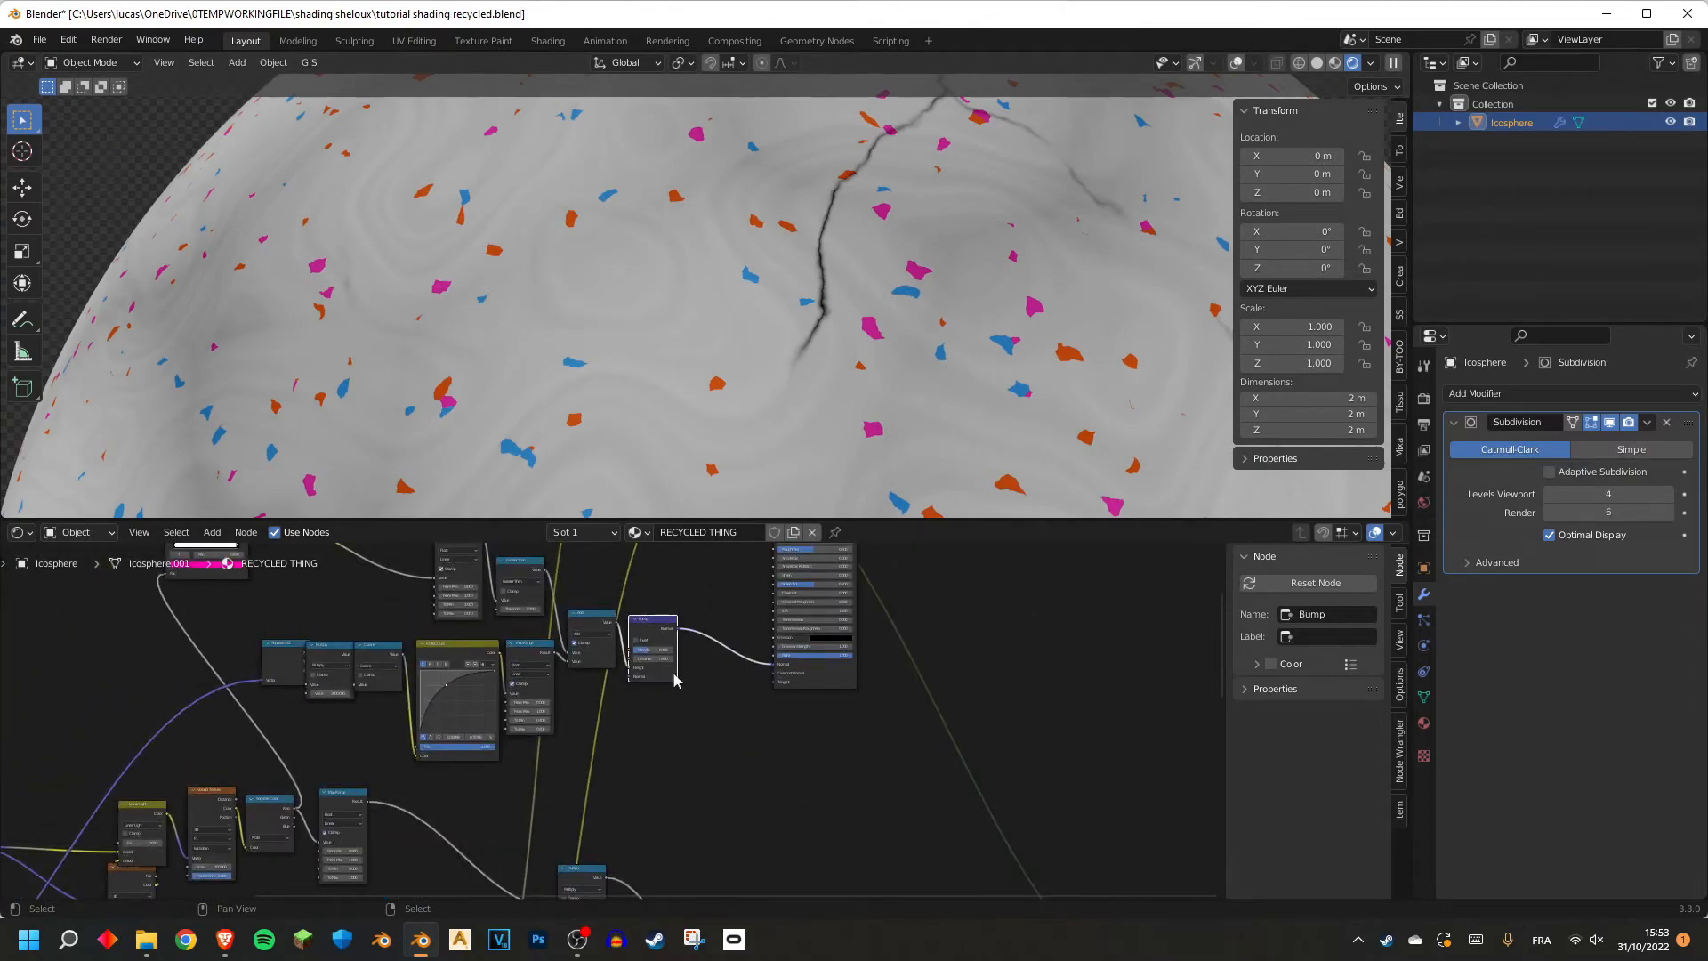
pyautogui.click(590, 637)
pyautogui.hotkey('shift', 'd')
pyautogui.click(672, 664)
pyautogui.scroll(5, 676, 663)
pyautogui.moveTo(683, 667); pyautogui.dragTo(743, 619, button='middle')
pyautogui.scroll(2, 743, 617)
pyautogui.click(744, 616)
pyautogui.click(721, 695)
pyautogui.scroll(-5, 667, 791)
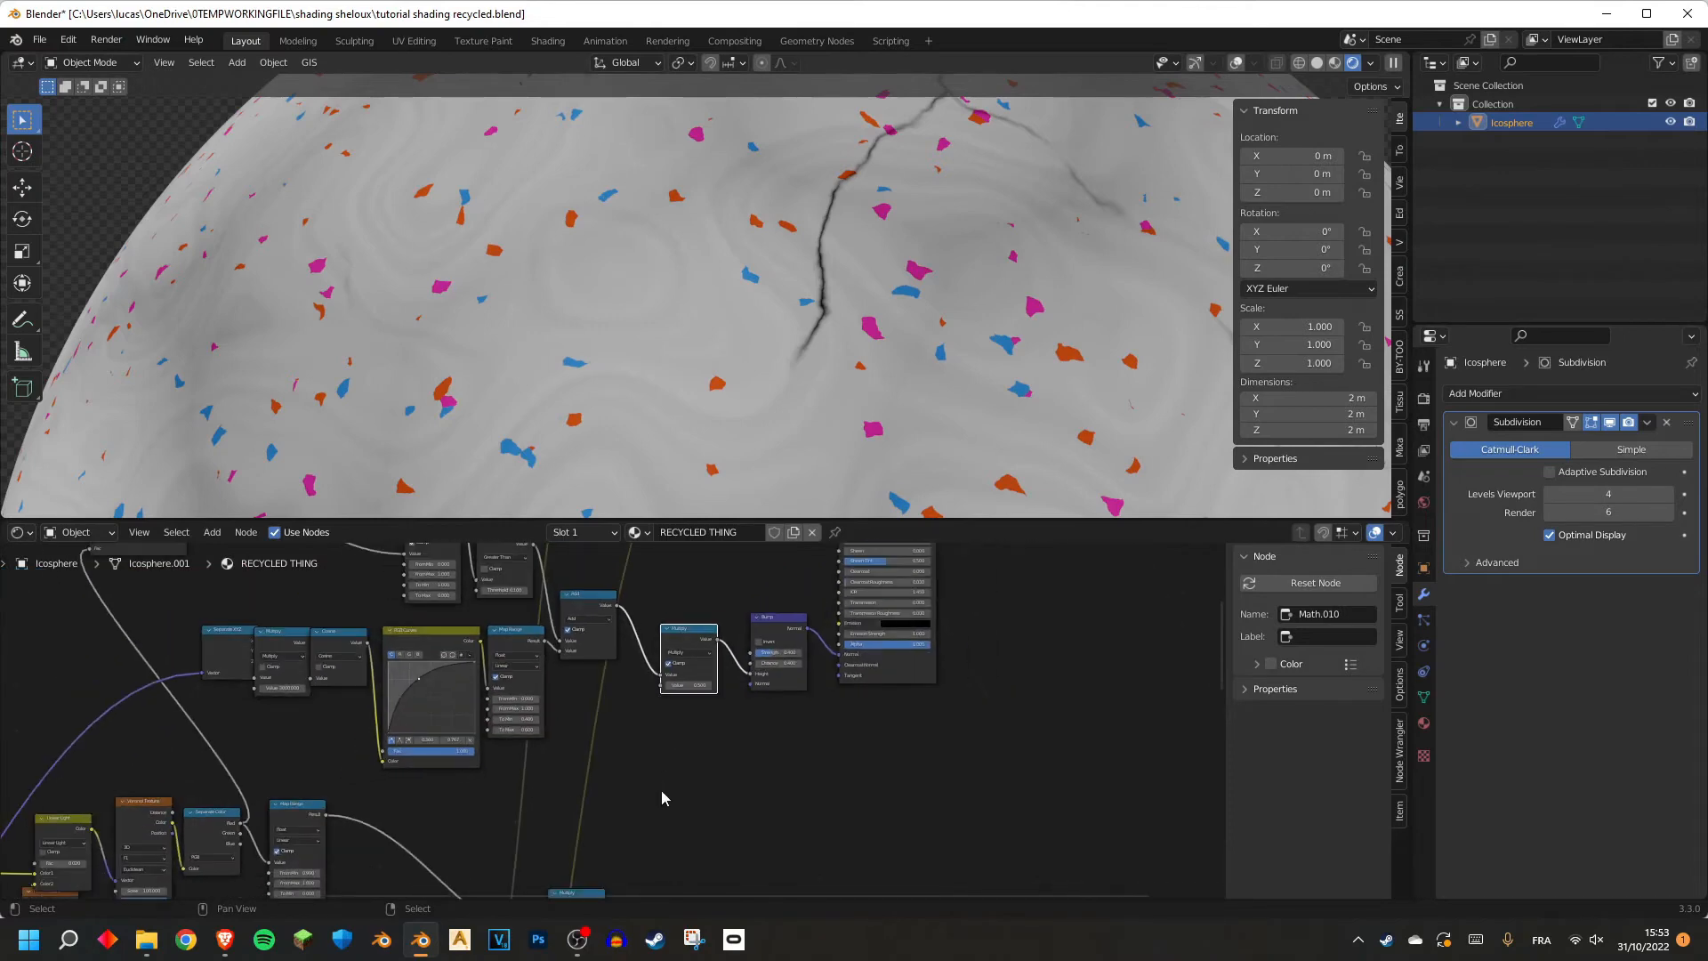
# Connect the crack pattern's mix node to the second value of the Multiply math node before the Bump and preview that node.
pyautogui.scroll(-3, 625, 719)
pyautogui.moveTo(613, 743); pyautogui.dragTo(596, 582, button='middle')
pyautogui.scroll(6, 534, 783)
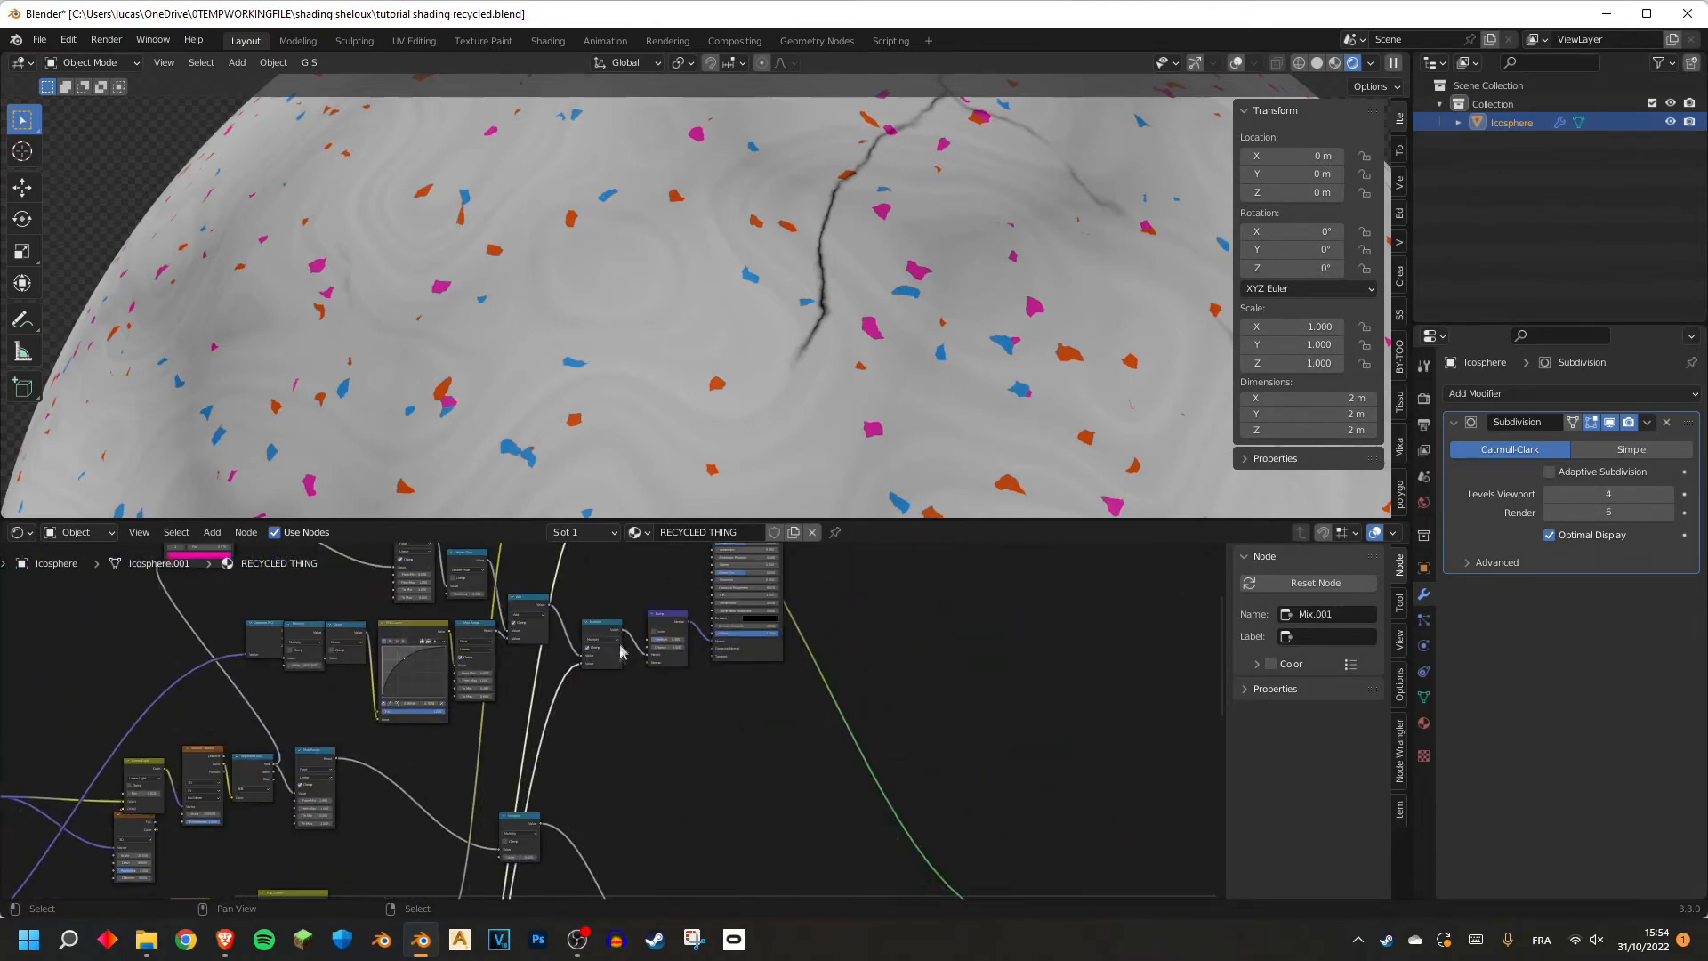
pyautogui.moveTo(570, 676); pyautogui.dragTo(623, 579, button='middle')
pyautogui.keyDown('ctrl'); pyautogui.keyDown('shift'); pyautogui.click(600, 591); pyautogui.keyUp('shift'); pyautogui.keyUp('ctrl')
pyautogui.scroll(-5, 792, 307)
pyautogui.moveTo(765, 345); pyautogui.dragTo(743, 361, button='middle')
pyautogui.scroll(6, 777, 322)
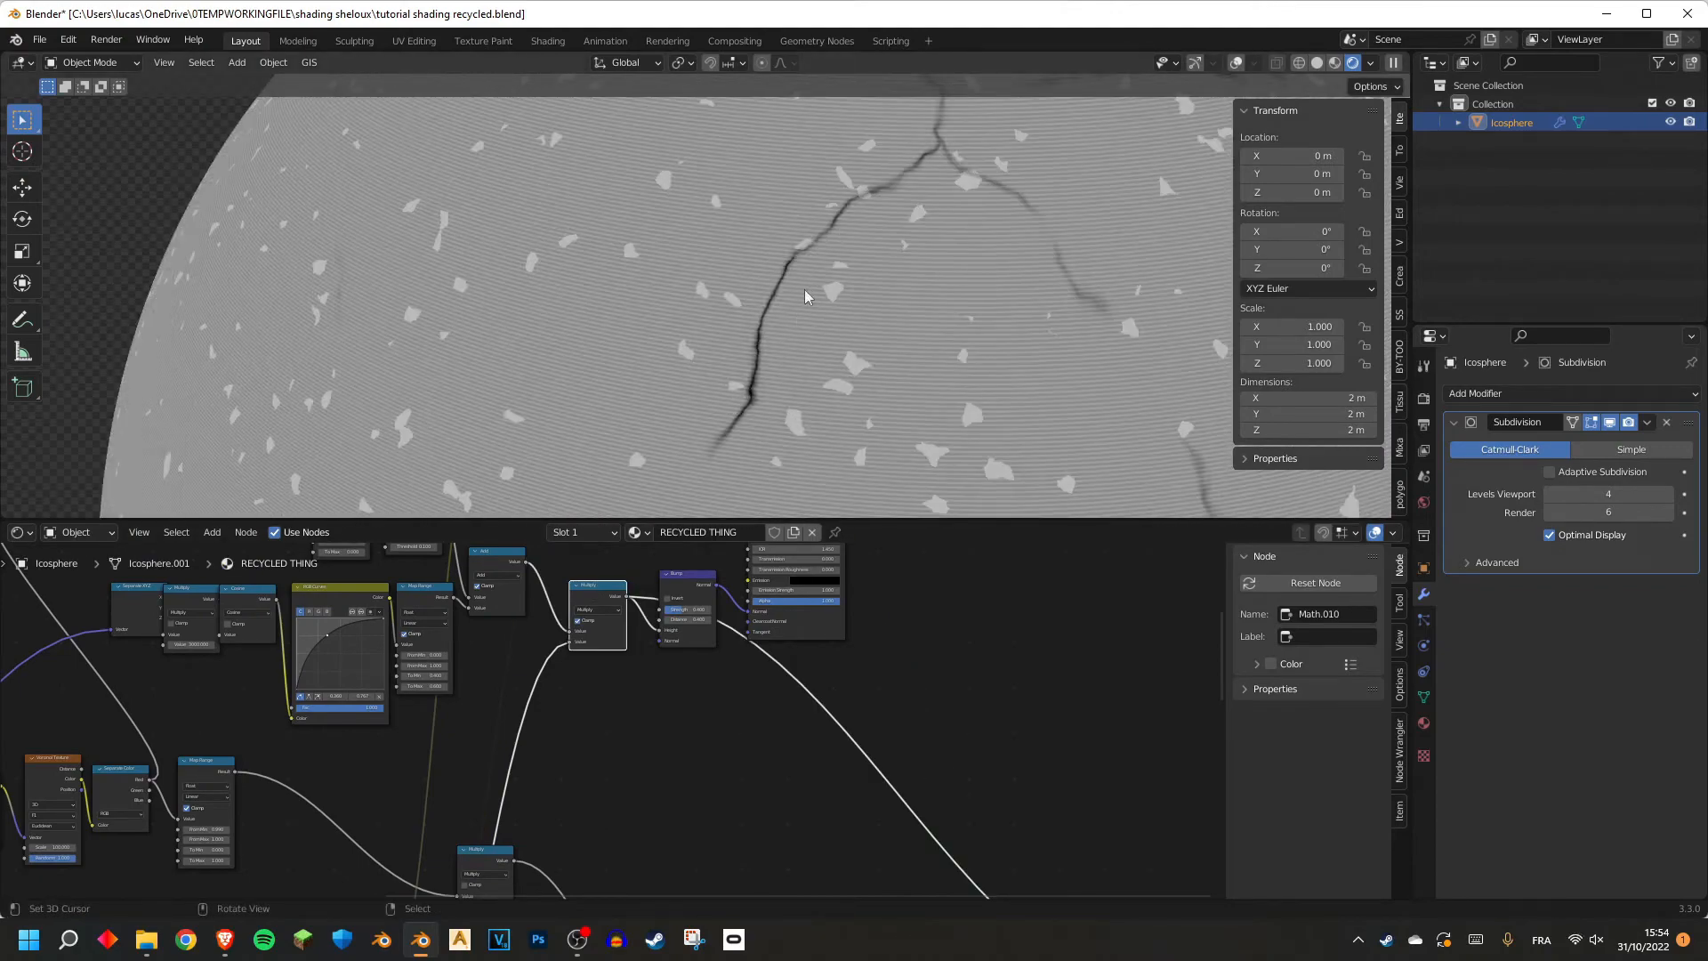
pyautogui.scroll(-1, 719, 377)
pyautogui.scroll(-2, 614, 723)
# Preview the Principled BSDF and lower the Fac of the crack Multiply node to 0.252 and the crevice Multiply node to 0.550.
pyautogui.moveTo(667, 648); pyautogui.dragTo(621, 823, button='middle')
pyautogui.keyDown('ctrl'); pyautogui.keyDown('shift'); pyautogui.click(708, 703); pyautogui.keyUp('shift'); pyautogui.keyUp('ctrl')
pyautogui.scroll(5, 610, 671)
pyautogui.moveTo(578, 652); pyautogui.dragTo(654, 725, button='middle')
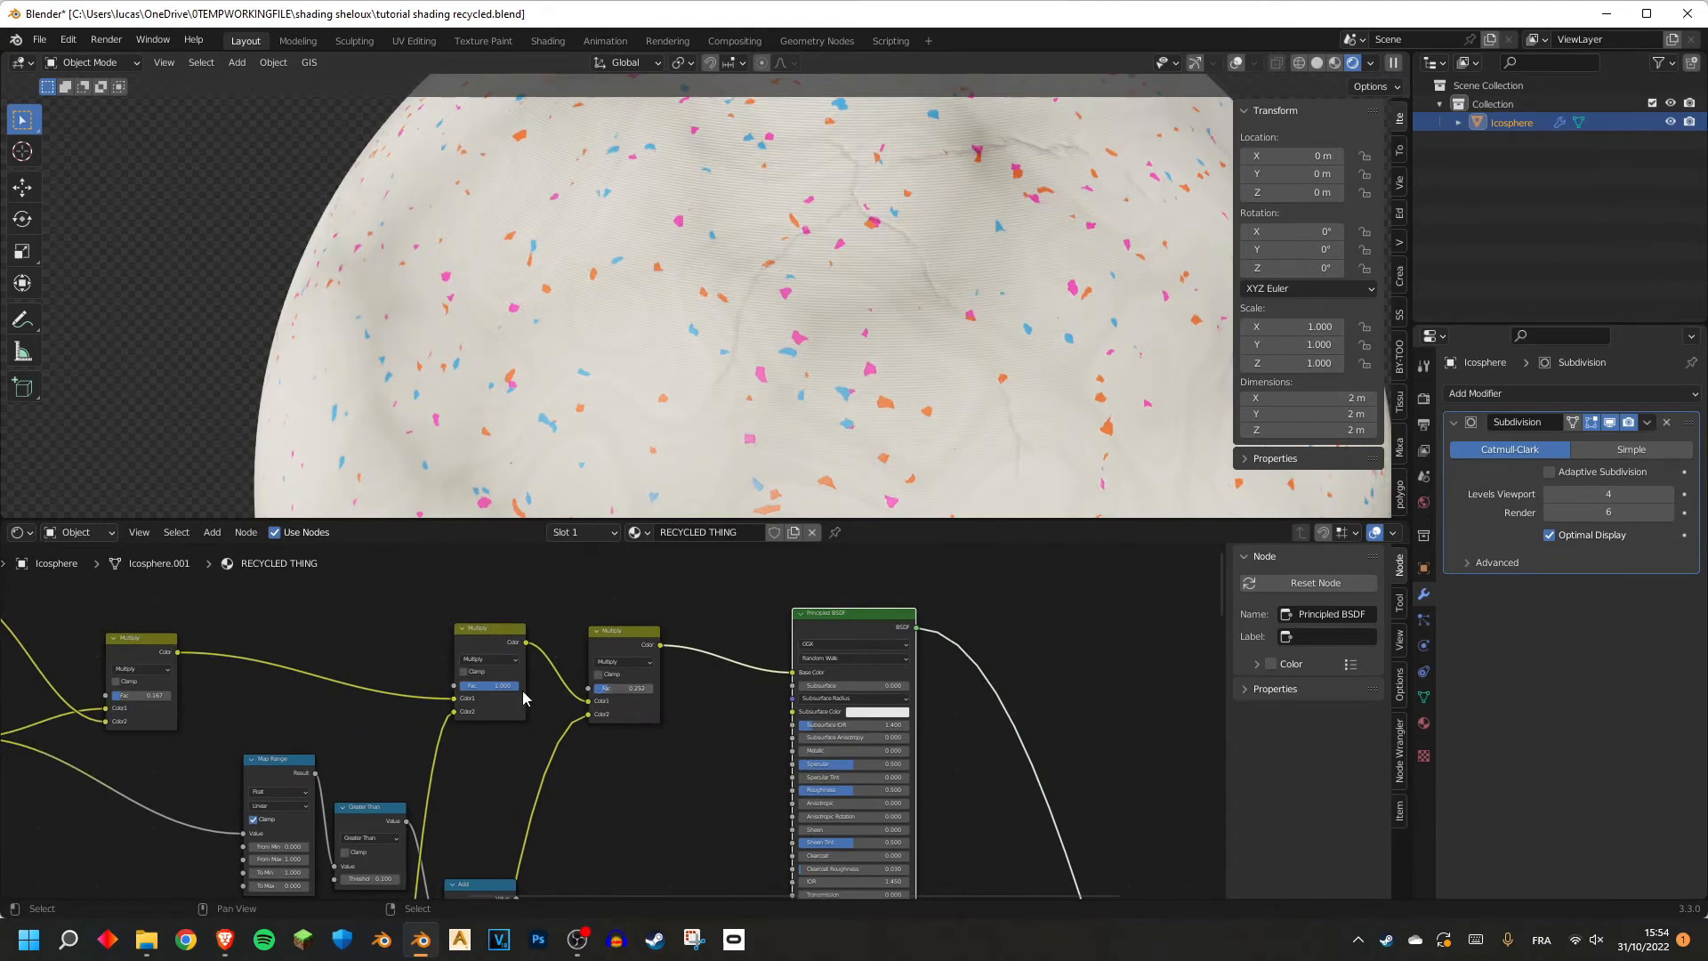
pyautogui.scroll(1, 523, 698)
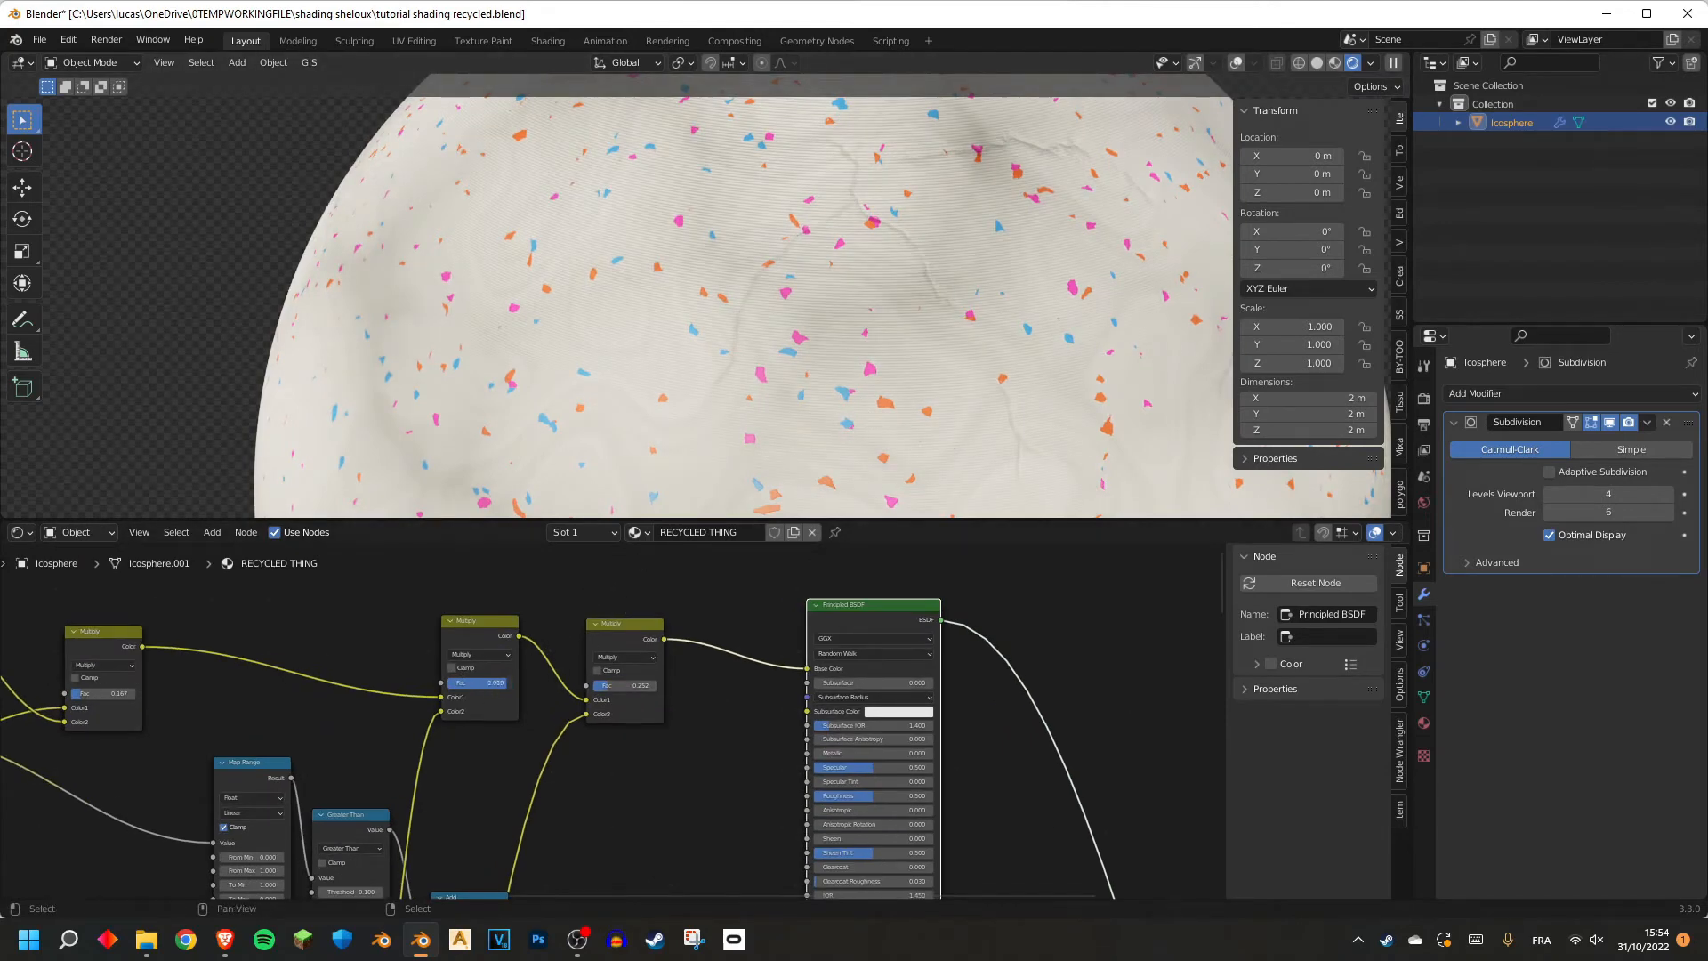
pyautogui.moveTo(506, 684); pyautogui.dragTo(474, 683)
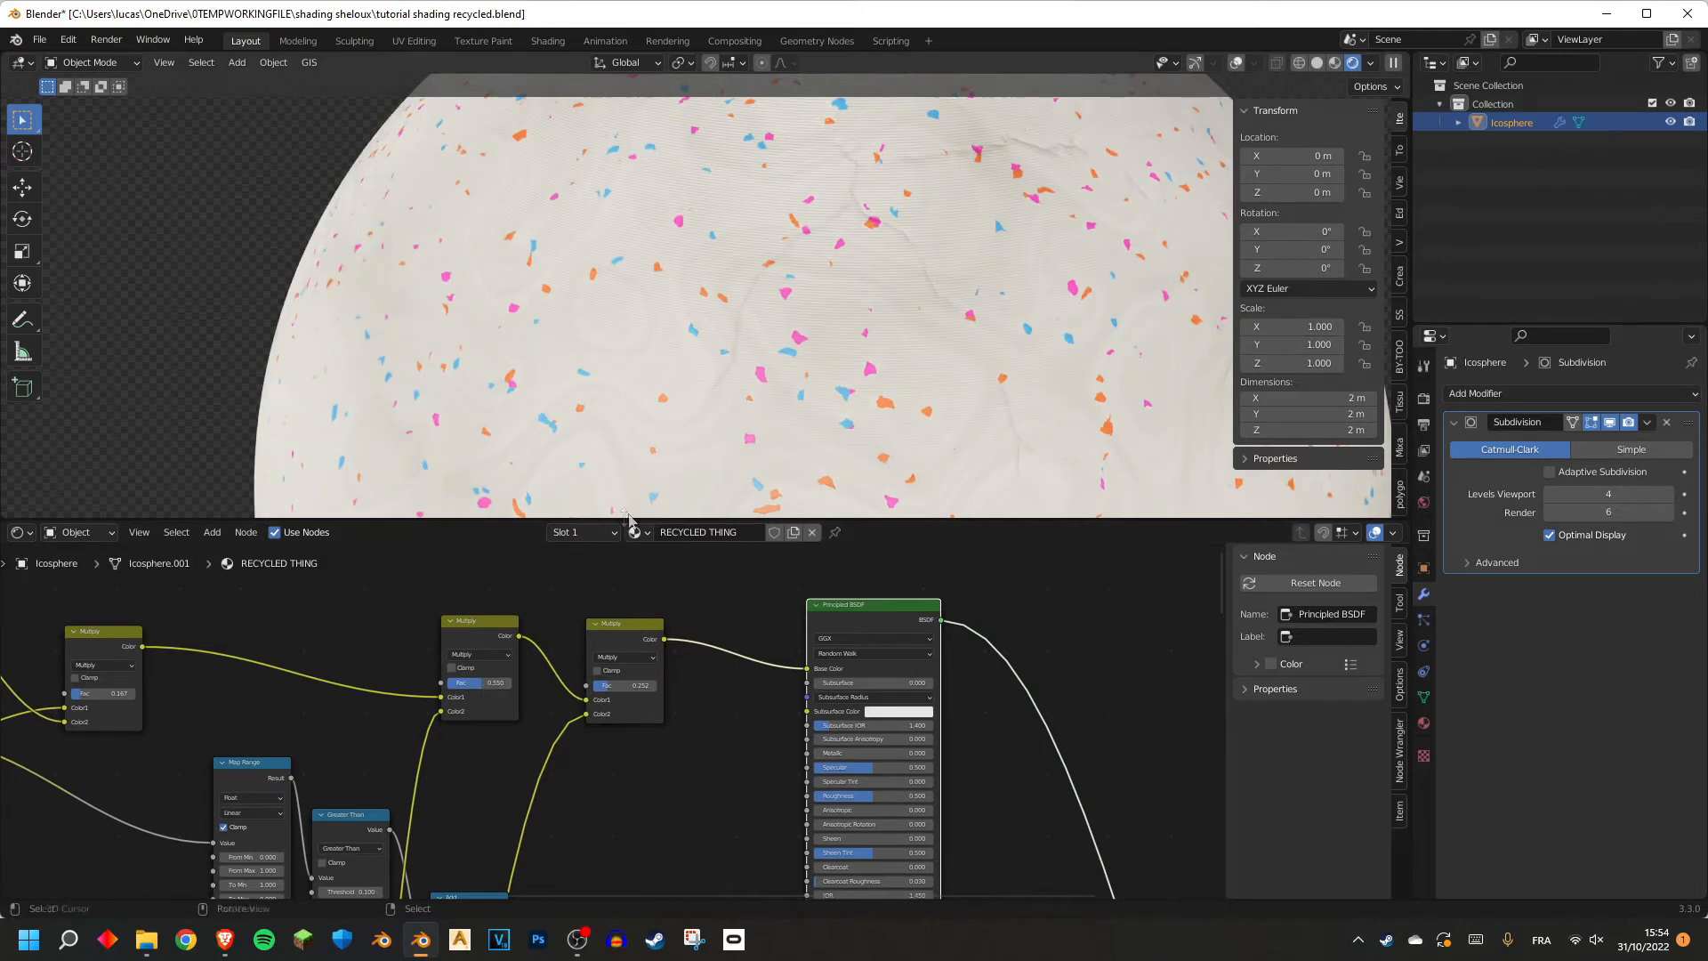
pyautogui.scroll(-4, 781, 480)
pyautogui.moveTo(1022, 427); pyautogui.dragTo(725, 347, button='middle')
pyautogui.scroll(4, 699, 311)
pyautogui.scroll(3, 731, 384)
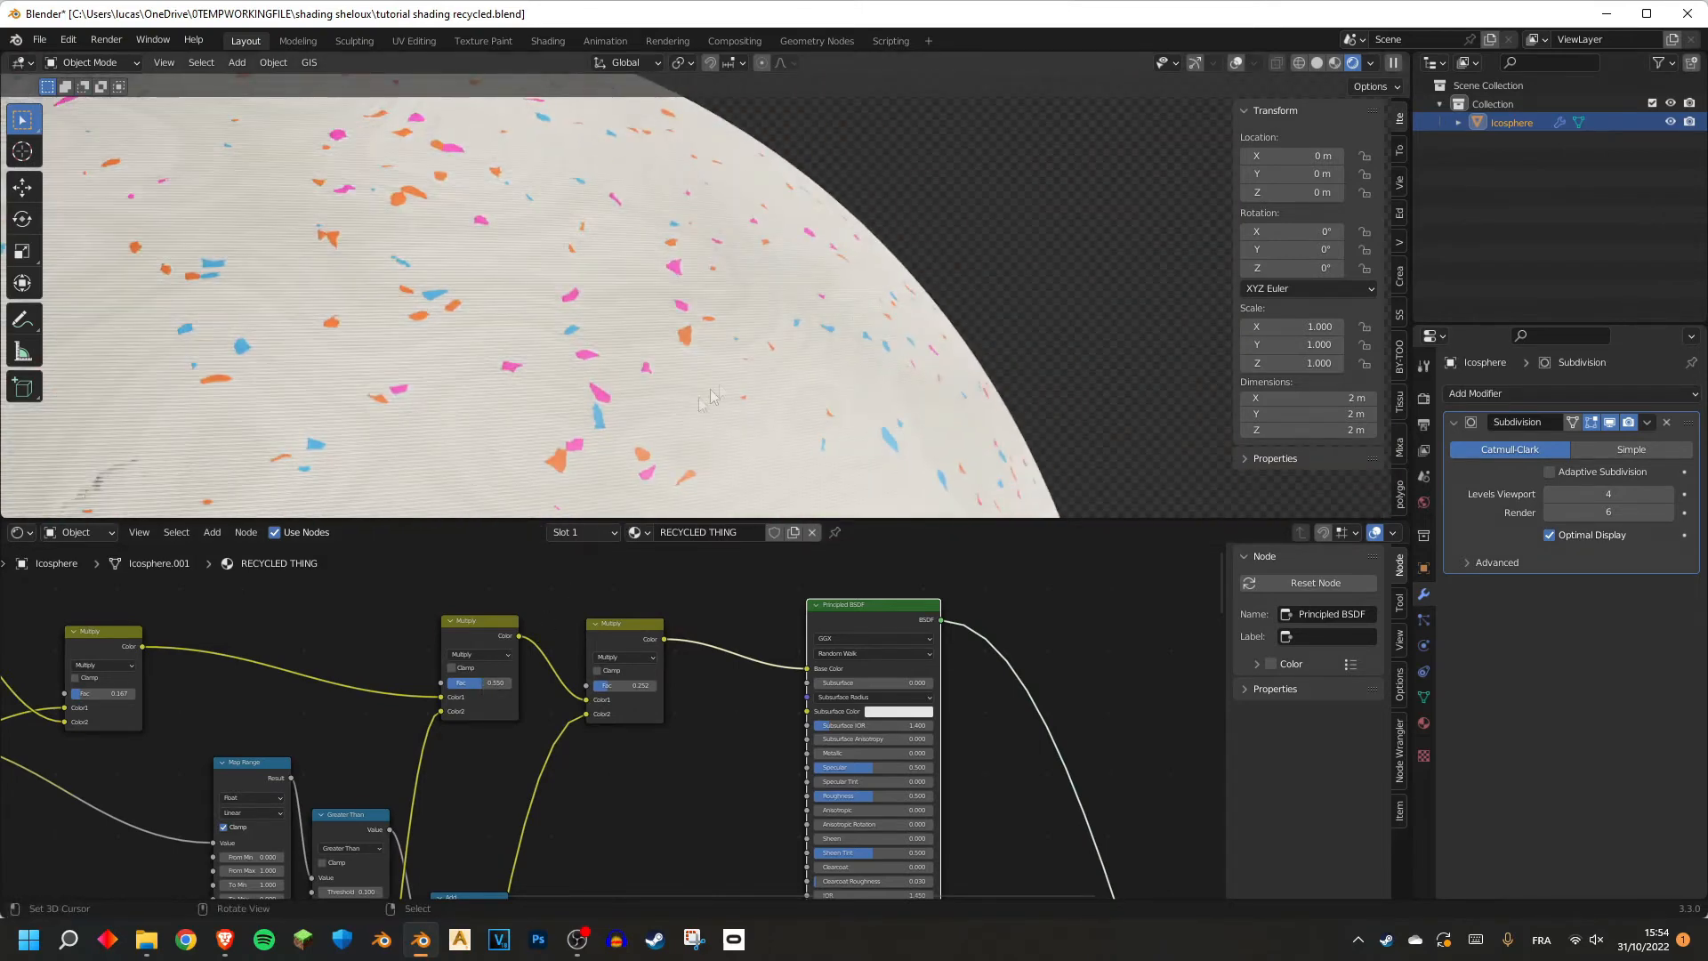
# Reconnect the Displacement node to the Material Output's Displacement input and save the file.
pyautogui.scroll(-6, 637, 398)
pyautogui.scroll(-5, 558, 658)
pyautogui.moveTo(768, 671); pyautogui.dragTo(648, 551, button='middle')
pyautogui.moveTo(731, 889); pyautogui.dragTo(625, 748, button='middle')
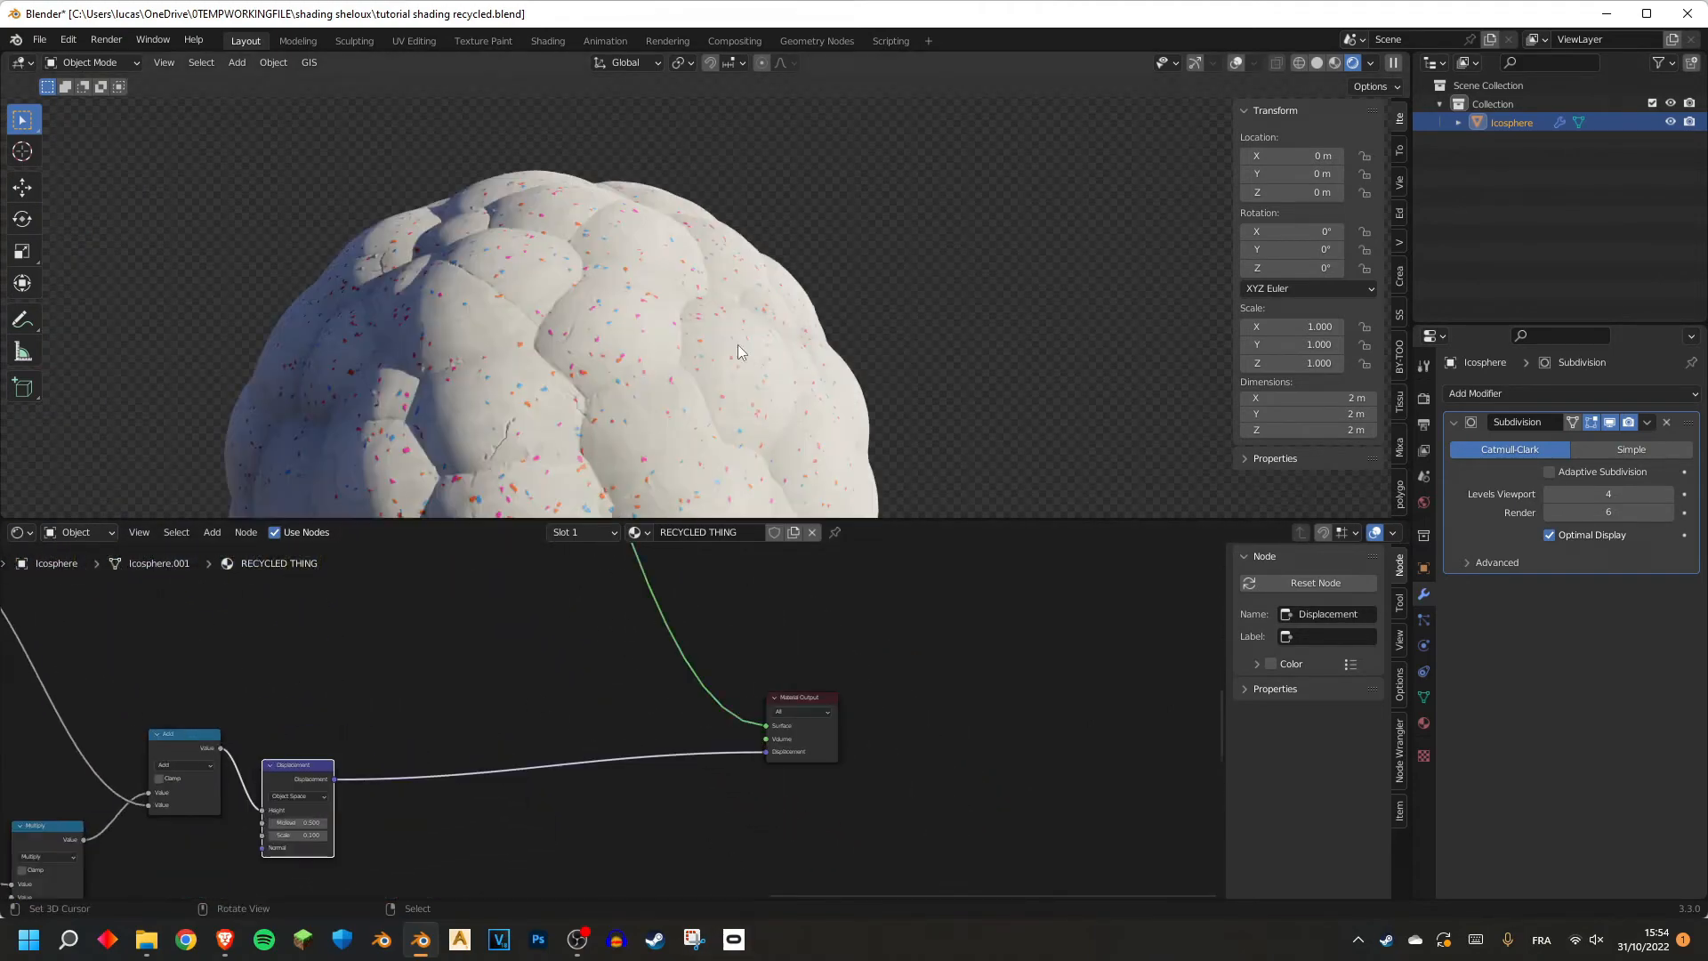
pyautogui.moveTo(756, 345); pyautogui.dragTo(771, 345, button='middle')
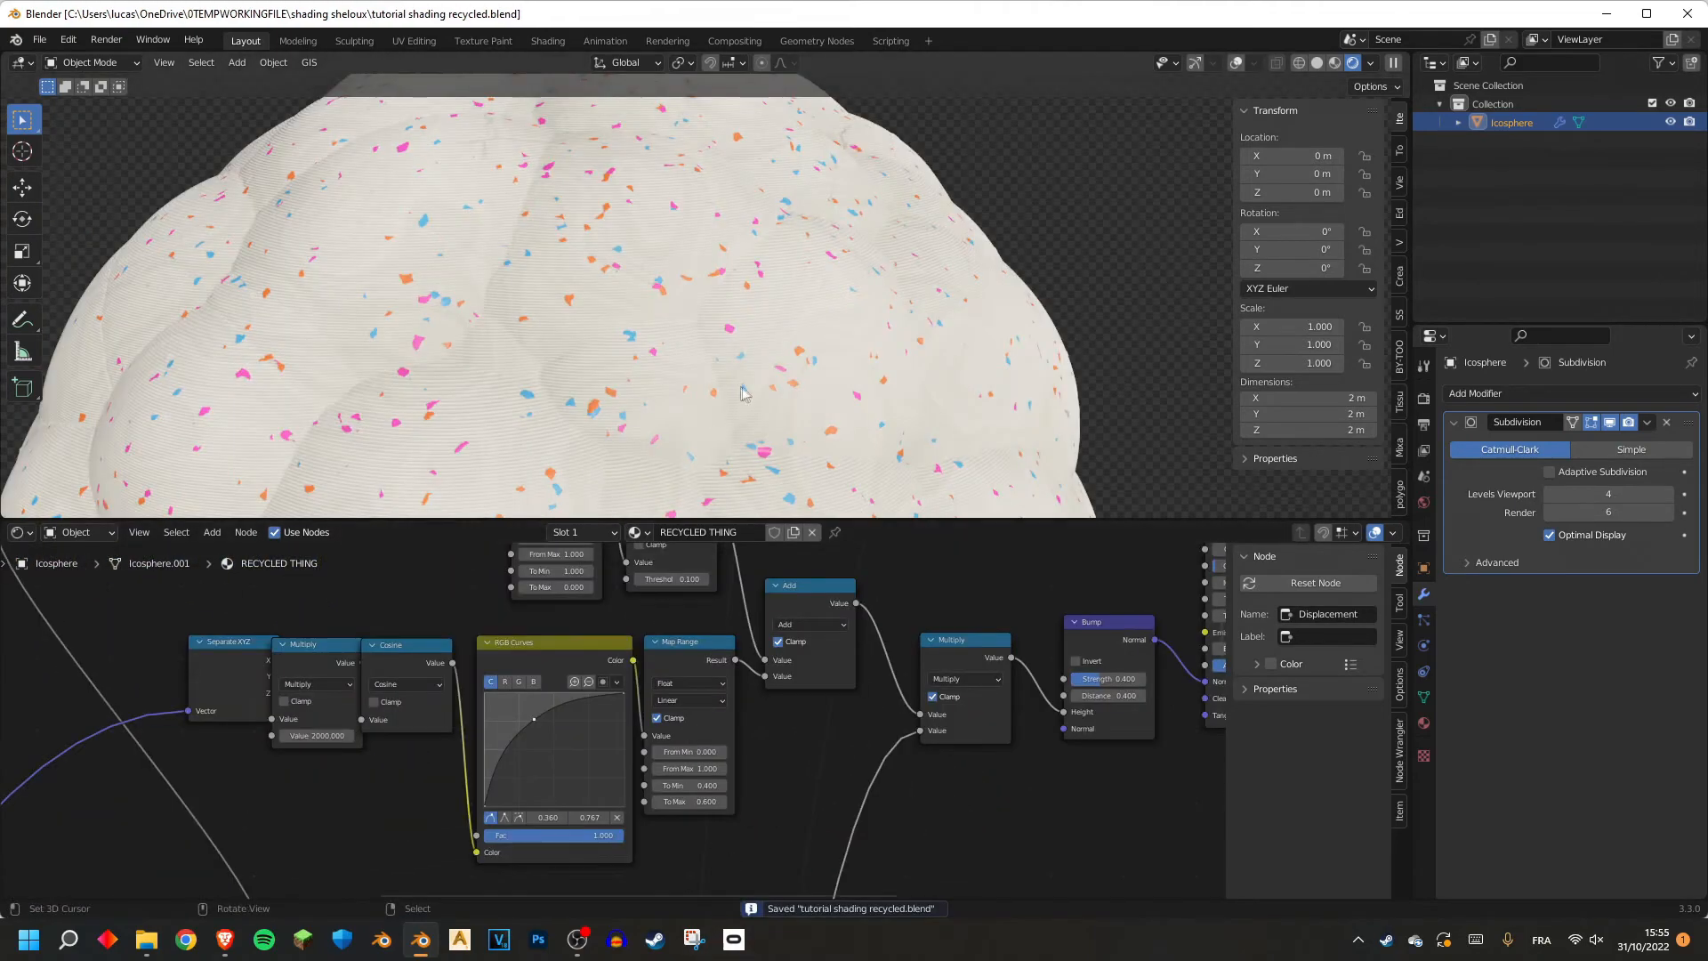
pyautogui.scroll(-8, 827, 716)
pyautogui.scroll(7, 827, 685)
# Set the Principled BSDF's Roughness to 1.000 and briefly compare it with 0.000 on the displaced surface.
pyautogui.moveTo(850, 663); pyautogui.dragTo(709, 777, button='middle')
pyautogui.scroll(1, 765, 712)
pyautogui.moveTo(979, 708); pyautogui.dragTo(777, 696, button='middle')
pyautogui.scroll(2, 772, 362)
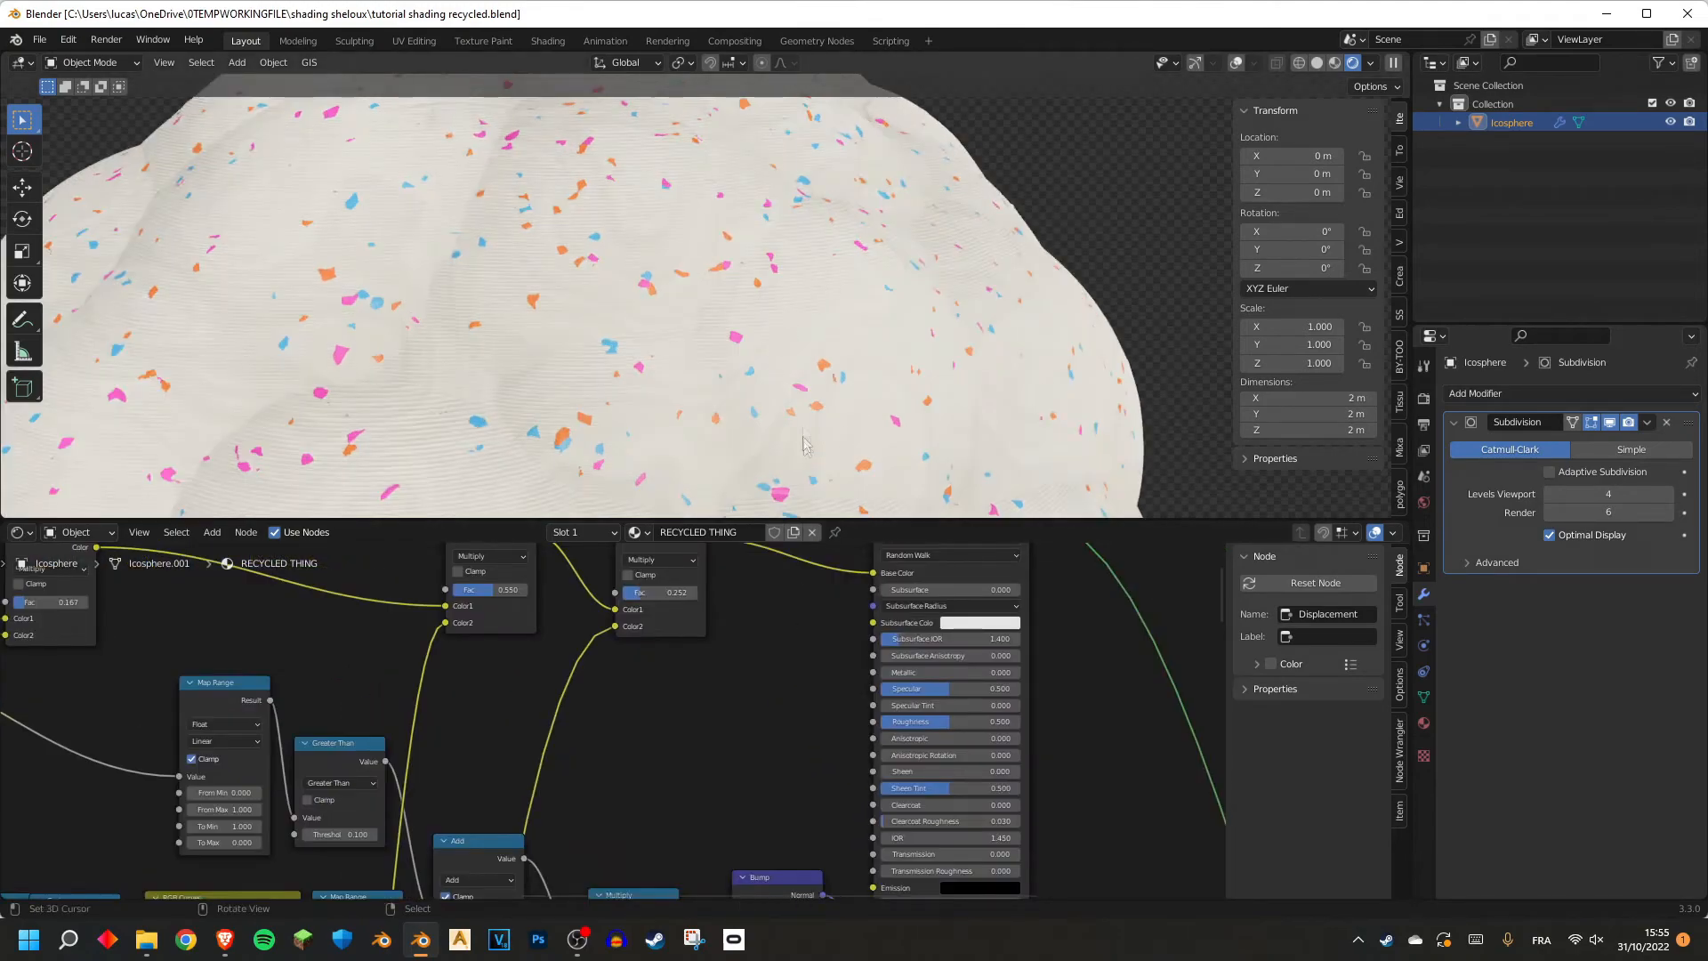
pyautogui.scroll(-1, 819, 657)
pyautogui.moveTo(899, 729); pyautogui.dragTo(965, 728)
pyautogui.scroll(-4, 854, 352)
pyautogui.moveTo(854, 352); pyautogui.dragTo(800, 400, button='middle')
pyautogui.scroll(3, 800, 400)
pyautogui.scroll(2, 798, 419)
pyautogui.scroll(2, 488, 341)
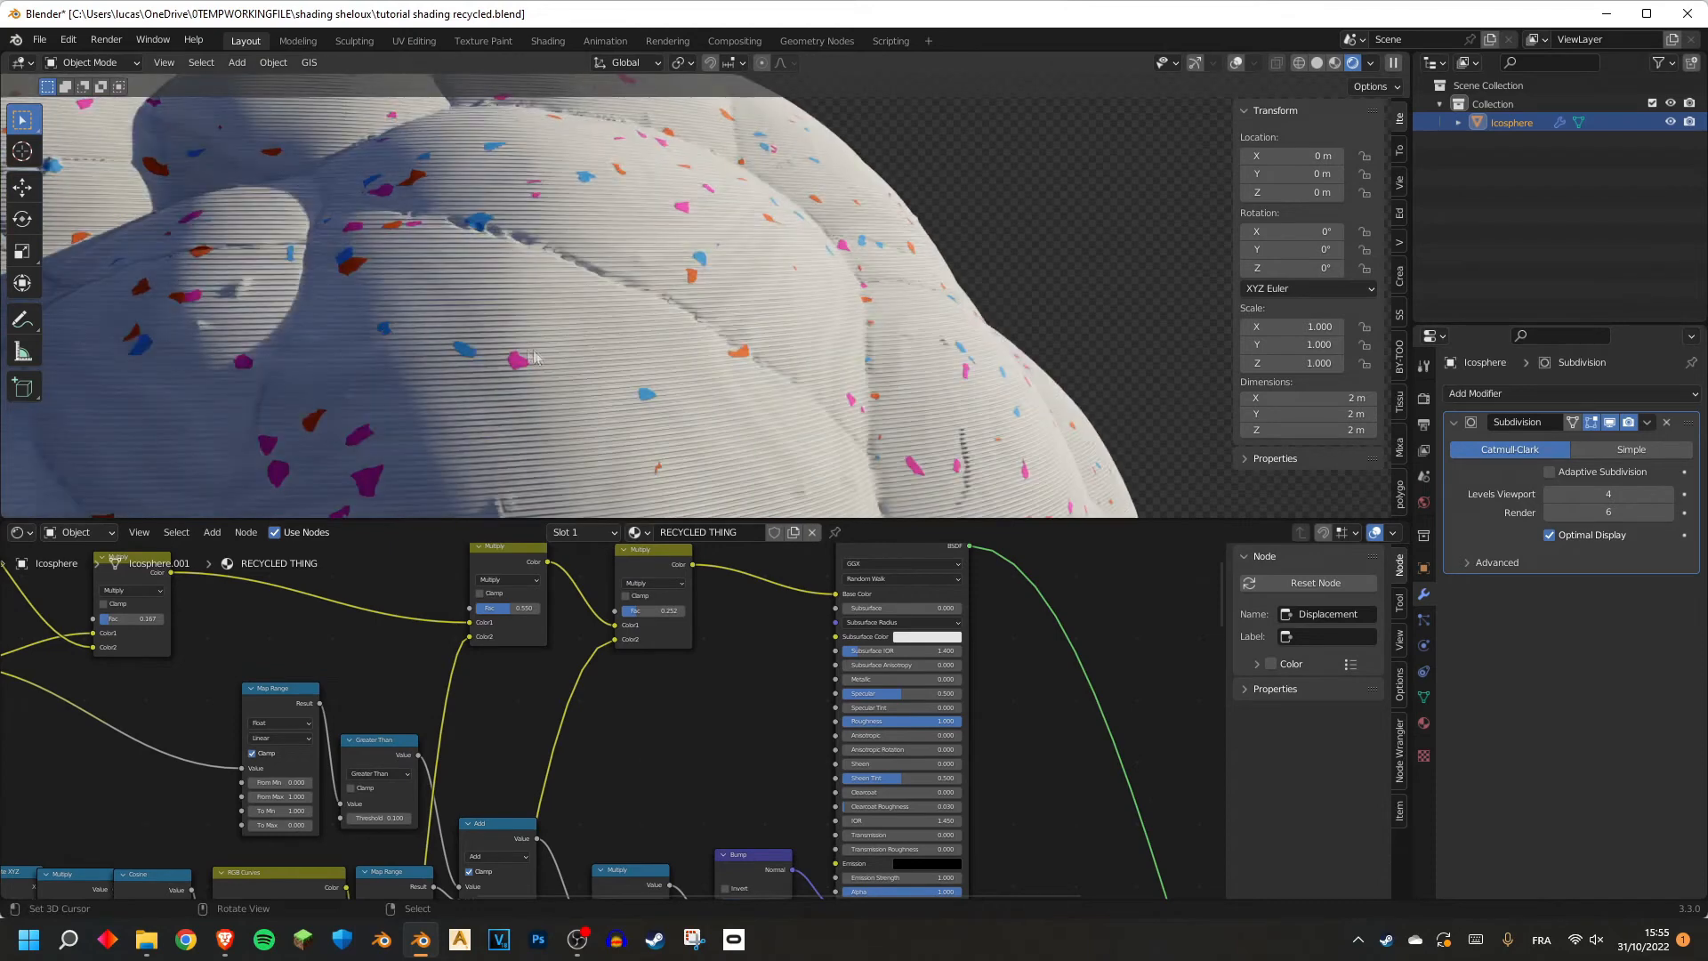
pyautogui.moveTo(943, 723); pyautogui.dragTo(847, 721)
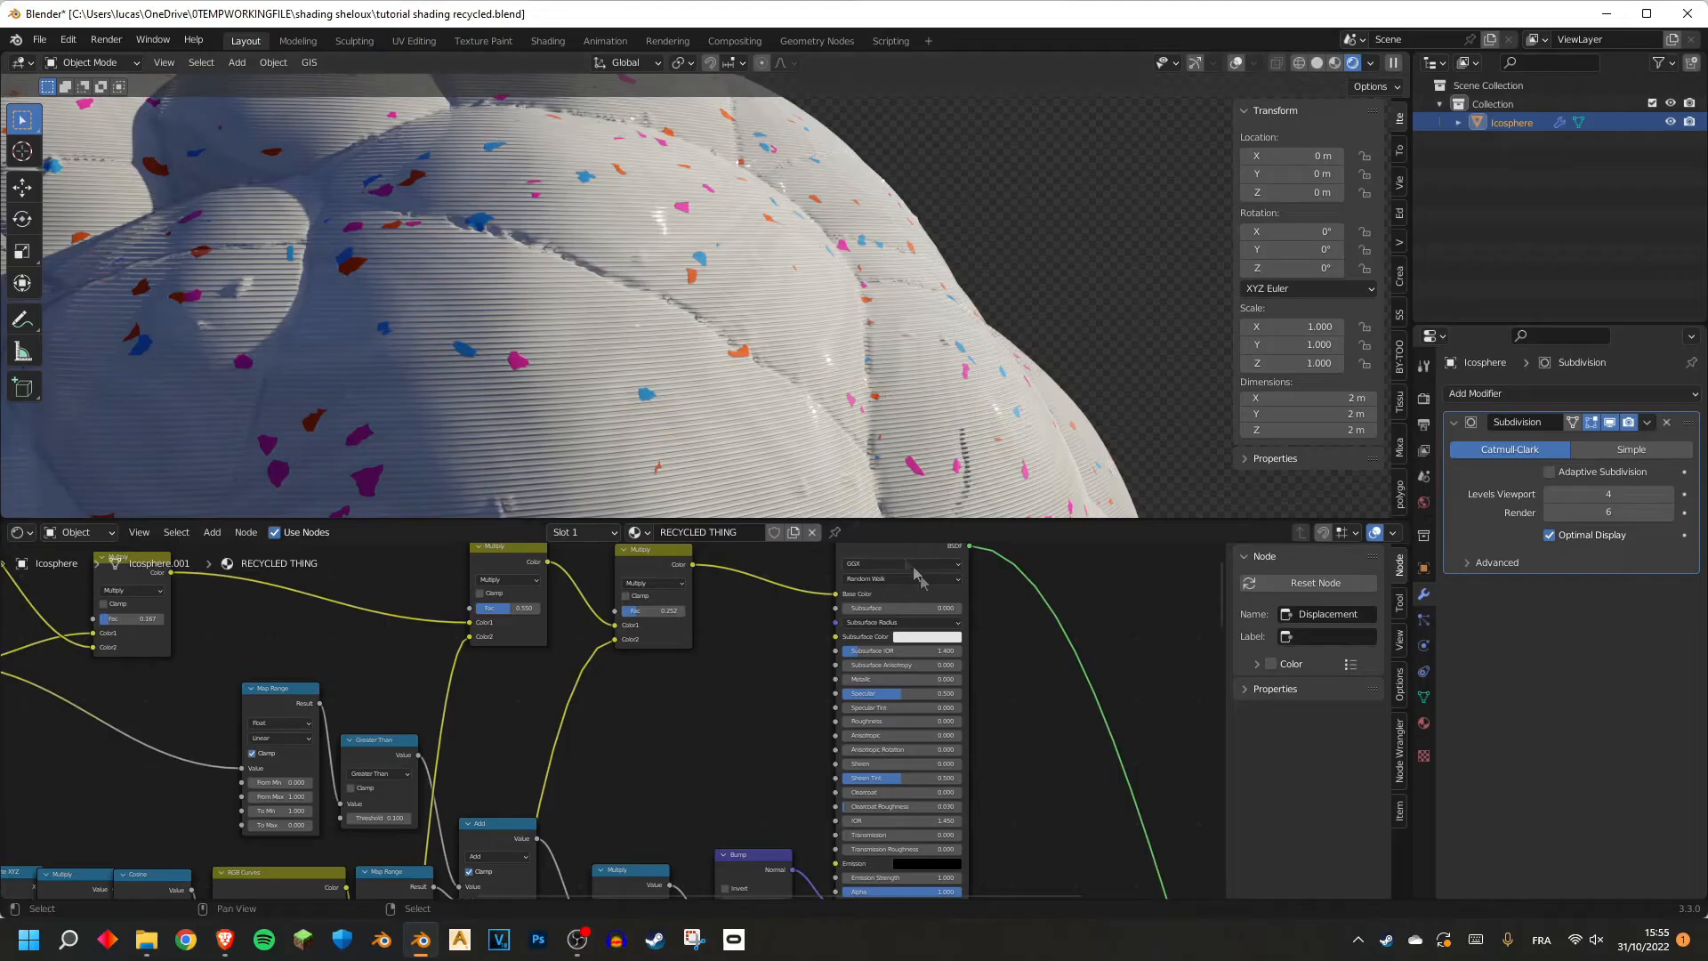
pyautogui.hotkey('ctrl', 'z')
# Move the Map Range node feeding Greater Than further away from it and preview the Greater Than speckle mask.
pyautogui.scroll(-2, 869, 714)
pyautogui.click(665, 683)
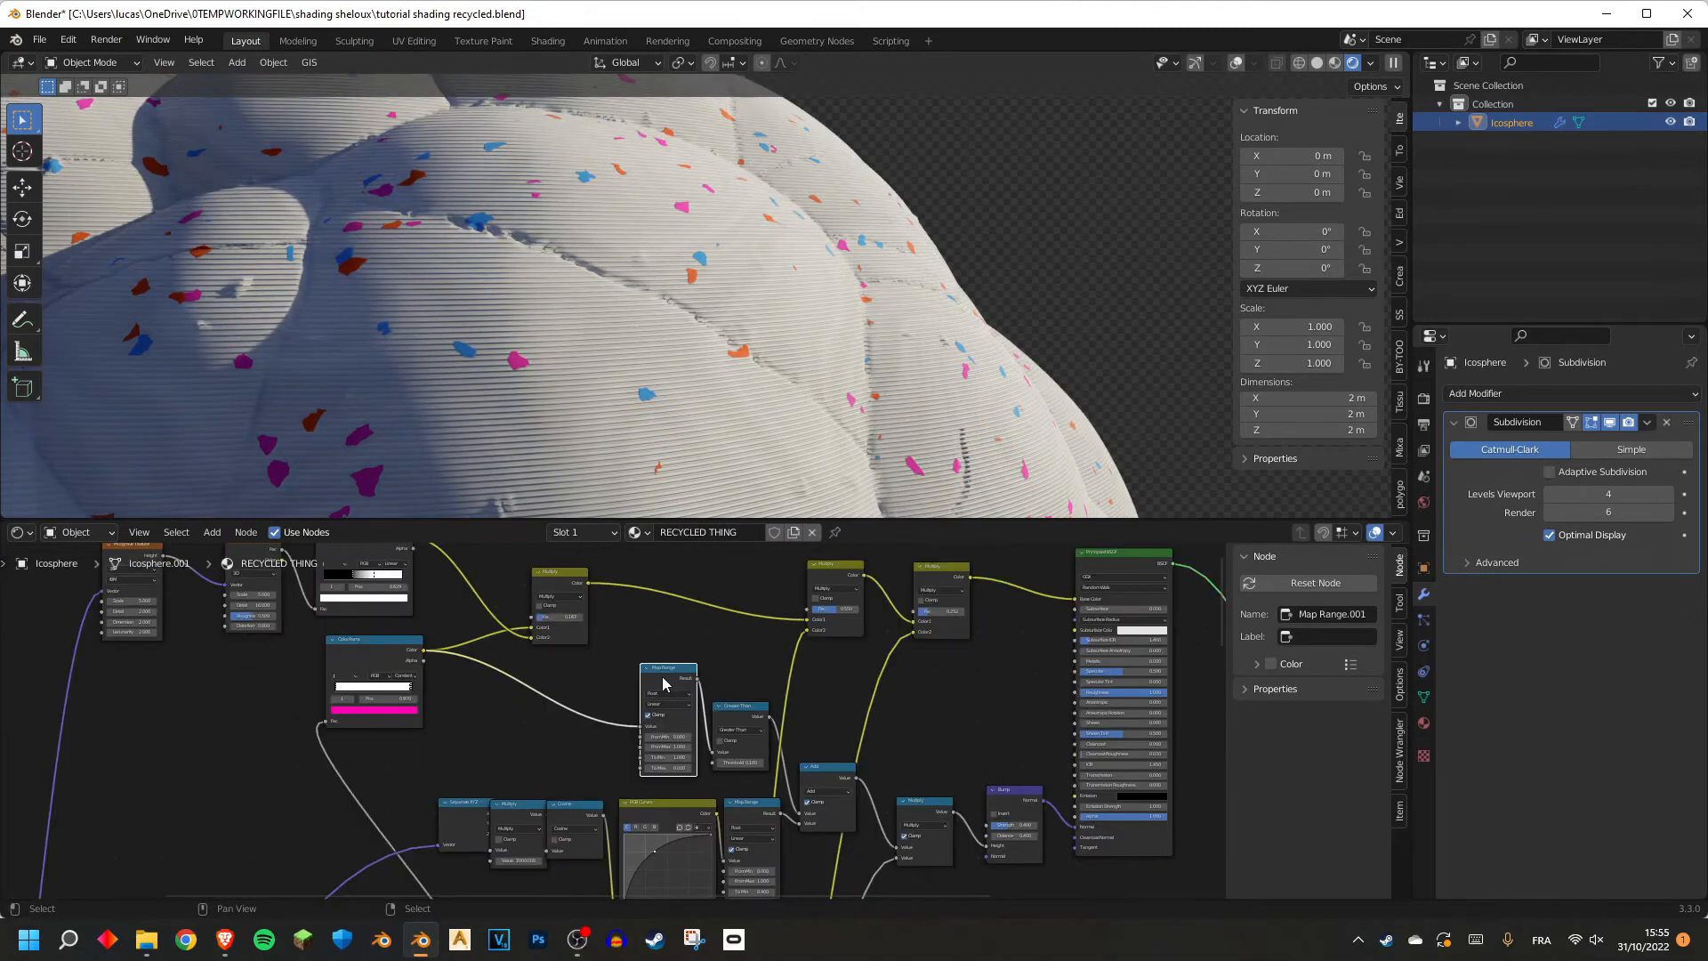
pyautogui.moveTo(662, 683); pyautogui.dragTo(683, 696)
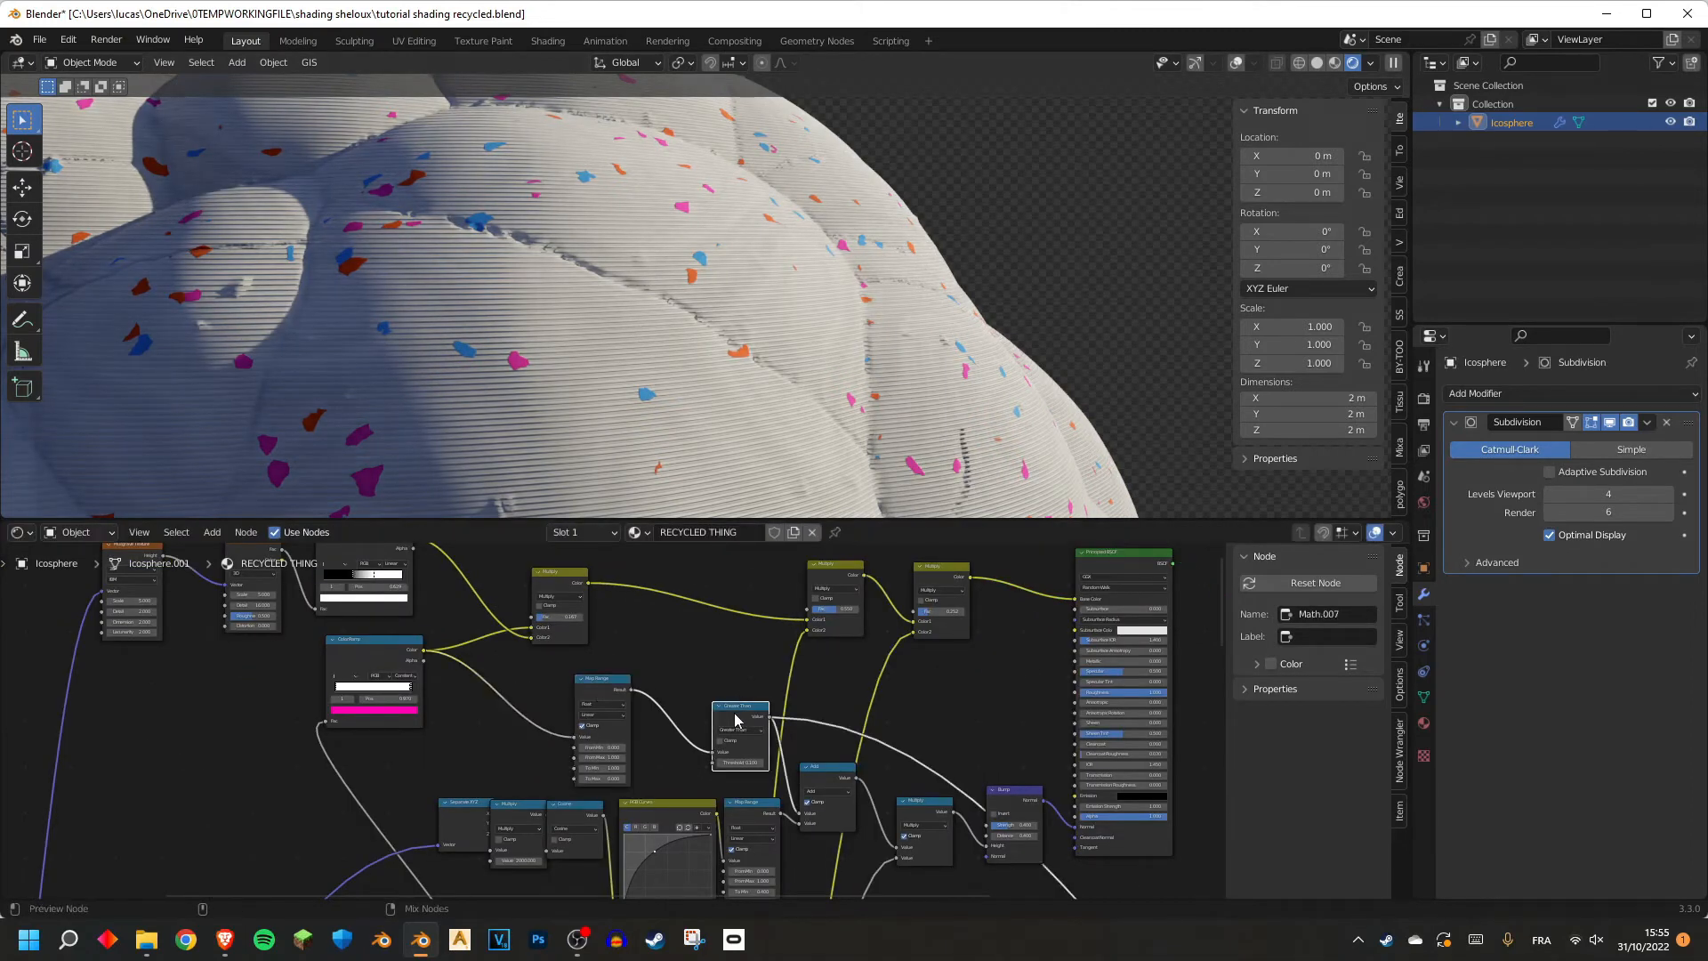
pyautogui.keyDown('ctrl'); pyautogui.keyDown('shift'); pyautogui.click(736, 719); pyautogui.keyUp('shift'); pyautogui.keyUp('ctrl')
pyautogui.scroll(2, 818, 714)
pyautogui.moveTo(826, 716); pyautogui.dragTo(706, 729, button='middle')
pyautogui.hotkey('shift', 'a')
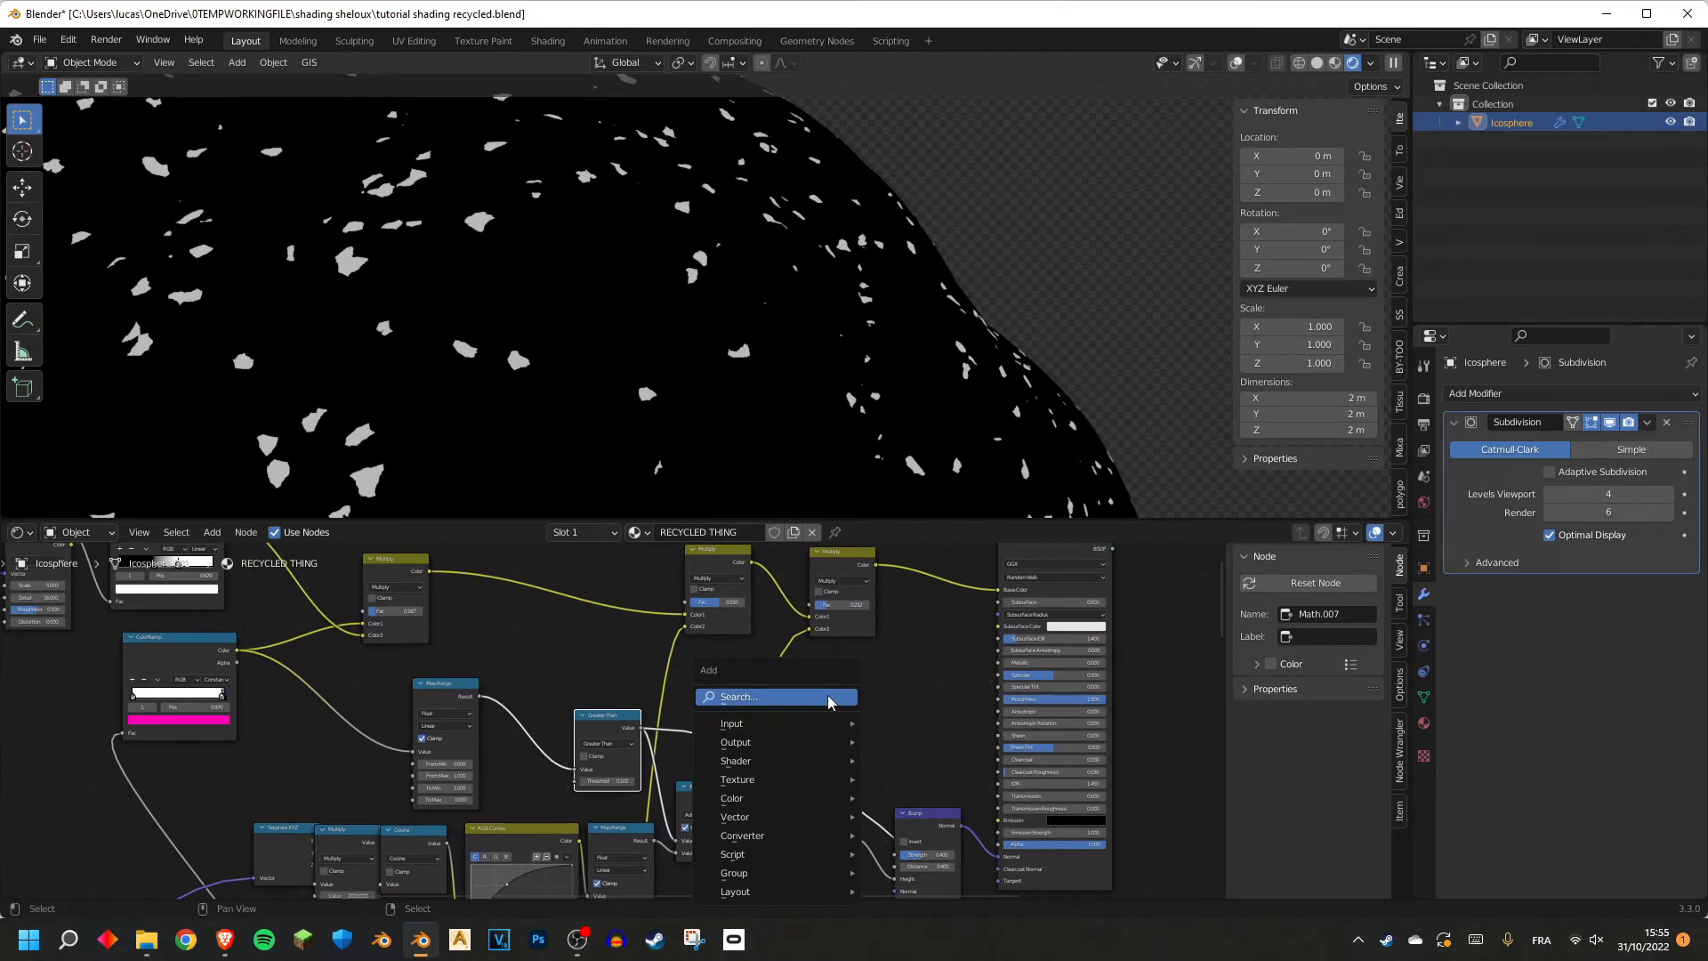
pyautogui.click(829, 698)
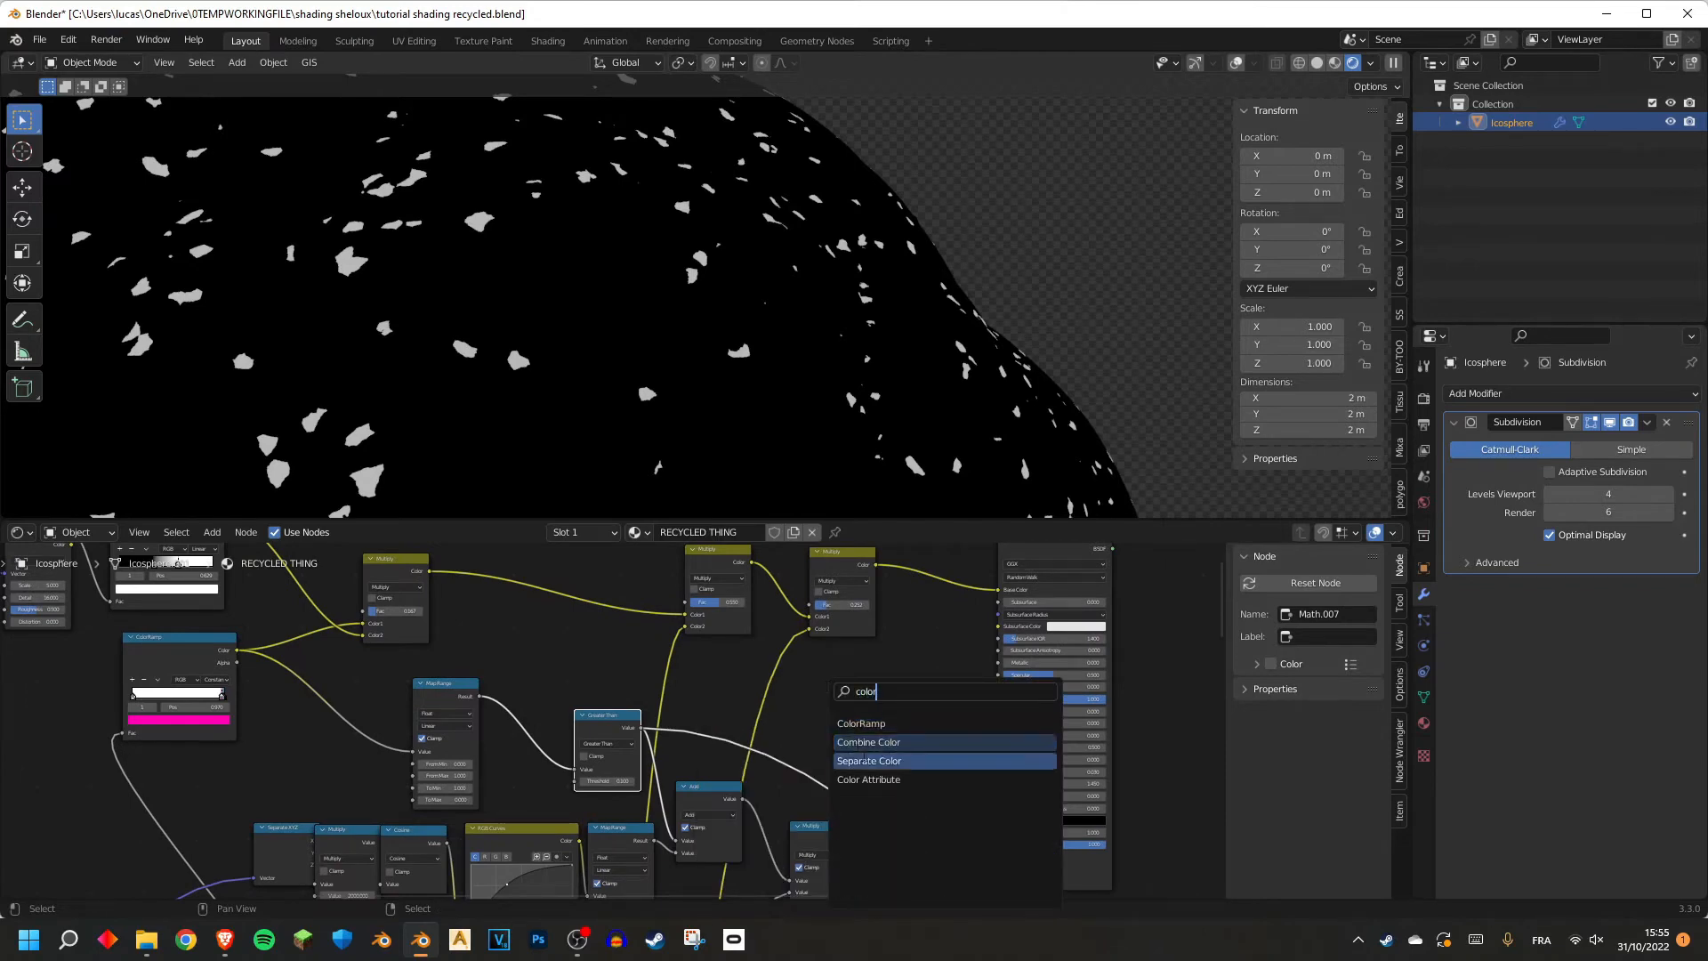
pyautogui.click(882, 723)
# Add a Map Range node beside the Principled BSDF, connect the Greater Than value to it, and preview its result.
pyautogui.hotkey('shift', 'a')
pyautogui.click(886, 683)
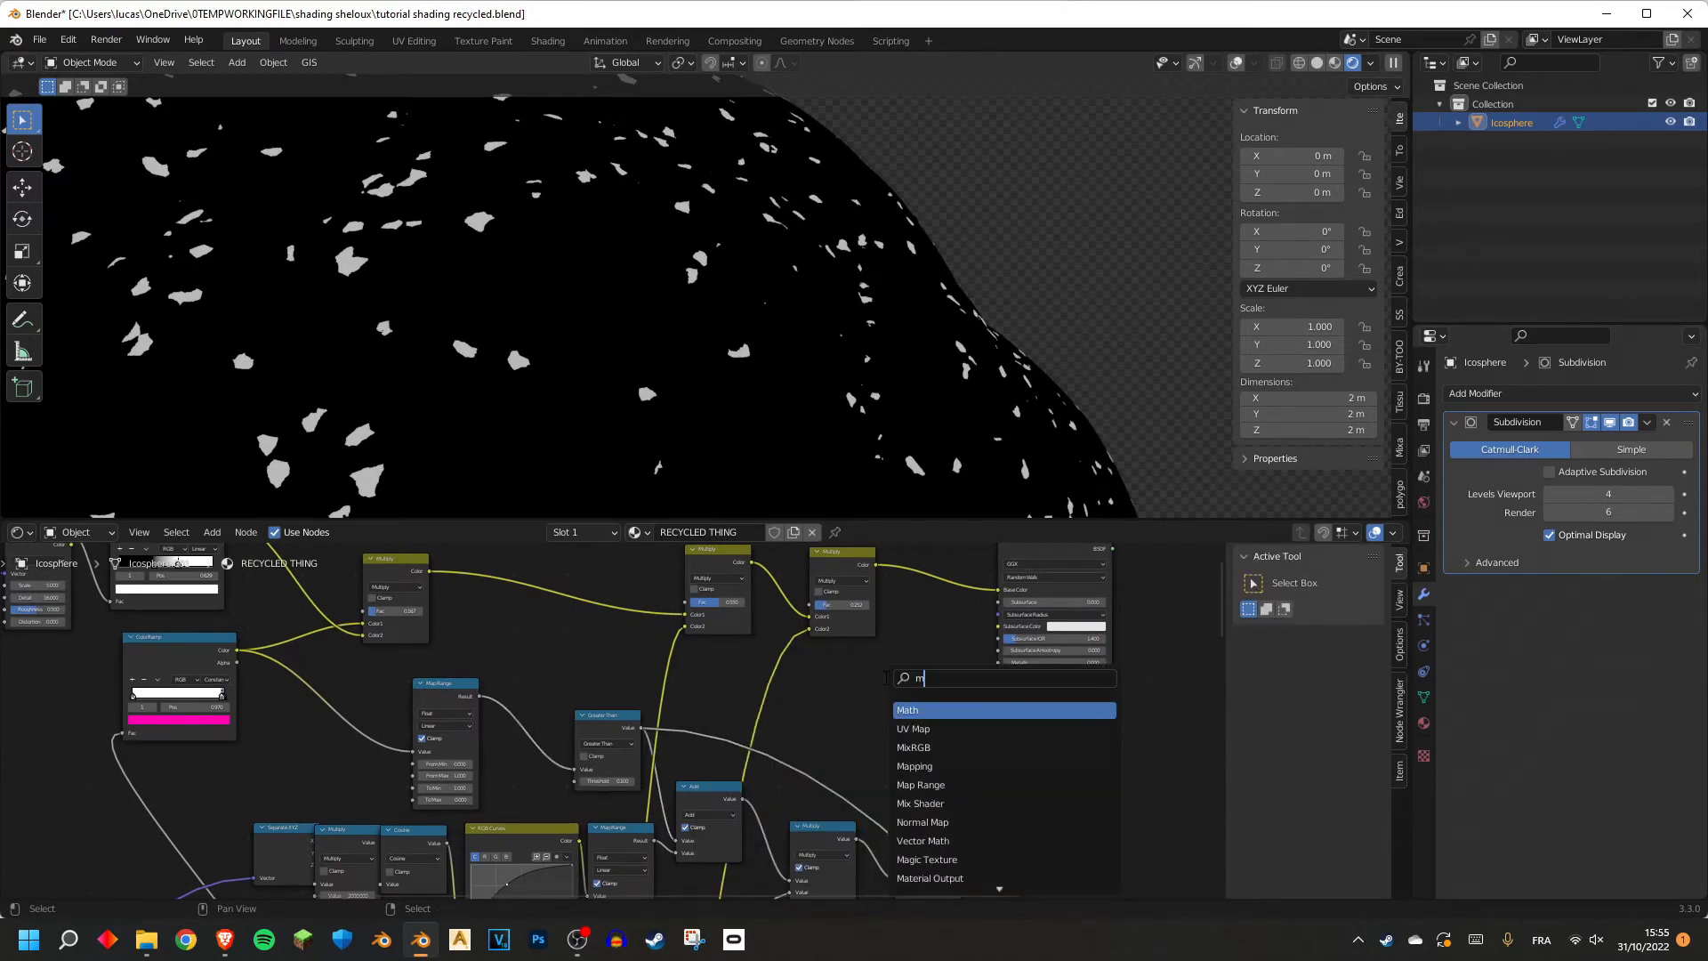
pyautogui.write('a')
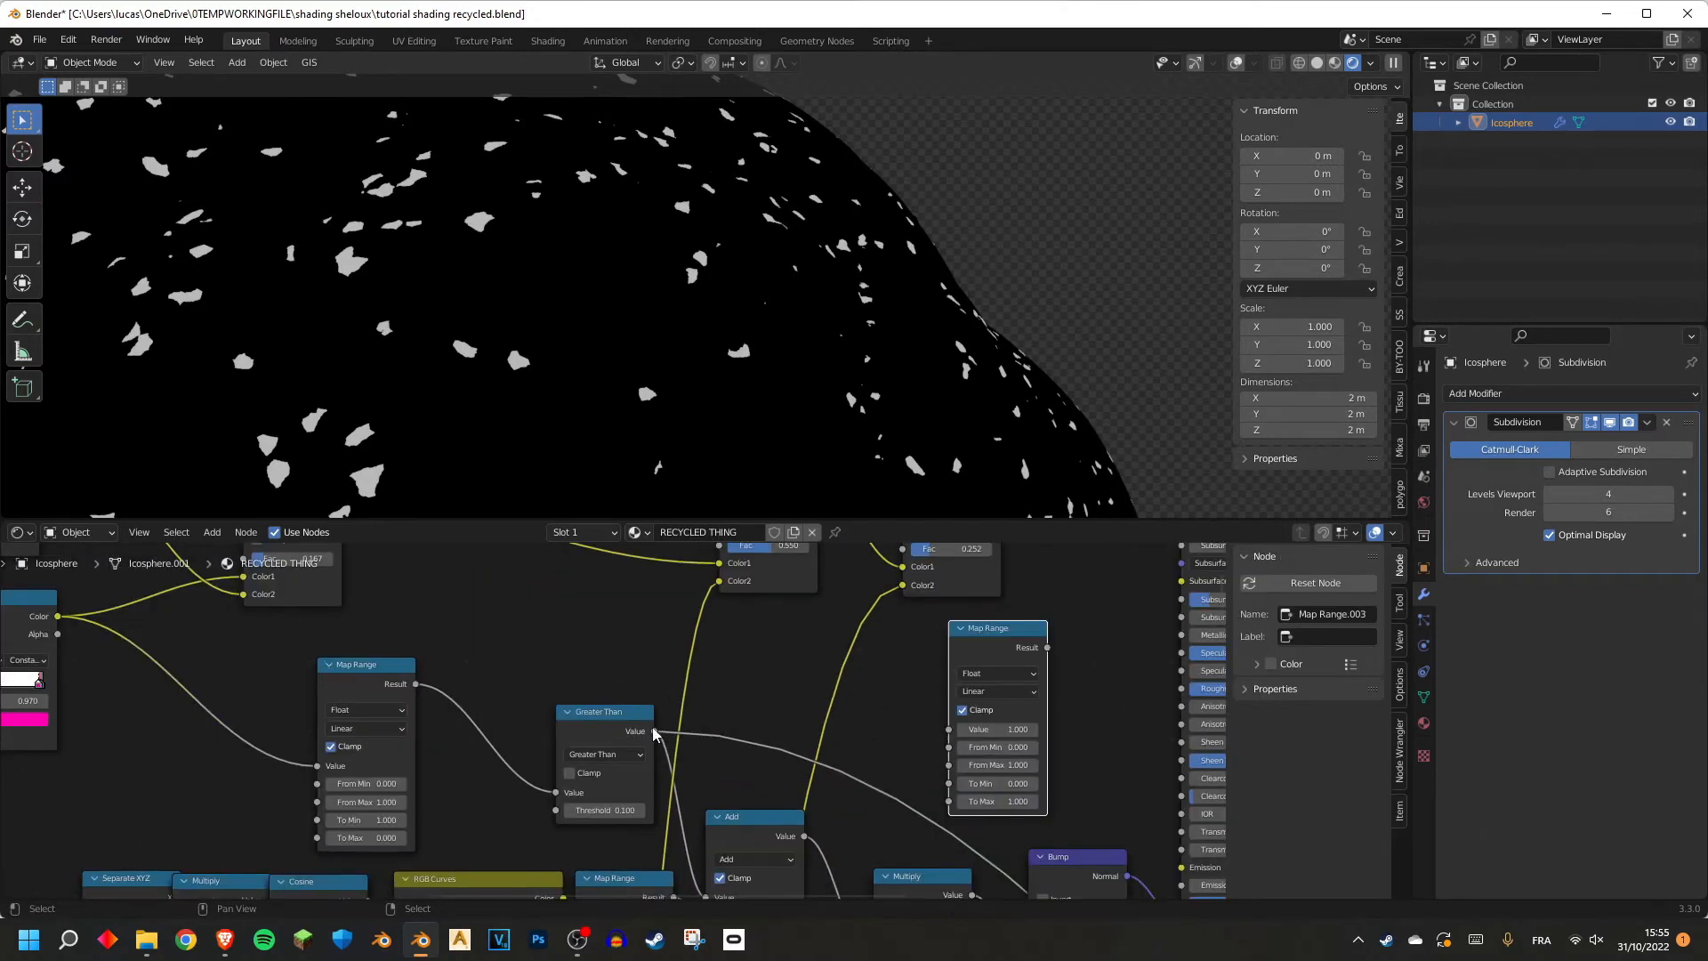
pyautogui.moveTo(655, 733); pyautogui.dragTo(949, 730)
pyautogui.moveTo(962, 663); pyautogui.dragTo(750, 699, button='middle')
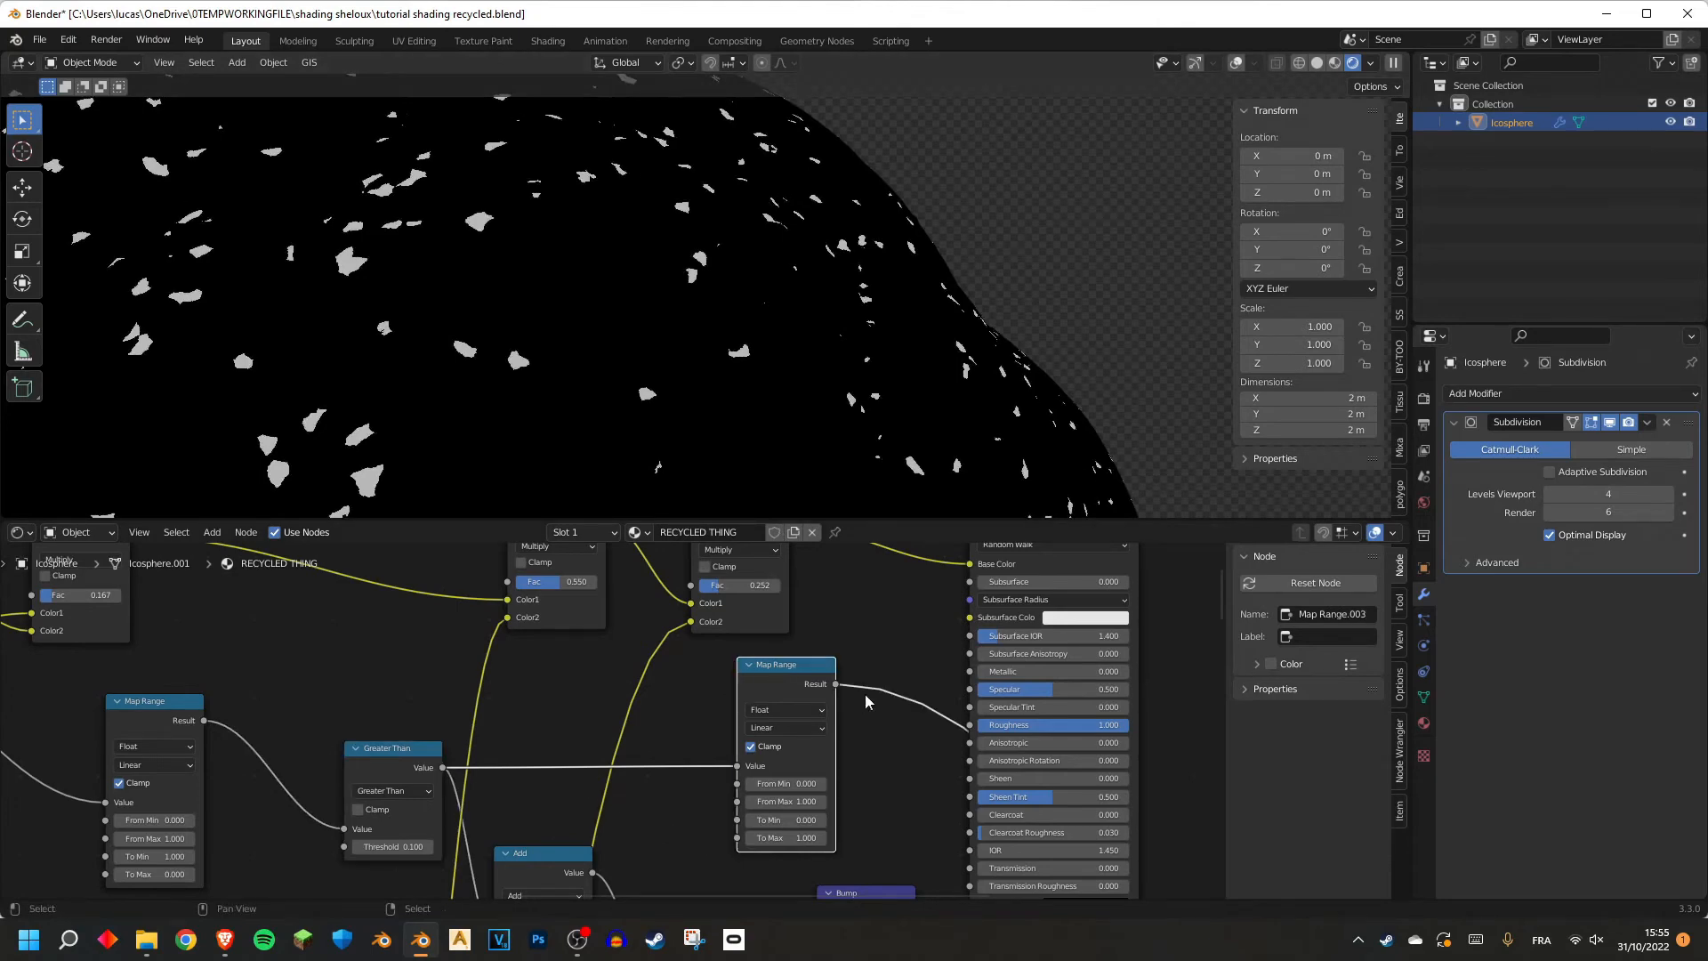
# Invert the speckle mask by setting the new Map Range node's To Min to 1 and To Max to 0.
pyautogui.moveTo(865, 701); pyautogui.dragTo(765, 658, button='middle')
pyautogui.scroll(2, 711, 730)
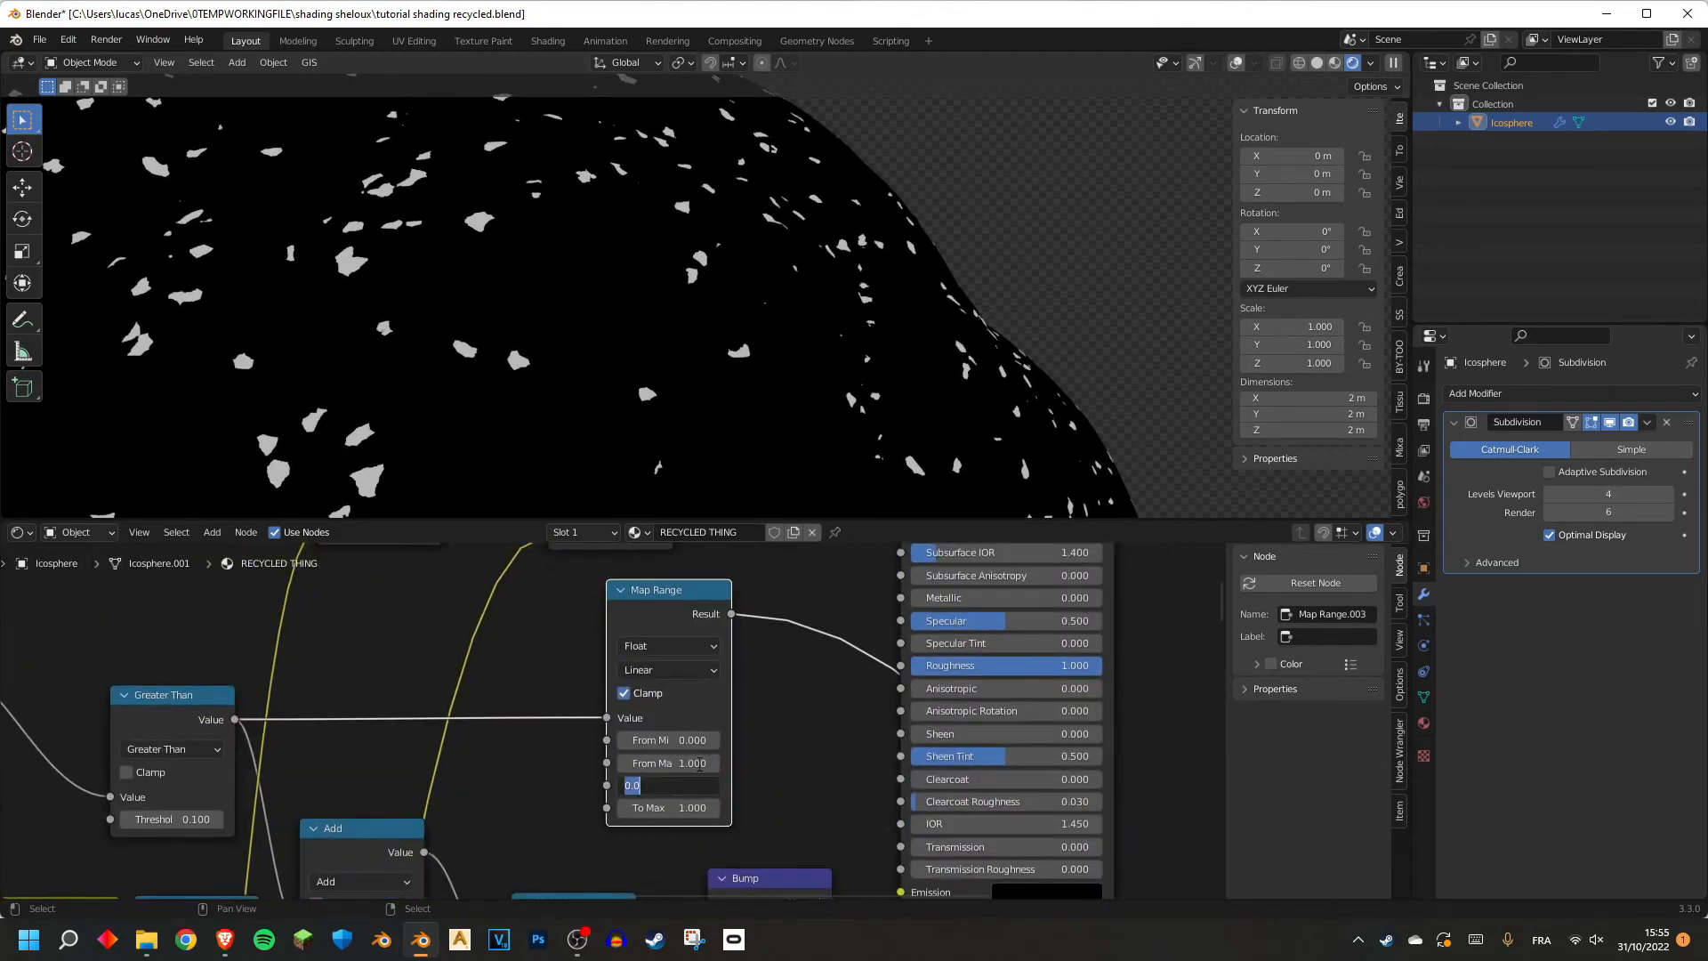
pyautogui.press('Tab')
pyautogui.write('0')
pyautogui.press('Return')
pyautogui.moveTo(719, 617); pyautogui.dragTo(629, 638, button='middle')
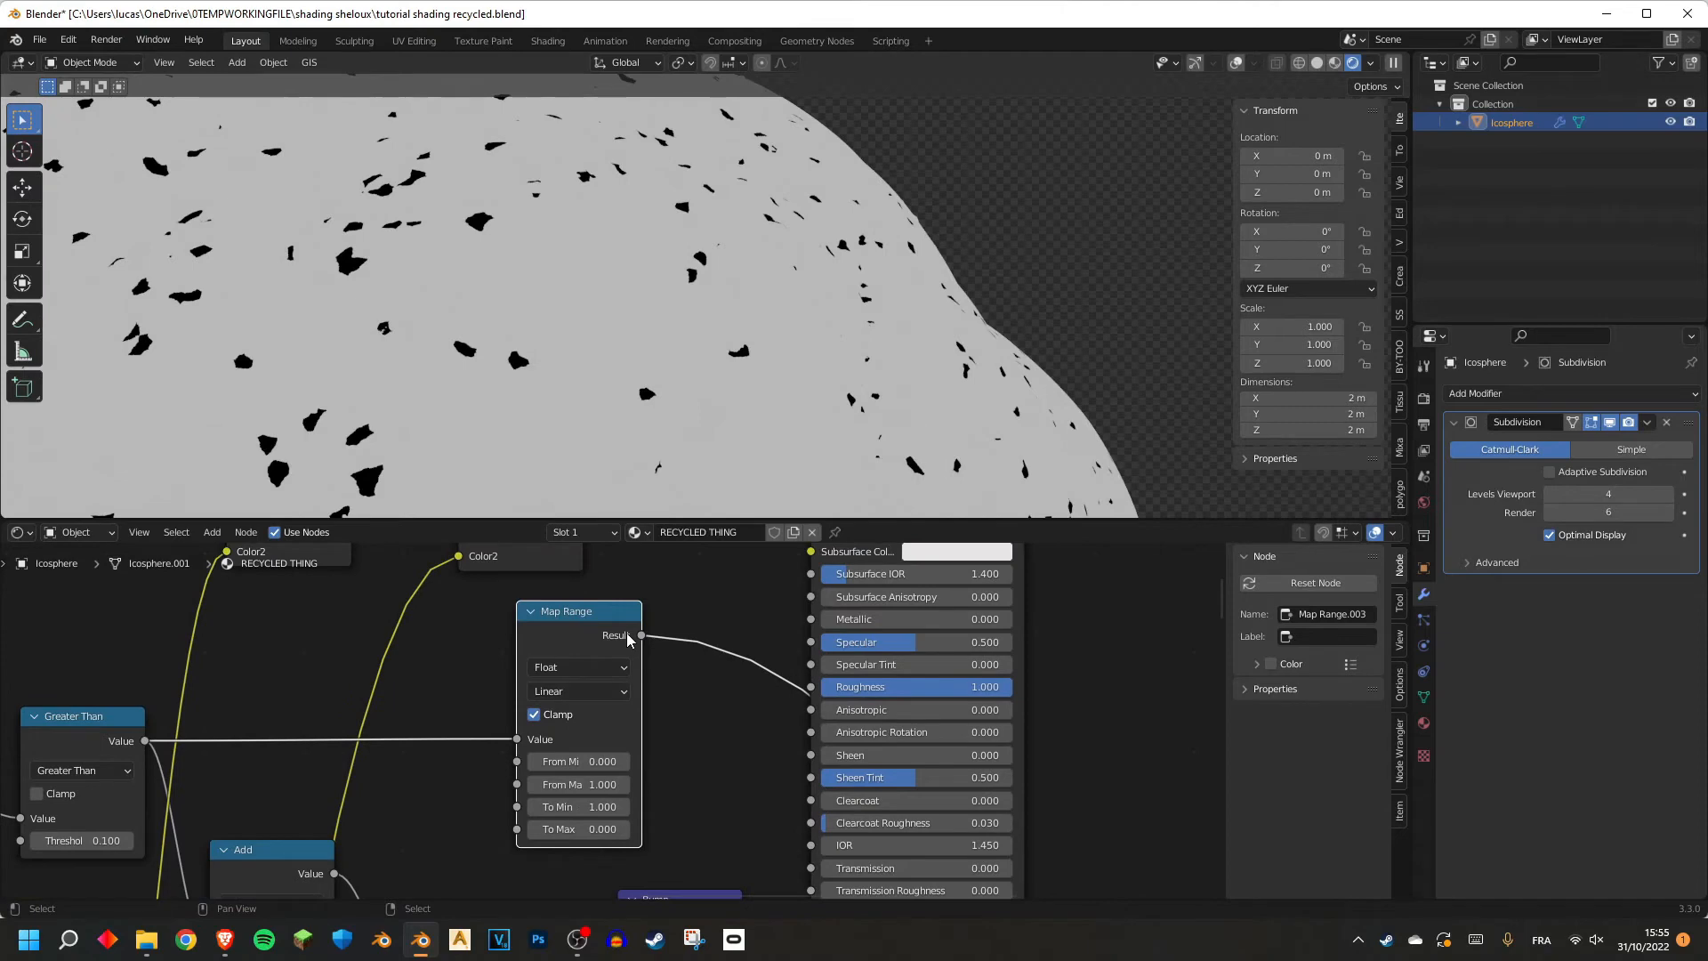
# Connect the inverted mask to the Principled BSDF's Roughness, preview the shader, and set To Min to 0.800 and To Max to 0.200.
pyautogui.scroll(-2, 763, 687)
pyautogui.moveTo(749, 669); pyautogui.dragTo(664, 811, button='middle')
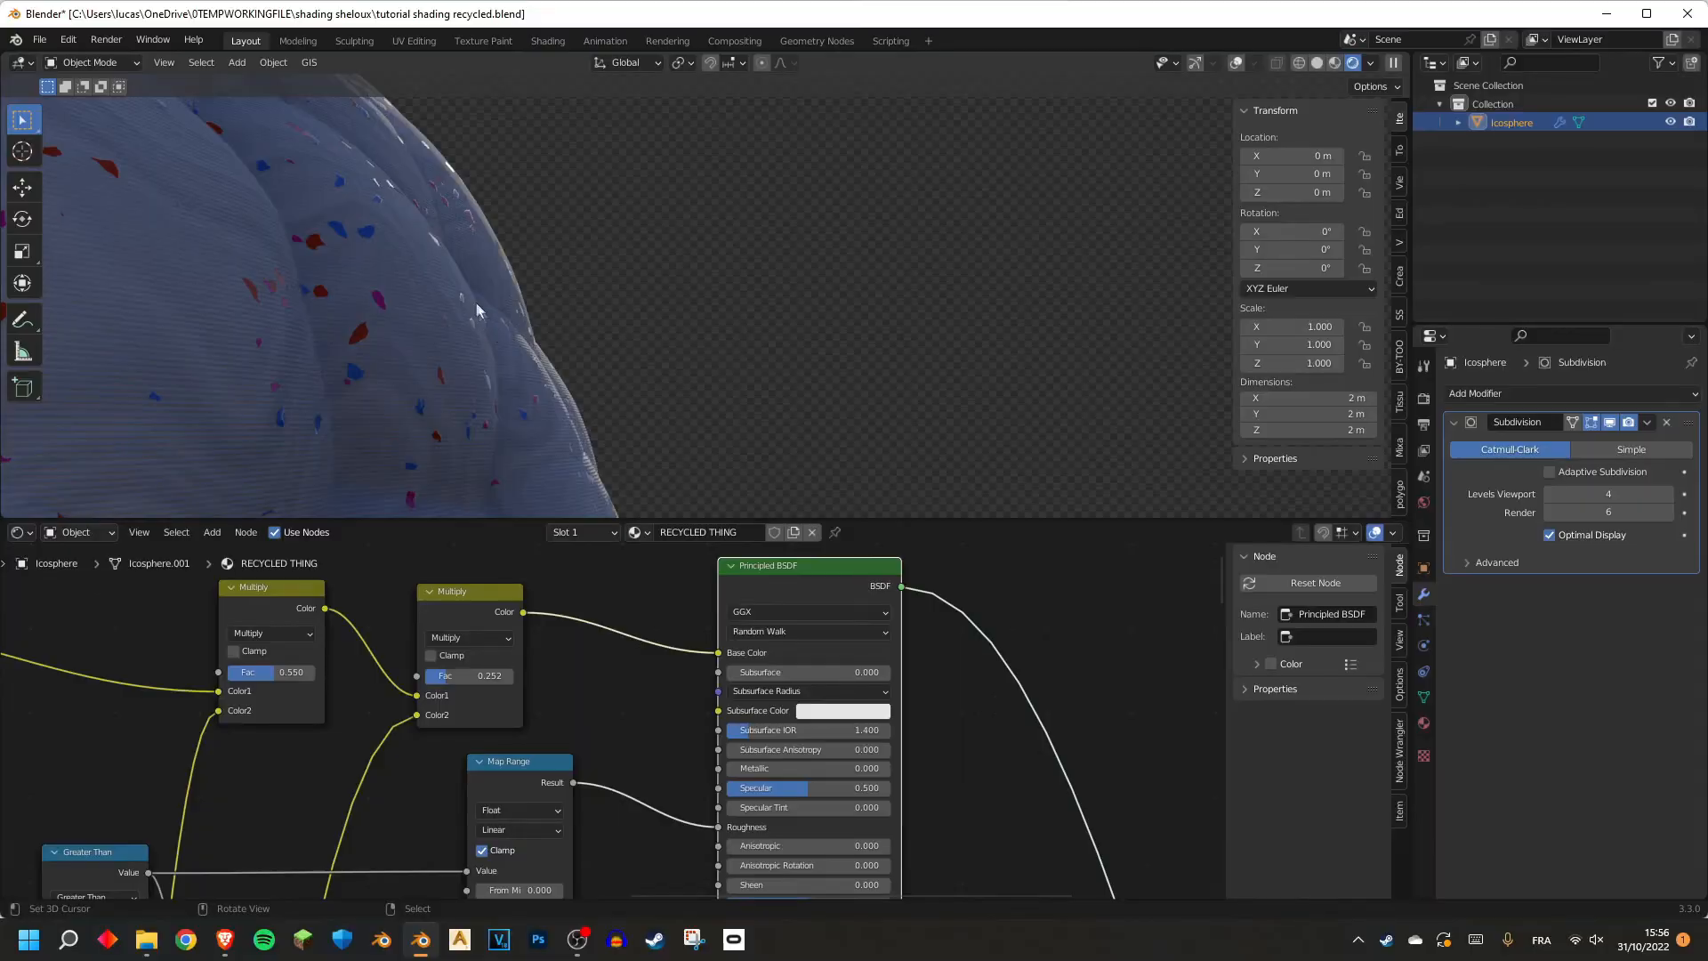
pyautogui.moveTo(431, 318); pyautogui.dragTo(532, 397, button='middle')
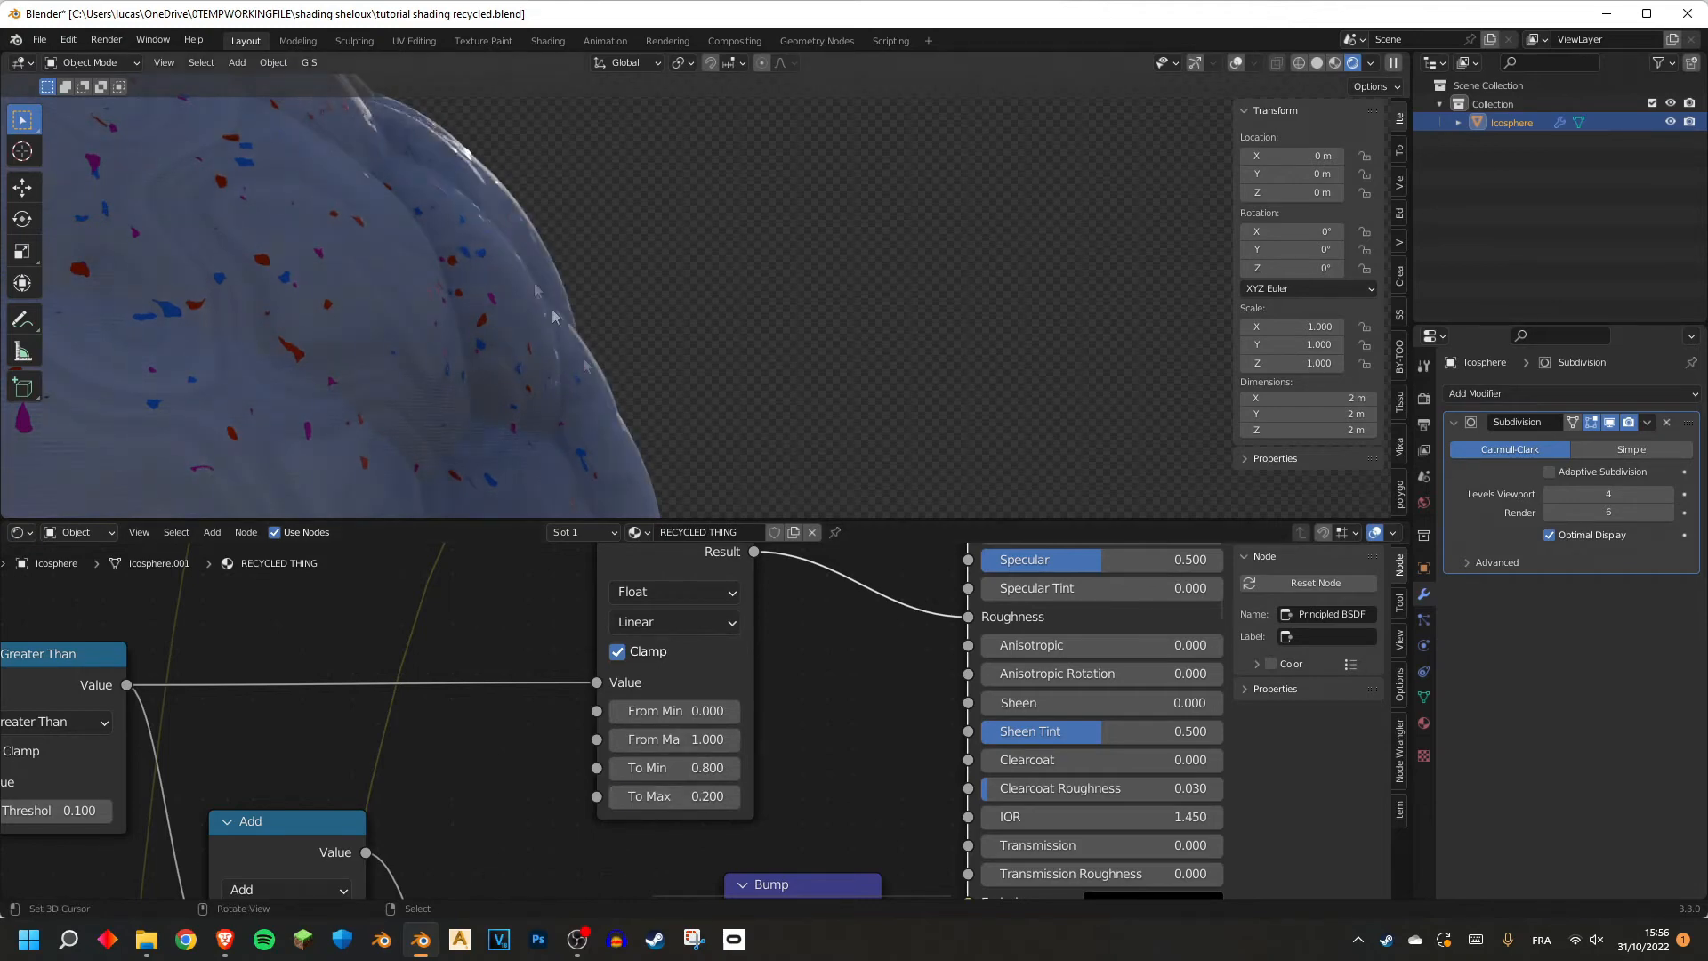
# Lower the Bump node's Strength and inspect the speckles and striped relief from several angles and distances.
pyautogui.moveTo(580, 279); pyautogui.dragTo(691, 319, button='middle')
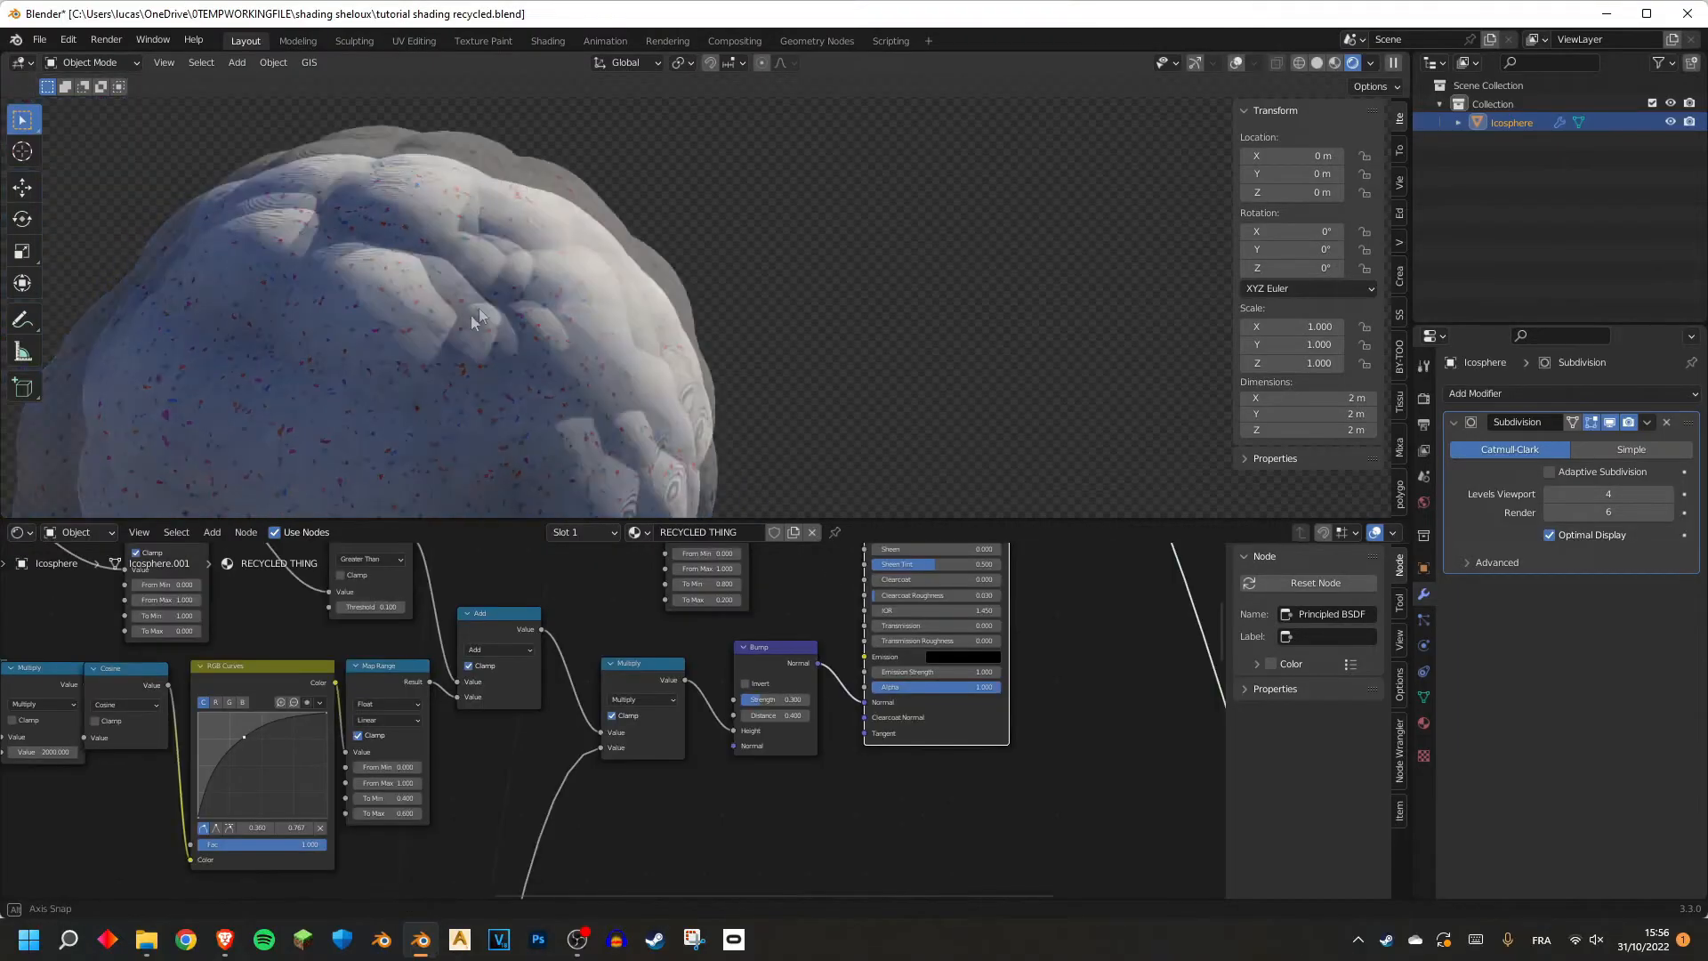
pyautogui.scroll(8, 479, 308)
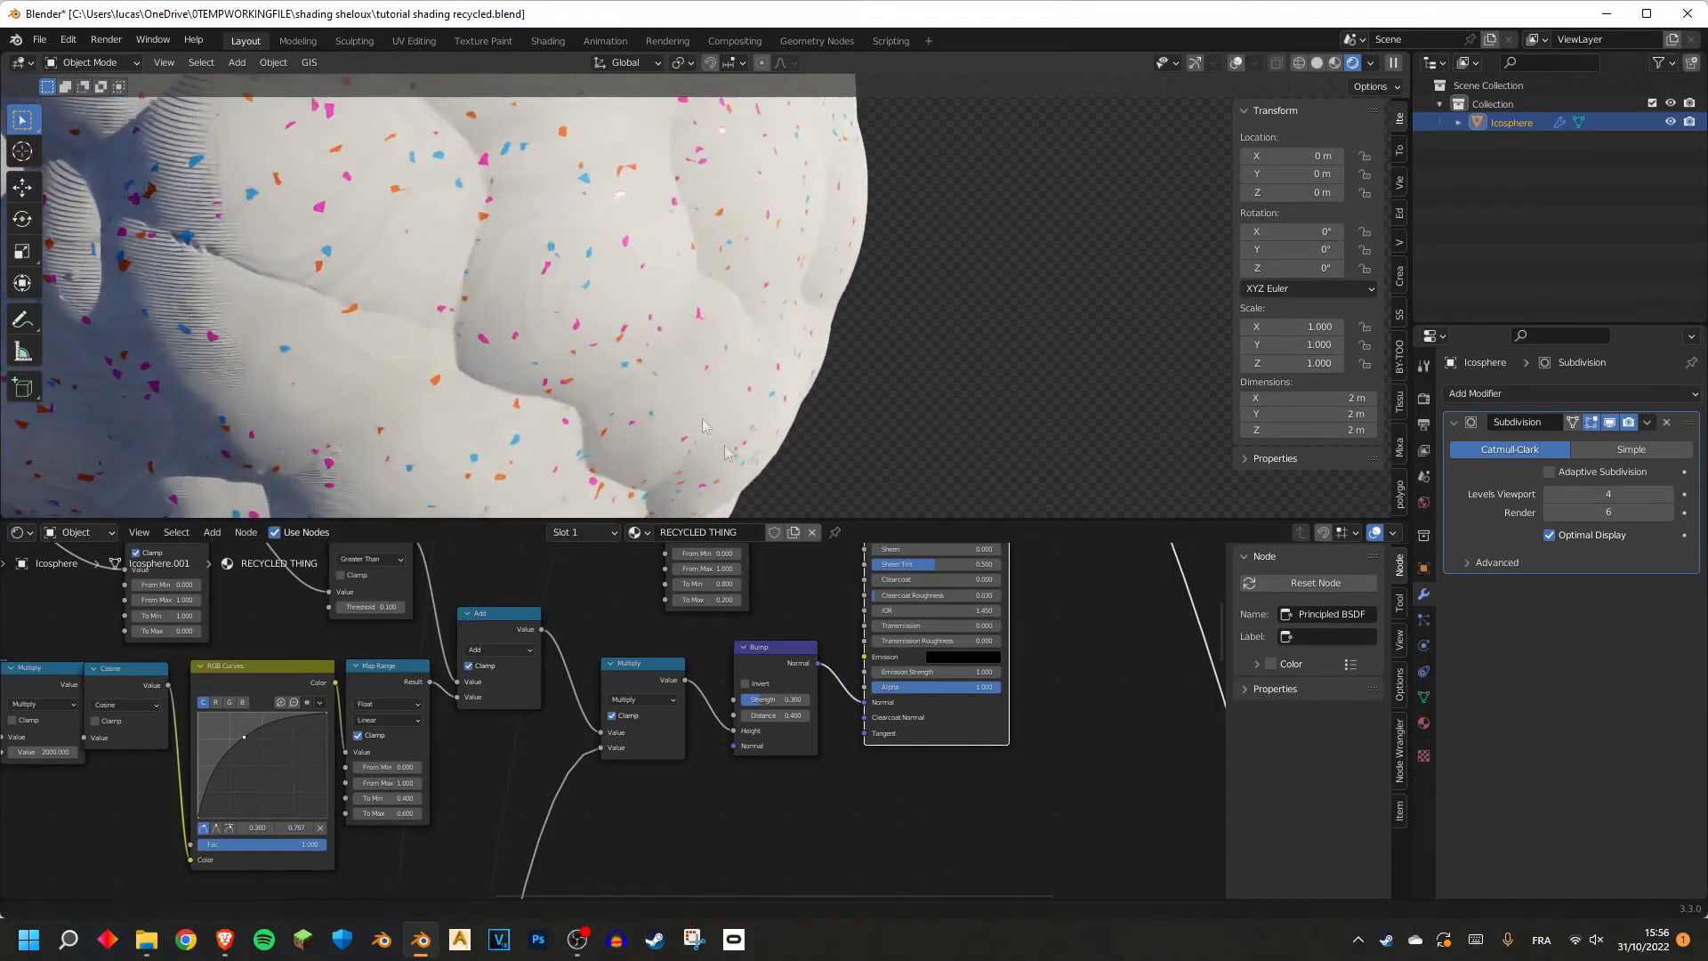
pyautogui.moveTo(731, 407)
pyautogui.mouseDown(button='middle')
pyautogui.moveTo(819, 297)
pyautogui.moveTo(868, 266)
pyautogui.moveTo(769, 383)
pyautogui.mouseUp(button='middle')
pyautogui.scroll(-4, 817, 296)
pyautogui.scroll(4, 812, 300)
pyautogui.scroll(-5, 847, 292)
pyautogui.scroll(-10, 552, 614)
# Add another Map Range node above the Multiply mix nodes and connect the Greater Than value to its Value input.
pyautogui.moveTo(552, 614); pyautogui.dragTo(556, 734, button='middle')
pyautogui.keyDown('ctrl'); pyautogui.keyDown('shift'); pyautogui.click(817, 610); pyautogui.keyUp('shift'); pyautogui.keyUp('ctrl')
pyautogui.scroll(4, 667, 697)
pyautogui.moveTo(668, 697); pyautogui.dragTo(664, 708, button='middle')
pyautogui.moveTo(612, 704); pyautogui.dragTo(617, 705)
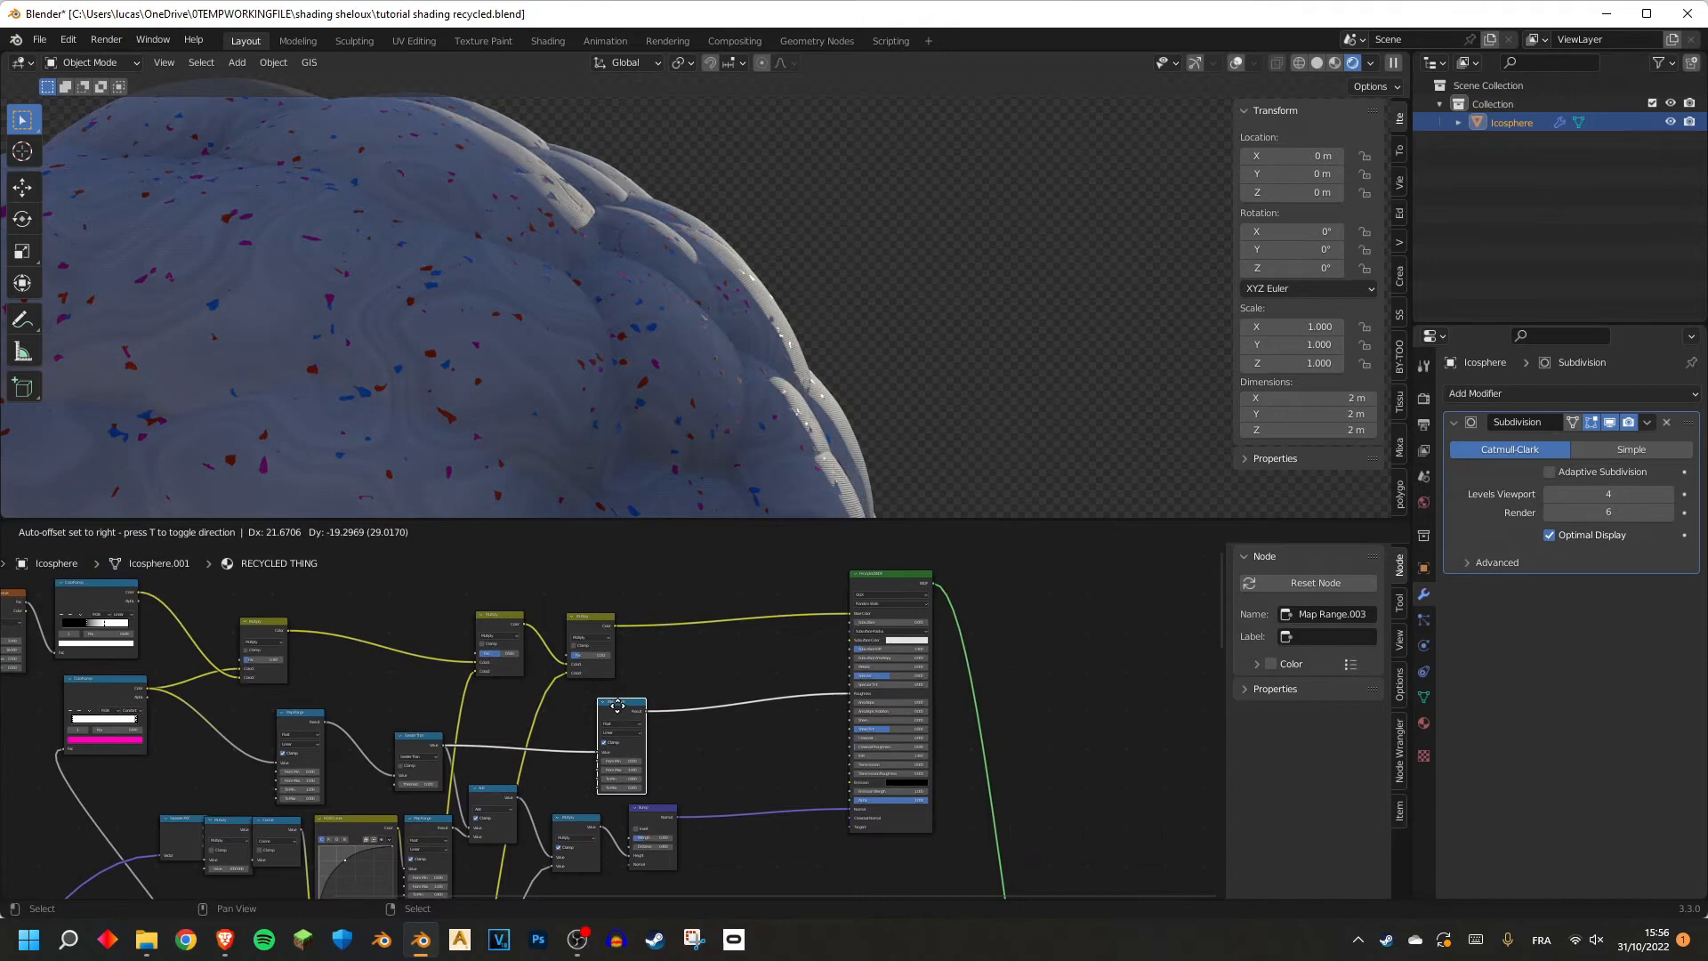
pyautogui.moveTo(444, 746); pyautogui.dragTo(725, 665)
pyautogui.write('map')
pyautogui.click(772, 701)
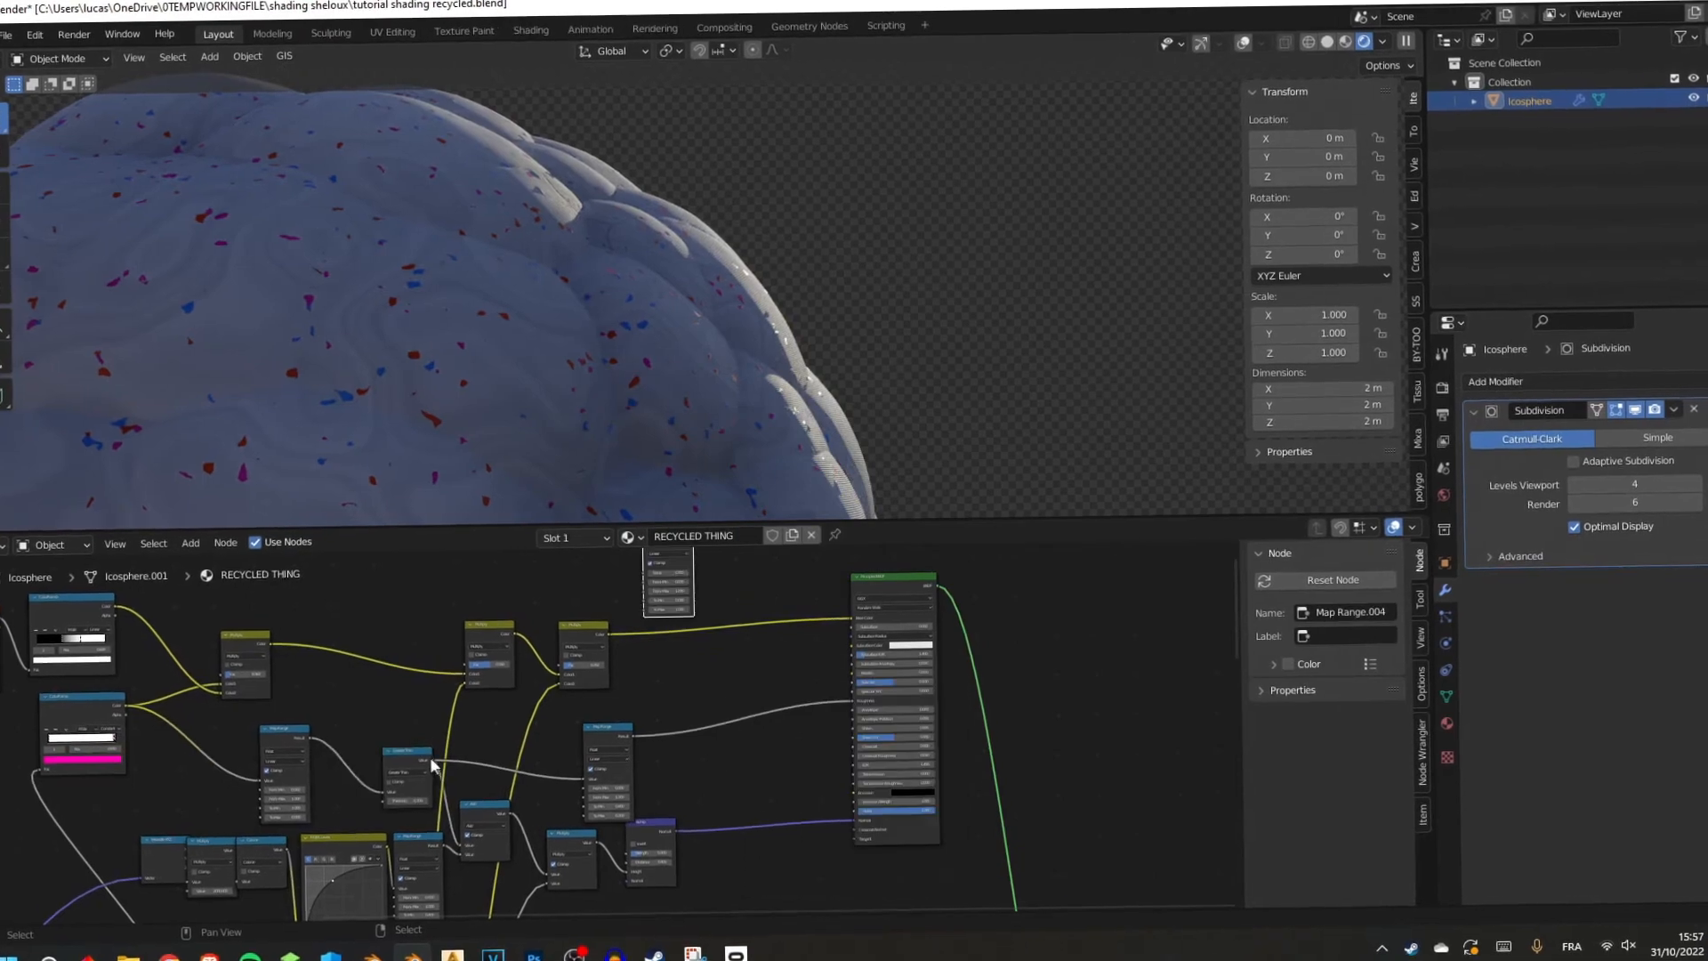
pyautogui.moveTo(430, 757); pyautogui.dragTo(642, 617)
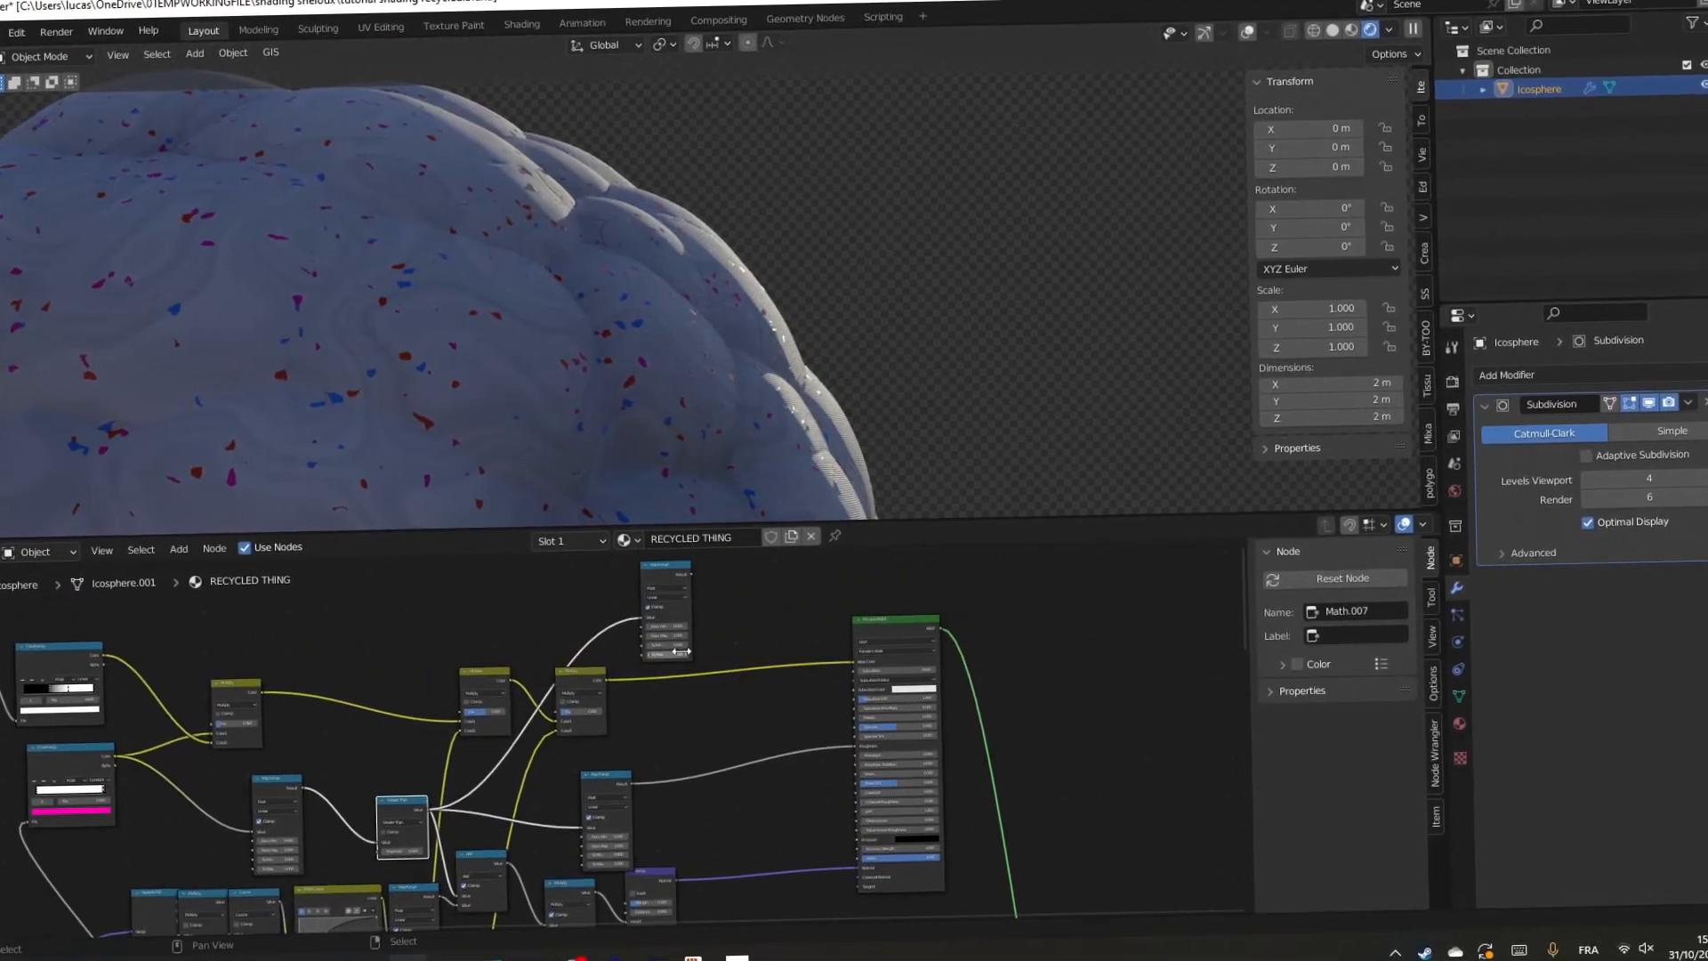
# Set the upper Map Range node's To Min to 1 and To Max to 0 and preview its inverted speckle mask.
pyautogui.scroll(4, 681, 652)
pyautogui.click(722, 627)
pyautogui.write('1')
pyautogui.press('Return')
pyautogui.click(714, 653)
pyautogui.write('0')
pyautogui.press('Return')
pyautogui.scroll(-3, 725, 699)
pyautogui.moveTo(783, 672); pyautogui.dragTo(735, 800, button='middle')
pyautogui.keyDown('ctrl'); pyautogui.keyDown('shift'); pyautogui.click(624, 643); pyautogui.keyUp('shift'); pyautogui.keyUp('ctrl')
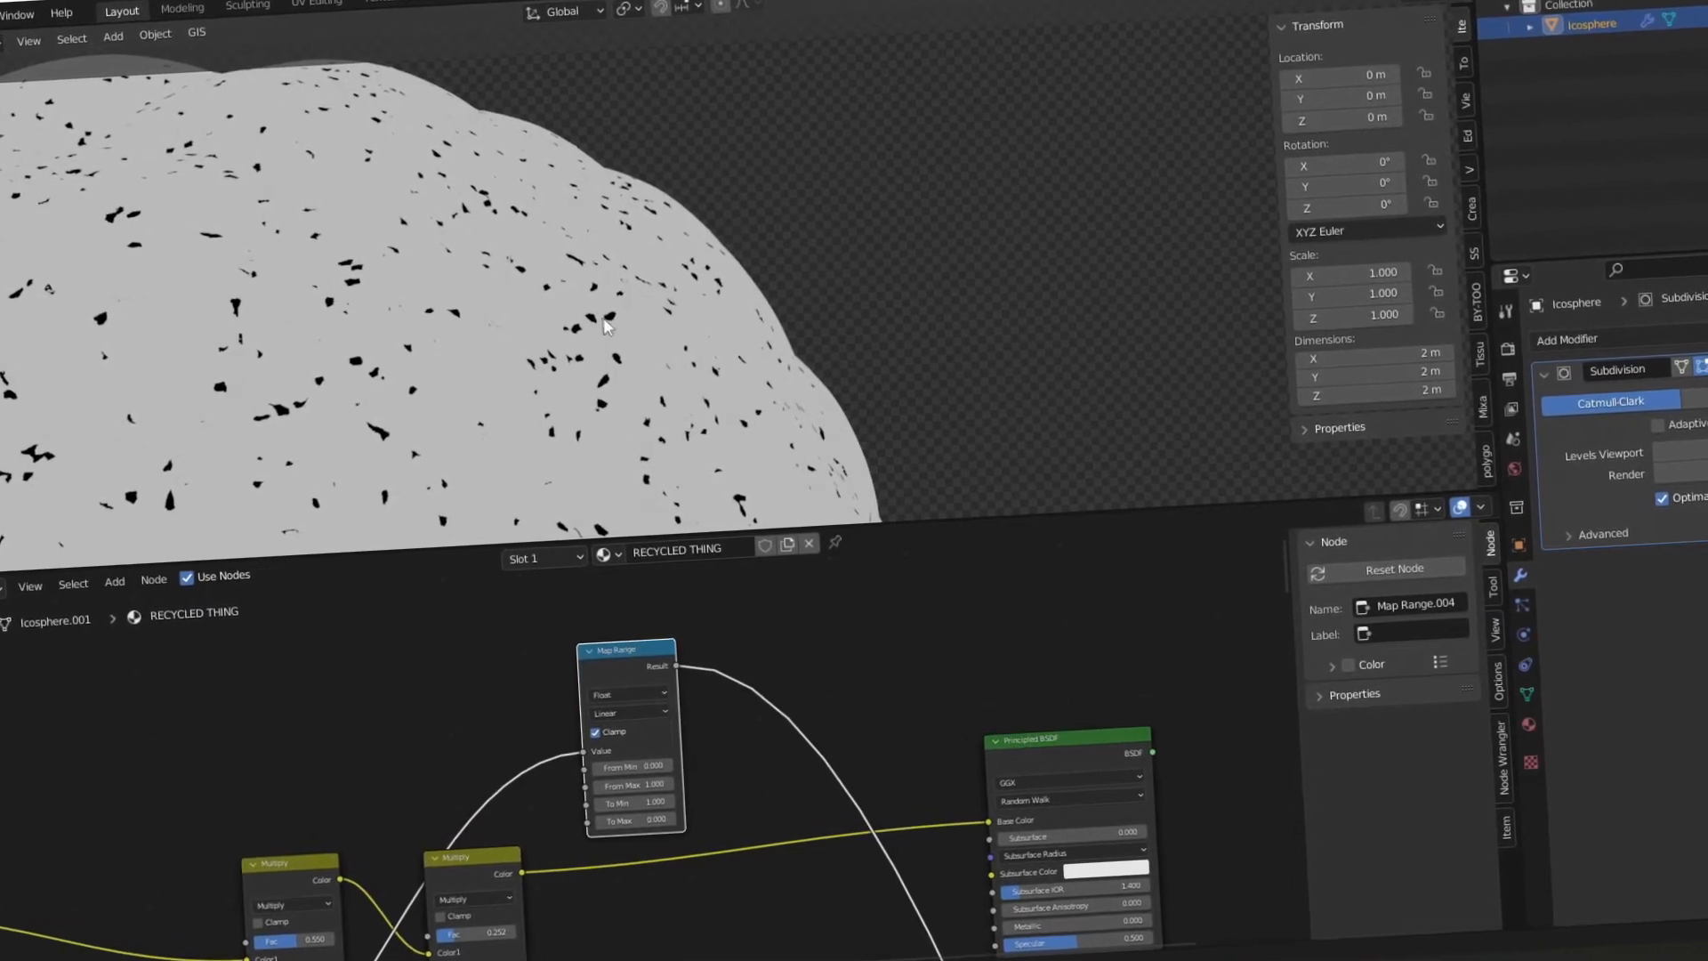
# Preview the Principled BSDF and connect the upper Map Range node's Result to its Subsurface input.
pyautogui.scroll(-2, 720, 690)
pyautogui.moveTo(773, 725); pyautogui.dragTo(575, 699, button='middle')
pyautogui.scroll(3, 685, 721)
pyautogui.scroll(-3, 667, 788)
pyautogui.keyDown('ctrl'); pyautogui.keyDown('shift'); pyautogui.click(802, 722); pyautogui.keyUp('shift'); pyautogui.keyUp('ctrl')
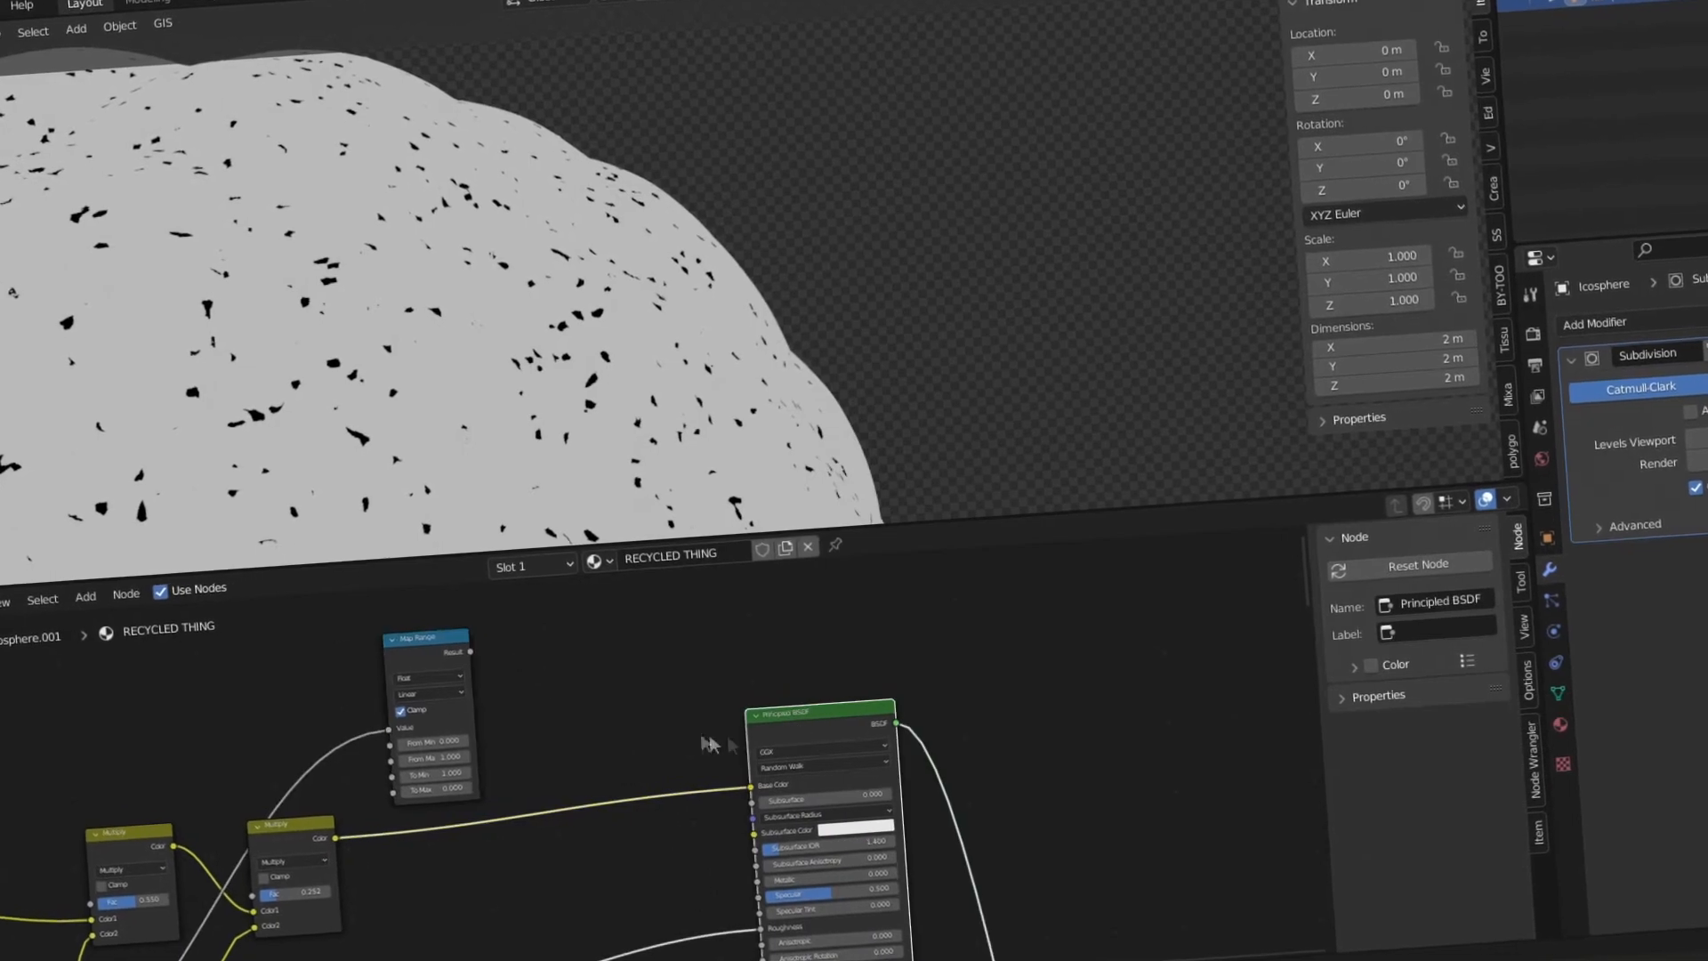
pyautogui.scroll(1, 698, 738)
pyautogui.moveTo(626, 745); pyautogui.dragTo(552, 714, button='middle')
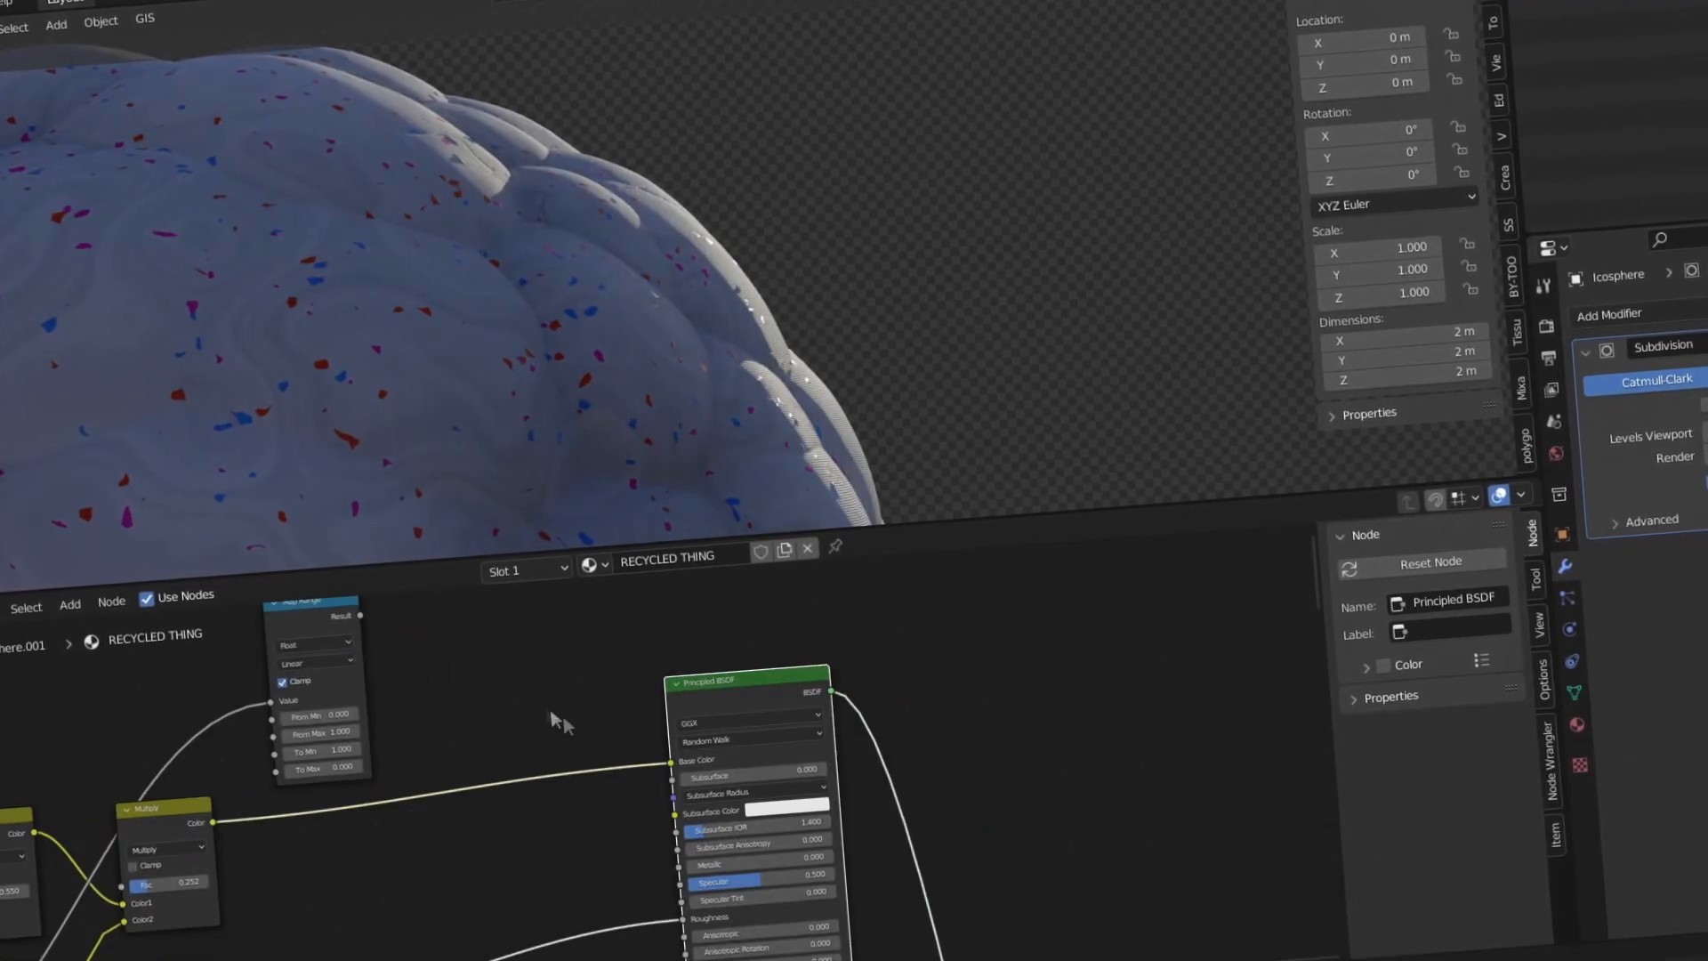
pyautogui.scroll(2, 587, 747)
pyautogui.moveTo(359, 570); pyautogui.dragTo(691, 781)
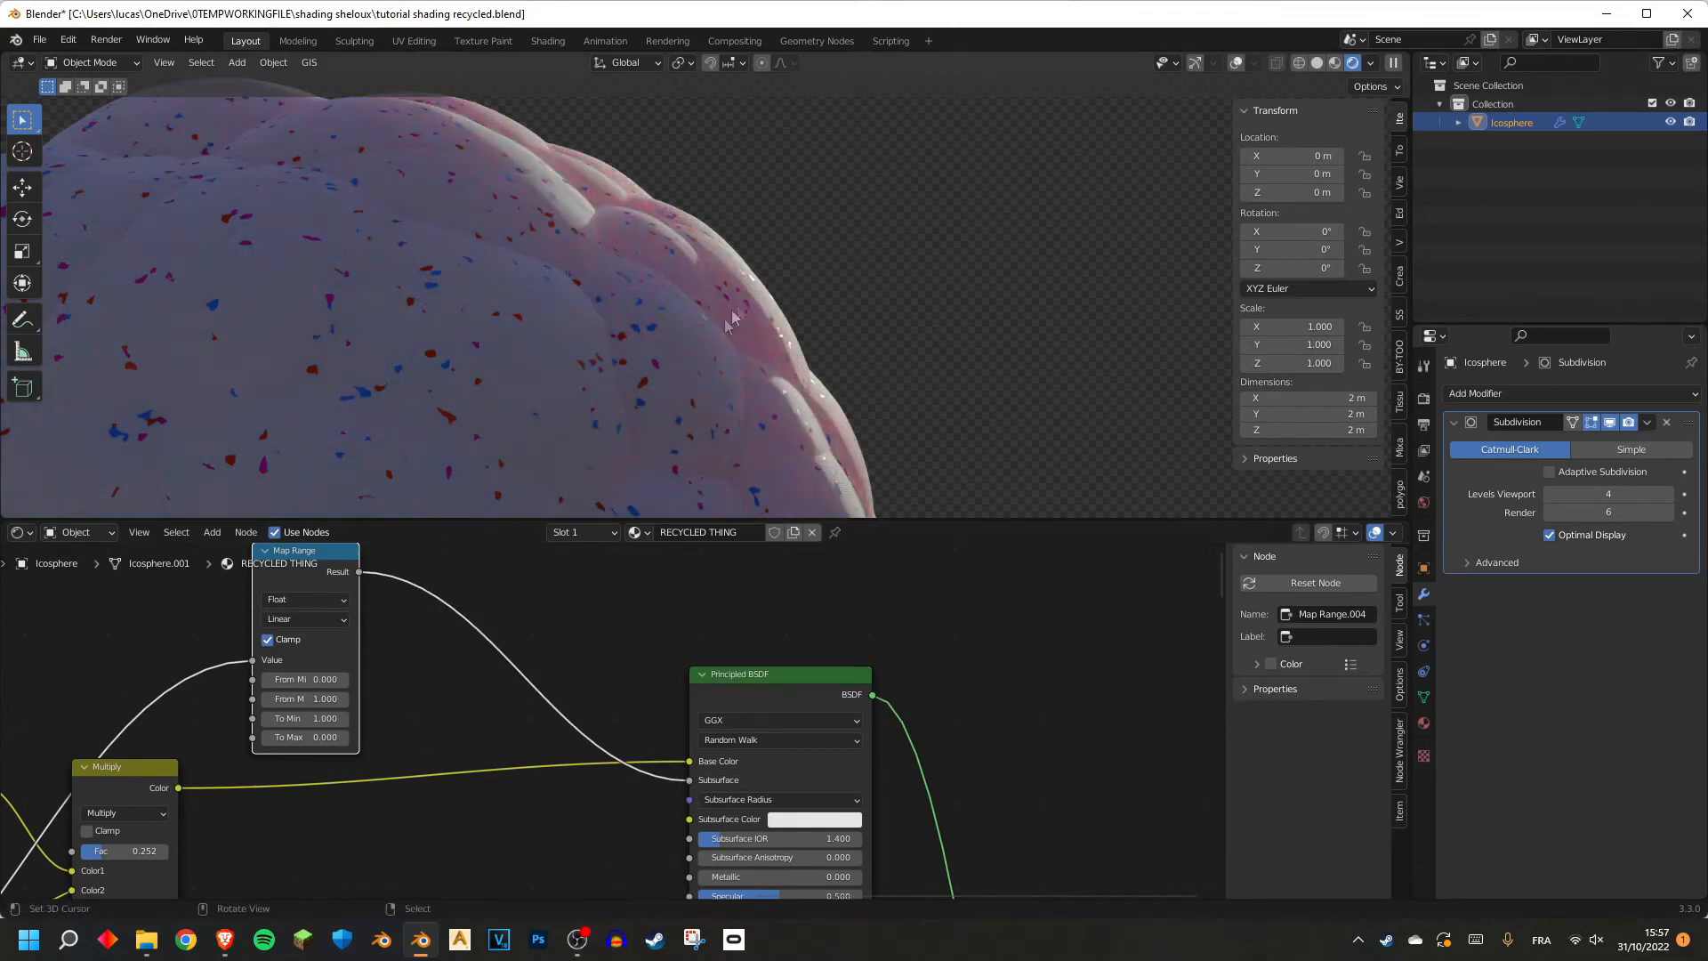
# Set all three Subsurface Radius values of the Principled BSDF to 0.2.
pyautogui.scroll(2, 798, 685)
pyautogui.moveTo(798, 685); pyautogui.dragTo(513, 721, button='middle')
pyautogui.click(701, 702)
pyautogui.moveTo(658, 723)
pyautogui.mouseDown()
pyautogui.moveTo(662, 762)
pyautogui.moveTo(664, 715)
pyautogui.mouseUp()
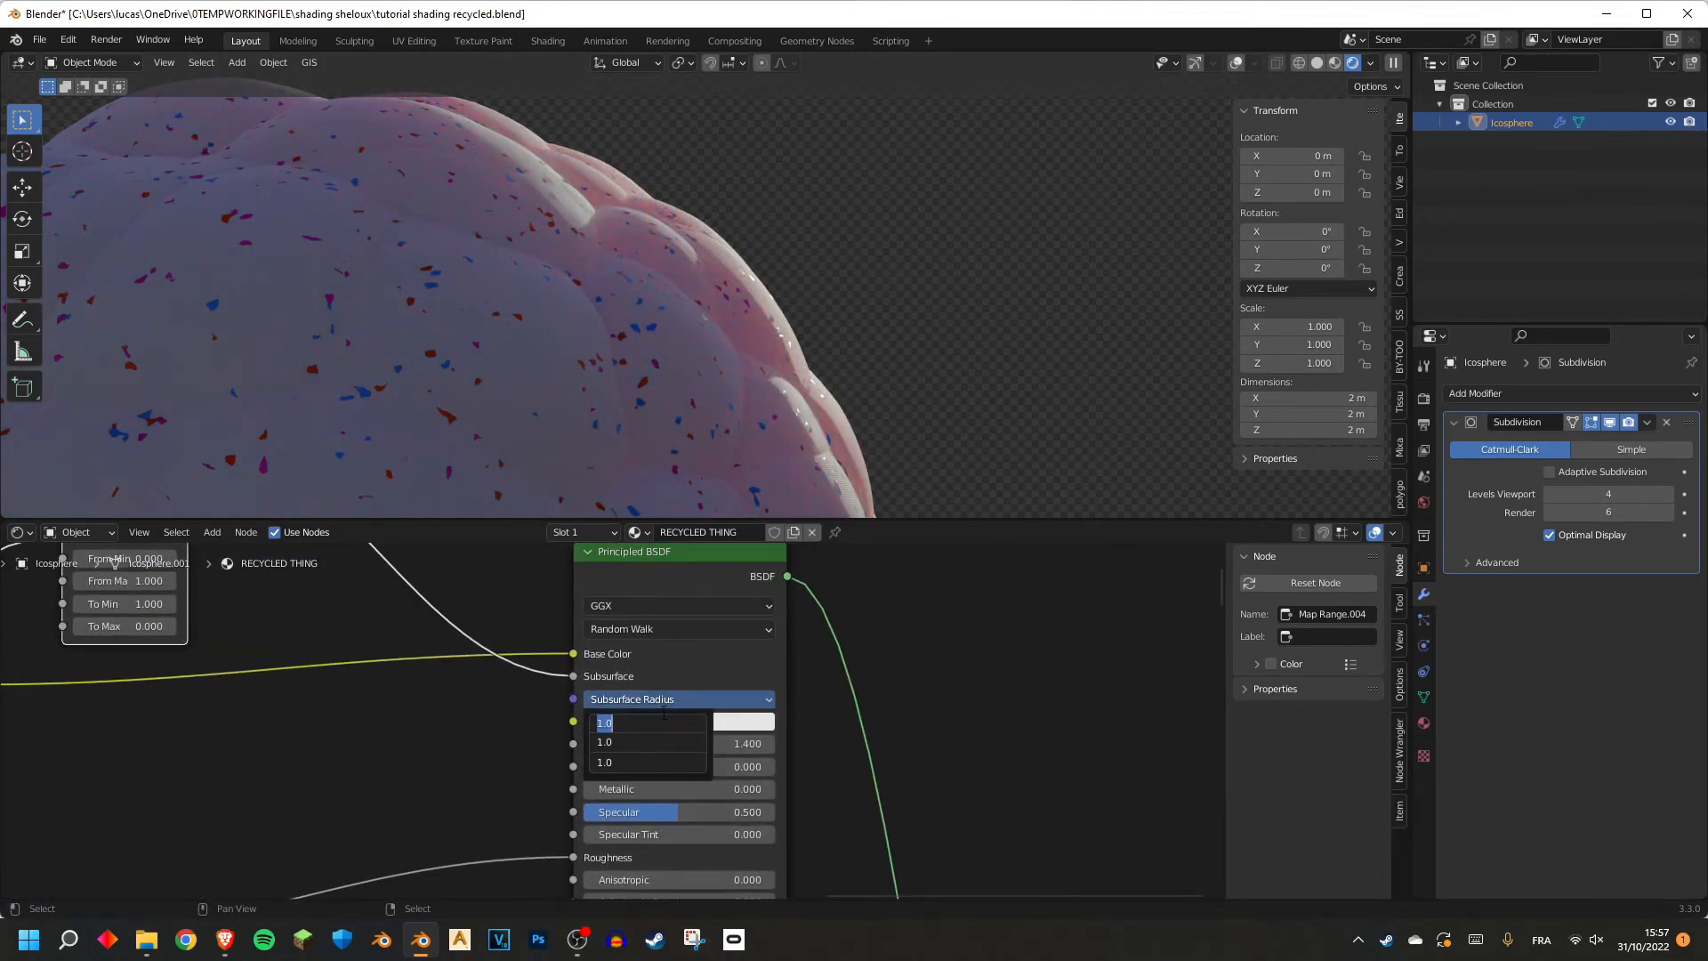
pyautogui.press('Return')
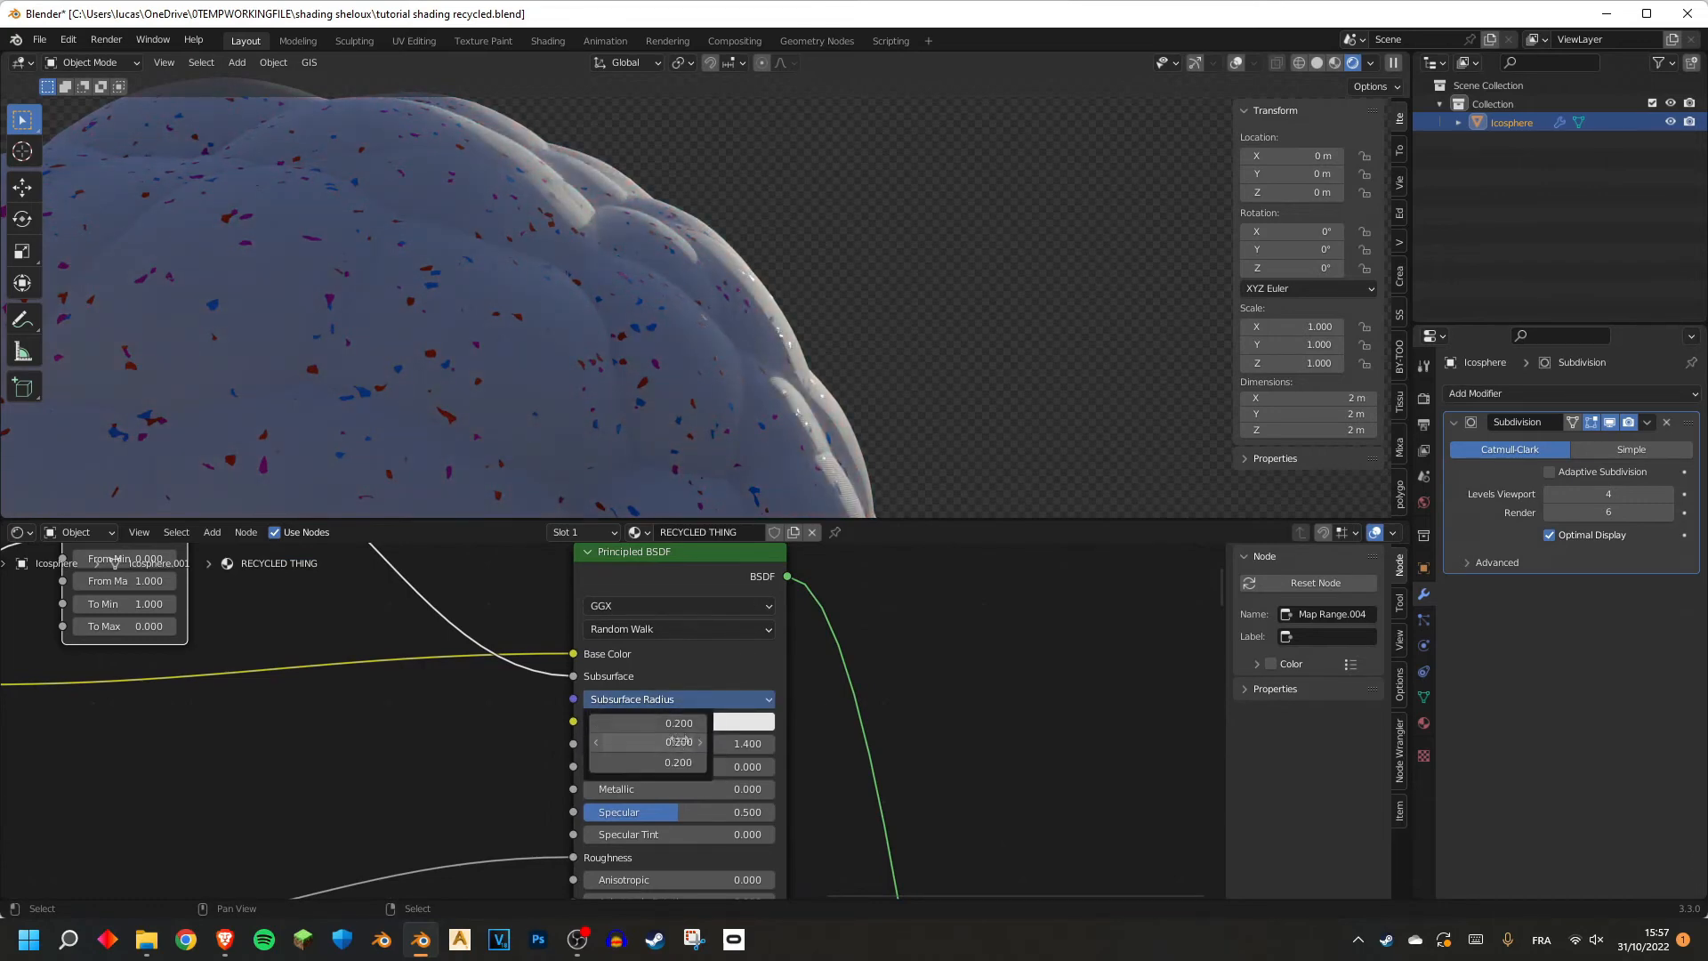
# Try raising the first Subsurface Radius value to 0.5 and then to 3.
pyautogui.moveTo(672, 722); pyautogui.dragTo(661, 730)
pyautogui.press('Return')
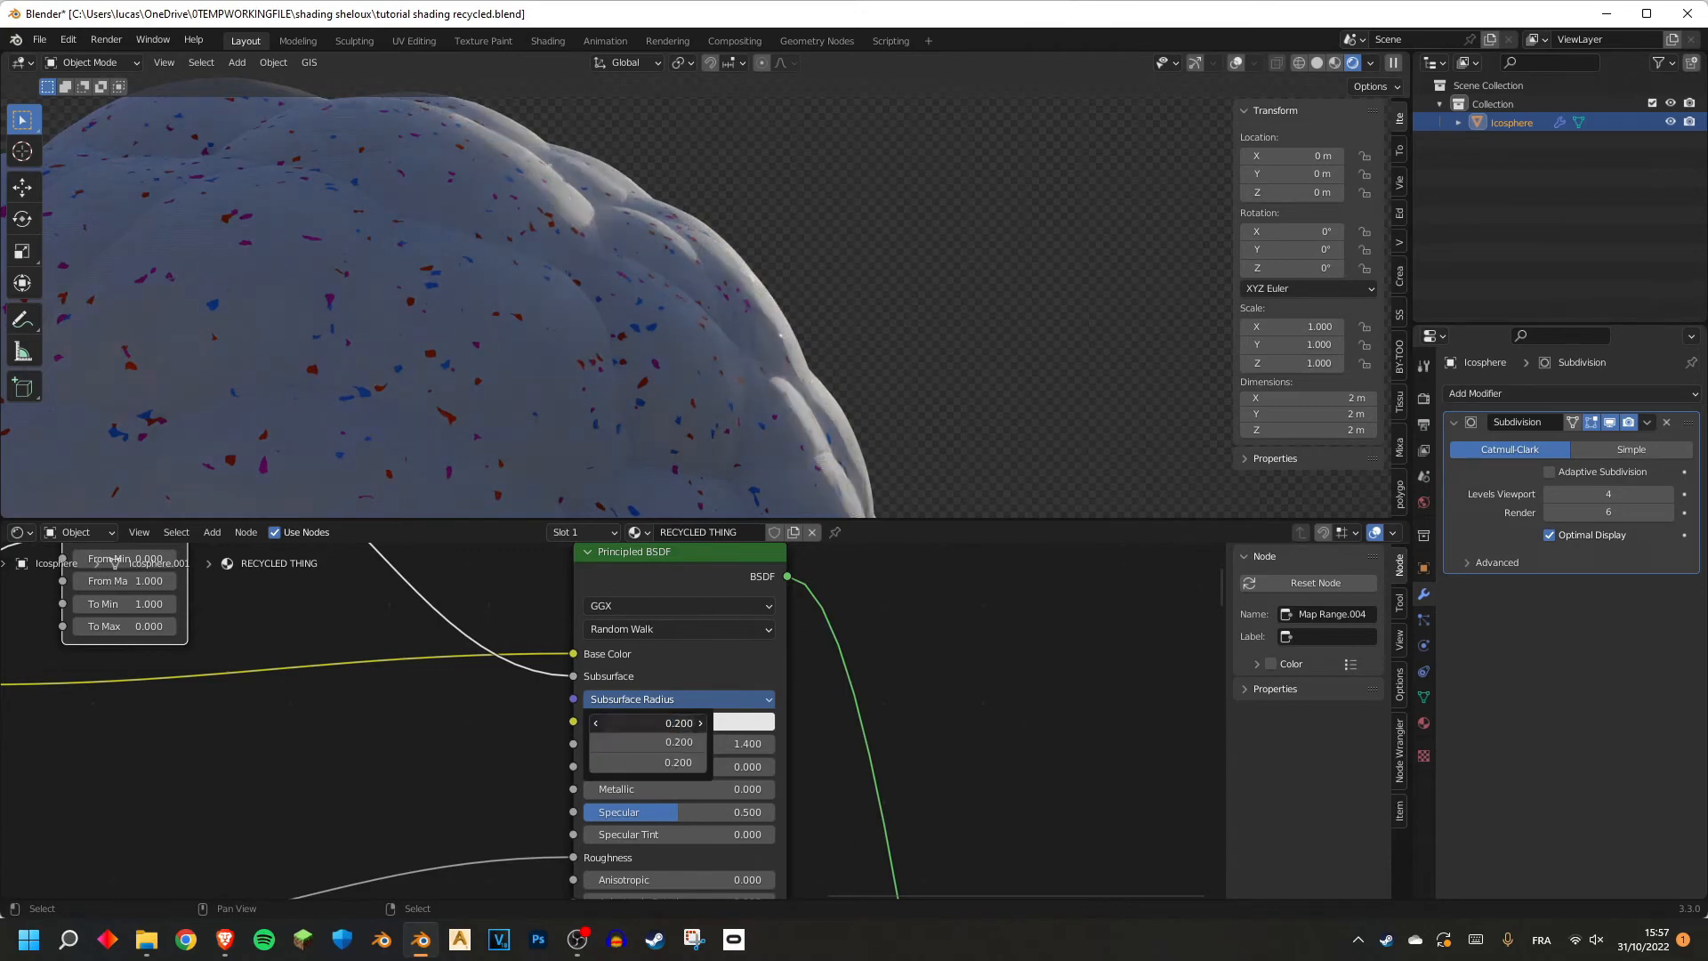
pyautogui.press('Return')
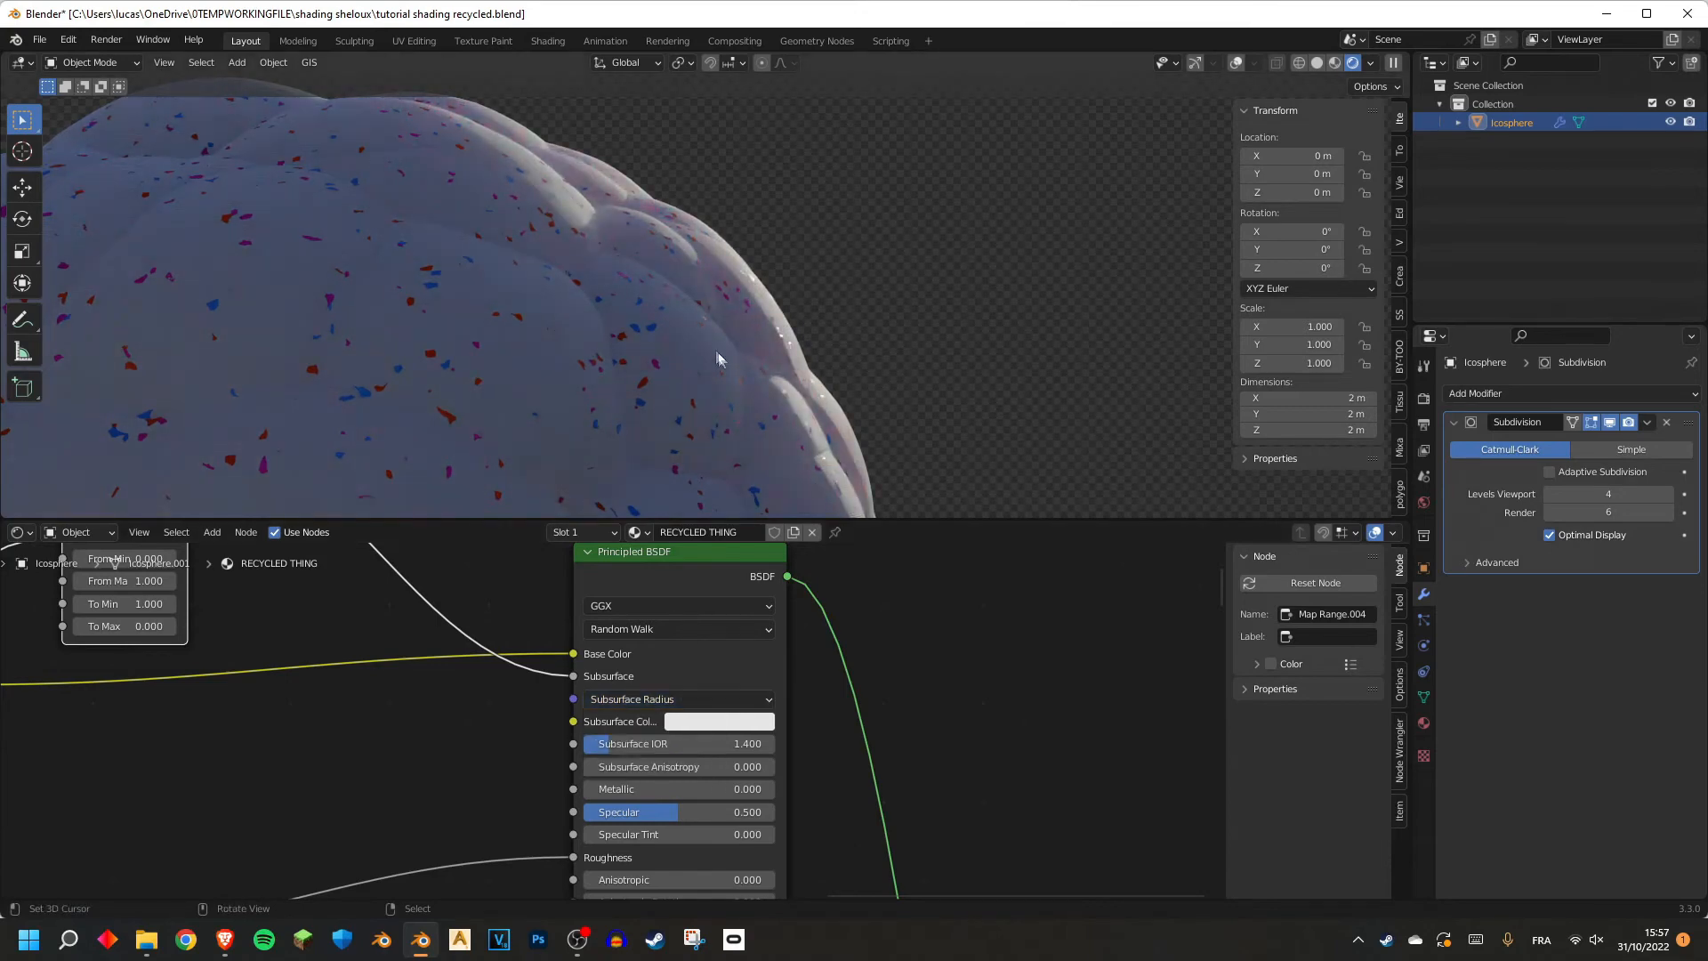
pyautogui.doubleClick(657, 758)
pyautogui.press('Return')
pyautogui.doubleClick(657, 722)
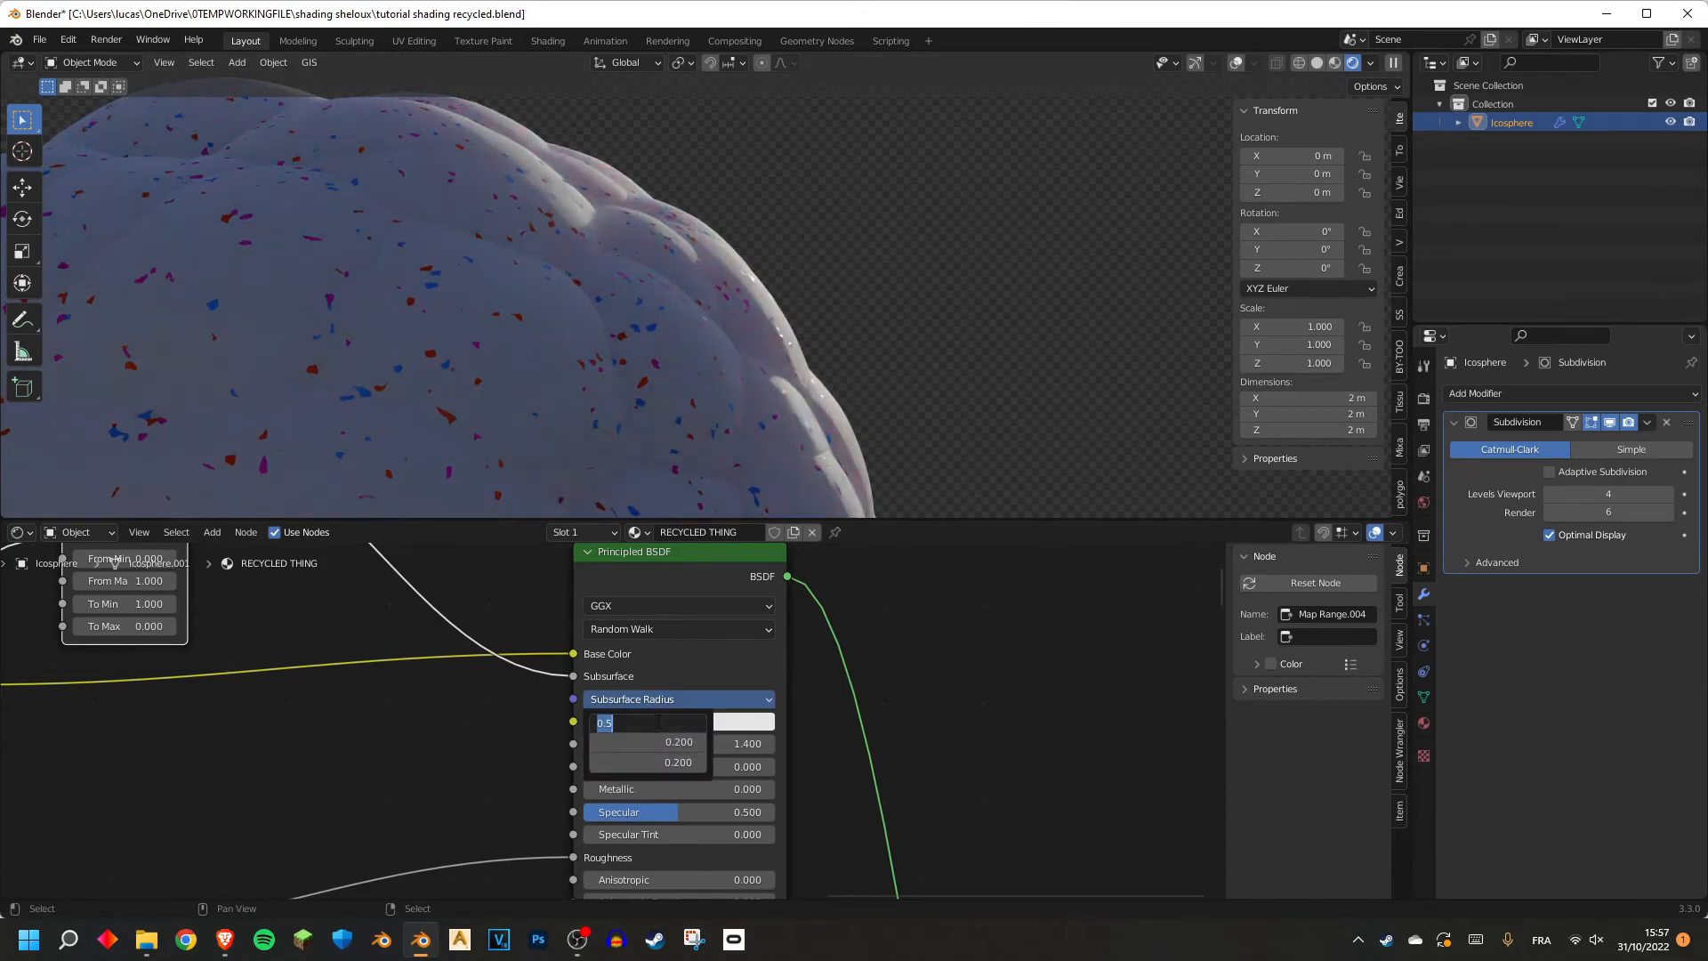
pyautogui.press('Return')
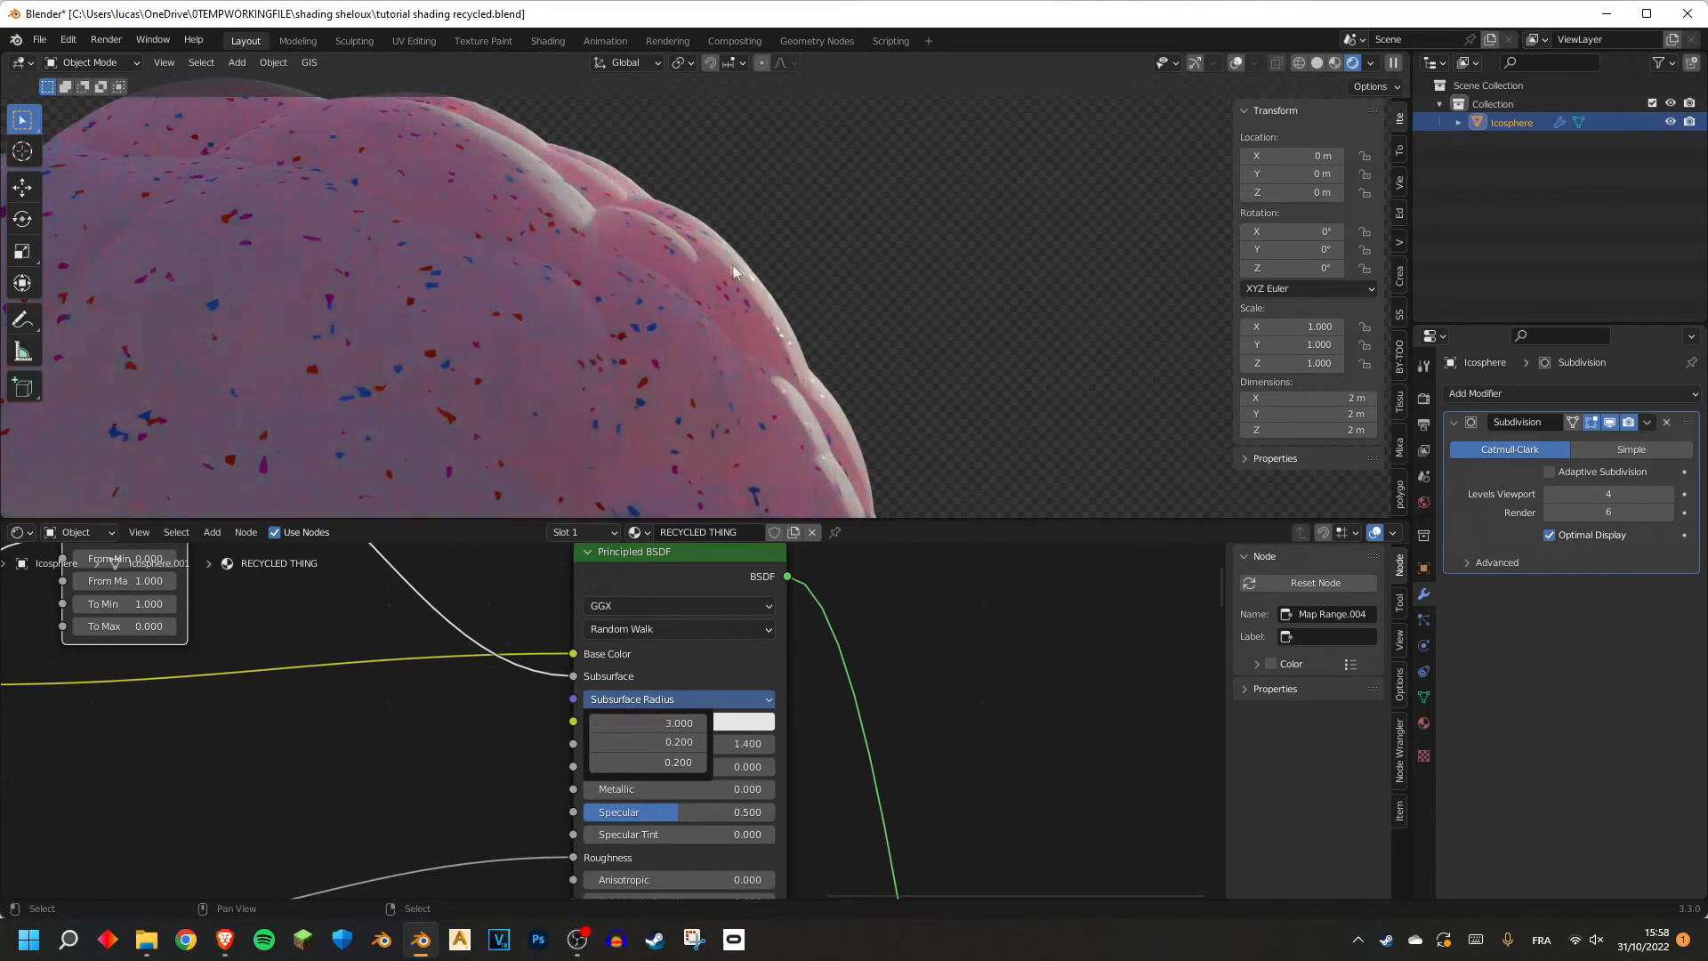
# Test the first Subsurface Radius value at 2 and 3.7, then return it to 0.2.
pyautogui.doubleClick(650, 722)
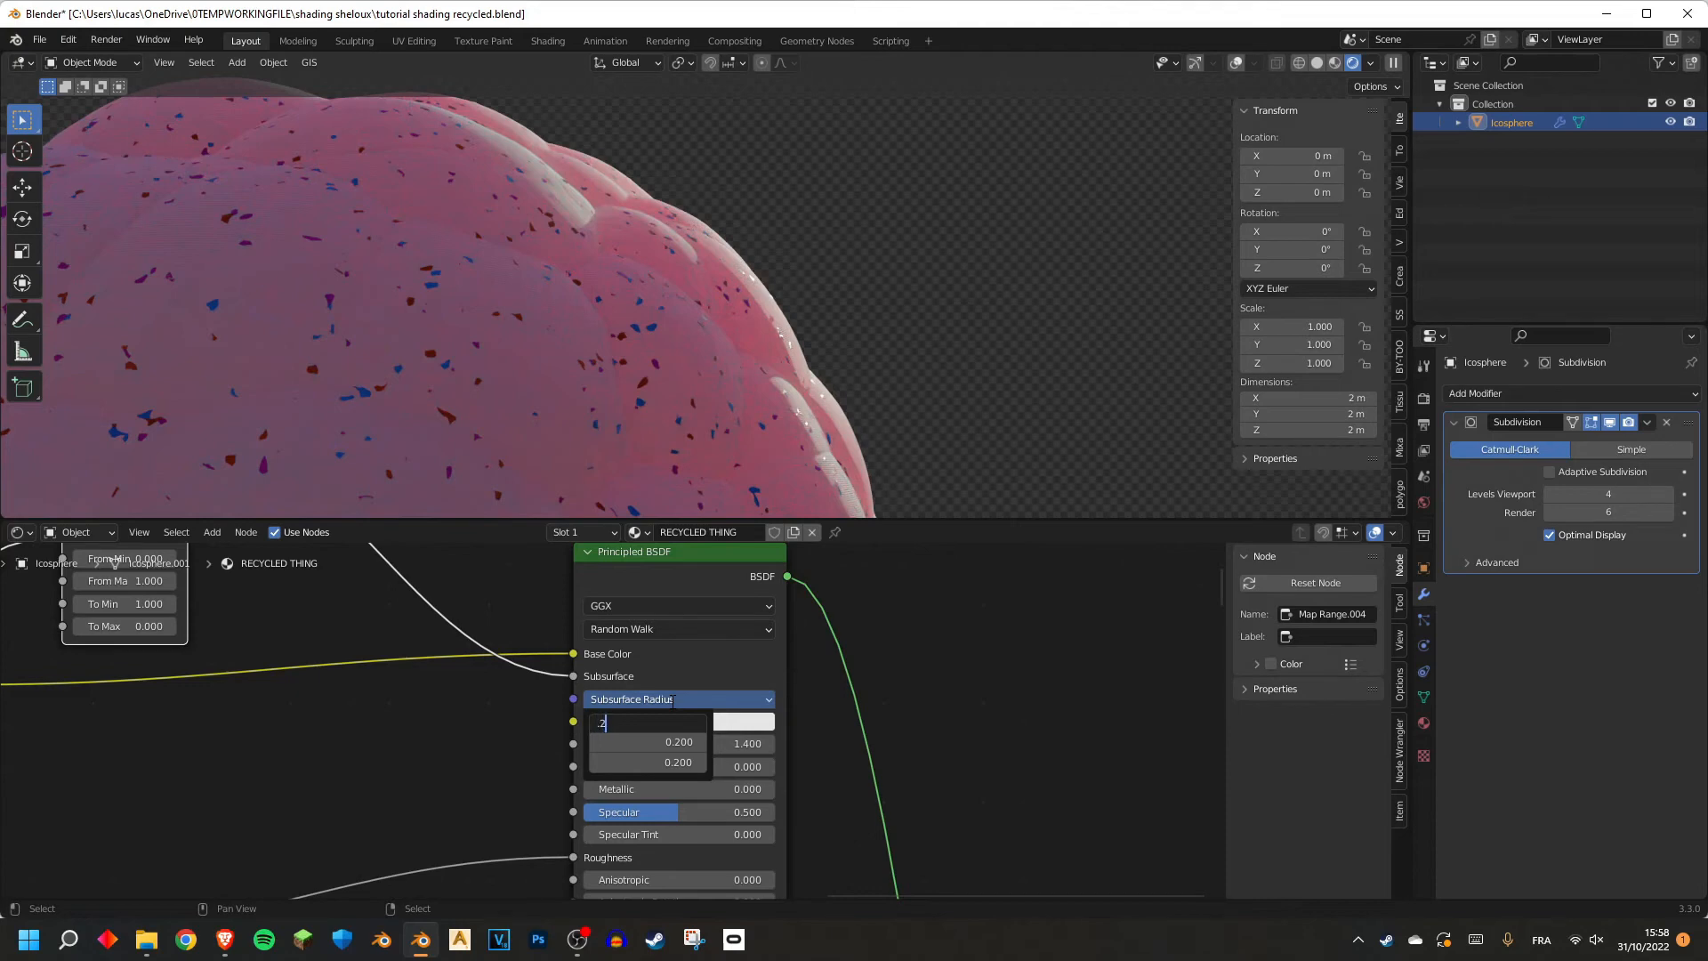
pyautogui.press('Return')
pyautogui.moveTo(635, 723); pyautogui.dragTo(689, 723)
pyautogui.click(709, 832)
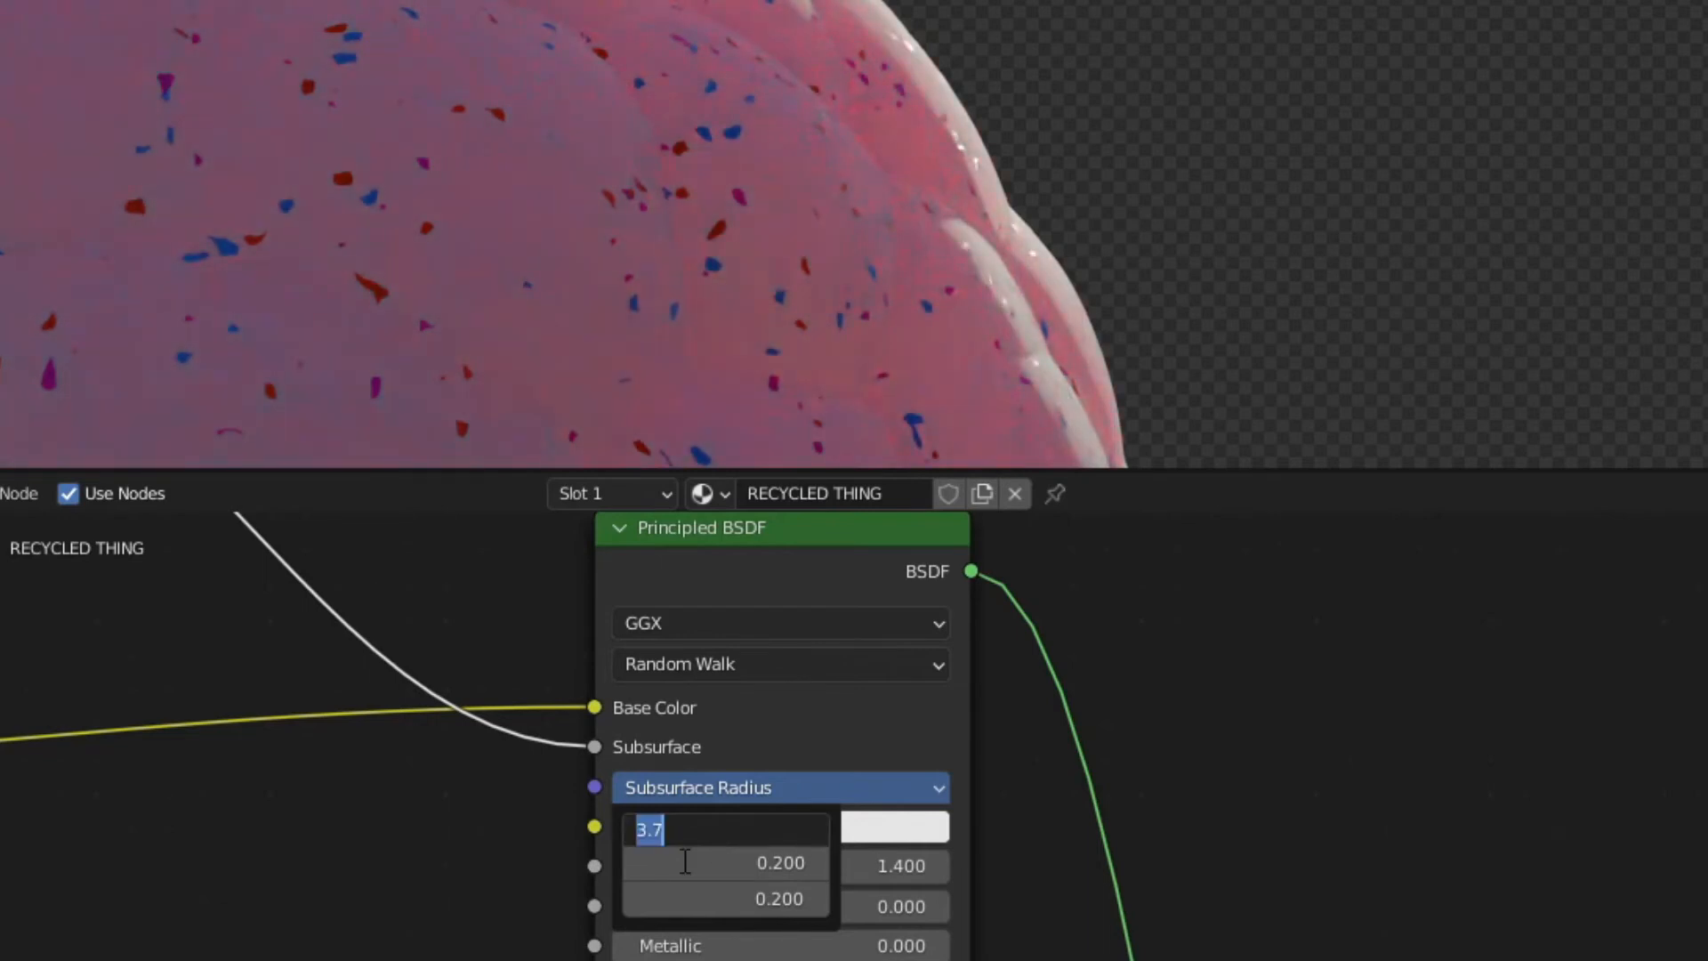
pyautogui.write('.2')
pyautogui.press('Return')
# Test the second Subsurface Radius value at 3.6, then return it to 0.2.
pyautogui.moveTo(685, 863); pyautogui.dragTo(765, 863)
pyautogui.click(703, 868)
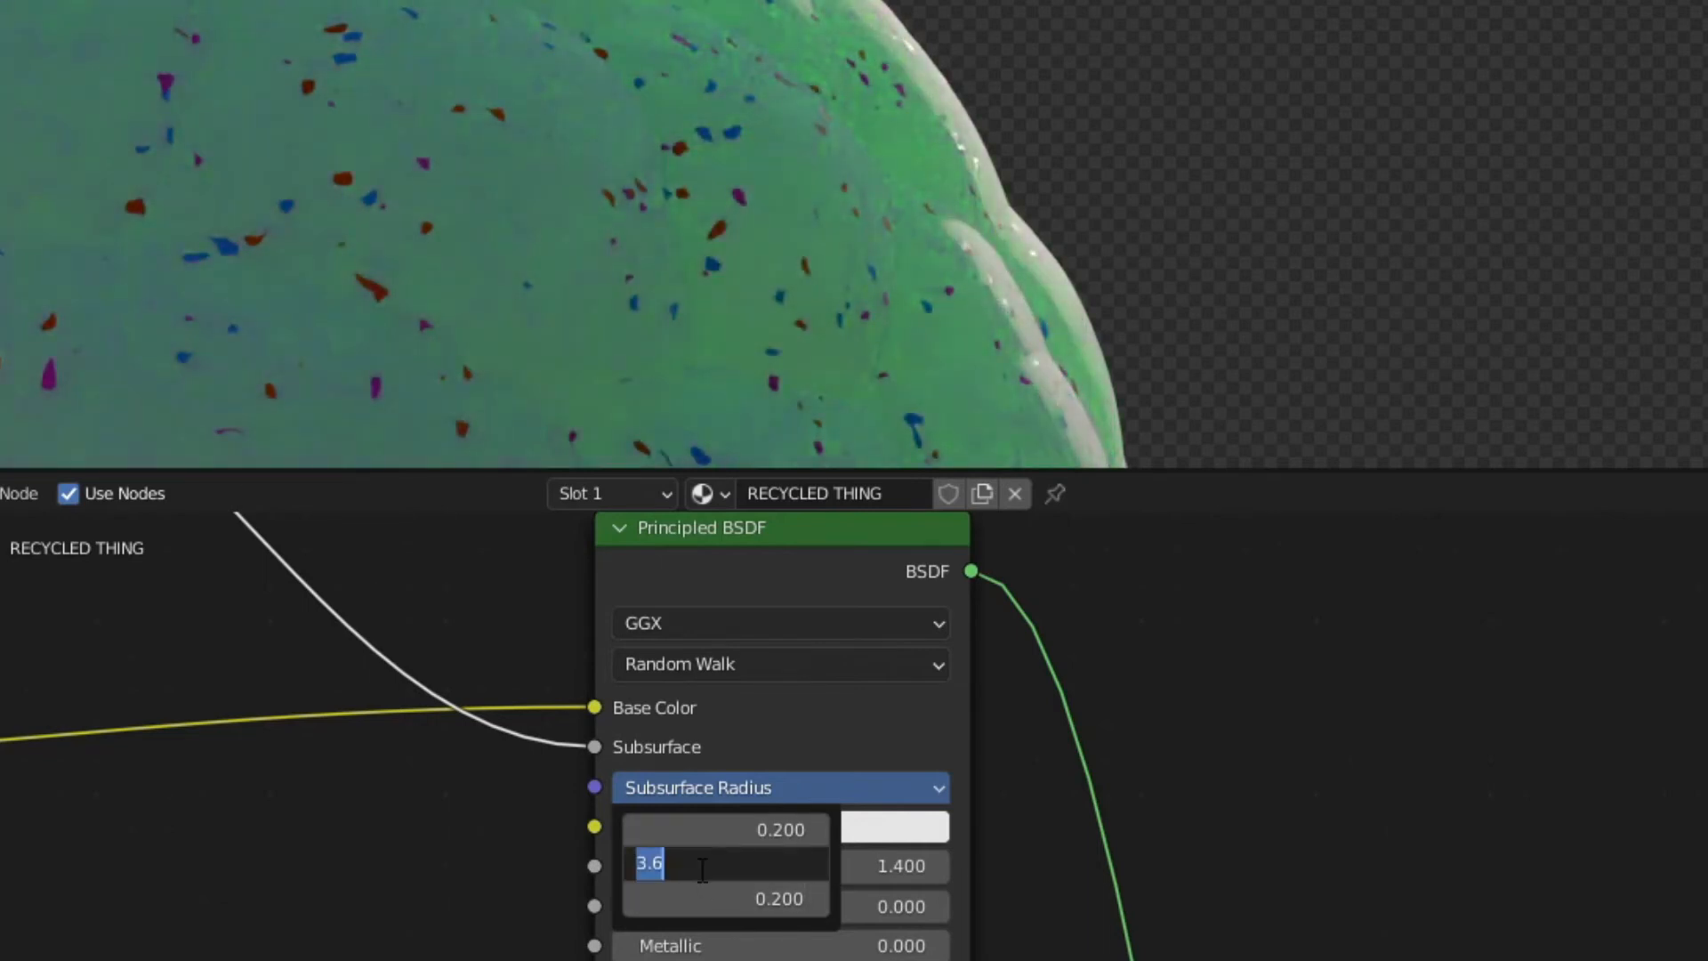
pyautogui.press('Return')
# Try a third Subsurface Radius value of 4, then lower the radius values again.
pyautogui.click(739, 783)
pyautogui.moveTo(696, 884); pyautogui.dragTo(908, 885)
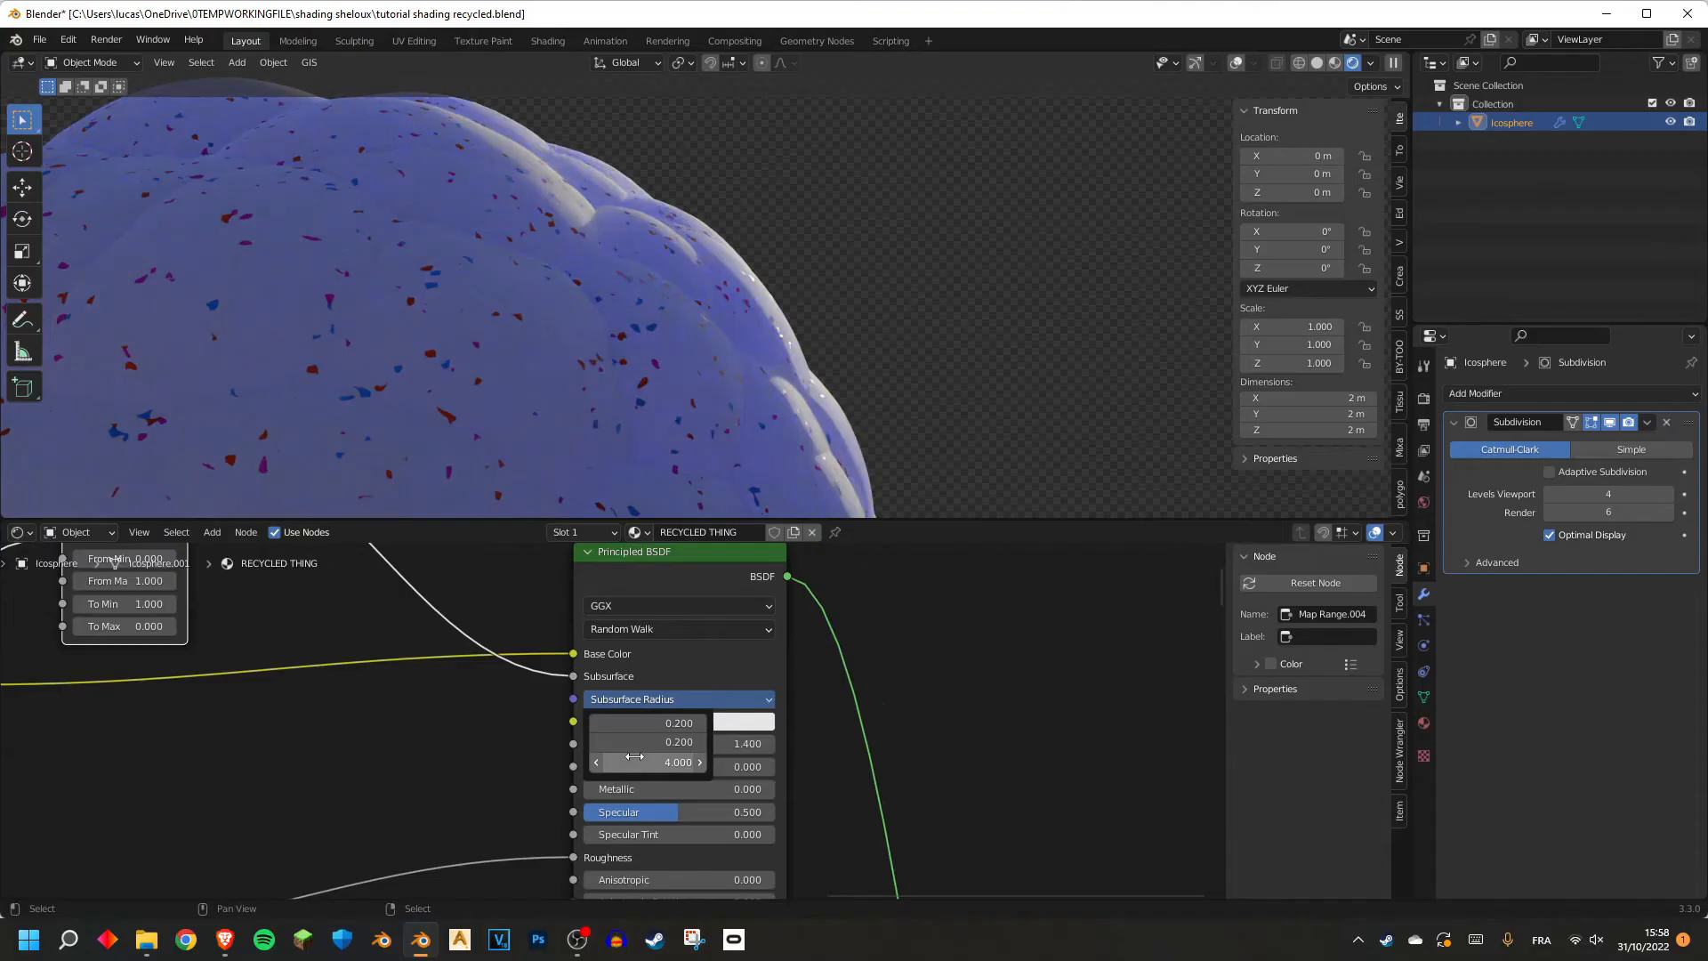
pyautogui.click(634, 756)
pyautogui.click(673, 723)
pyautogui.write('3.1')
pyautogui.press('Return')
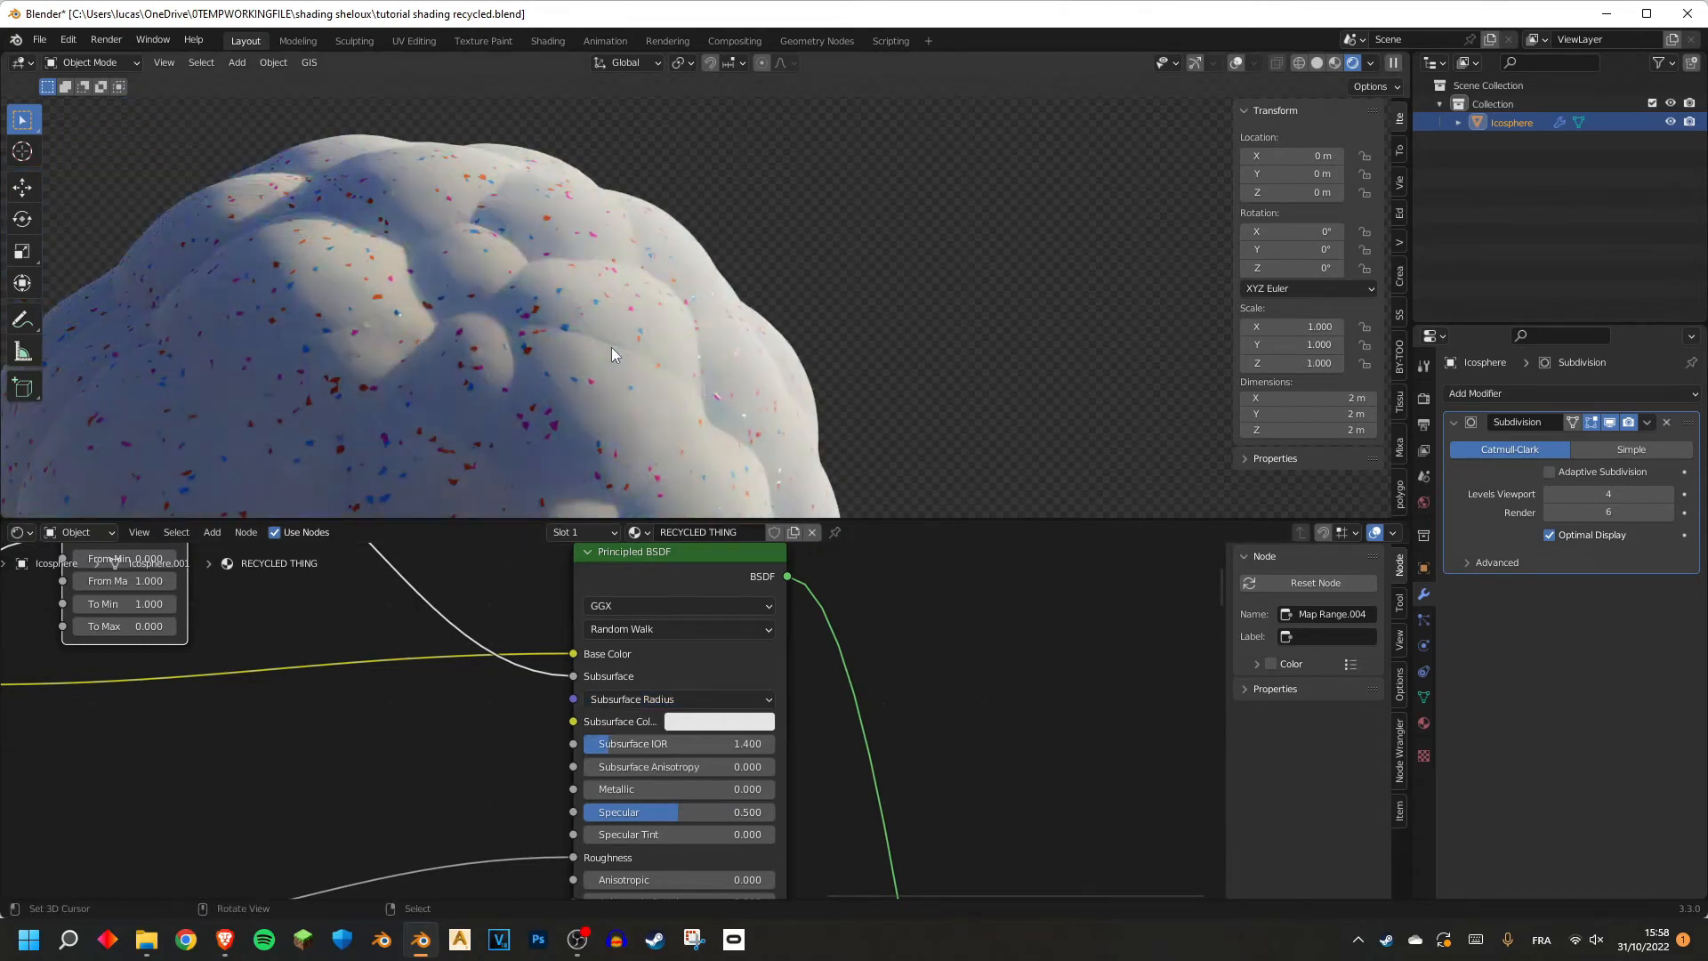
# Disconnect the upper Map Range from the Subsurface input, compare the look with Subsurface at 1, and reconnect it.
pyautogui.scroll(3, 779, 327)
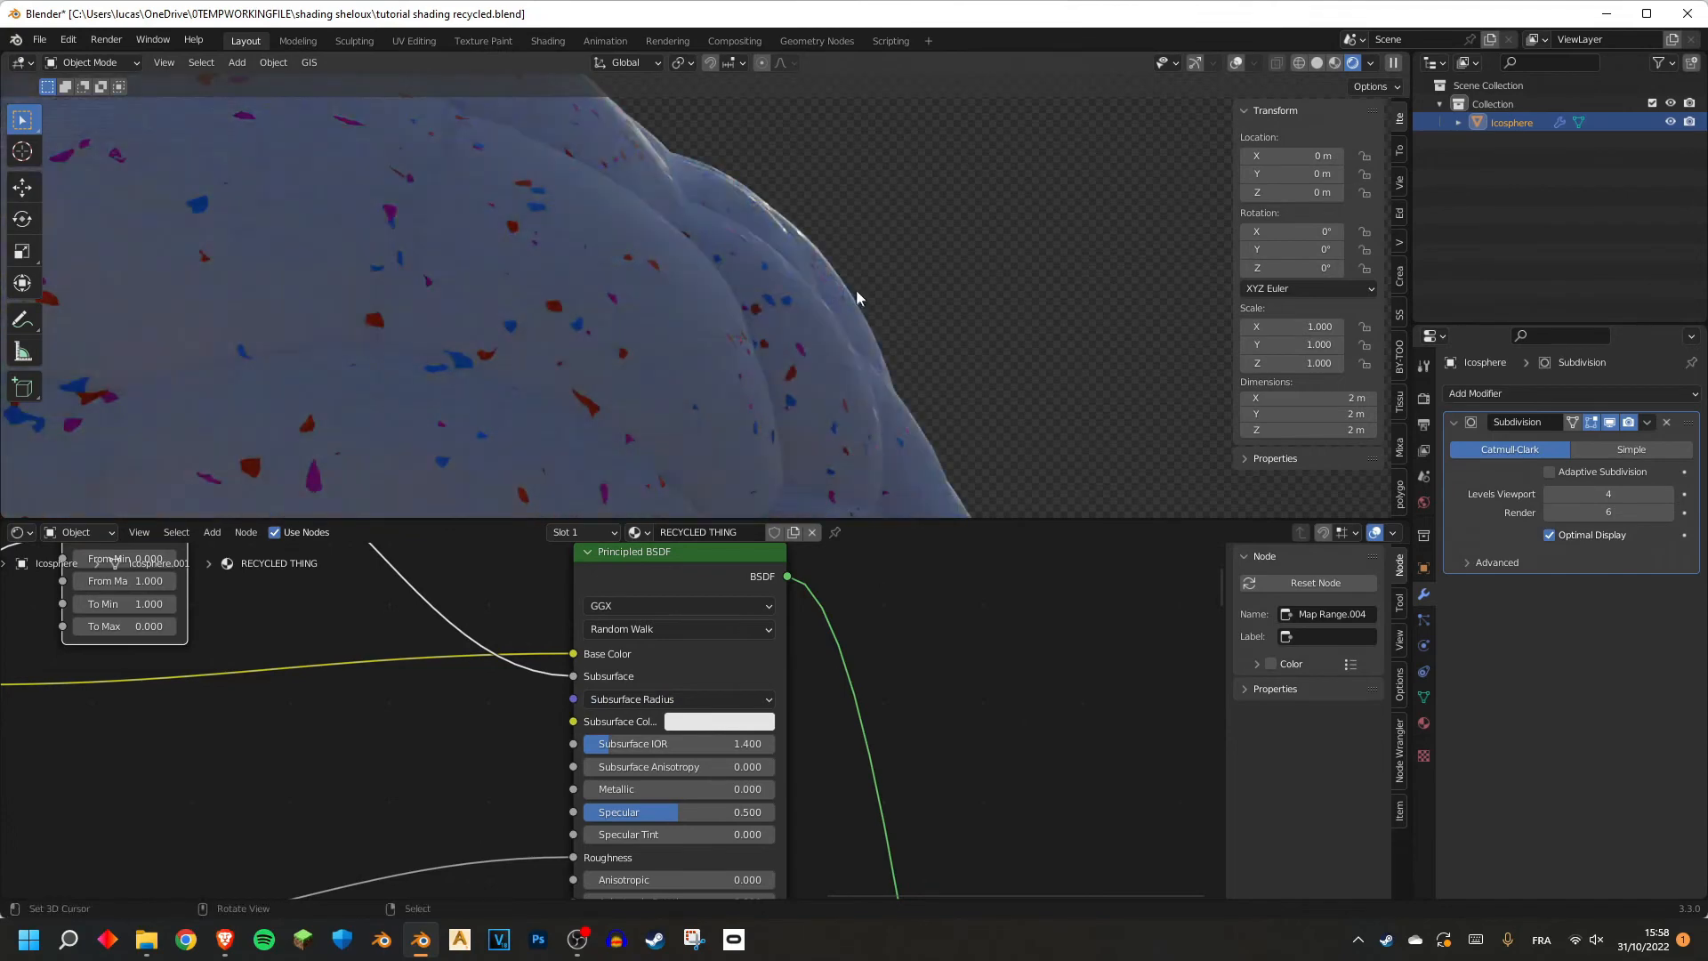
pyautogui.scroll(-2, 543, 743)
pyautogui.moveTo(580, 749); pyautogui.dragTo(623, 749)
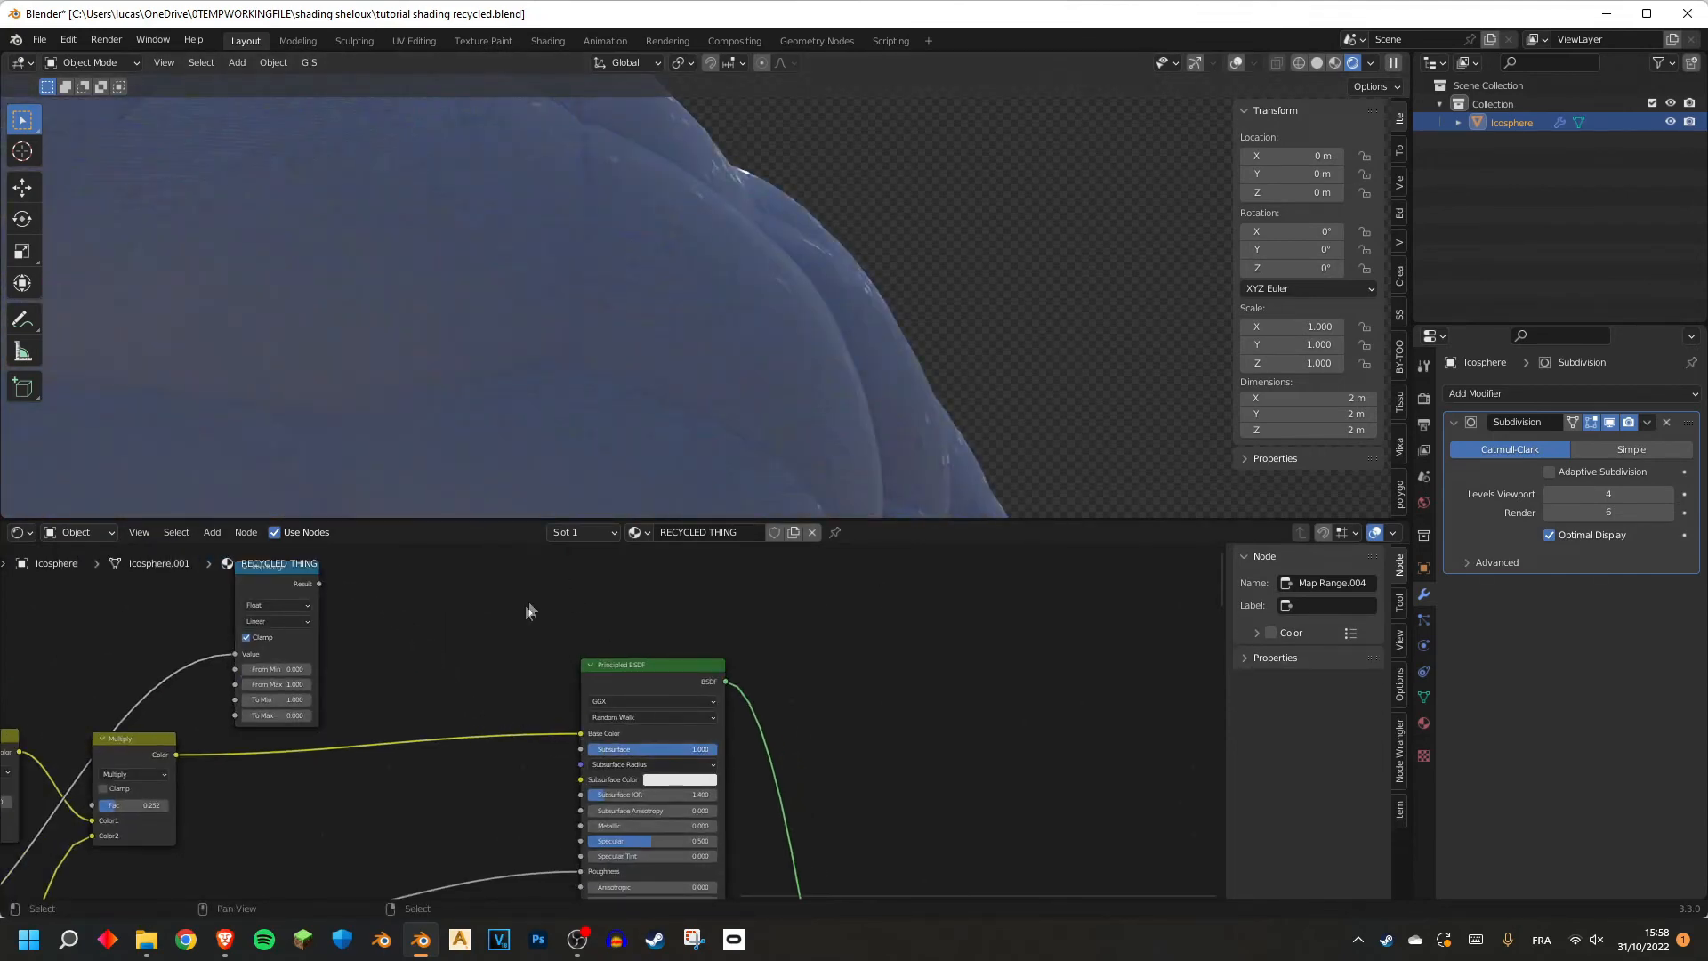
pyautogui.scroll(1, 632, 746)
pyautogui.hotkey('shift', 'a')
pyautogui.scroll(-1, 334, 573)
pyautogui.click(322, 605)
pyautogui.moveTo(318, 608); pyautogui.dragTo(580, 773)
# Change the To Min value of the upper Map Range node that drives Subsurface.
pyautogui.scroll(1, 484, 673)
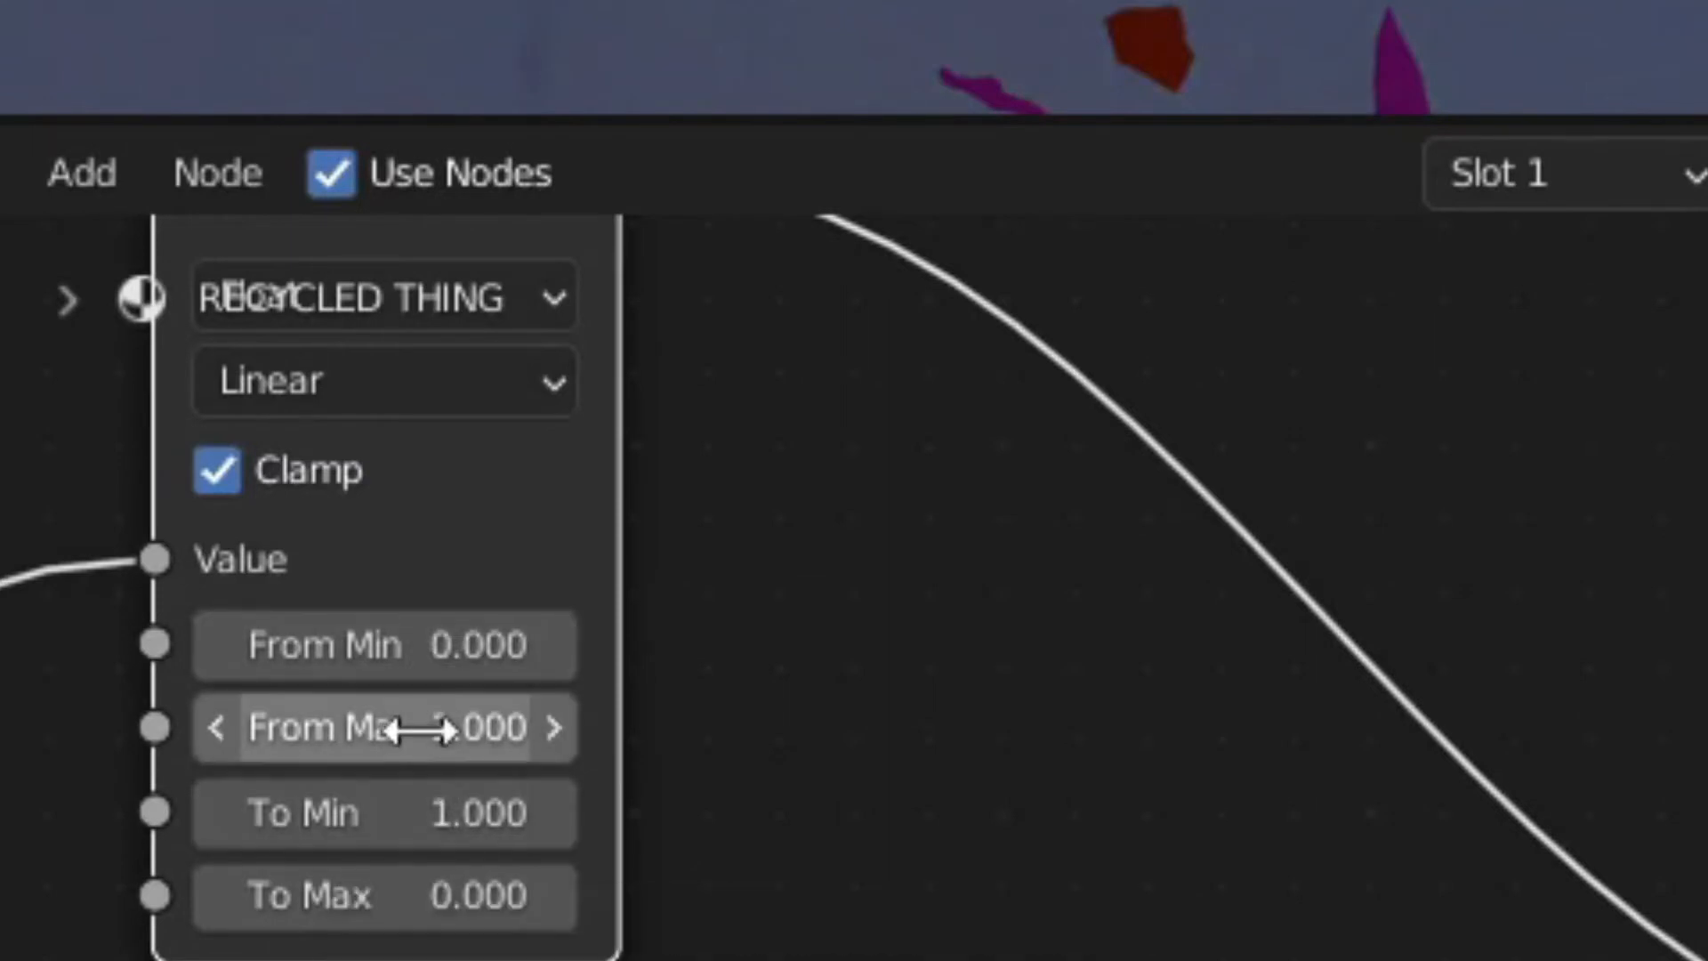
pyautogui.click(397, 835)
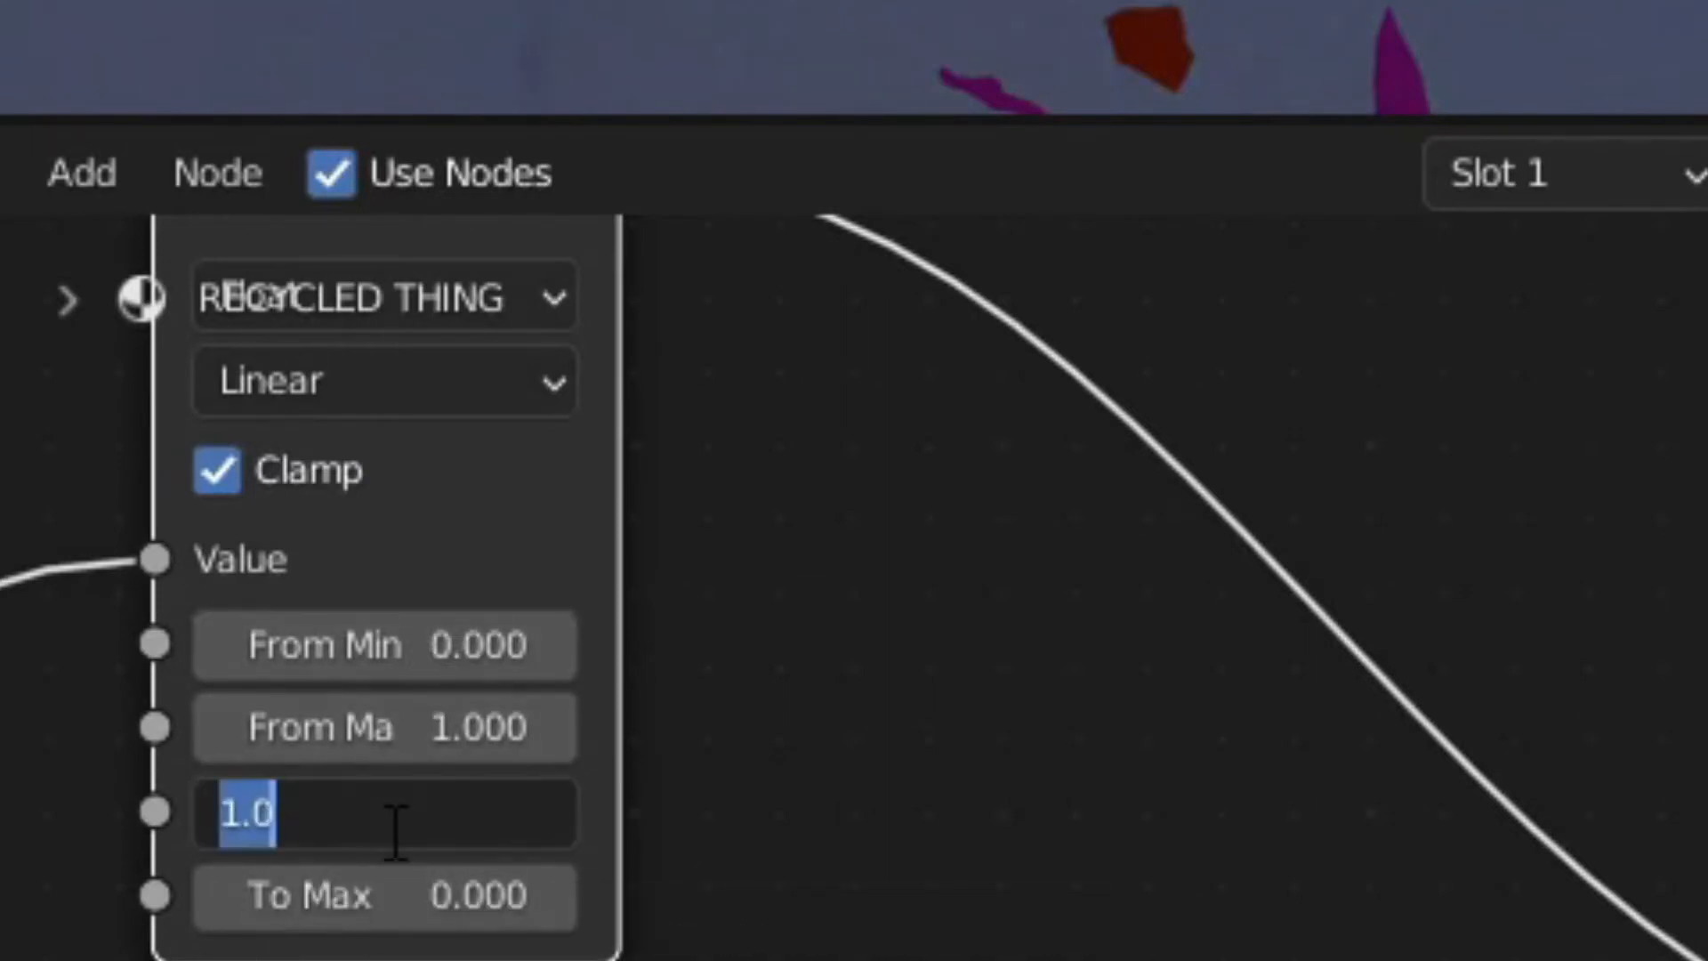
pyautogui.press('BackSpace')
pyautogui.press('Return')
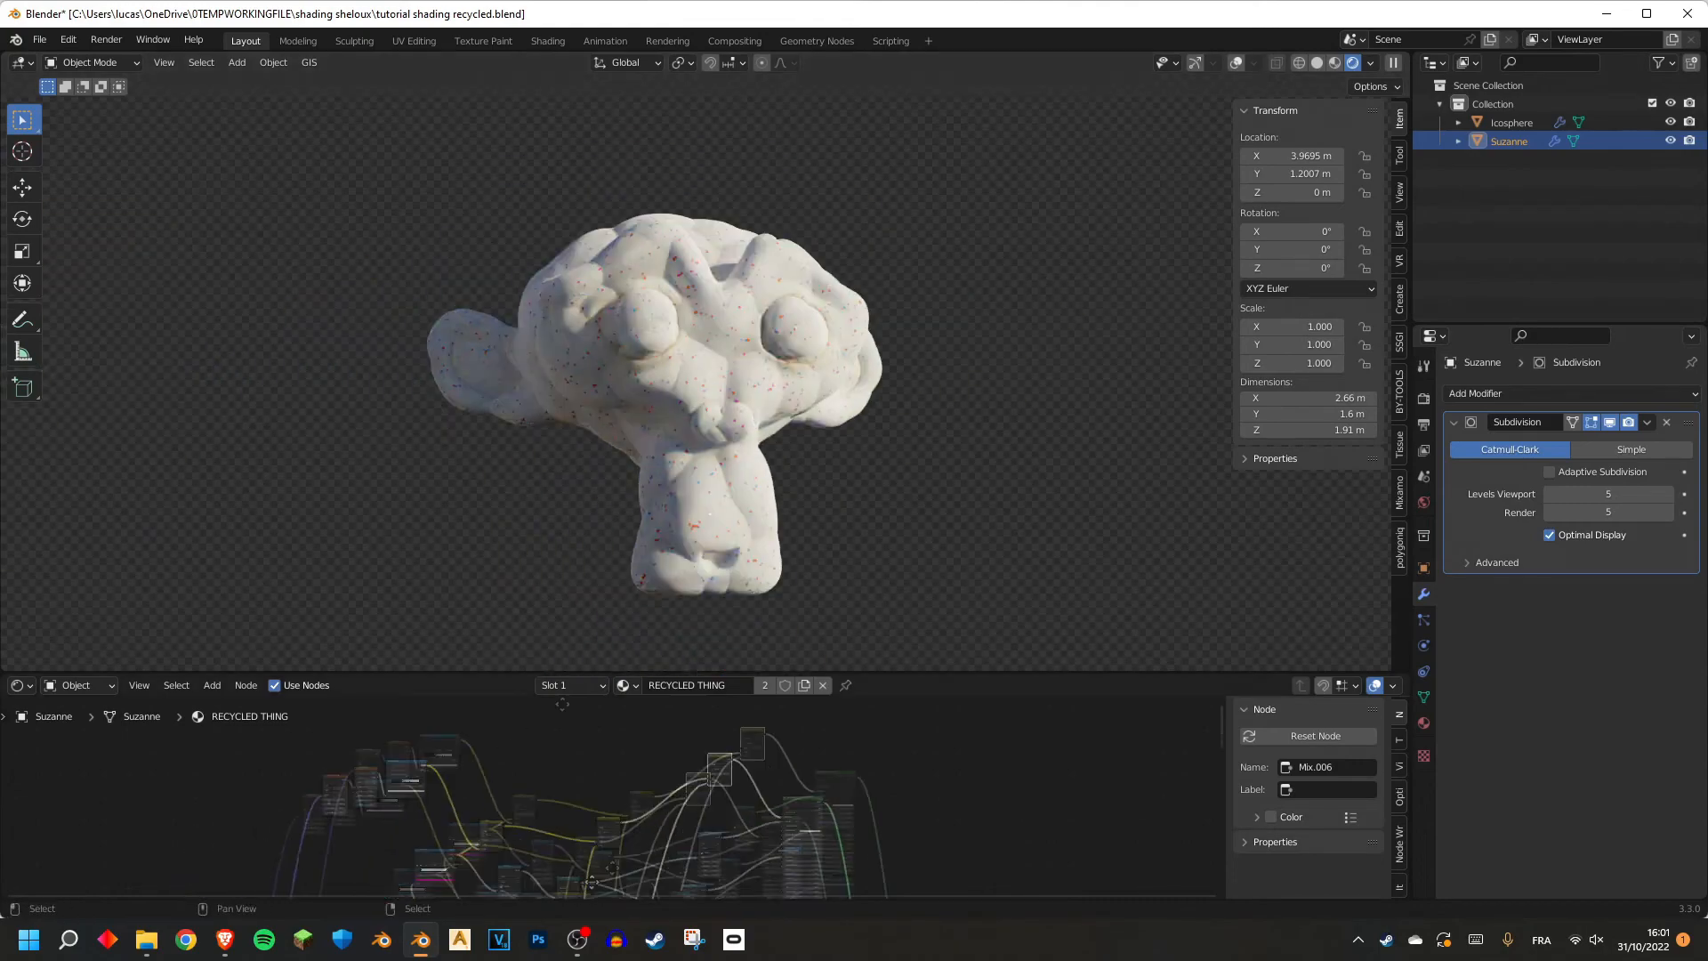
# Inspect the material on Suzanne and open the white stop color of the speckle ColorRamp.
pyautogui.moveTo(591, 882); pyautogui.dragTo(708, 850, button='middle')
pyautogui.scroll(5, 654, 762)
pyautogui.scroll(3, 704, 426)
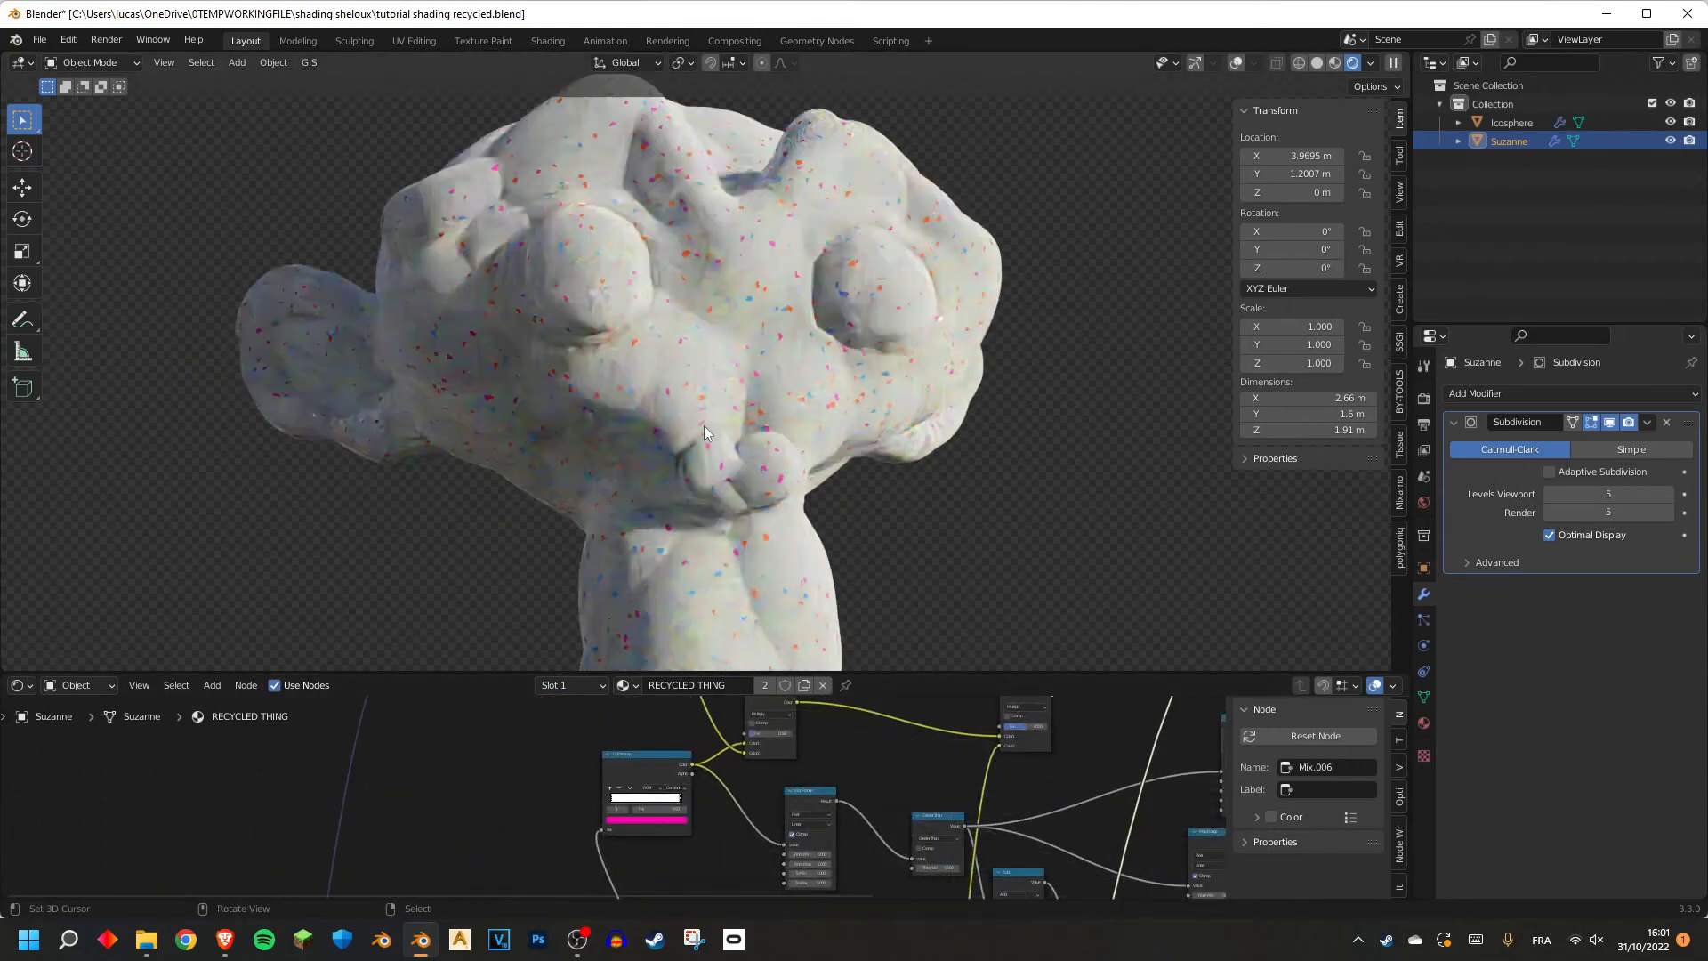
pyautogui.scroll(2, 702, 432)
pyautogui.scroll(4, 582, 836)
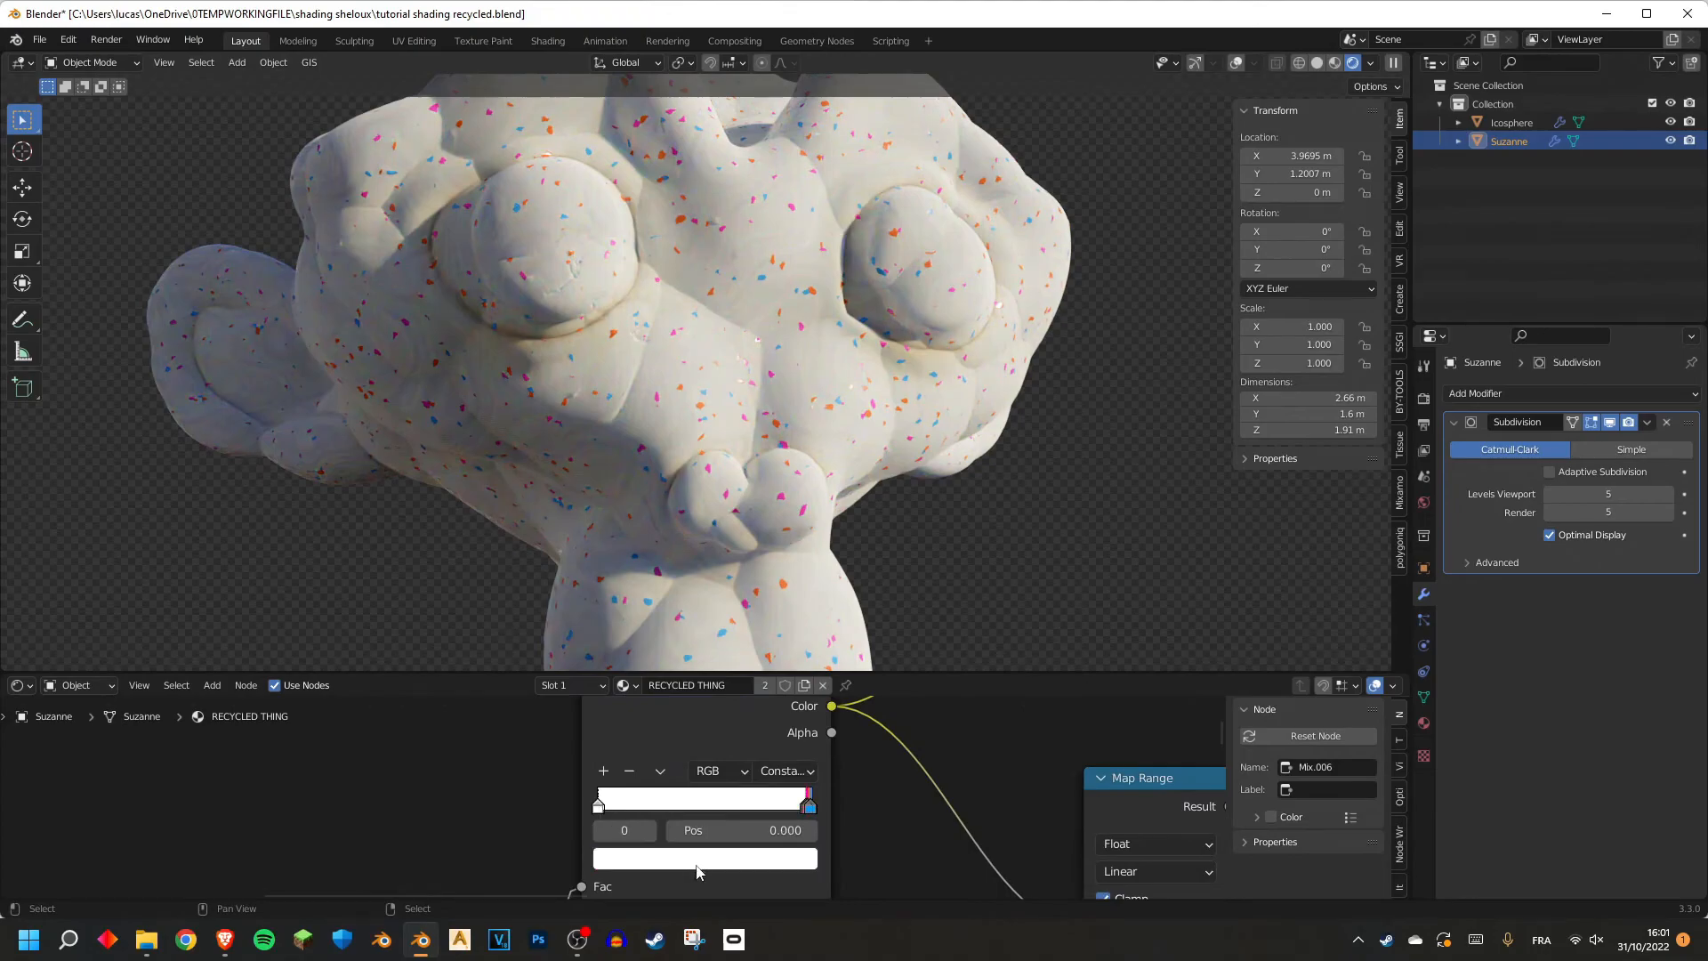
pyautogui.click(697, 858)
# Enlarge the node editor and move the speckle ColorRamp node slightly upward to free space below it.
pyautogui.scroll(-4, 679, 767)
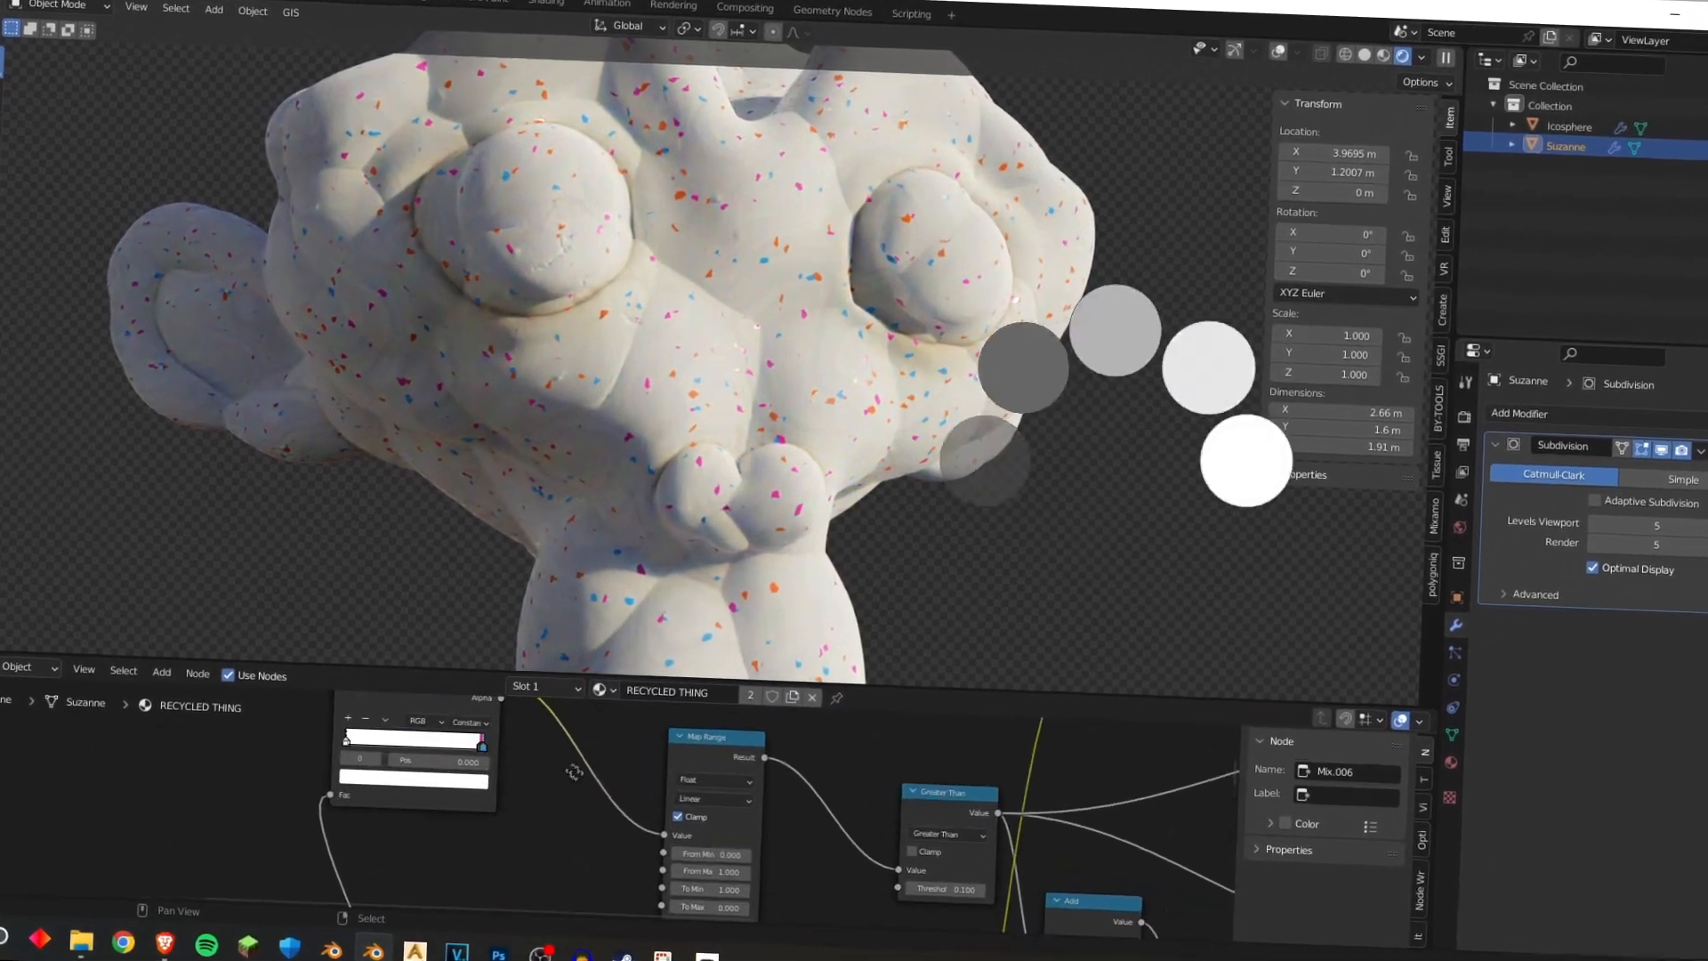
pyautogui.moveTo(573, 770); pyautogui.dragTo(678, 833, button='middle')
pyautogui.scroll(1, 626, 825)
pyautogui.scroll(-2, 622, 842)
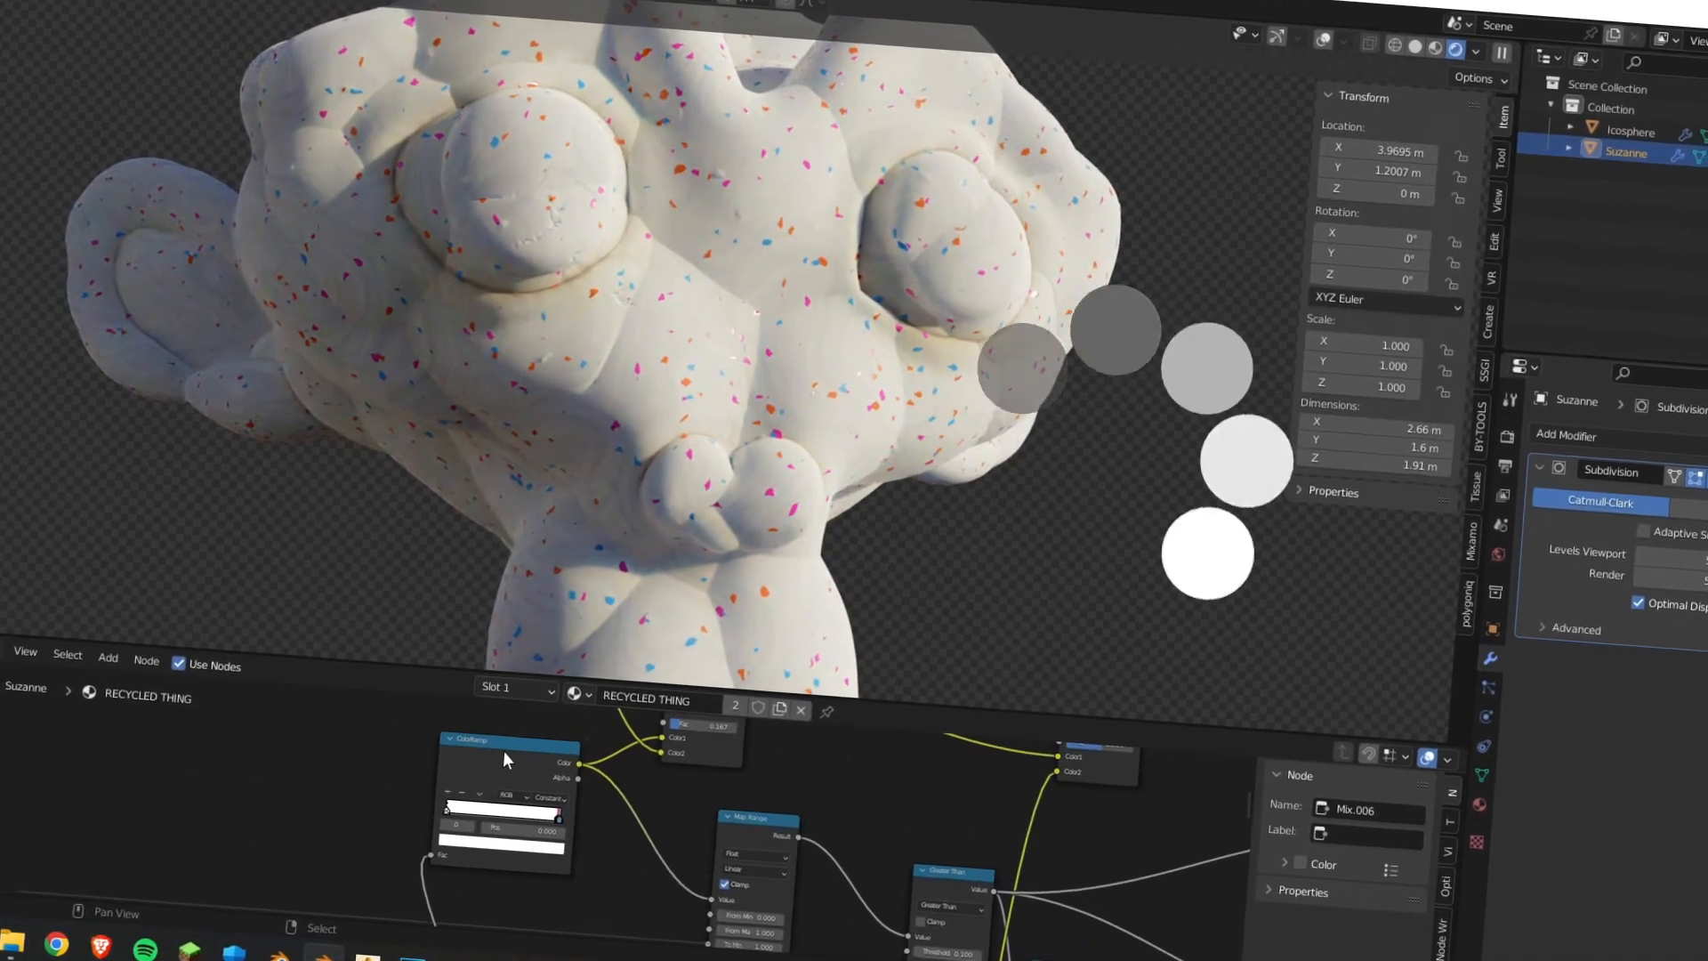
pyautogui.click(504, 752)
pyautogui.scroll(-2, 505, 756)
pyautogui.moveTo(879, 720); pyautogui.dragTo(876, 522)
pyautogui.scroll(3, 620, 701)
pyautogui.moveTo(565, 687); pyautogui.dragTo(552, 647)
pyautogui.scroll(-1, 619, 683)
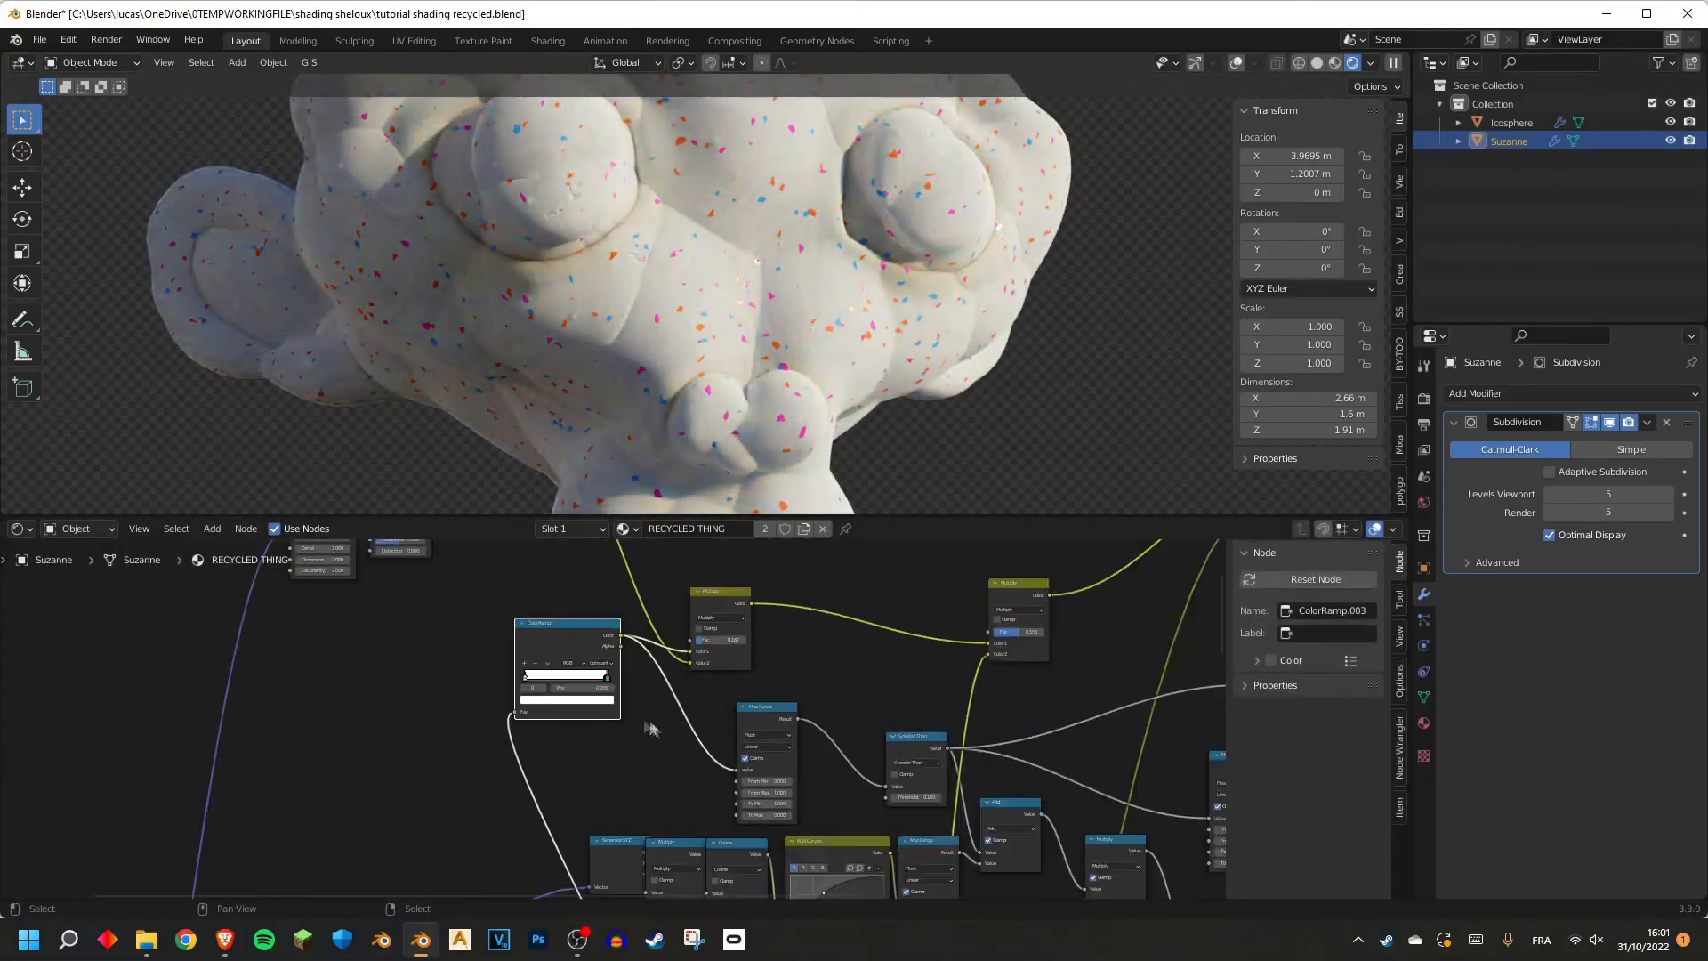
# Duplicate the speckle ColorRamp node and place the copy below the original.
pyautogui.scroll(-3, 642, 730)
pyautogui.moveTo(639, 731); pyautogui.dragTo(623, 671, button='middle')
pyautogui.hotkey('shift', 'd')
pyautogui.click(644, 765)
pyautogui.scroll(4, 635, 767)
pyautogui.moveTo(633, 767); pyautogui.dragTo(652, 704, button='middle')
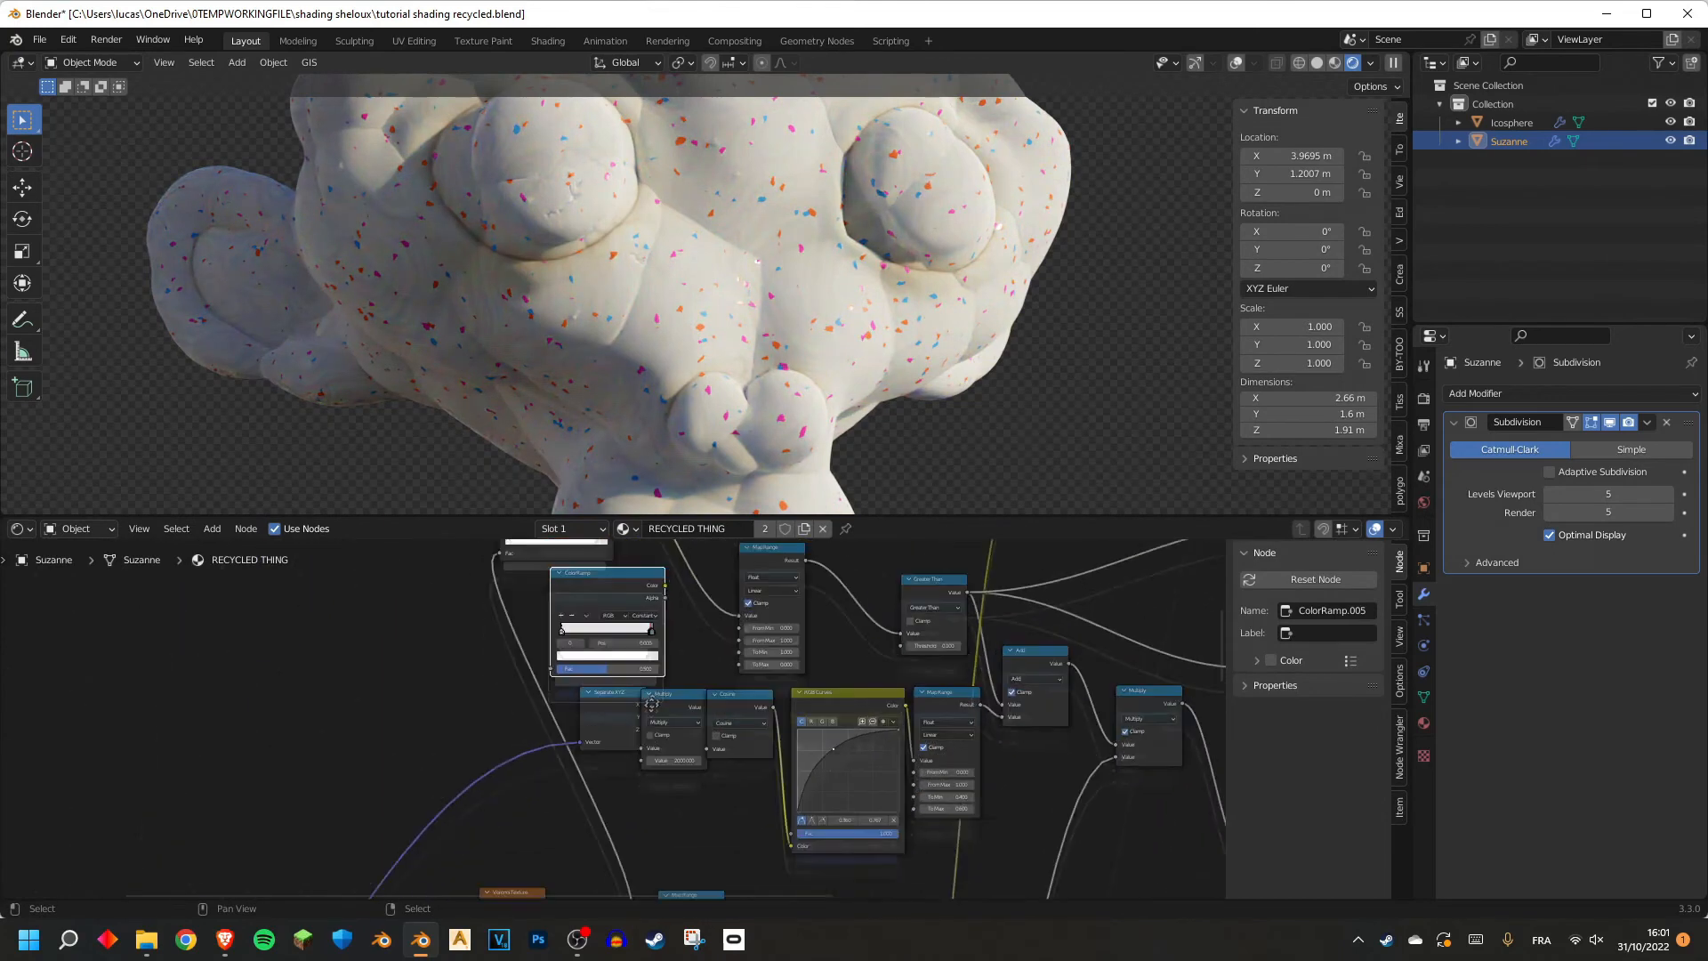
# Feed the duplicate ColorRamp from the same Fac source and connect its Color output to the Map Range node's Value input.
pyautogui.scroll(5, 652, 703)
pyautogui.moveTo(735, 661); pyautogui.dragTo(952, 754)
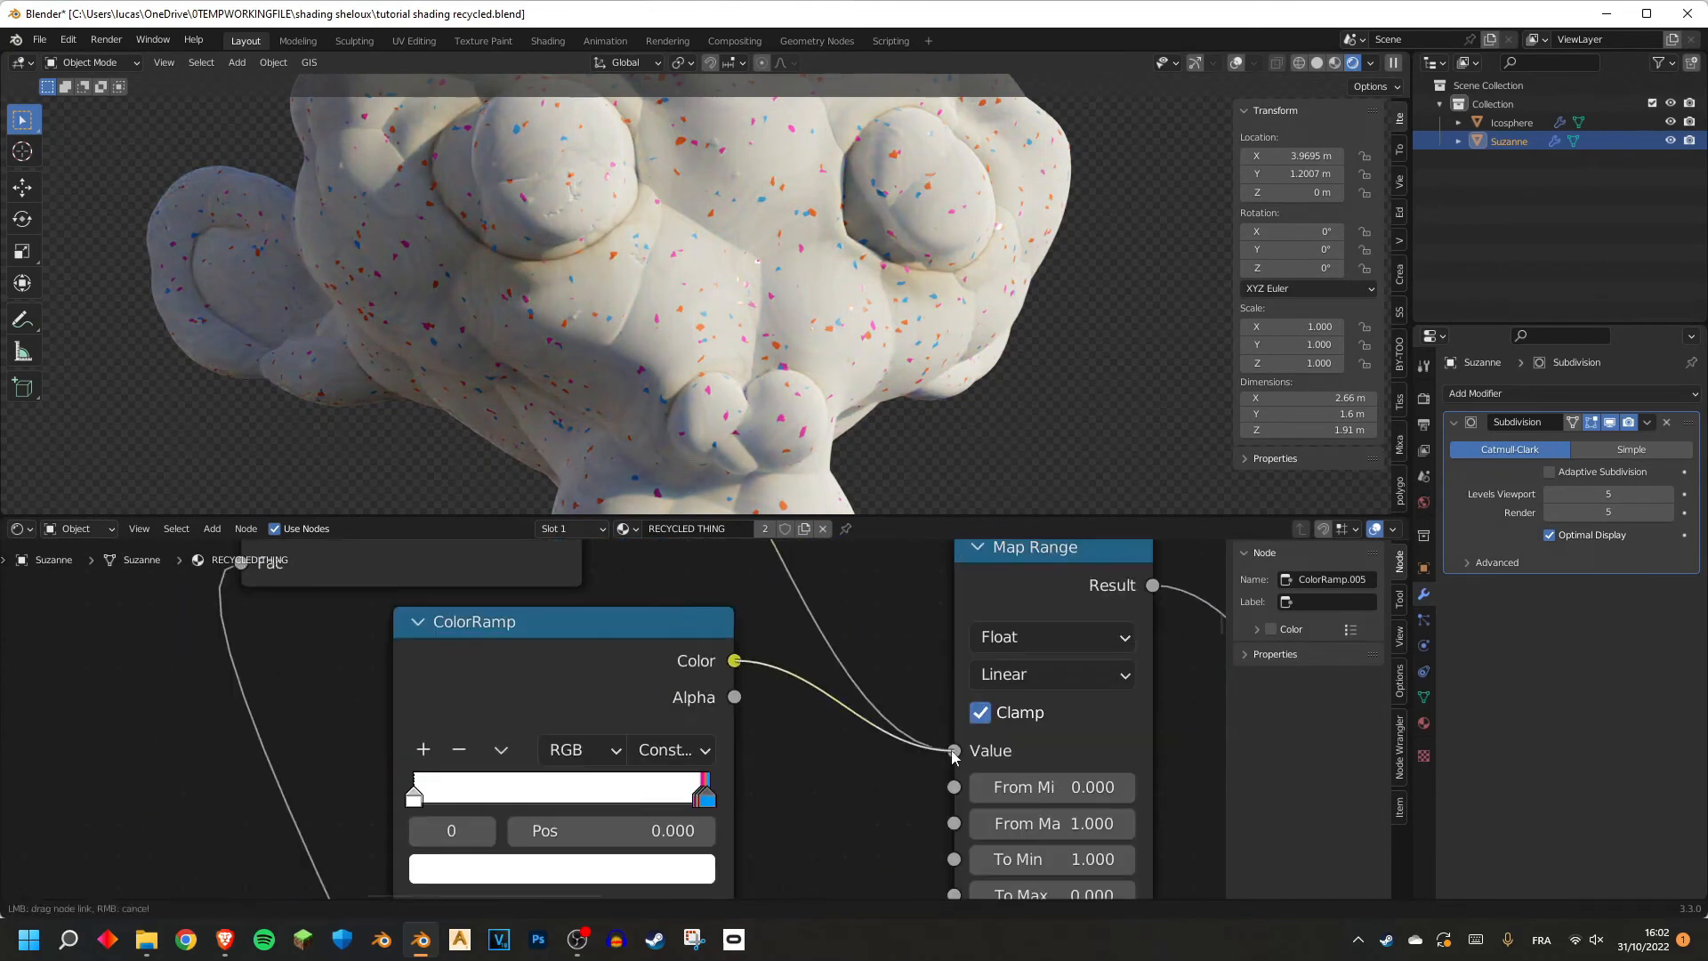
pyautogui.scroll(-4, 756, 694)
pyautogui.scroll(2, 681, 738)
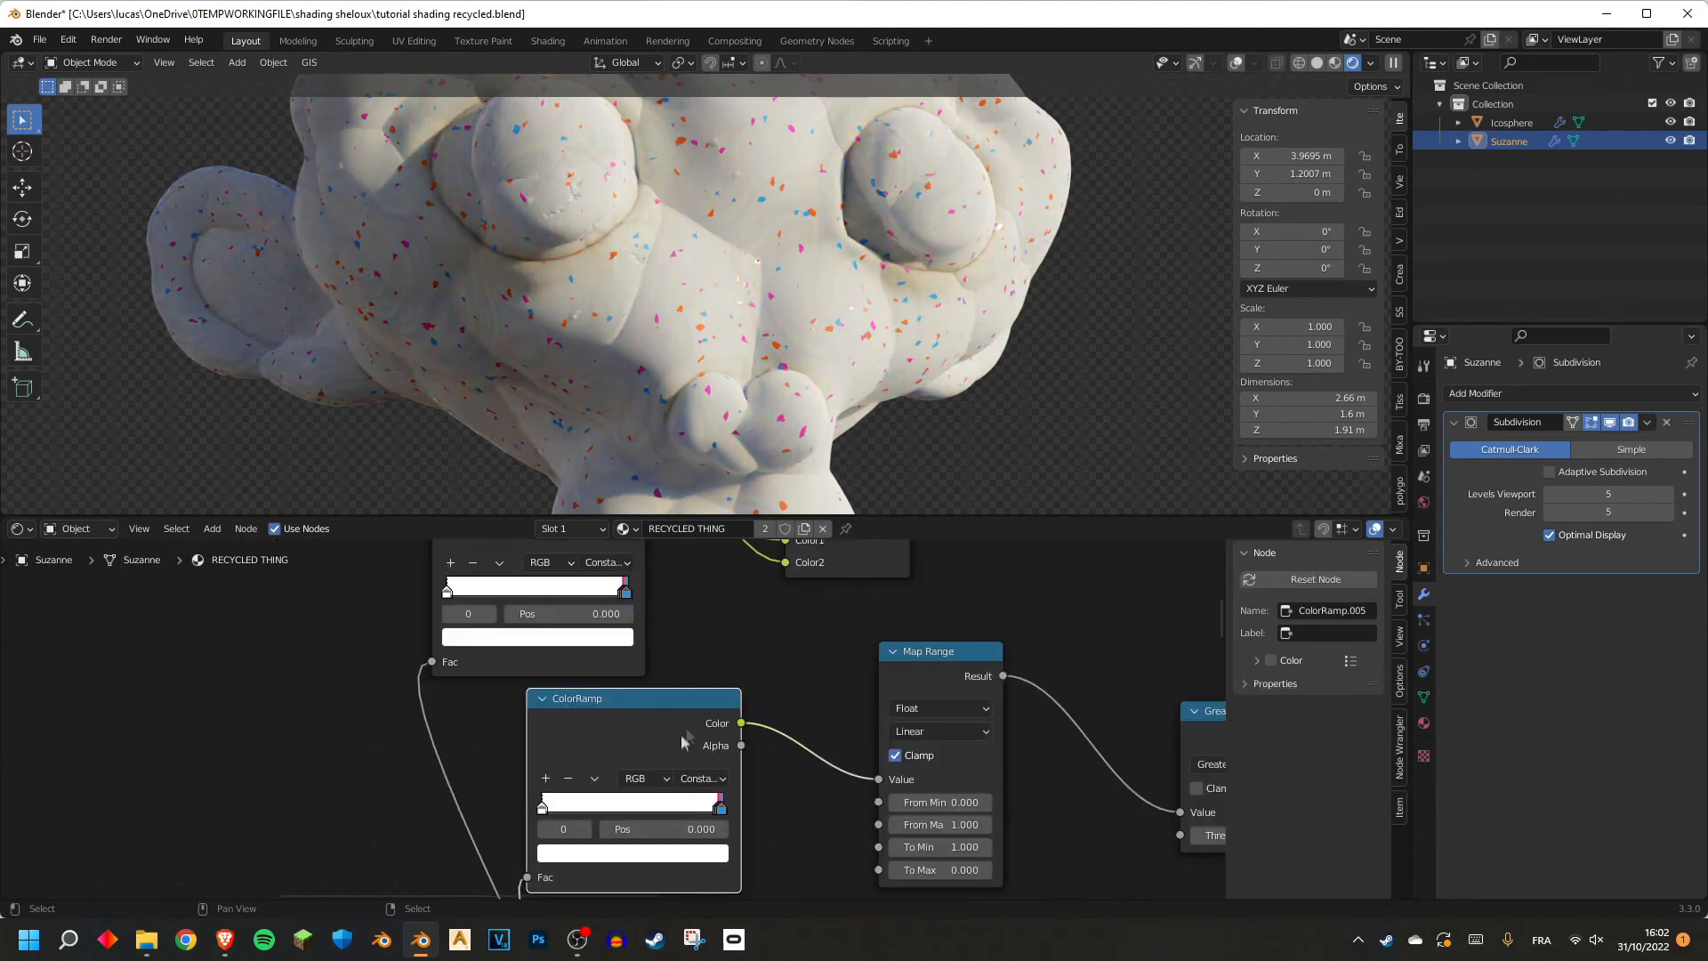
# Examine the node chain from the duplicate ColorRamp through Map Range and Greater Than to the nodes they drive.
pyautogui.scroll(-4, 694, 734)
pyautogui.scroll(5, 703, 783)
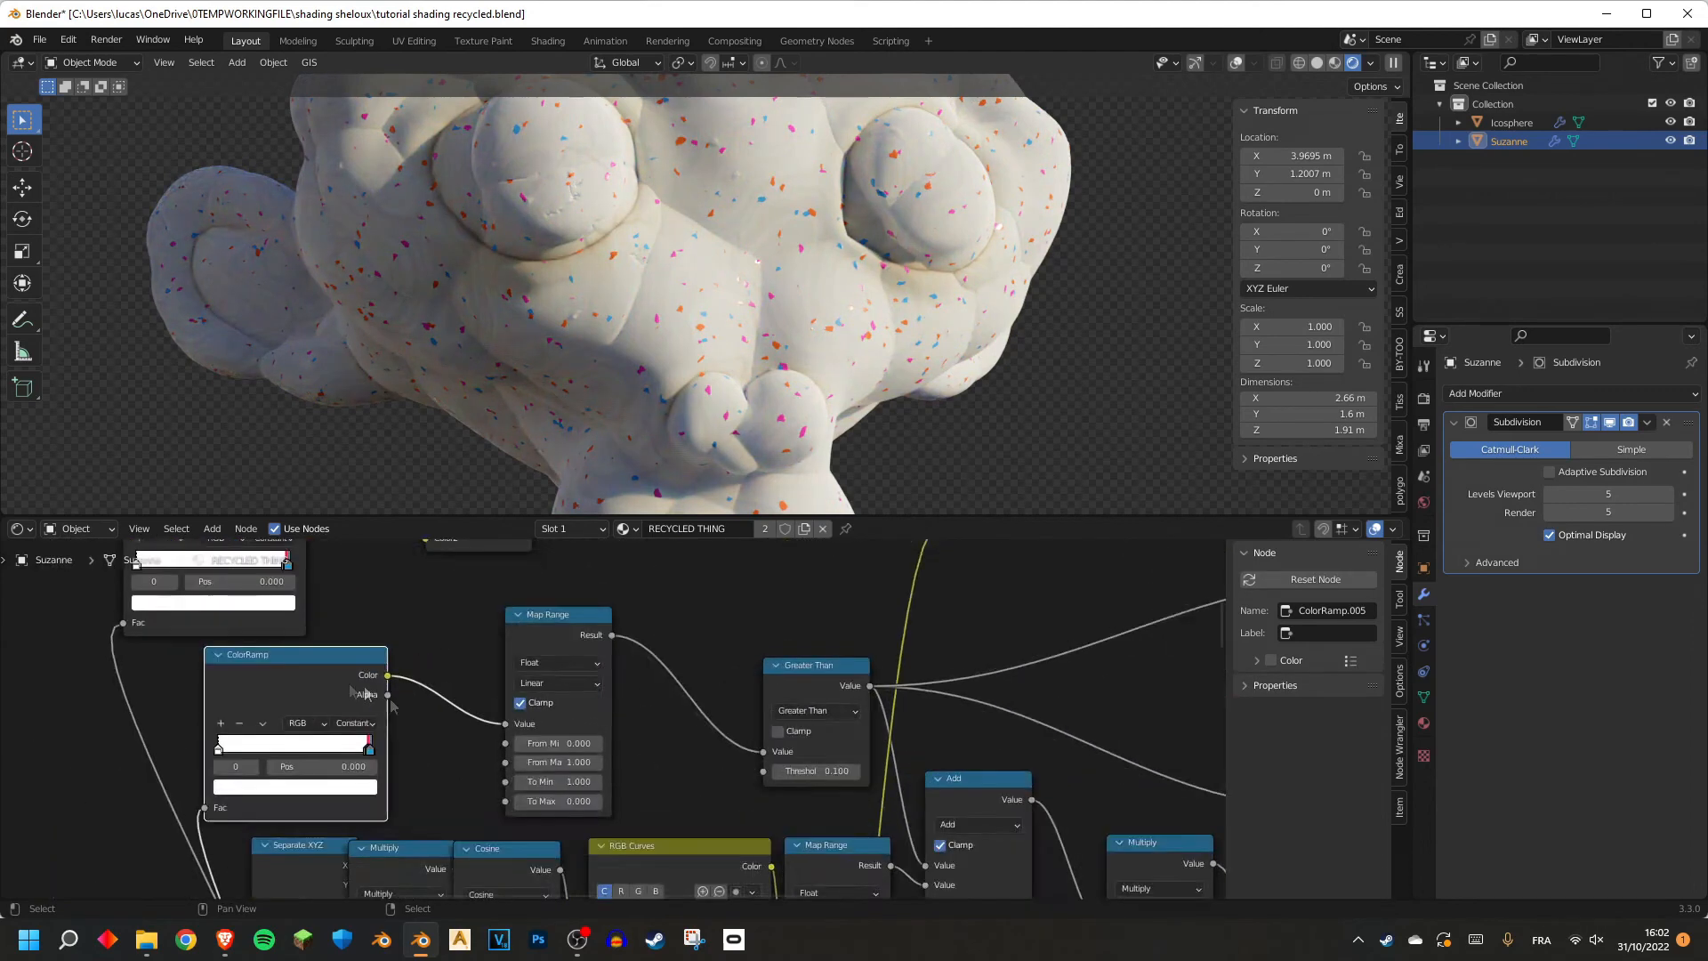
pyautogui.scroll(1, 660, 790)
pyautogui.scroll(-1, 572, 676)
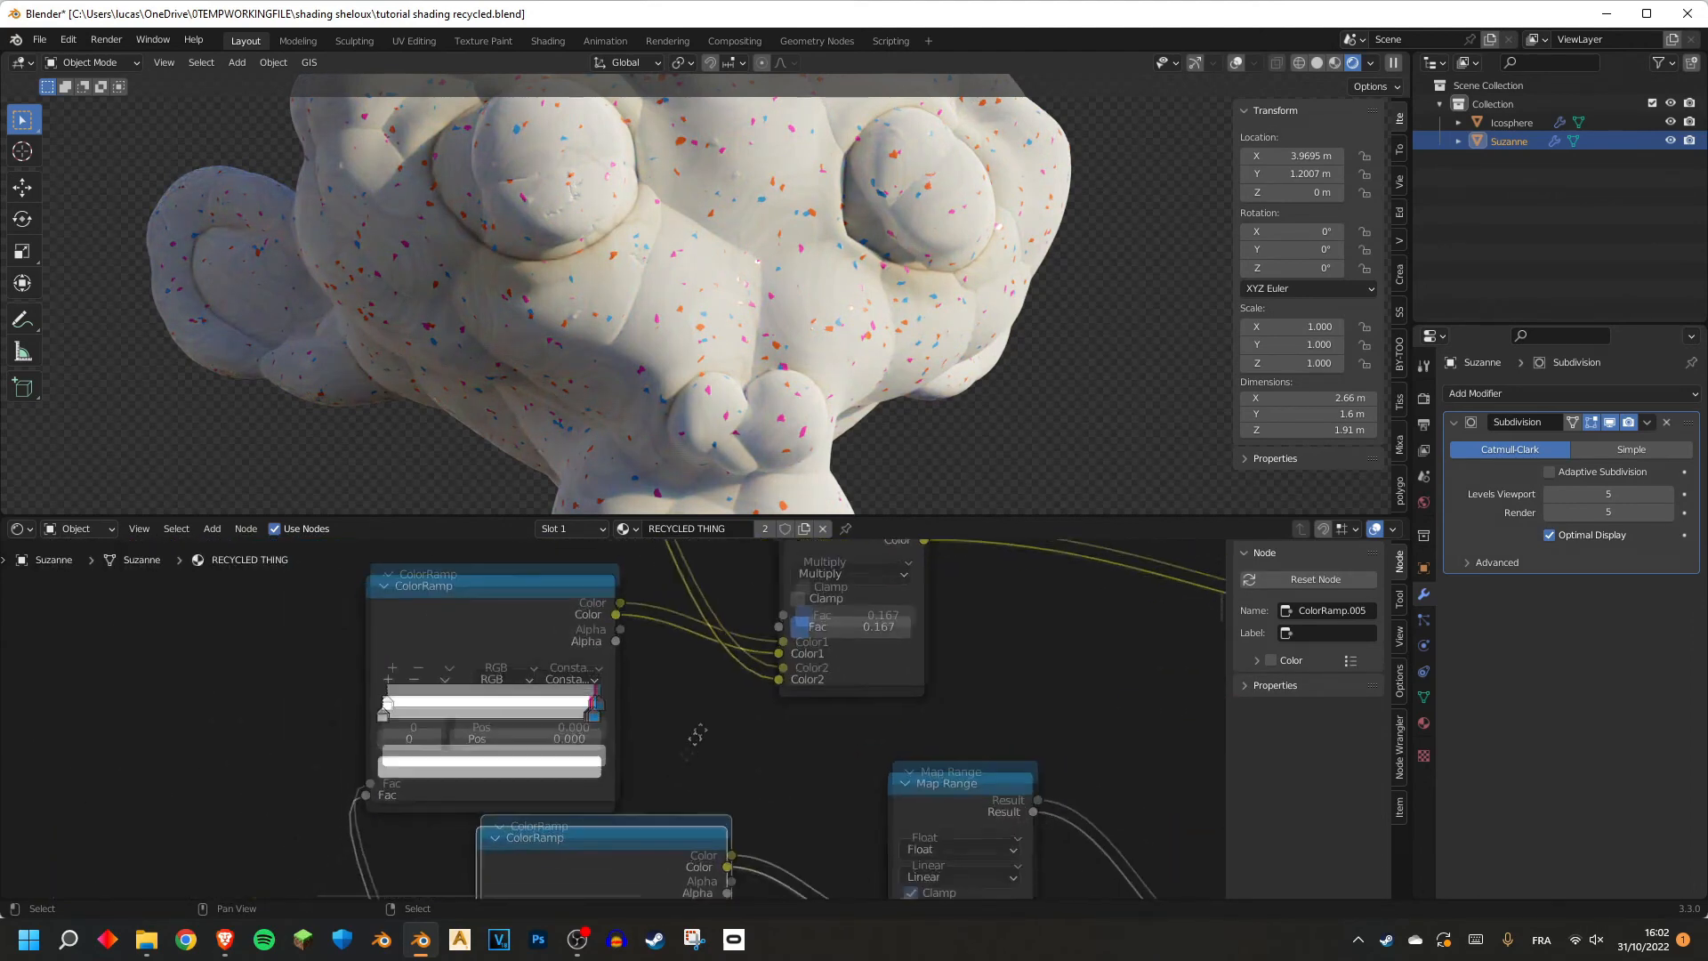
pyautogui.scroll(-1, 572, 676)
pyautogui.scroll(-1, 1148, 791)
pyautogui.moveTo(1147, 792); pyautogui.dragTo(722, 678, button='middle')
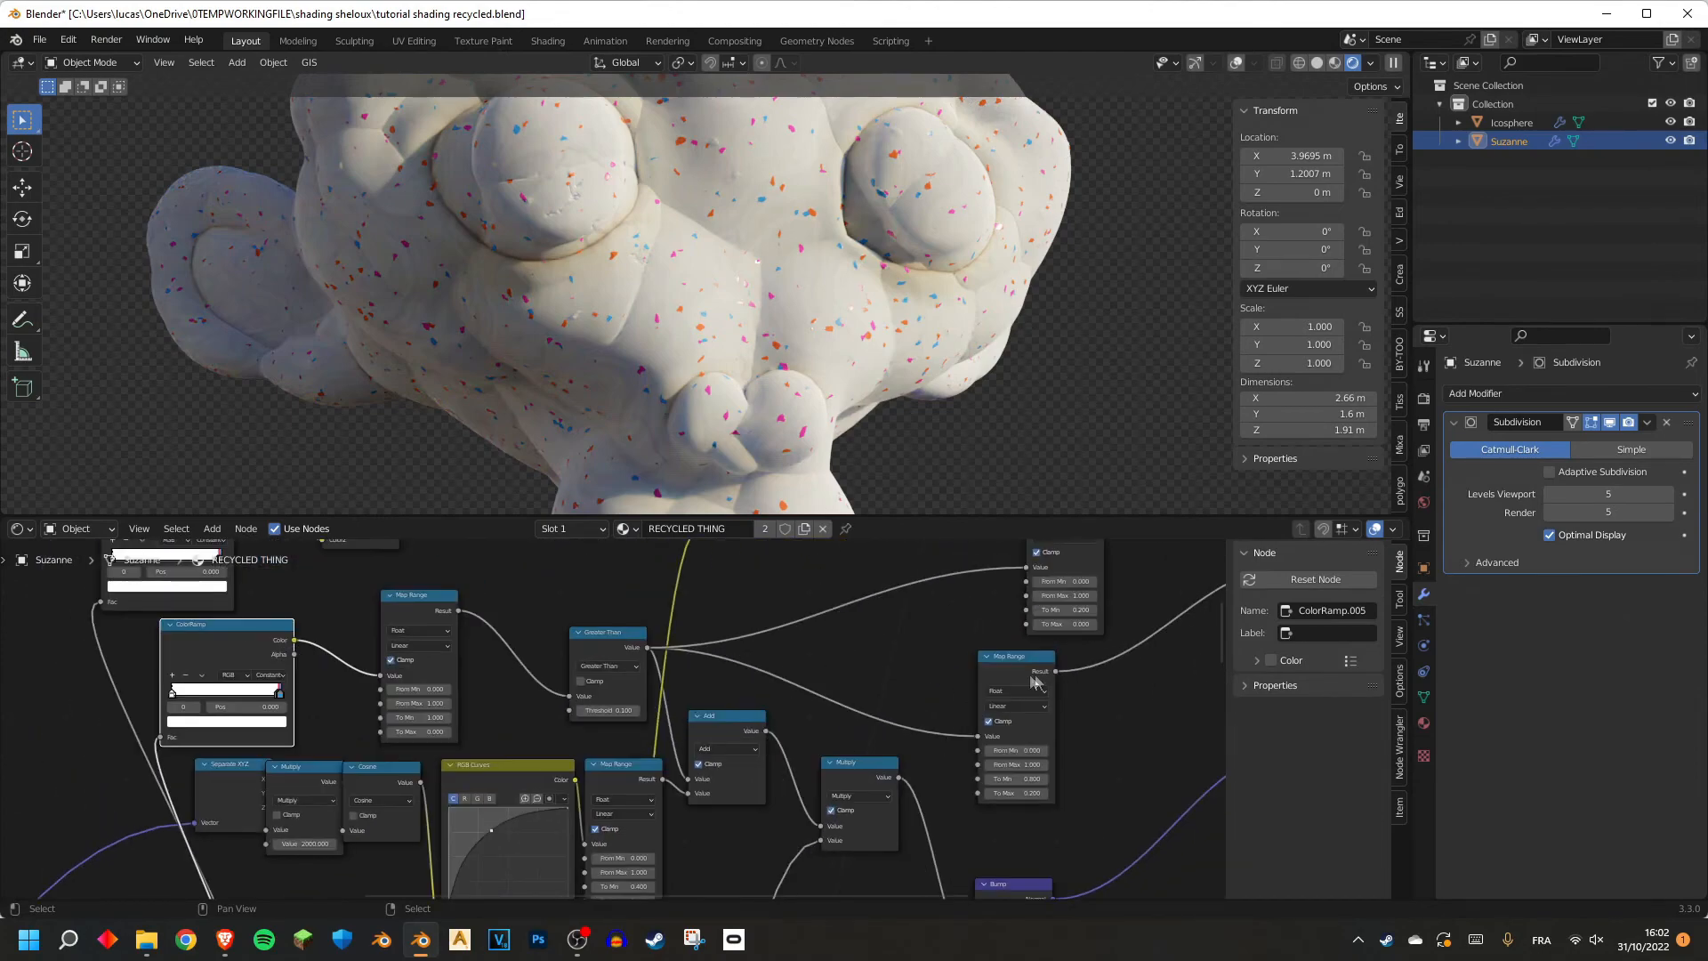
pyautogui.moveTo(1035, 680); pyautogui.dragTo(1104, 634, button='middle')
pyautogui.scroll(2, 383, 756)
pyautogui.scroll(1, 382, 756)
pyautogui.moveTo(381, 760); pyautogui.dragTo(489, 752, button='middle')
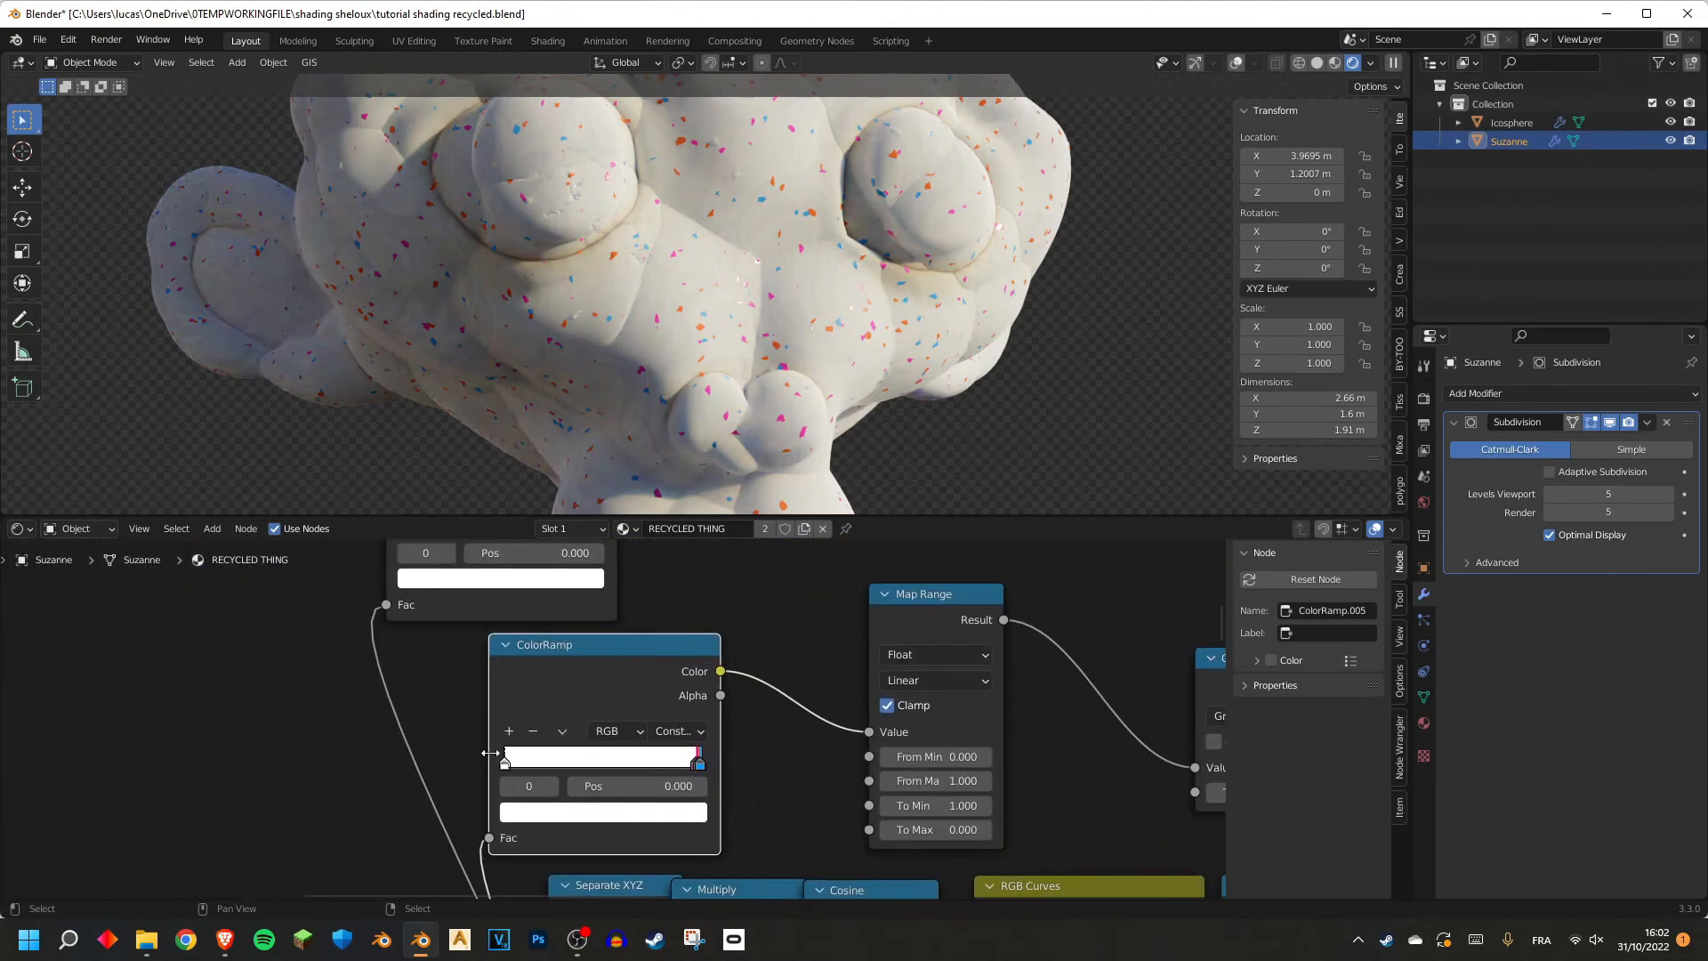
# Try a black first stop on the duplicate ColorRamp, inspect Suzanne's surface, and restore the stop to white.
pyautogui.click(550, 812)
pyautogui.moveTo(683, 576); pyautogui.dragTo(683, 662)
pyautogui.moveTo(679, 384); pyautogui.dragTo(1090, 216, button='middle')
pyautogui.scroll(4, 622, 373)
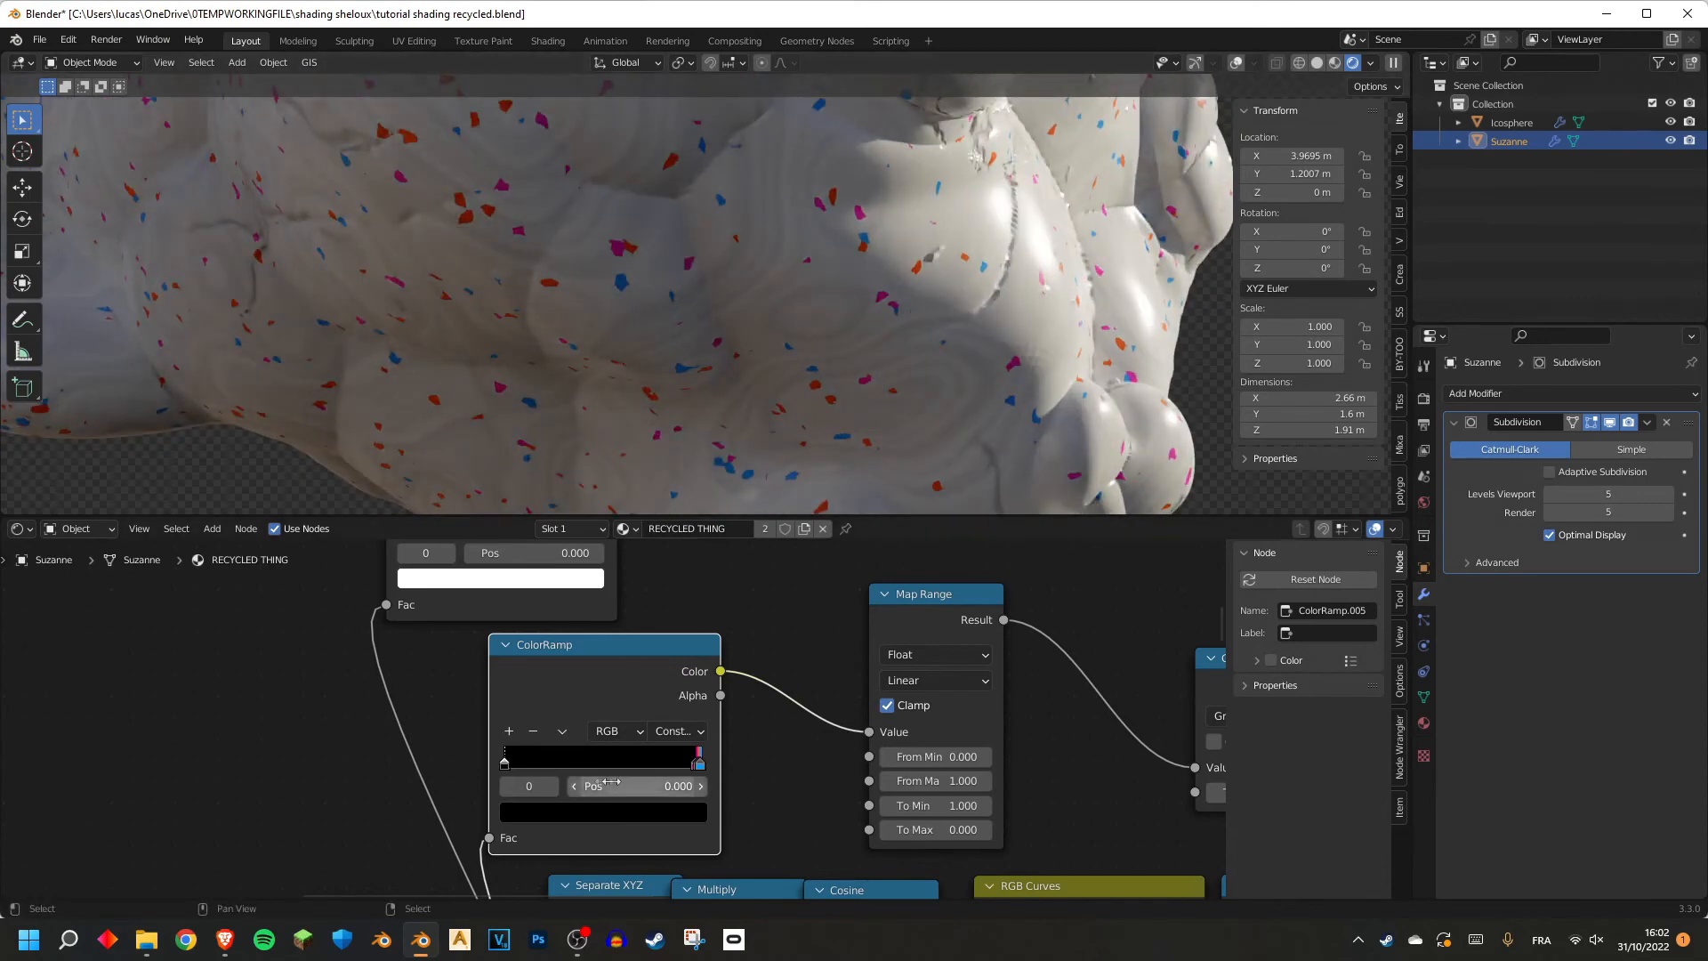
pyautogui.click(559, 814)
pyautogui.moveTo(683, 660); pyautogui.dragTo(683, 507)
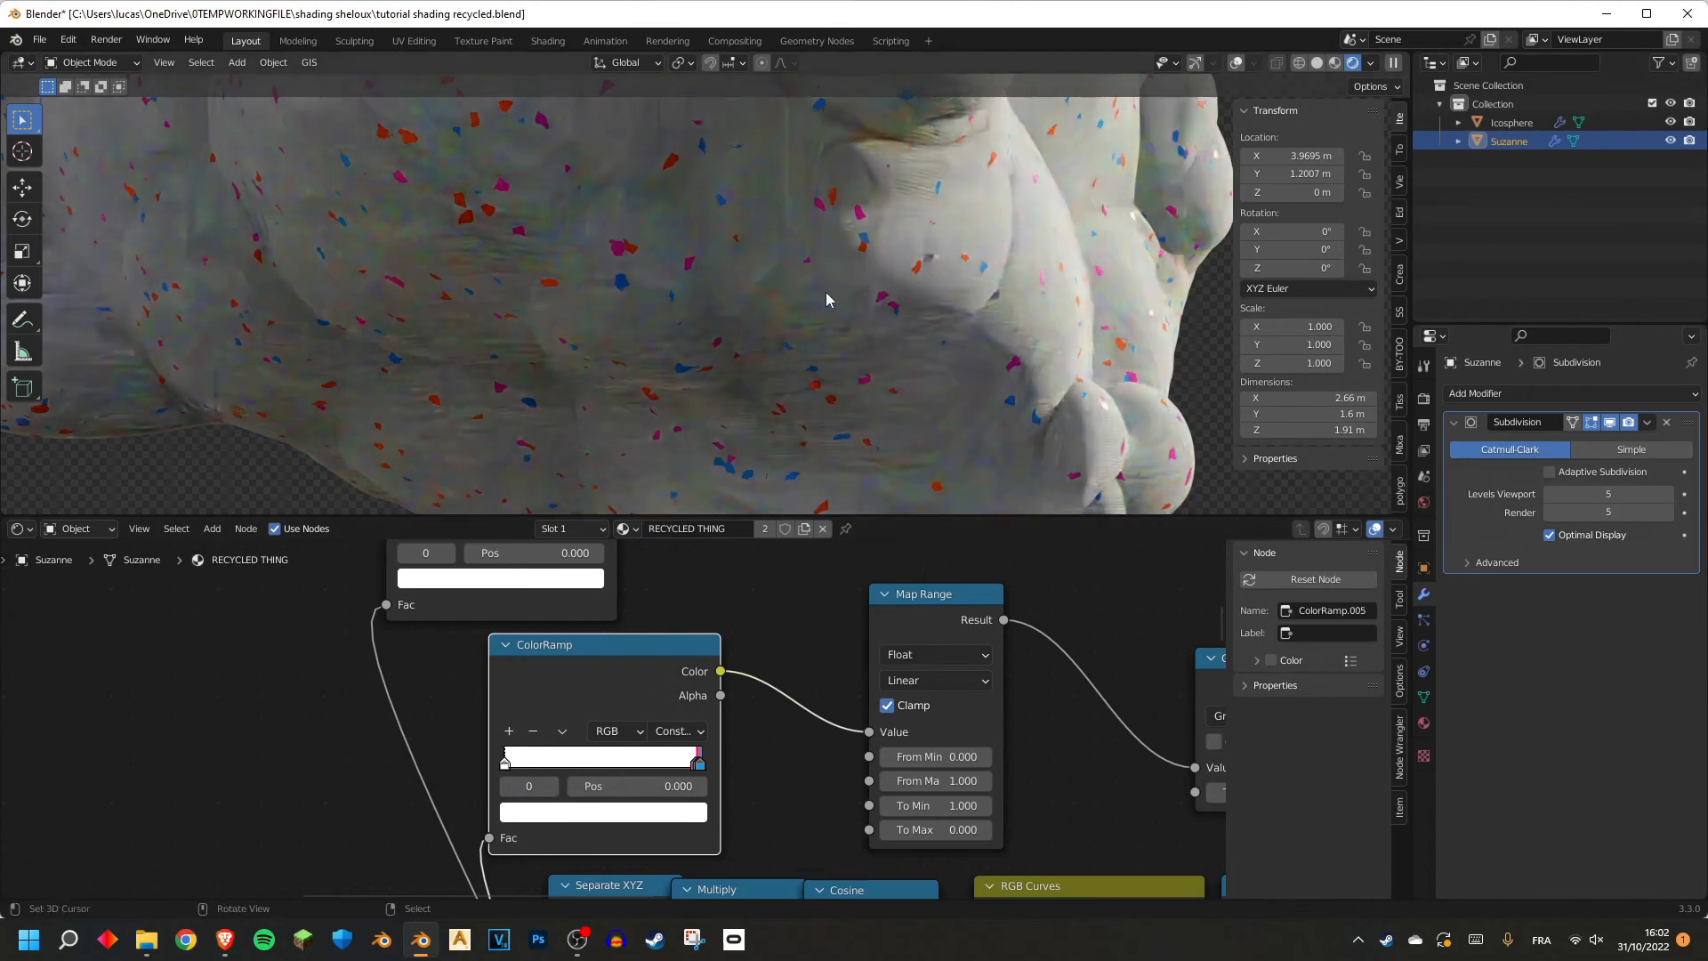
# Apply Shade Smooth to the Suzanne object.
pyautogui.scroll(-4, 877, 322)
pyautogui.rightClick(840, 329)
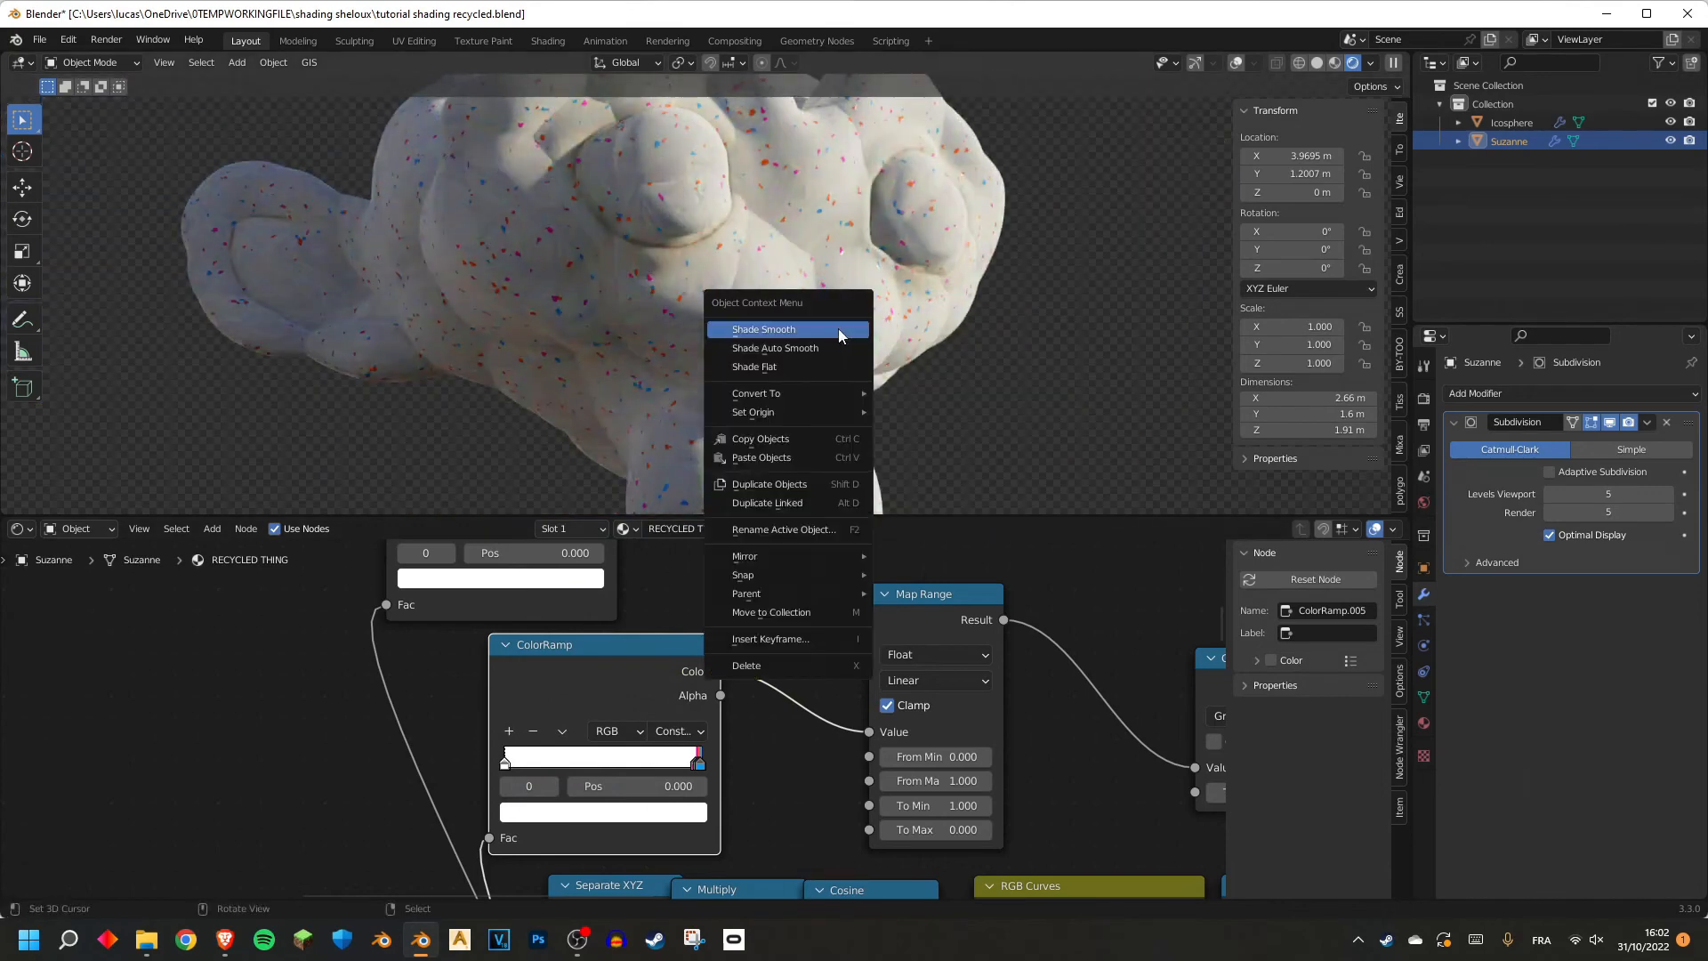
pyautogui.click(839, 329)
# Set the first stop of the original base-color ColorRamp to black and inspect Suzanne's surface.
pyautogui.scroll(1, 404, 683)
pyautogui.moveTo(418, 696); pyautogui.dragTo(507, 861, button='middle')
pyautogui.scroll(-2, 640, 750)
pyautogui.moveTo(676, 781)
pyautogui.mouseDown(button='middle')
pyautogui.moveTo(722, 817)
pyautogui.moveTo(685, 721)
pyautogui.mouseUp(button='middle')
pyautogui.moveTo(608, 625); pyautogui.dragTo(640, 679, button='middle')
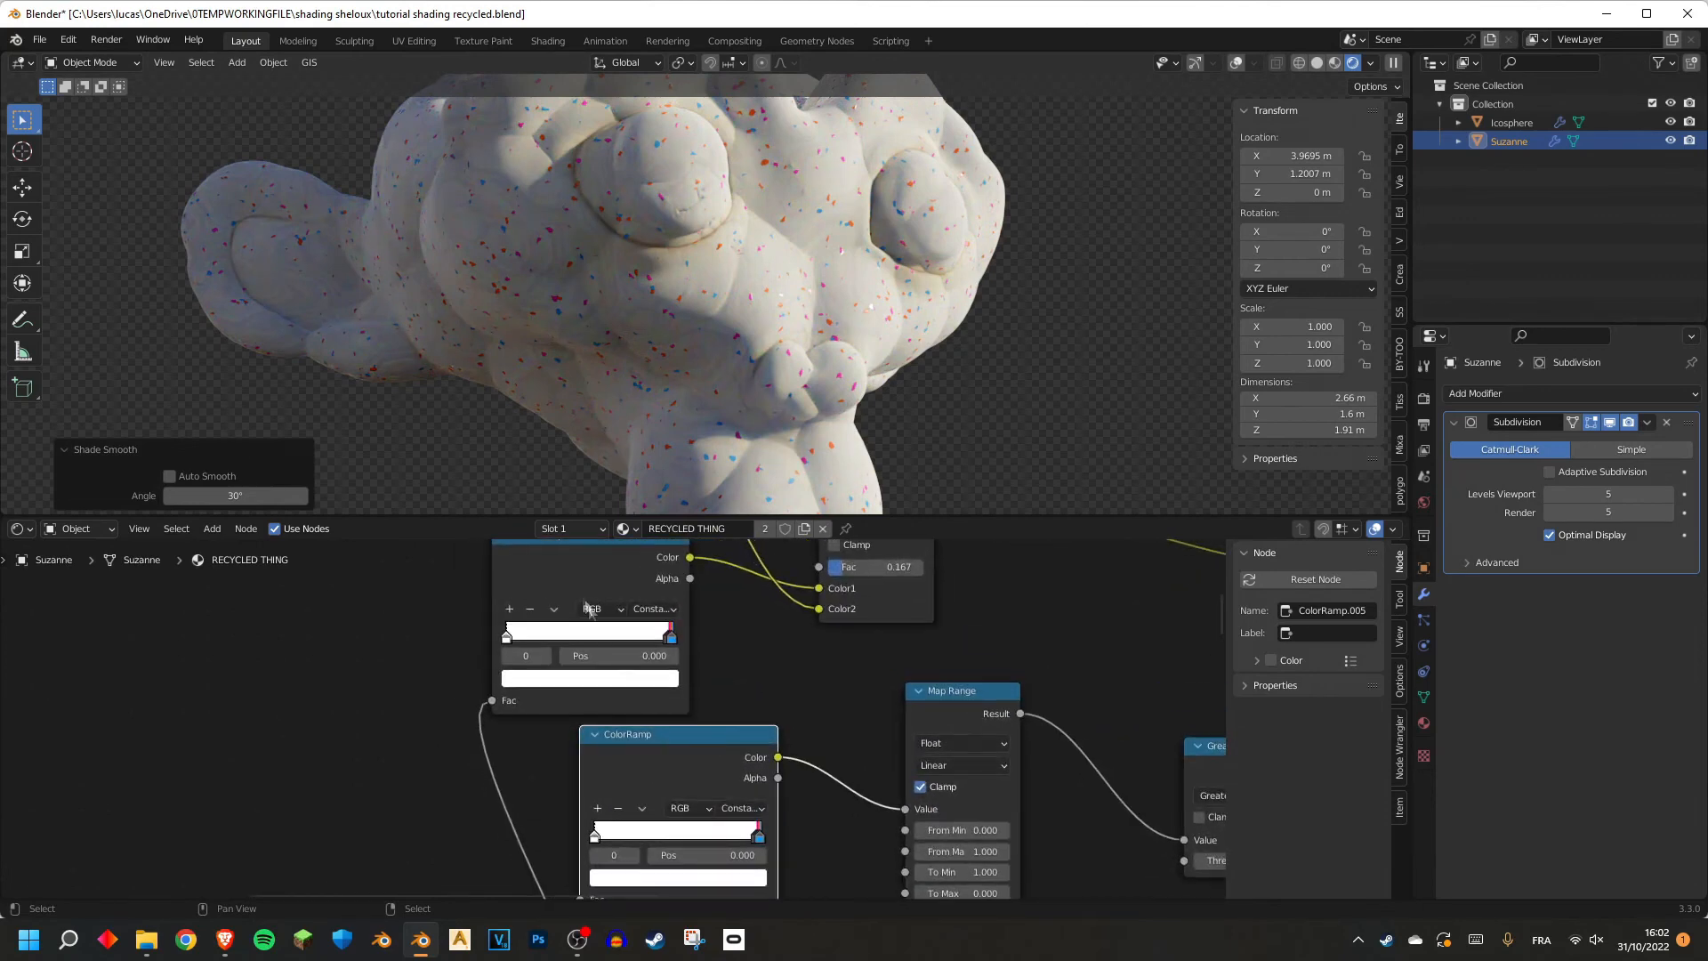
pyautogui.click(566, 559)
pyautogui.scroll(2, 627, 636)
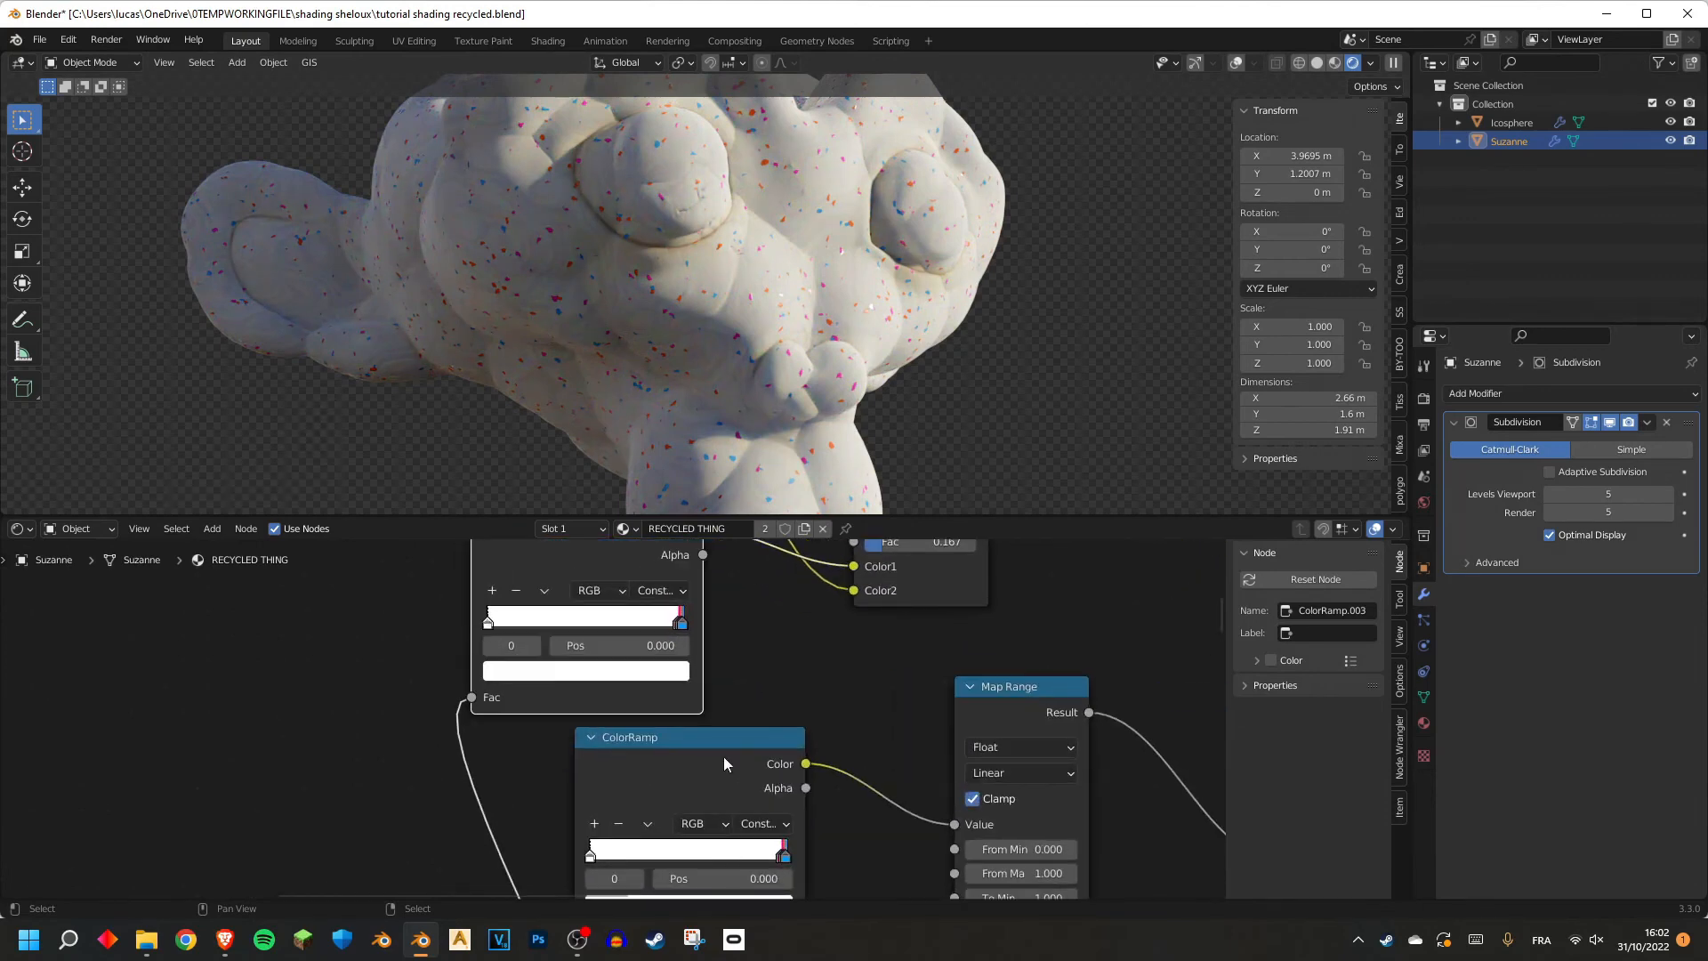
pyautogui.scroll(-2, 723, 757)
pyautogui.scroll(-1, 595, 708)
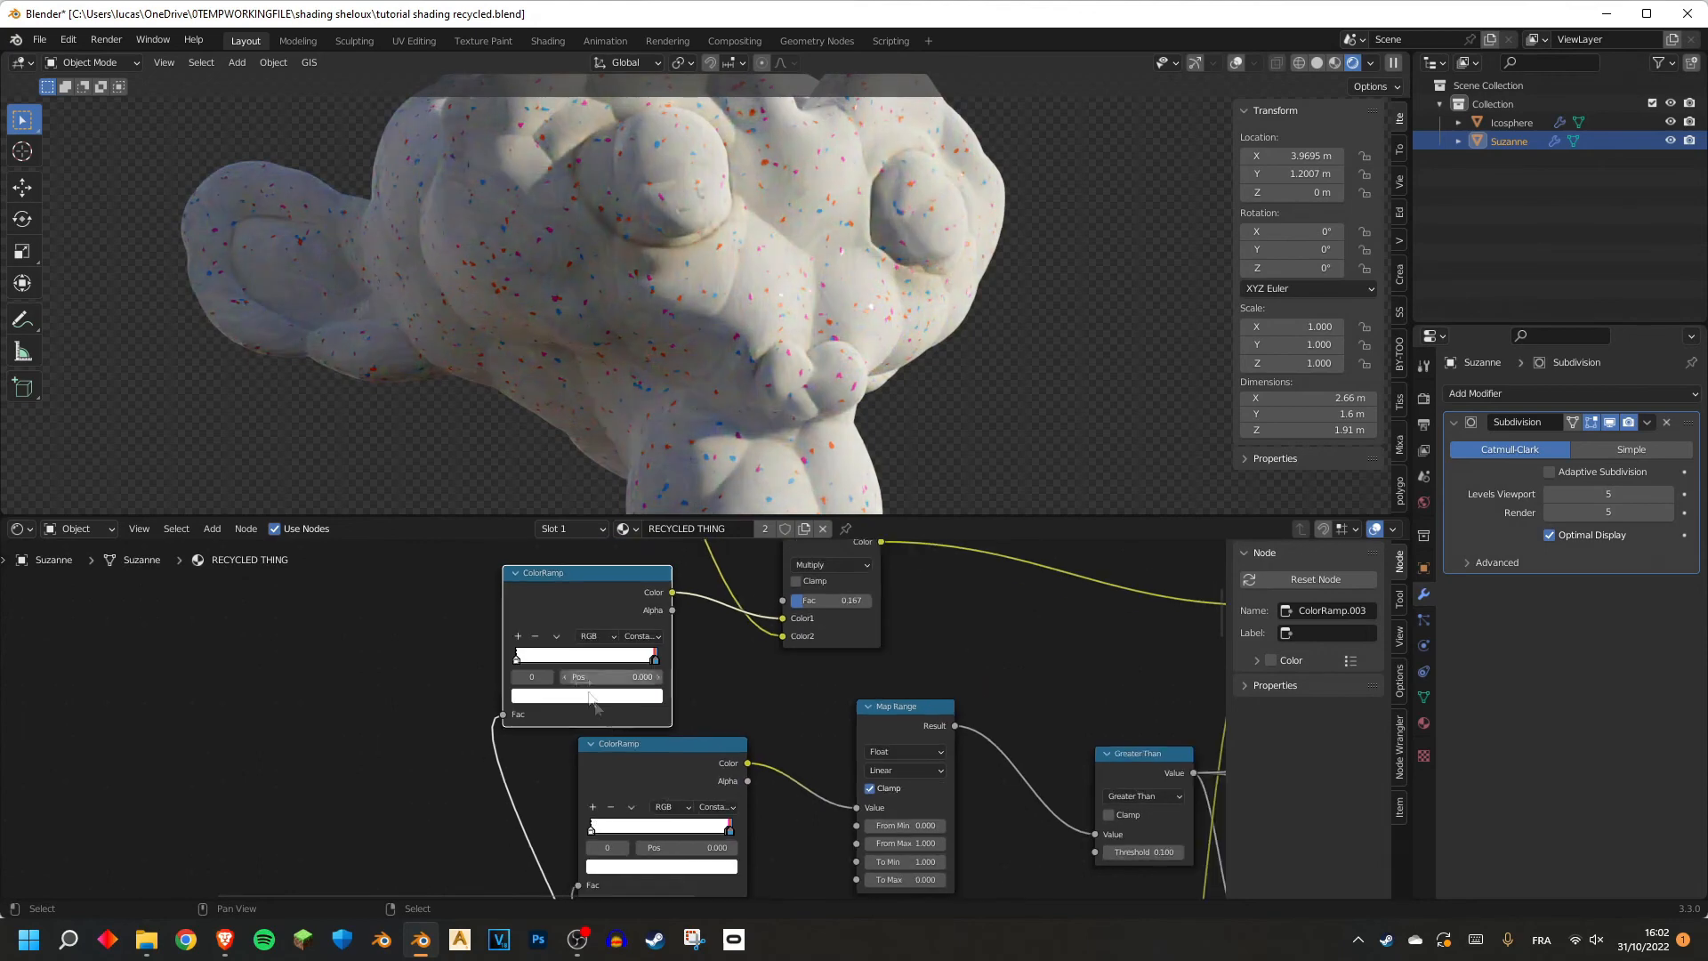
pyautogui.scroll(2, 591, 694)
pyautogui.click(574, 684)
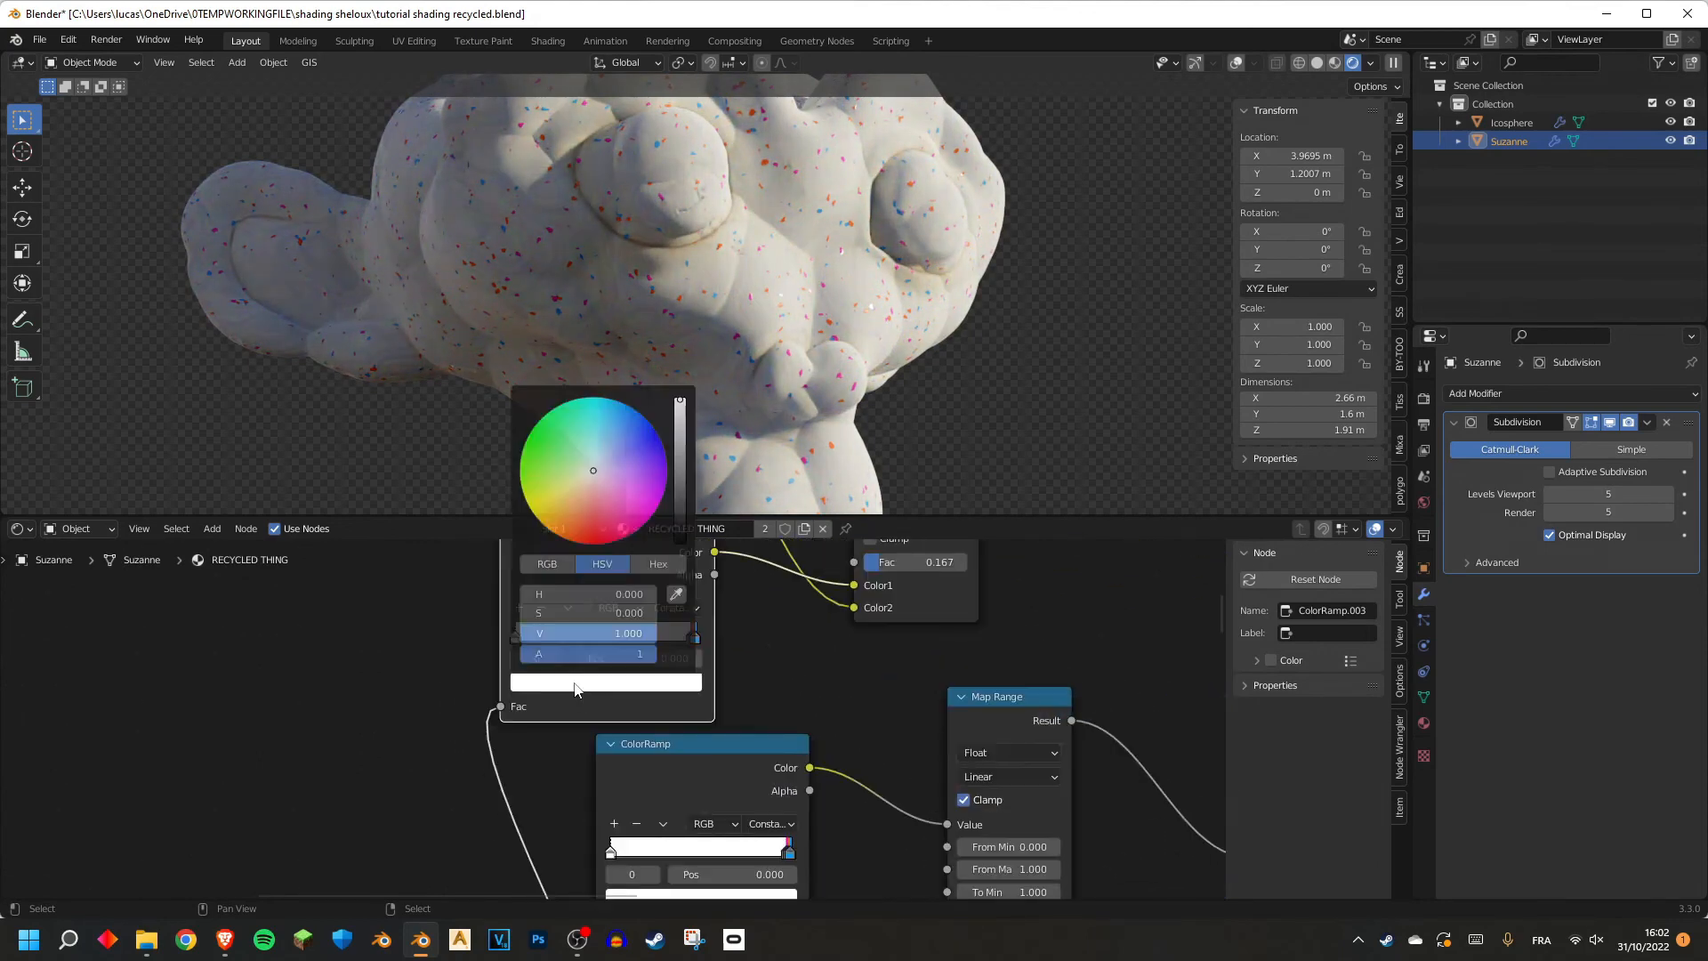
pyautogui.moveTo(680, 405); pyautogui.dragTo(688, 553)
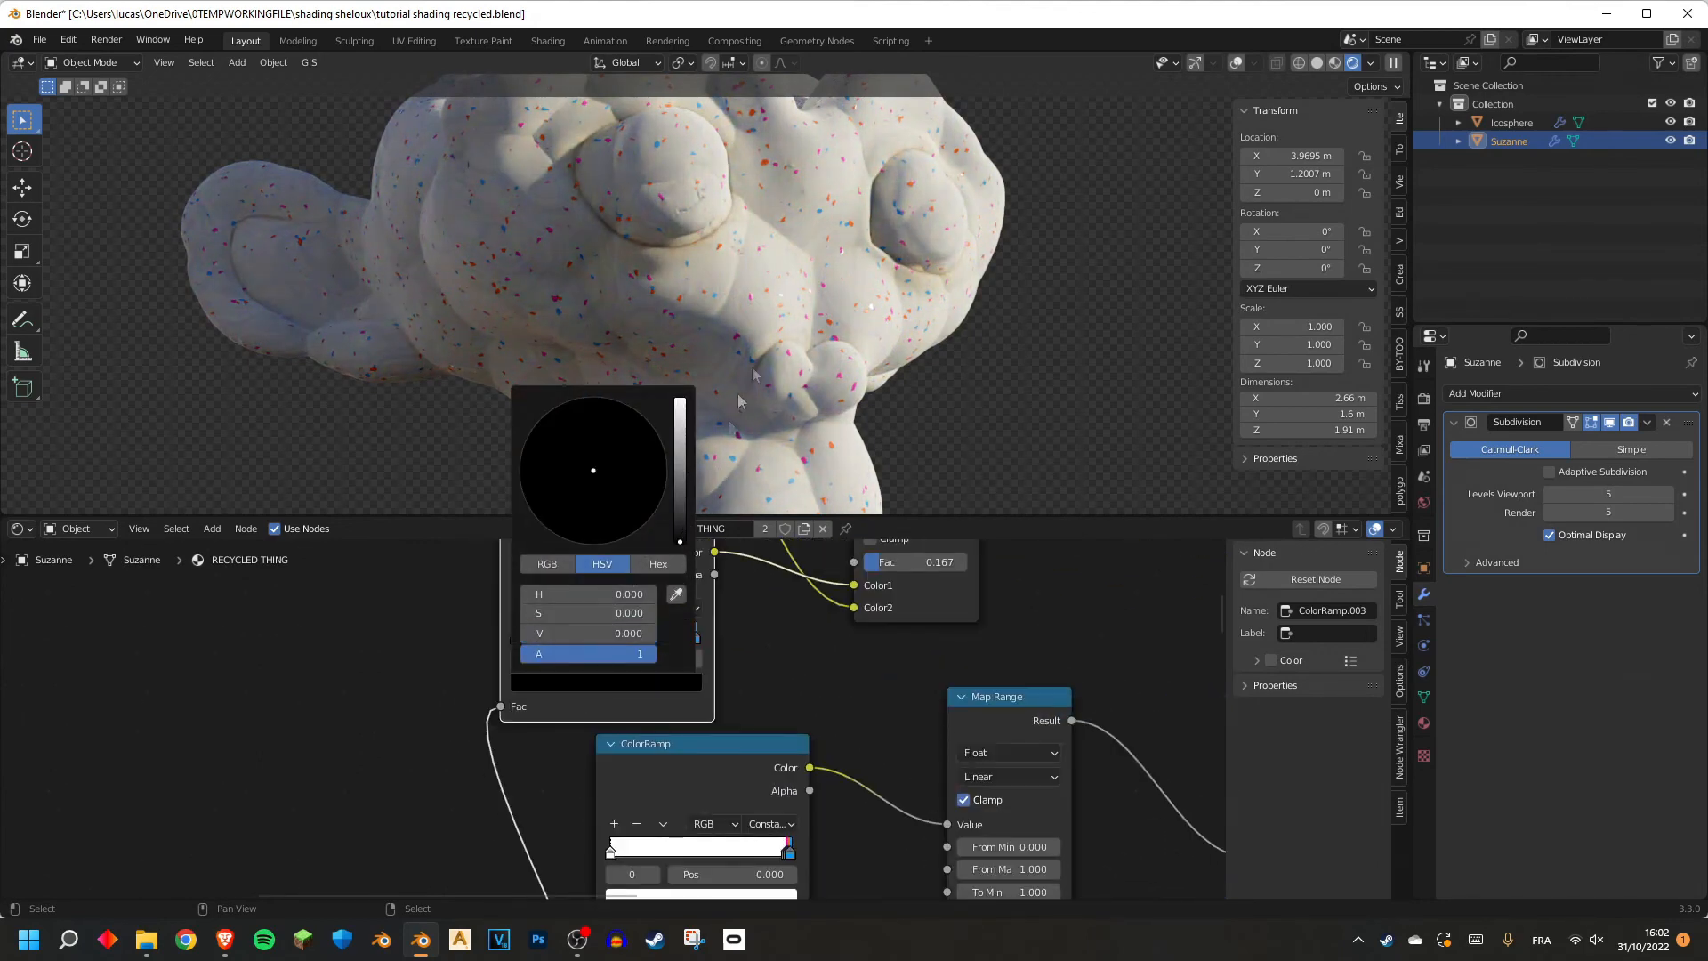
pyautogui.moveTo(761, 375); pyautogui.dragTo(783, 317, button='middle')
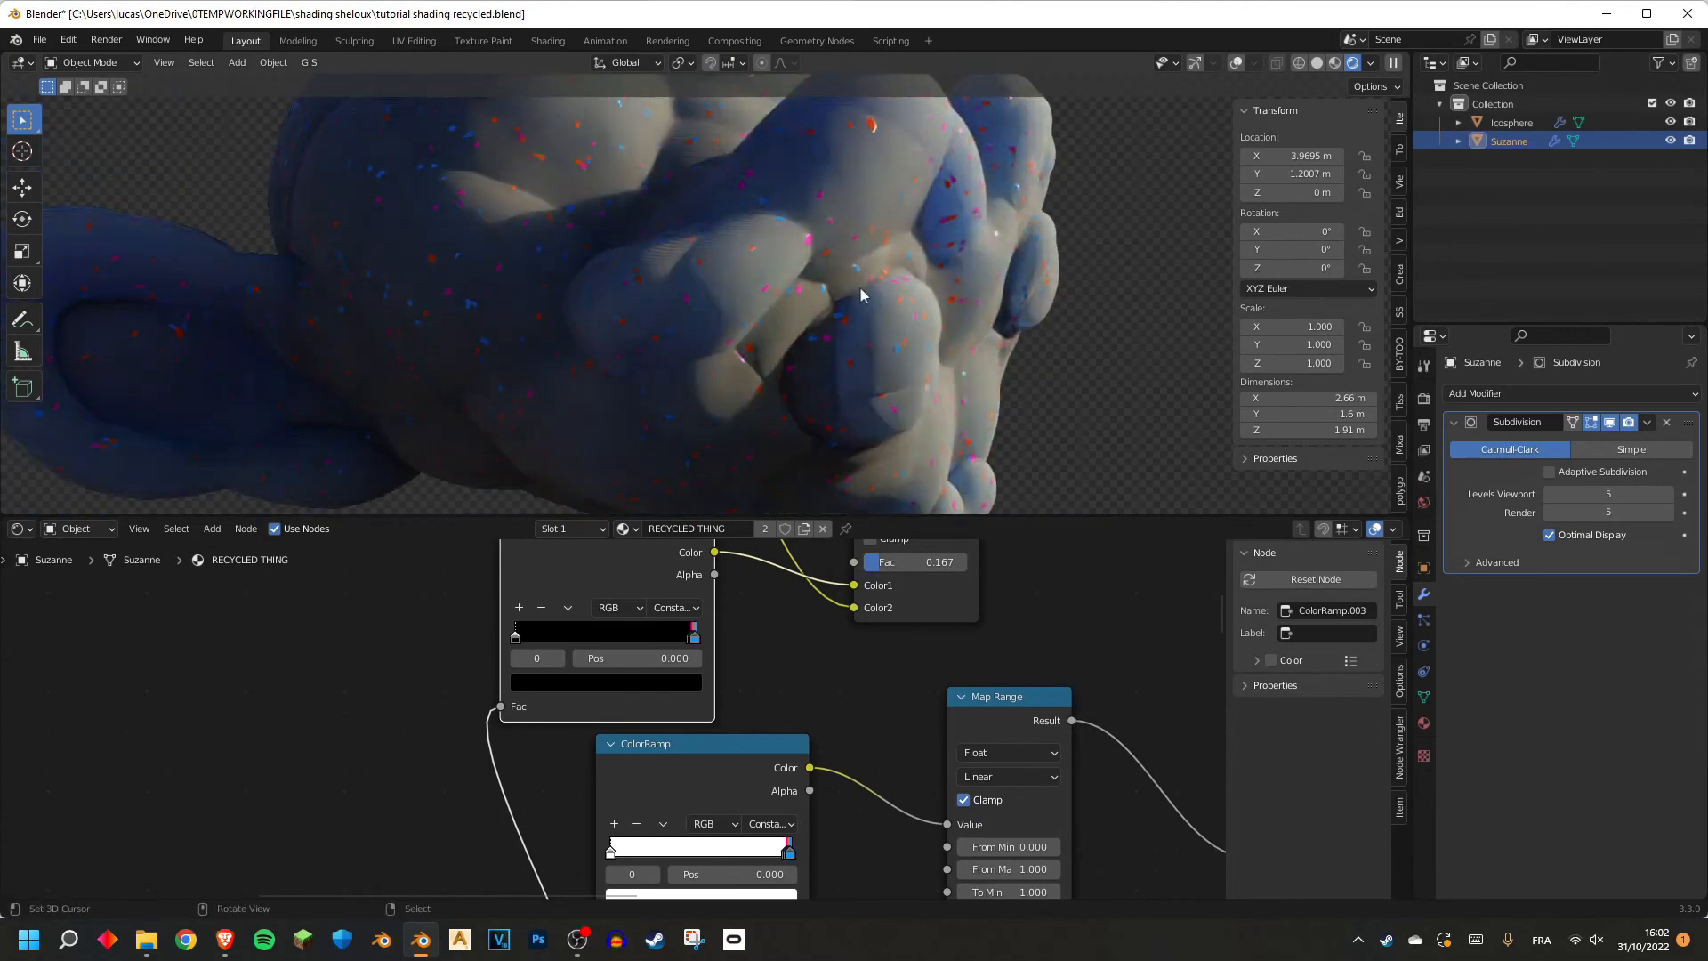
# Set To Min to 0.1 on the Map Range node that drives the Principled shader's Subsurface.
pyautogui.moveTo(767, 667); pyautogui.dragTo(398, 801, button='middle')
pyautogui.scroll(-5, 895, 712)
pyautogui.moveTo(895, 712); pyautogui.dragTo(320, 779, button='middle')
pyautogui.scroll(-3, 983, 676)
pyautogui.moveTo(983, 676); pyautogui.dragTo(890, 579, button='middle')
pyautogui.scroll(5, 725, 702)
pyautogui.scroll(-1, 782, 736)
pyautogui.scroll(4, 889, 578)
pyautogui.moveTo(740, 832); pyautogui.dragTo(751, 771, button='middle')
pyautogui.doubleClick(701, 789)
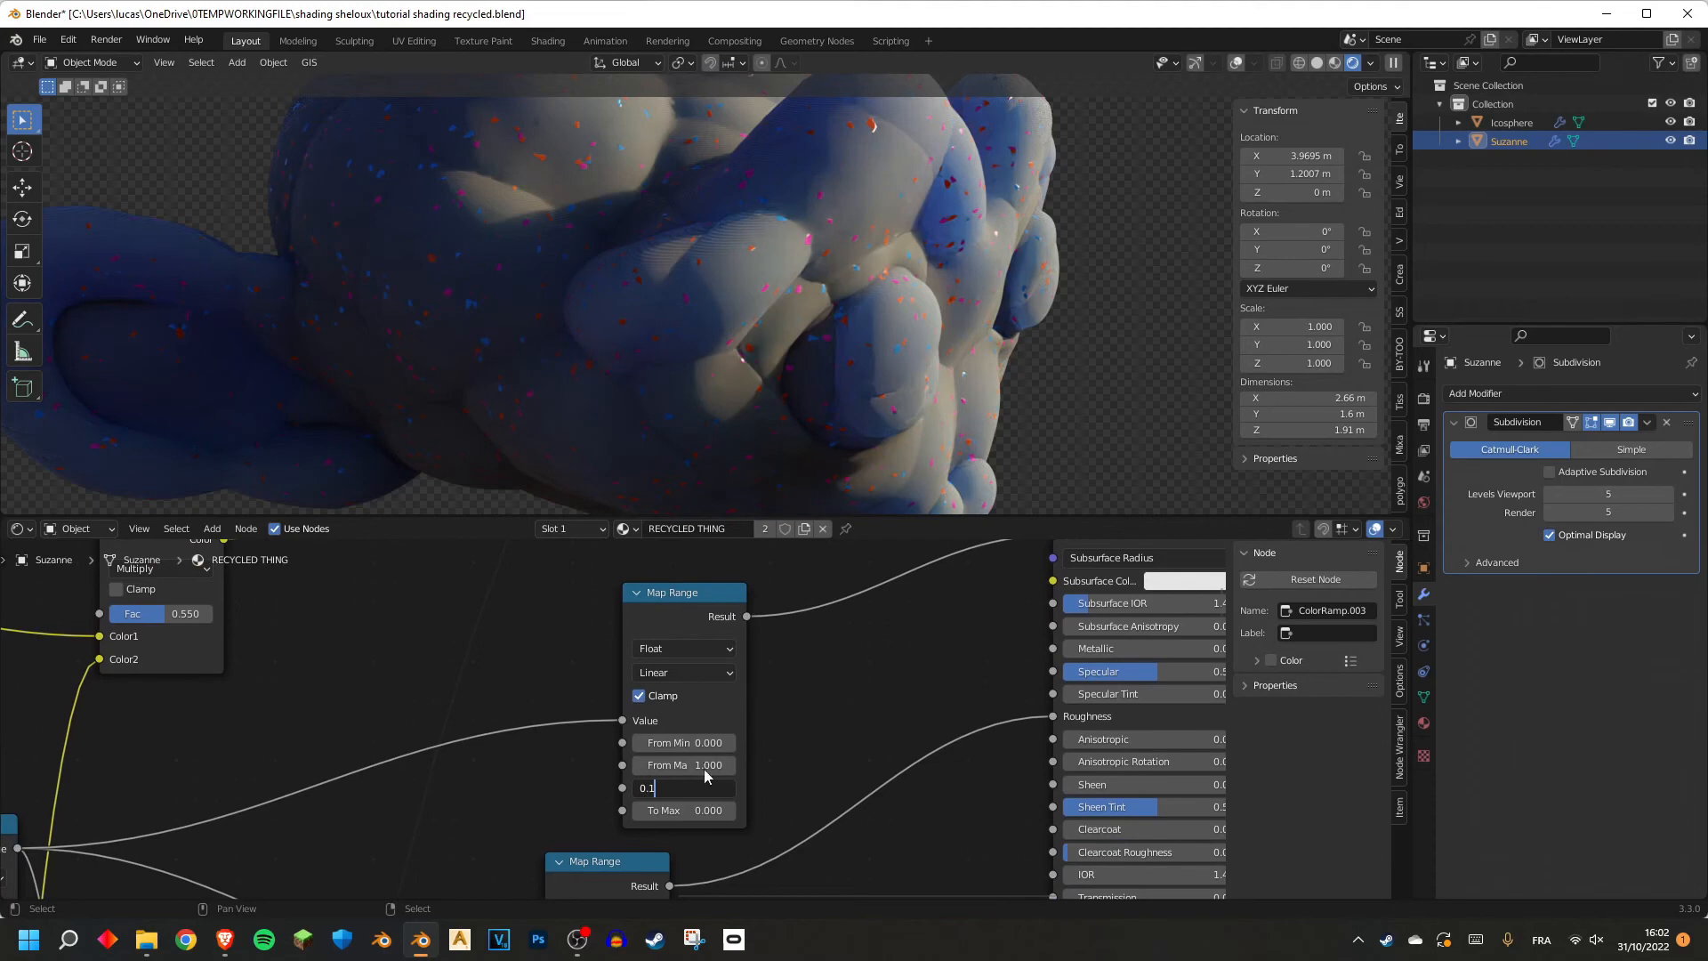
pyautogui.write('1')
pyautogui.press('Return')
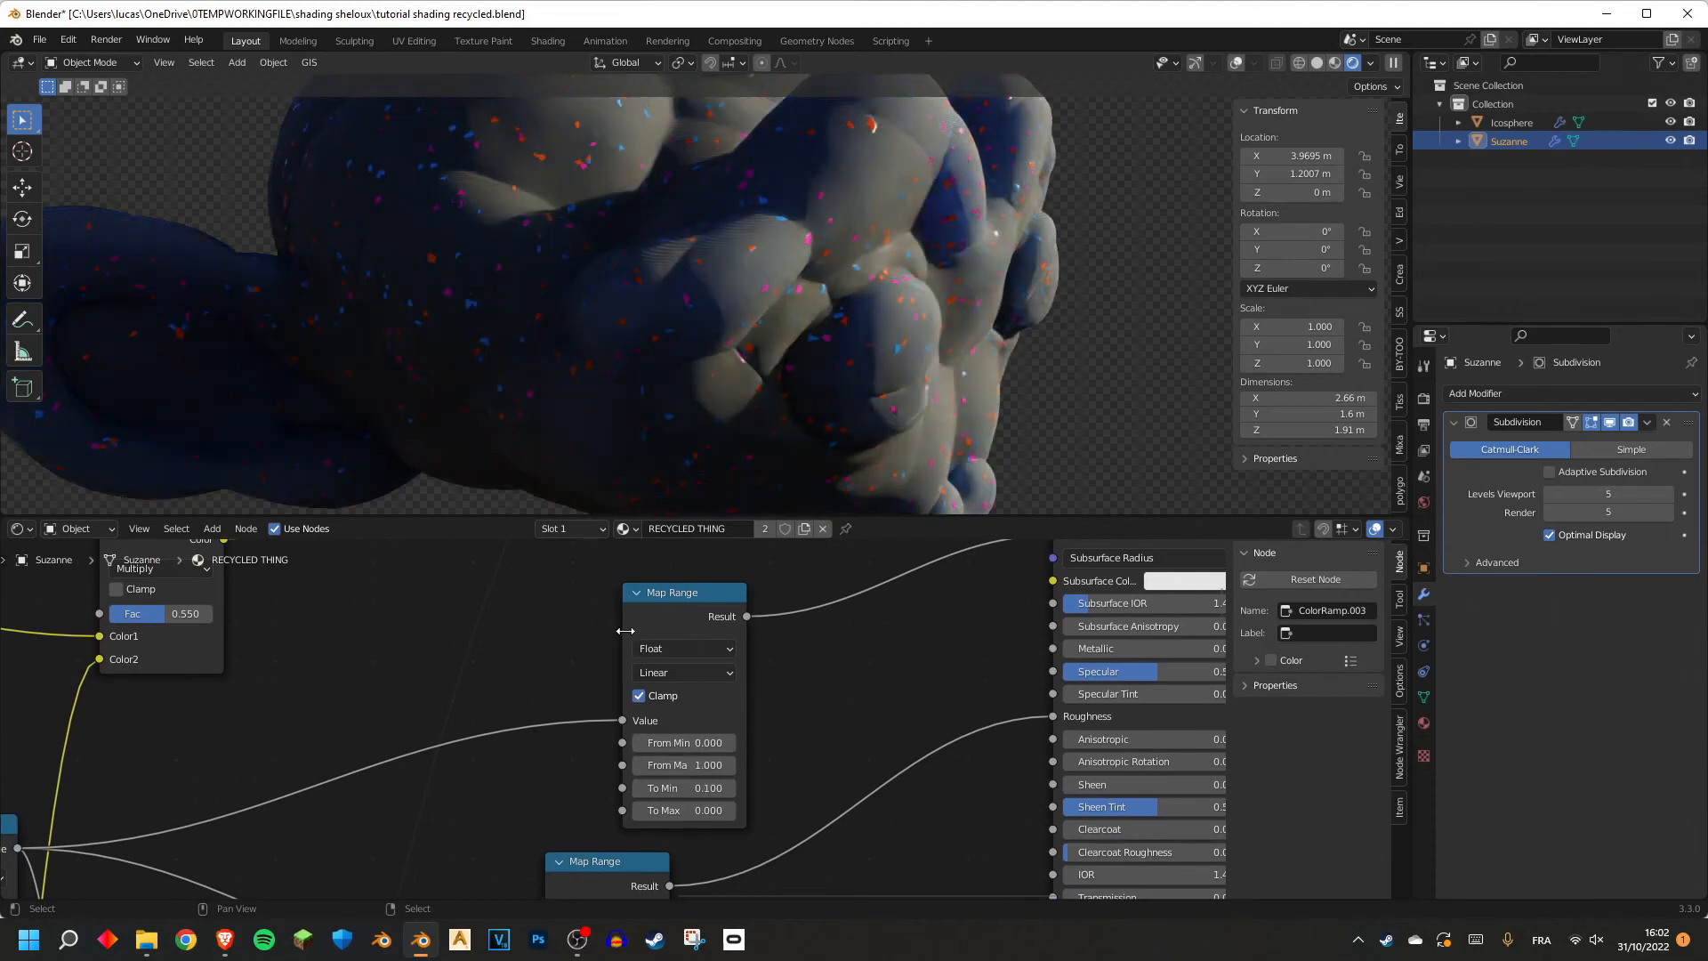
# Try black for the duplicate ColorRamp's first stop, check the effect on Suzanne, and return the stop to white.
pyautogui.scroll(-7, 354, 713)
pyautogui.moveTo(354, 730); pyautogui.dragTo(860, 548, button='middle')
pyautogui.scroll(3, 605, 716)
pyautogui.moveTo(446, 724); pyautogui.dragTo(837, 838, button='middle')
pyautogui.moveTo(697, 651); pyautogui.dragTo(668, 734, button='middle')
pyautogui.scroll(1, 841, 283)
pyautogui.moveTo(841, 283); pyautogui.dragTo(850, 417, button='middle')
pyautogui.moveTo(837, 821); pyautogui.dragTo(791, 745, button='middle')
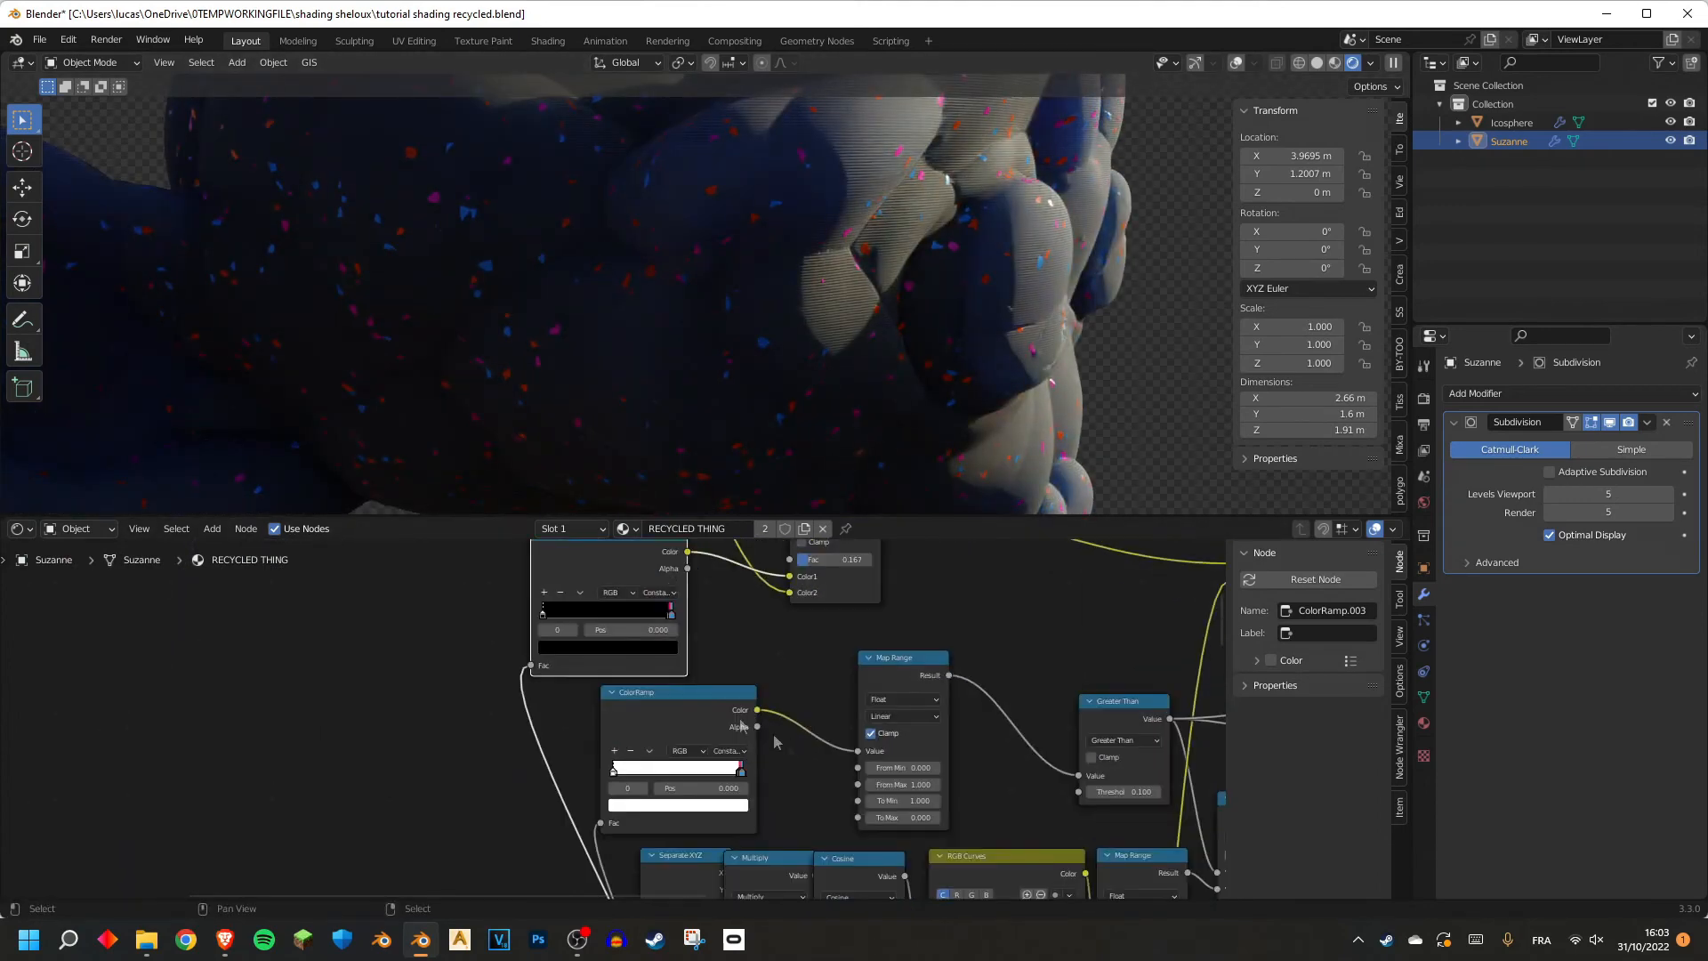
pyautogui.click(630, 812)
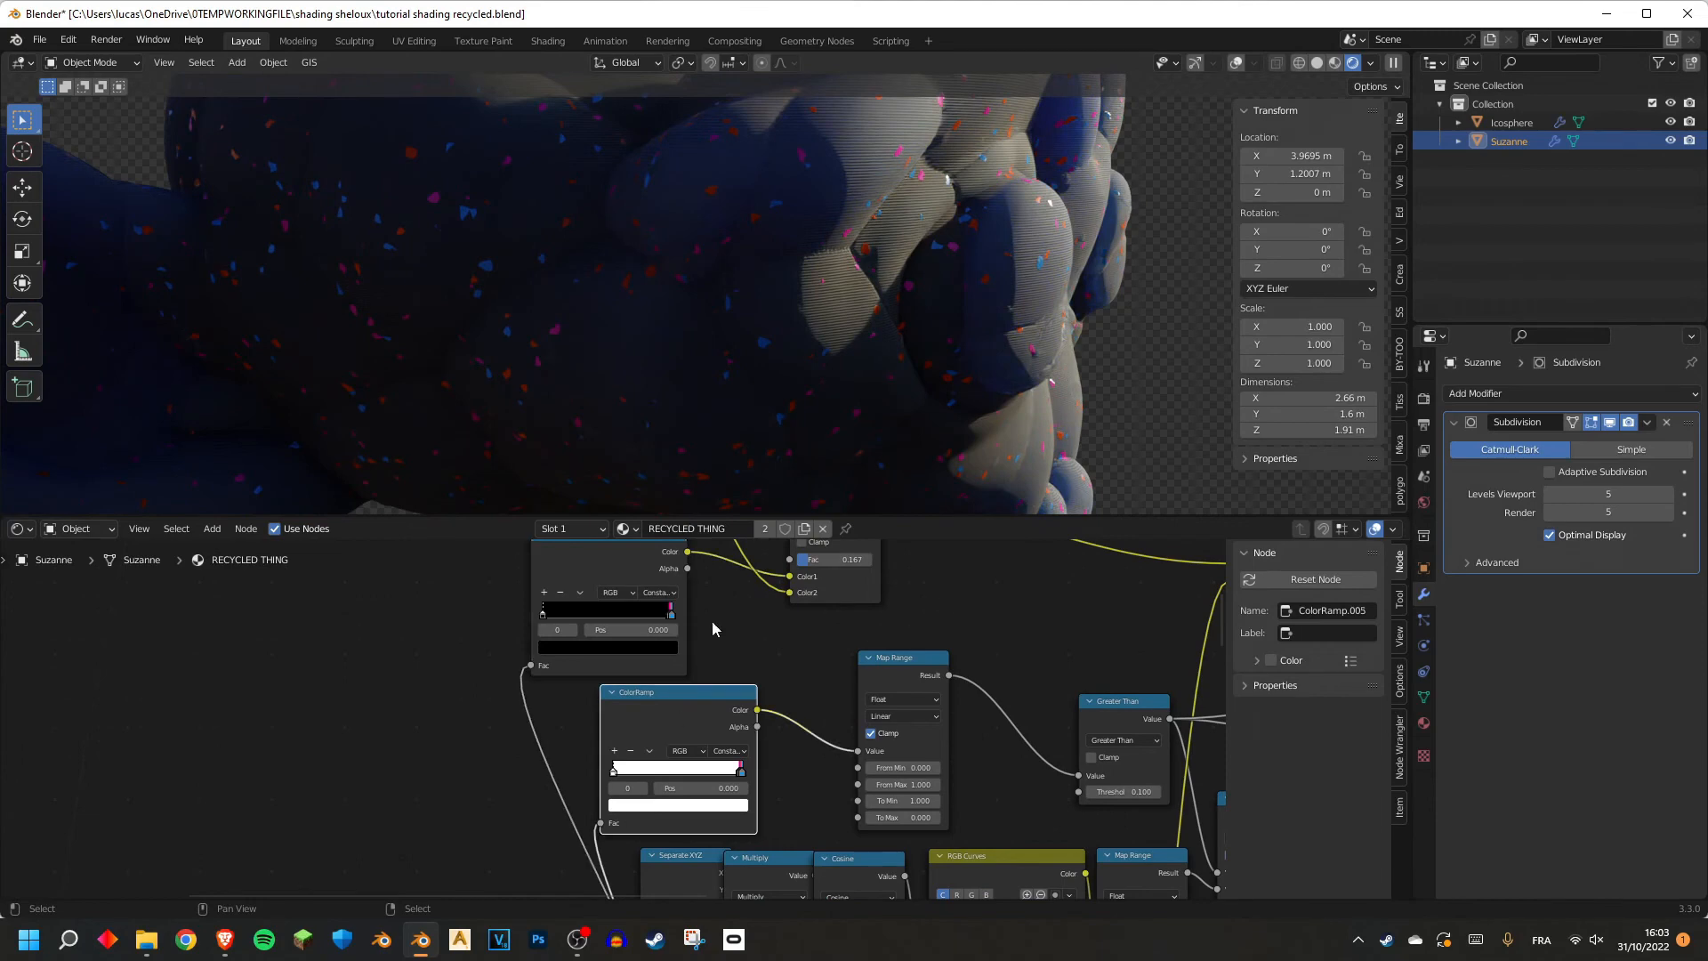
pyautogui.click(657, 806)
pyautogui.moveTo(731, 601); pyautogui.dragTo(732, 703)
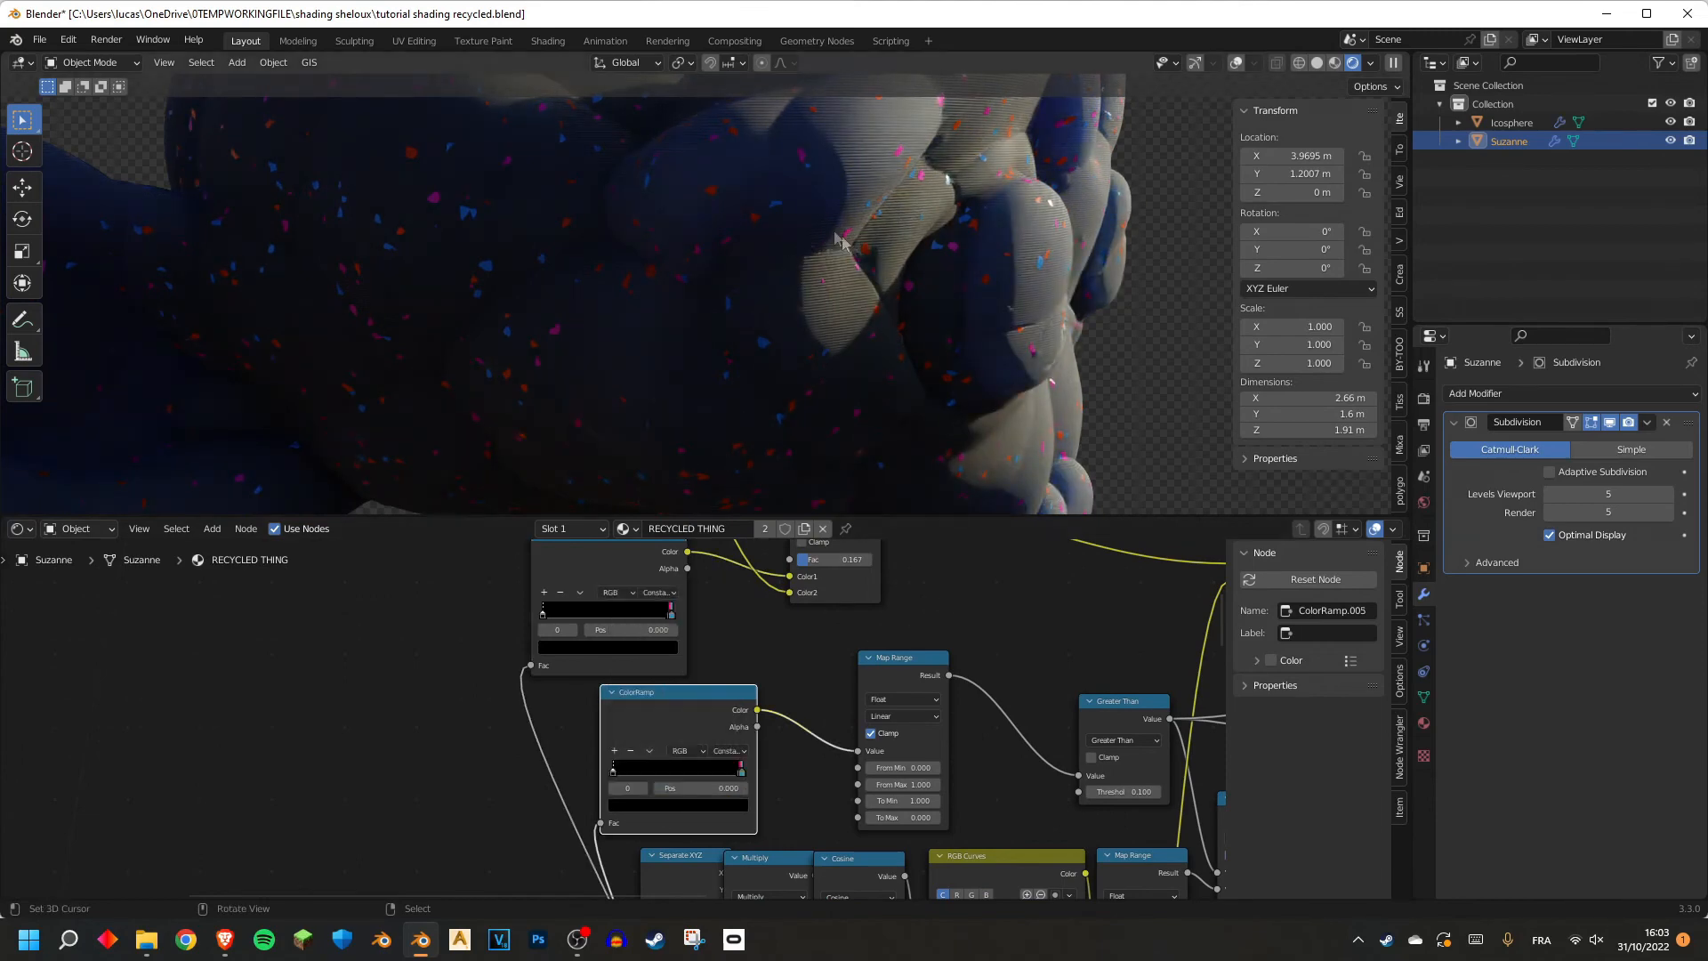
pyautogui.scroll(-3, 901, 303)
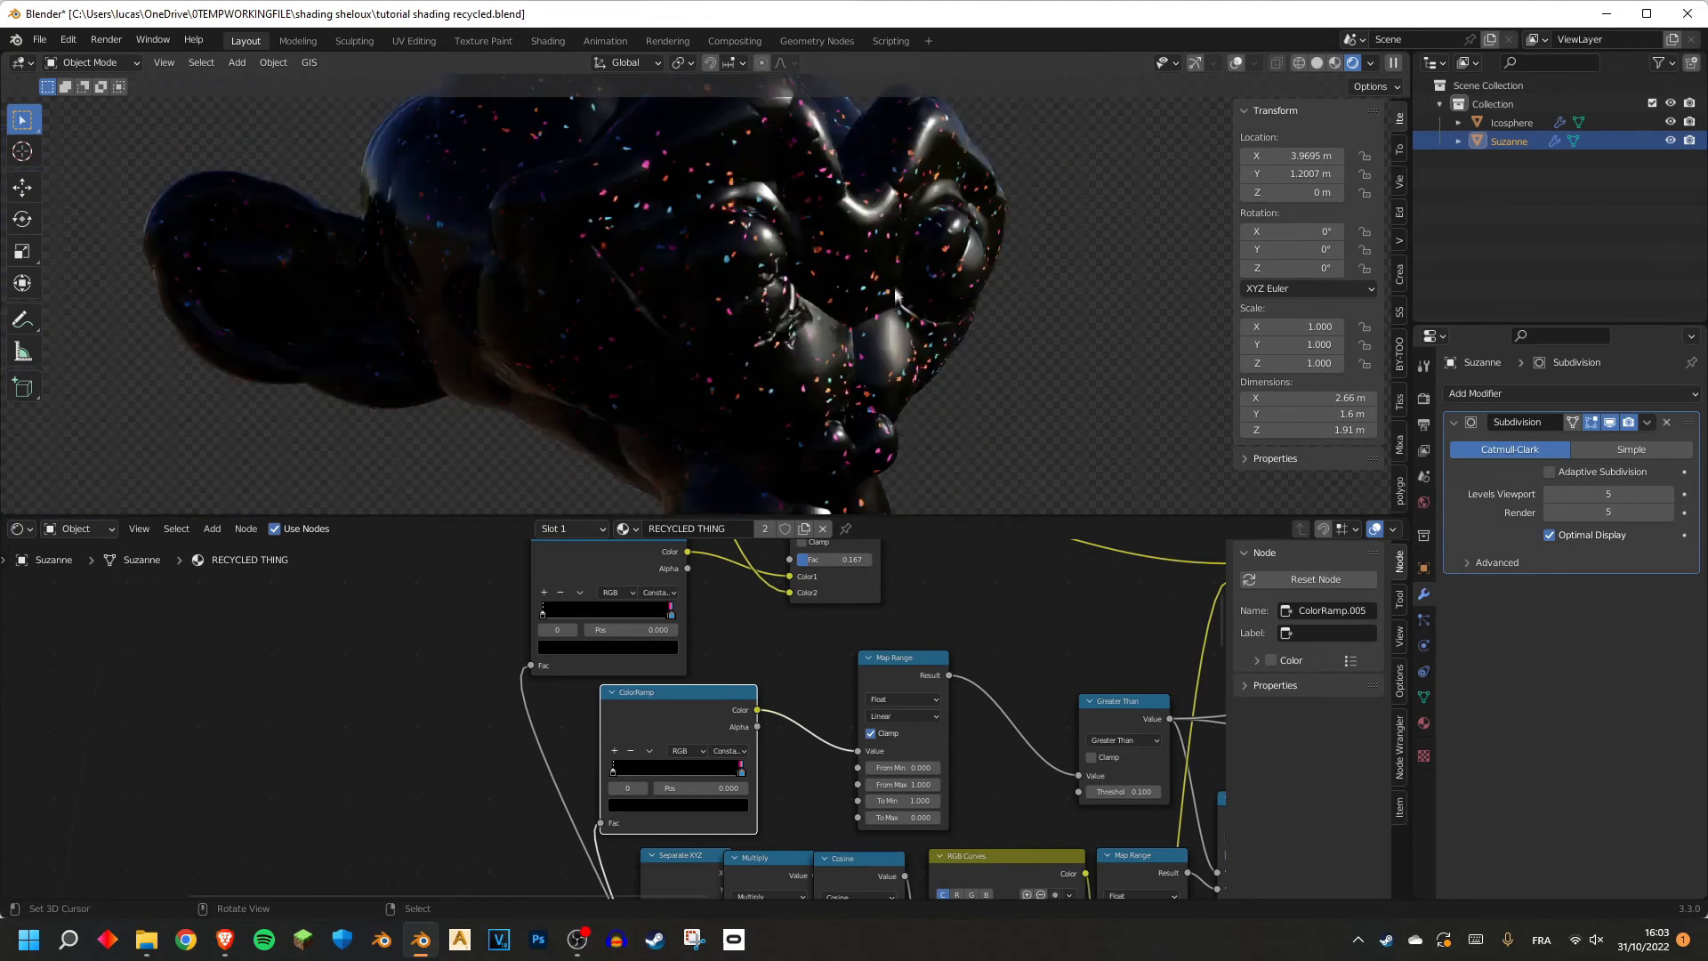
pyautogui.click(665, 807)
pyautogui.moveTo(731, 702); pyautogui.dragTo(731, 601)
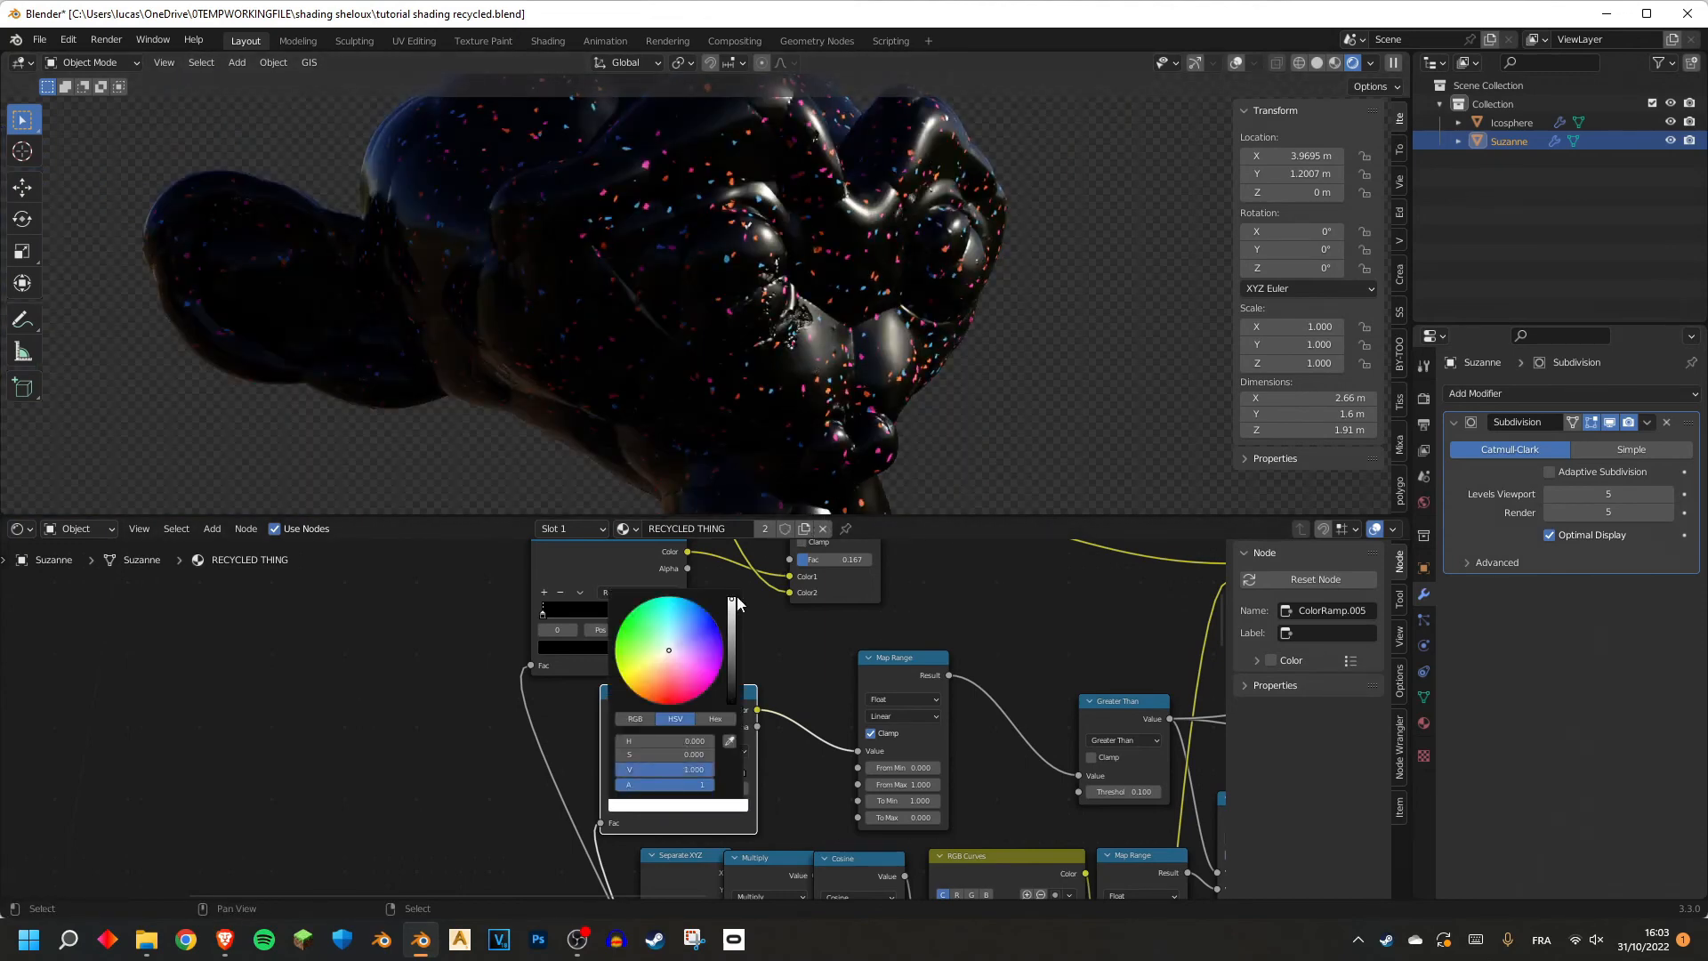
# Select the magenta stop on the base-color ColorRamp and examine the material on Suzanne and the icosphere.
pyautogui.scroll(3, 602, 582)
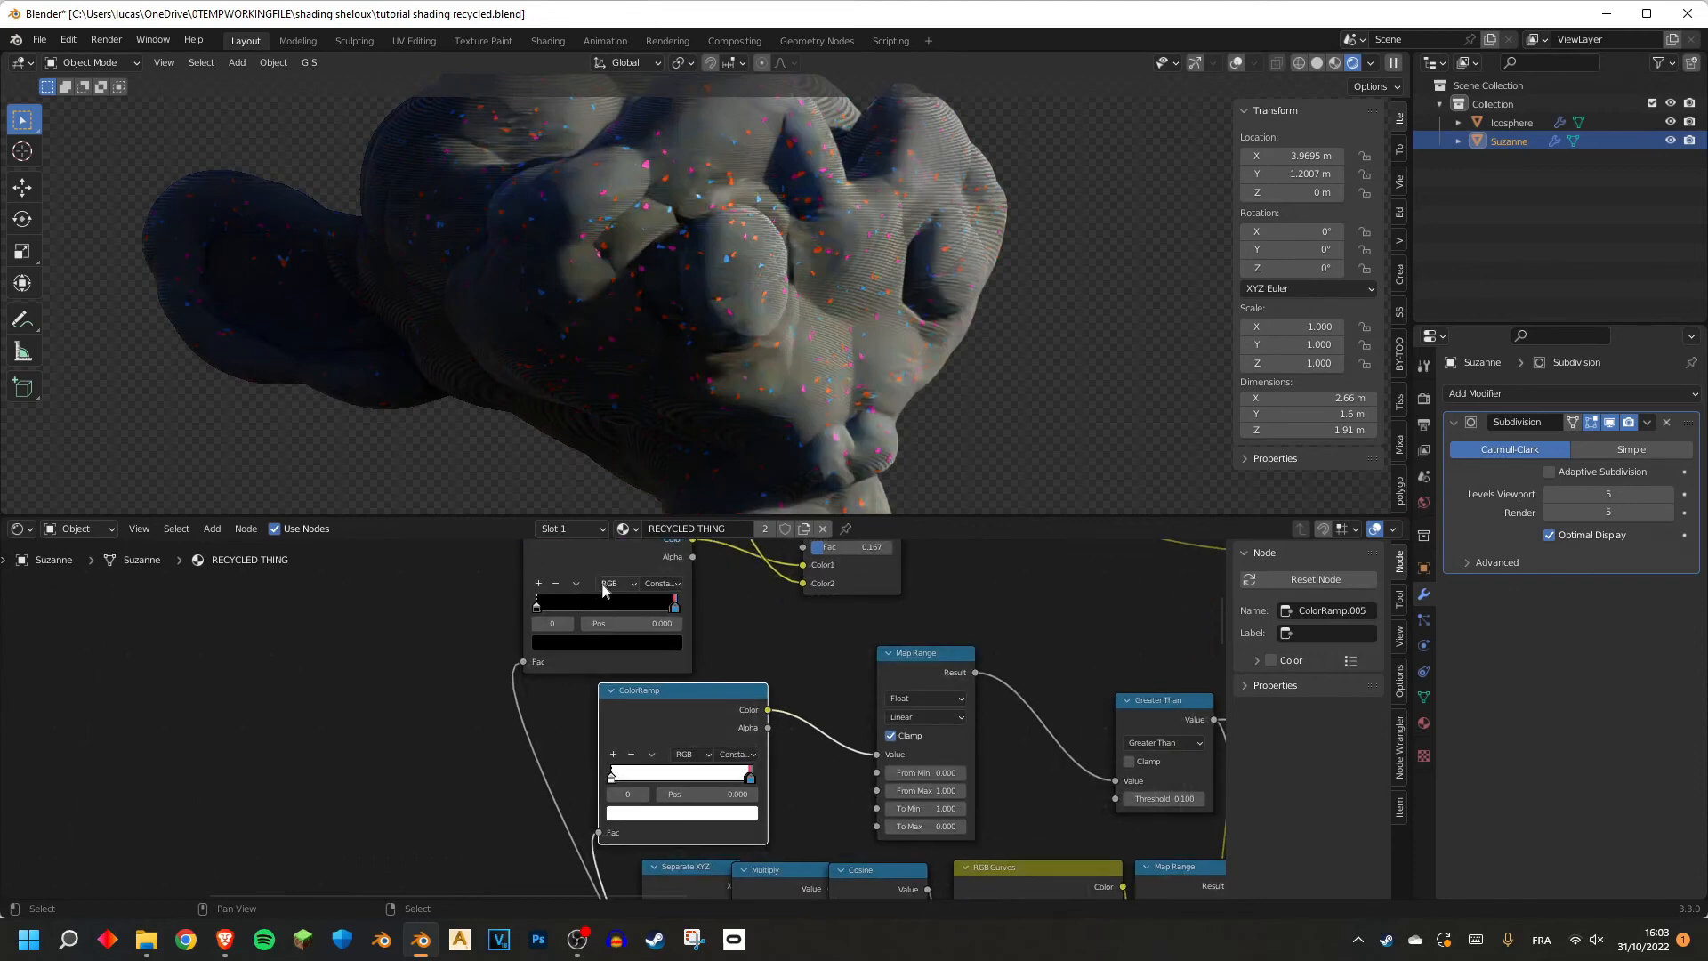
pyautogui.click(548, 670)
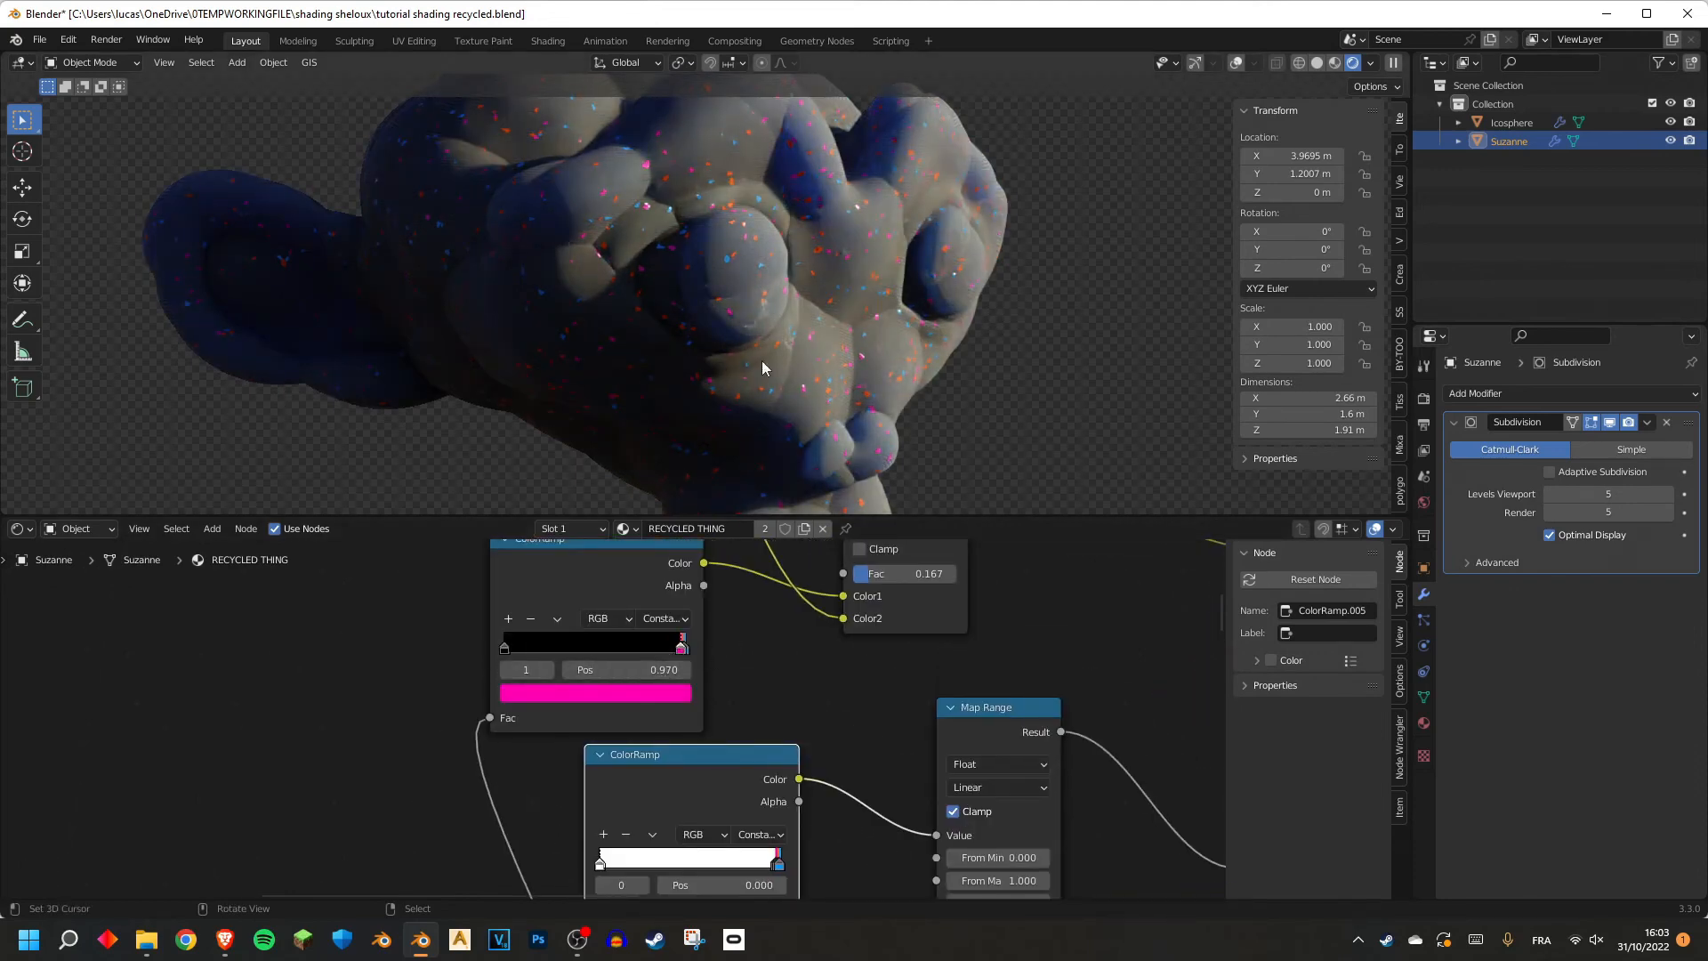
pyautogui.moveTo(815, 712); pyautogui.dragTo(786, 632, button='middle')
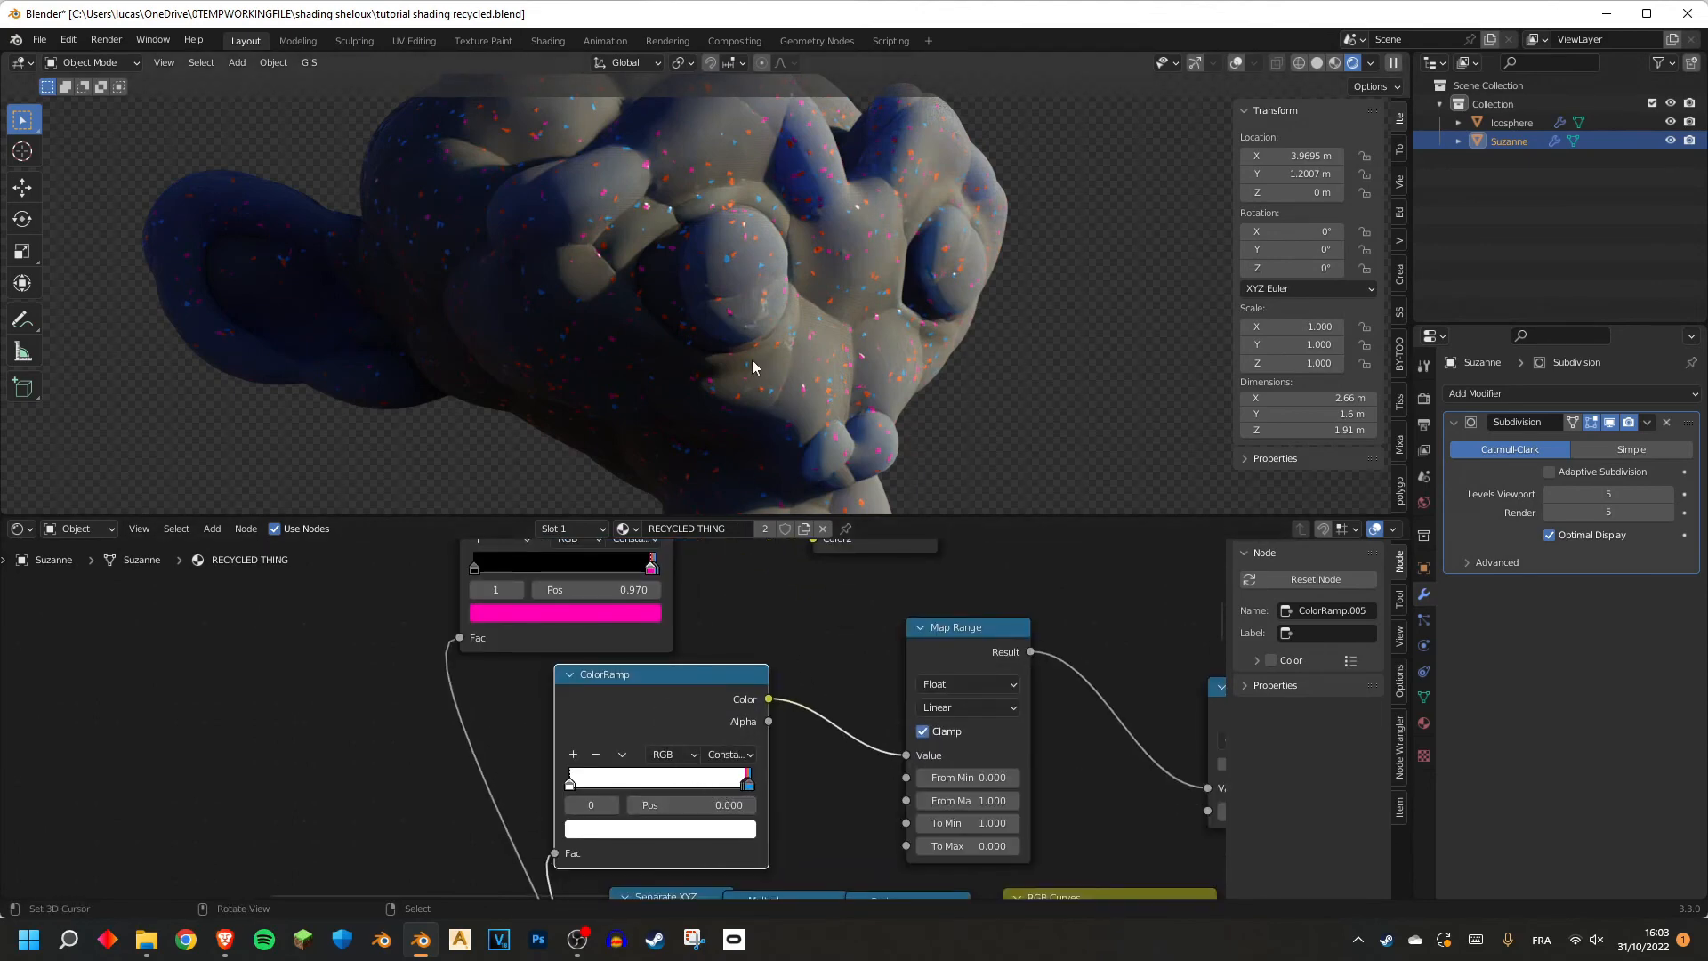
pyautogui.scroll(-8, 751, 359)
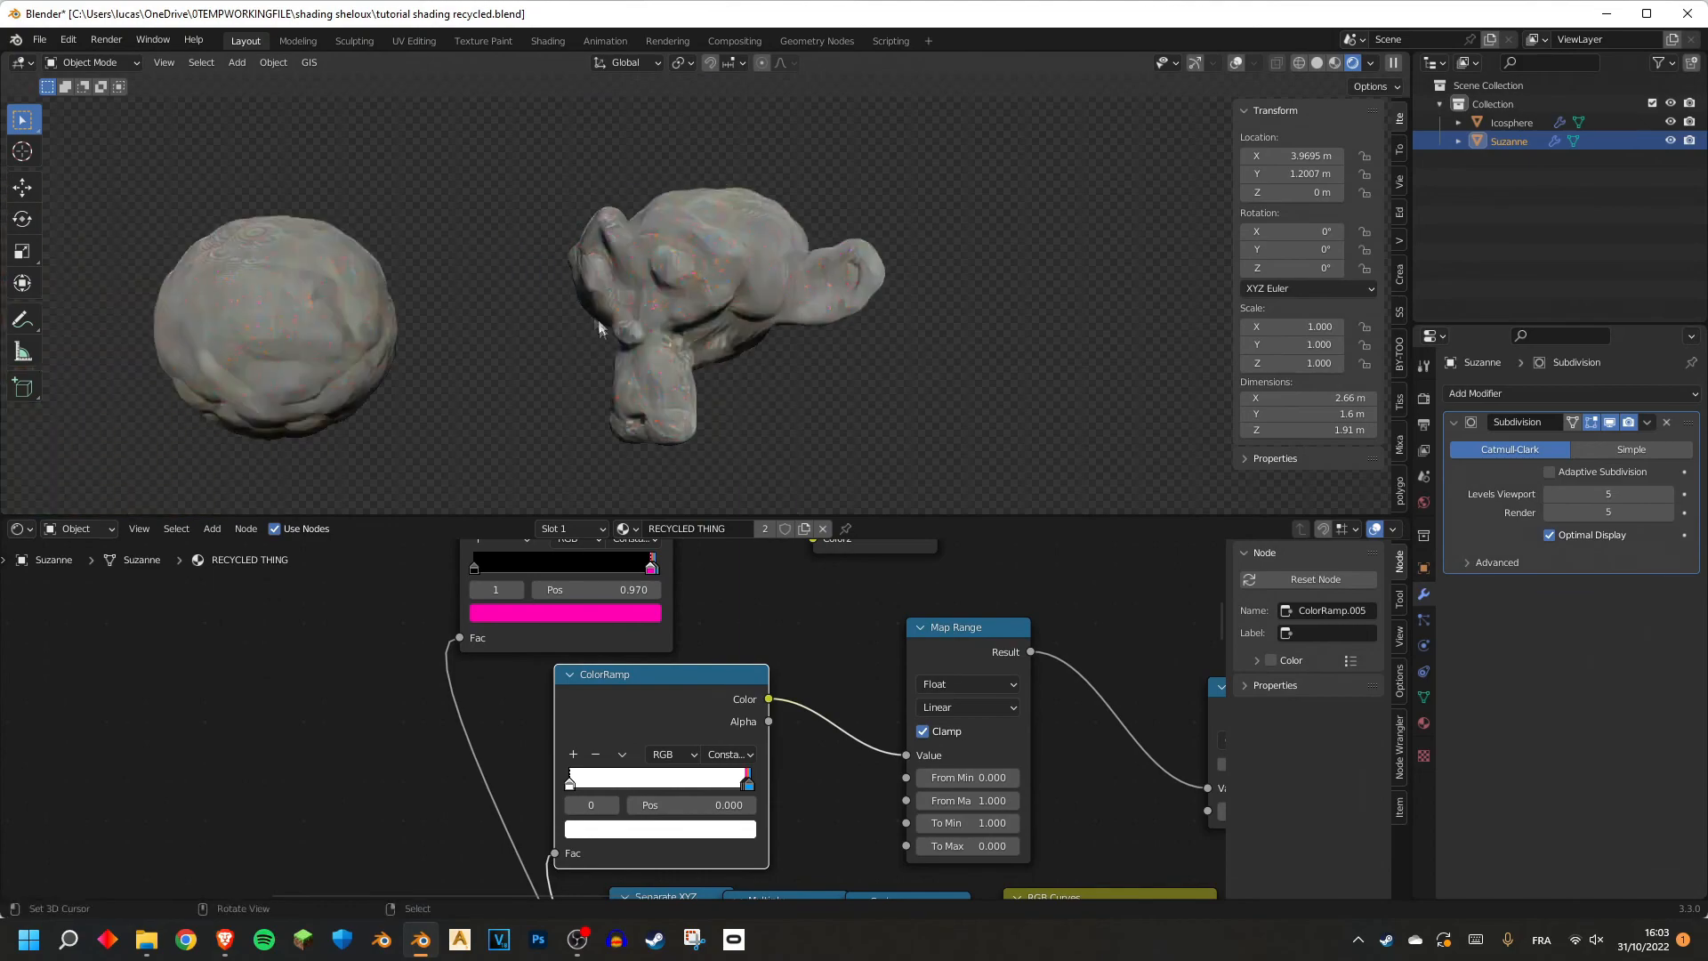